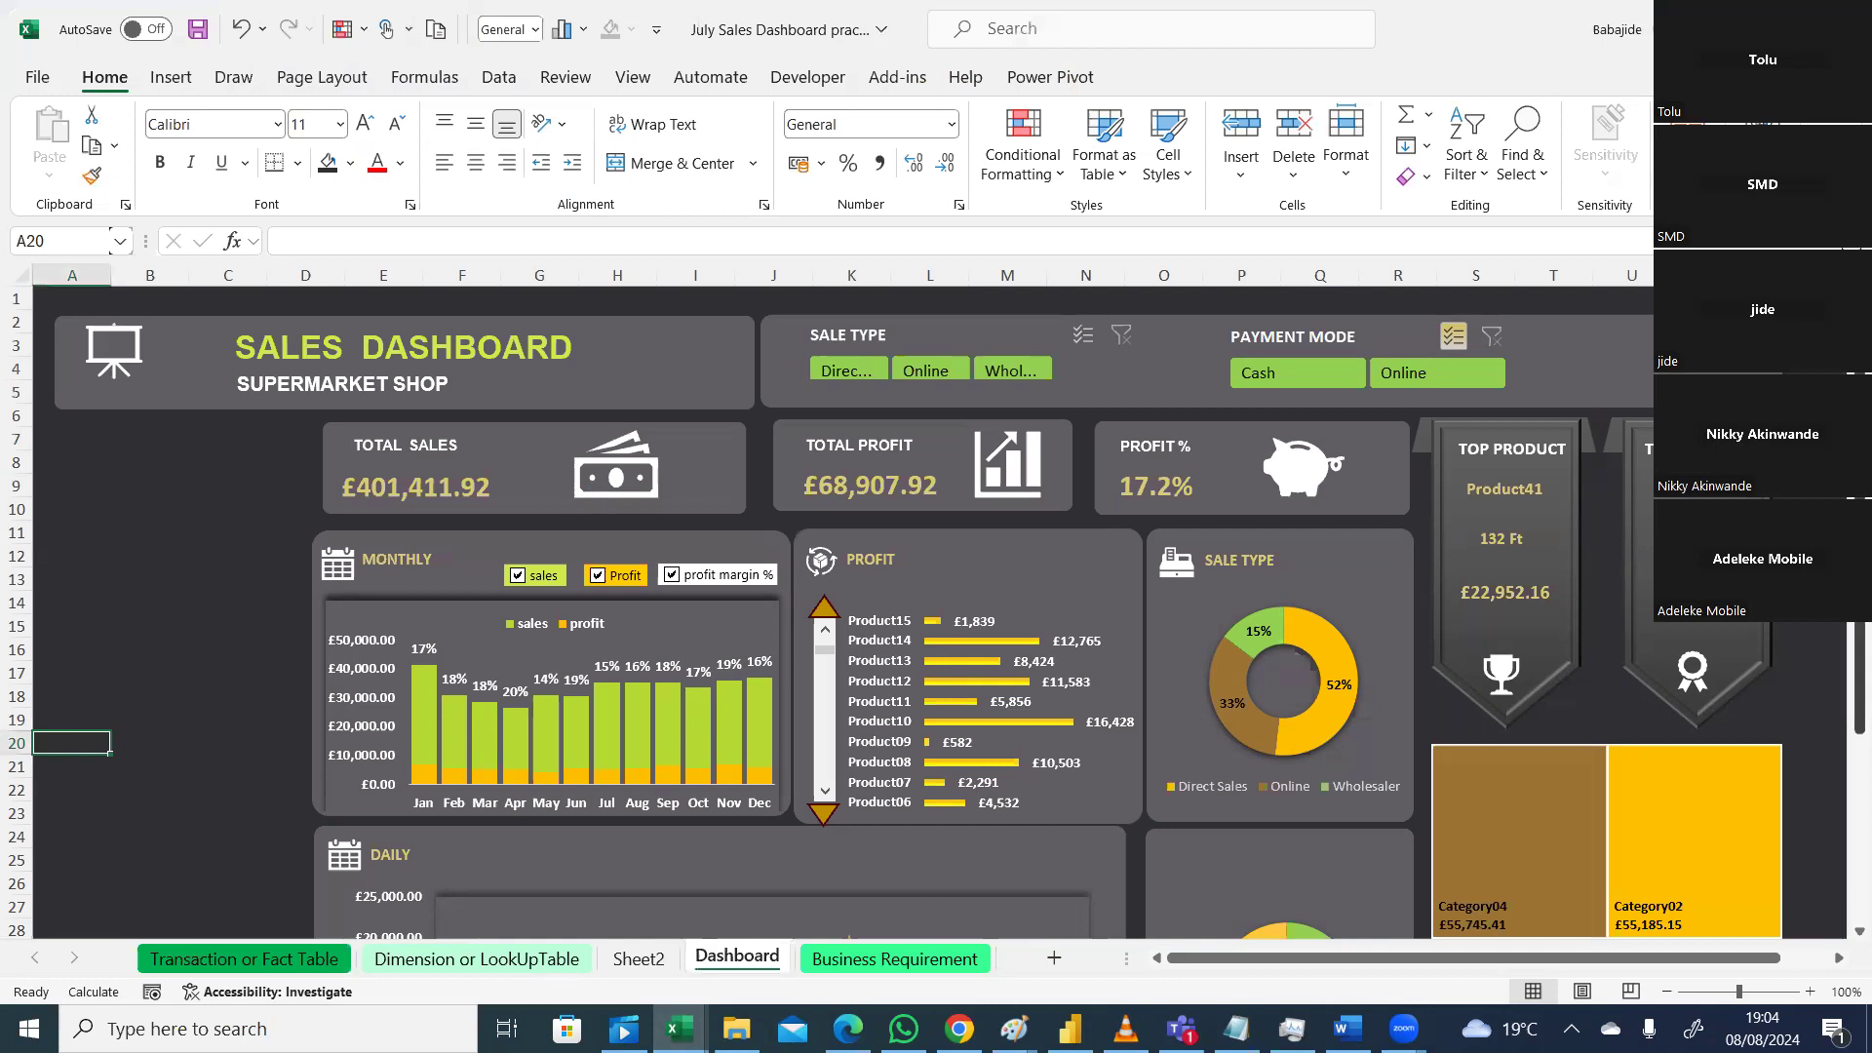
Step: Switch to Sheet2, which holds the pivot tables, the month slicer and the draft charts
scroll(936, 614, down, 3)
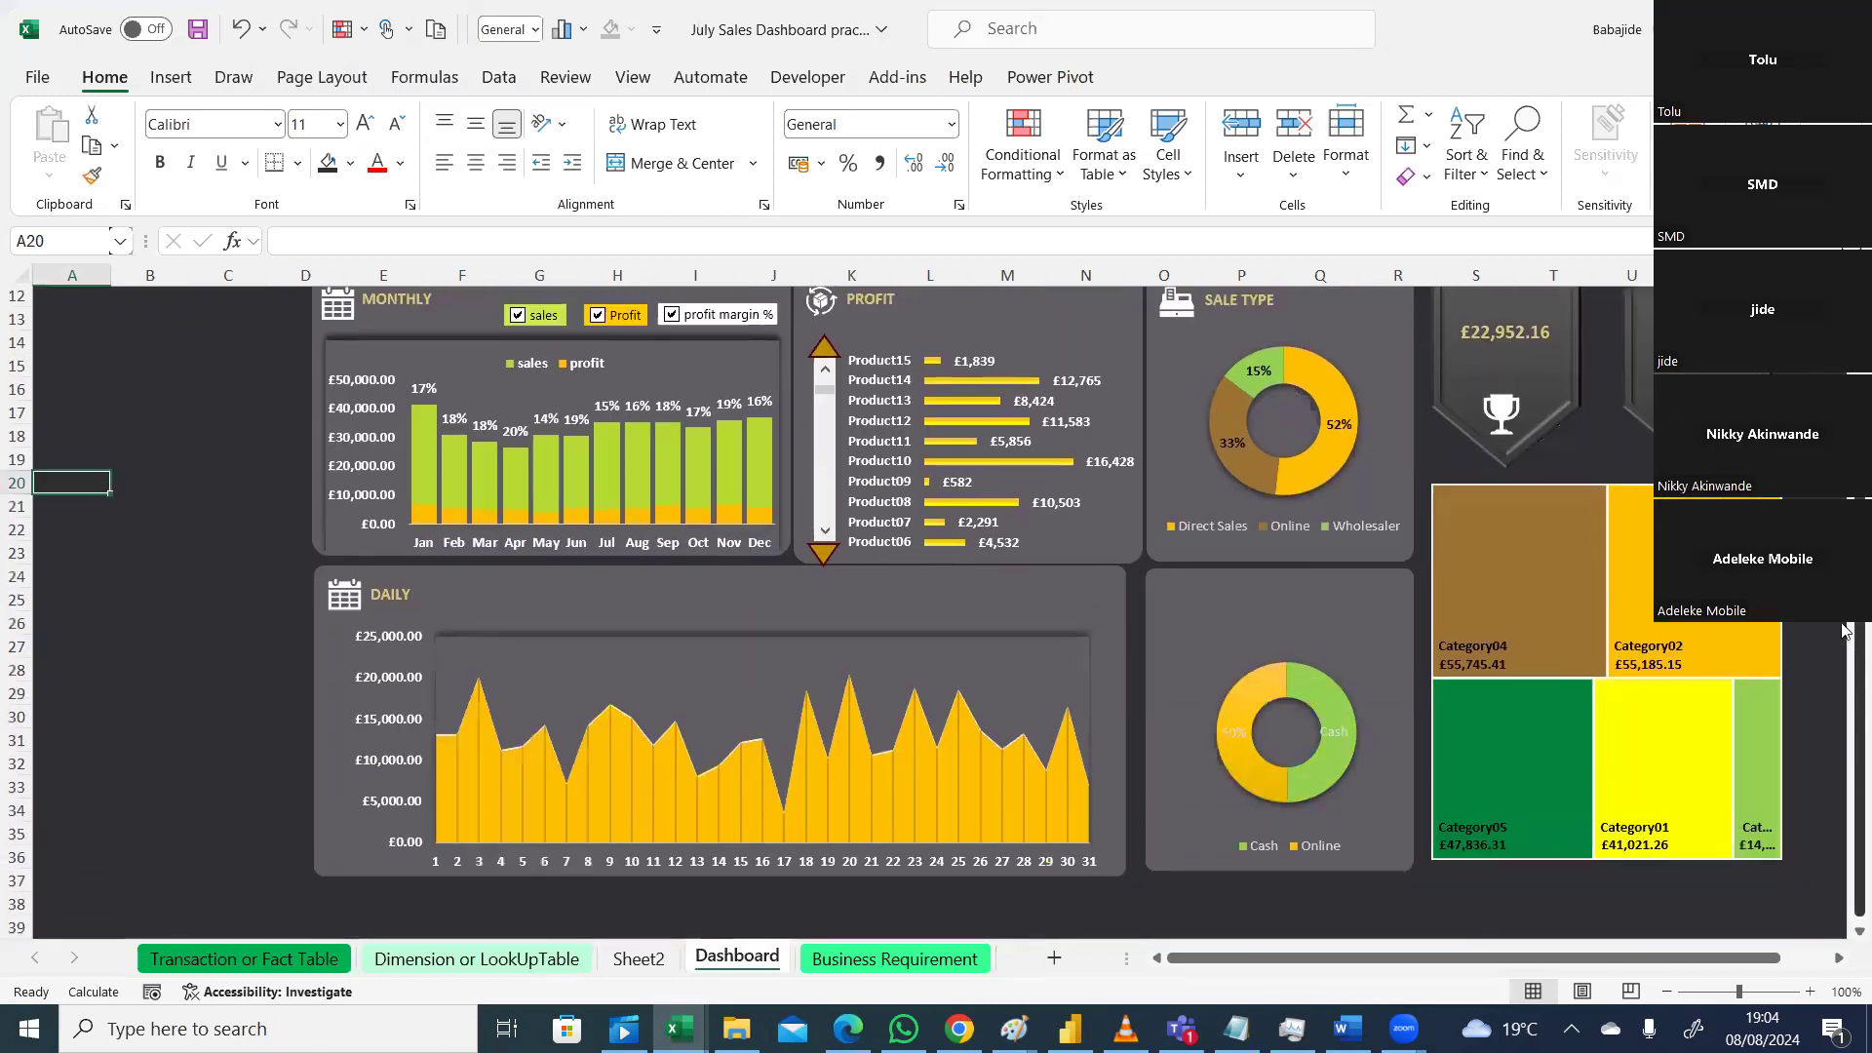
scroll(936, 614, up, 3)
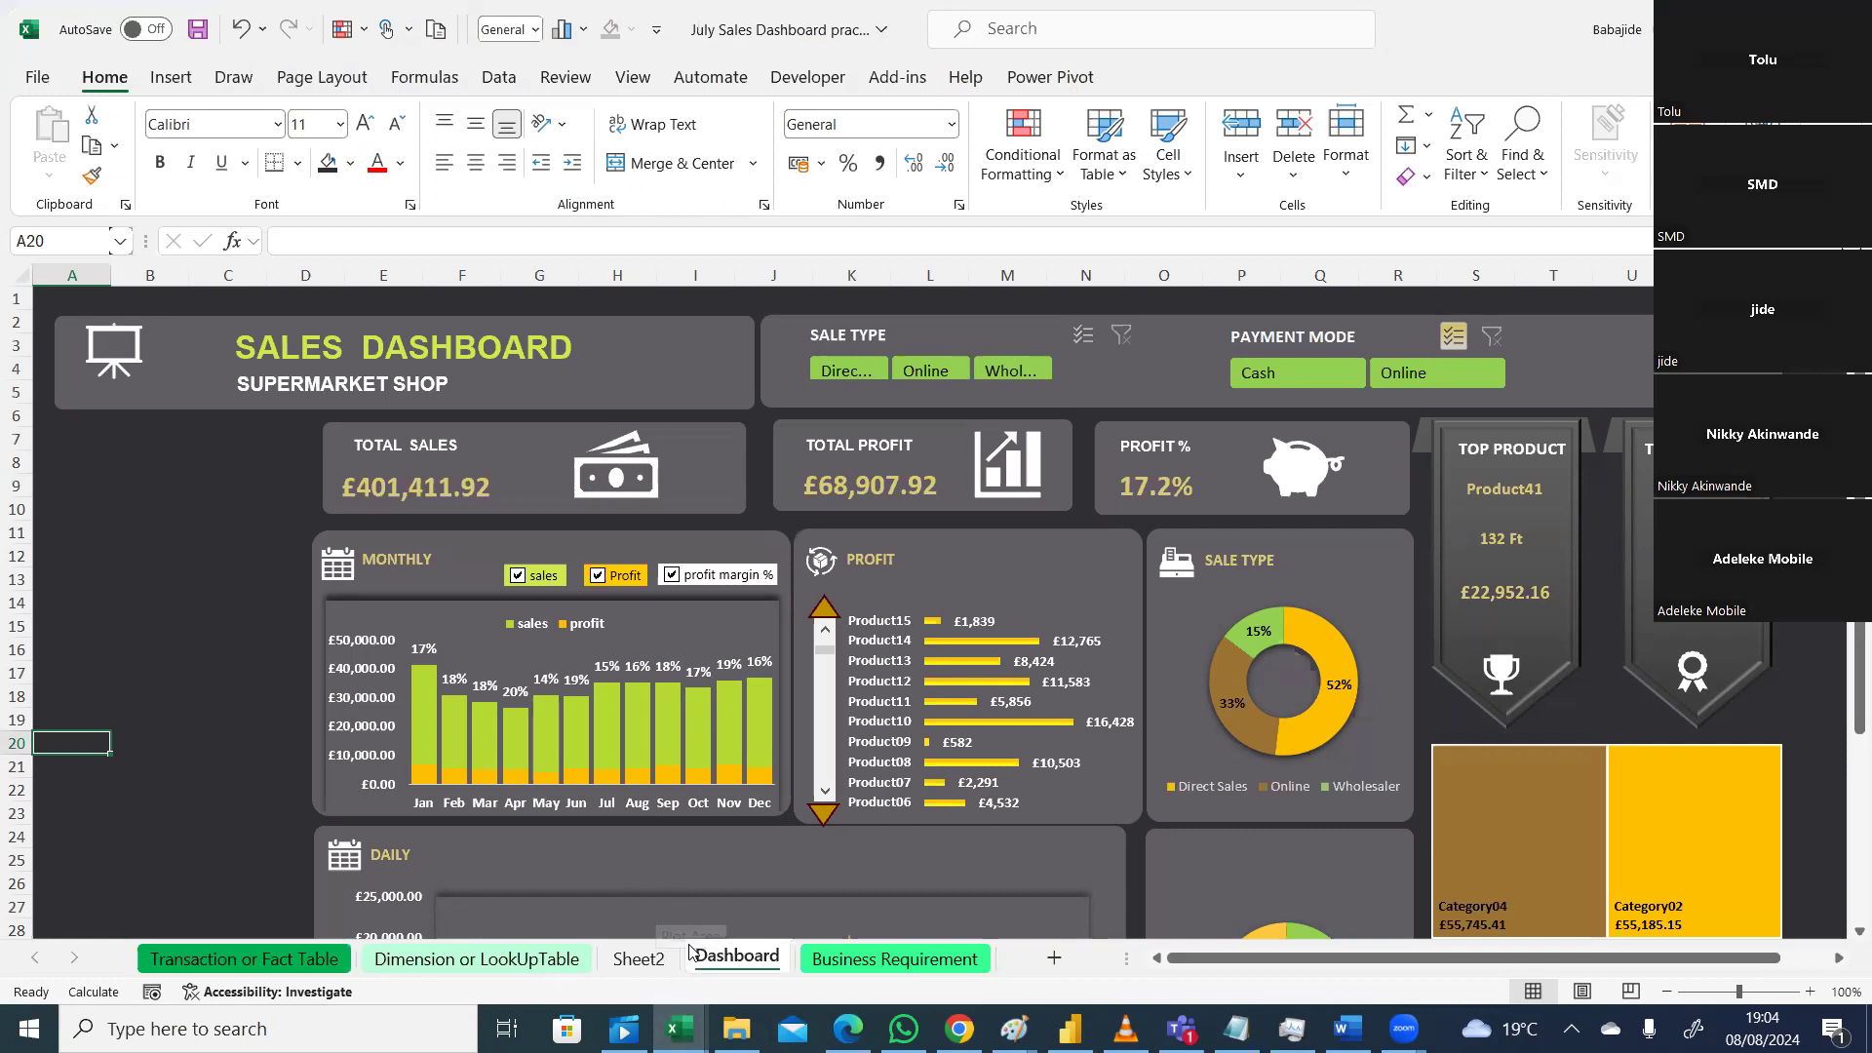
click(648, 957)
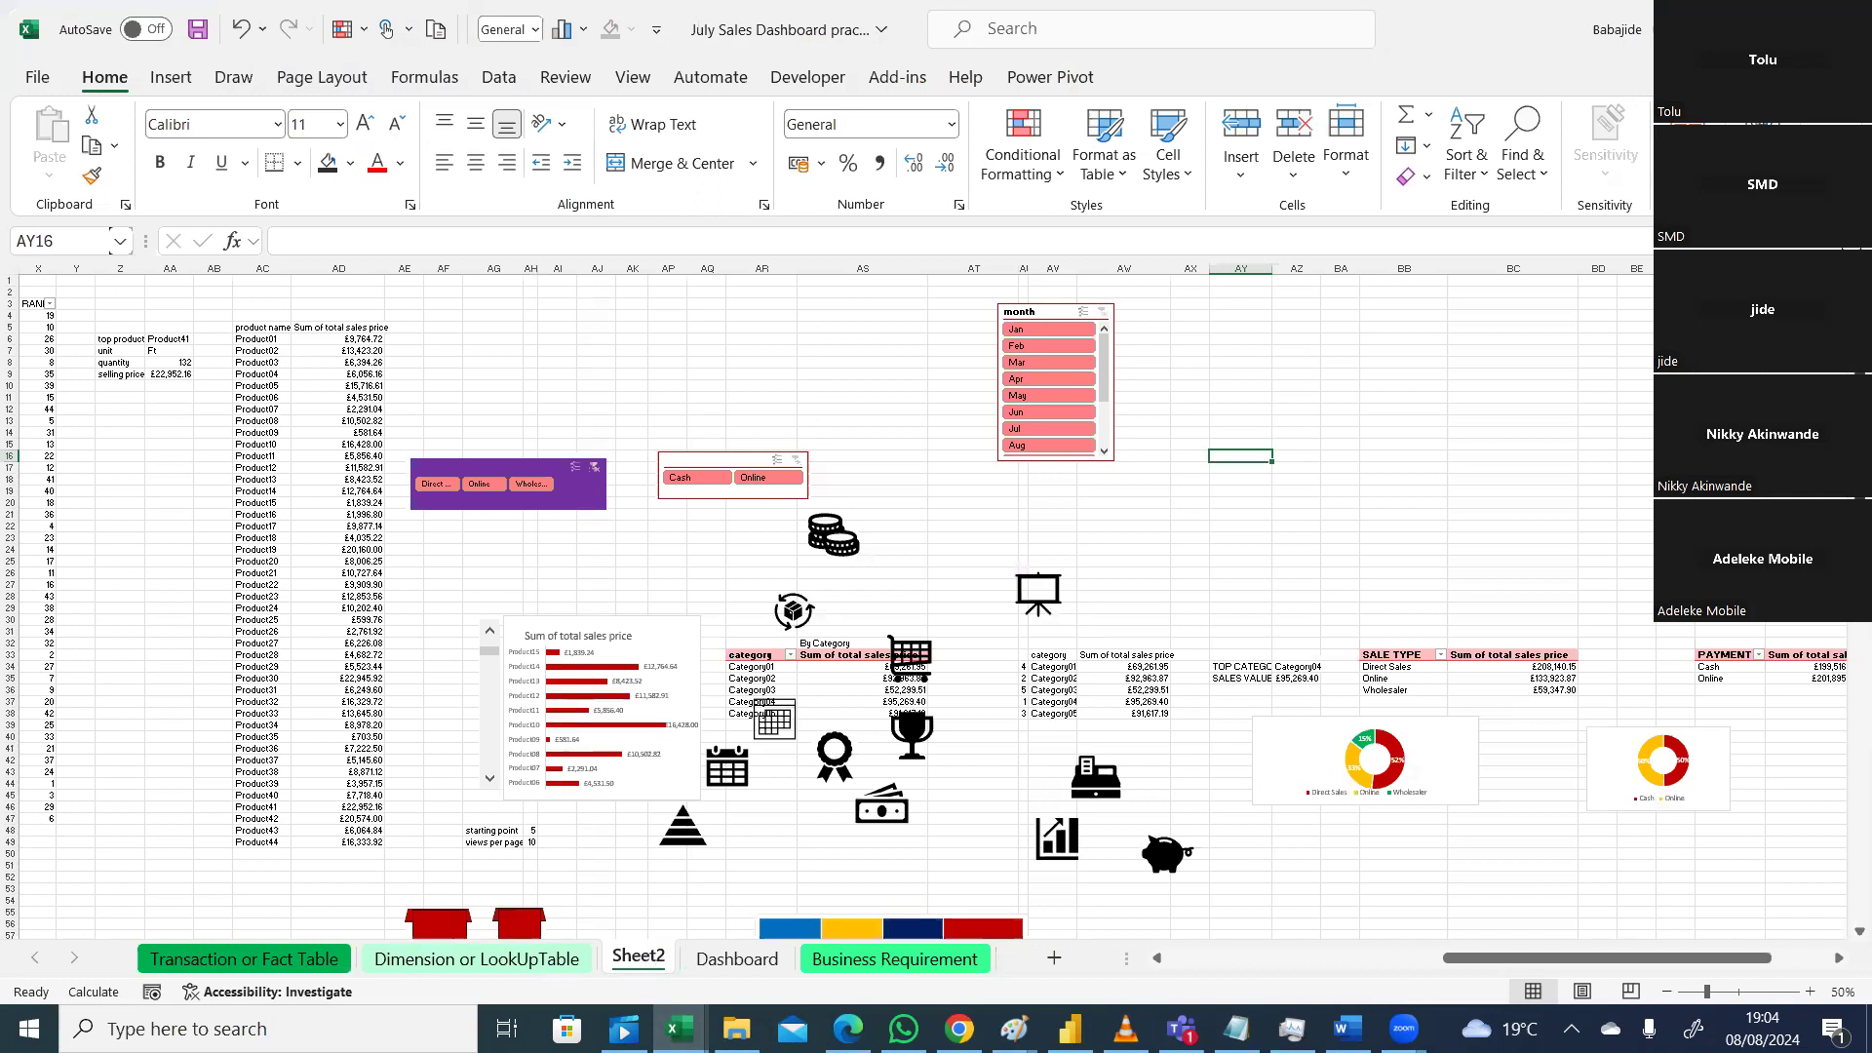
Step: Copy the month slicer from Sheet2, paste it onto the Dashboard sheet, and position it over the central chart area
click(1056, 315)
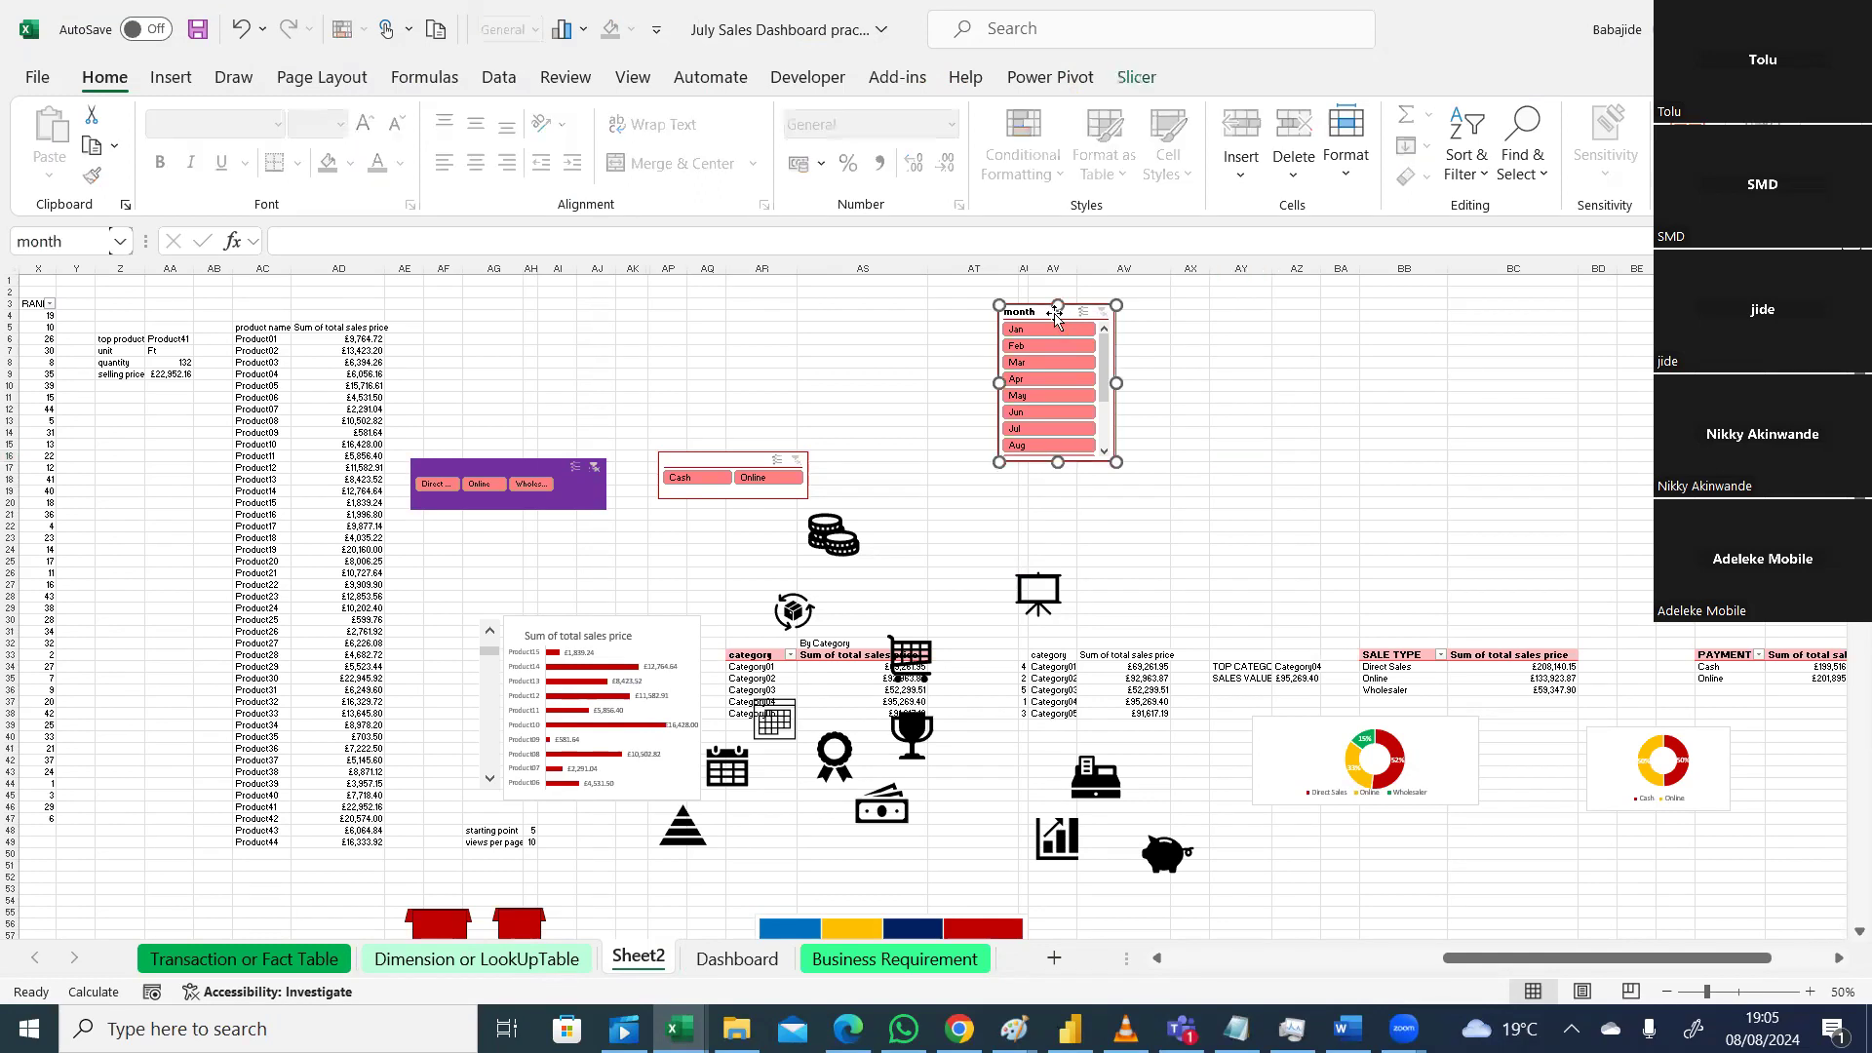
key(ctrl+c)
click(761, 959)
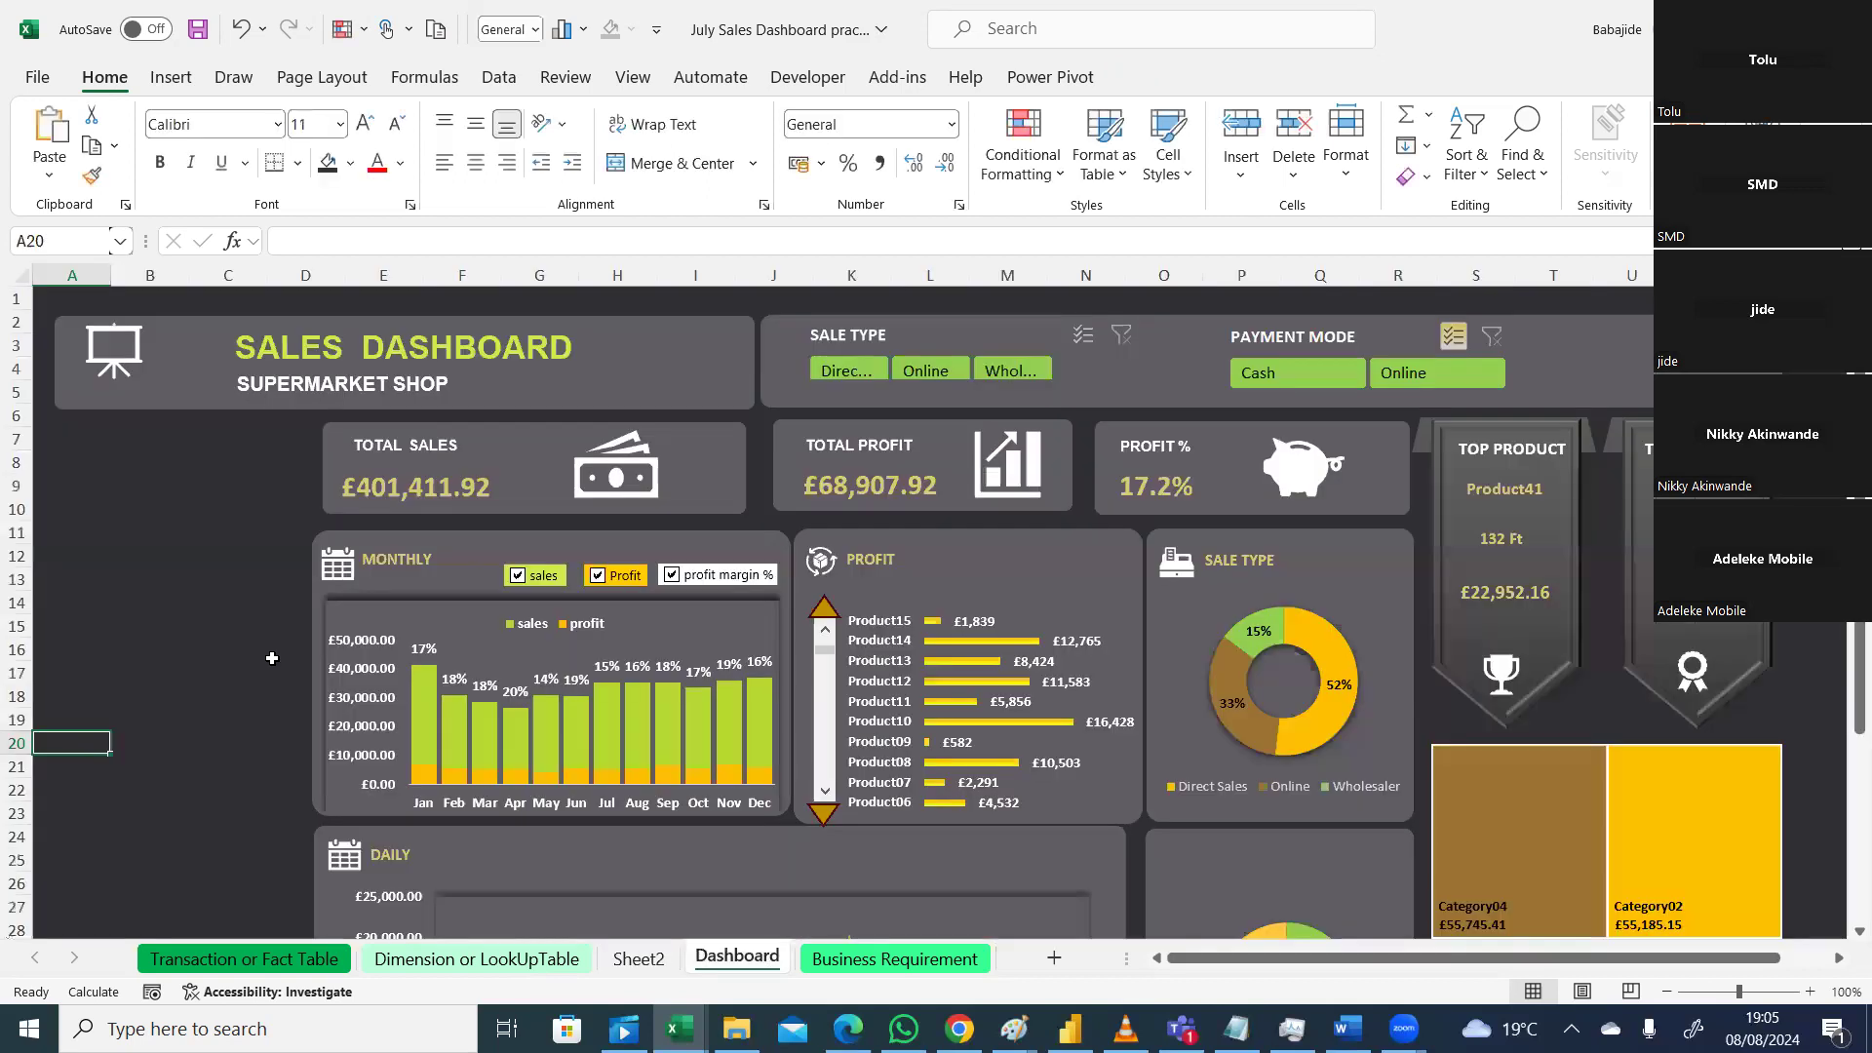
key(ctrl+v)
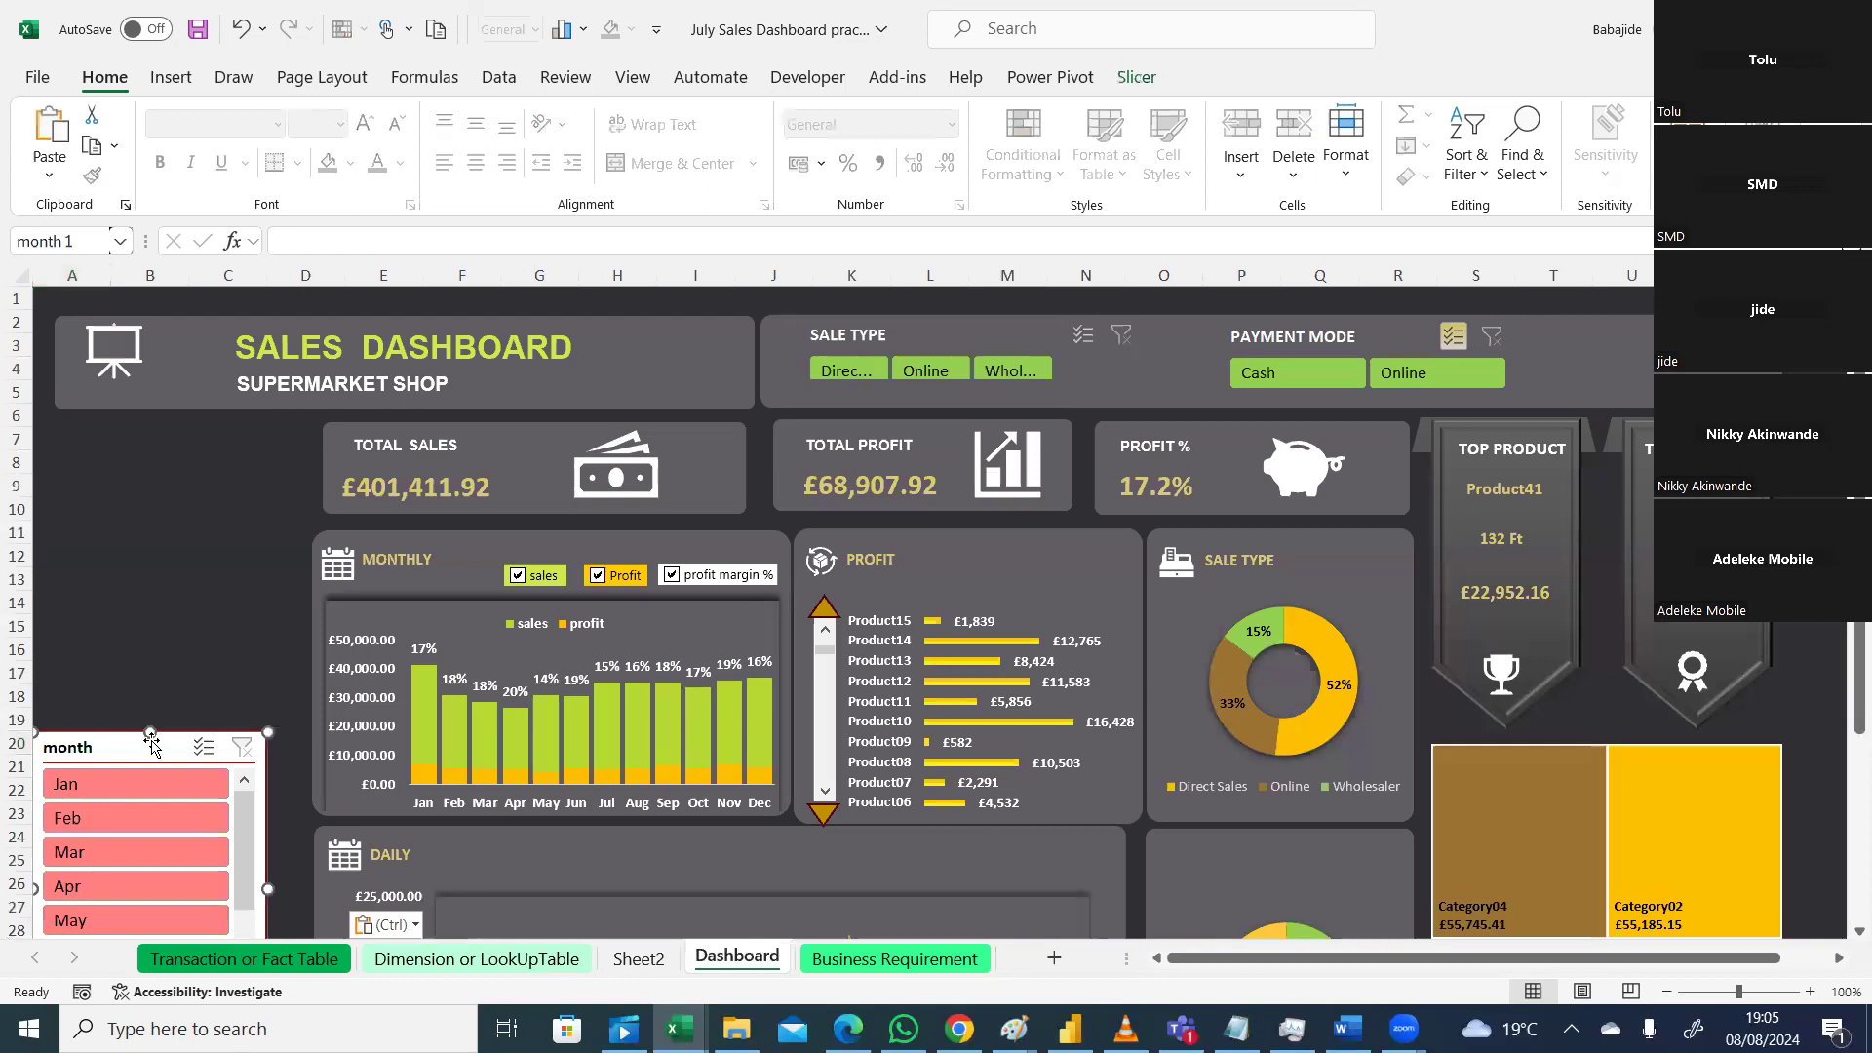
drag(151, 746, 190, 542)
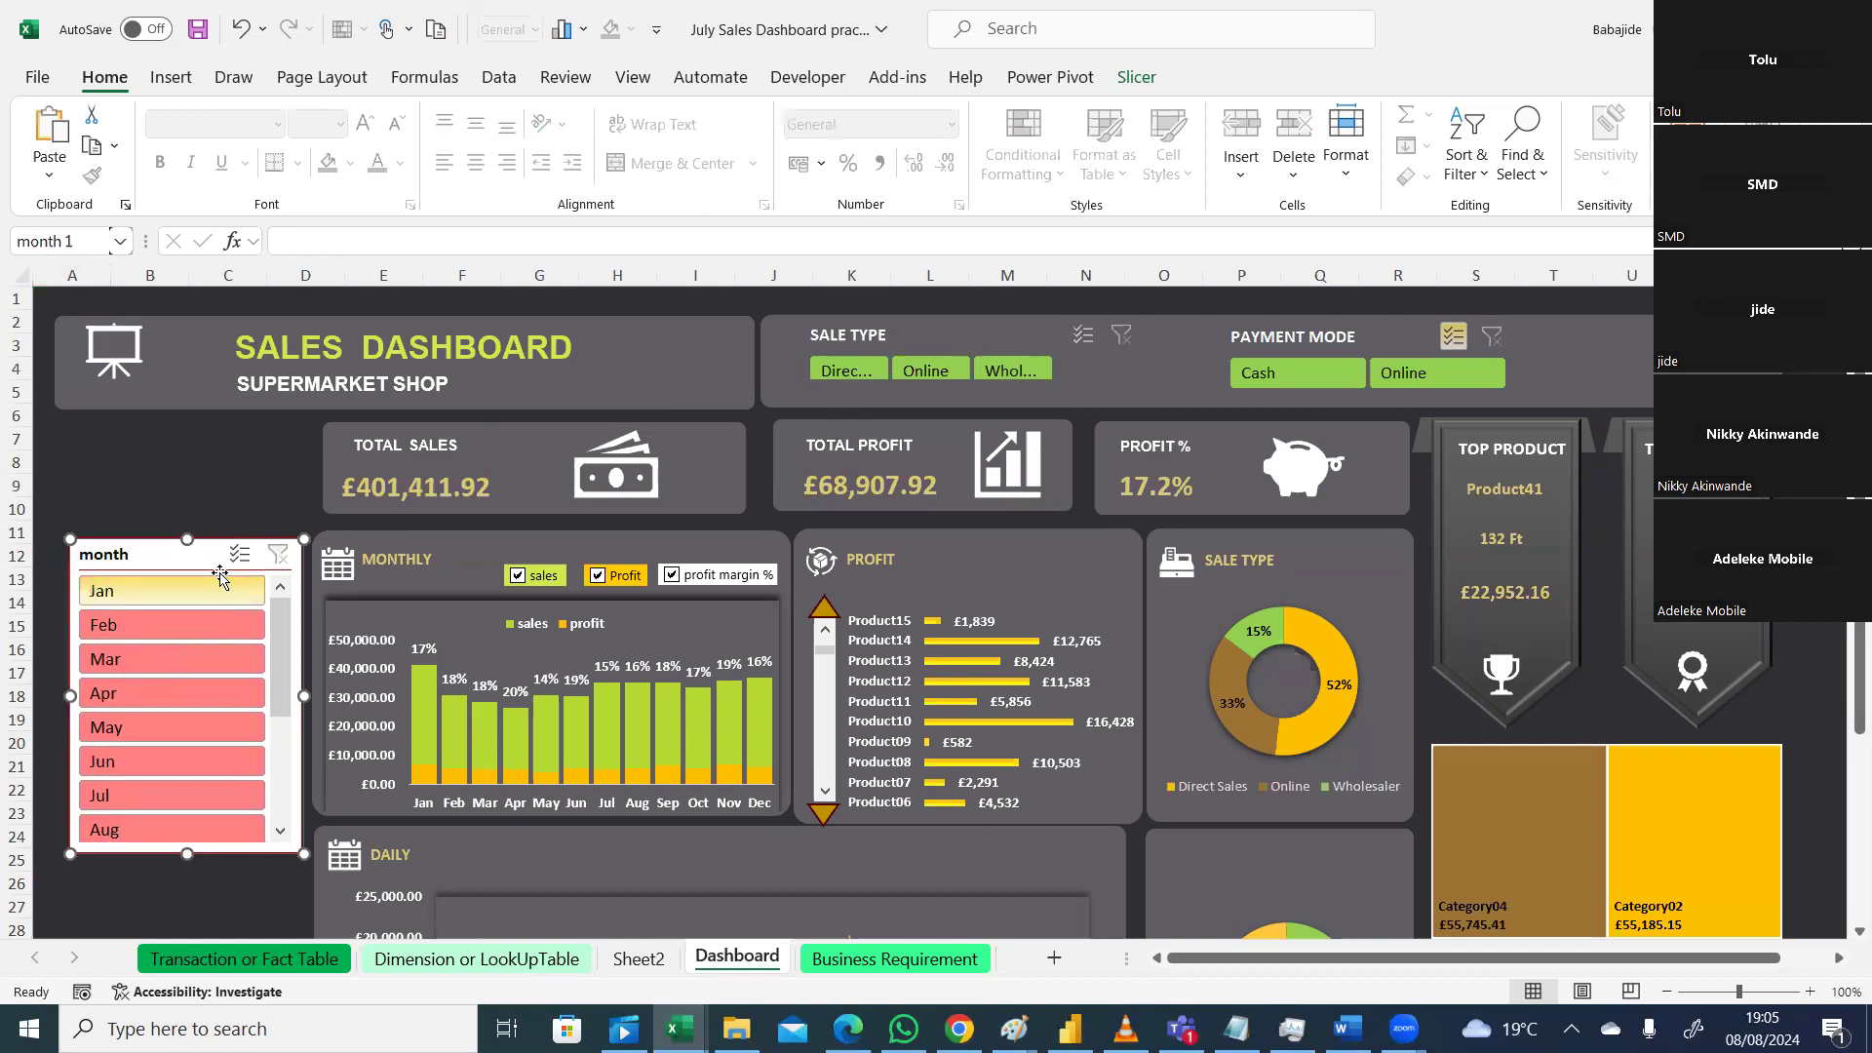
drag(221, 555, 818, 547)
Step: Duplicate the SALES DASHBOARD title box and move the copy below the title
click(679, 380)
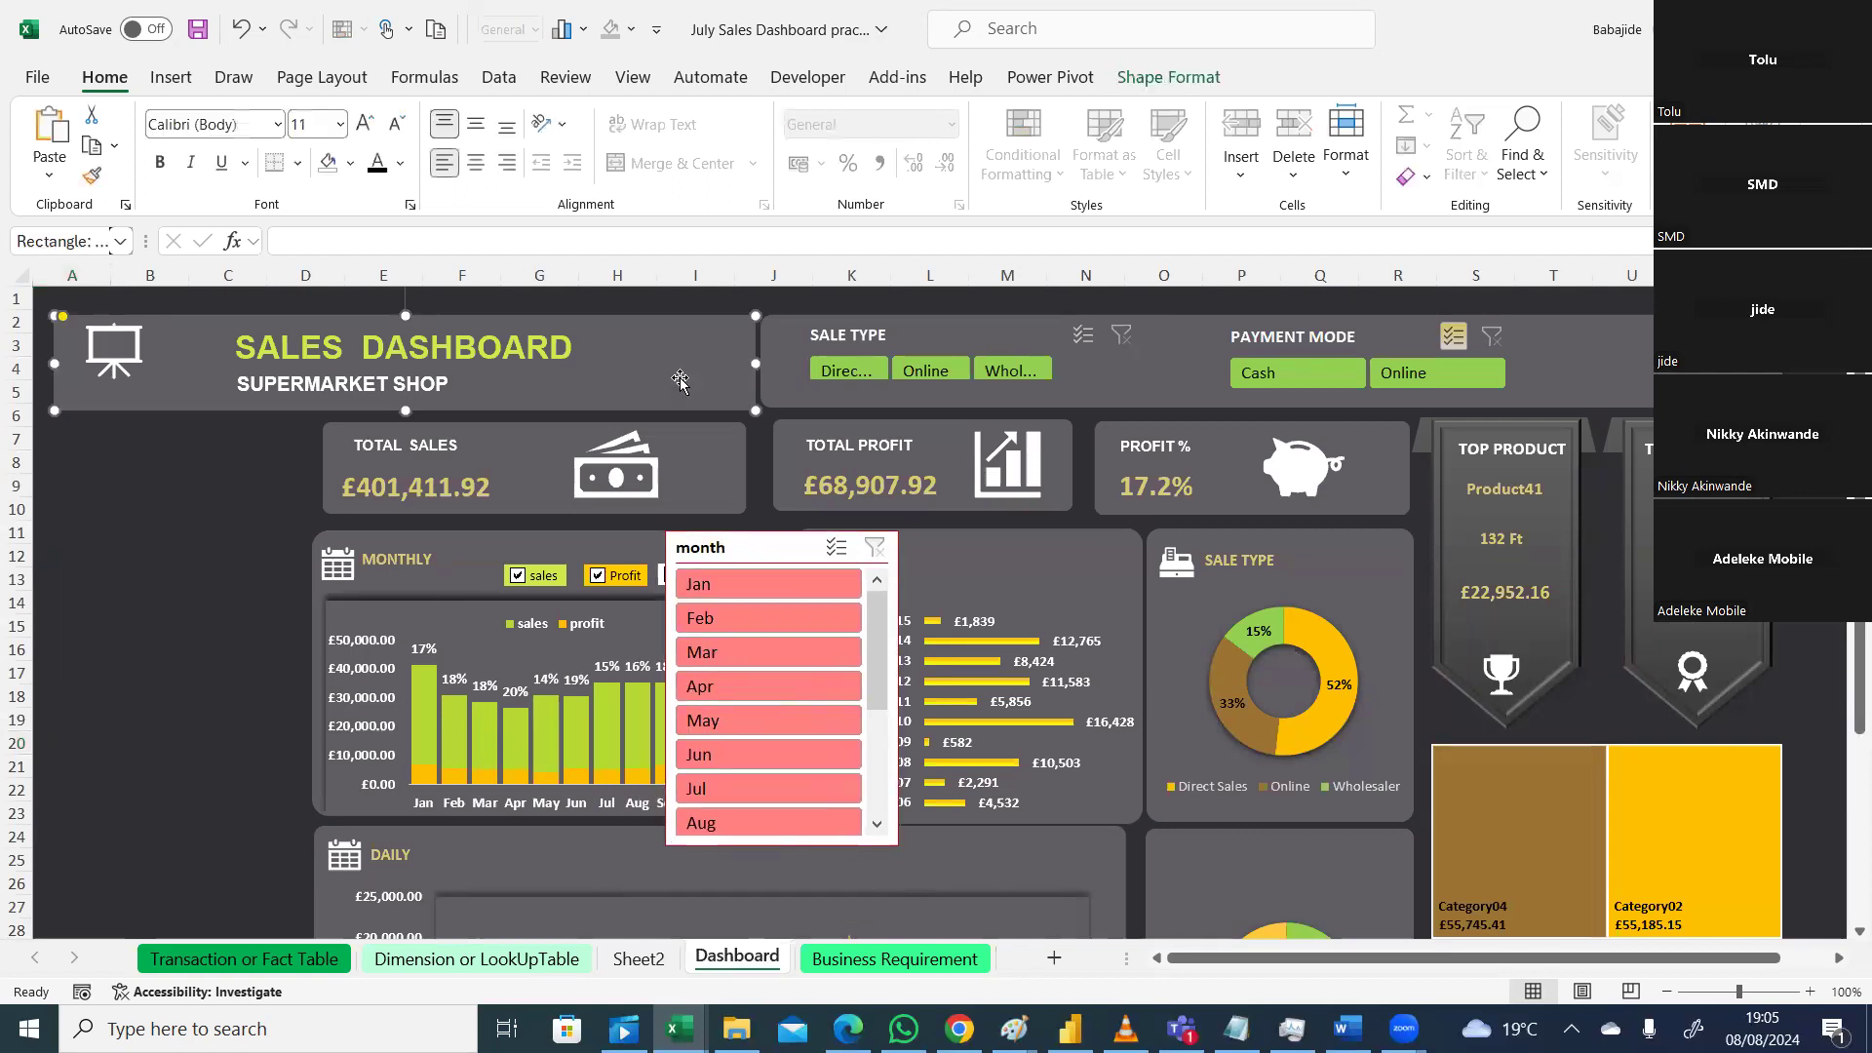
key(ctrl+d)
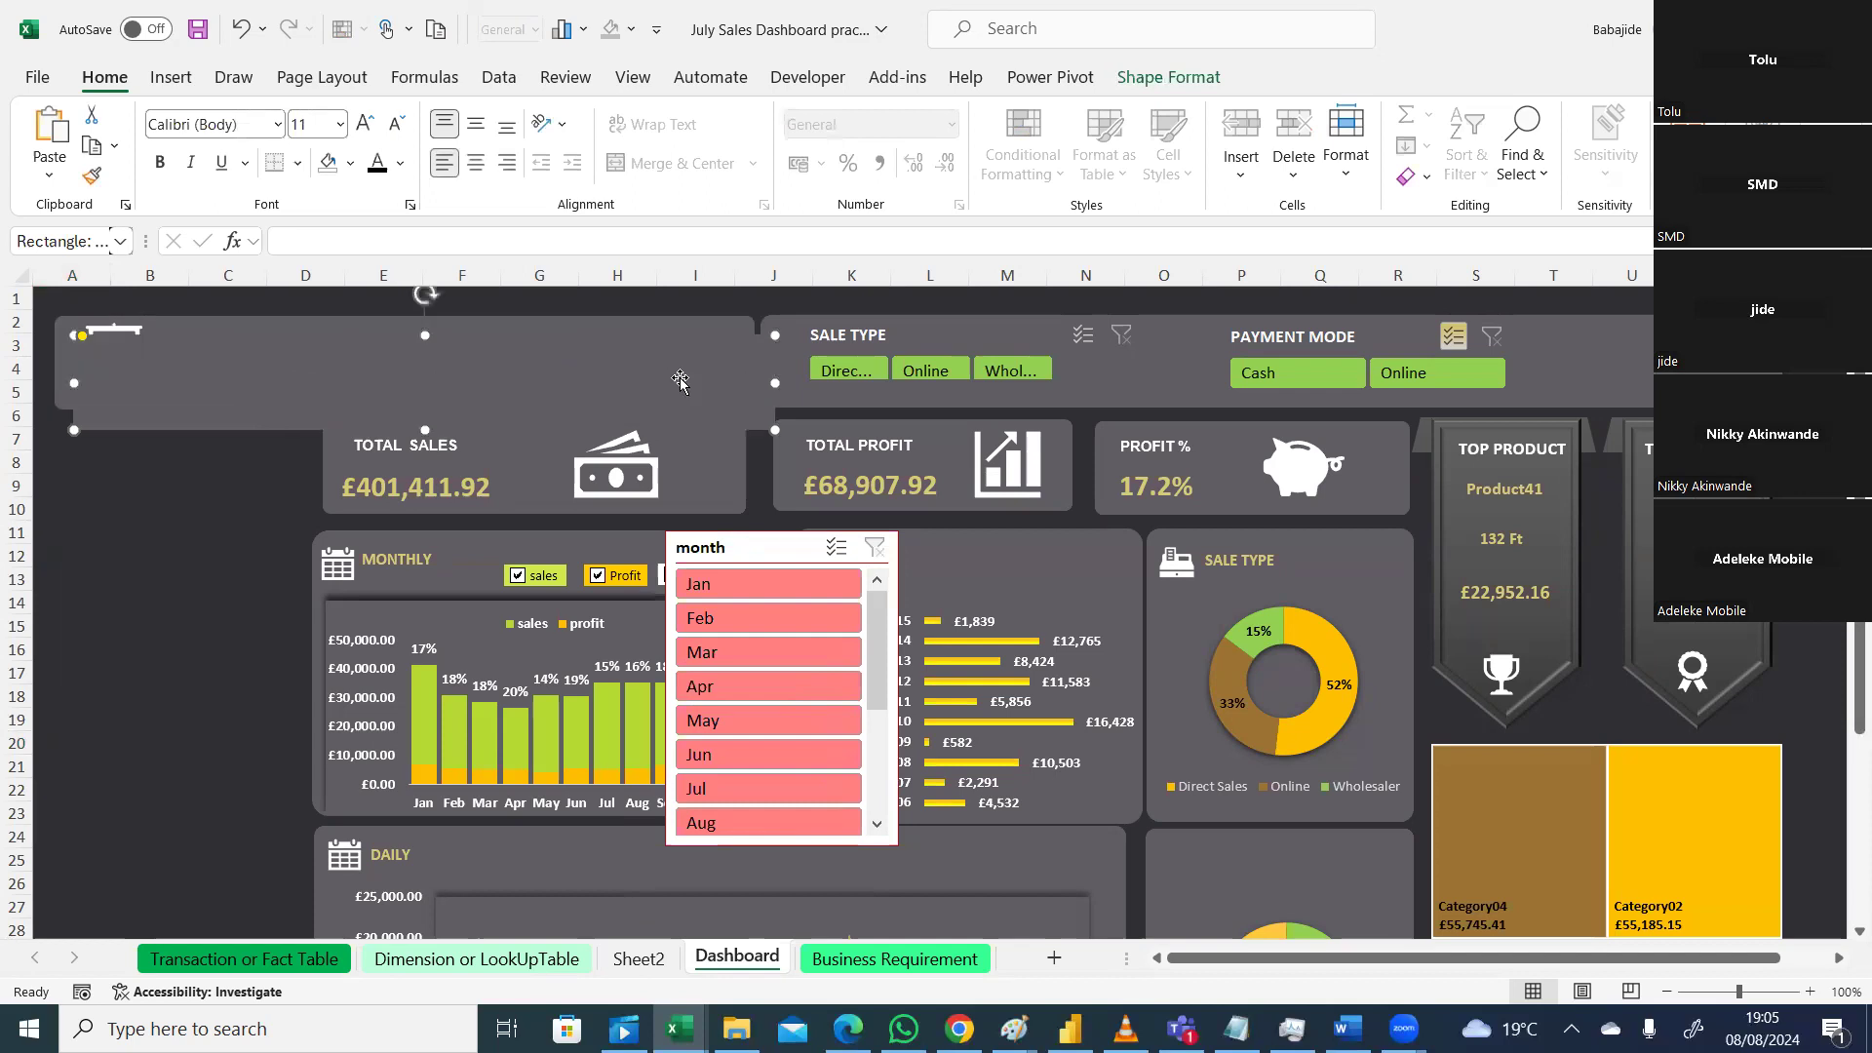
drag(680, 380, 508, 543)
key(Down)
key(Down)
key(Down)
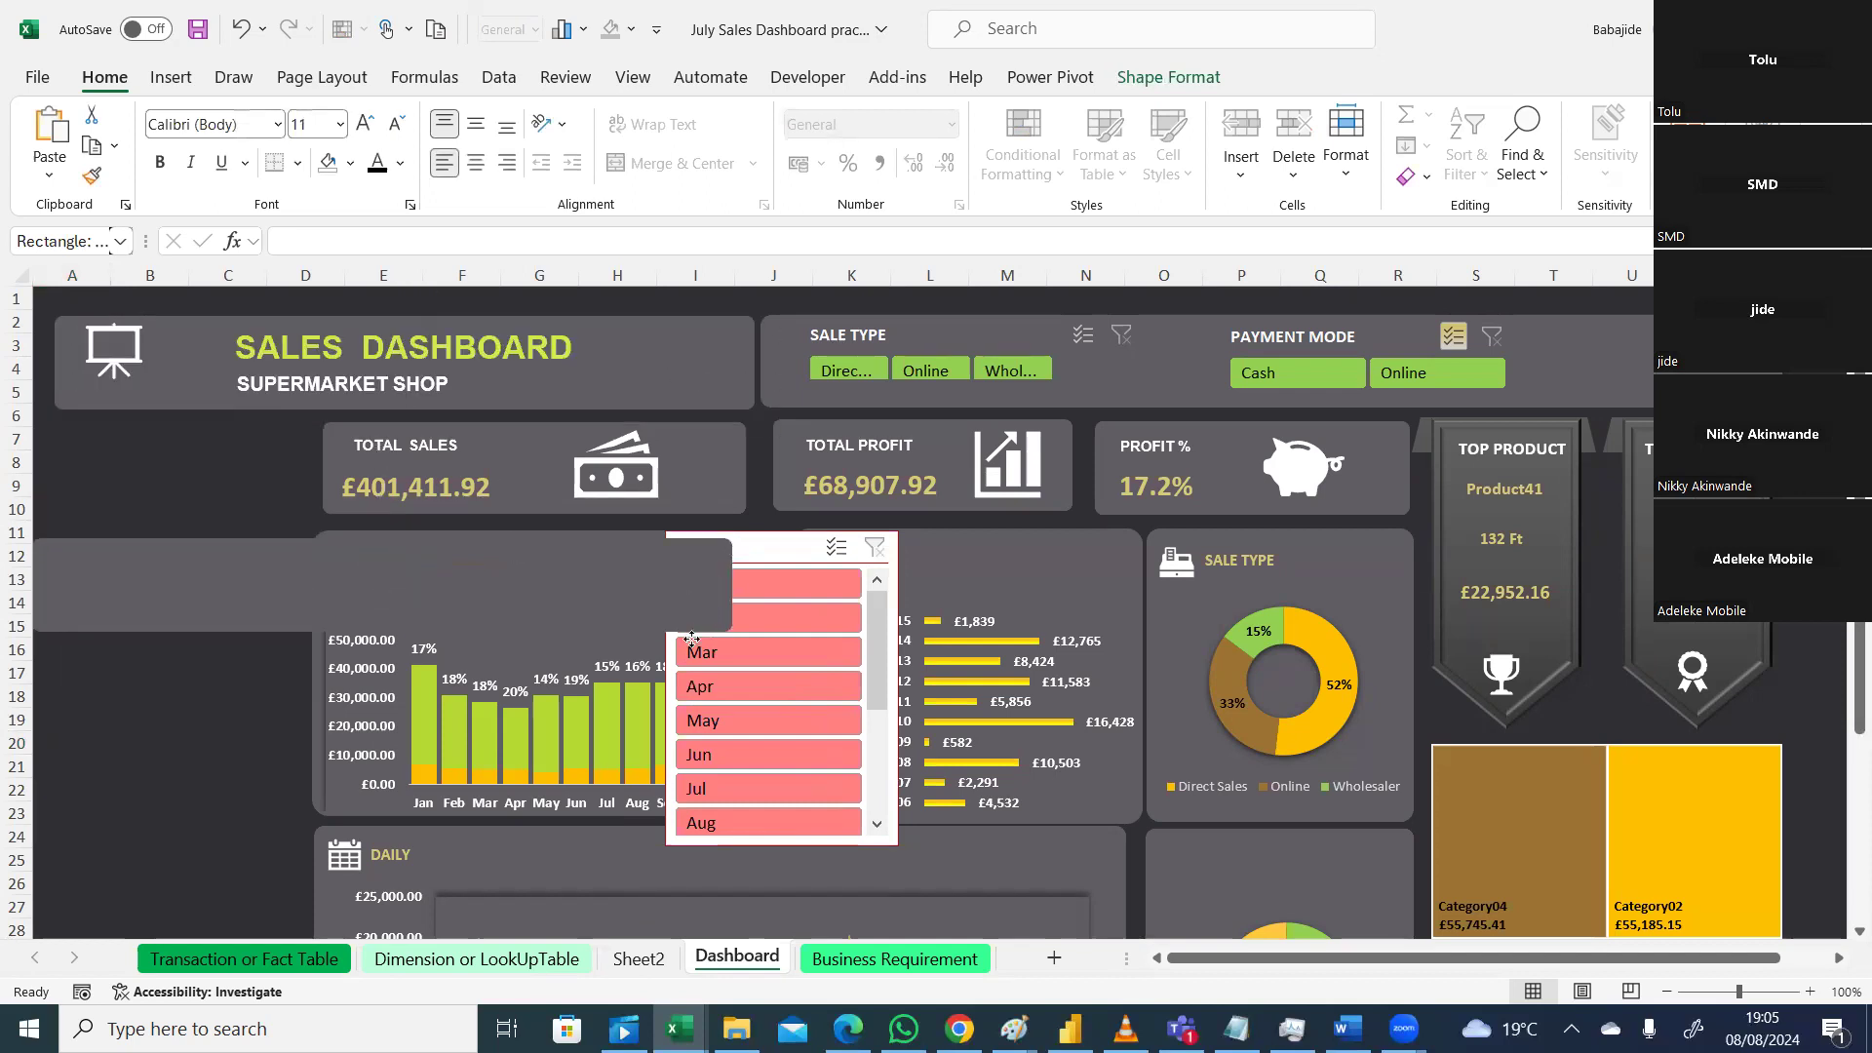
key(Up)
key(Up)
key(Up)
Step: Resize the duplicate into a tall narrow panel over columns A–C beside the Monthly and Daily charts
drag(722, 549, 299, 546)
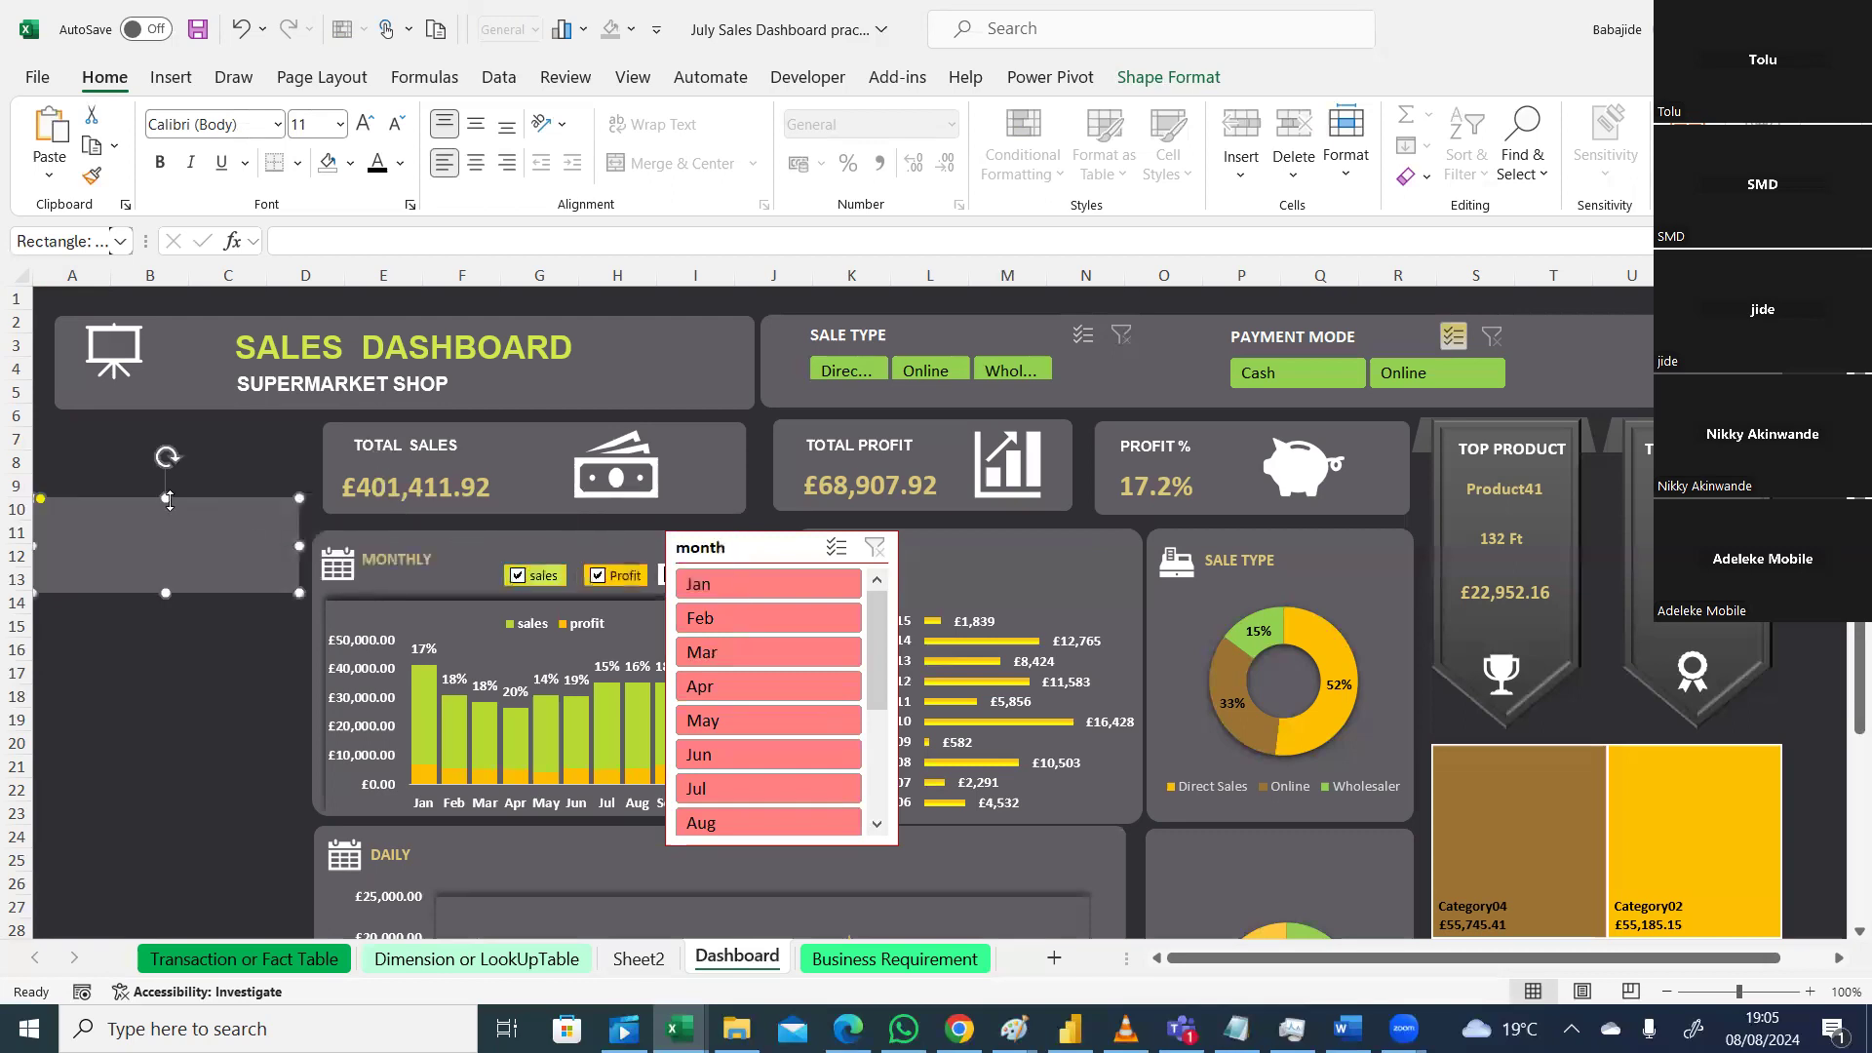
drag(168, 488, 168, 430)
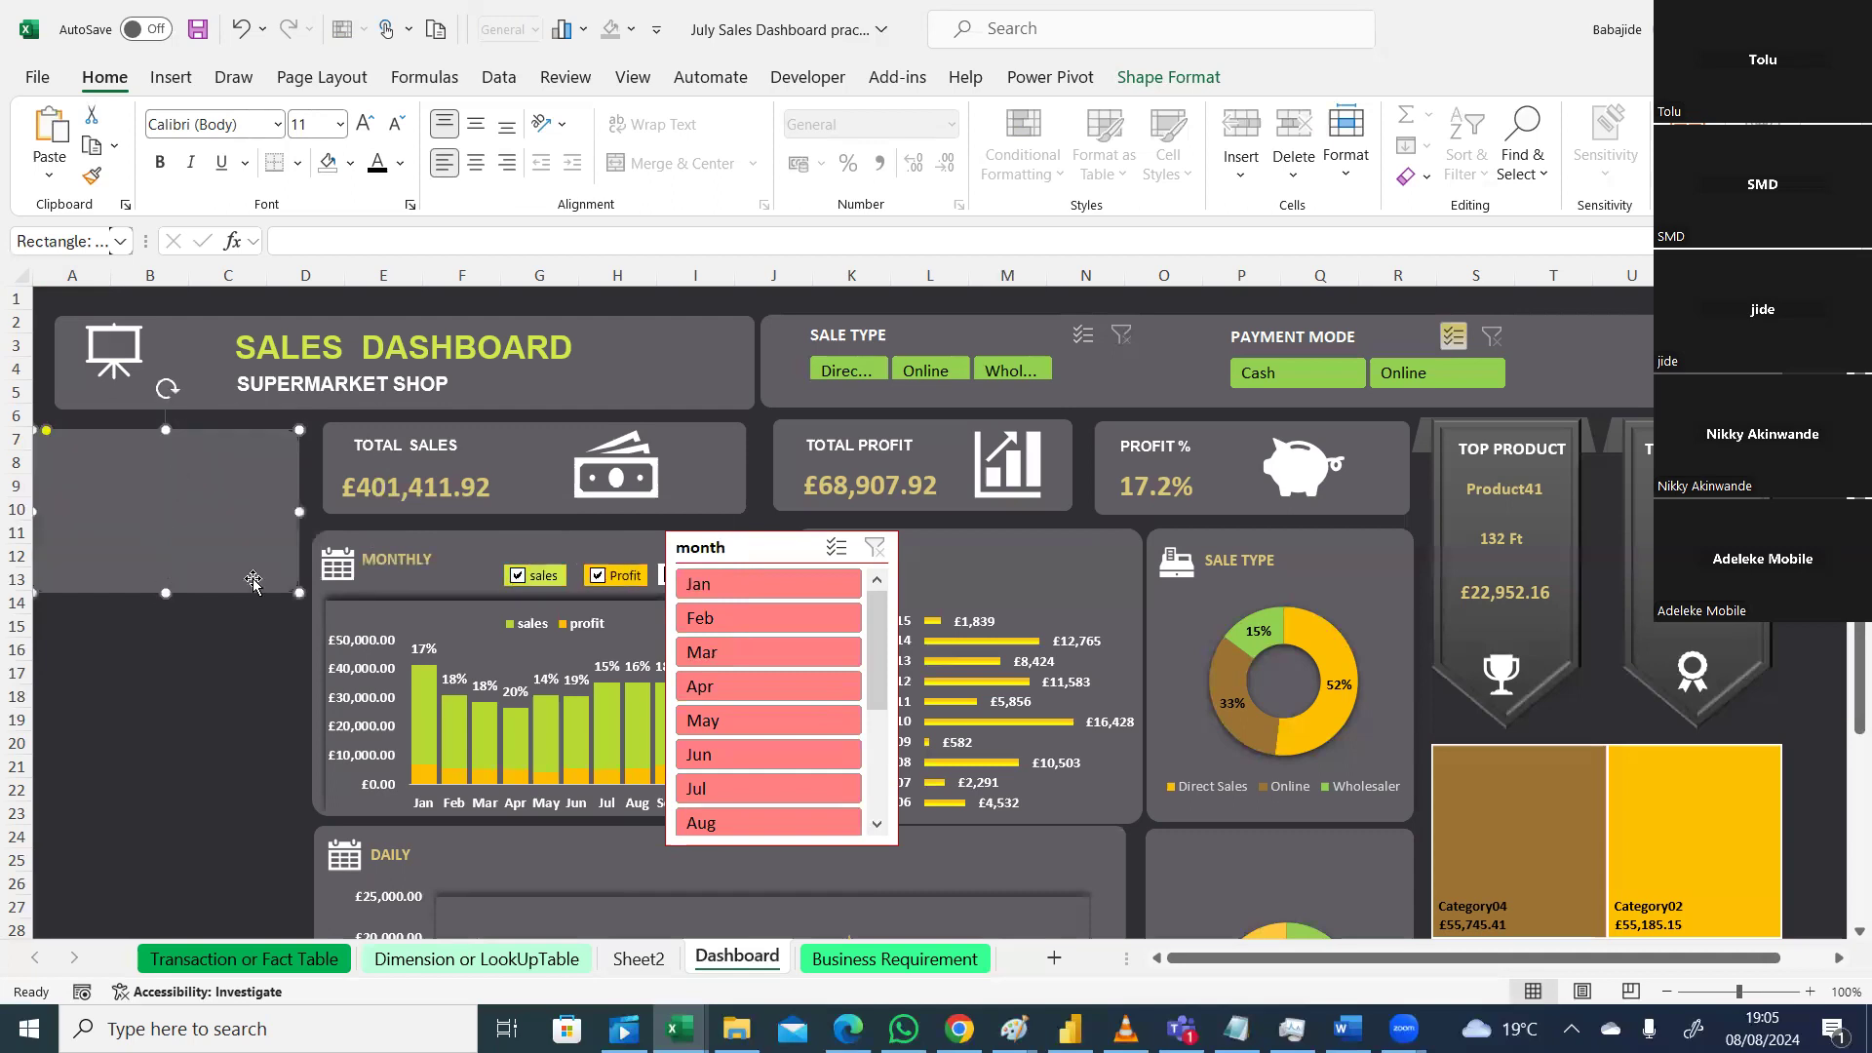
drag(299, 592, 285, 584)
drag(222, 531, 176, 866)
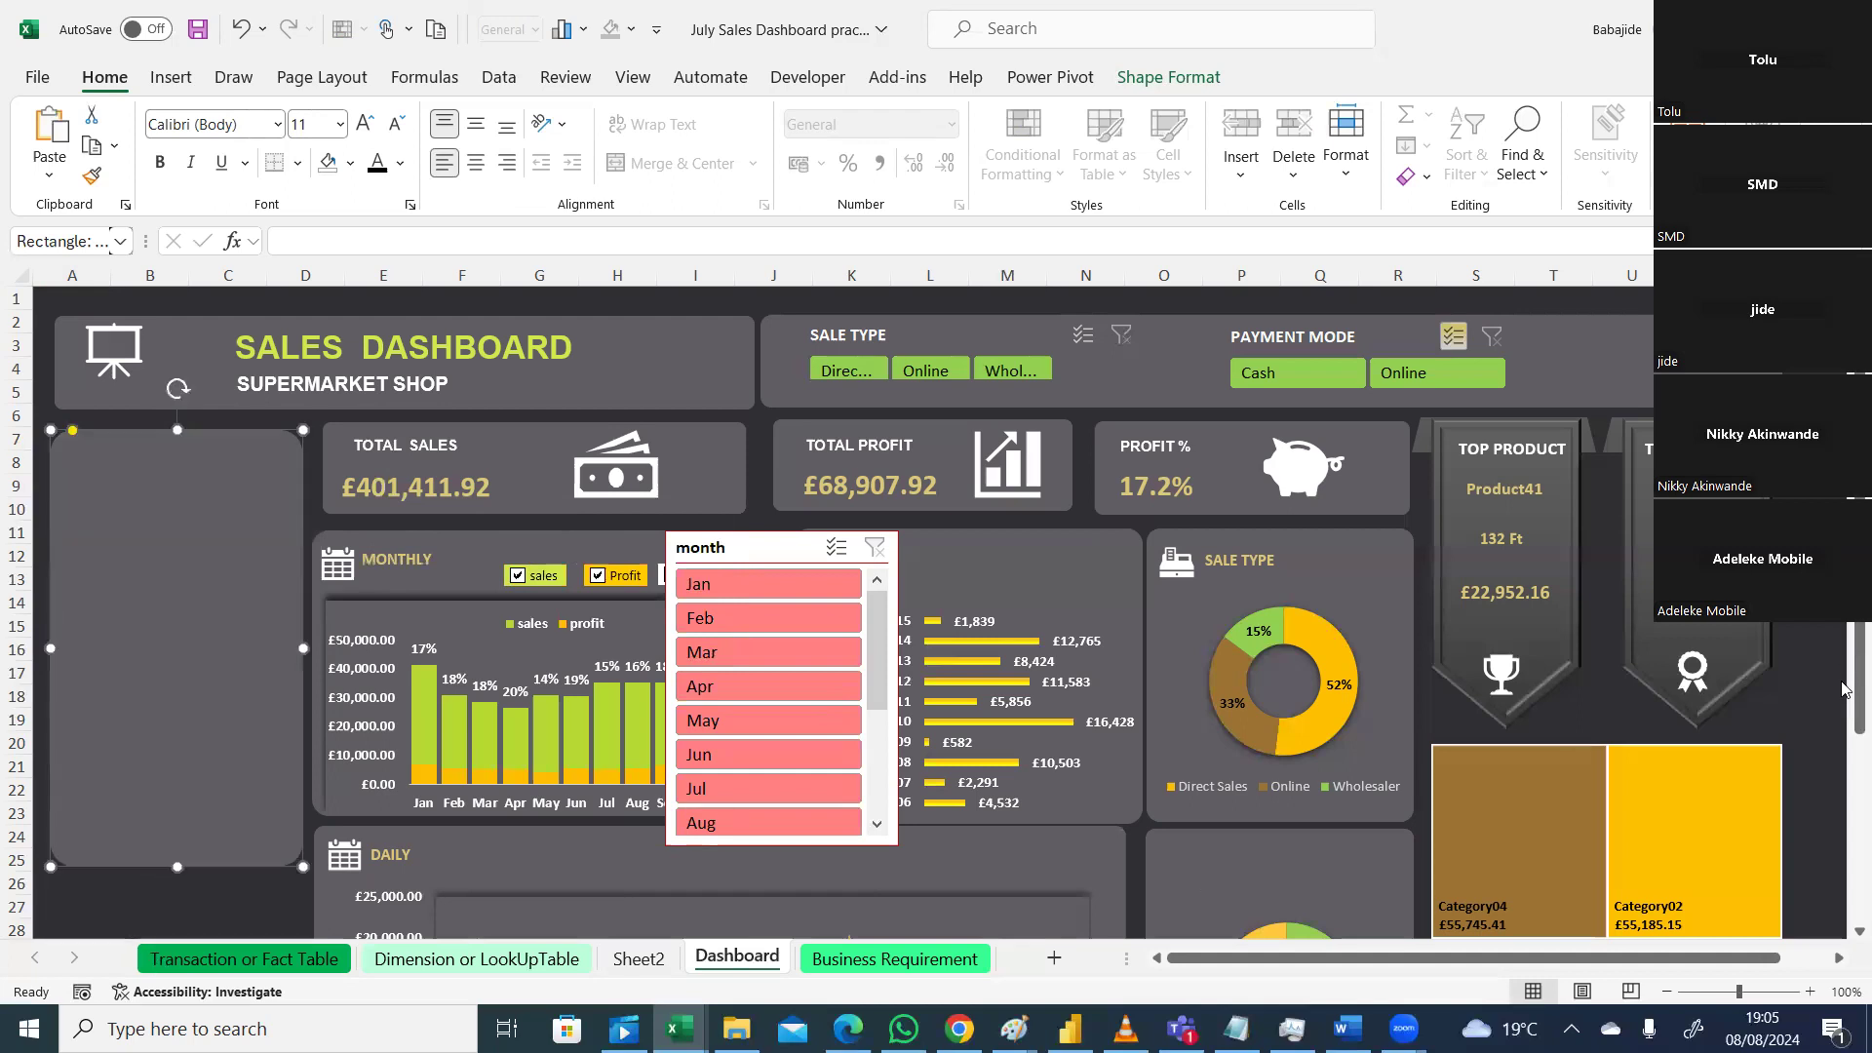
scroll(1807, 771, down, 2)
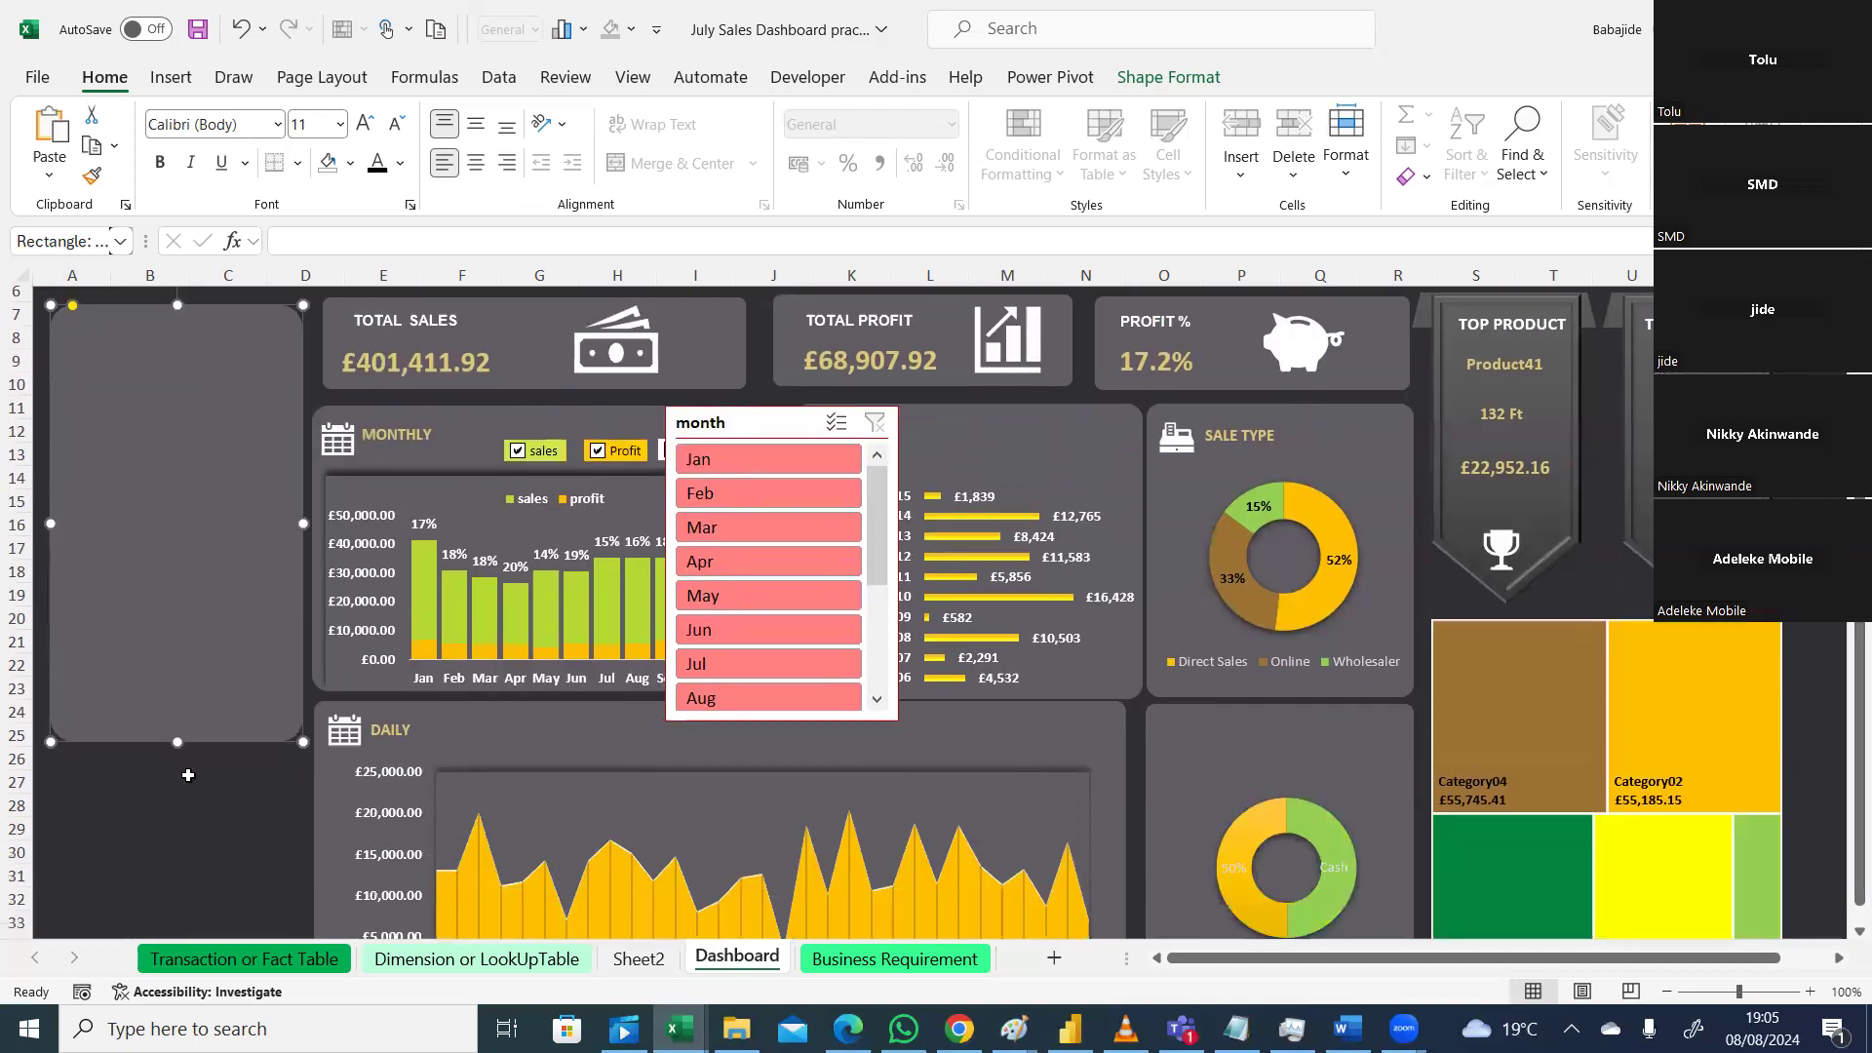
drag(178, 742, 176, 864)
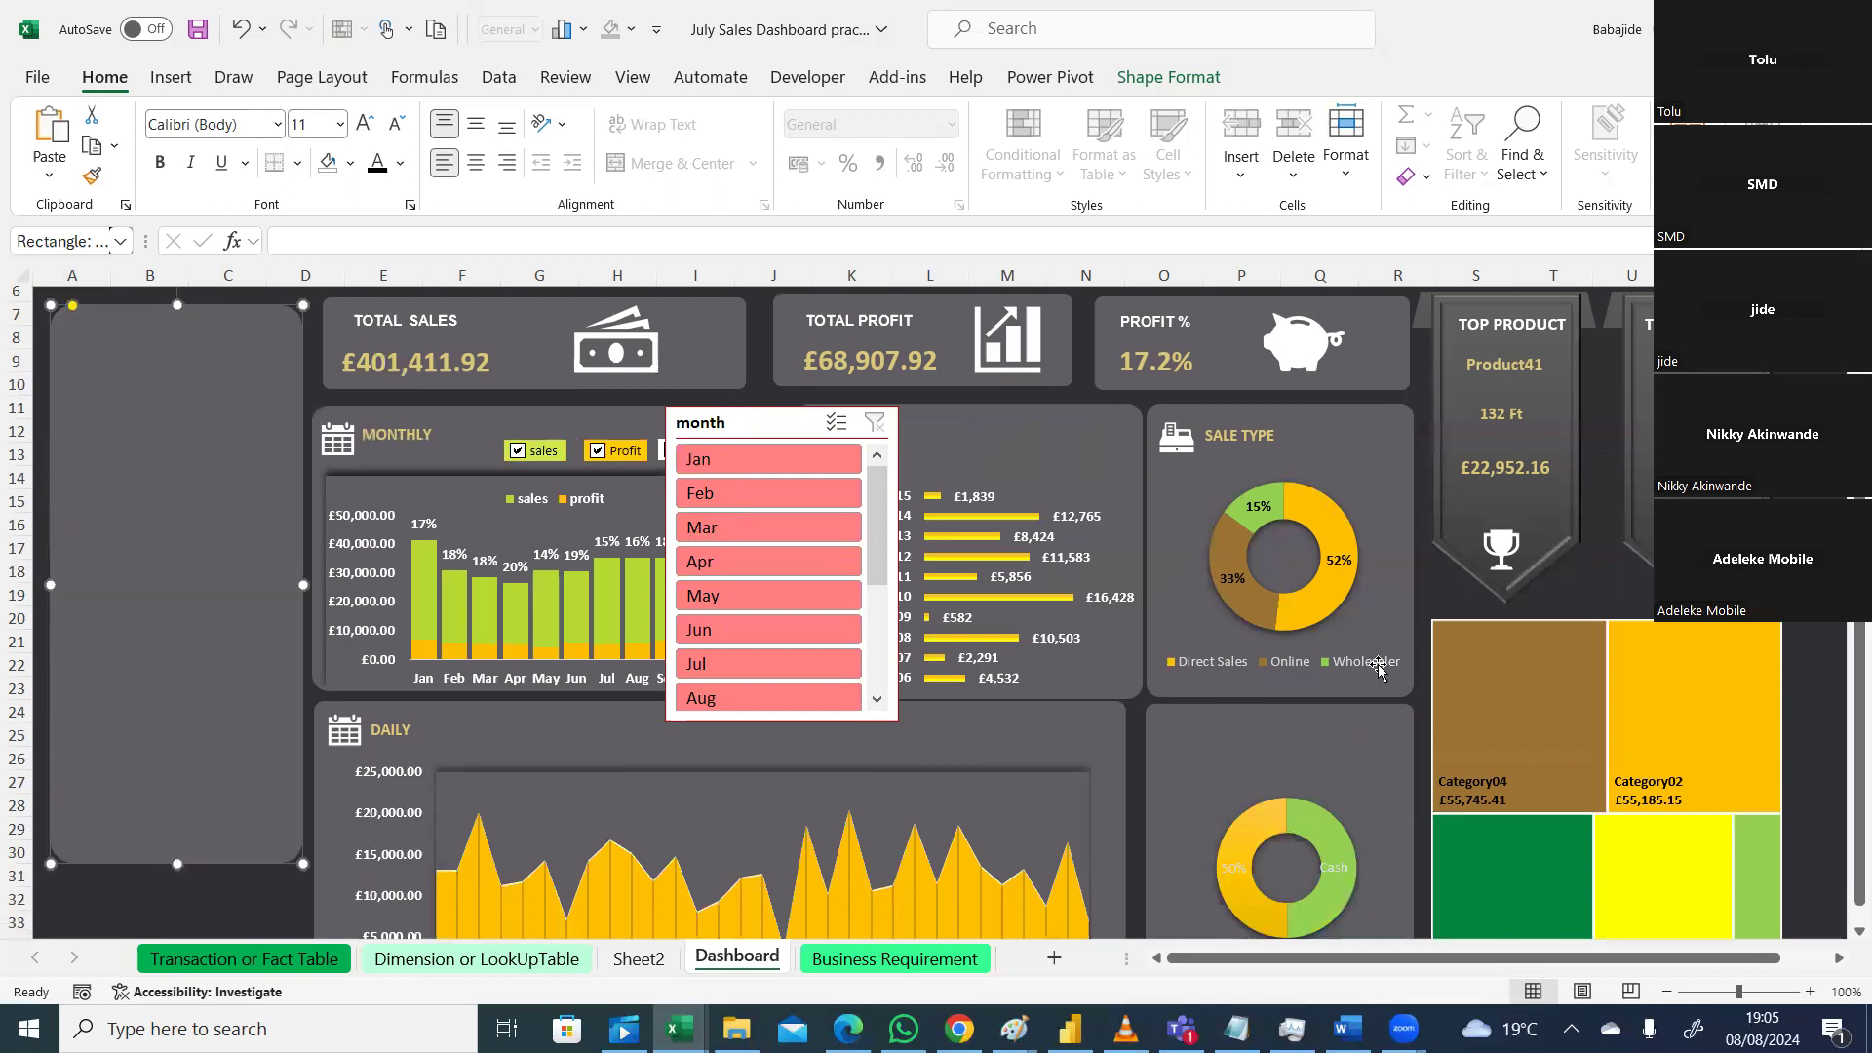
drag(1842, 668, 1842, 750)
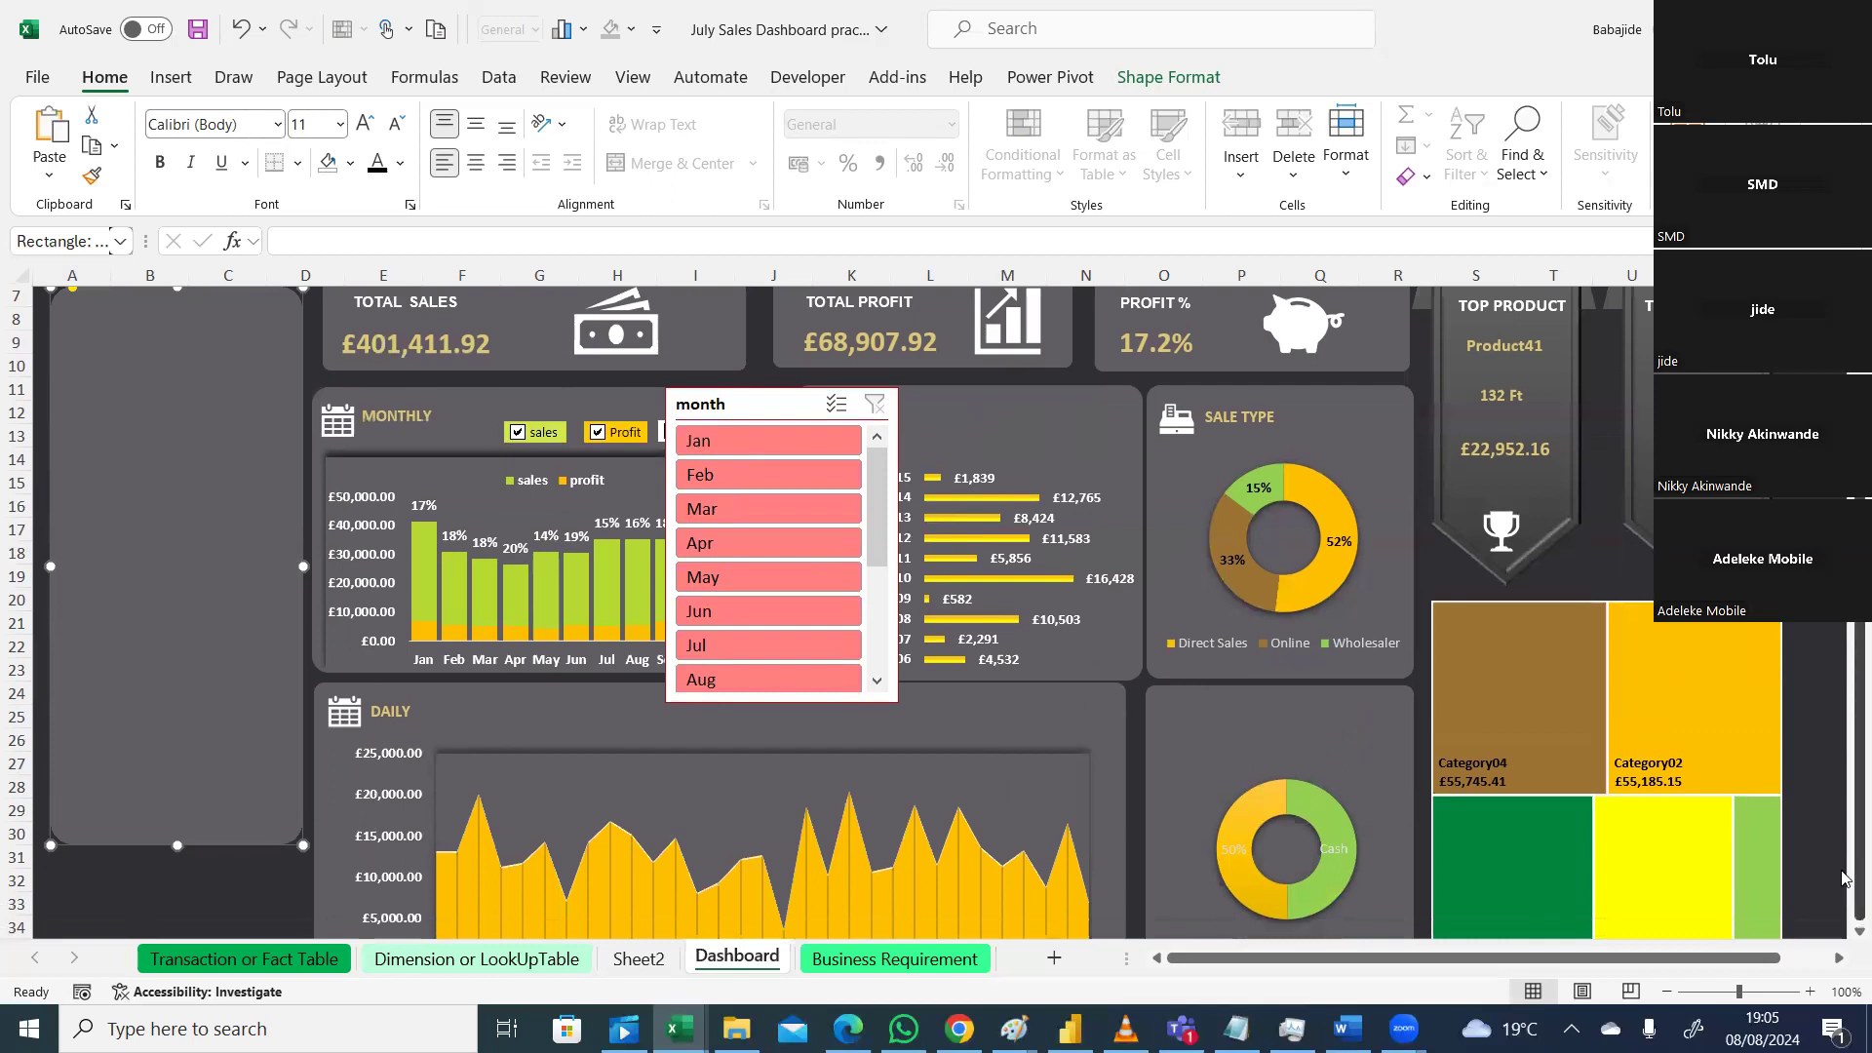
Step: Drag the category treemap's right edge outward so the chart extends further right
double_click(1839, 960)
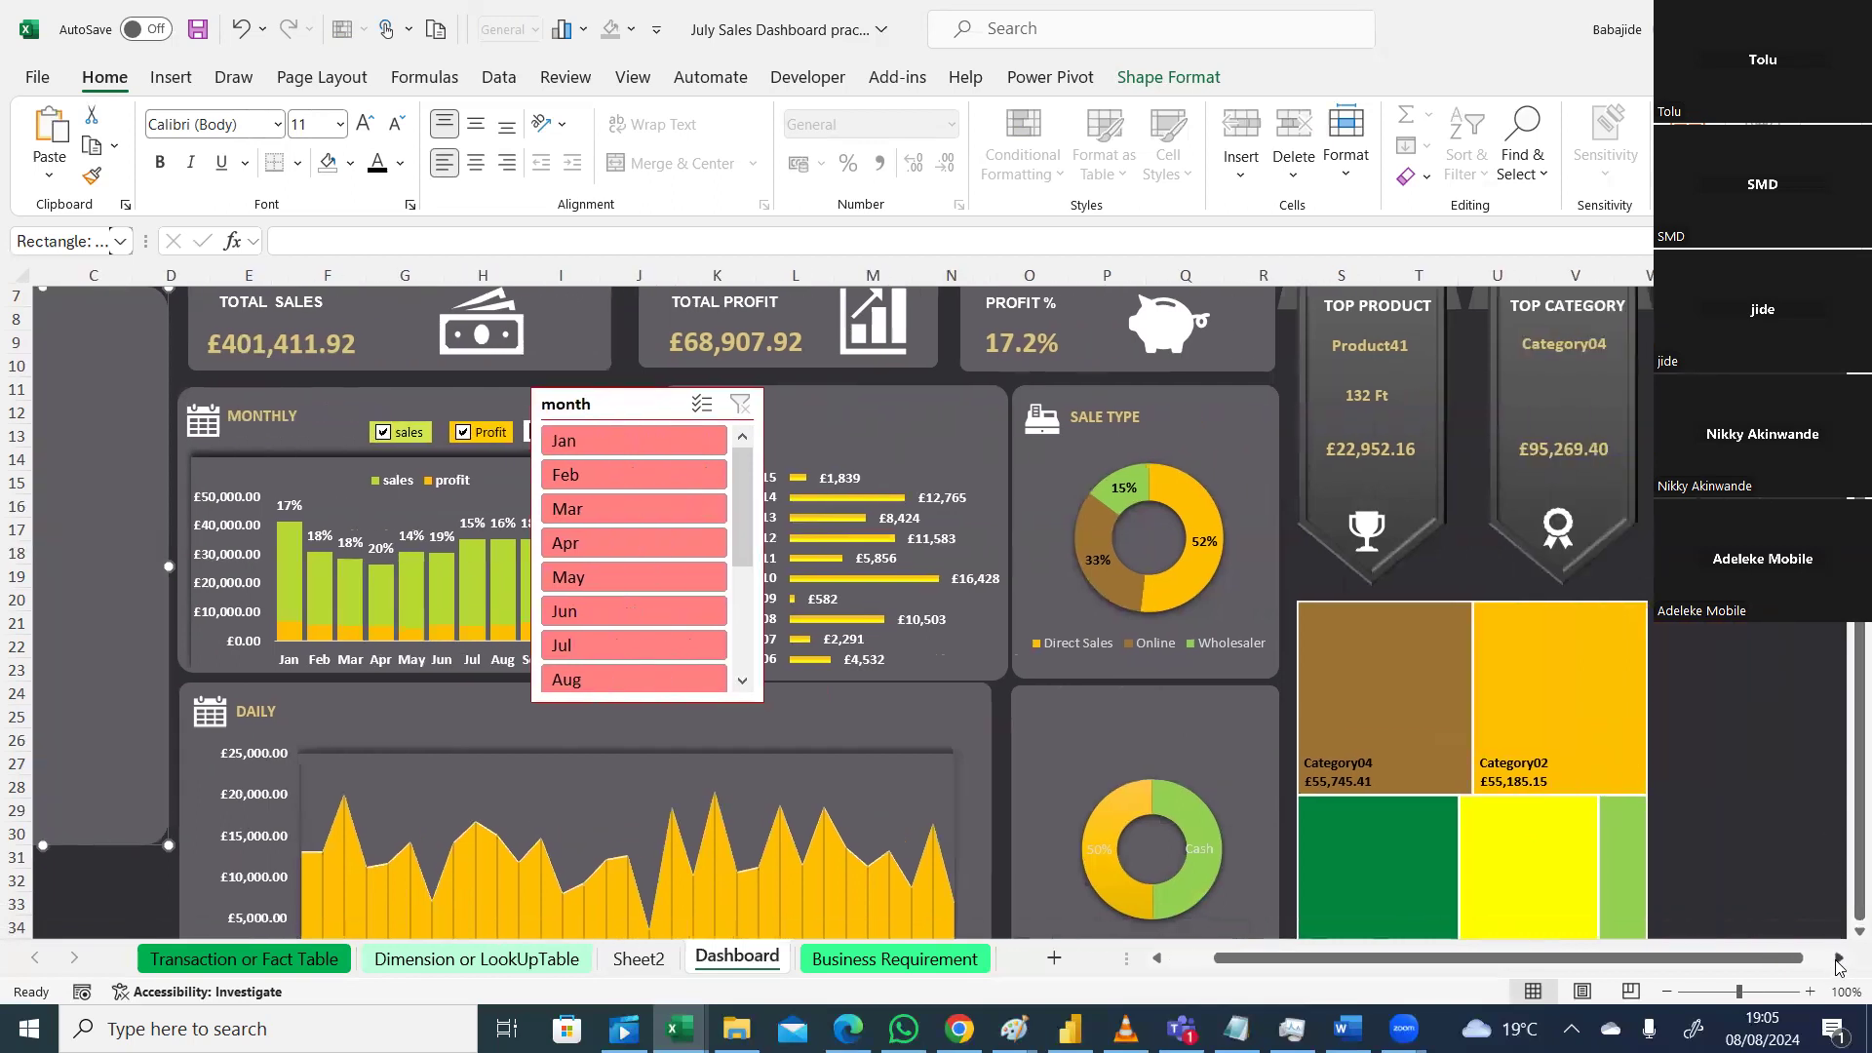
scroll(1843, 939, down, 2)
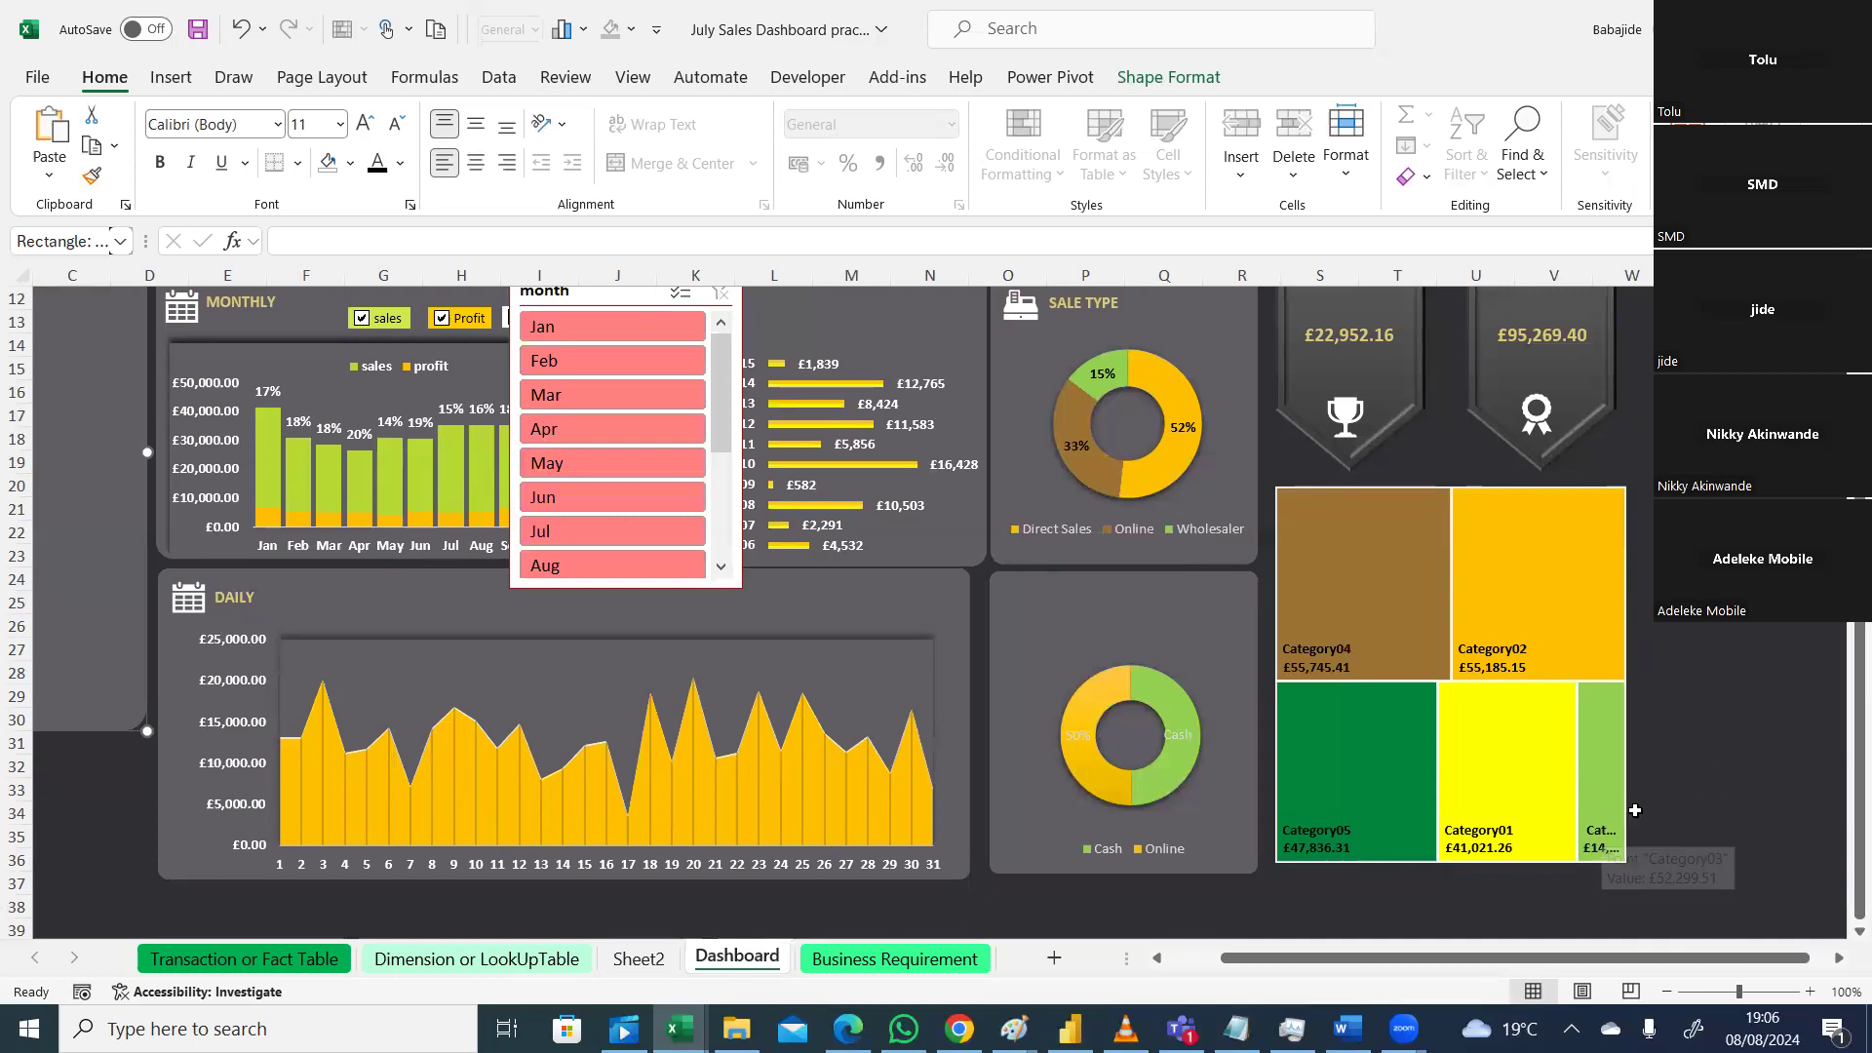
mouse_move(1604, 835)
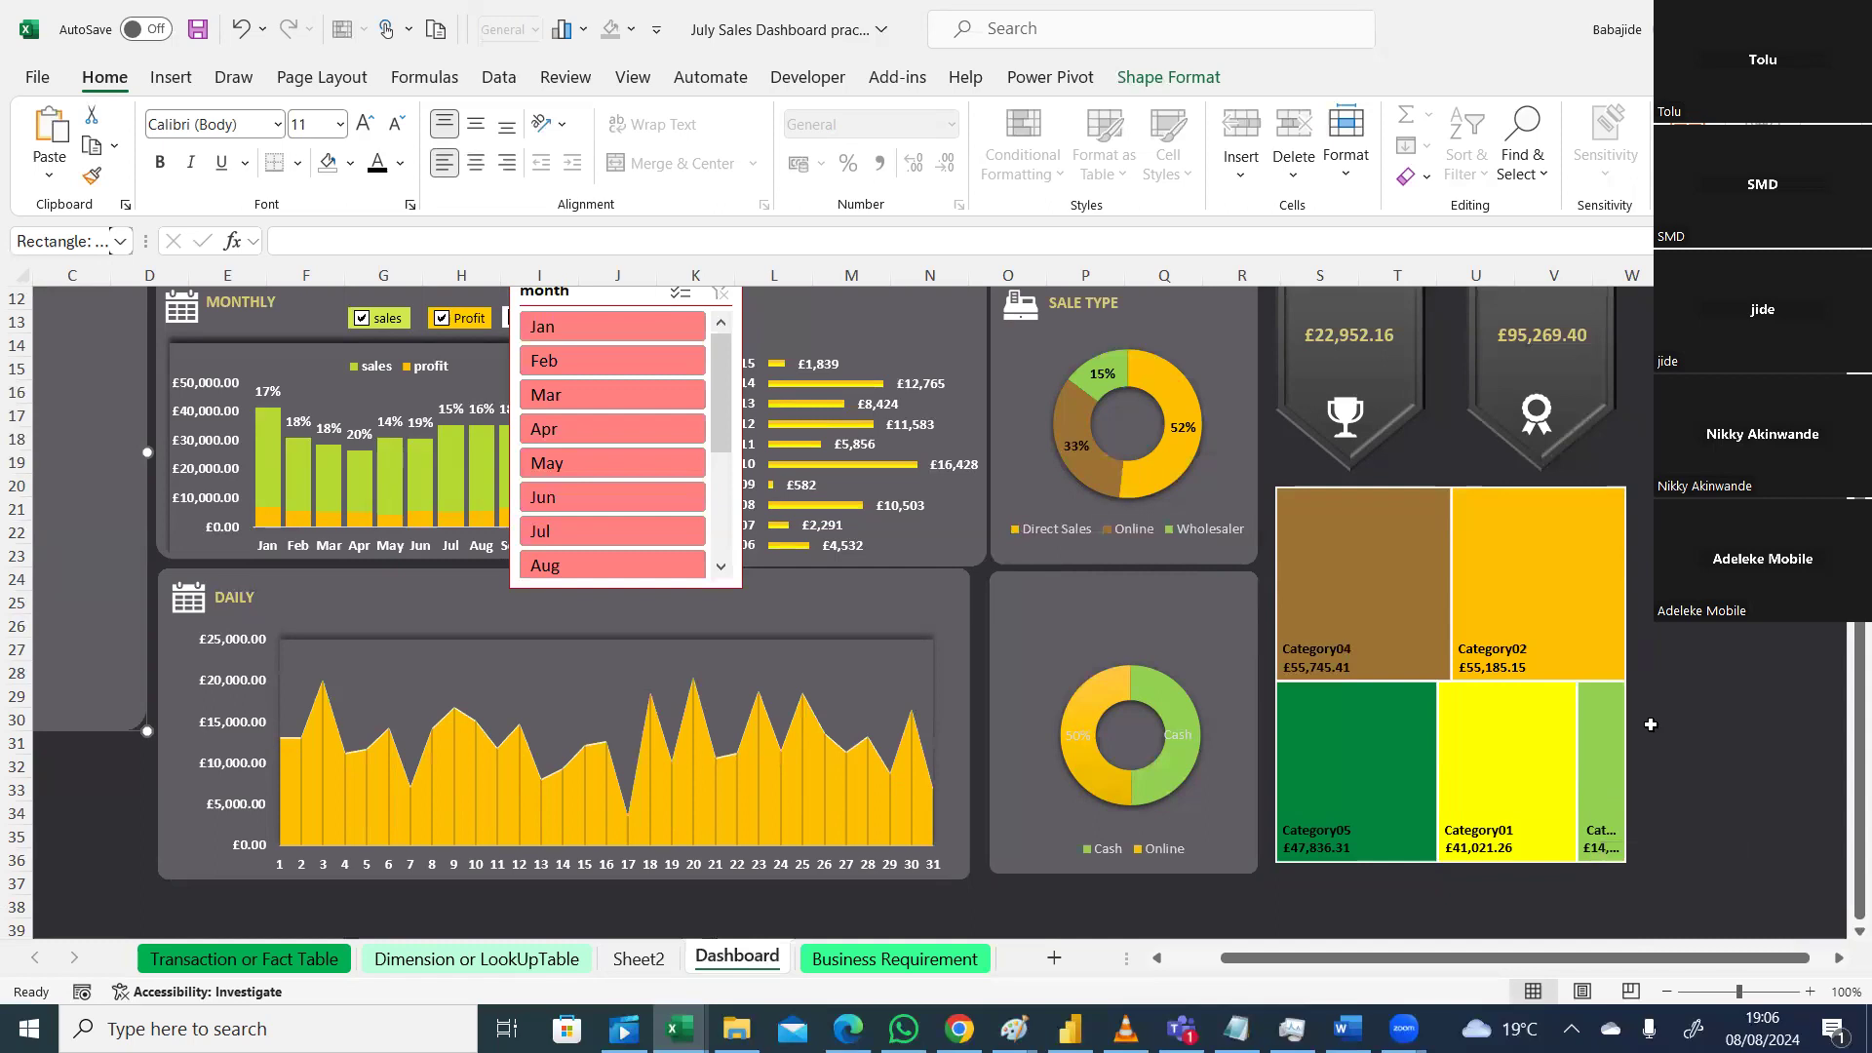
click(1586, 672)
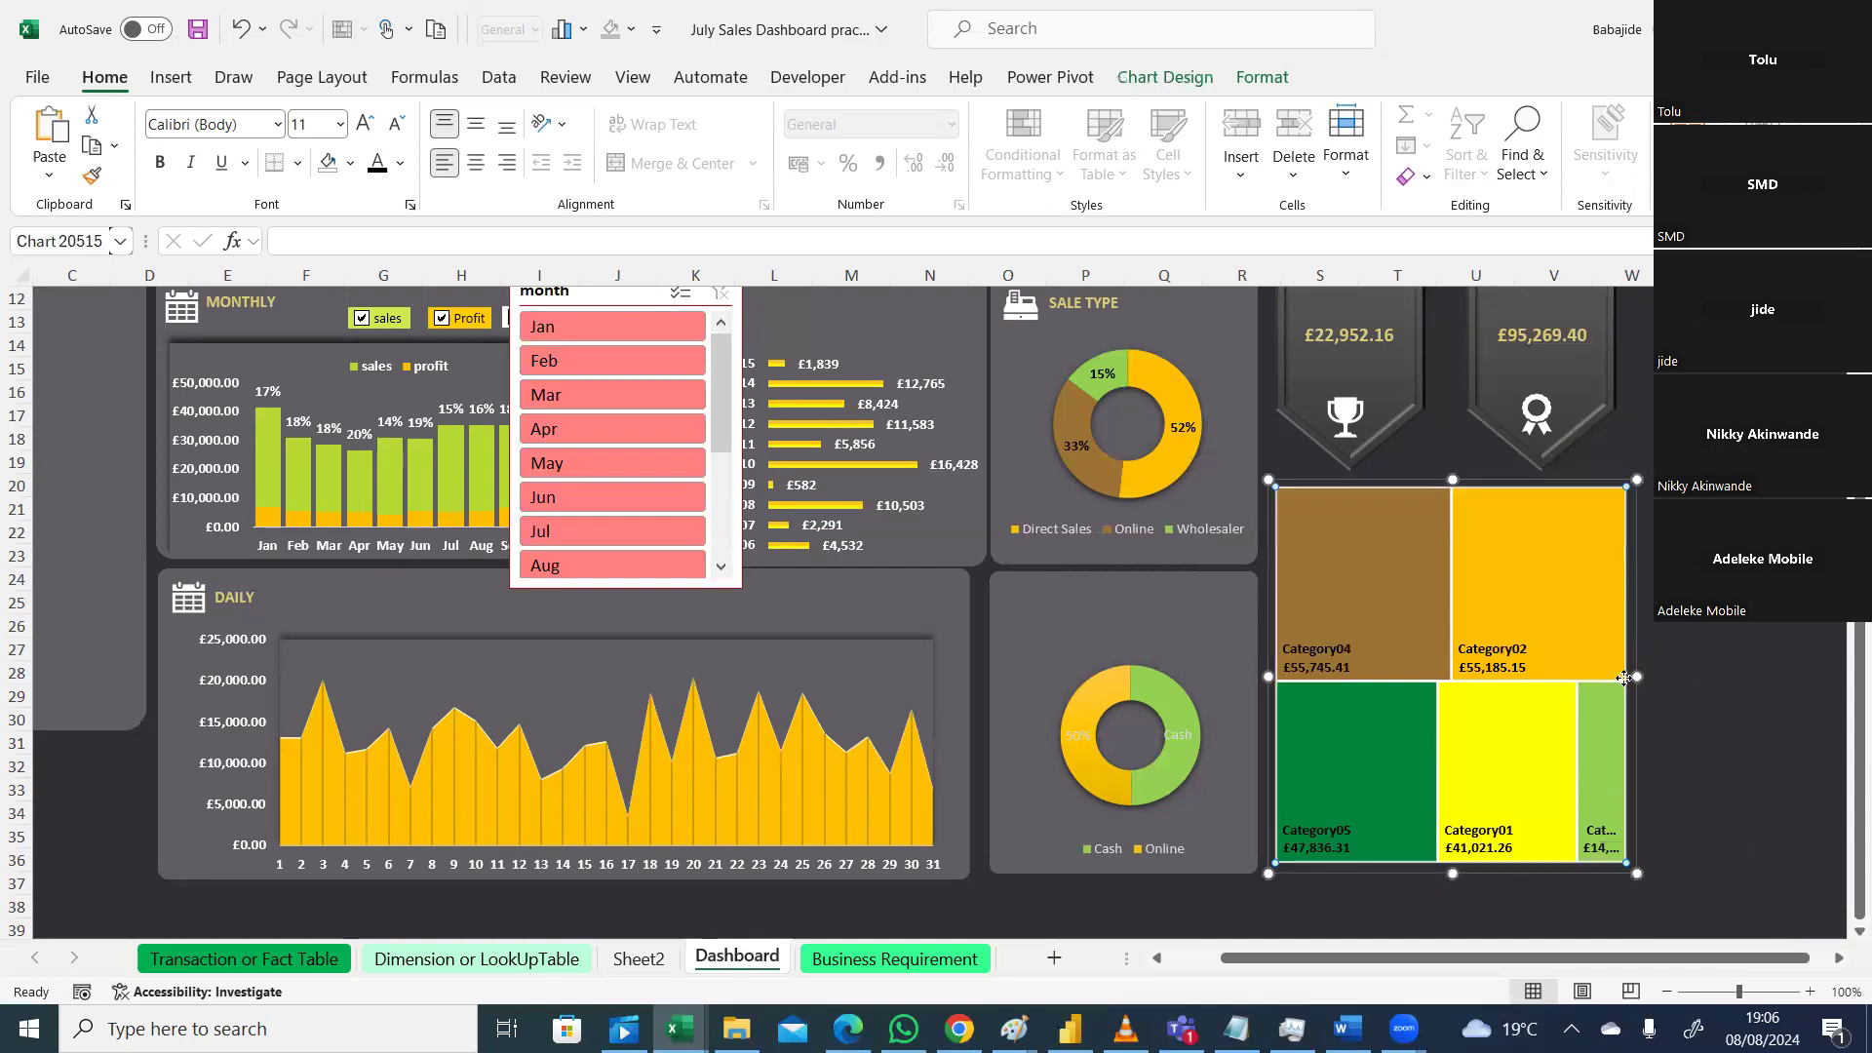
drag(1641, 676, 1709, 675)
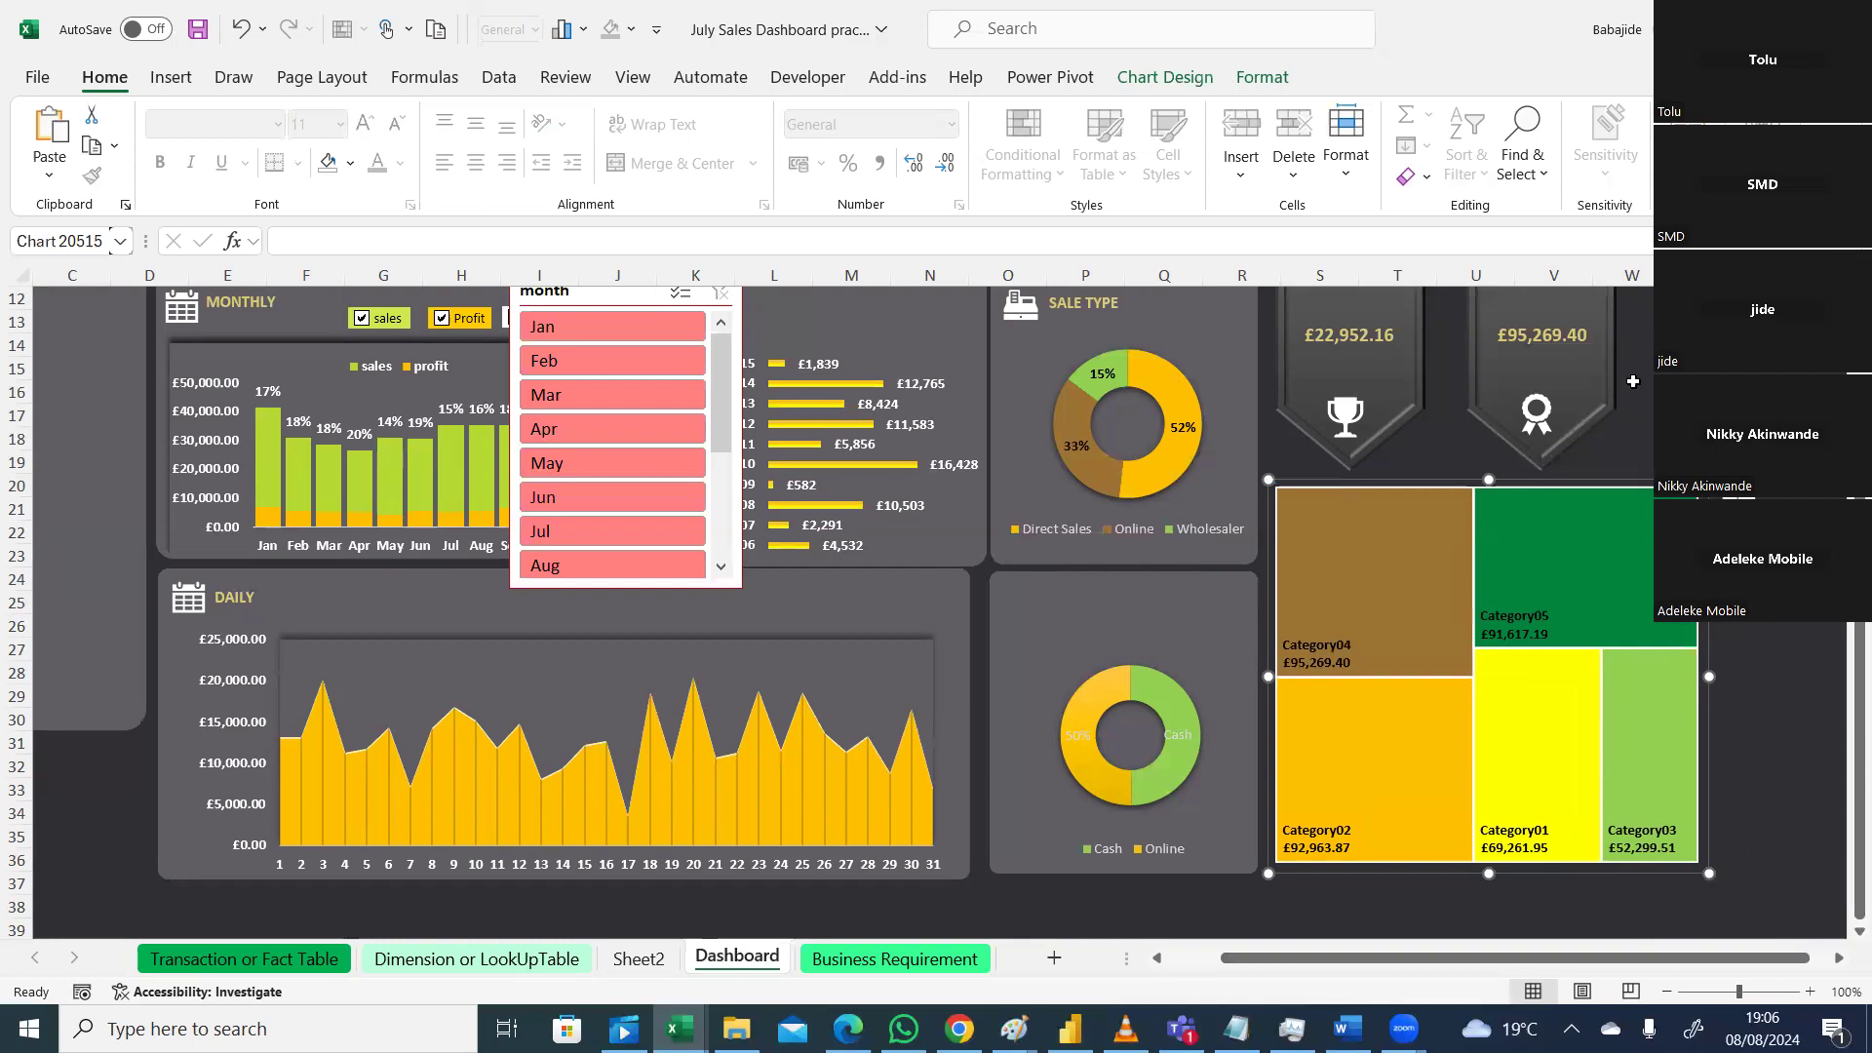
drag(1460, 958, 1304, 980)
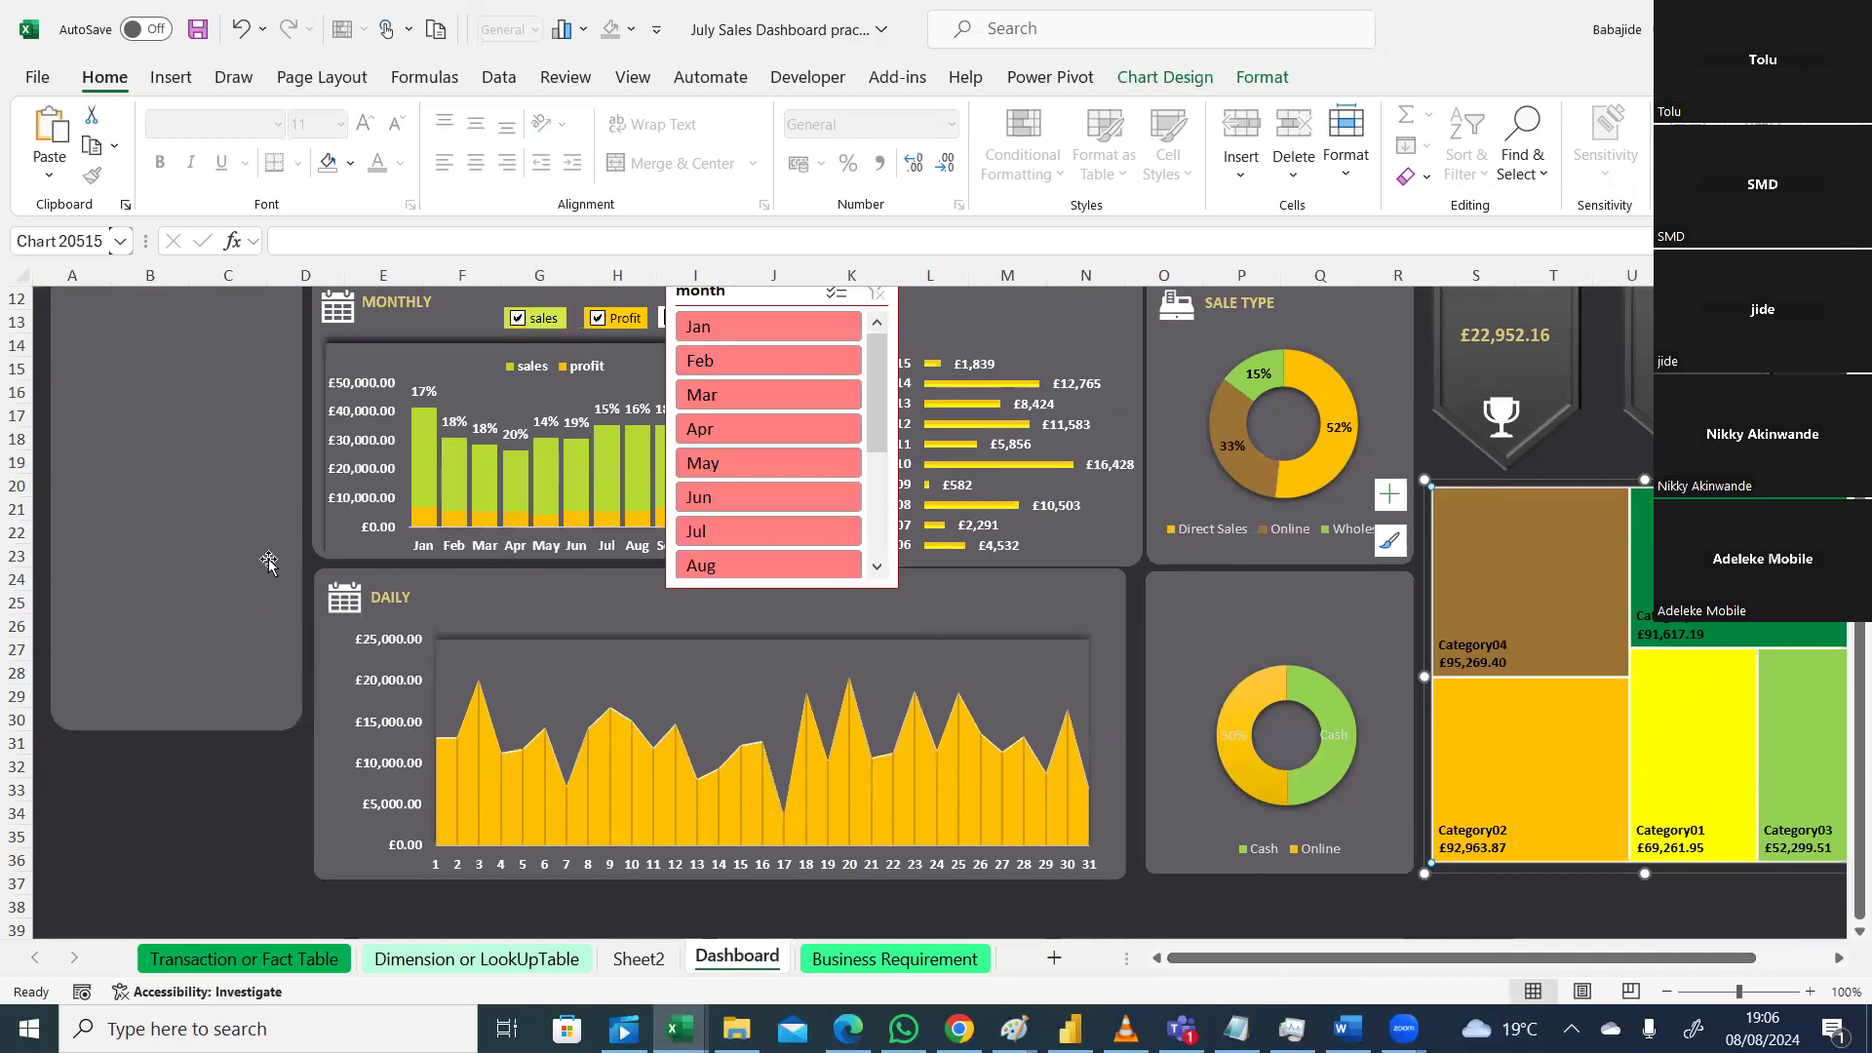
Step: Narrow the left grey panel and drag the month slicer off the central charts onto it
click(265, 661)
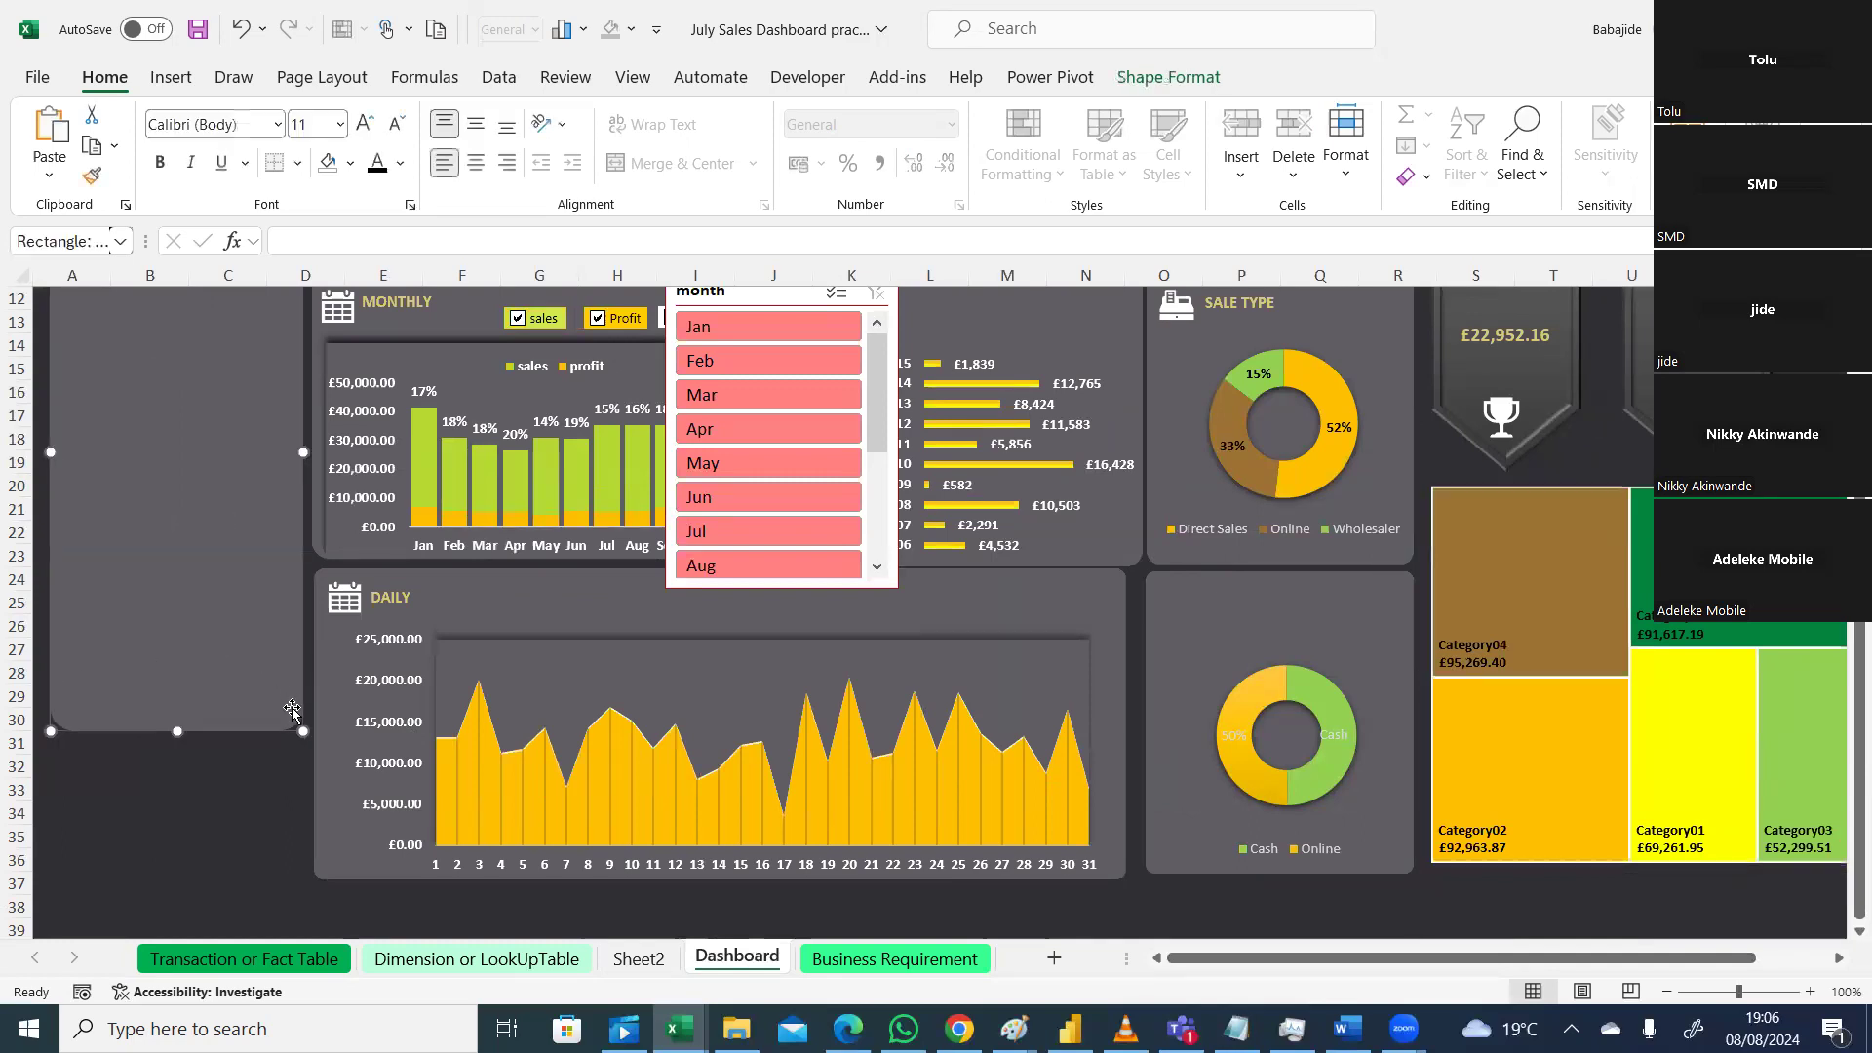
drag(301, 731, 233, 736)
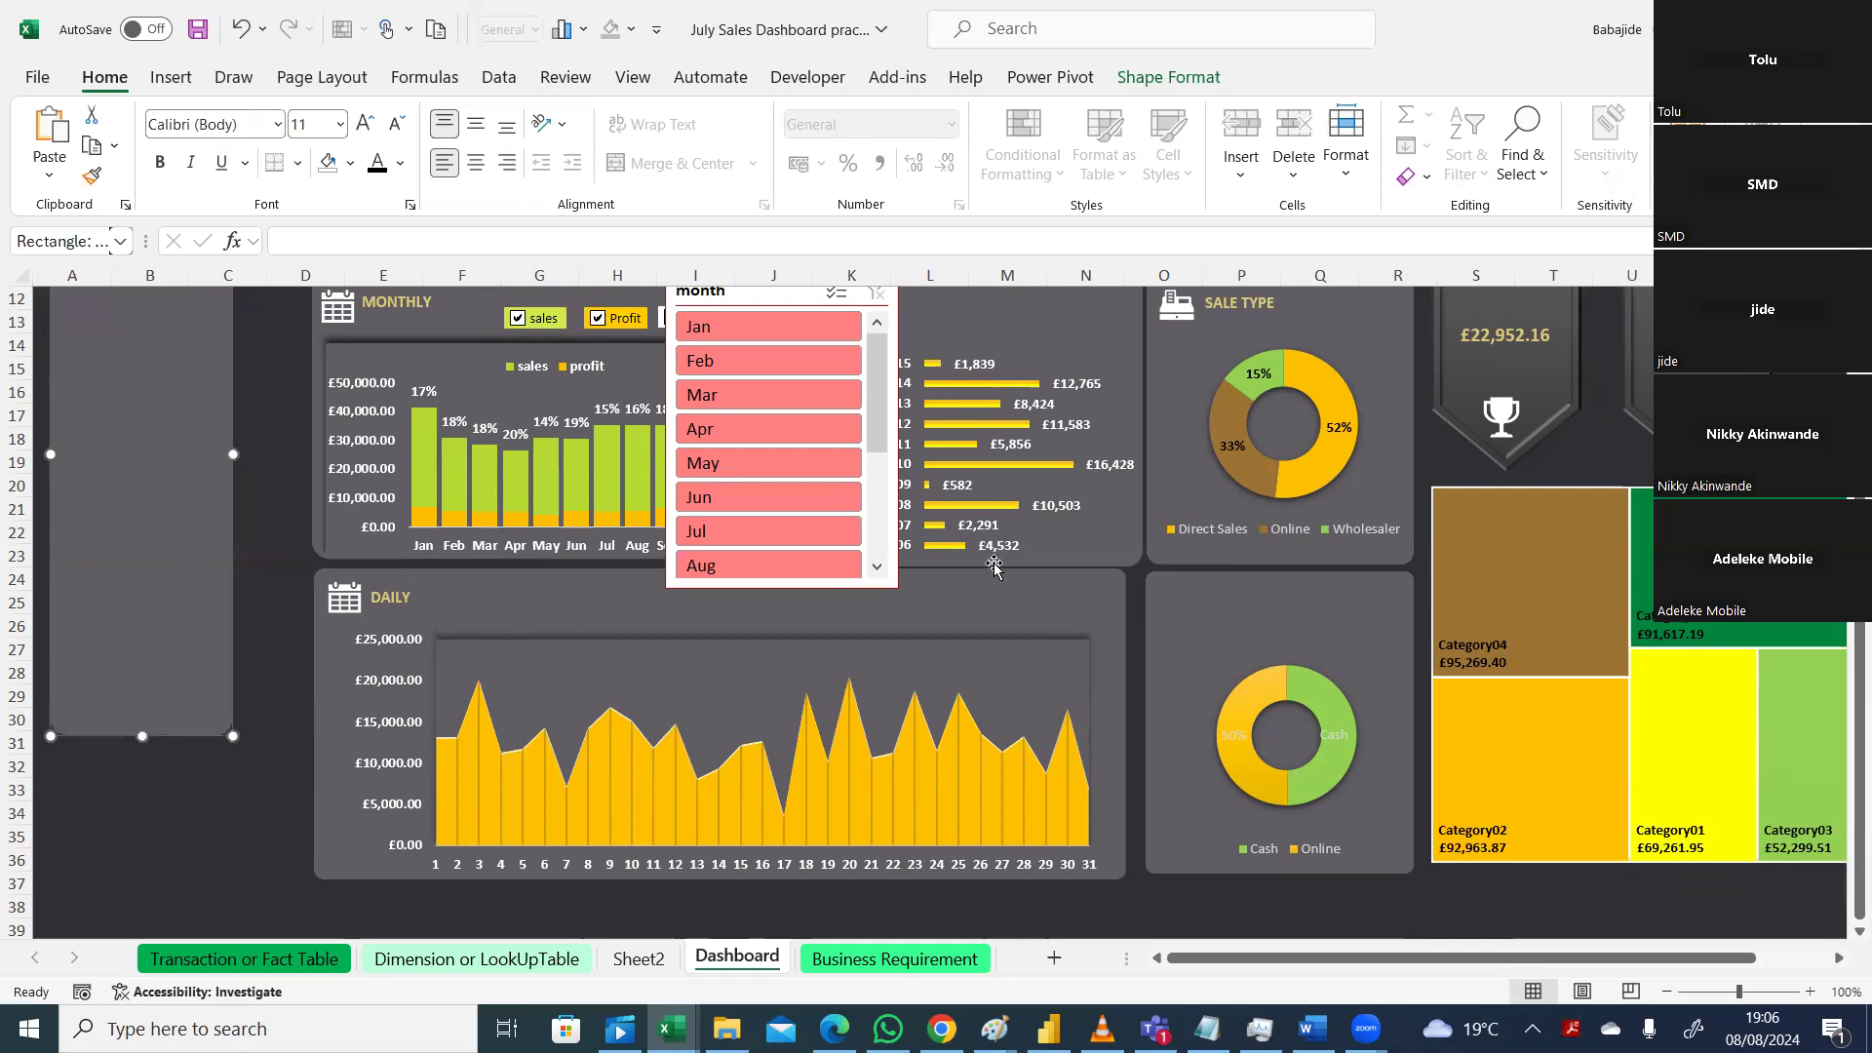
scroll(937, 613, up, 3)
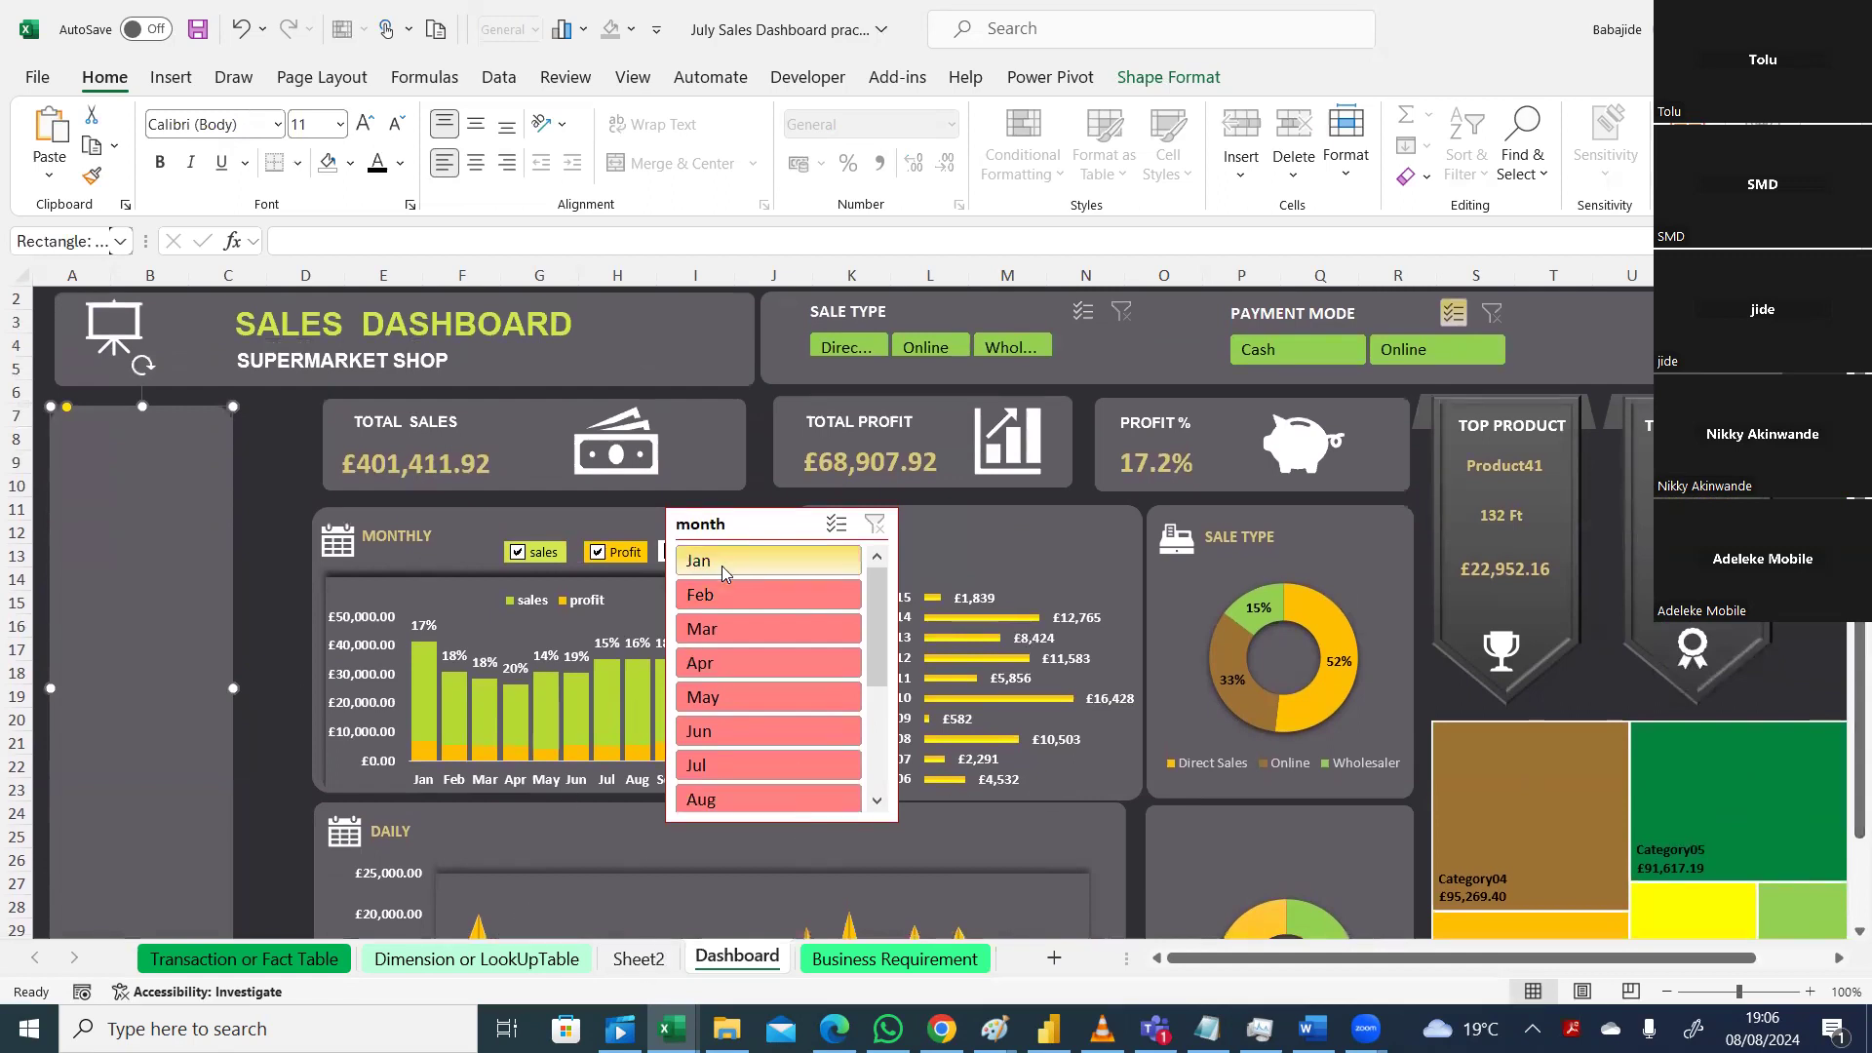
drag(786, 523, 228, 474)
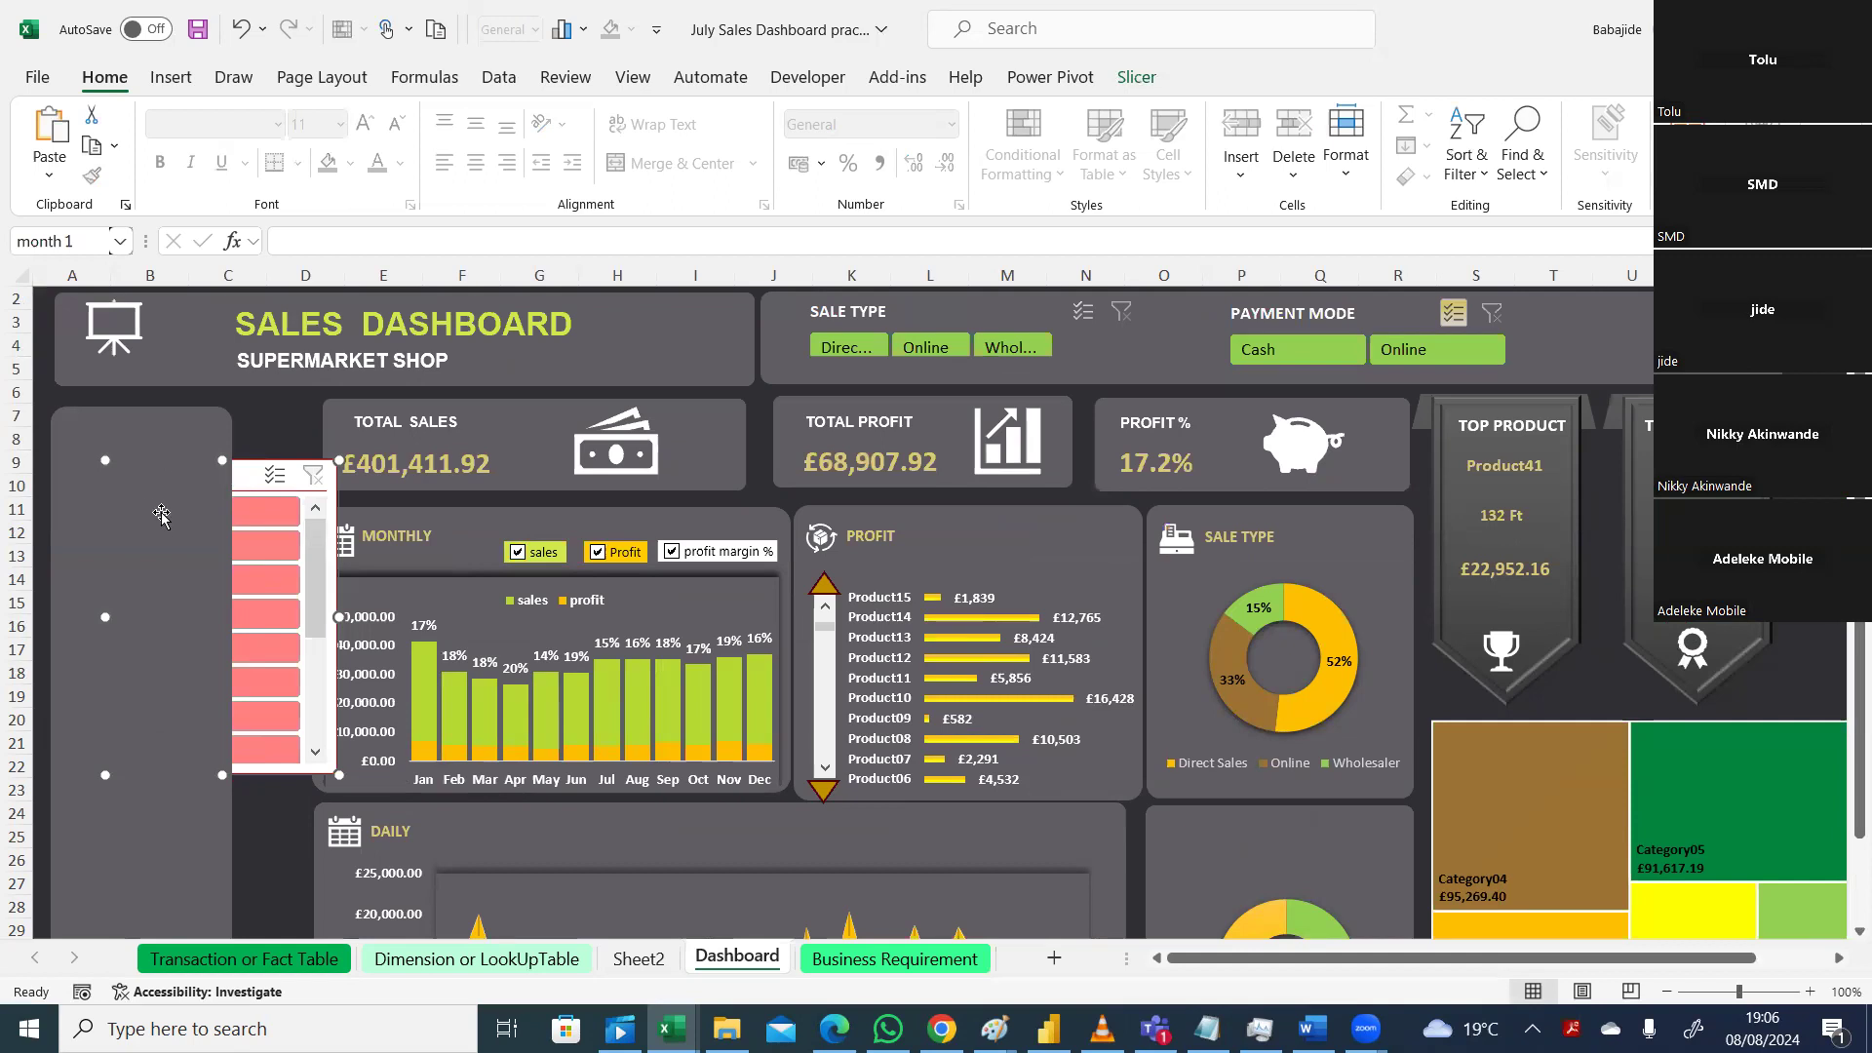
click(163, 424)
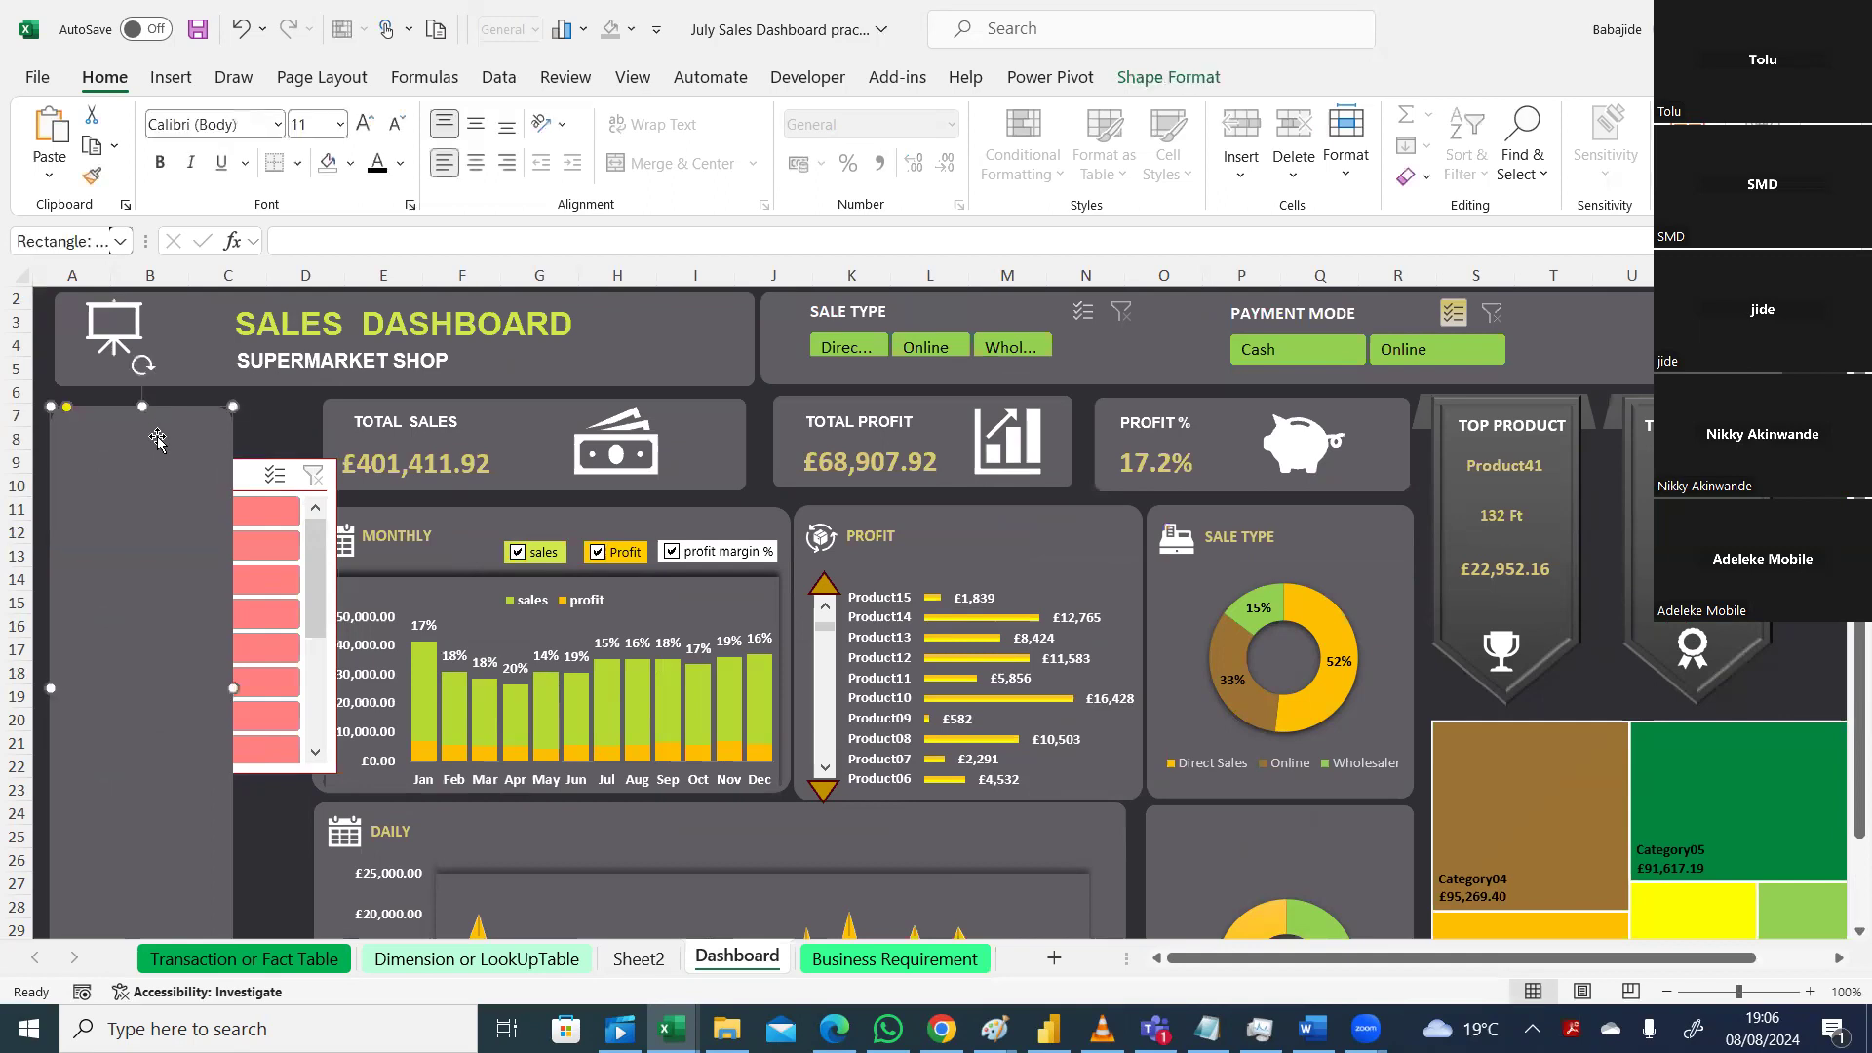
Step: Send the grey panel behind the slicer, then fit the month slicer in the panel, lengthened to show Jan–Dec
right_click(157, 436)
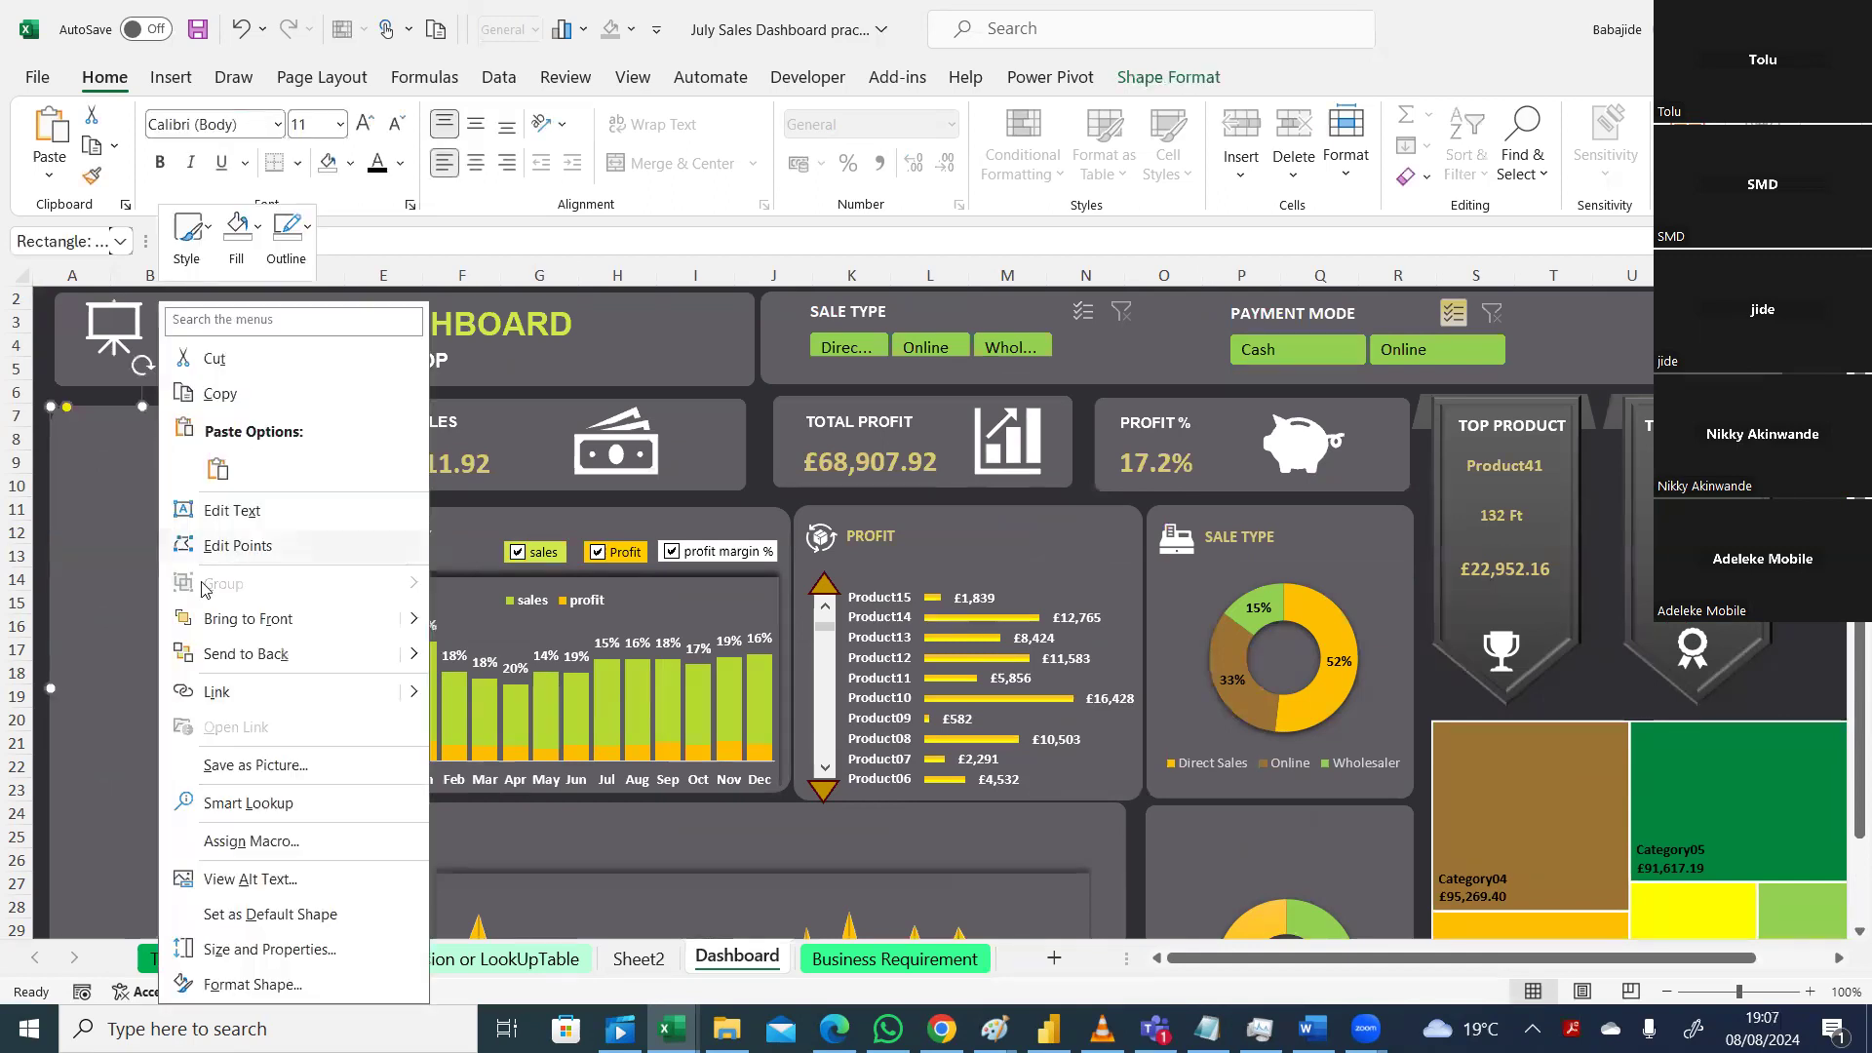
click(221, 654)
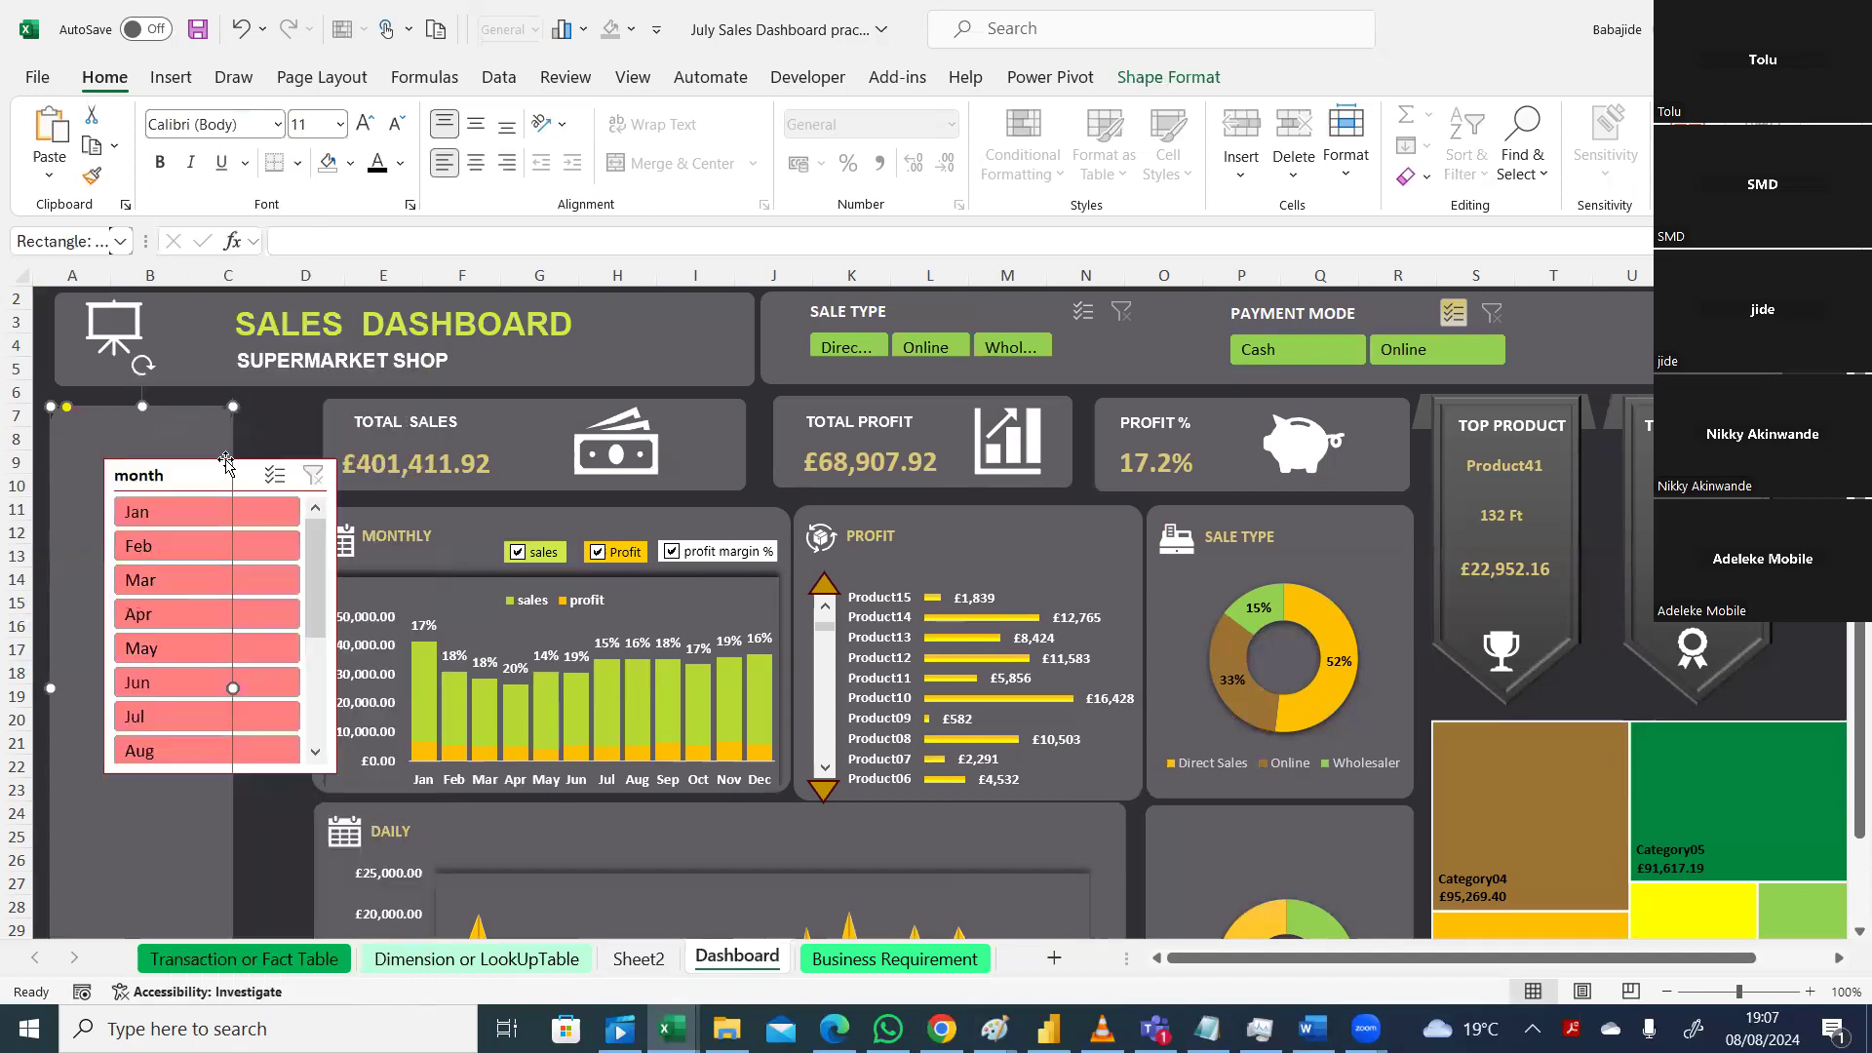
drag(250, 477, 128, 746)
scroll(110, 760, down, 1)
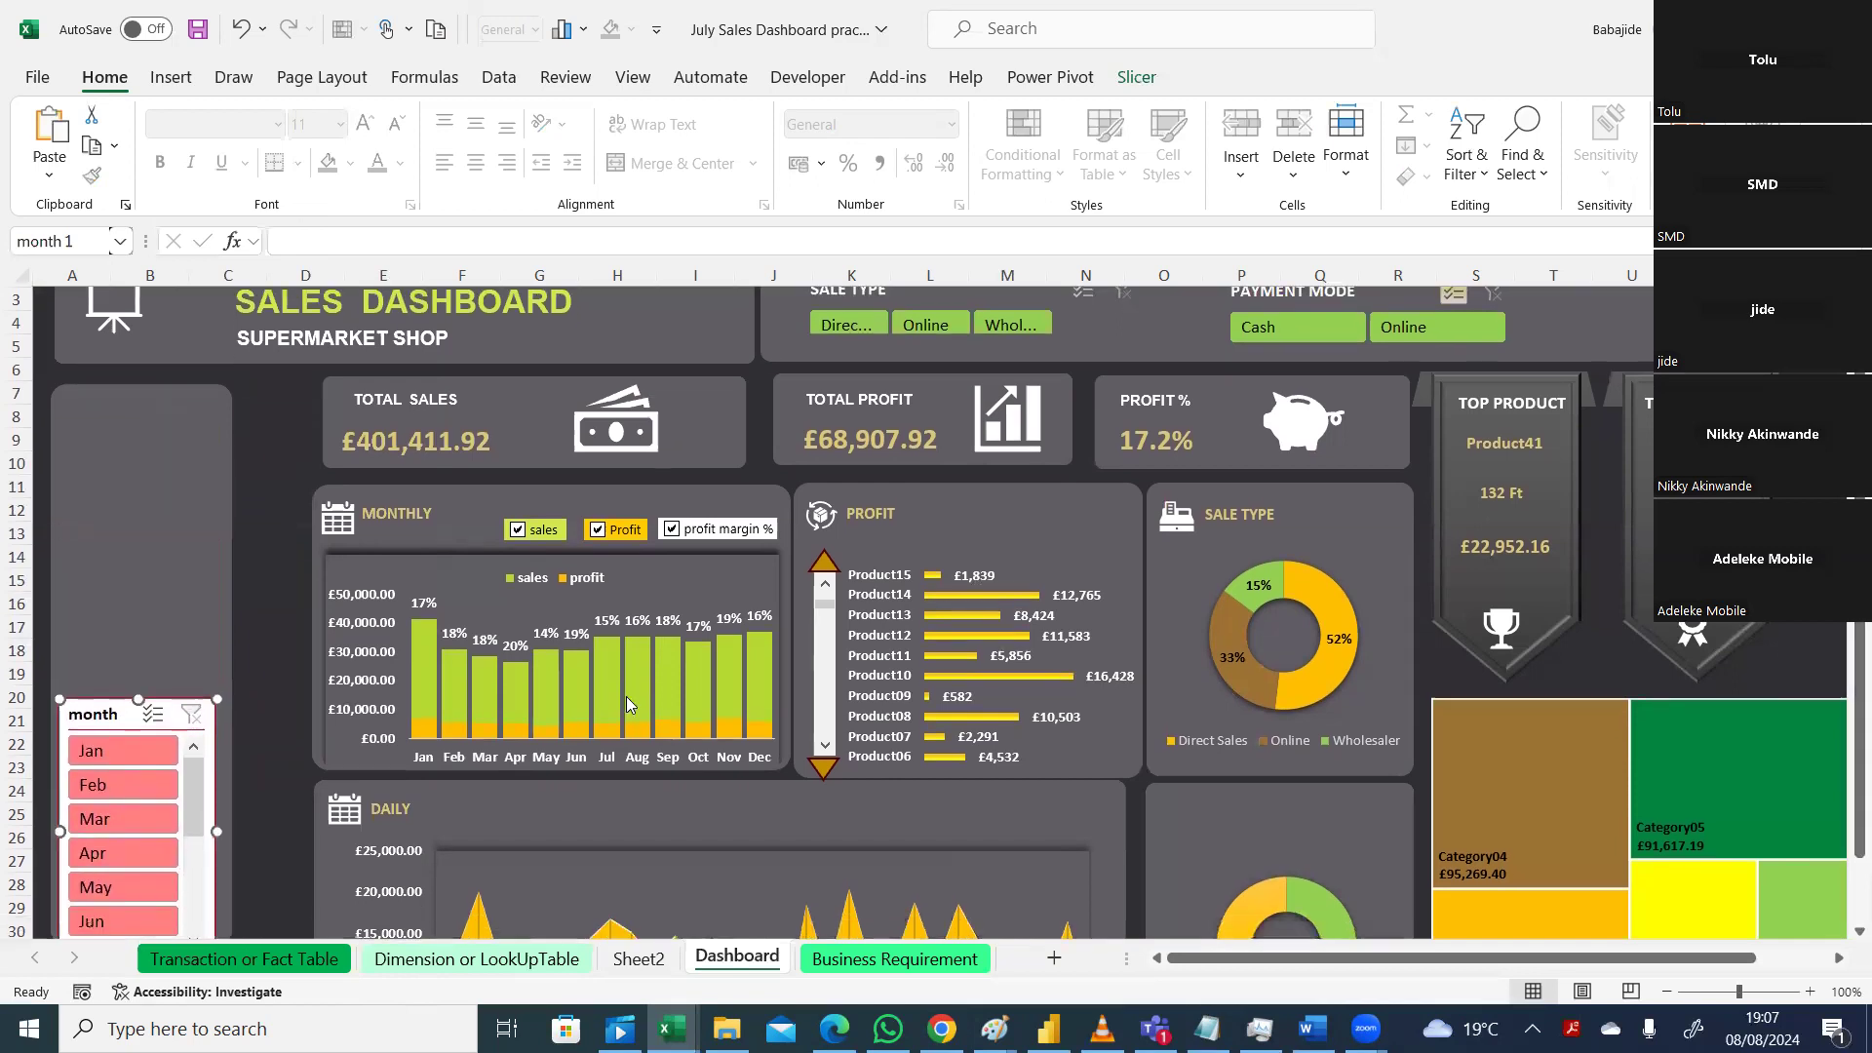
drag(110, 714, 118, 423)
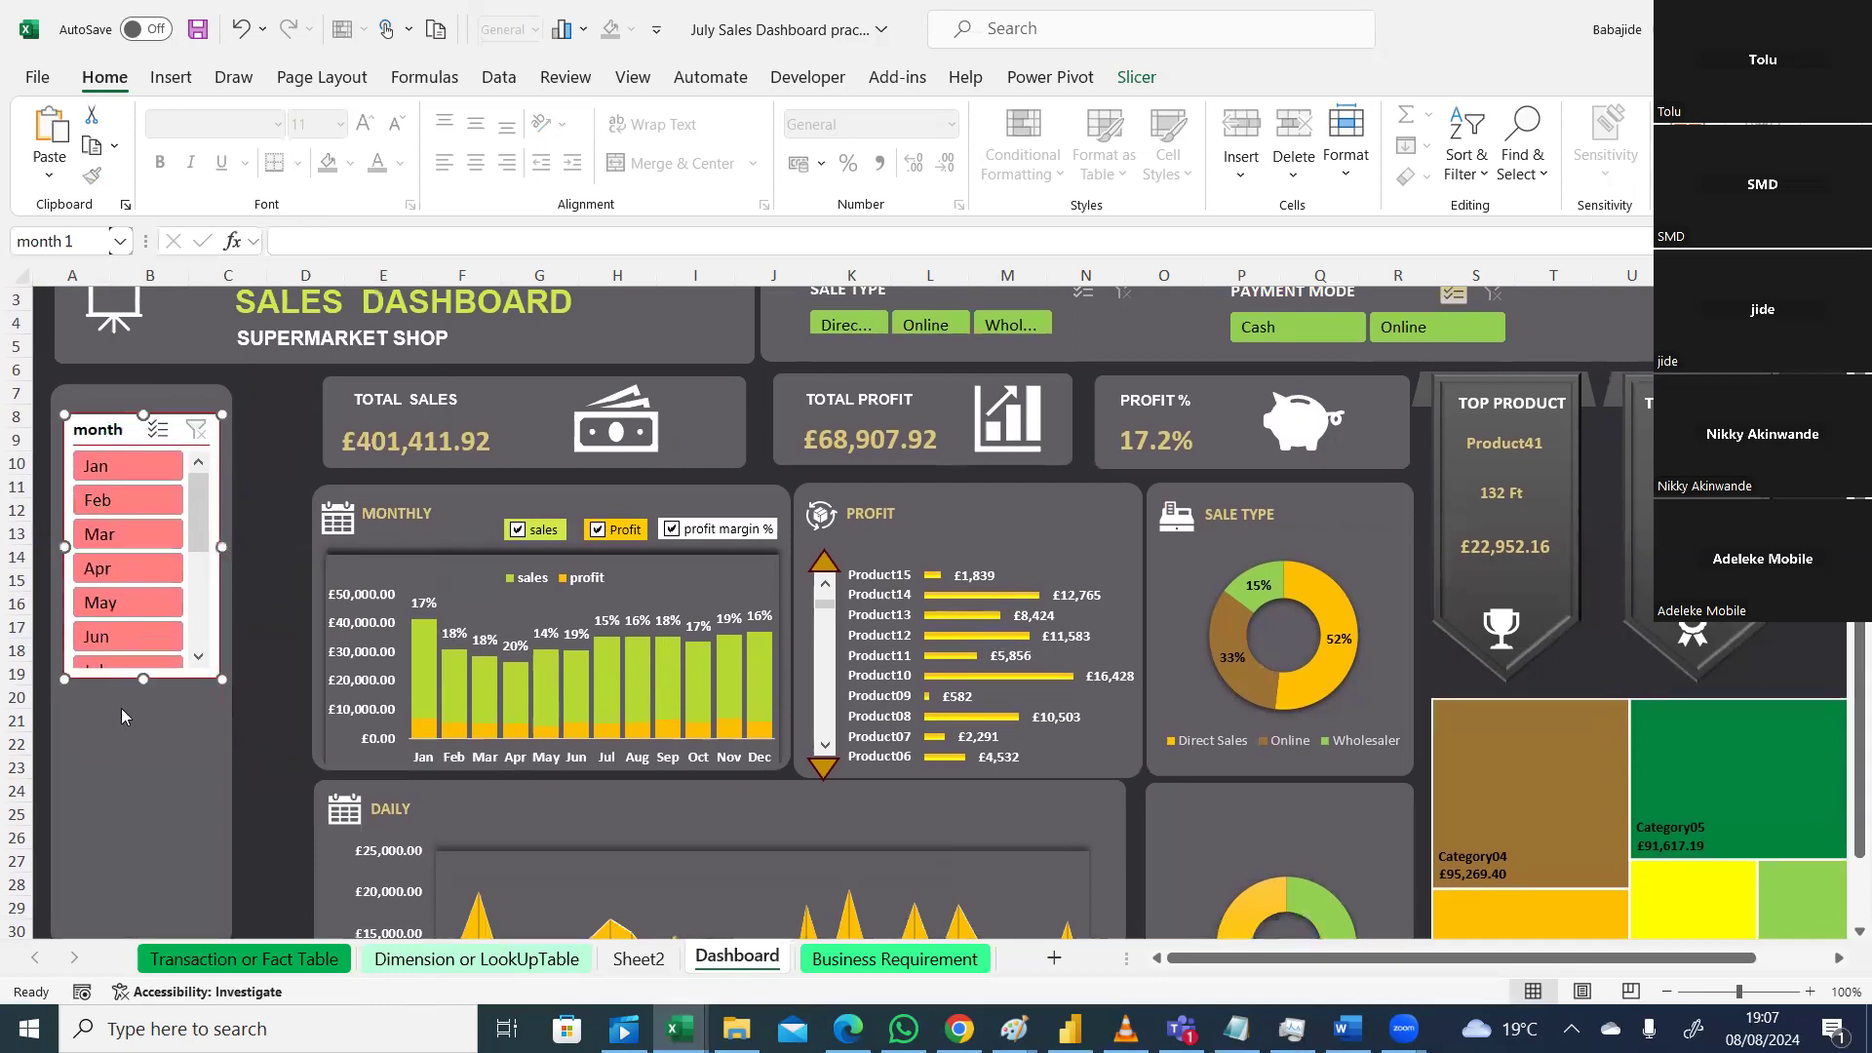
drag(216, 680, 199, 923)
Step: Try filtering to the (blank) month, then clear the month filter so every month counts
click(171, 876)
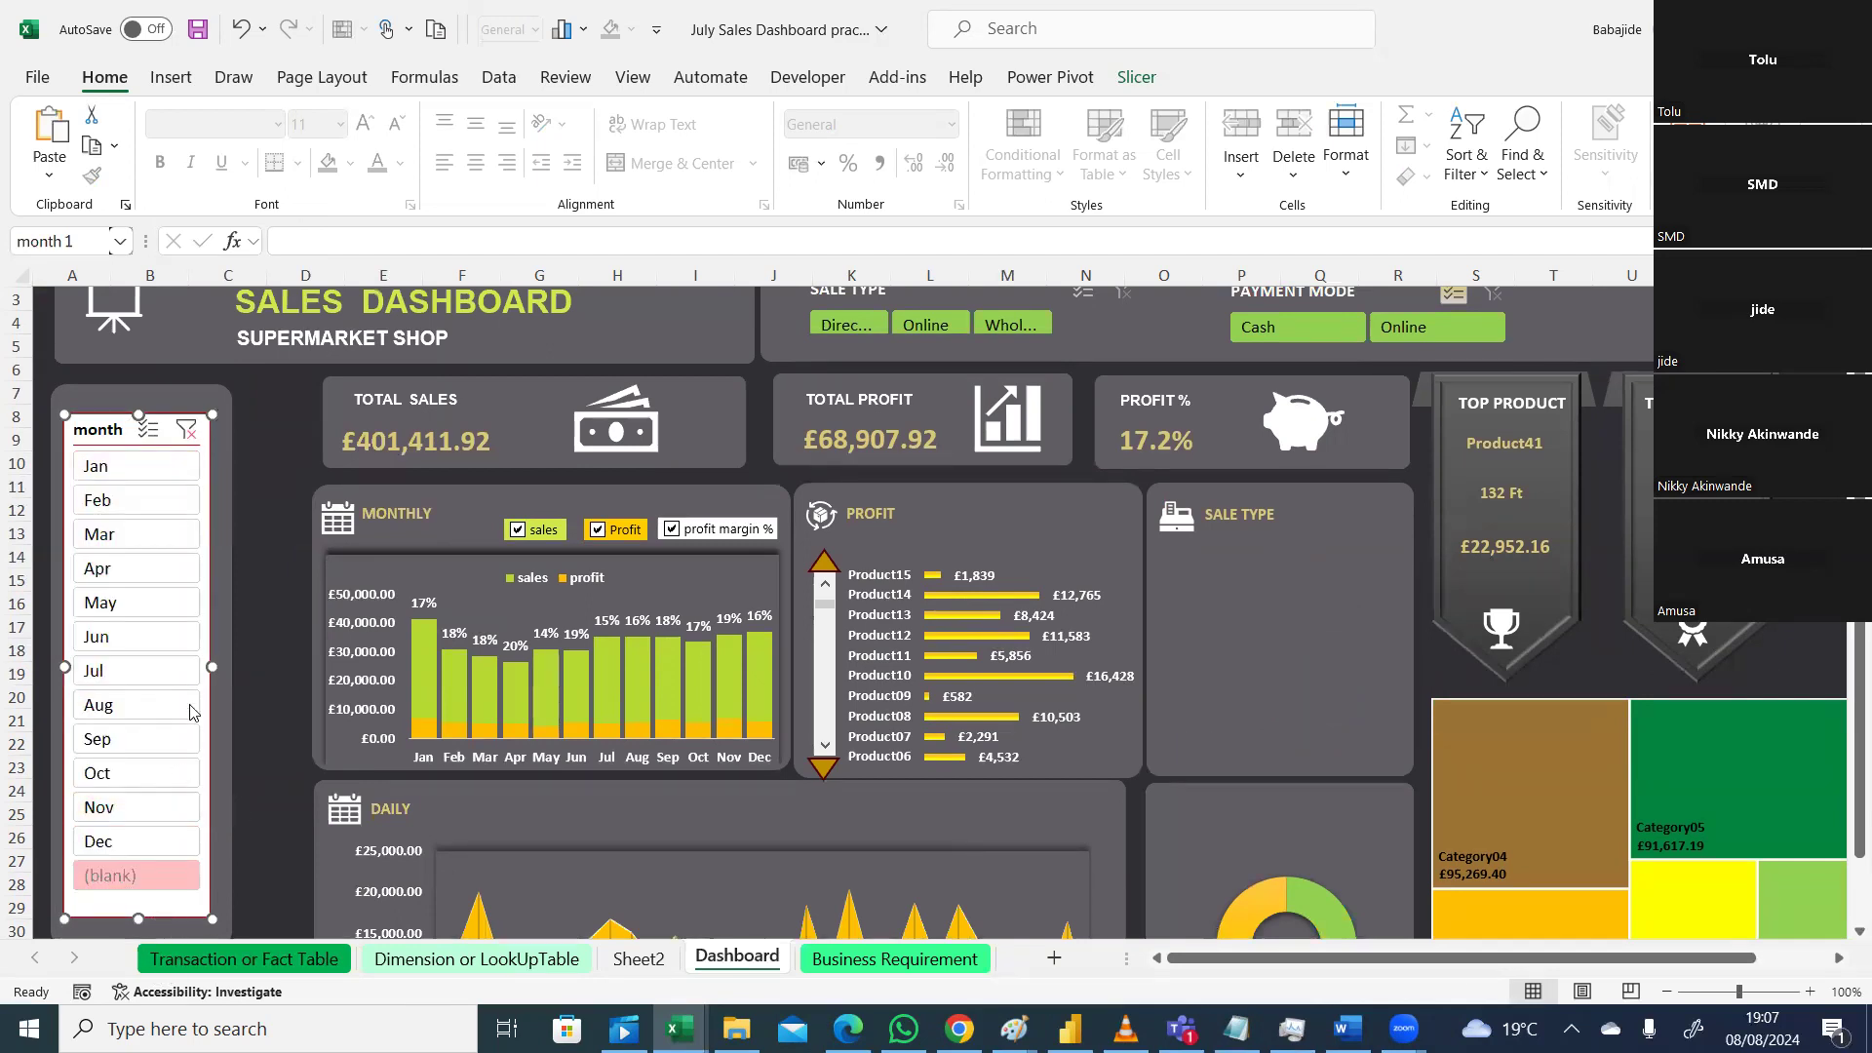
click(263, 449)
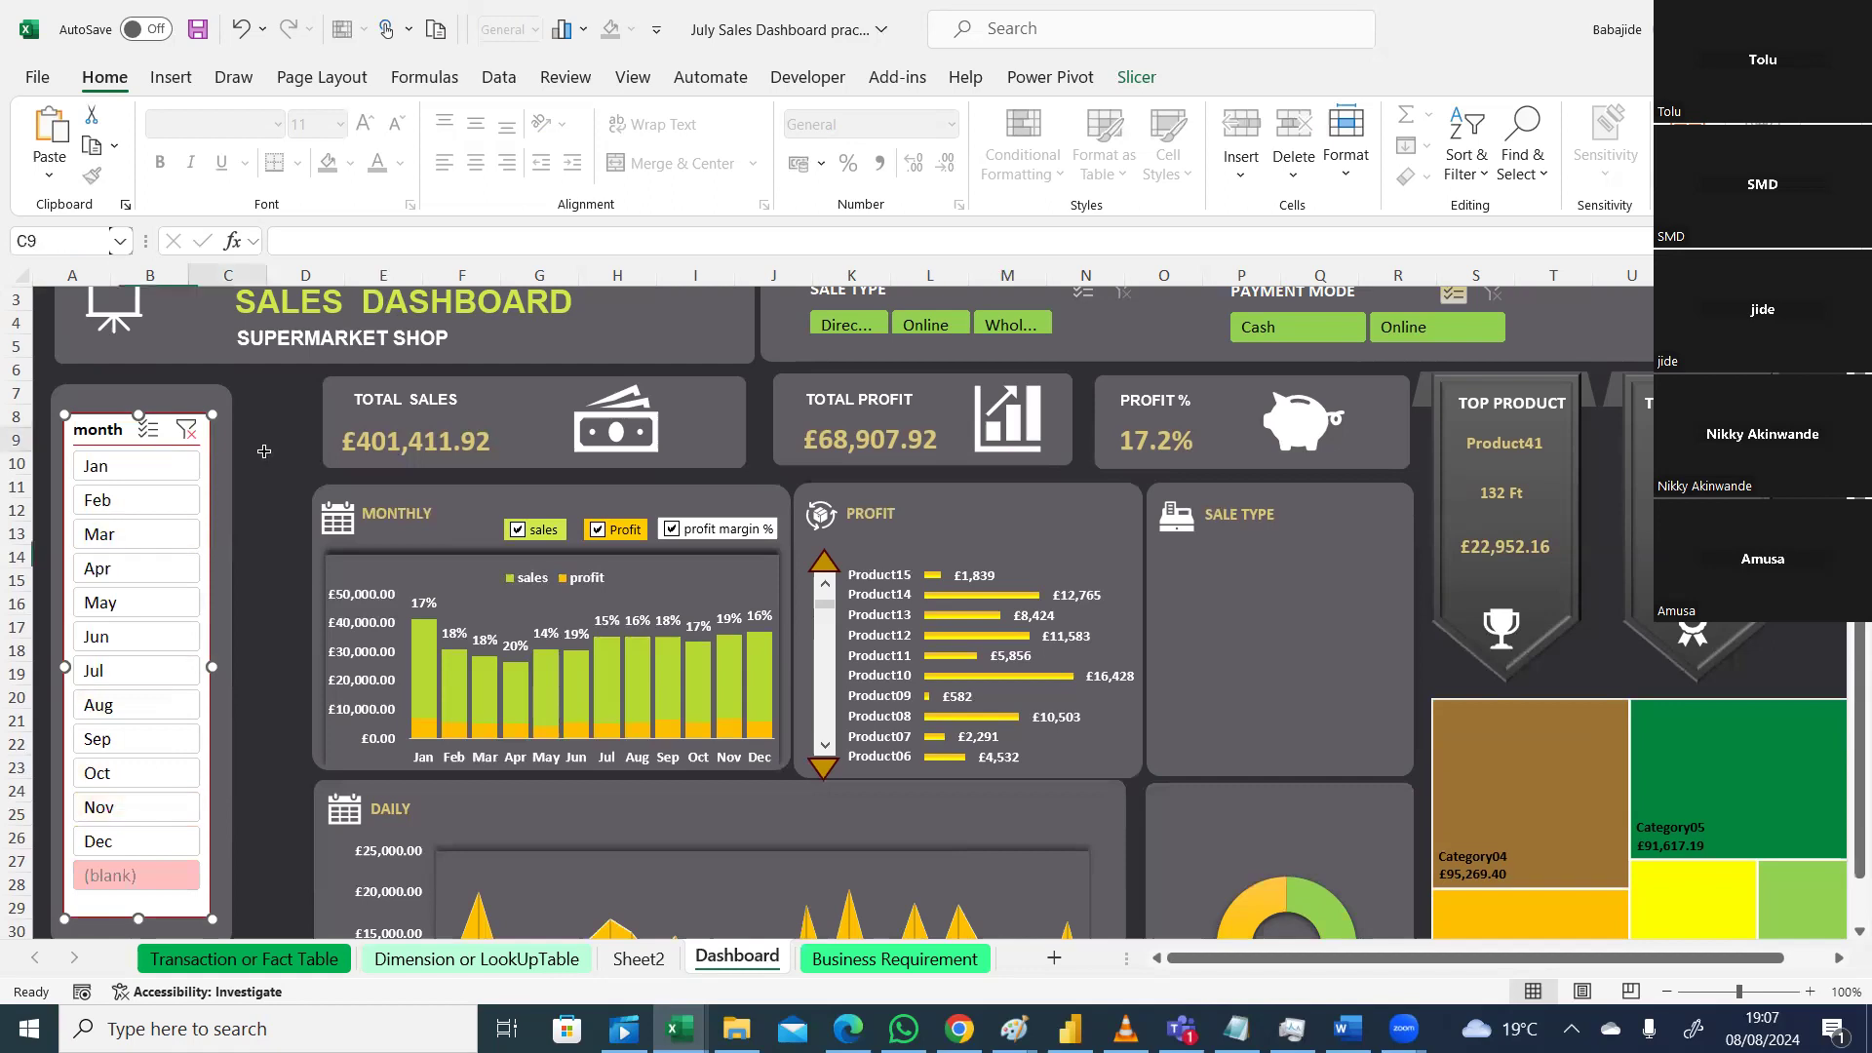
click(184, 432)
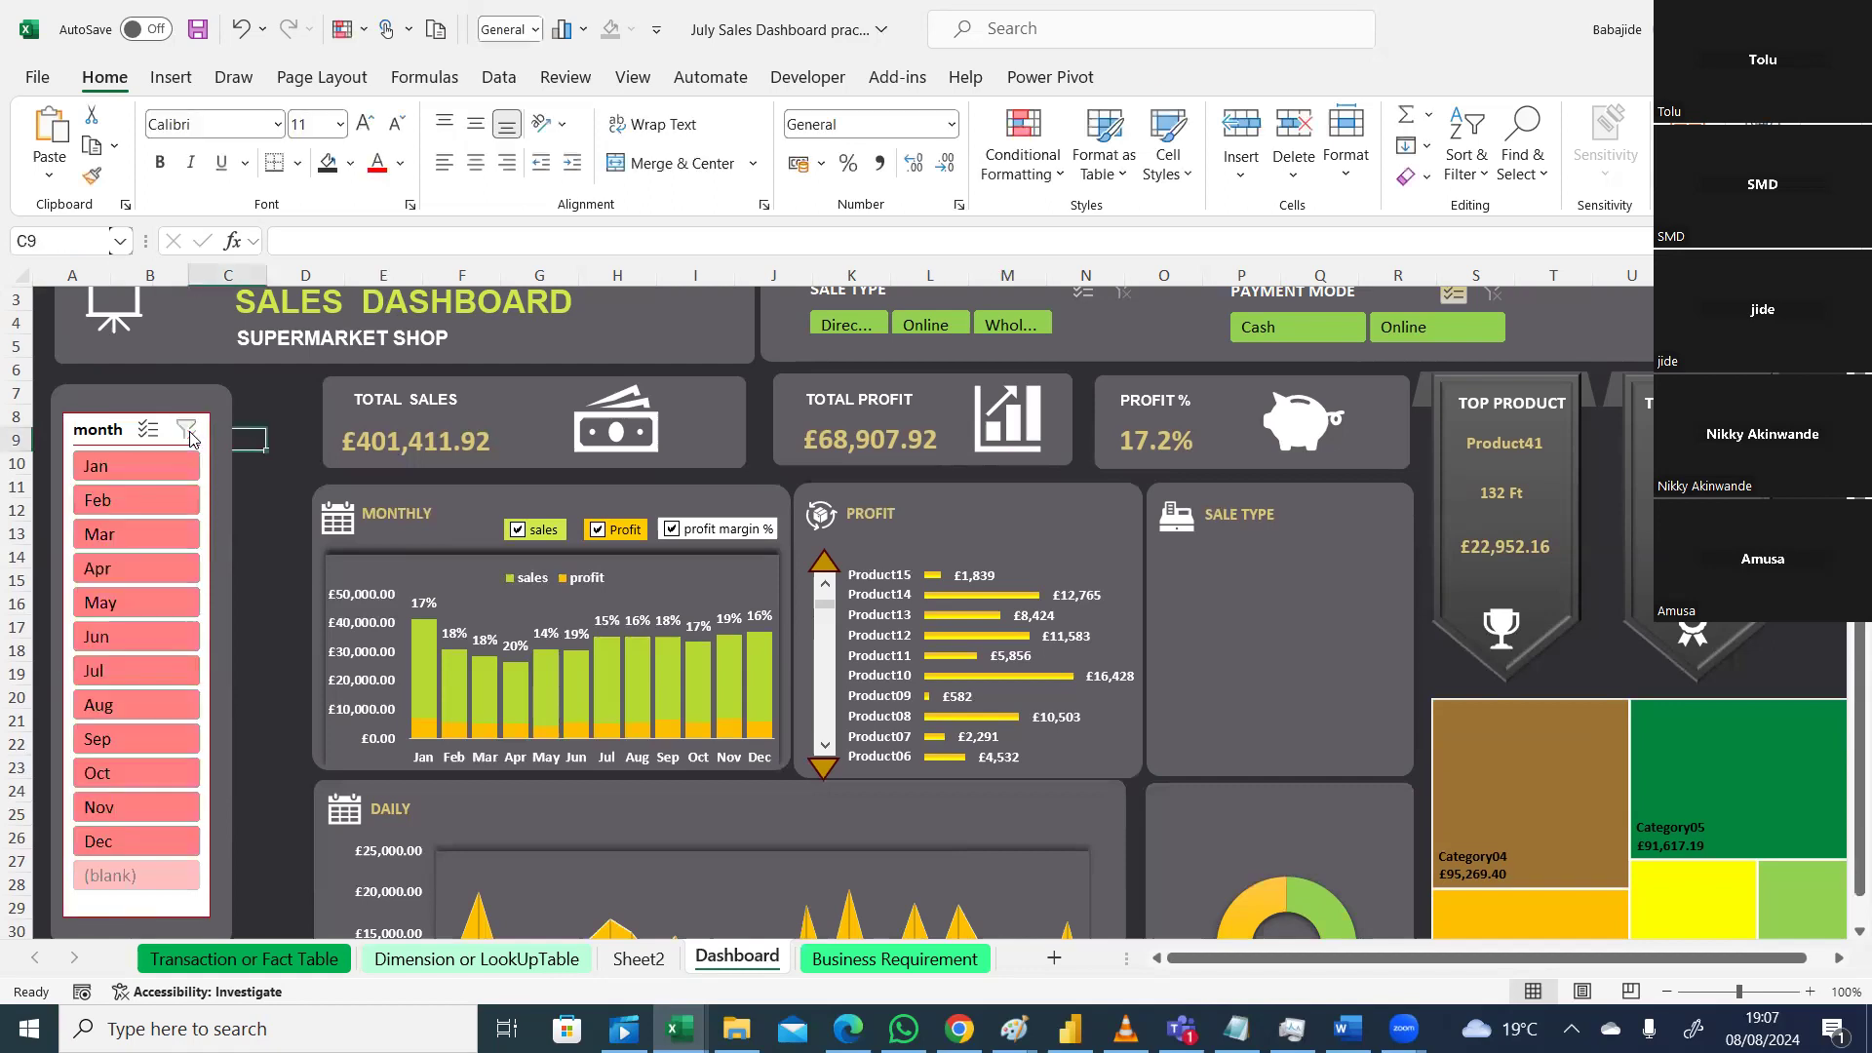
Step: Turn off 'Show items deleted from the data source' in the month slicer's Slicer Settings
right_click(162, 558)
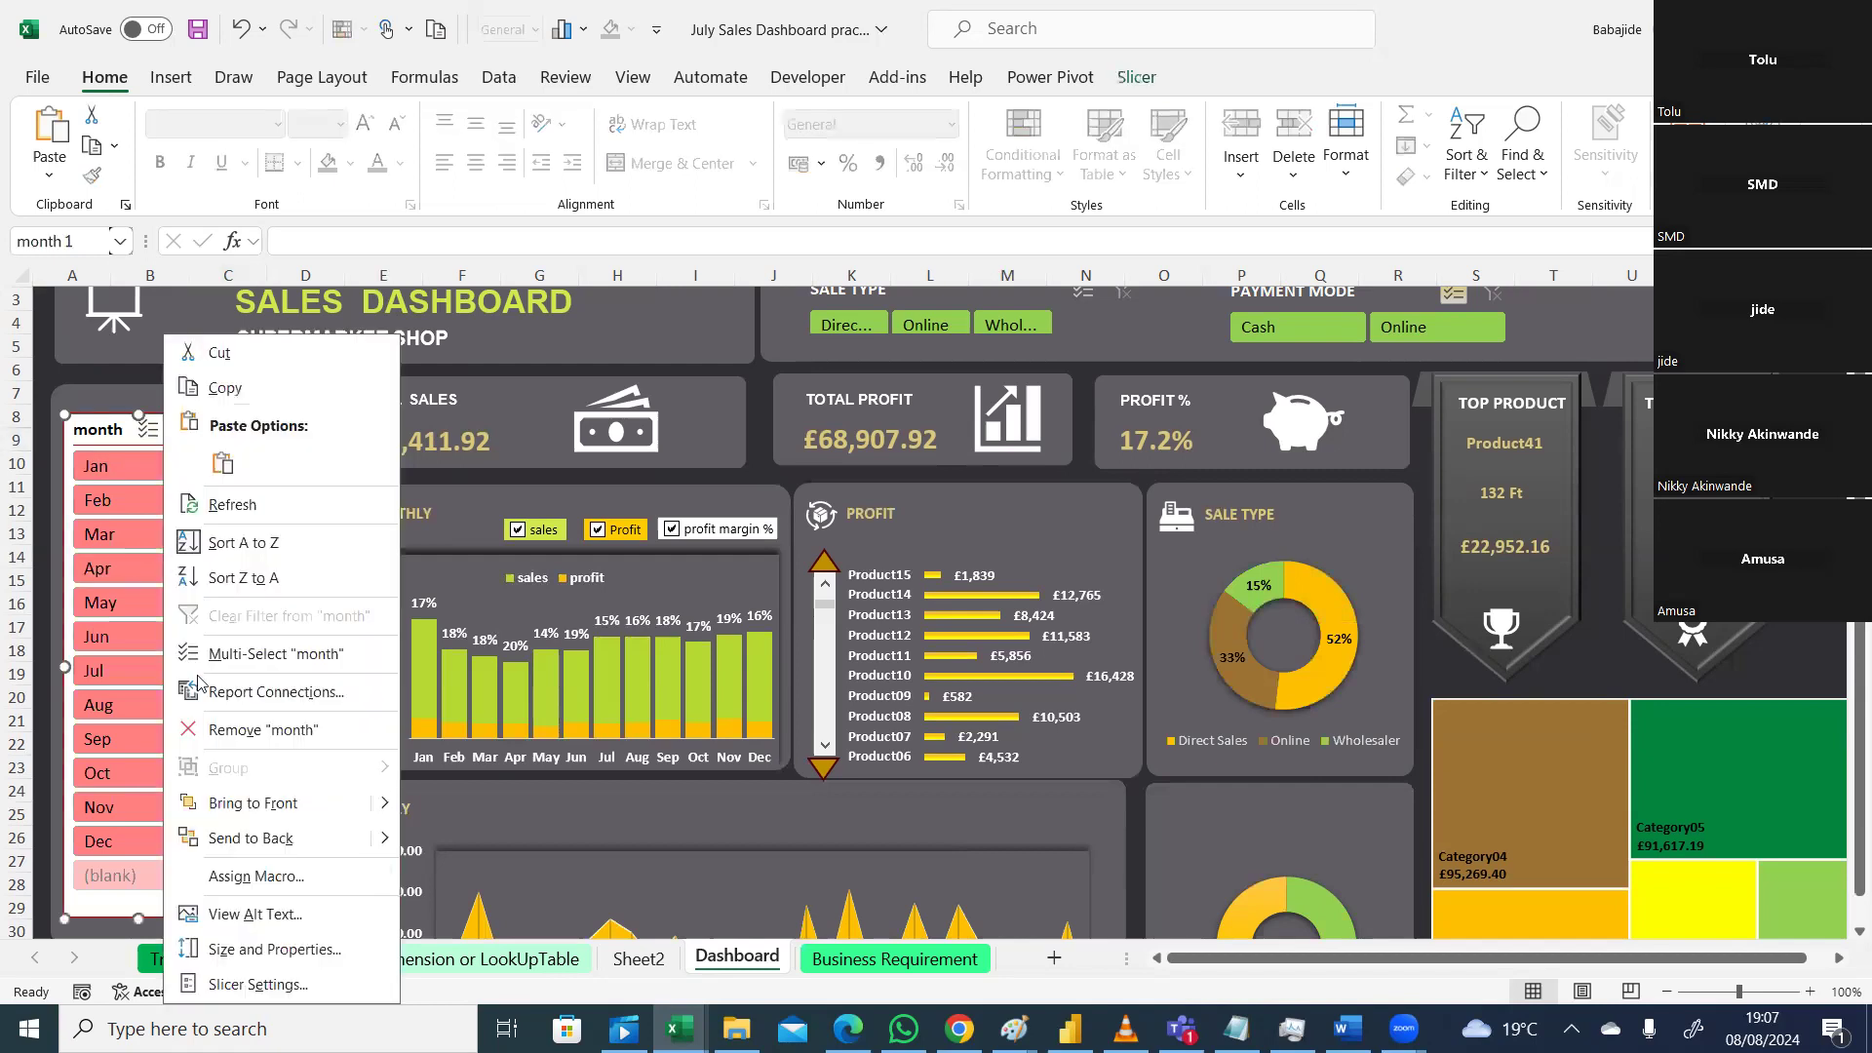
click(259, 985)
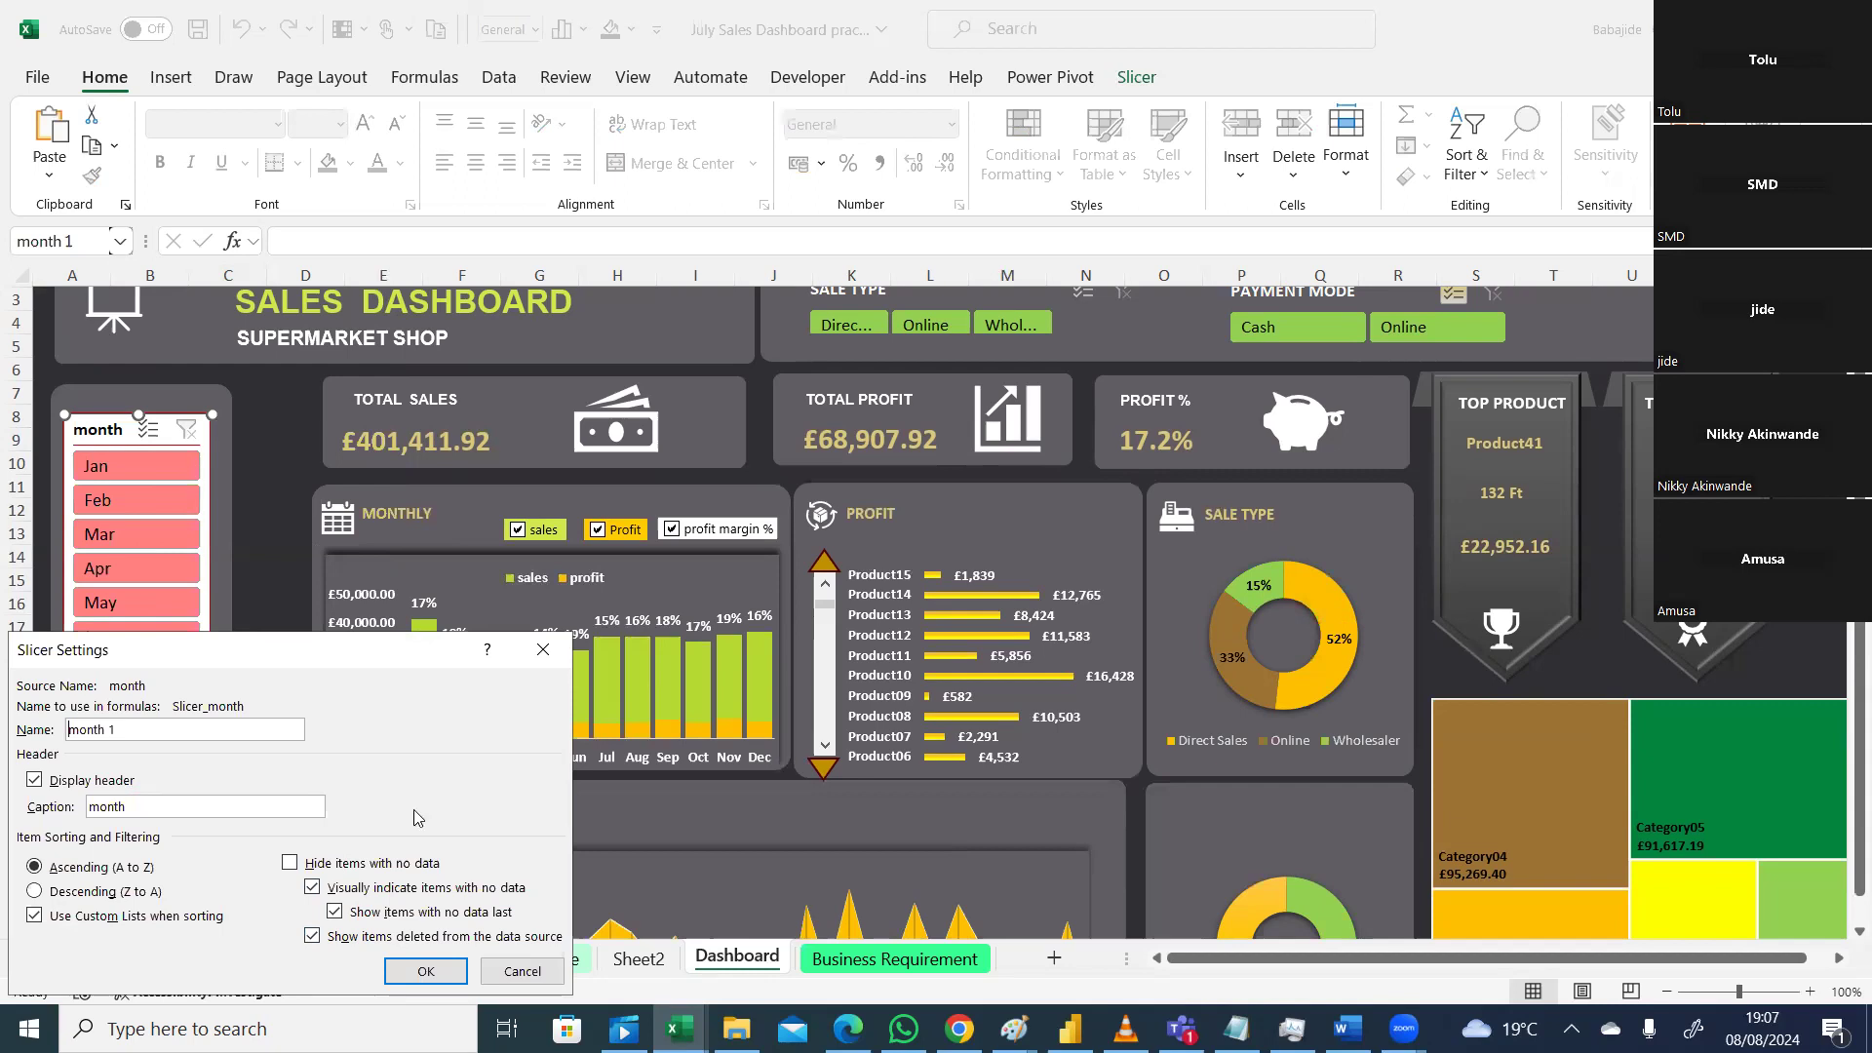
click(311, 937)
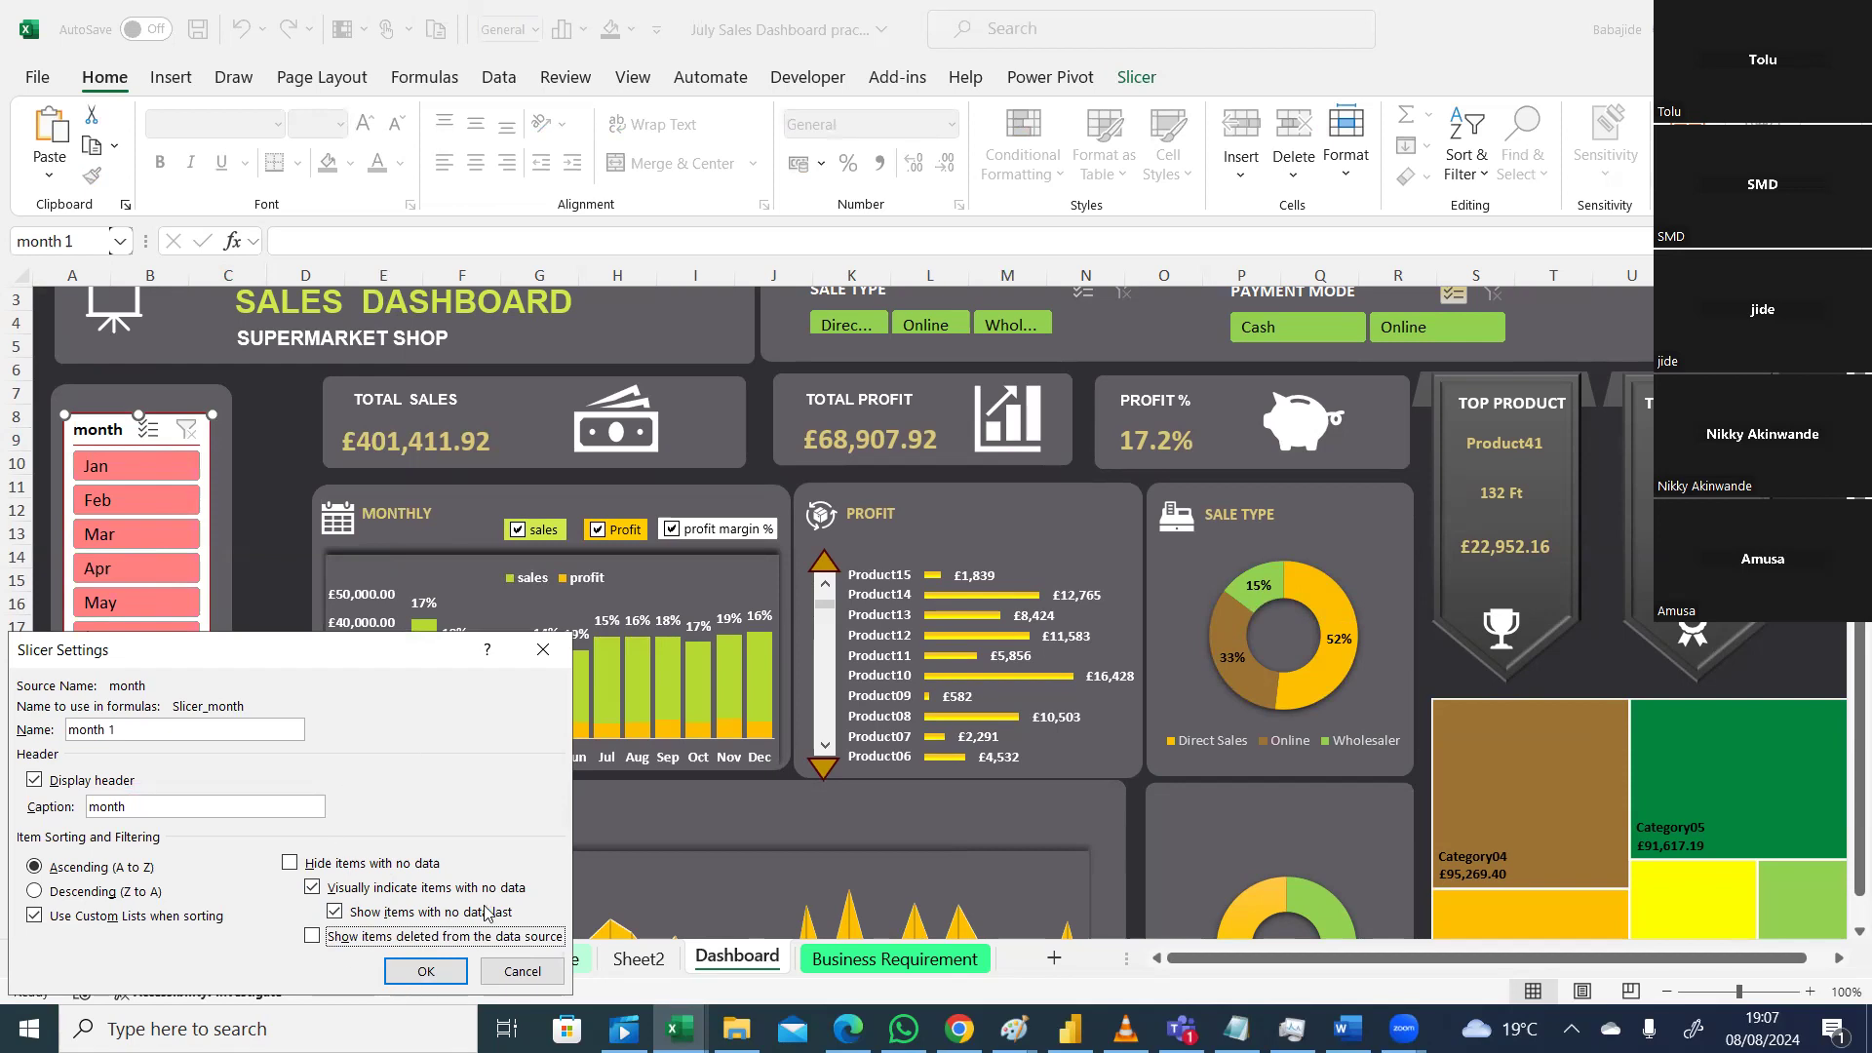
click(425, 972)
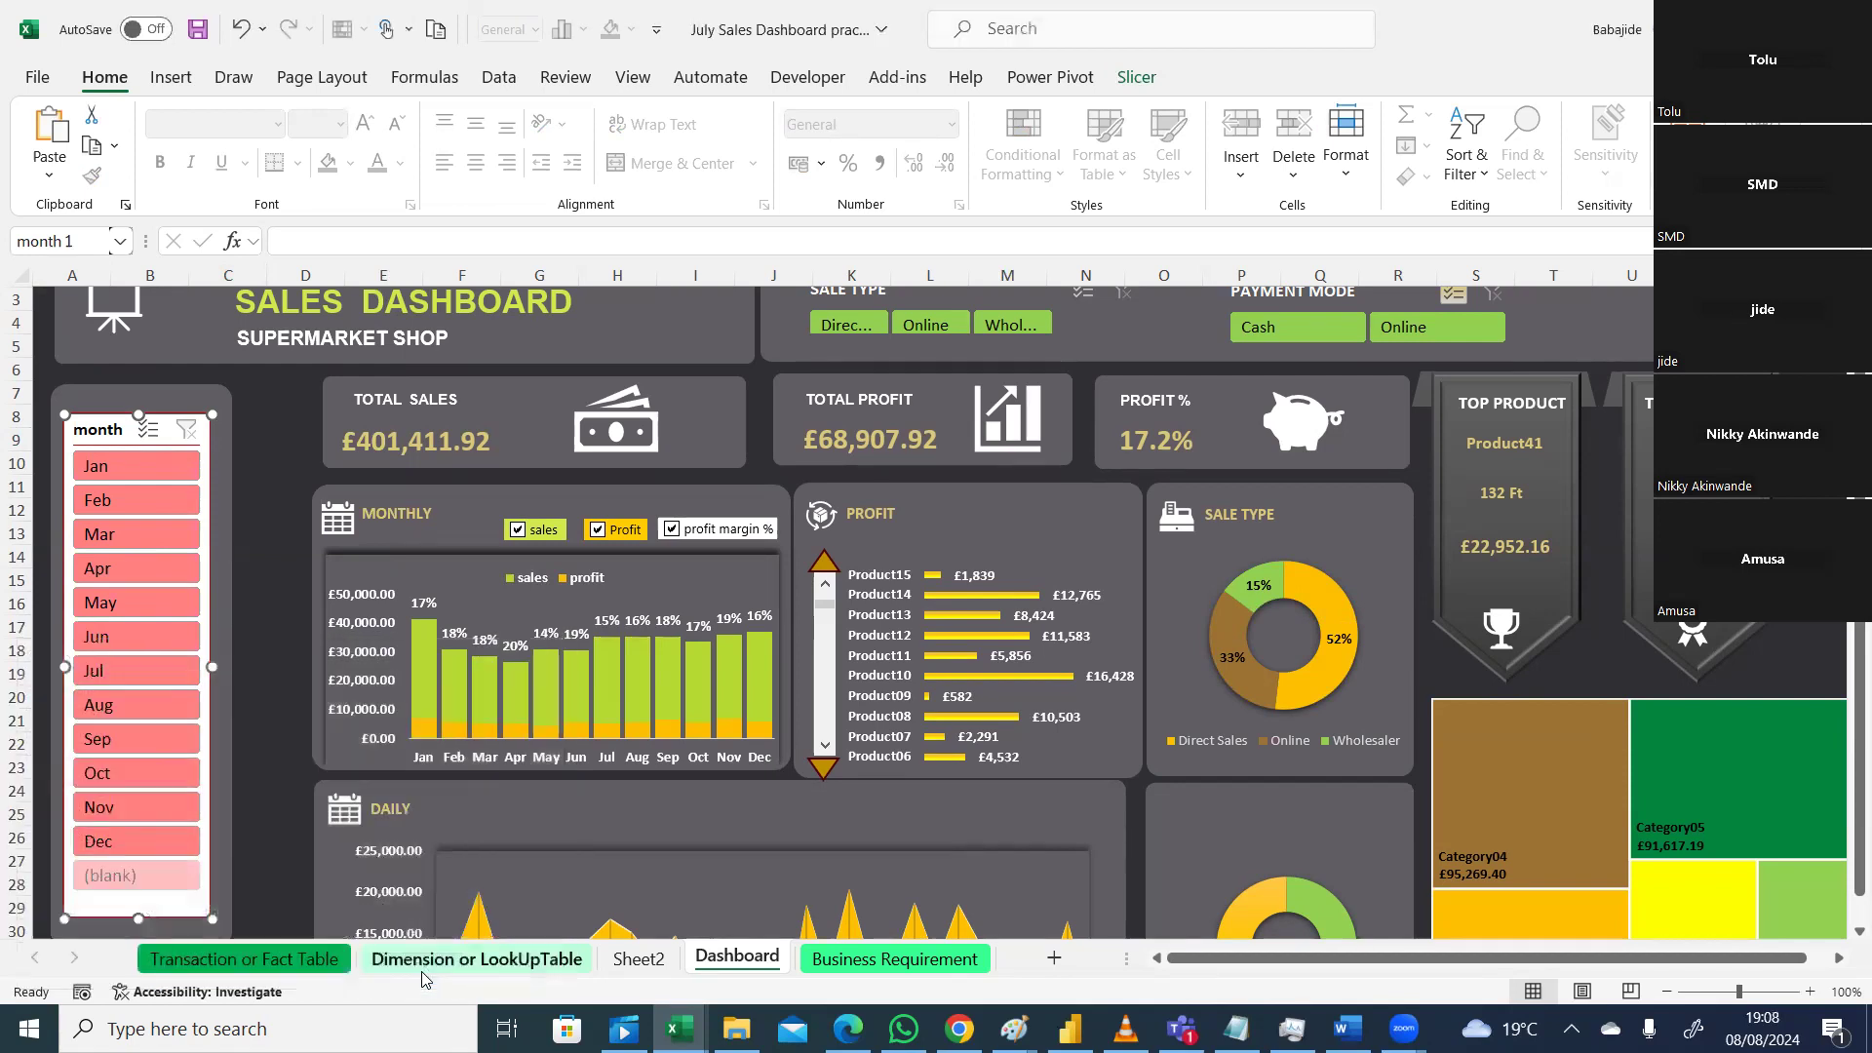
Step: Shorten the month slicer to end just below Dec, hiding (blank), and nudge it up in the panel
drag(208, 917, 202, 878)
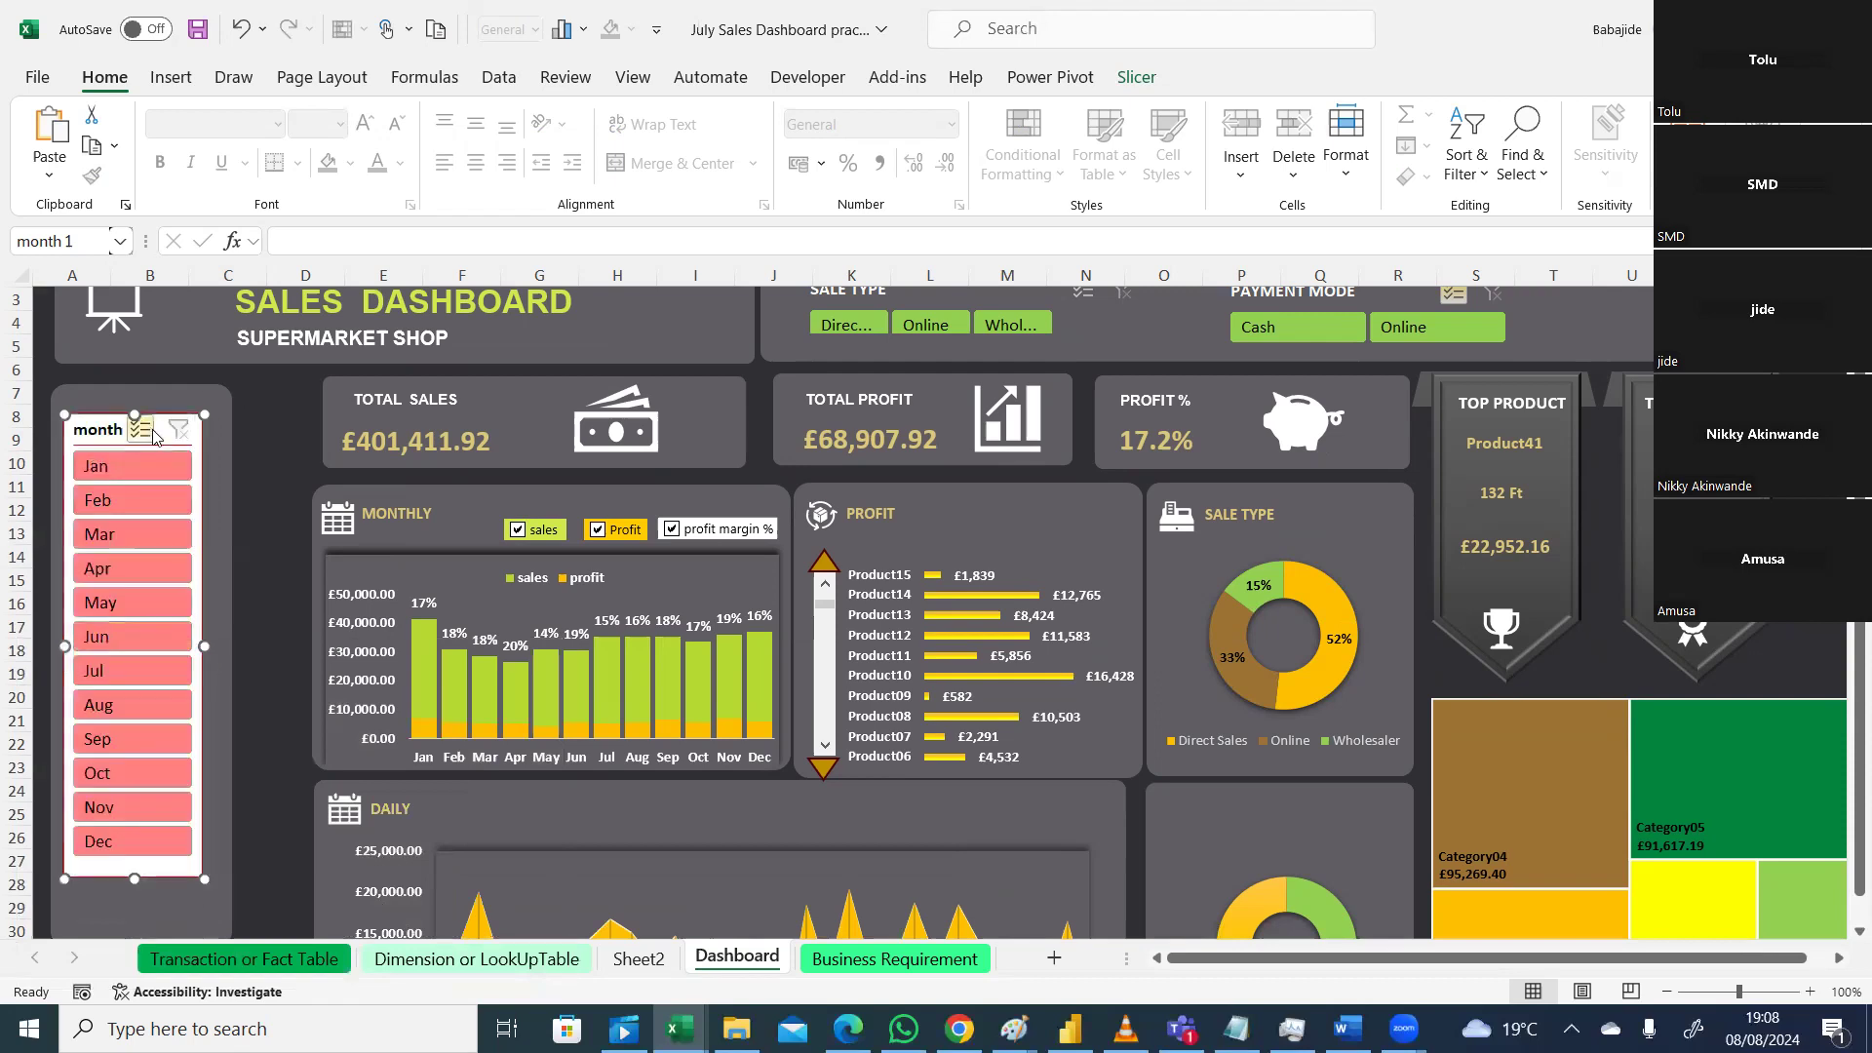
drag(196, 454, 196, 441)
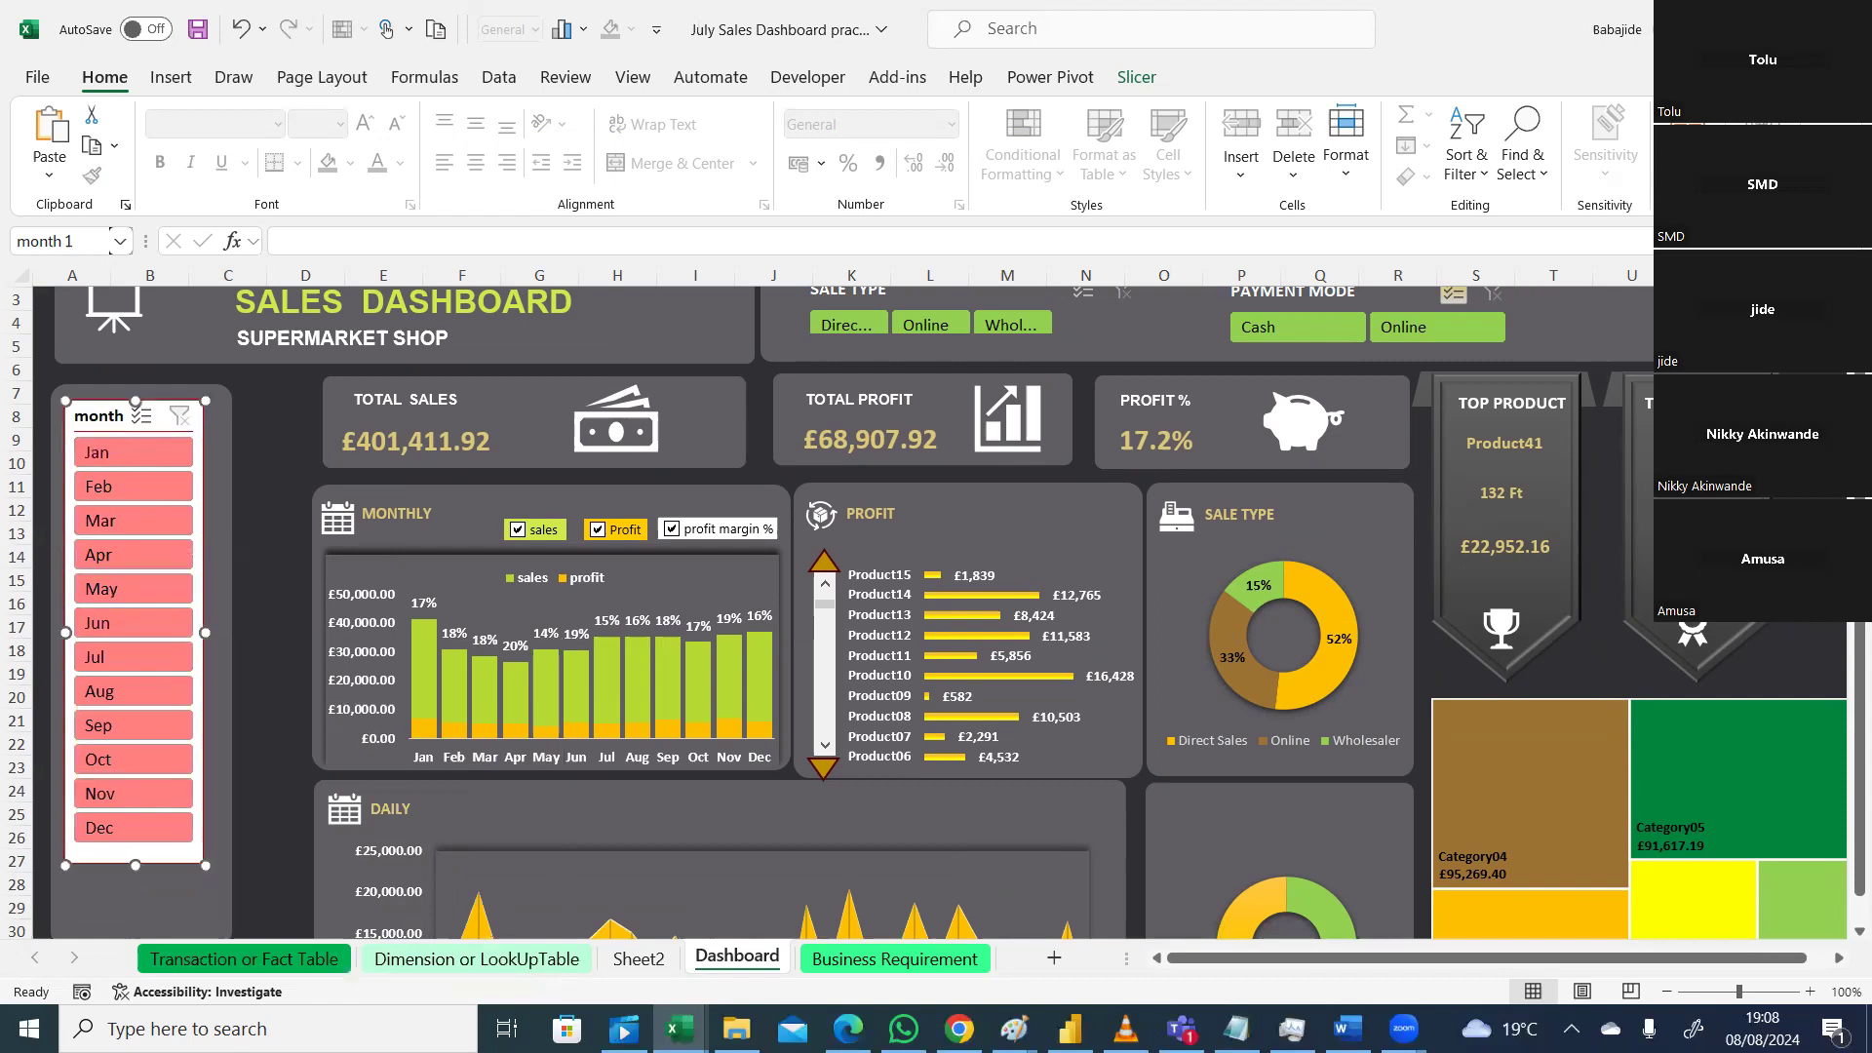
scroll(1133, 501, up, 1)
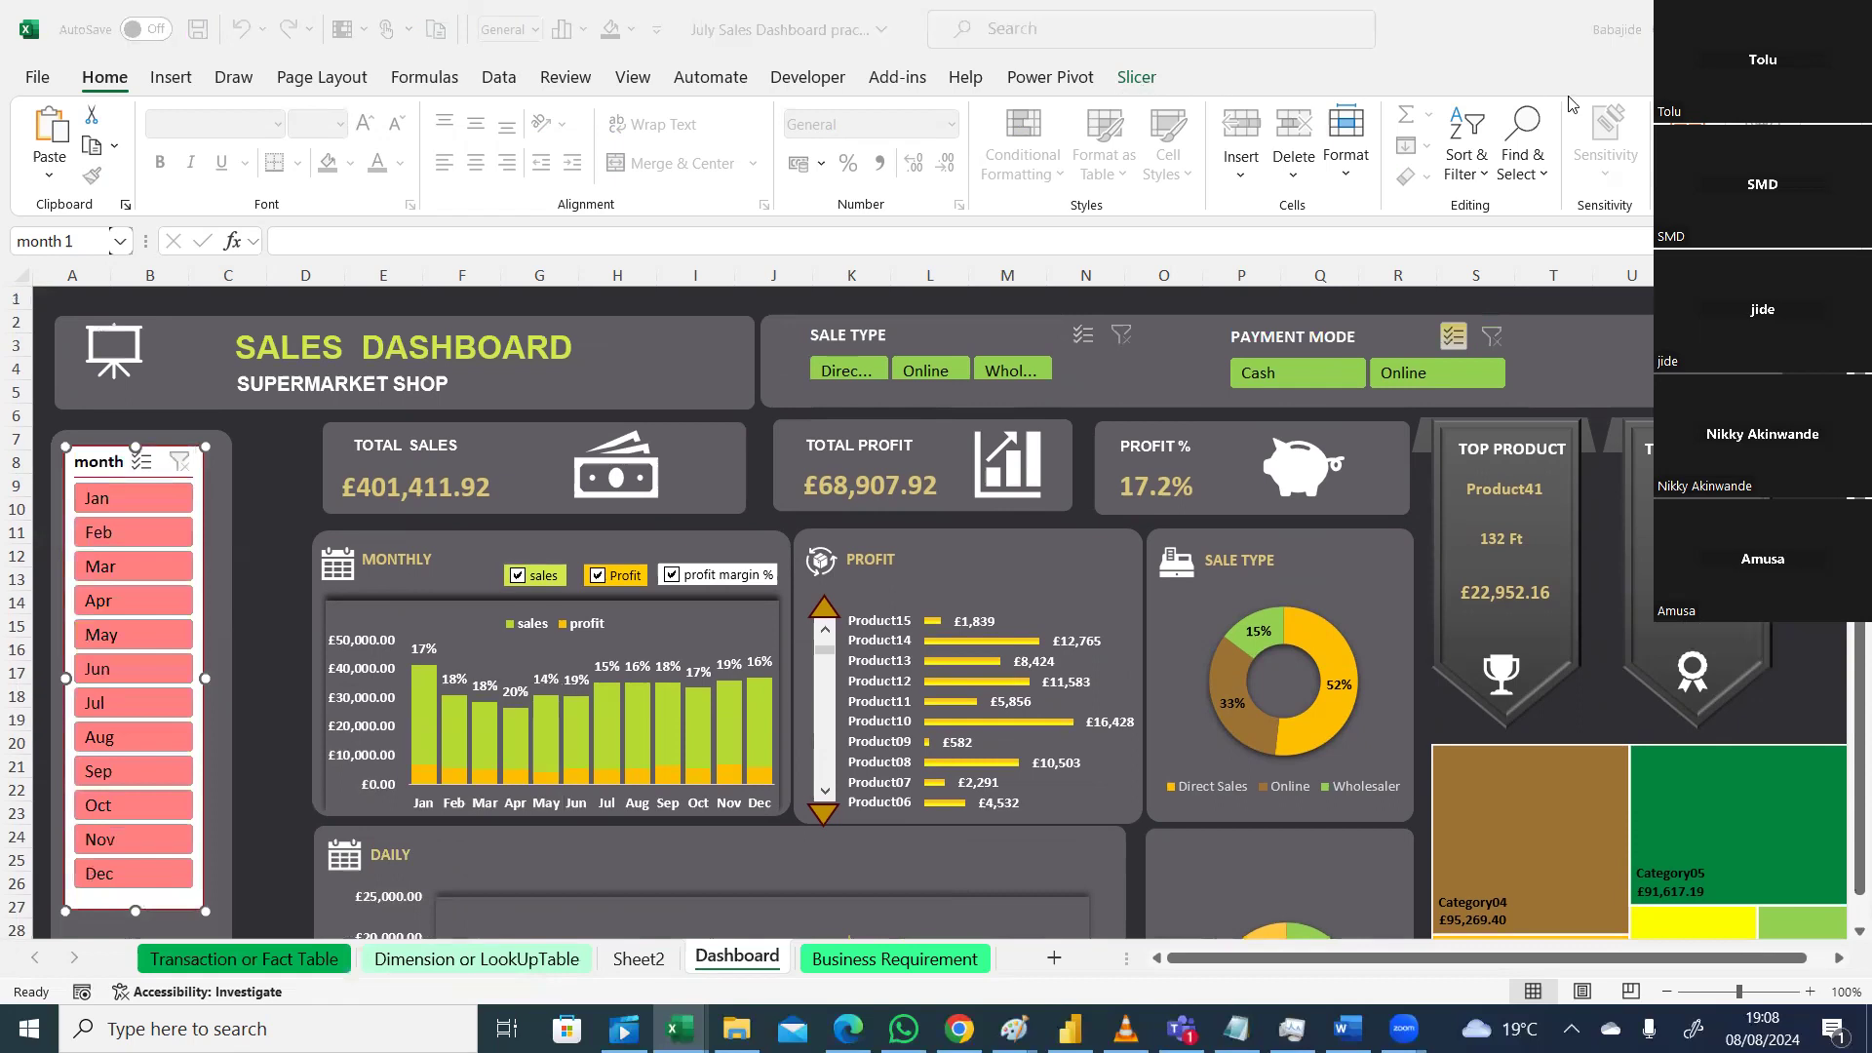
Step: Apply the green custom style from the Slicer Styles gallery to the month slicer
click(1137, 78)
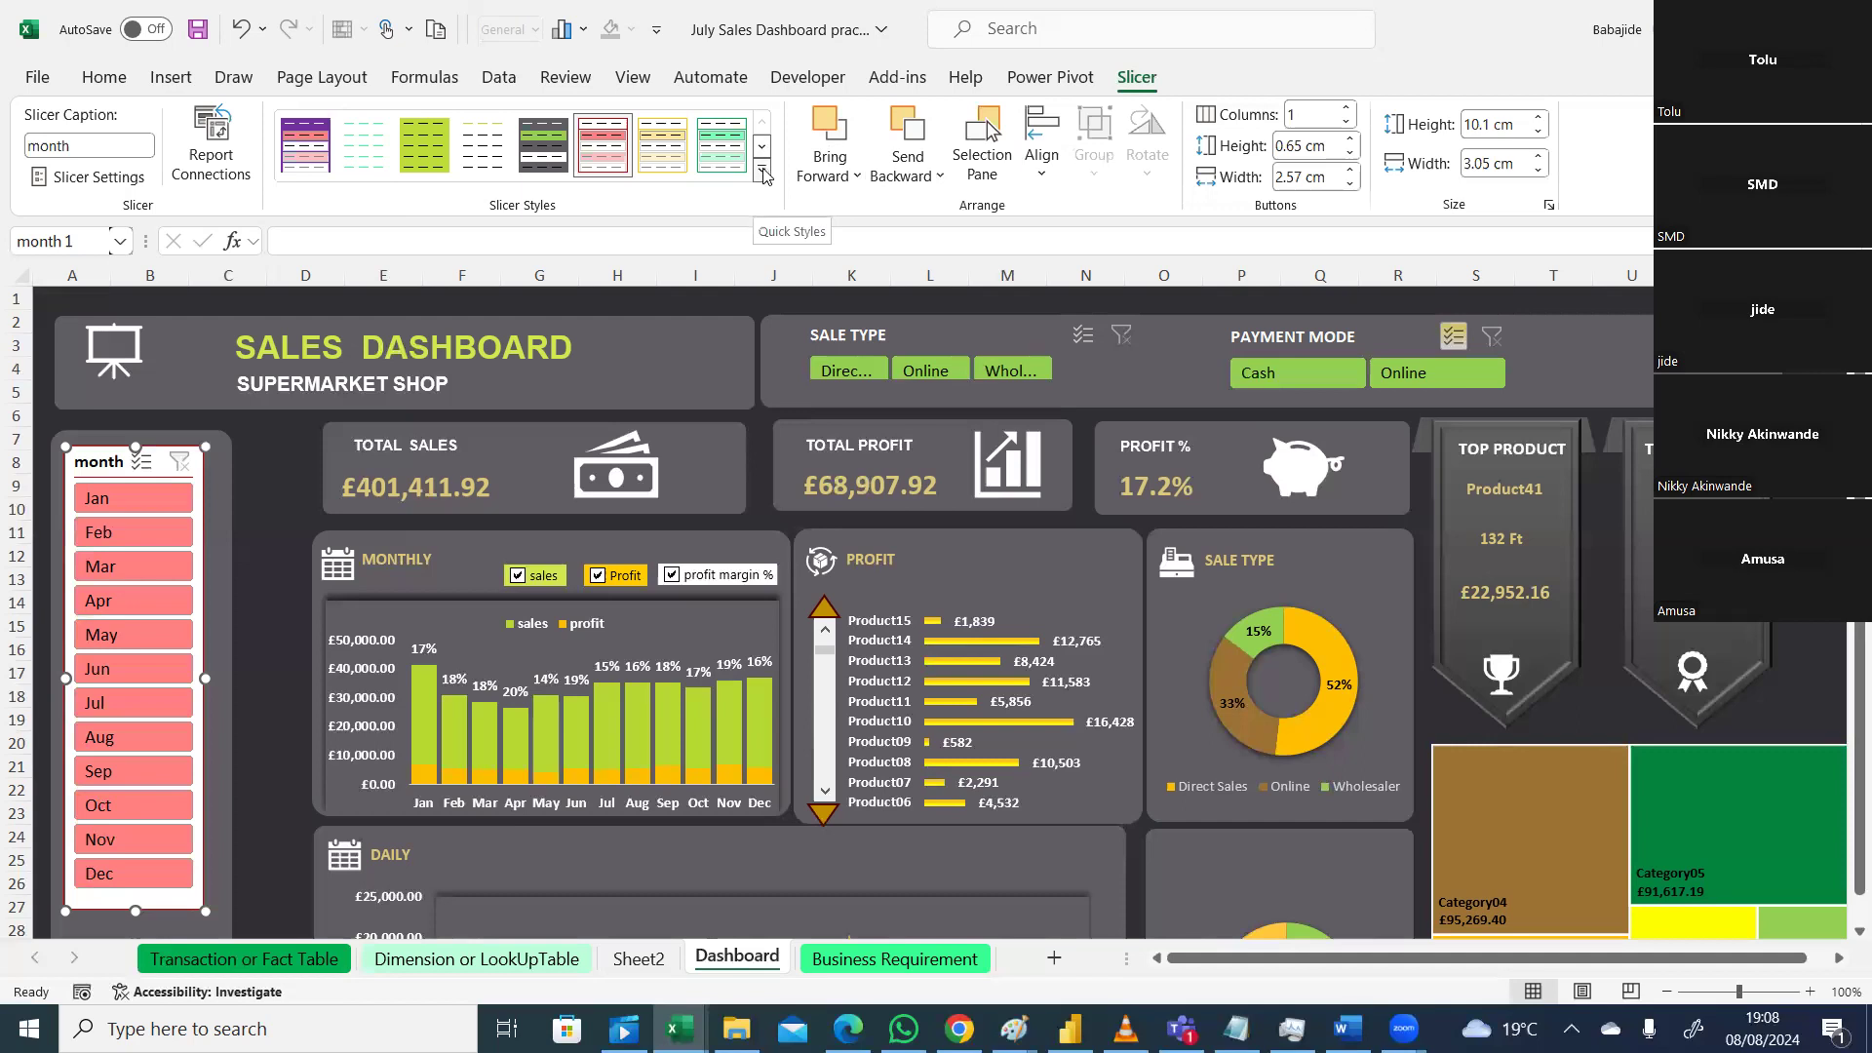
click(761, 175)
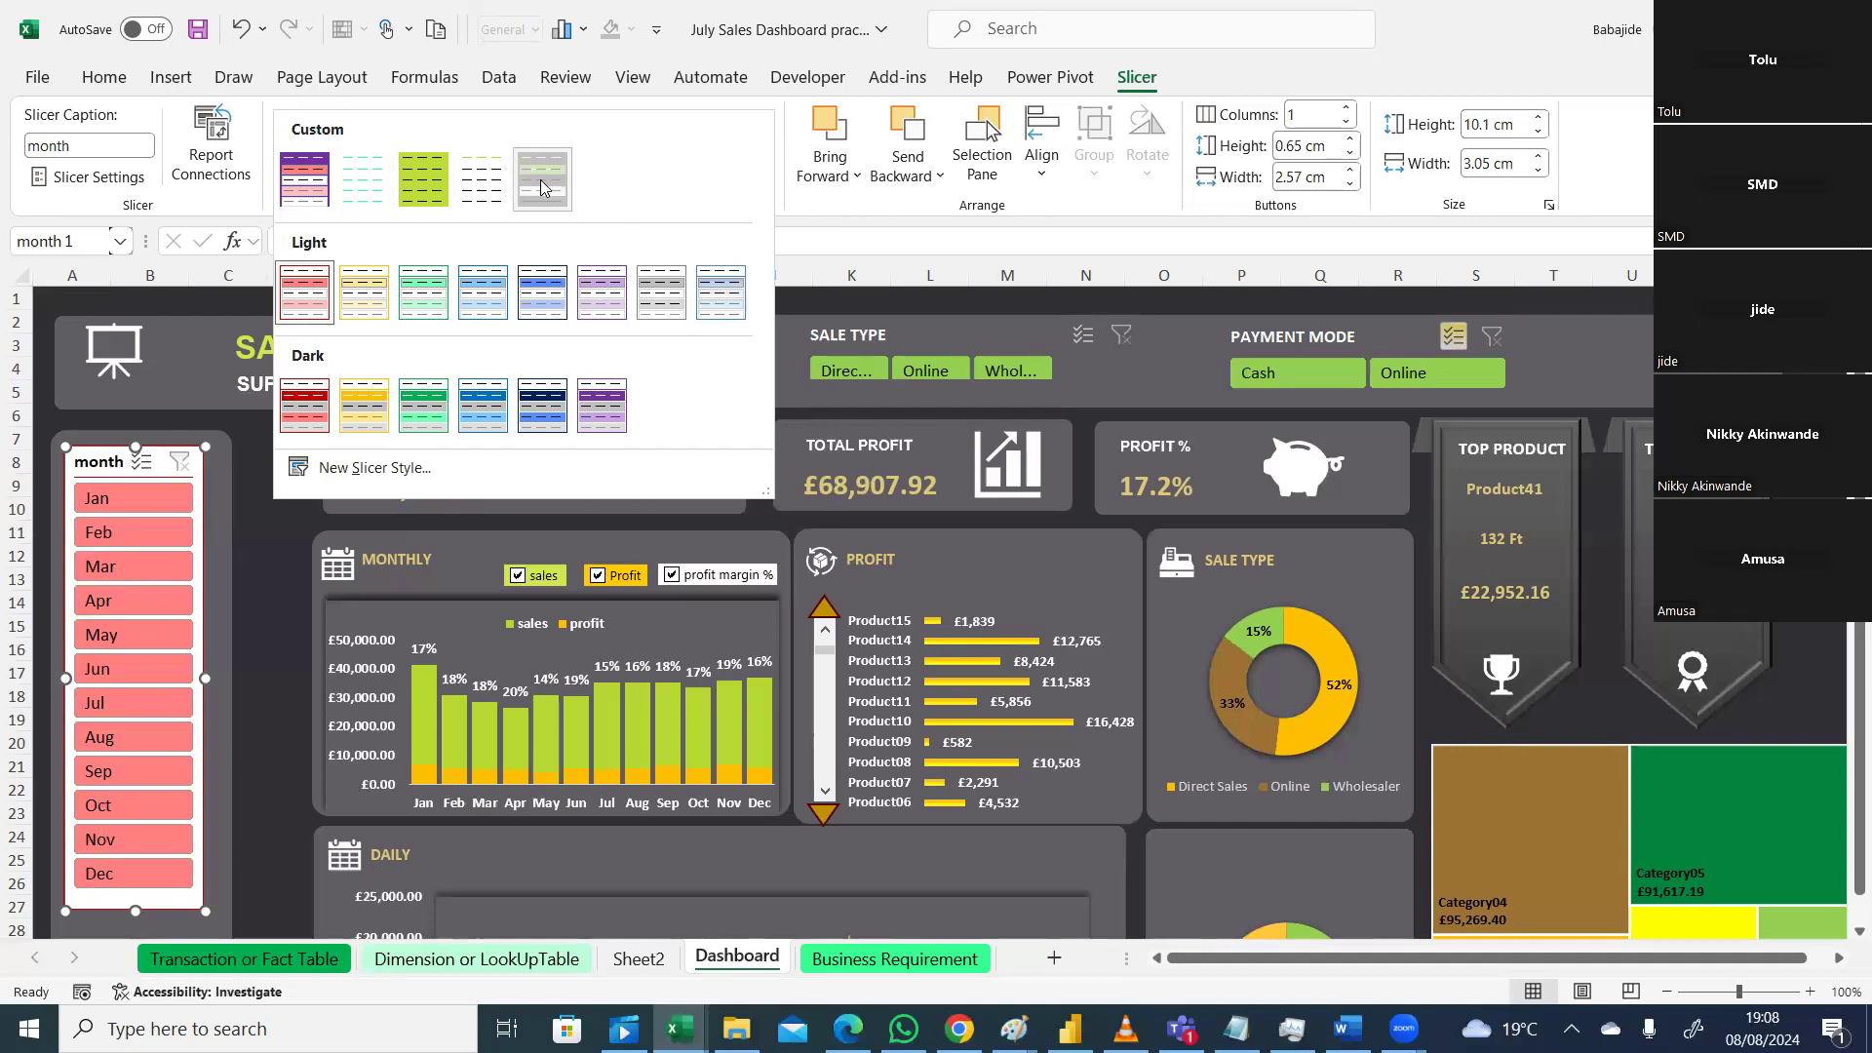
click(543, 188)
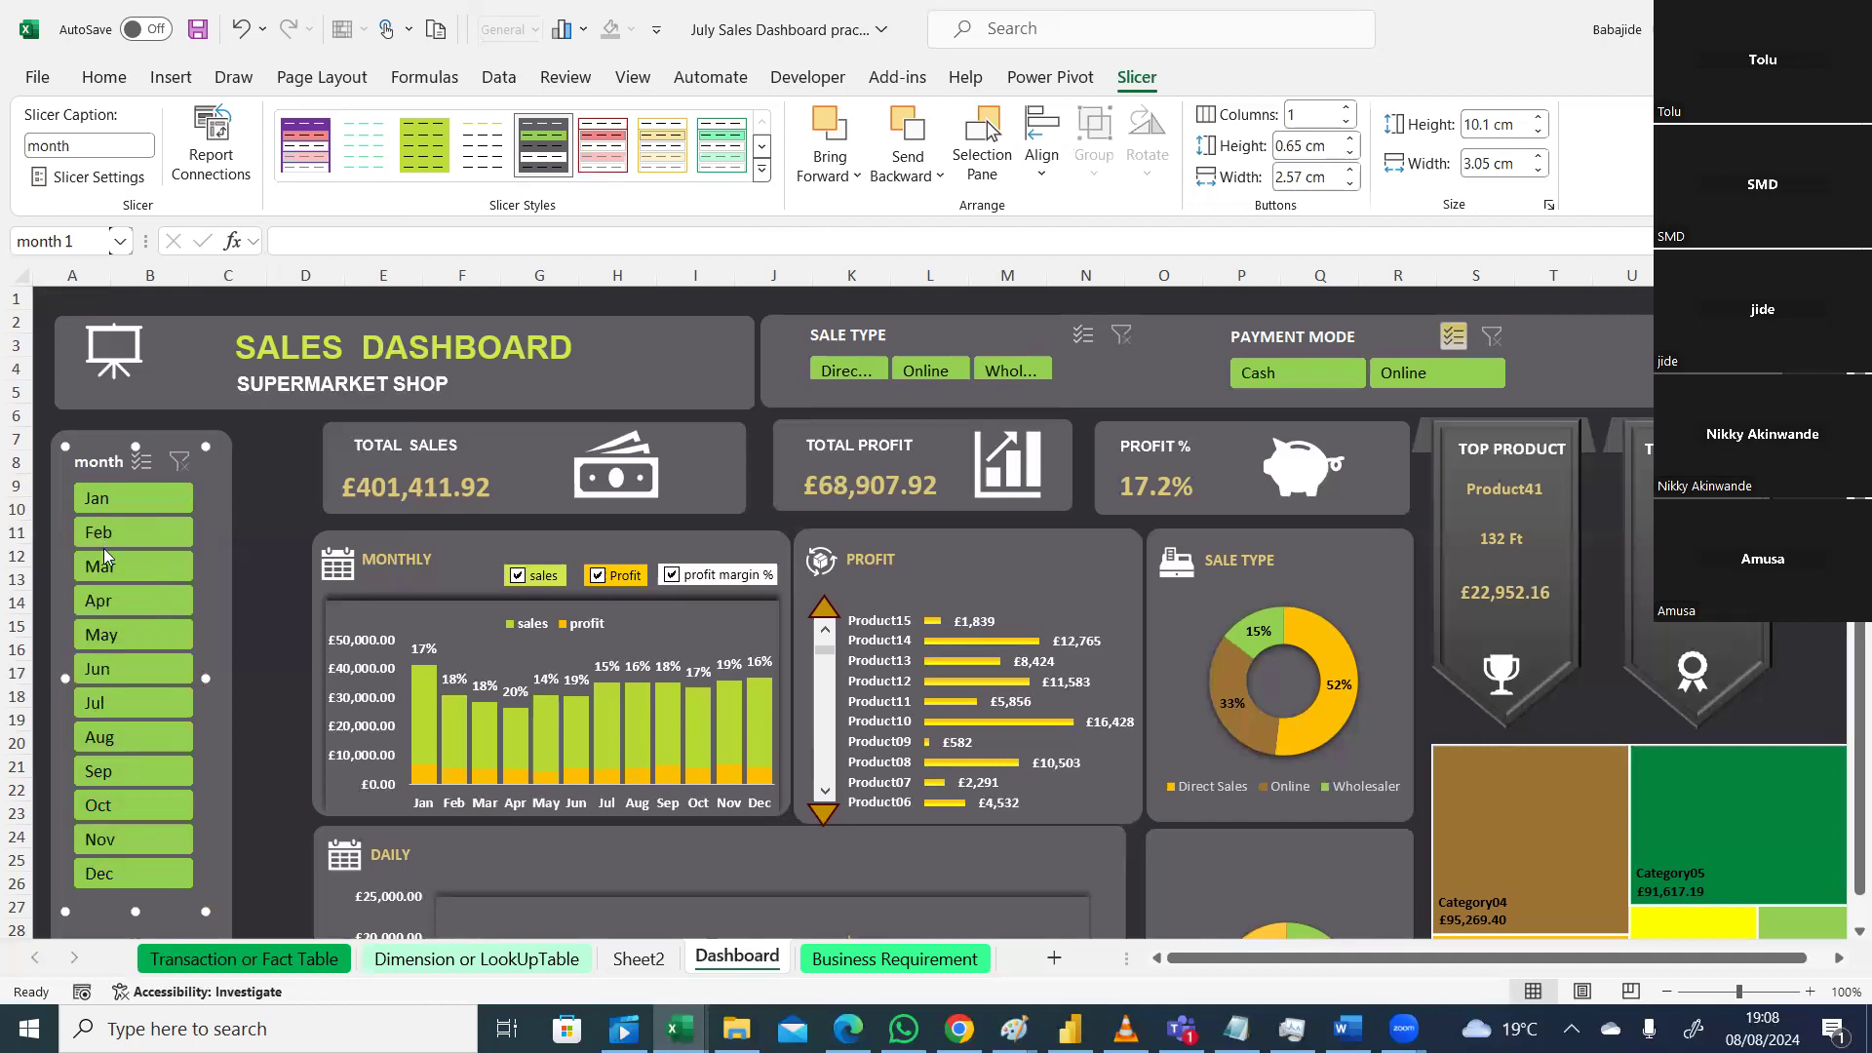
click(267, 604)
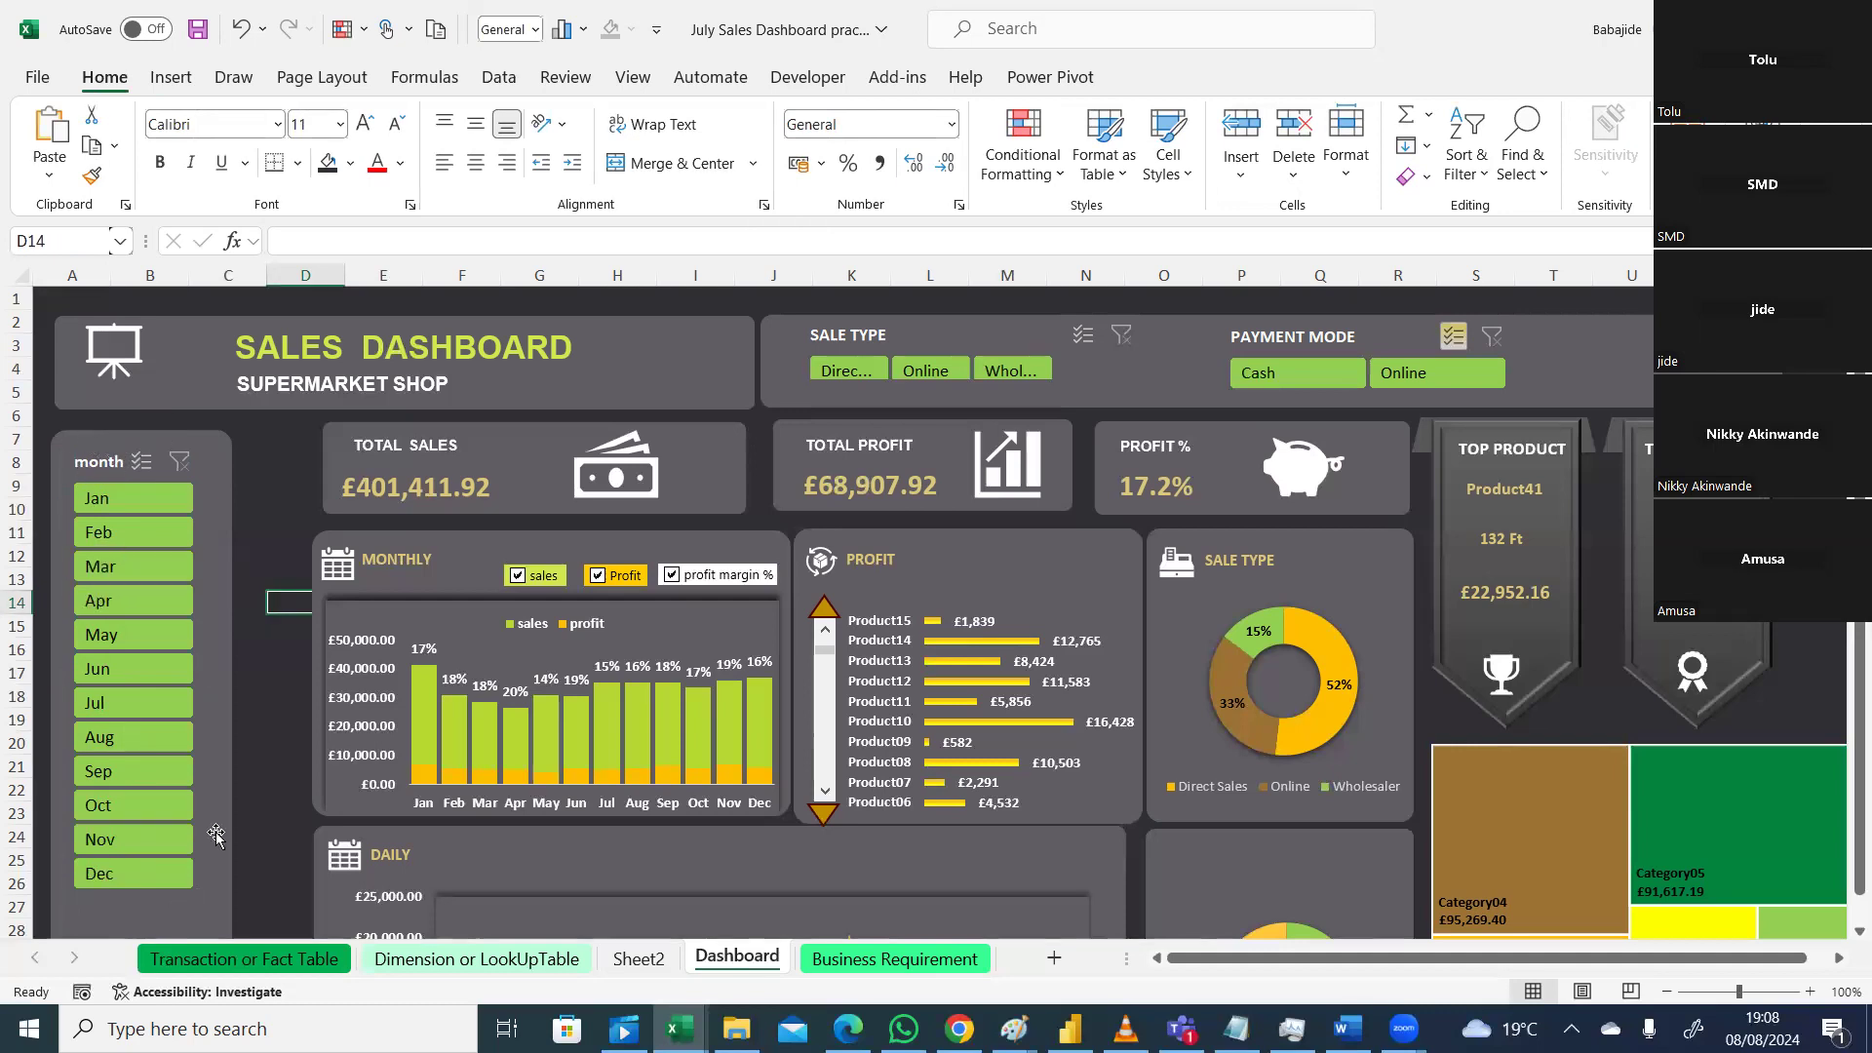
click(171, 772)
right_click(171, 773)
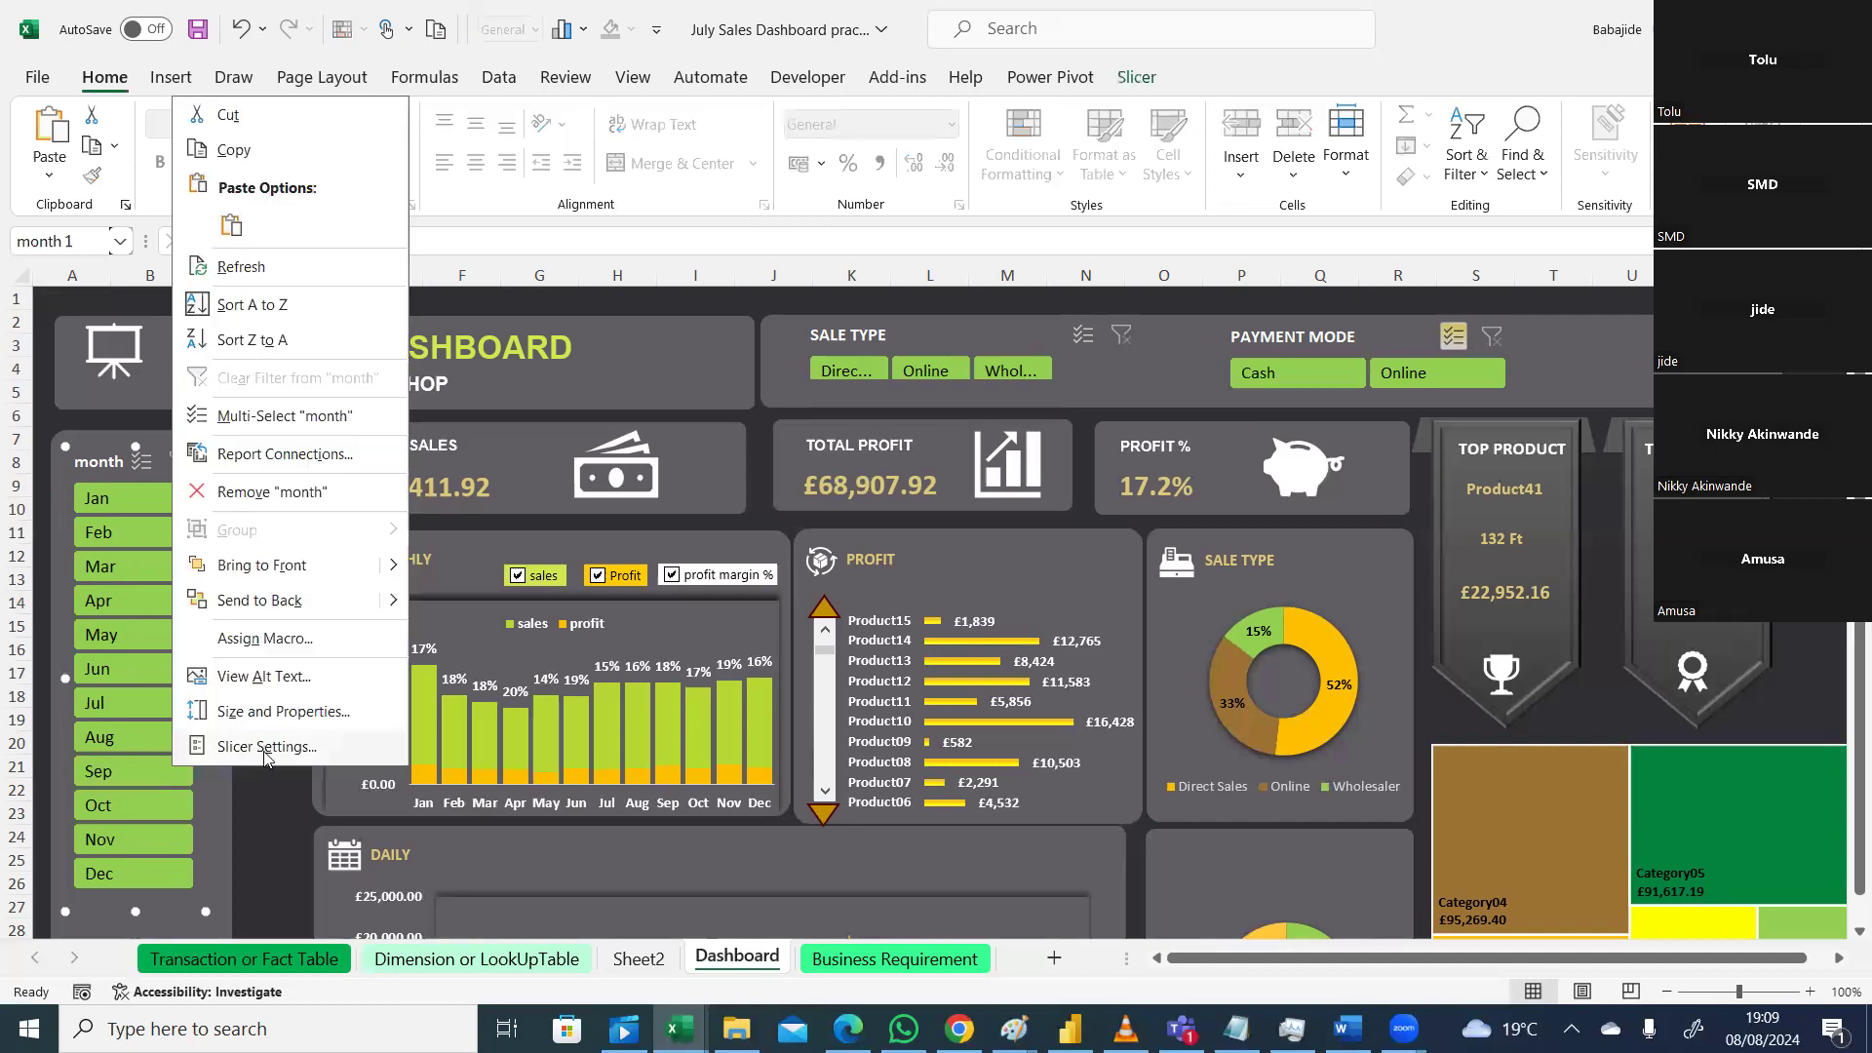
Step: Uncheck Display header in the month slicer's Slicer Settings so only month buttons show
click(263, 756)
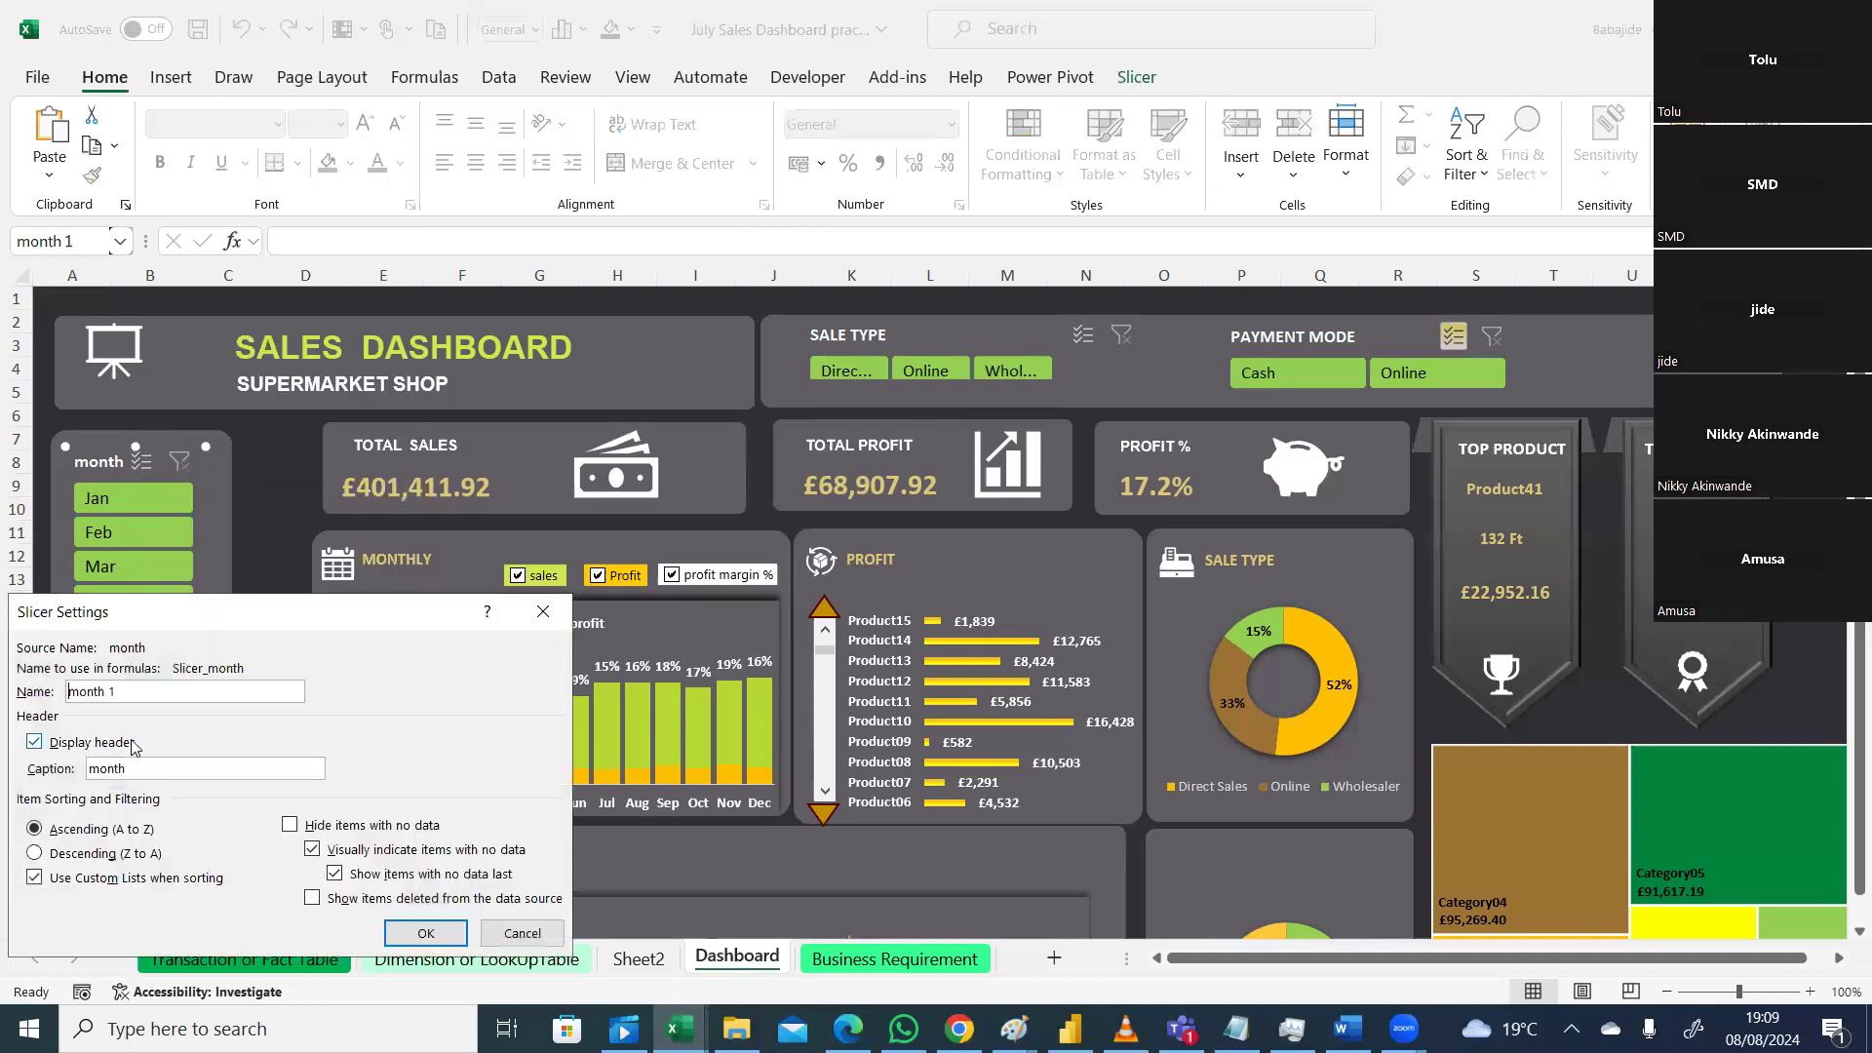
click(35, 743)
click(403, 932)
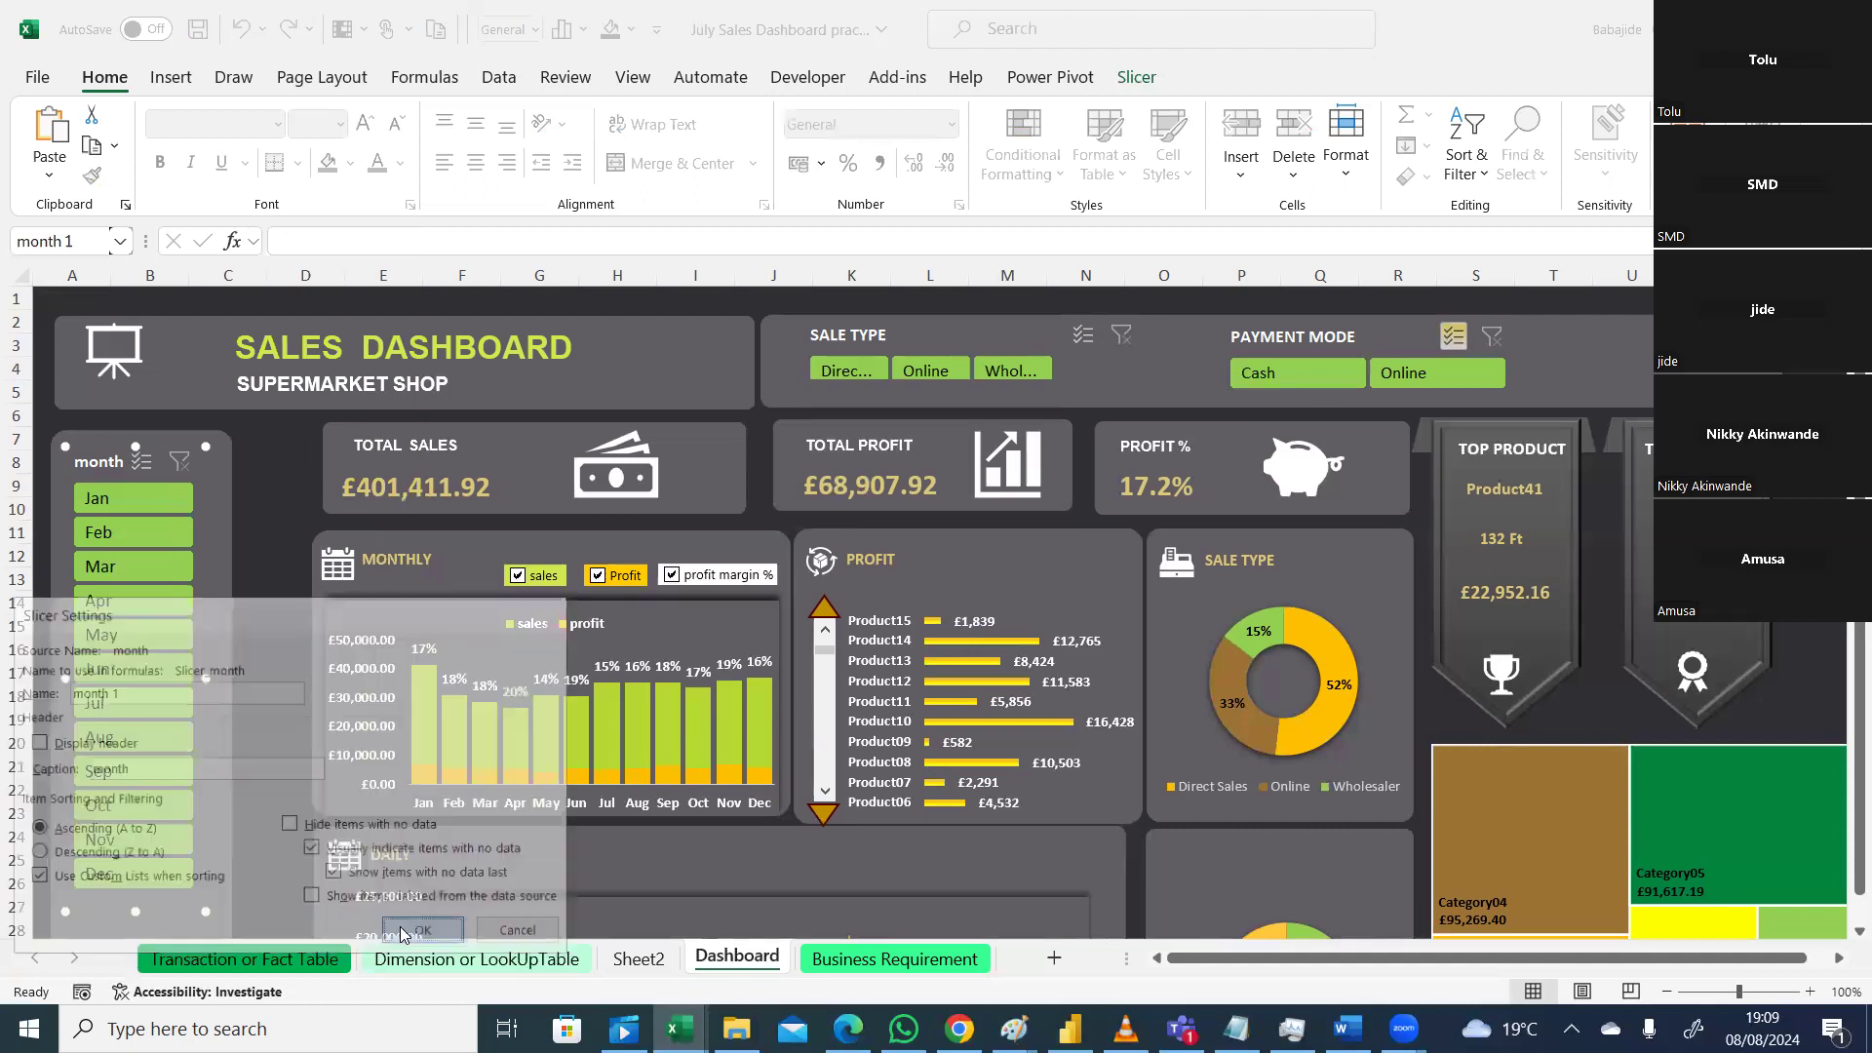
click(269, 646)
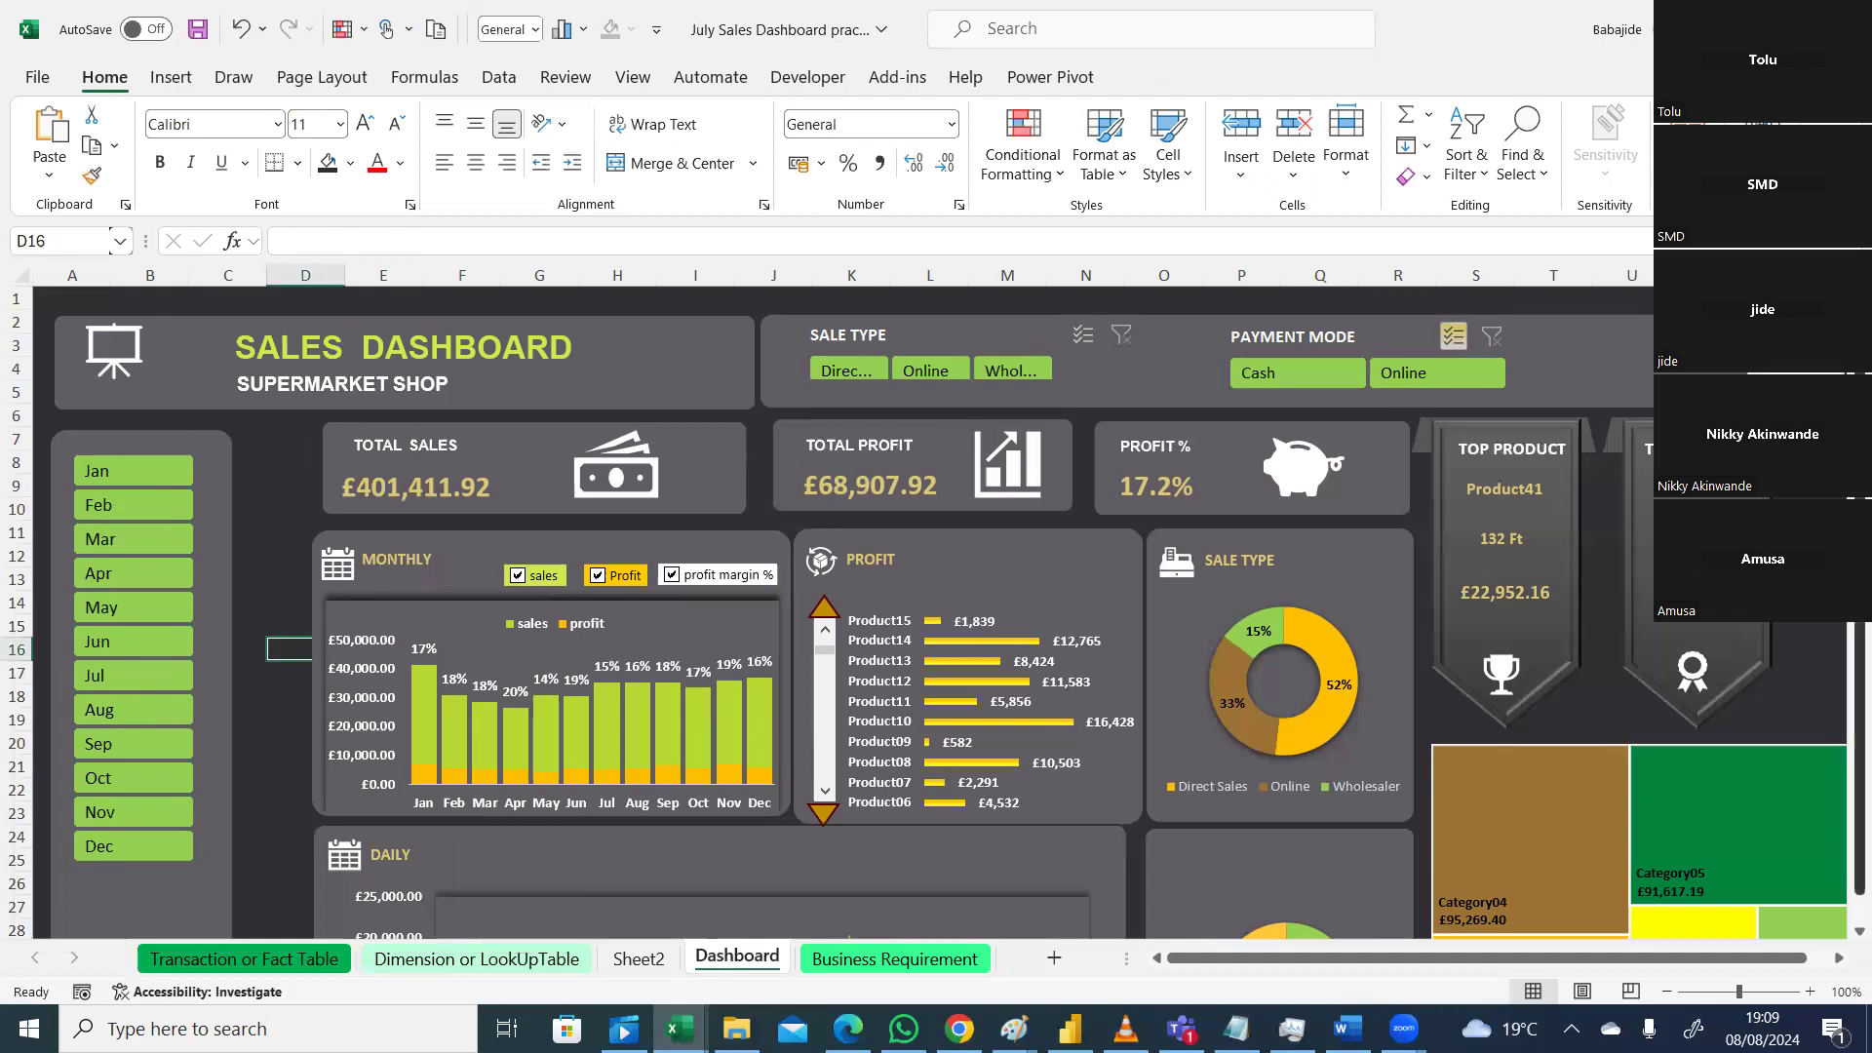
Step: Check the reference Sales Dashboard video in VLC, then return to the Excel workbook
scroll(936, 612, down, 1)
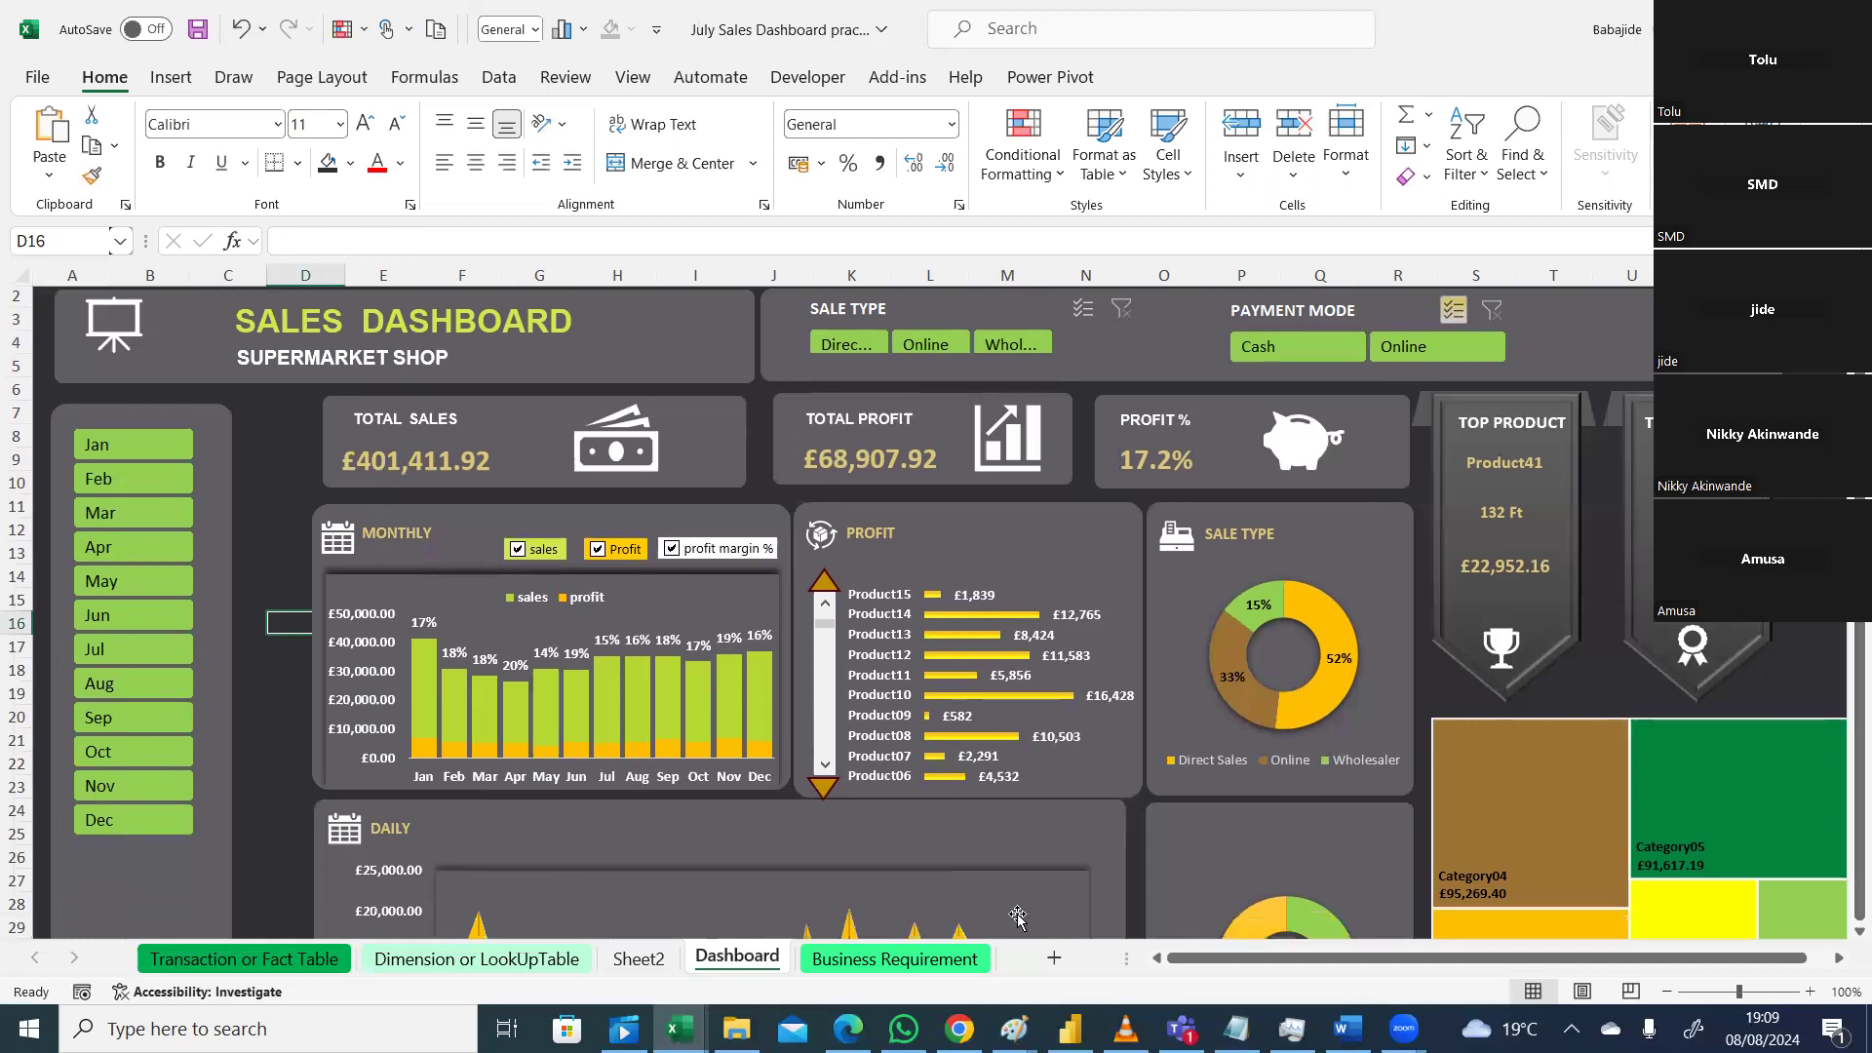
click(1125, 1029)
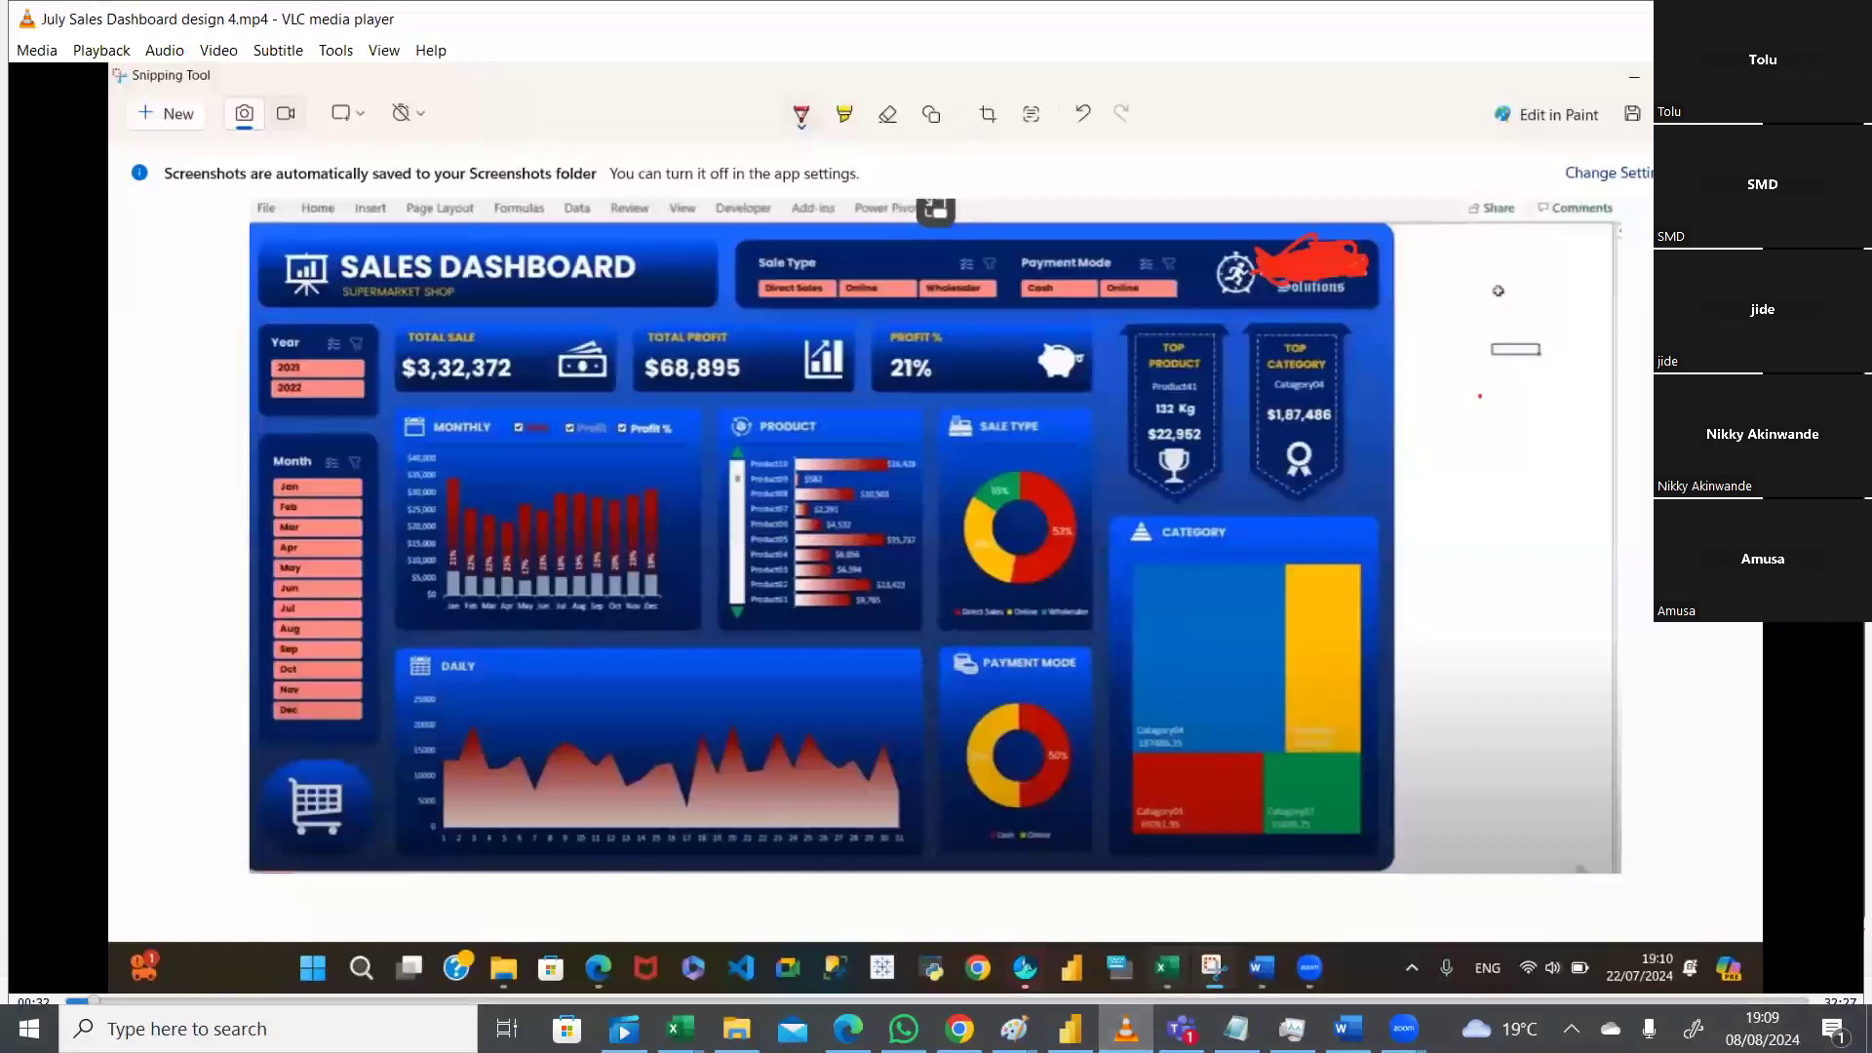
click(1127, 1029)
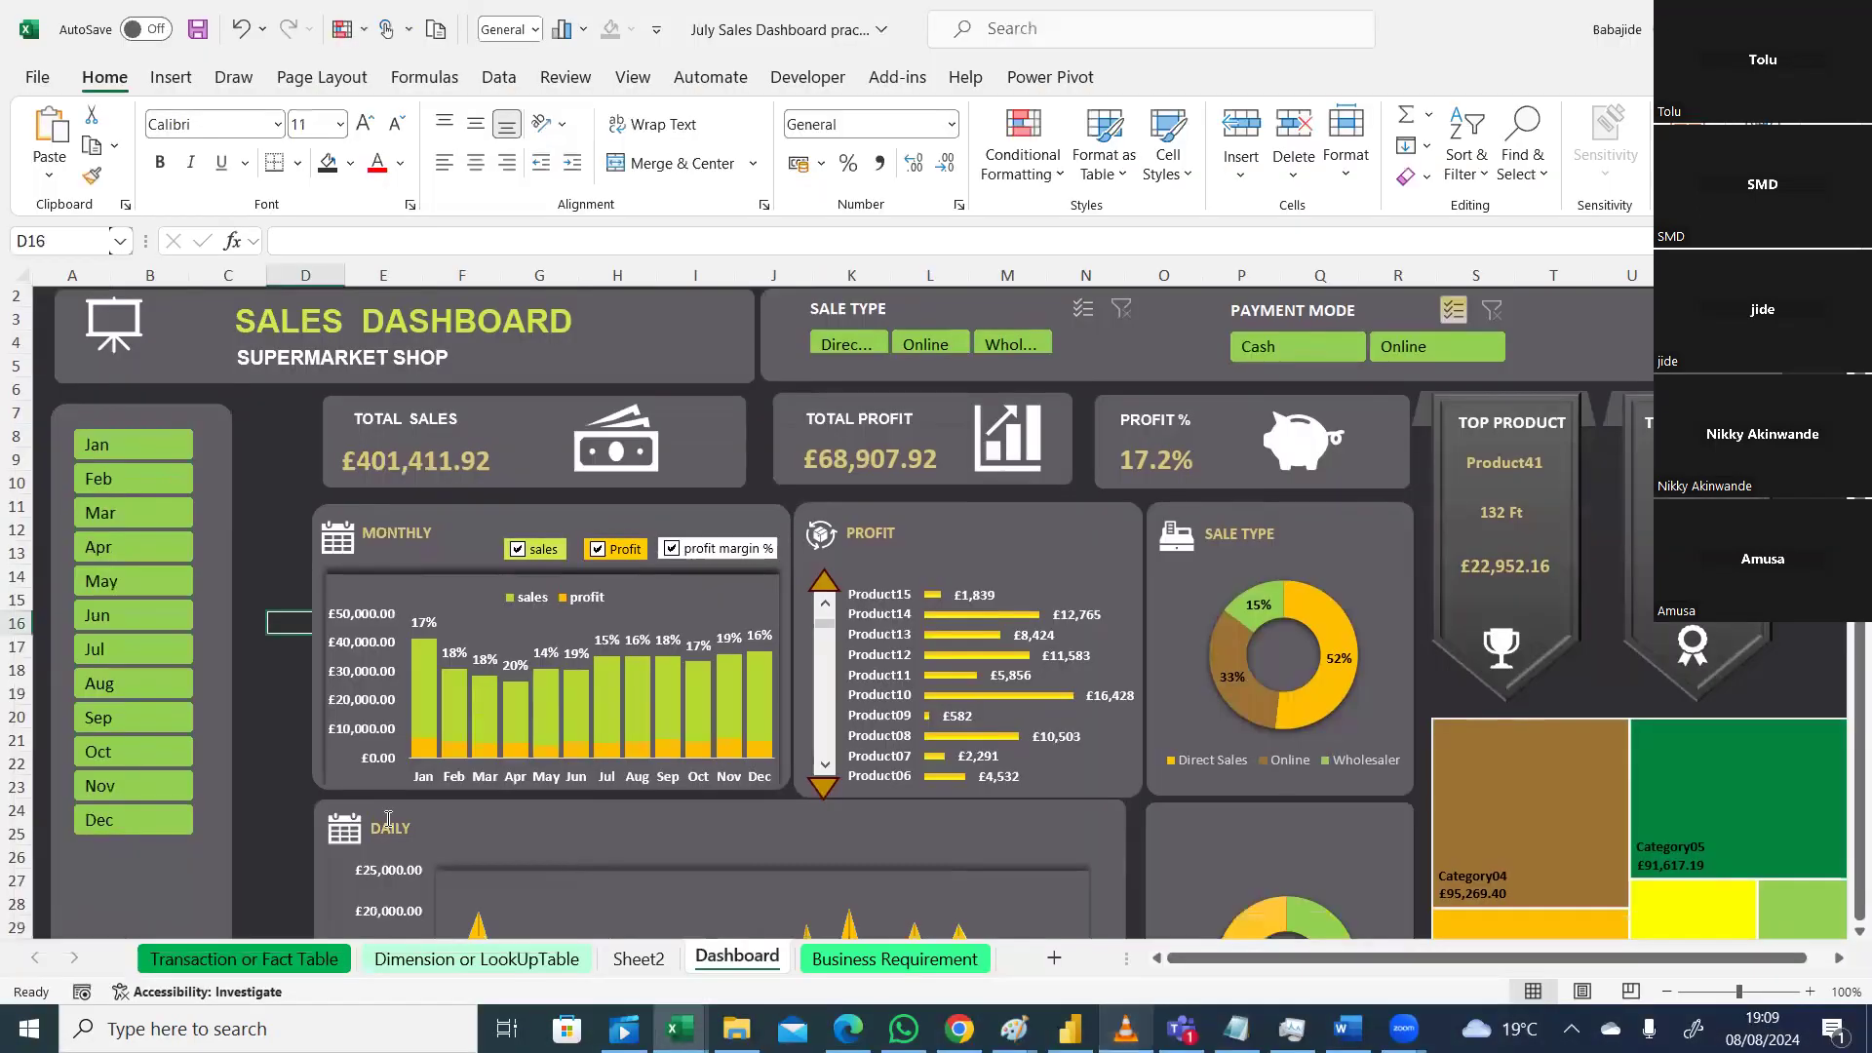
Step: Rename the Sheet2 worksheet to Pivot_Table
click(1860, 933)
click(1860, 932)
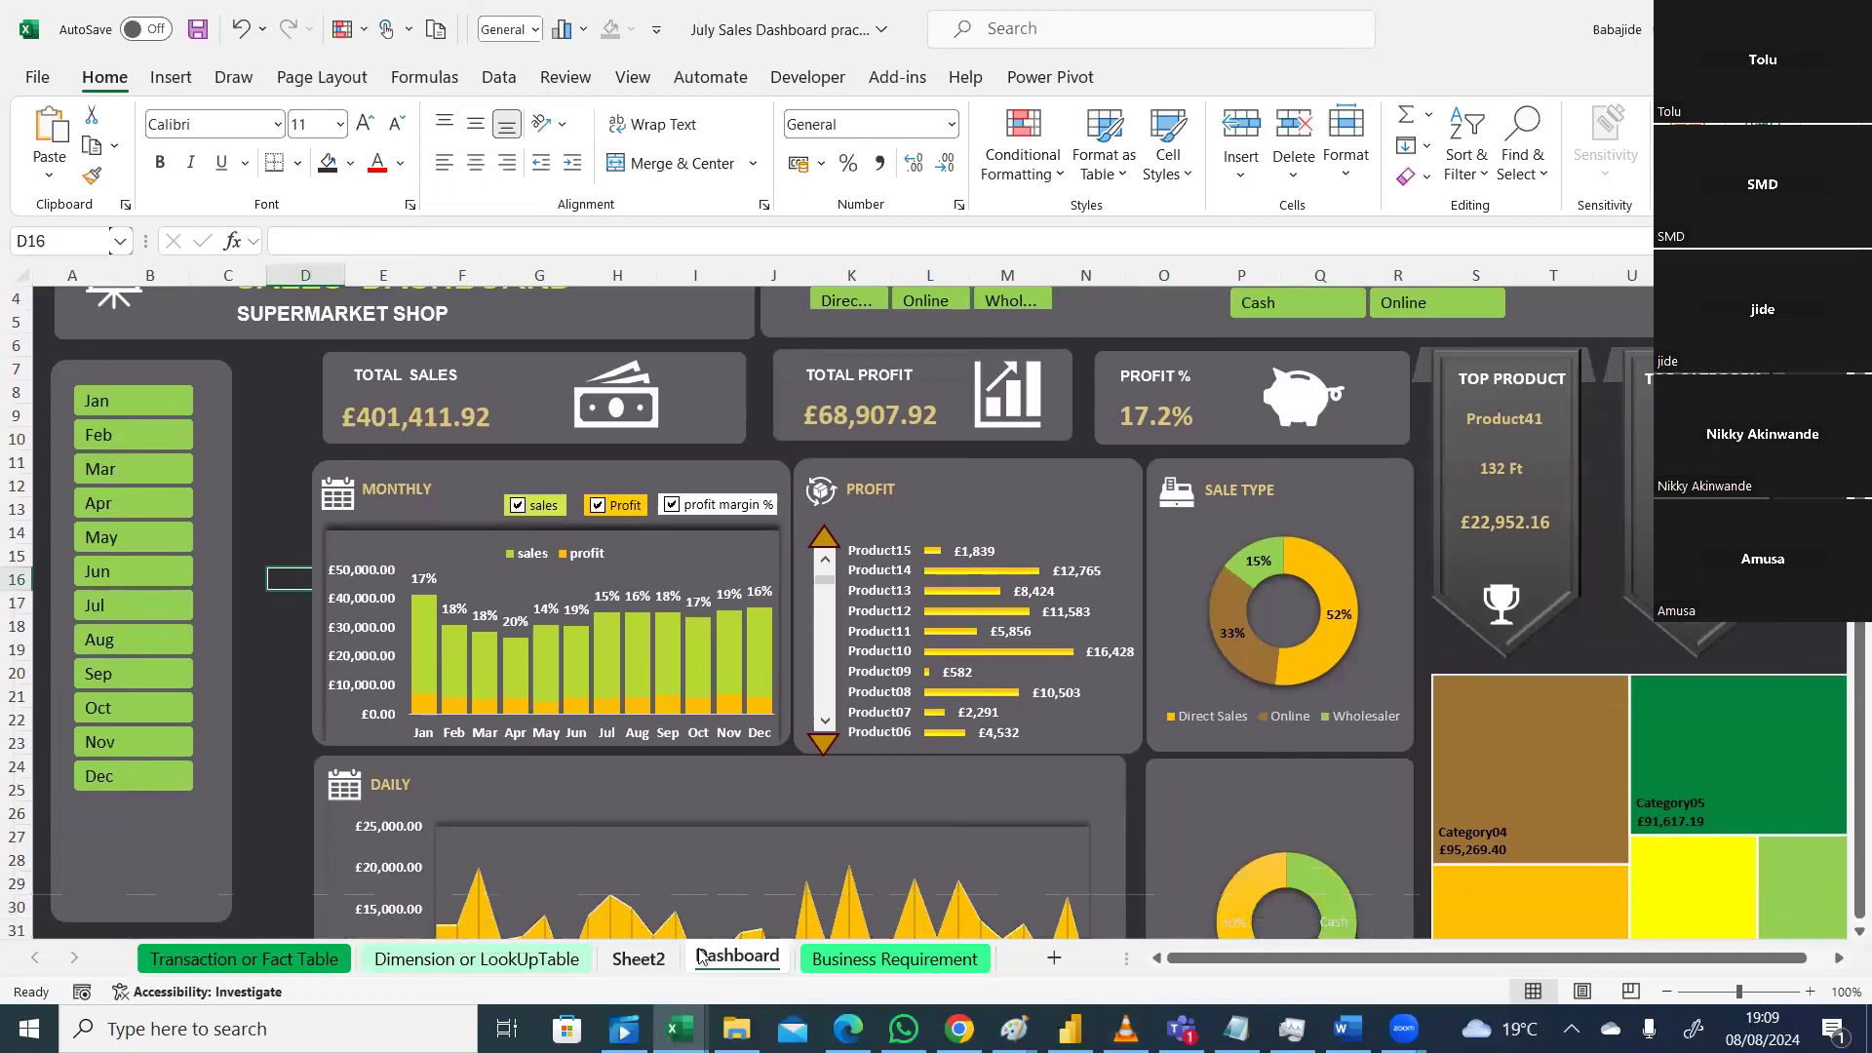
click(655, 965)
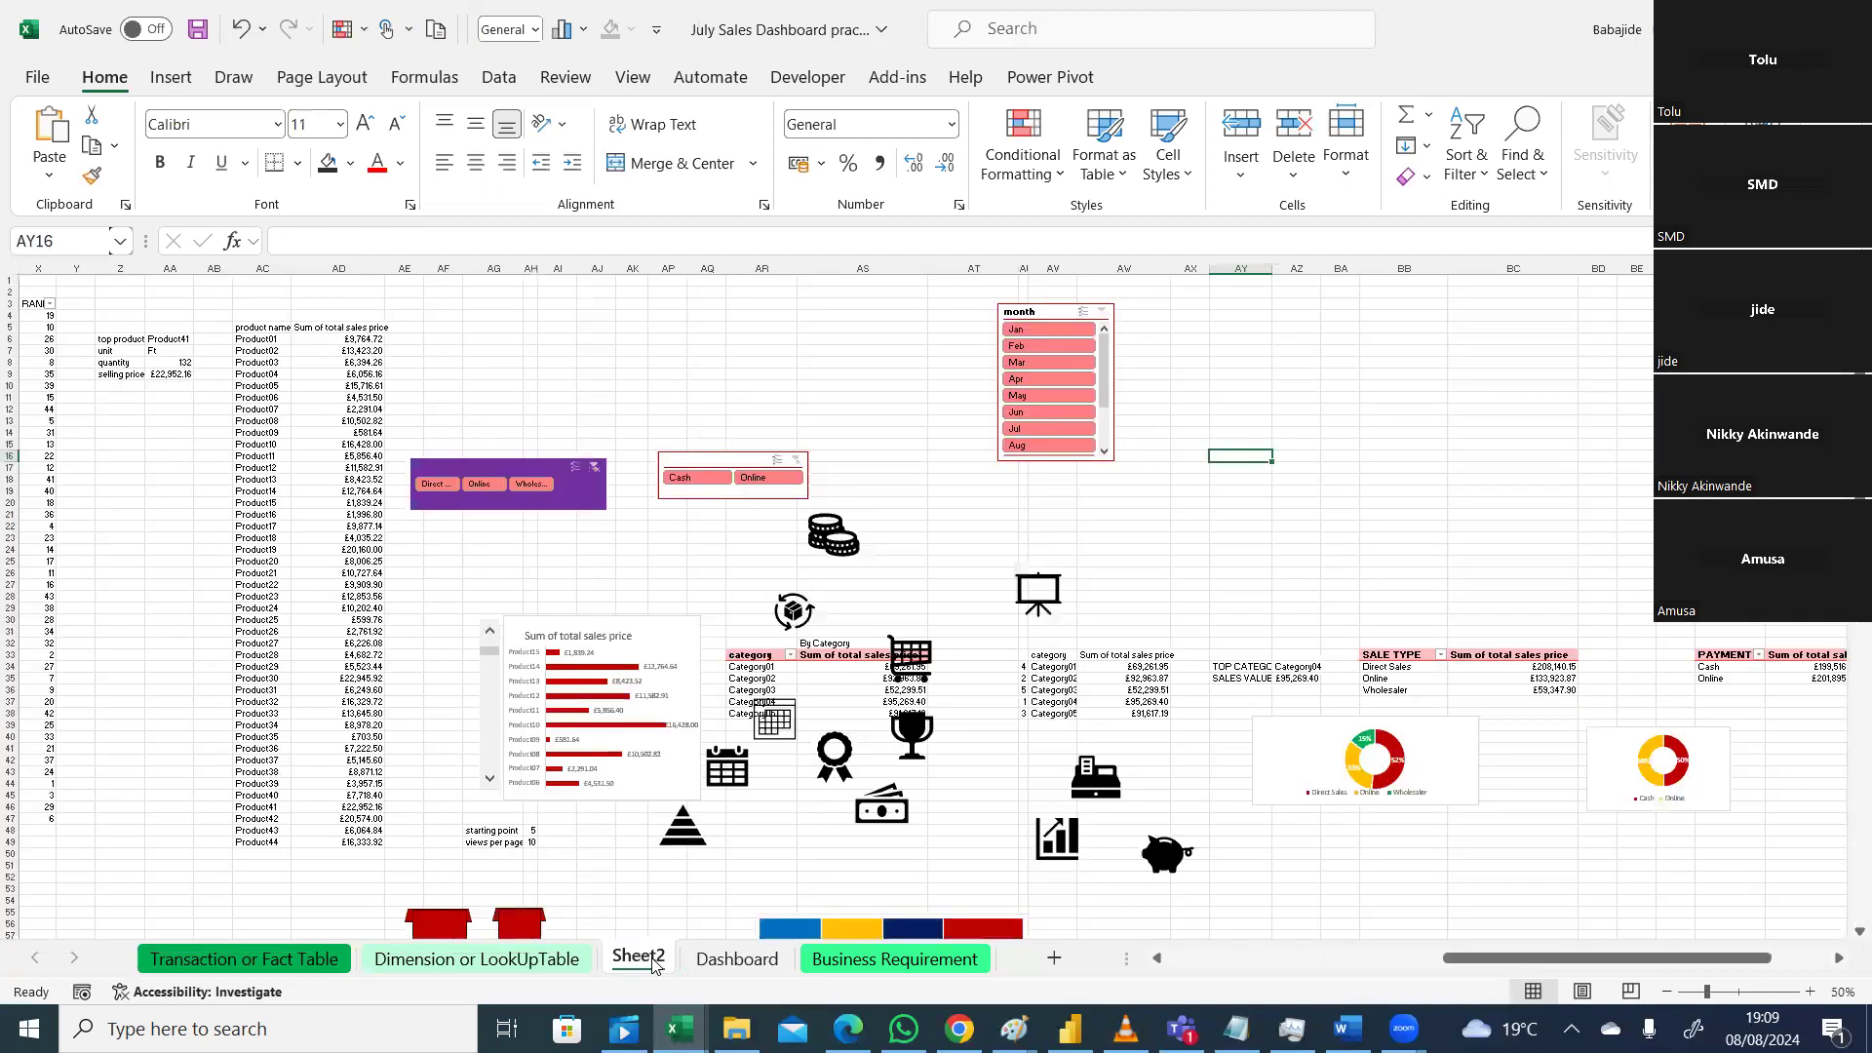
right_click(652, 962)
click(731, 659)
text(pivit)
key(BackSpace)
key(BackSpace)
key(BackSpace)
key(BackSpace)
key(BackSpace)
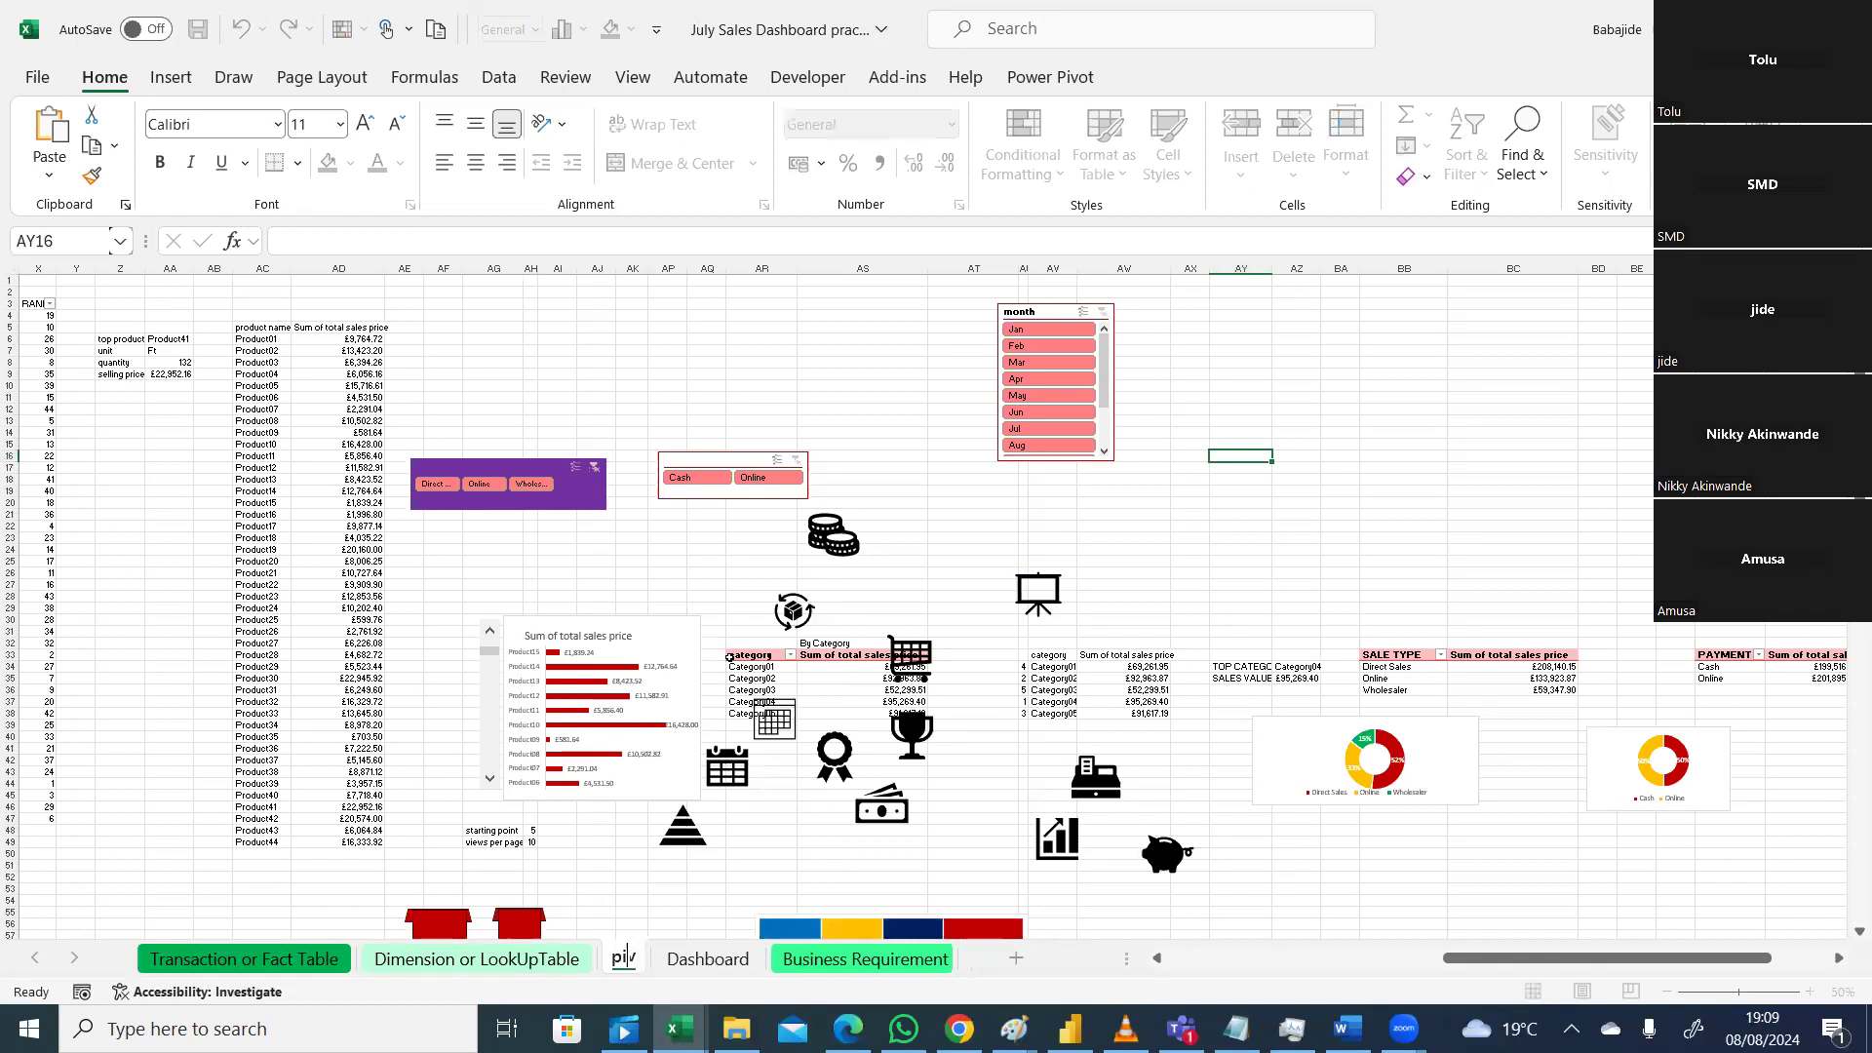
text(Pivo)
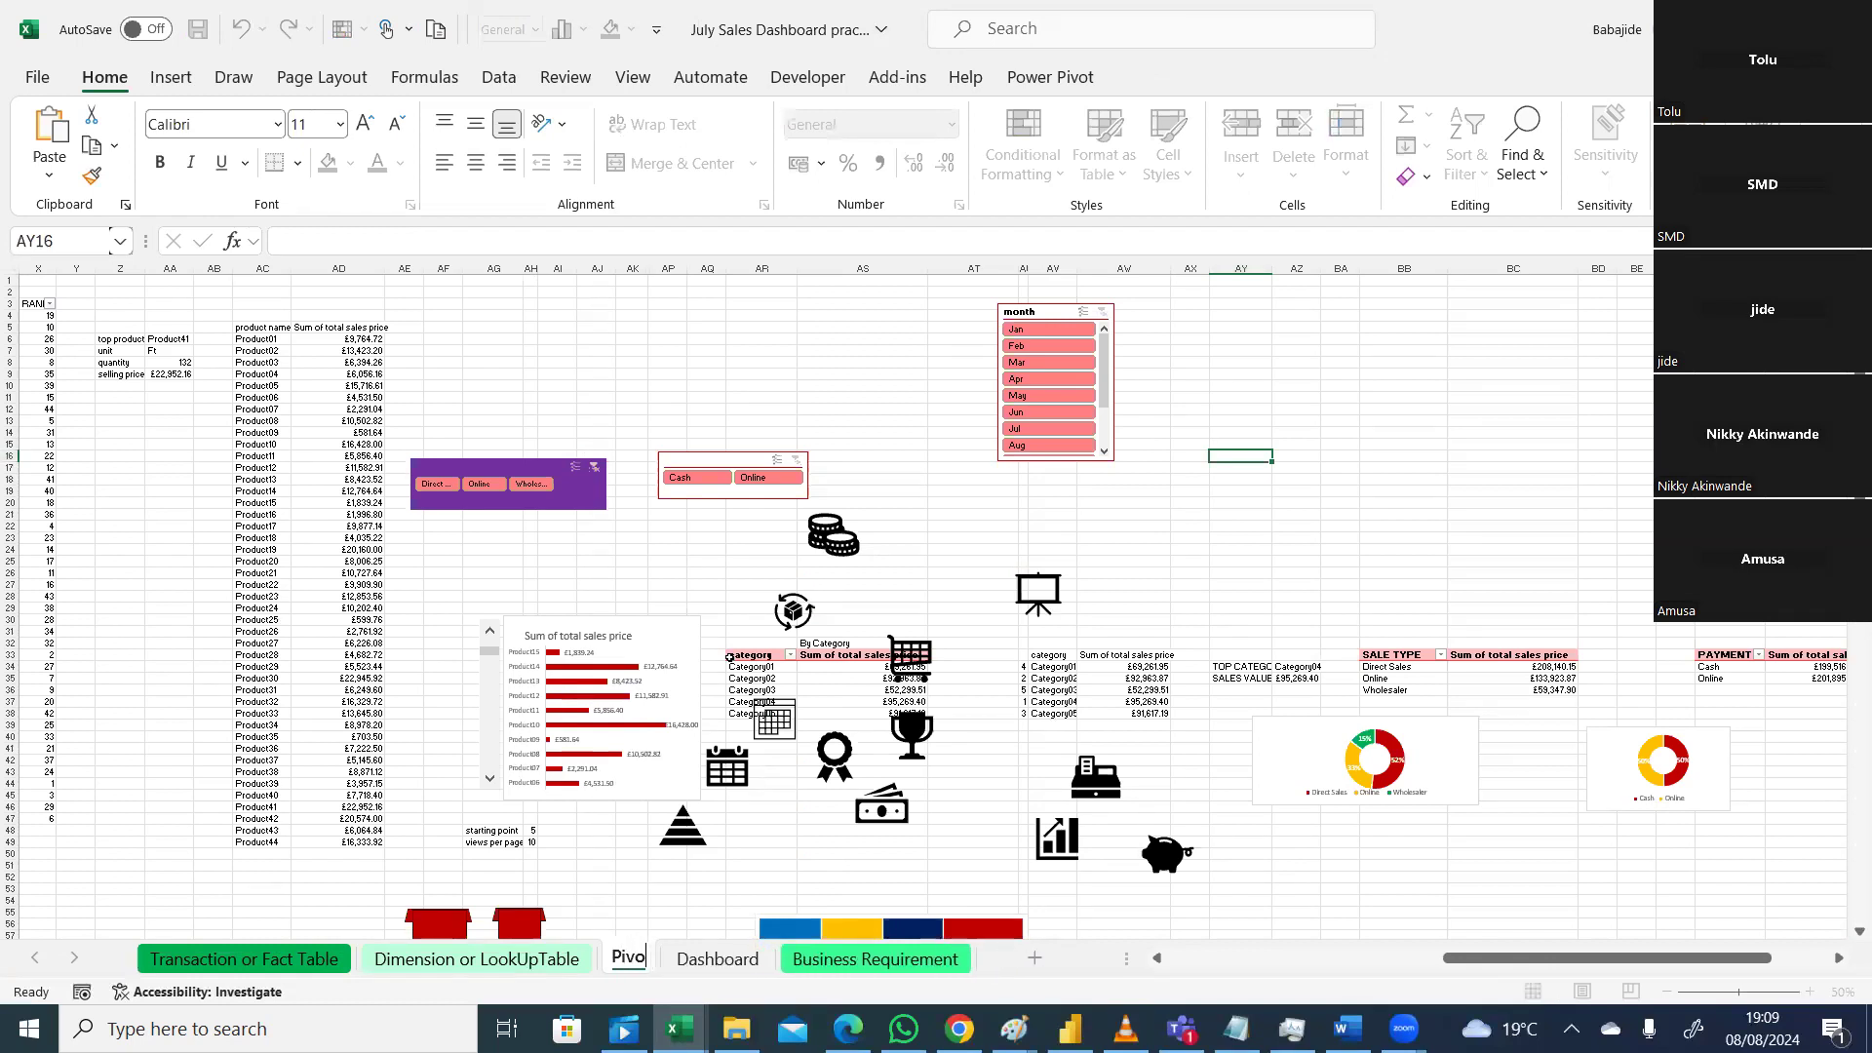
text(t_)
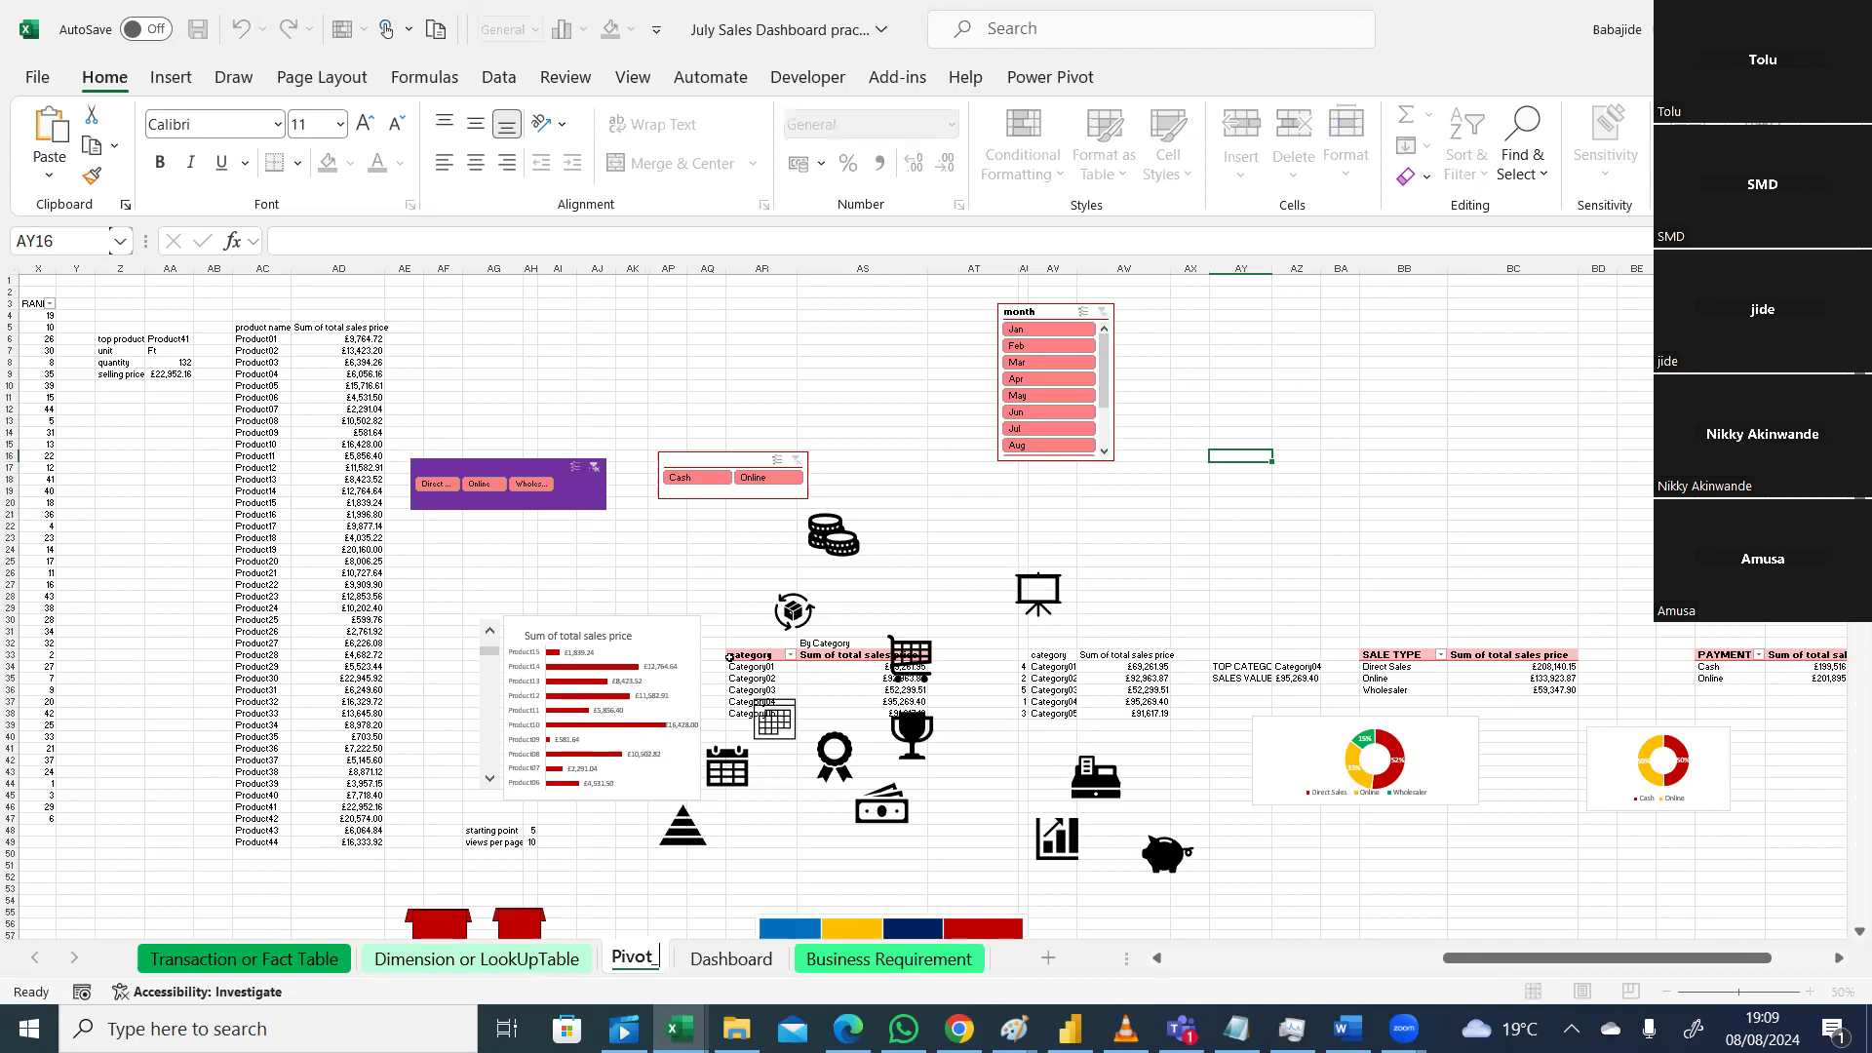
text(Table)
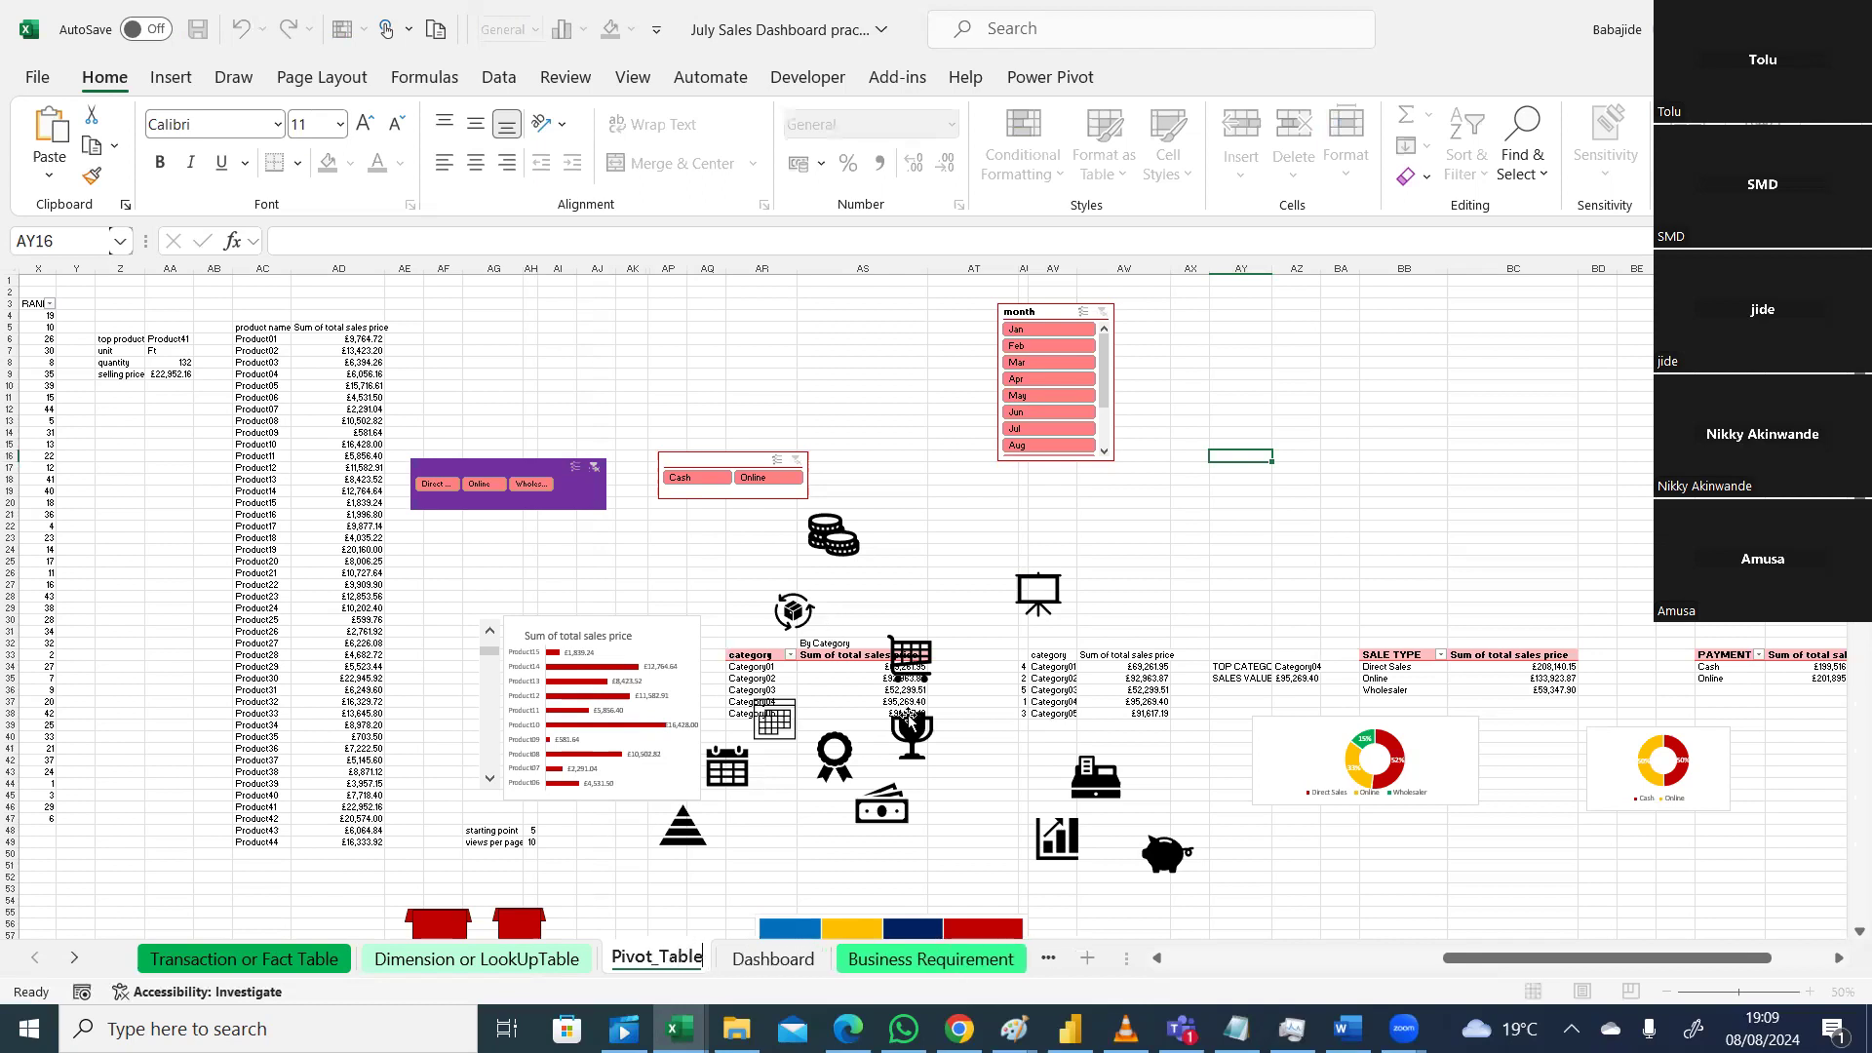
click(766, 974)
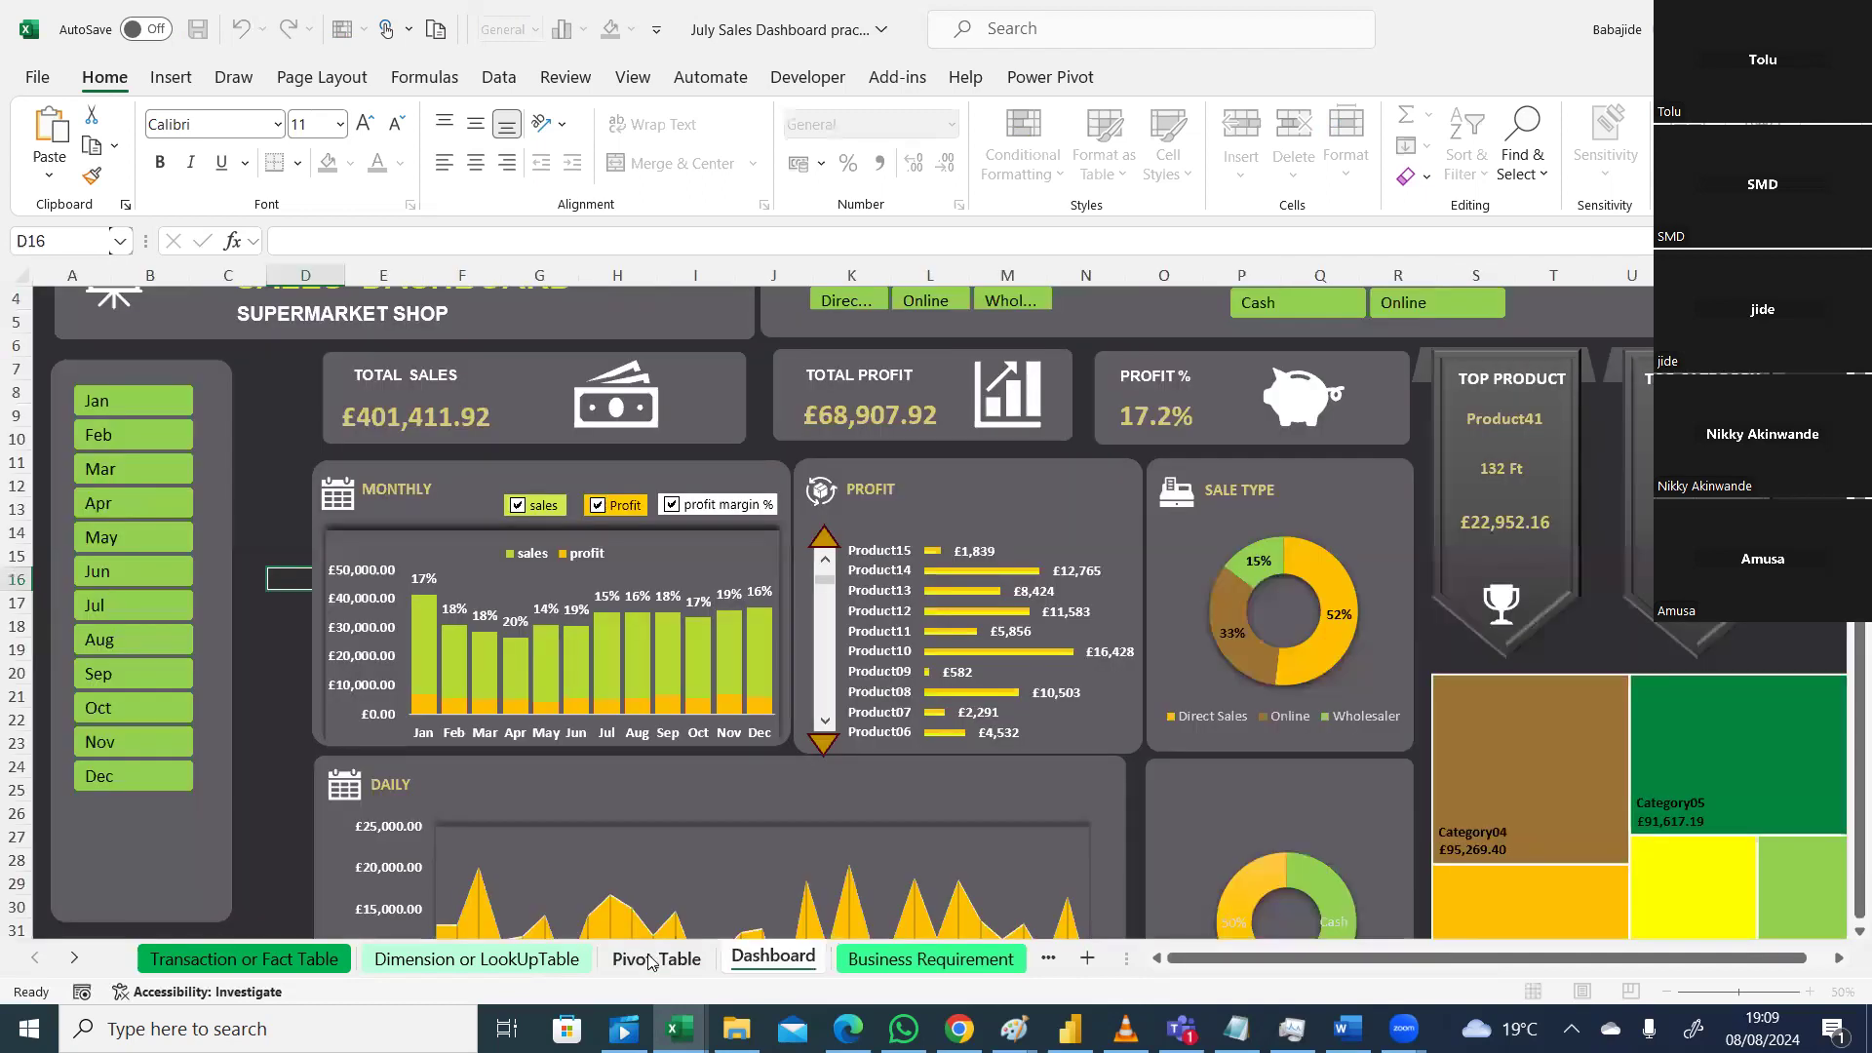
Step: Zoom the Pivot_Table sheet to 70% and select the SALE TYPE pivot table at BB34
click(650, 958)
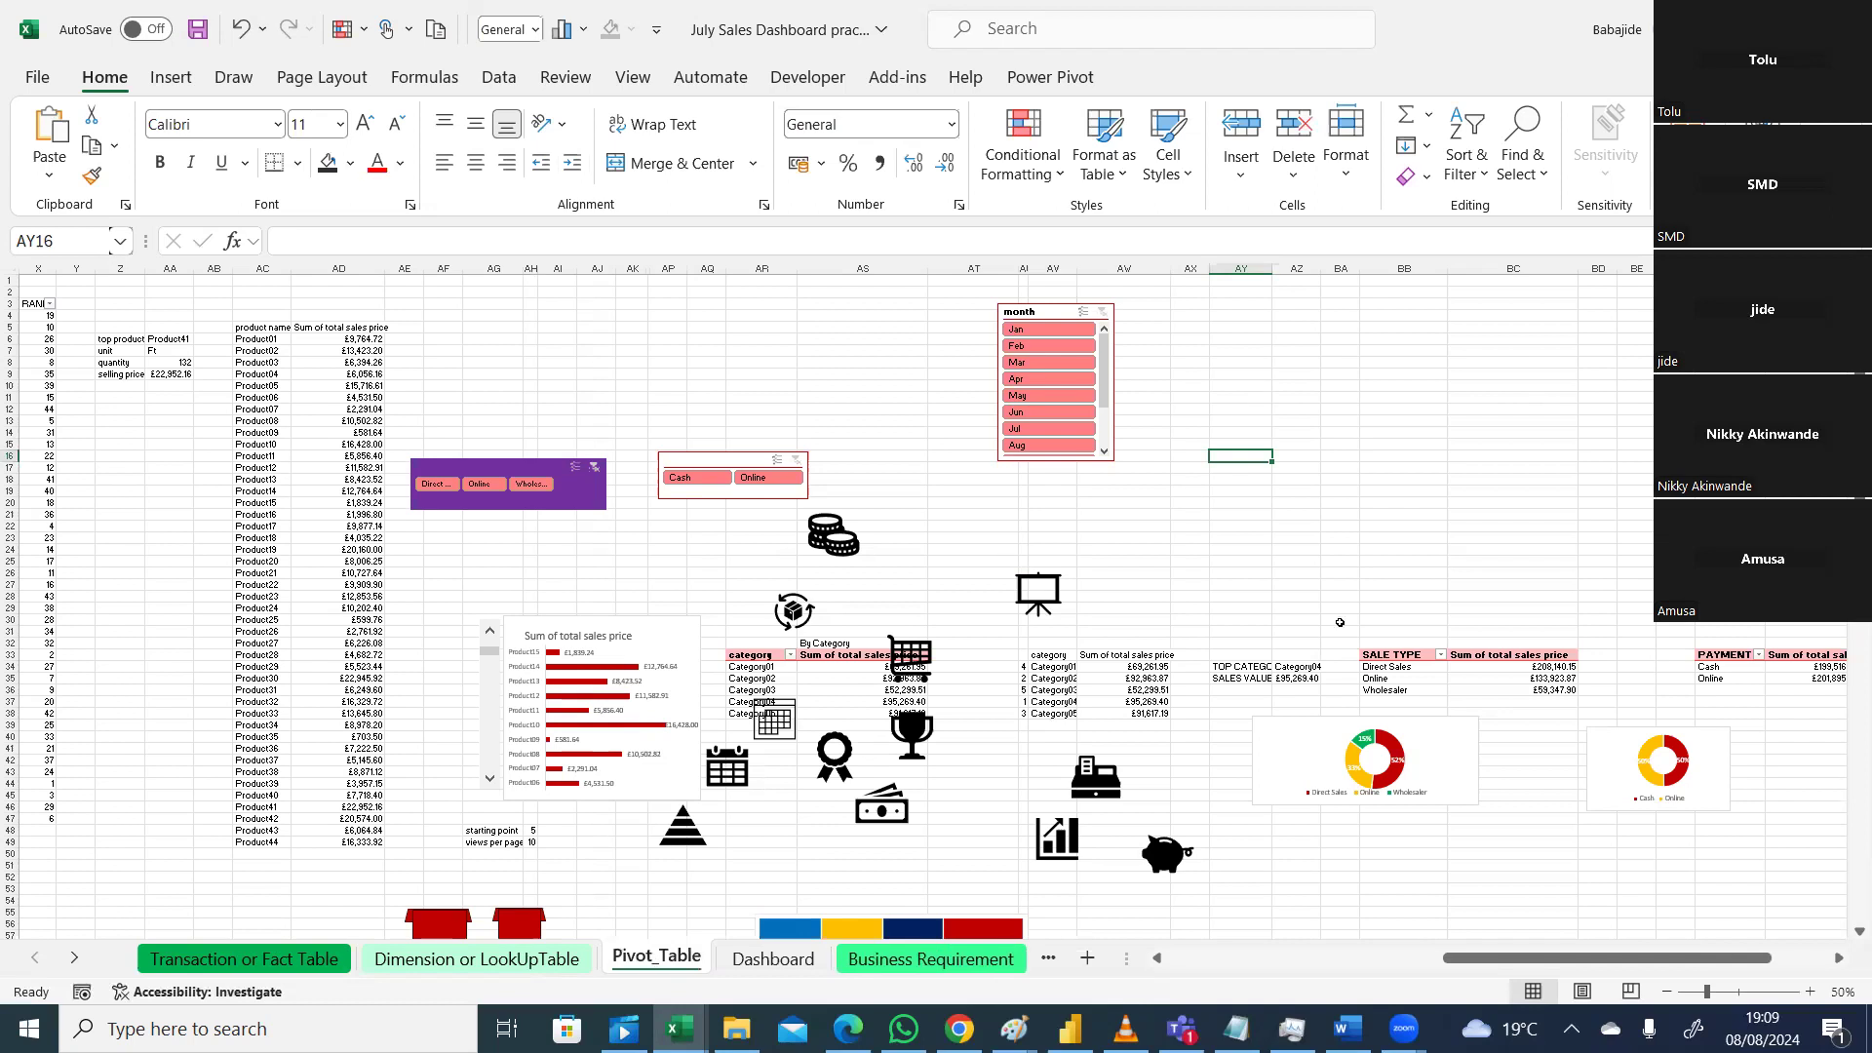
key(alt+Tab)
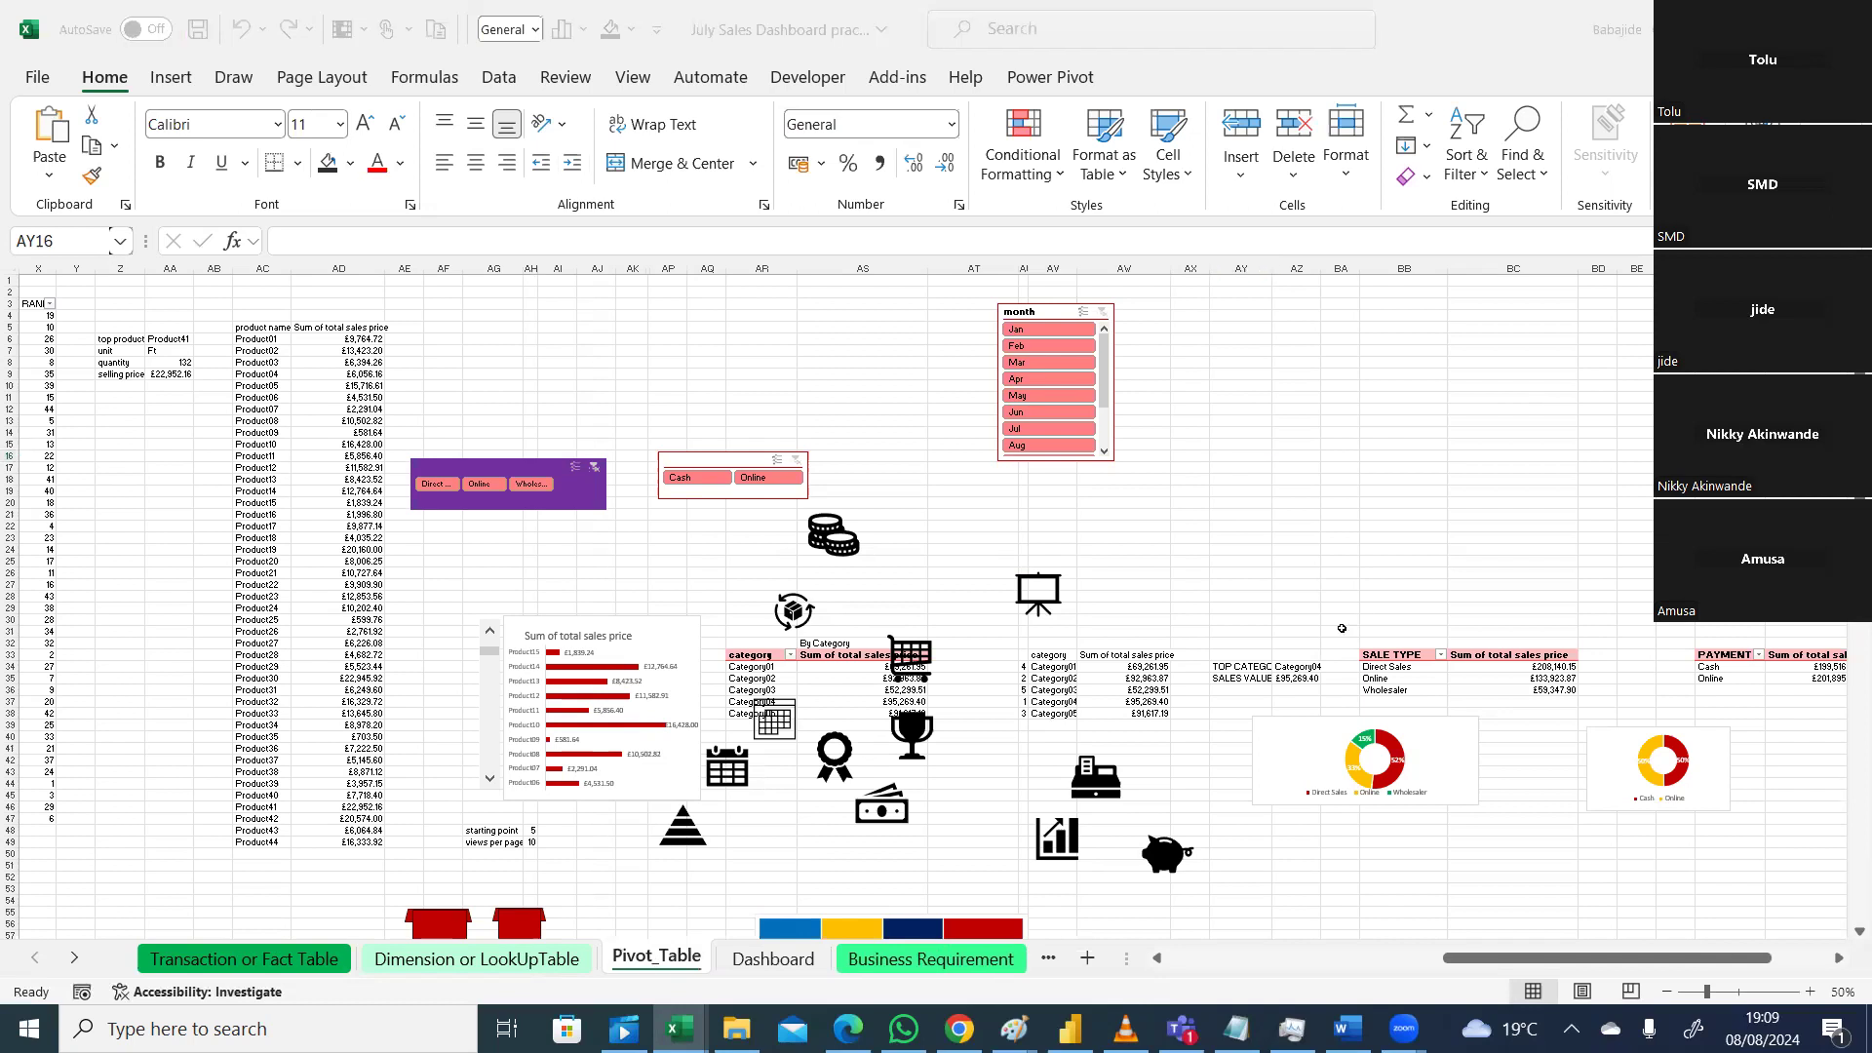
click(1809, 992)
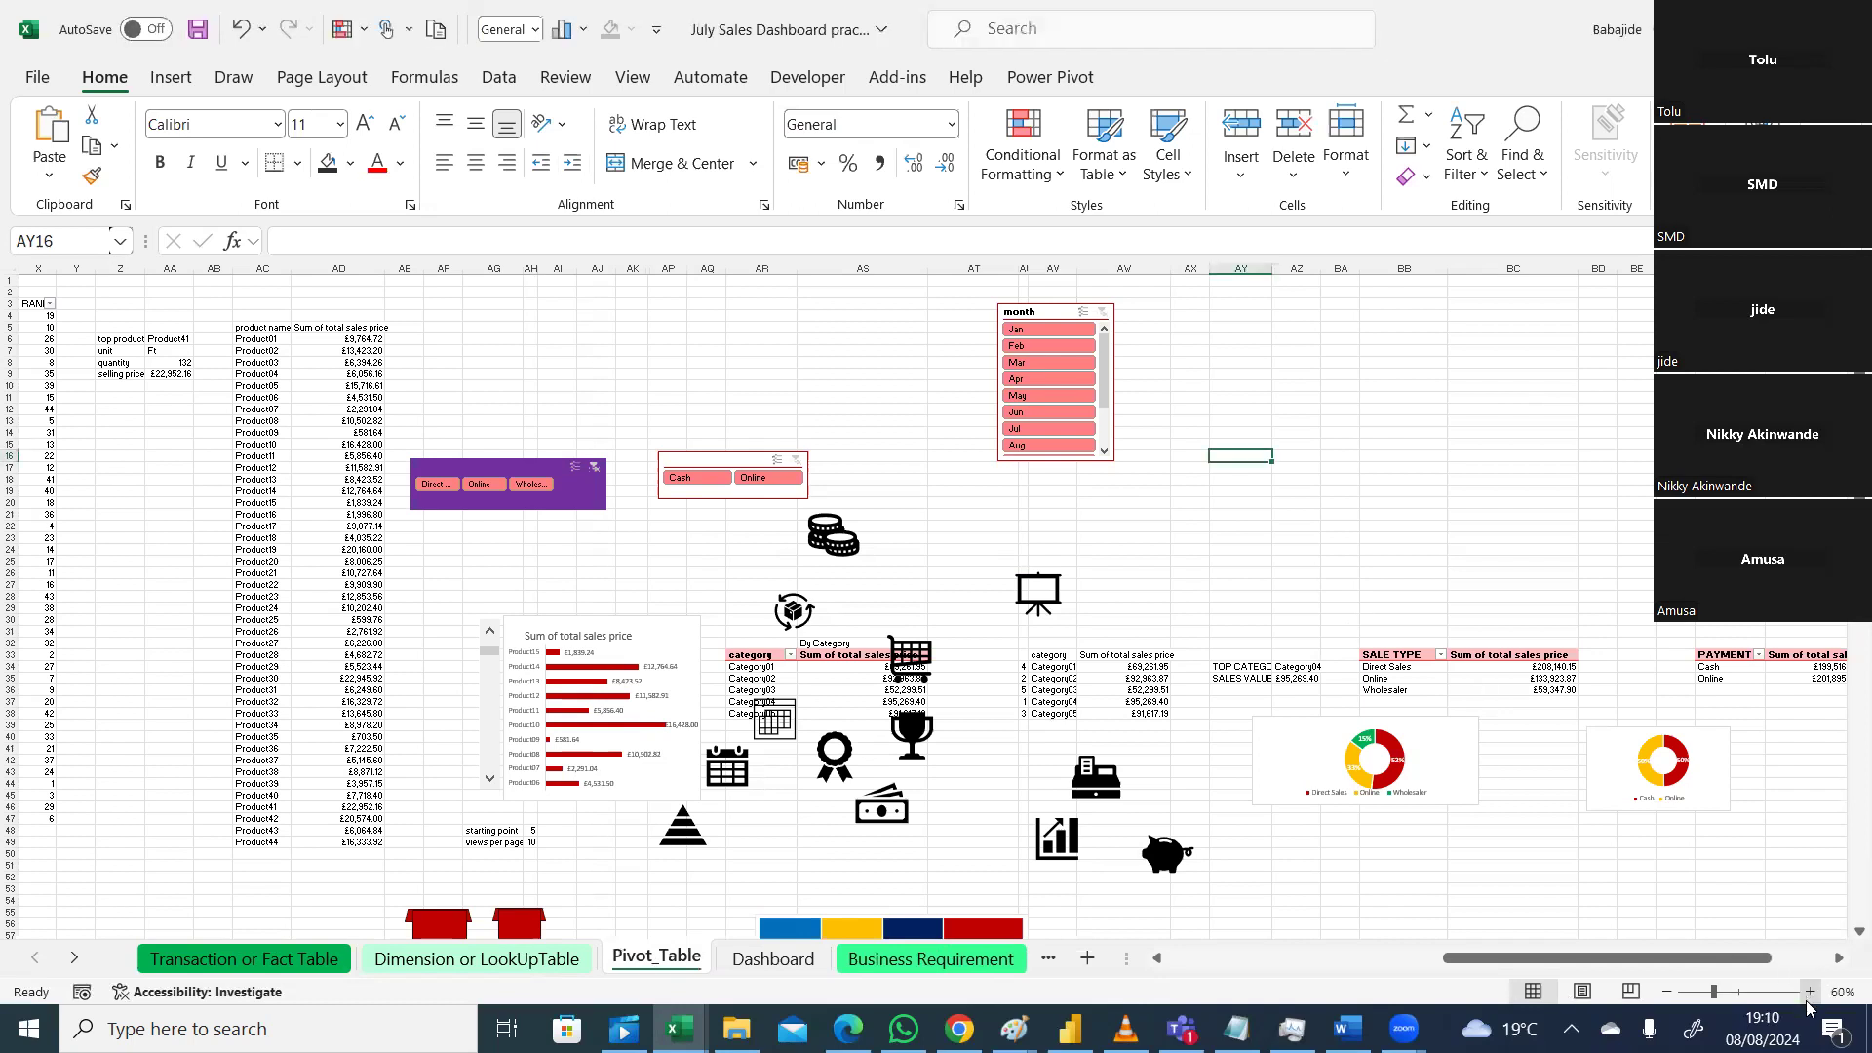
scroll(1253, 590, up, 3)
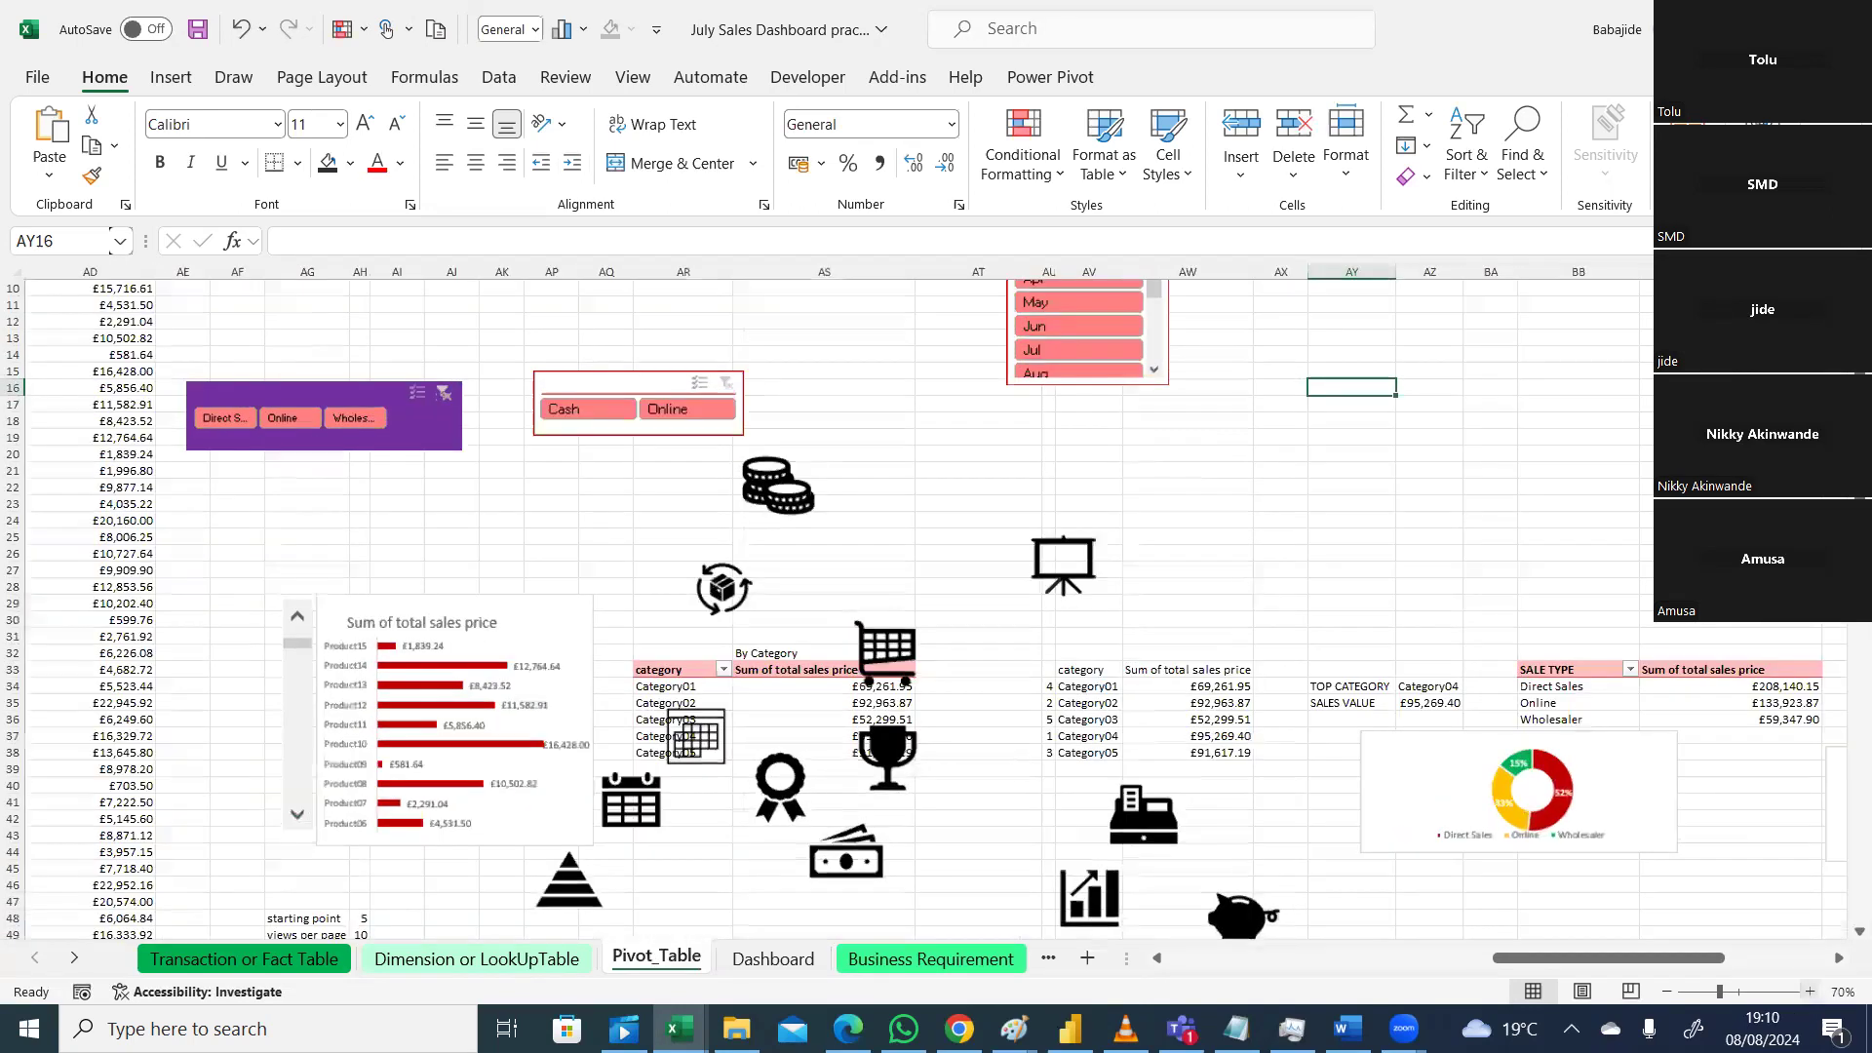
scroll(936, 605, up, 3)
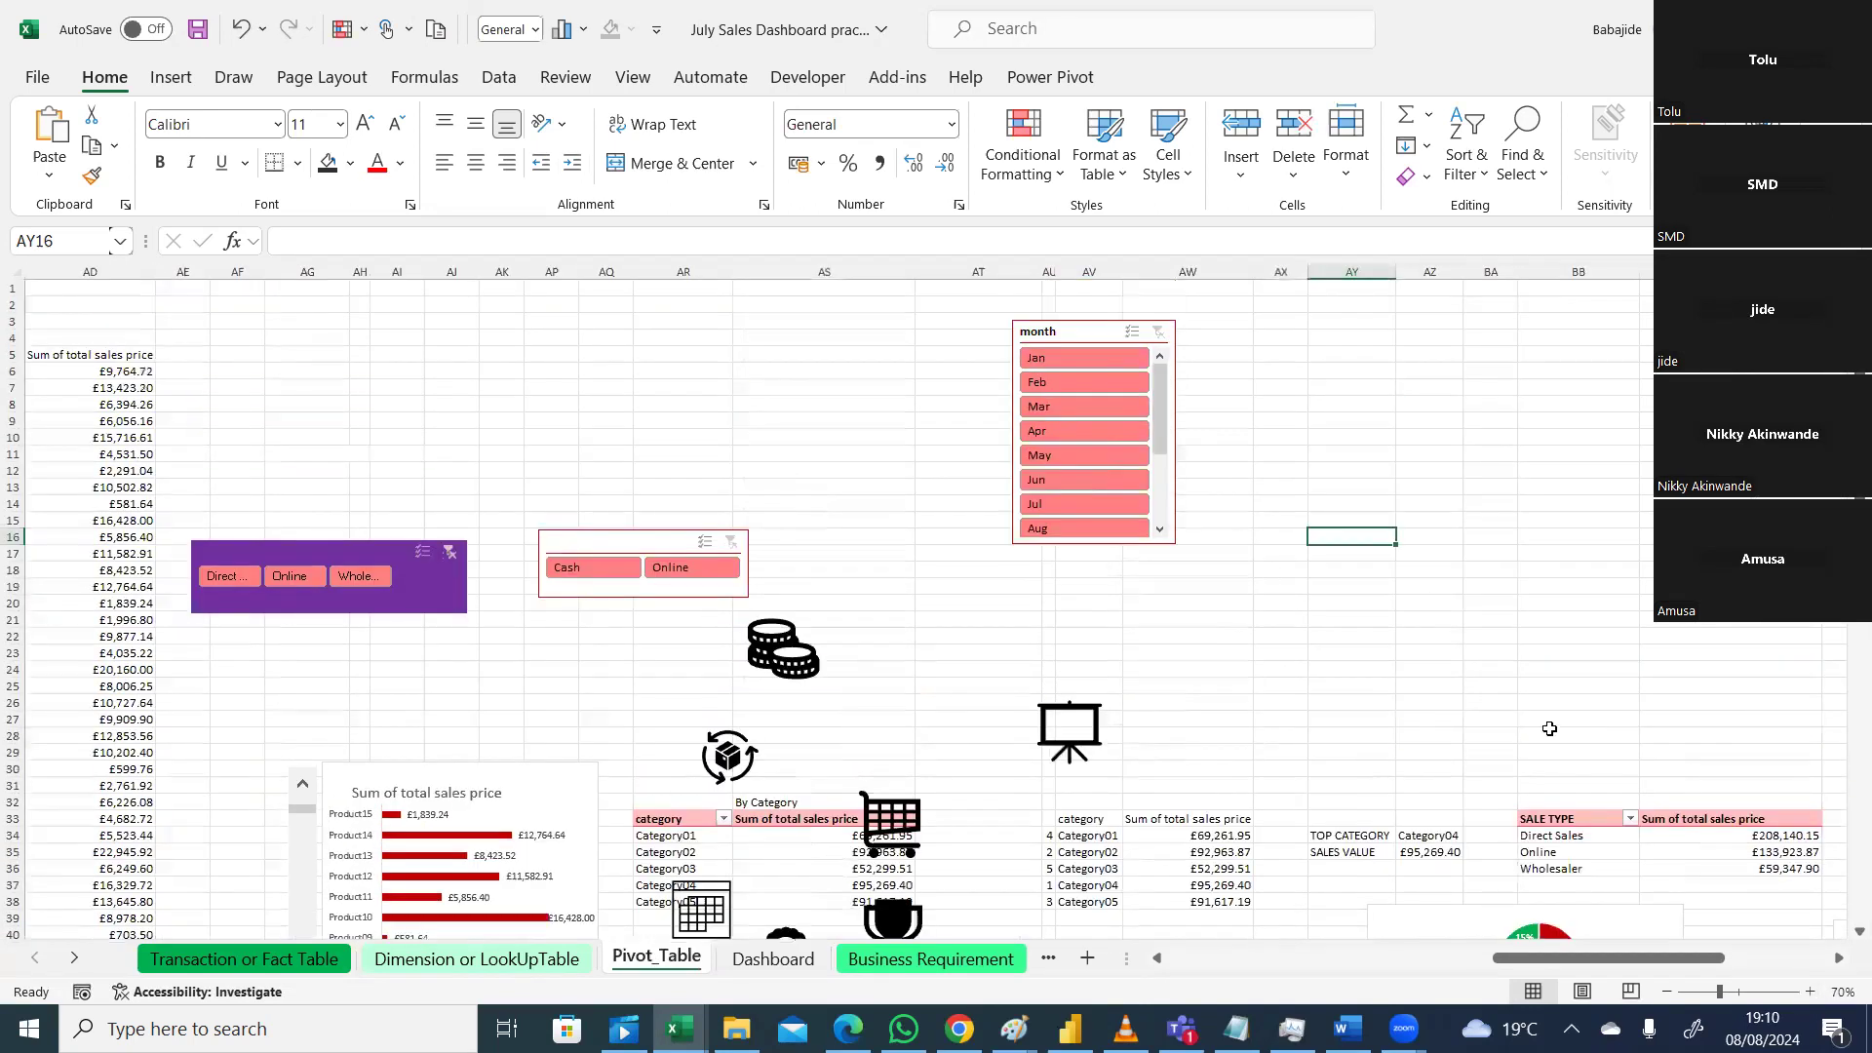
scroll(1539, 673, down, 4)
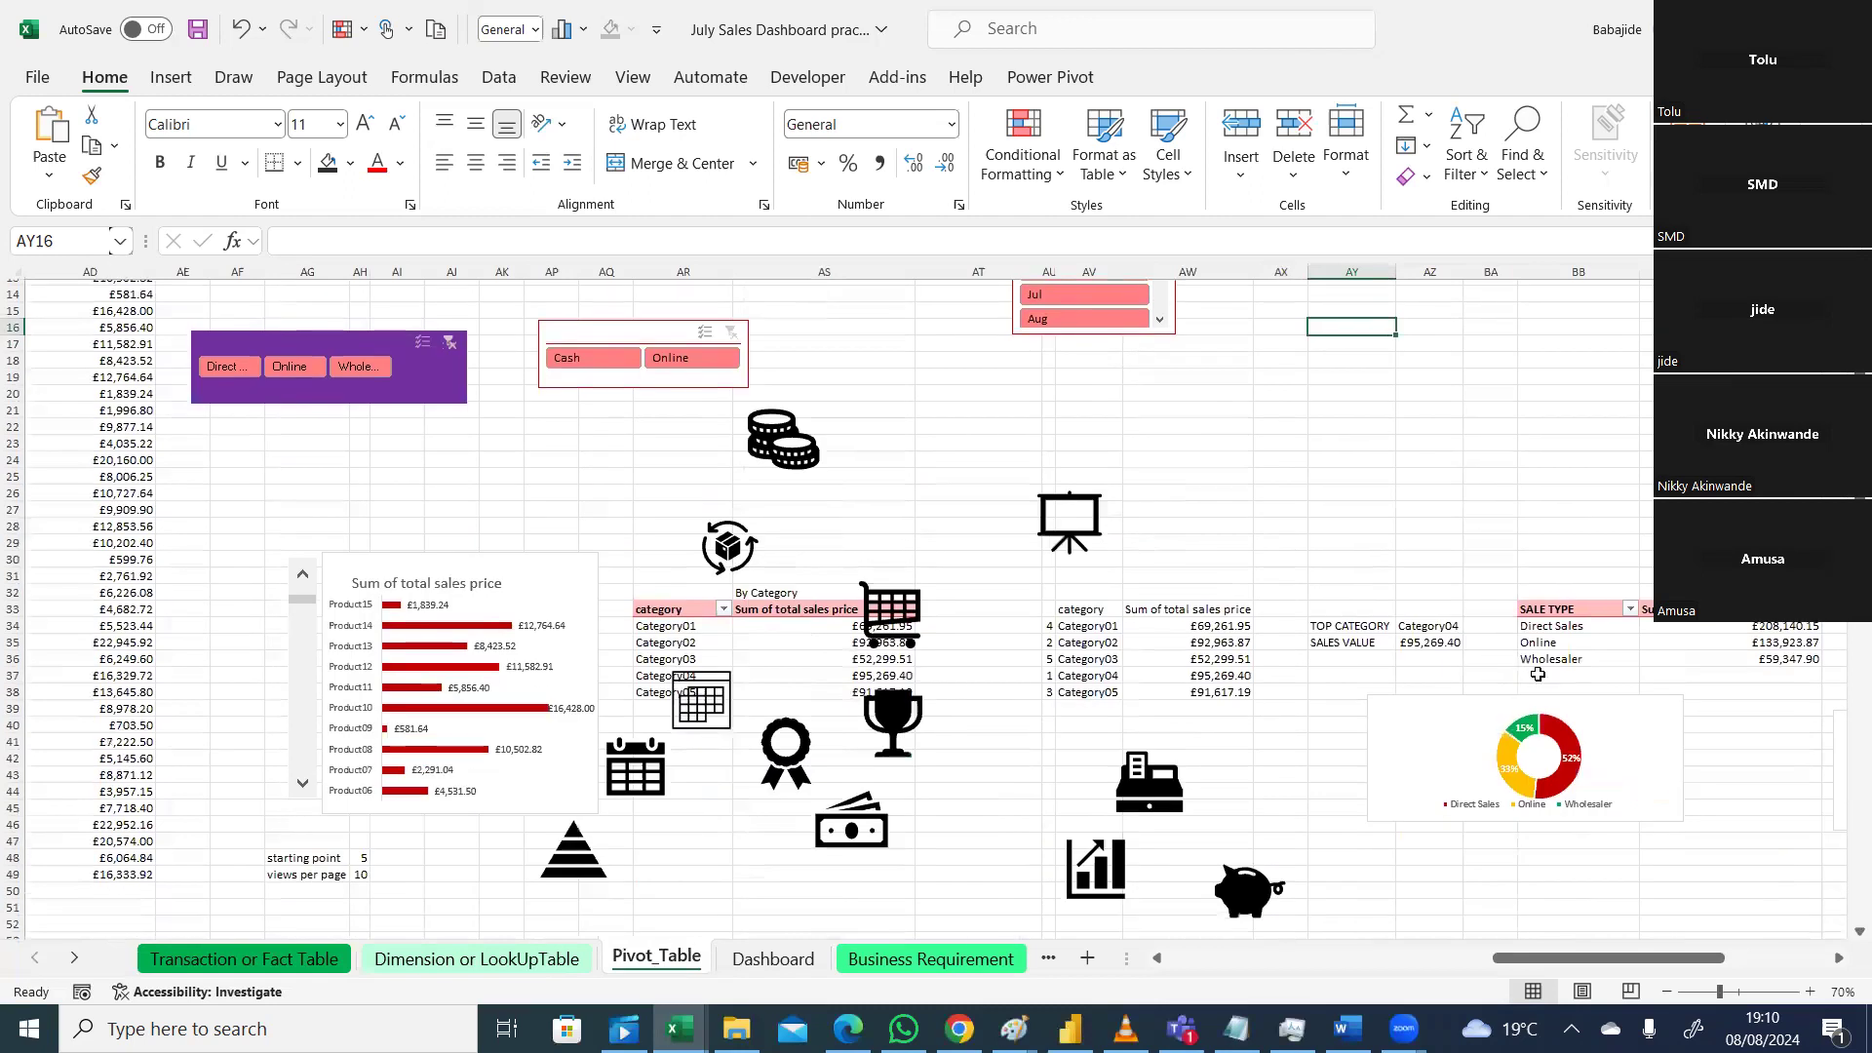
click(1626, 632)
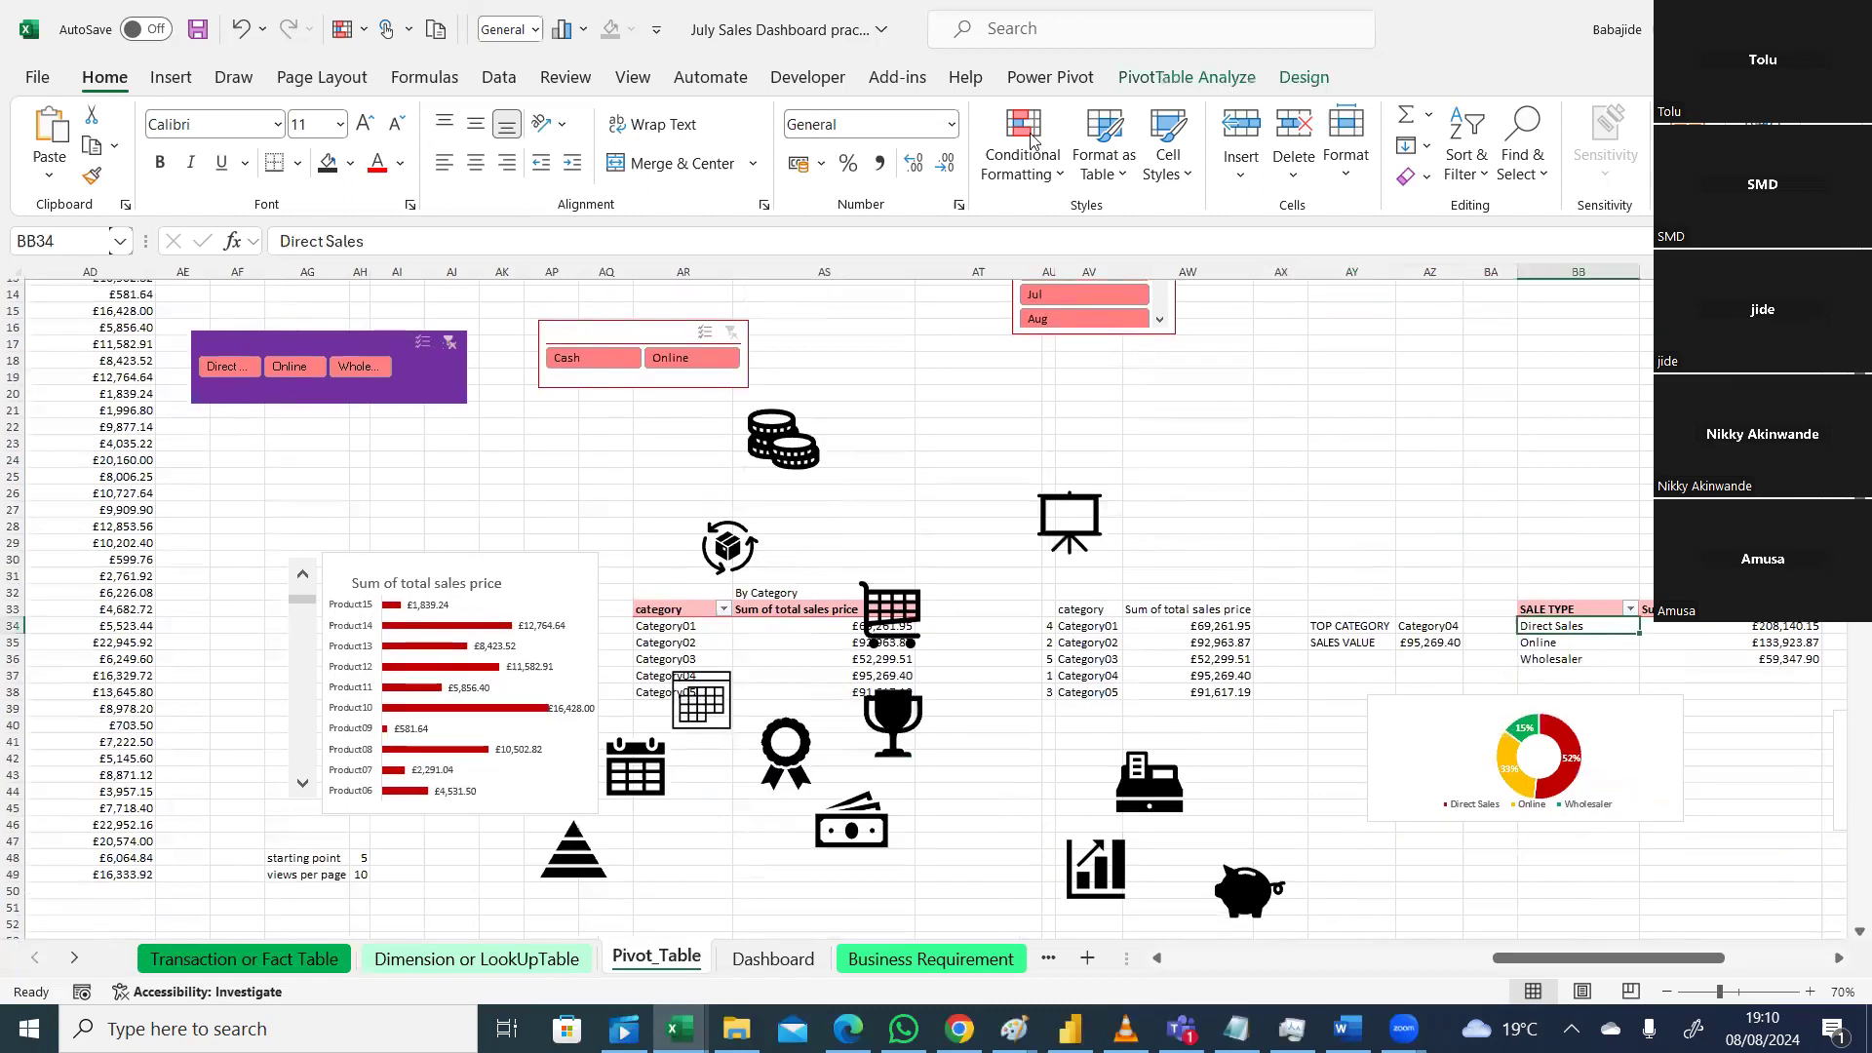
Step: Insert a DATE timeline for the SALE TYPE pivot table
click(1180, 79)
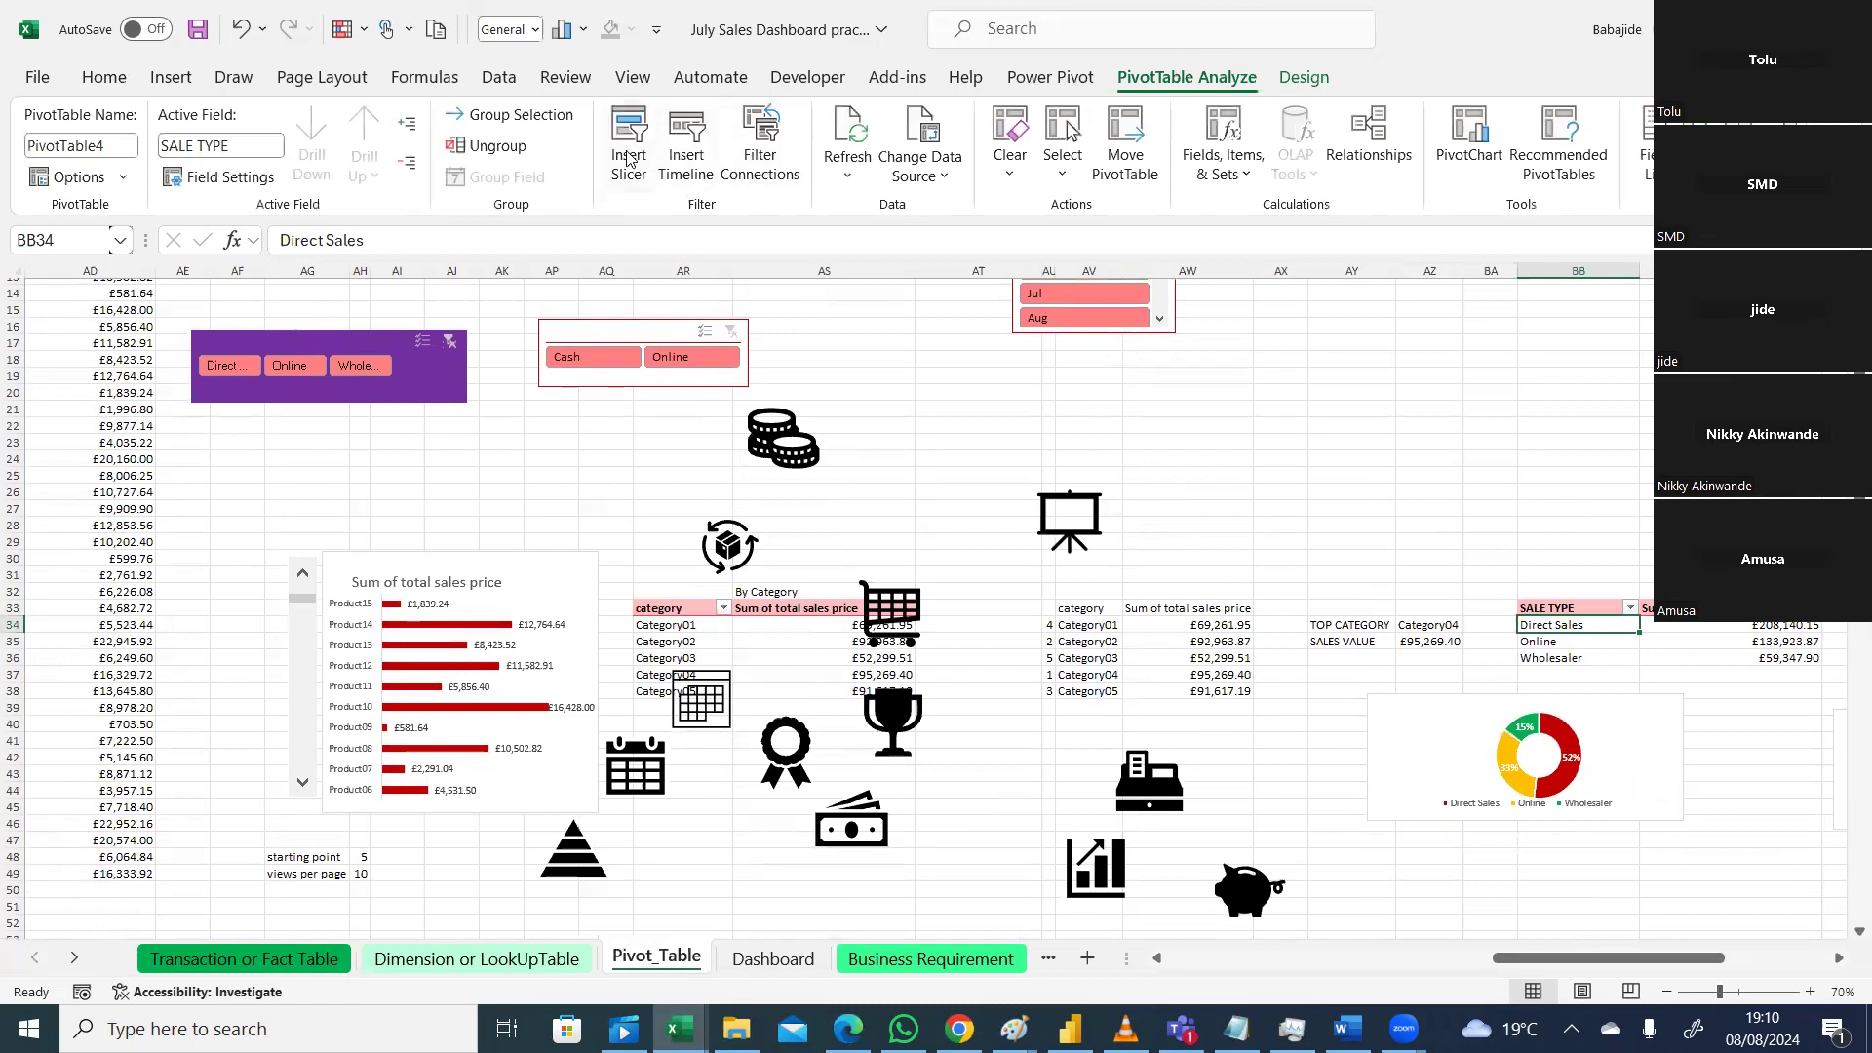
click(692, 161)
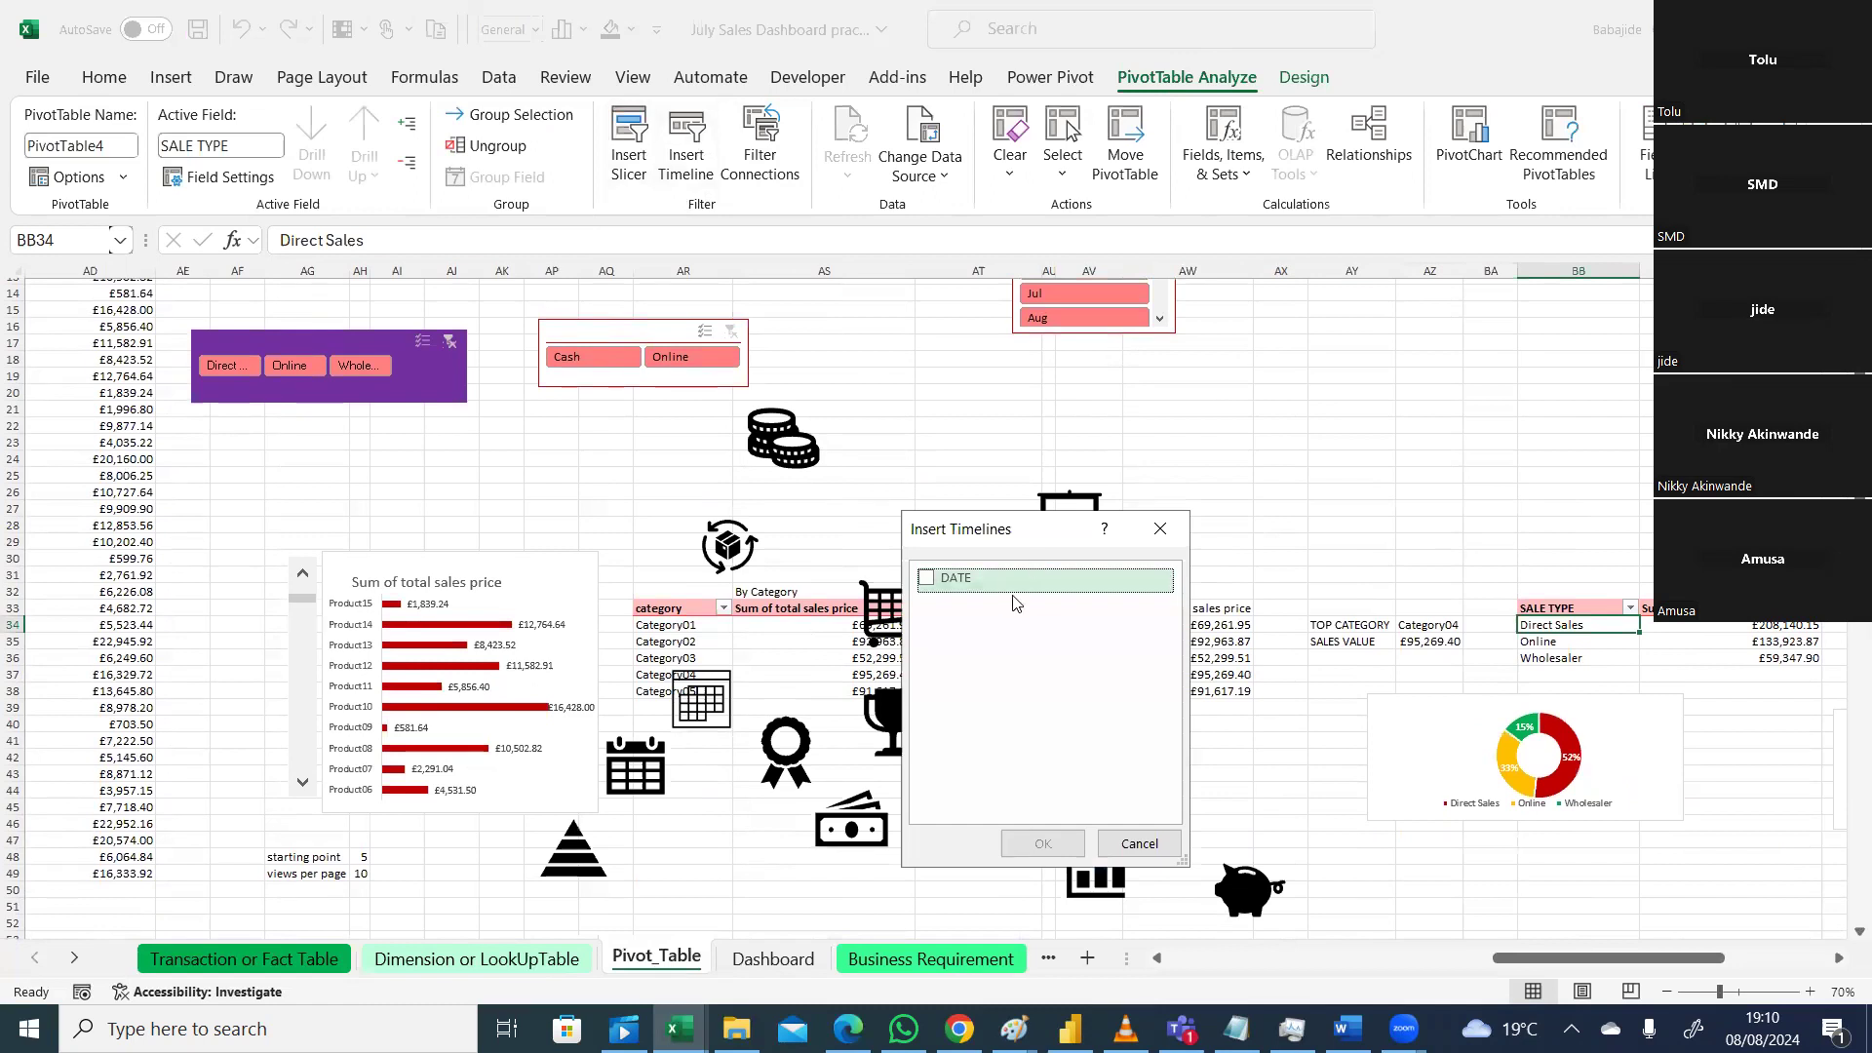
click(948, 579)
click(1040, 845)
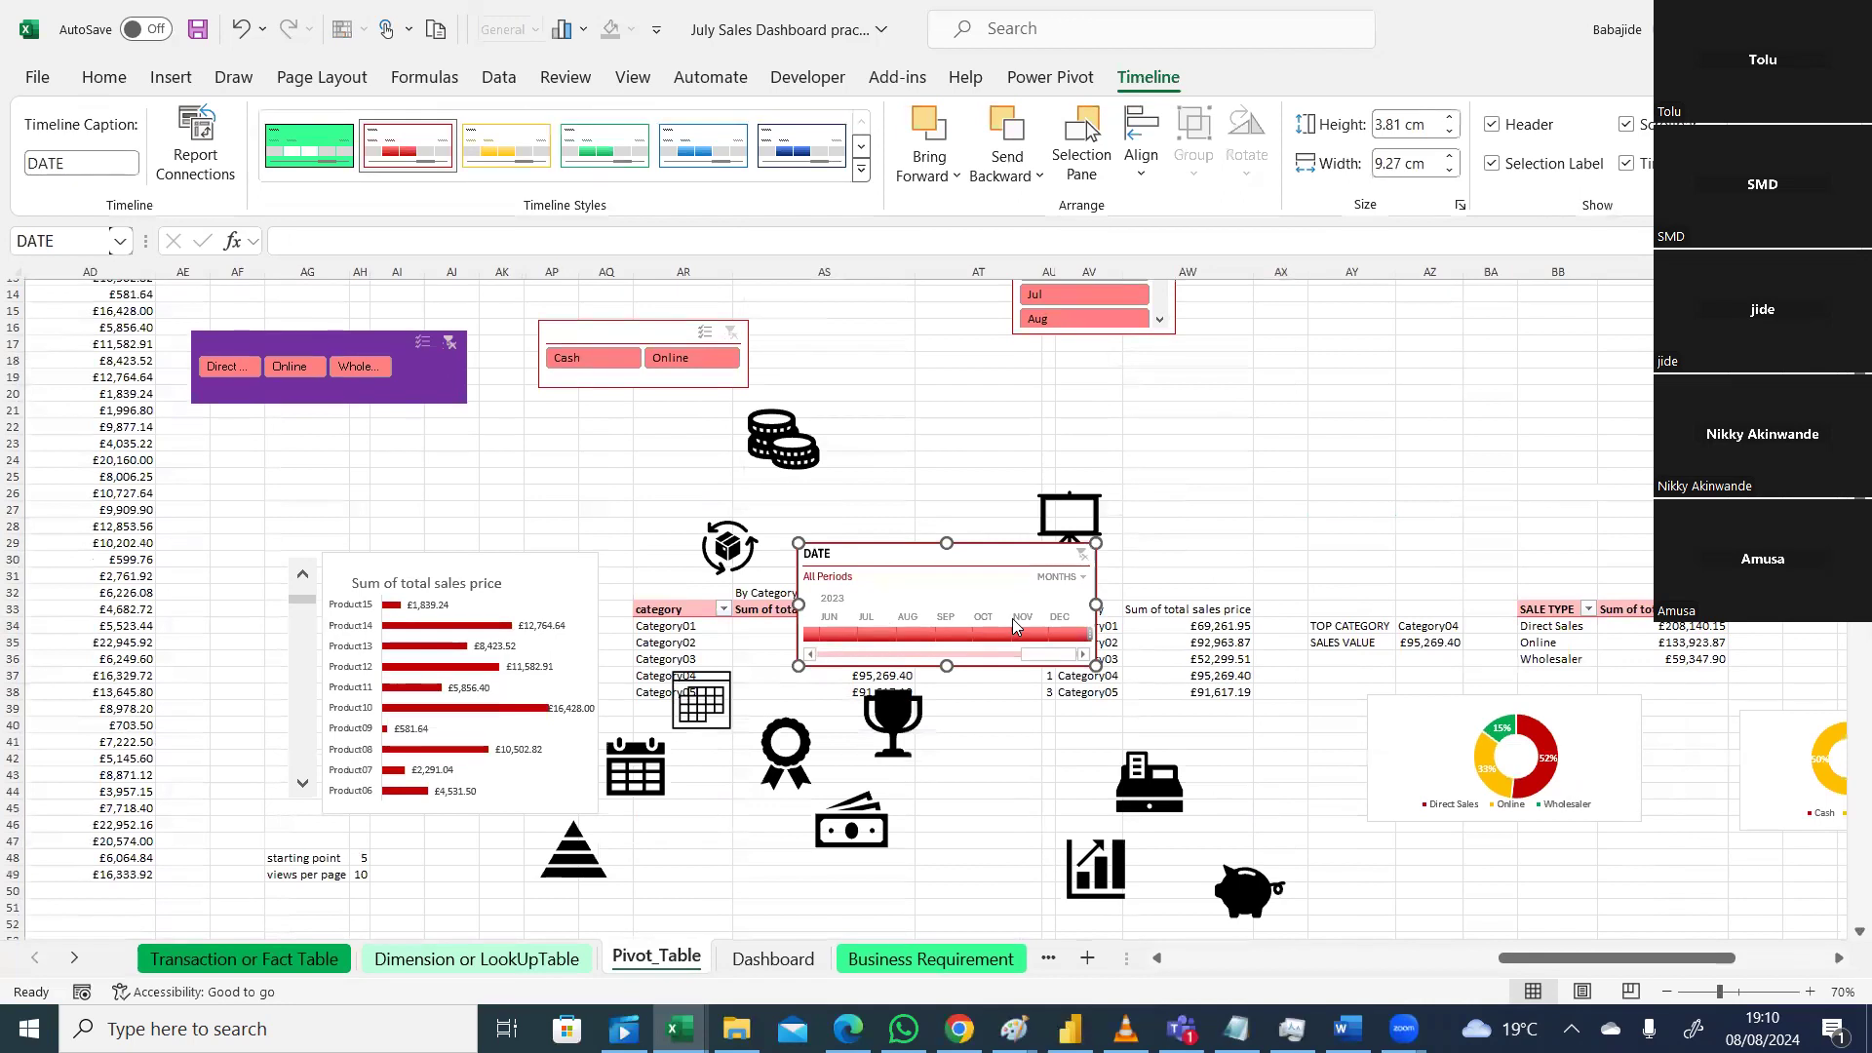
Step: Set the timeline to the YEARS level, then go to the Transaction or Fact Table sheet
click(1084, 583)
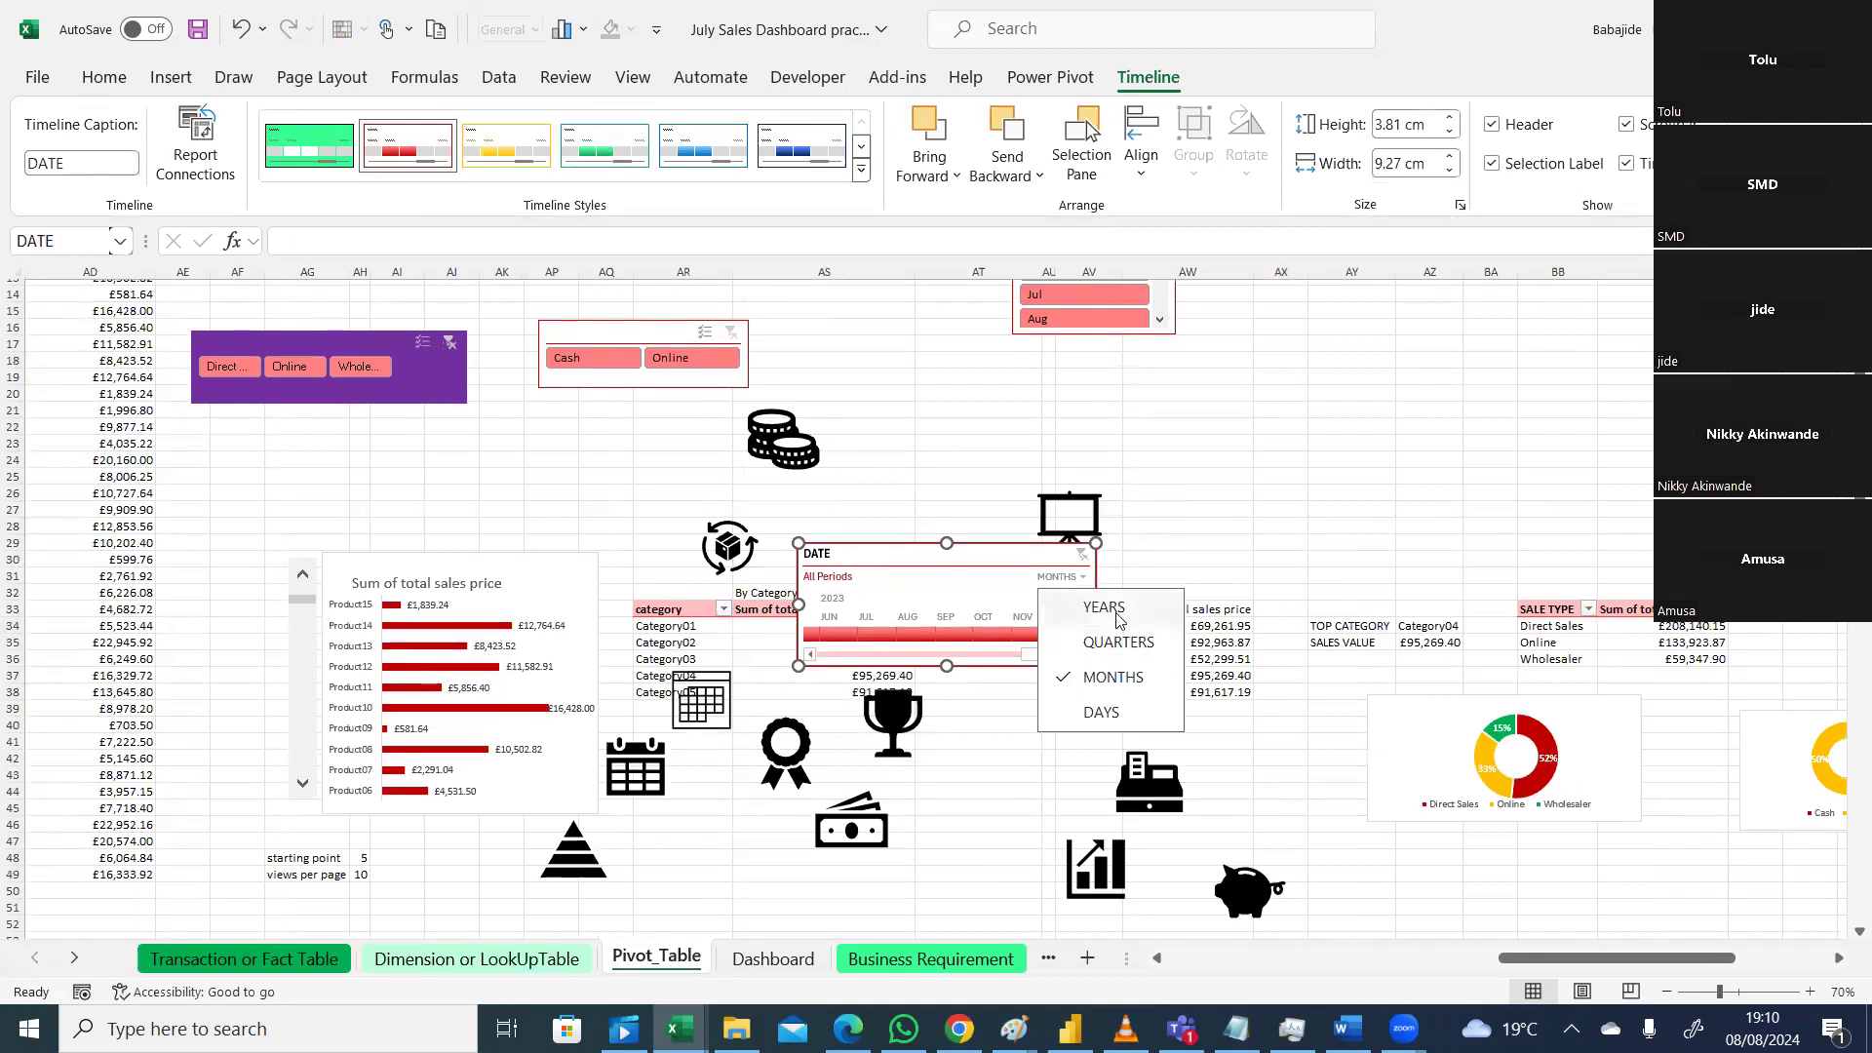
click(1114, 611)
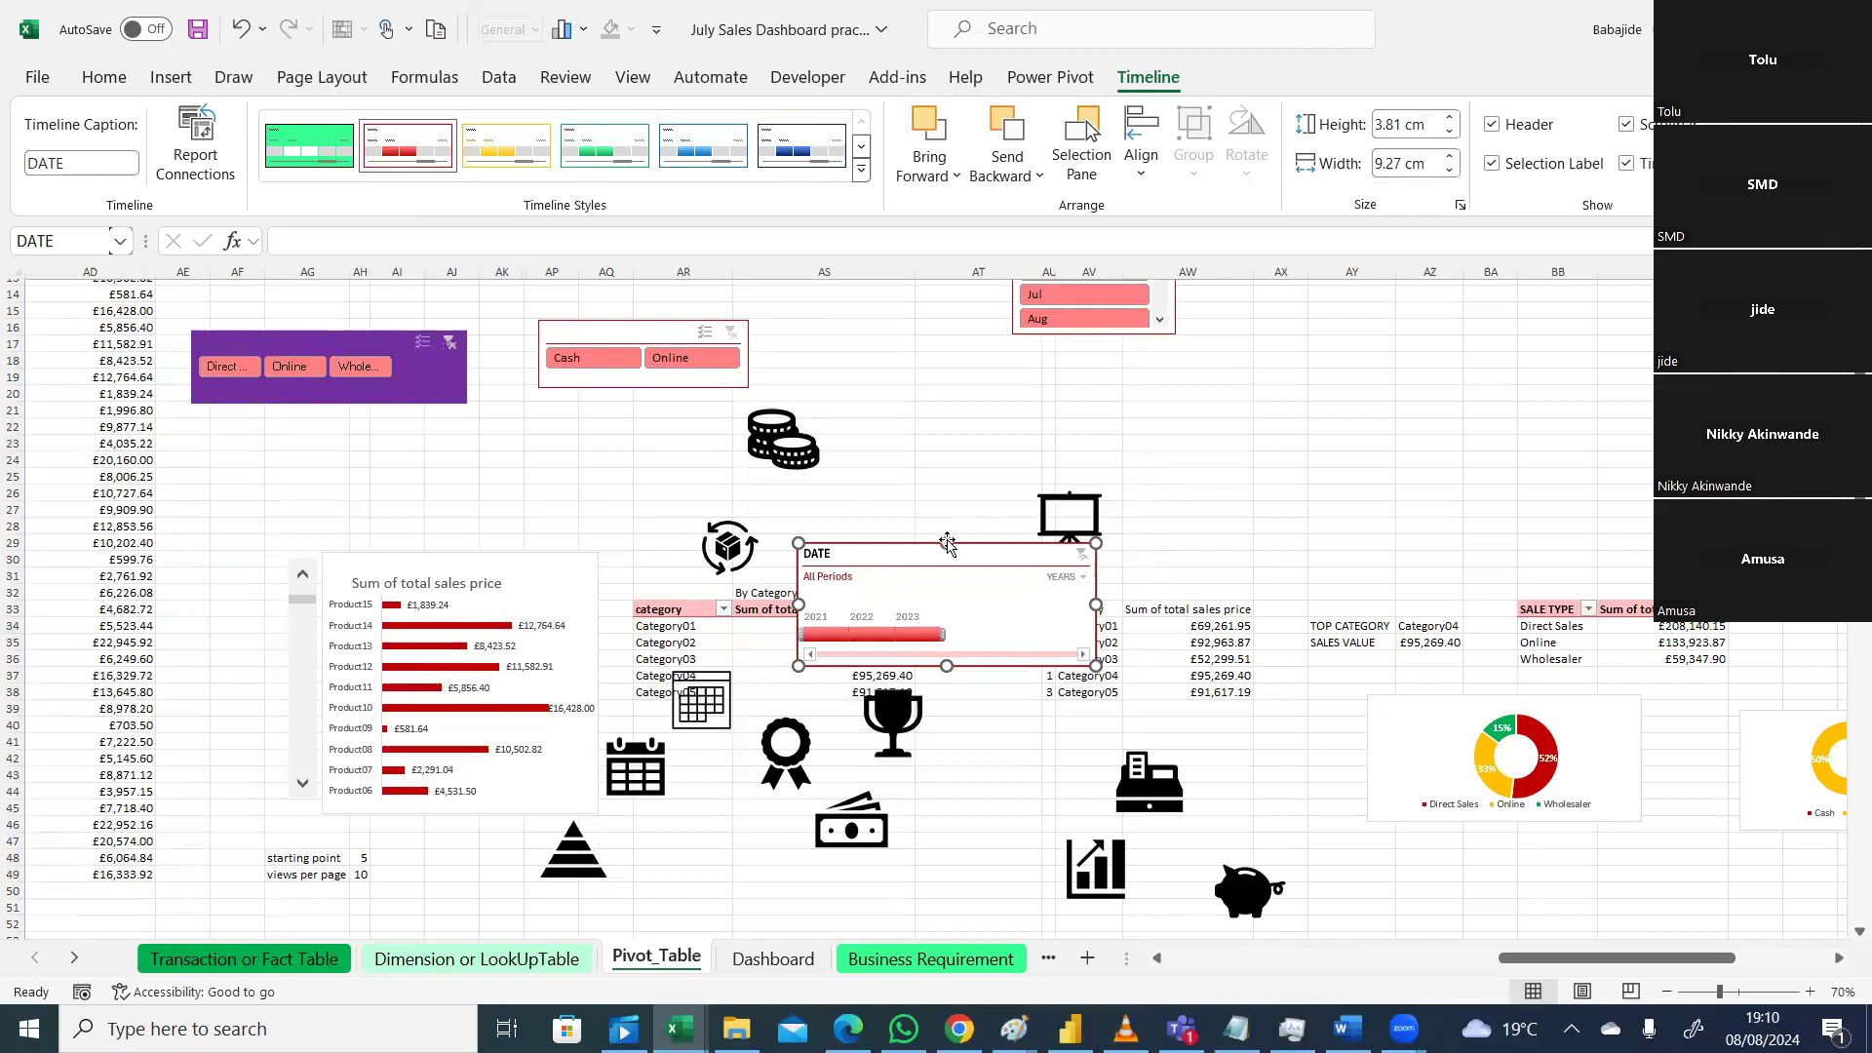
click(1321, 541)
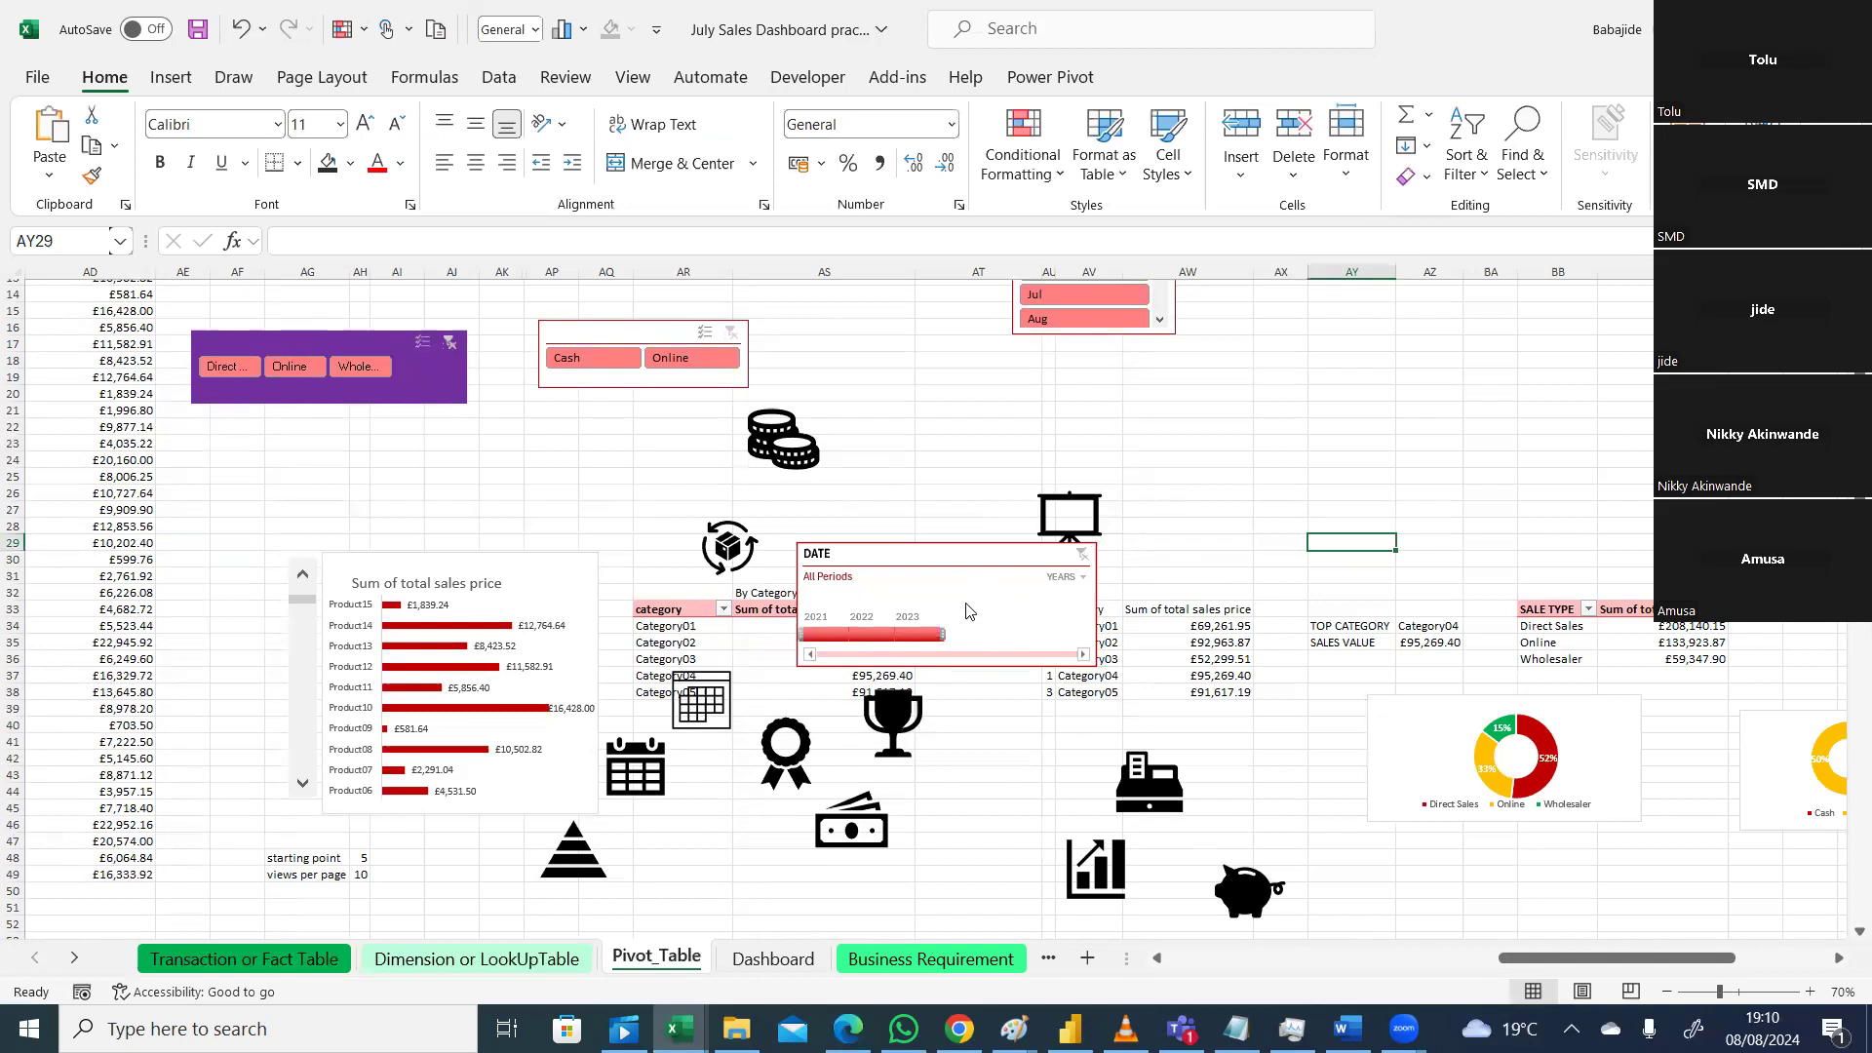
click(301, 961)
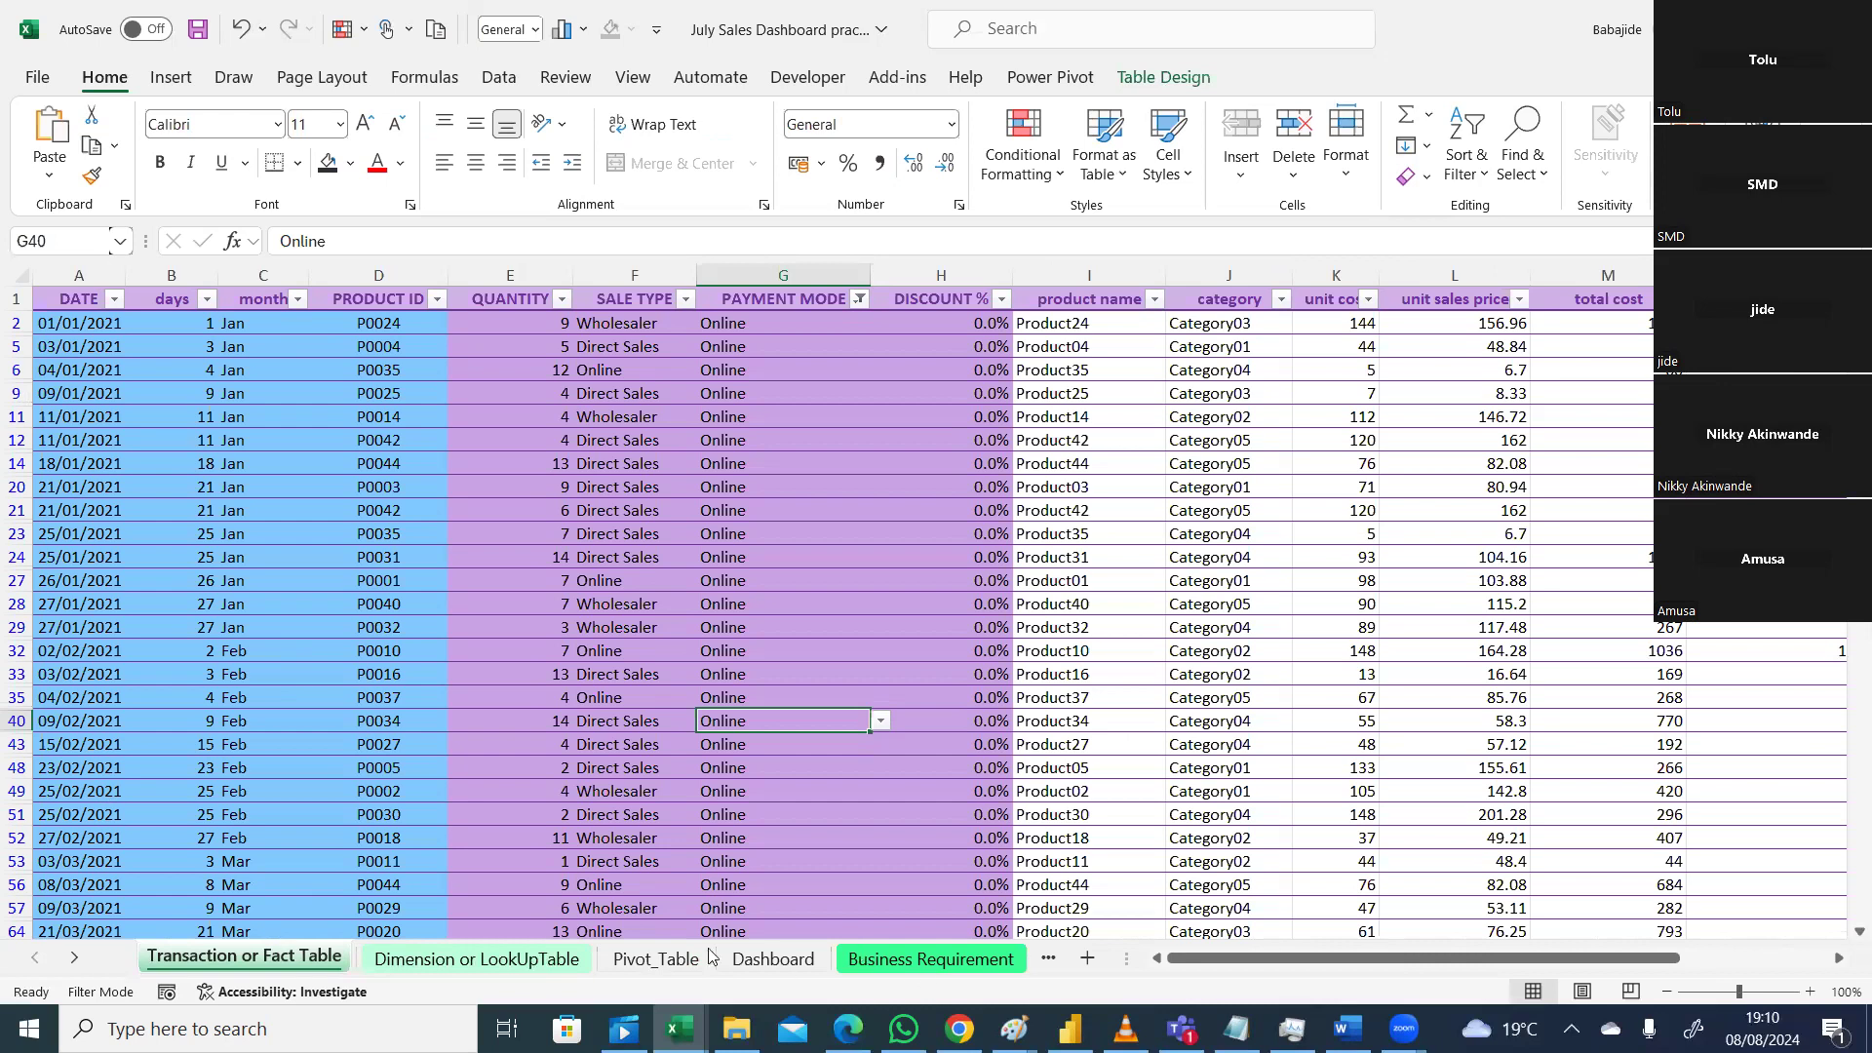
Step: Return to Pivot_Table and confirm the DATE timeline remains at the YEARS level
click(677, 966)
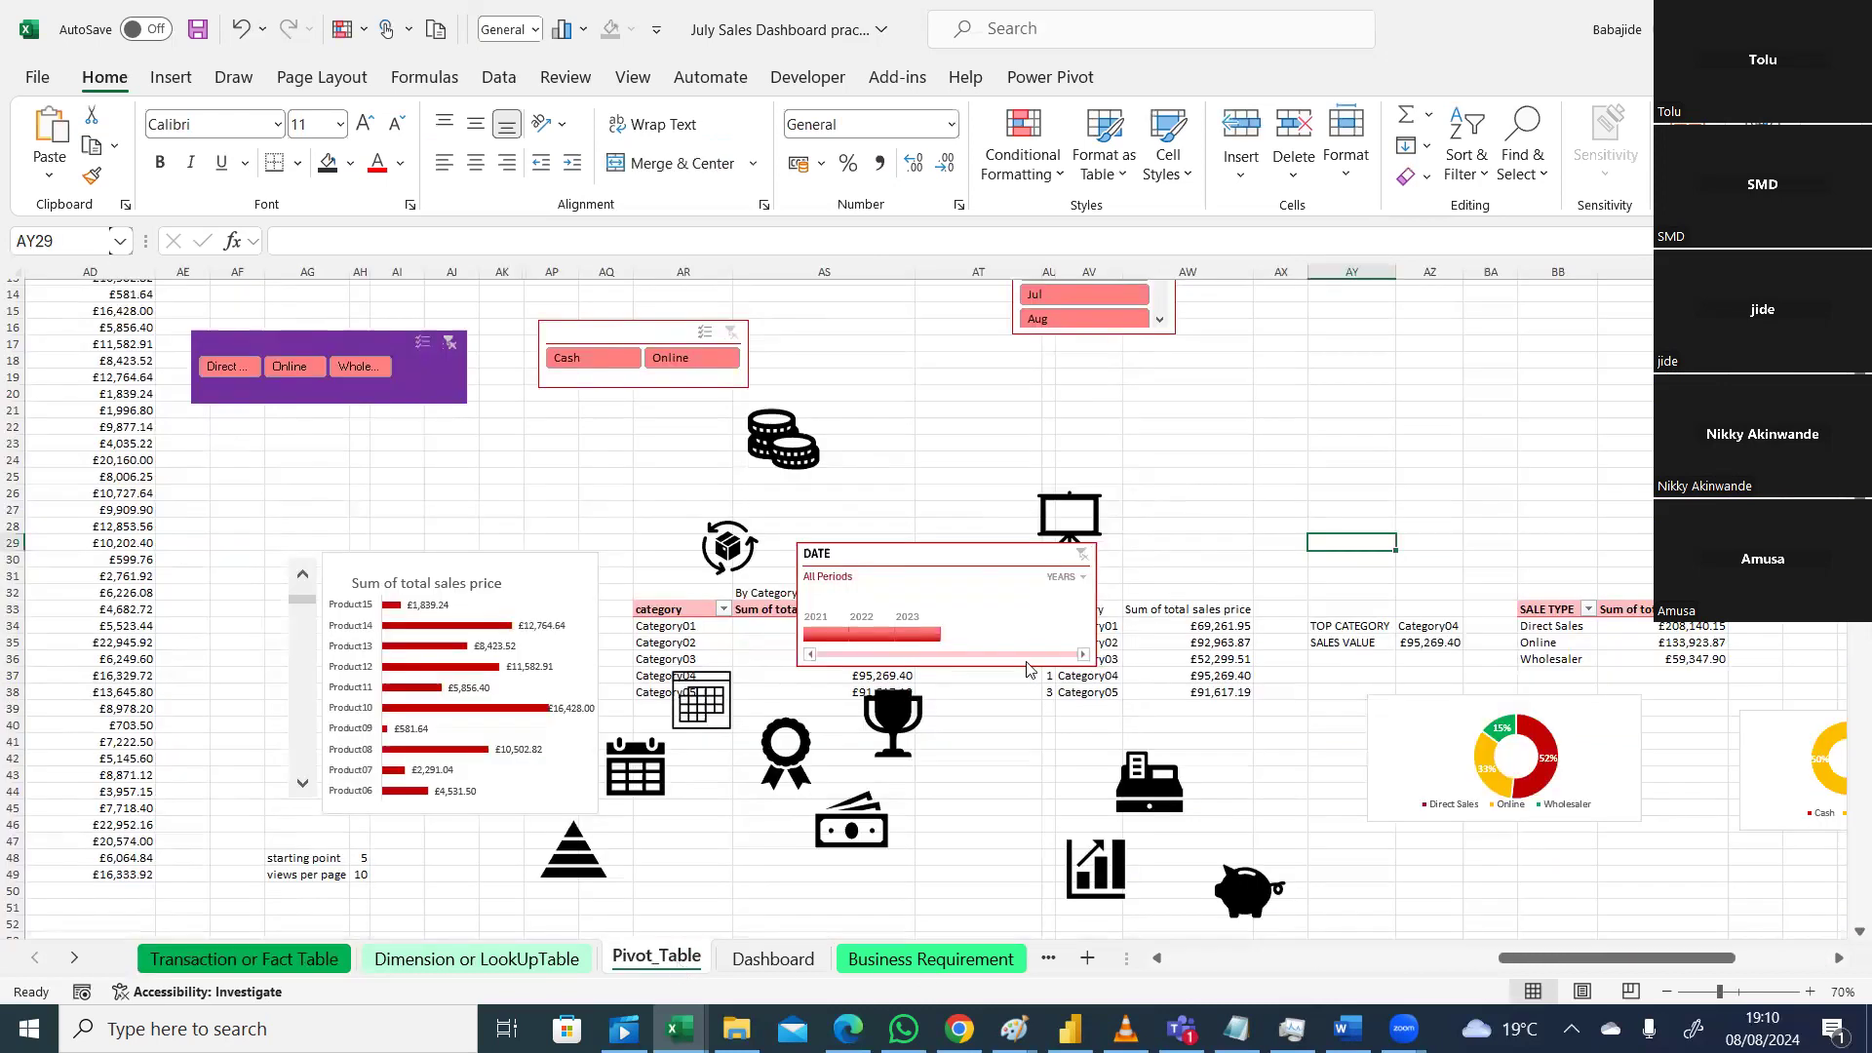
click(1082, 579)
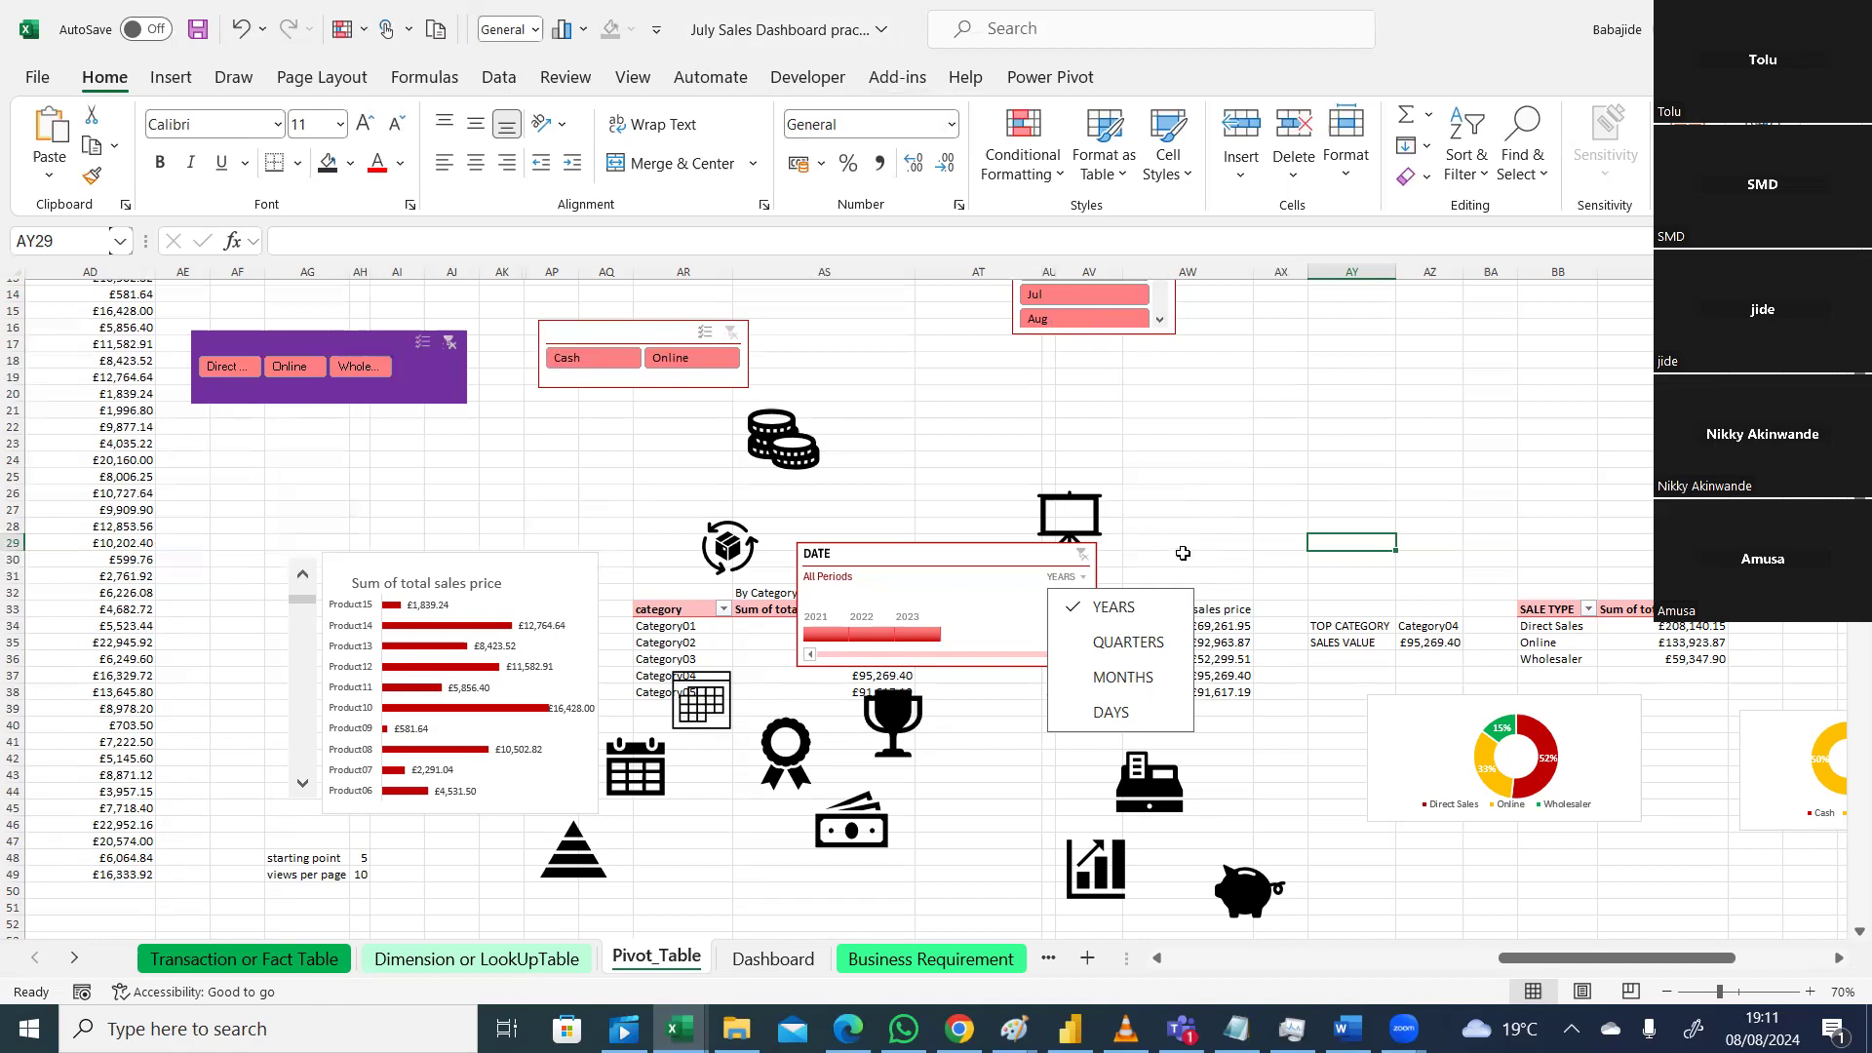
click(1184, 555)
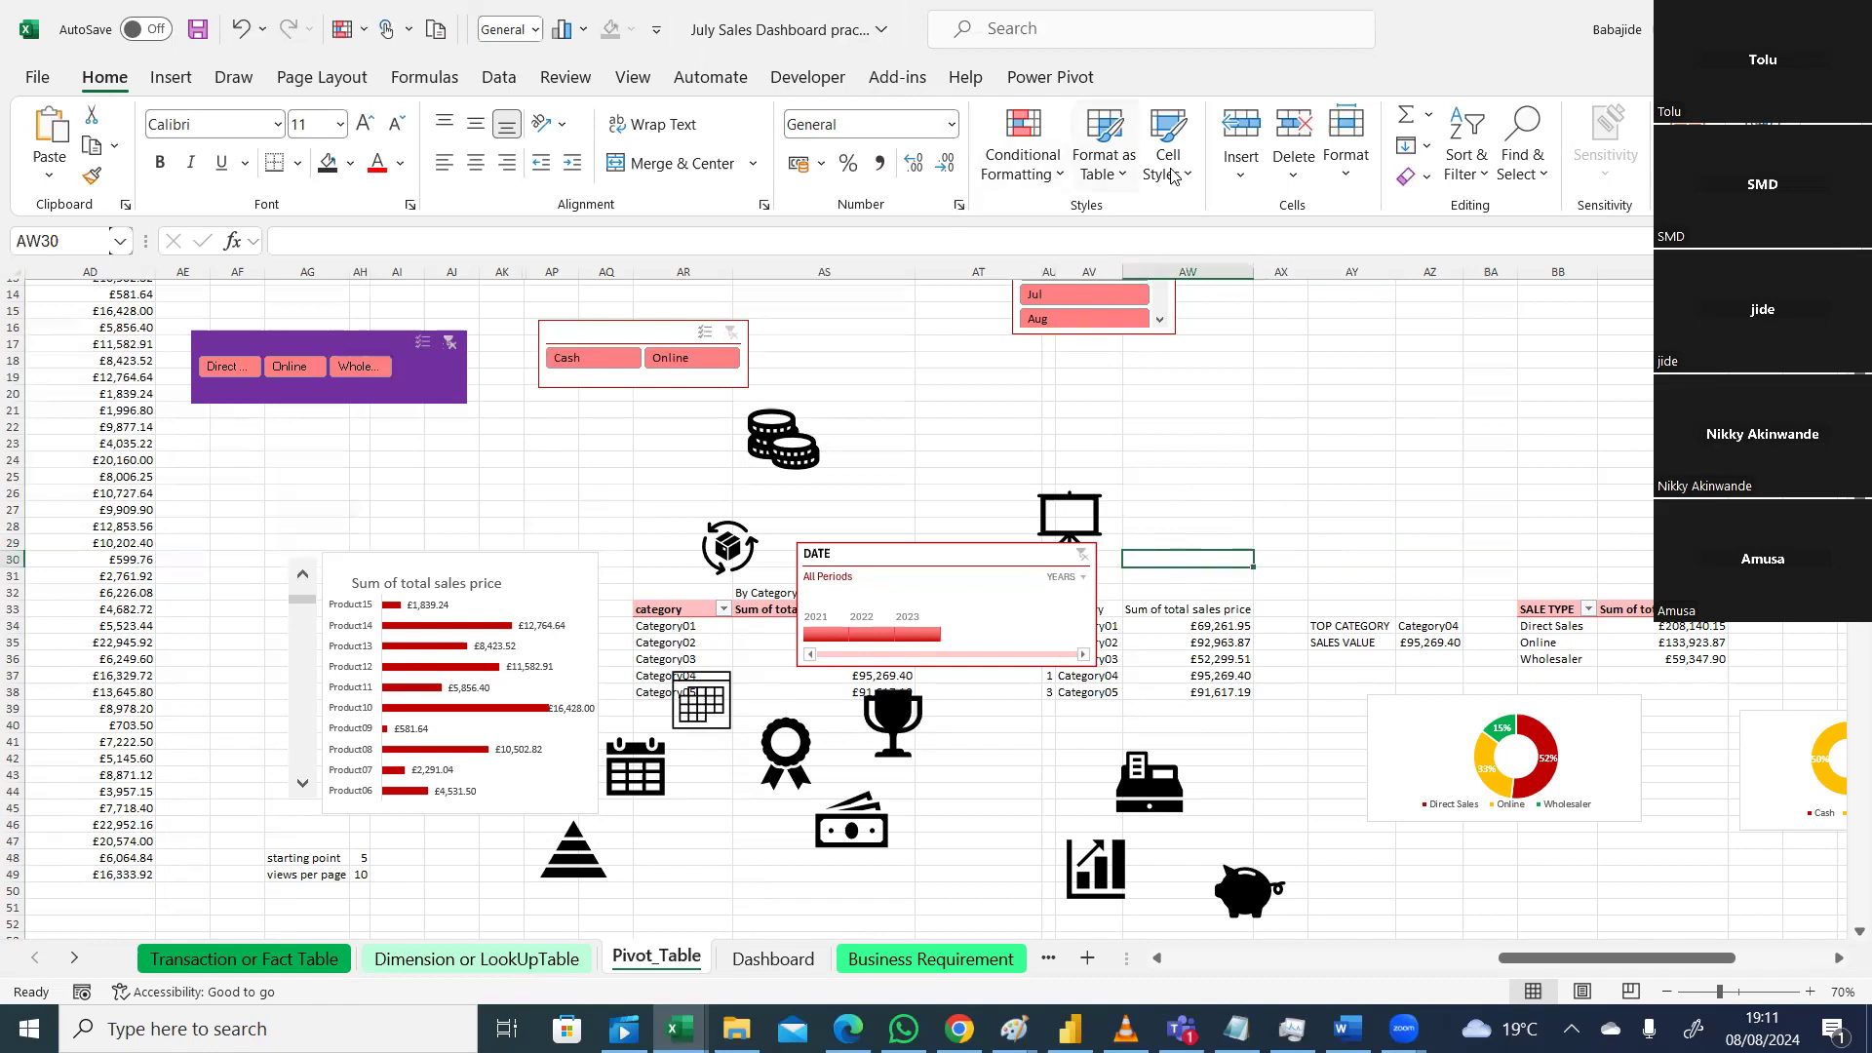
Step: Insert a DATE slicer for the SALE TYPE pivot and place it at the right, above the table
click(1584, 632)
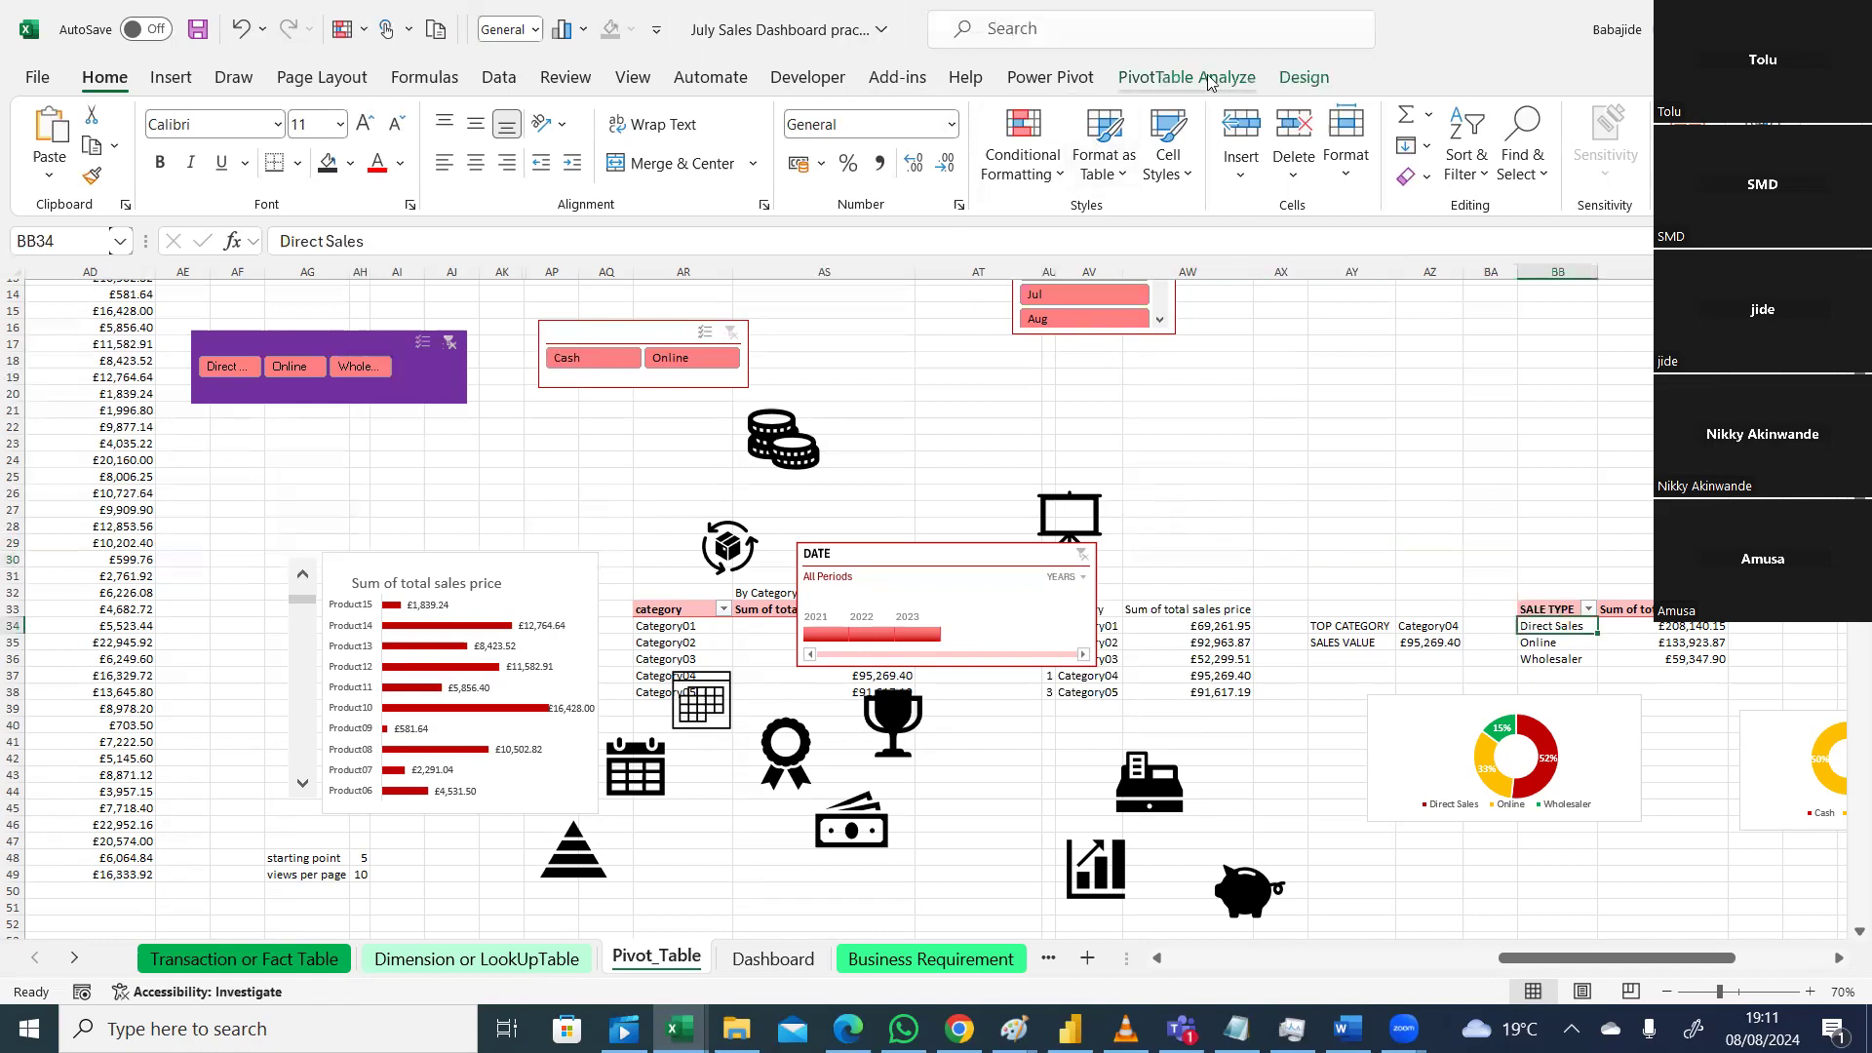
click(1209, 82)
click(627, 148)
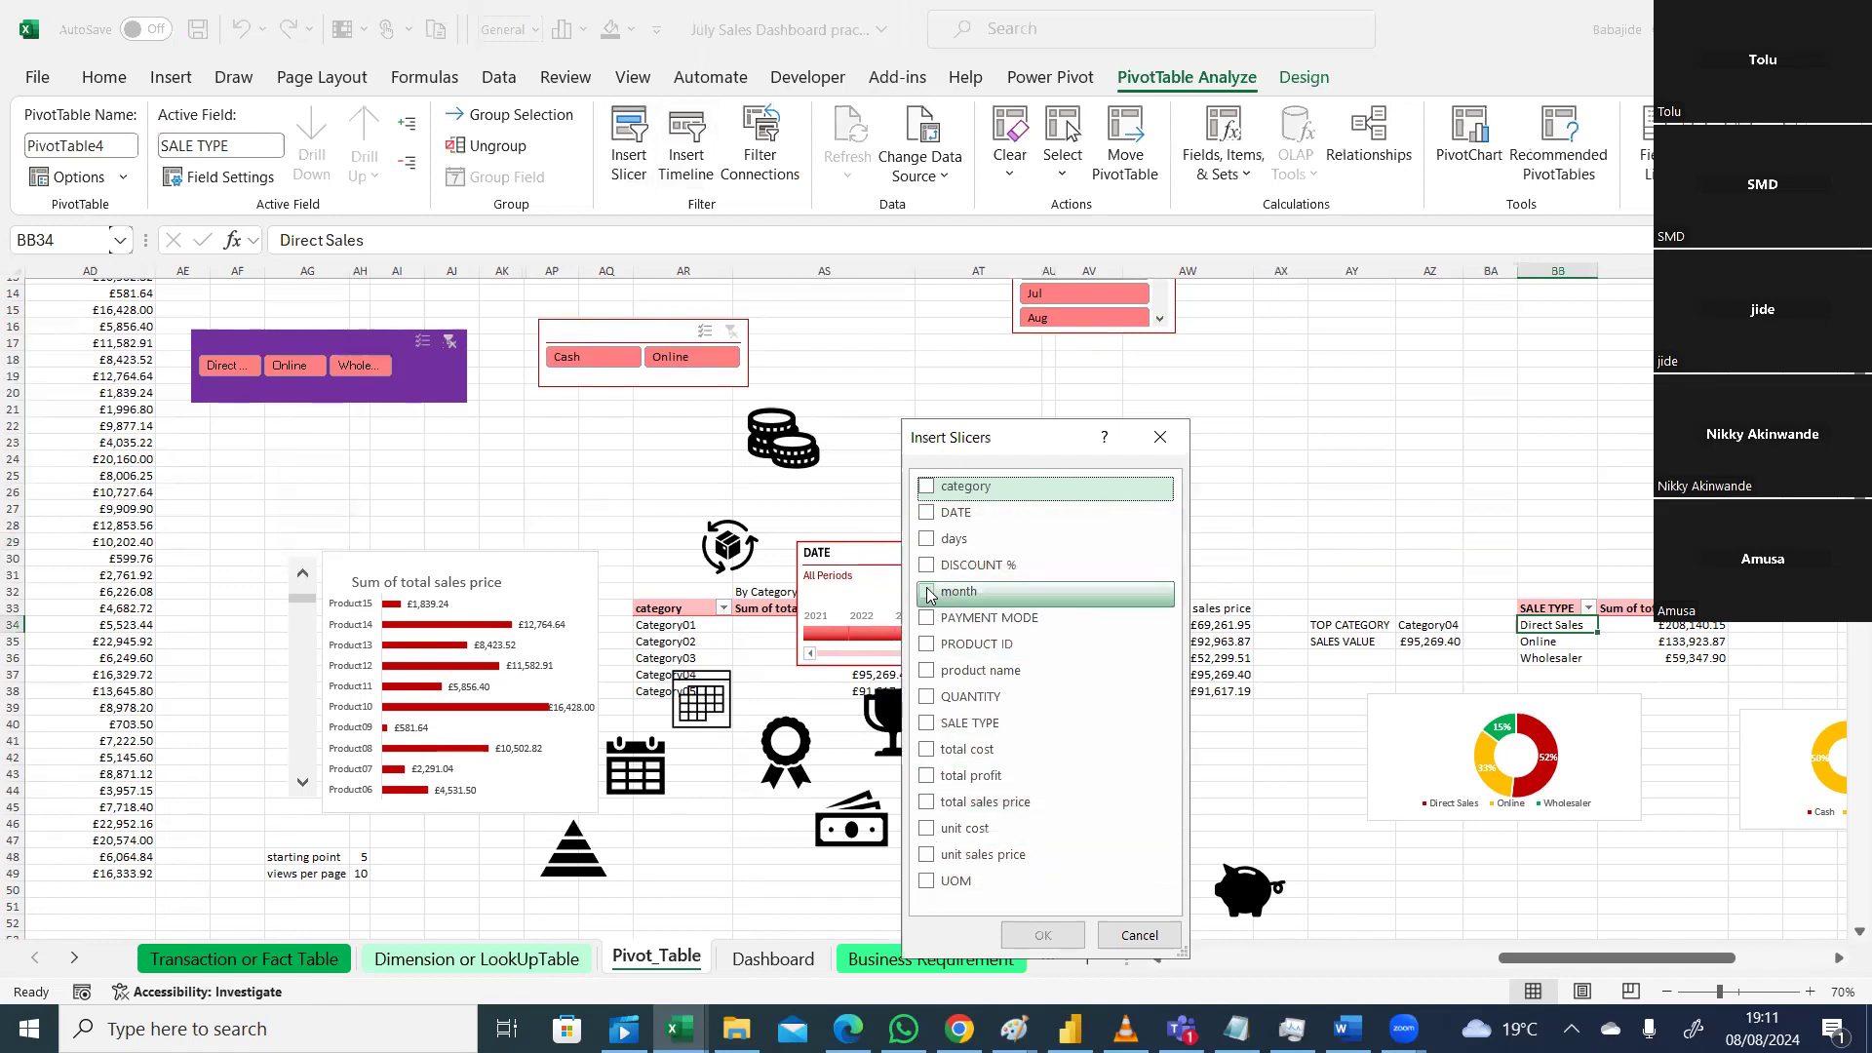
click(928, 513)
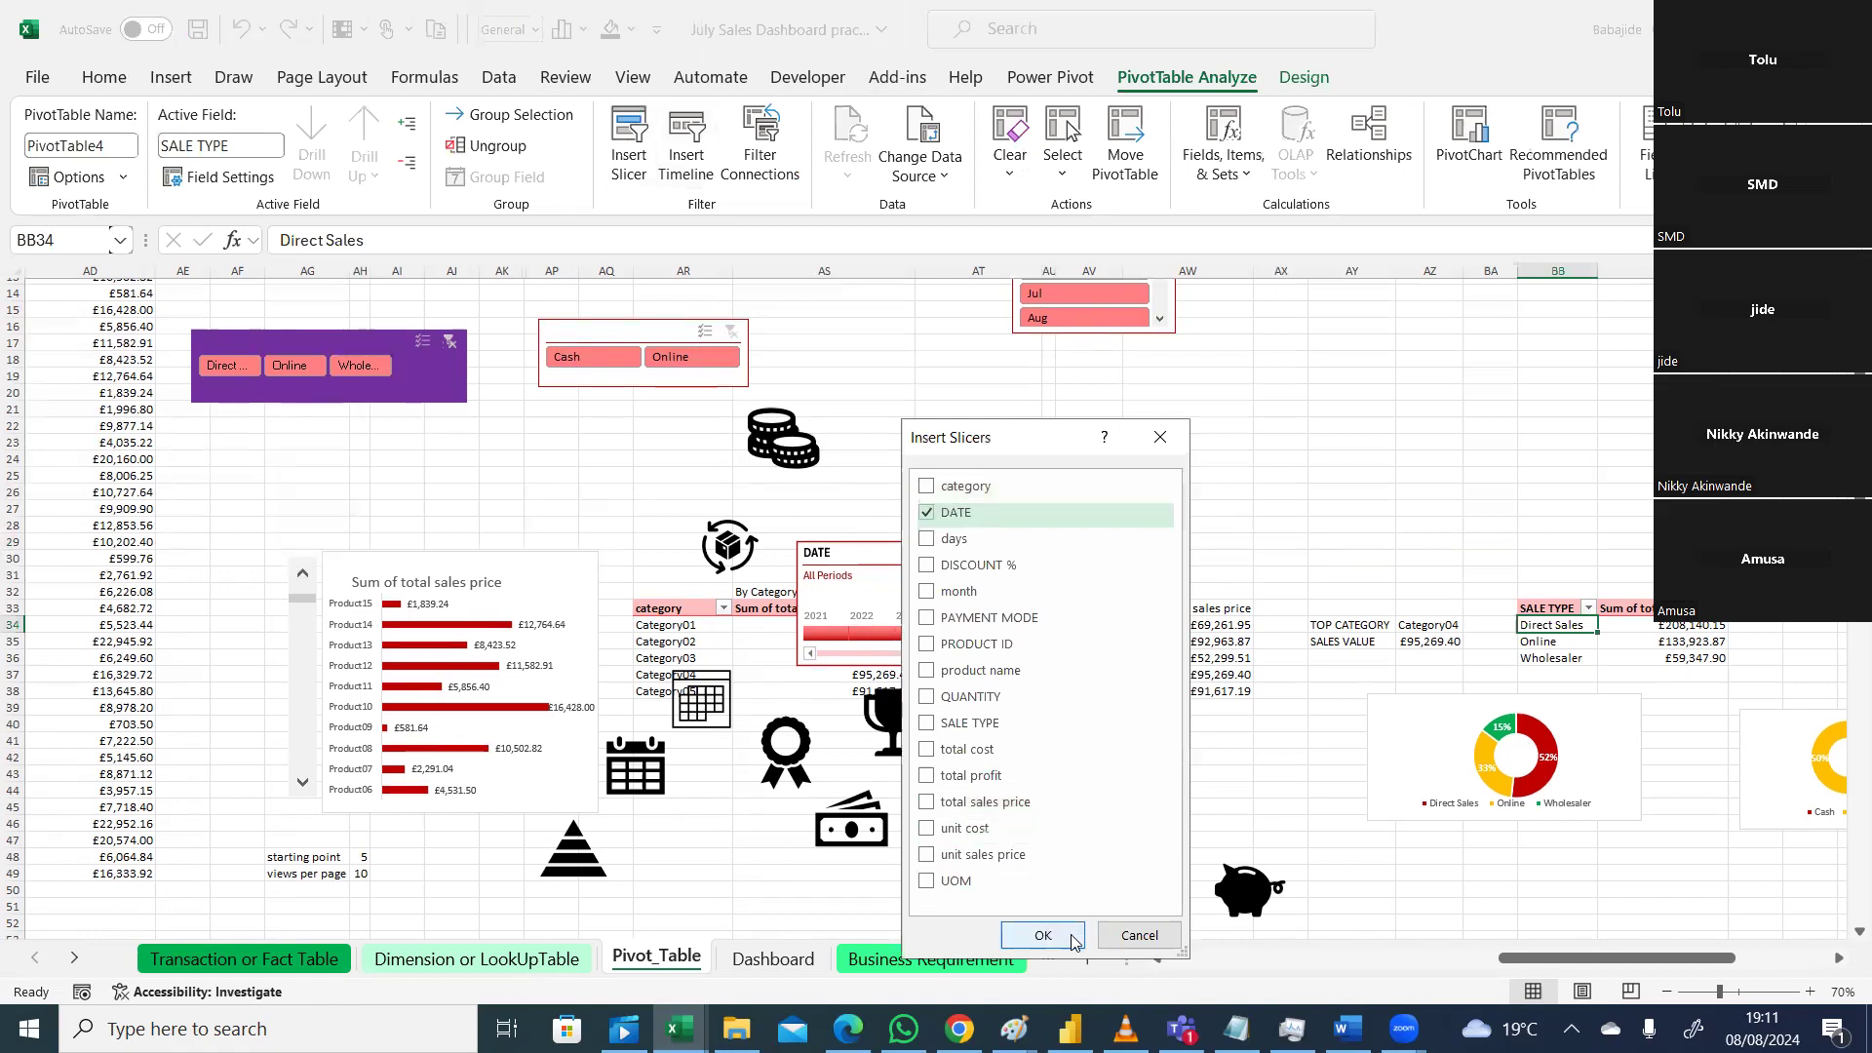
click(1042, 933)
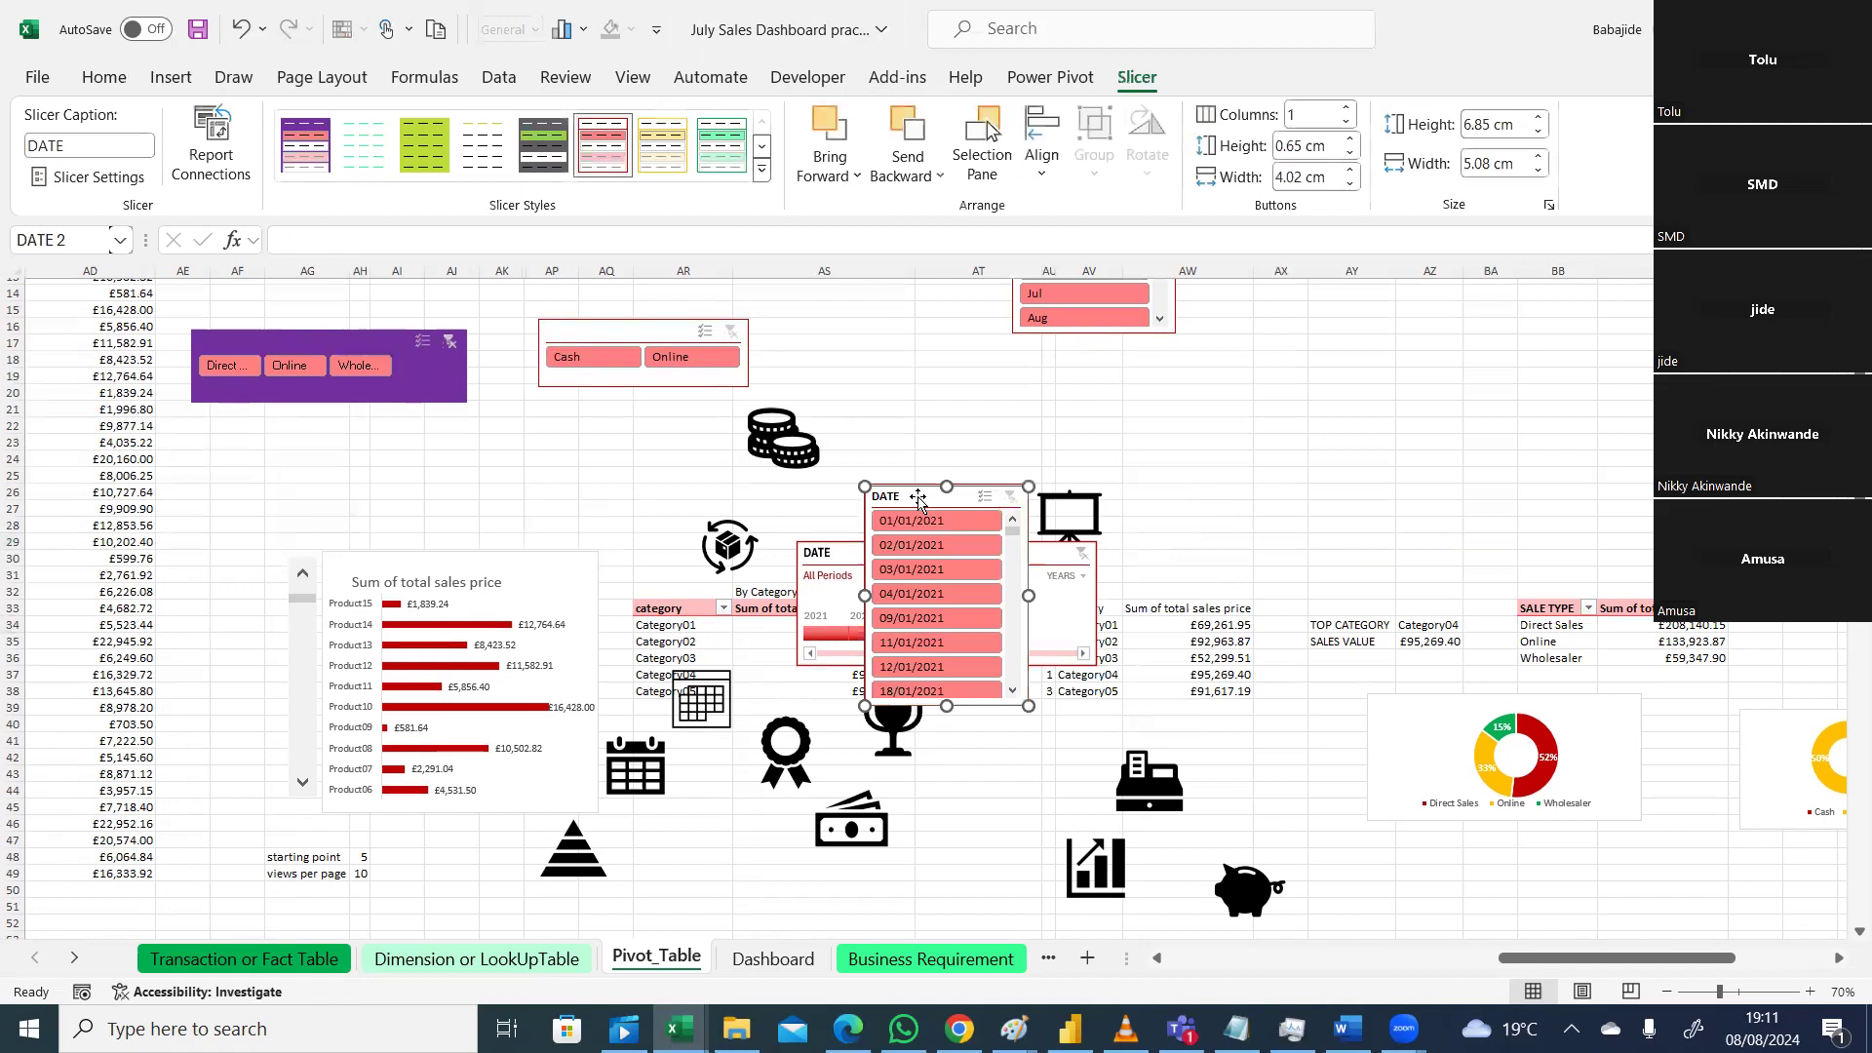
drag(919, 501, 1551, 385)
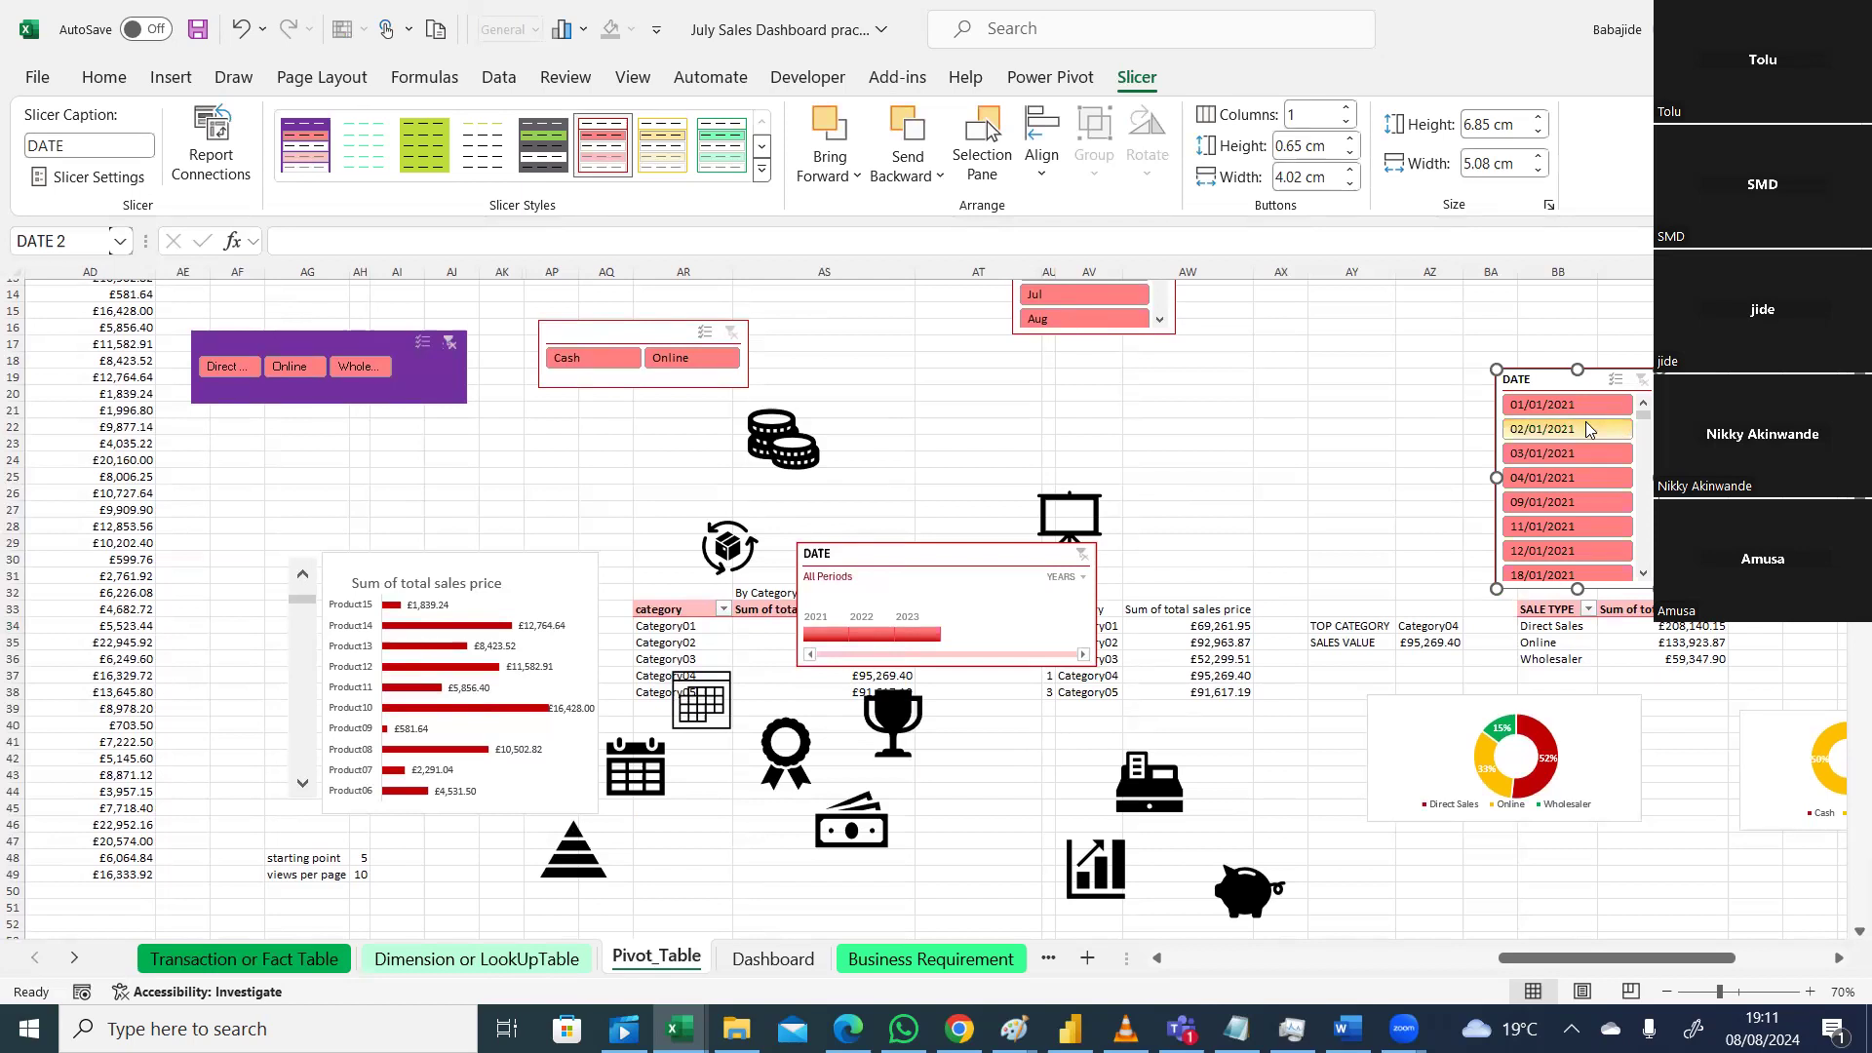
Step: Inspect the TEXT formula behind month cells C2:C11, then return to Pivot_Table
click(315, 966)
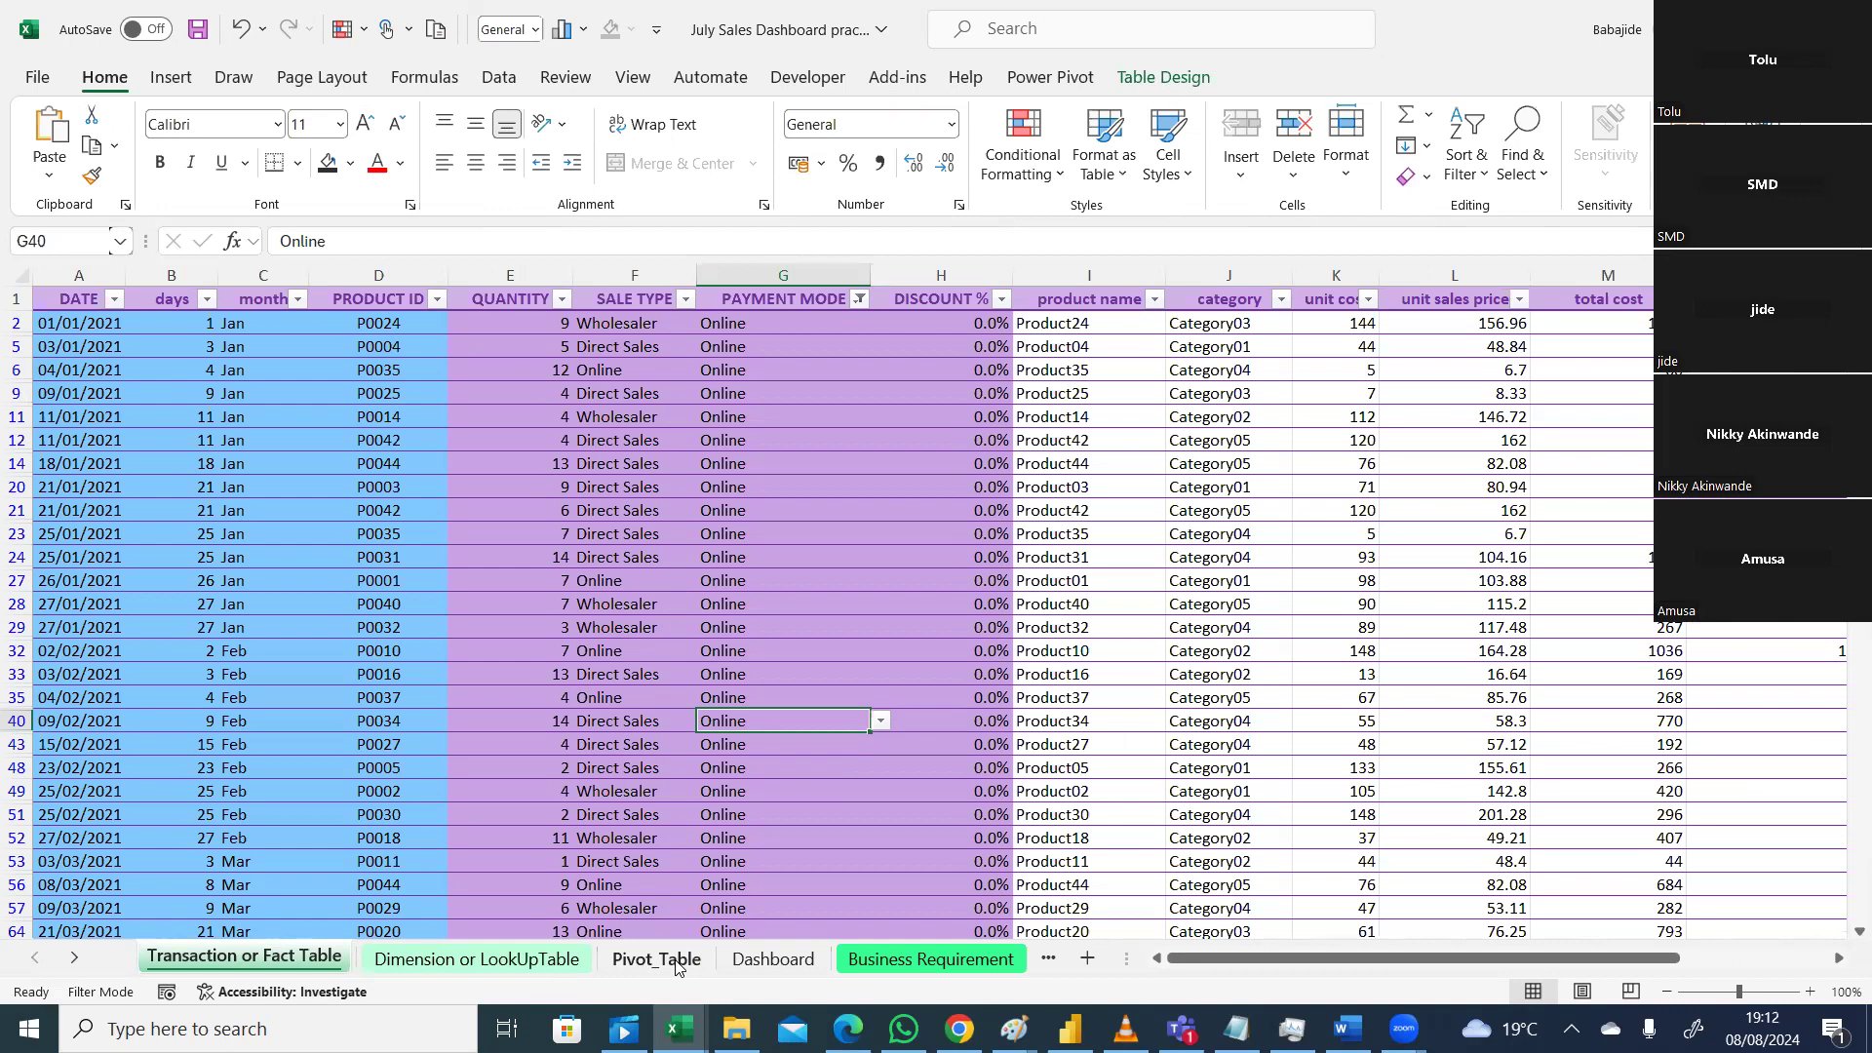
drag(291, 324, 293, 492)
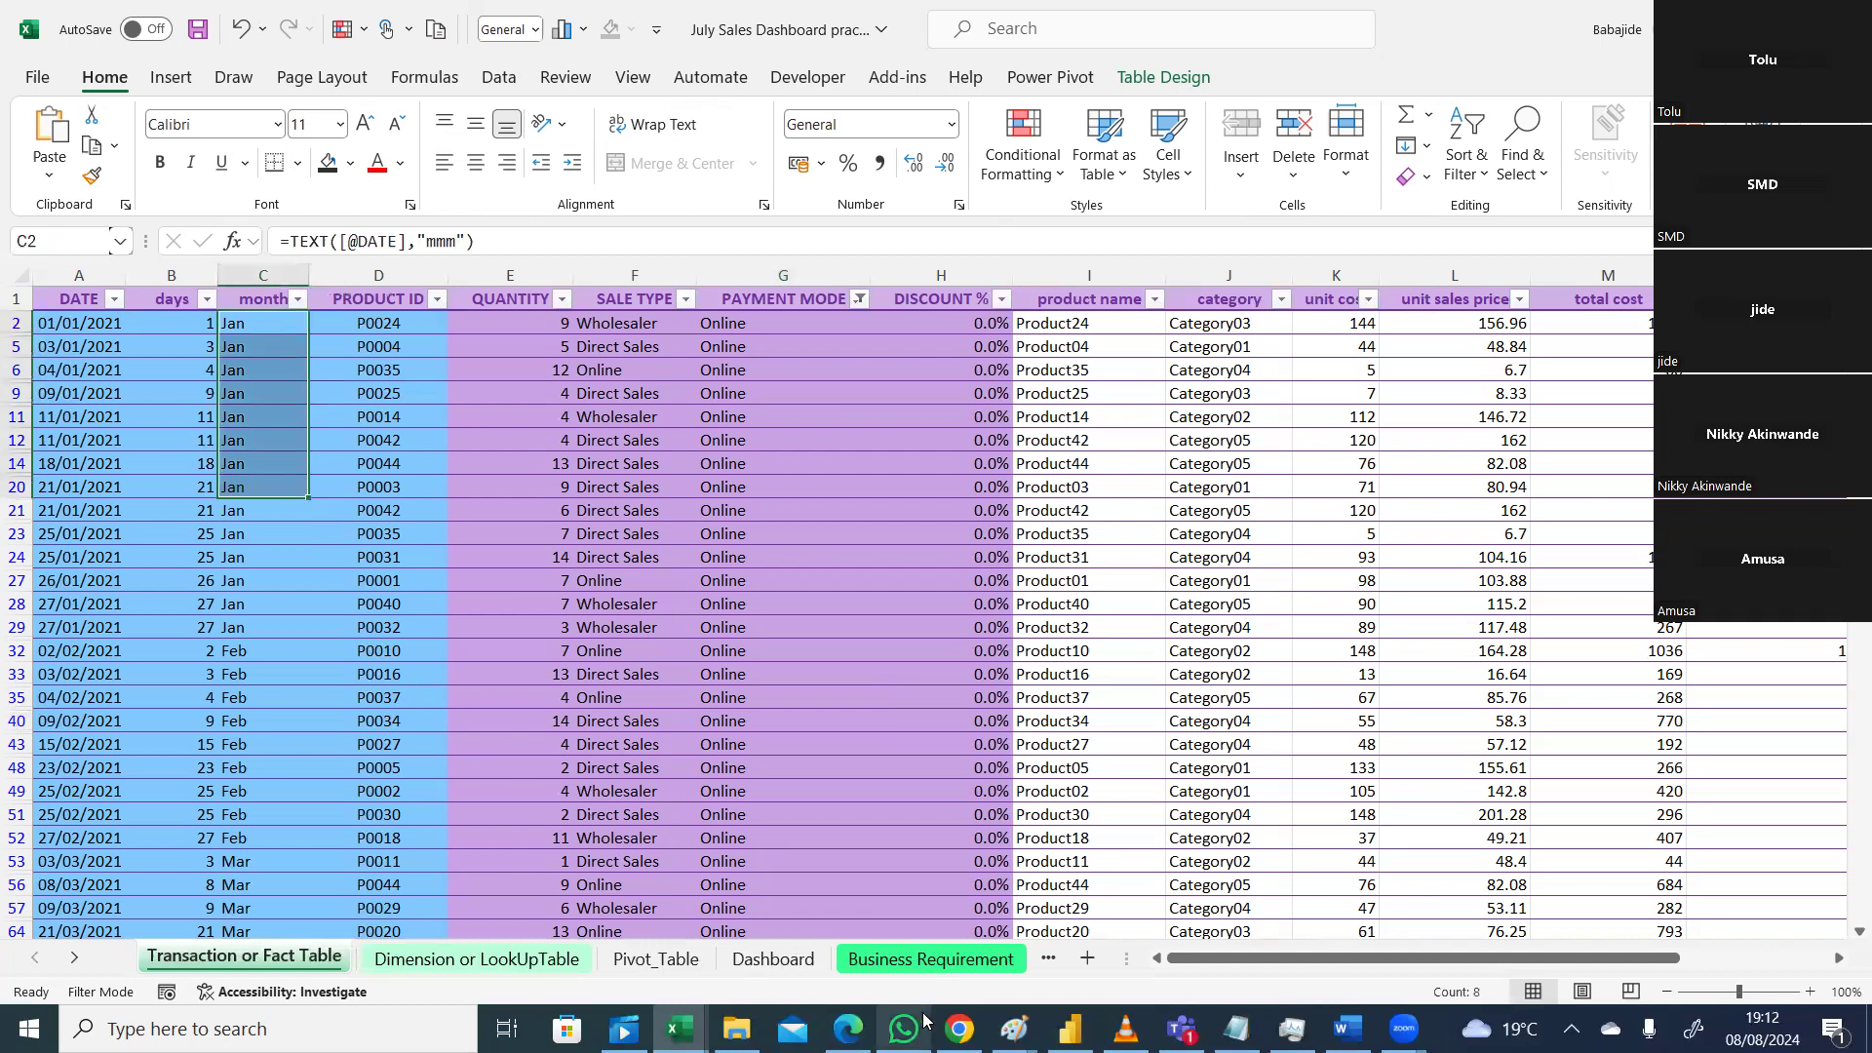
click(1125, 1029)
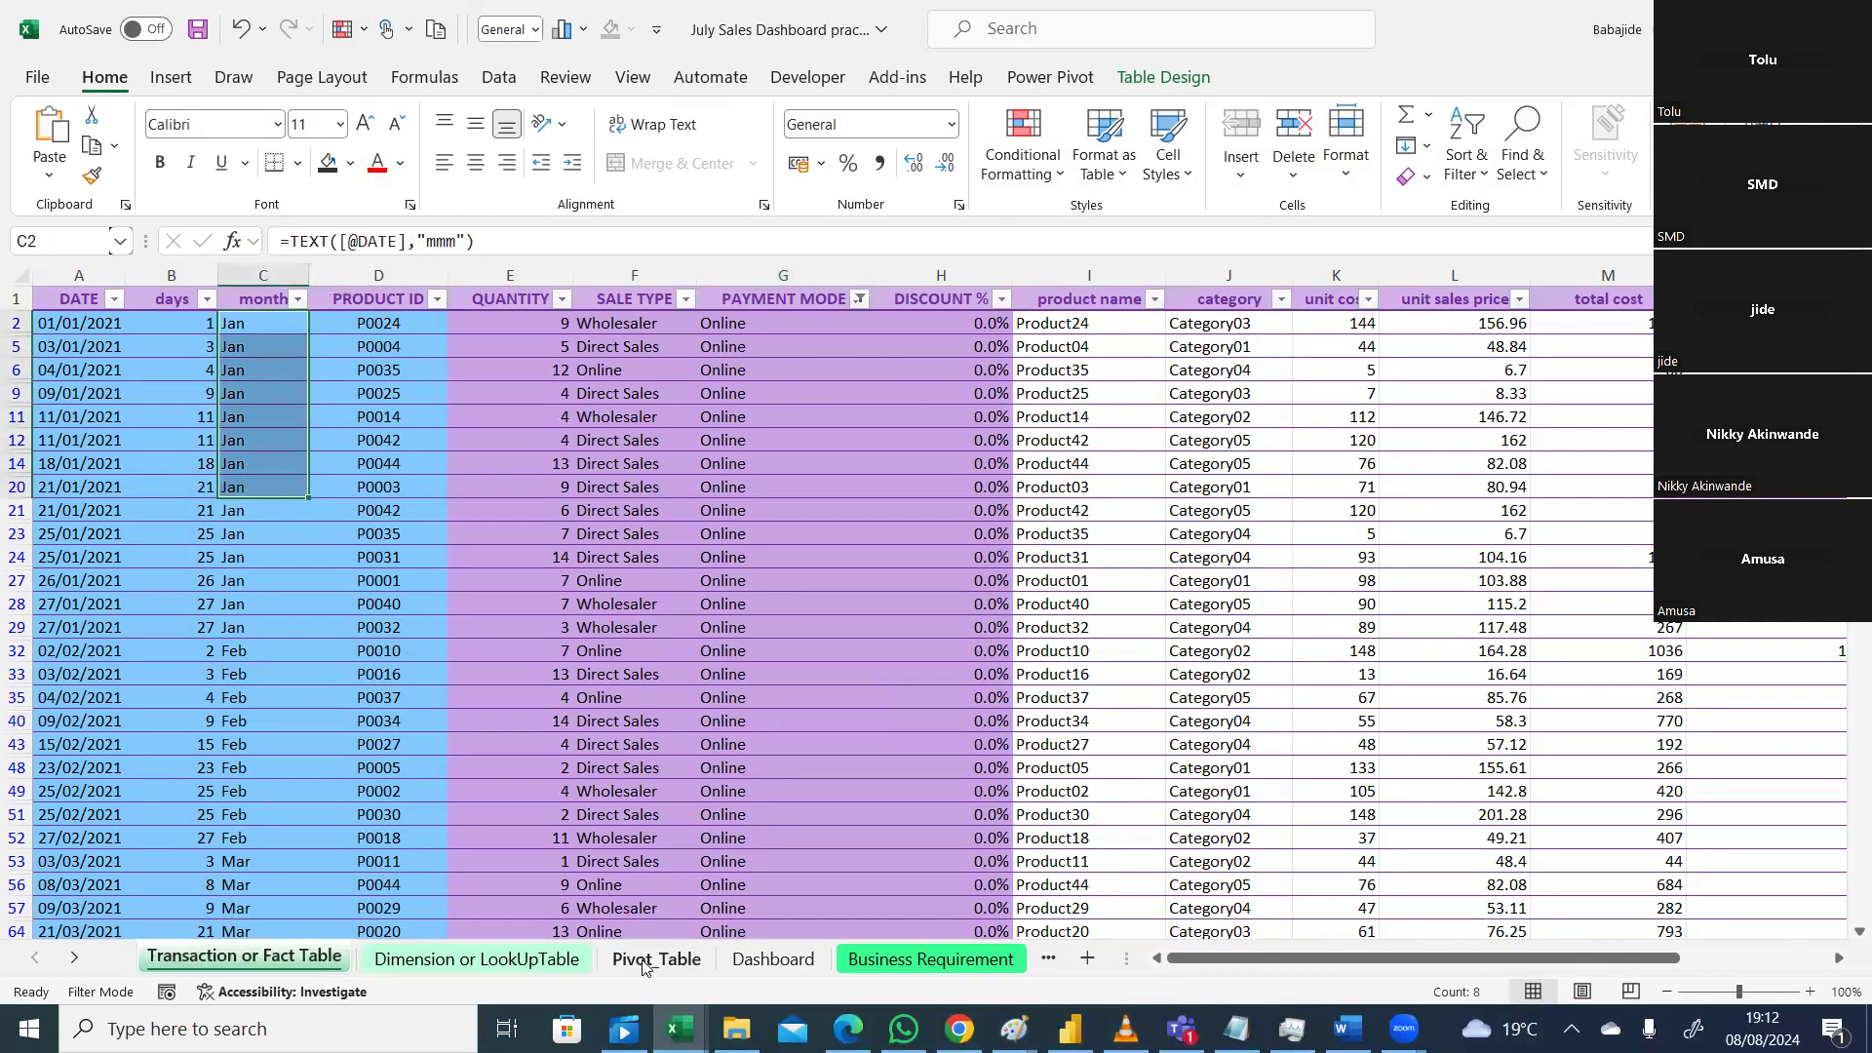
click(657, 961)
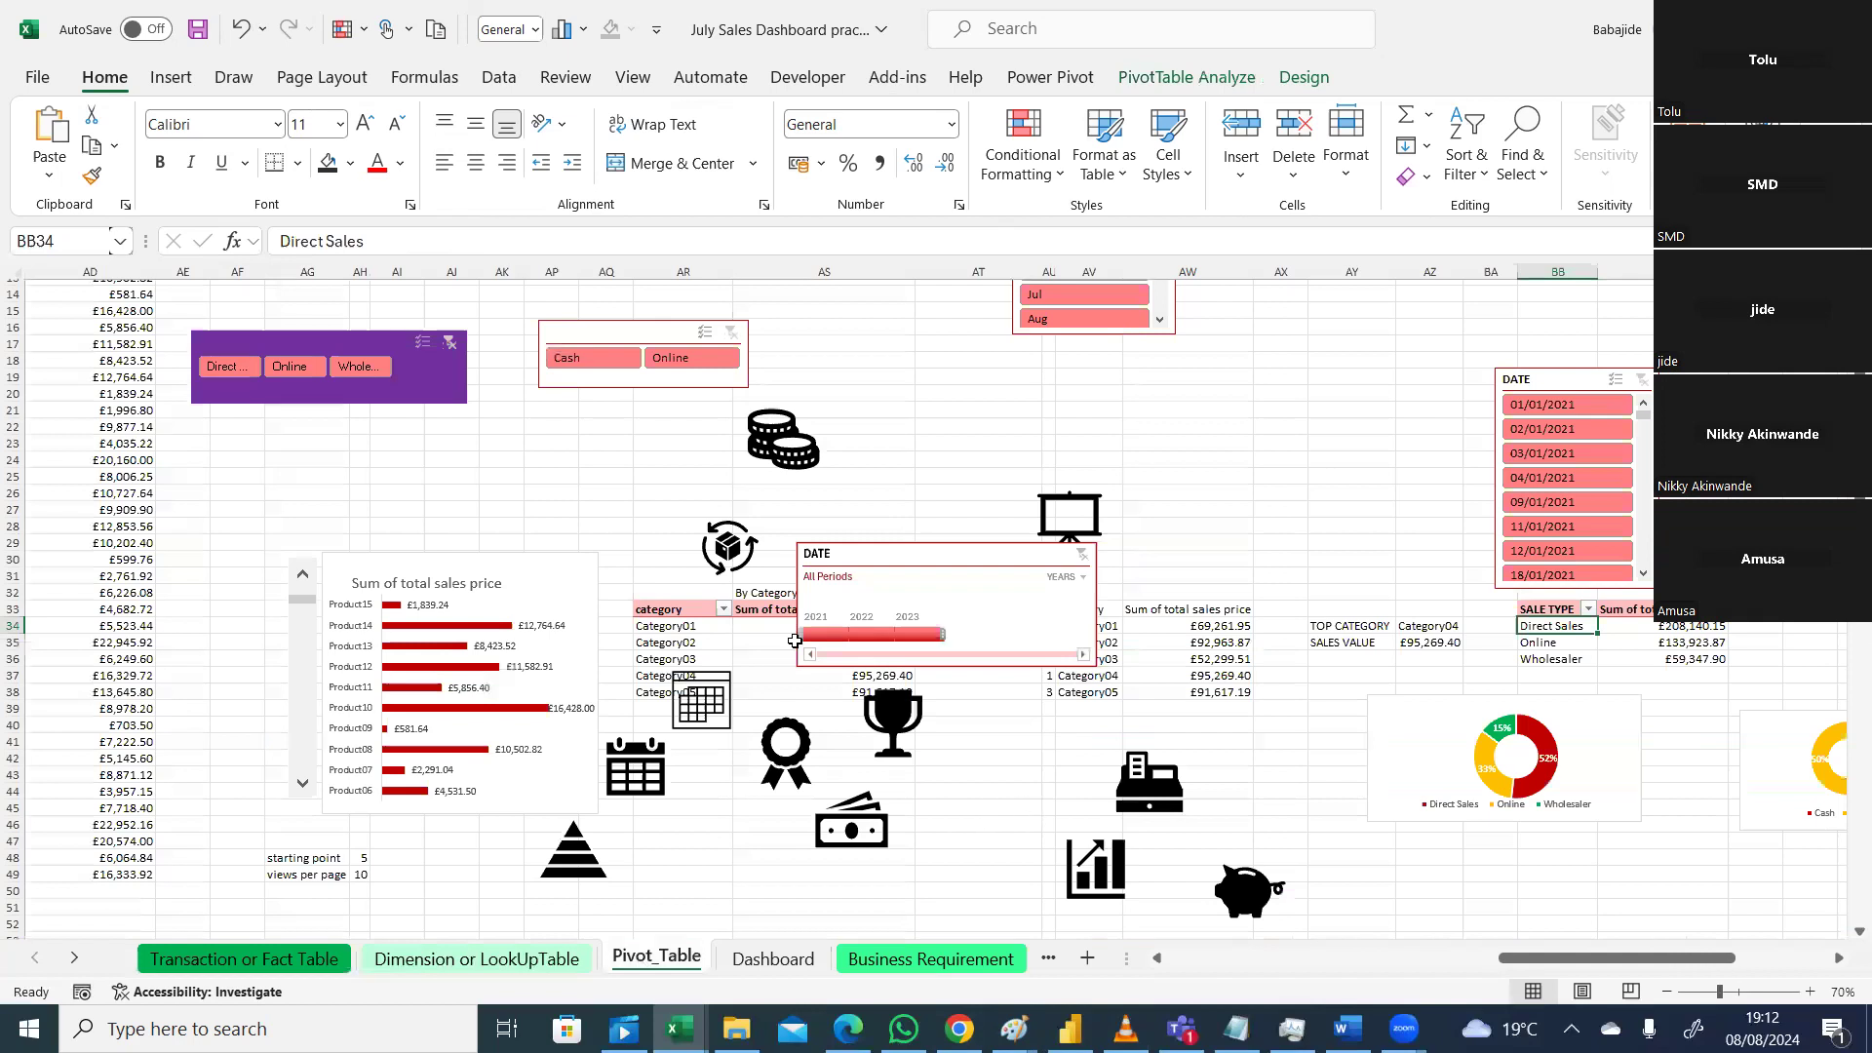
Step: Insert a new column before days in the transaction table and head it 'year'
click(244, 958)
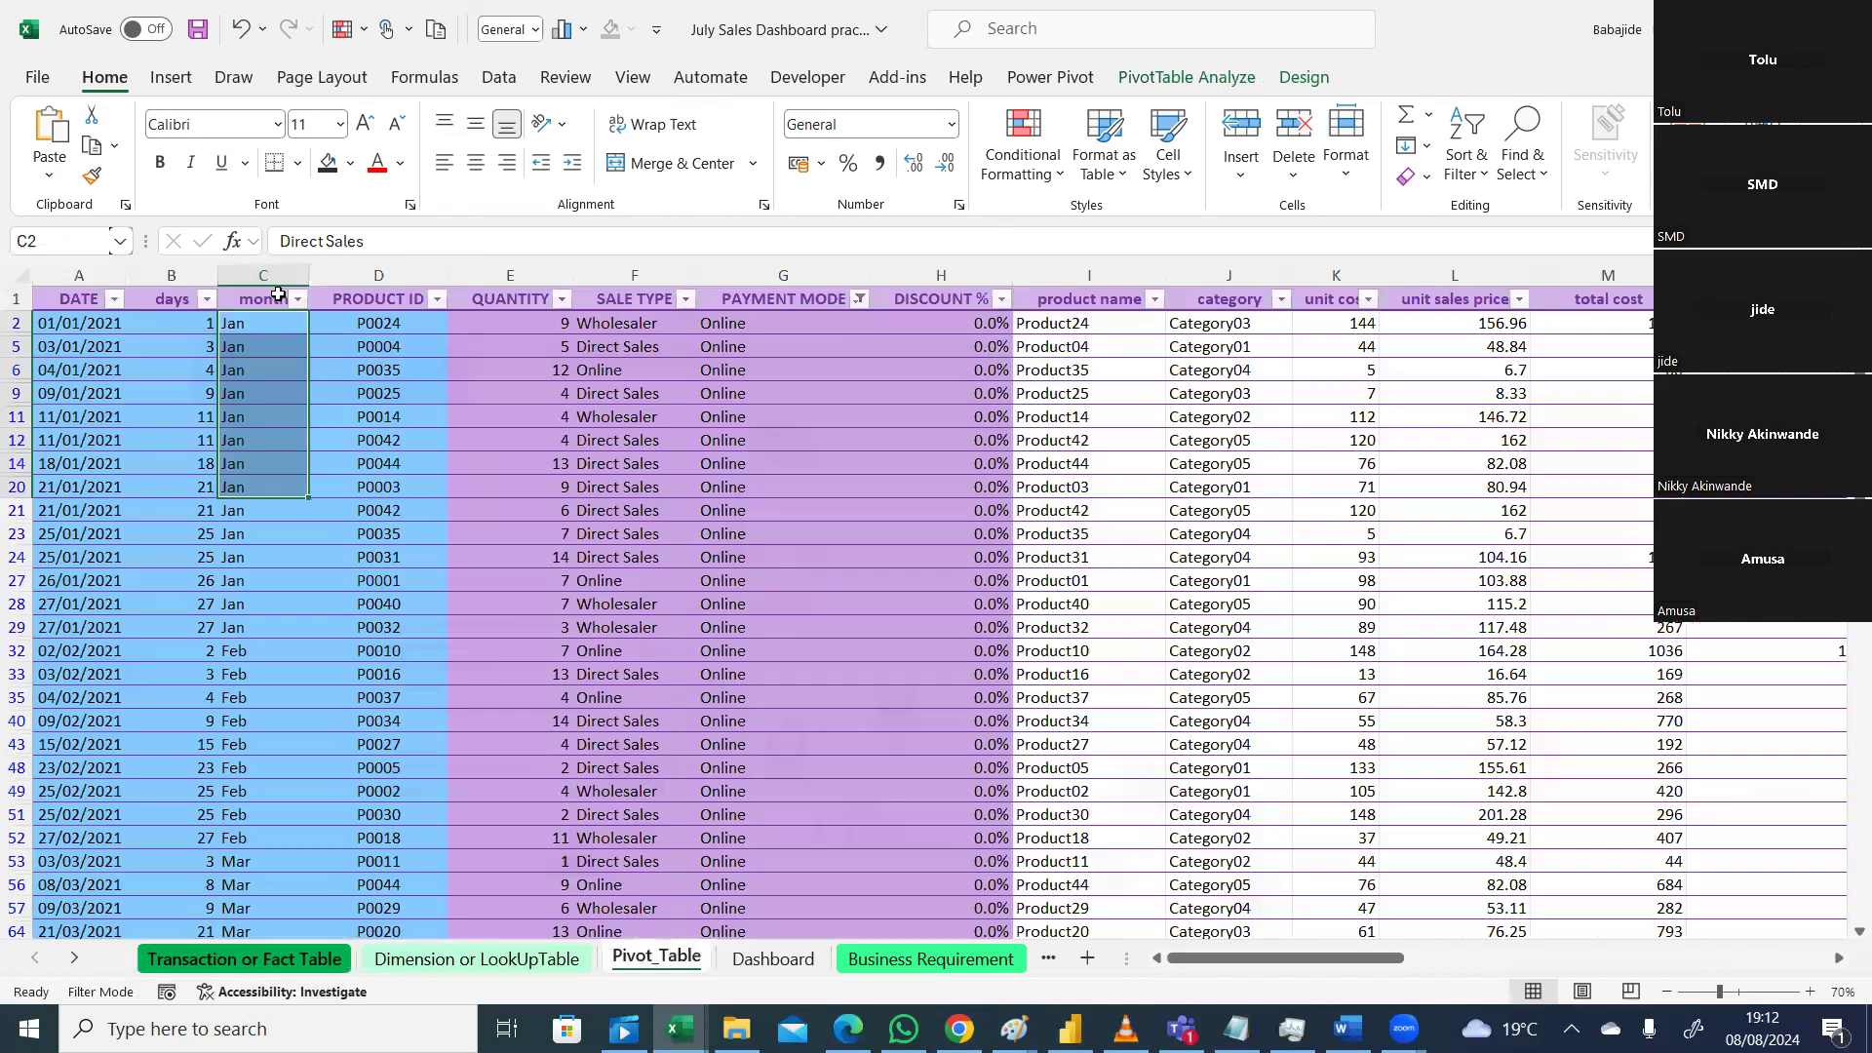
click(261, 272)
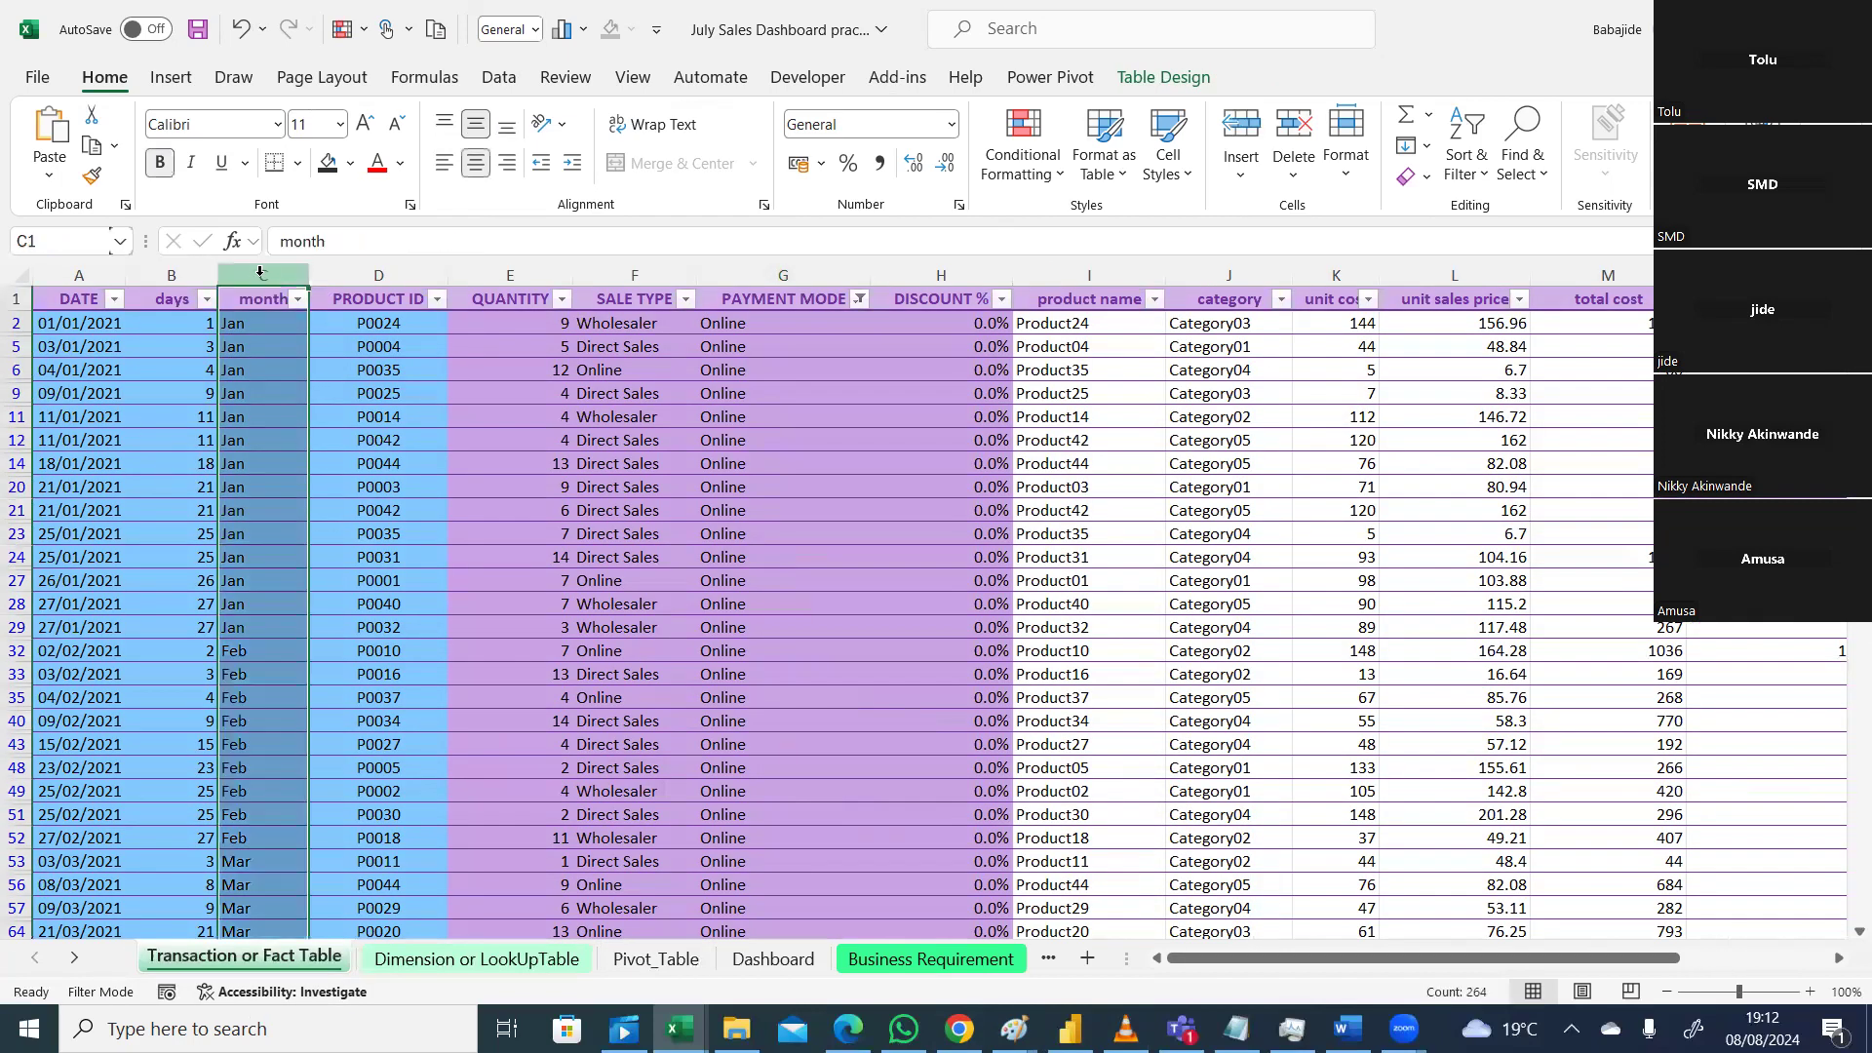
right_click(260, 272)
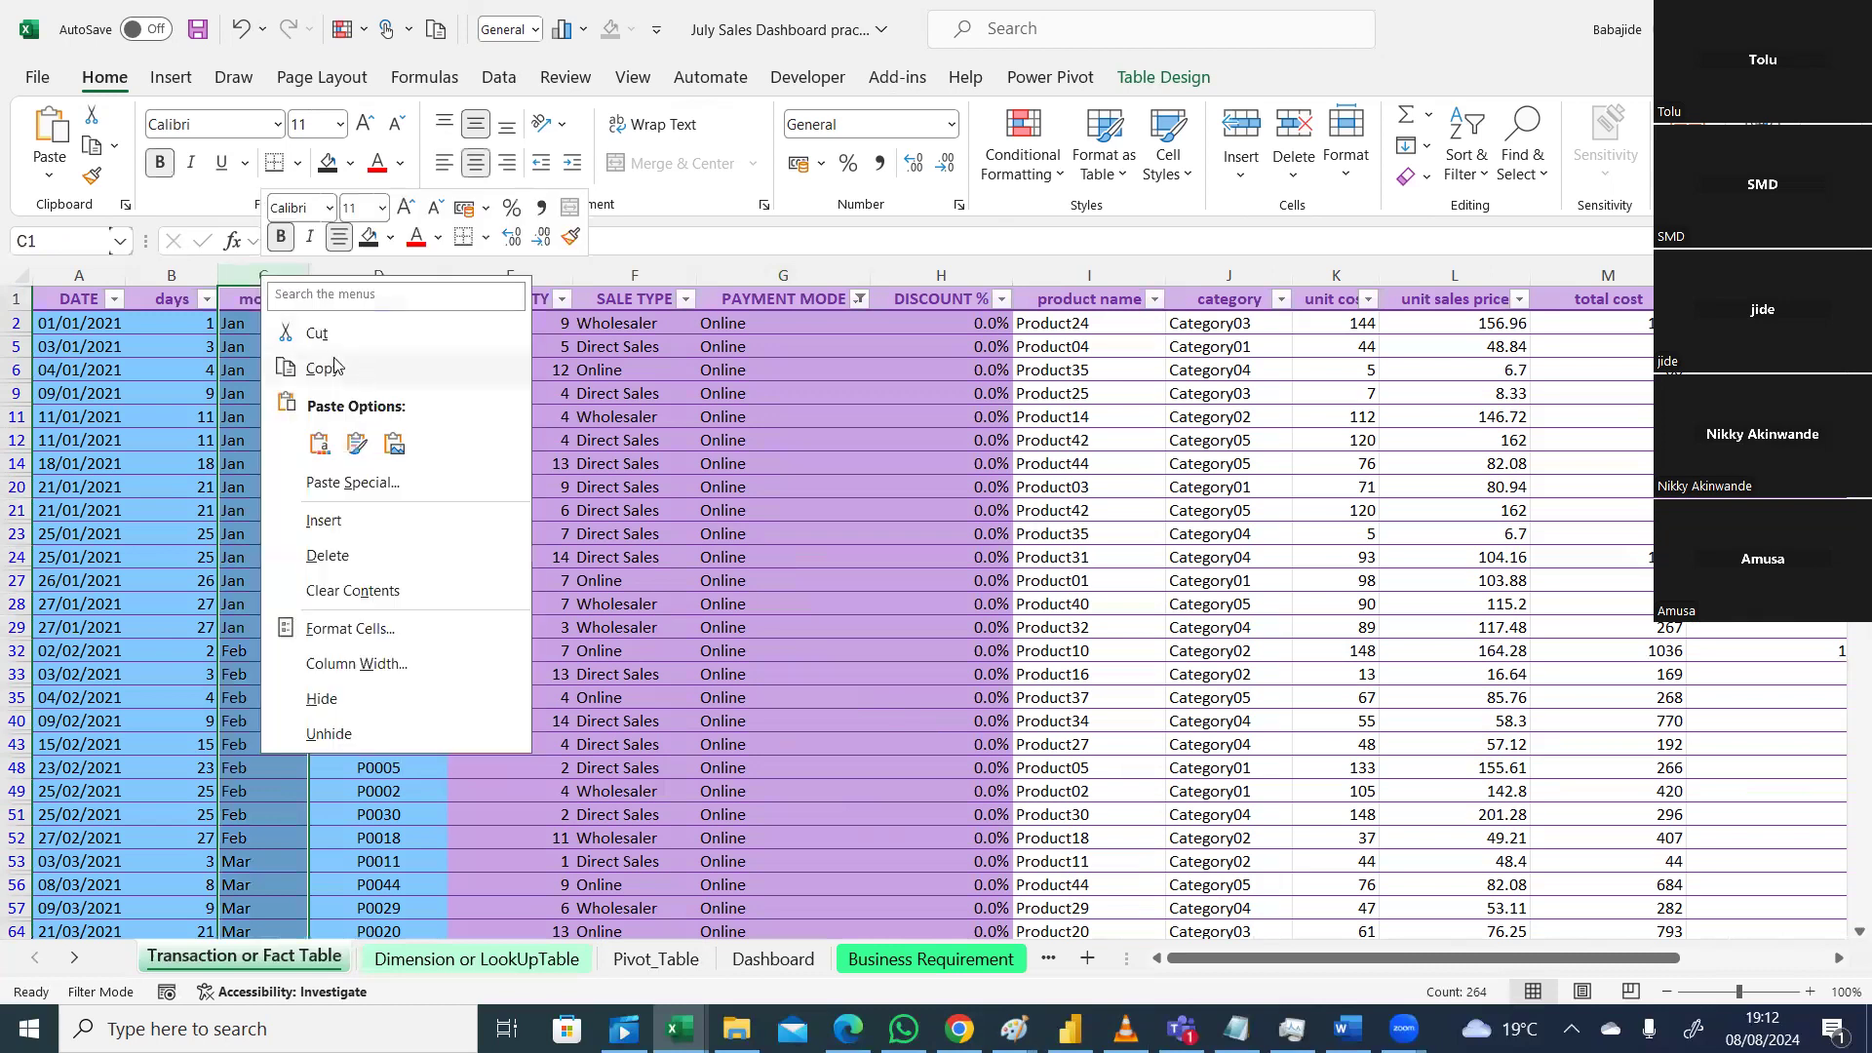
click(171, 276)
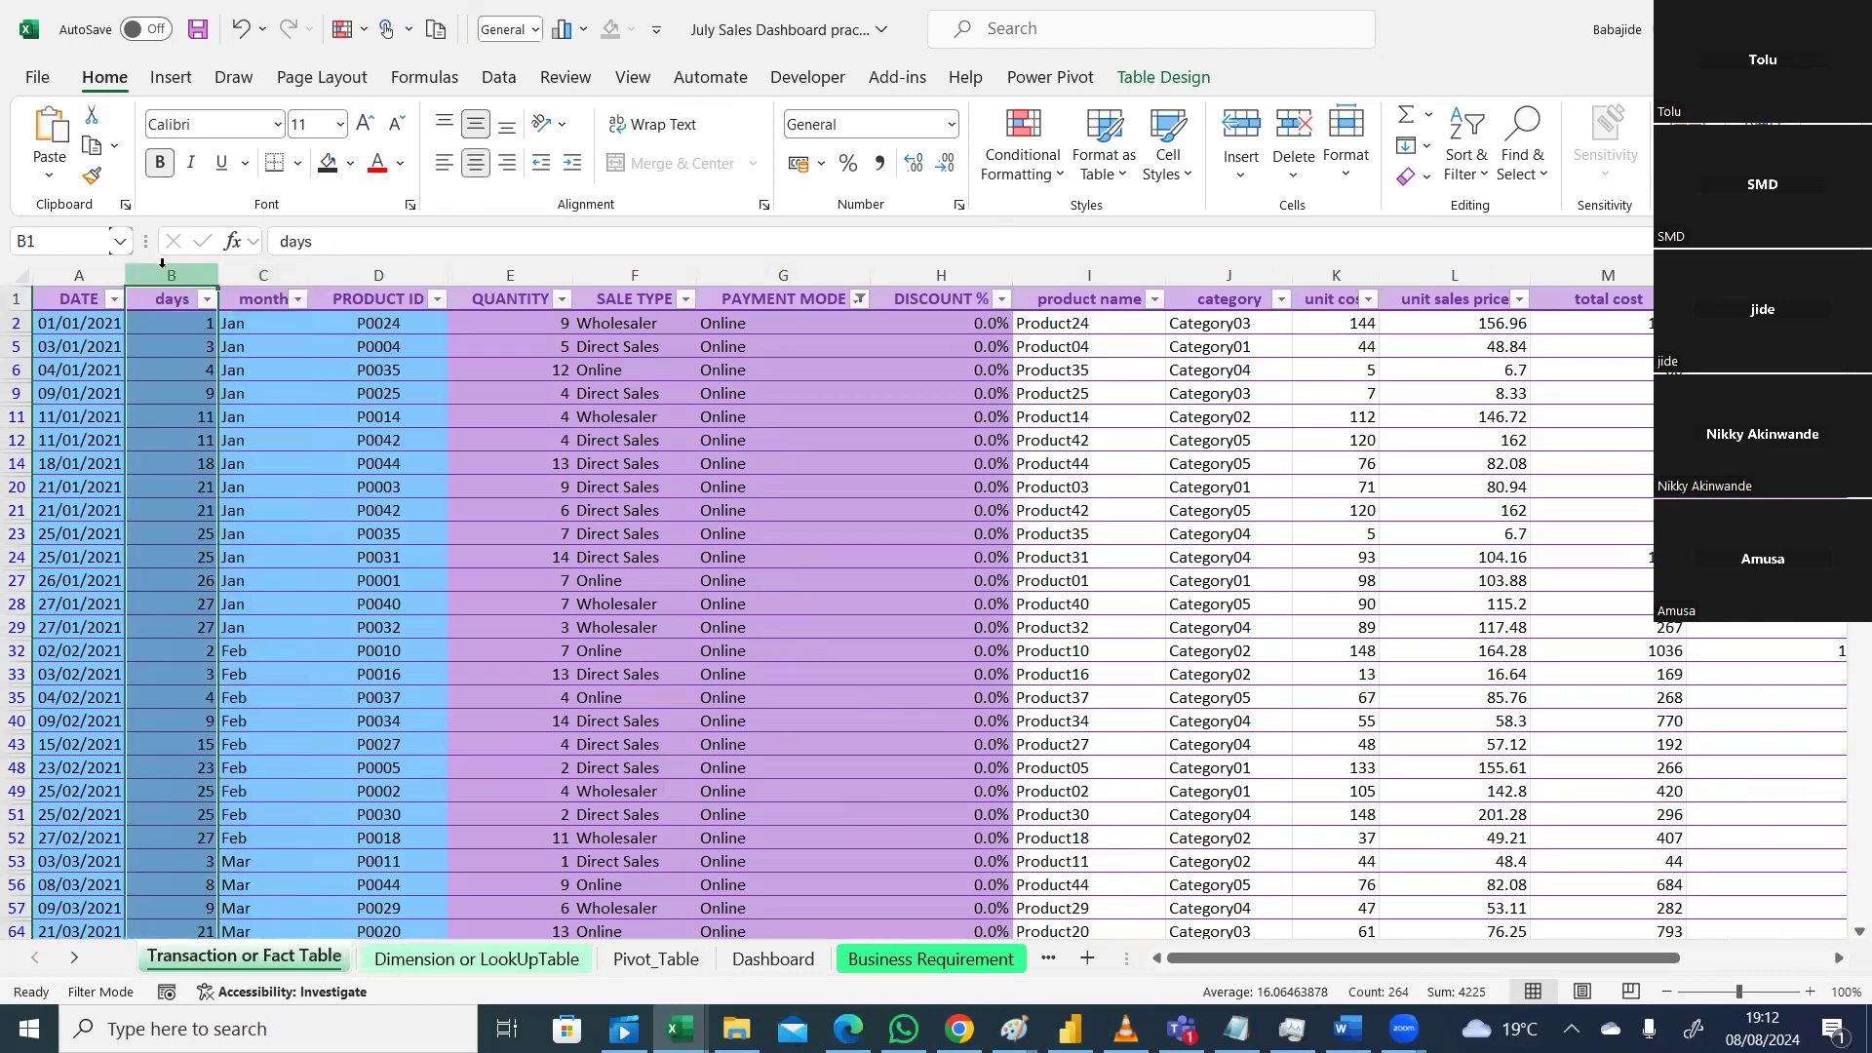
right_click(167, 275)
click(234, 515)
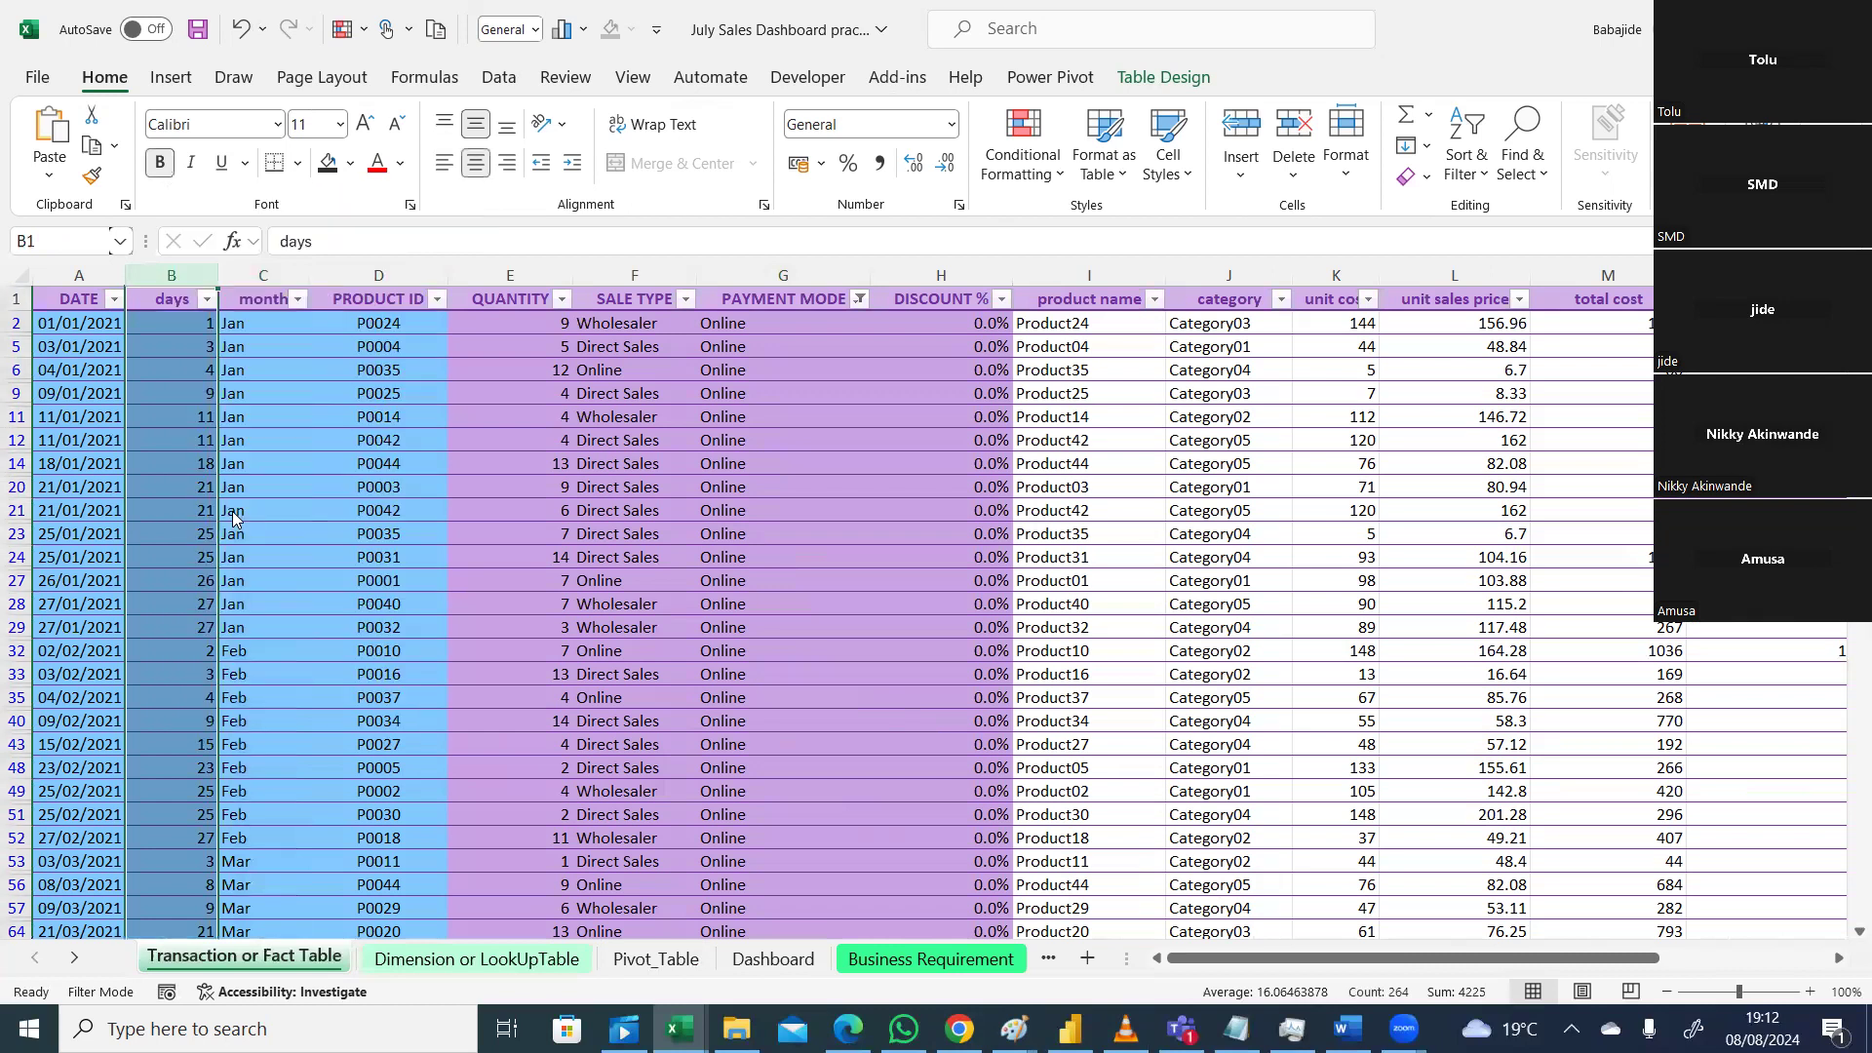
click(161, 299)
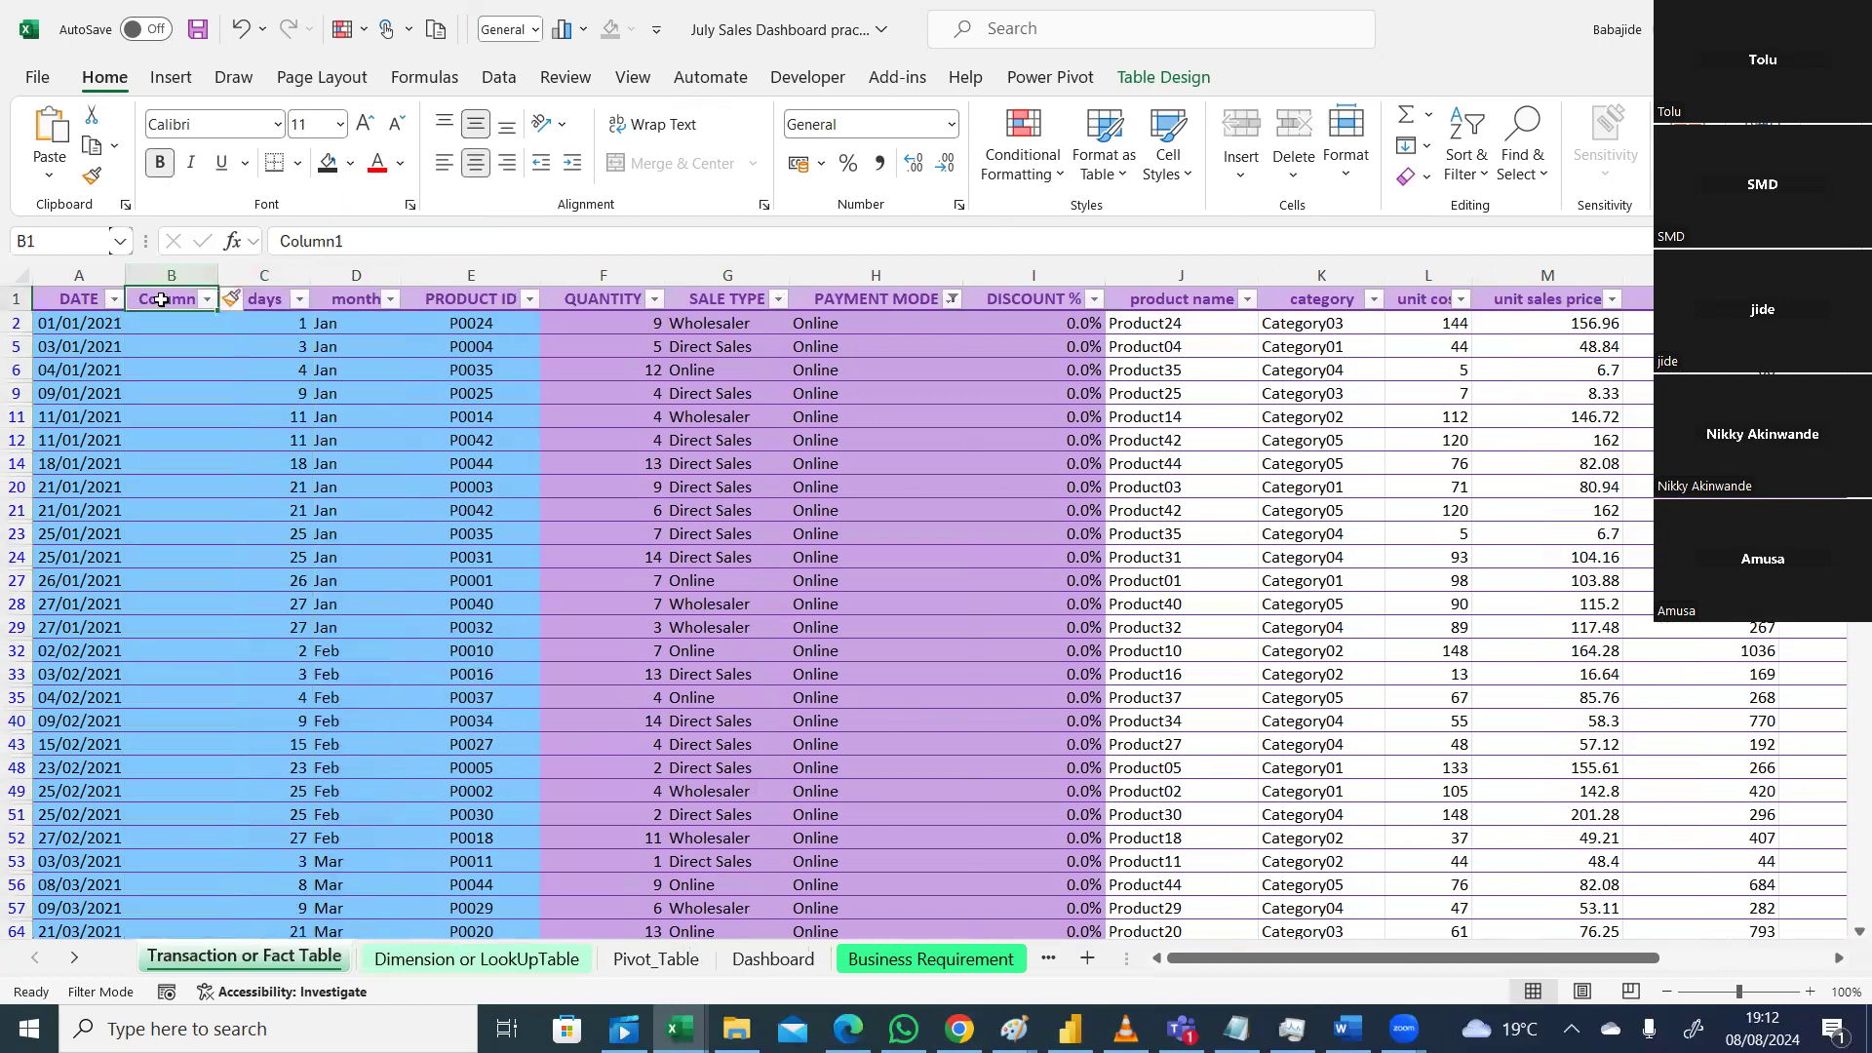
text(yea)
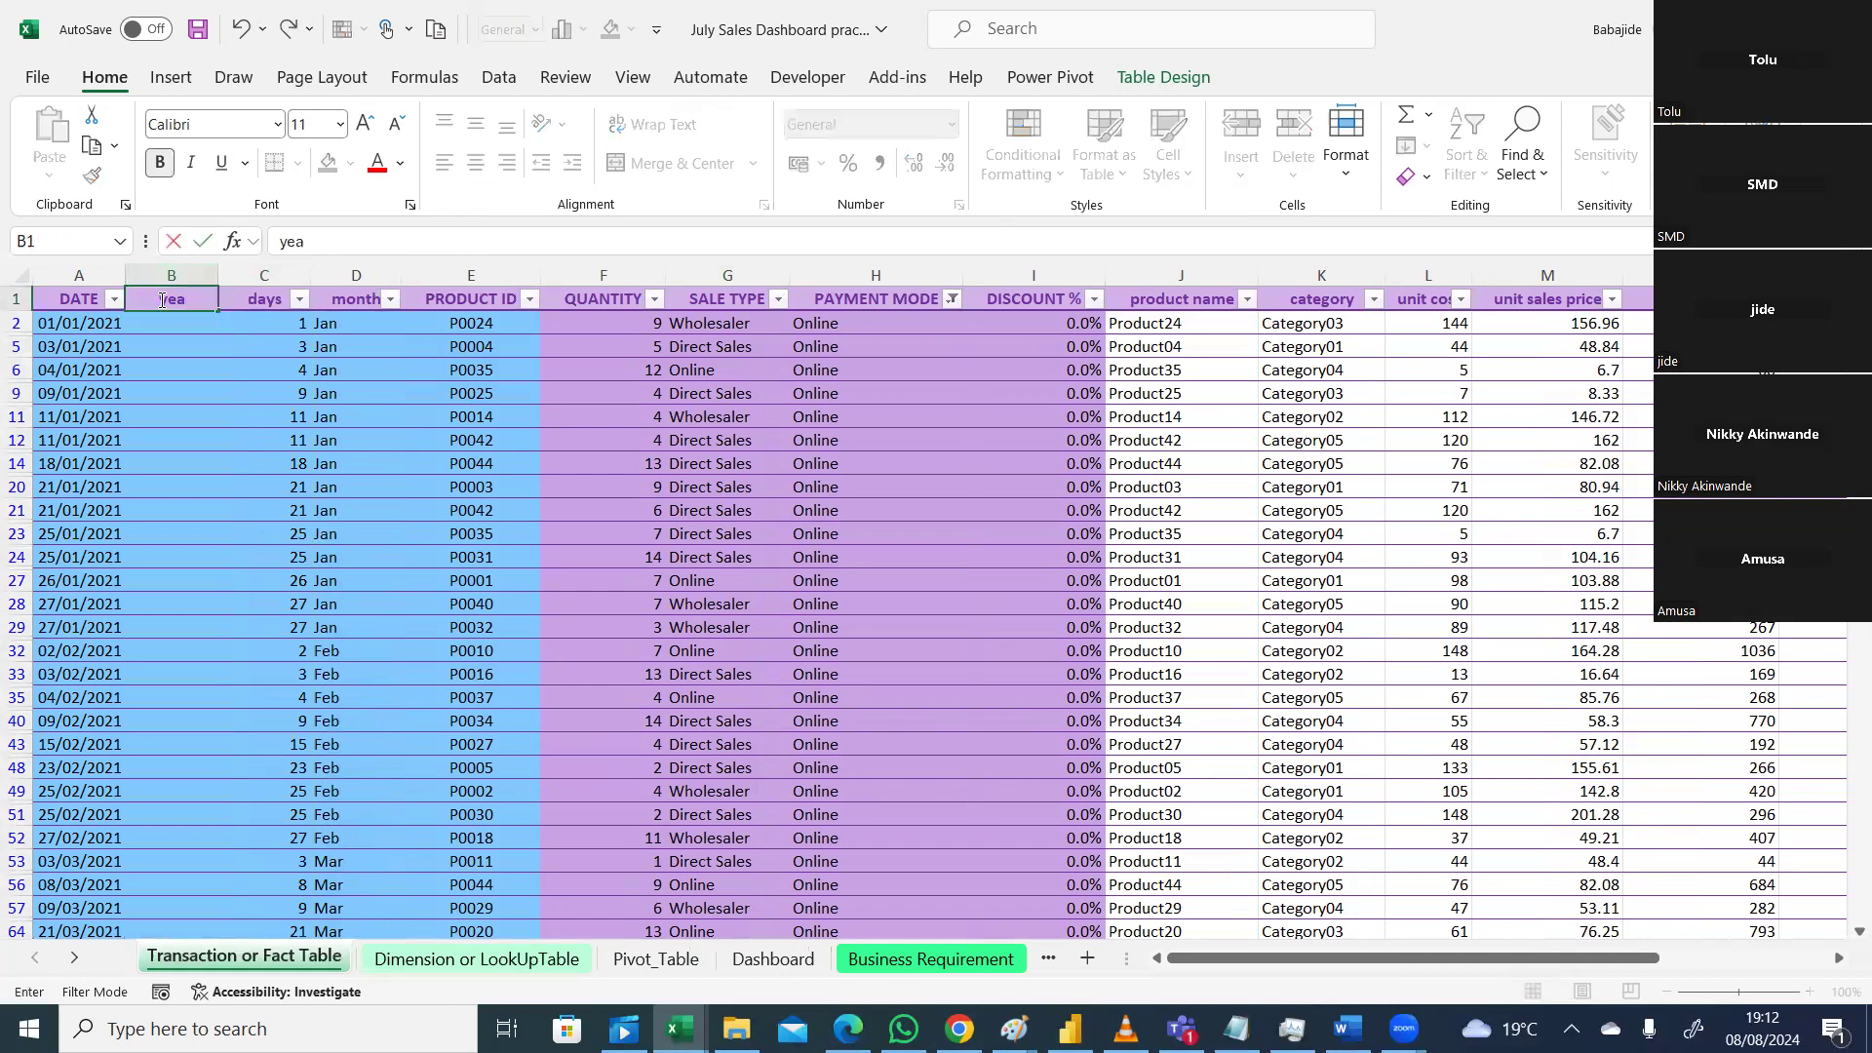
key(BackSpace)
key(BackSpace)
key(BackSpace)
text(year)
click(187, 322)
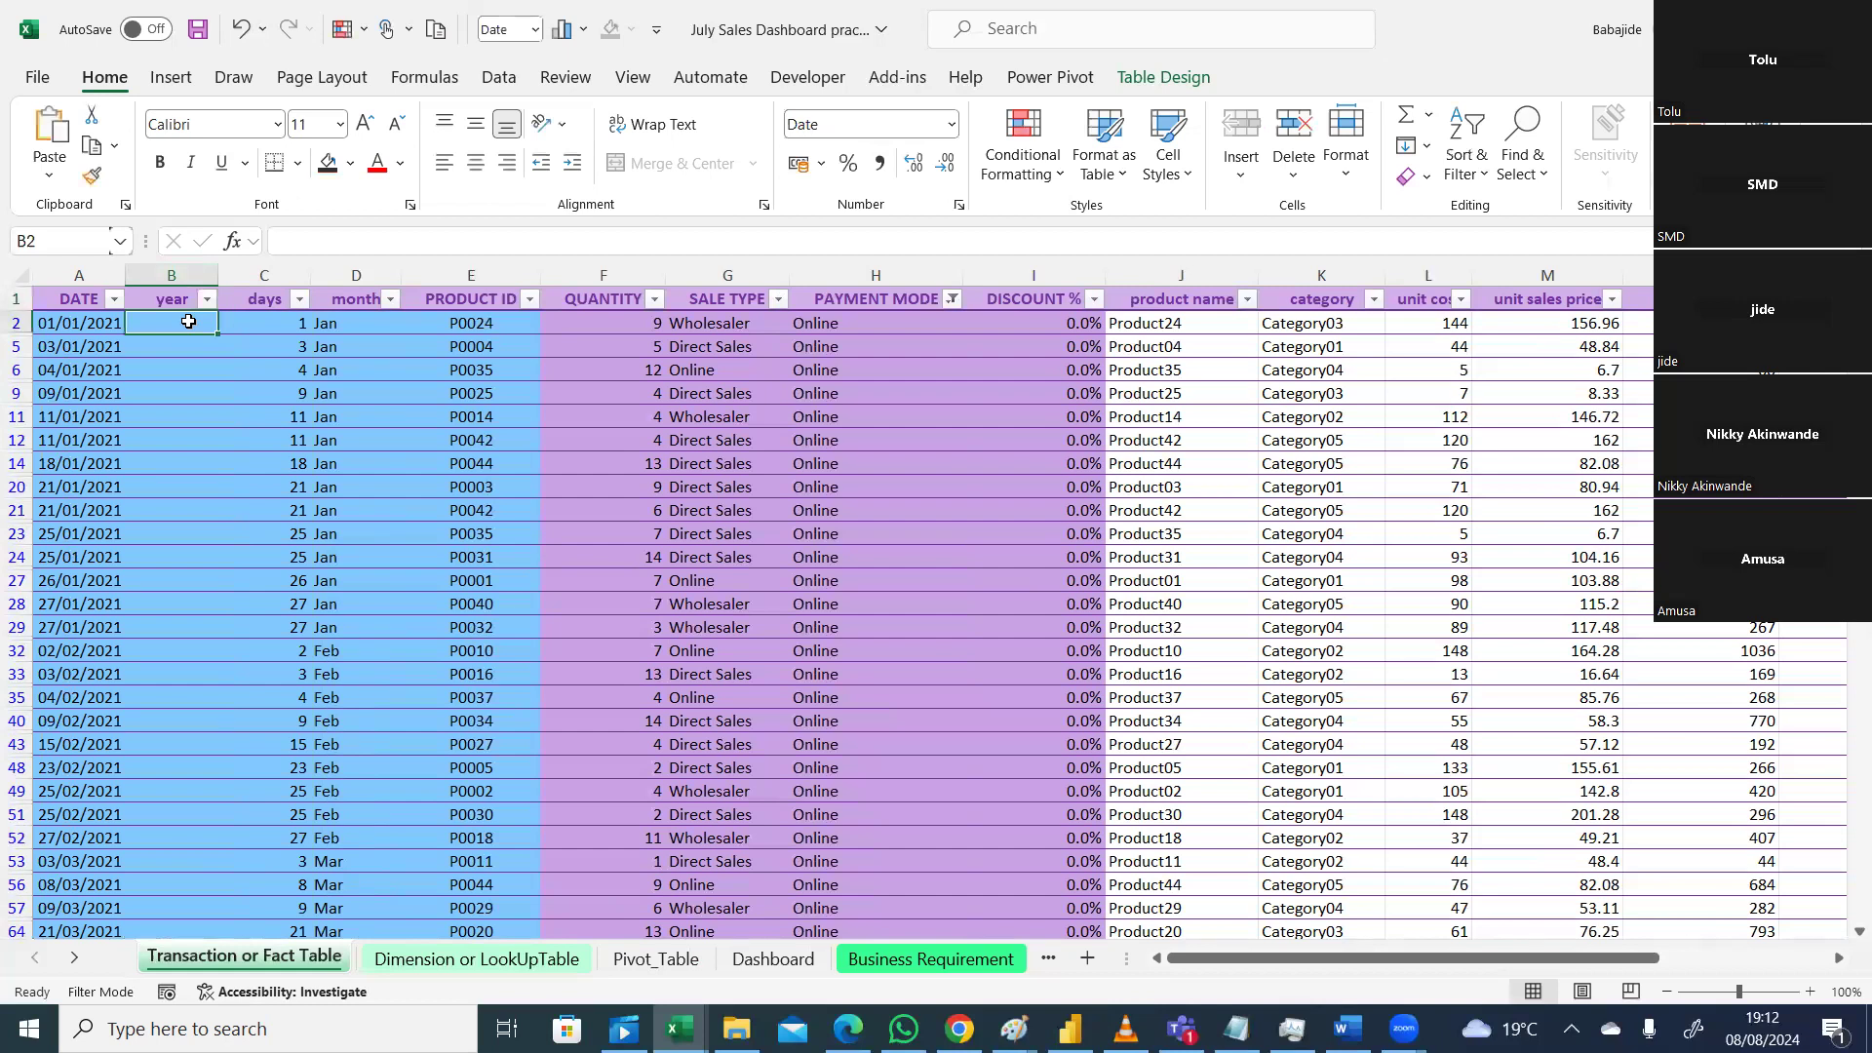
text(=)
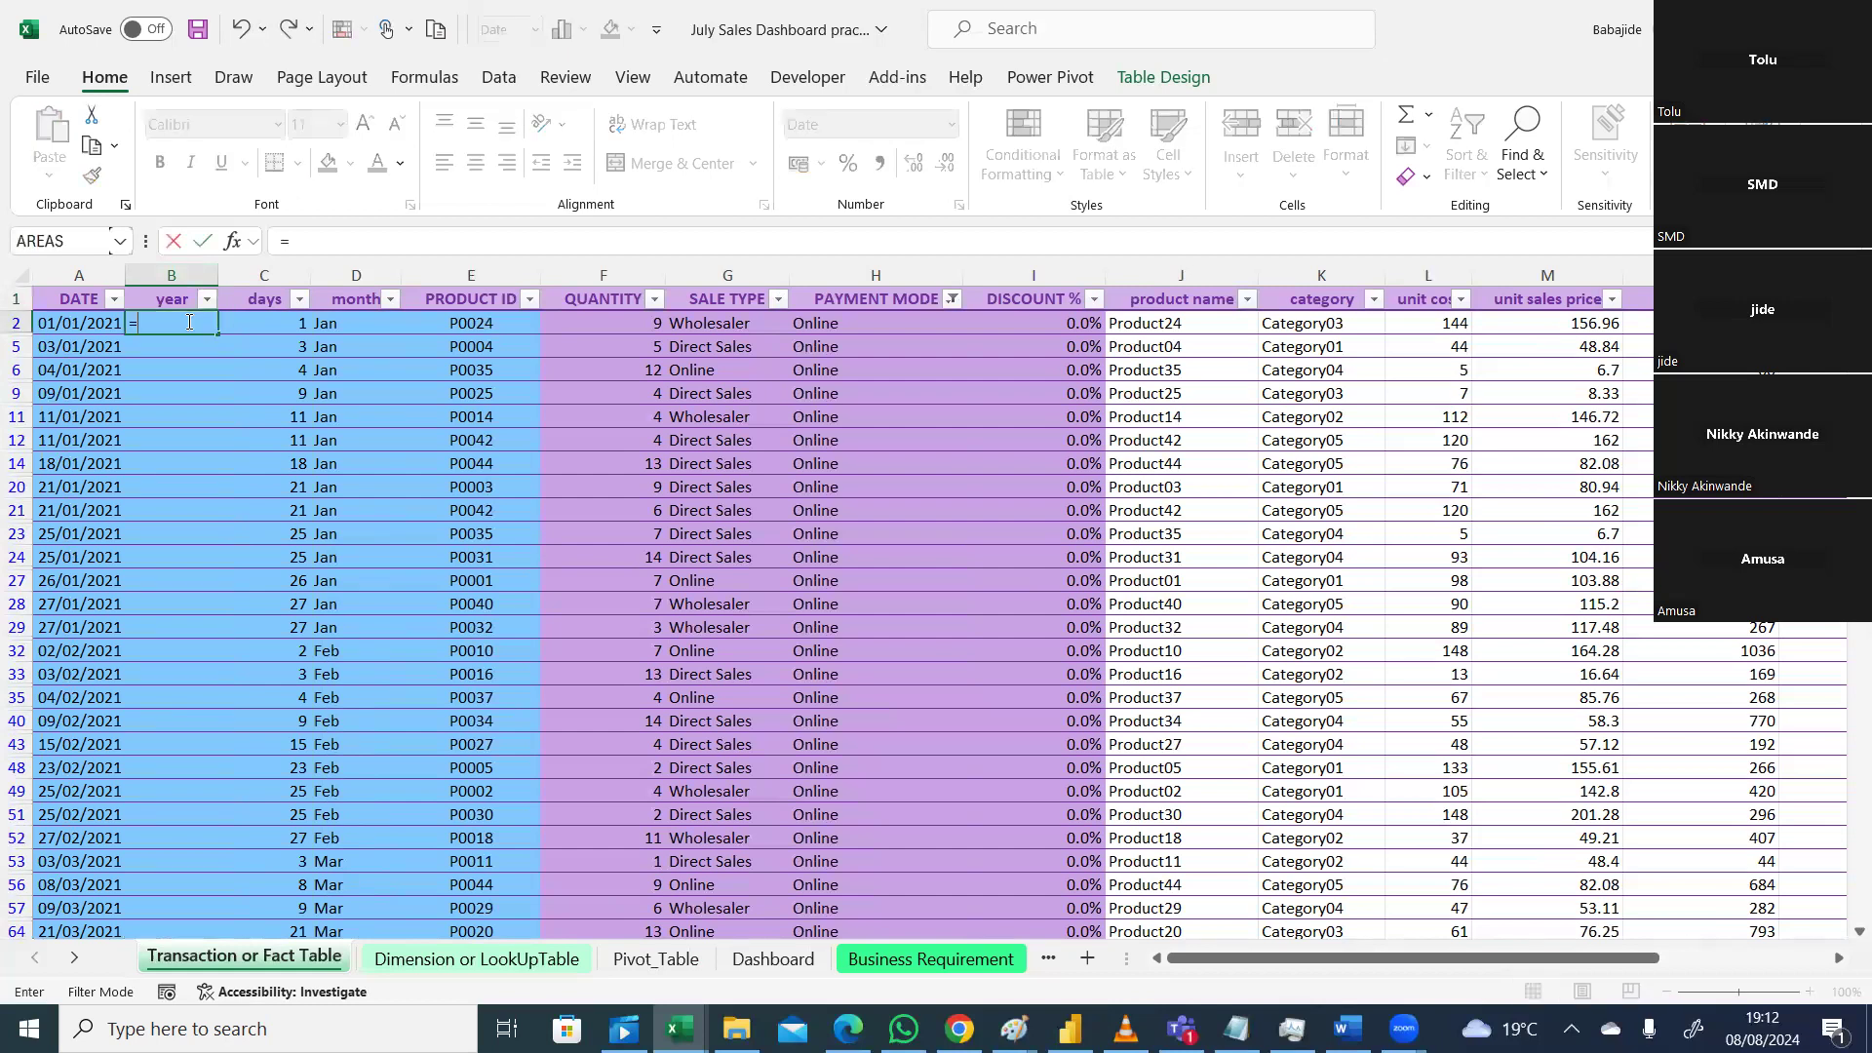
text(text)
key(Tab)
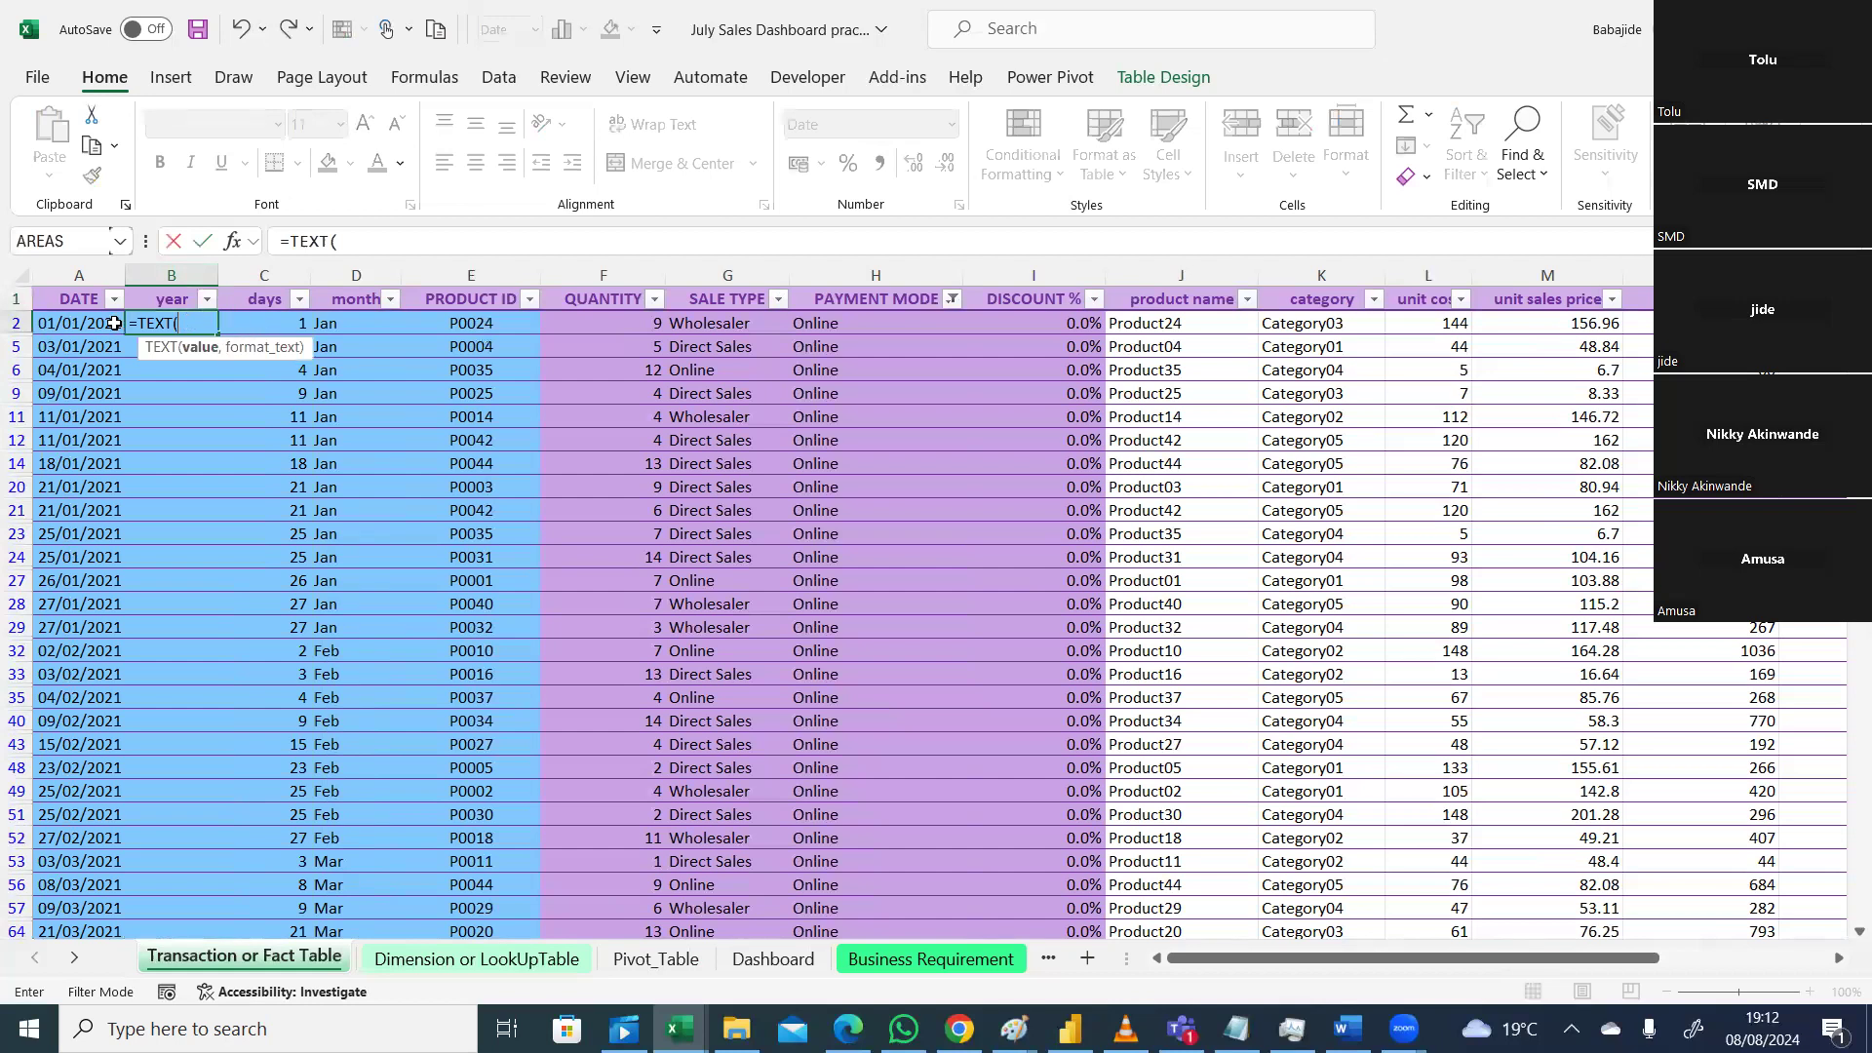
click(76, 328)
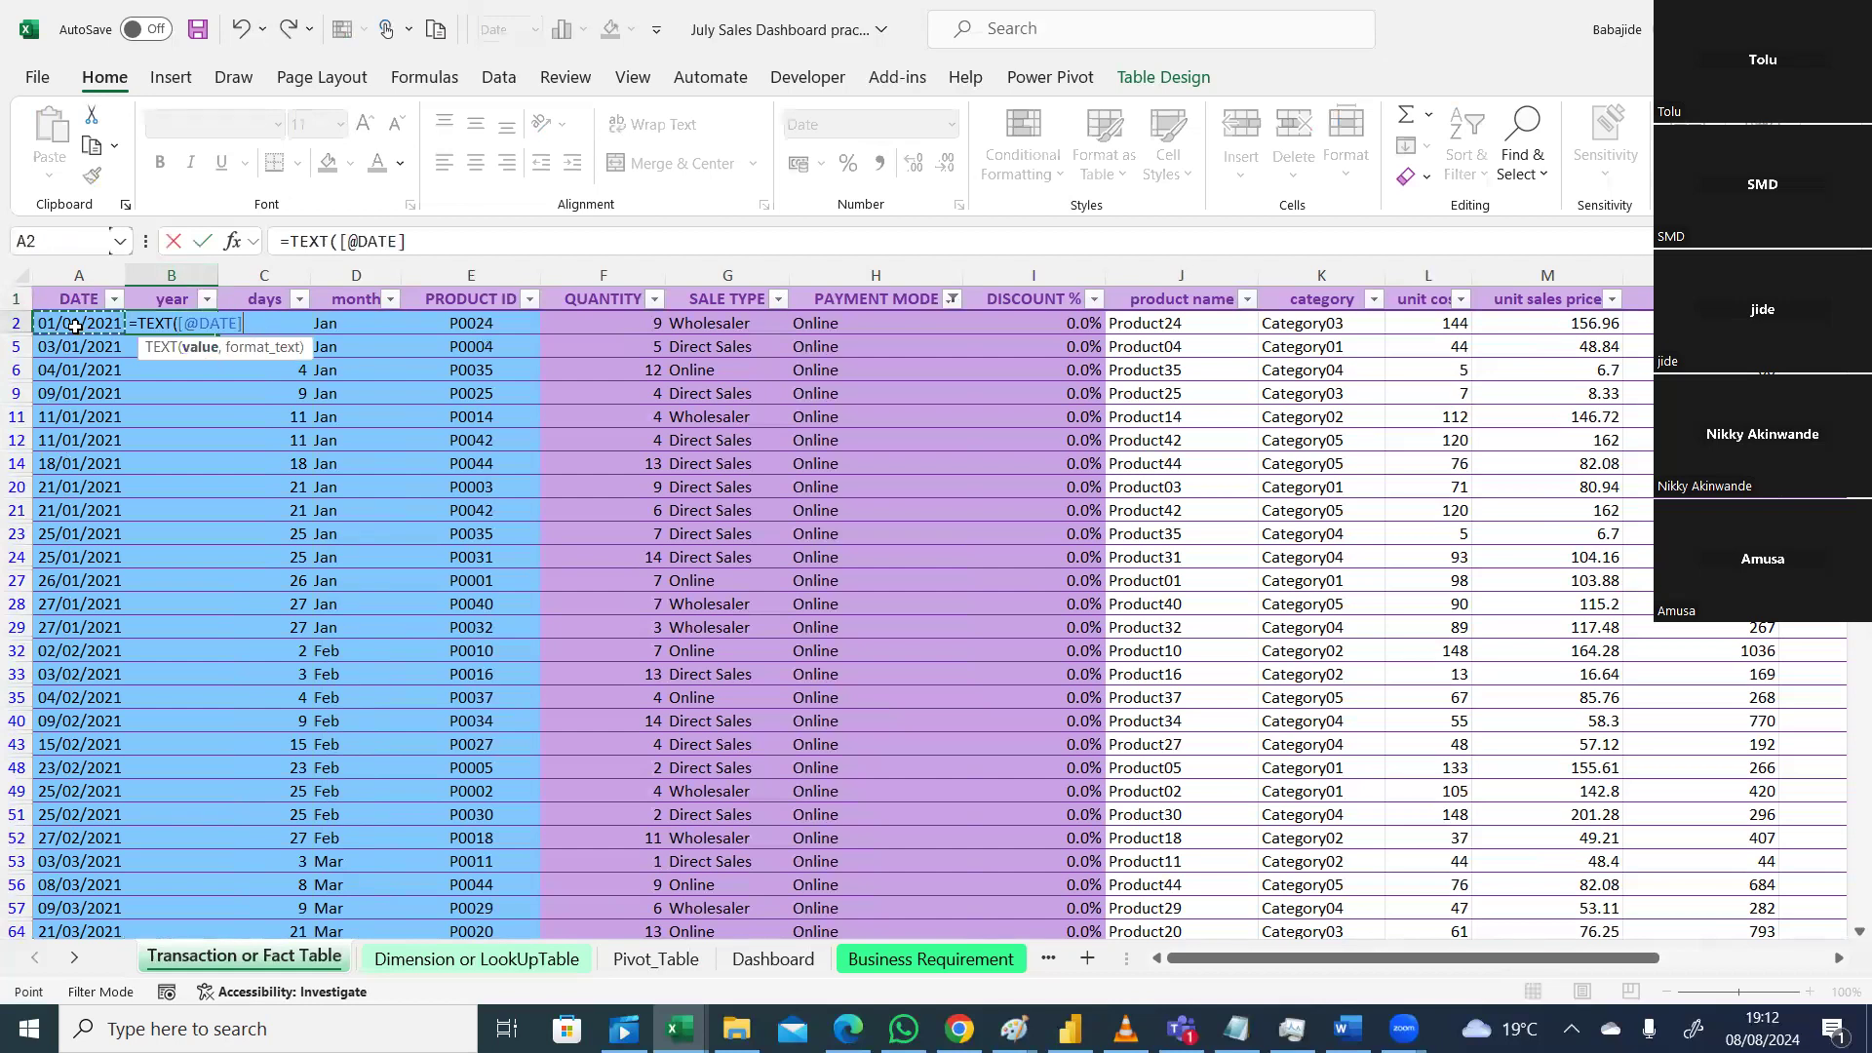
text(,)
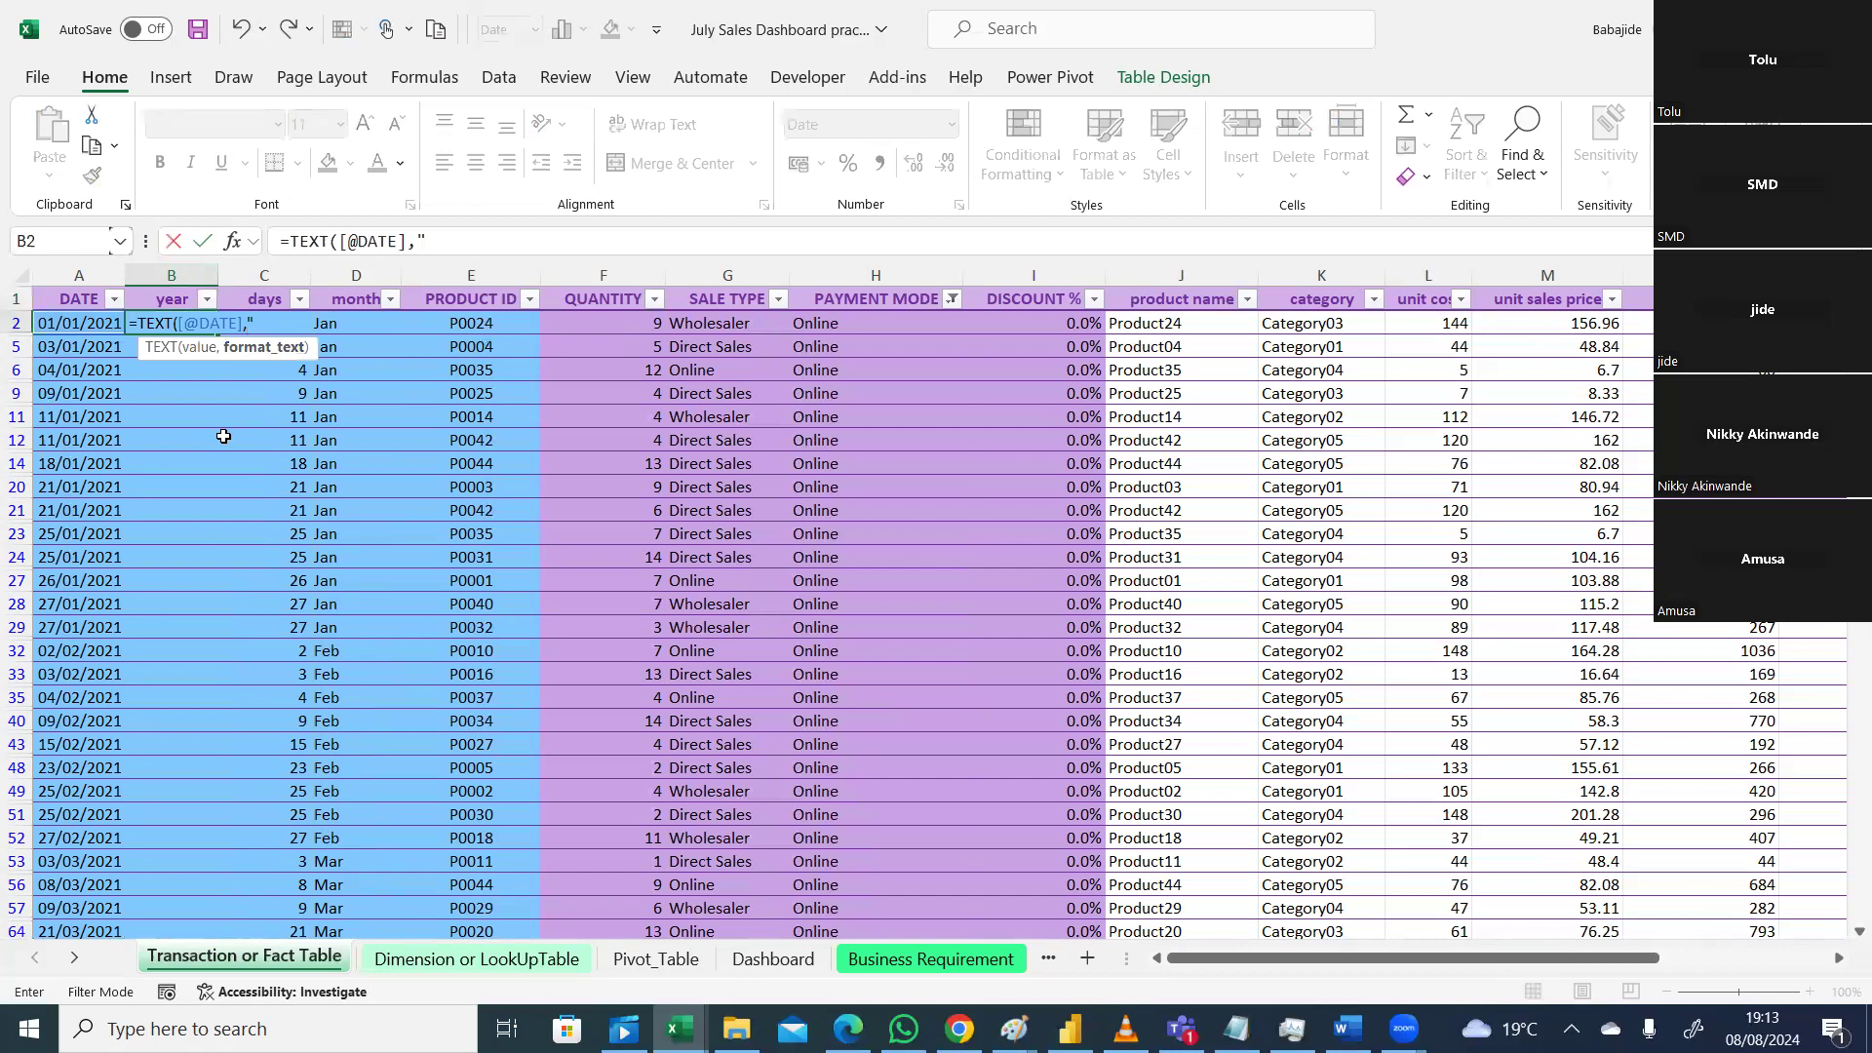
text(yyy)
key(BackSpace)
text(y)
text())
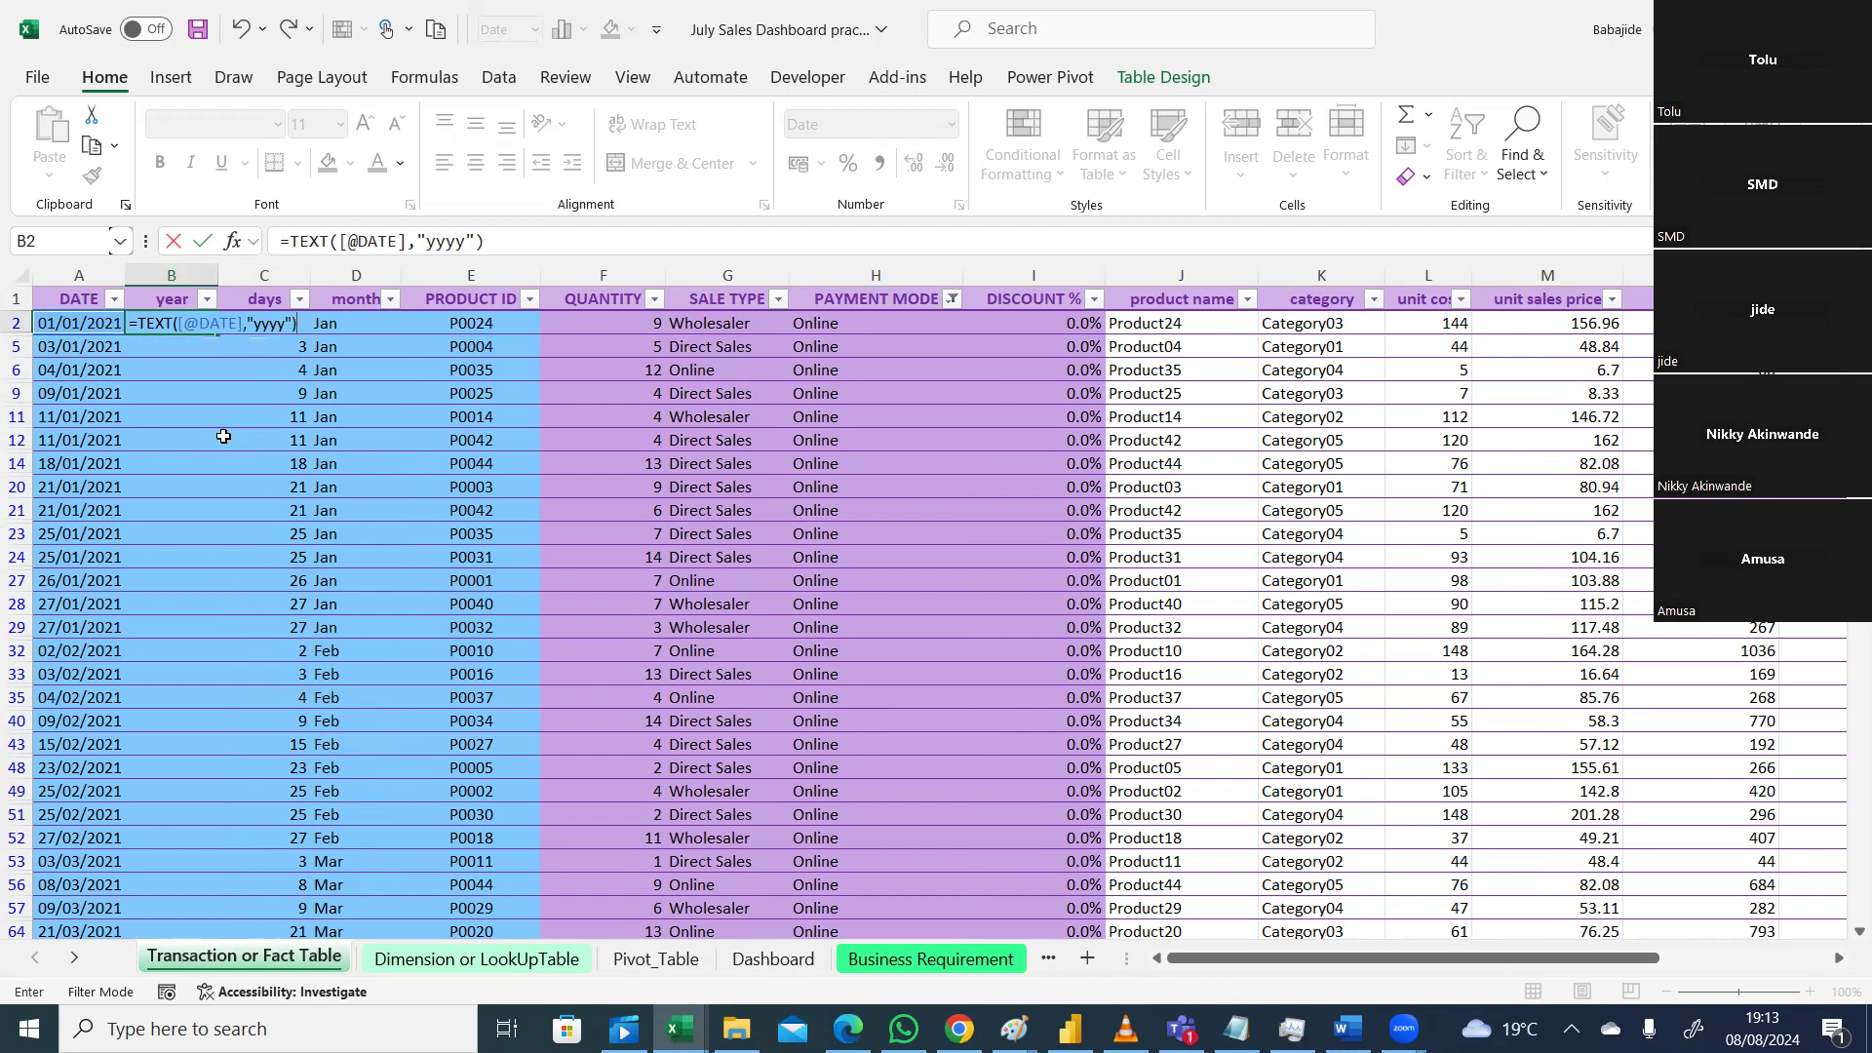
key(Return)
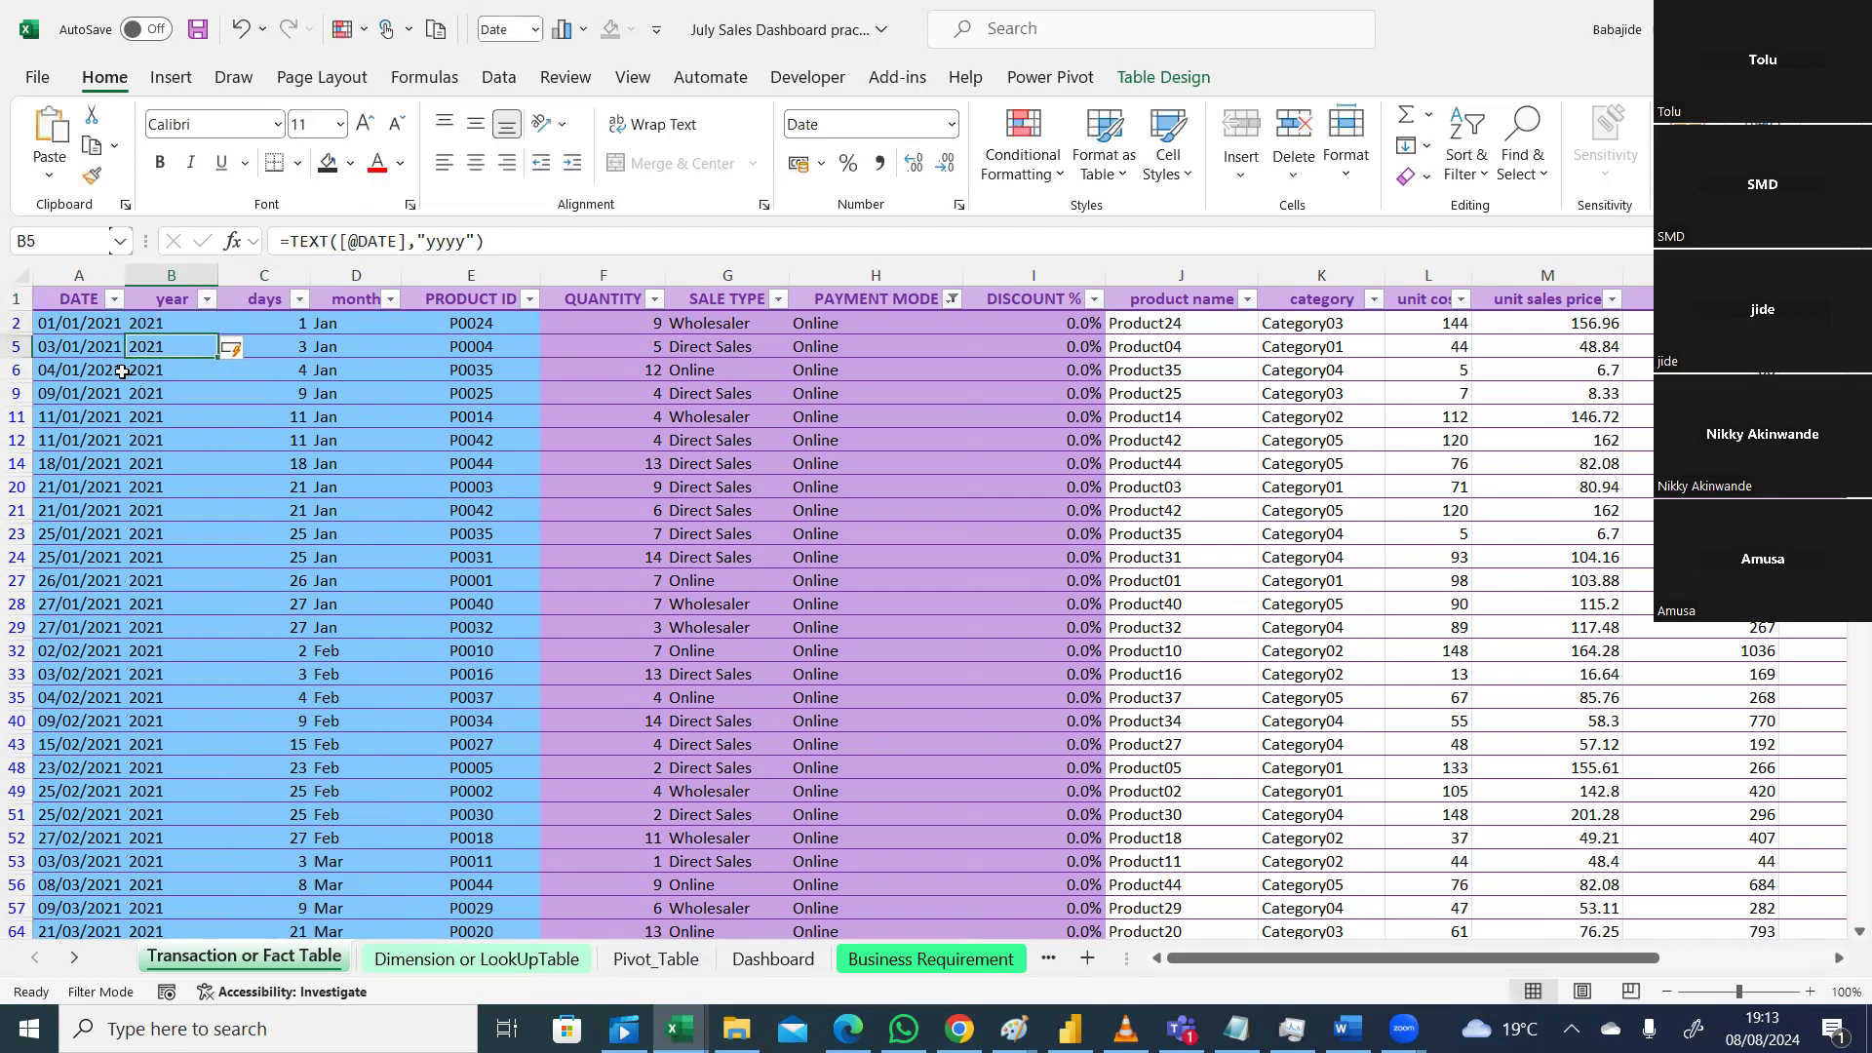
Step: Check the year filter list, save the workbook, and select the SALE TYPE pivot on Pivot_Table
click(208, 301)
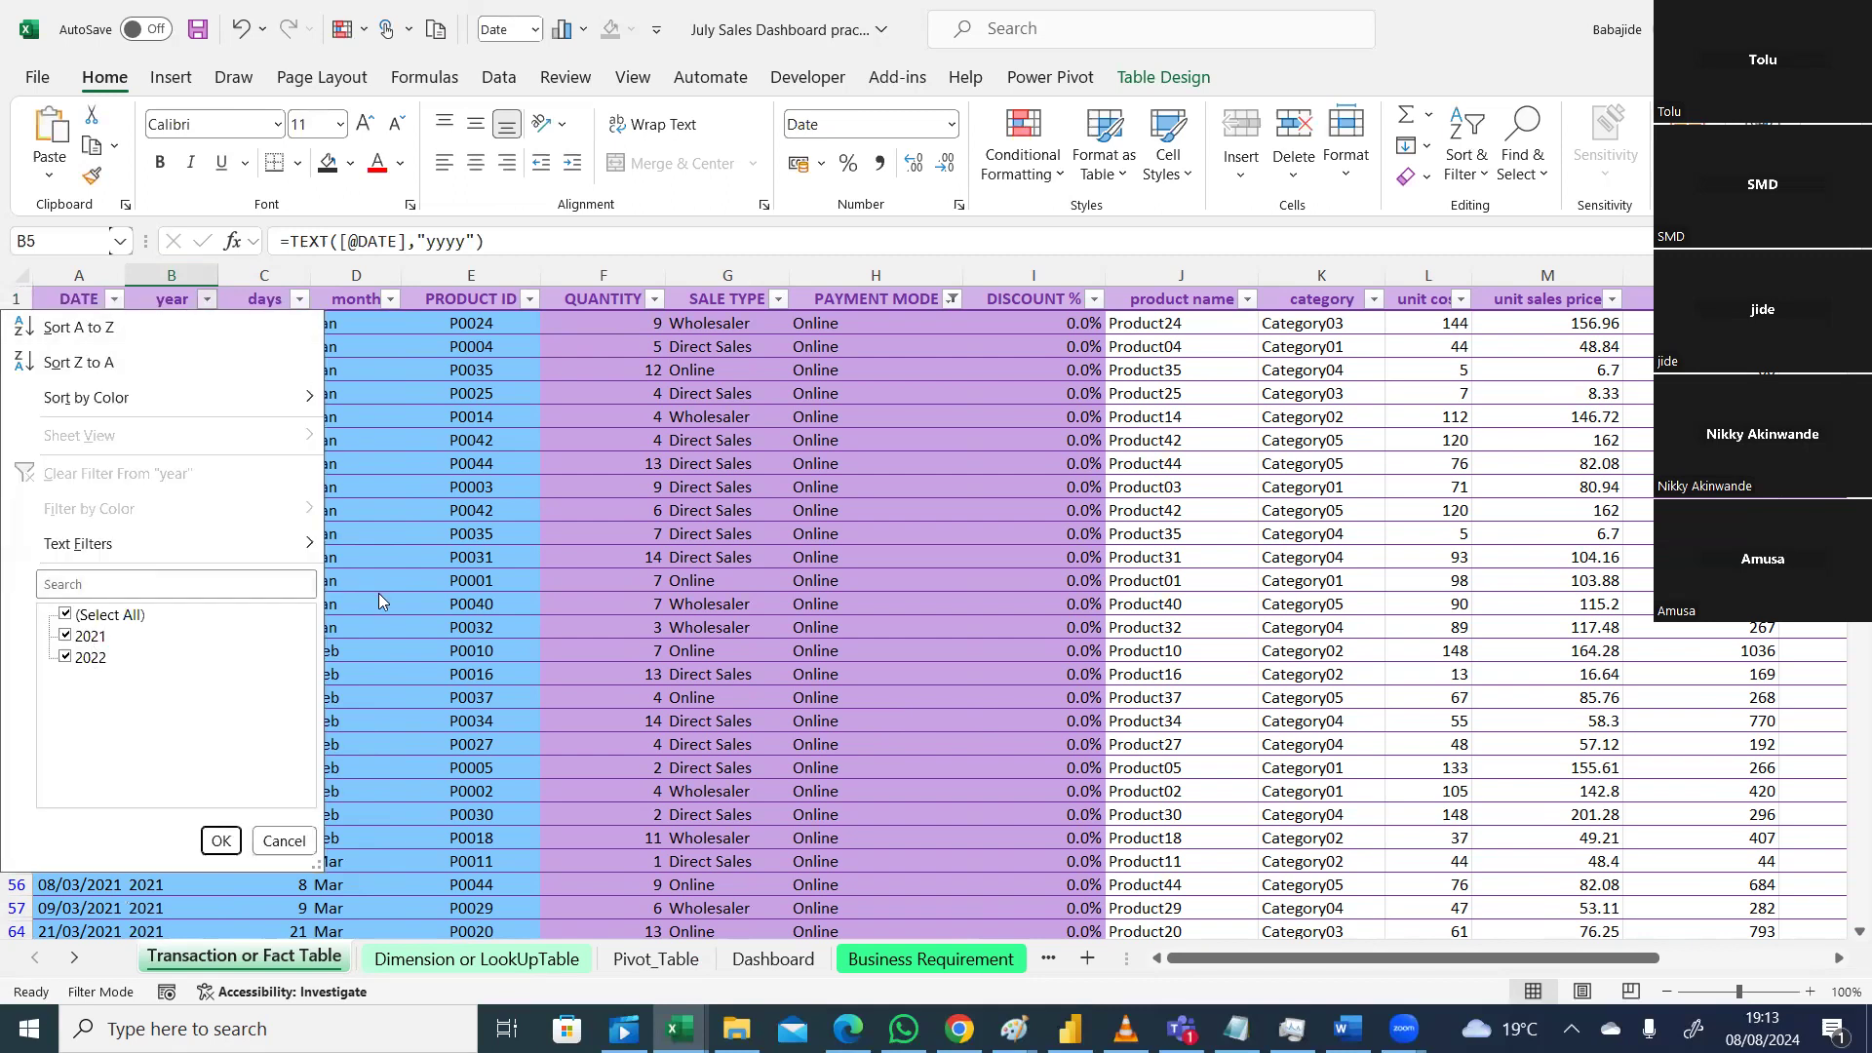
click(220, 840)
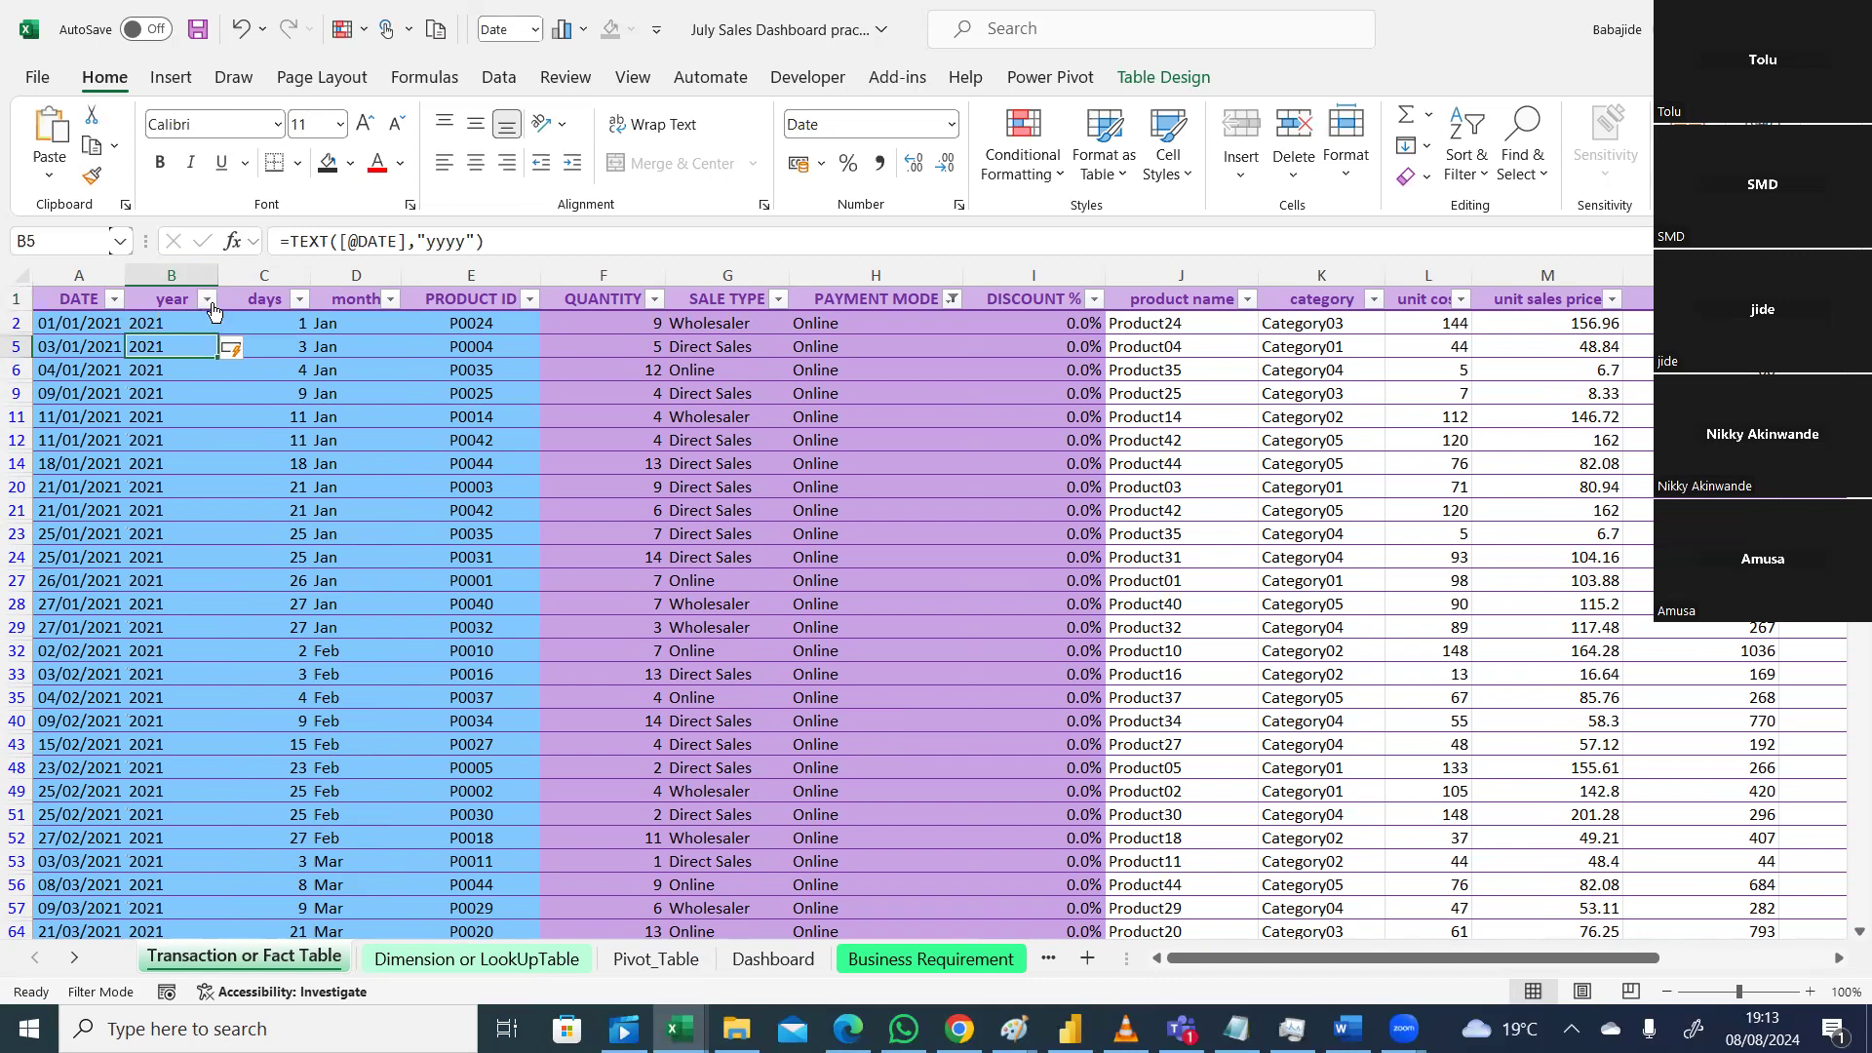
click(39, 78)
click(82, 450)
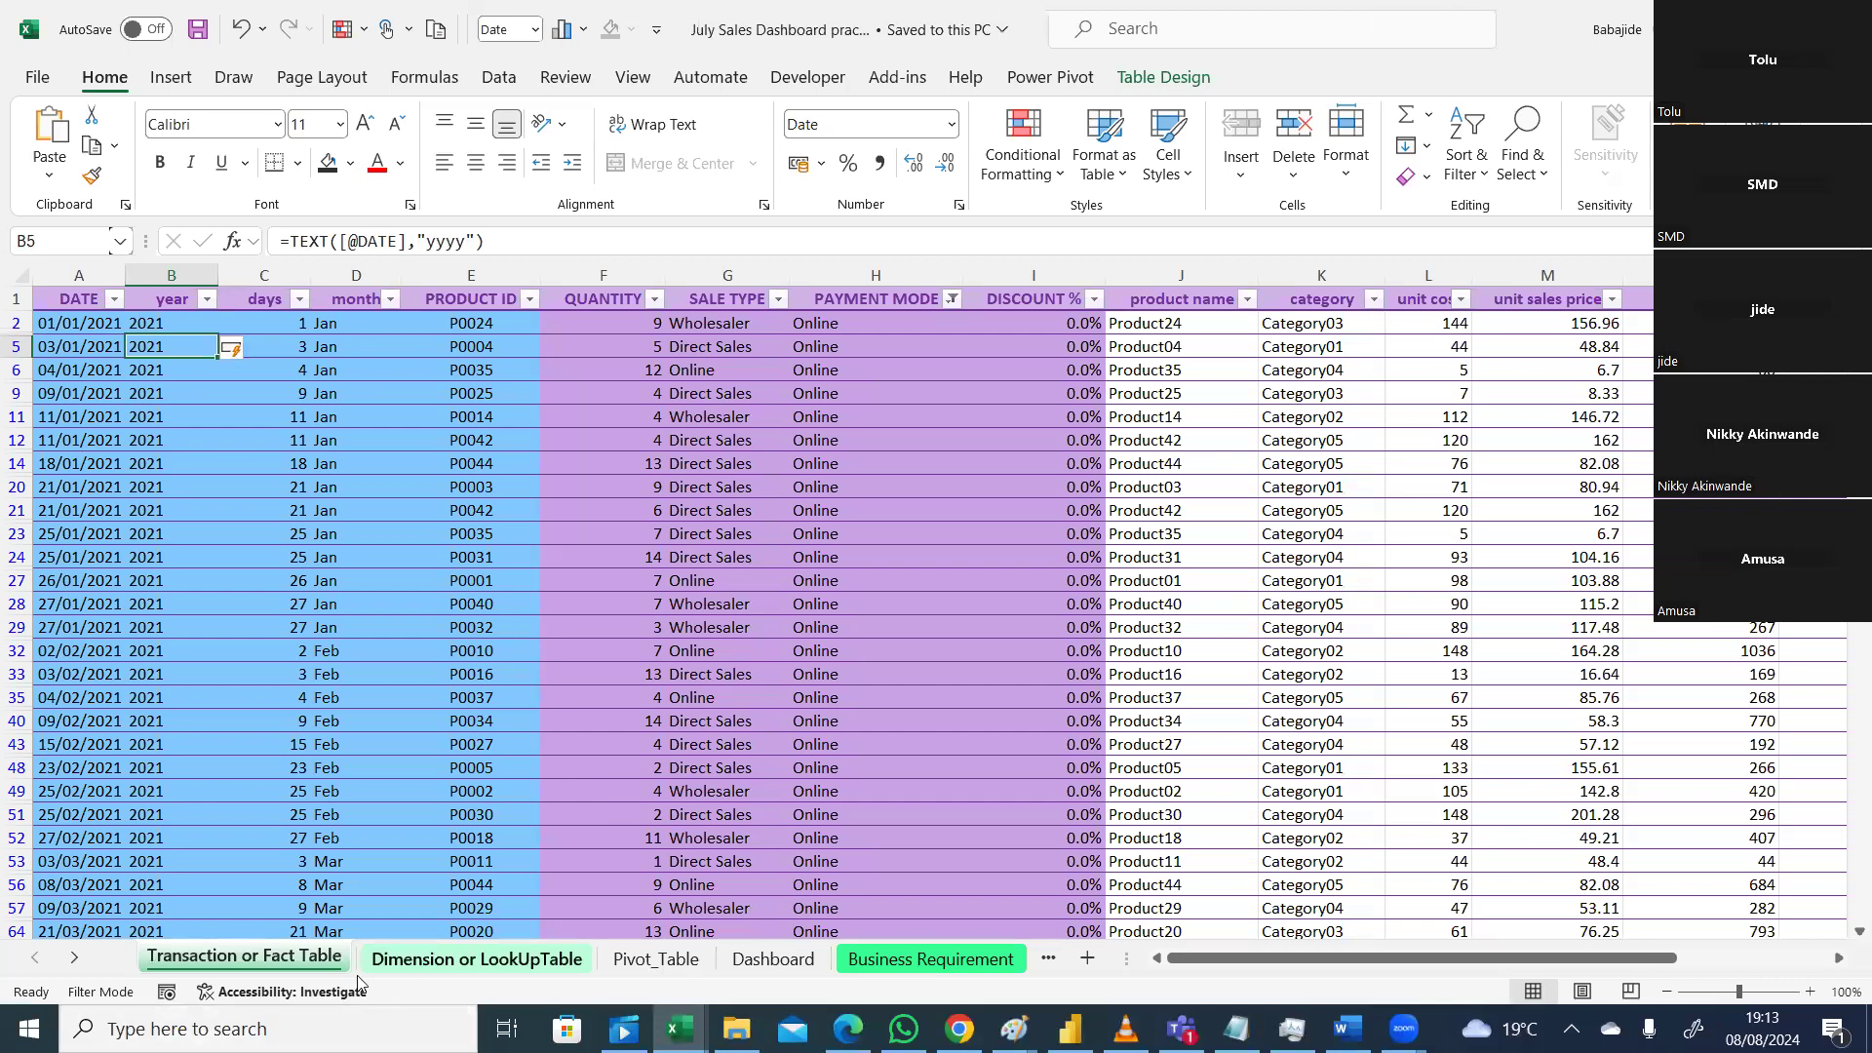
click(657, 958)
click(1573, 660)
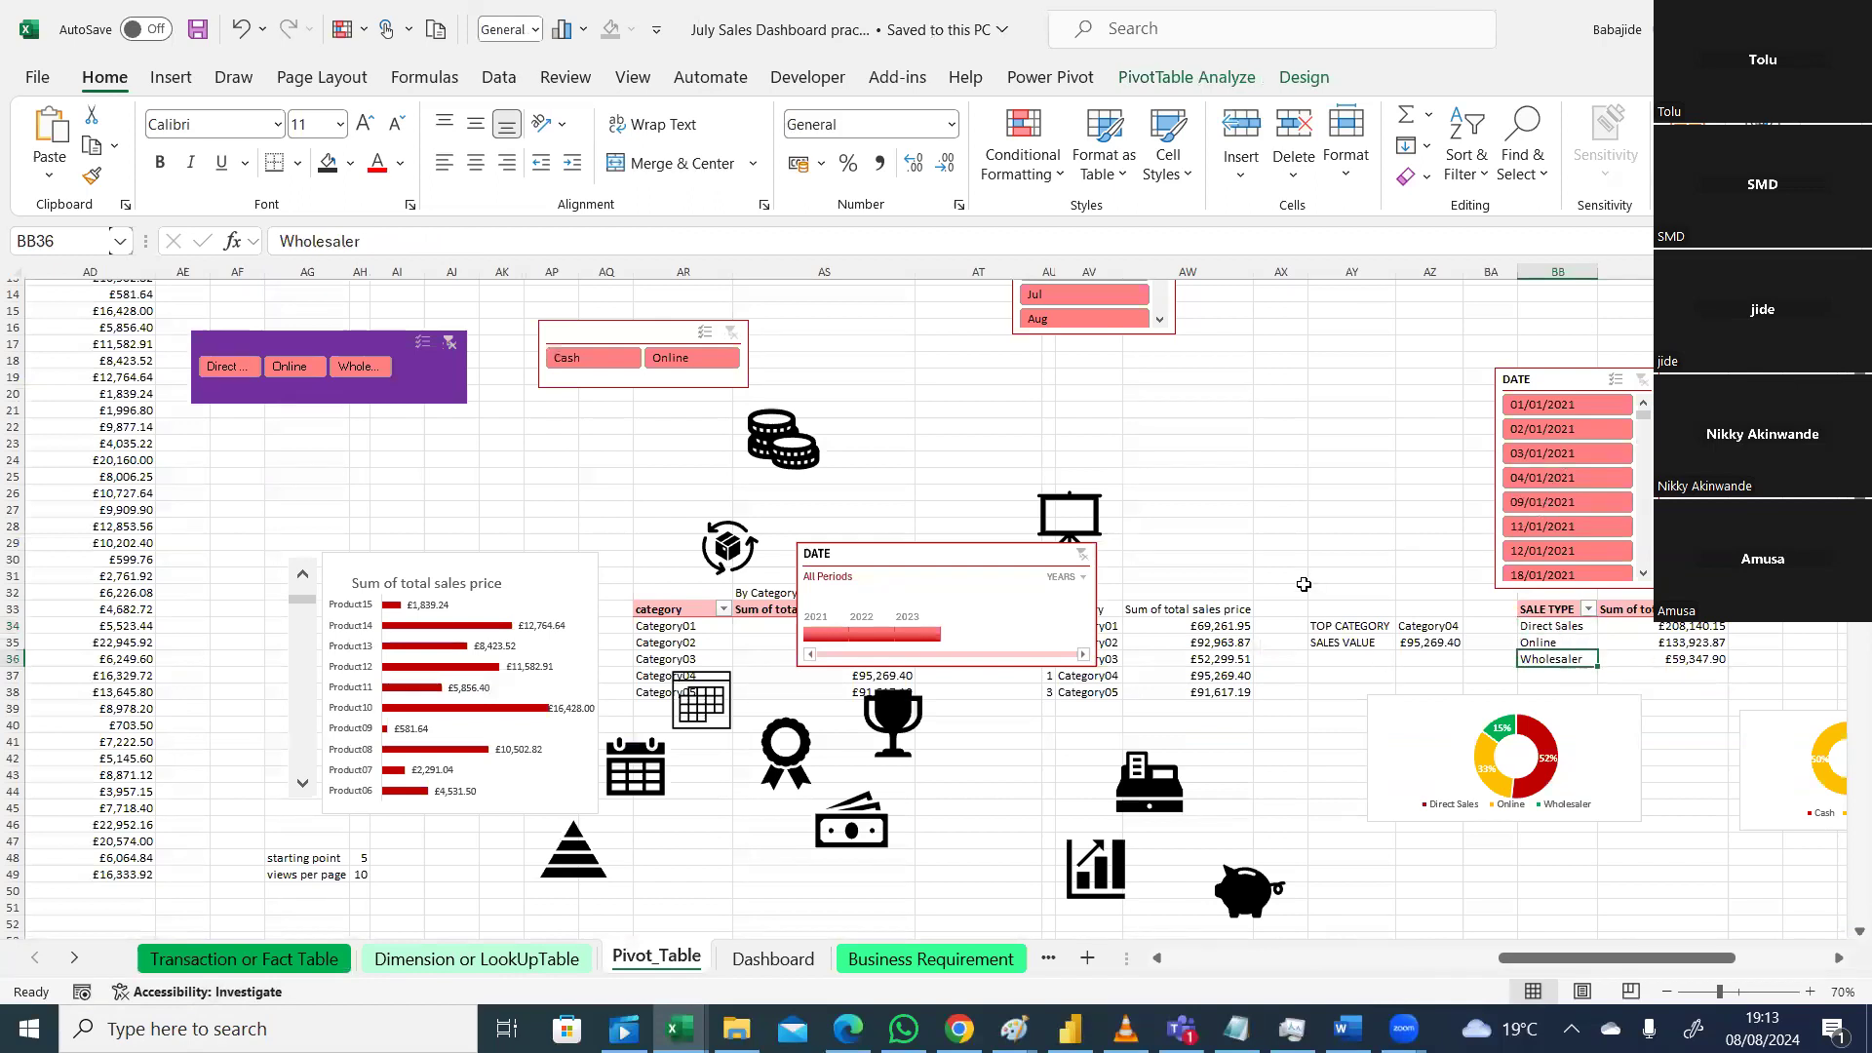
click(1560, 636)
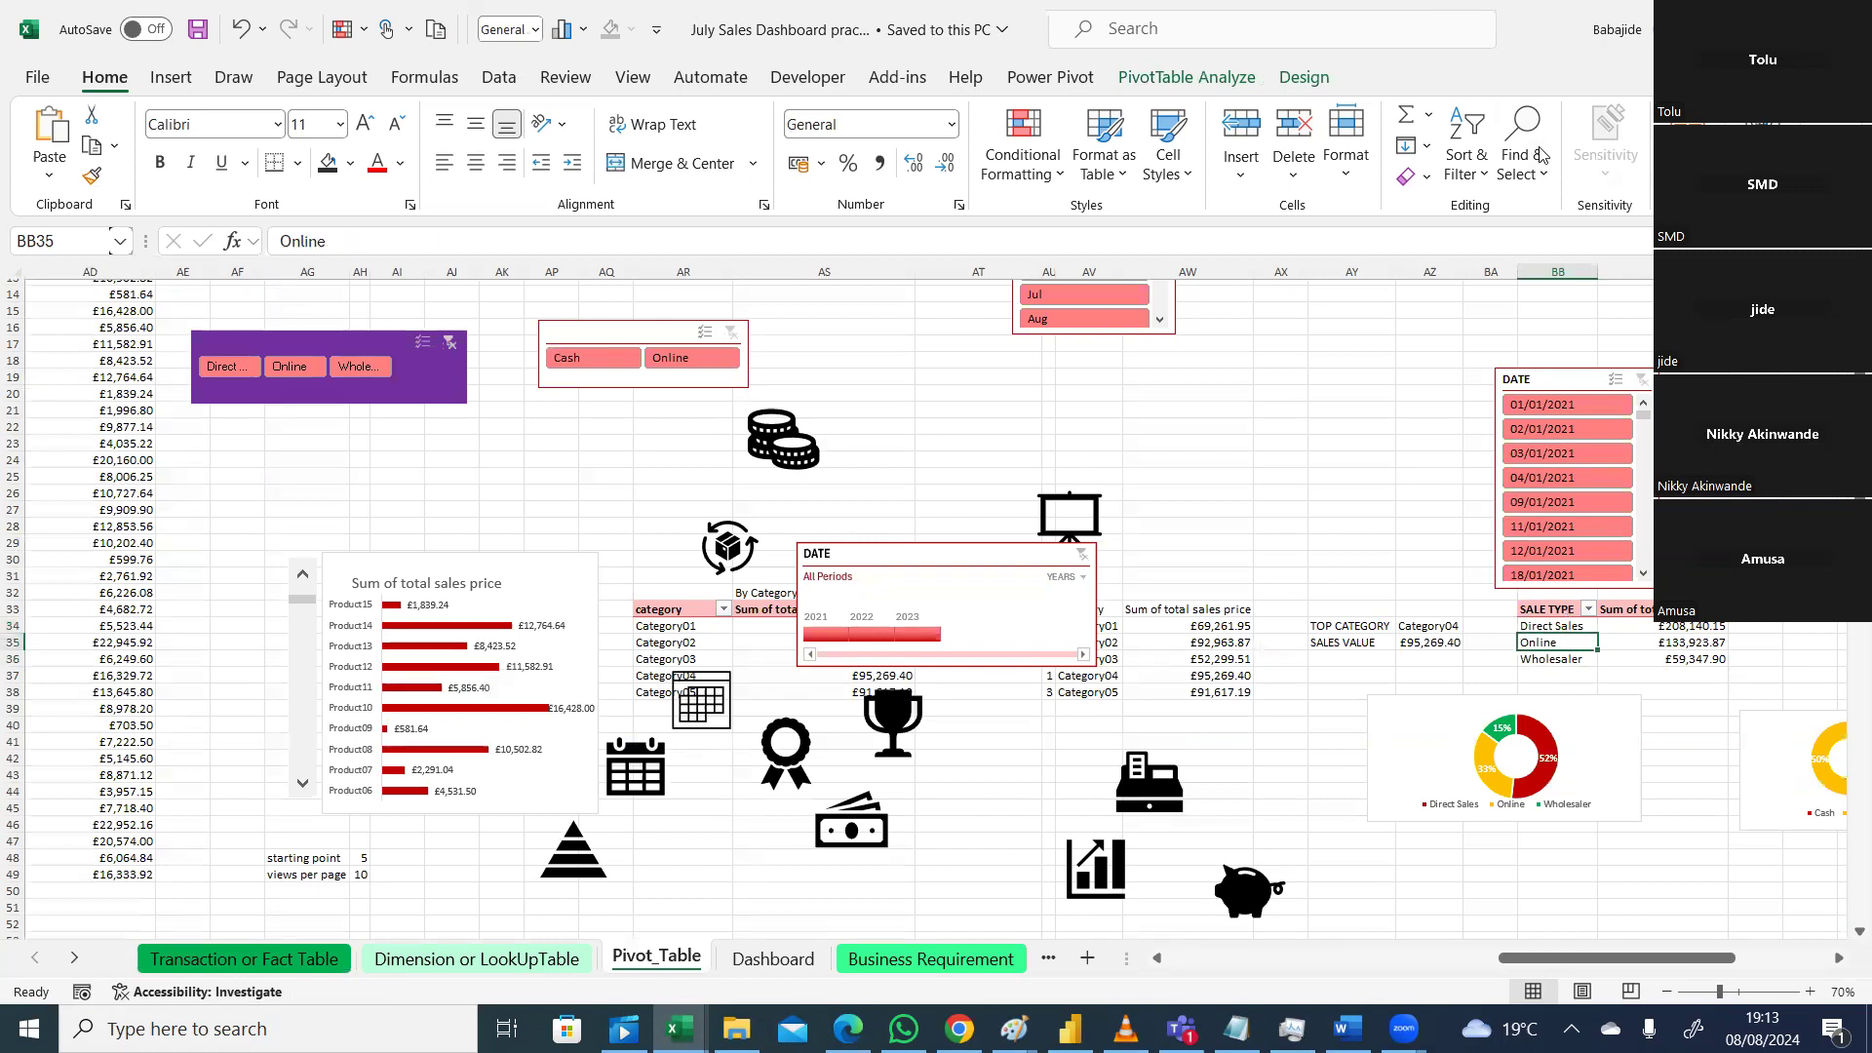
click(1187, 77)
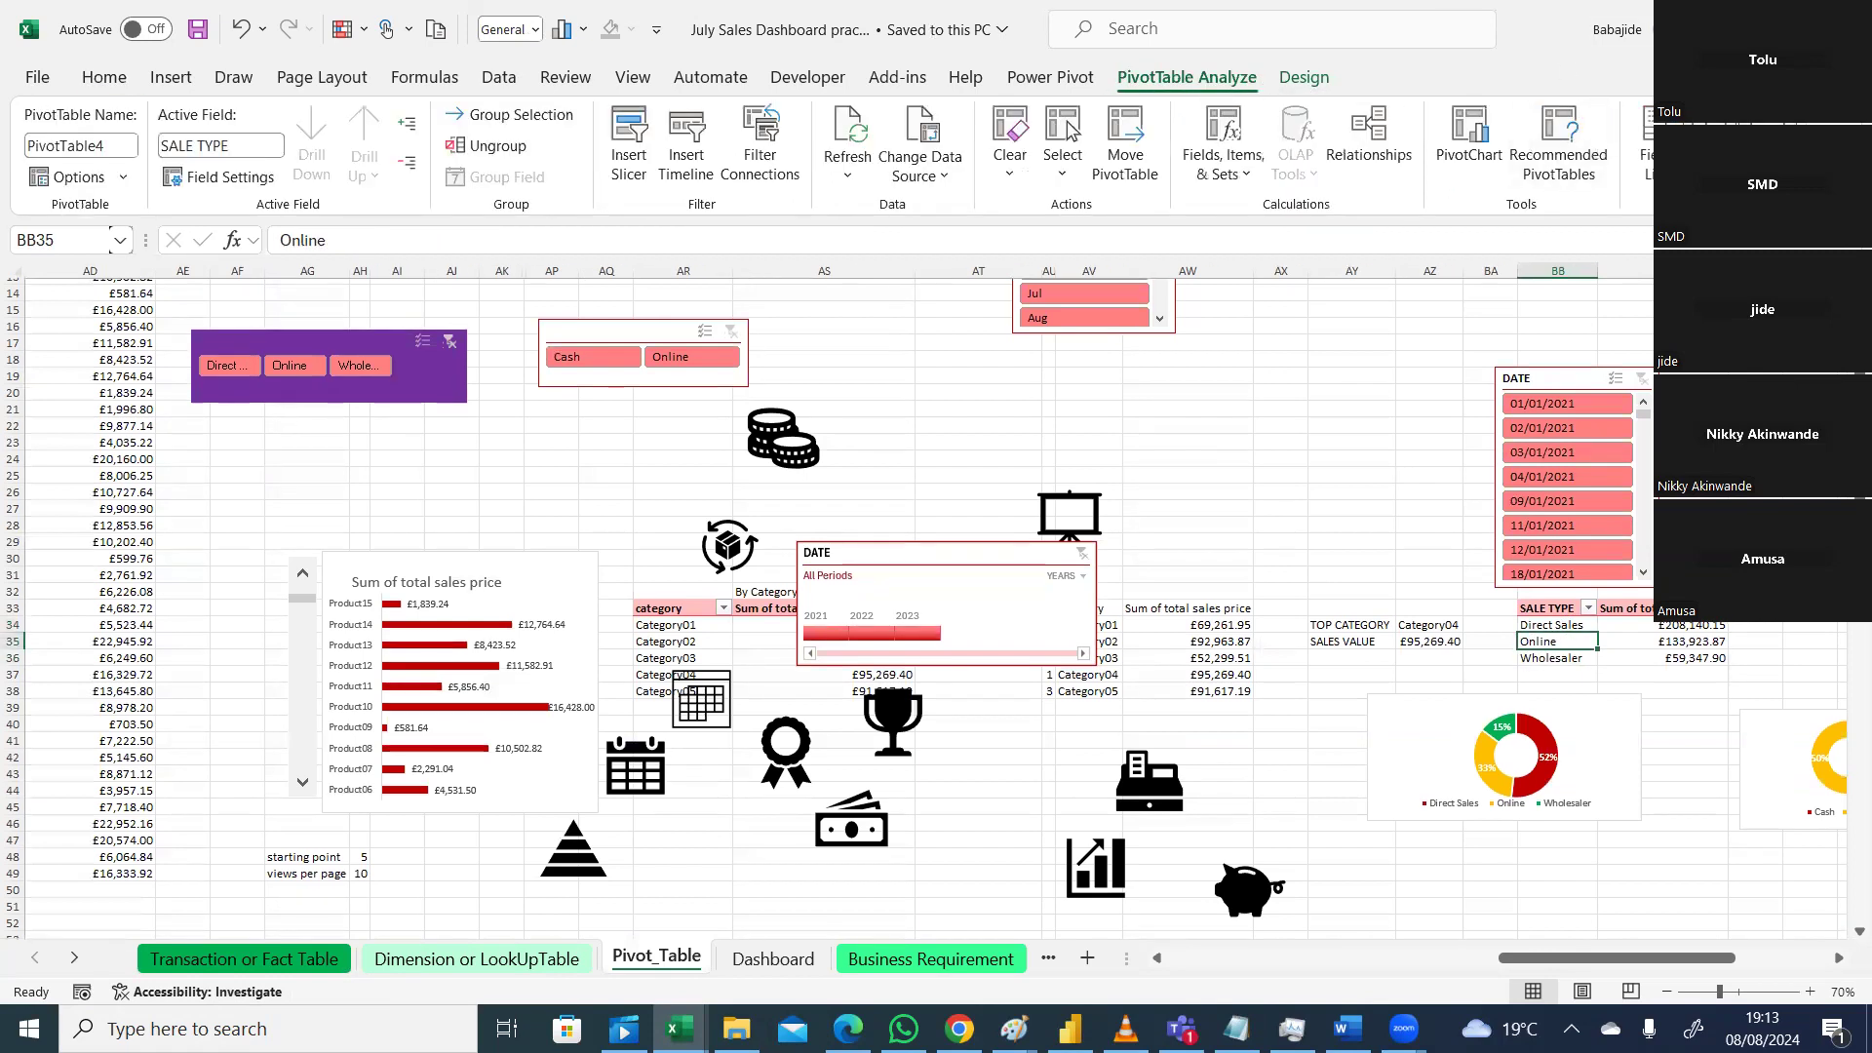
click(1646, 137)
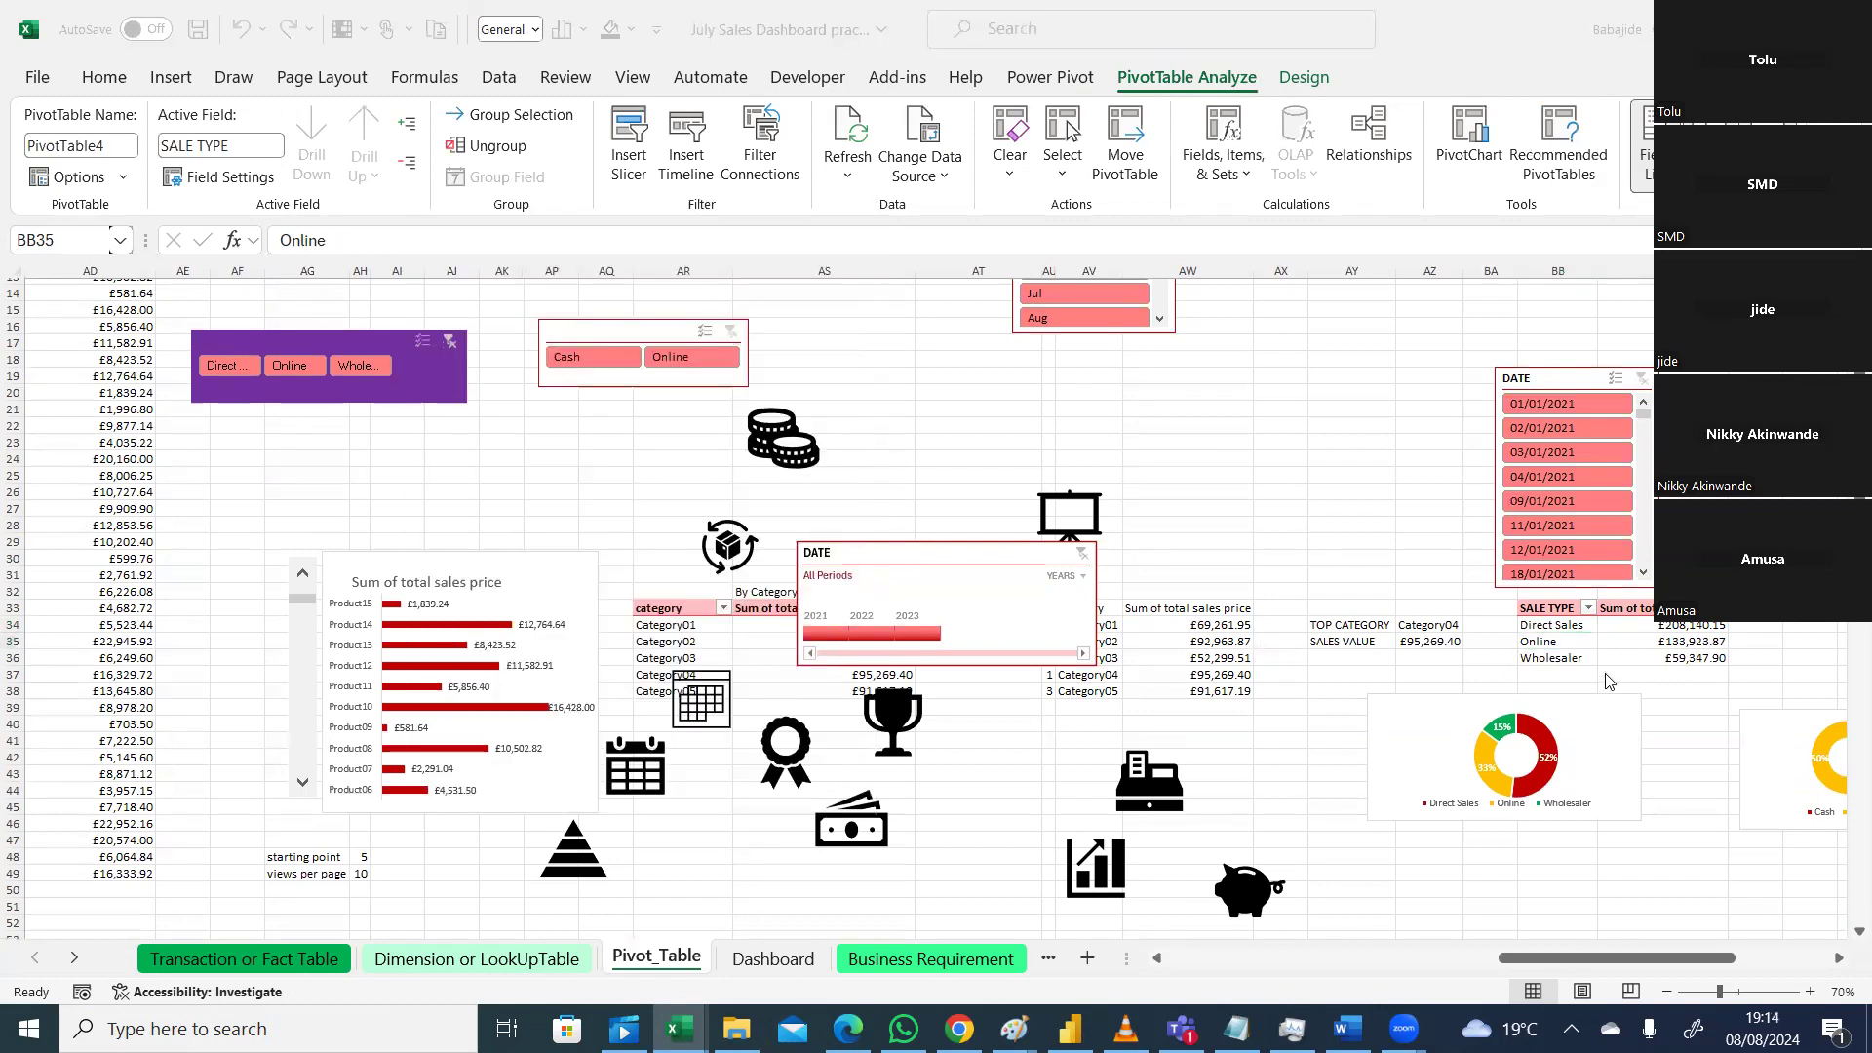
click(1559, 636)
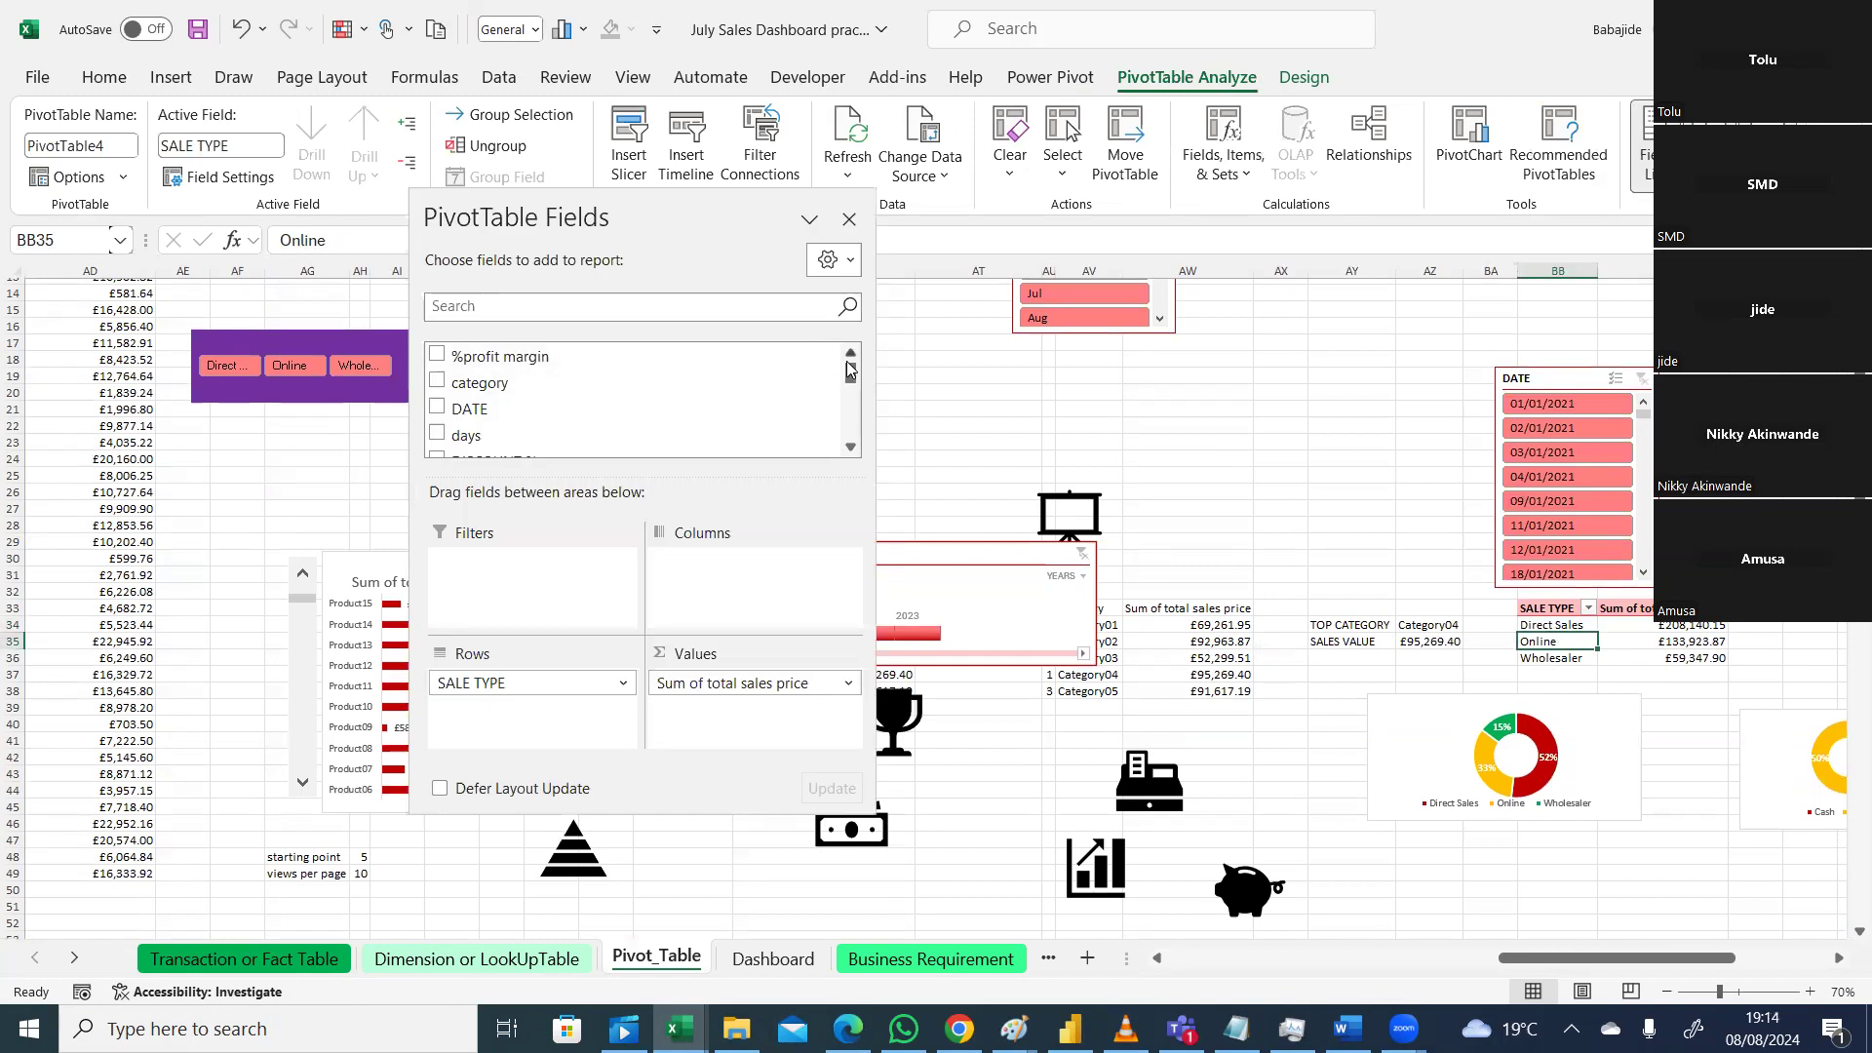
mouse_move(853, 378)
mouse_down()
mouse_move(852, 427)
mouse_move(848, 379)
mouse_up()
click(850, 262)
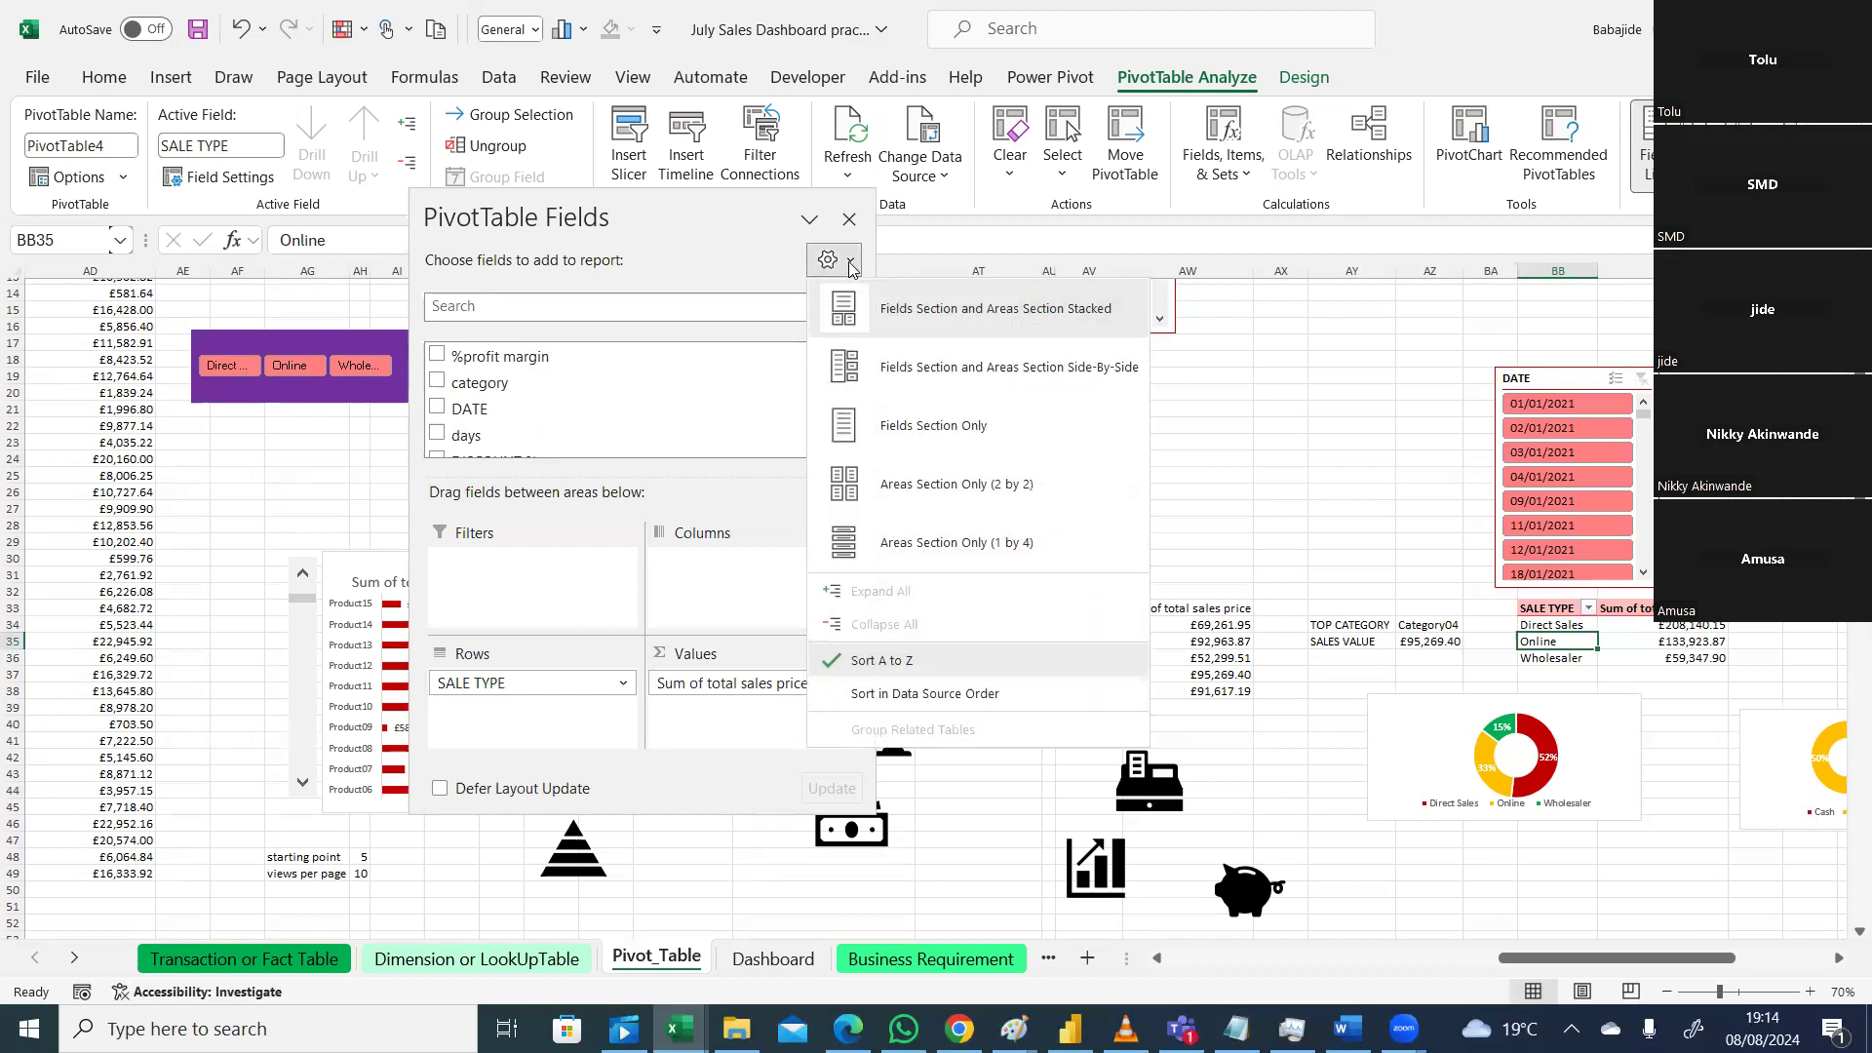
click(870, 660)
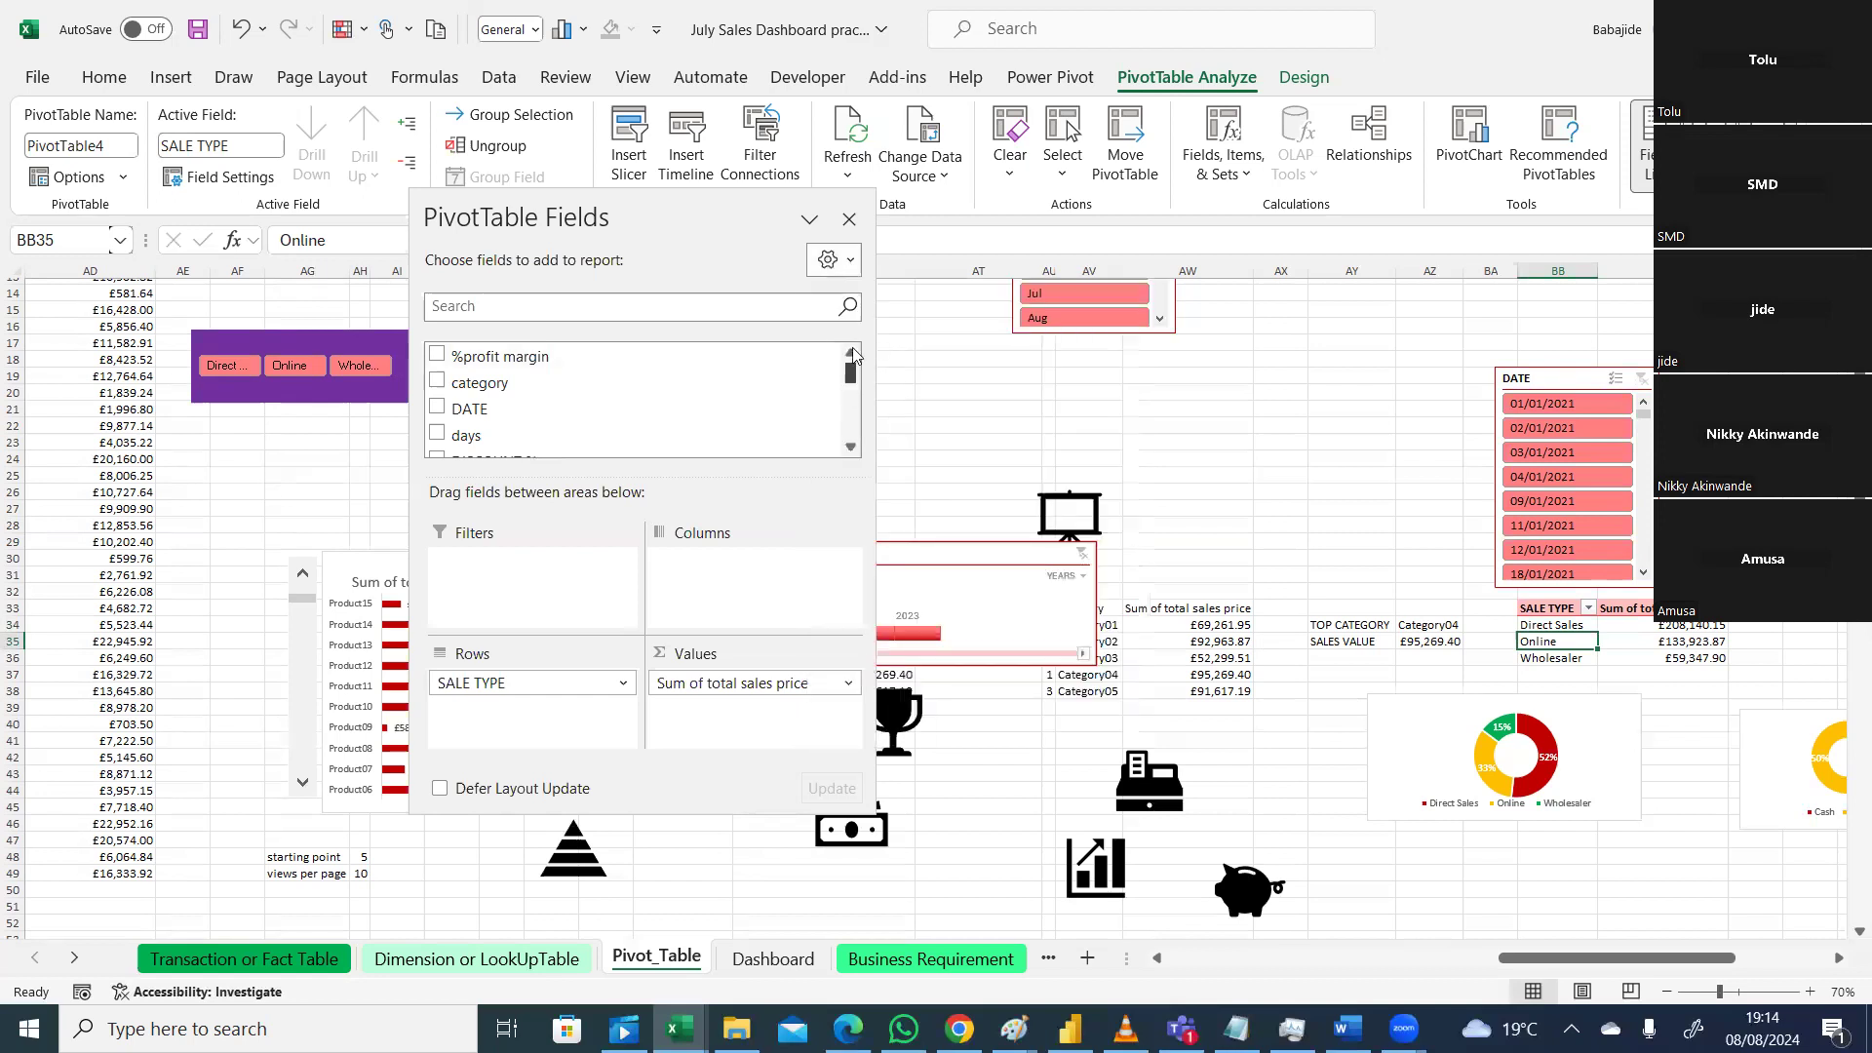
click(845, 267)
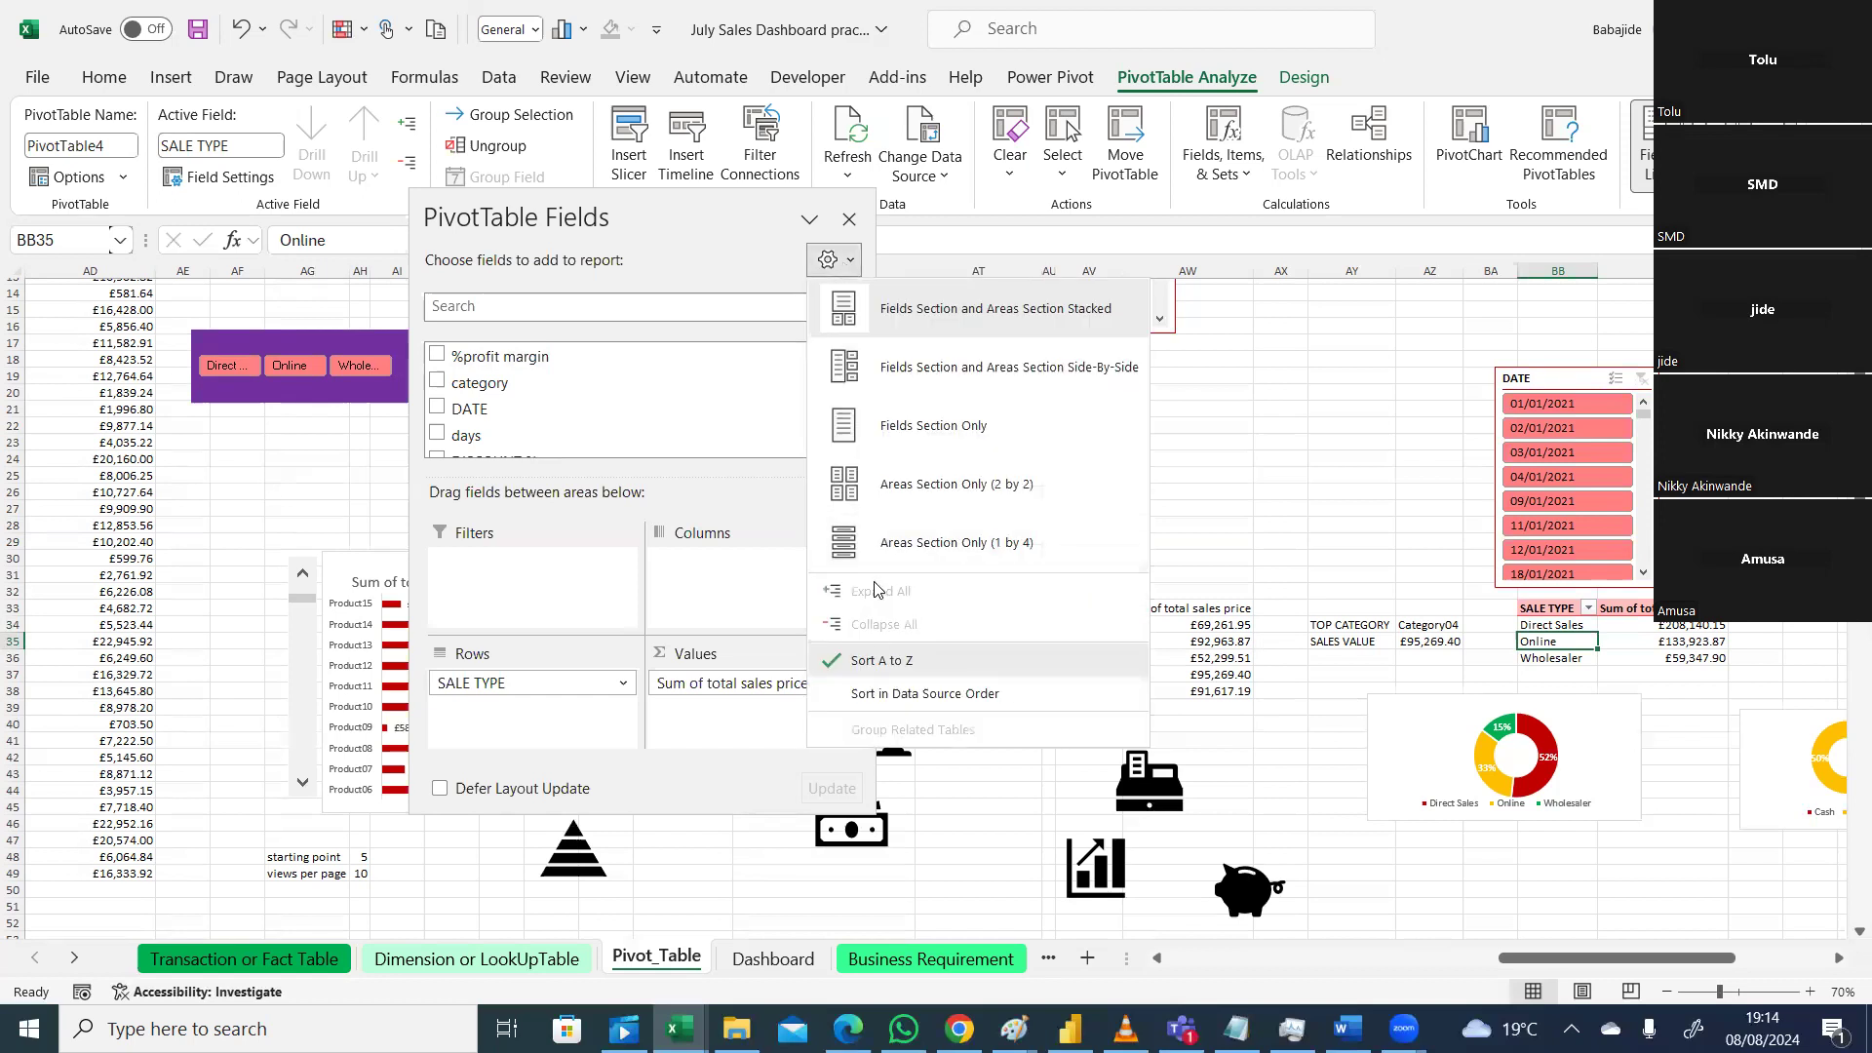
click(1260, 412)
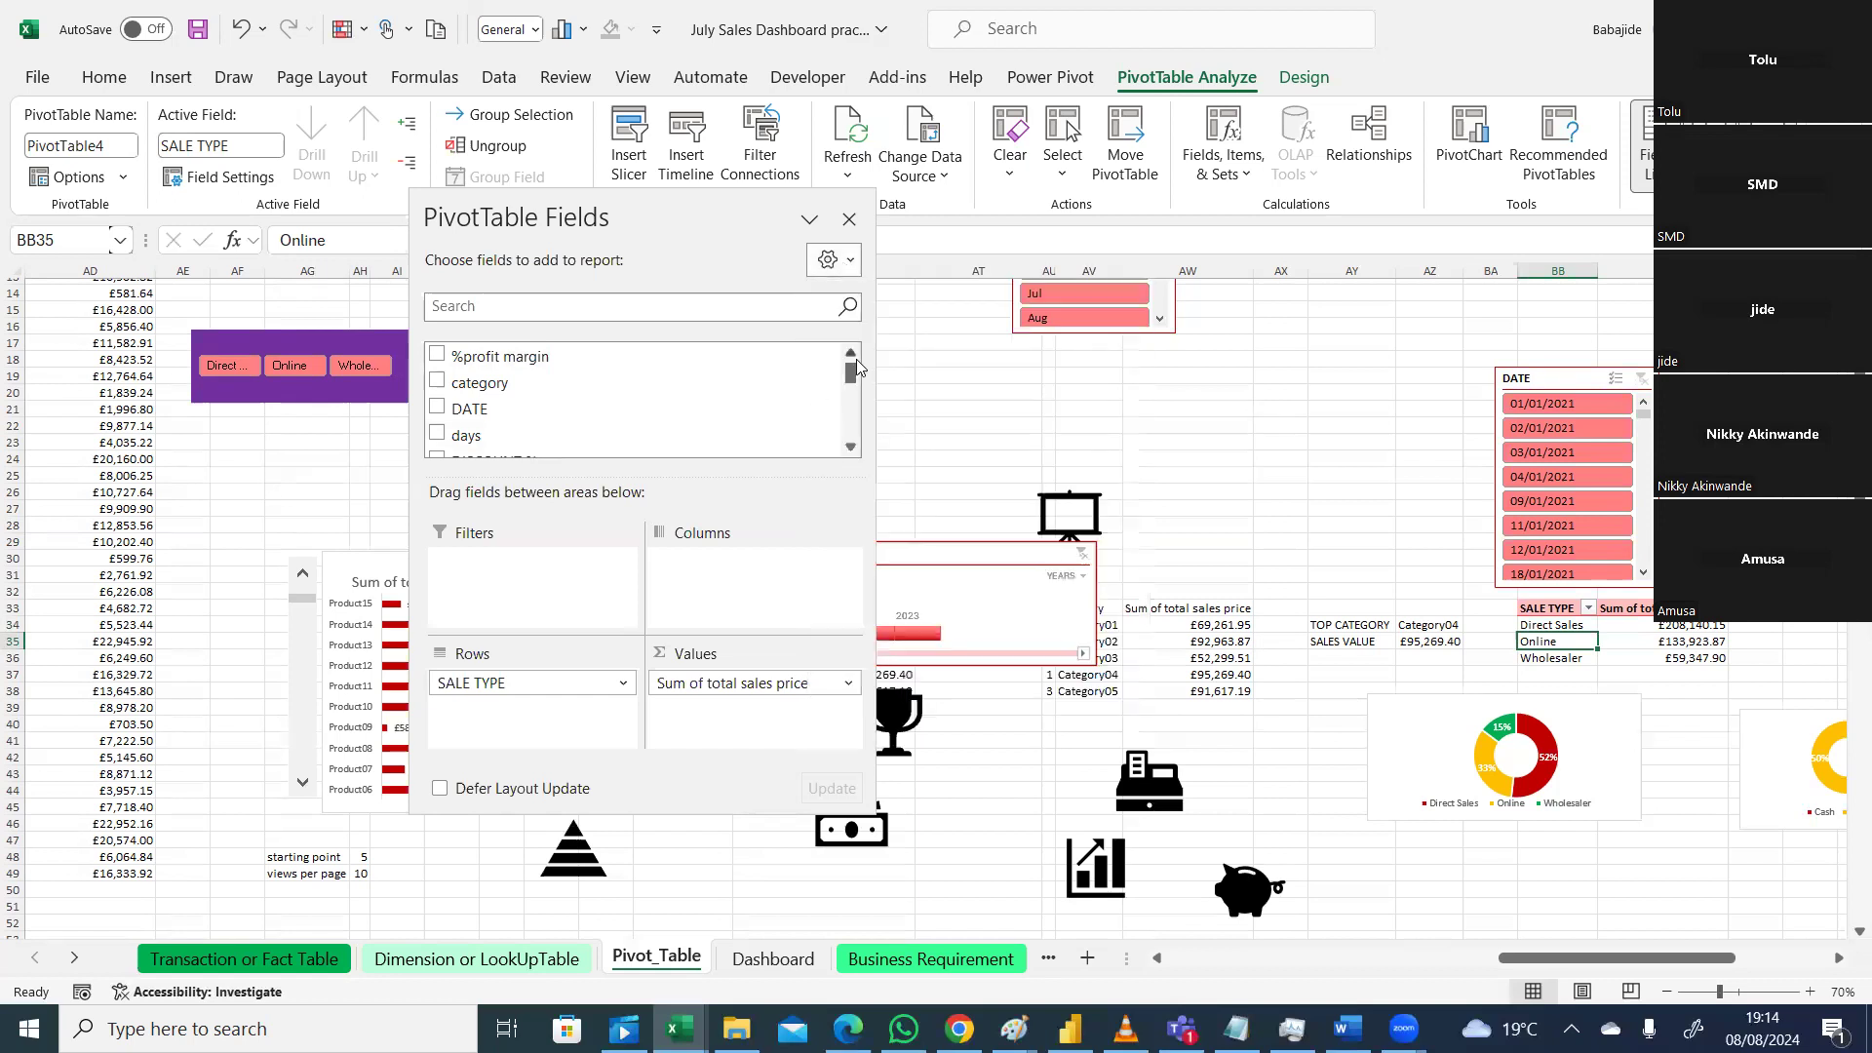
scroll(851, 383, down, 1)
drag(851, 383, 848, 433)
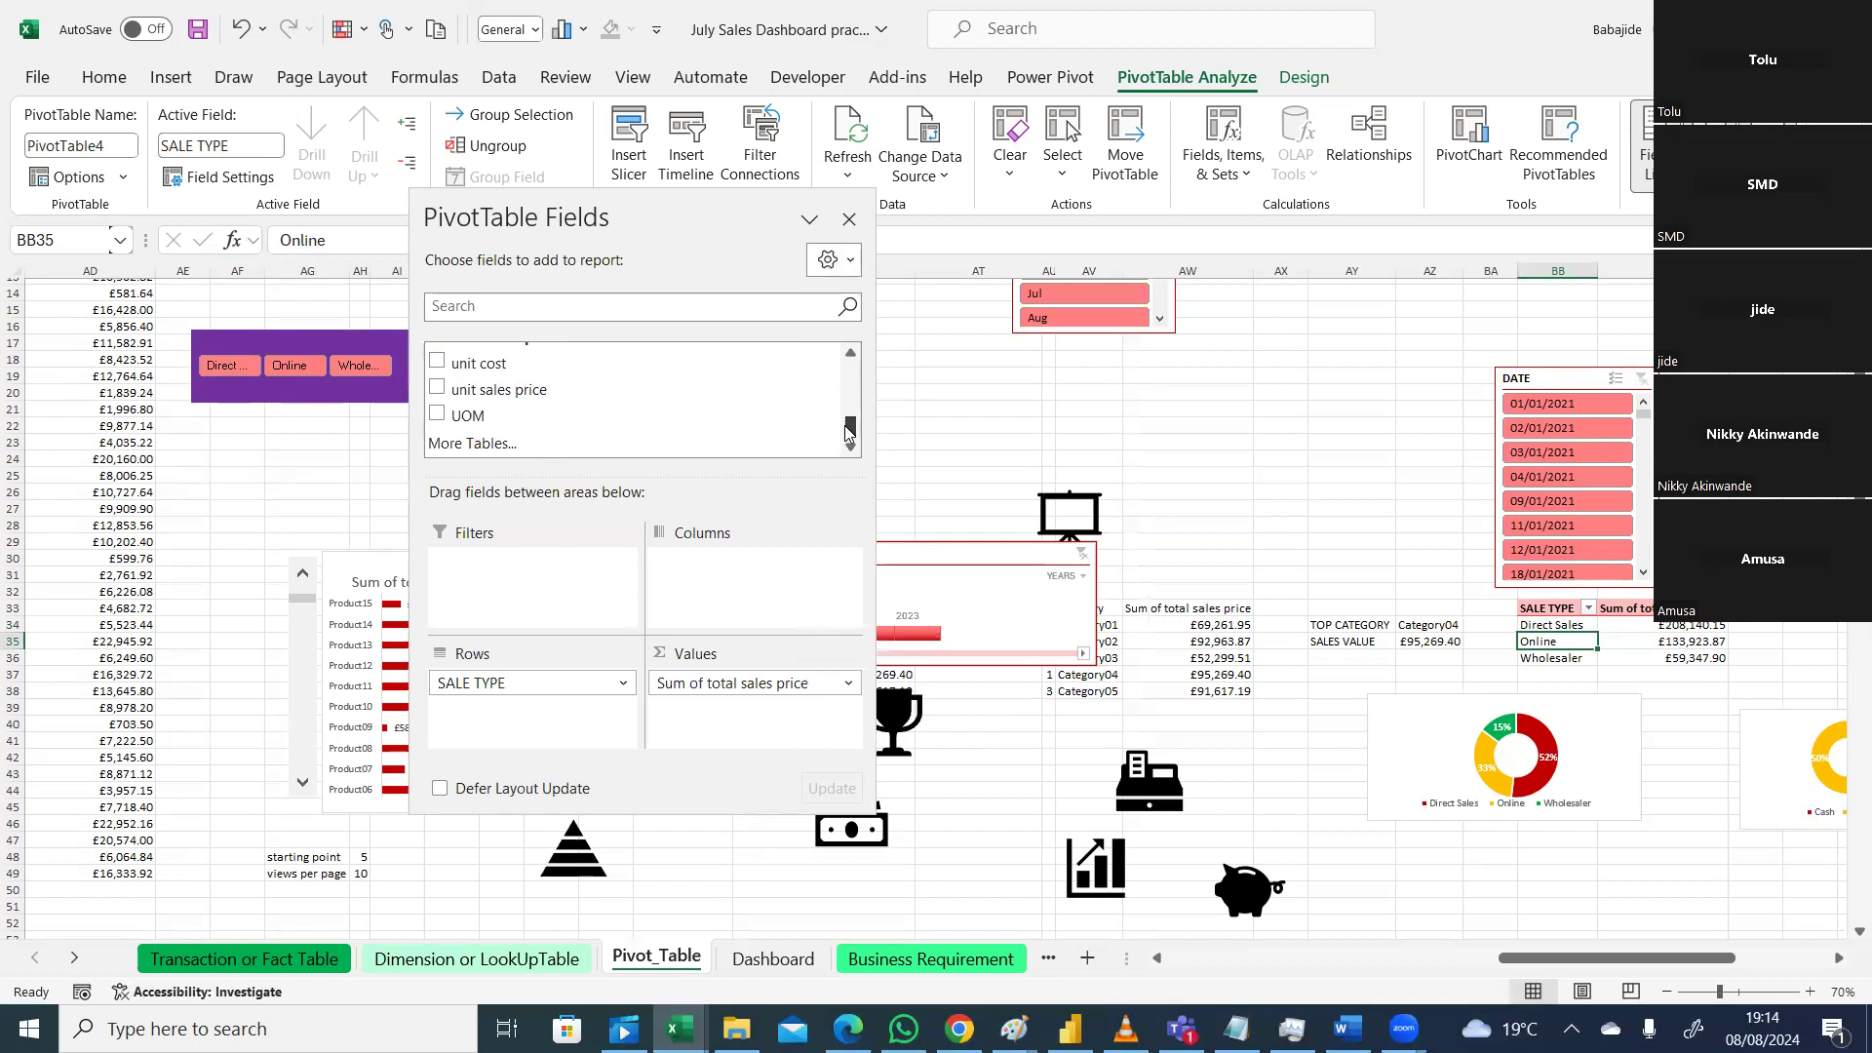
click(939, 375)
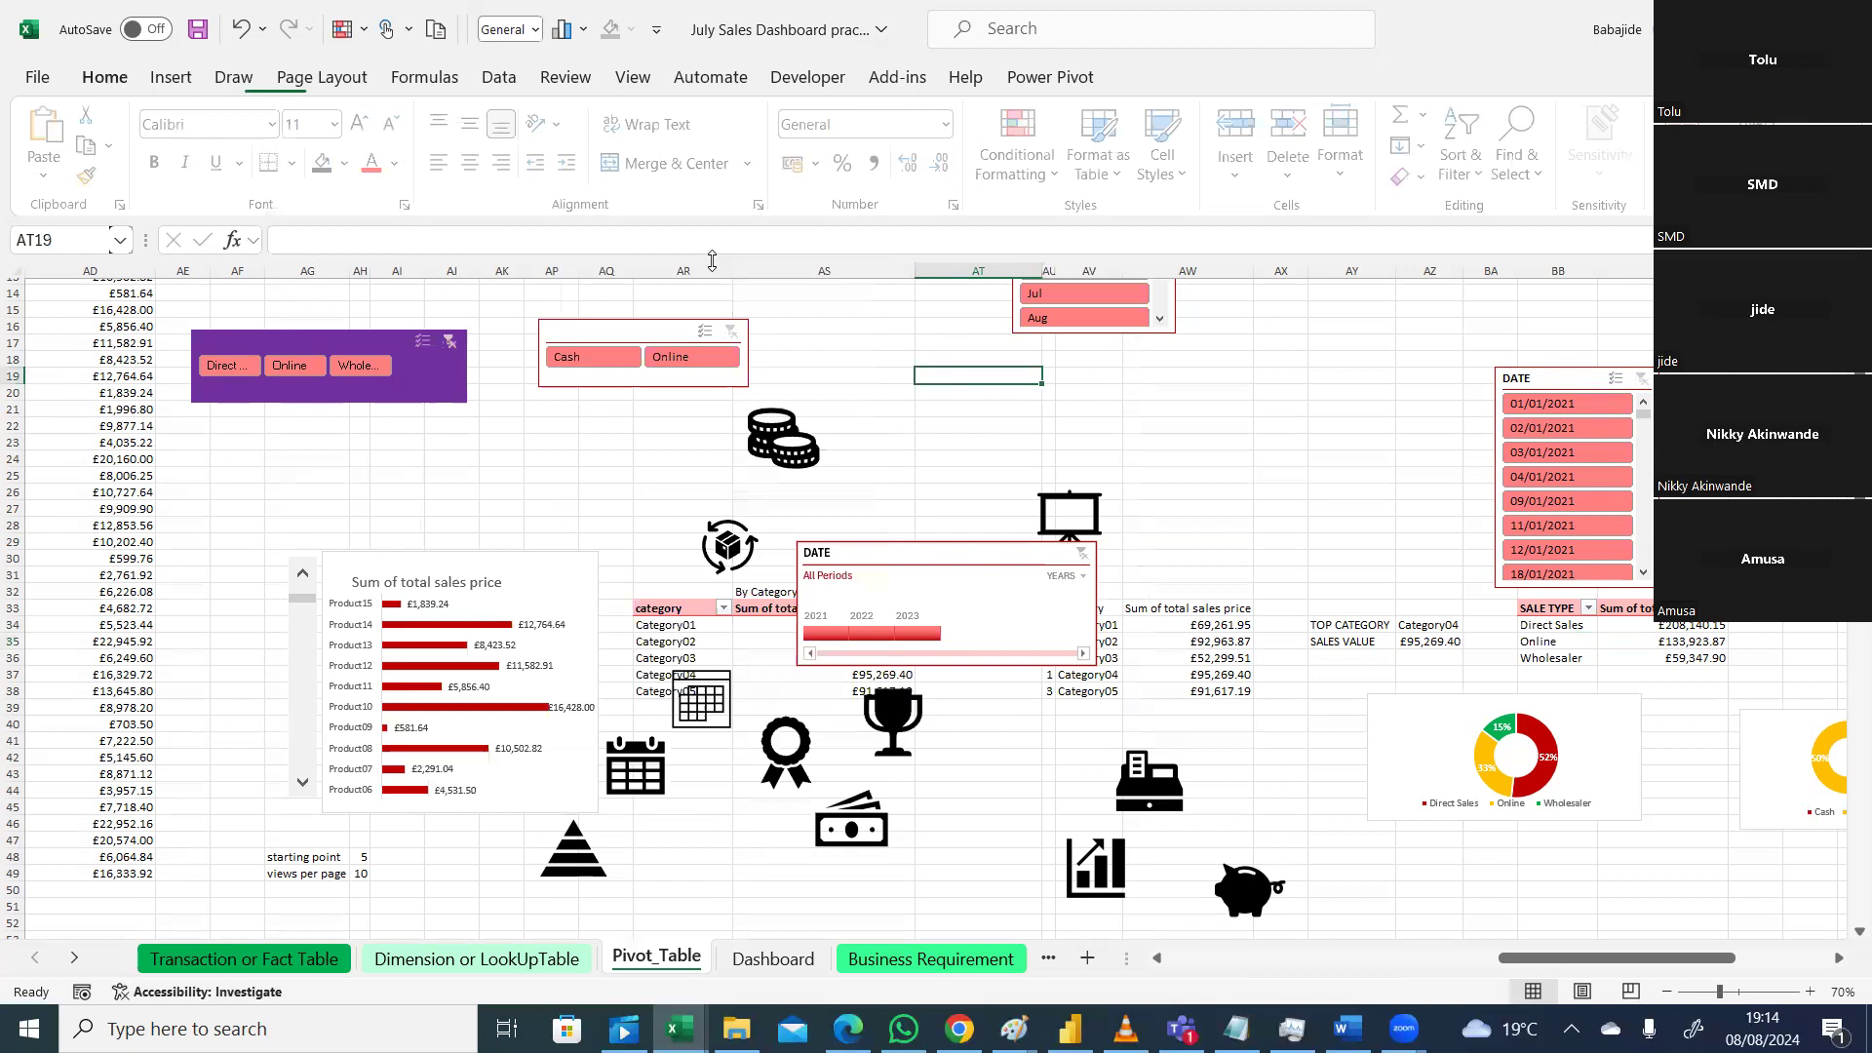
Step: Refresh all pivot tables so they pick up the new year column
click(498, 77)
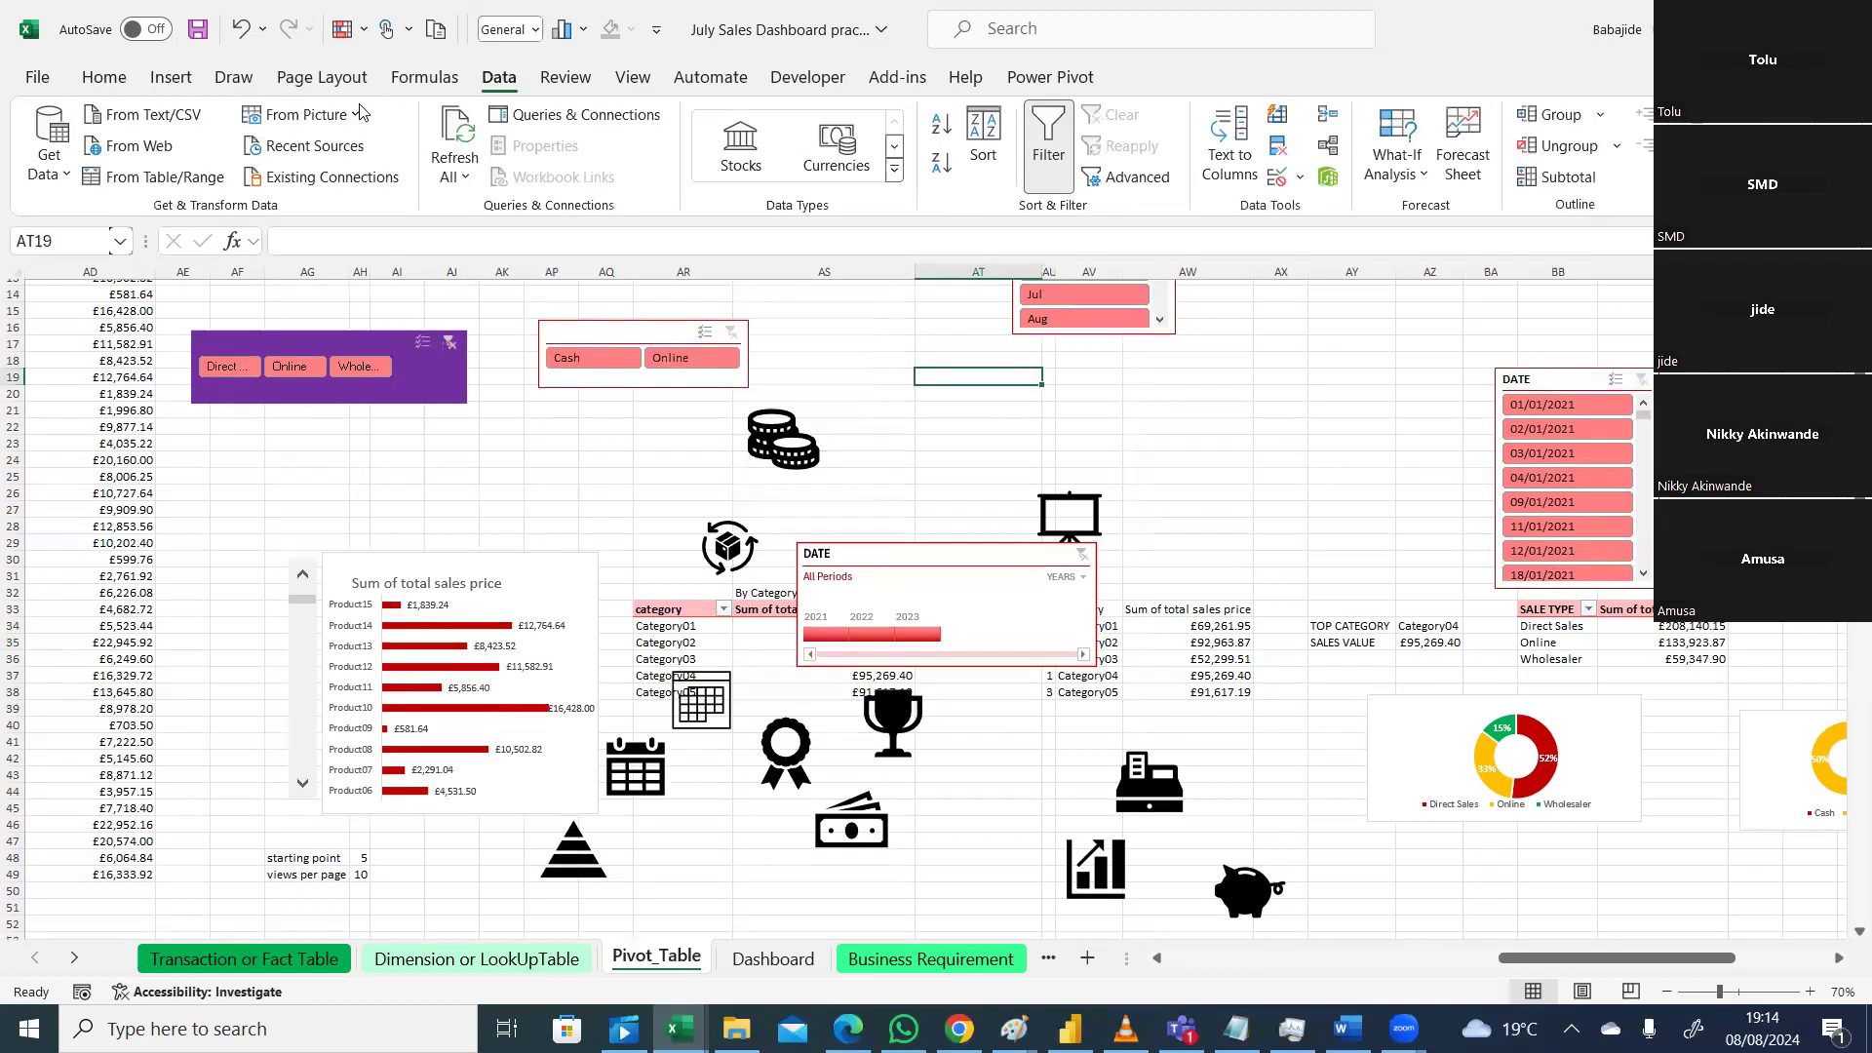
click(462, 139)
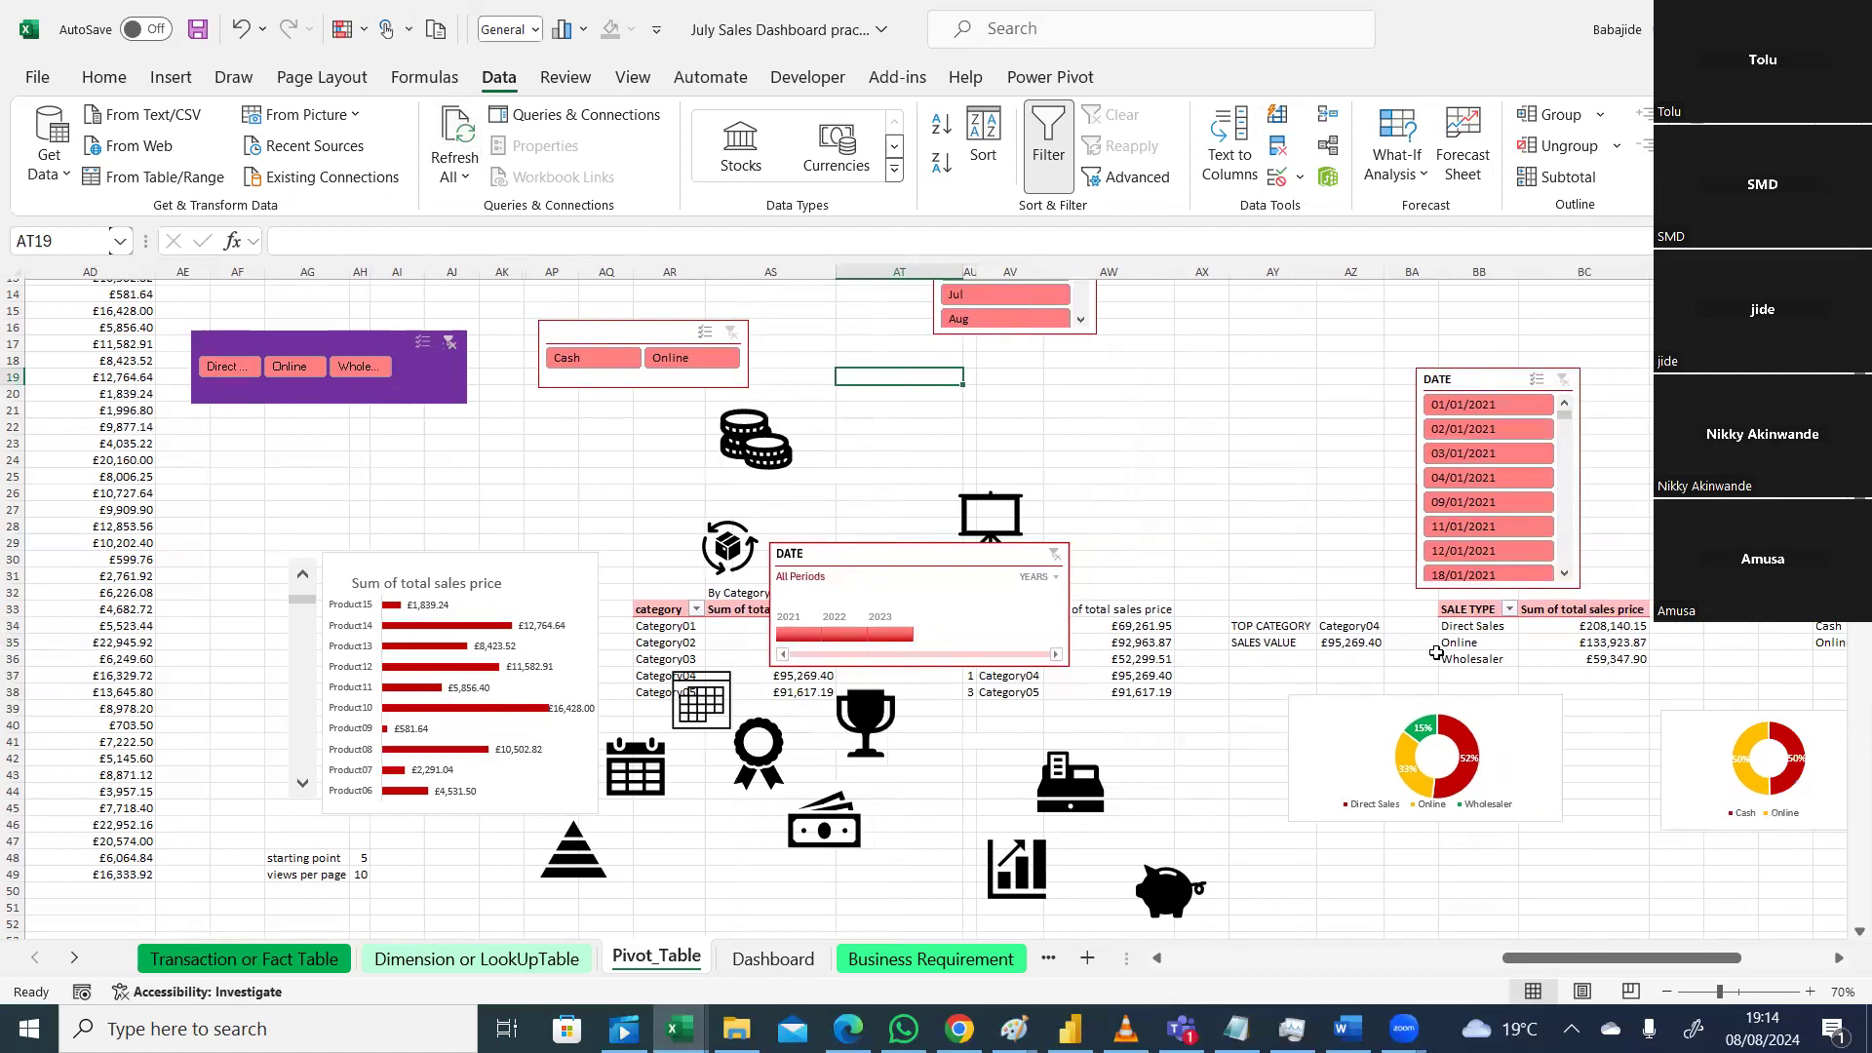
click(1607, 653)
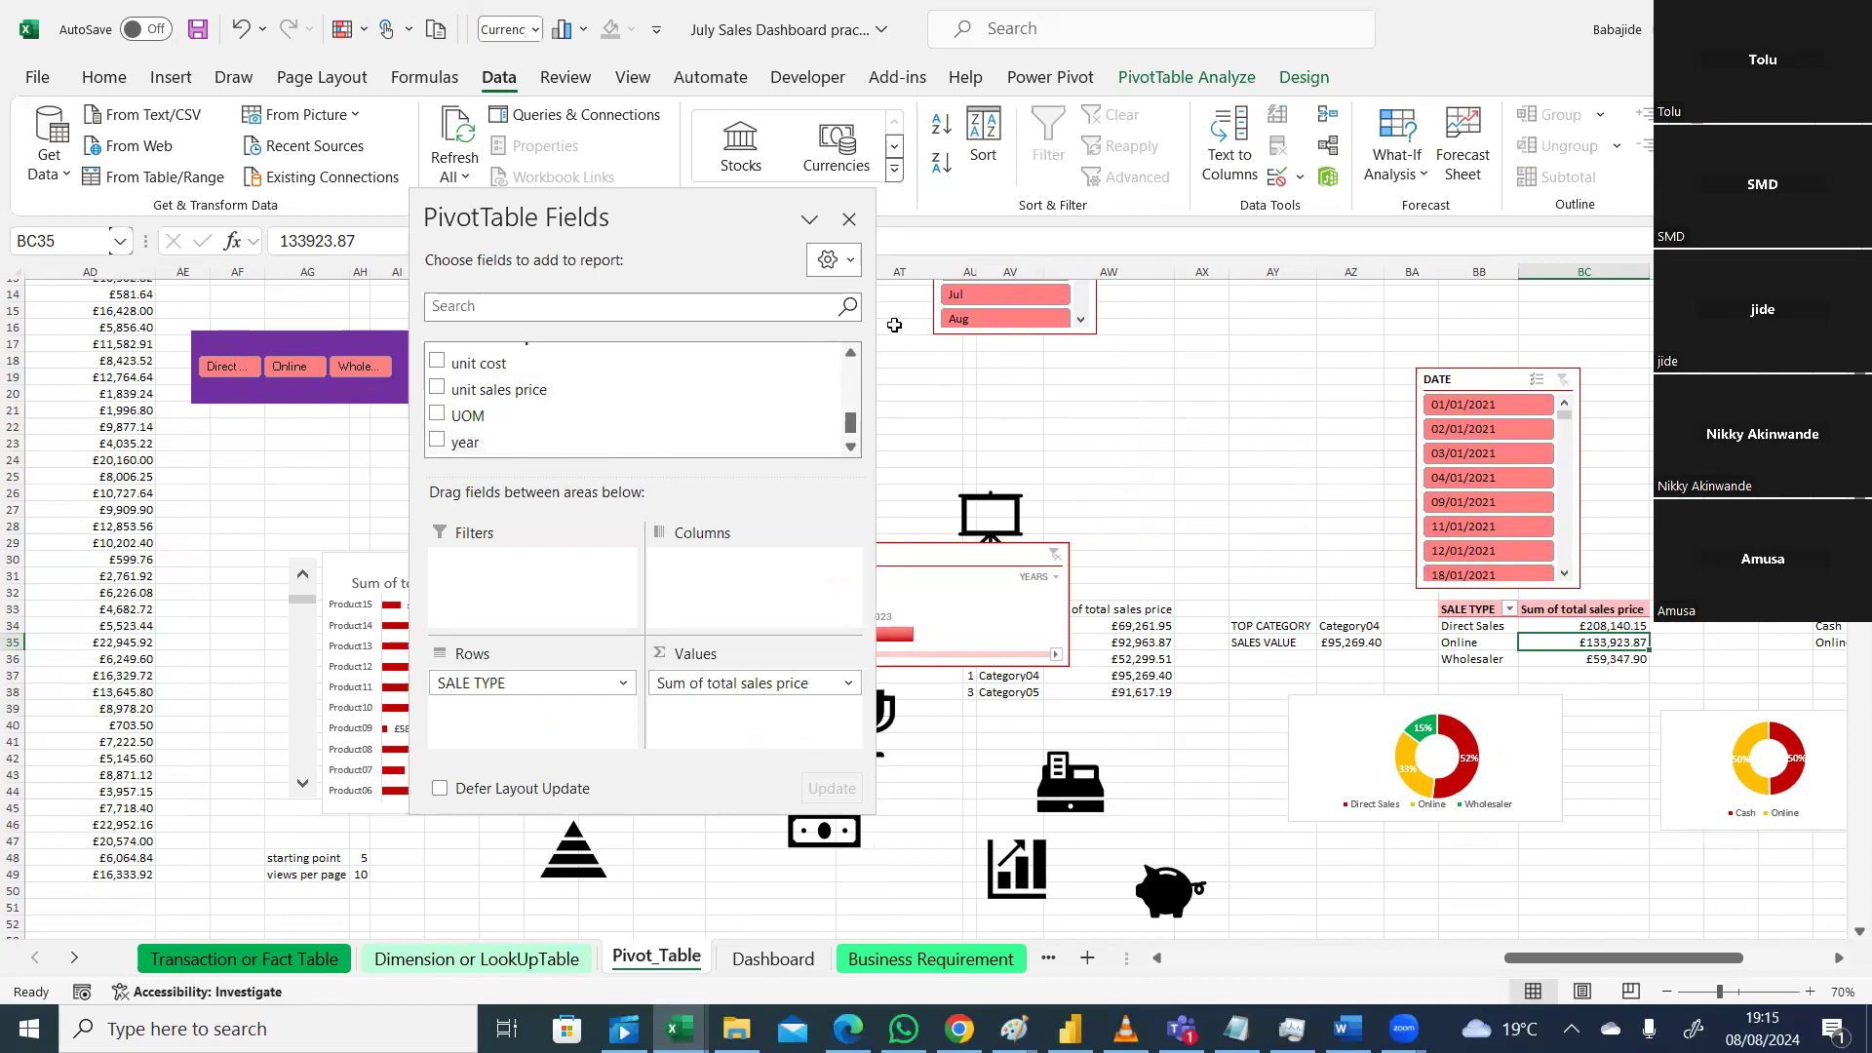
Step: Close the PivotTable Fields pane and show PivotTable Analyze for the SALE TYPE pivot
click(988, 444)
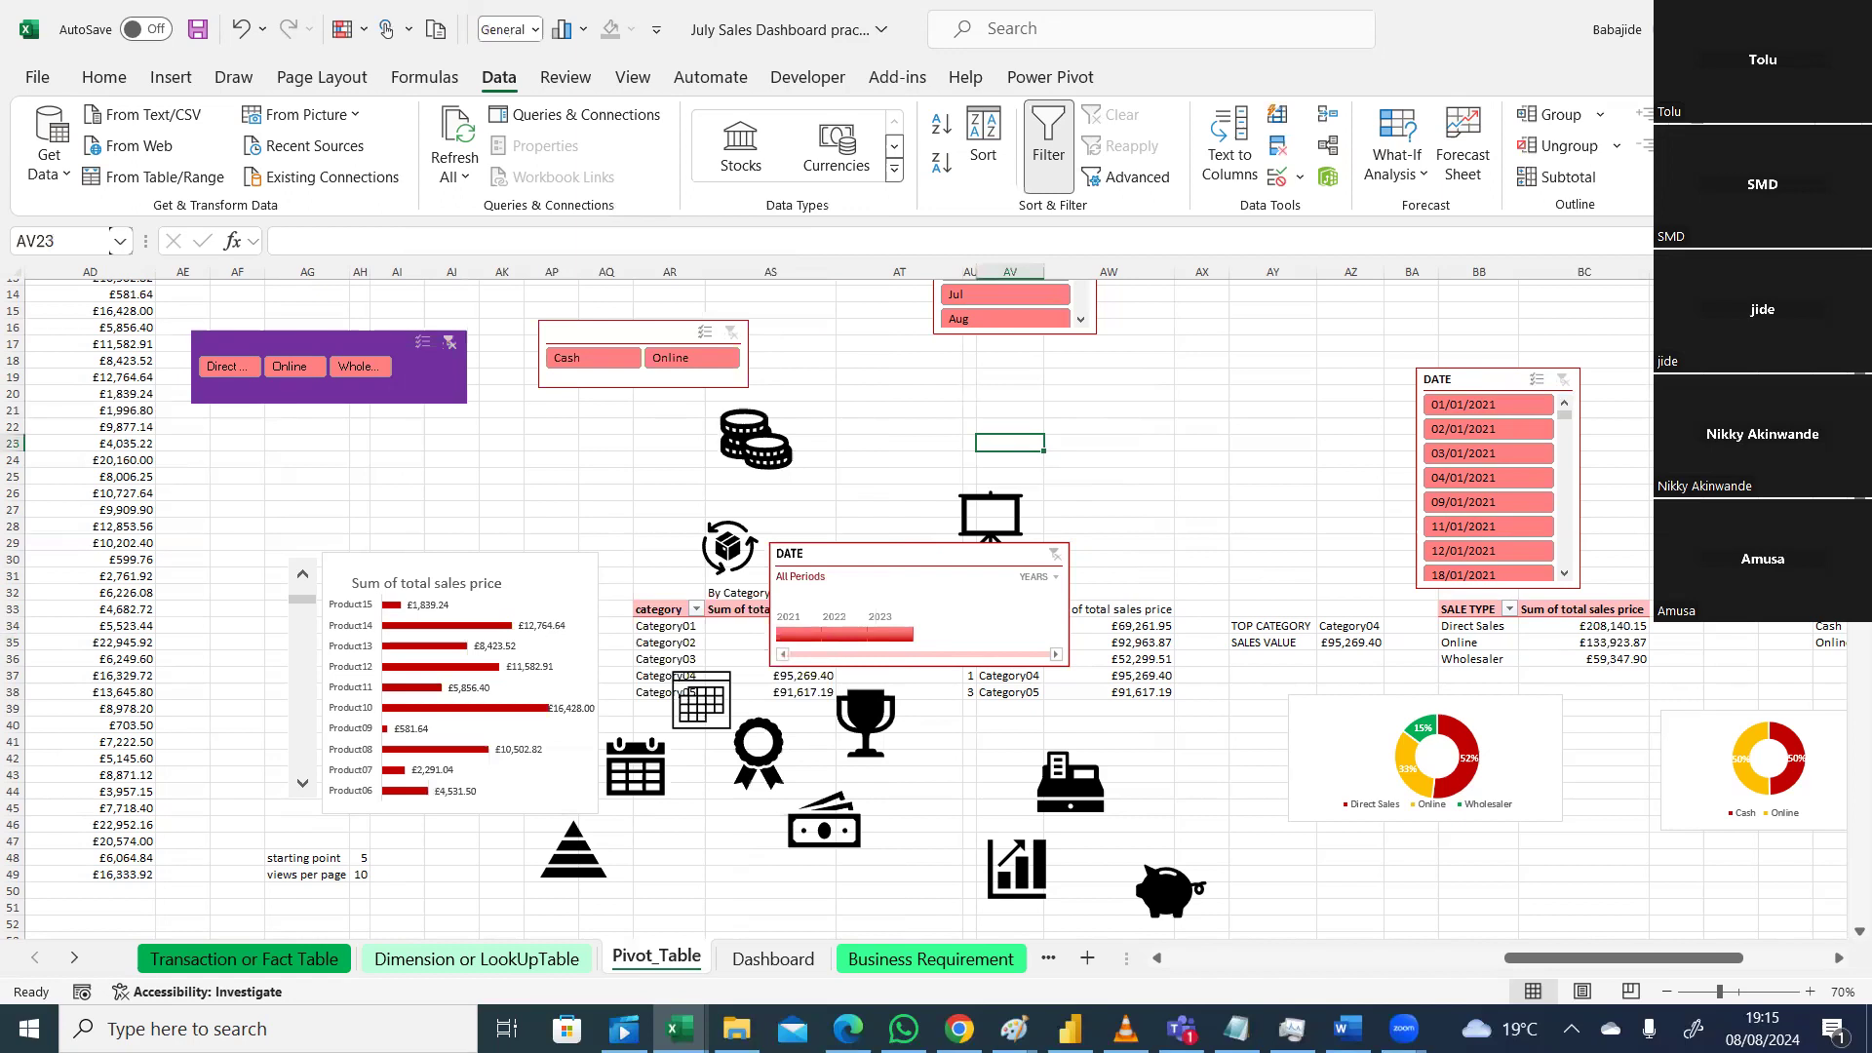
click(1492, 642)
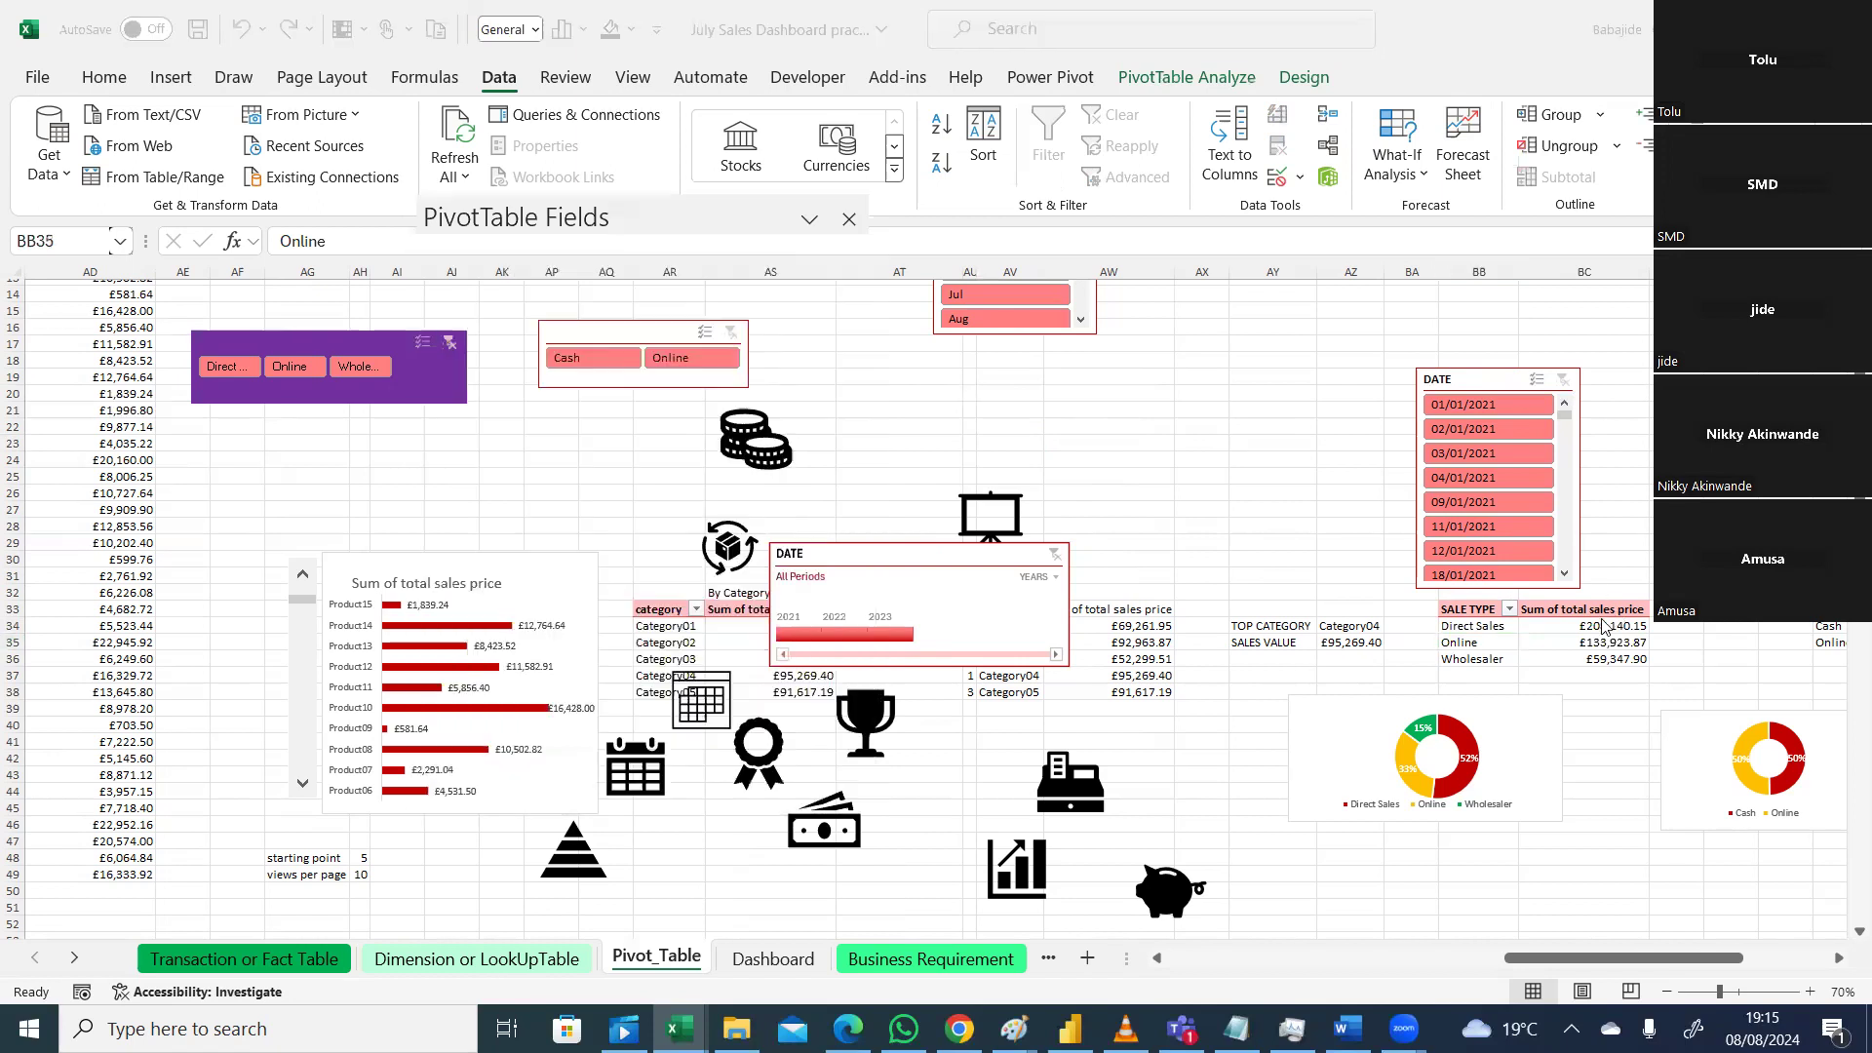
click(850, 220)
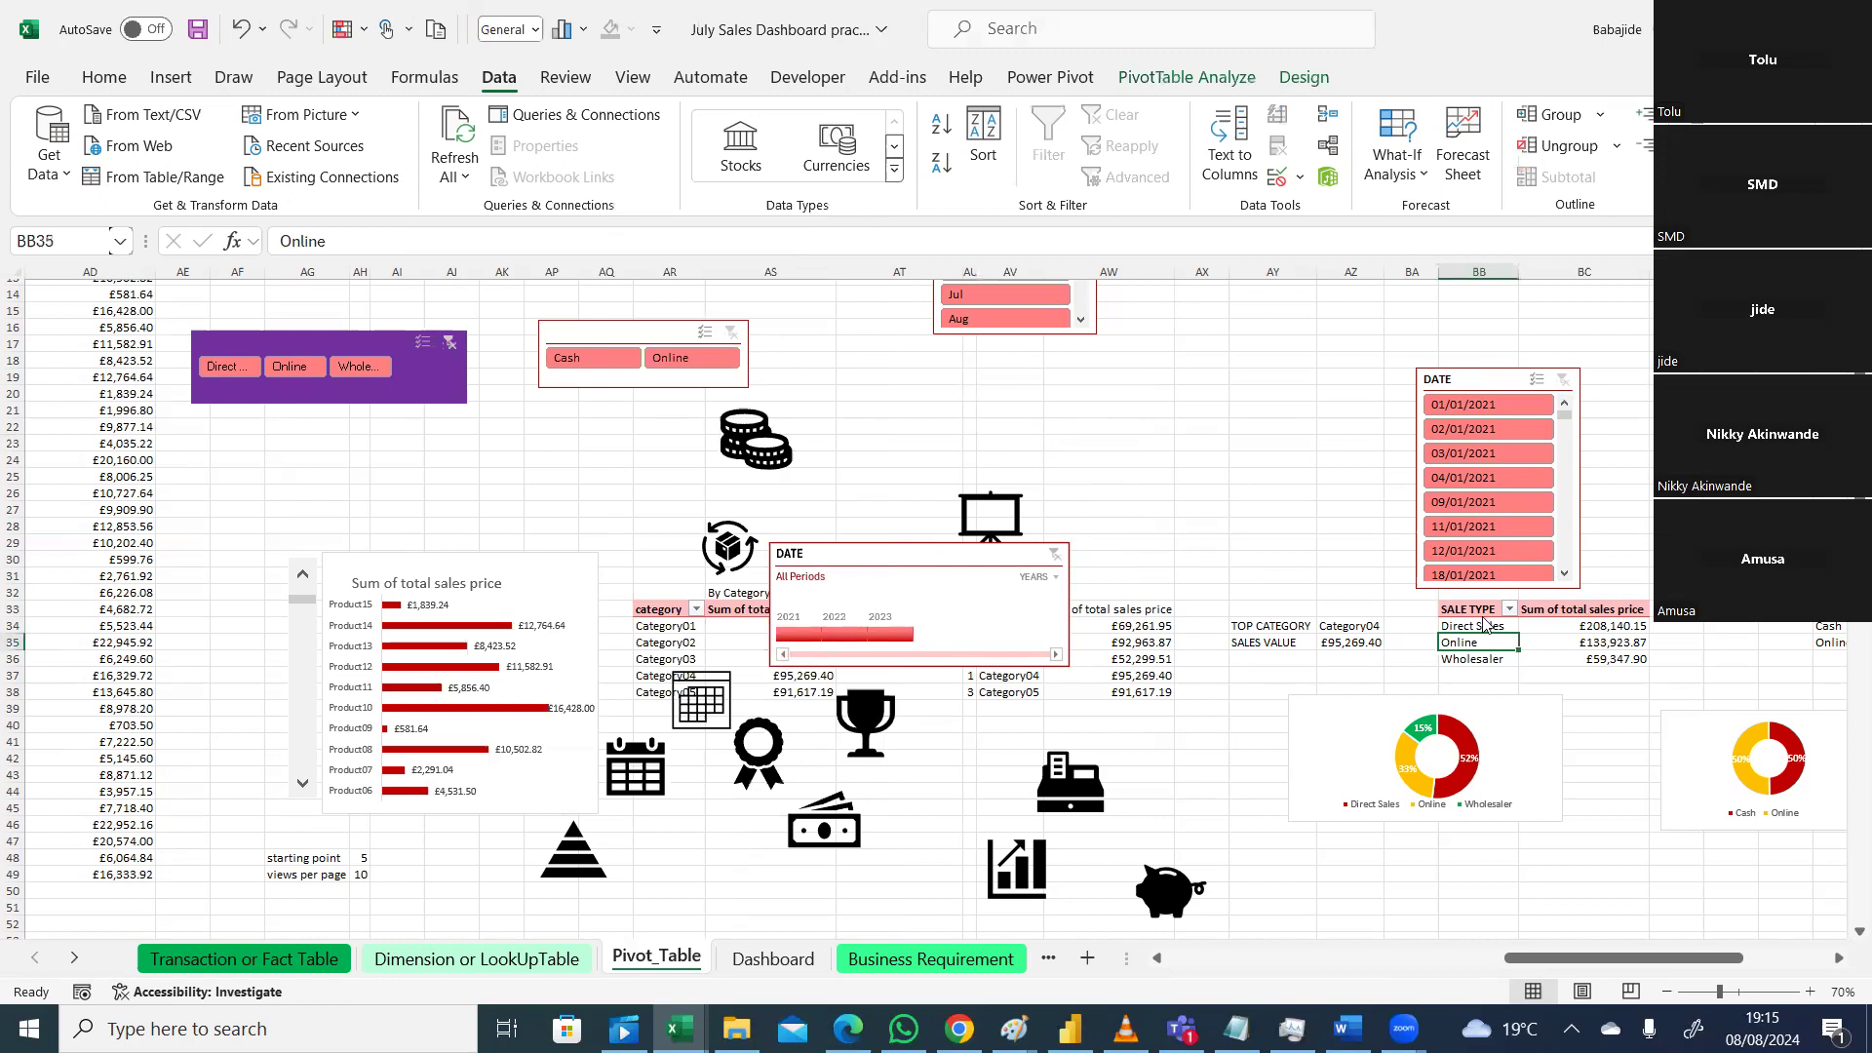
click(1187, 76)
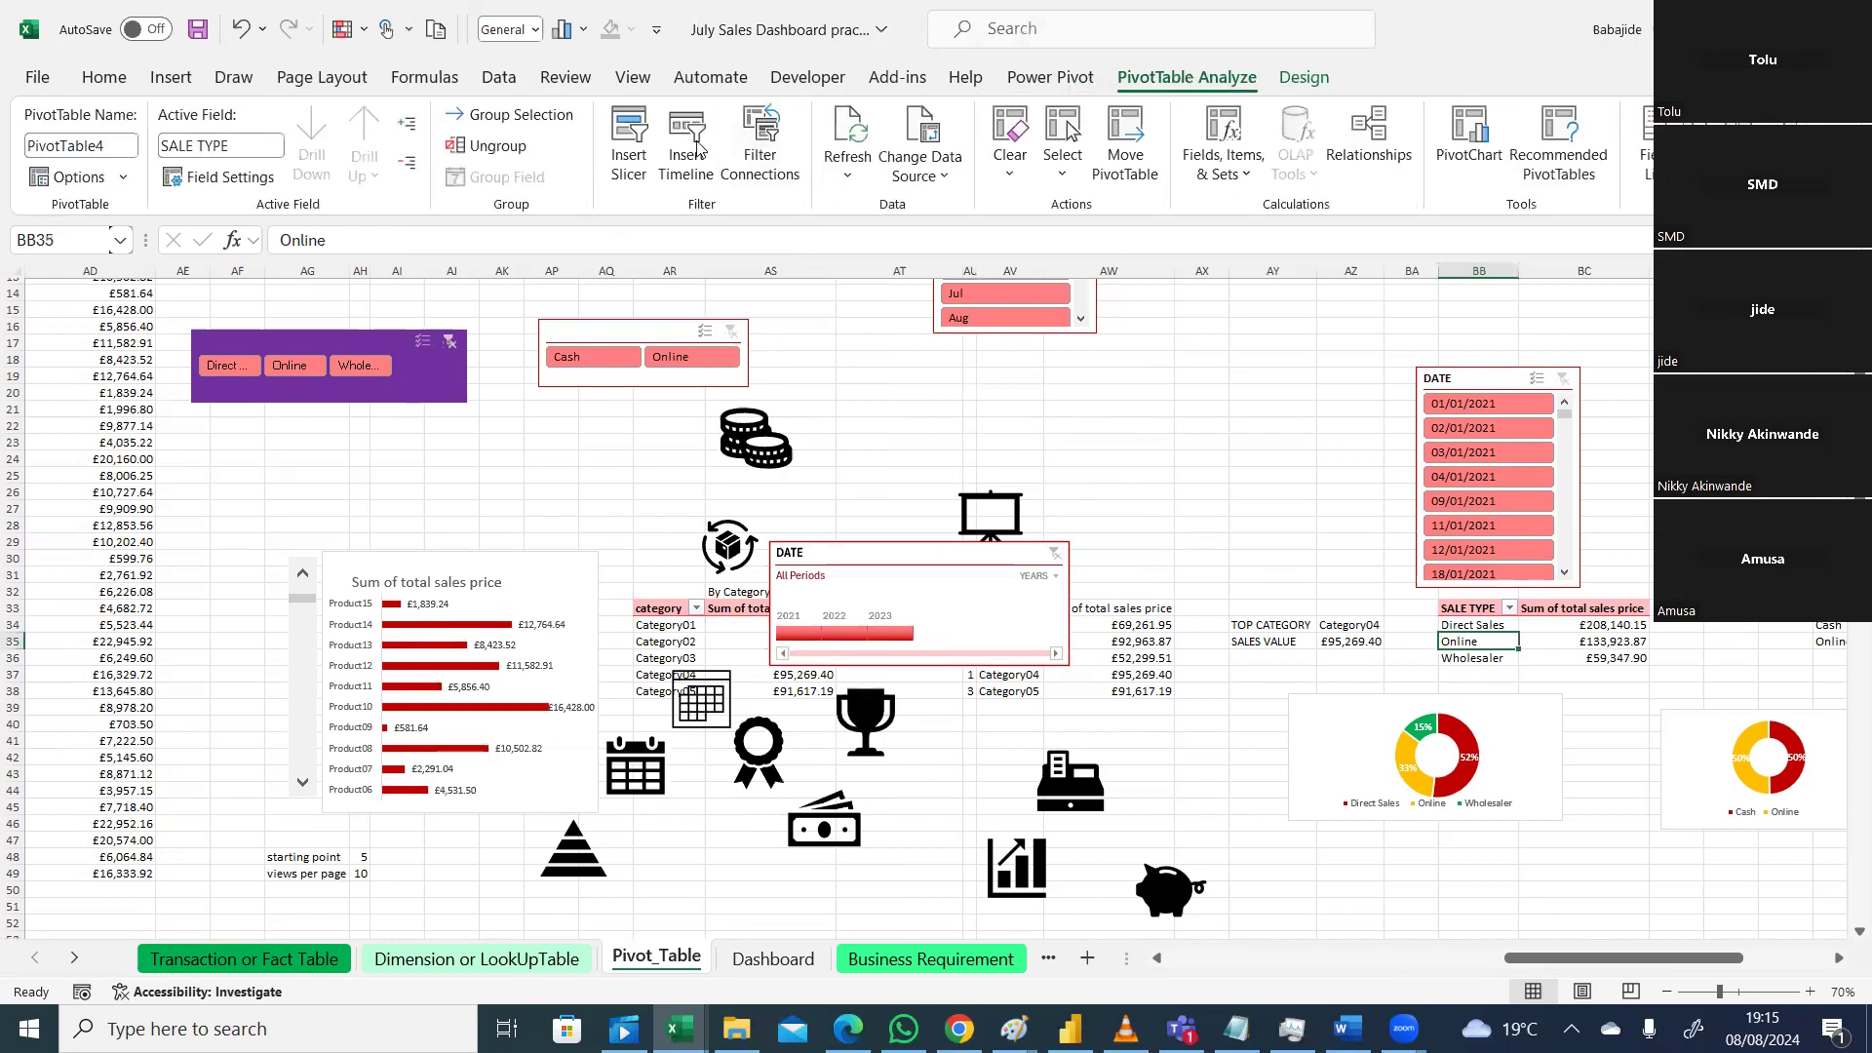
Step: Insert a year slicer (2021, 2022), resize it to 2.66 × 4.88 cm, and move it near the top
click(632, 136)
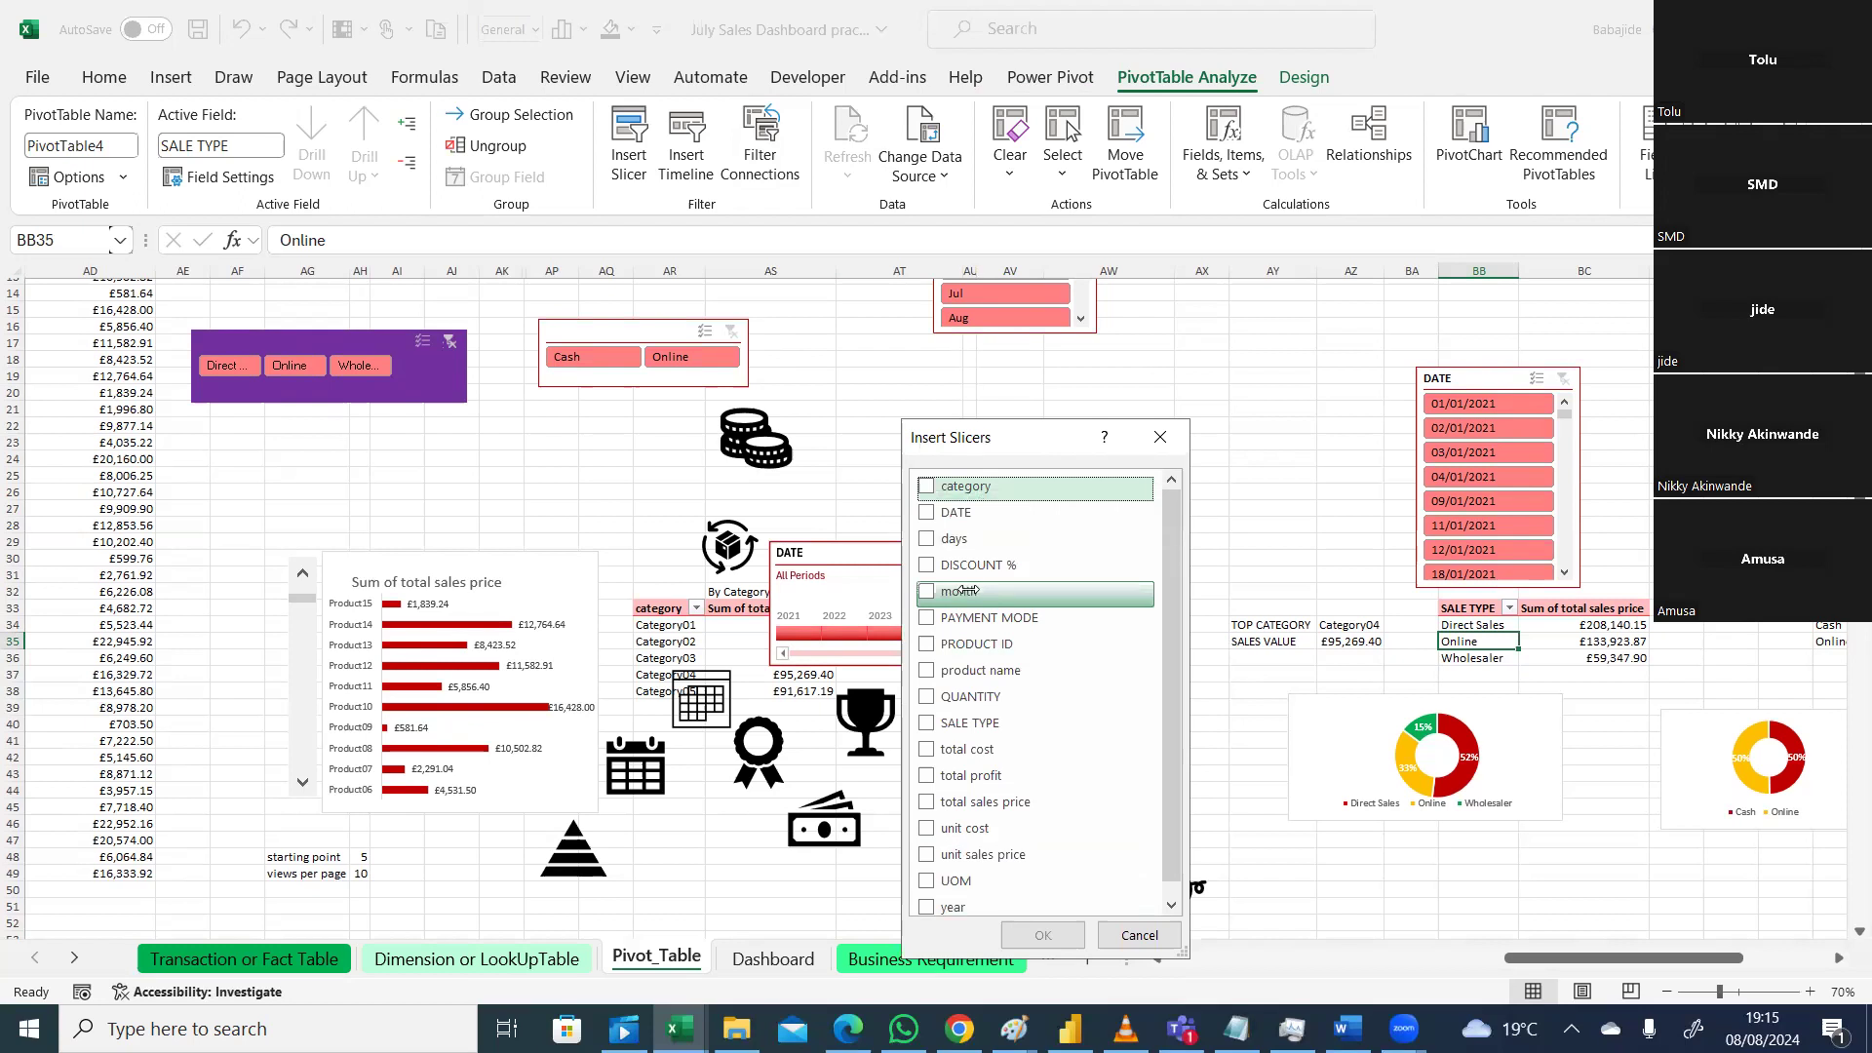
click(927, 906)
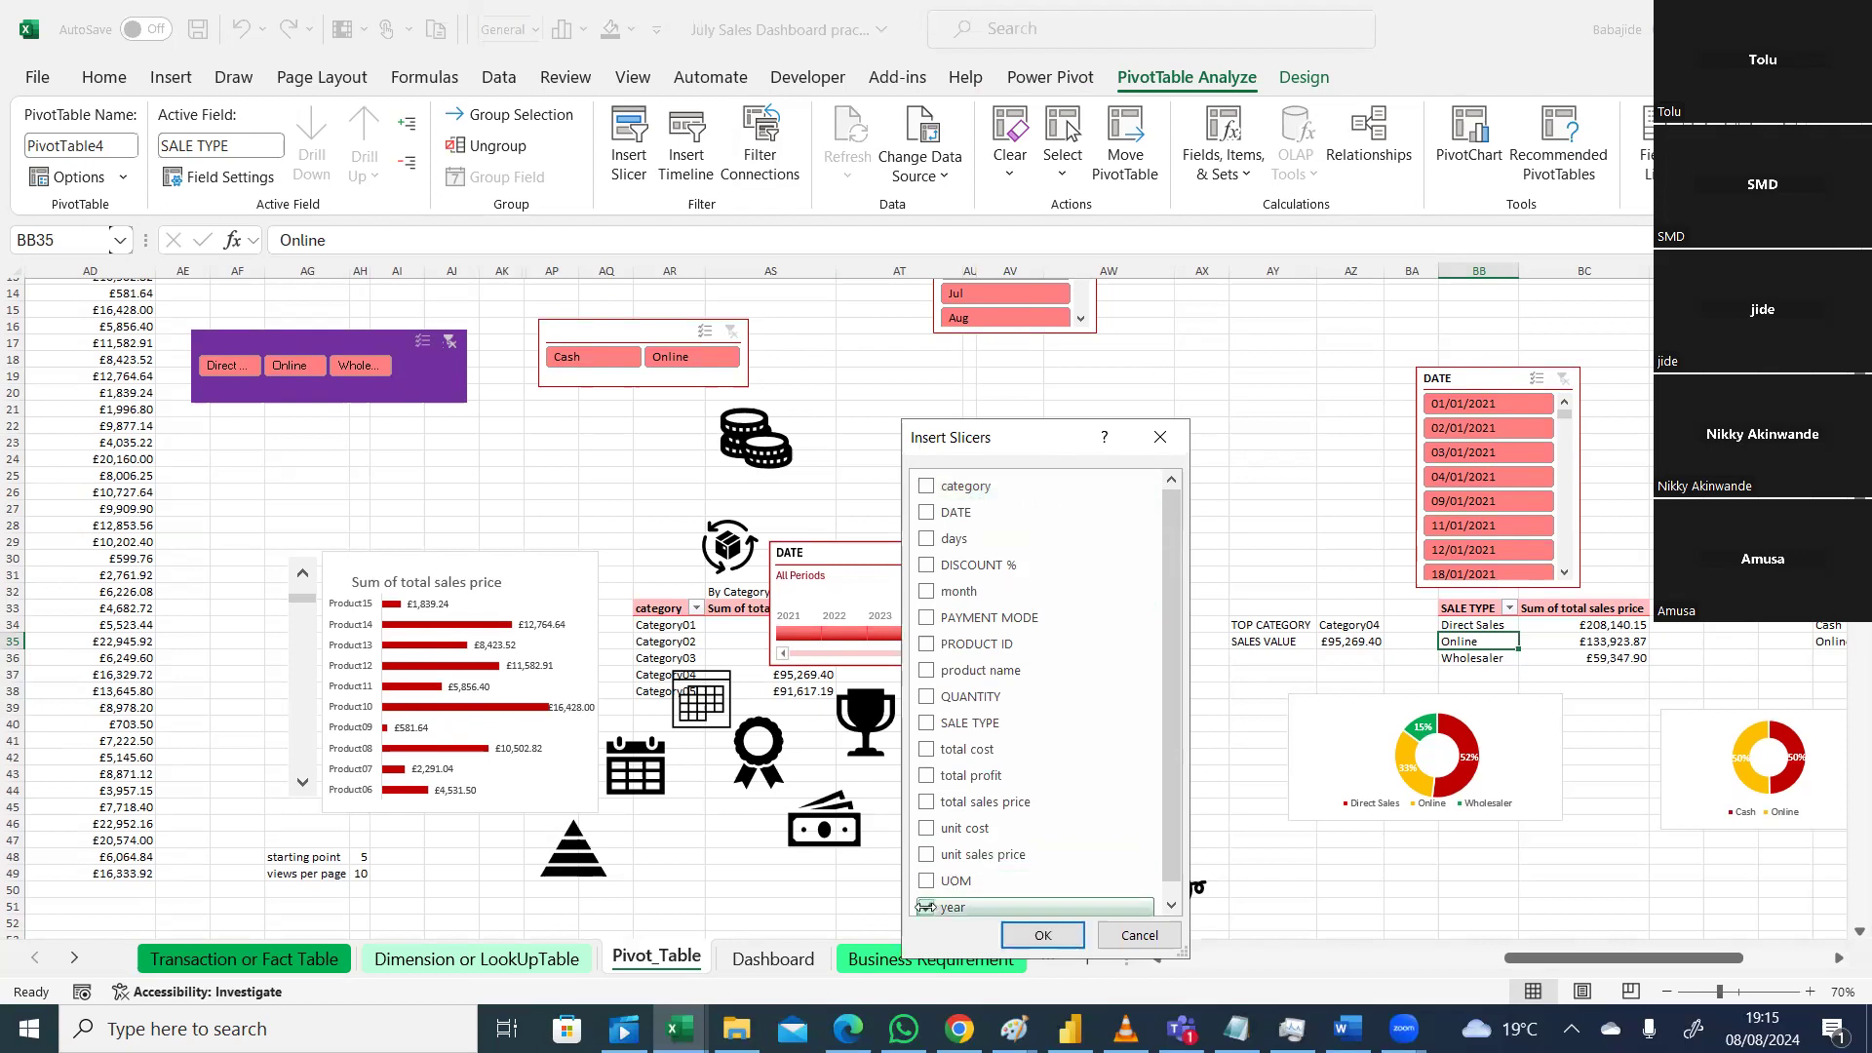
click(1042, 935)
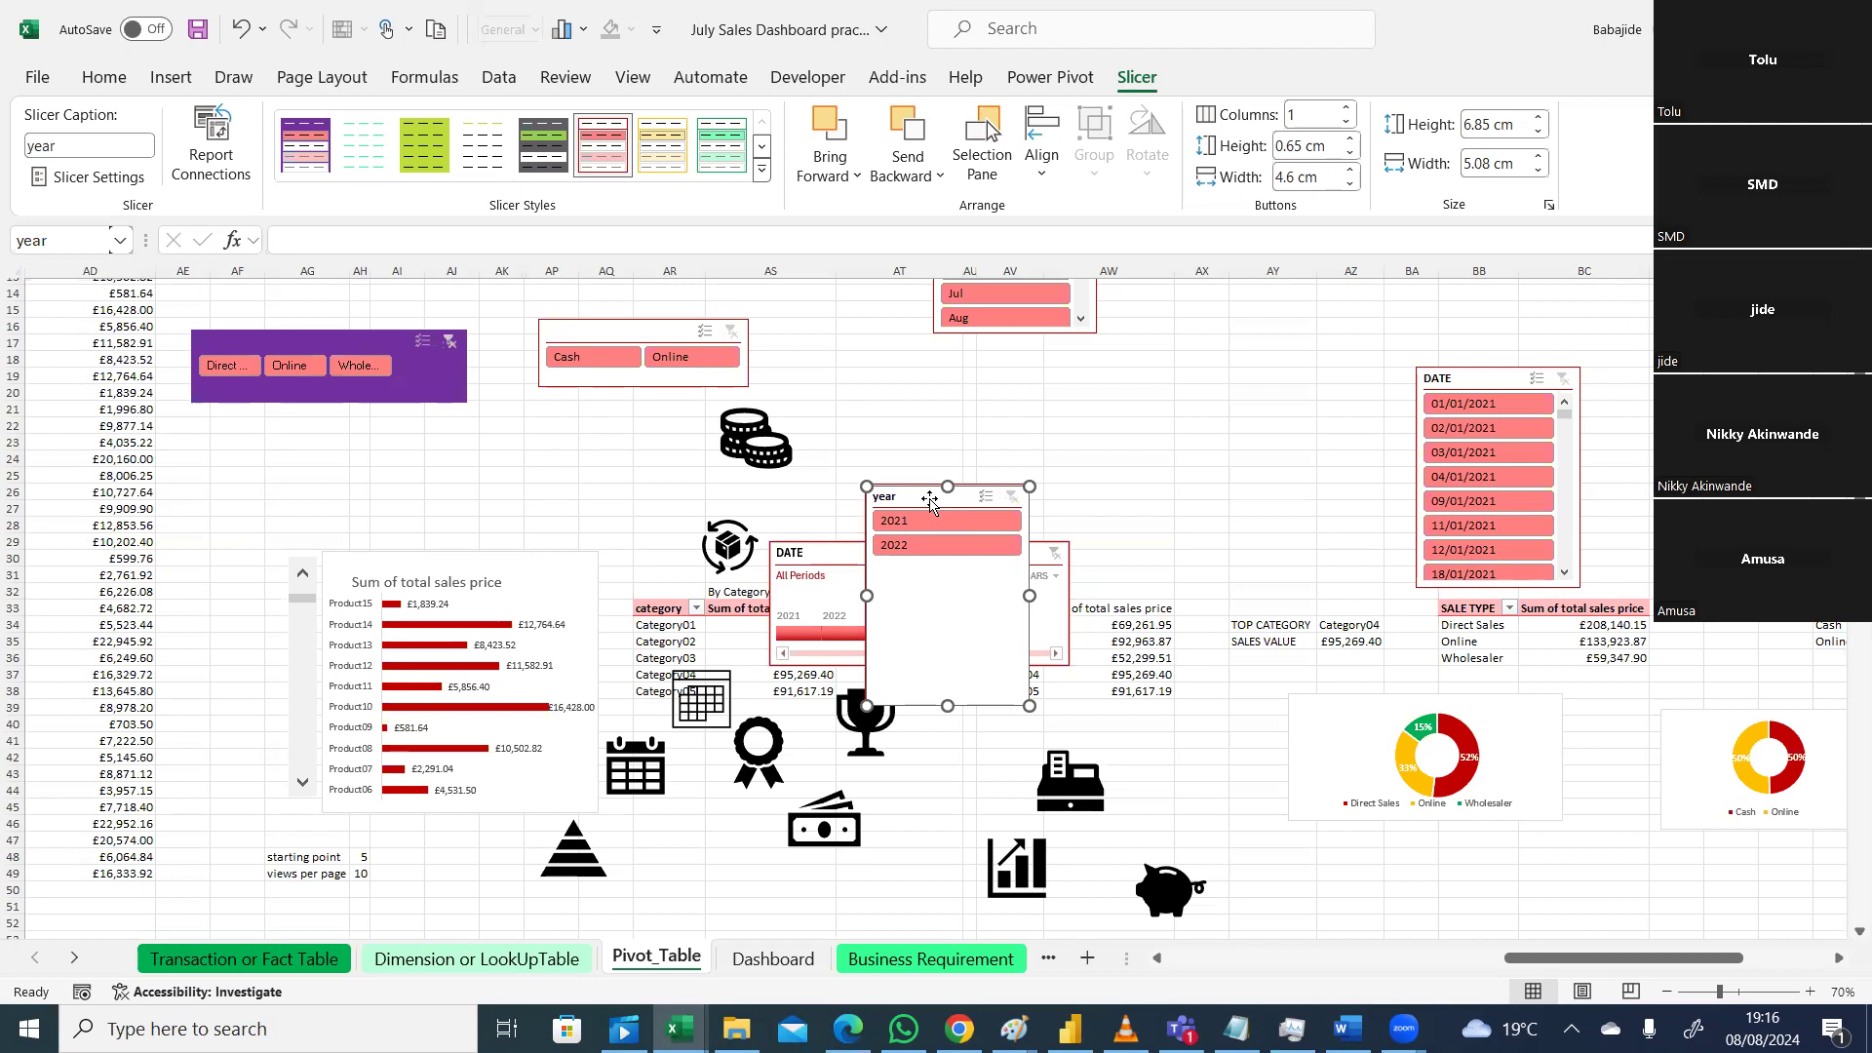
drag(1029, 707, 1023, 573)
drag(911, 499, 901, 375)
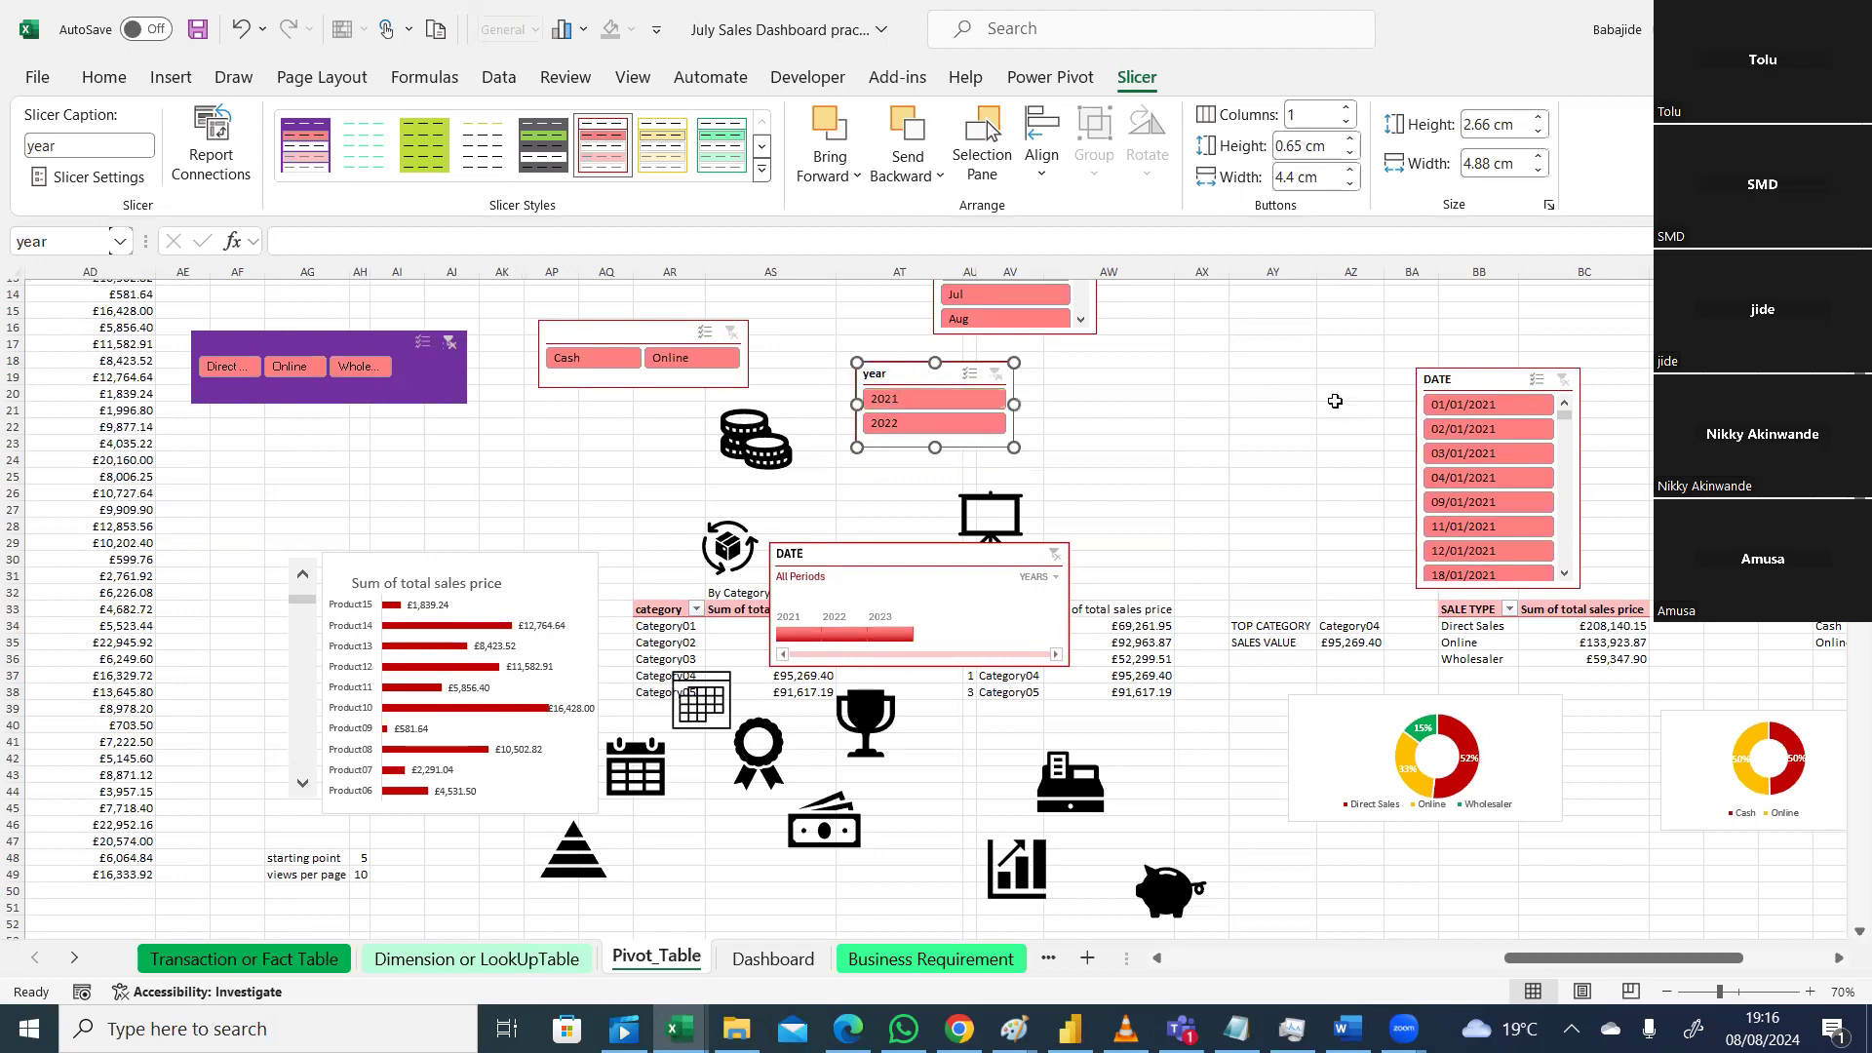
Step: Move the year slicer from the pivot sheet onto the Dashboard below the month list and narrow it
key(ctrl+6)
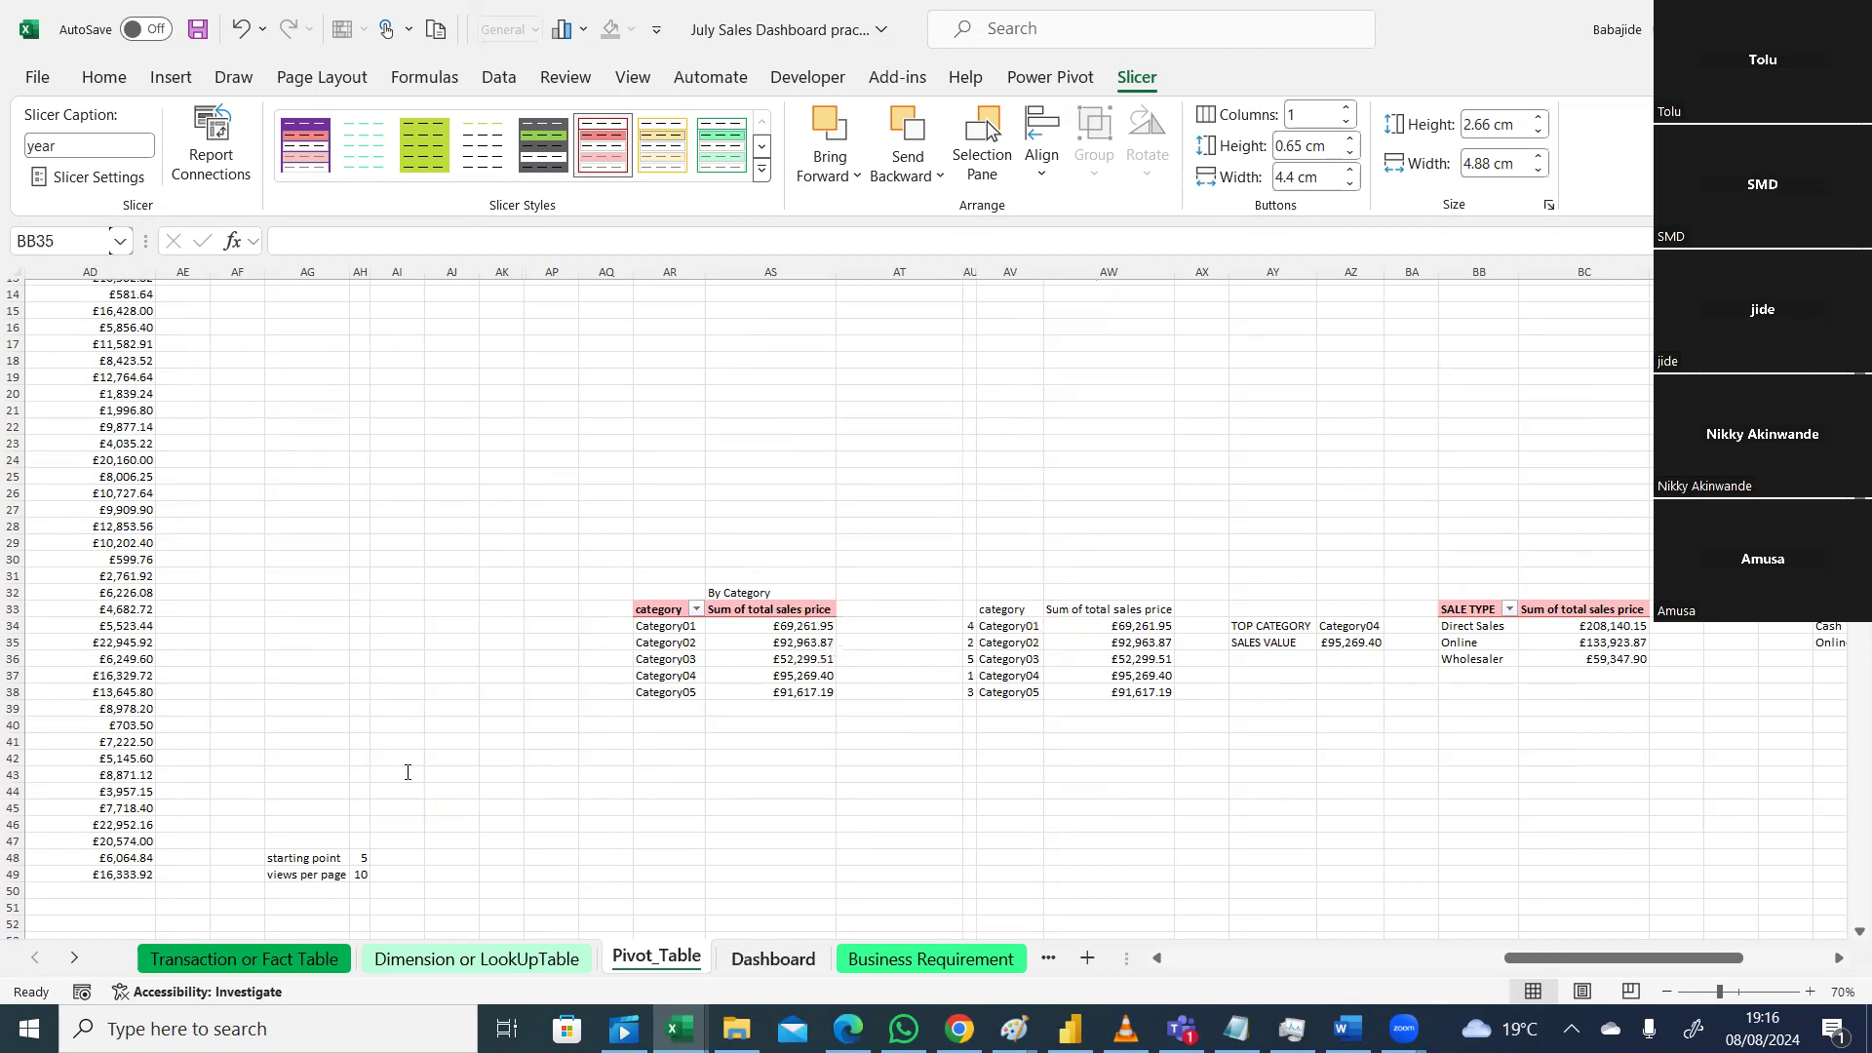
key(ctrl+Page_Down)
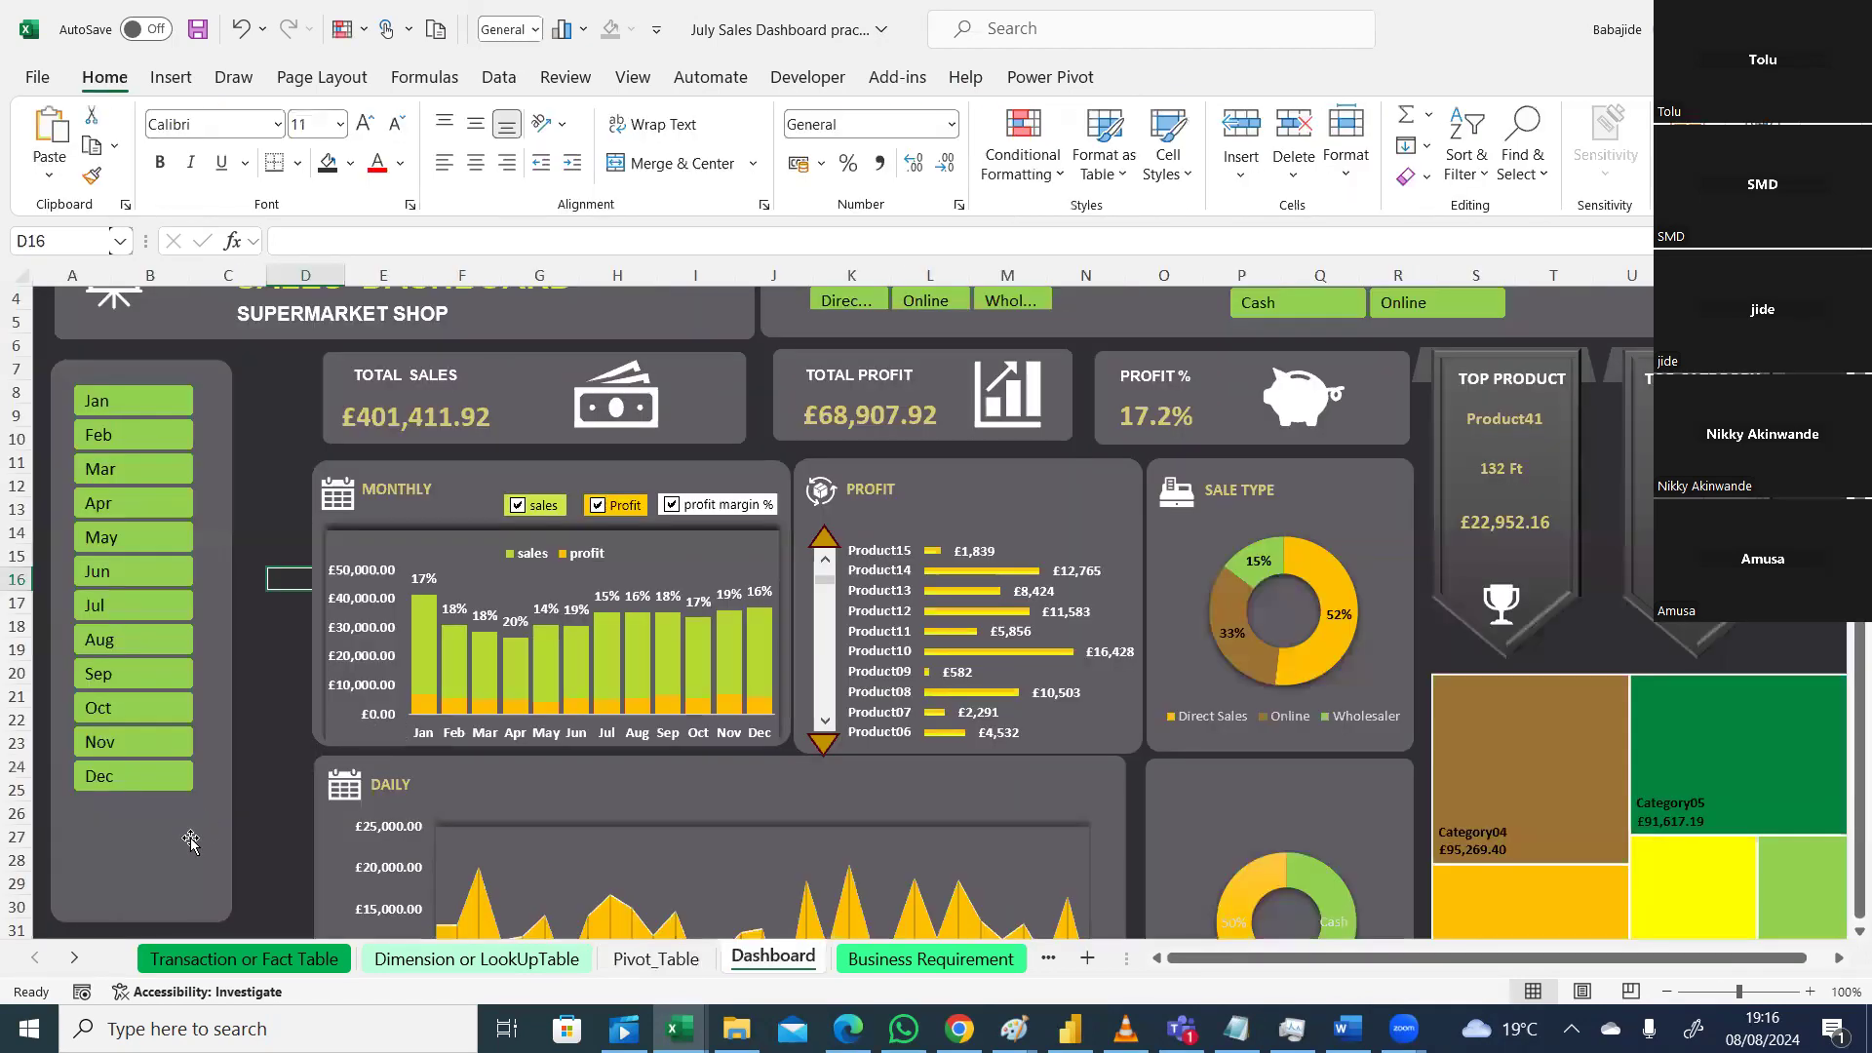
key(ctrl+v)
drag(385, 581, 170, 803)
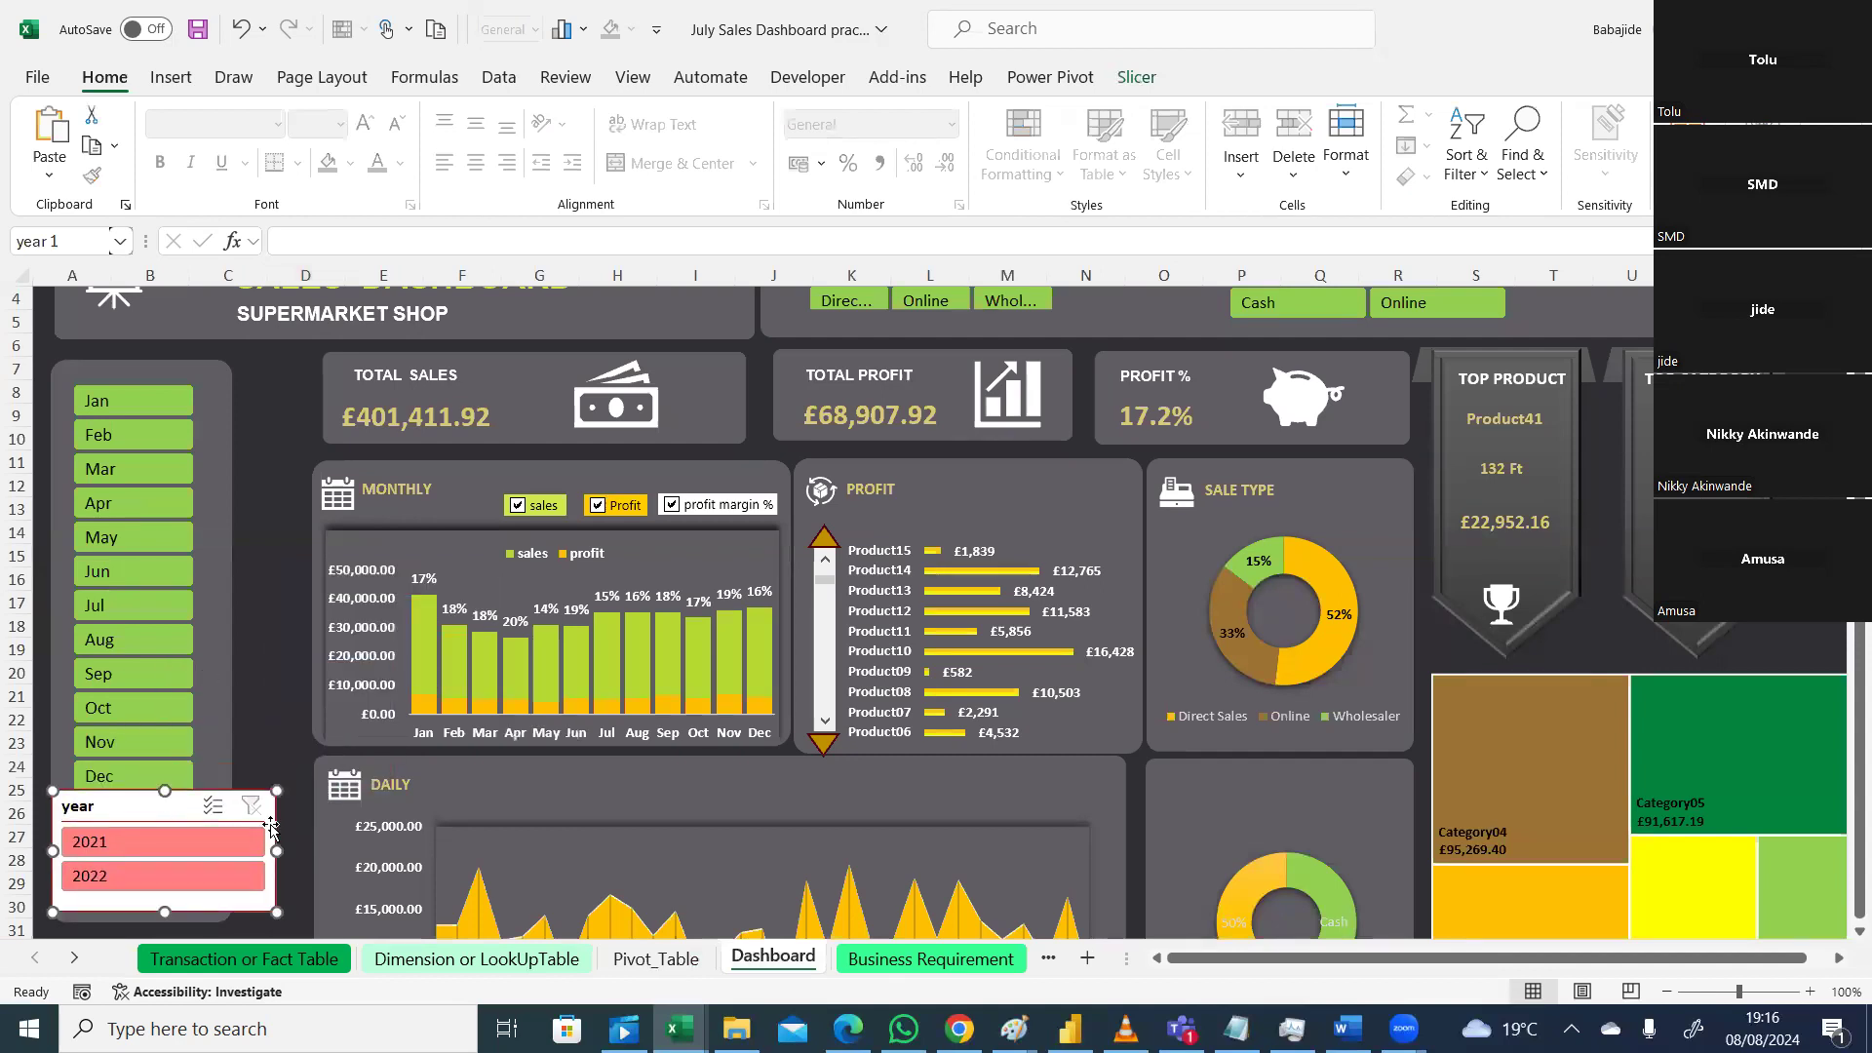
drag(277, 850, 186, 858)
Step: Stretch the grey panel down to row 36 and place the year slicer lower inside it
click(220, 882)
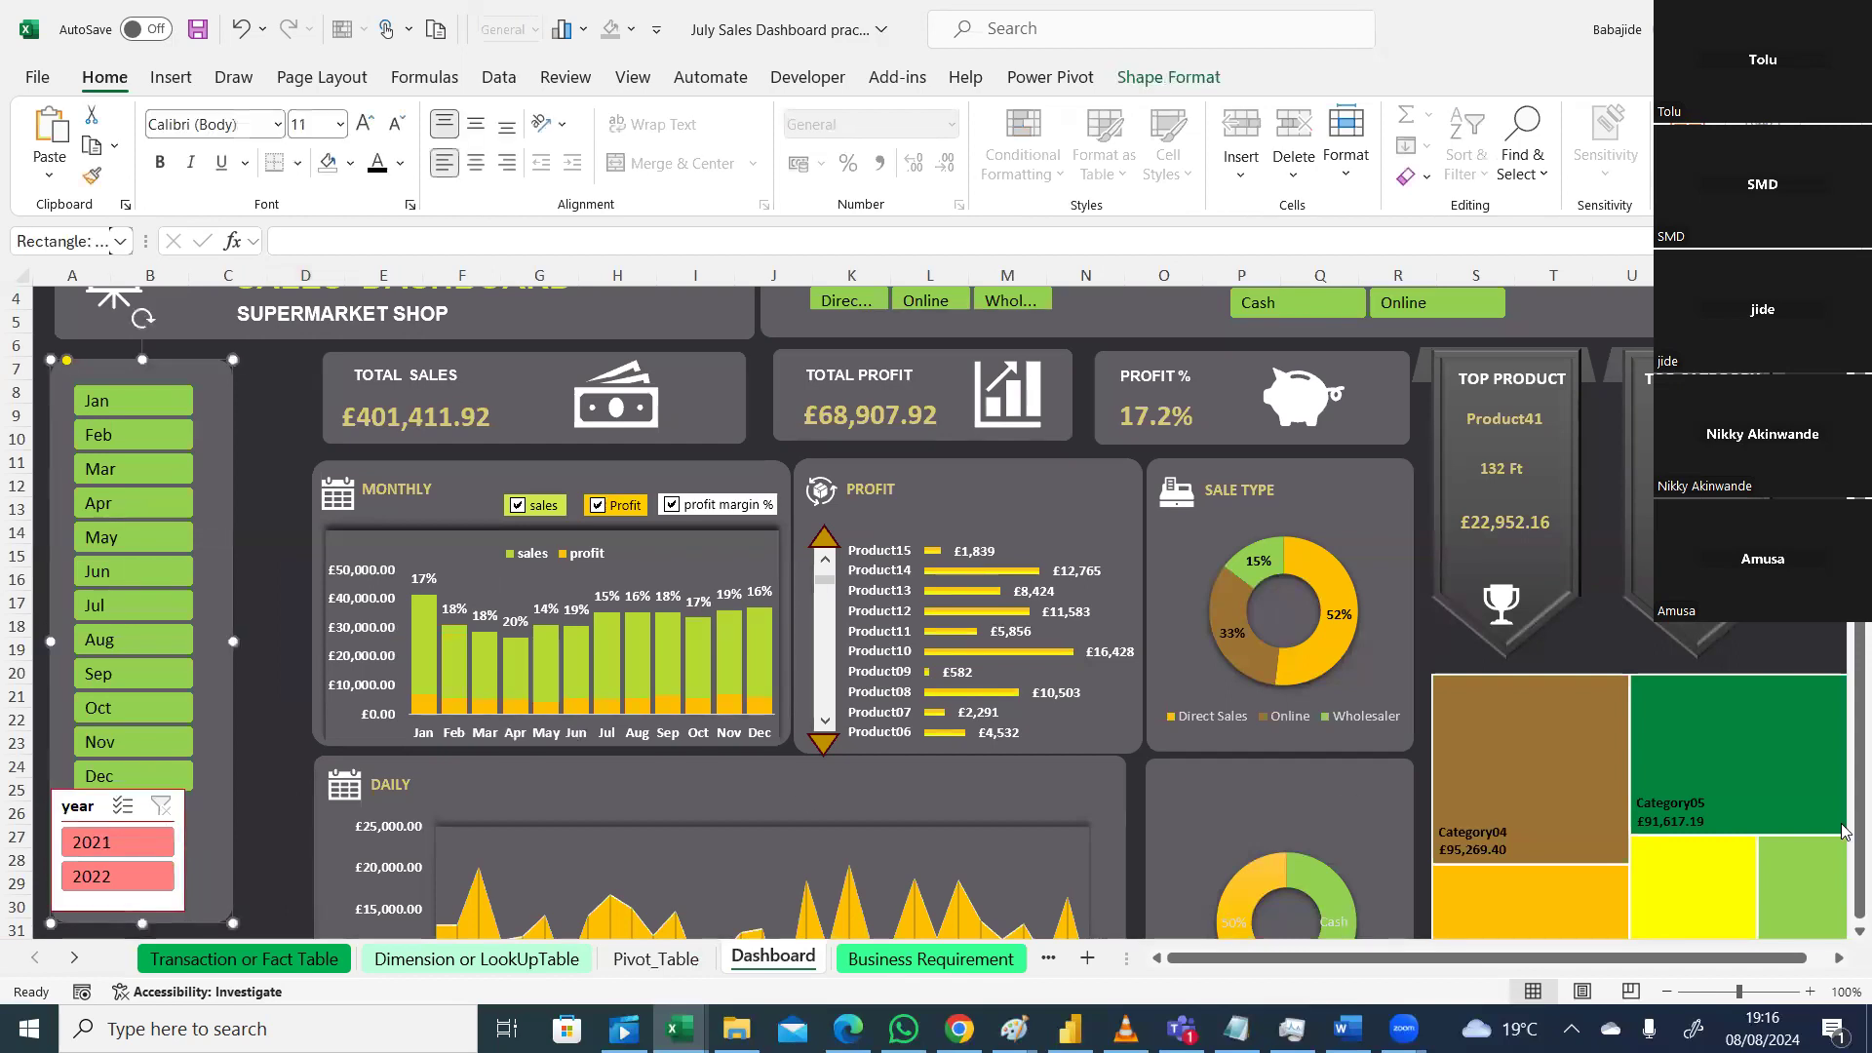
scroll(1843, 931, down, 2)
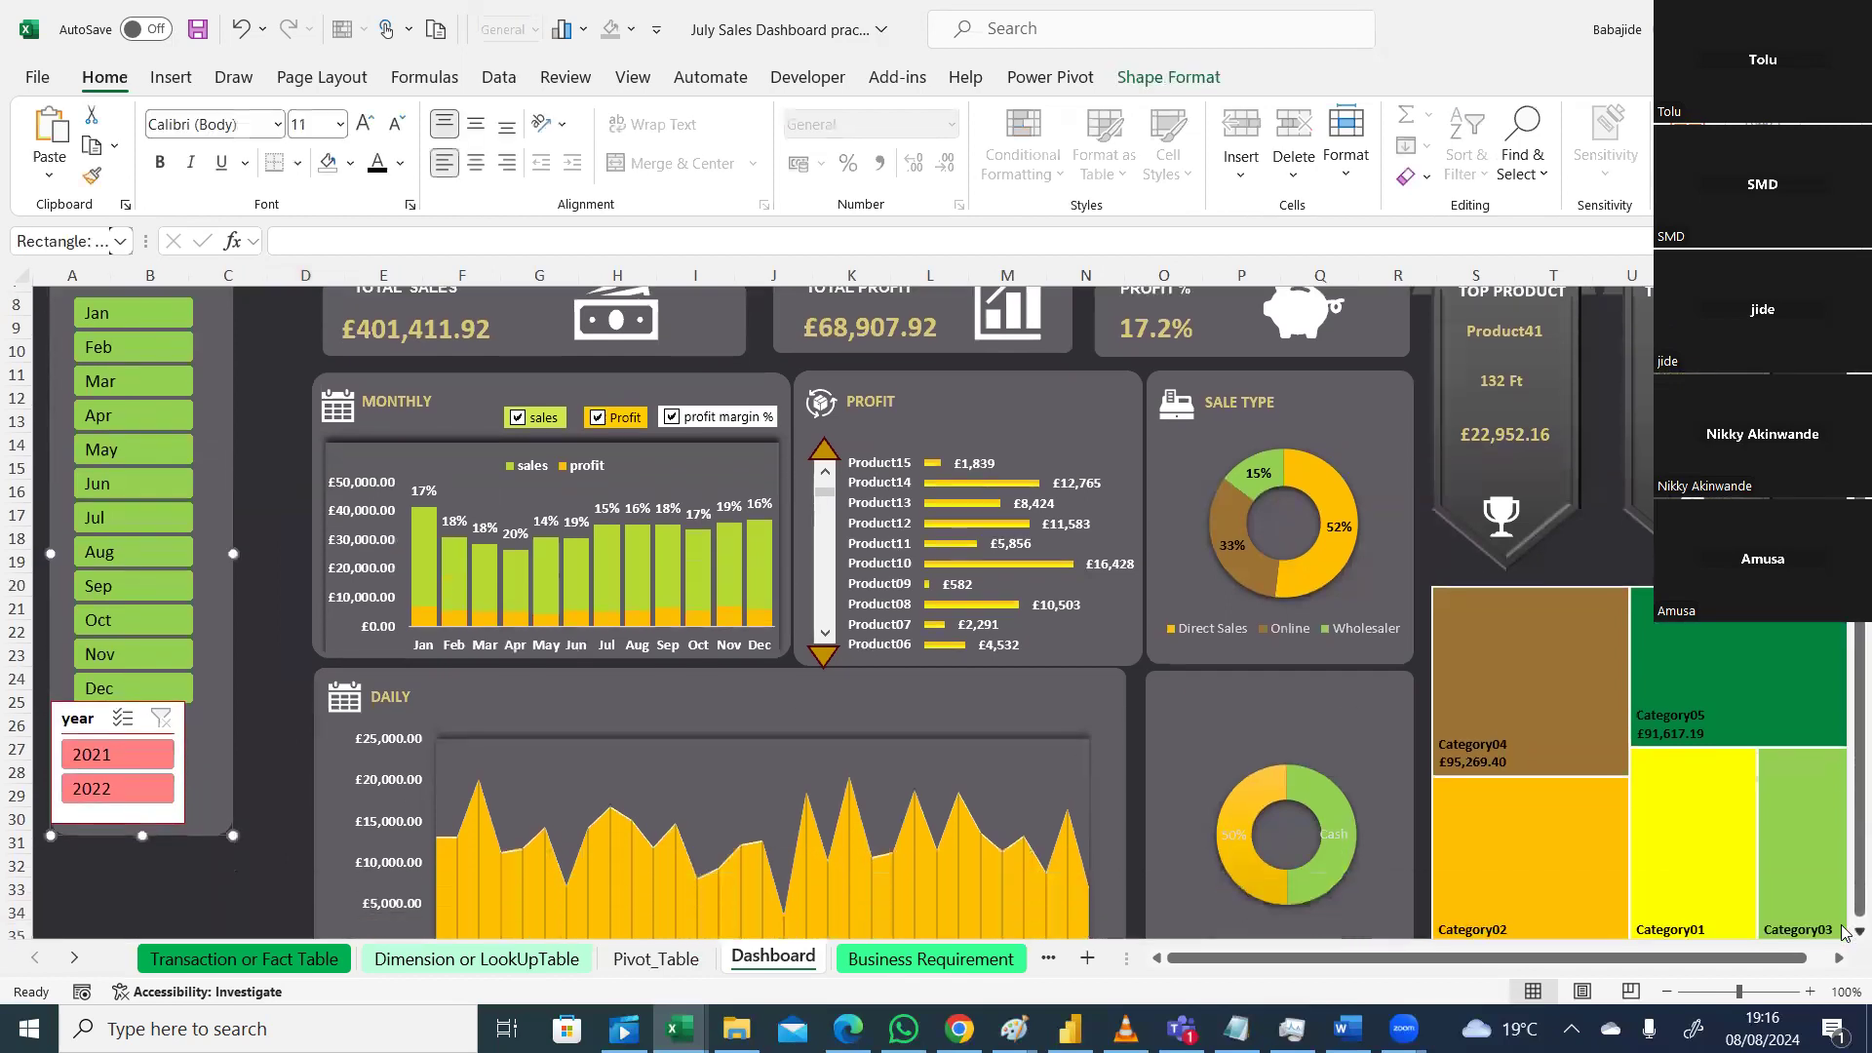
scroll(1842, 931, down, 2)
drag(232, 734, 239, 866)
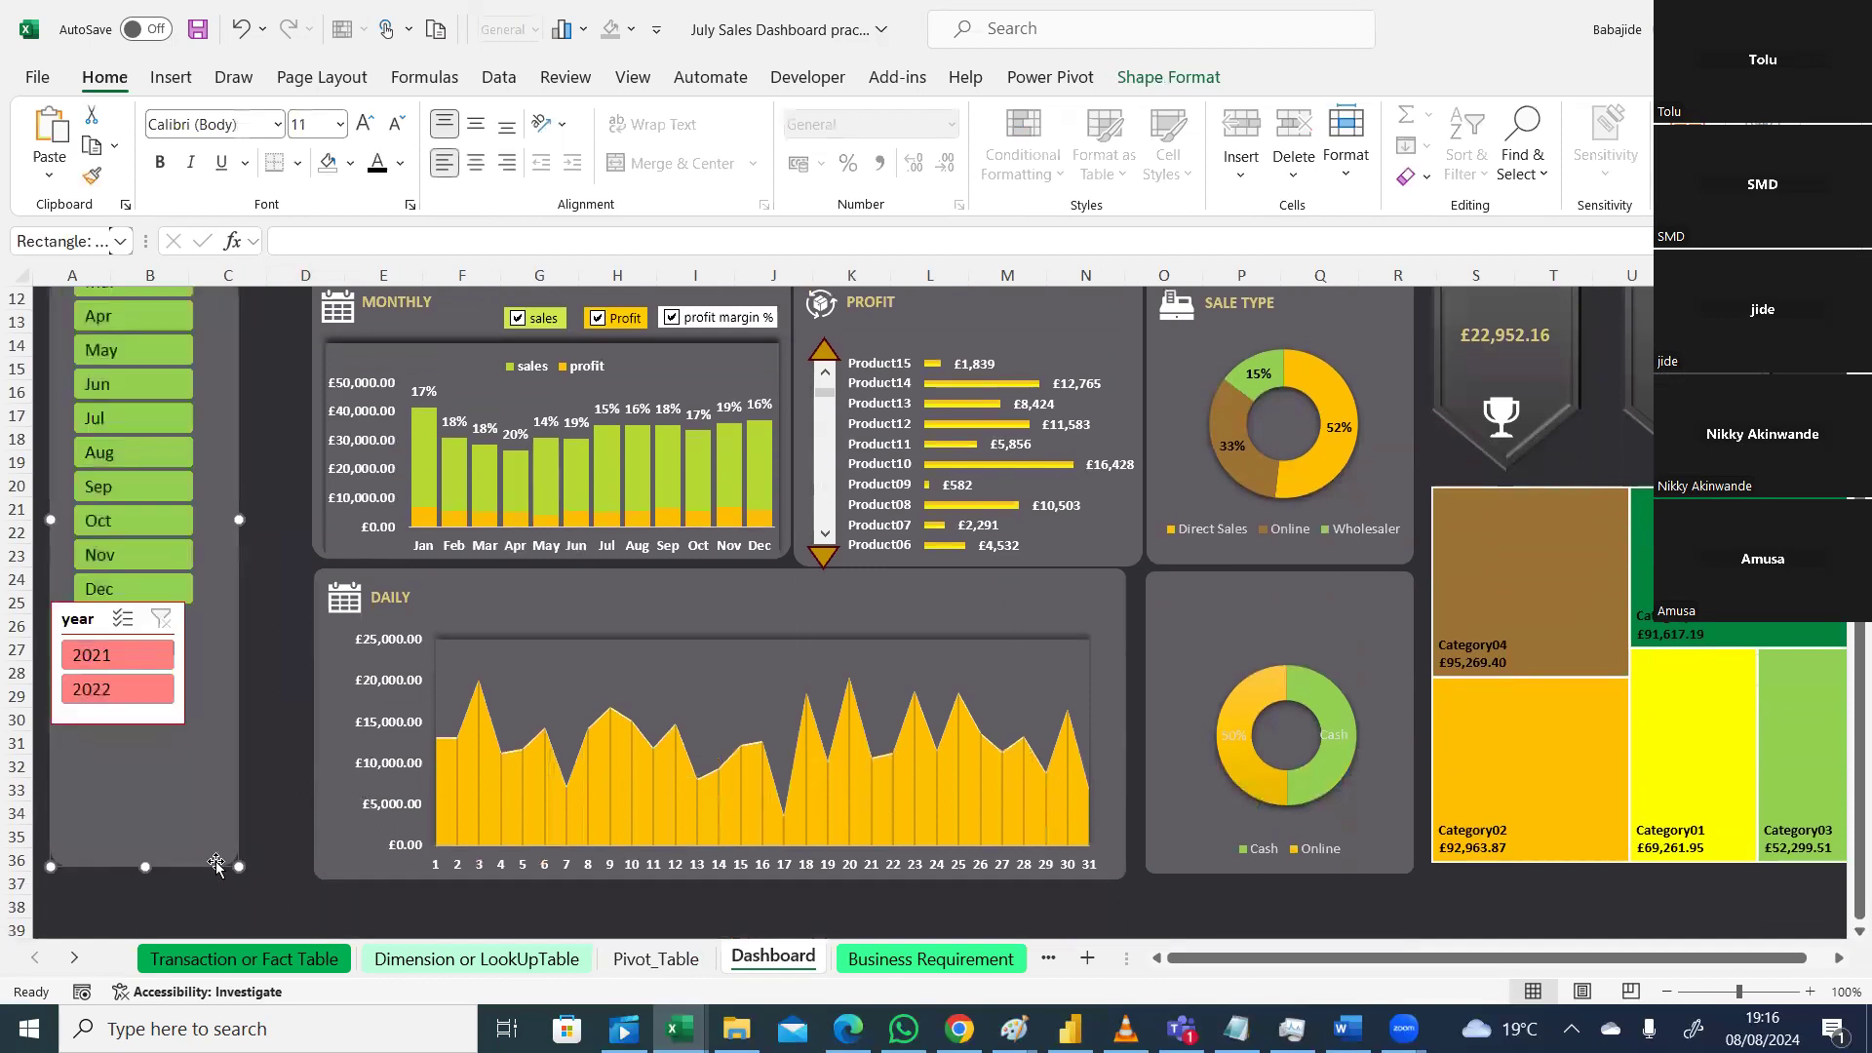
drag(173, 627, 190, 723)
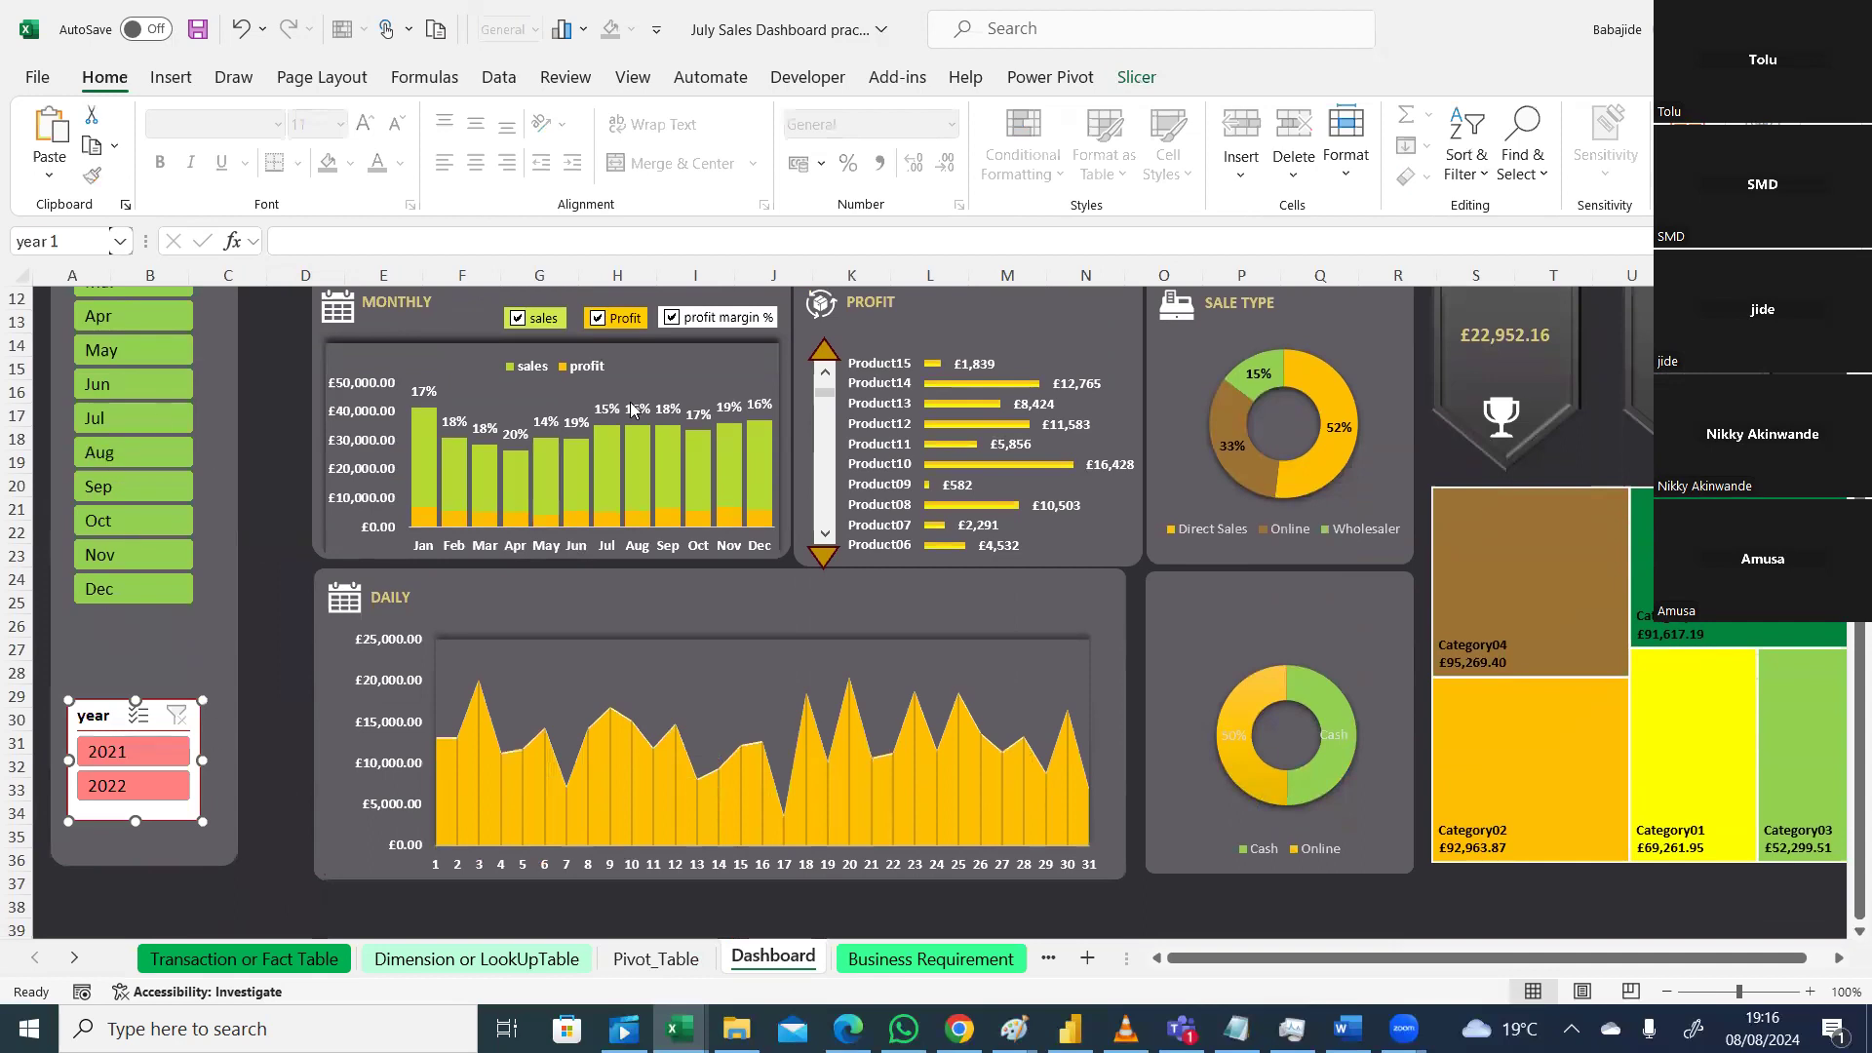
Step: Apply the dark green slicer style to the year slicer
click(1141, 80)
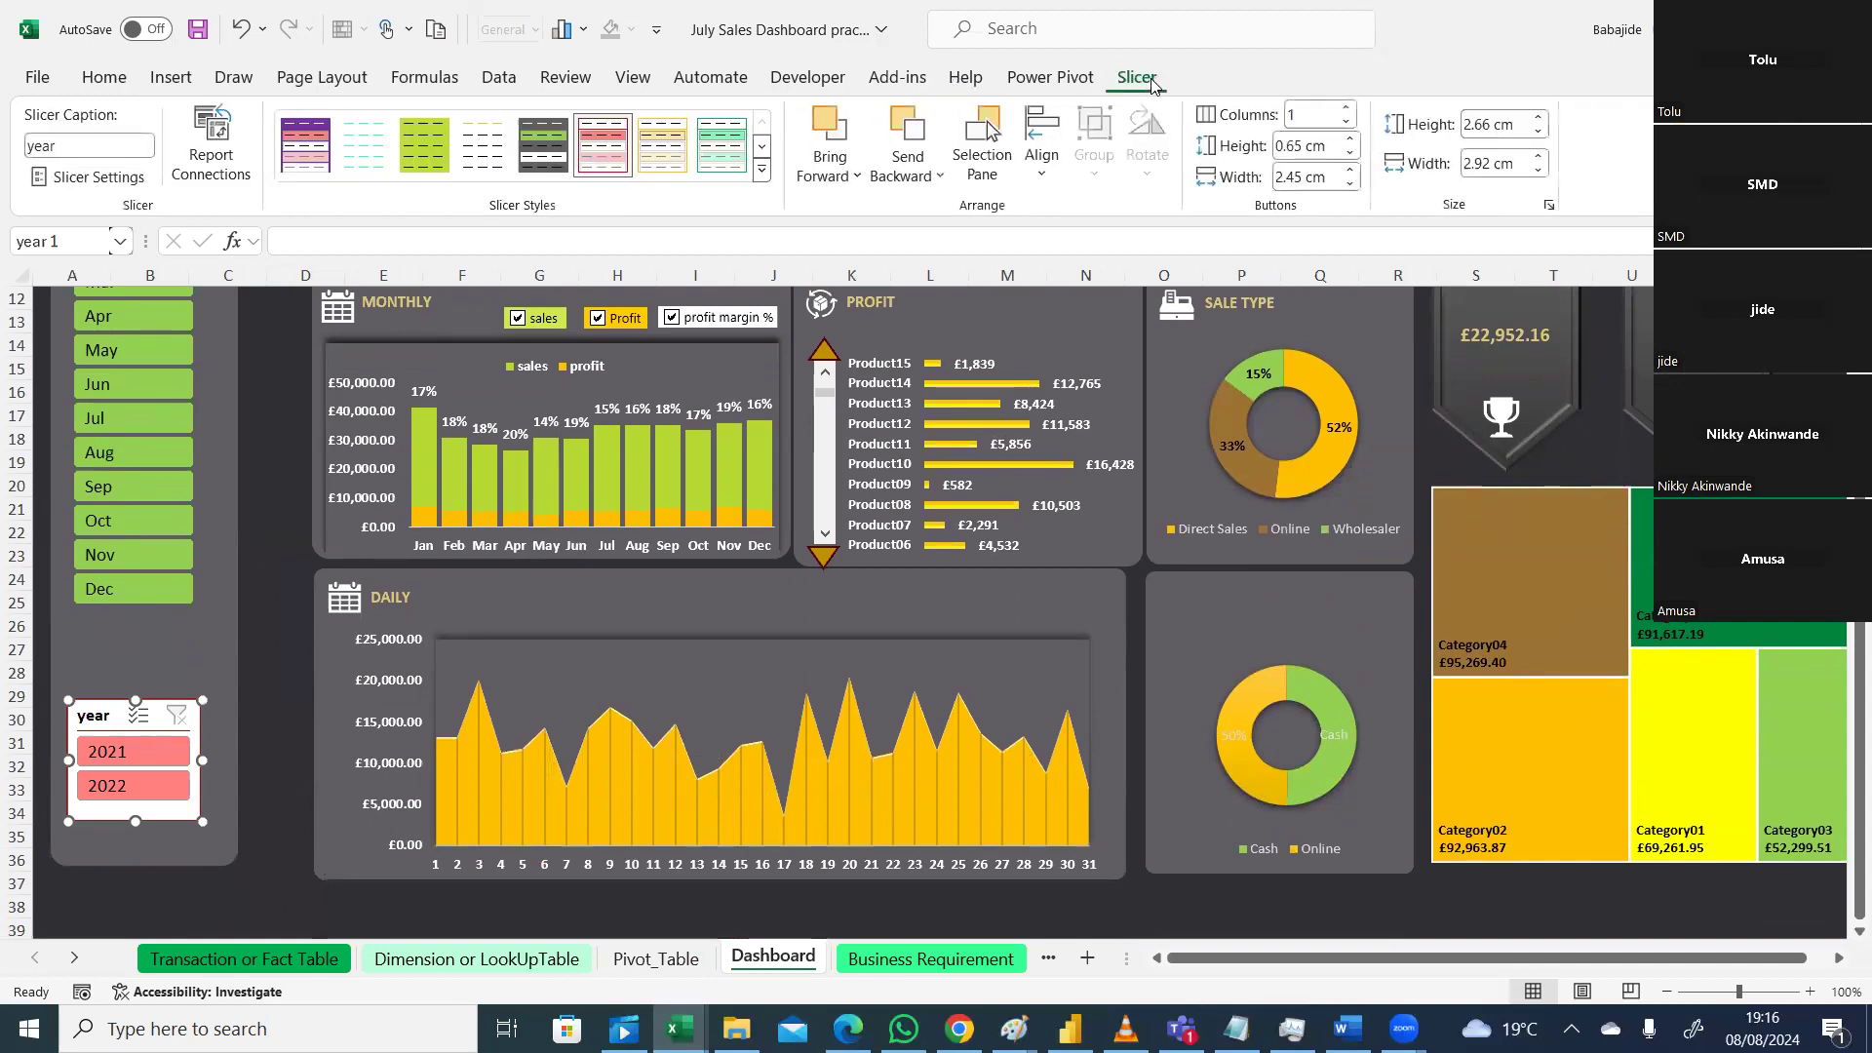
click(532, 137)
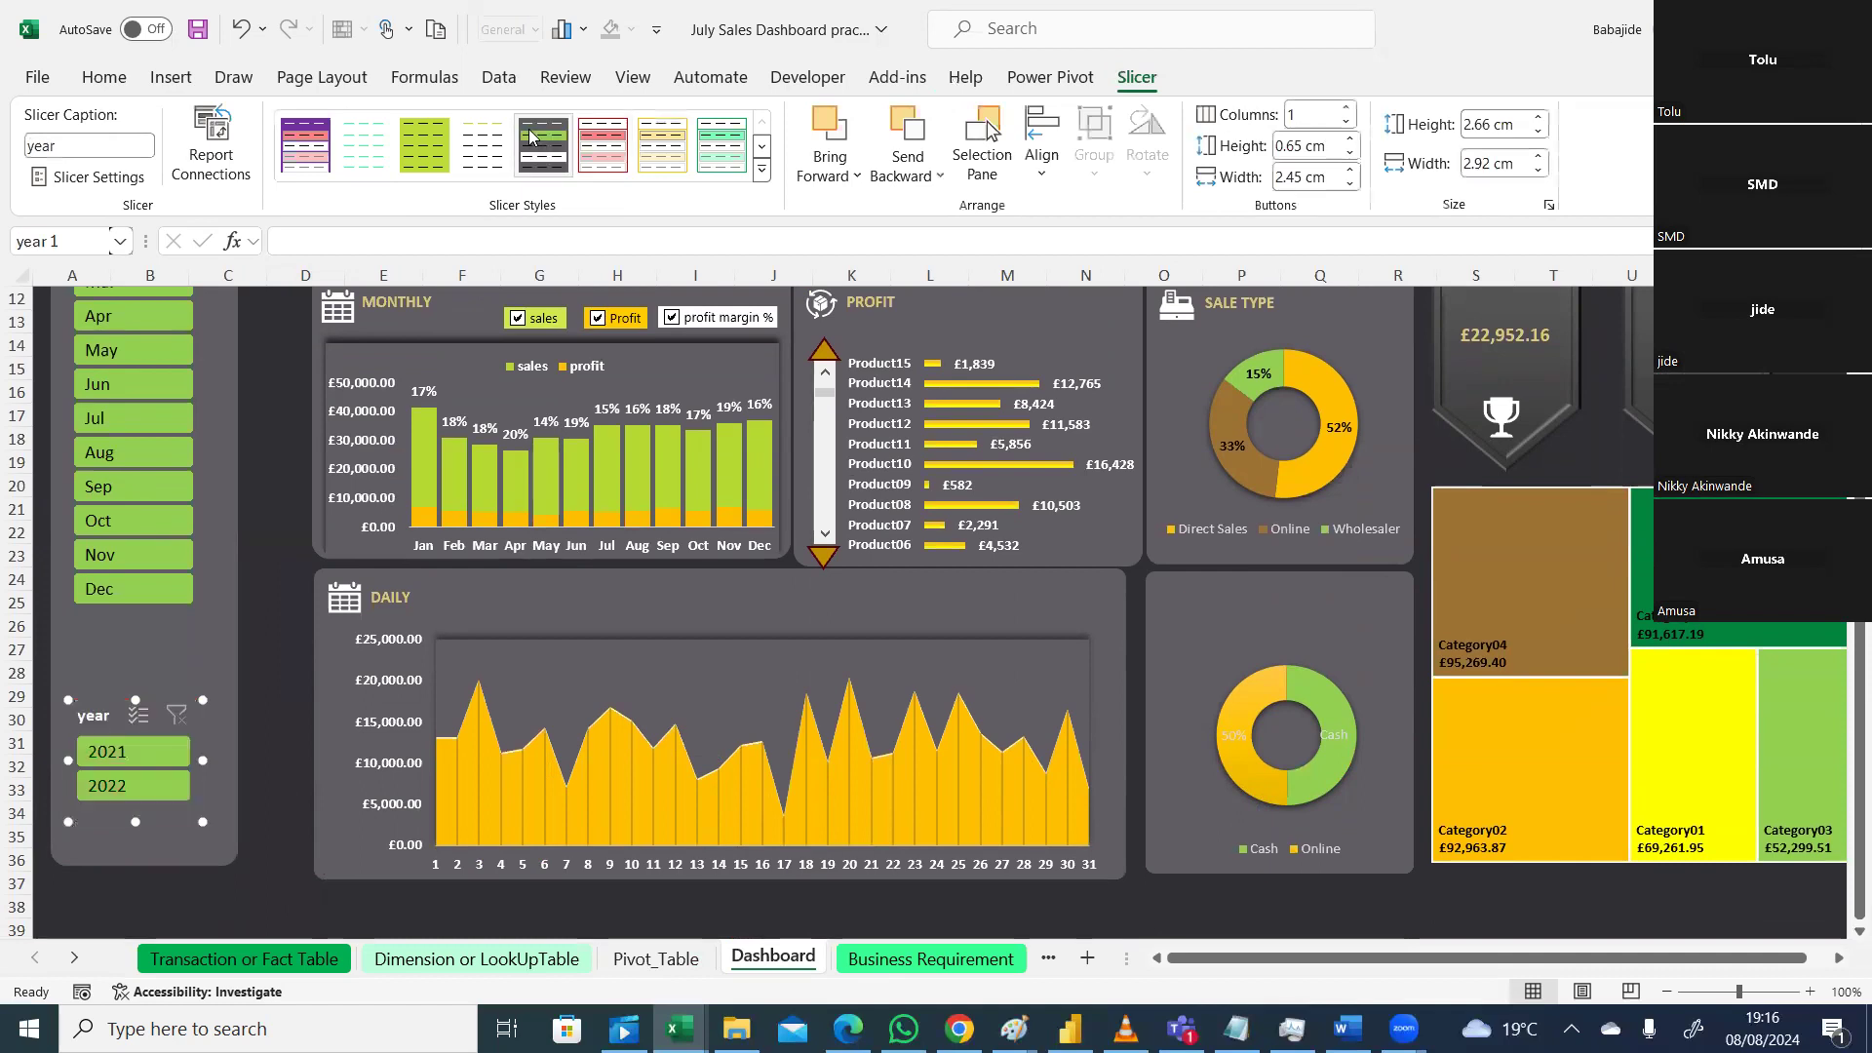
click(251, 675)
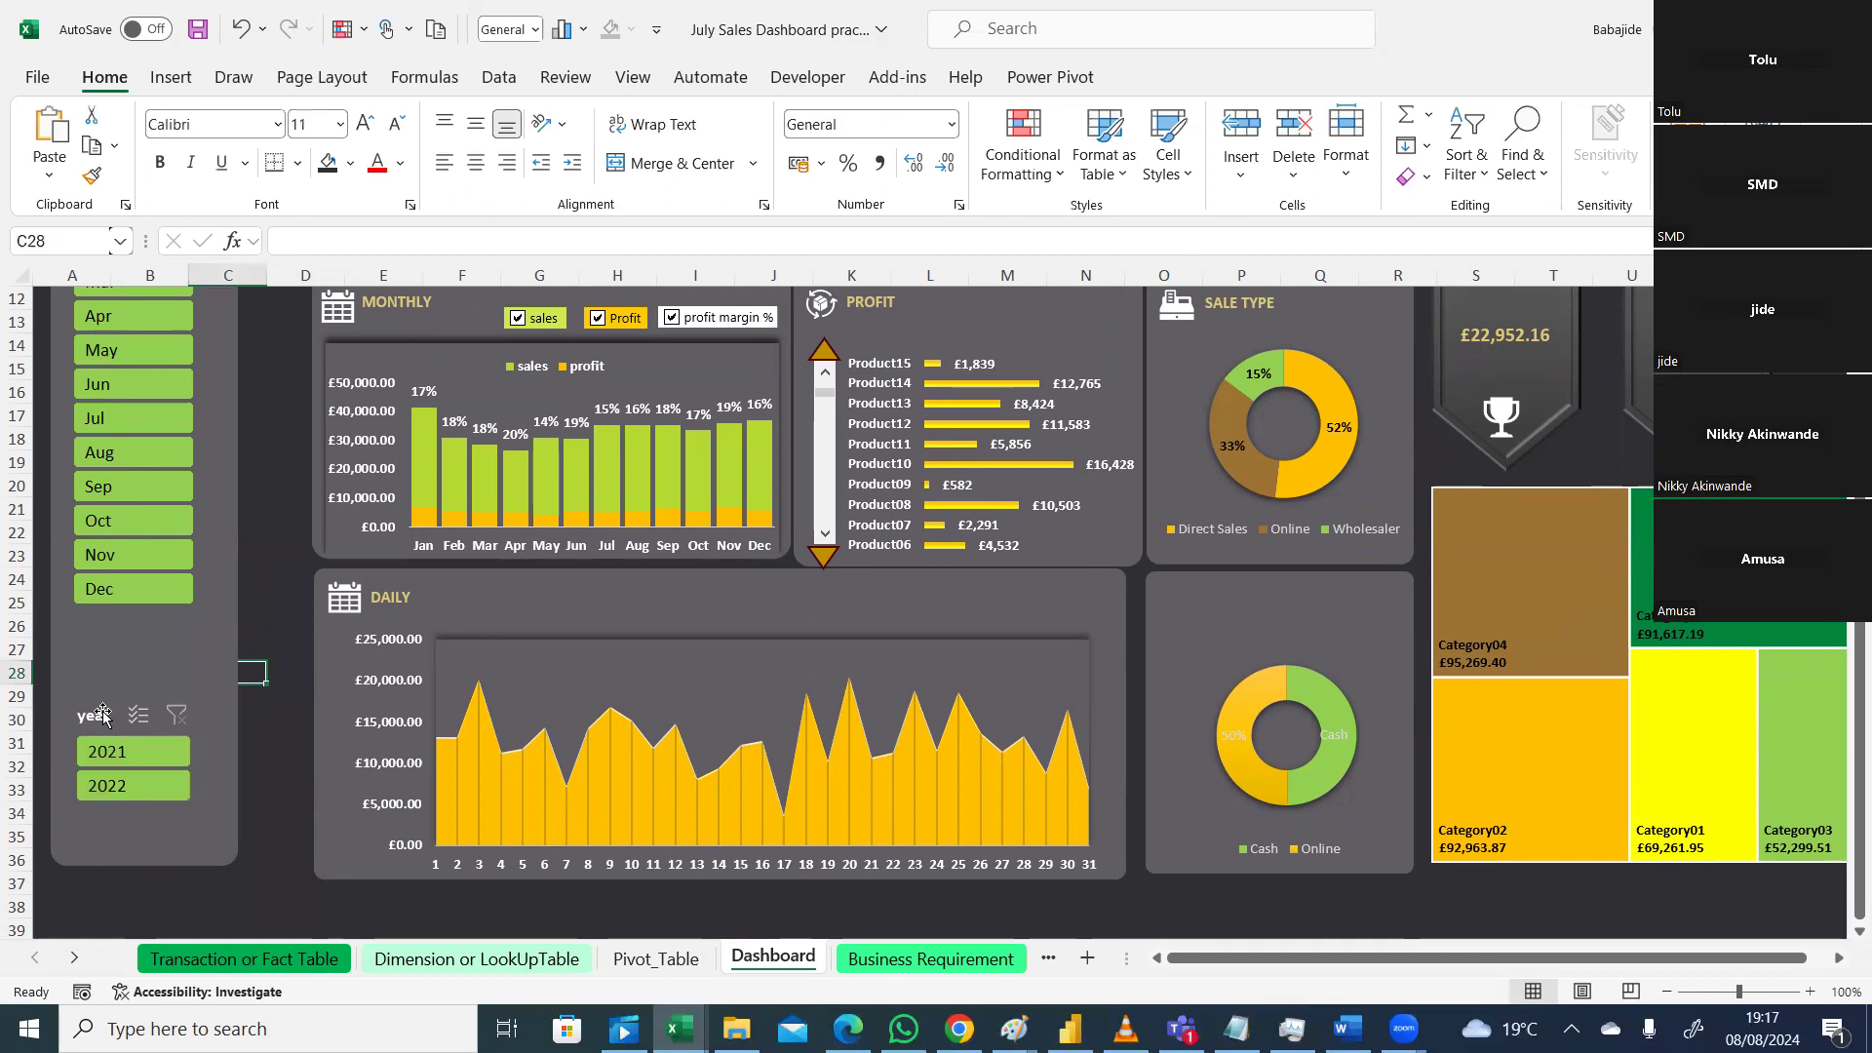
Step: Untick Display header in the year slicer's Slicer Settings so only 2021 and 2022 show
click(161, 814)
right_click(164, 812)
click(217, 797)
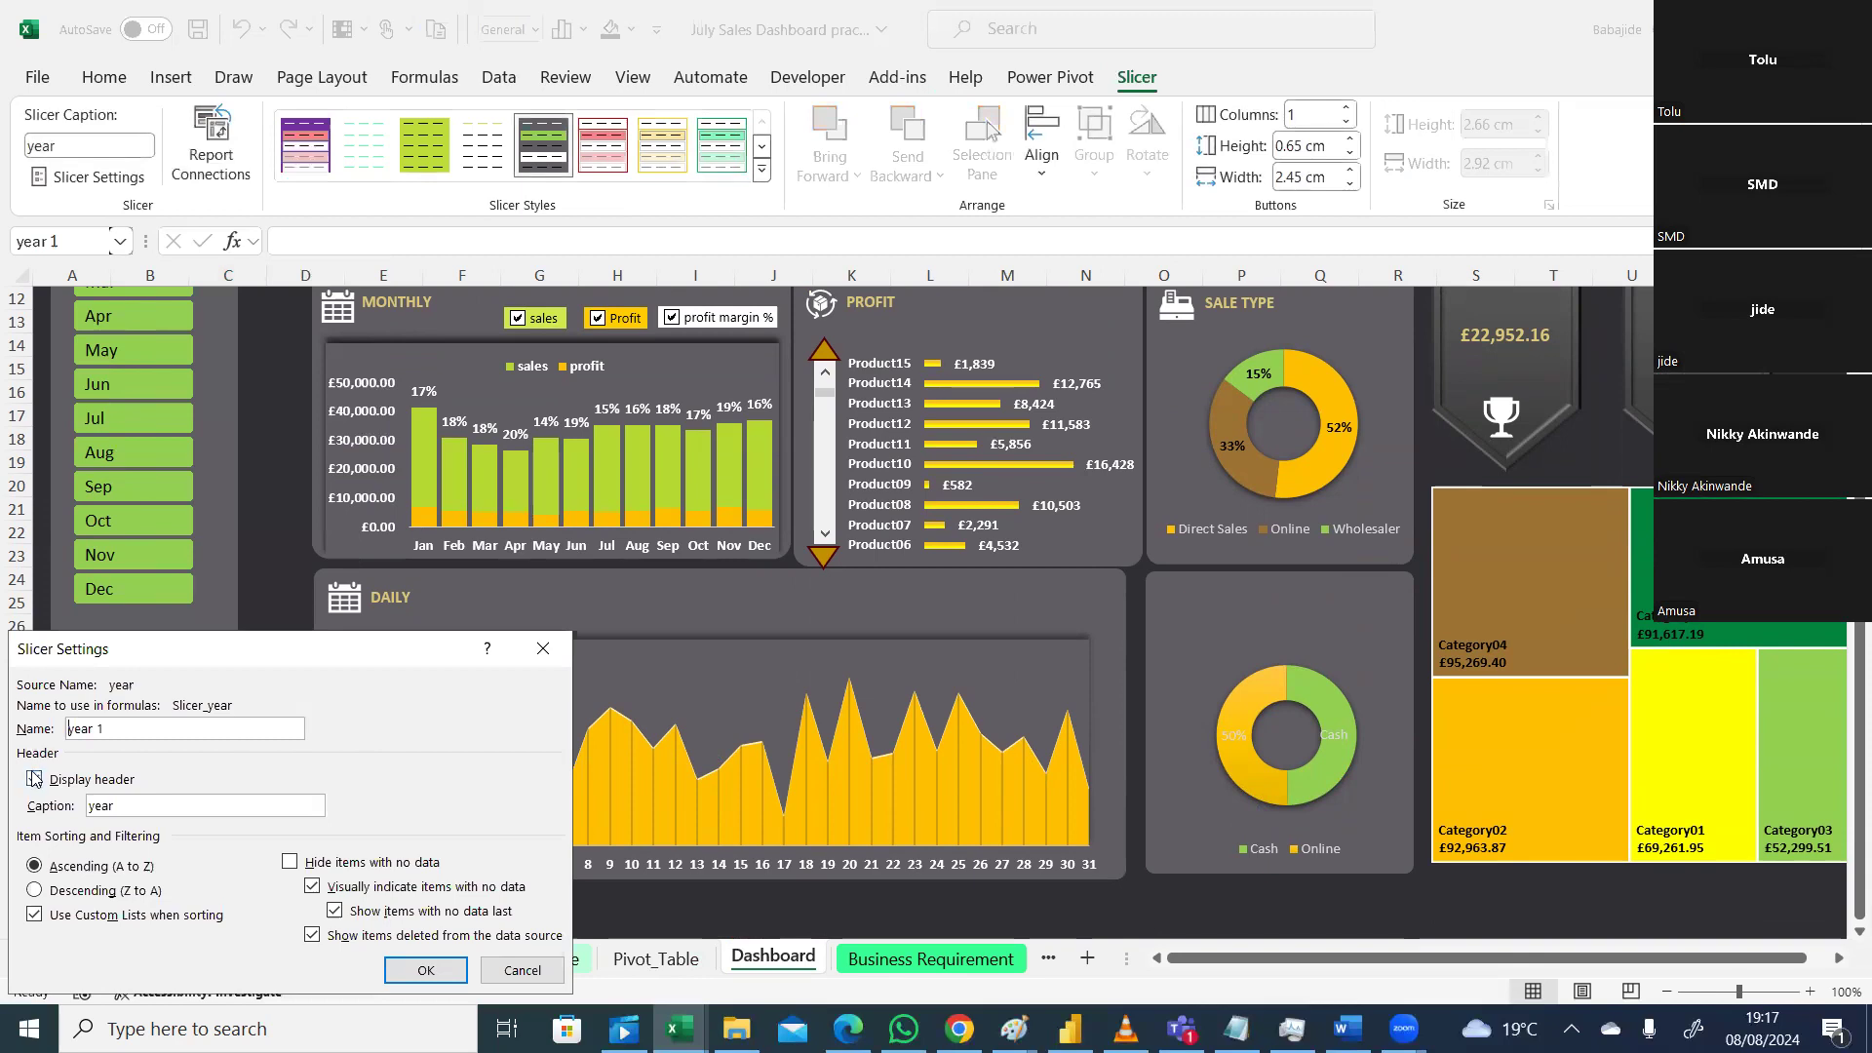
click(426, 970)
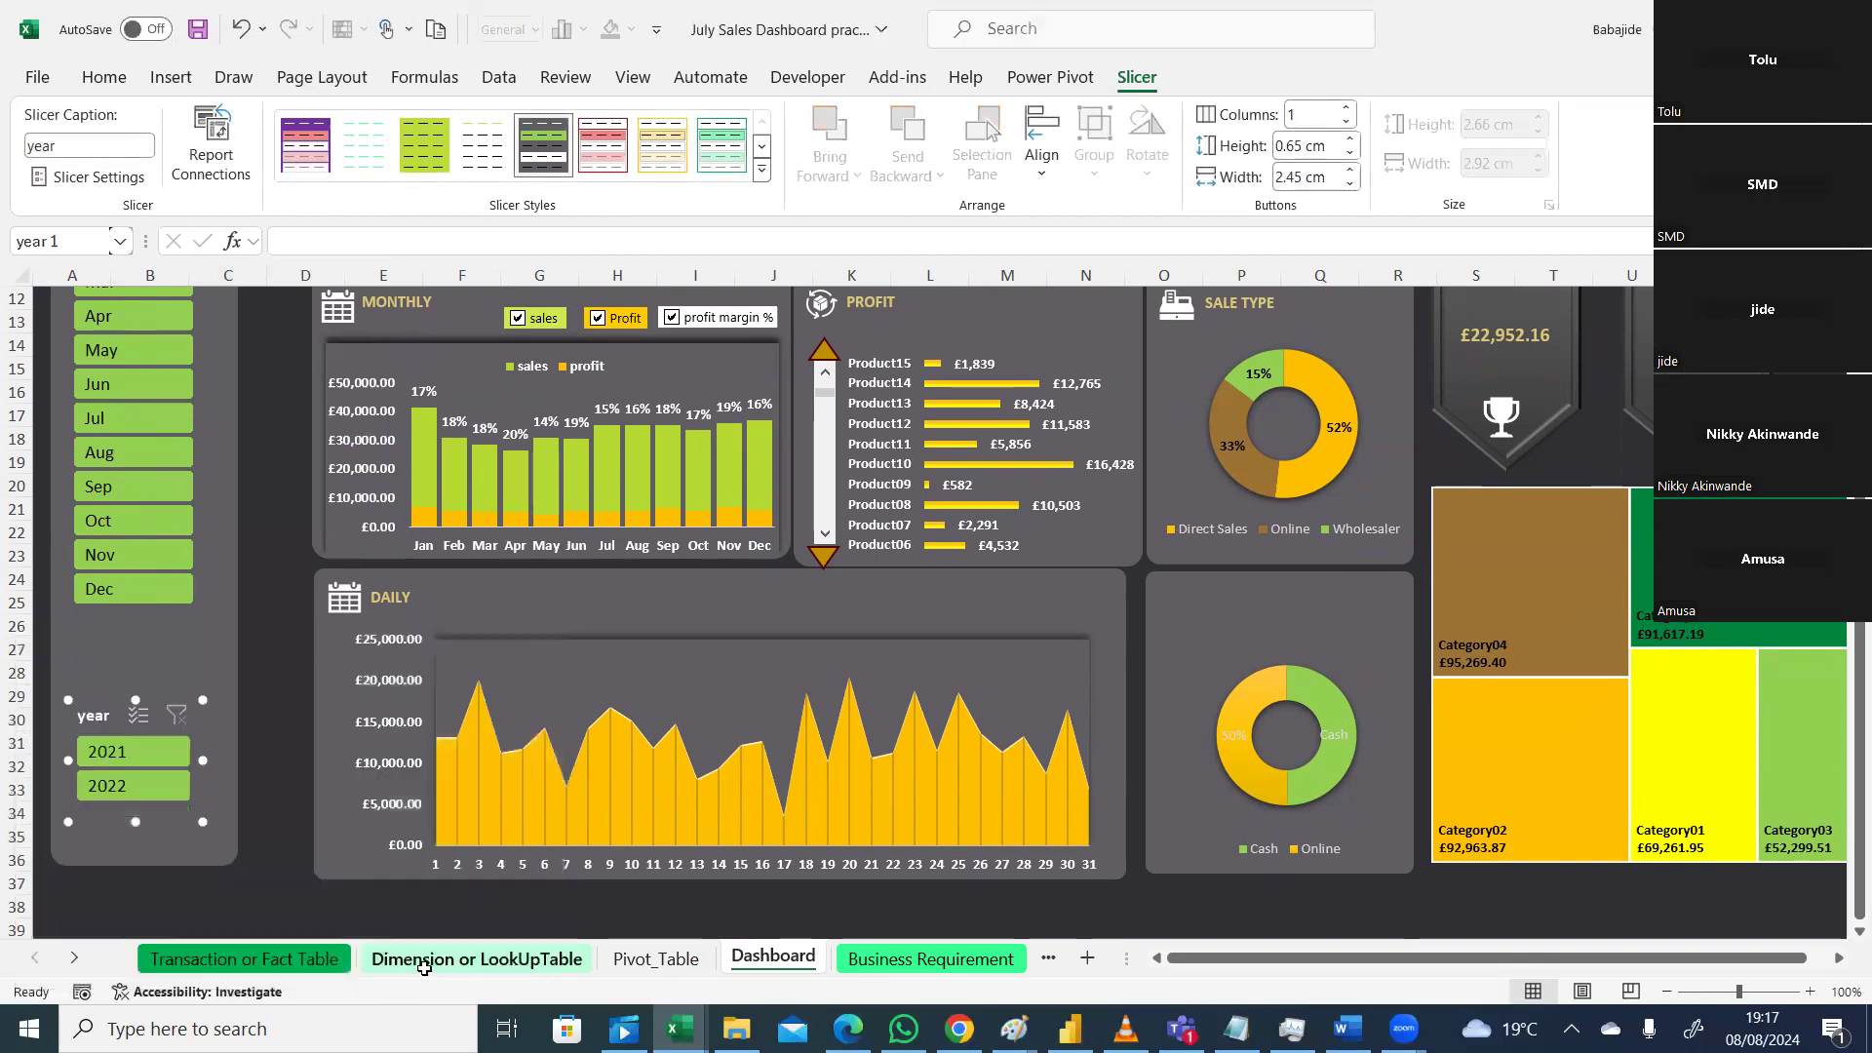
click(277, 790)
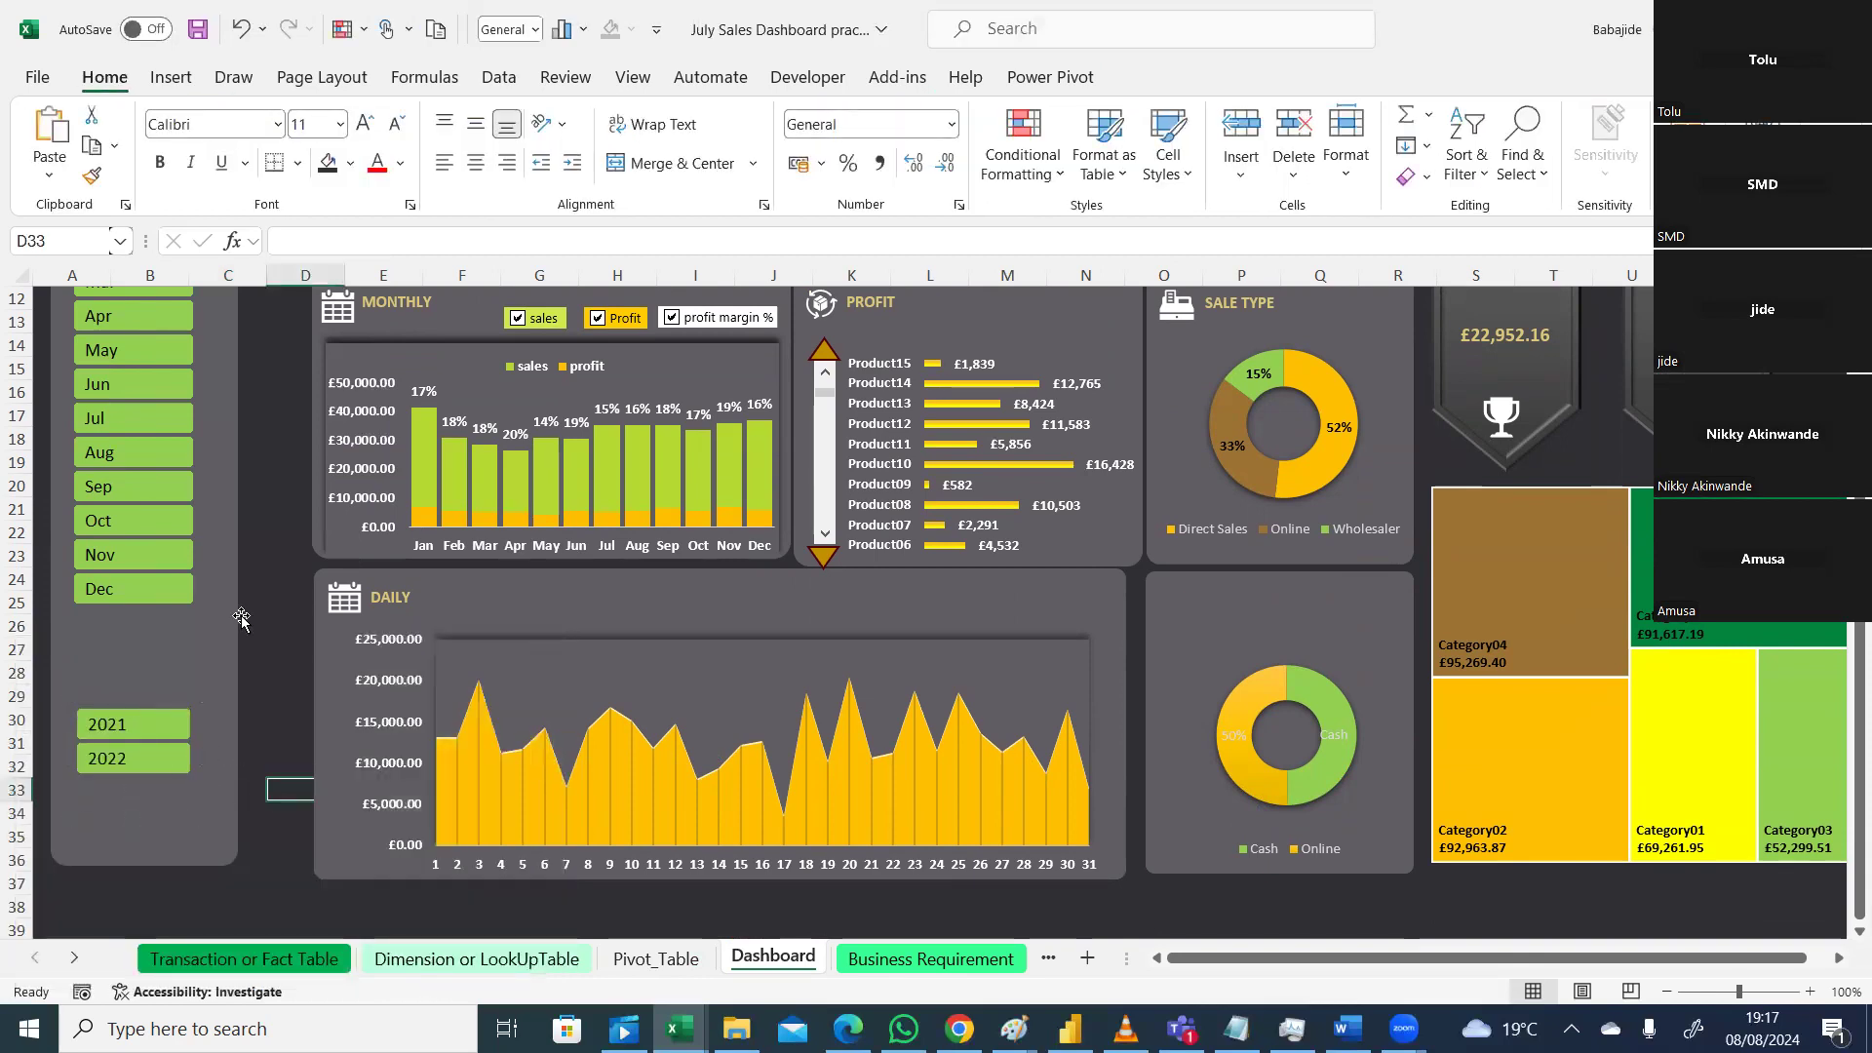
drag(1860, 673, 1860, 629)
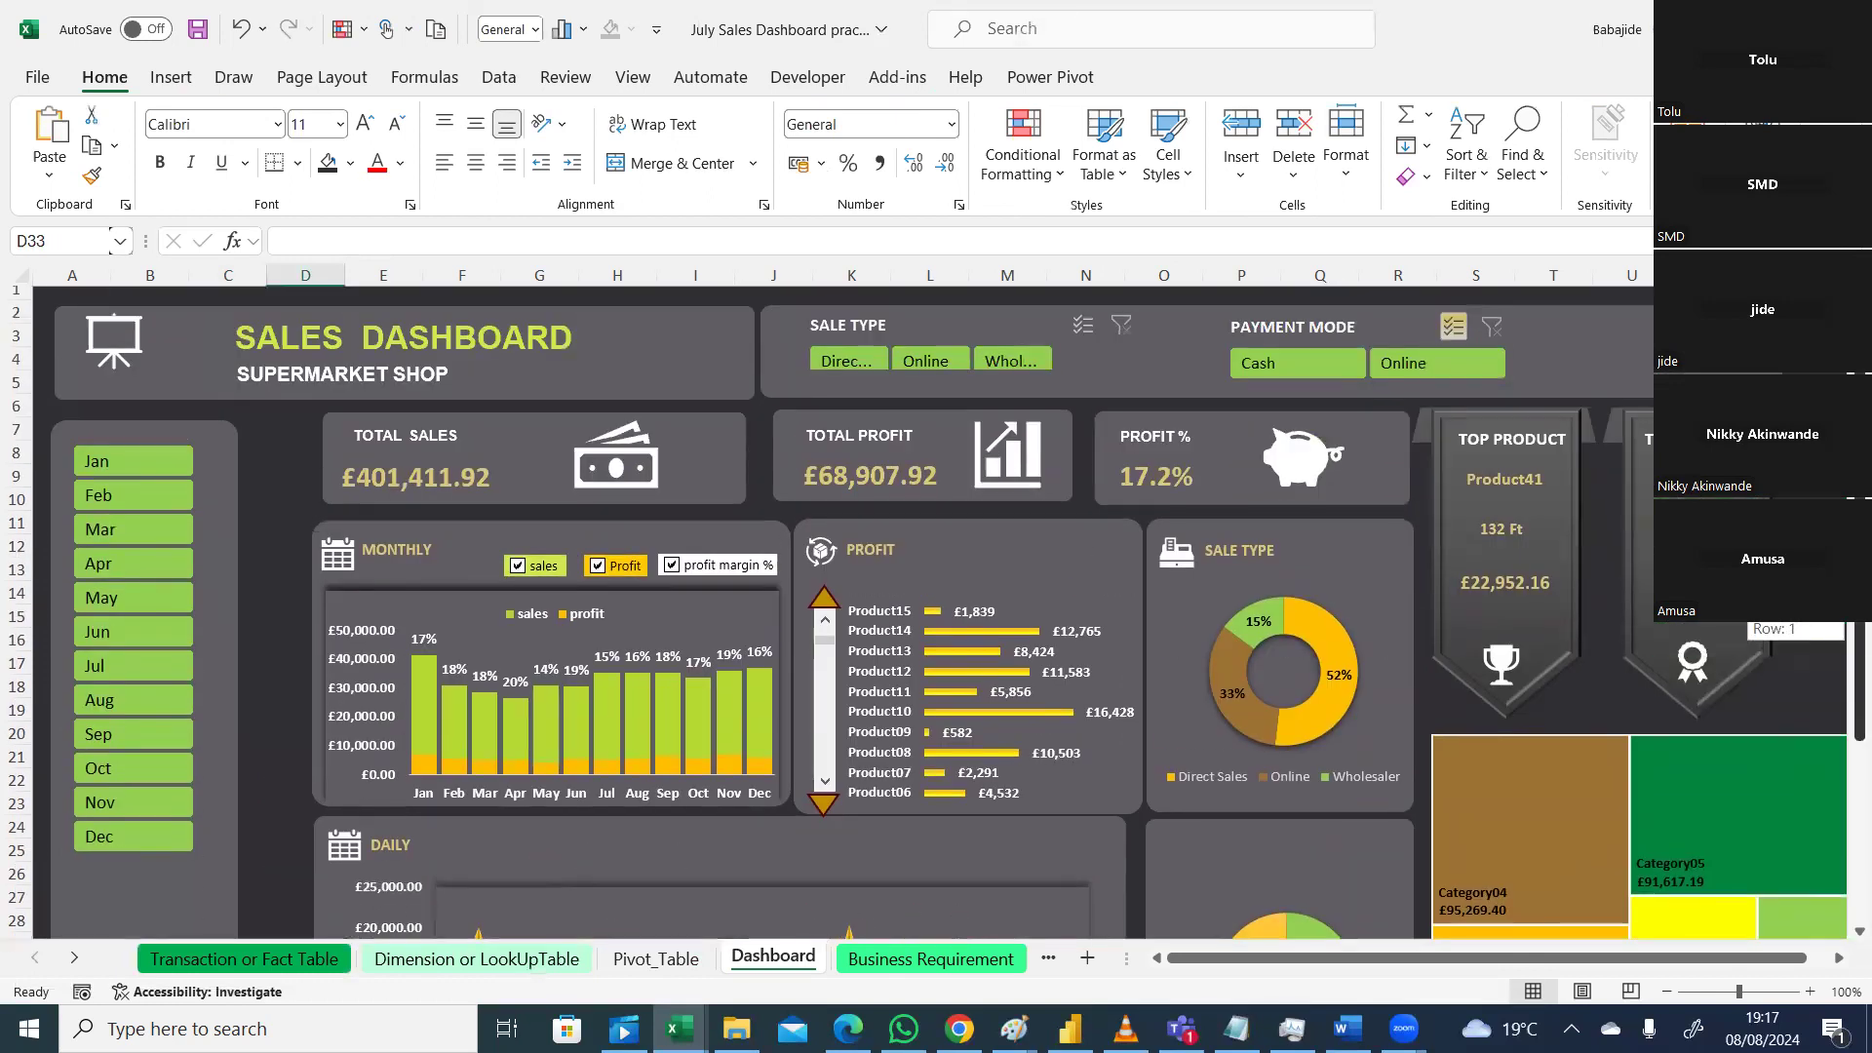
Step: Test the month slicer by filtering the dashboard to Jan, Feb and then Jul
click(128, 475)
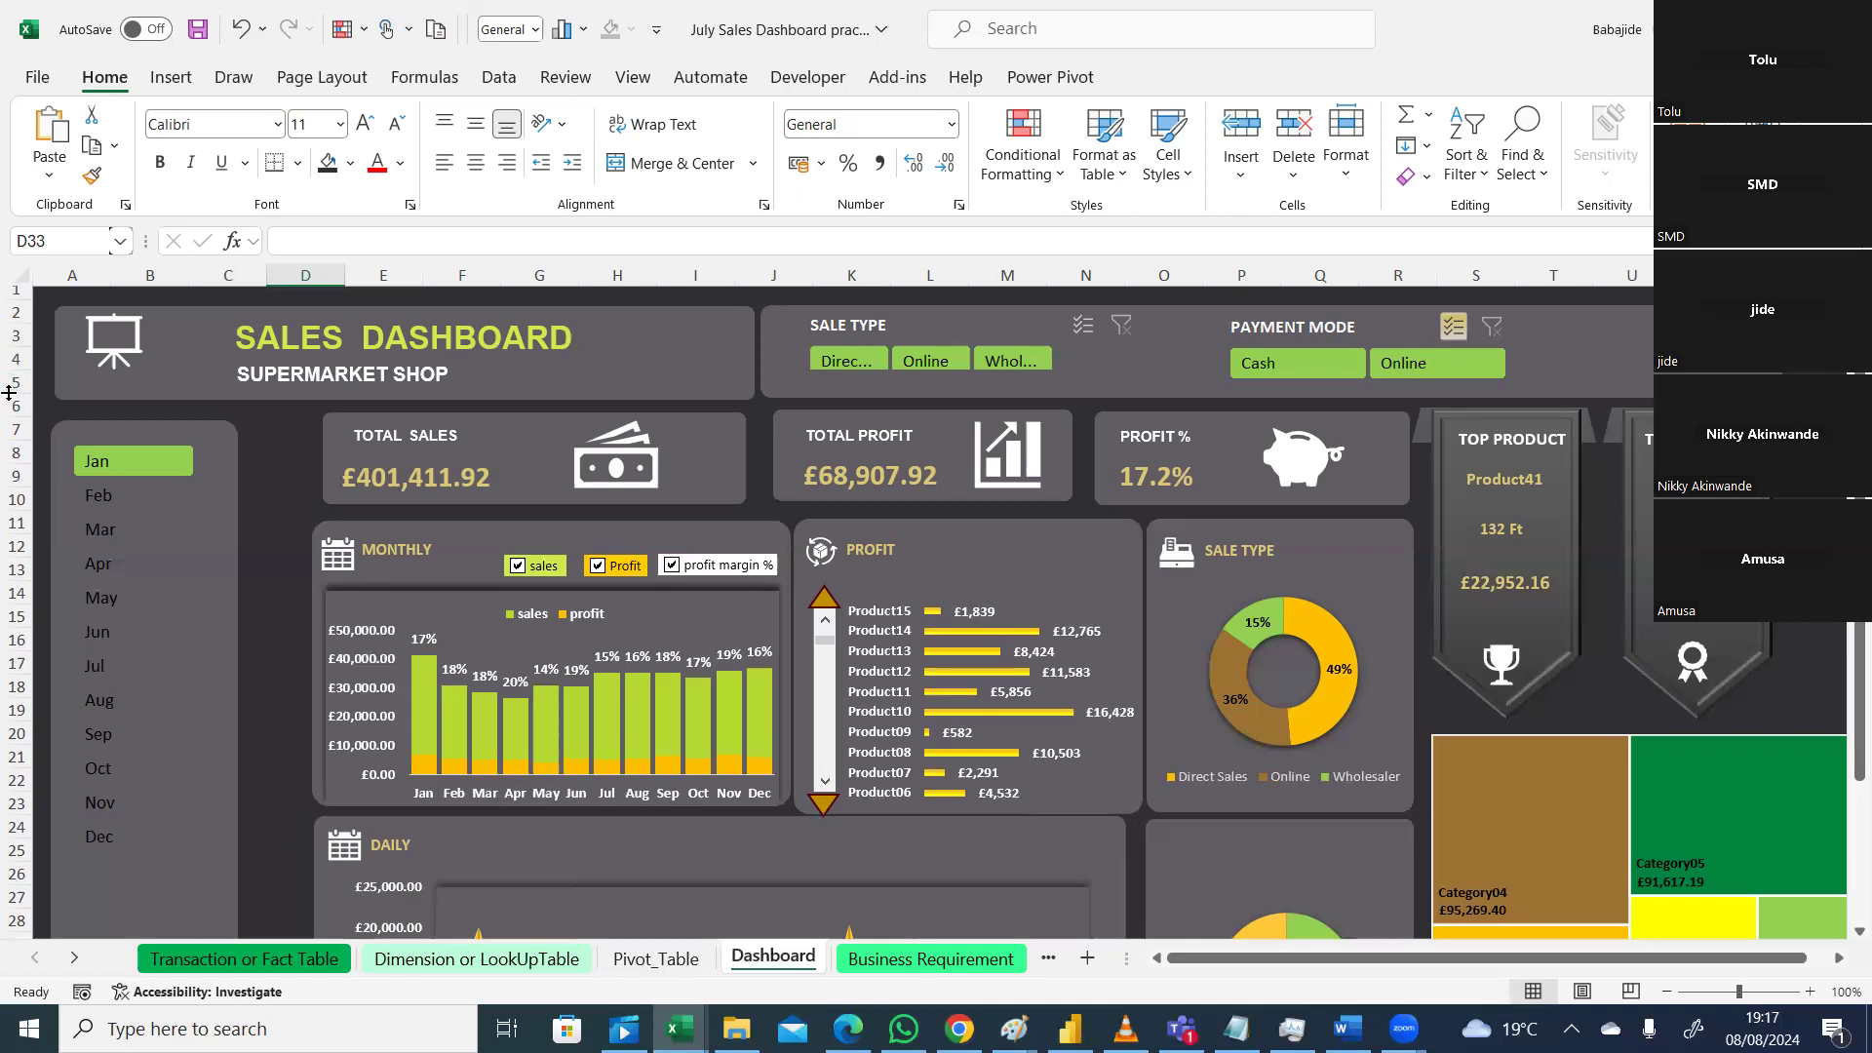
click(109, 499)
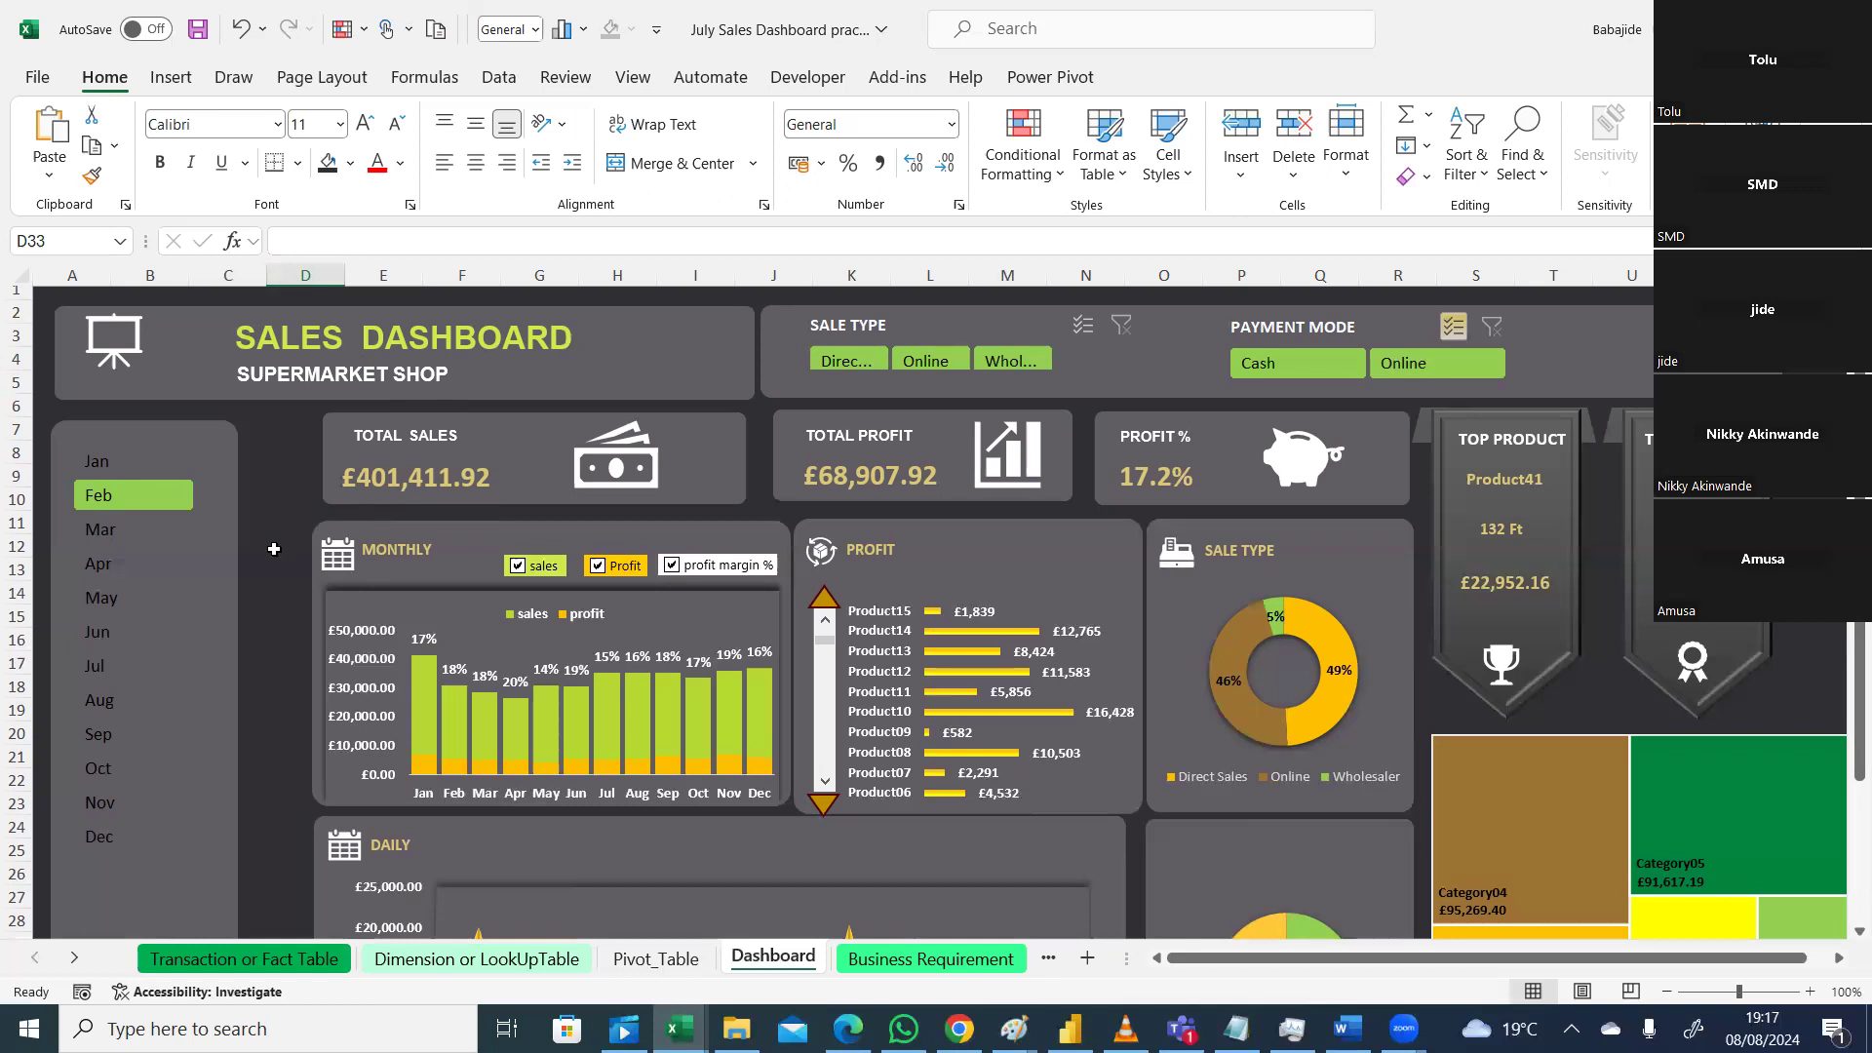
click(272, 592)
click(177, 655)
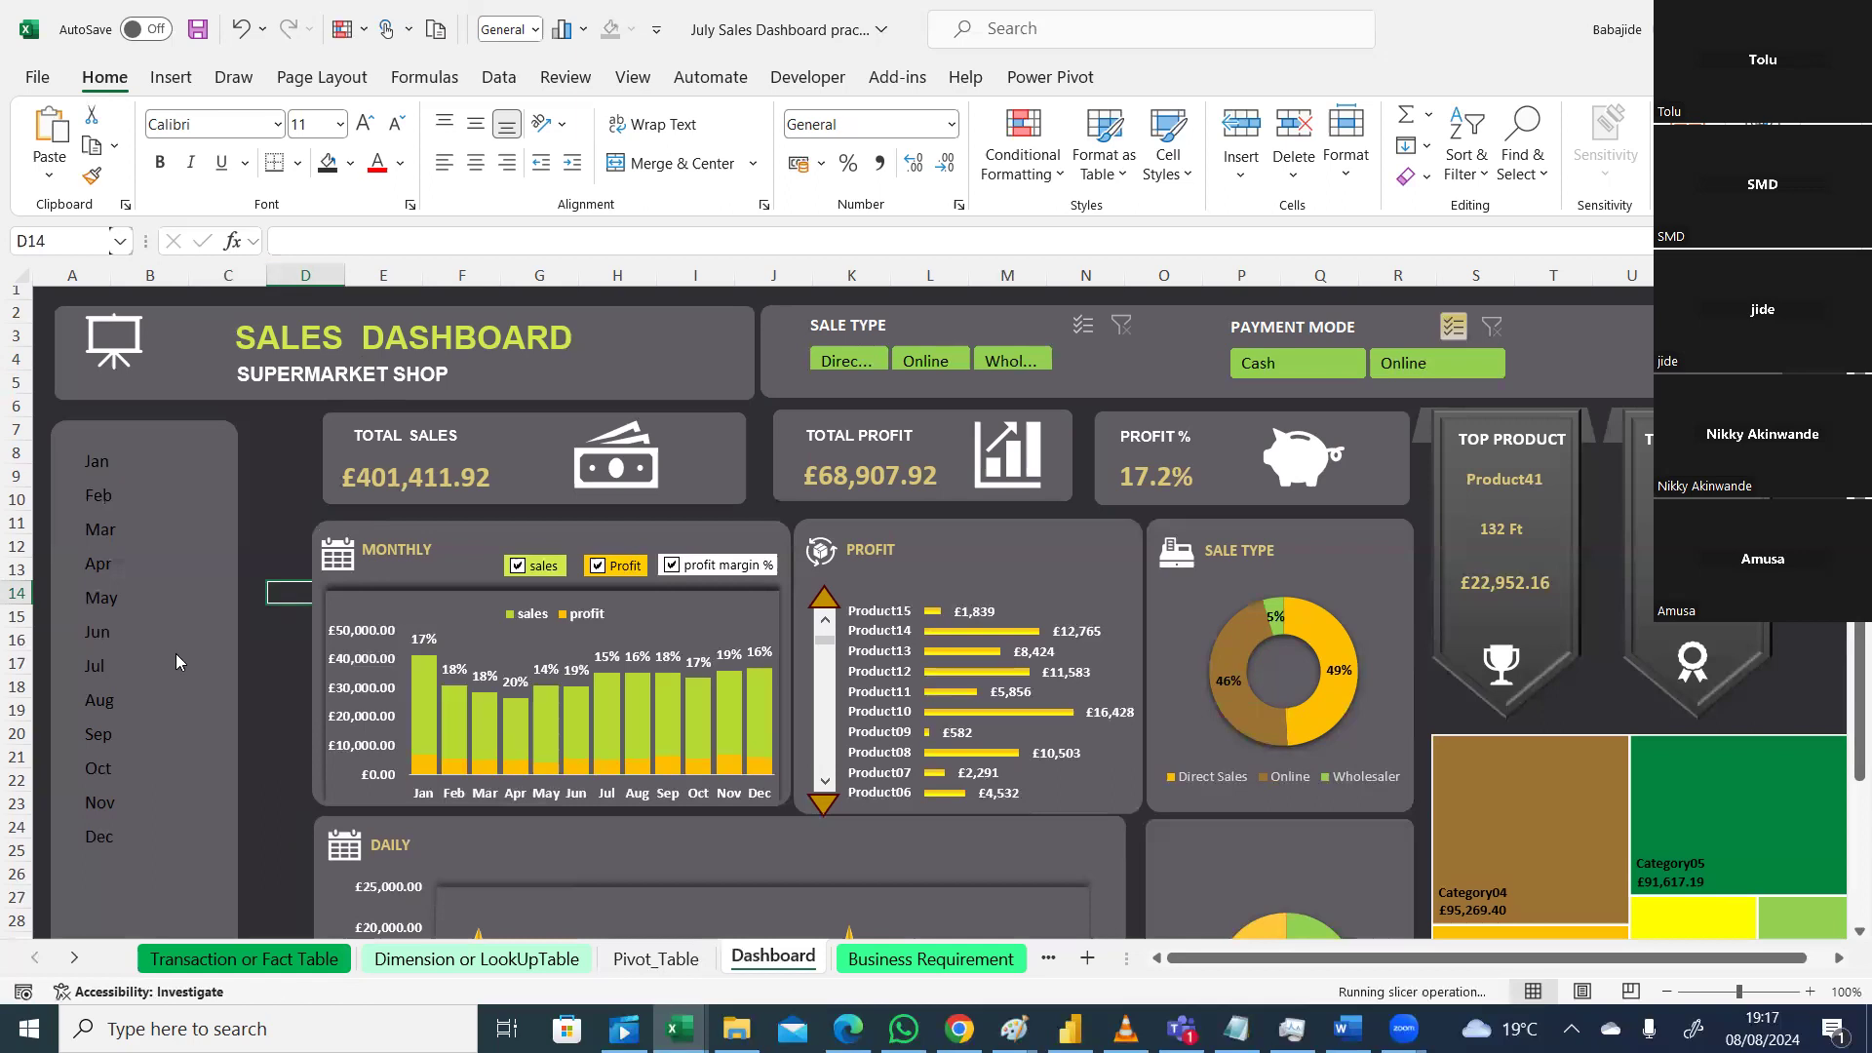
Step: Set the month filter back to Jan so the donut reads 49%, 36%, 15%
click(183, 463)
scroll(247, 471, up, 1)
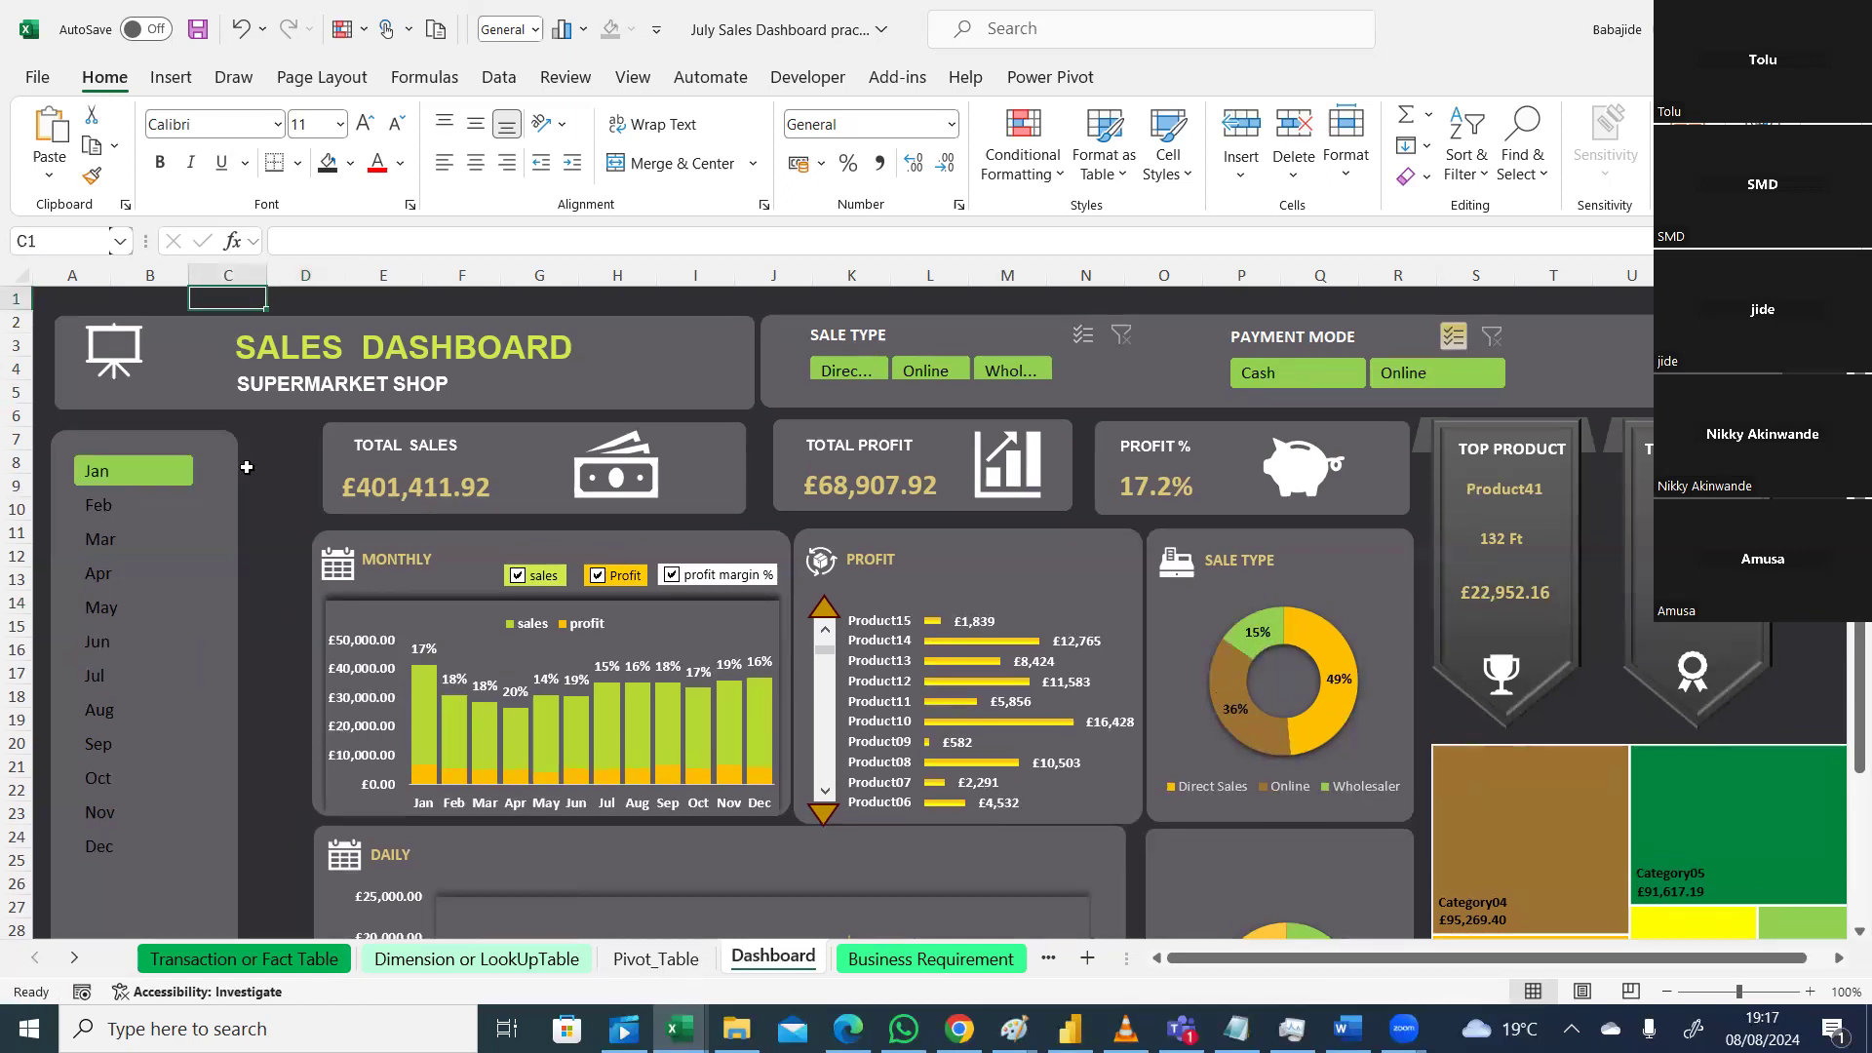
click(212, 504)
click(255, 533)
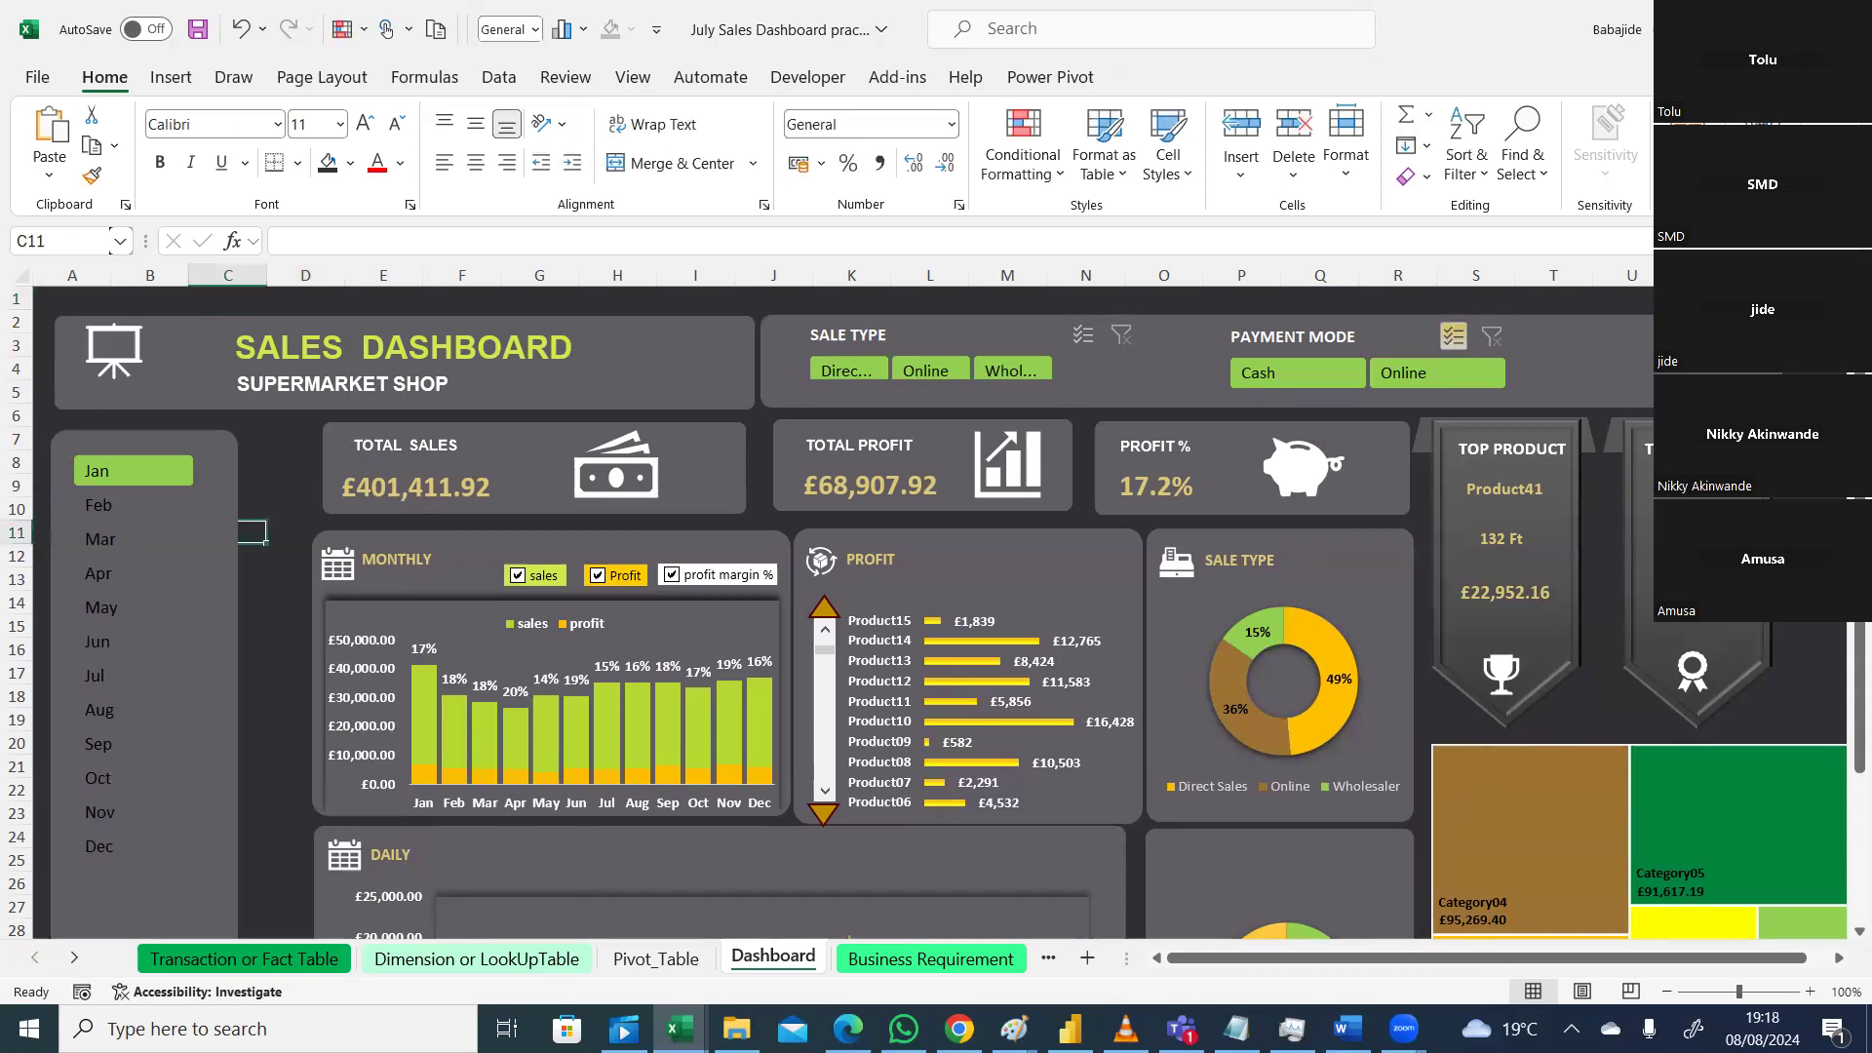
scroll(485, 686, down, 2)
scroll(485, 685, up, 1)
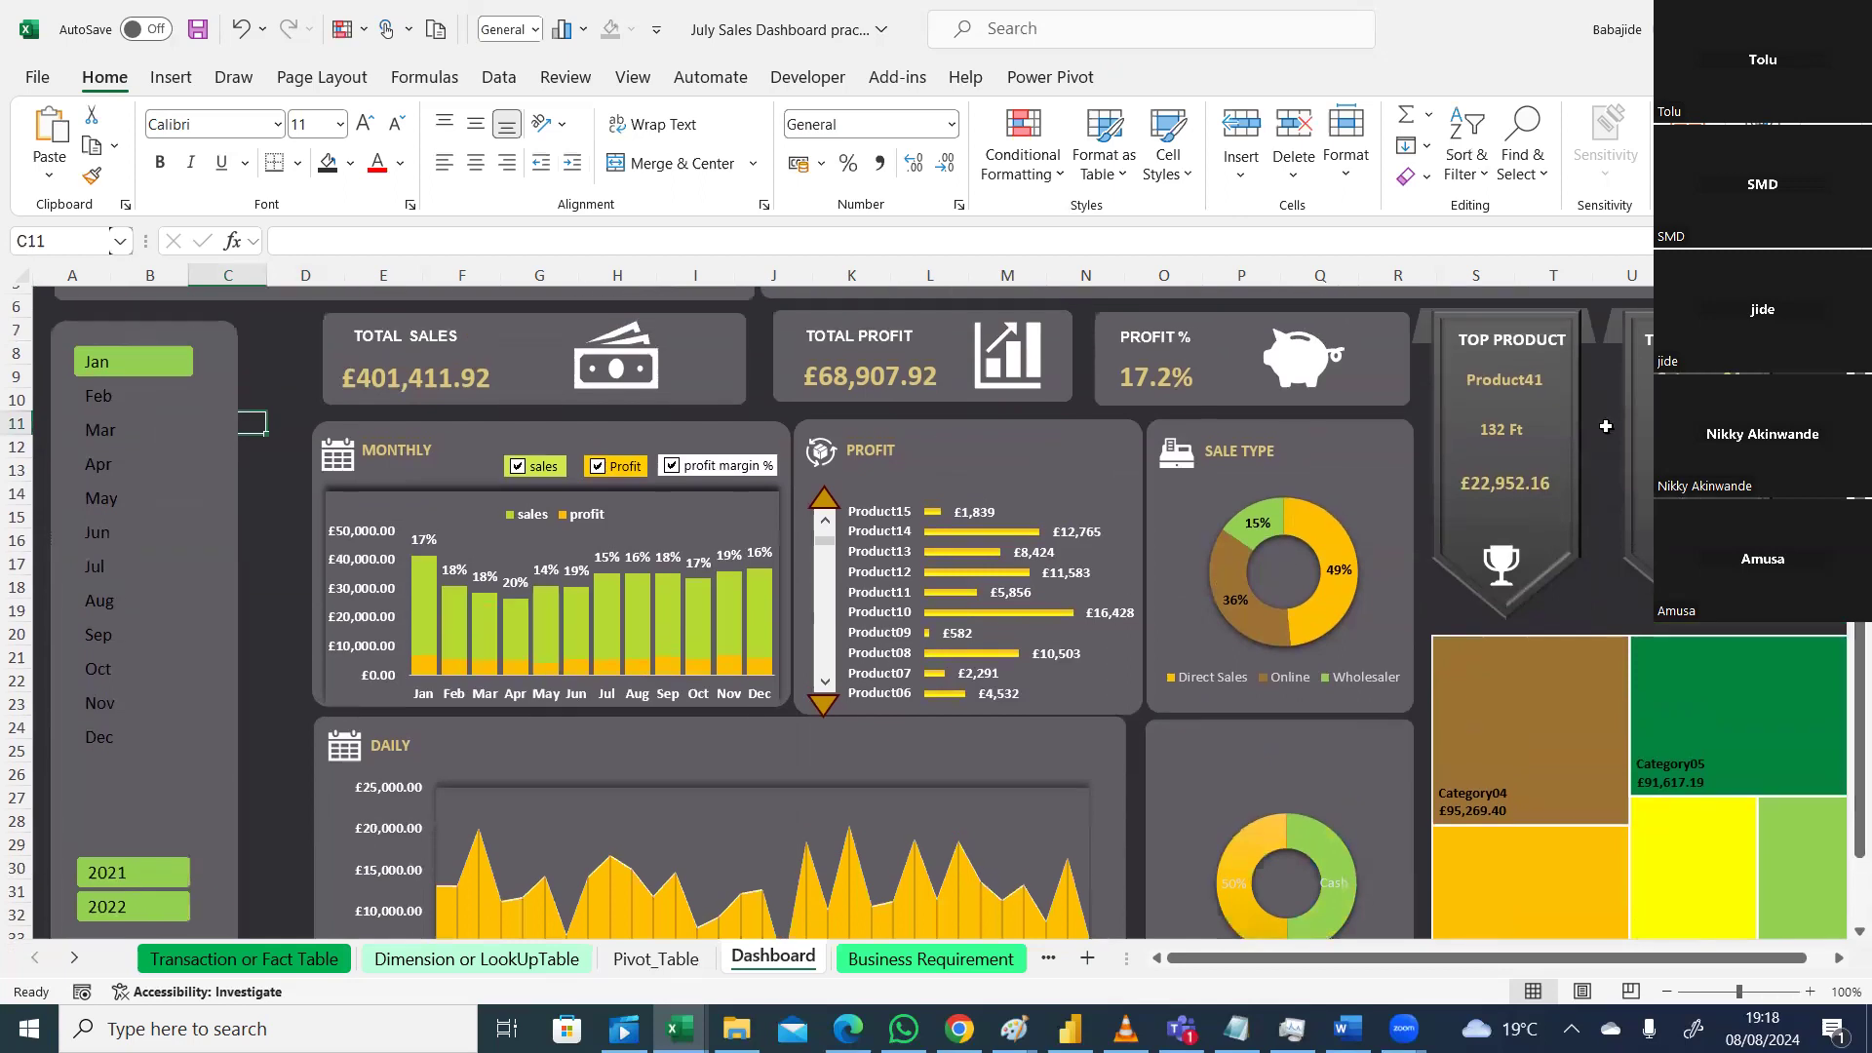
Step: Refresh the month slicer's data
click(212, 336)
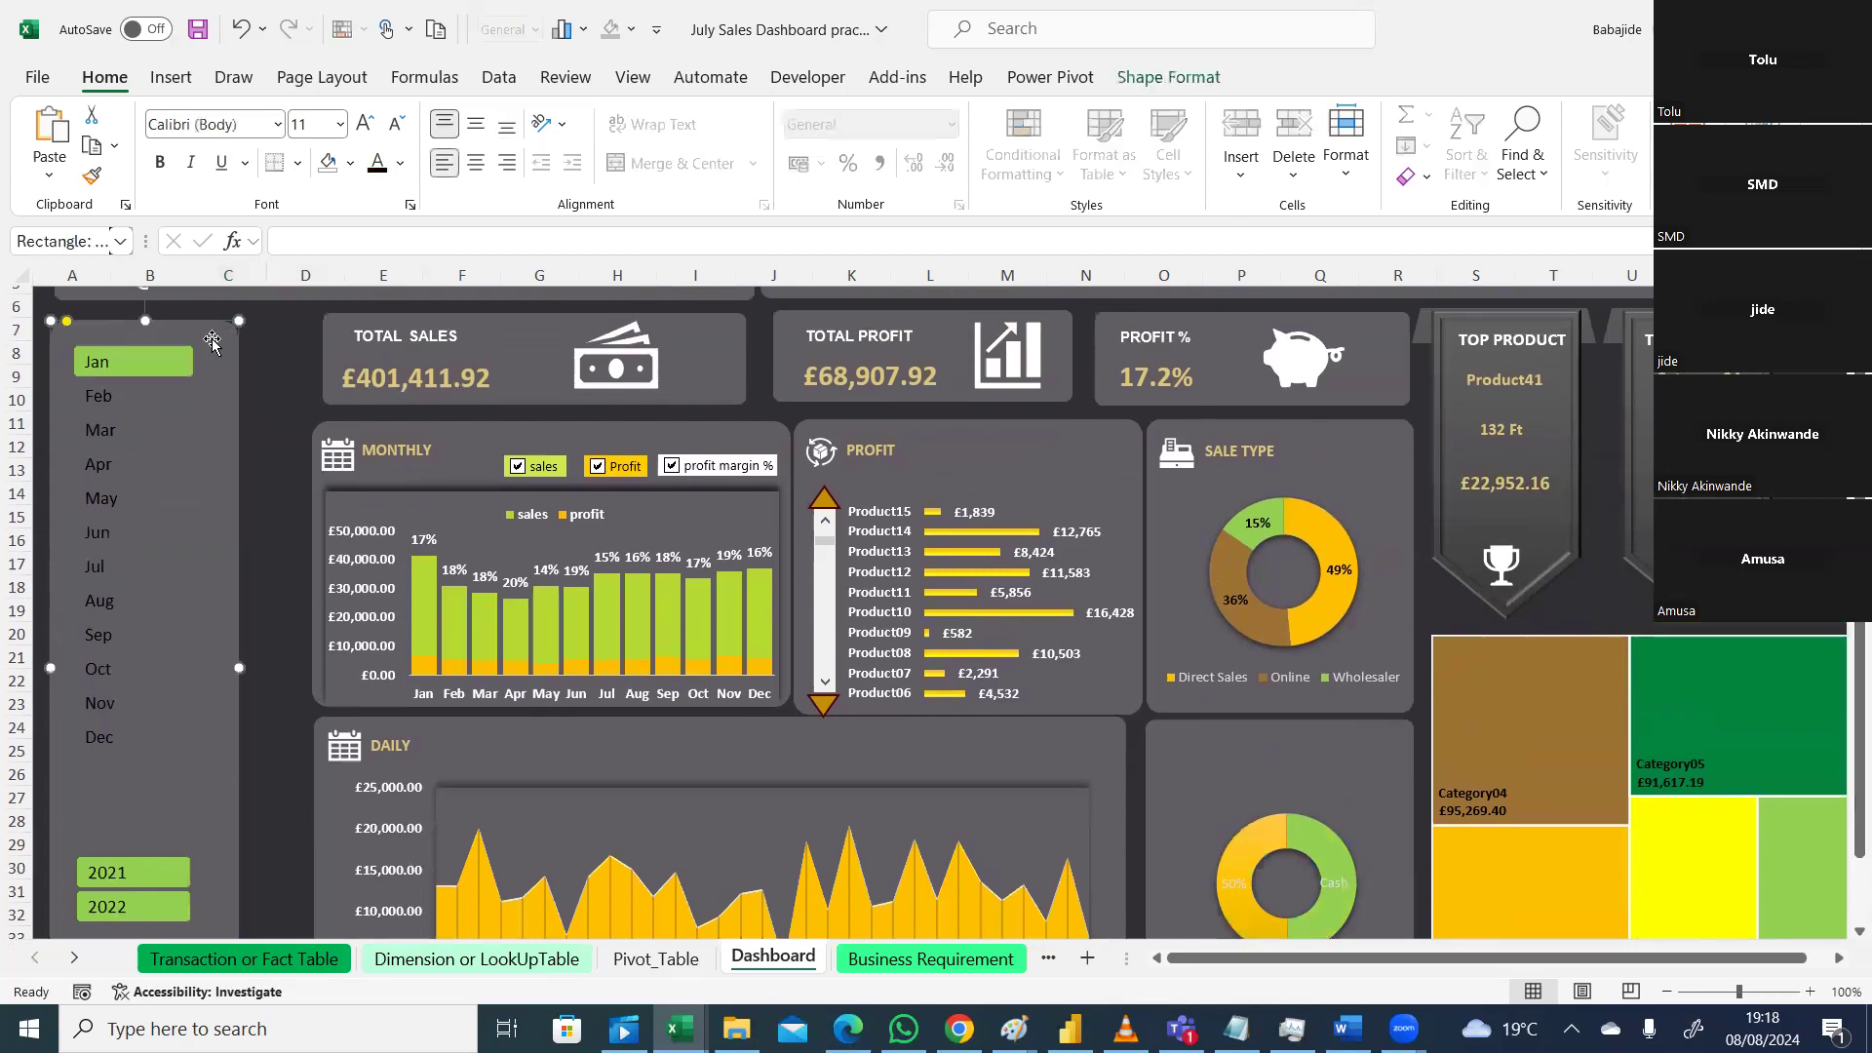
click(202, 437)
right_click(202, 437)
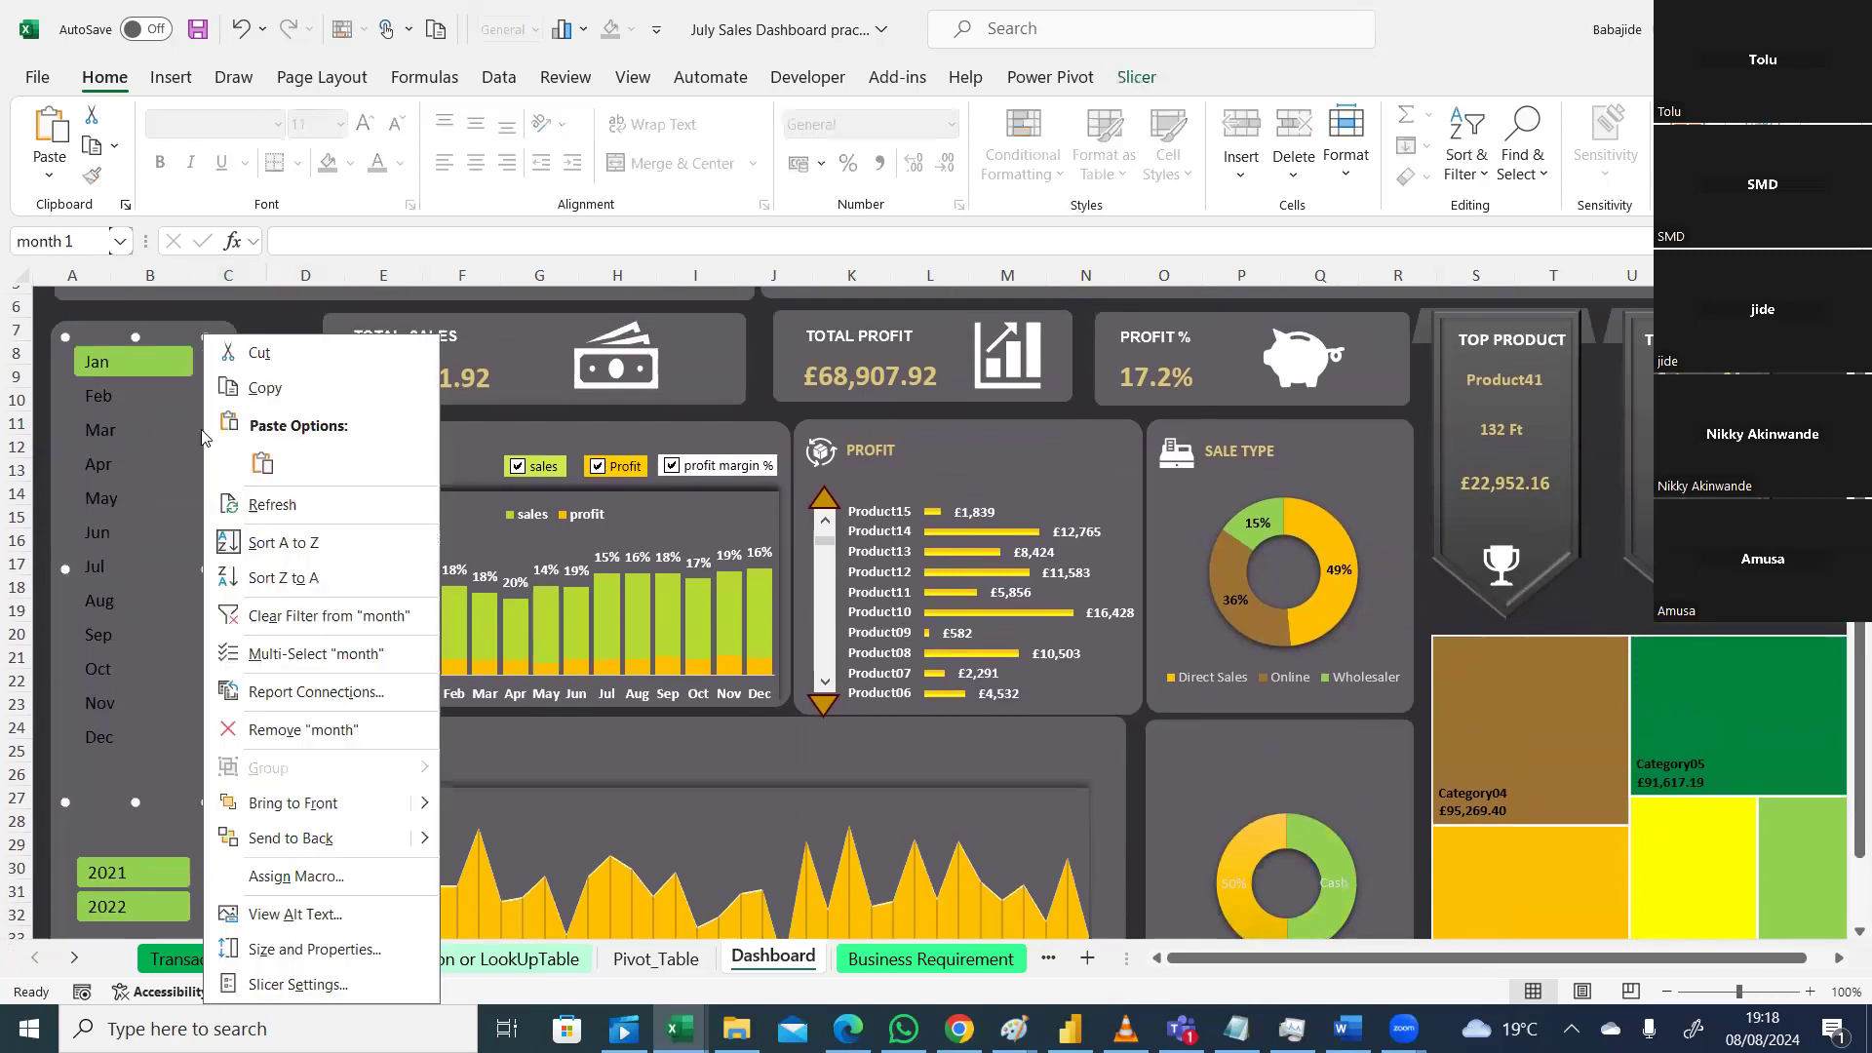
click(258, 514)
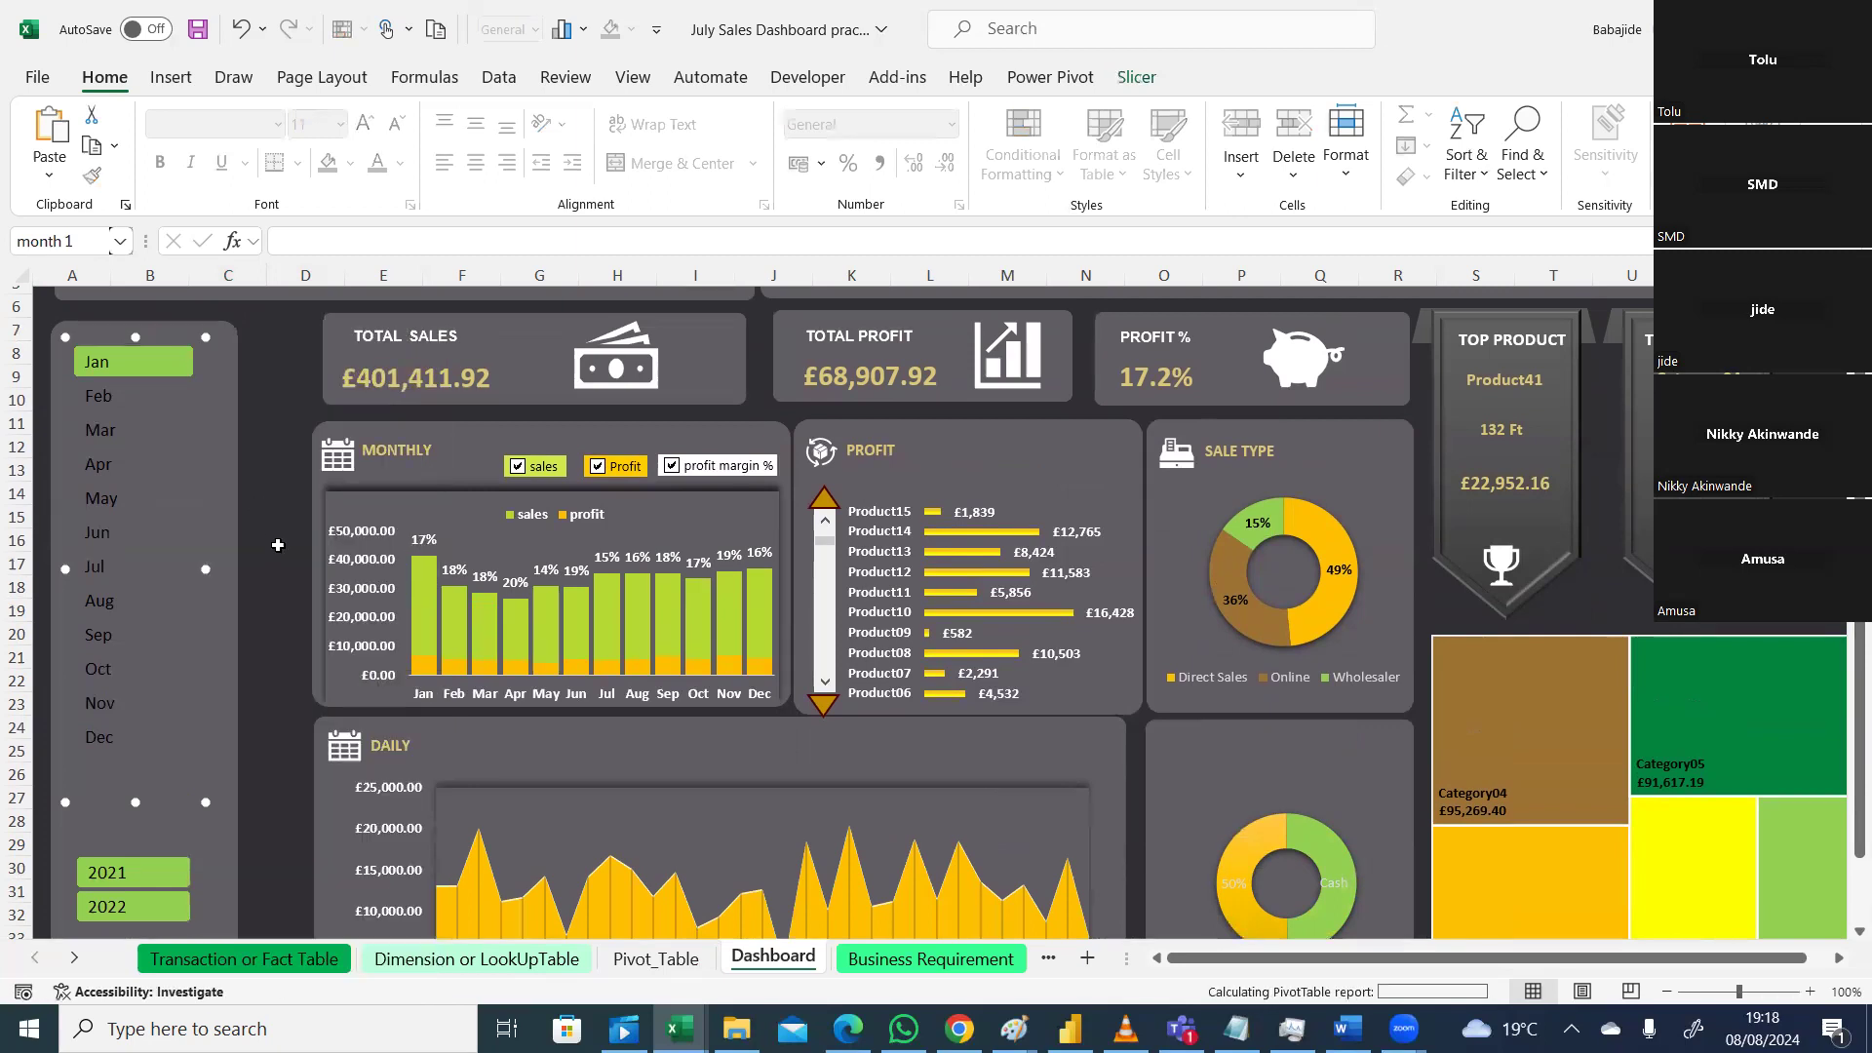
Step: Filter the dashboard to Nov, then Feb, giving 49%, 46% and 5% in the donut
click(185, 704)
click(120, 409)
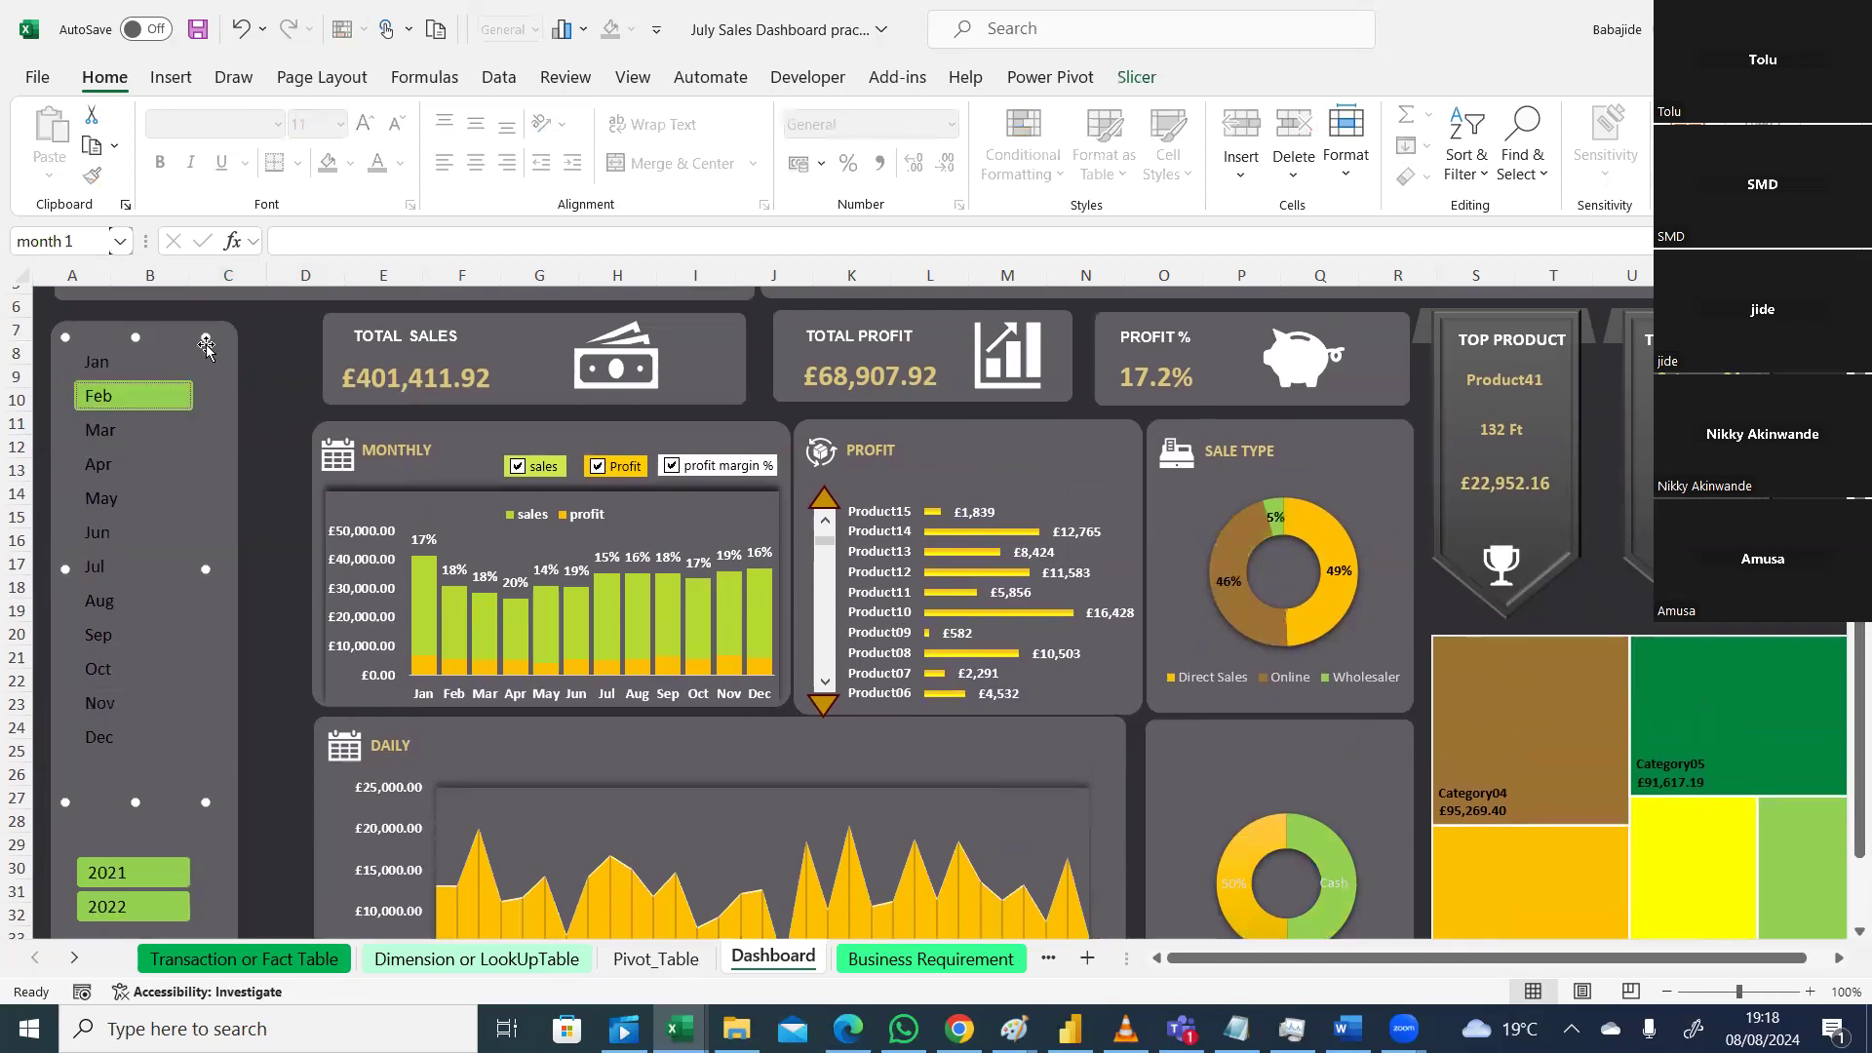
click(250, 422)
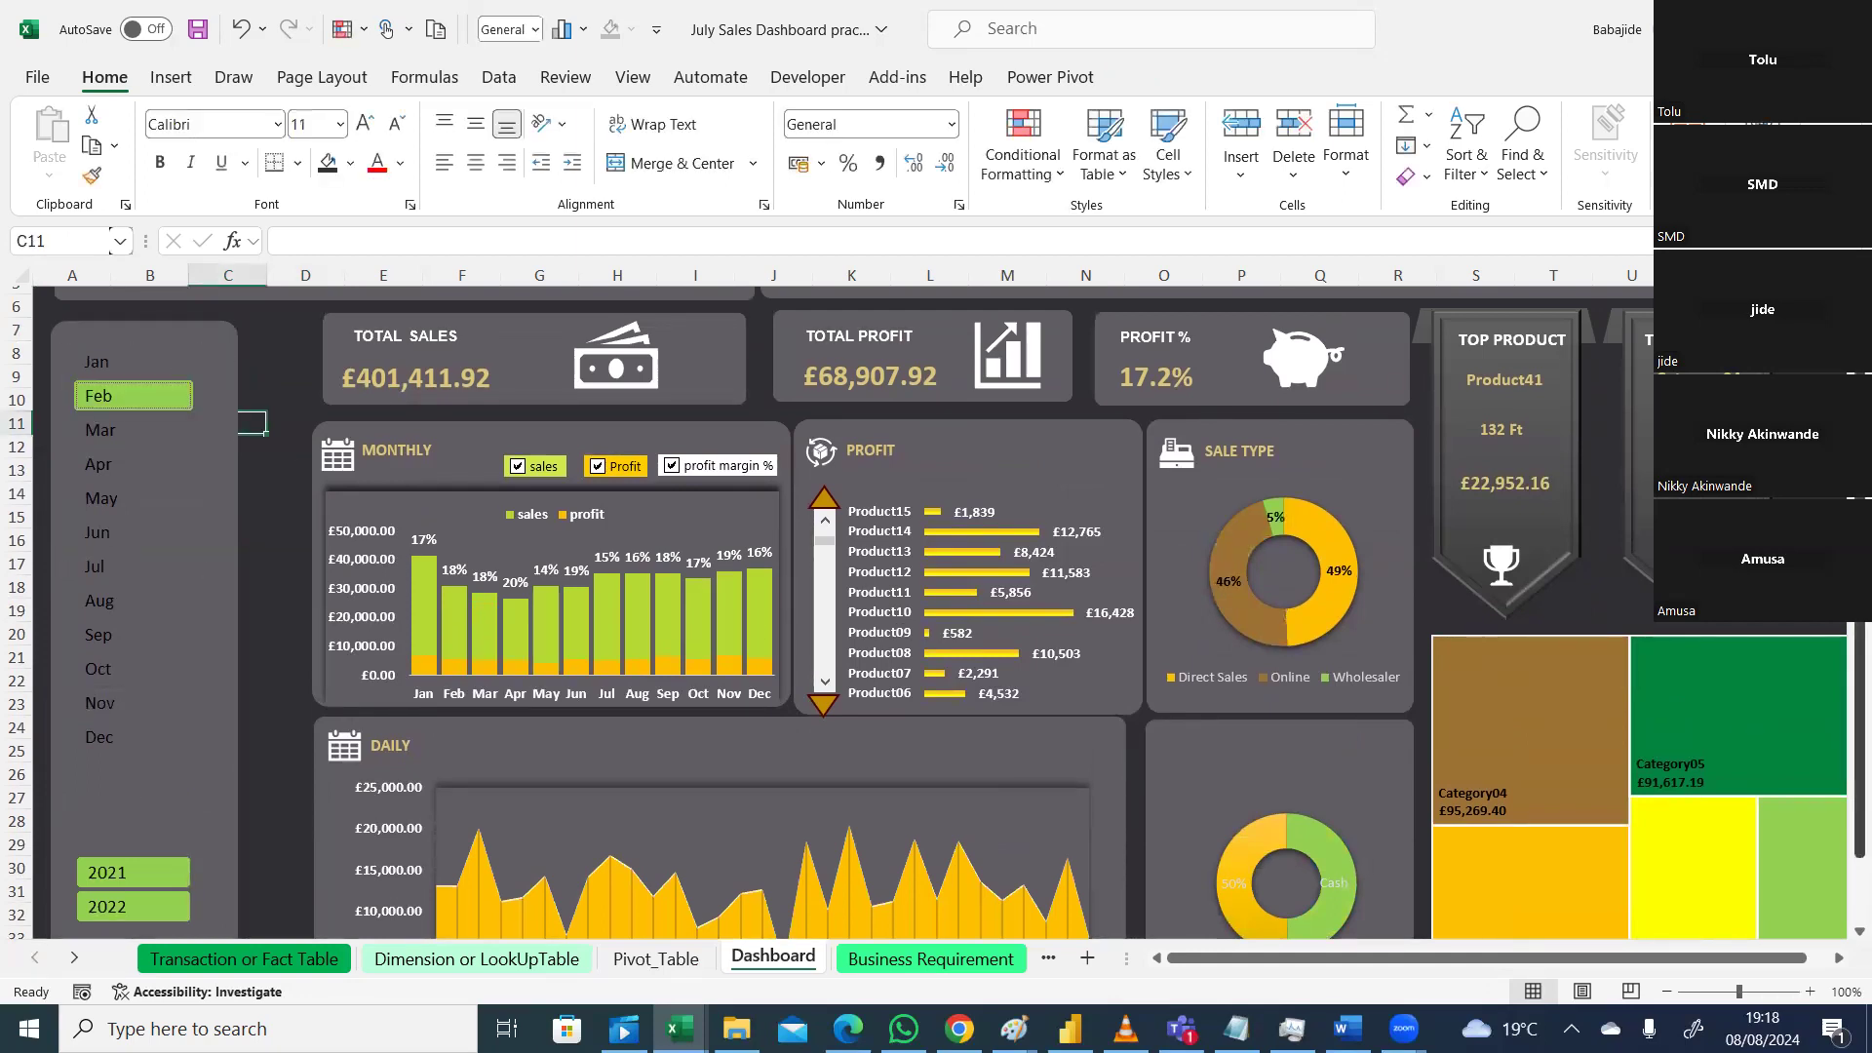
scroll(186, 803, down, 1)
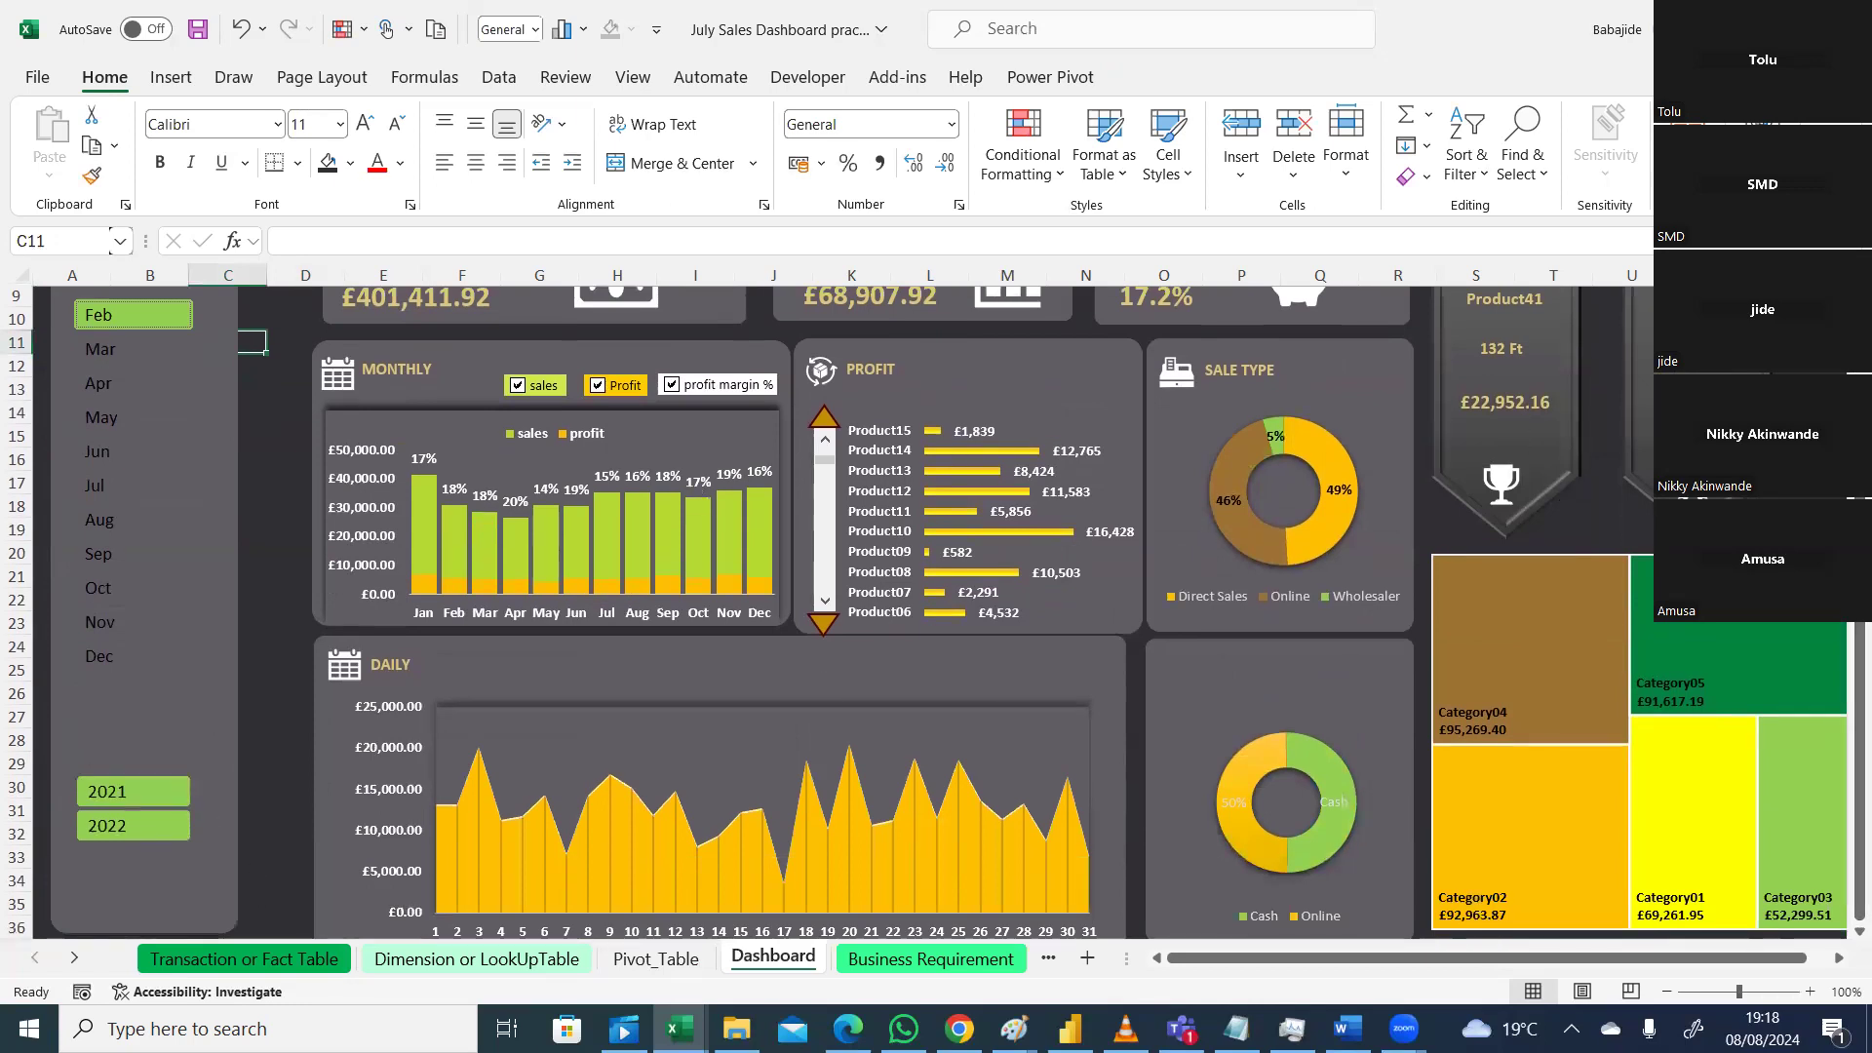
scroll(945, 614, up, 3)
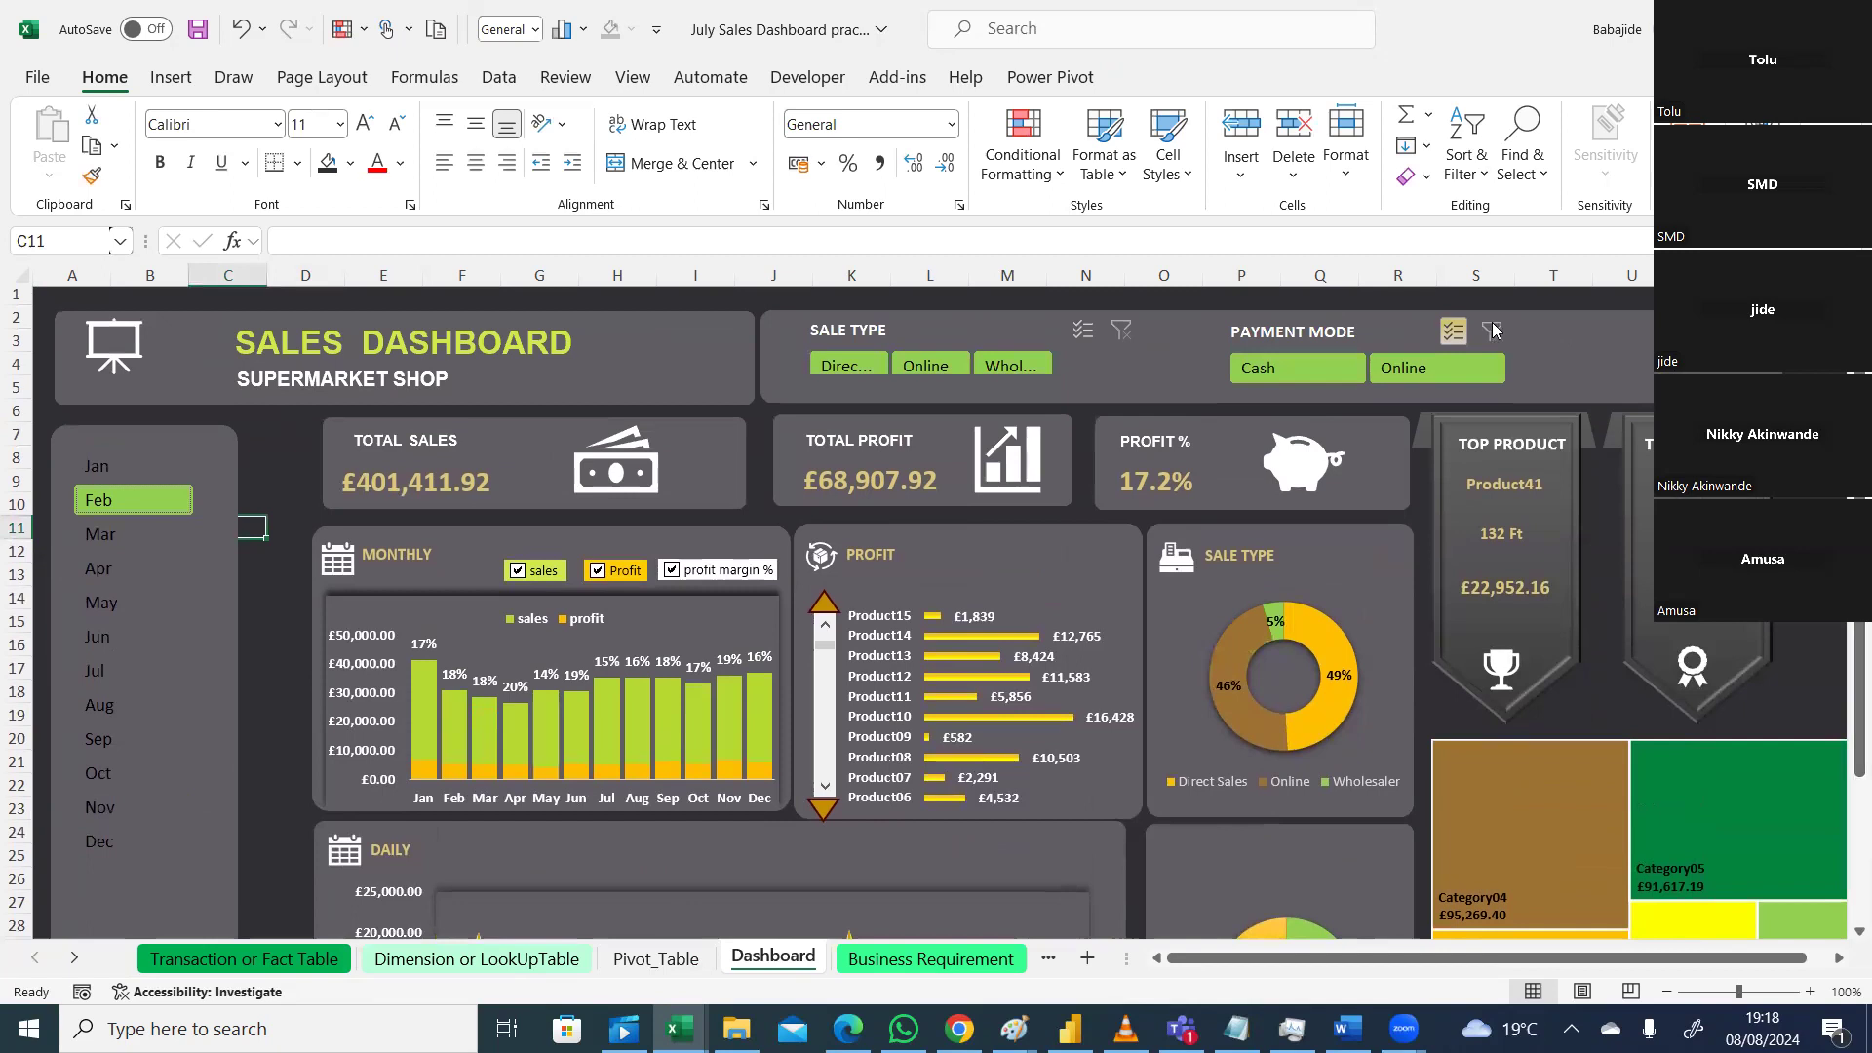
click(673, 960)
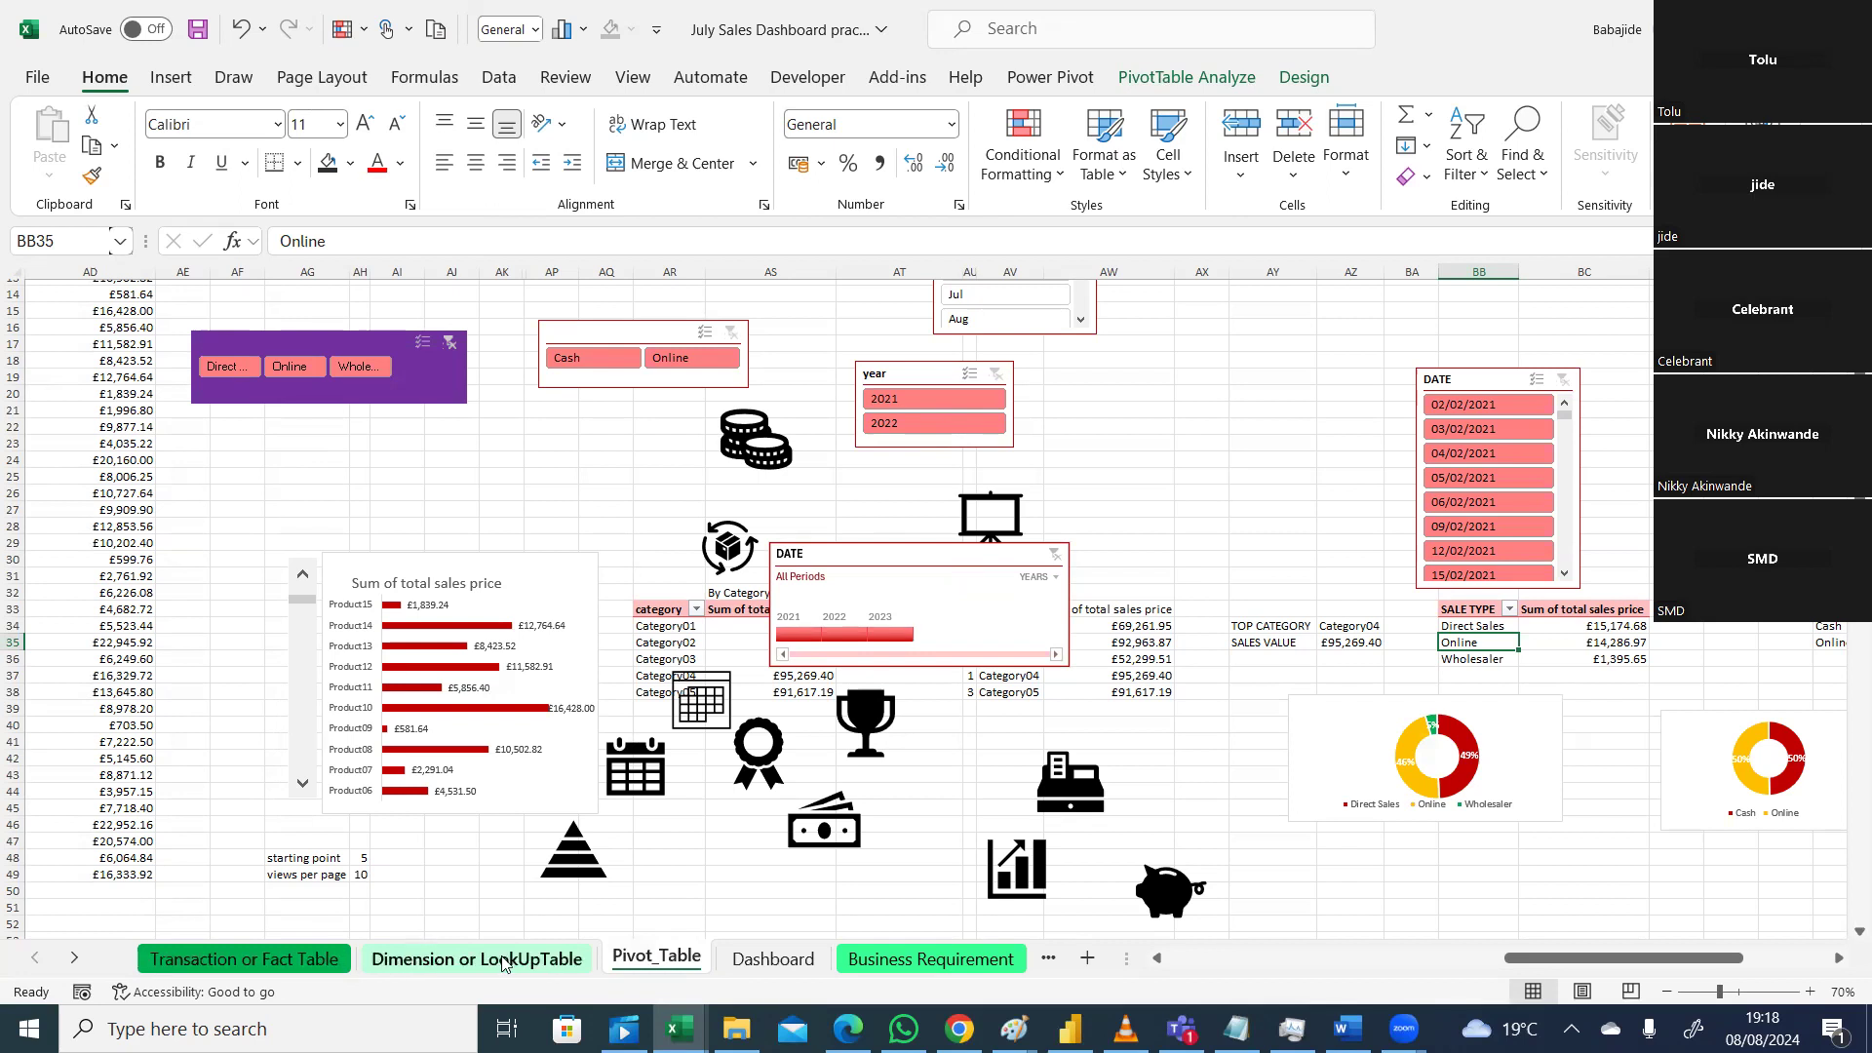
click(773, 959)
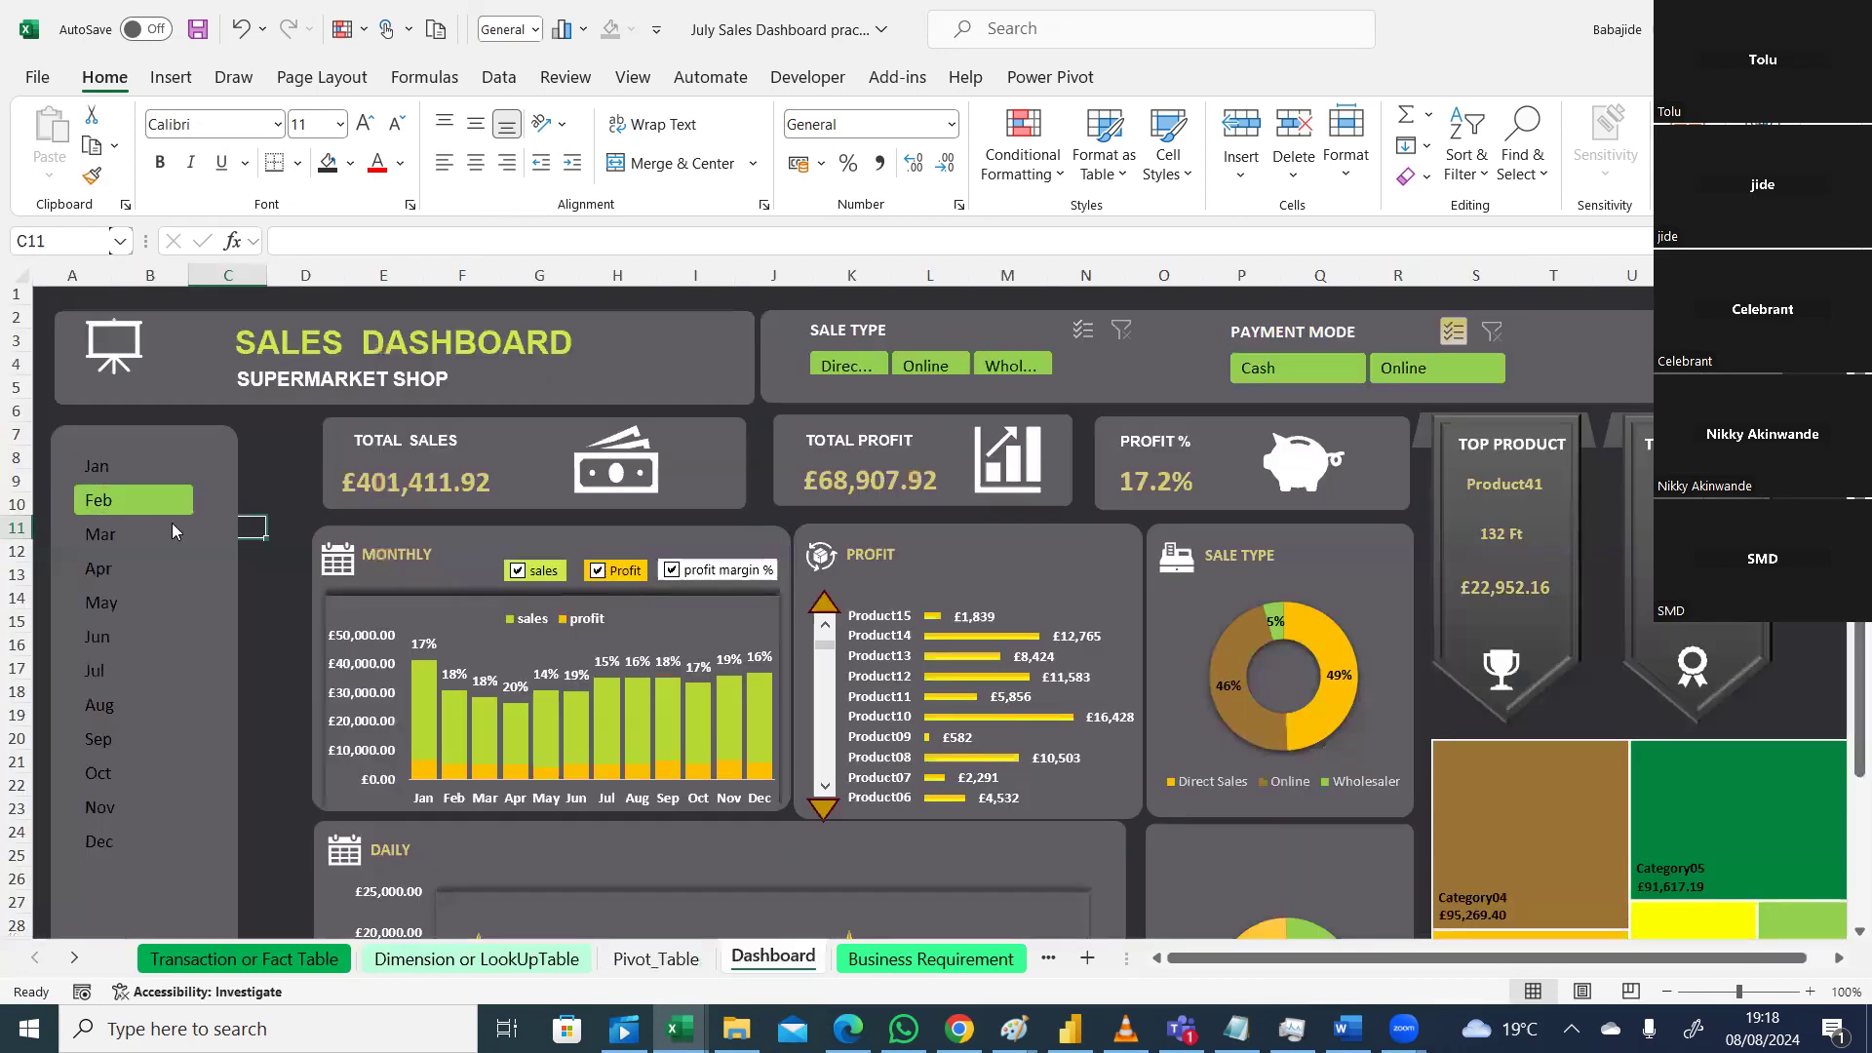
Step: Turn on Display header in the month slicer's settings so 'month' shows above Jan–Dec
right_click(190, 549)
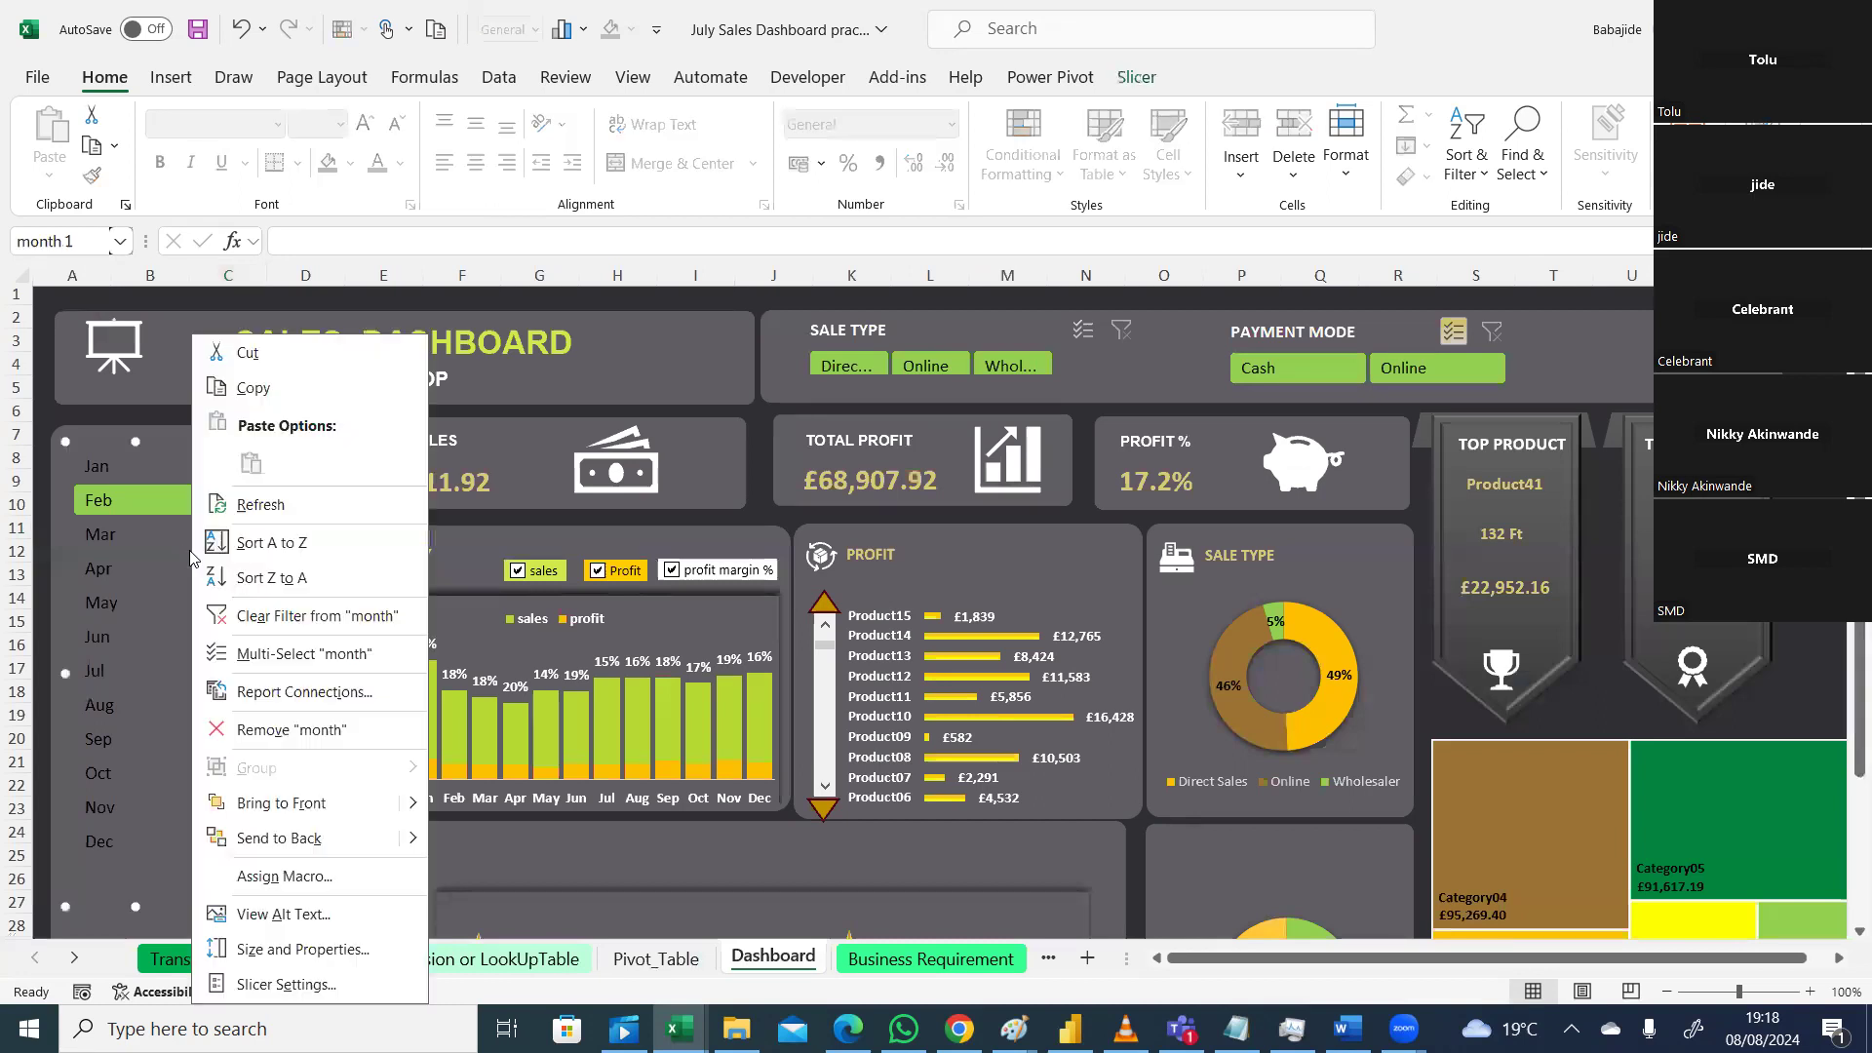
click(288, 985)
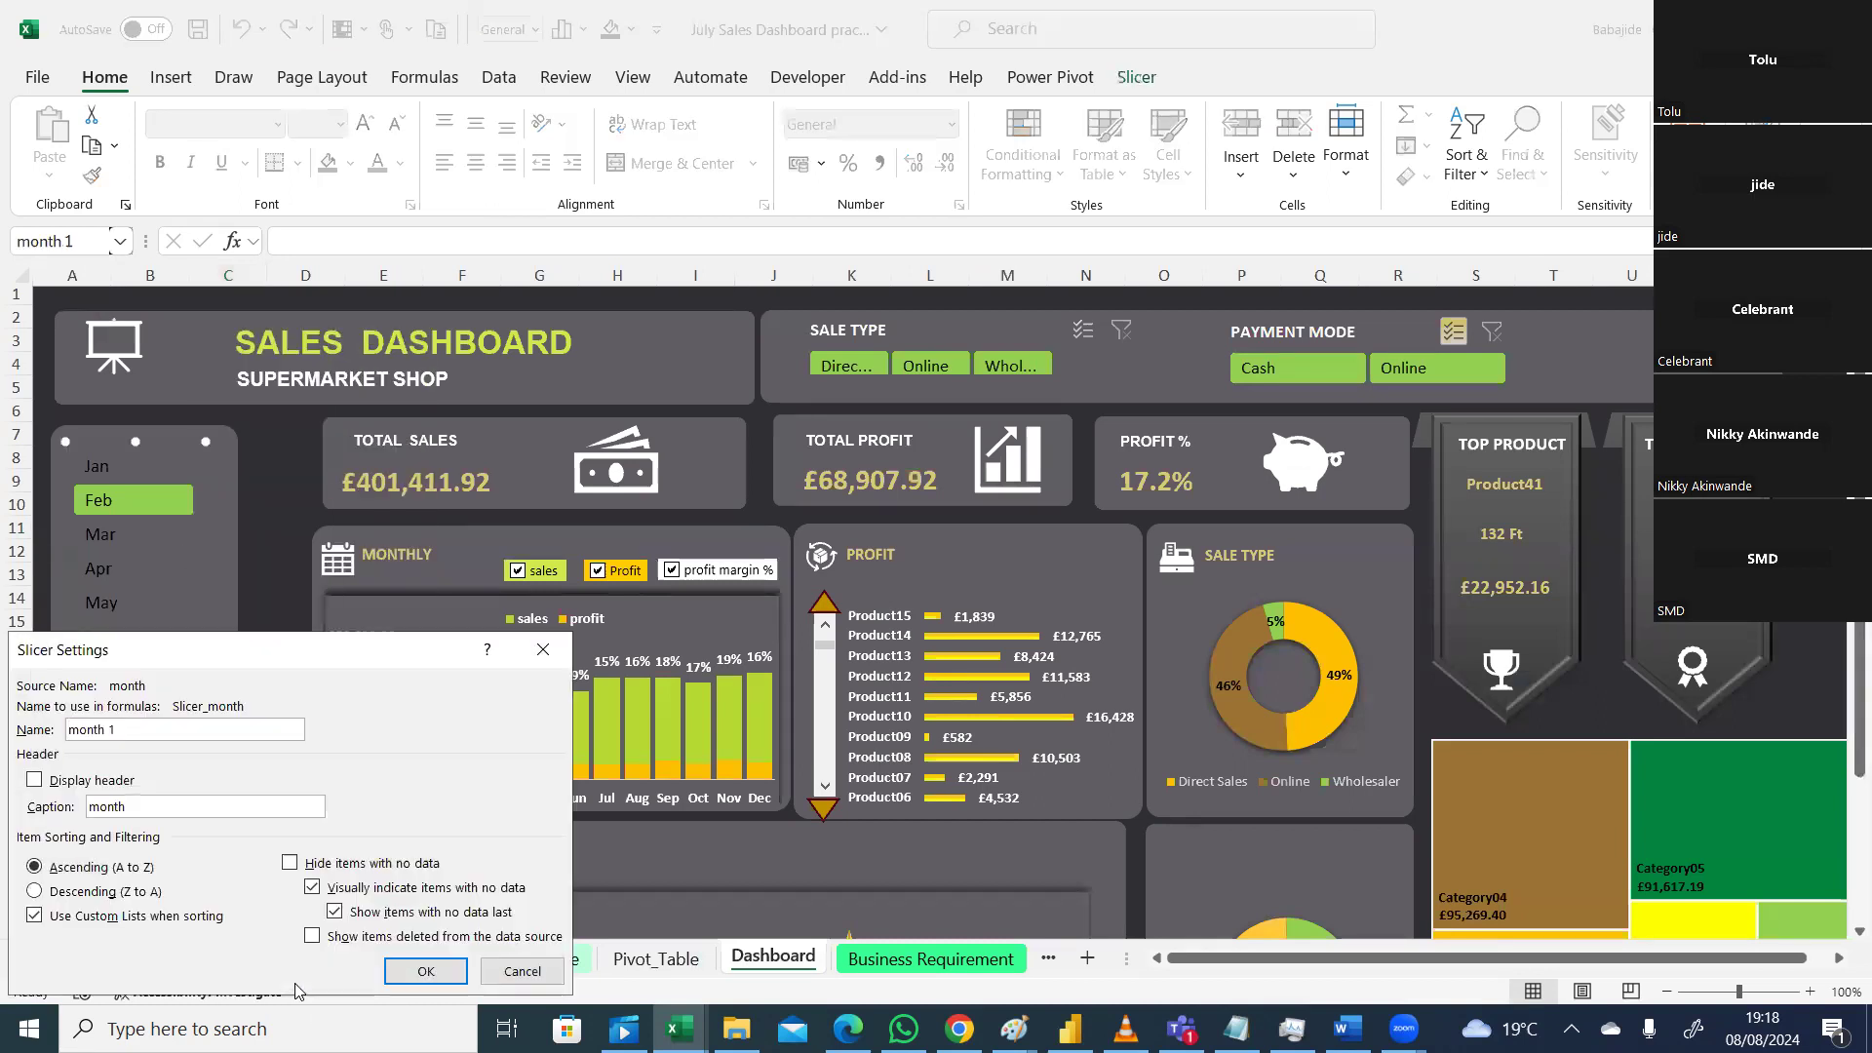
click(35, 780)
click(414, 971)
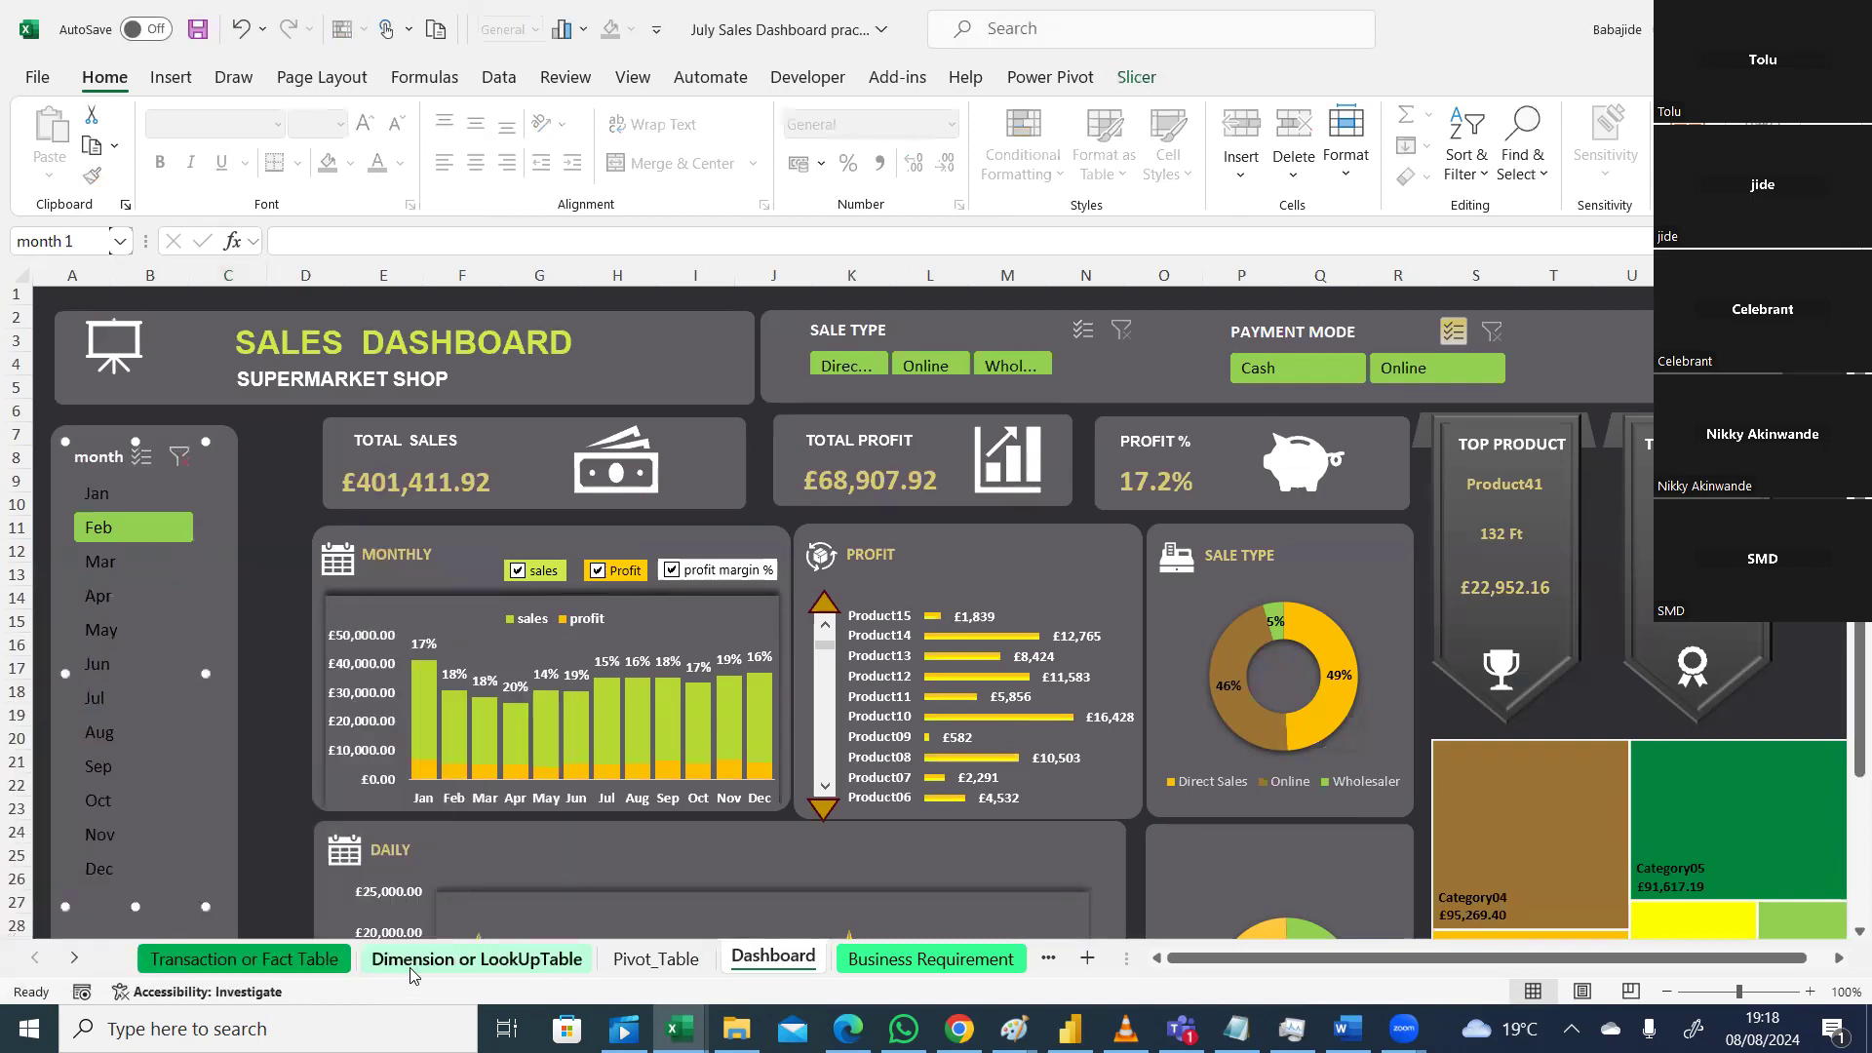
click(274, 604)
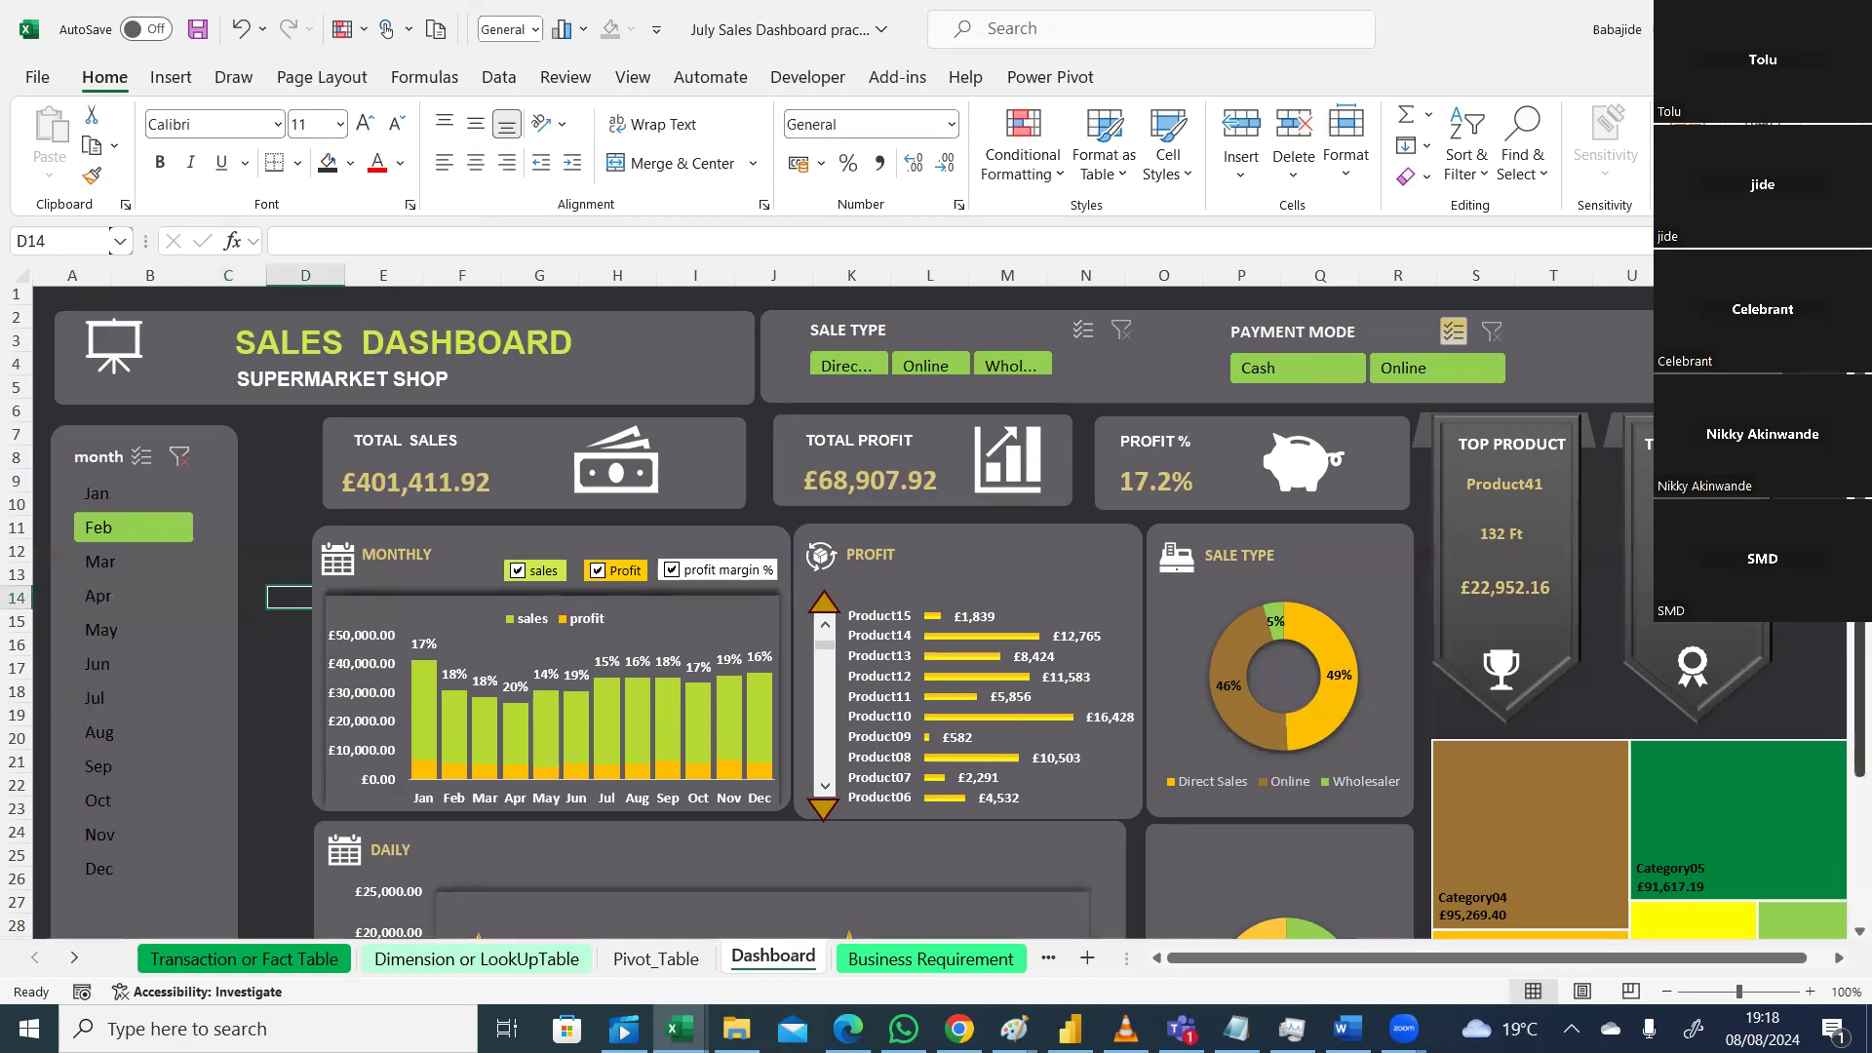
scroll(1209, 333, down, 2)
scroll(1210, 334, up, 2)
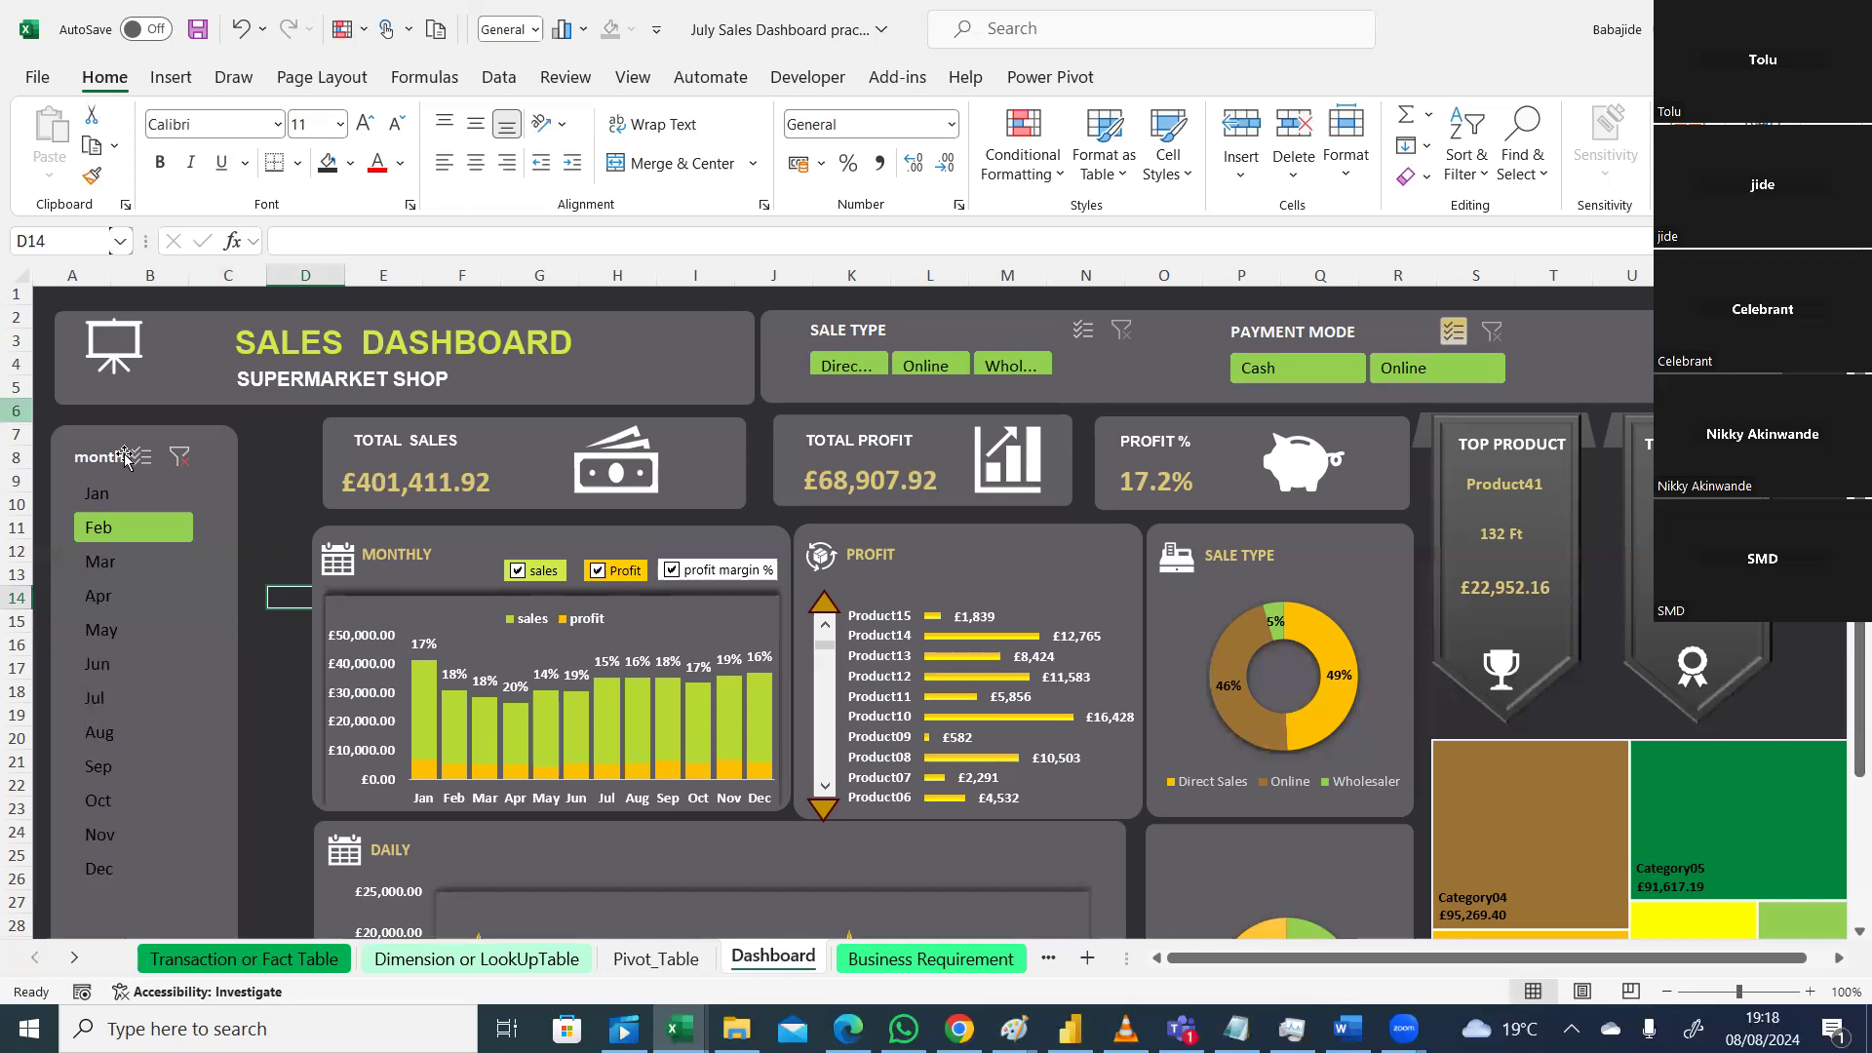
Step: Clear the month slicer's filter so all months count, giving 52%, 33% and 15%
click(178, 457)
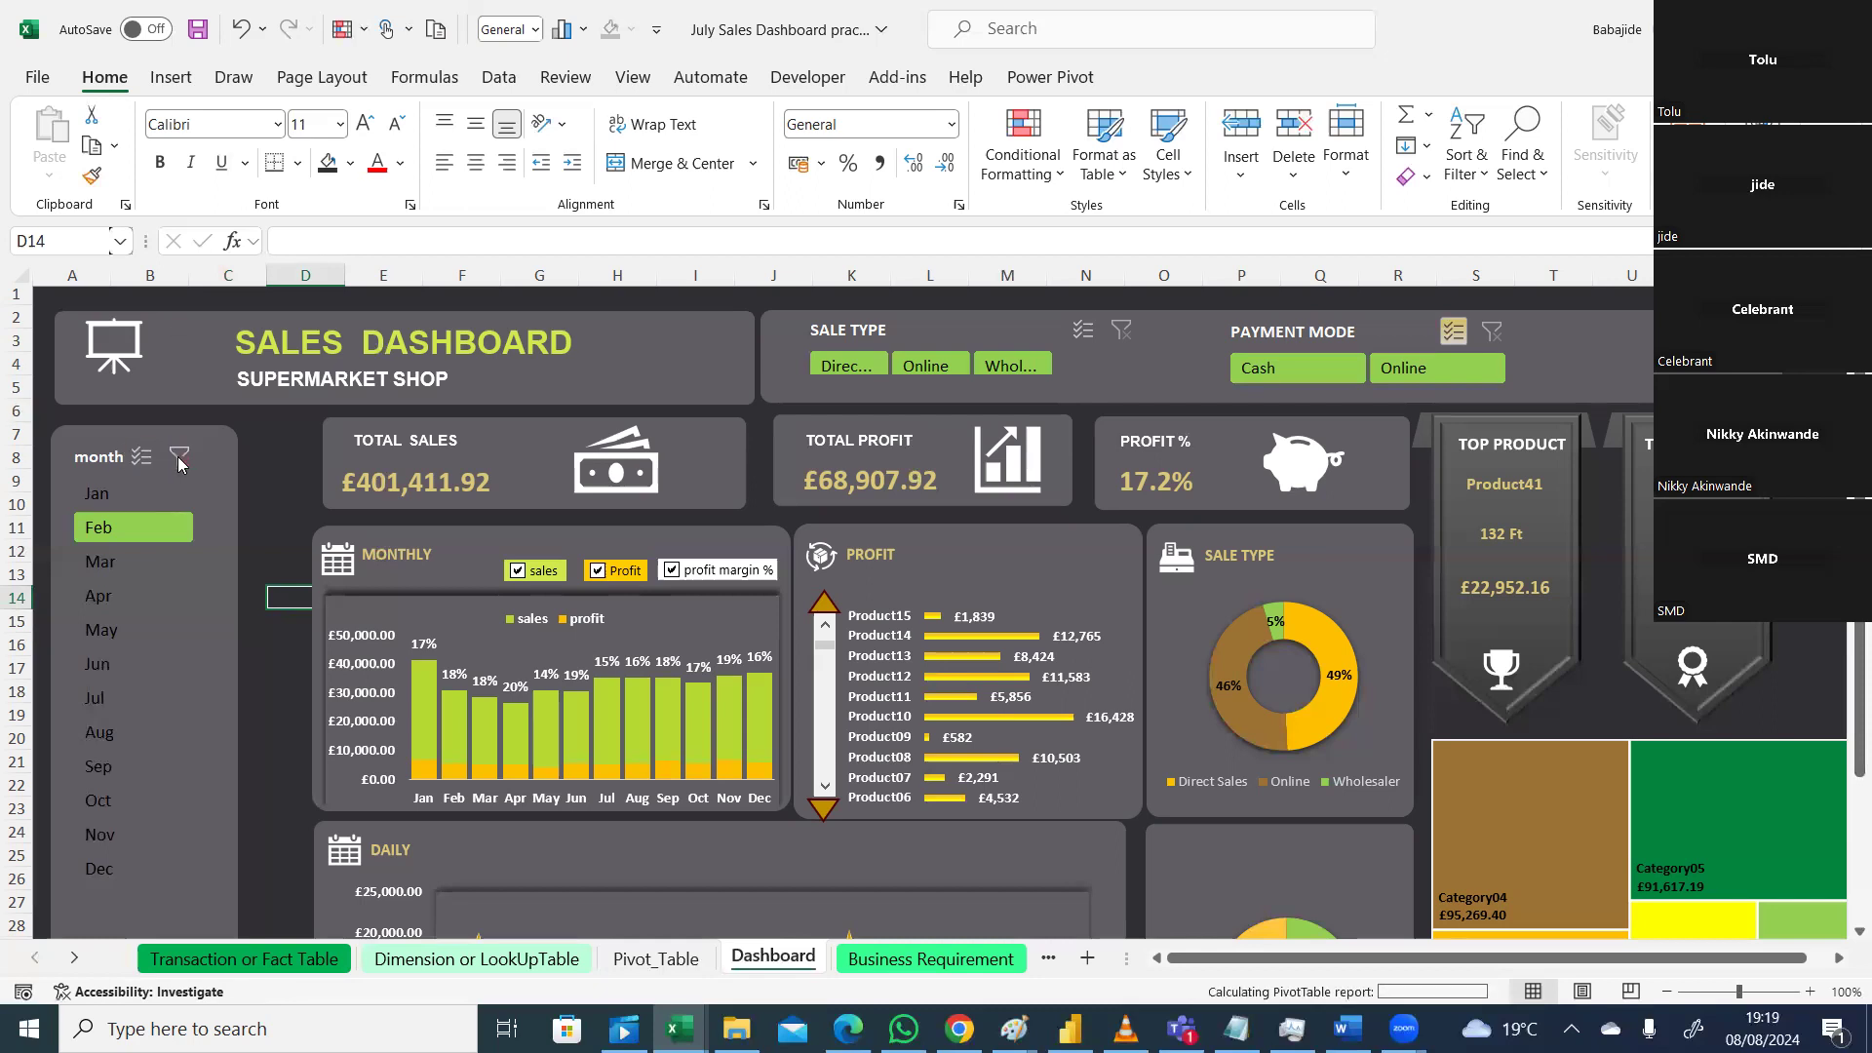
right_click(207, 535)
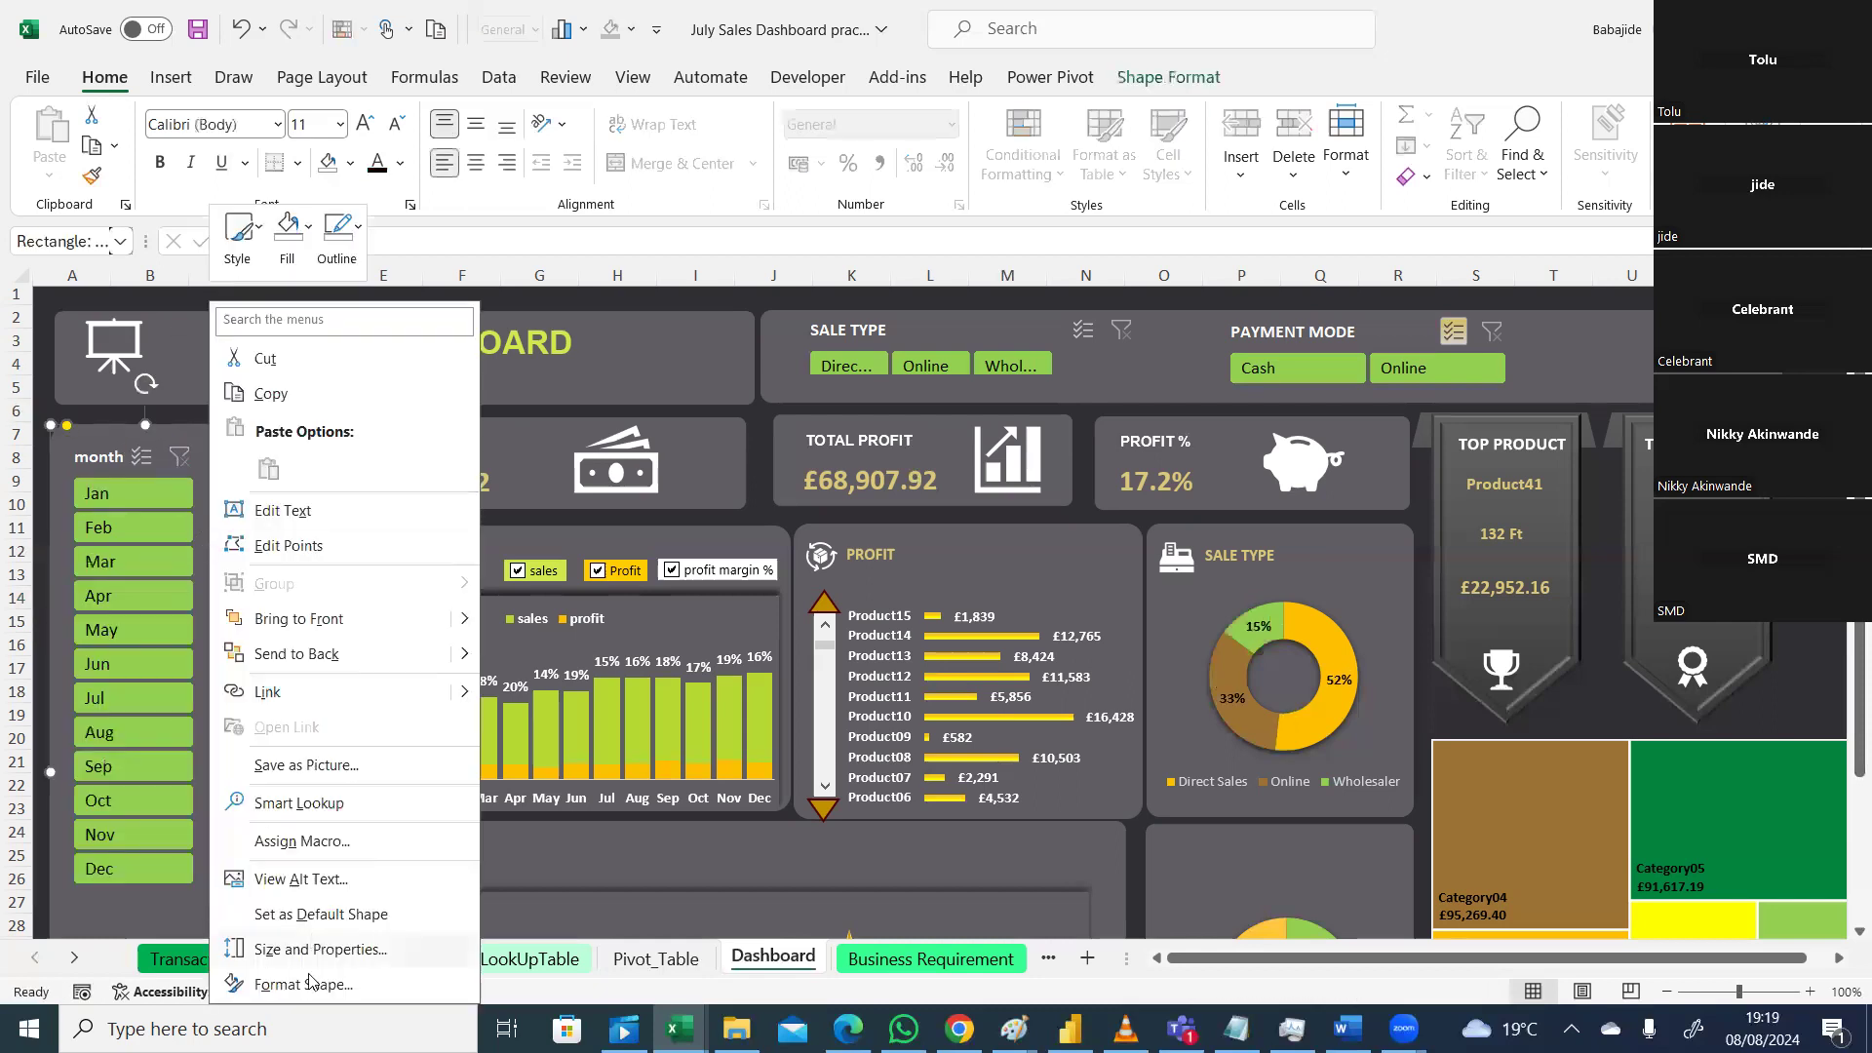
right_click(163, 798)
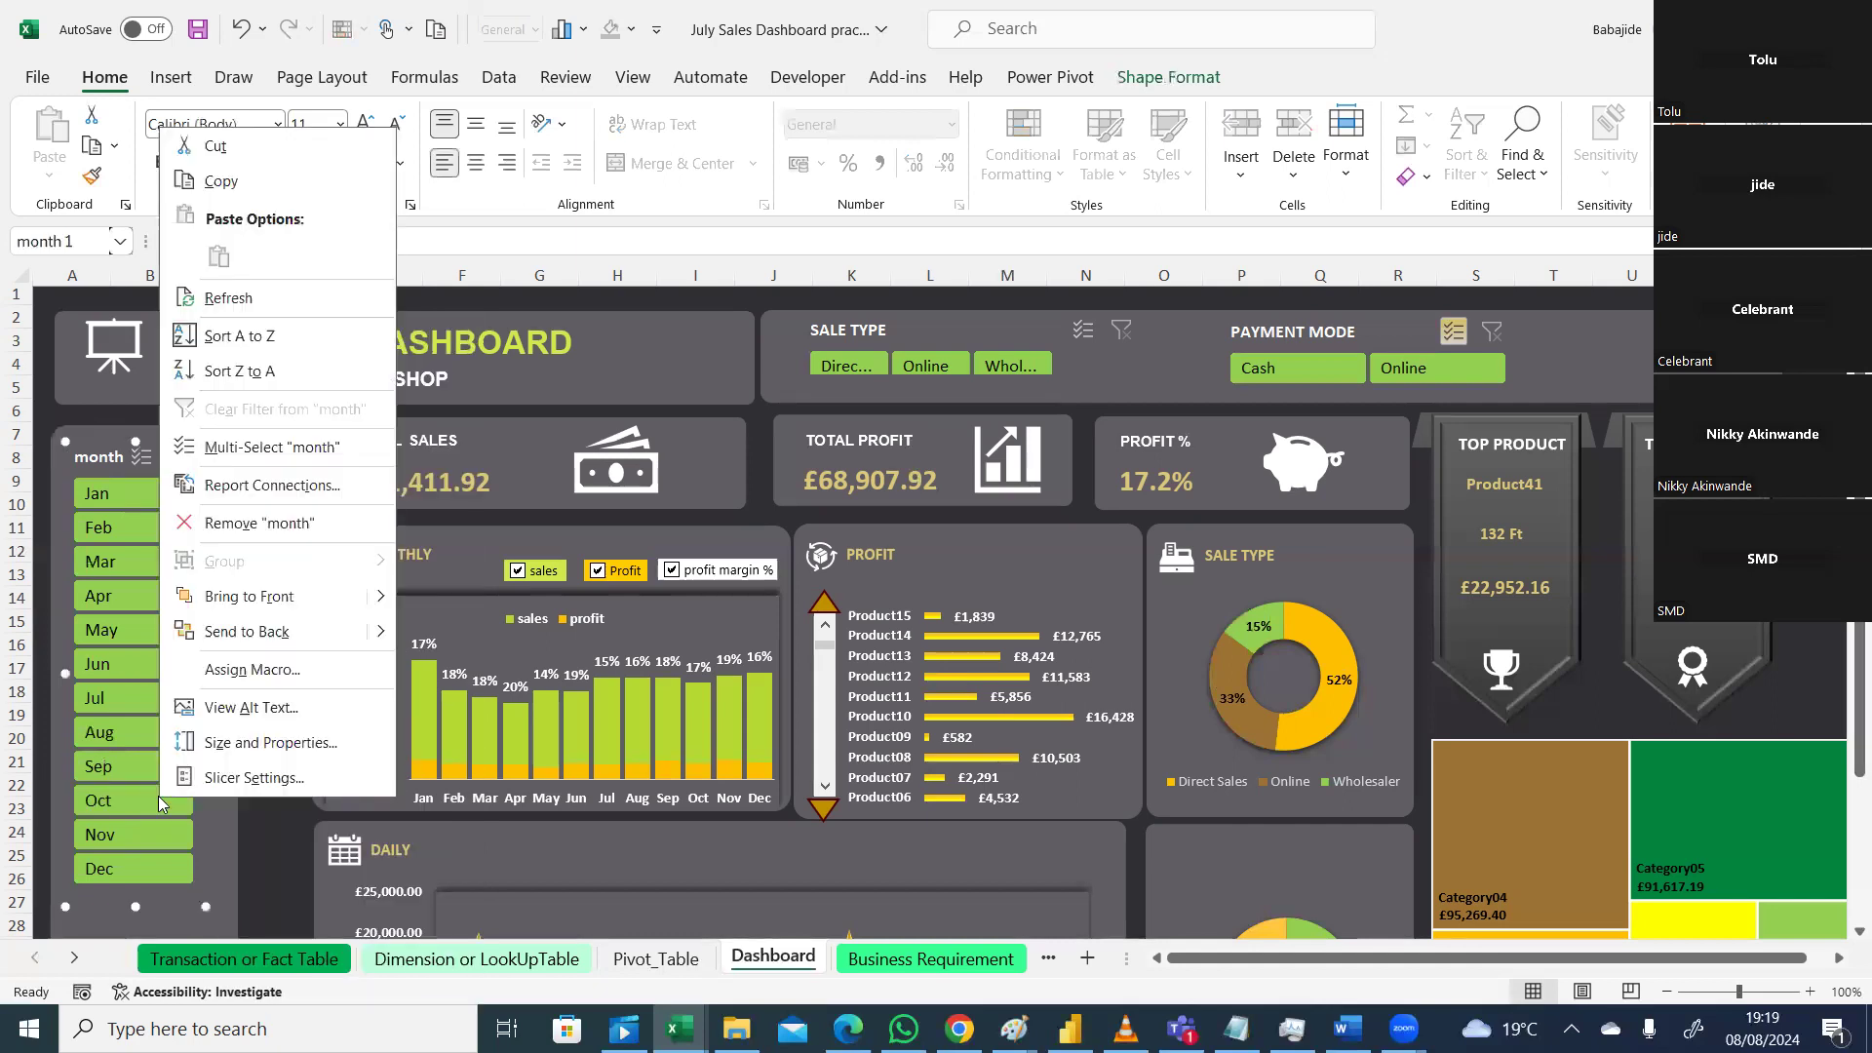
click(223, 780)
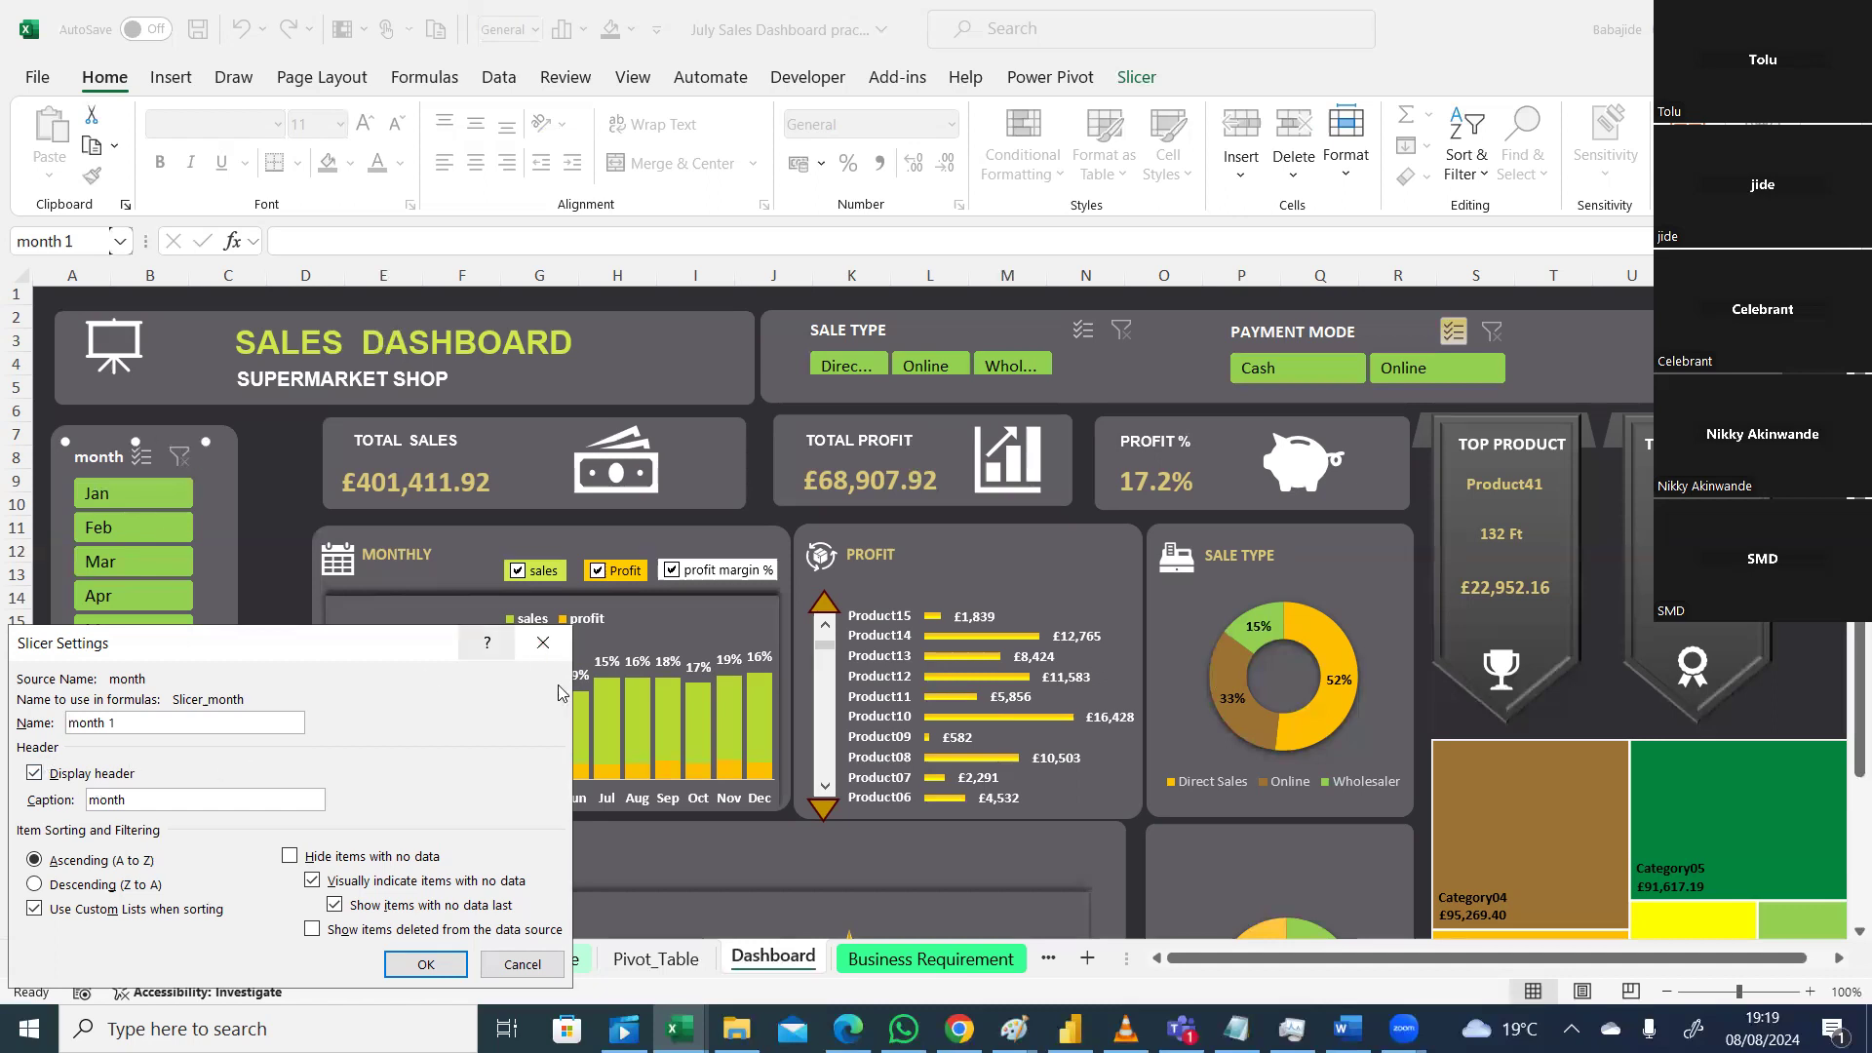
click(544, 643)
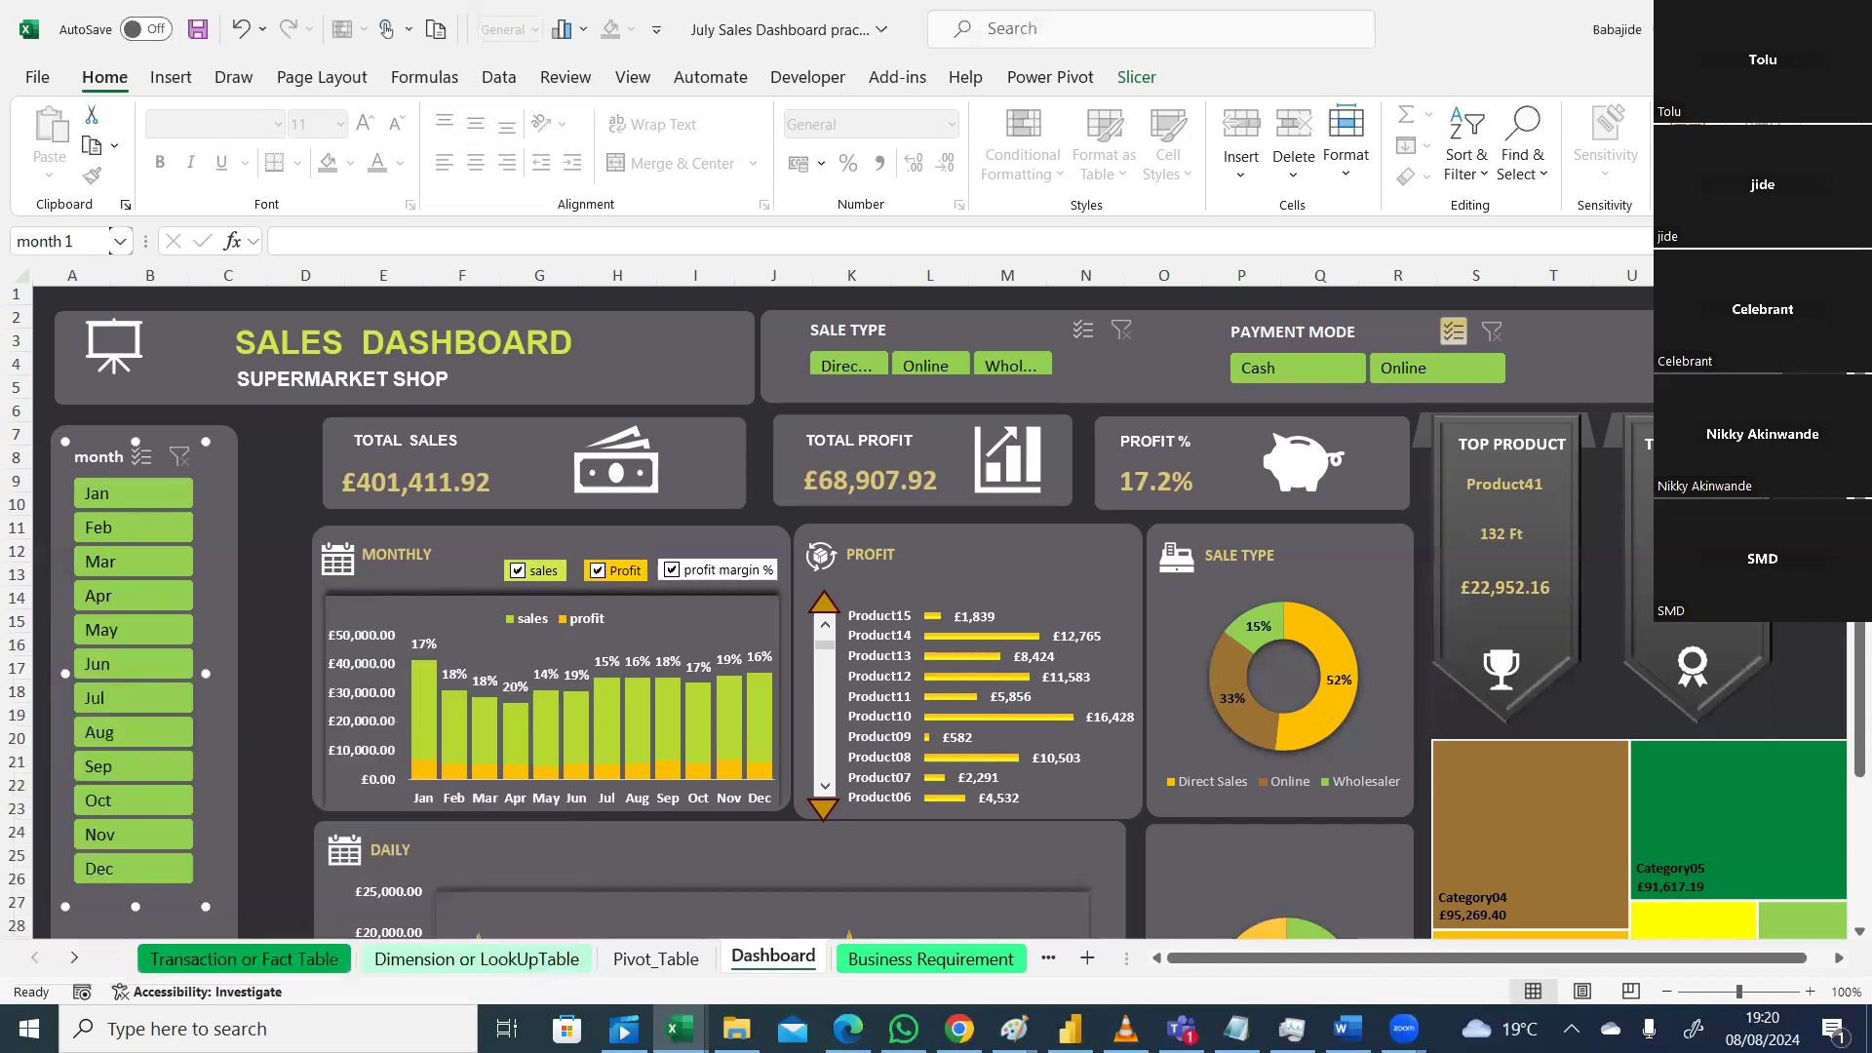
Step: Turn on the year slicer's 'year' header and clear its filter to include 2021 and 2022
scroll(1846, 627, down, 3)
click(163, 822)
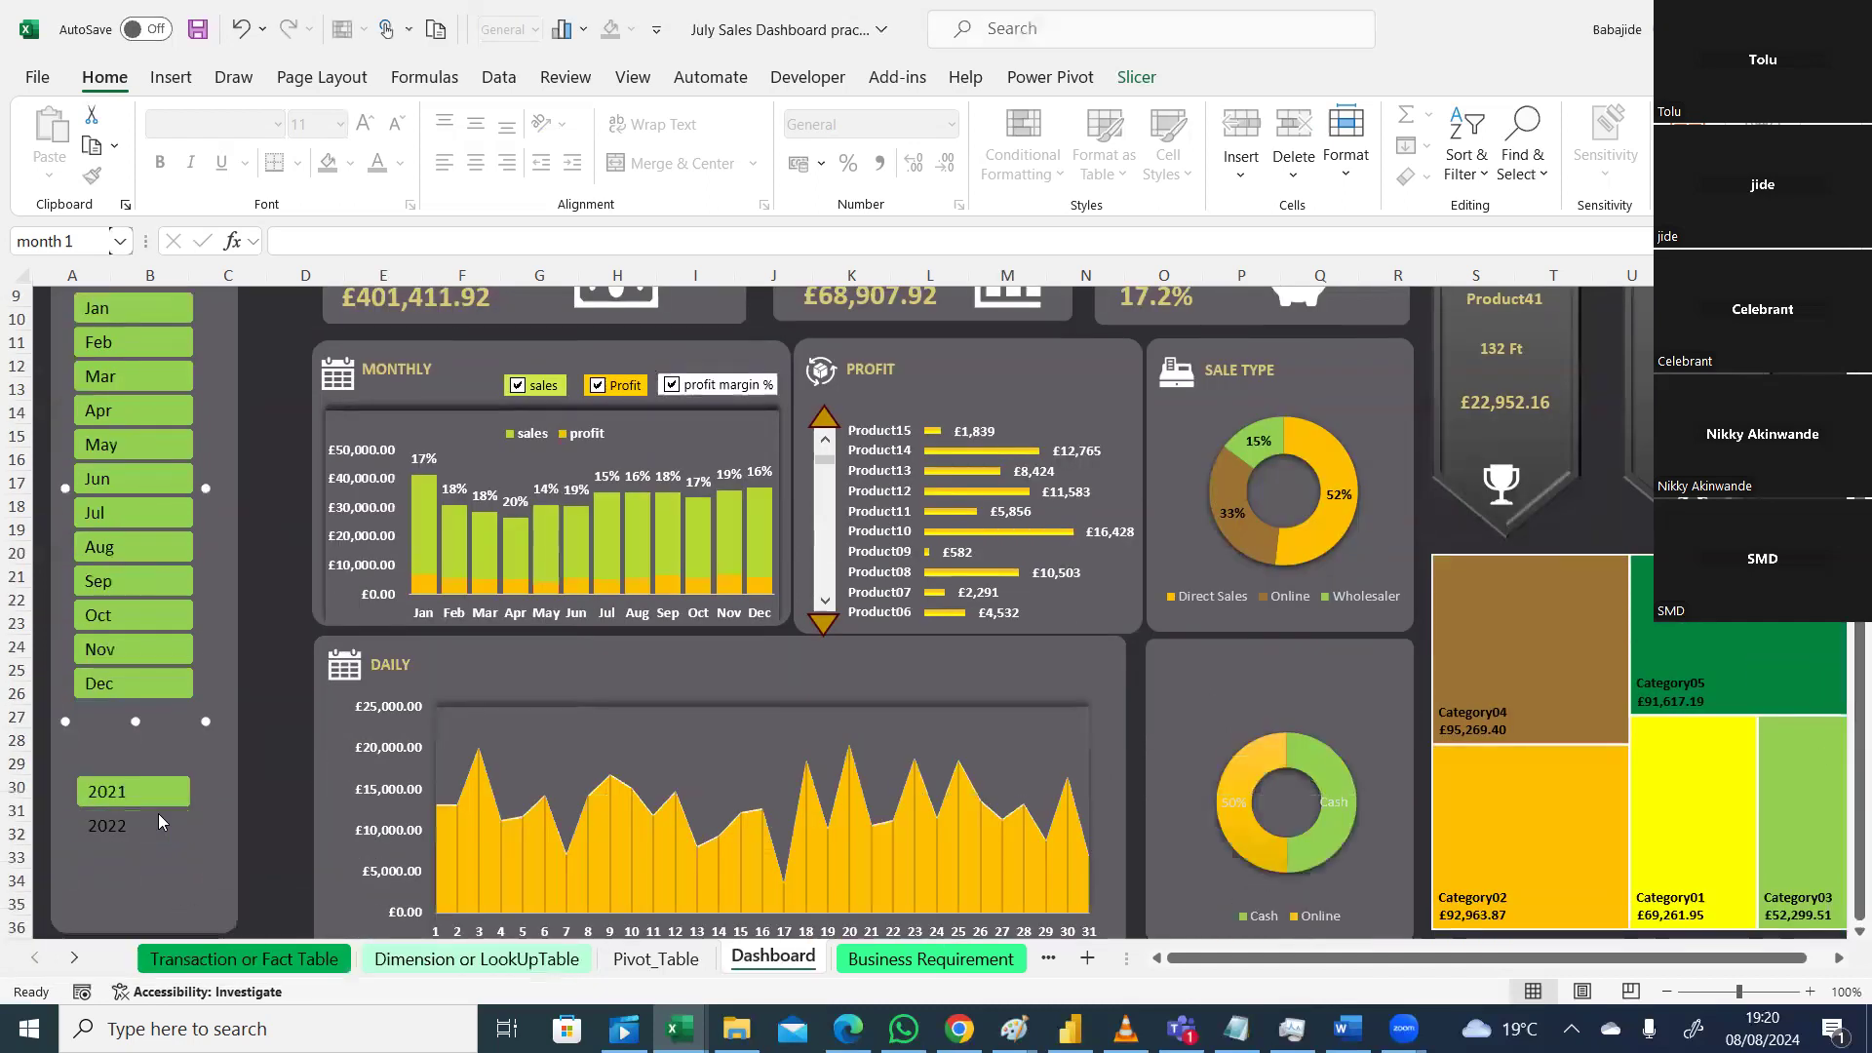
right_click(162, 822)
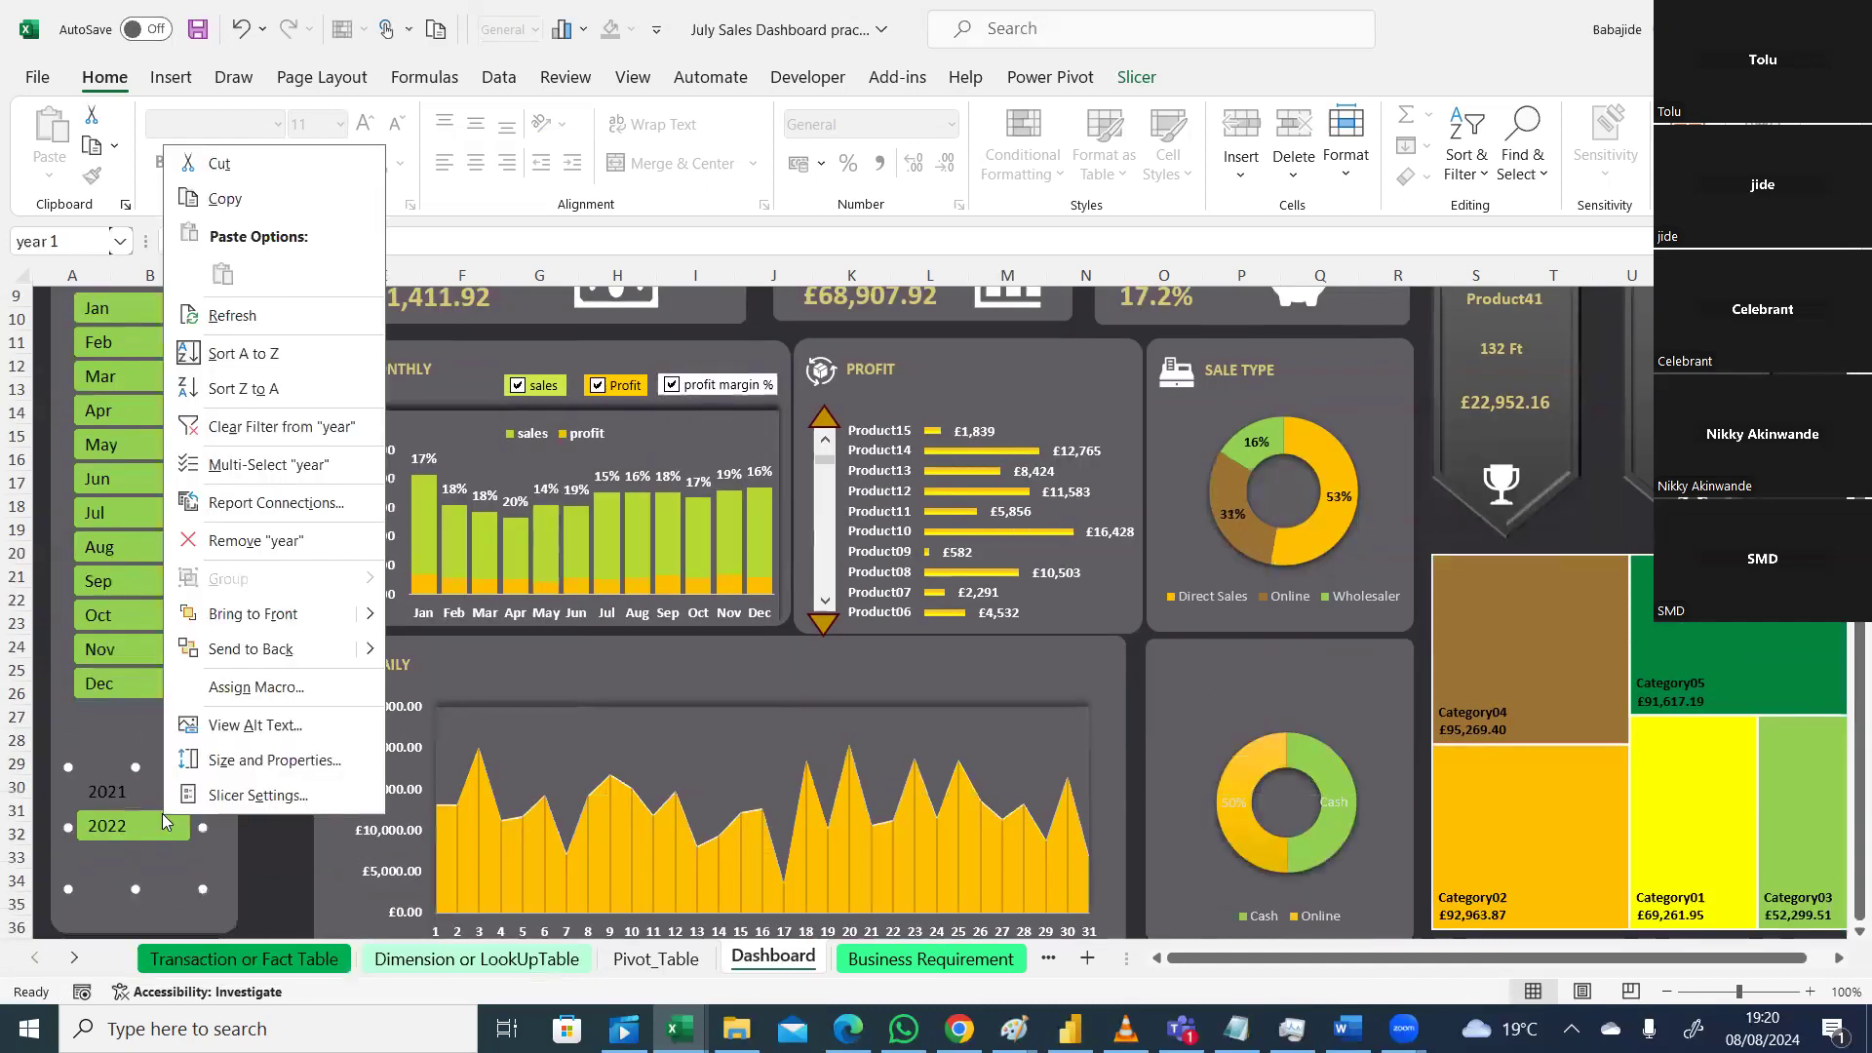
click(261, 801)
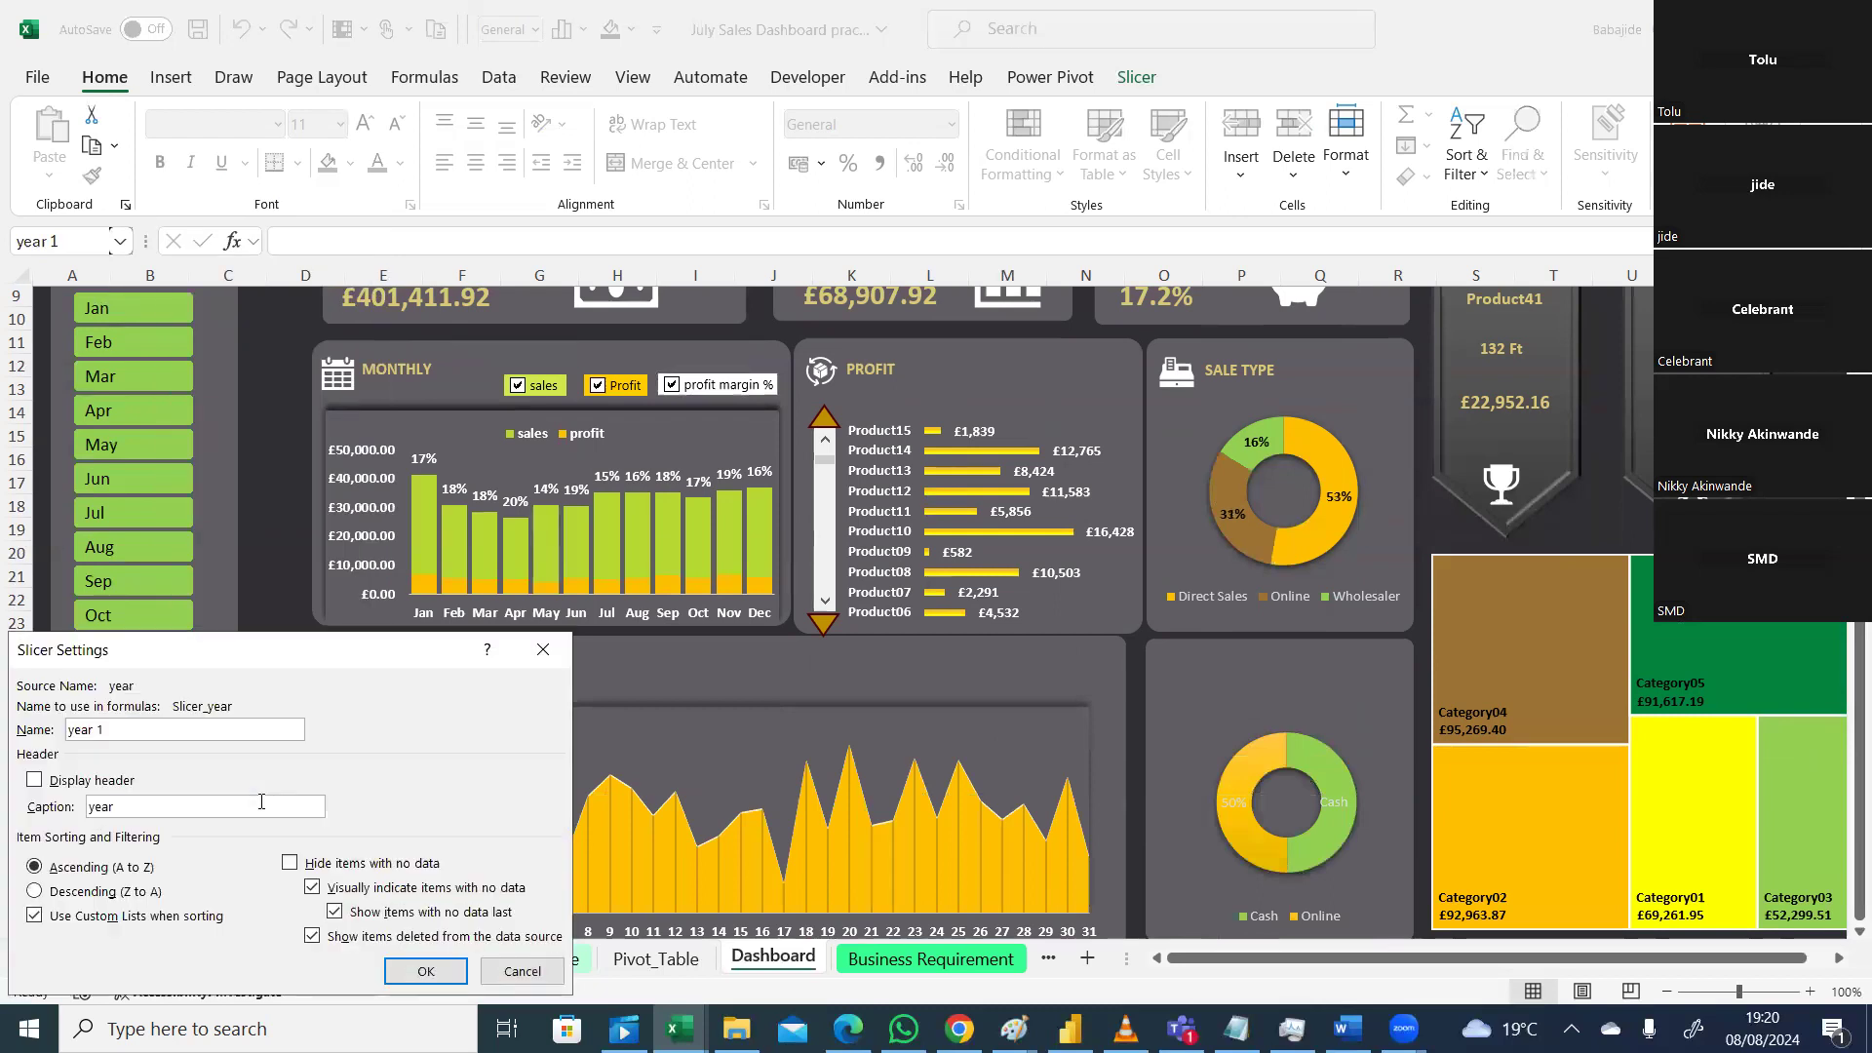
click(34, 781)
click(426, 972)
click(271, 792)
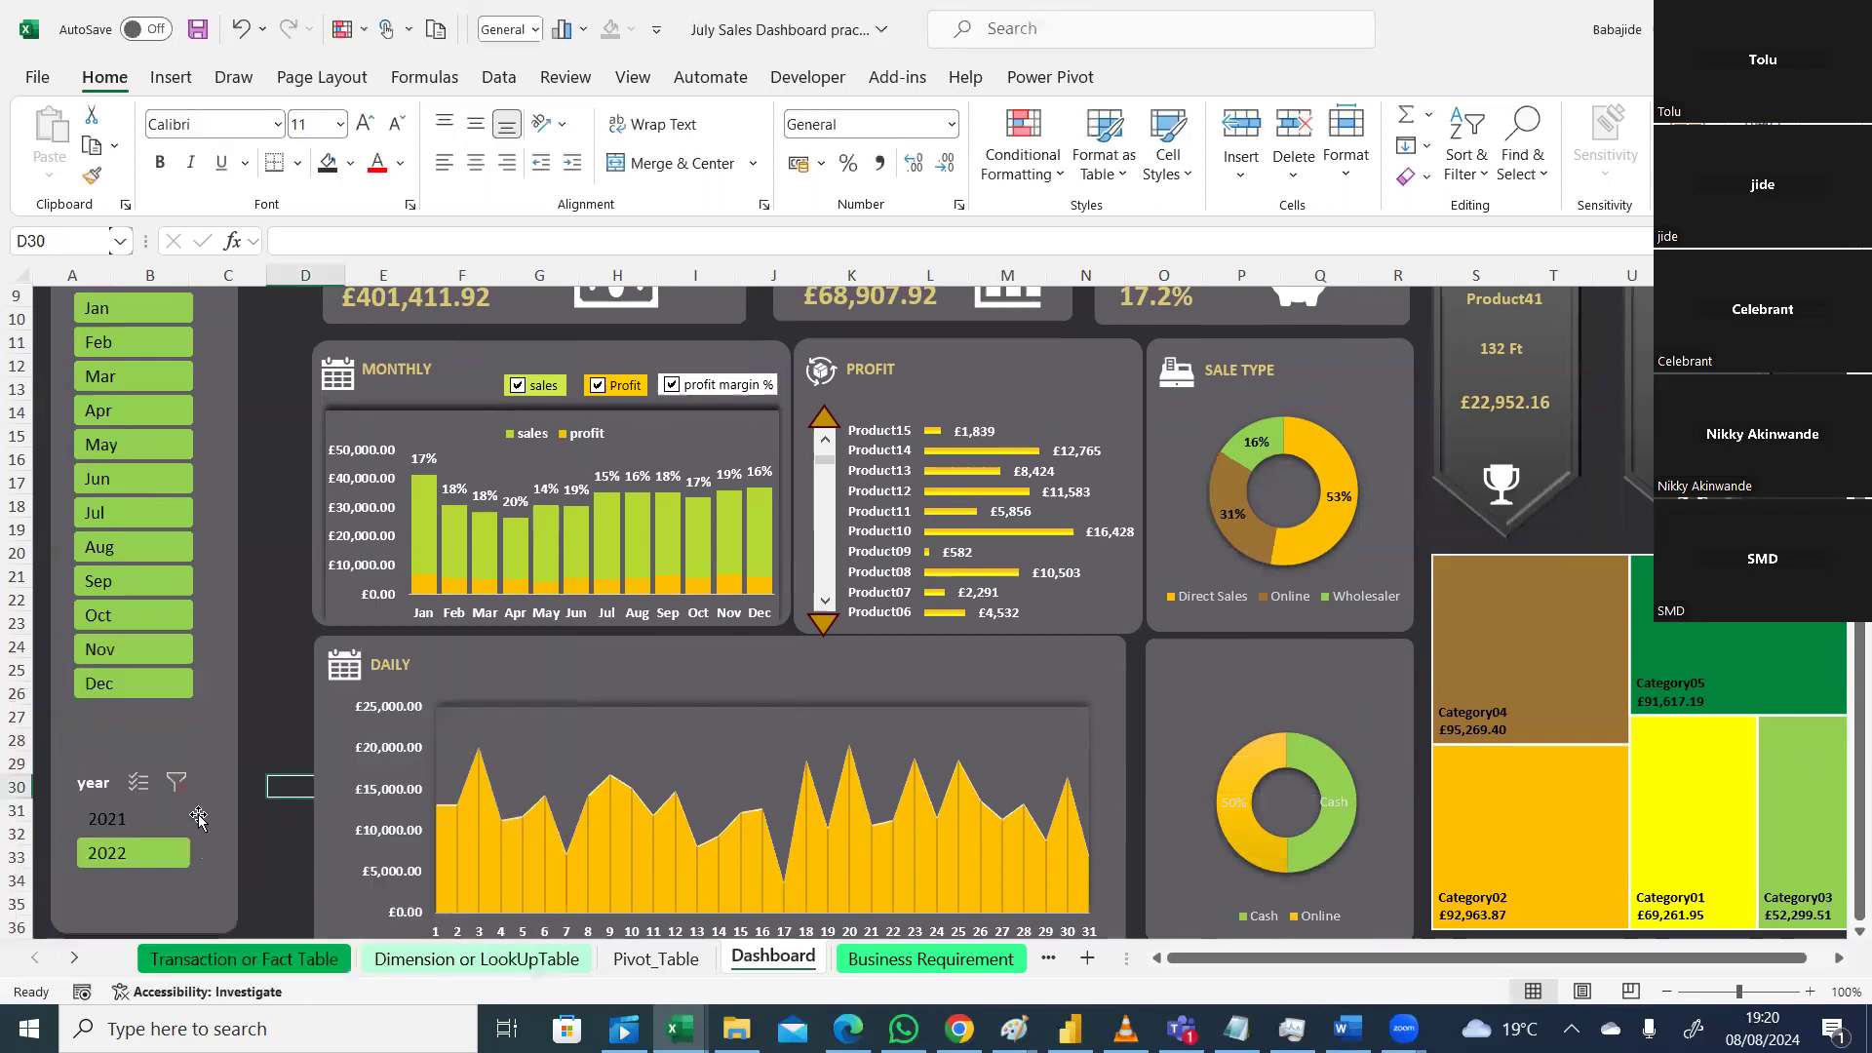
click(197, 817)
click(177, 781)
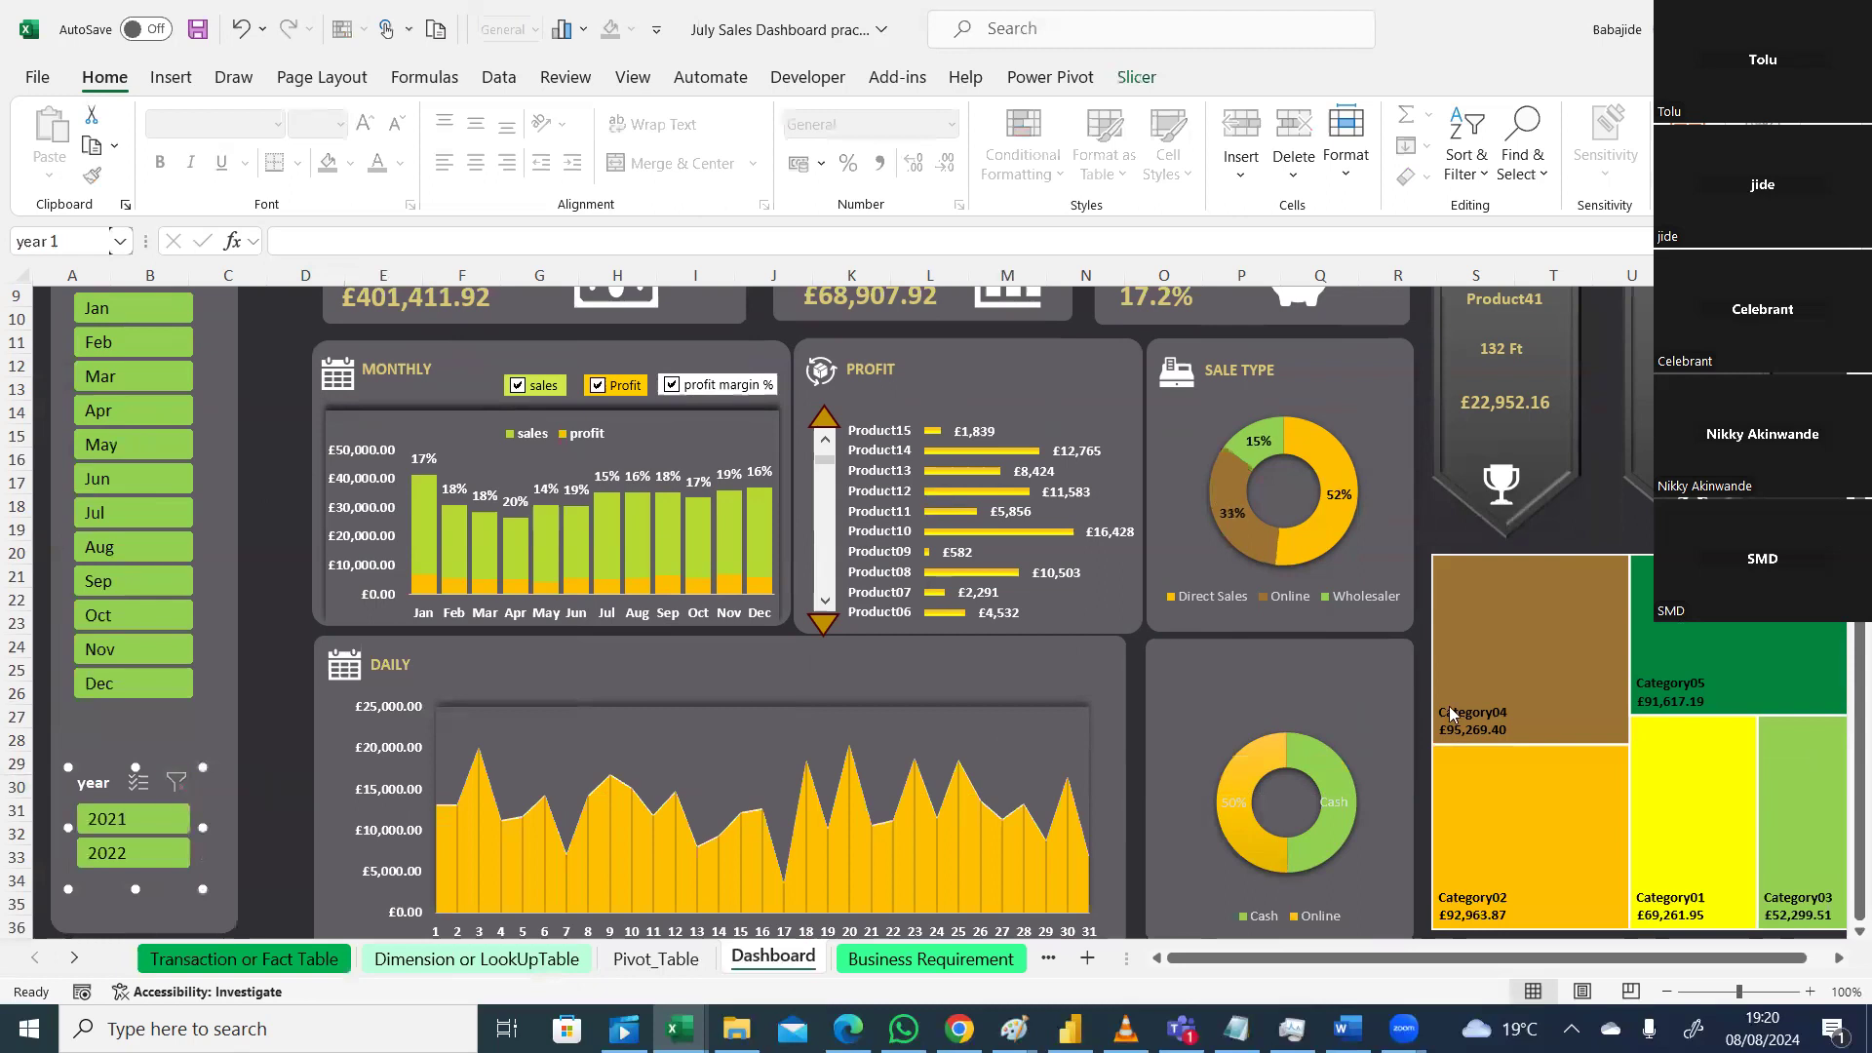
Step: Try the month slicer on Jan and Feb, then clear the month filter
scroll(491, 504, up, 3)
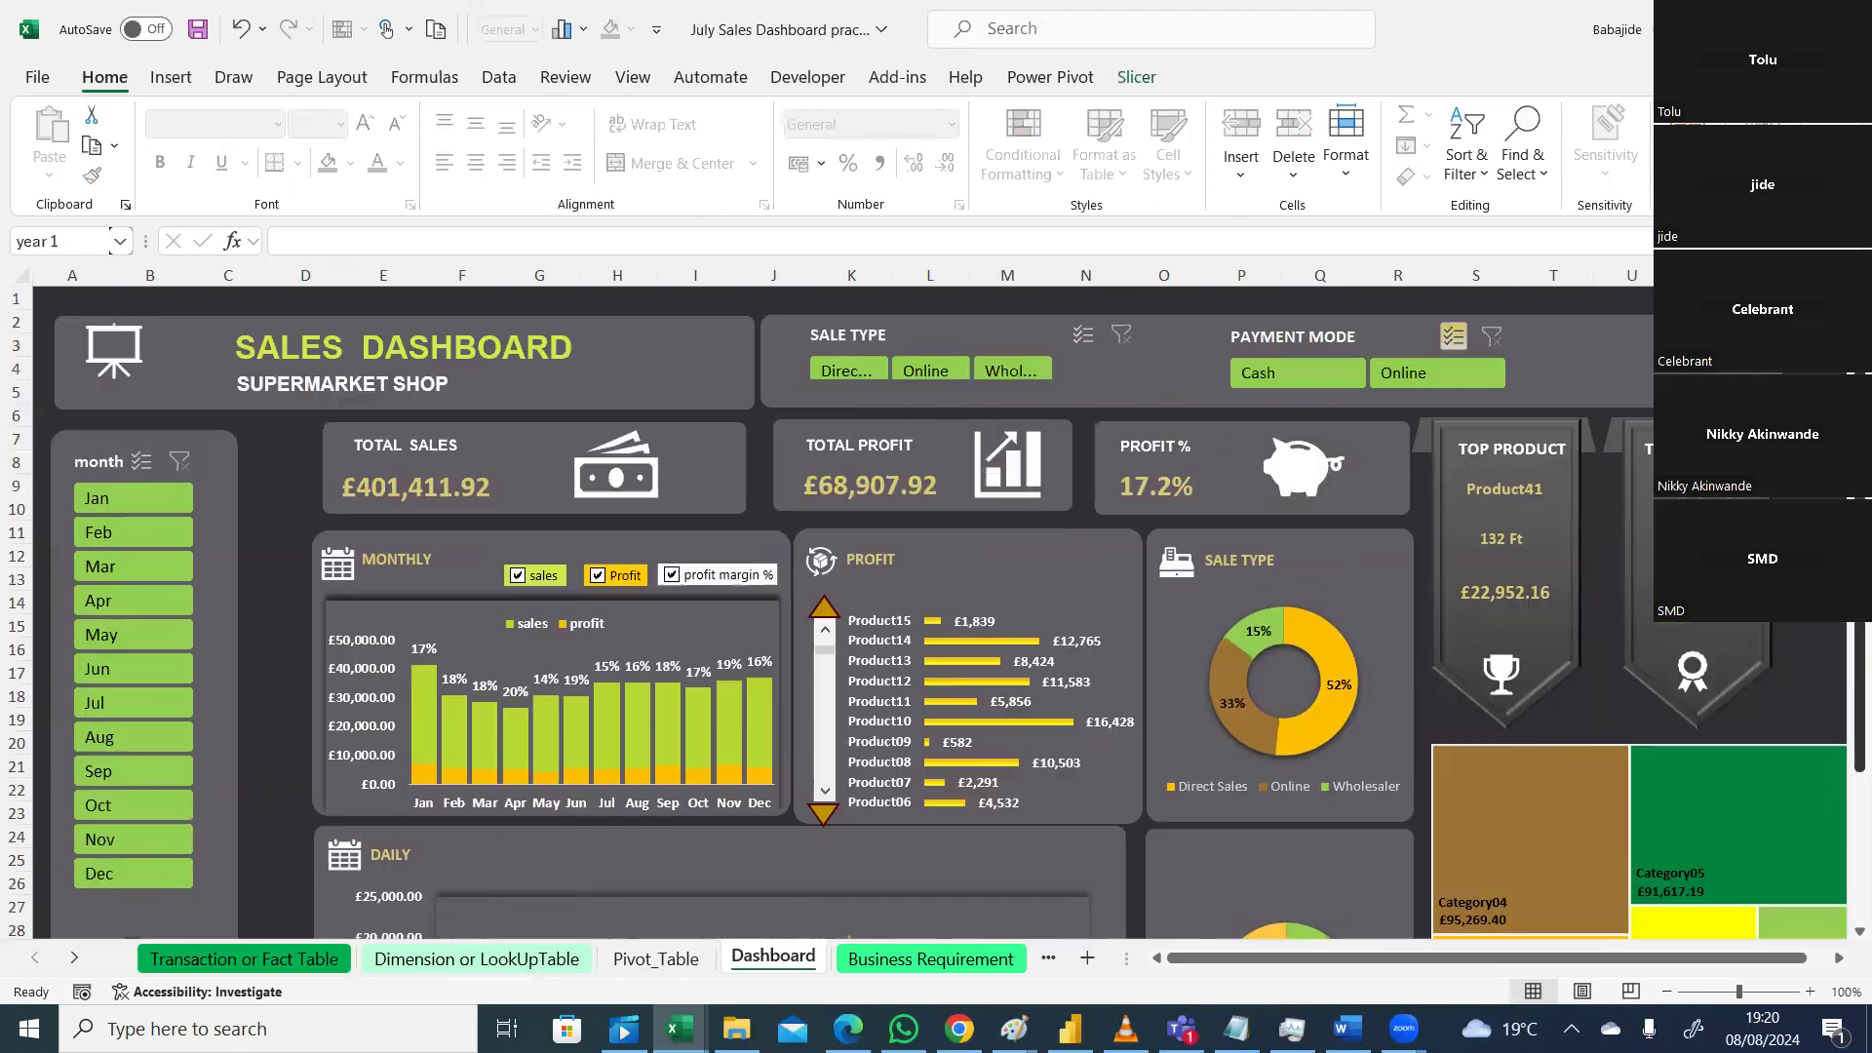
click(140, 499)
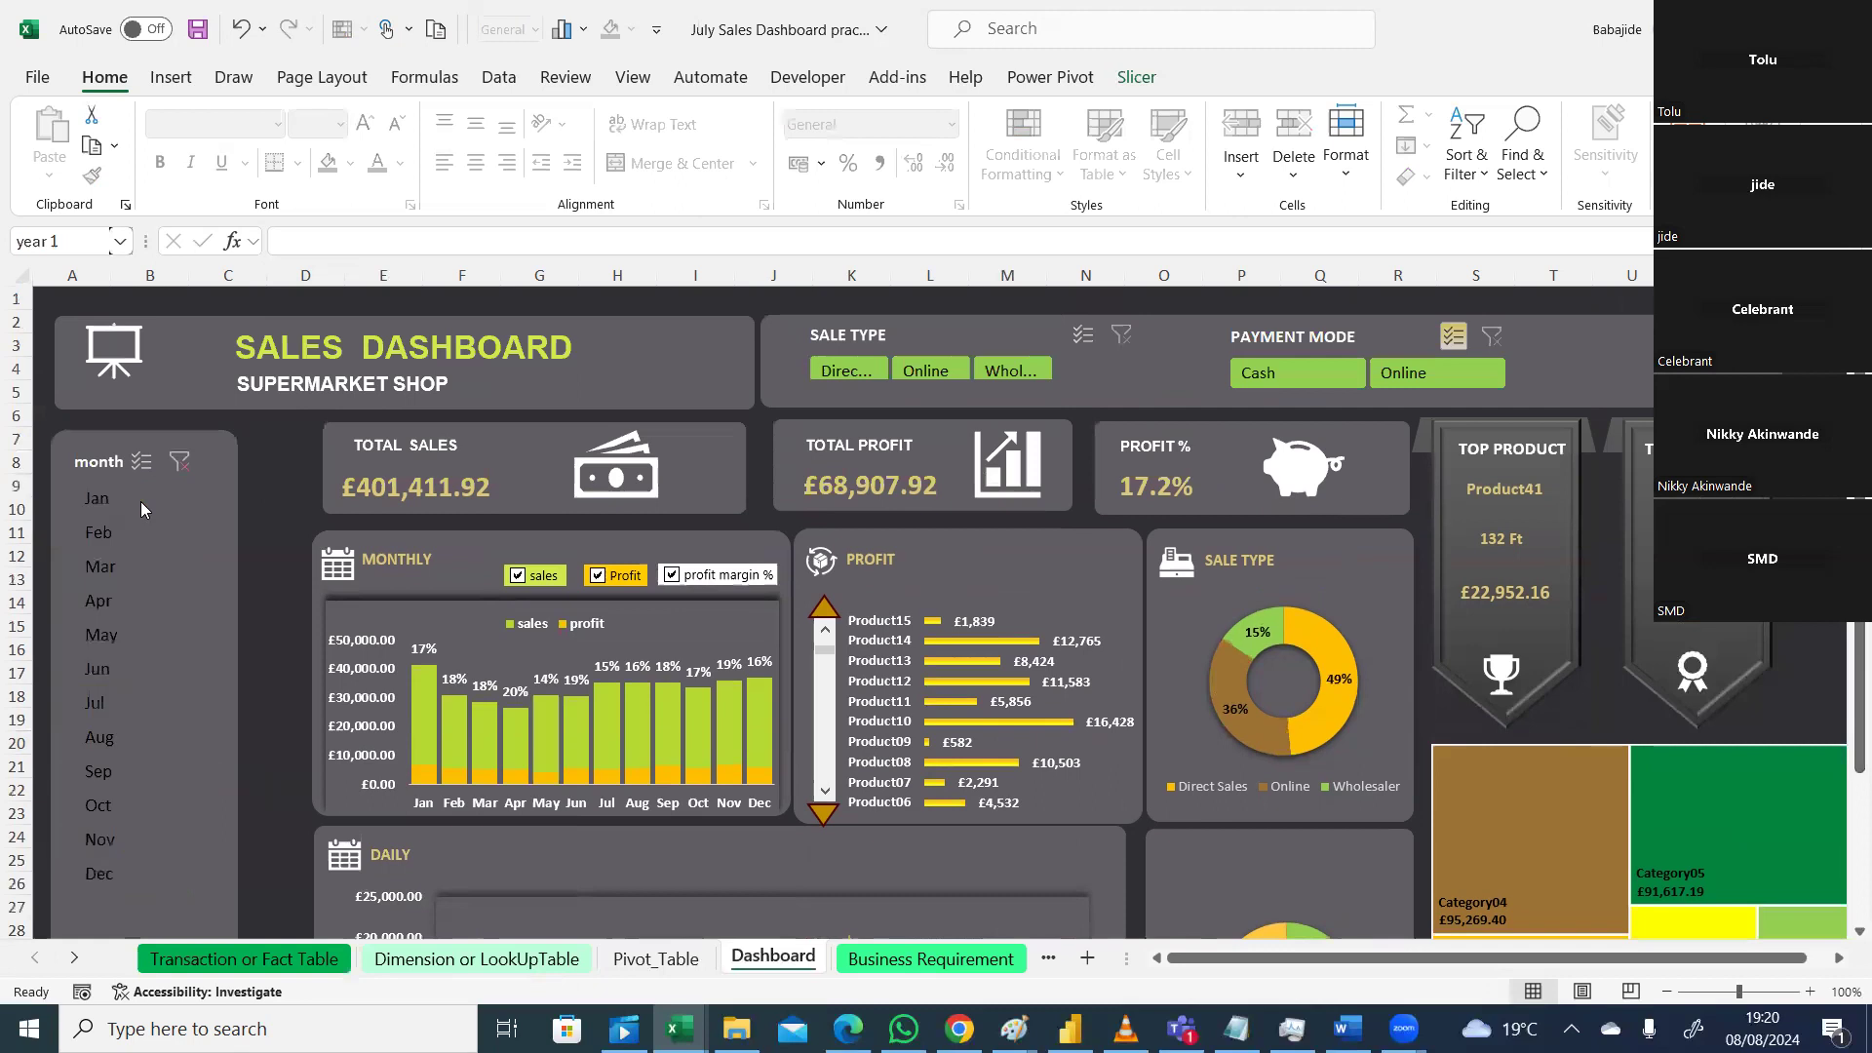
click(100, 535)
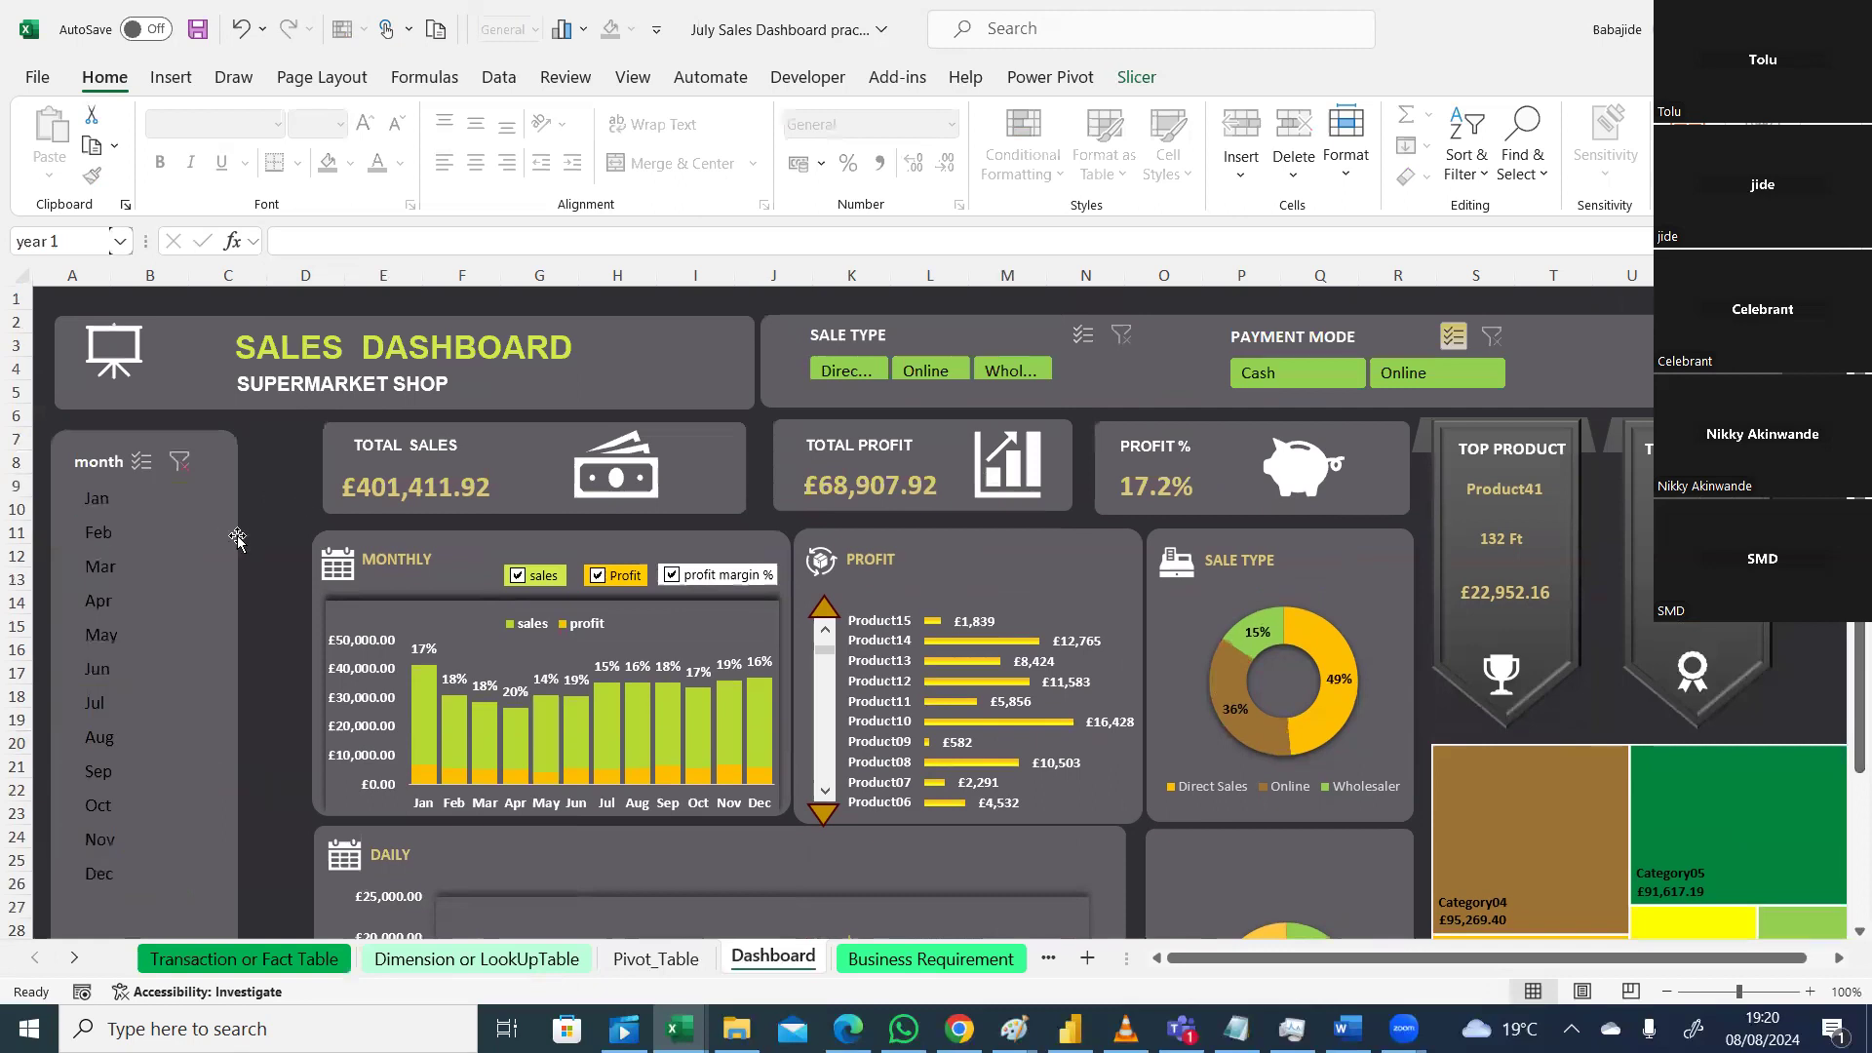
click(179, 461)
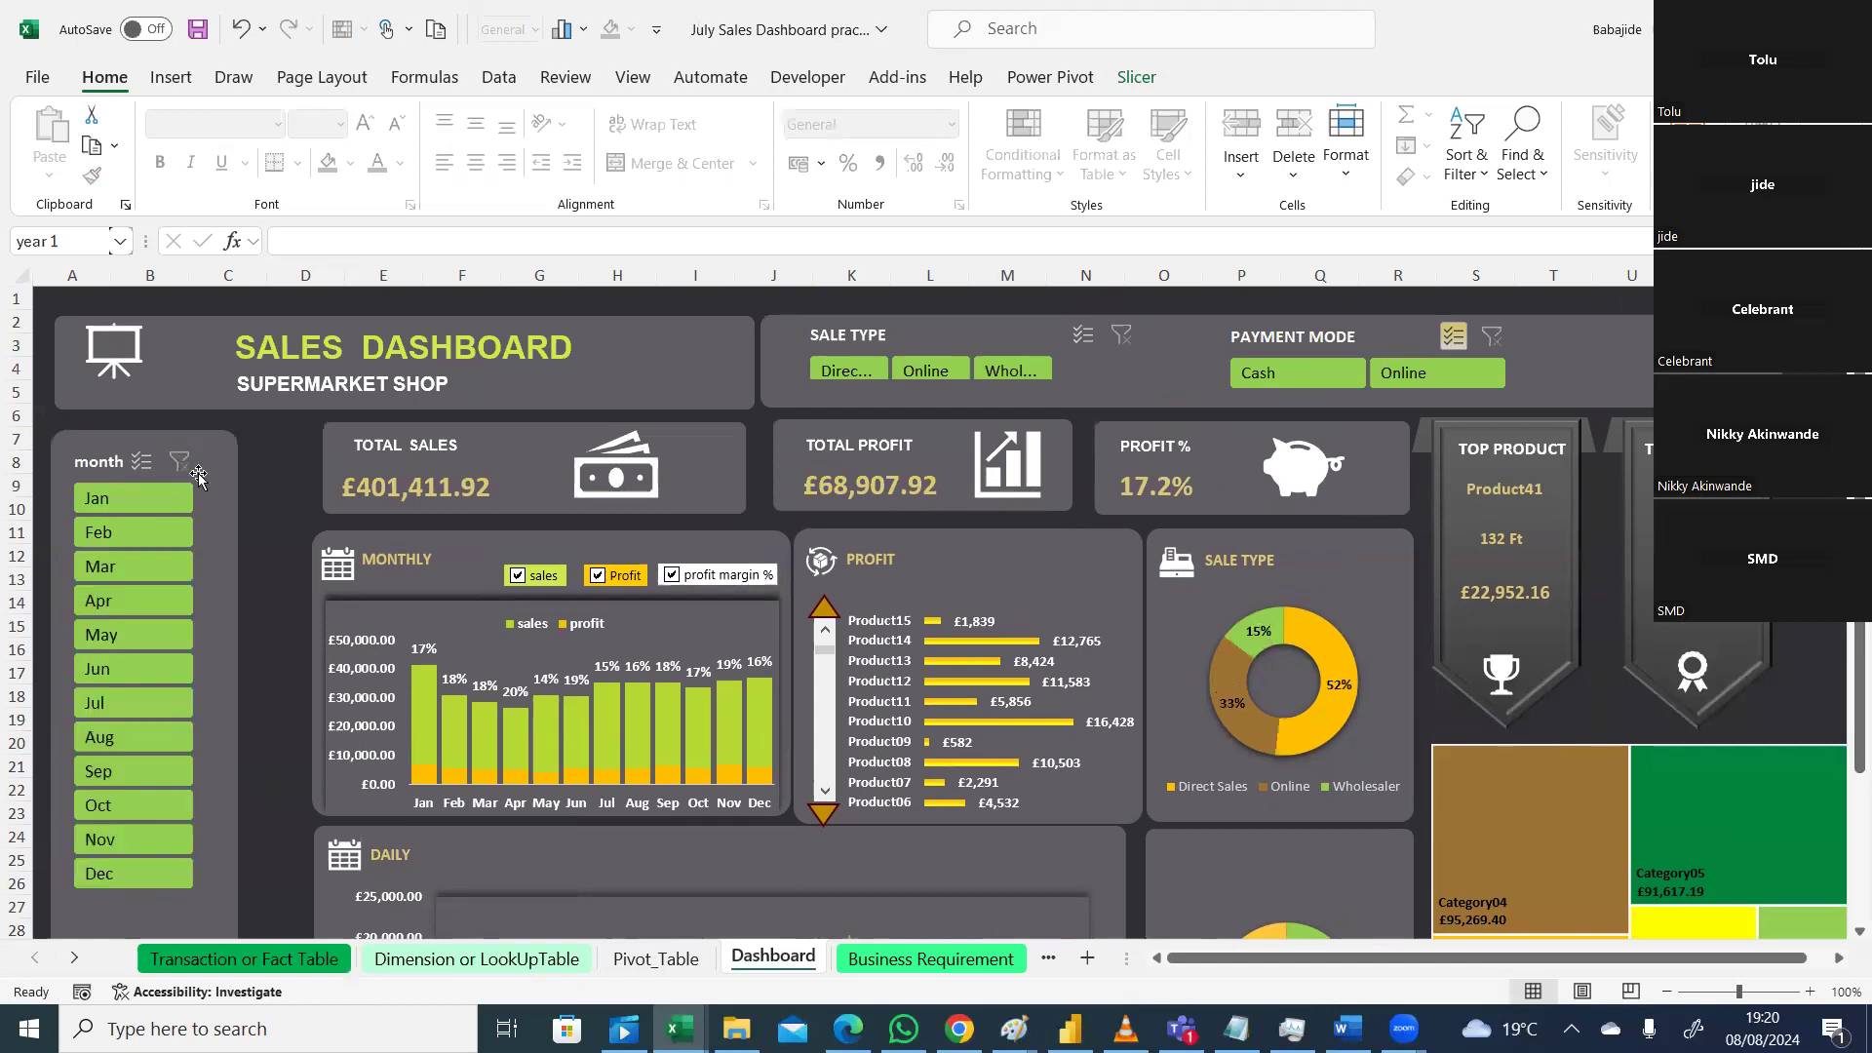
click(212, 578)
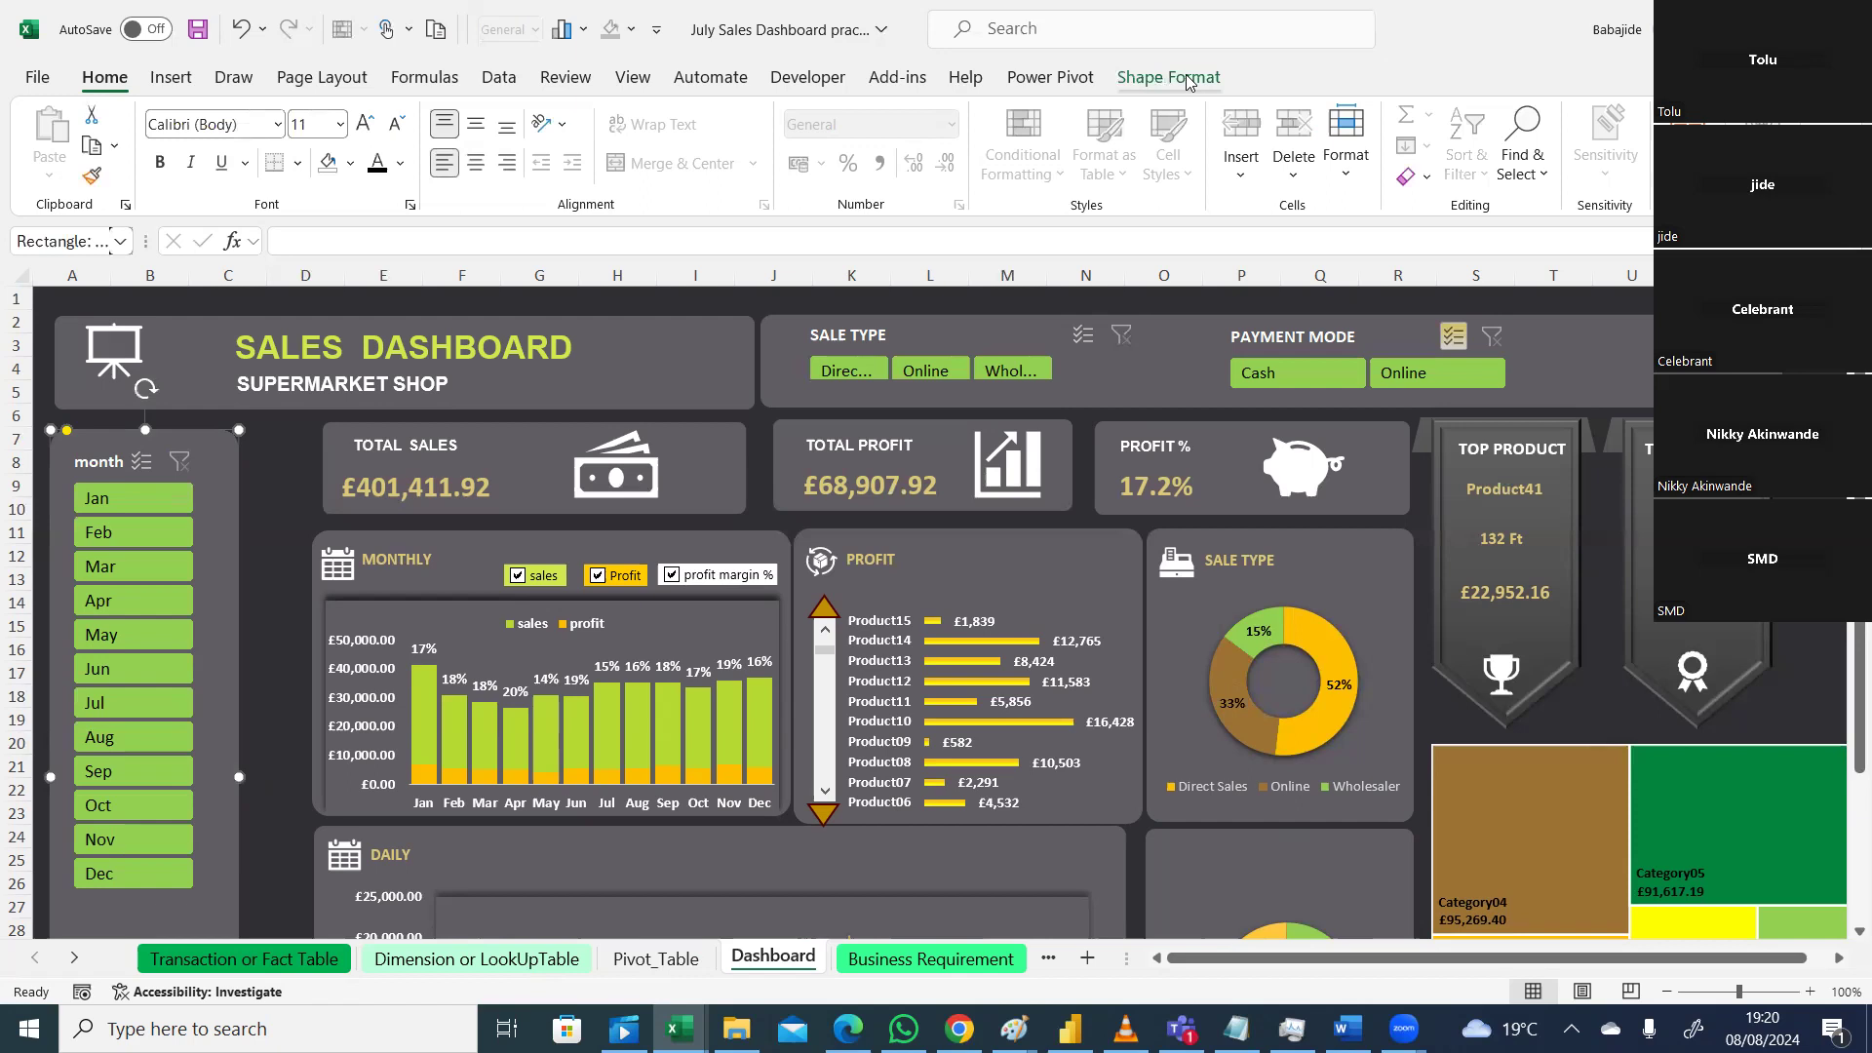
Step: Filter the dashboard to Apr, giving 69%, 24%, 7%, and select the month slicer
click(1061, 84)
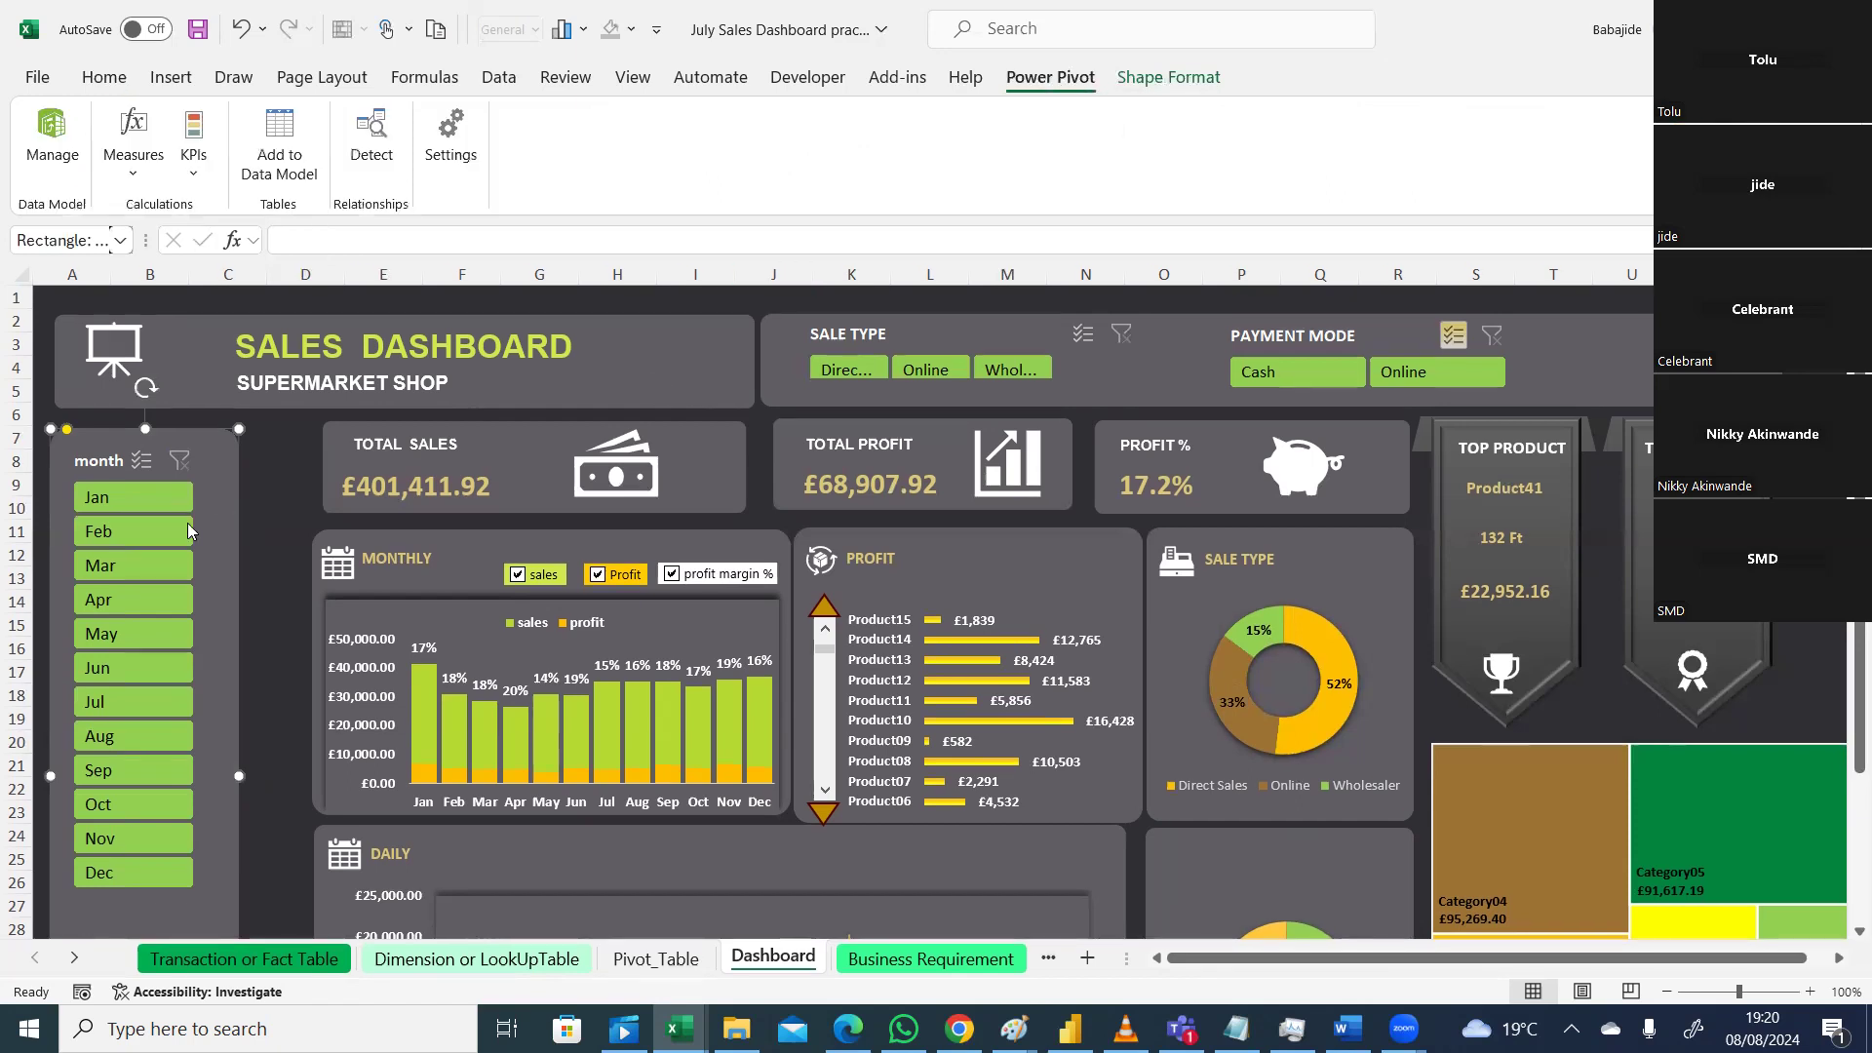
click(184, 598)
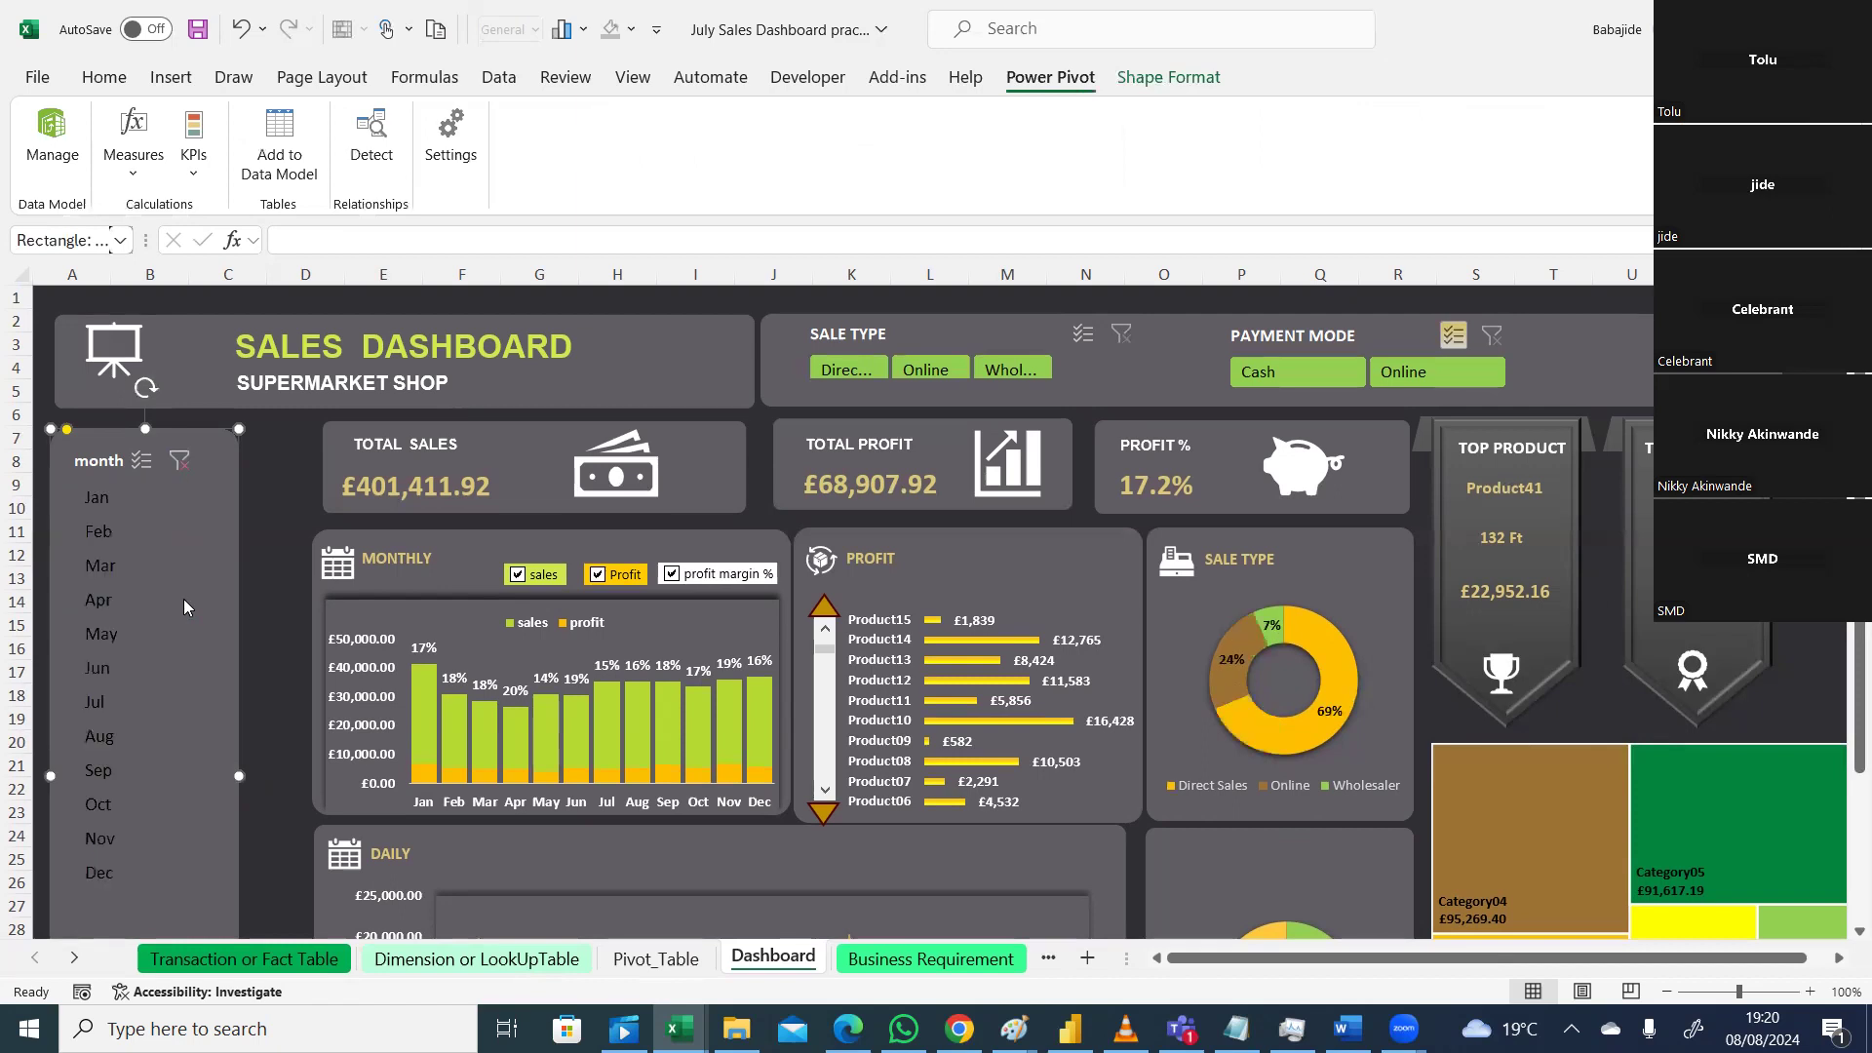
click(121, 887)
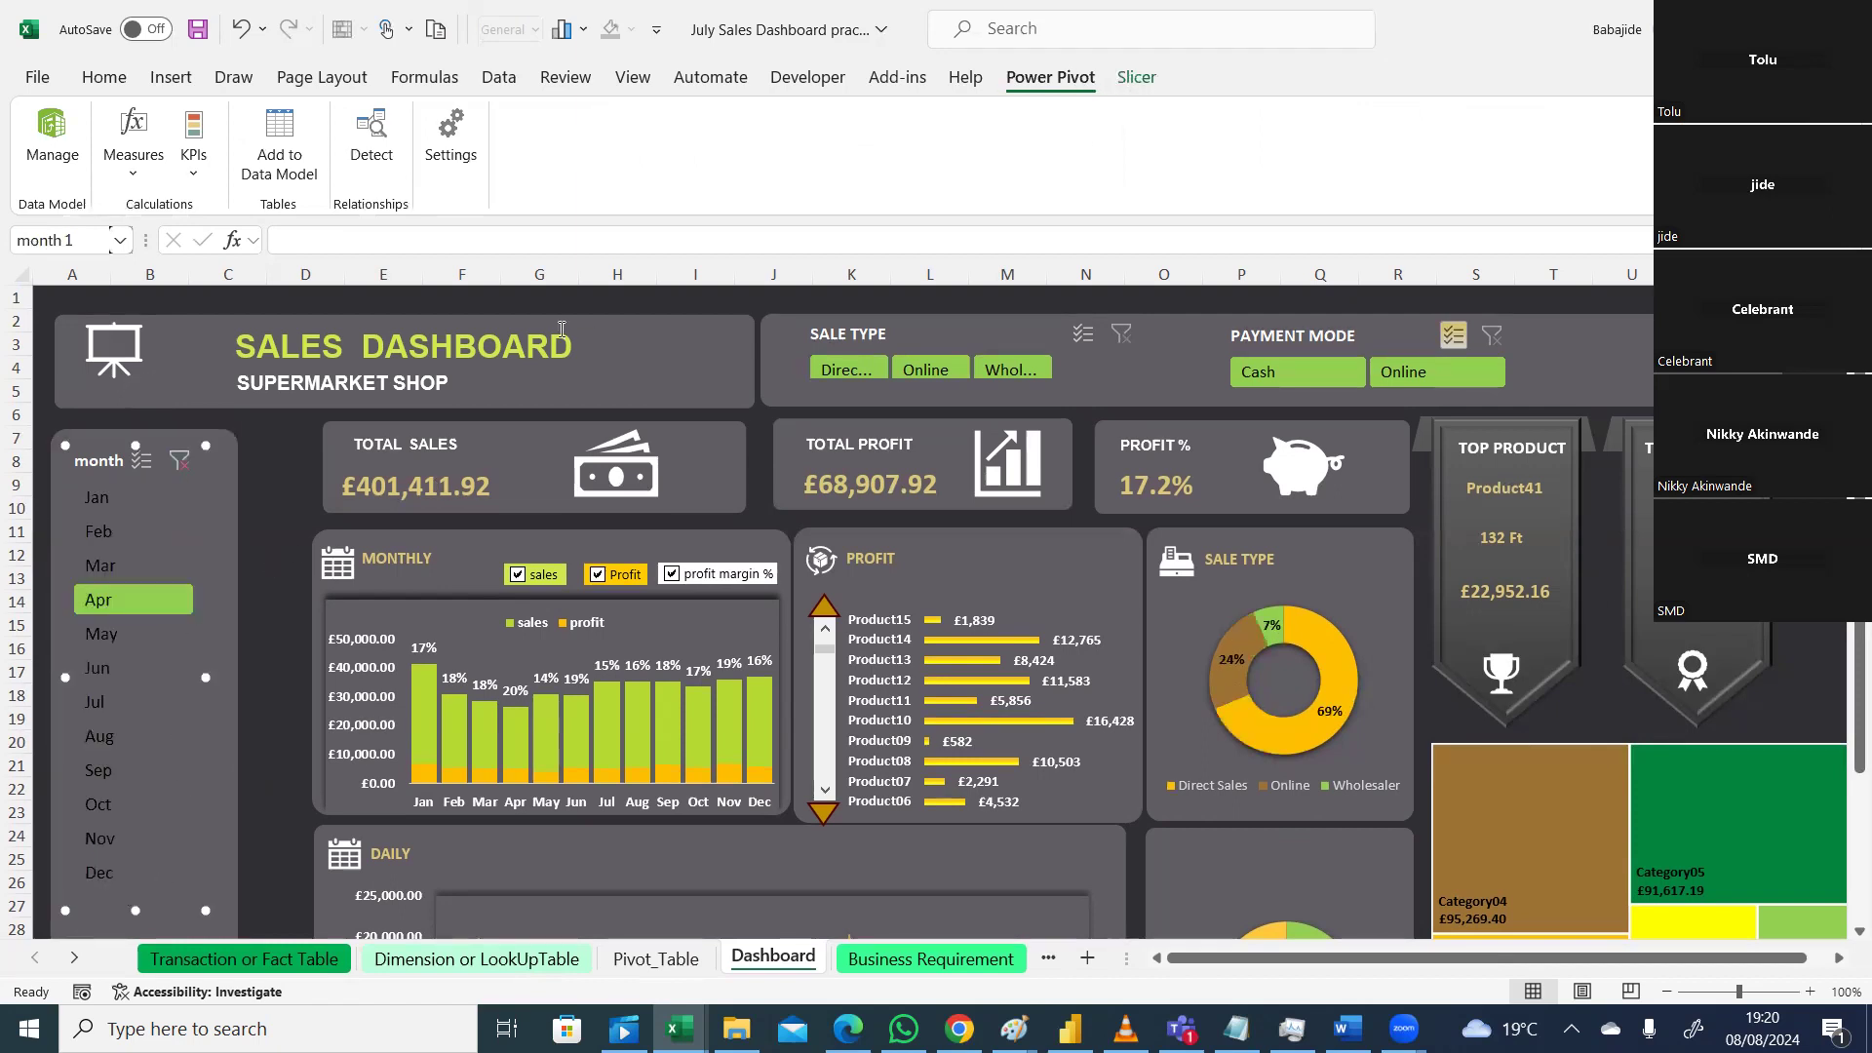
click(1137, 78)
Step: Open Report Connections for the month slicer and tick PivotTable MONTH, PivotTable1 and PivotTable17
click(208, 177)
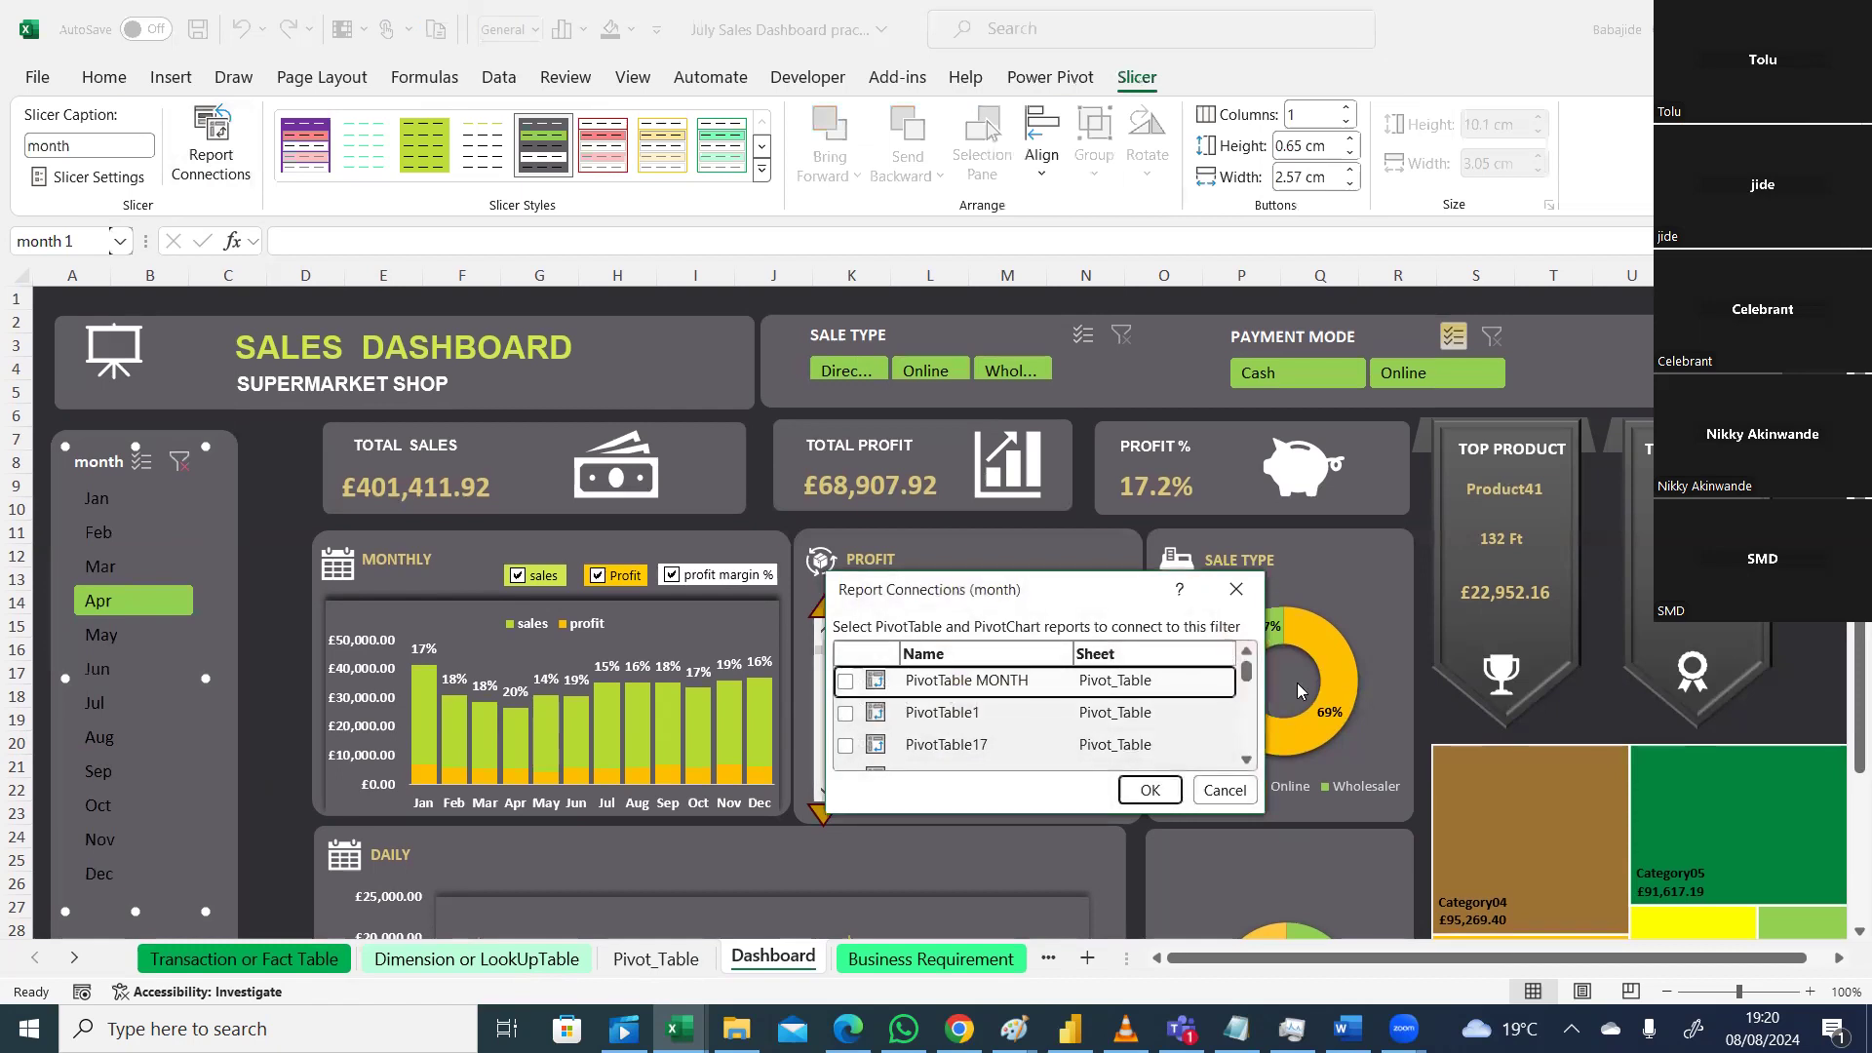
mouse_move(1246, 673)
mouse_down()
mouse_move(1248, 700)
mouse_move(1250, 669)
mouse_up()
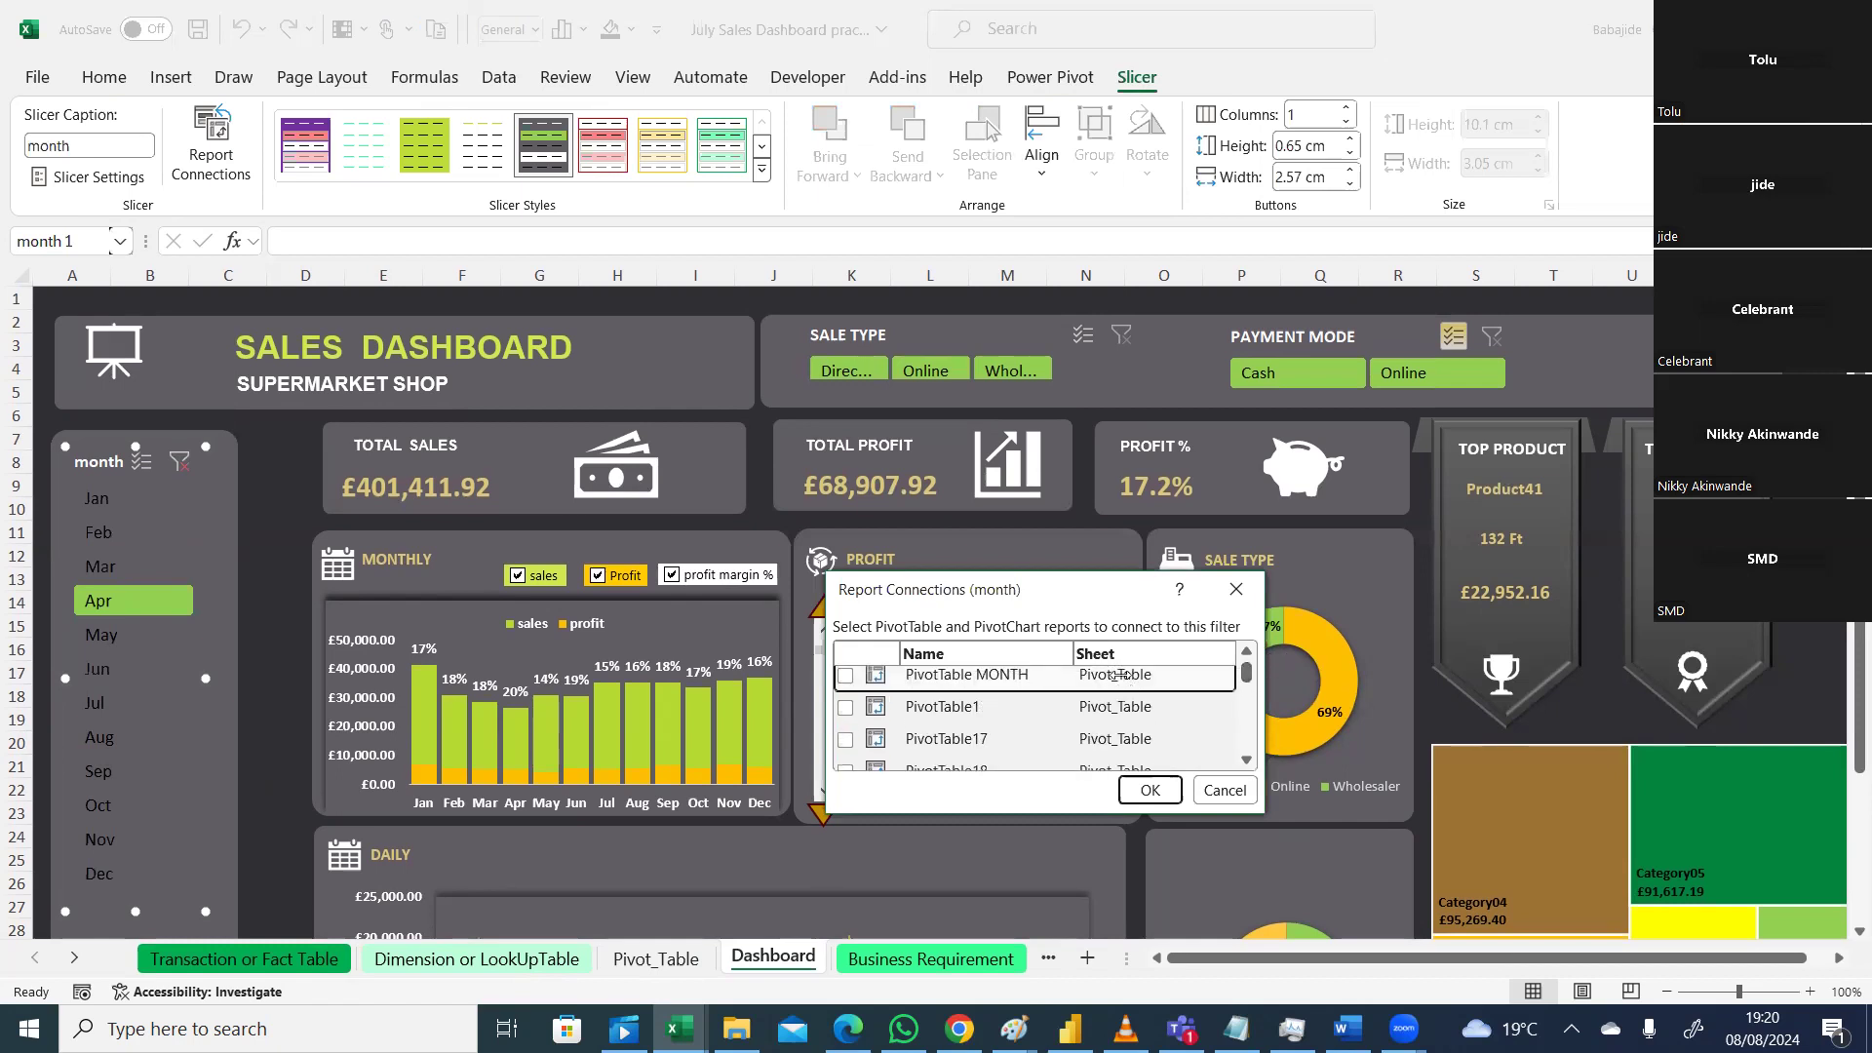
drag(1247, 672, 1247, 685)
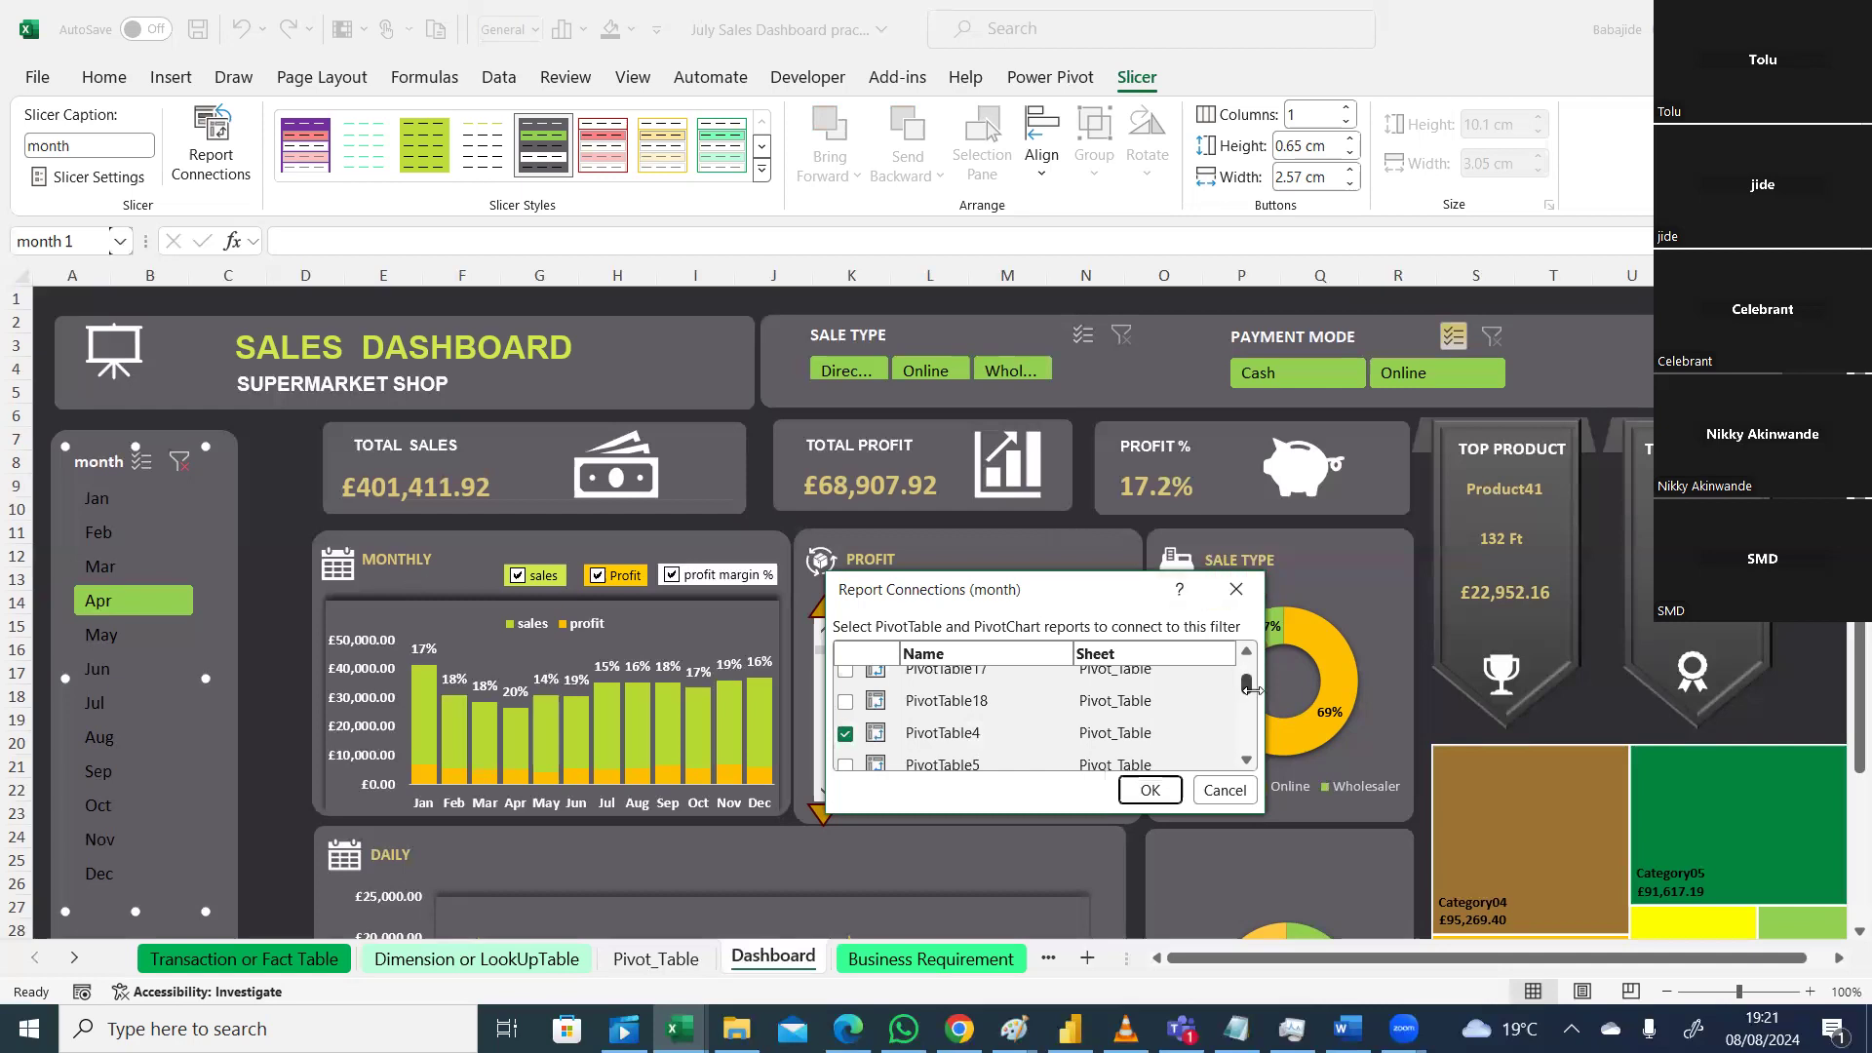
drag(1247, 683, 1247, 671)
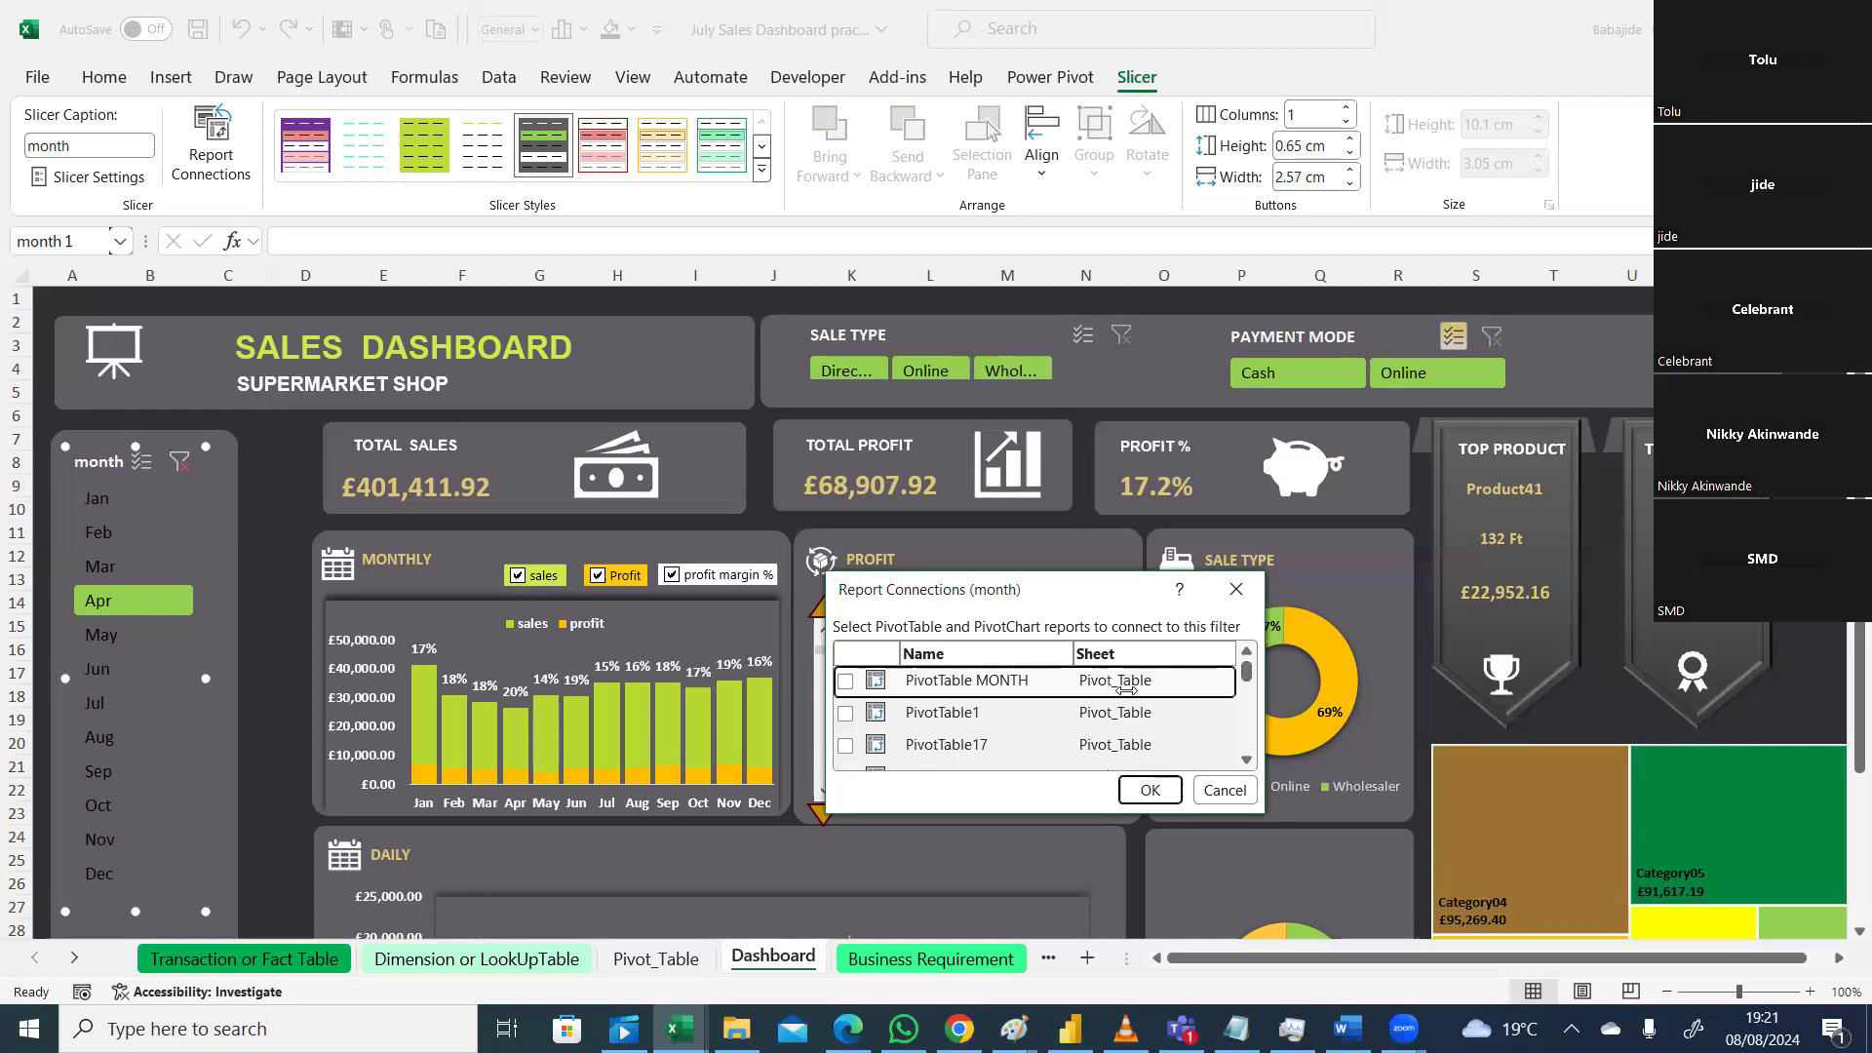
click(846, 681)
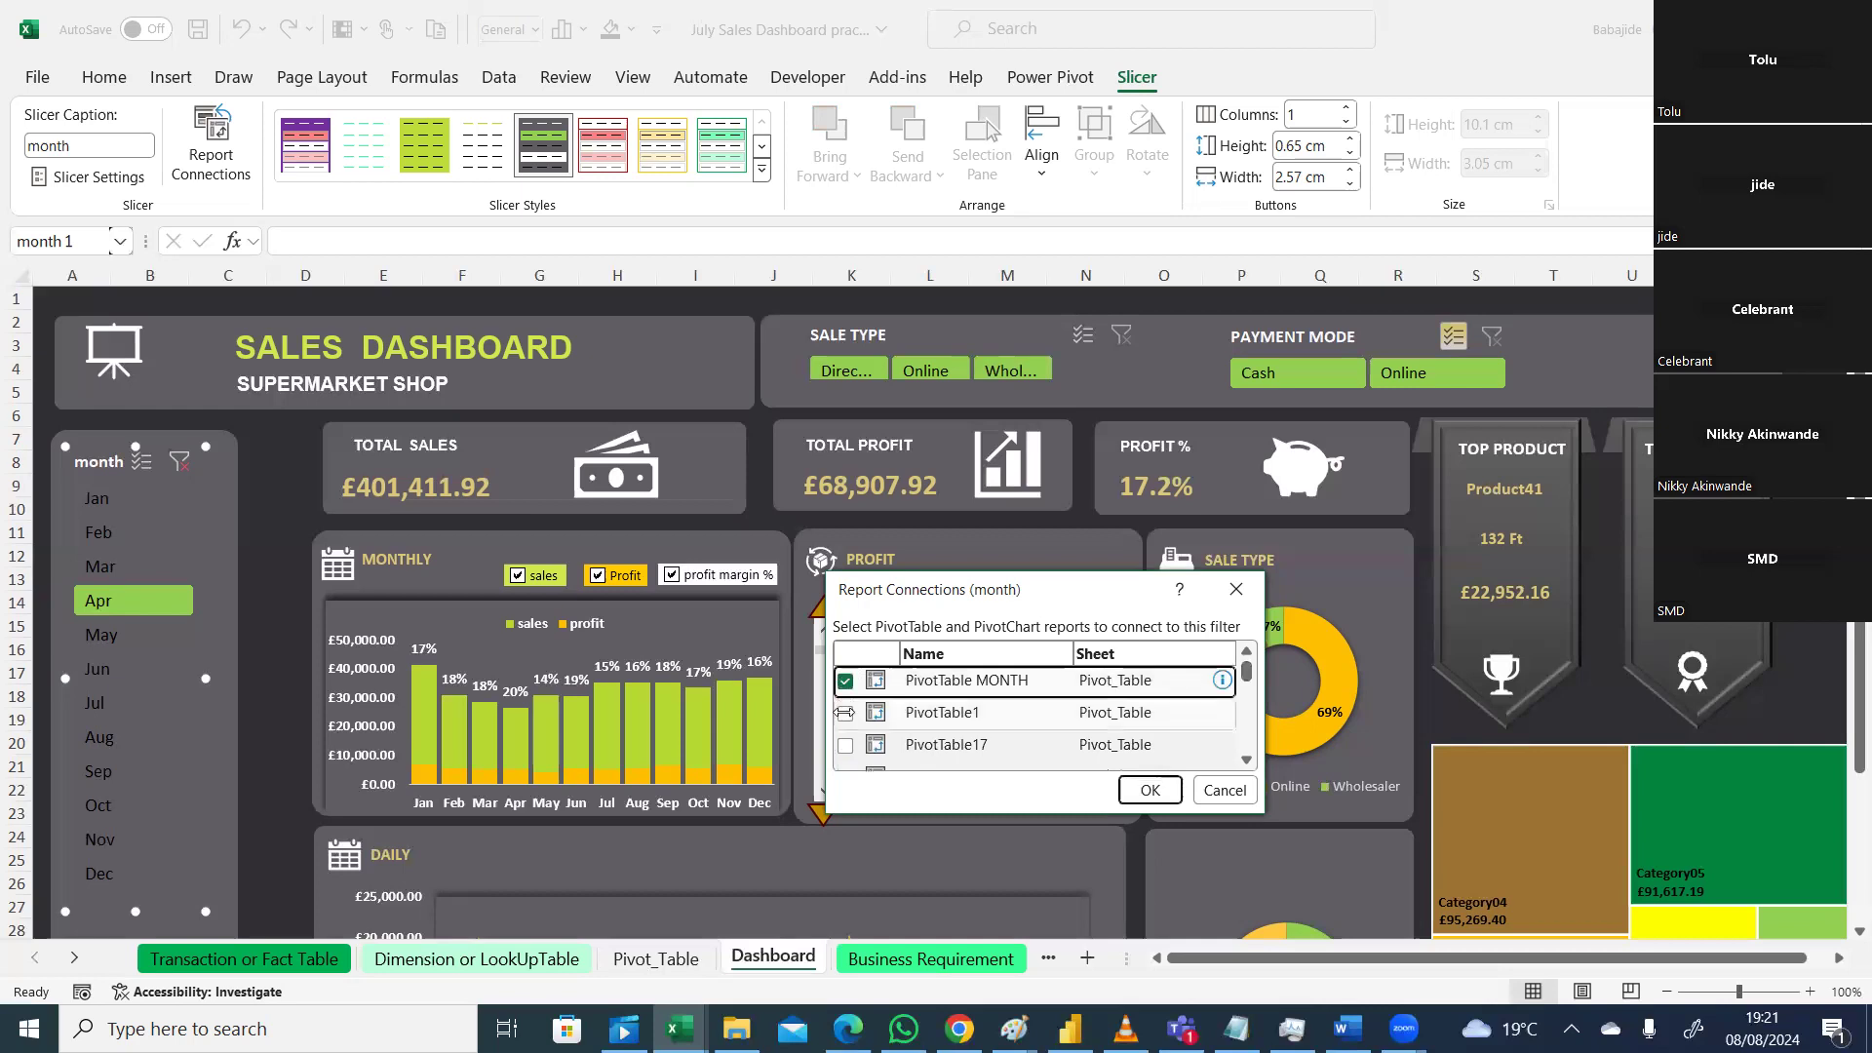
click(846, 713)
click(846, 745)
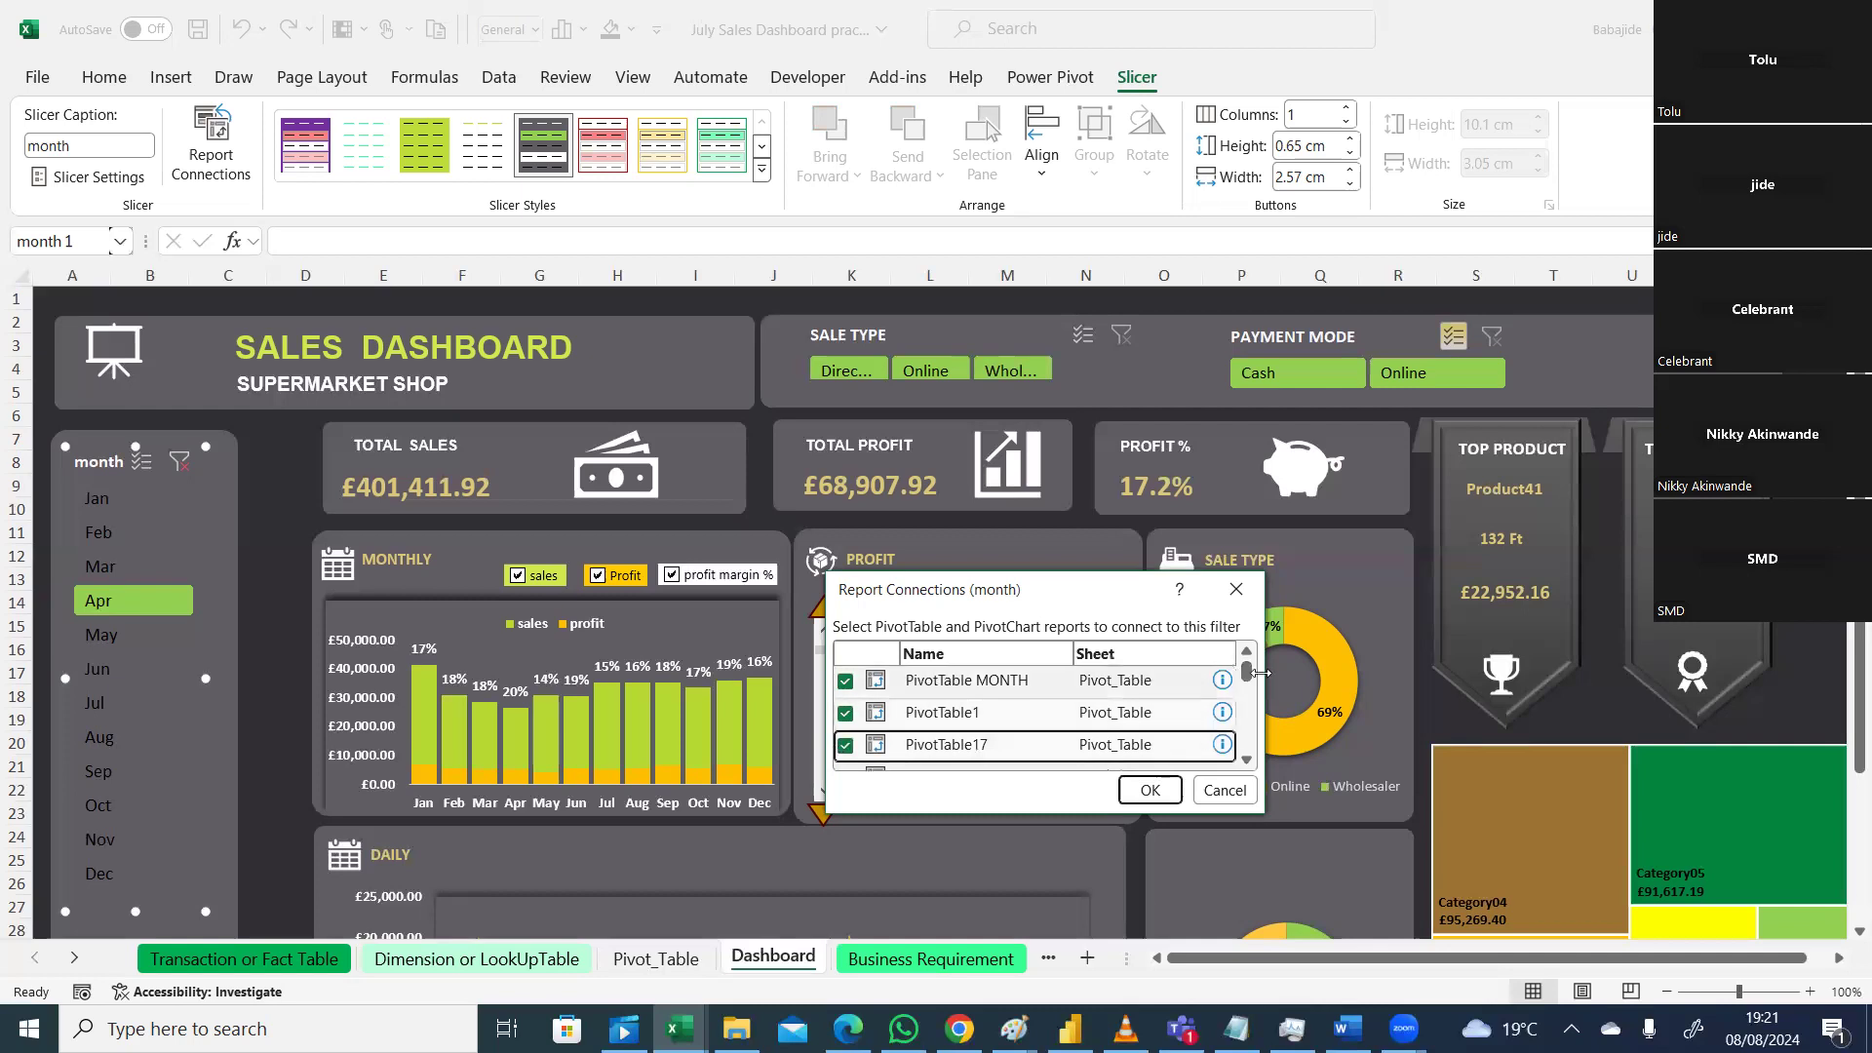
Step: Also connect PivotTable18, 5, 7, 8 and 9 to the month slicer
drag(1251, 670, 1251, 669)
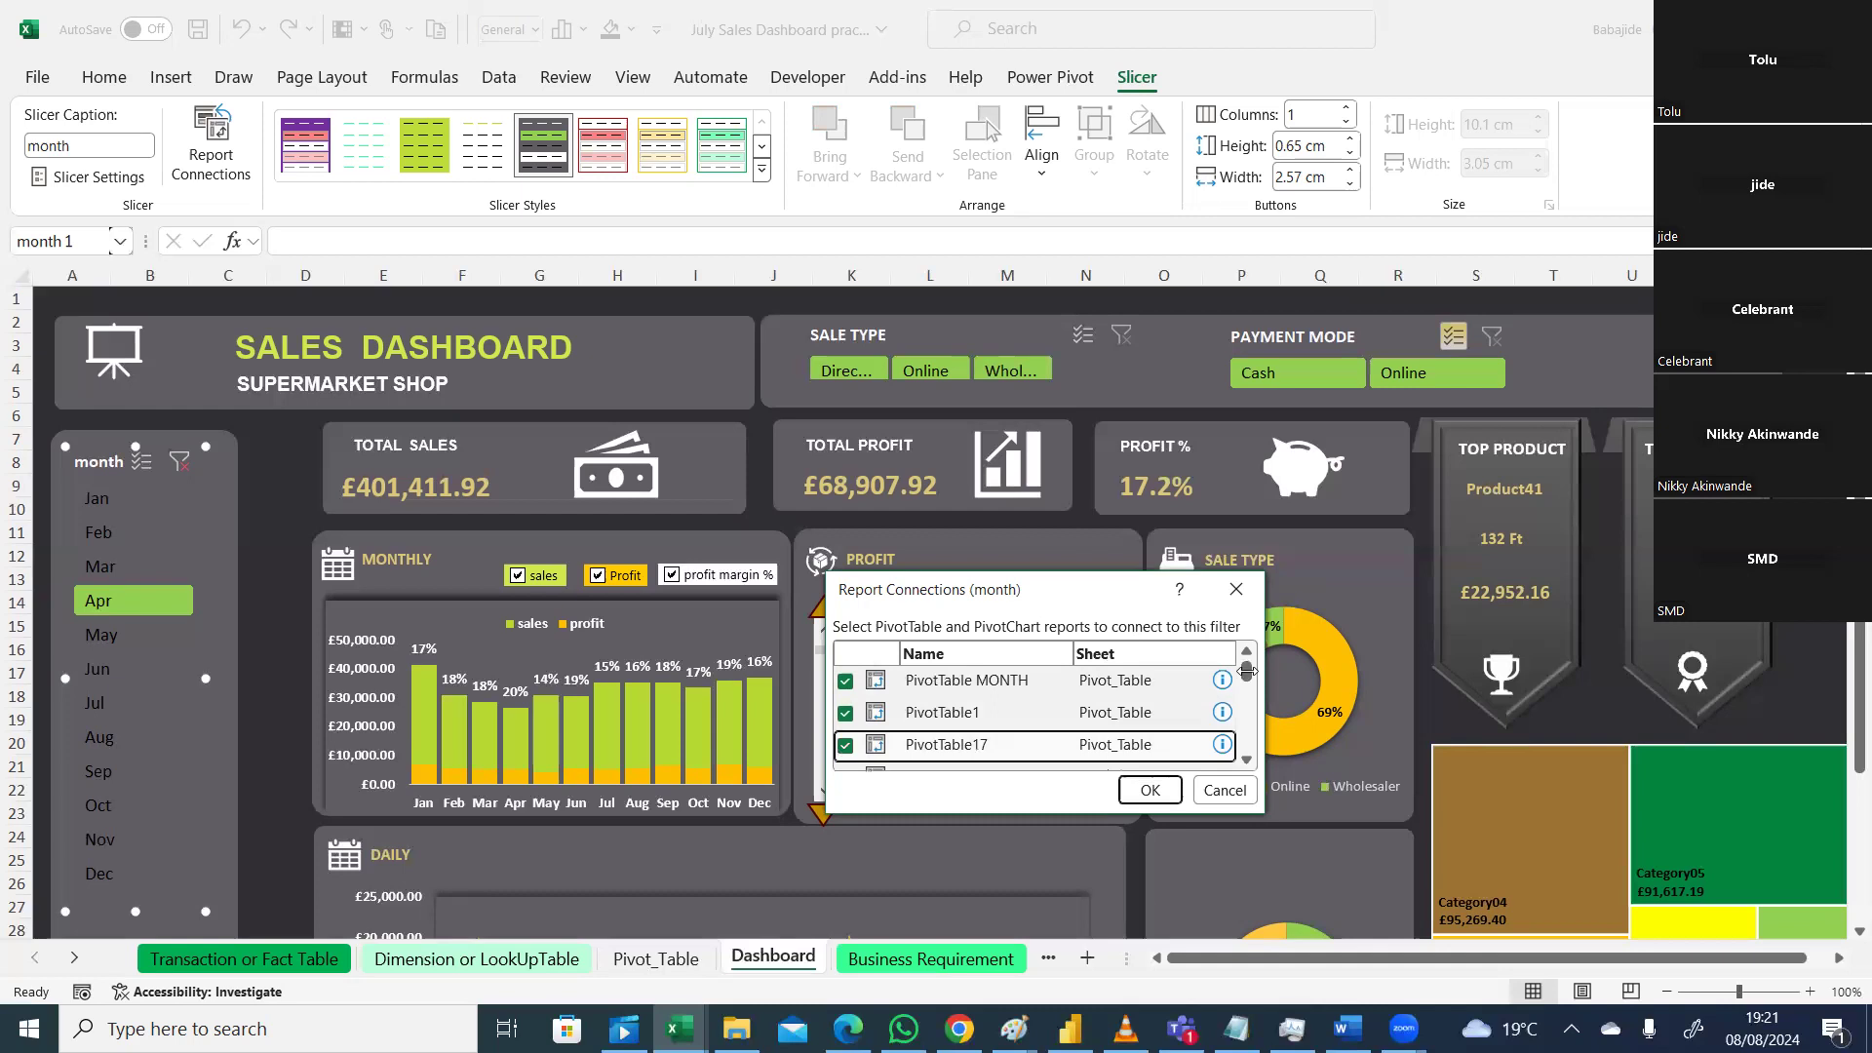
drag(1248, 671, 1249, 680)
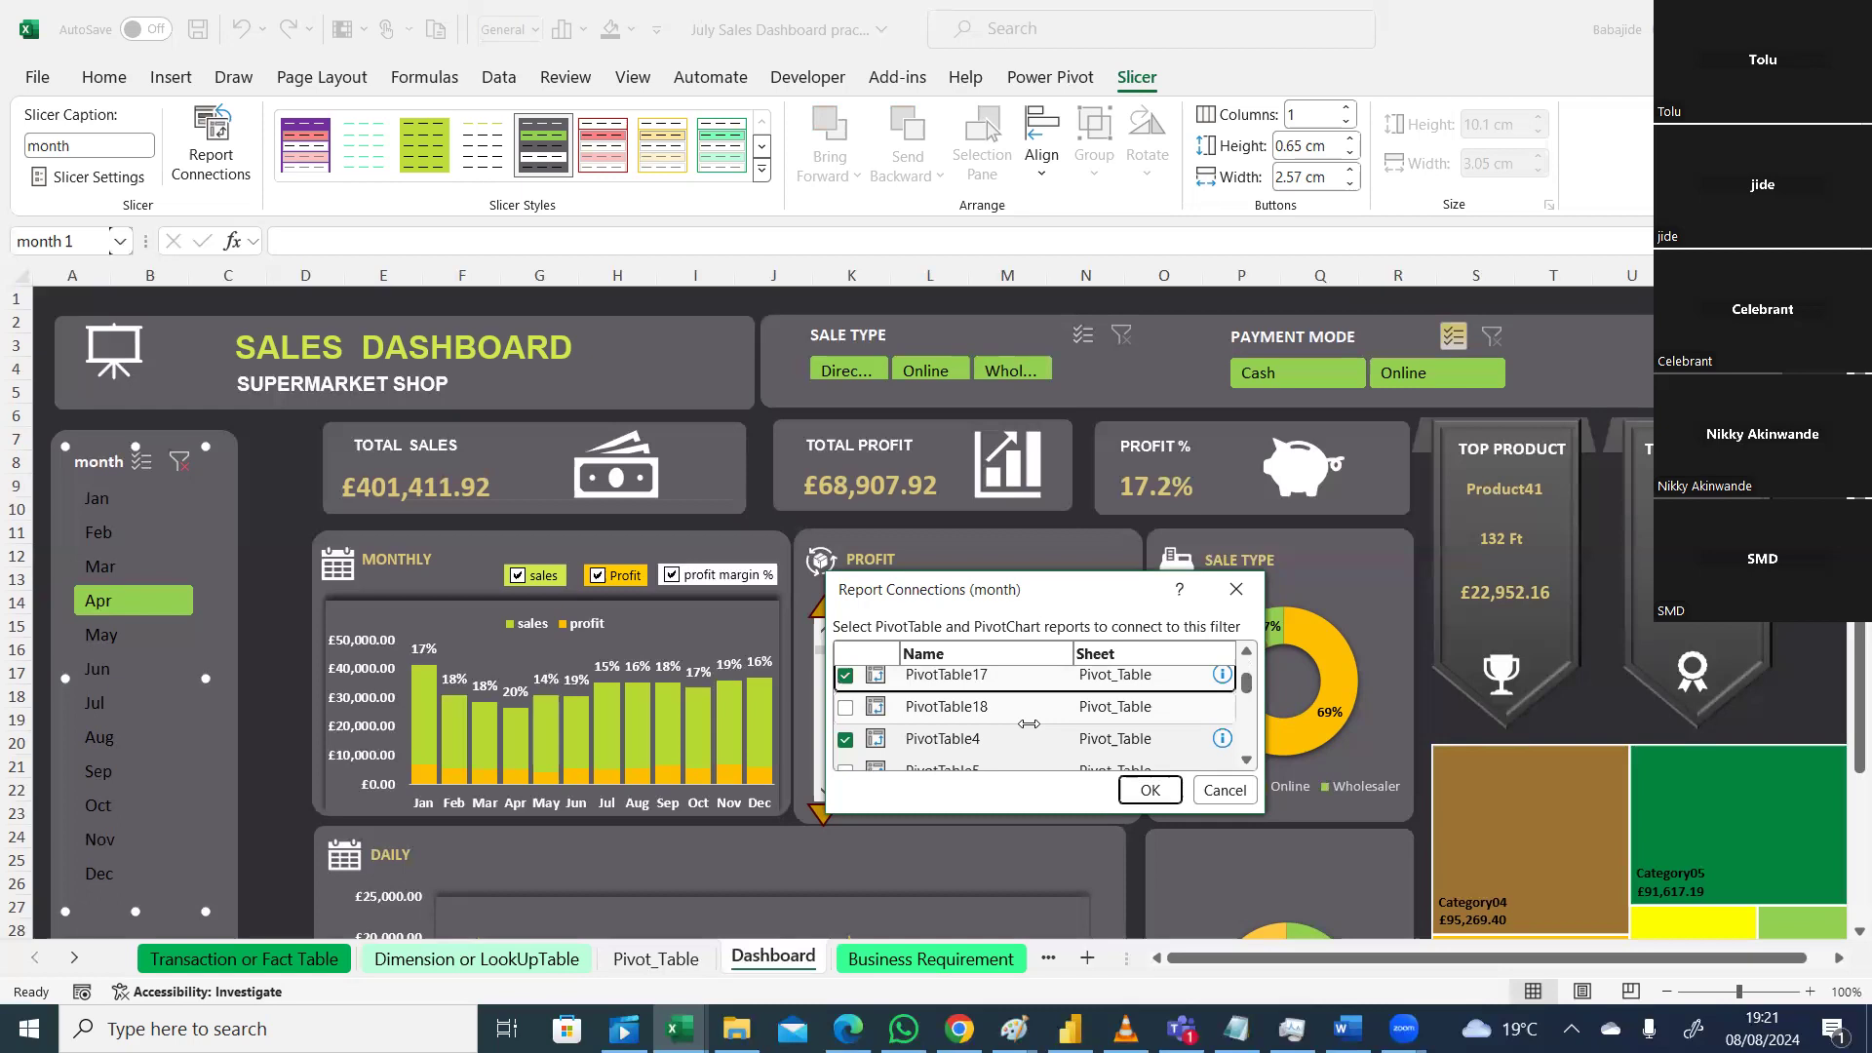
click(844, 707)
click(845, 707)
click(1247, 760)
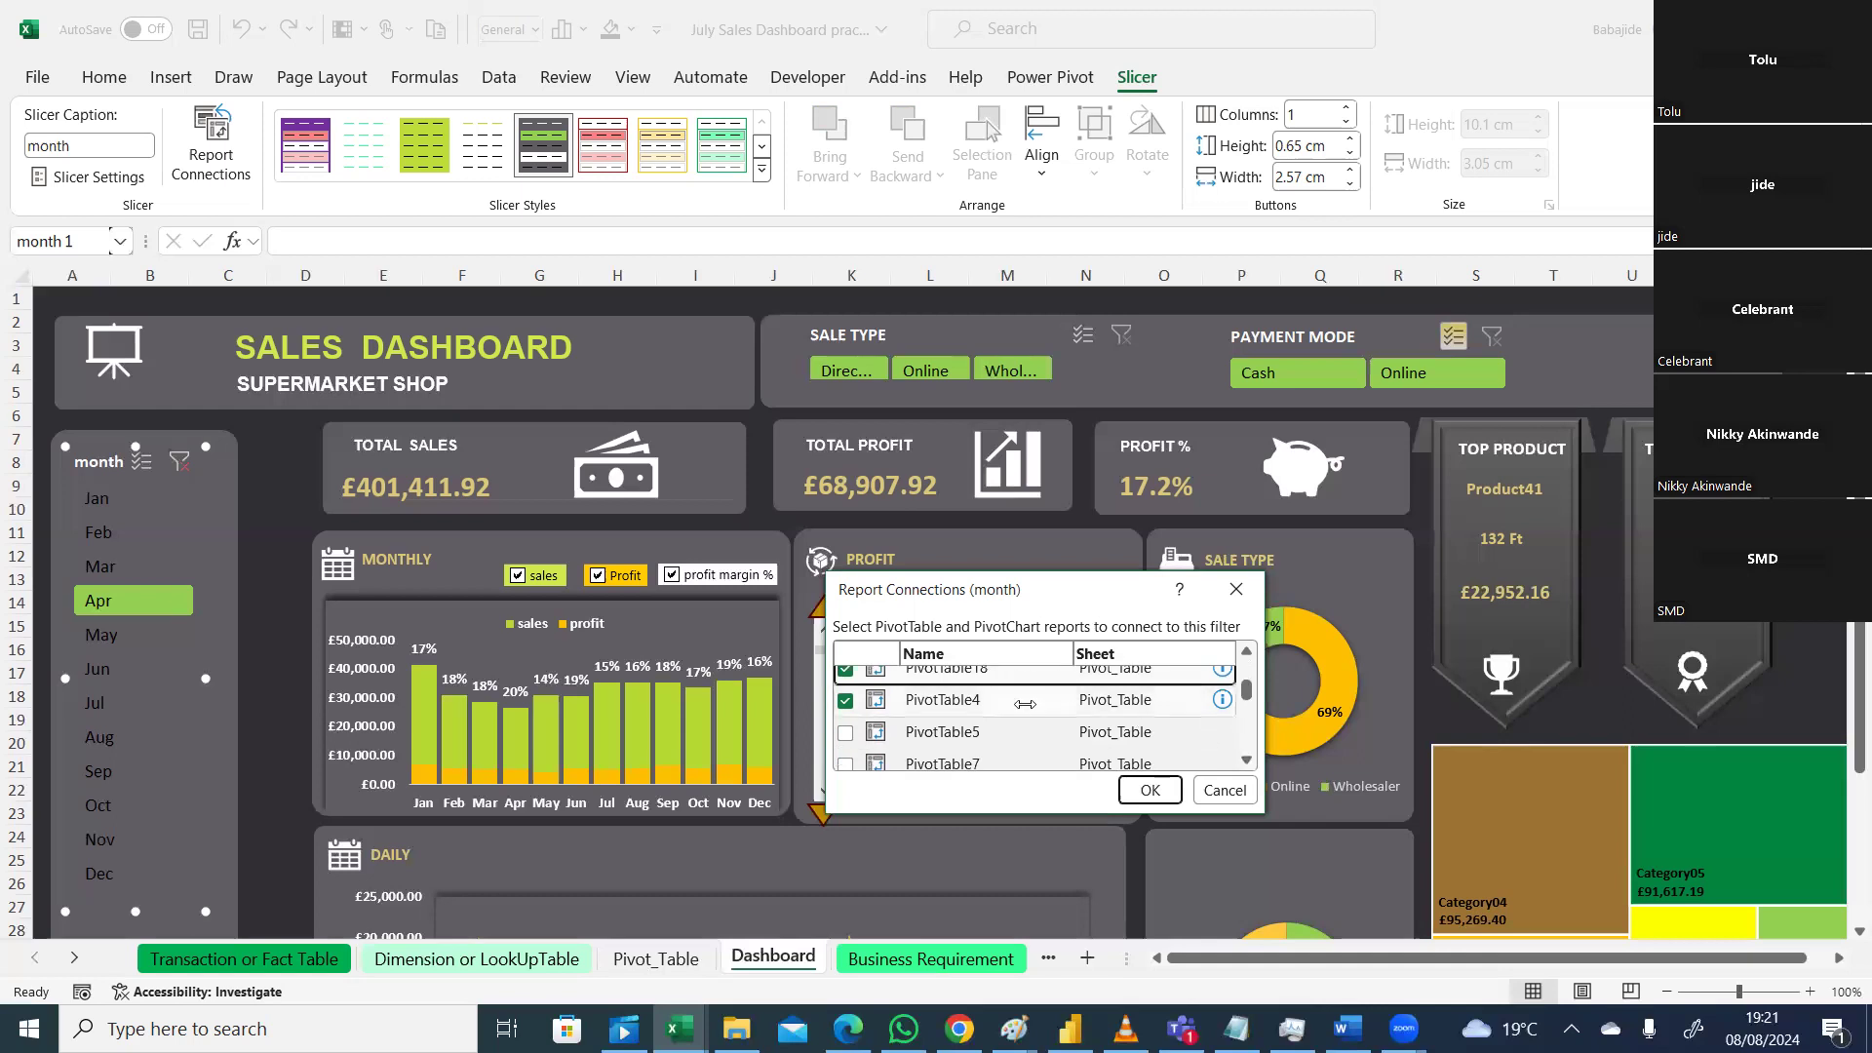
click(845, 733)
click(845, 763)
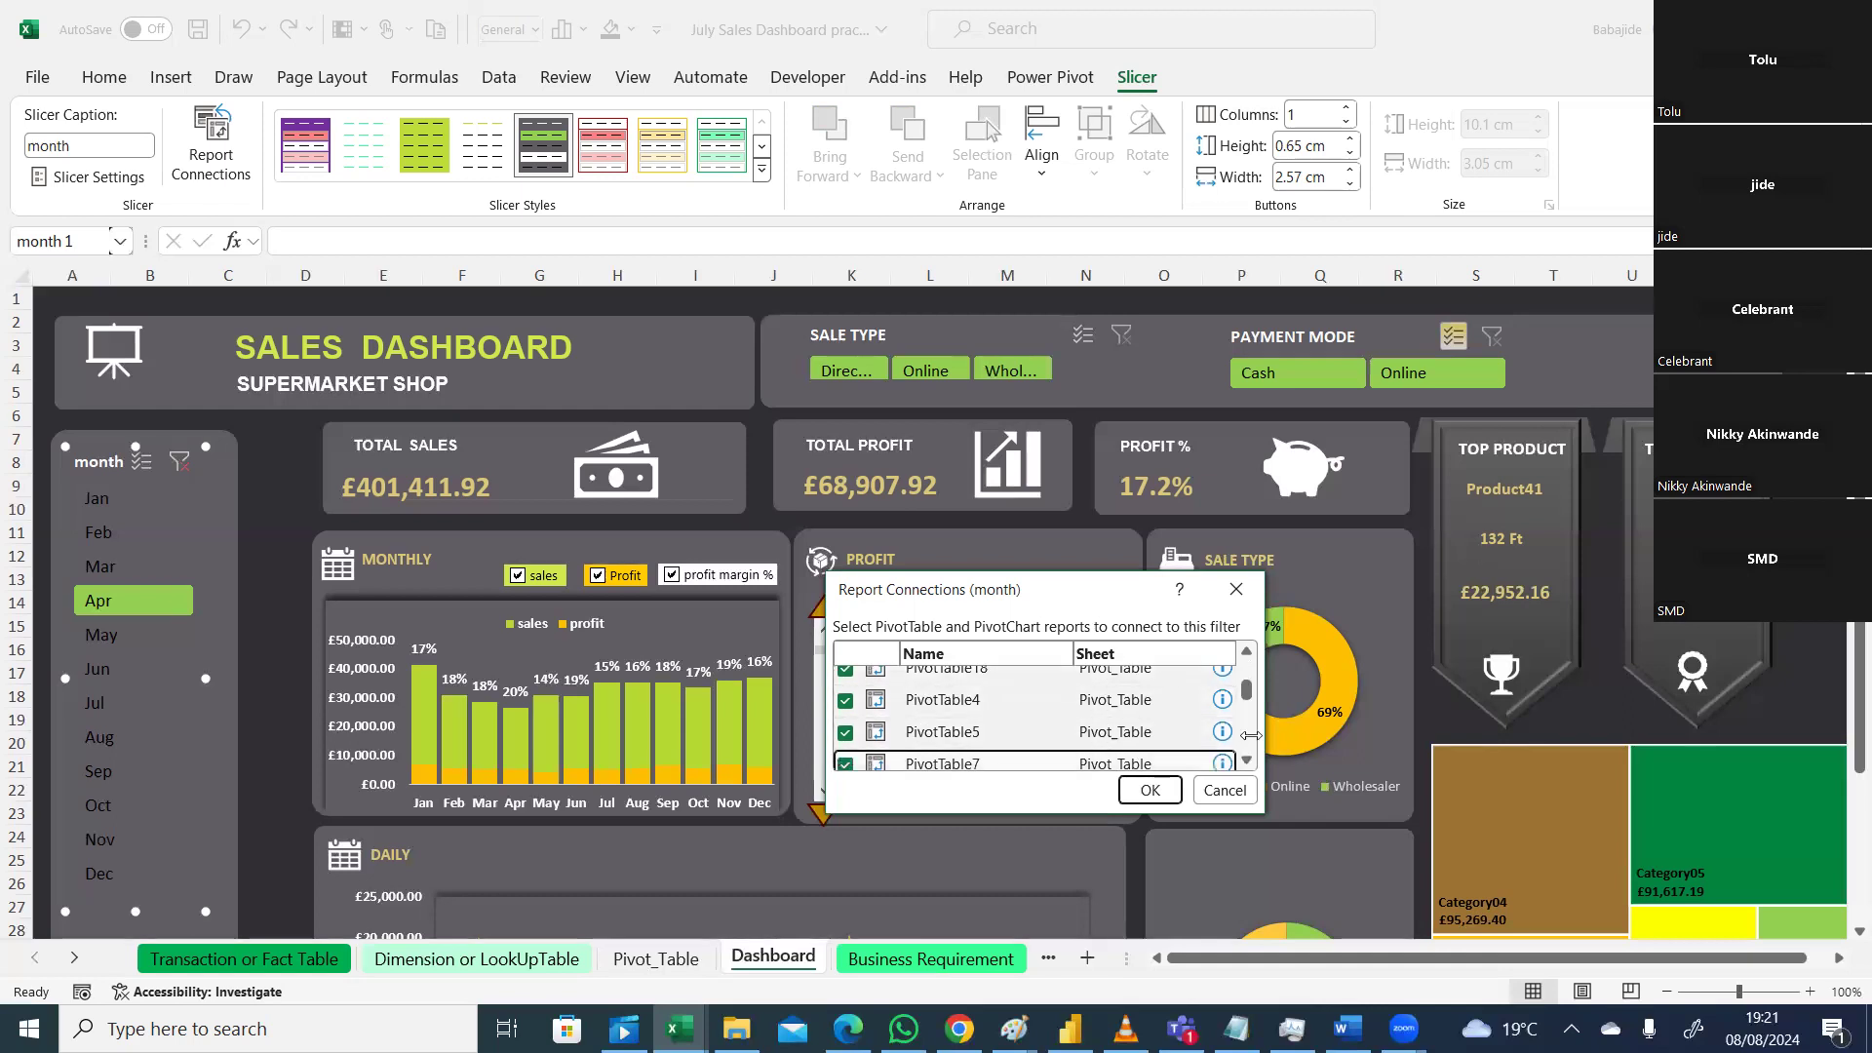
scroll(942, 722, down, 3)
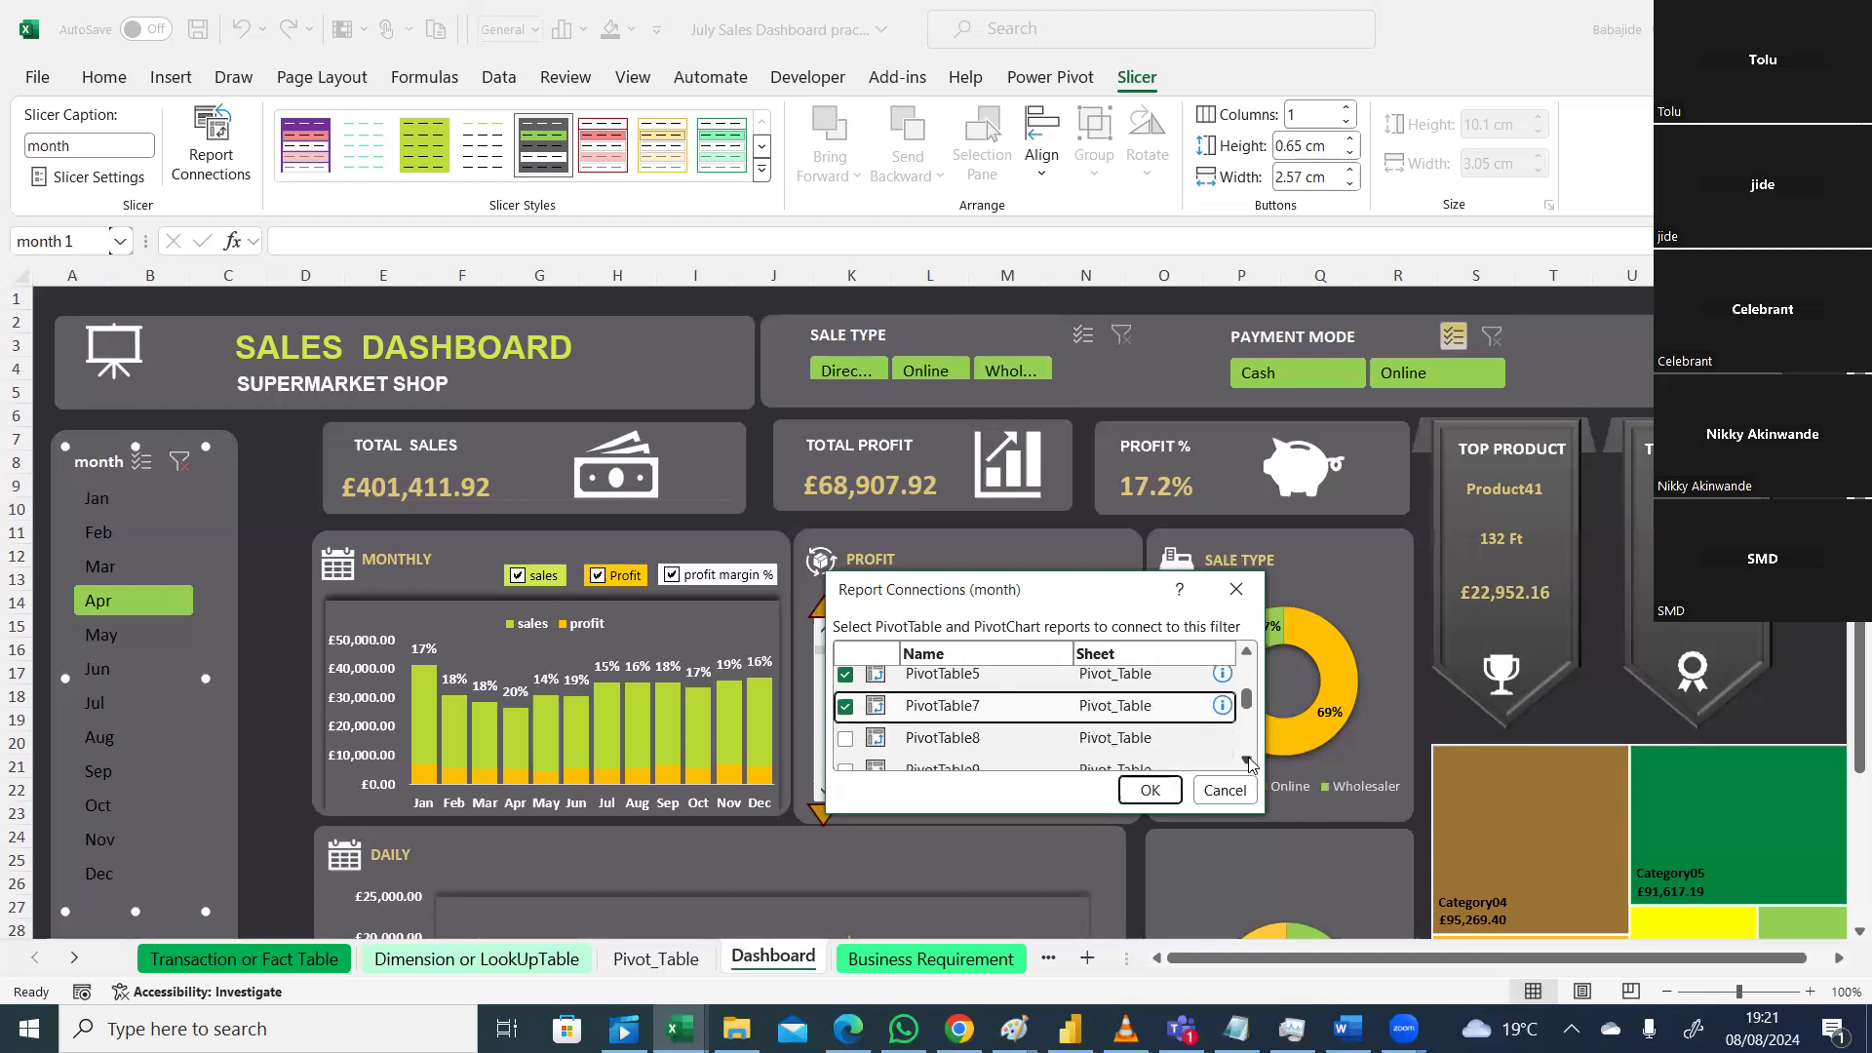
click(846, 720)
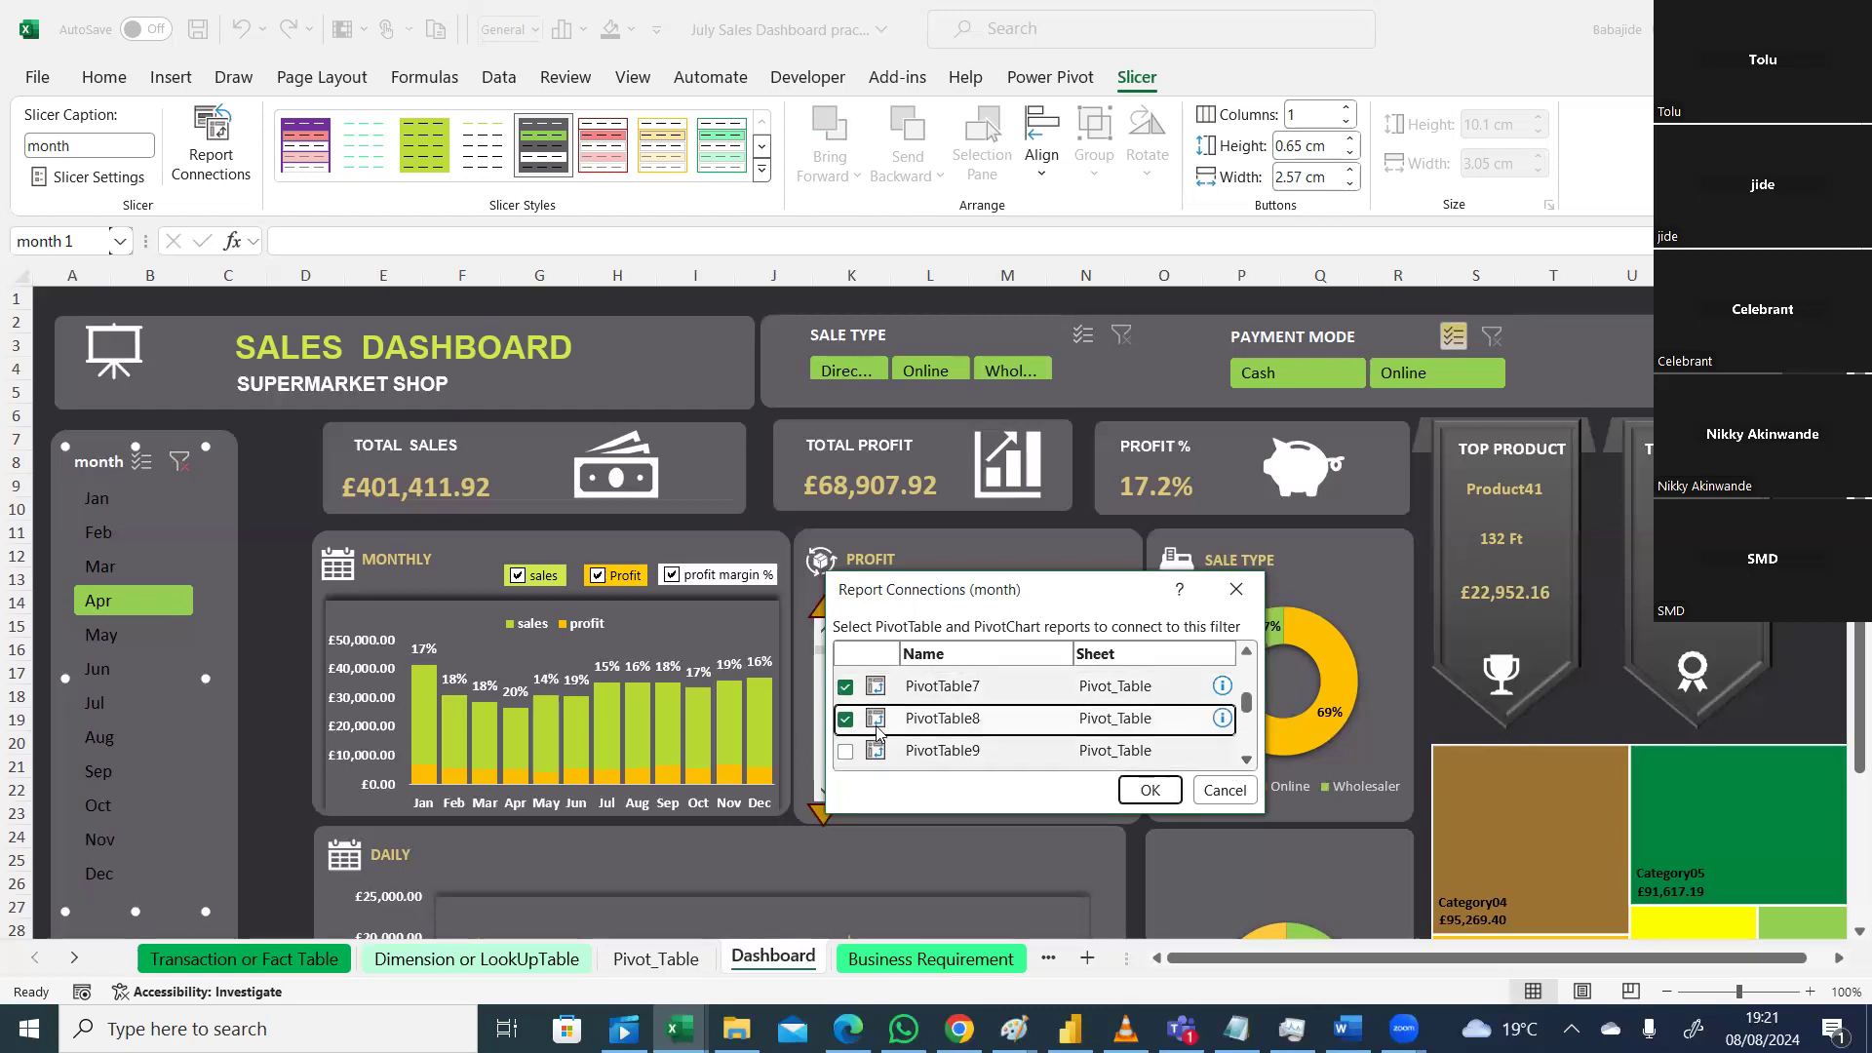
click(846, 753)
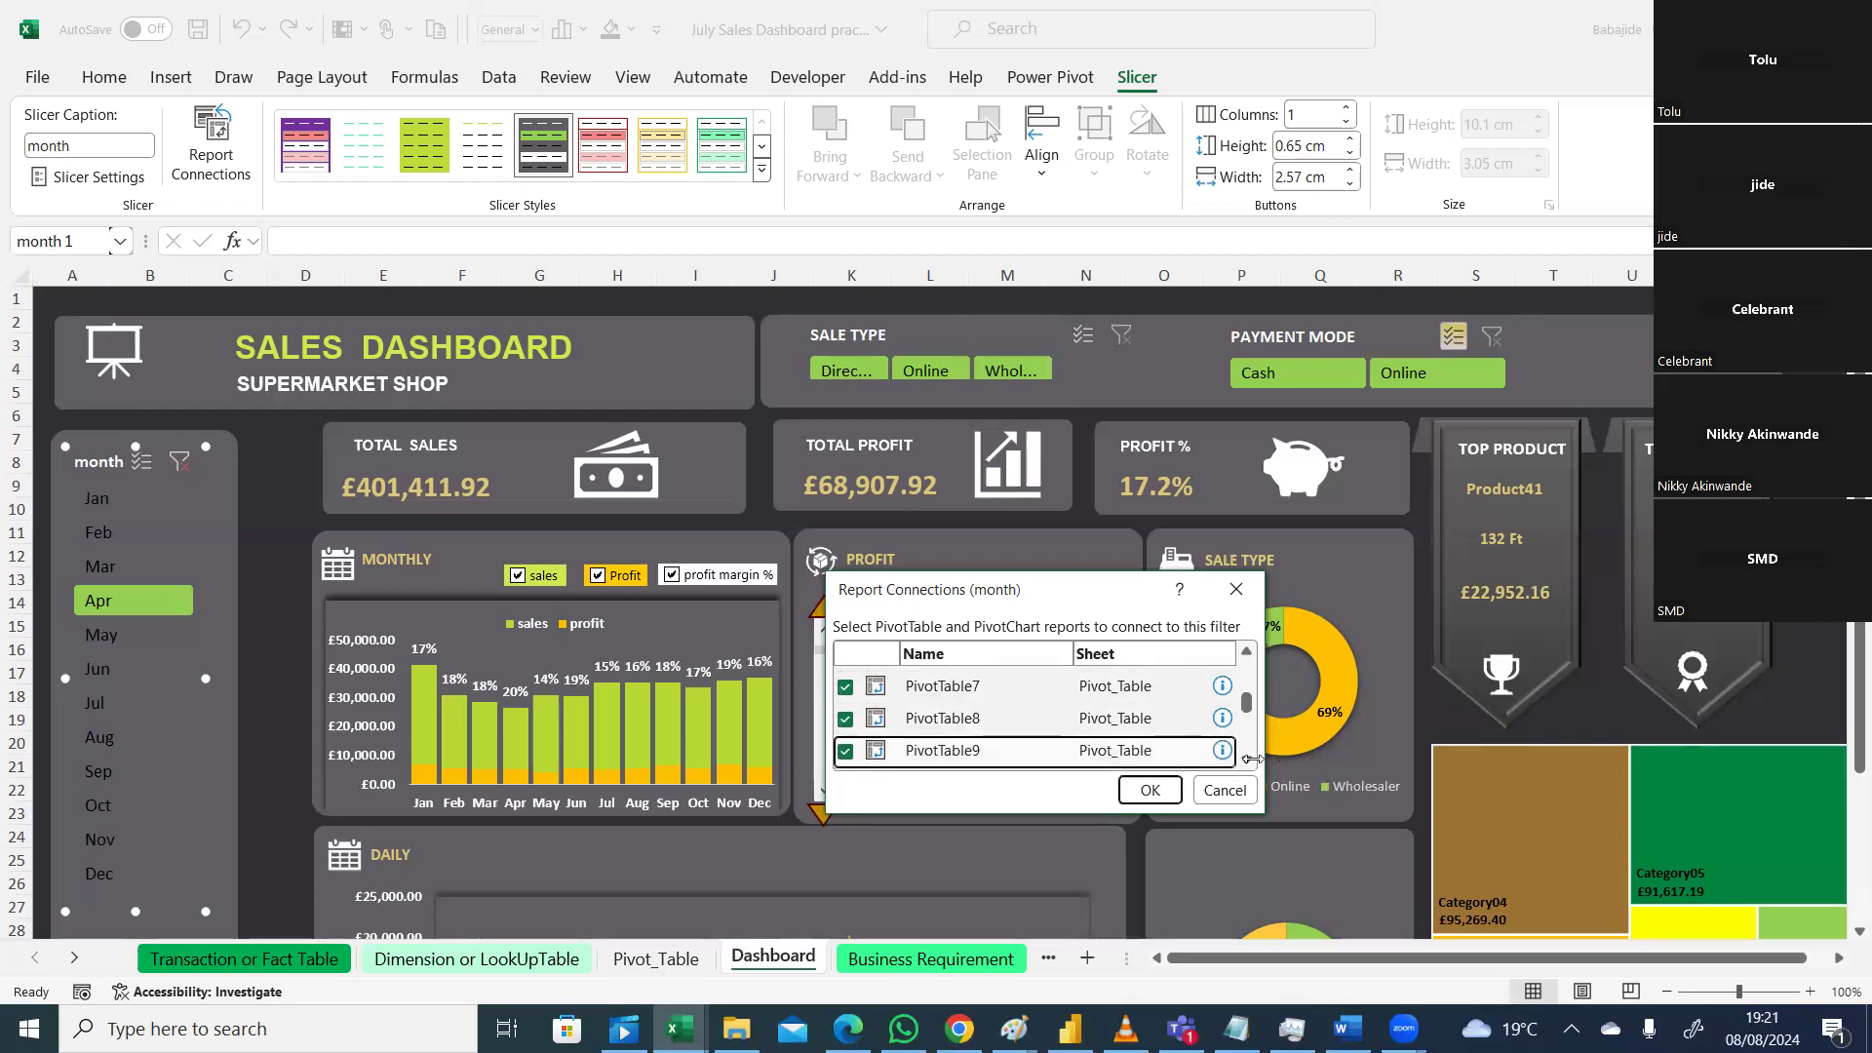
scroll(1243, 761, down, 2)
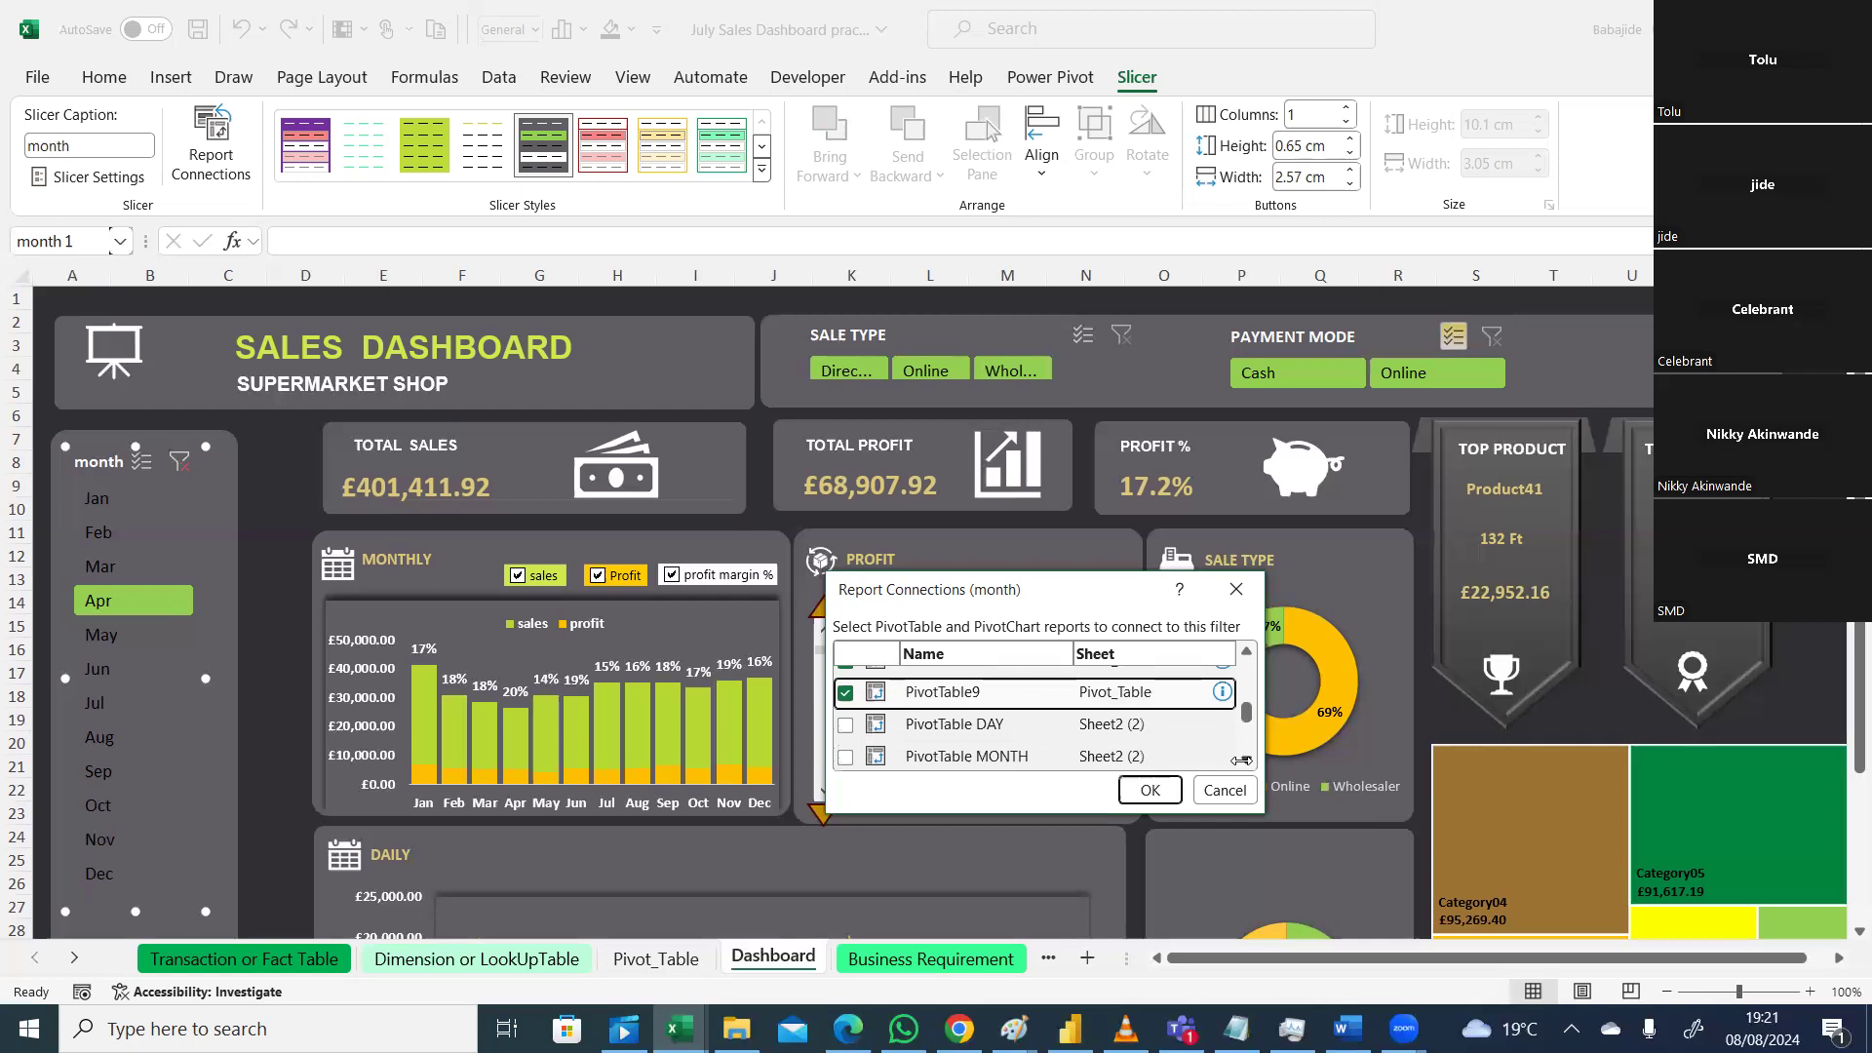
scroll(1243, 761, down, 4)
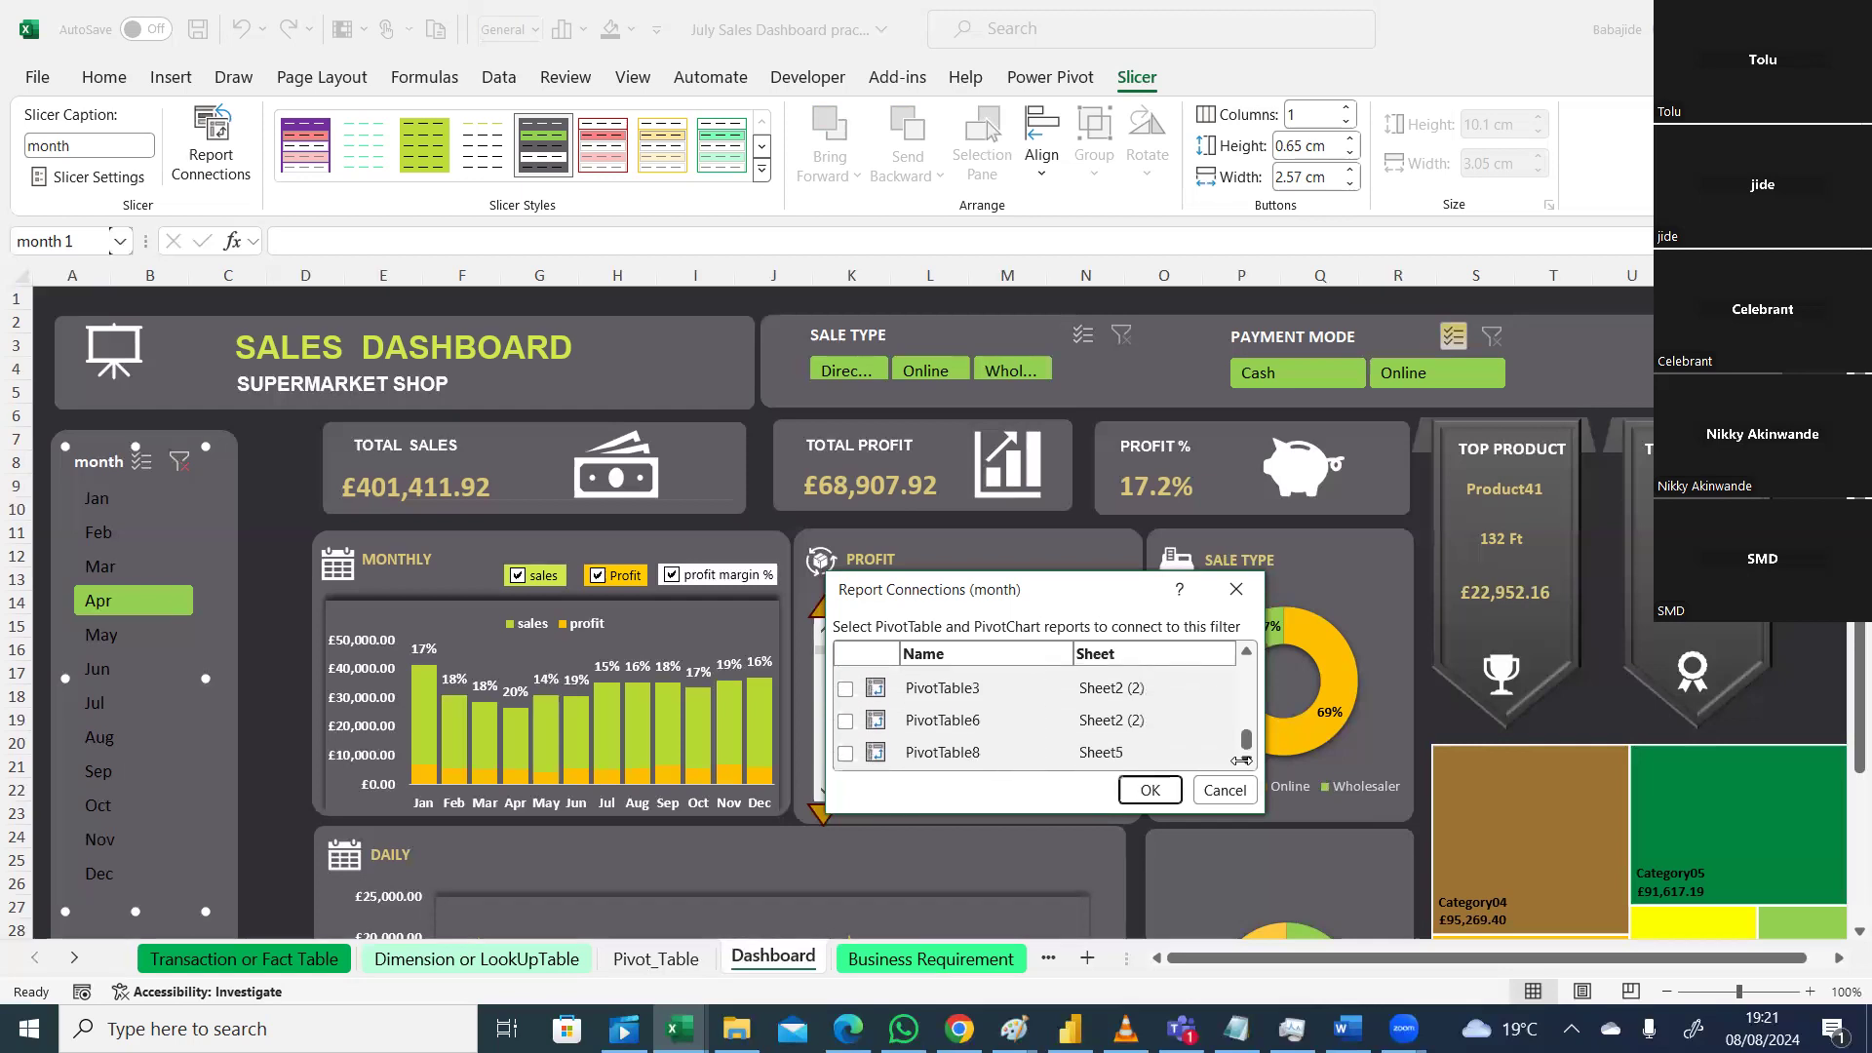
Step: Confirm the month slicer's connections and clear its month filter
click(1143, 790)
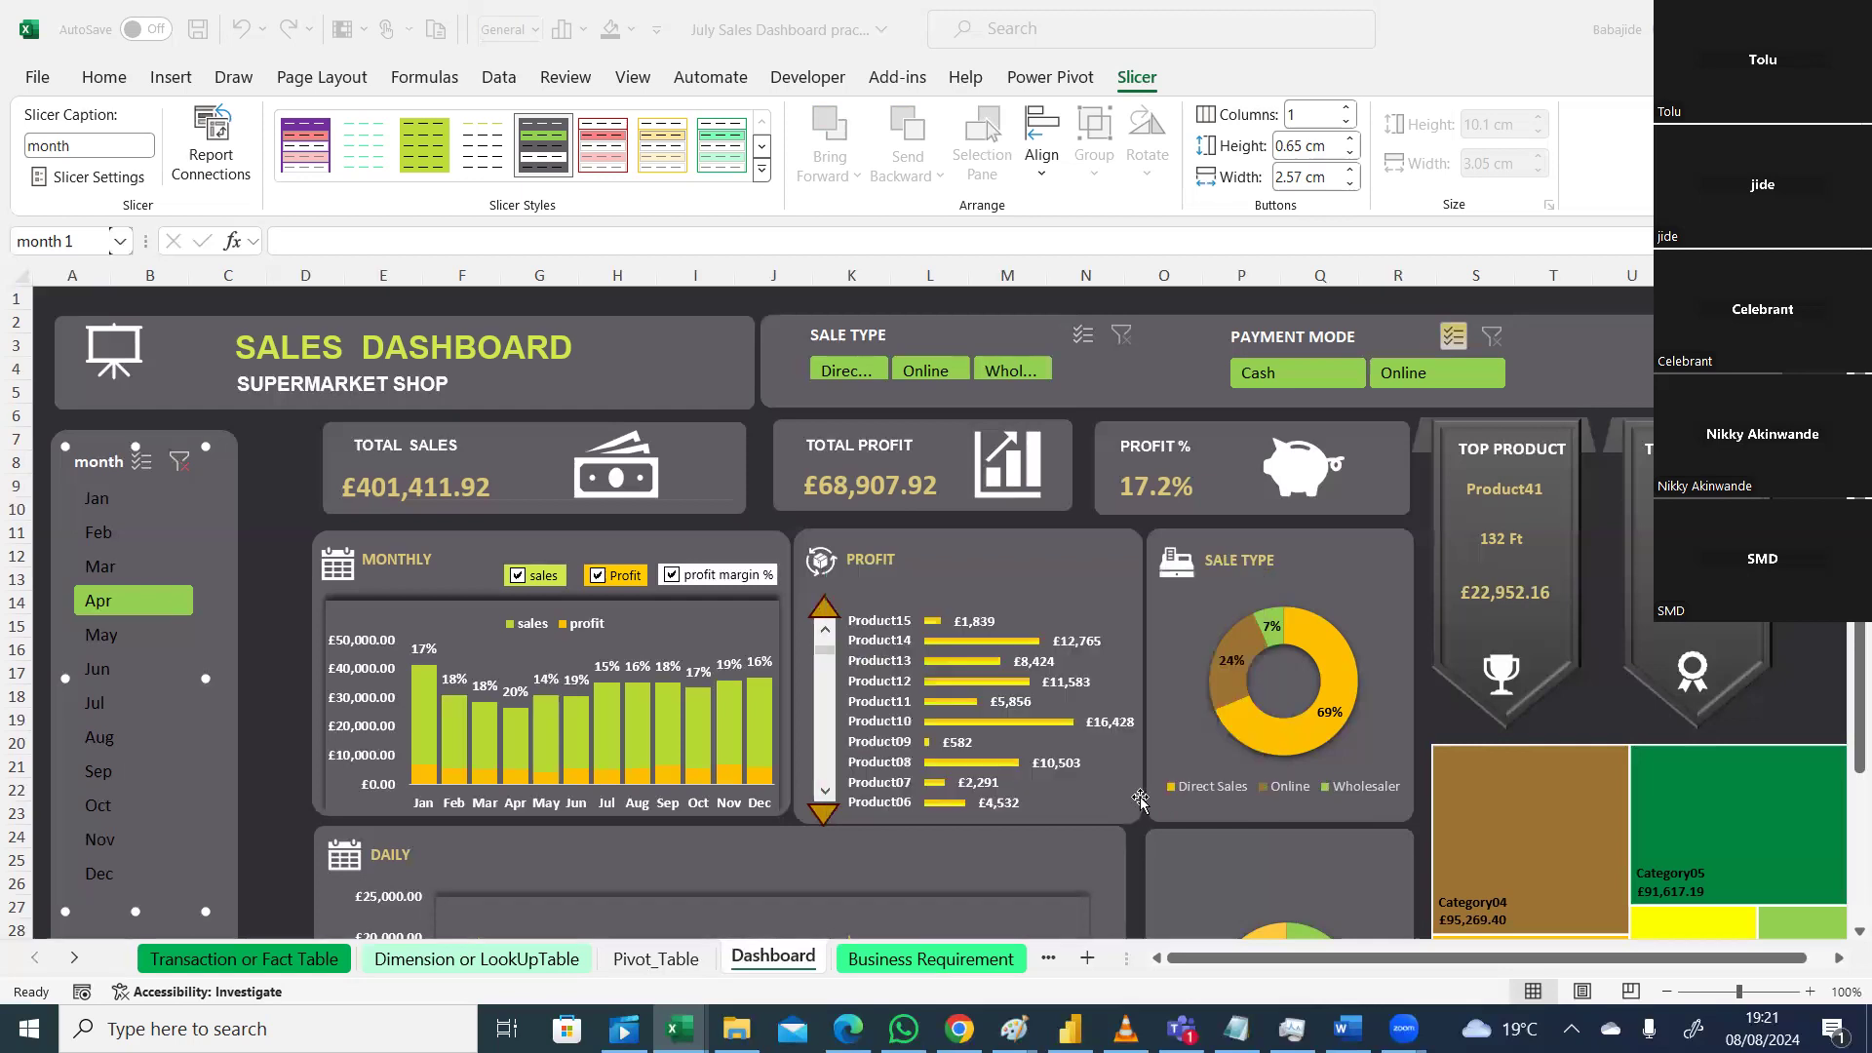
click(180, 461)
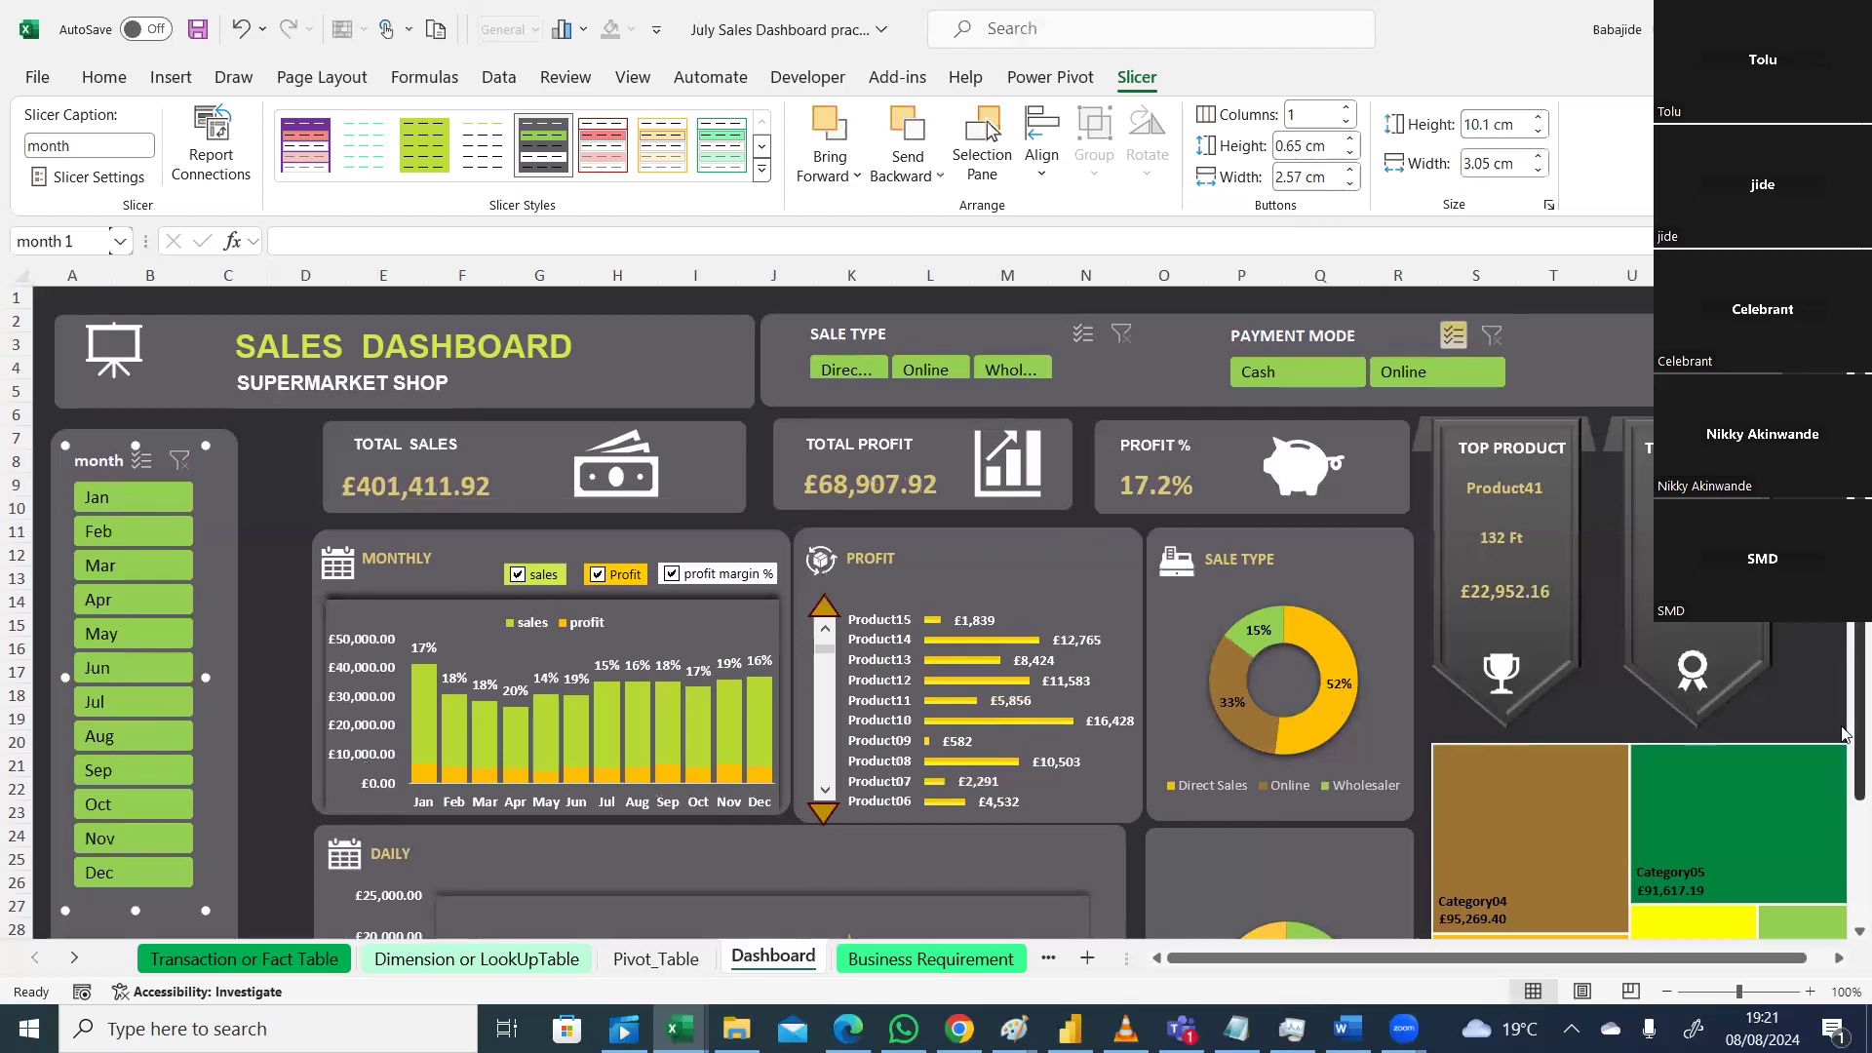
scroll(182, 858, down, 3)
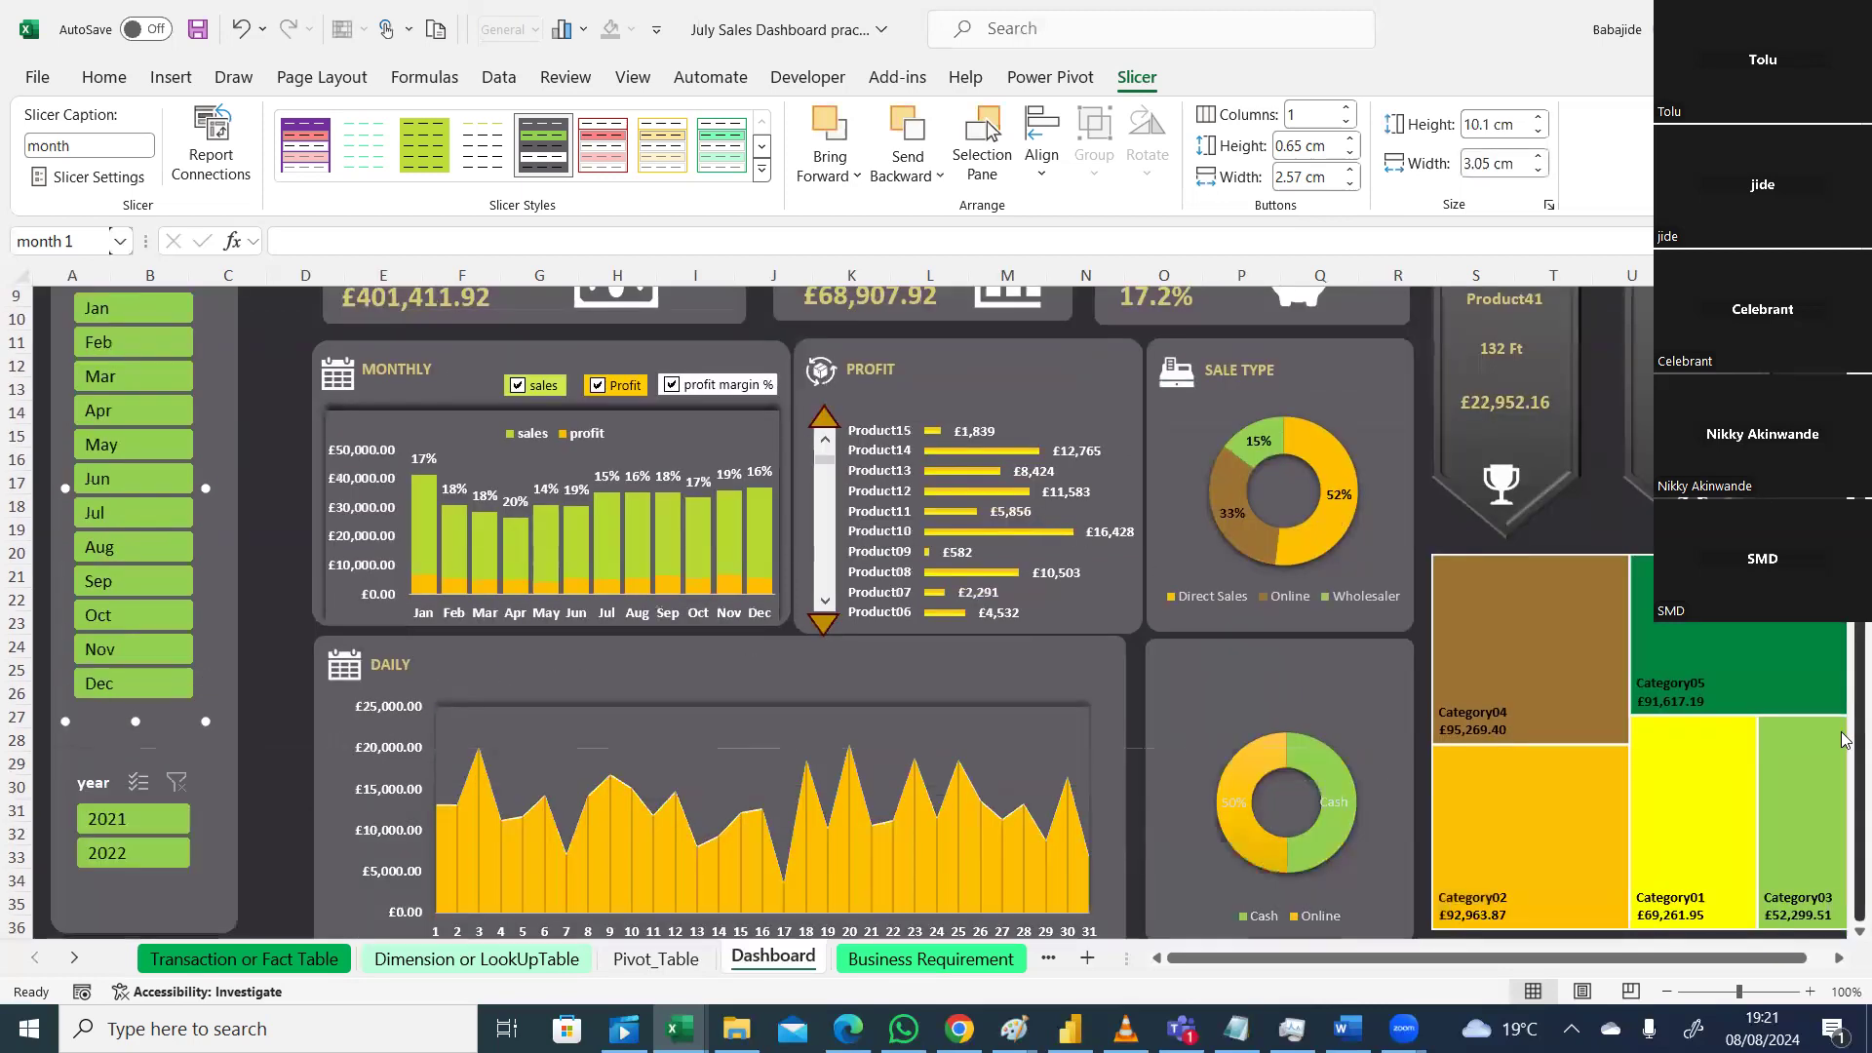
right_click(158, 860)
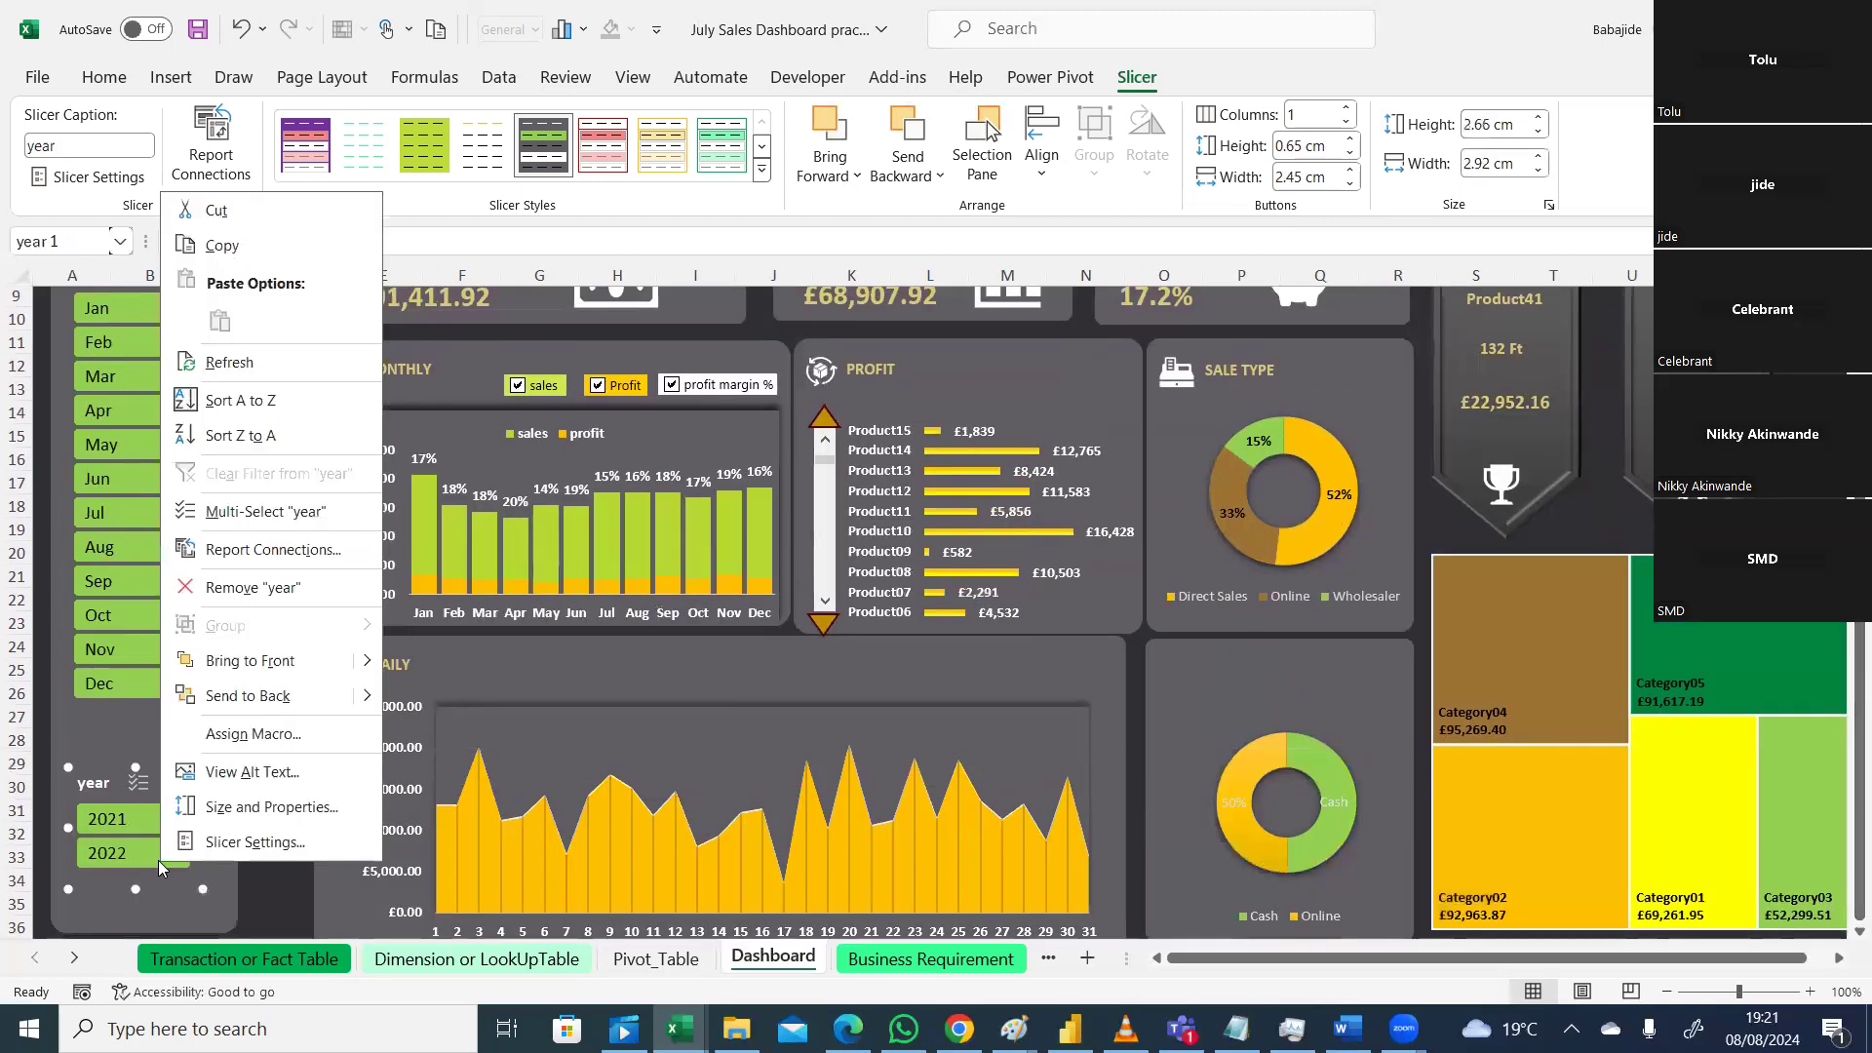
key(Escape)
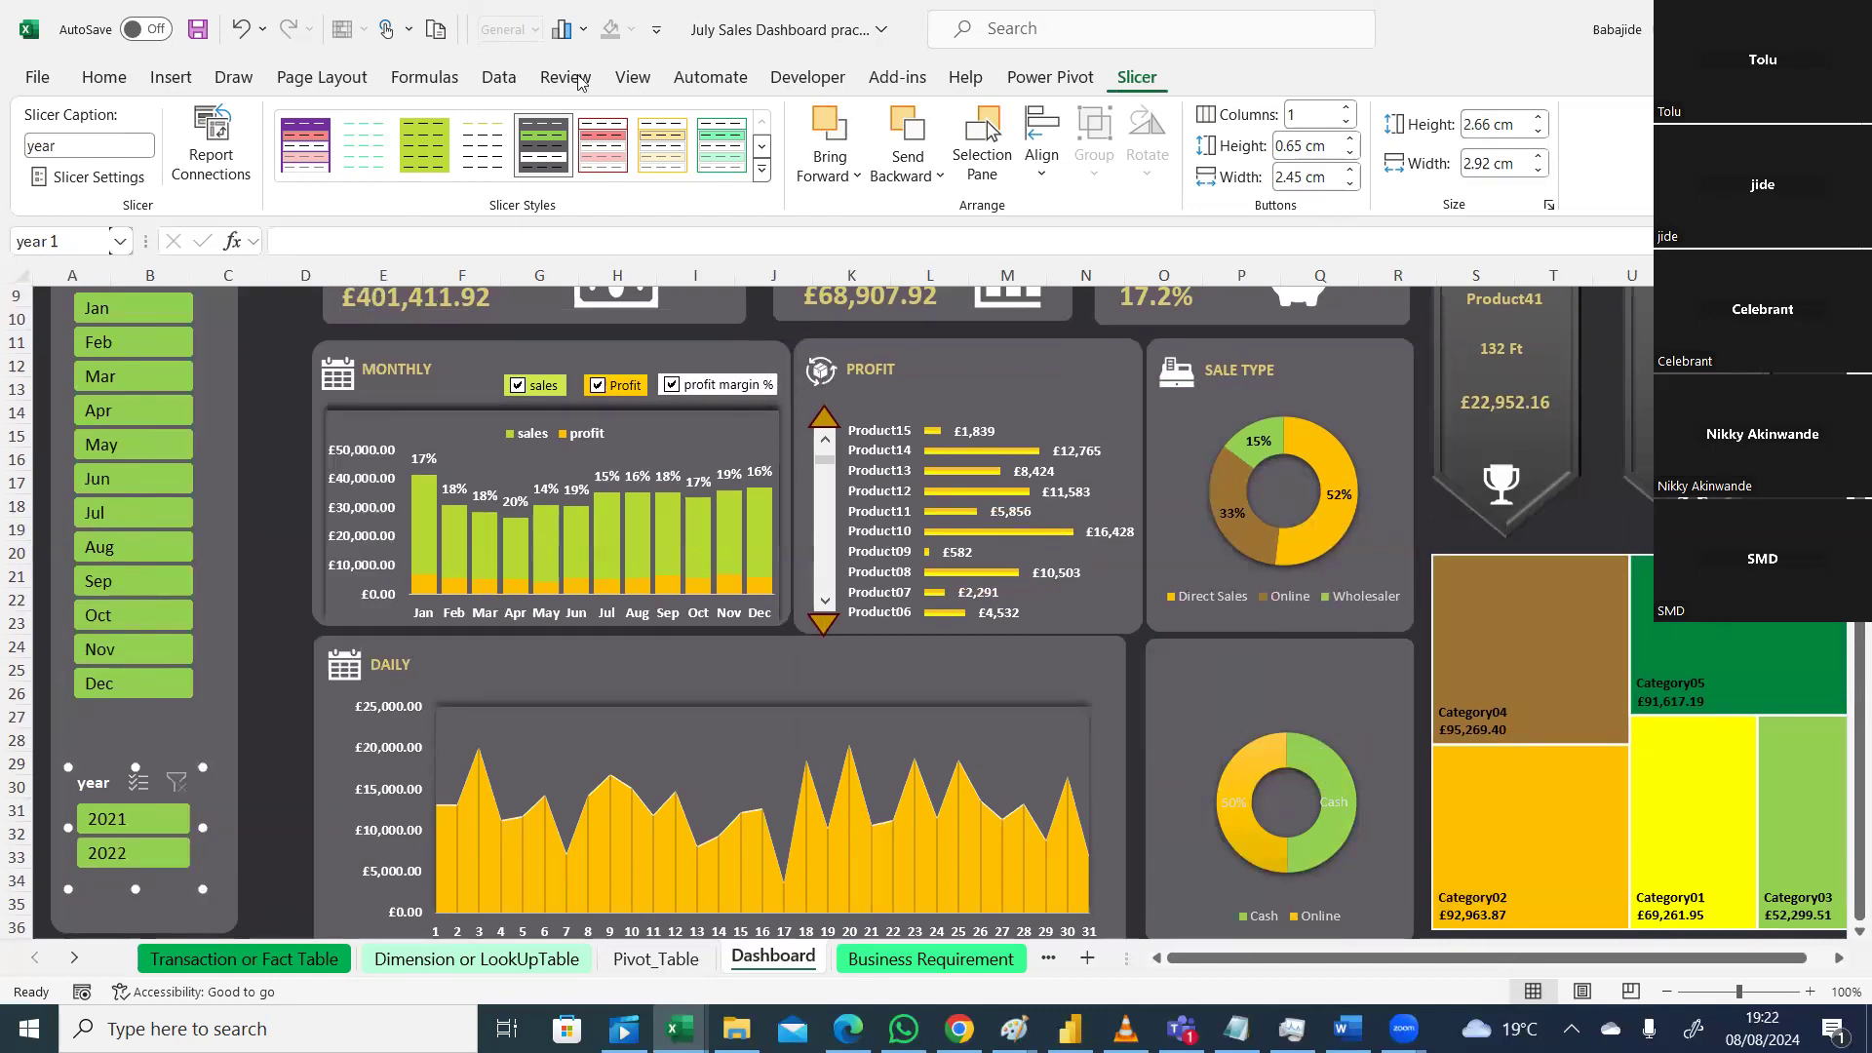
Step: Connect the year slicer to PivotTable MONTH, PivotTable1, PivotTable17 and PivotTable18
click(214, 156)
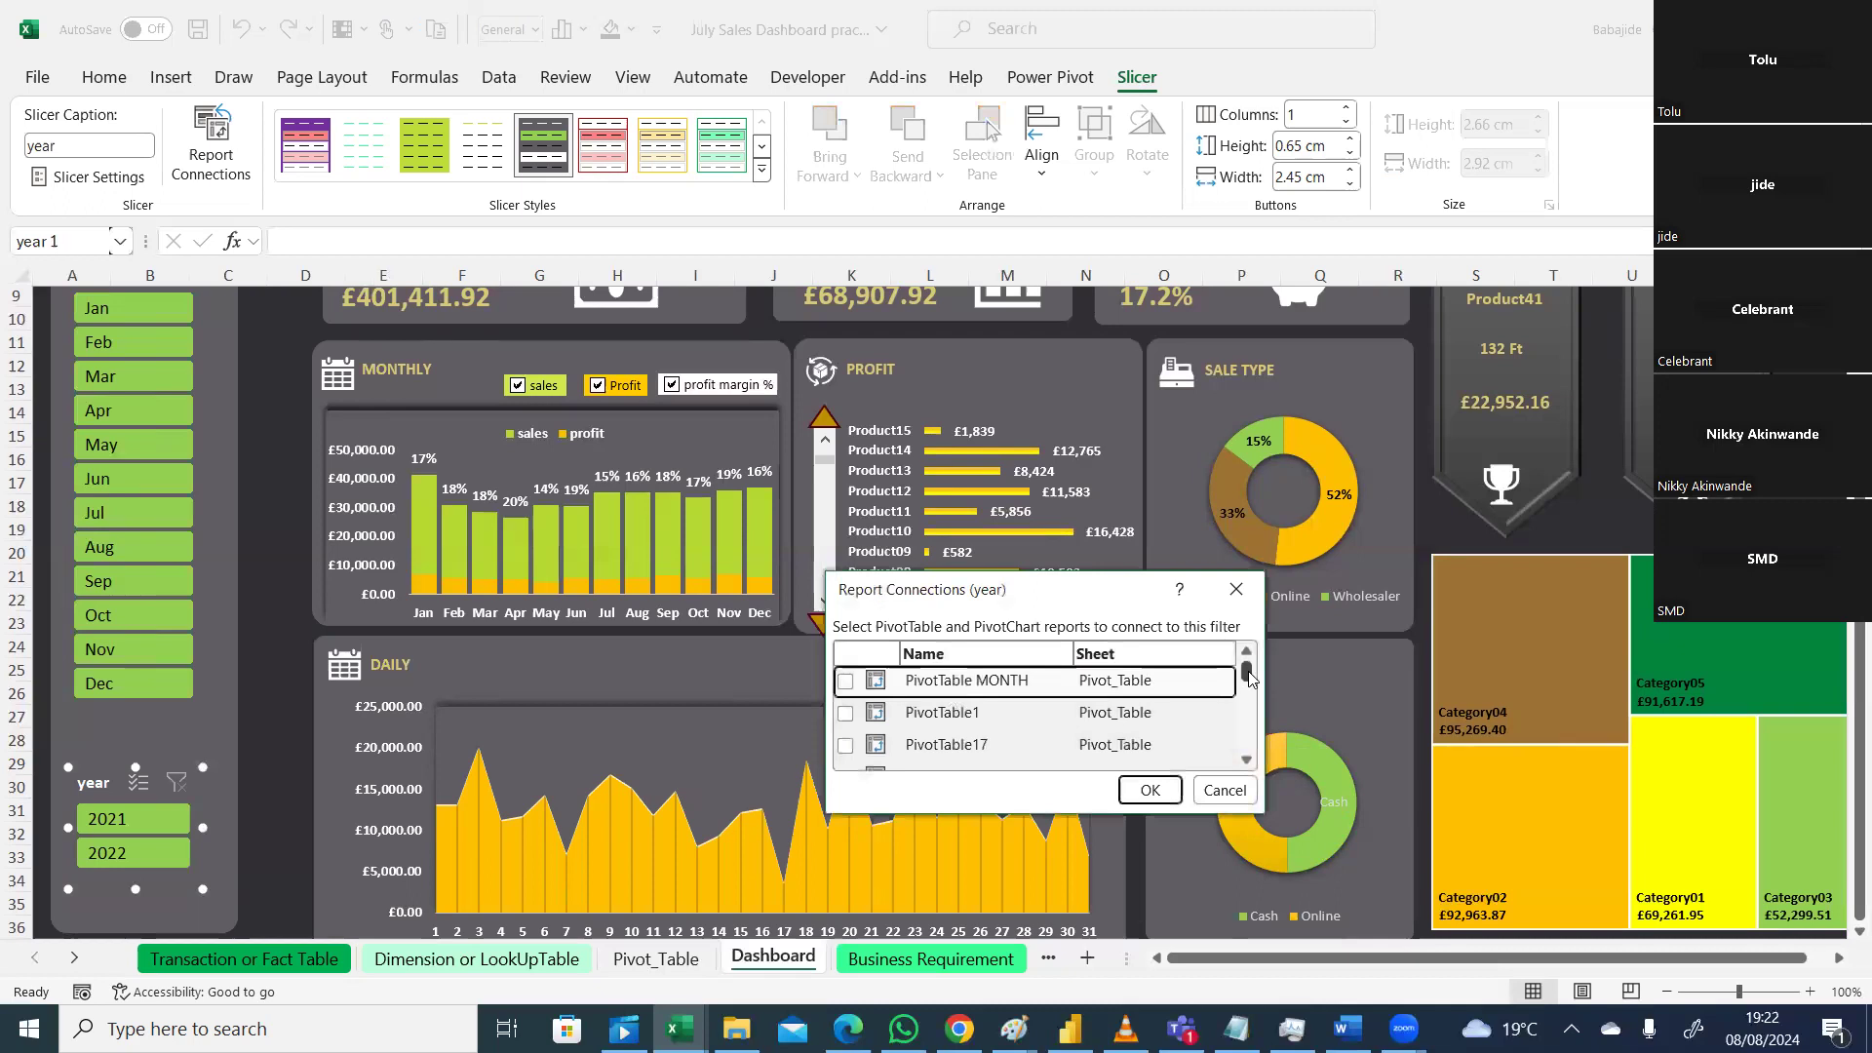
click(846, 683)
click(846, 713)
click(845, 745)
click(1247, 759)
click(1247, 759)
click(1247, 759)
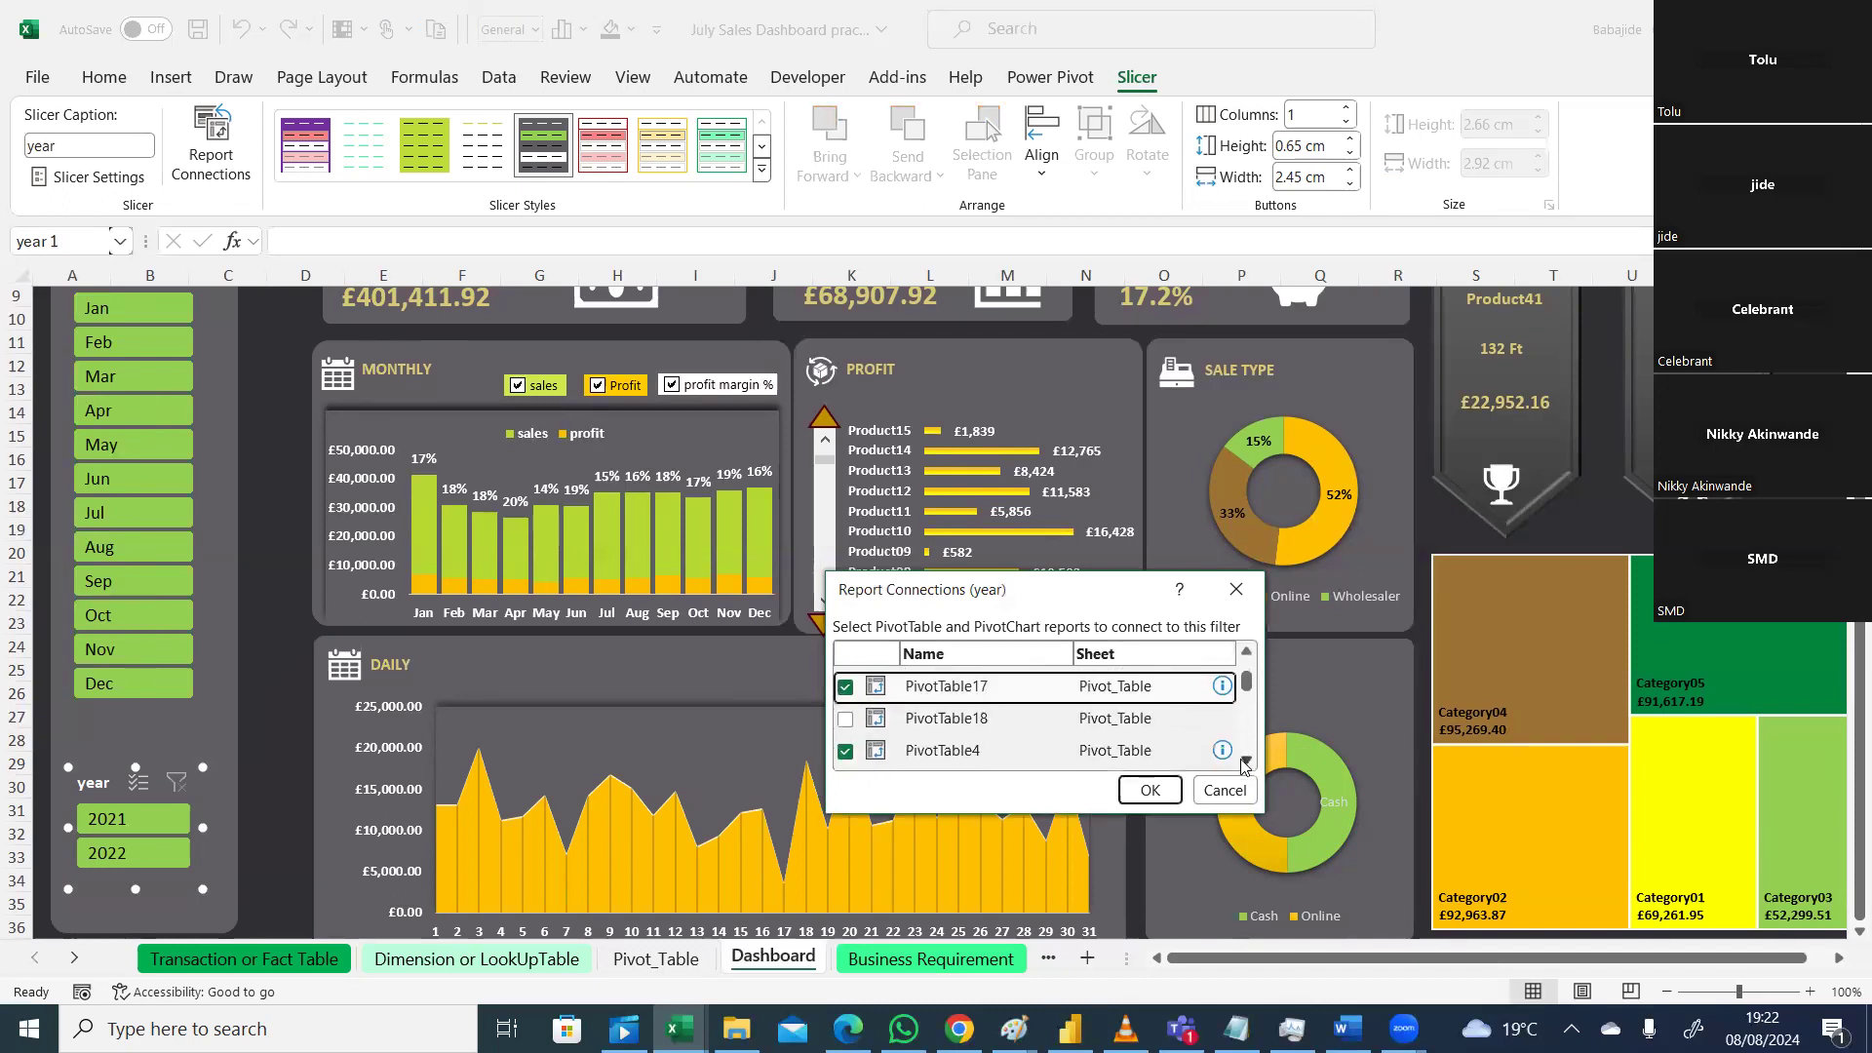
click(844, 723)
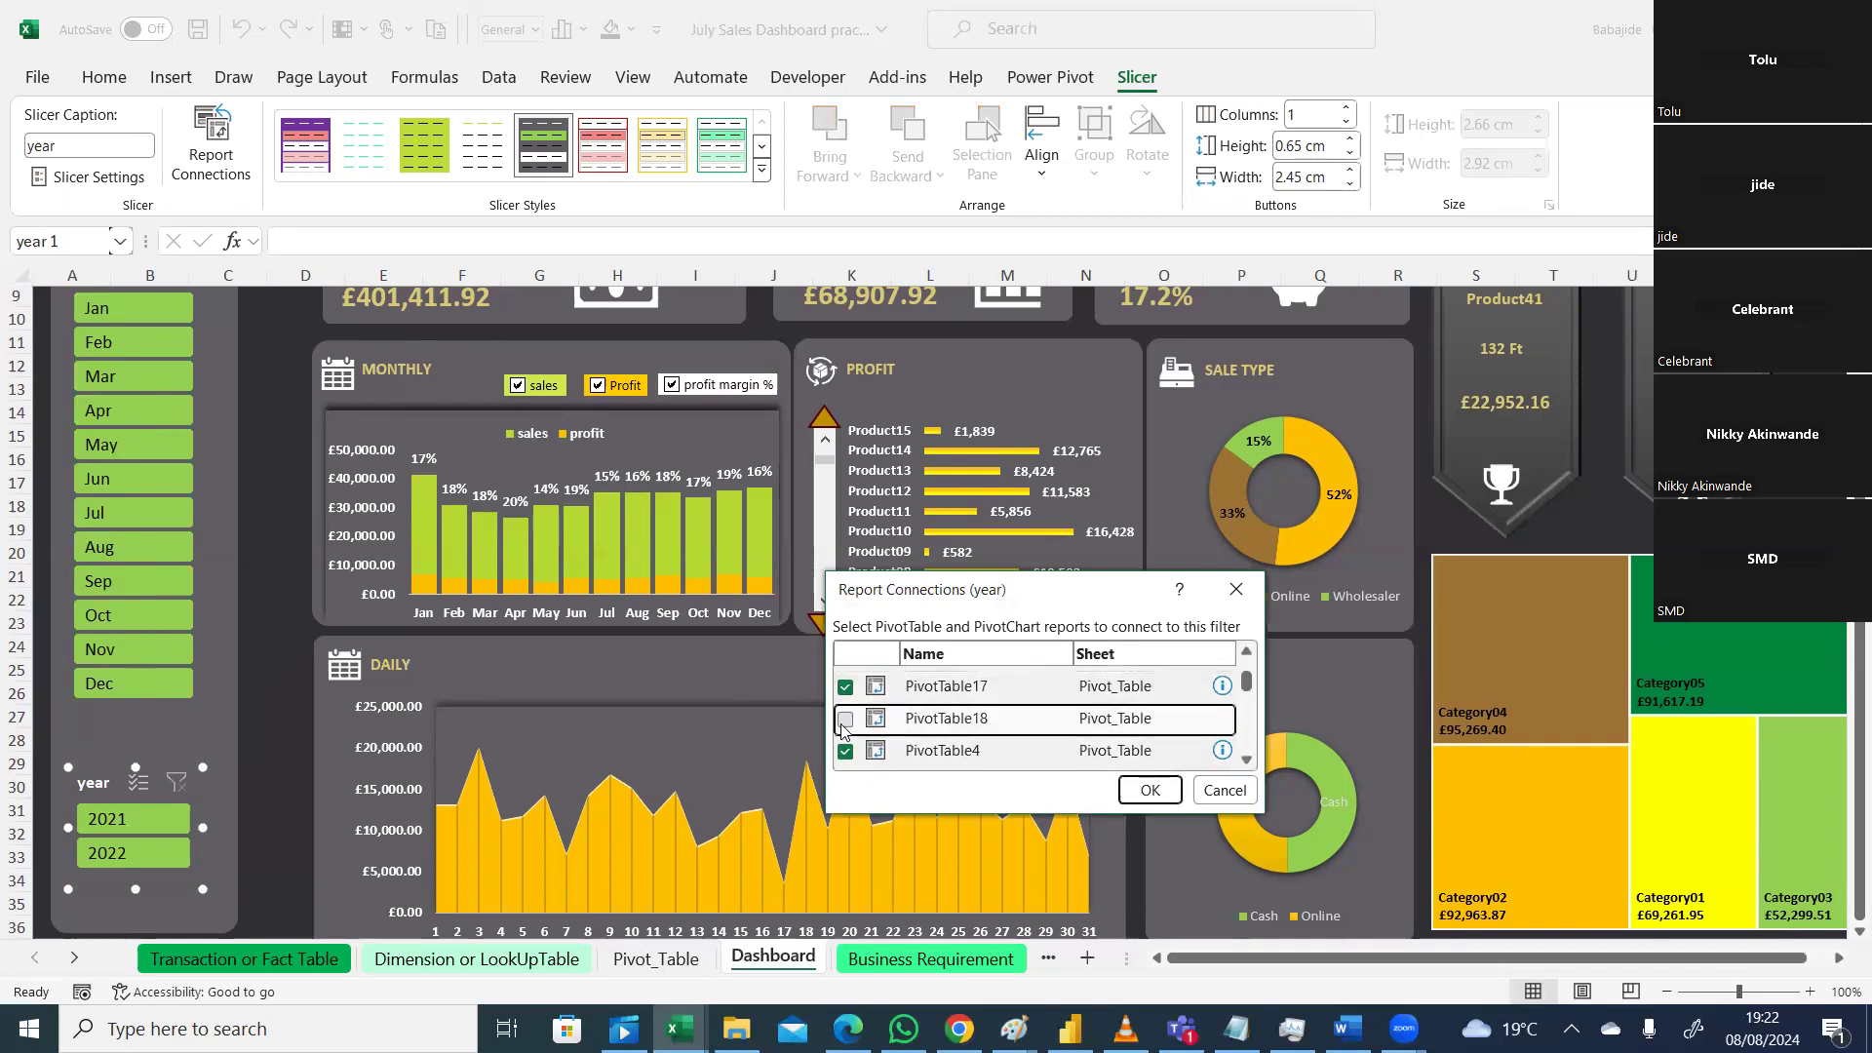
Step: Also tick PivotTable5, 7, 8 and 9 for the year slicer and confirm
click(1247, 759)
click(1247, 759)
click(1247, 761)
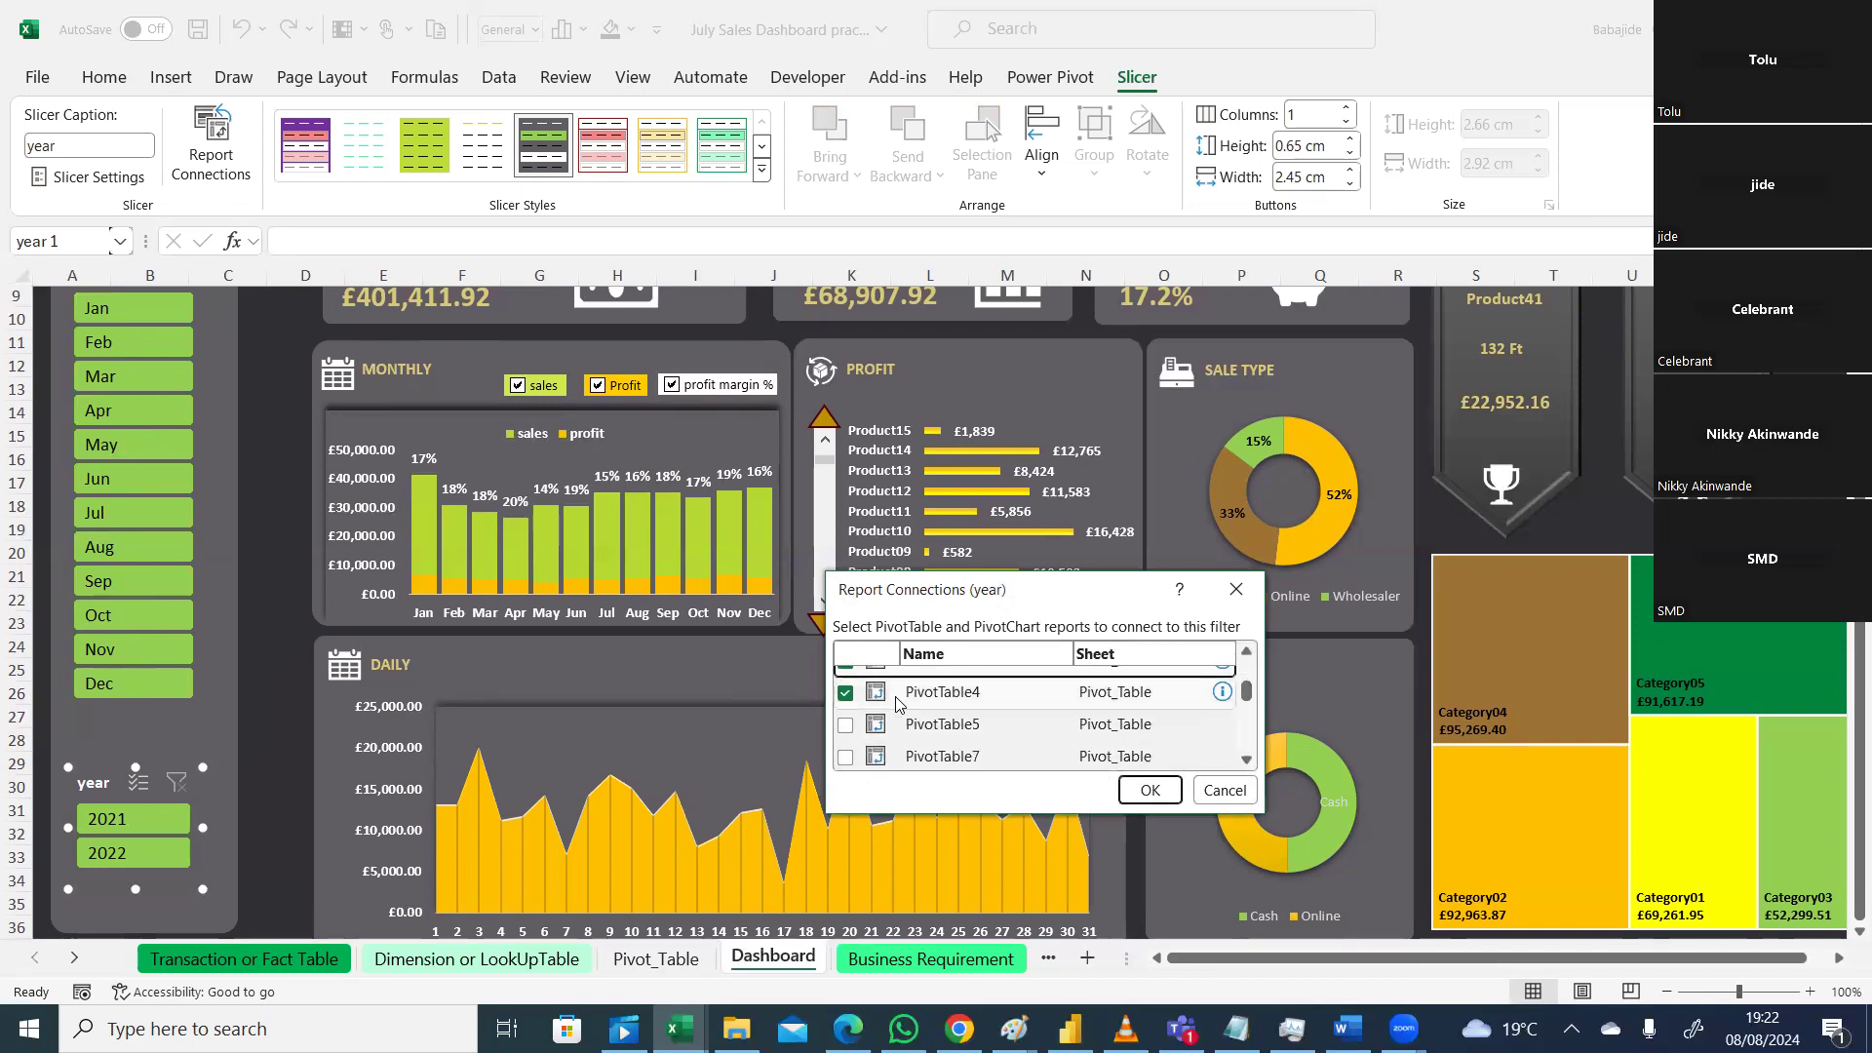
click(846, 724)
click(1247, 760)
click(1247, 761)
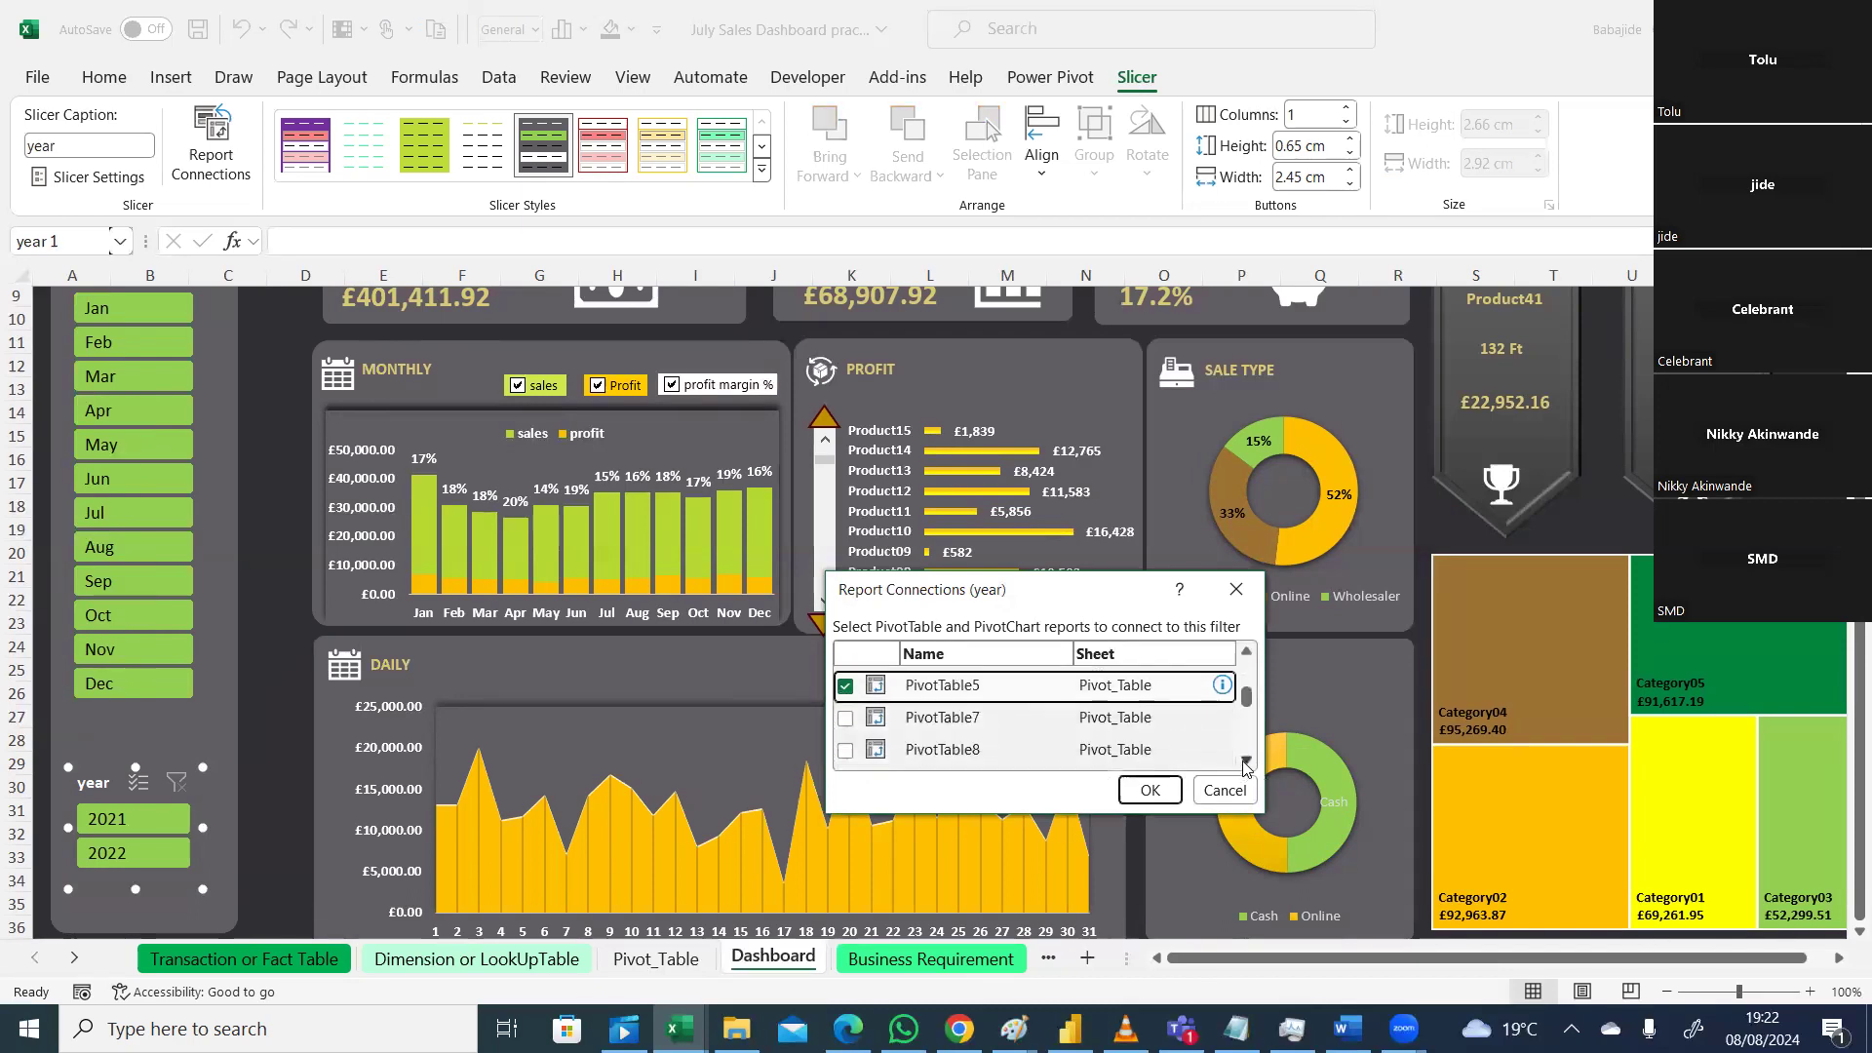
click(845, 698)
click(846, 731)
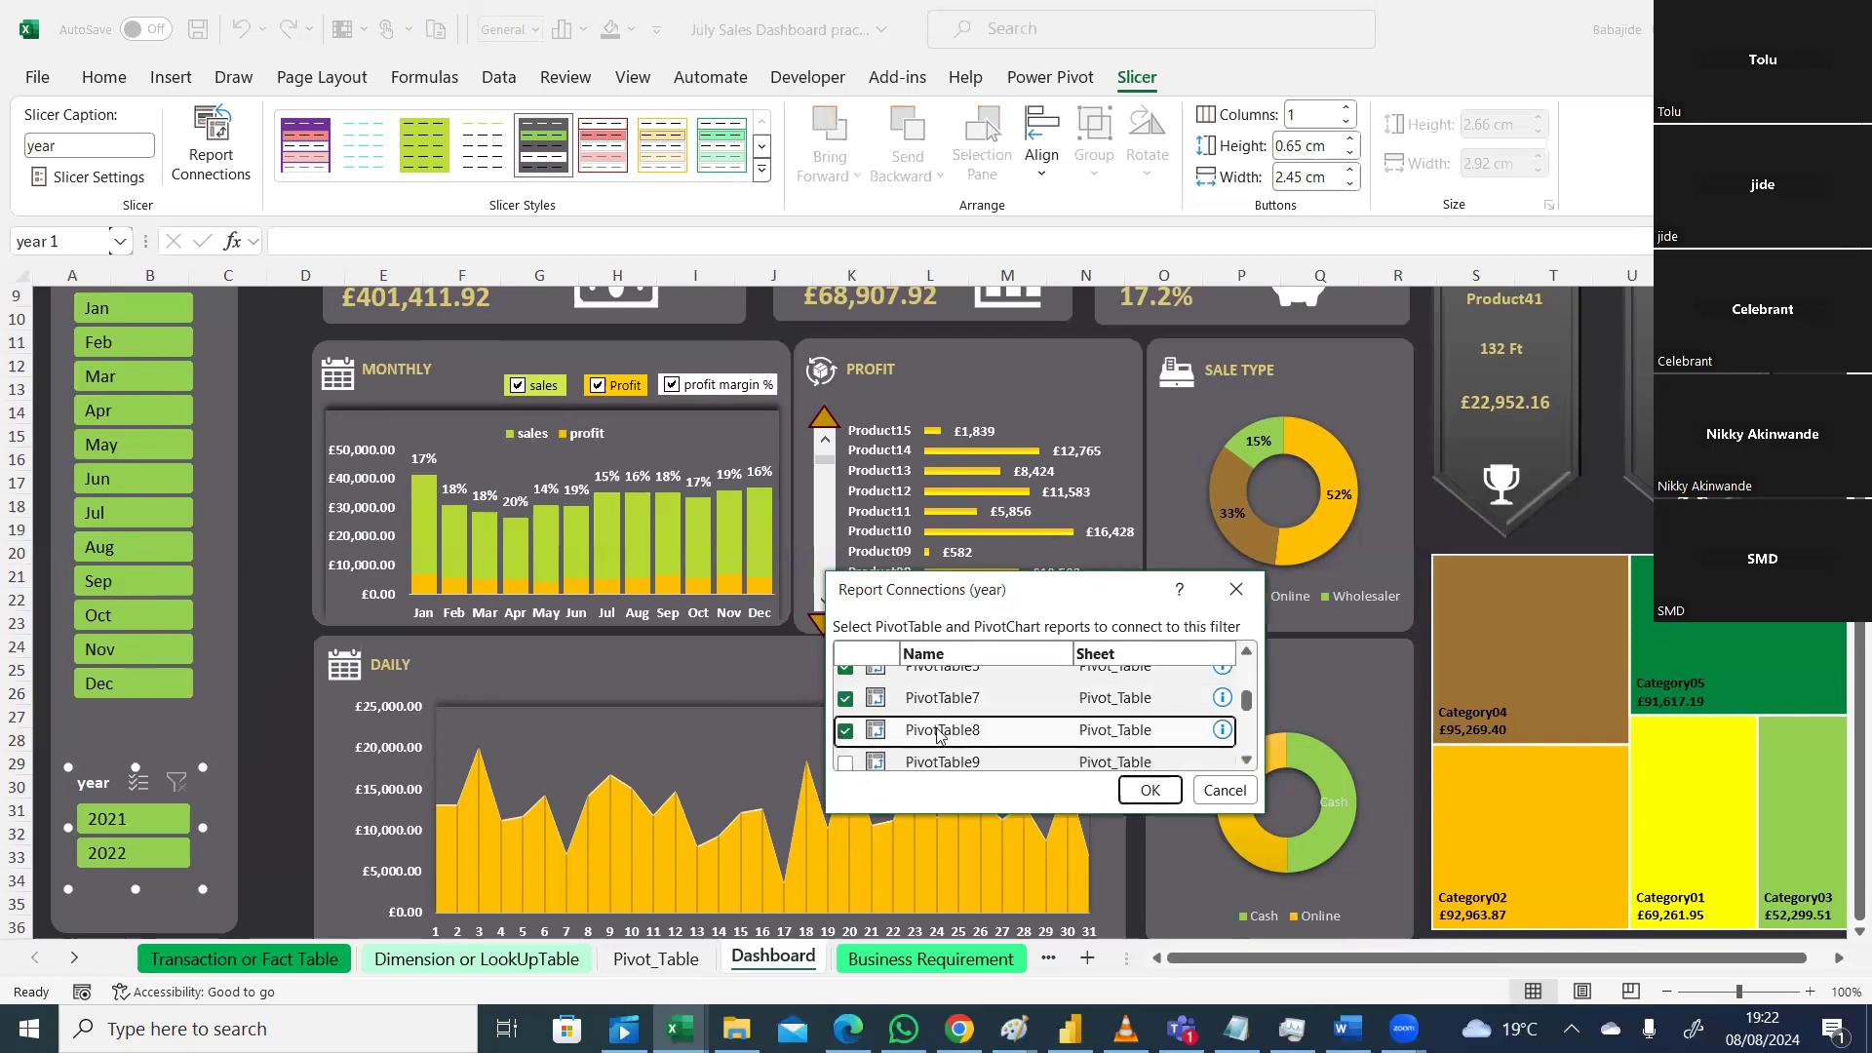
scroll(1161, 766, down, 1)
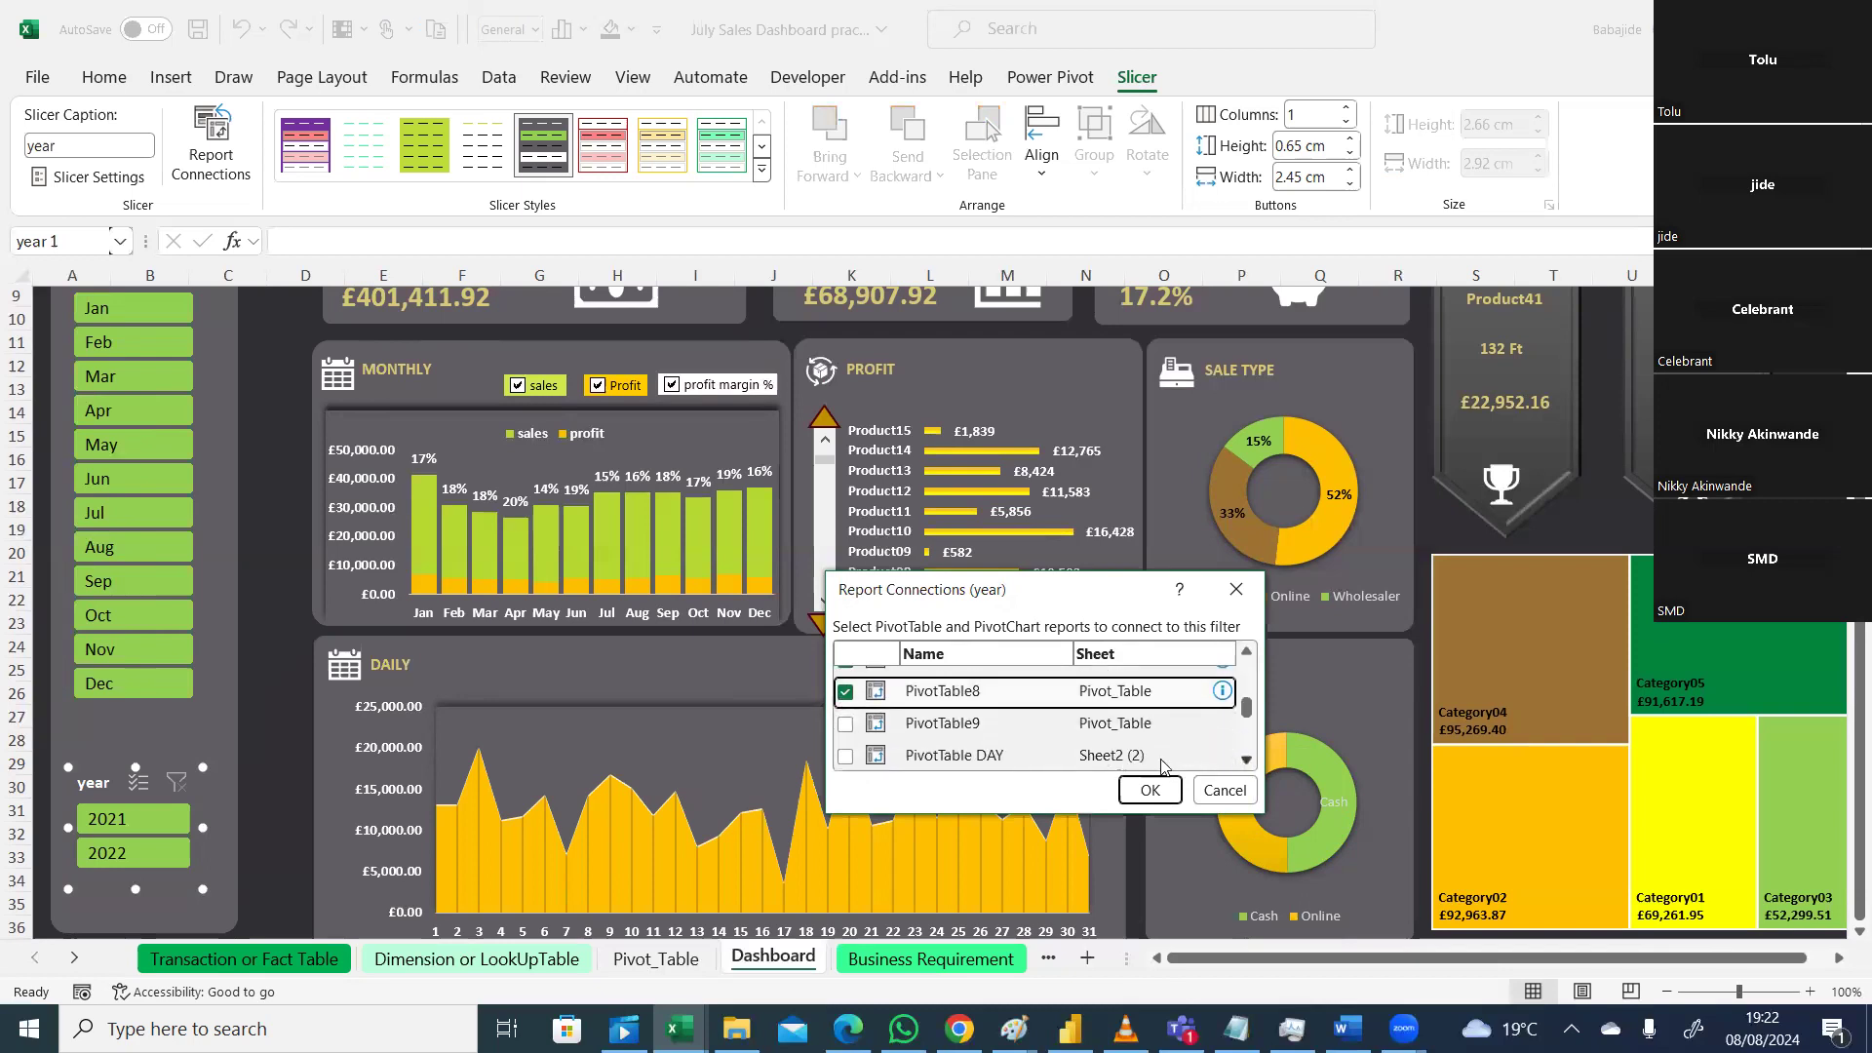
click(846, 725)
scroll(1249, 761, down, 3)
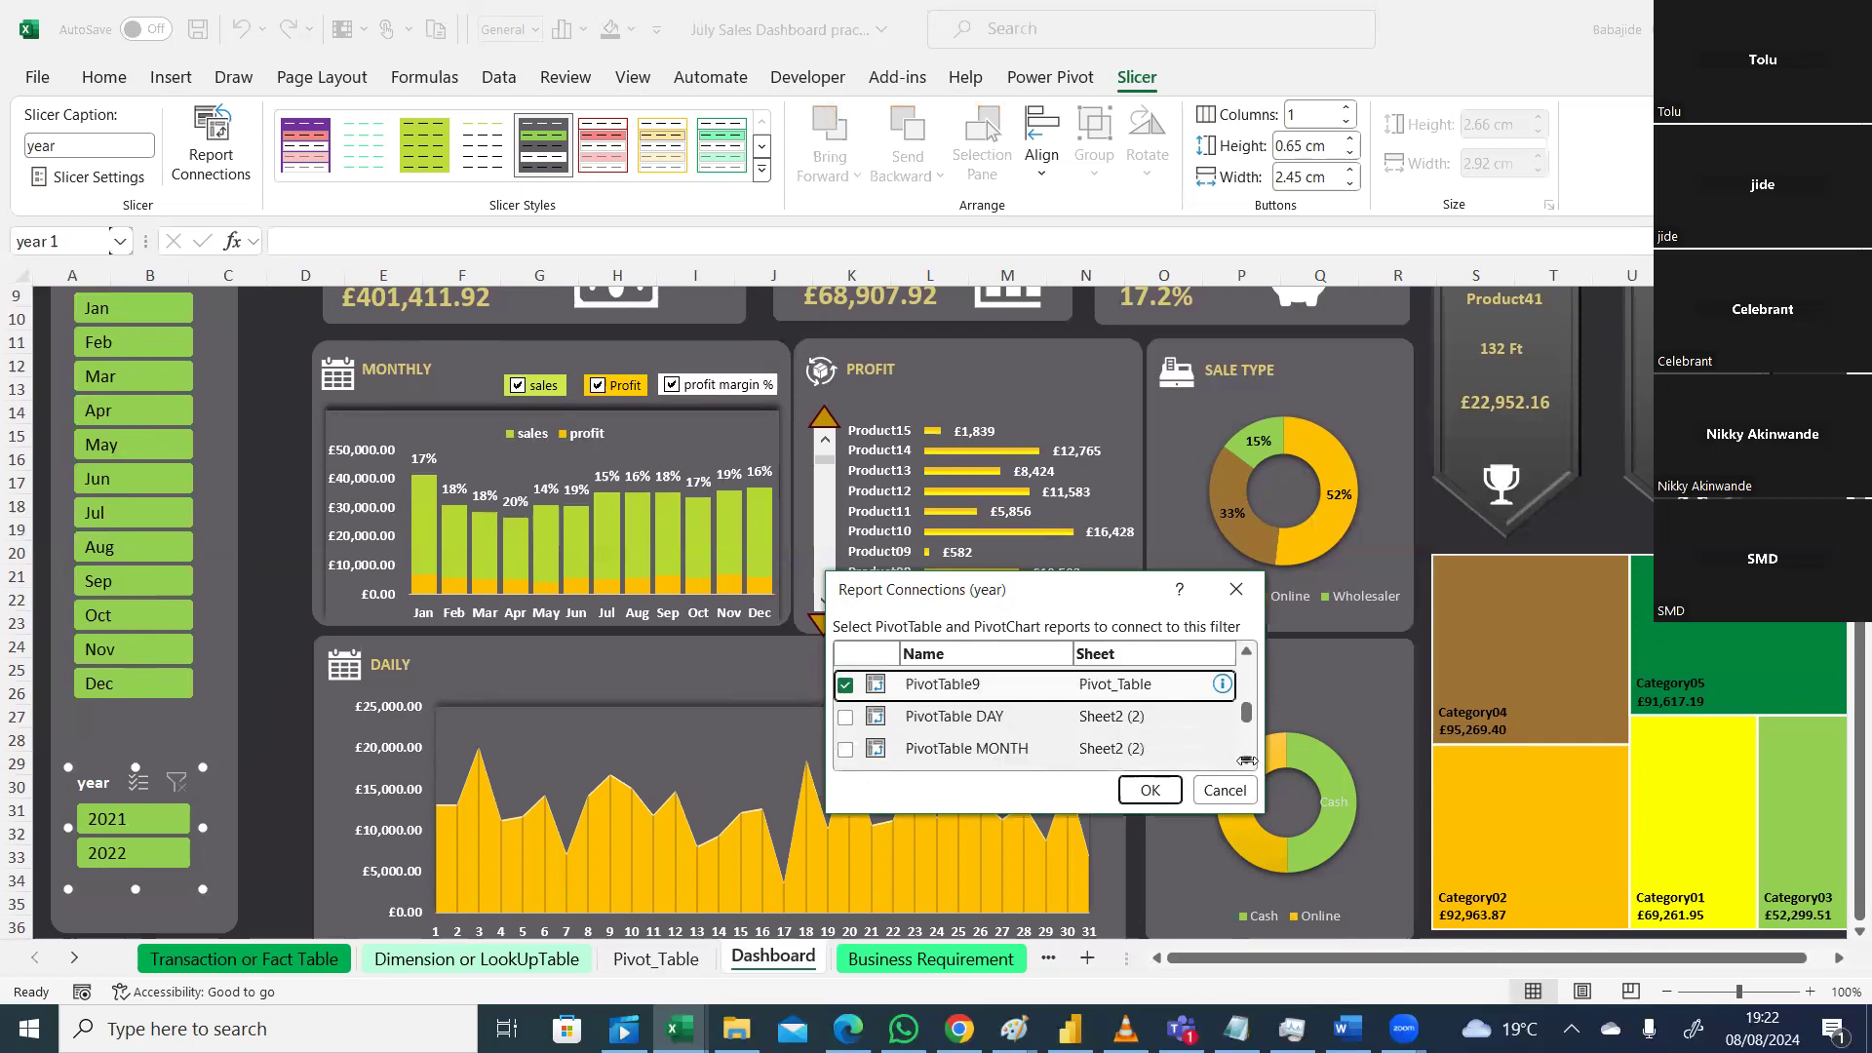
click(1246, 759)
click(1247, 759)
click(1246, 759)
drag(1246, 739, 1248, 662)
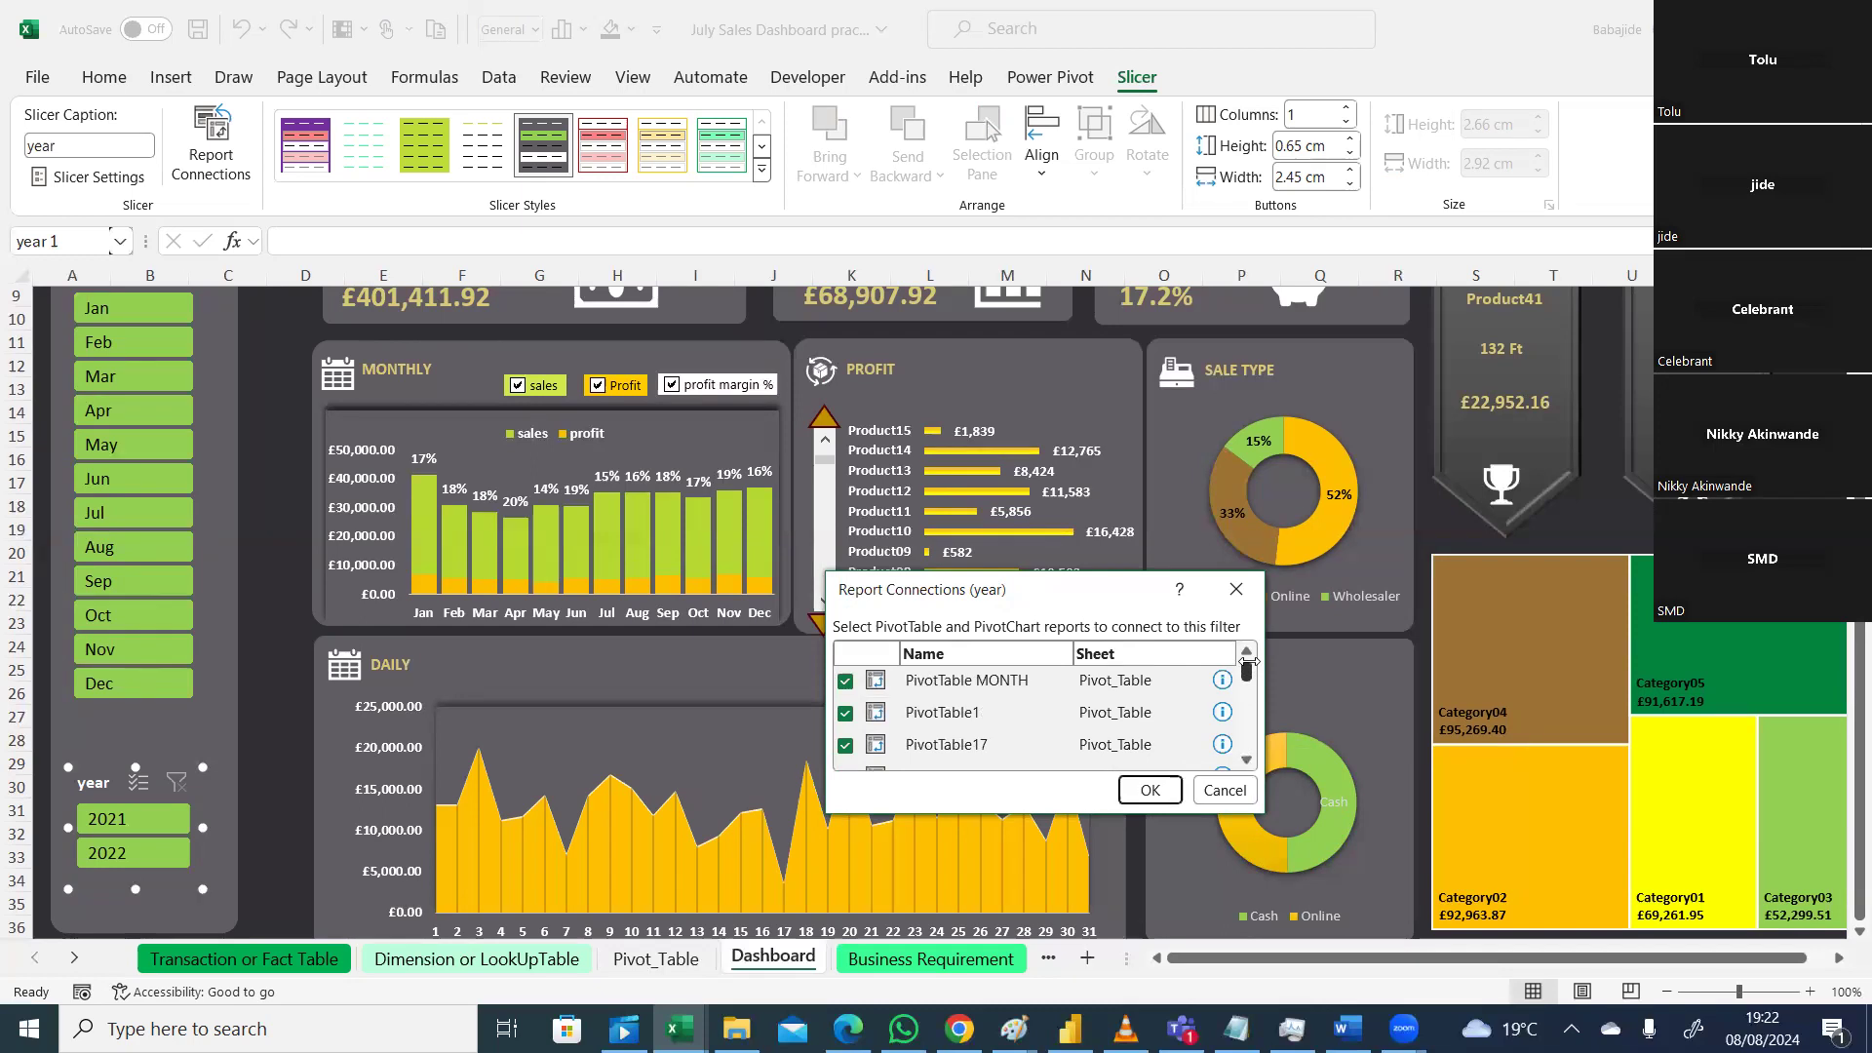
click(1146, 789)
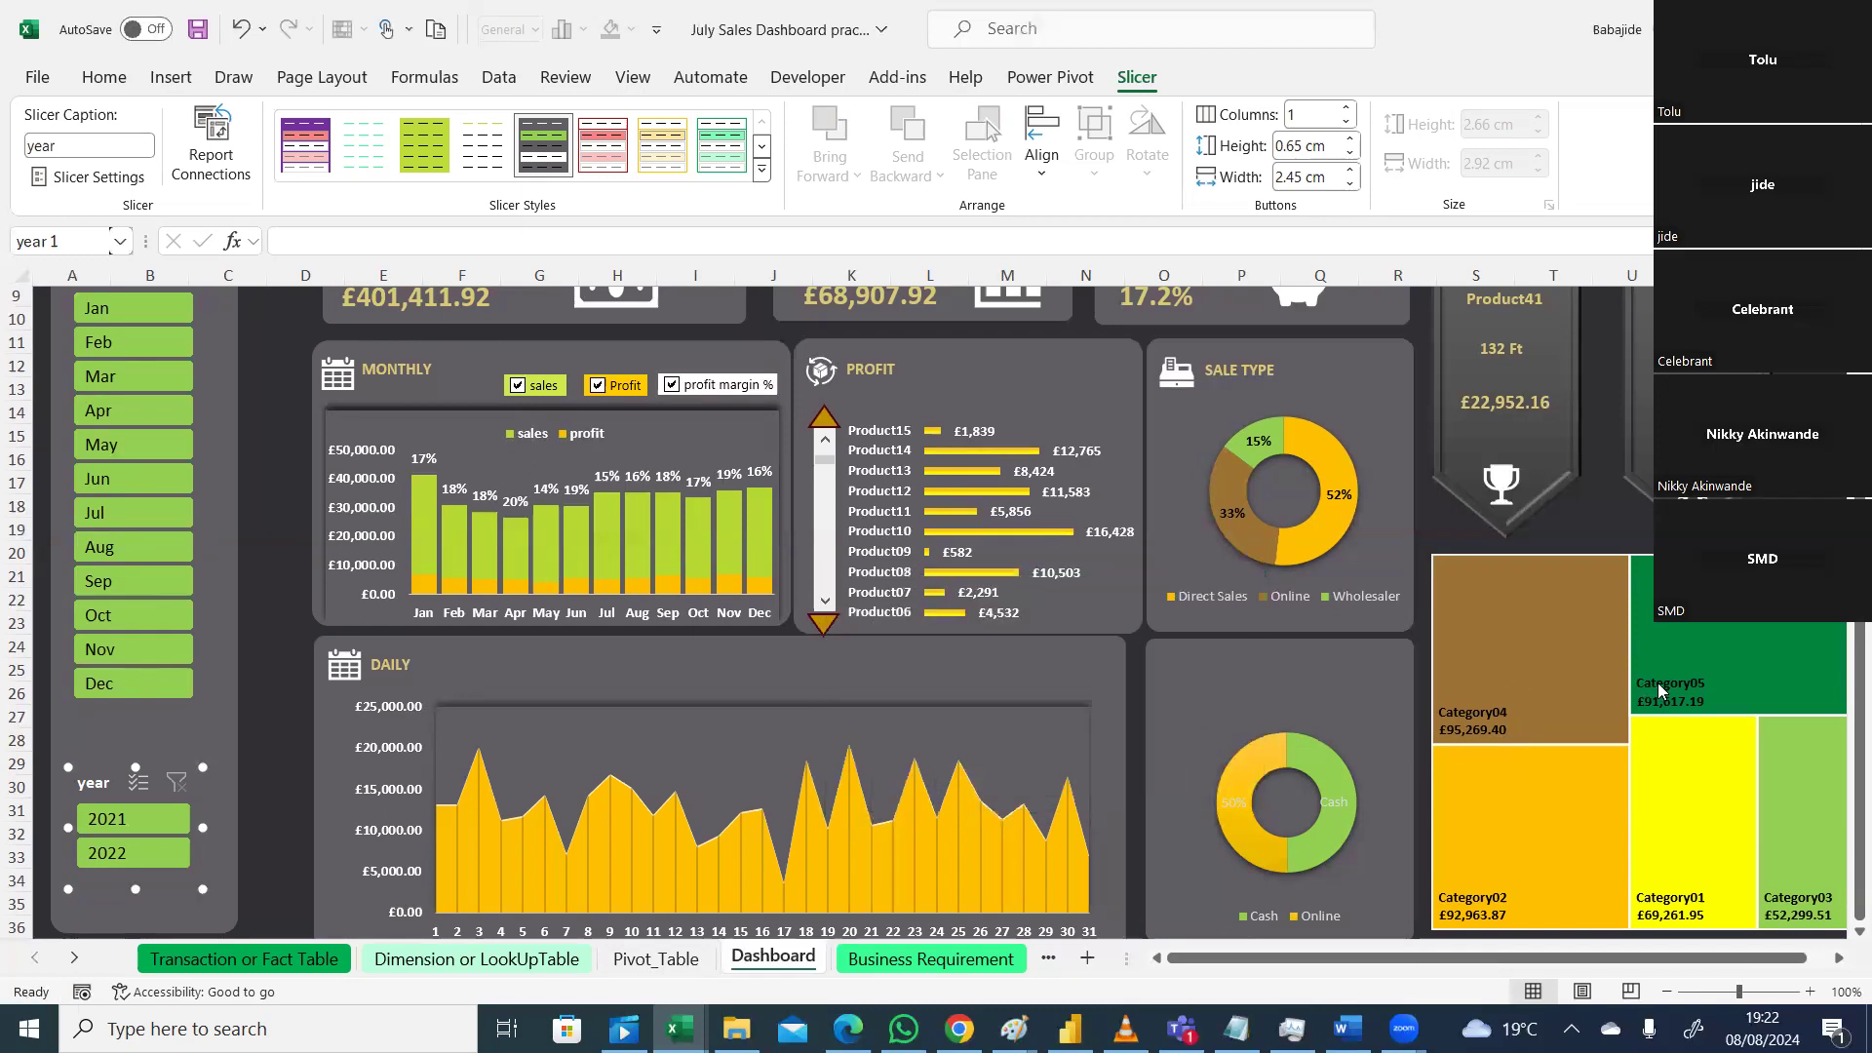
Step: Test the month slicer by filtering the dashboard to January, then February
scroll(813, 449, up, 3)
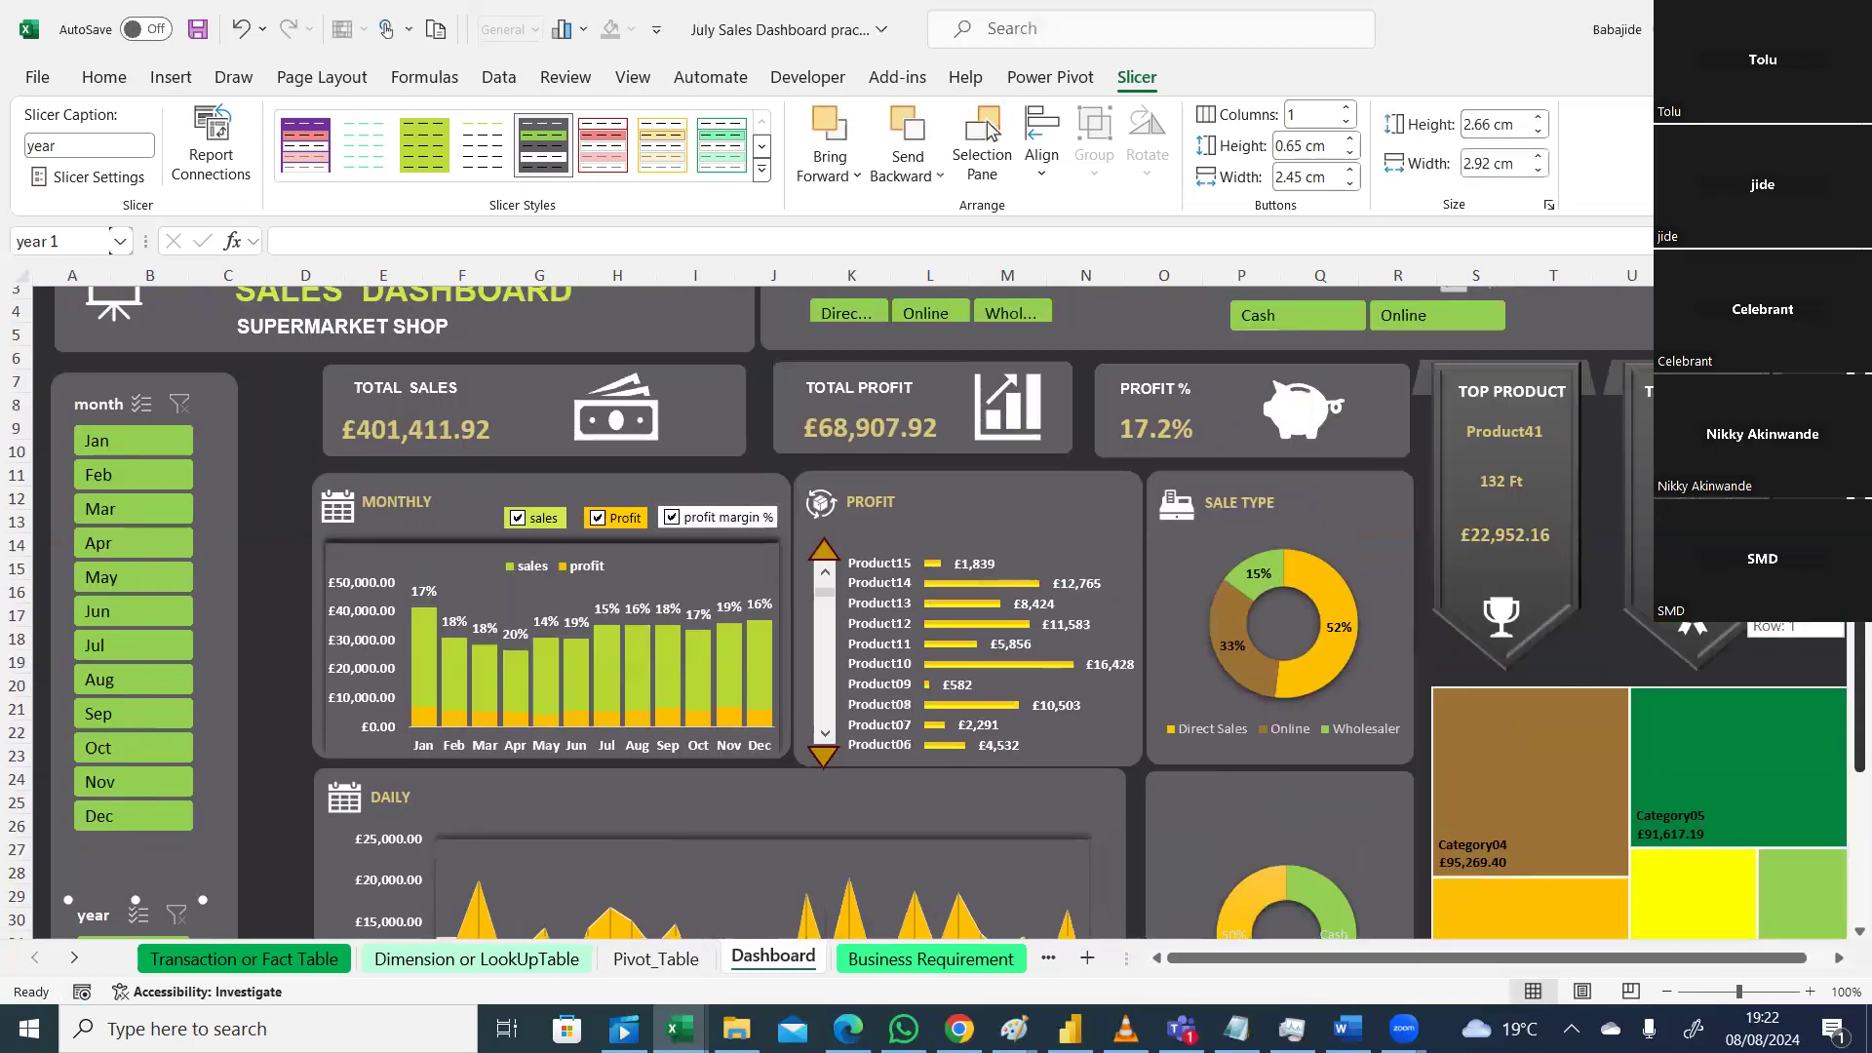
click(271, 536)
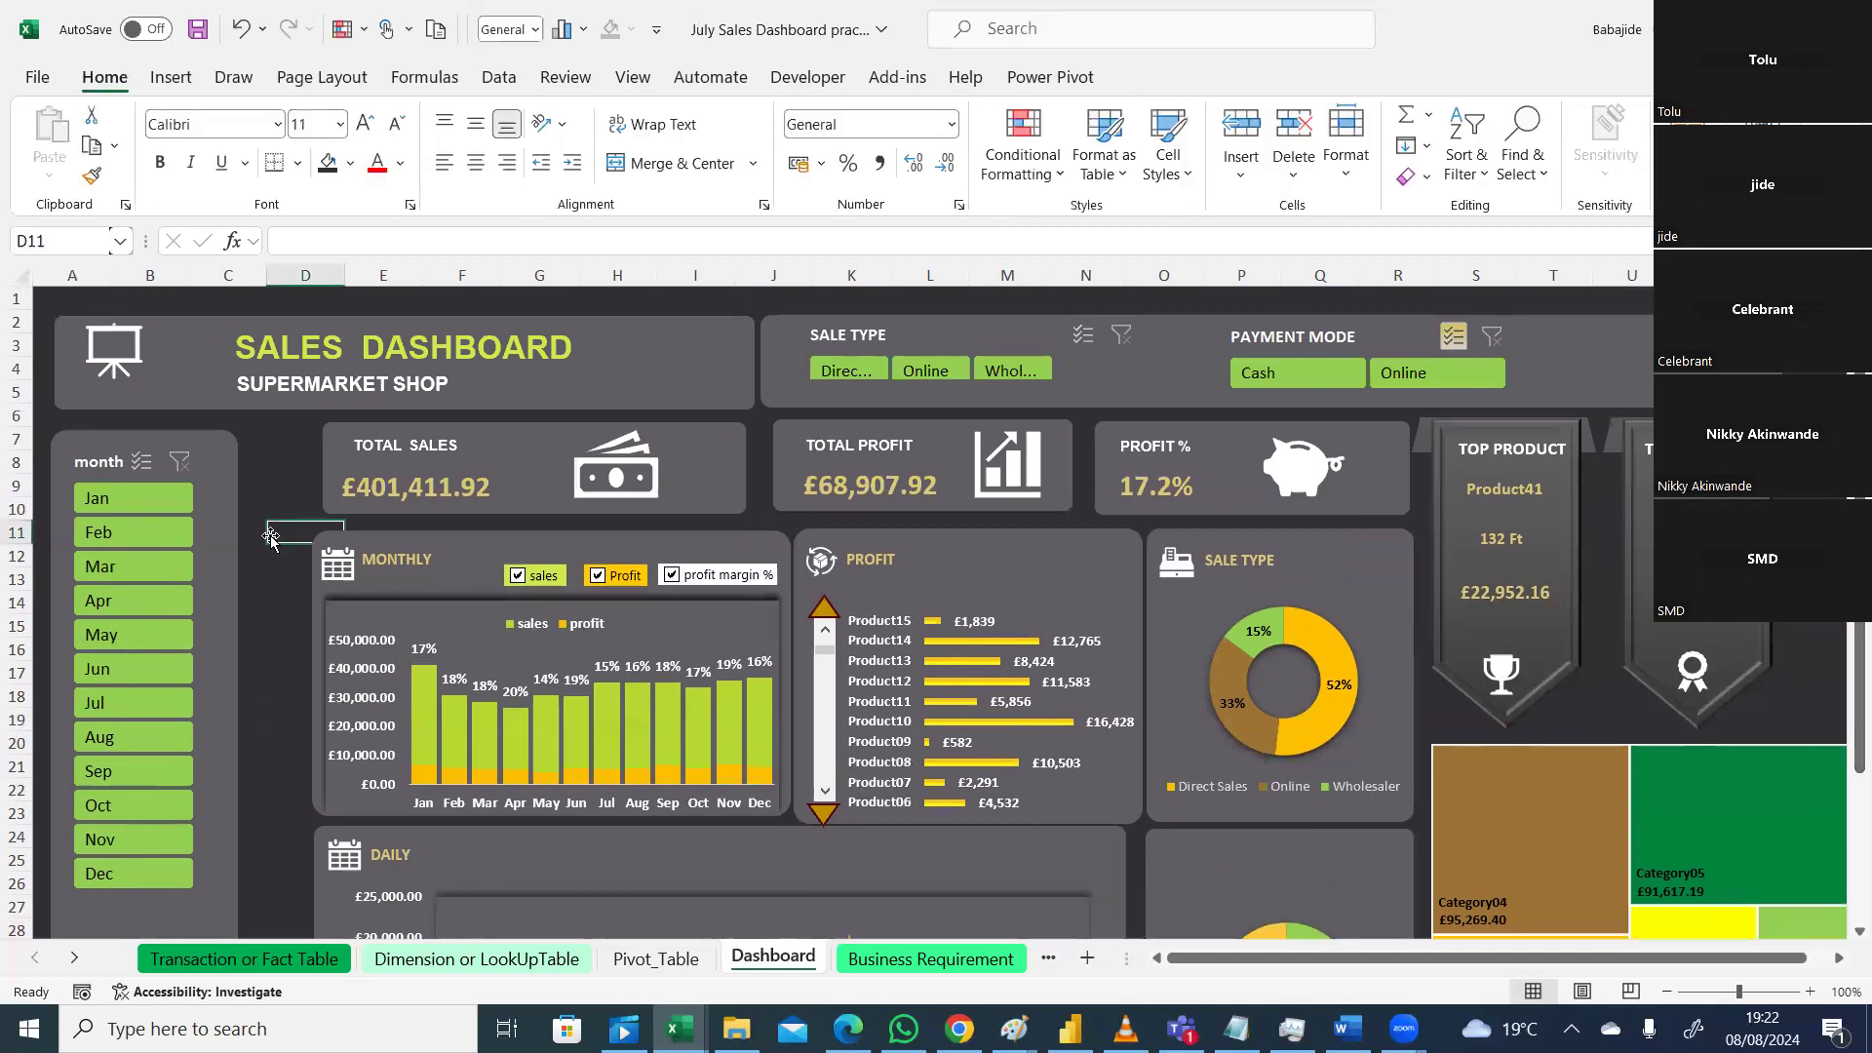
click(113, 500)
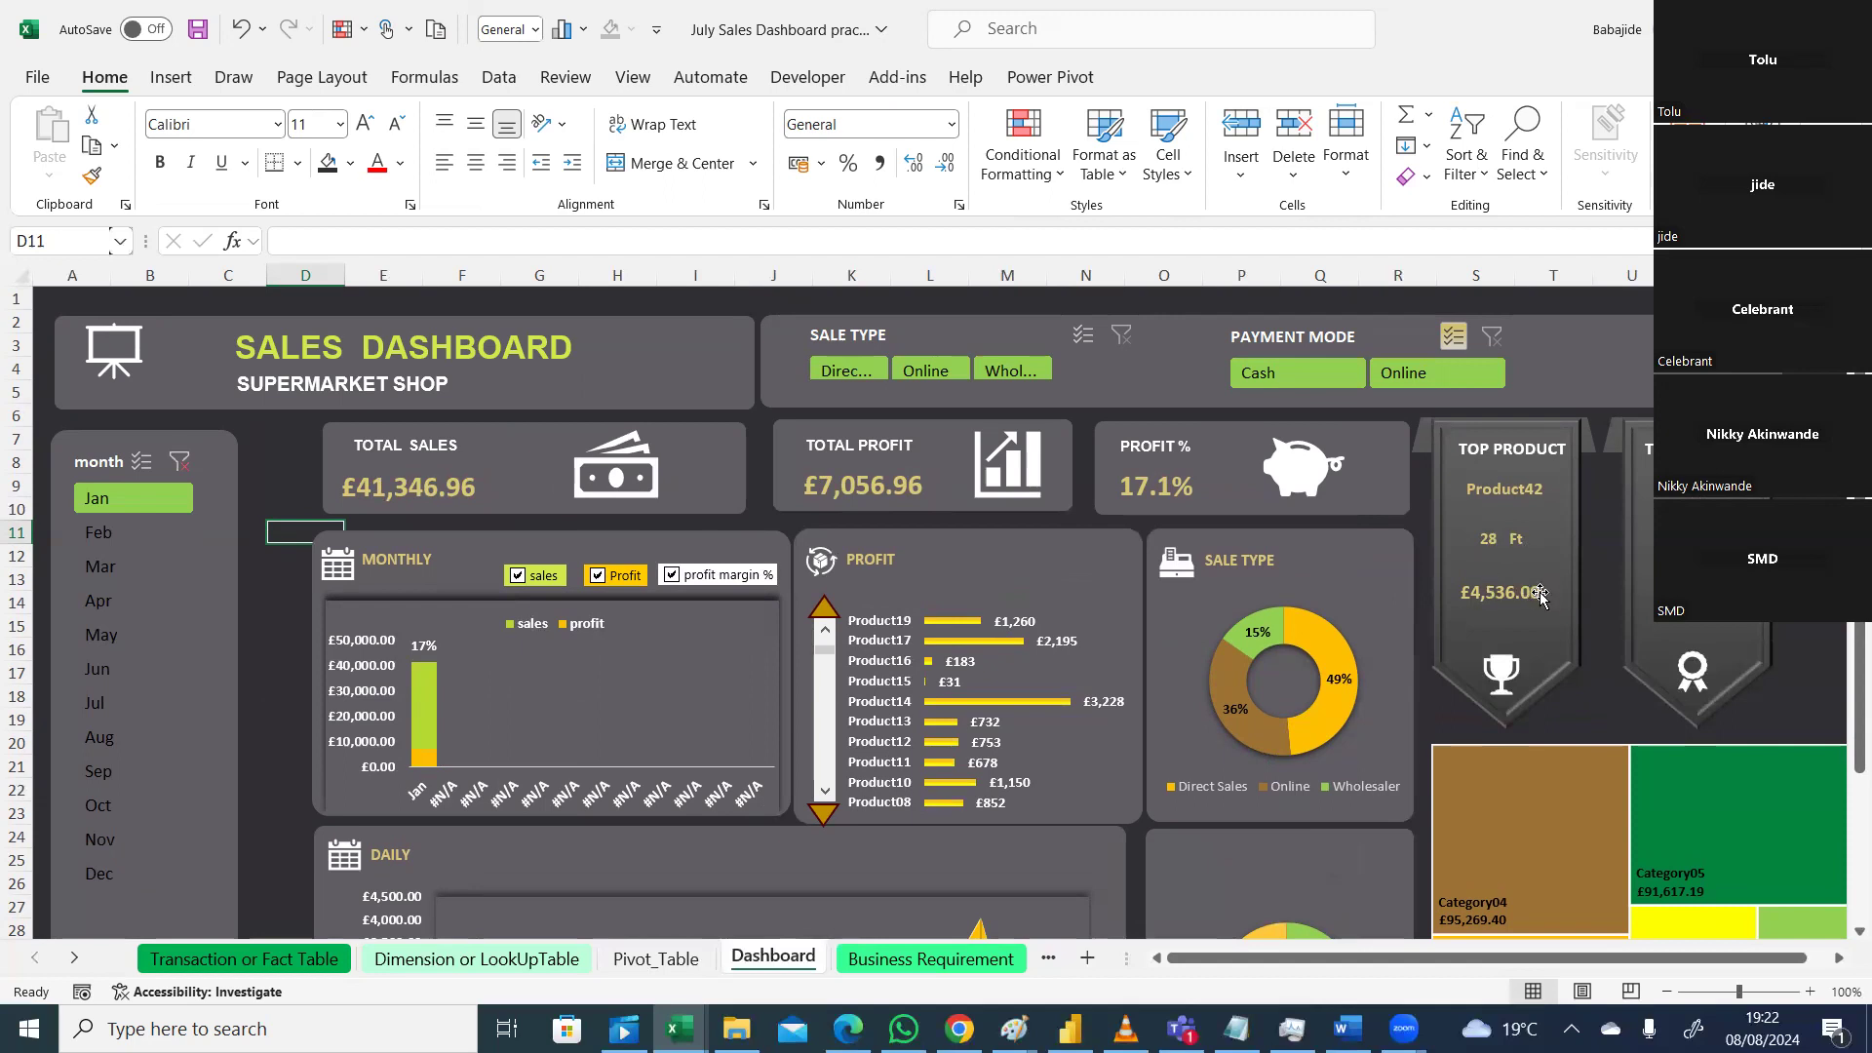
click(105, 531)
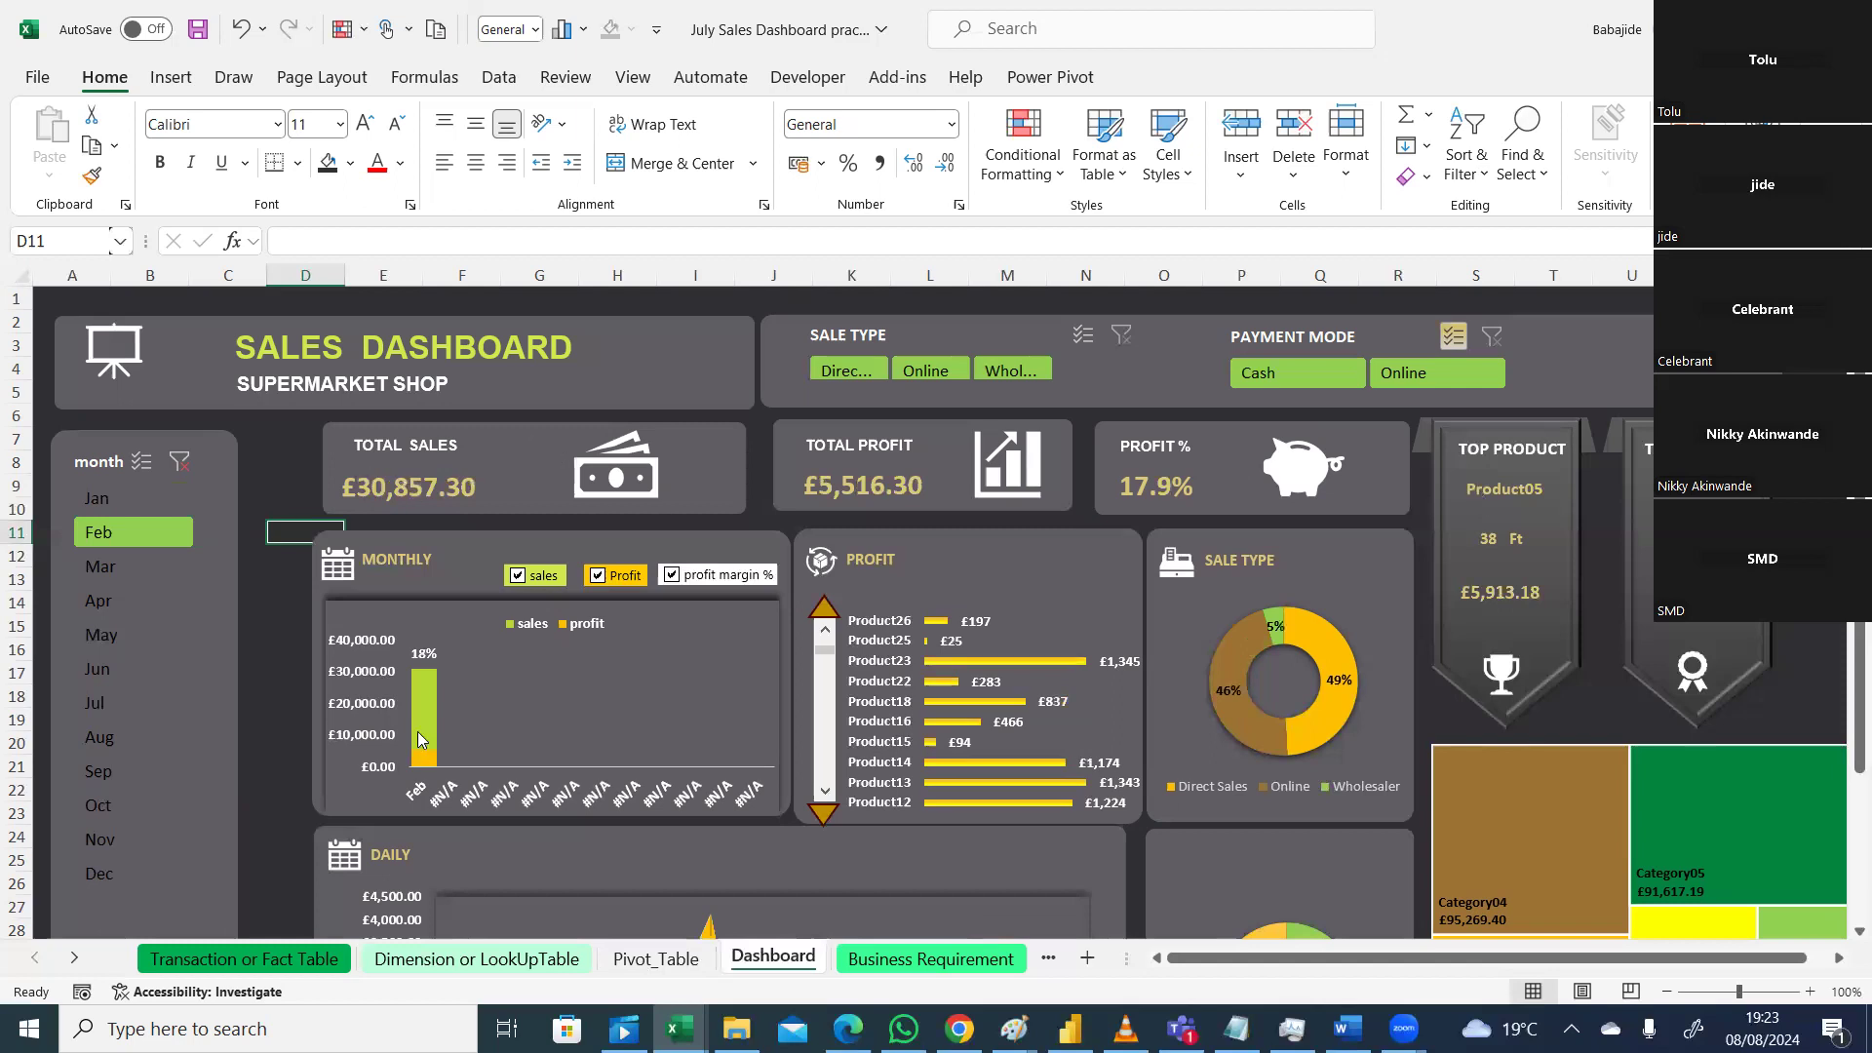
Step: Filter the dashboard to April, showing £26,579.11 total sales and £5,297.11 profit
mouse_move(416, 762)
scroll(1843, 777, down, 3)
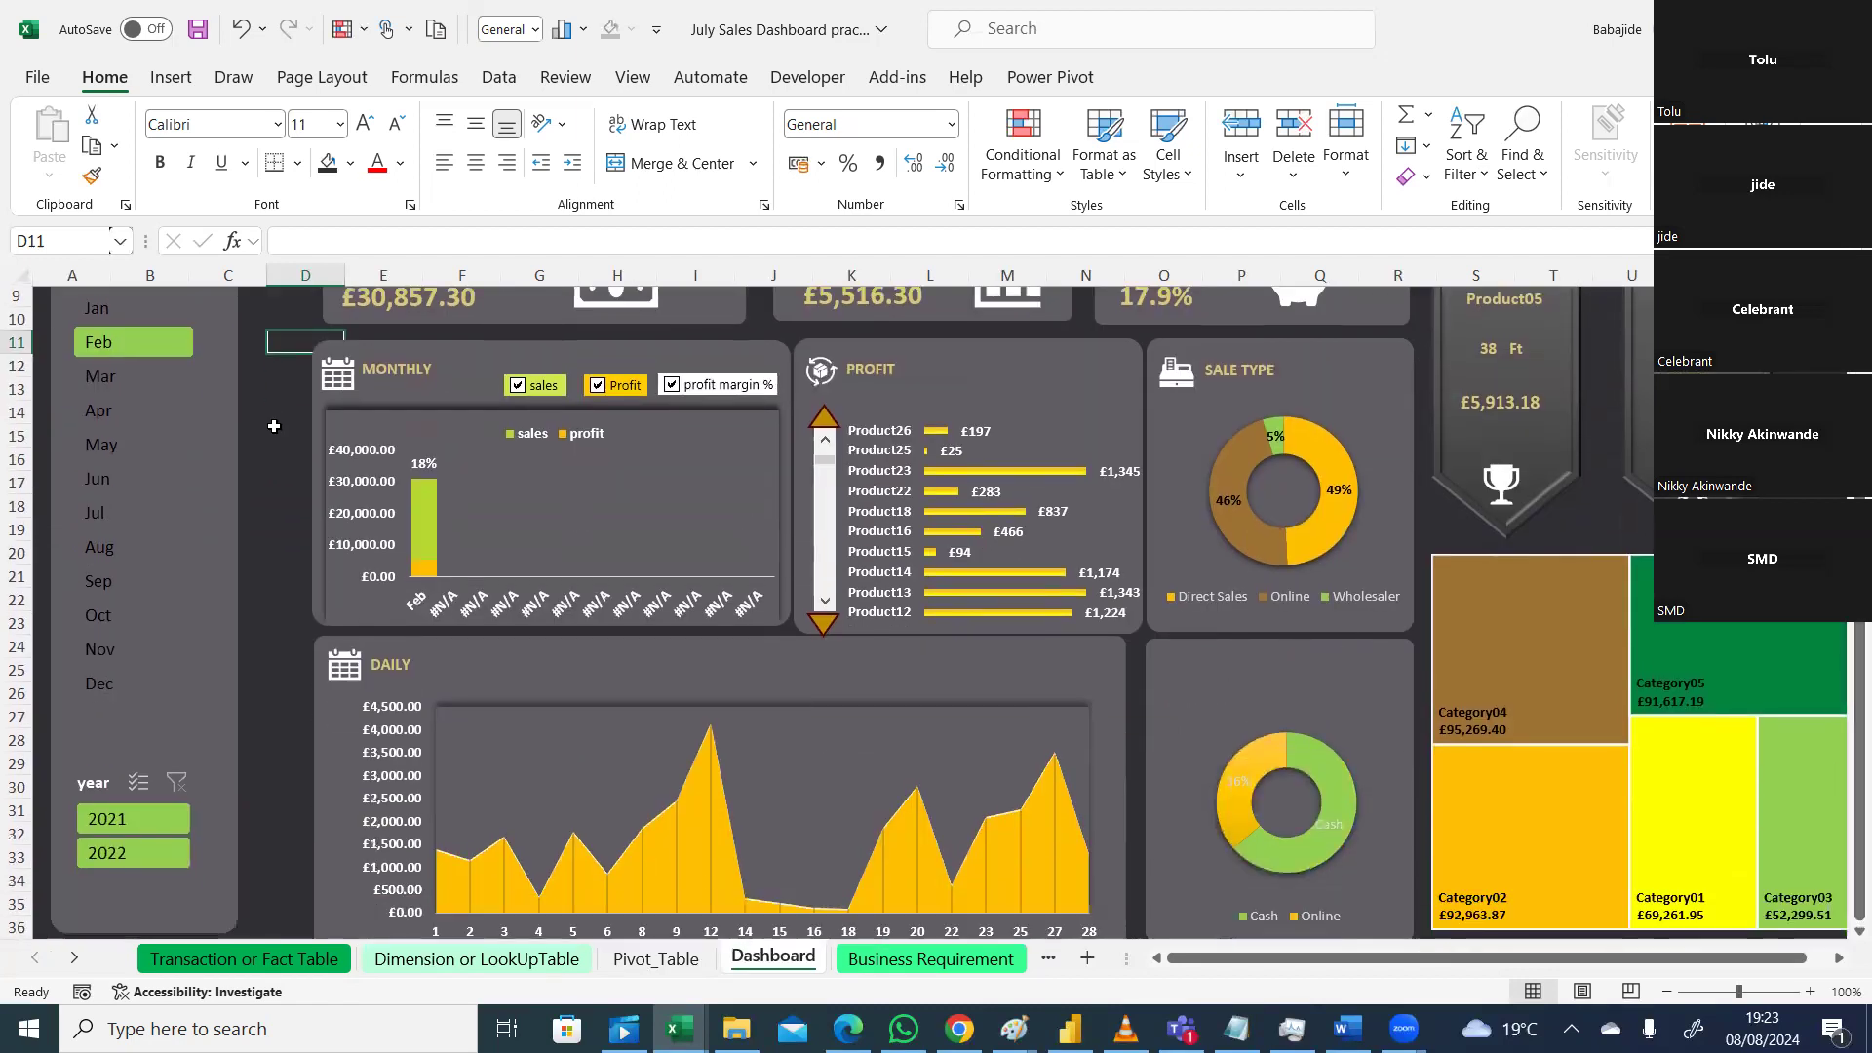
click(94, 413)
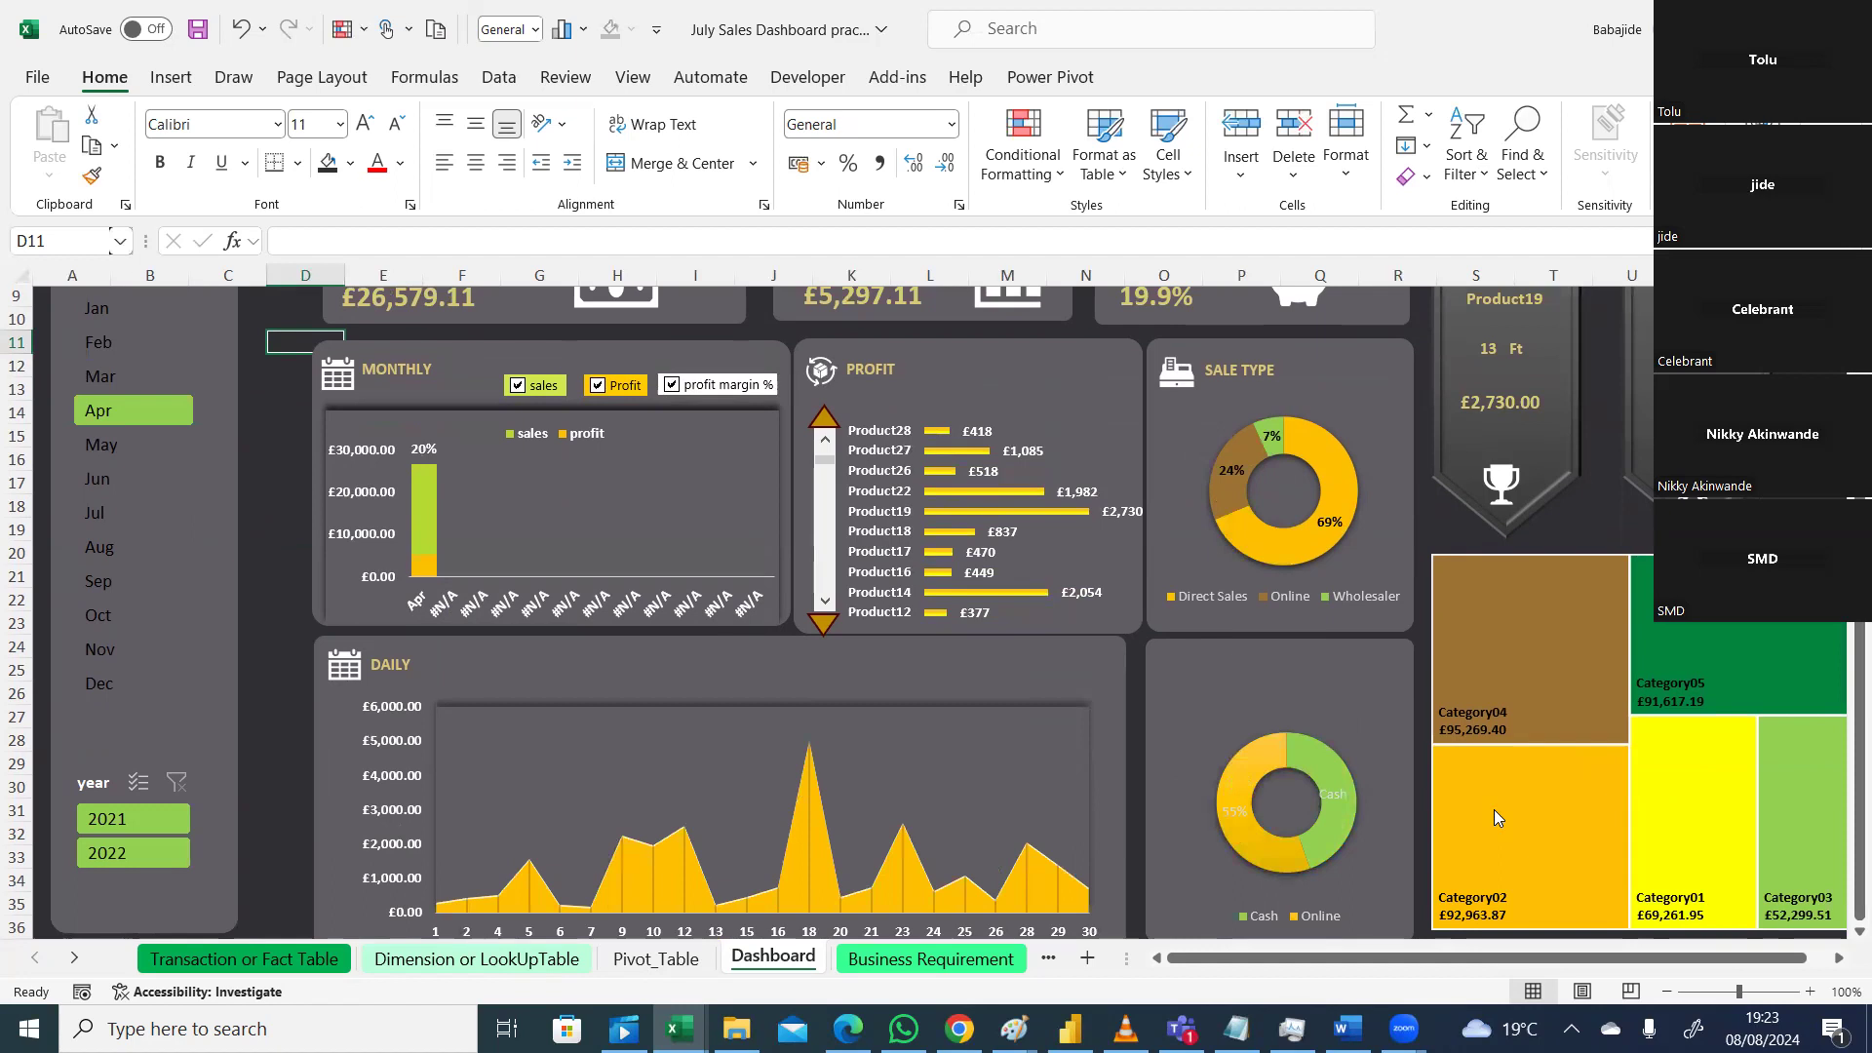
scroll(1405, 528, up, 3)
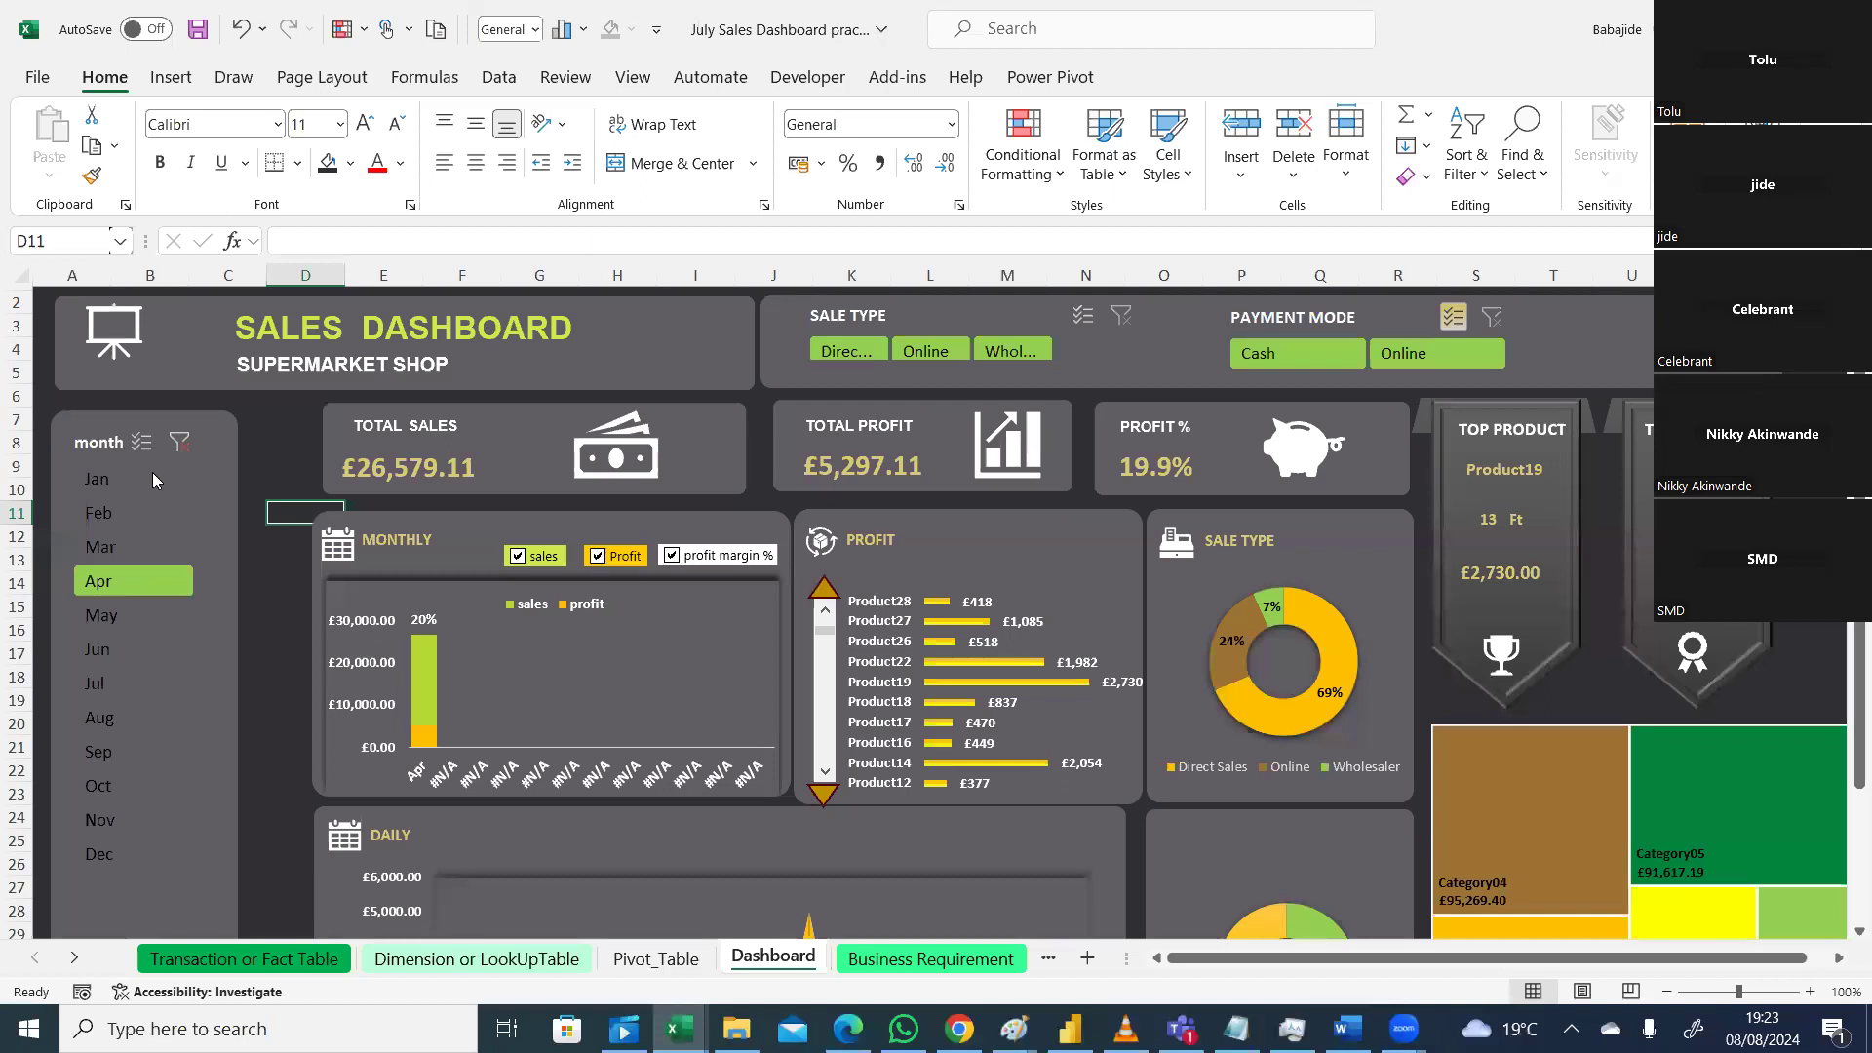
Step: Filter the month slicer to Jan and Feb, giving £72,204.26 total sales
click(111, 476)
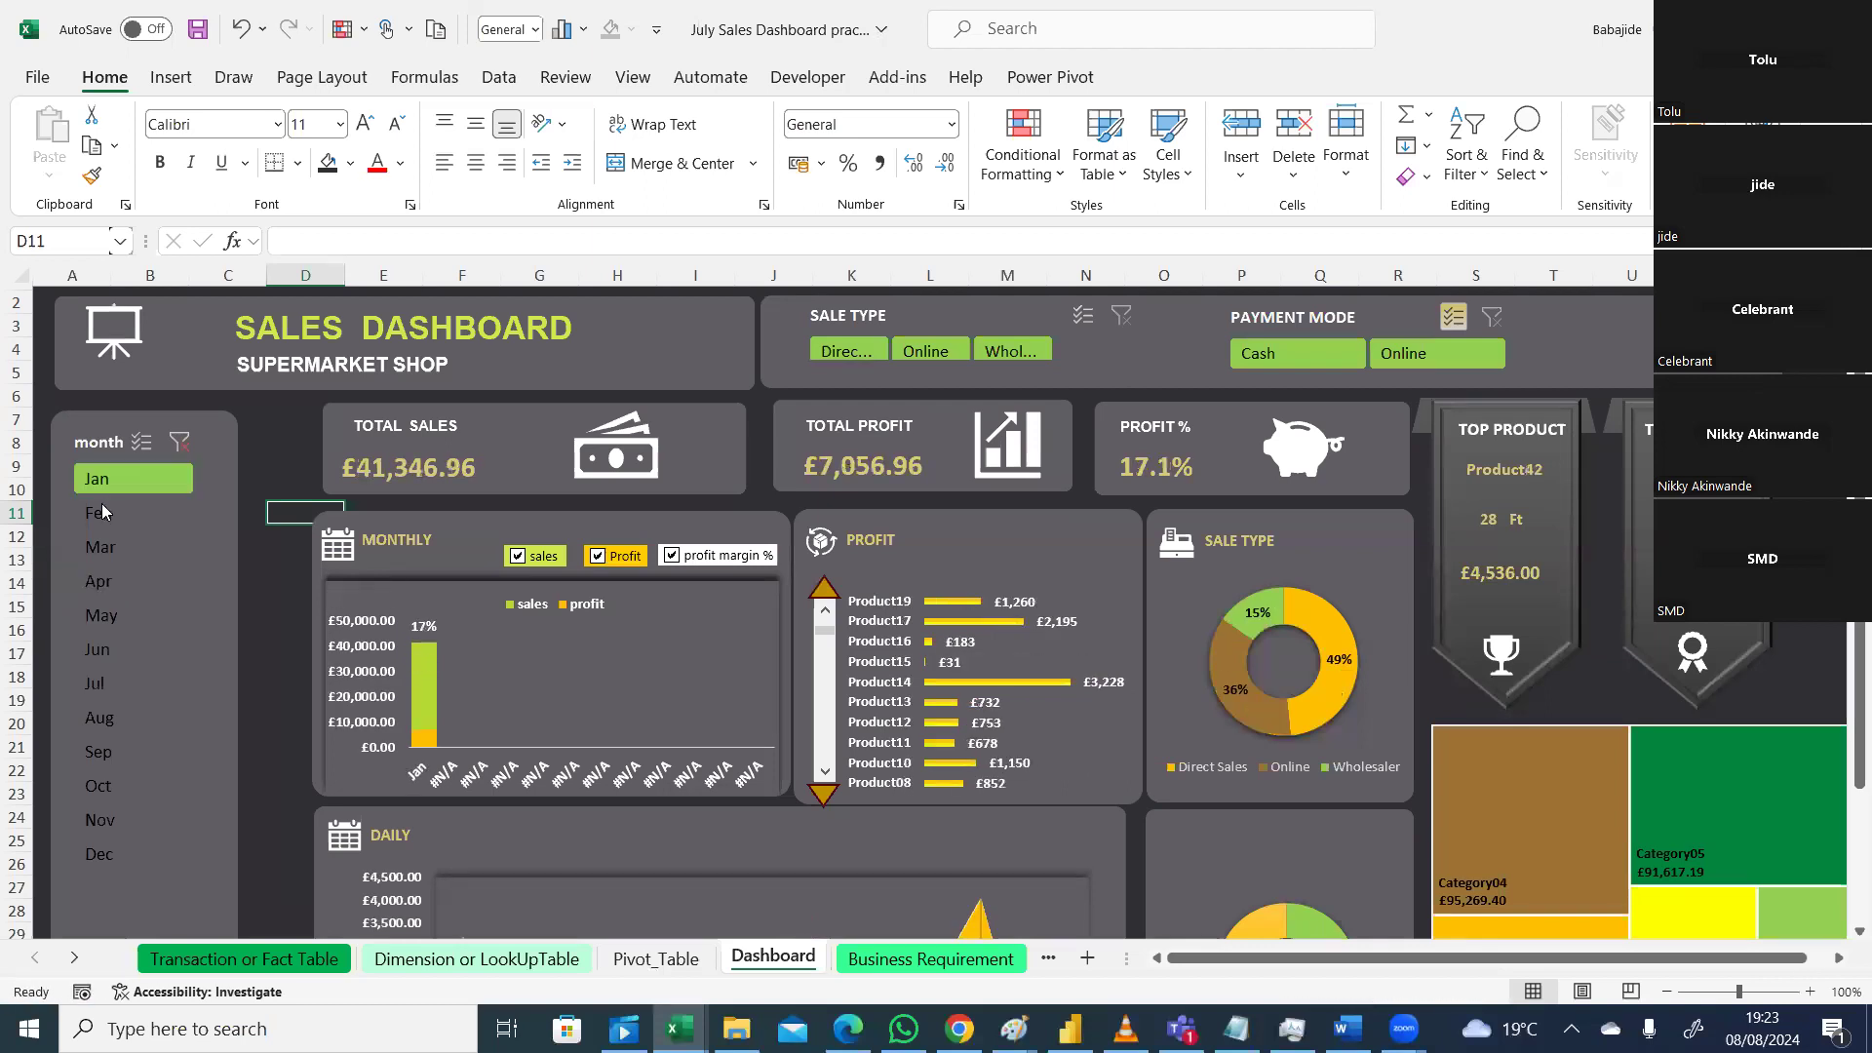
click(103, 508)
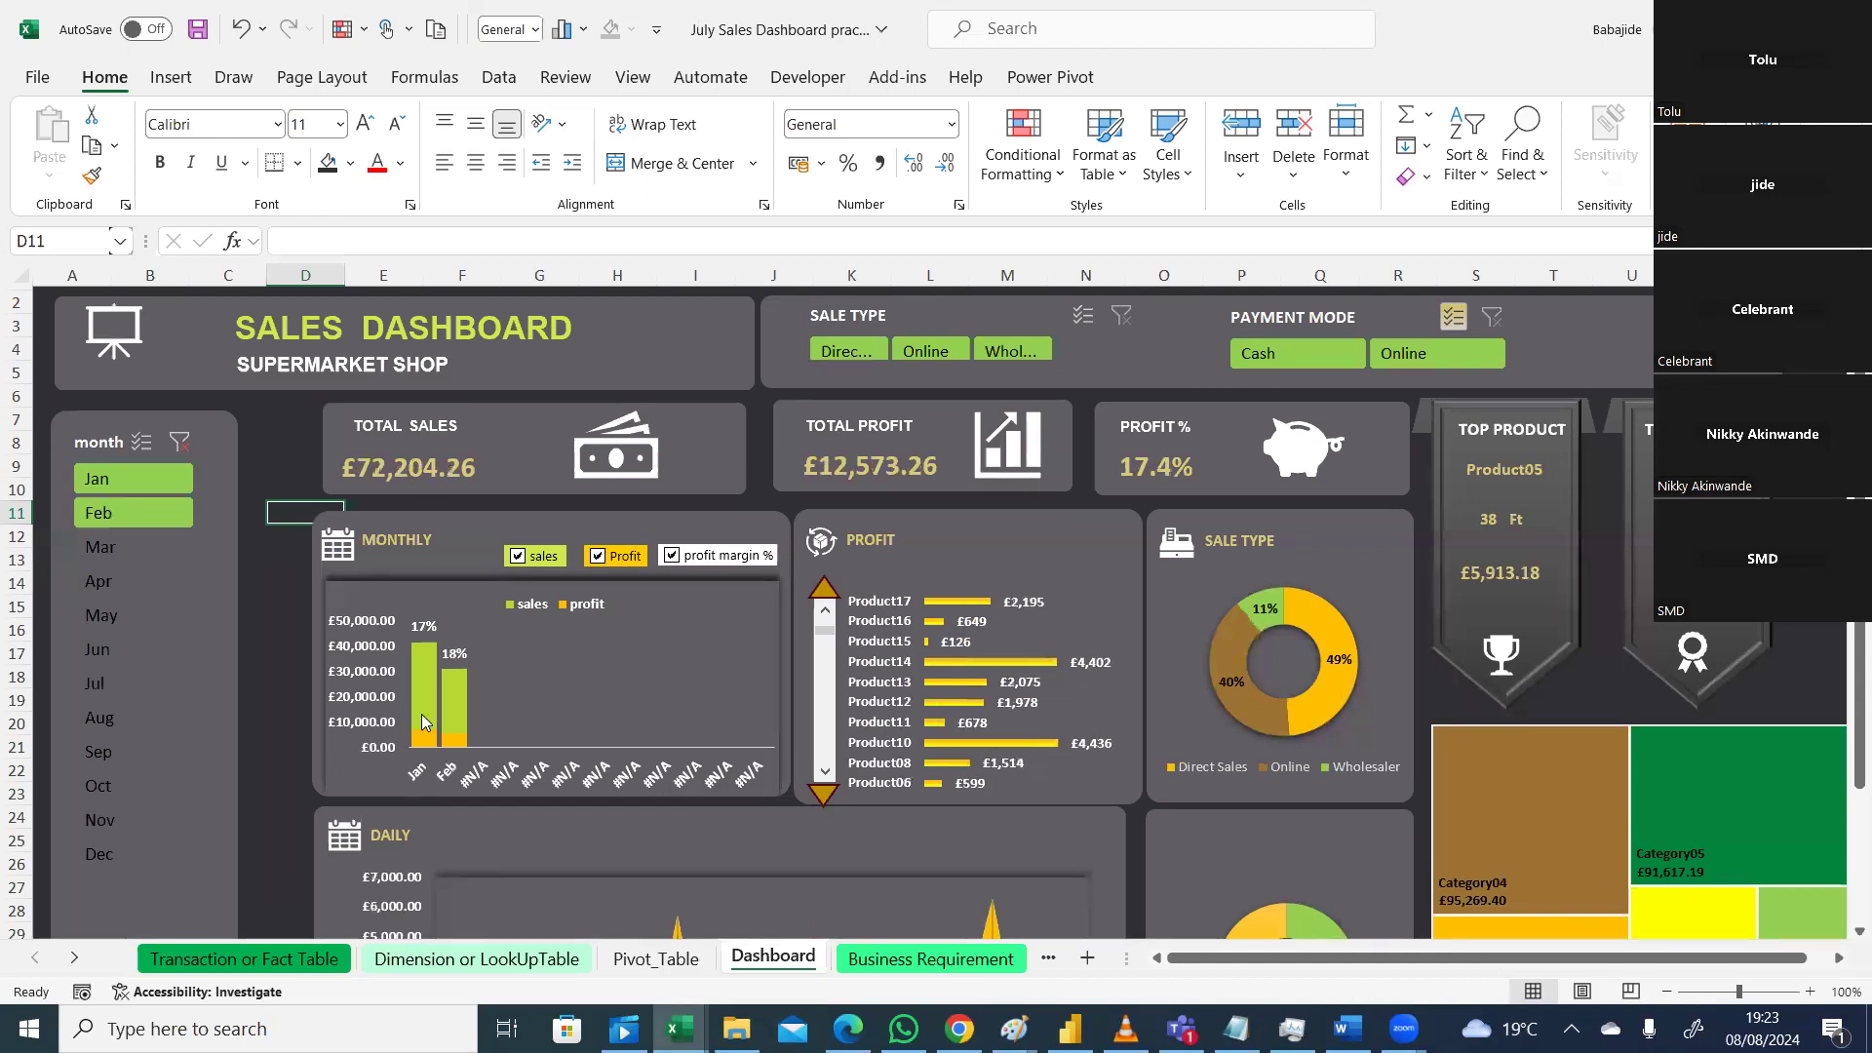
mouse_move(462, 706)
Step: Clear the month slicer so all twelve months show £401,411.92 total sales
scroll(1843, 766, down, 2)
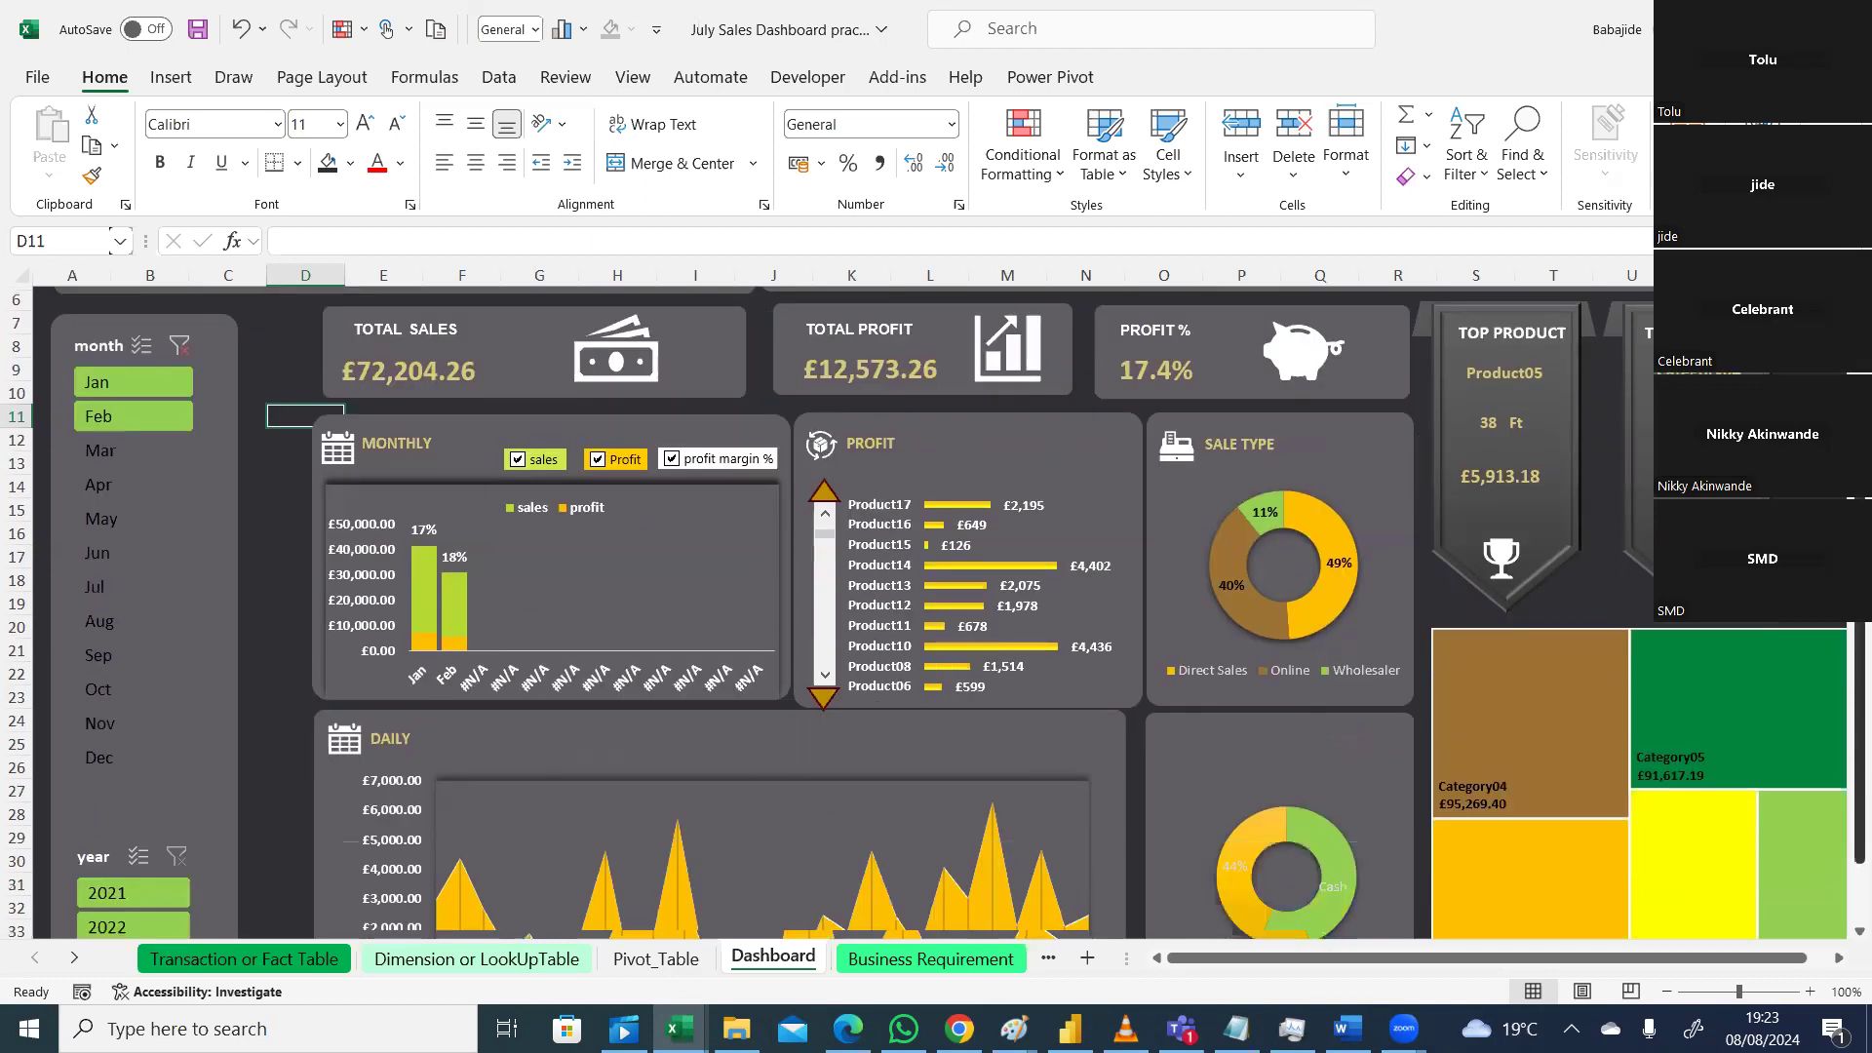
scroll(1843, 766, down, 1)
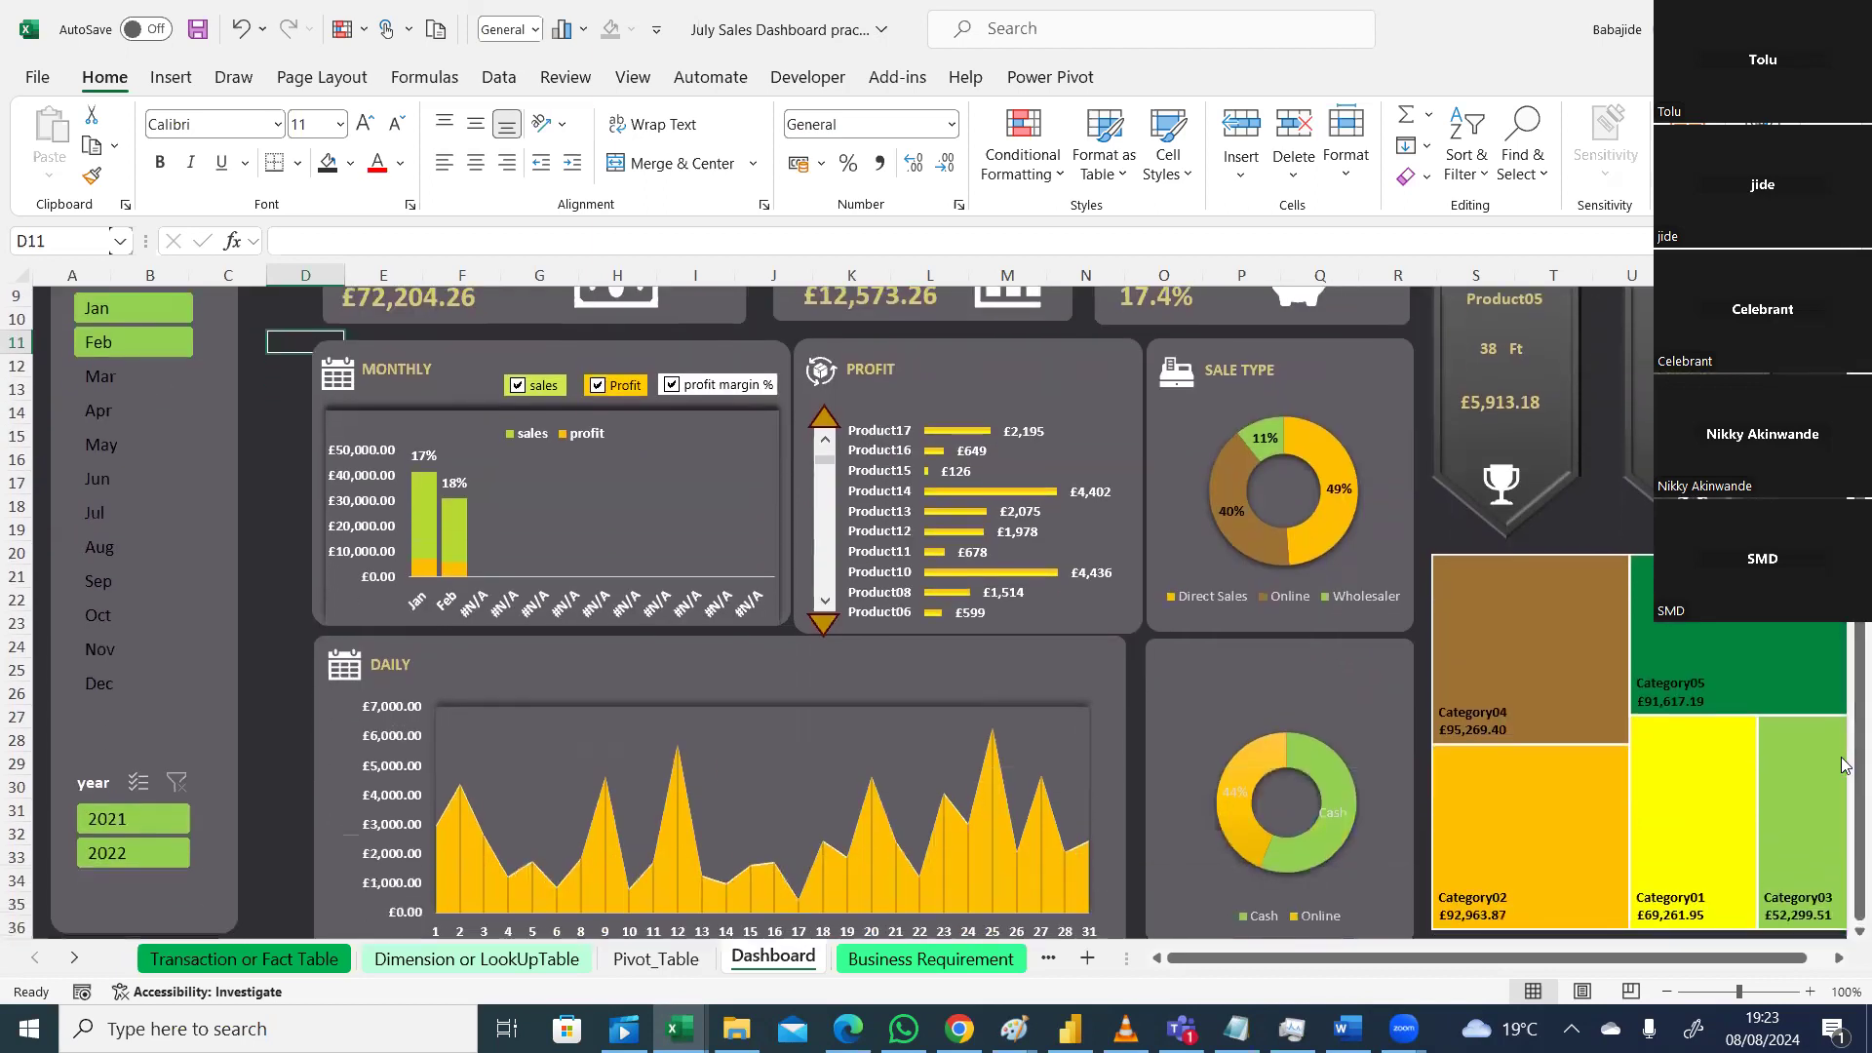
drag(1858, 770, 1858, 760)
click(277, 719)
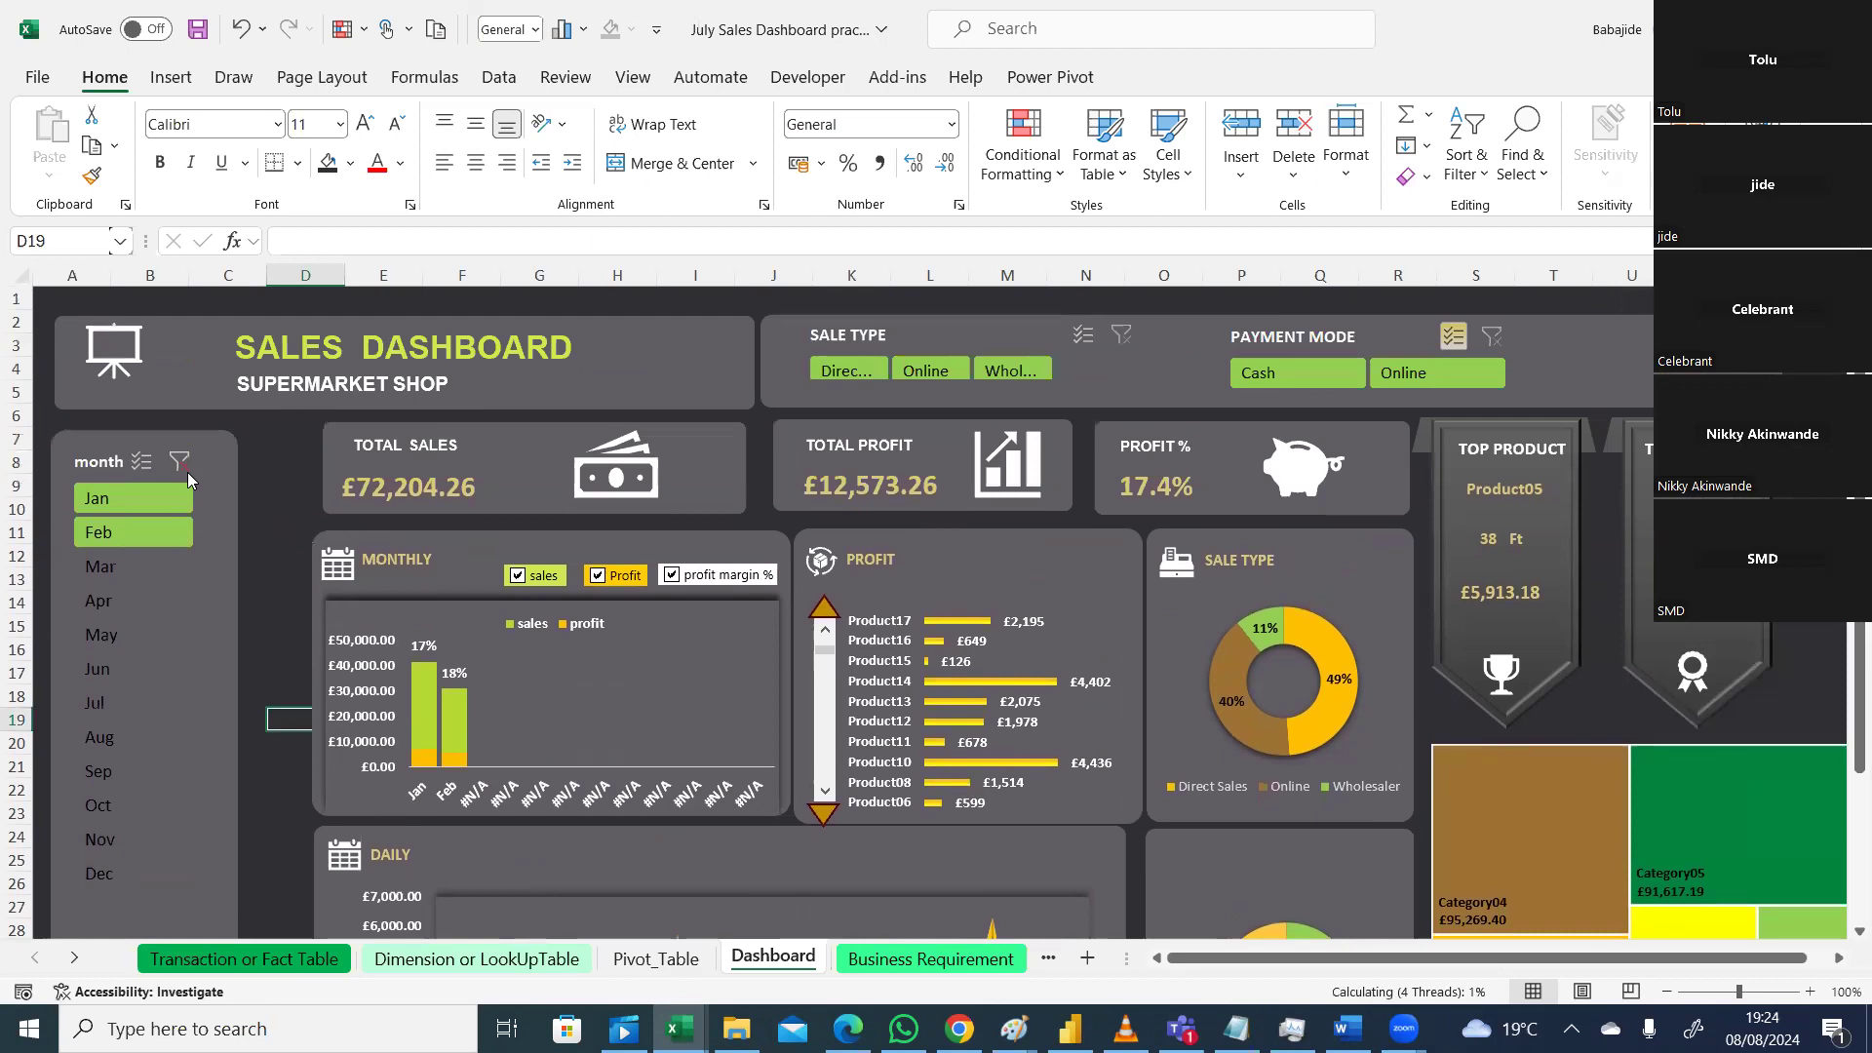
click(188, 472)
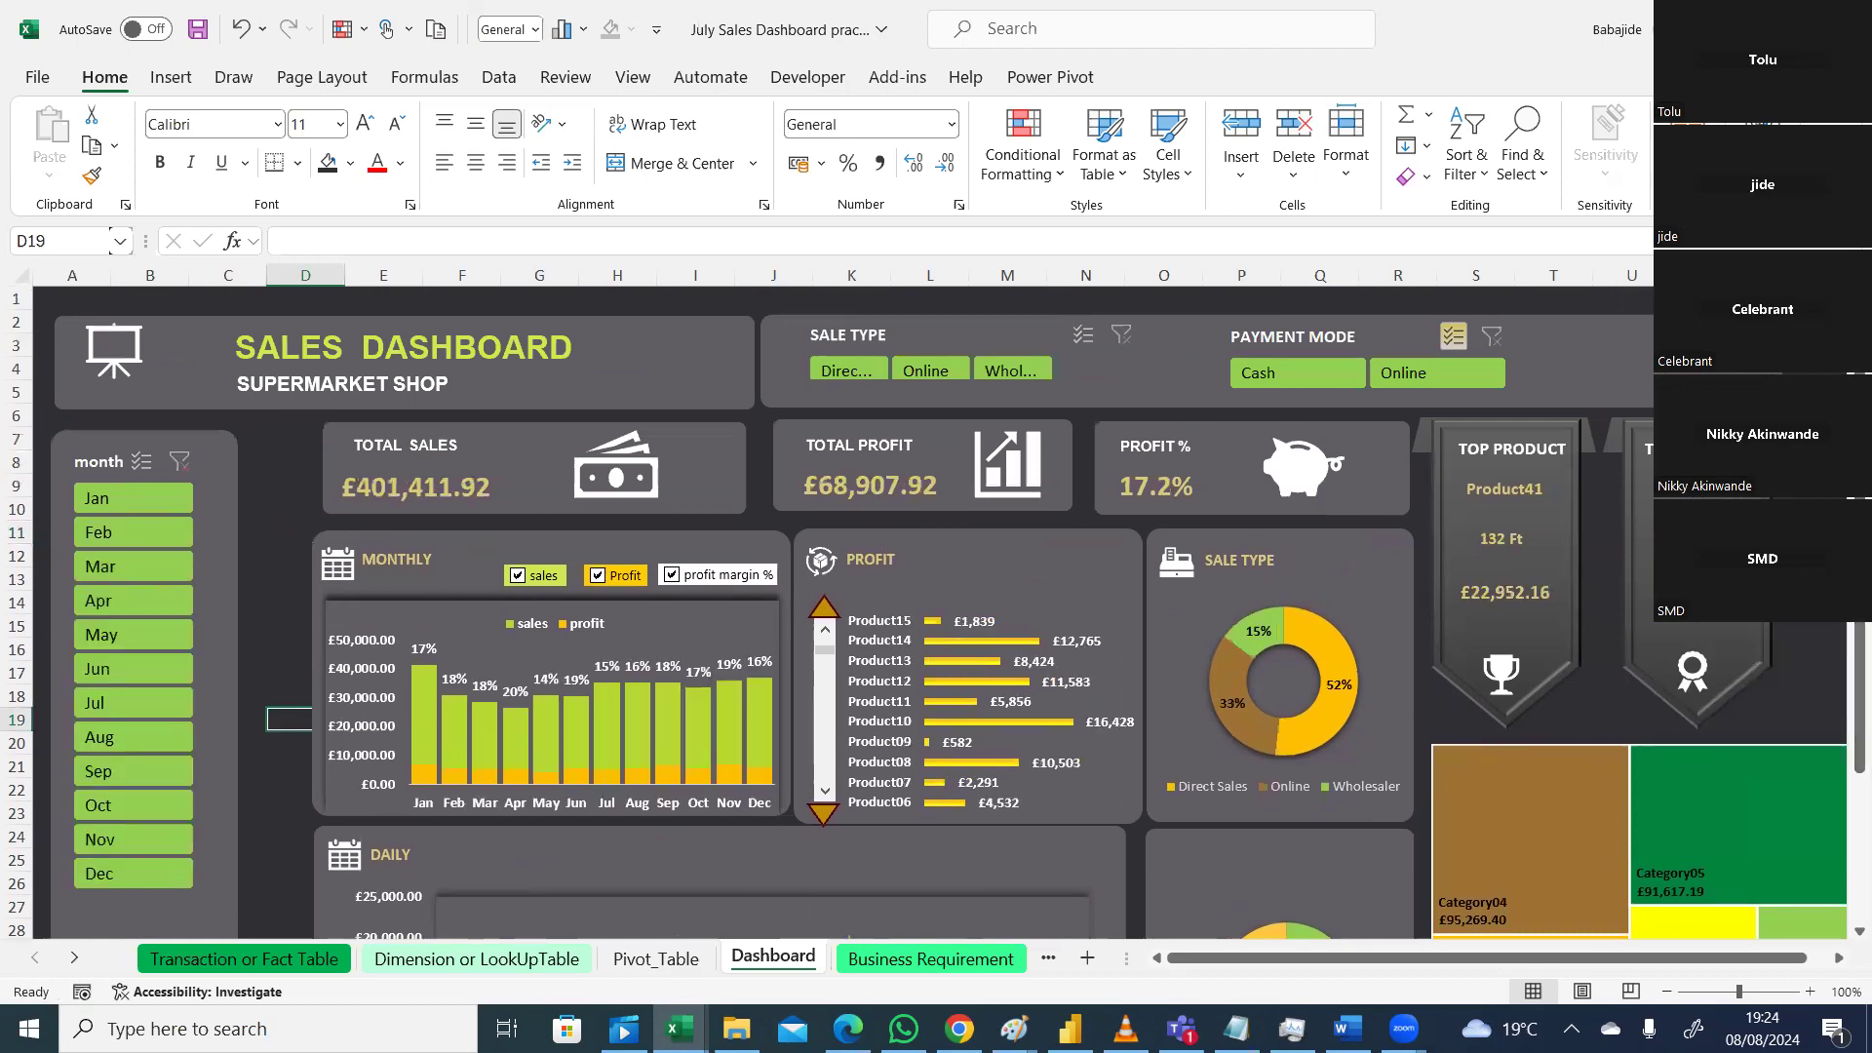
scroll(1843, 732, down, 1)
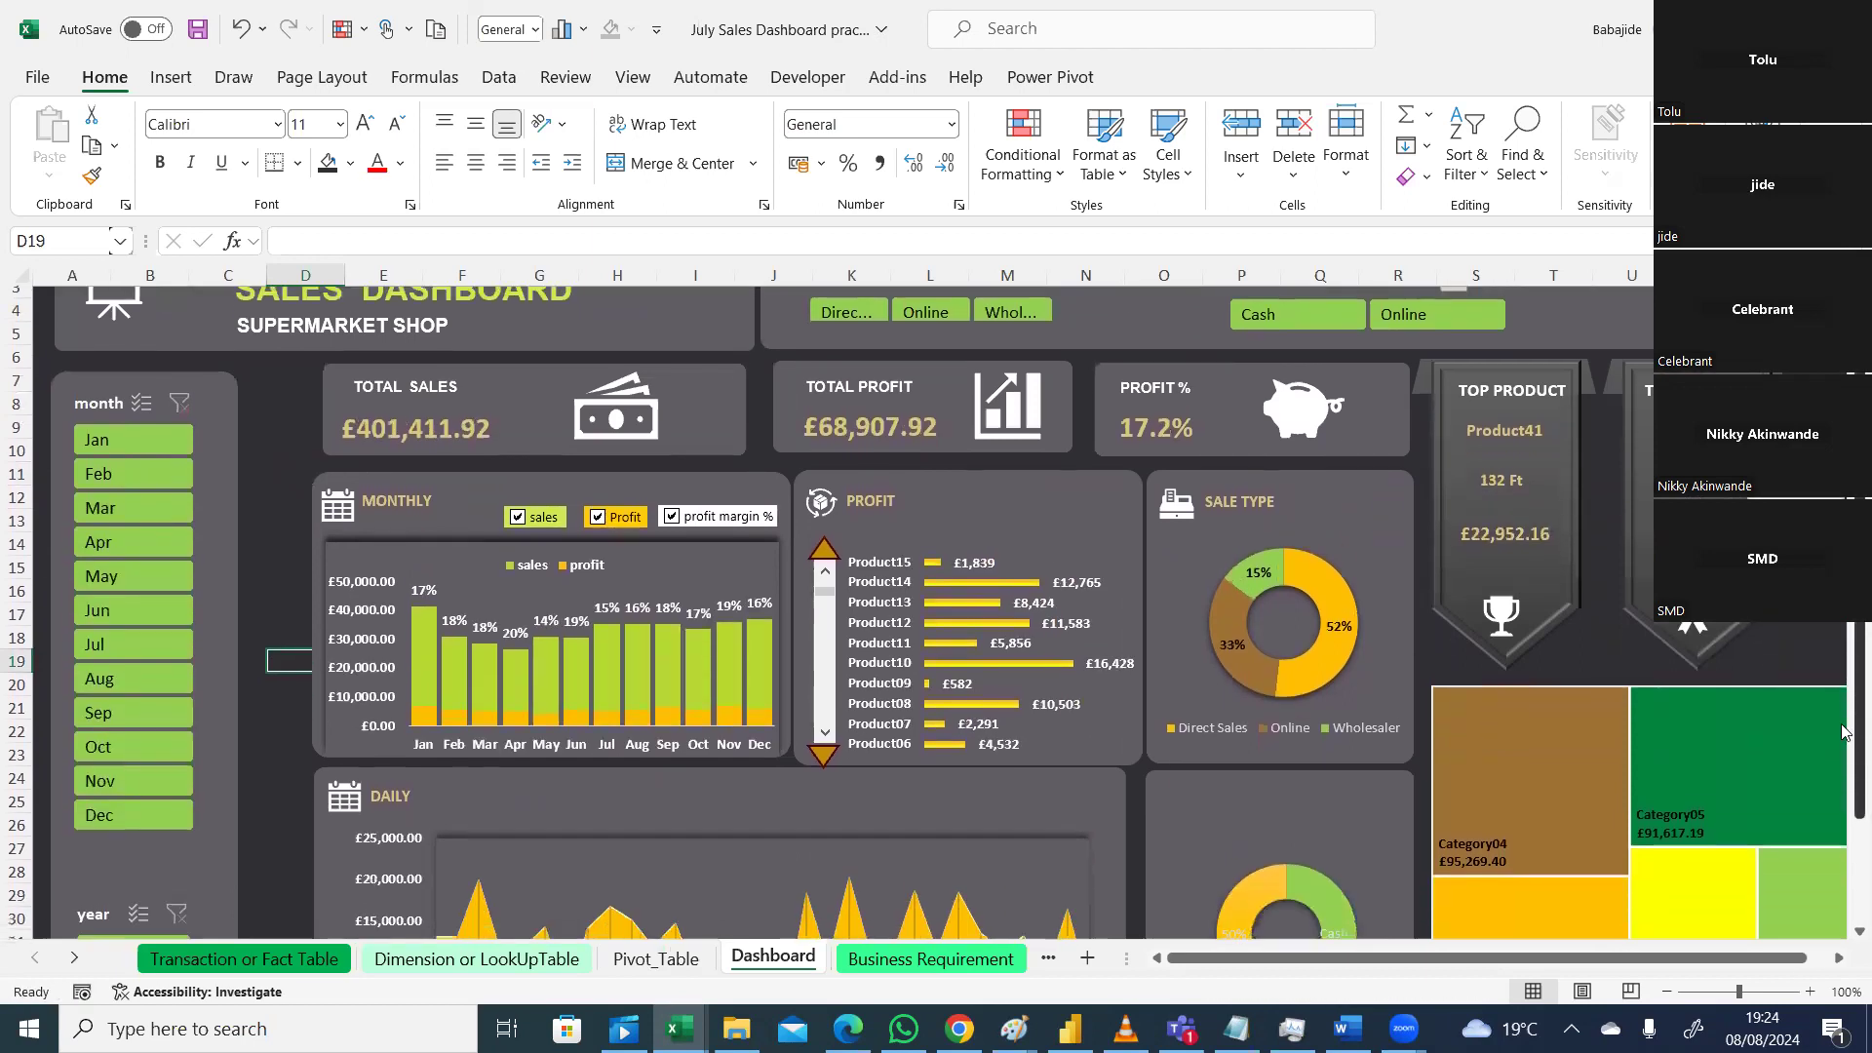
scroll(1843, 731, down, 2)
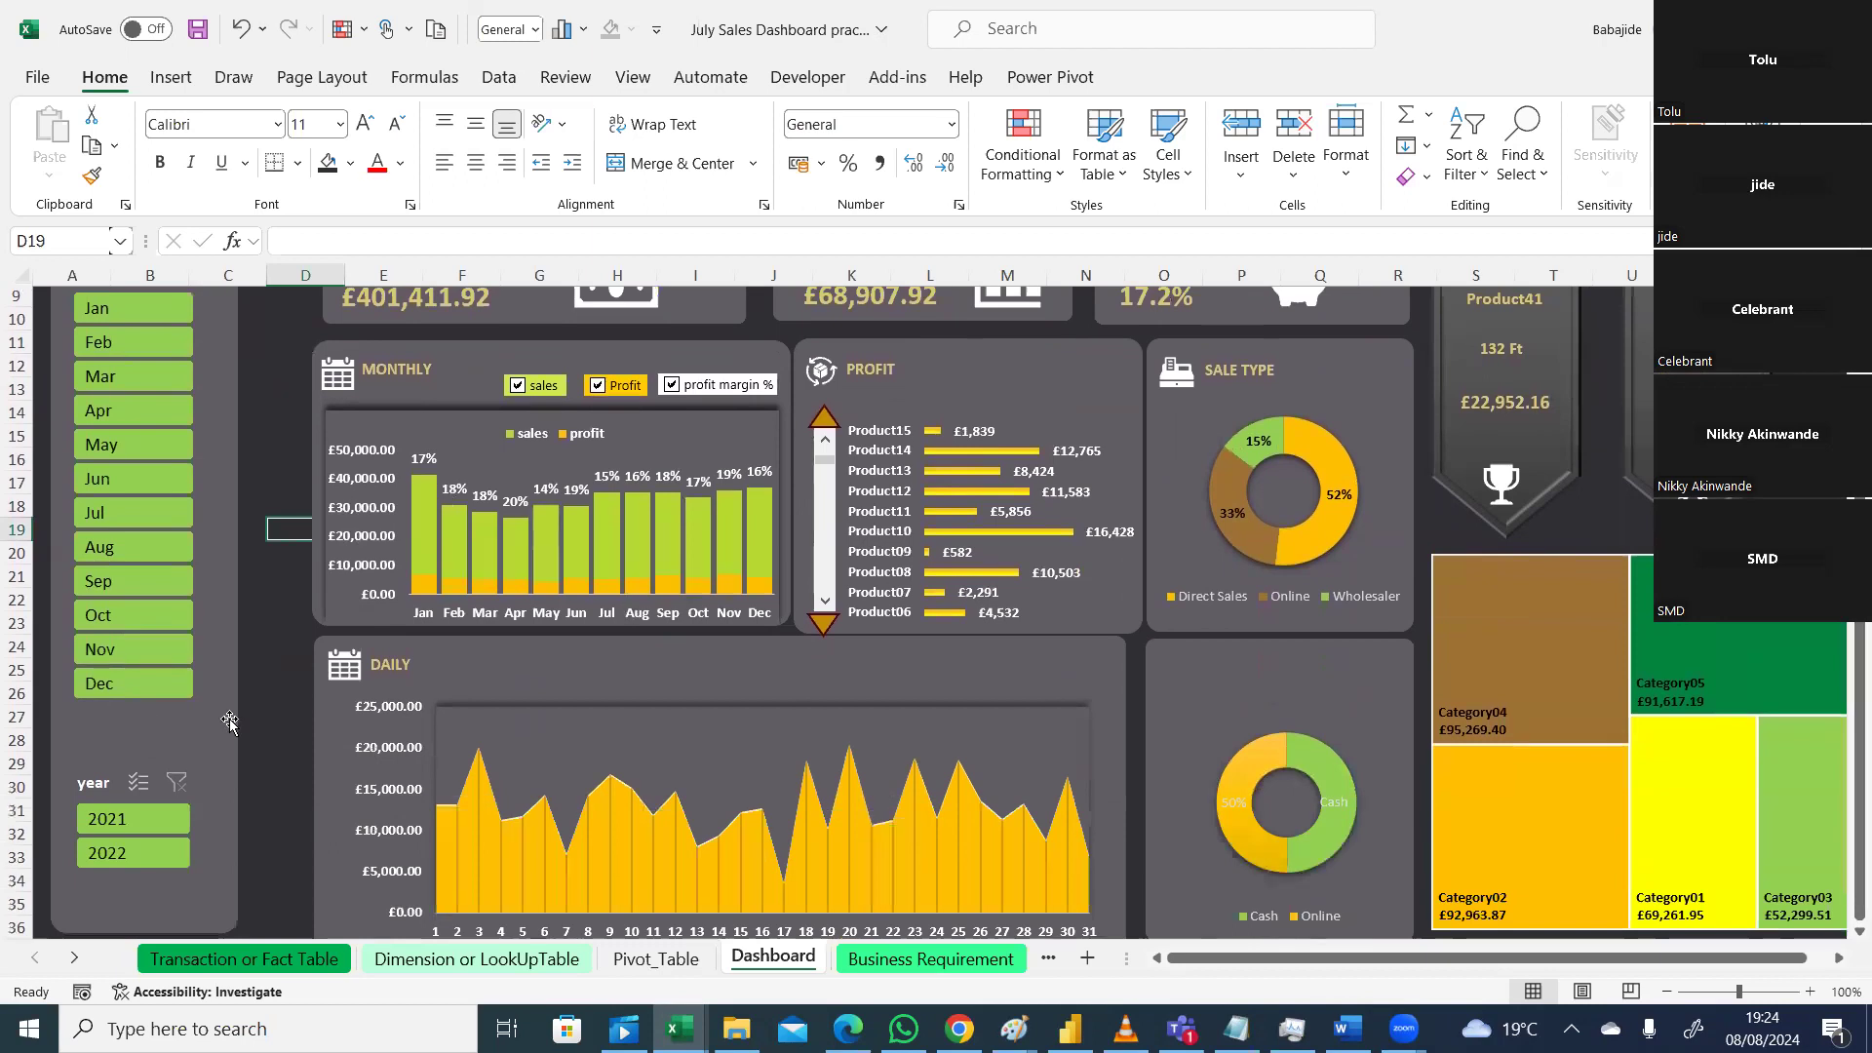
click(128, 822)
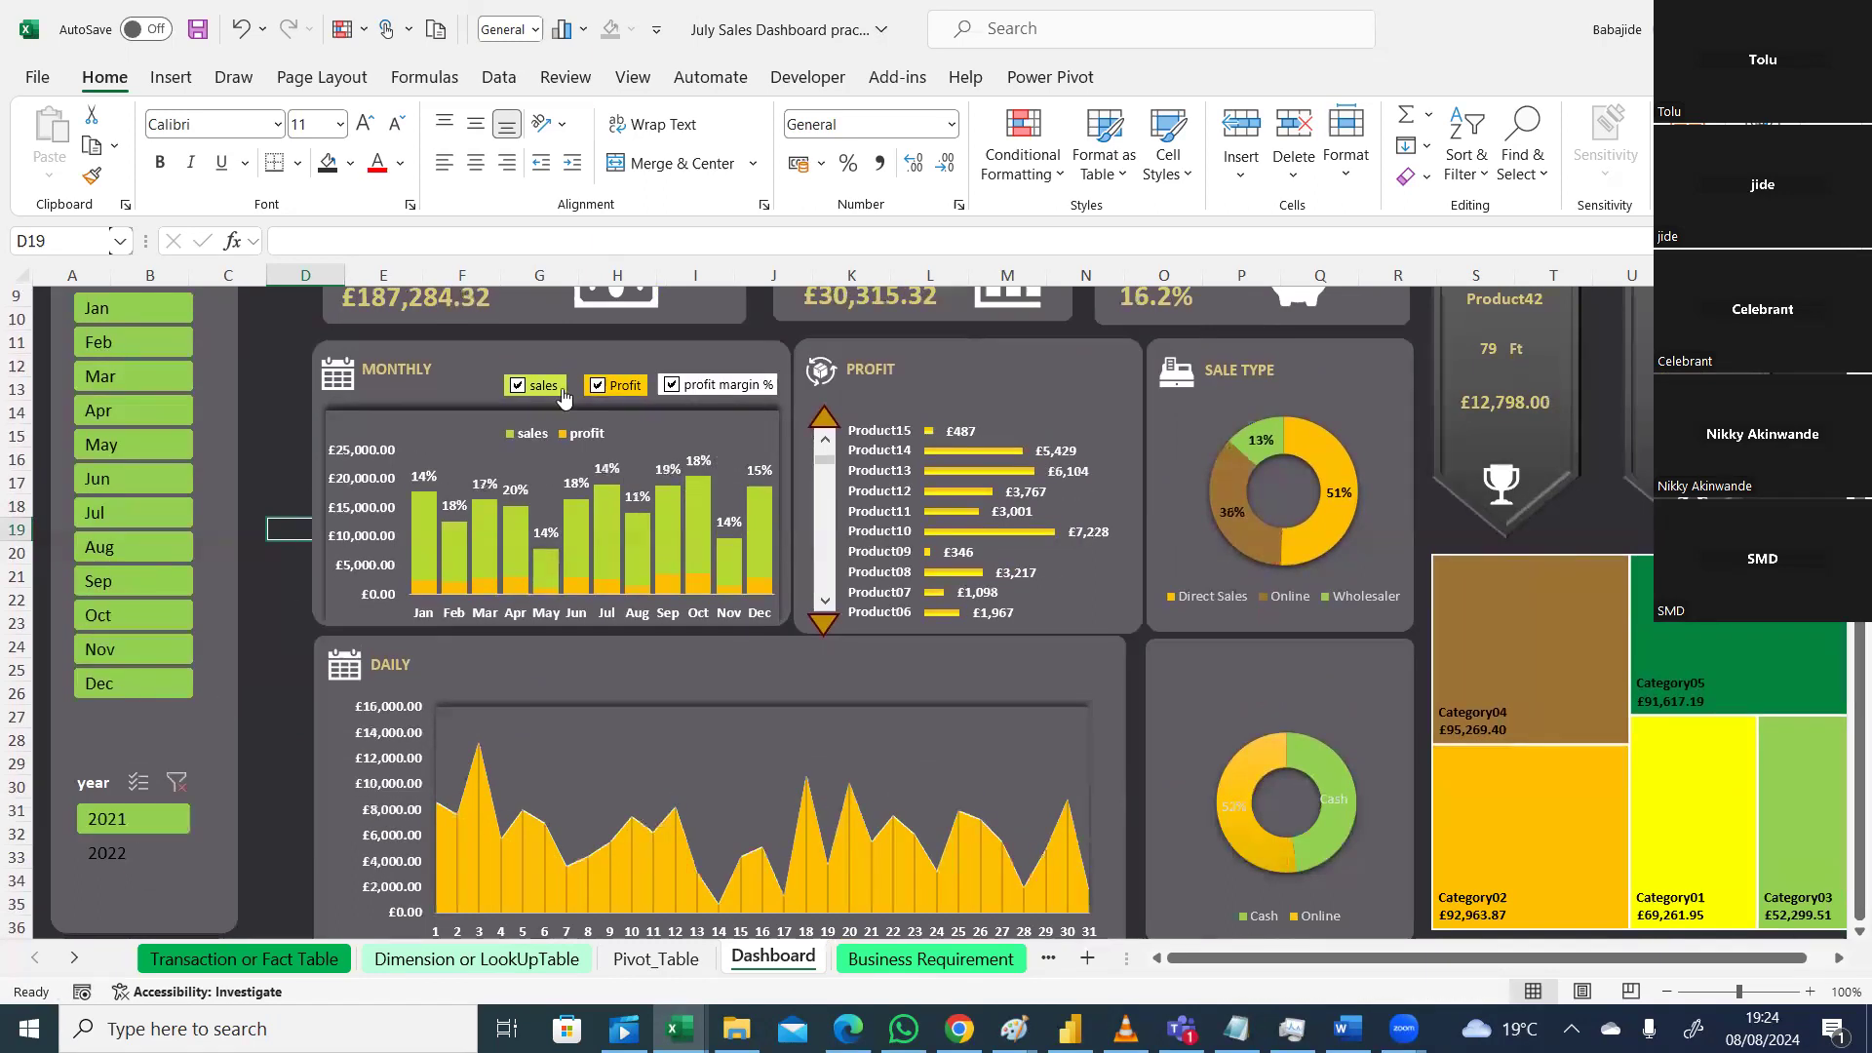
scroll(574, 506, up, 3)
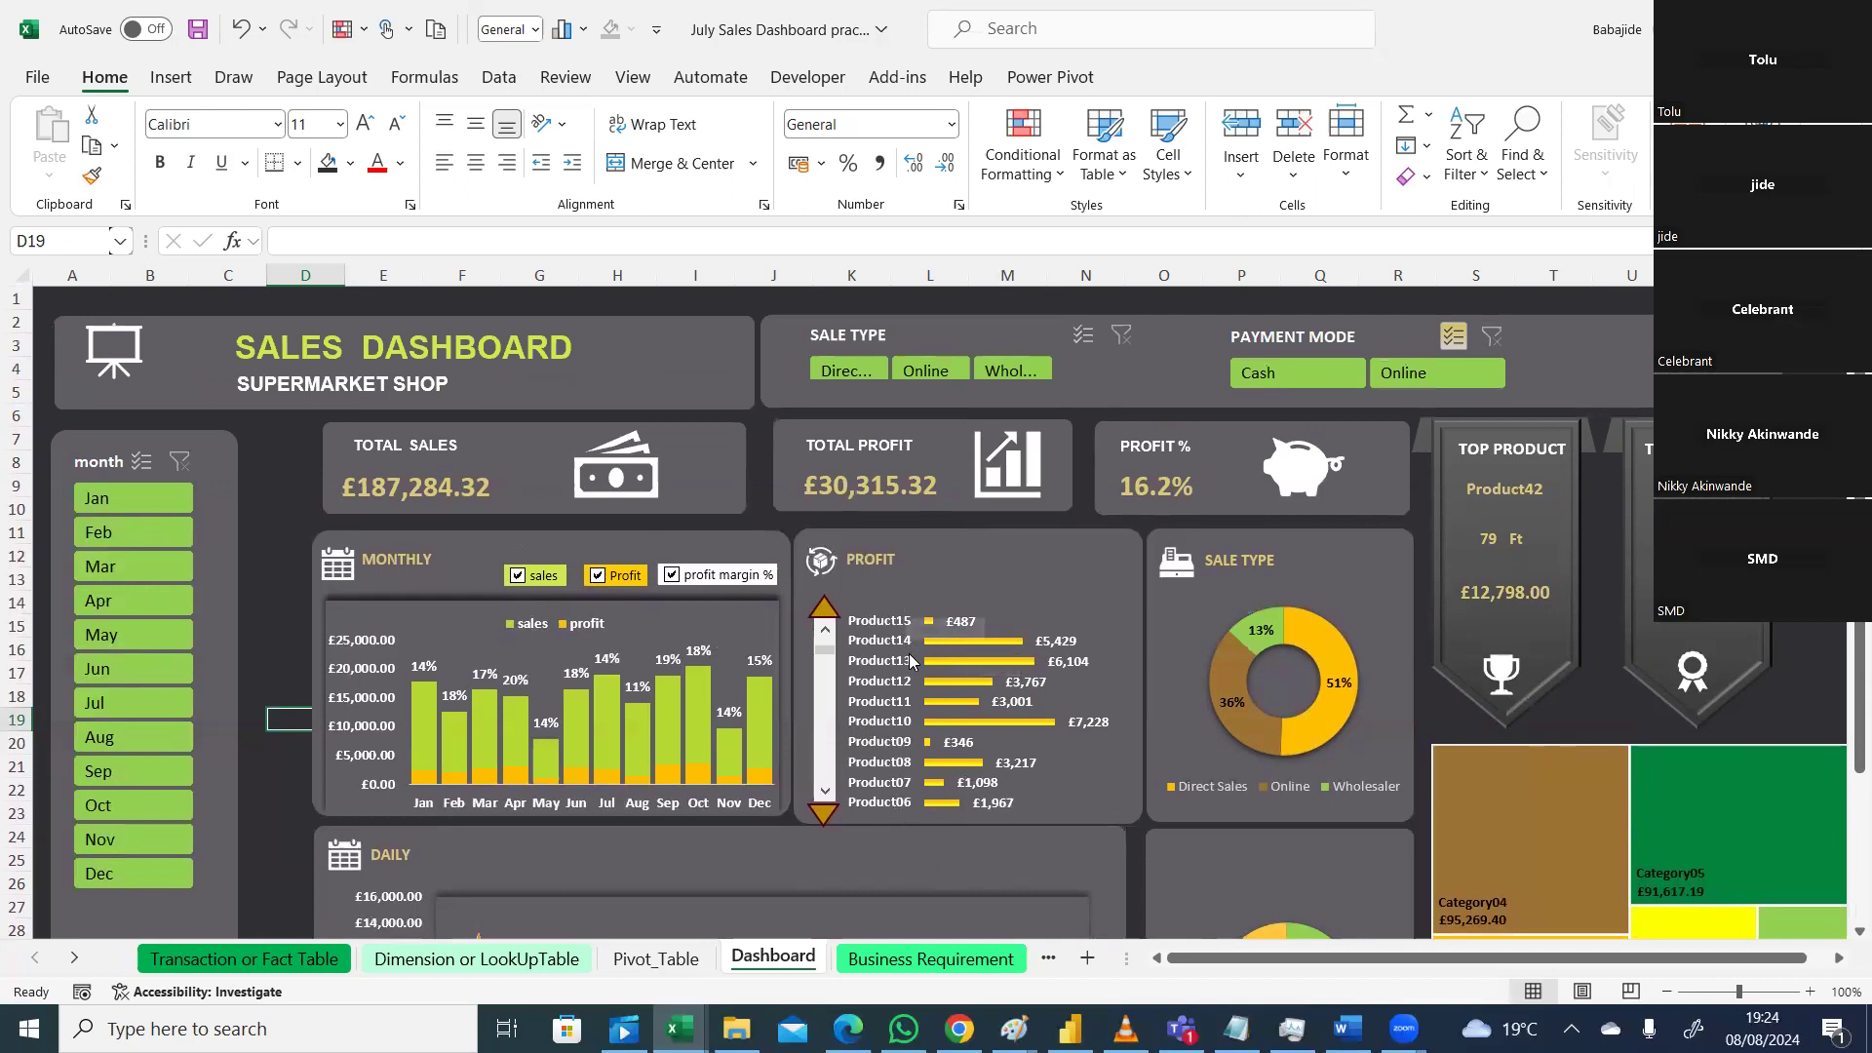
drag(1859, 683, 1843, 829)
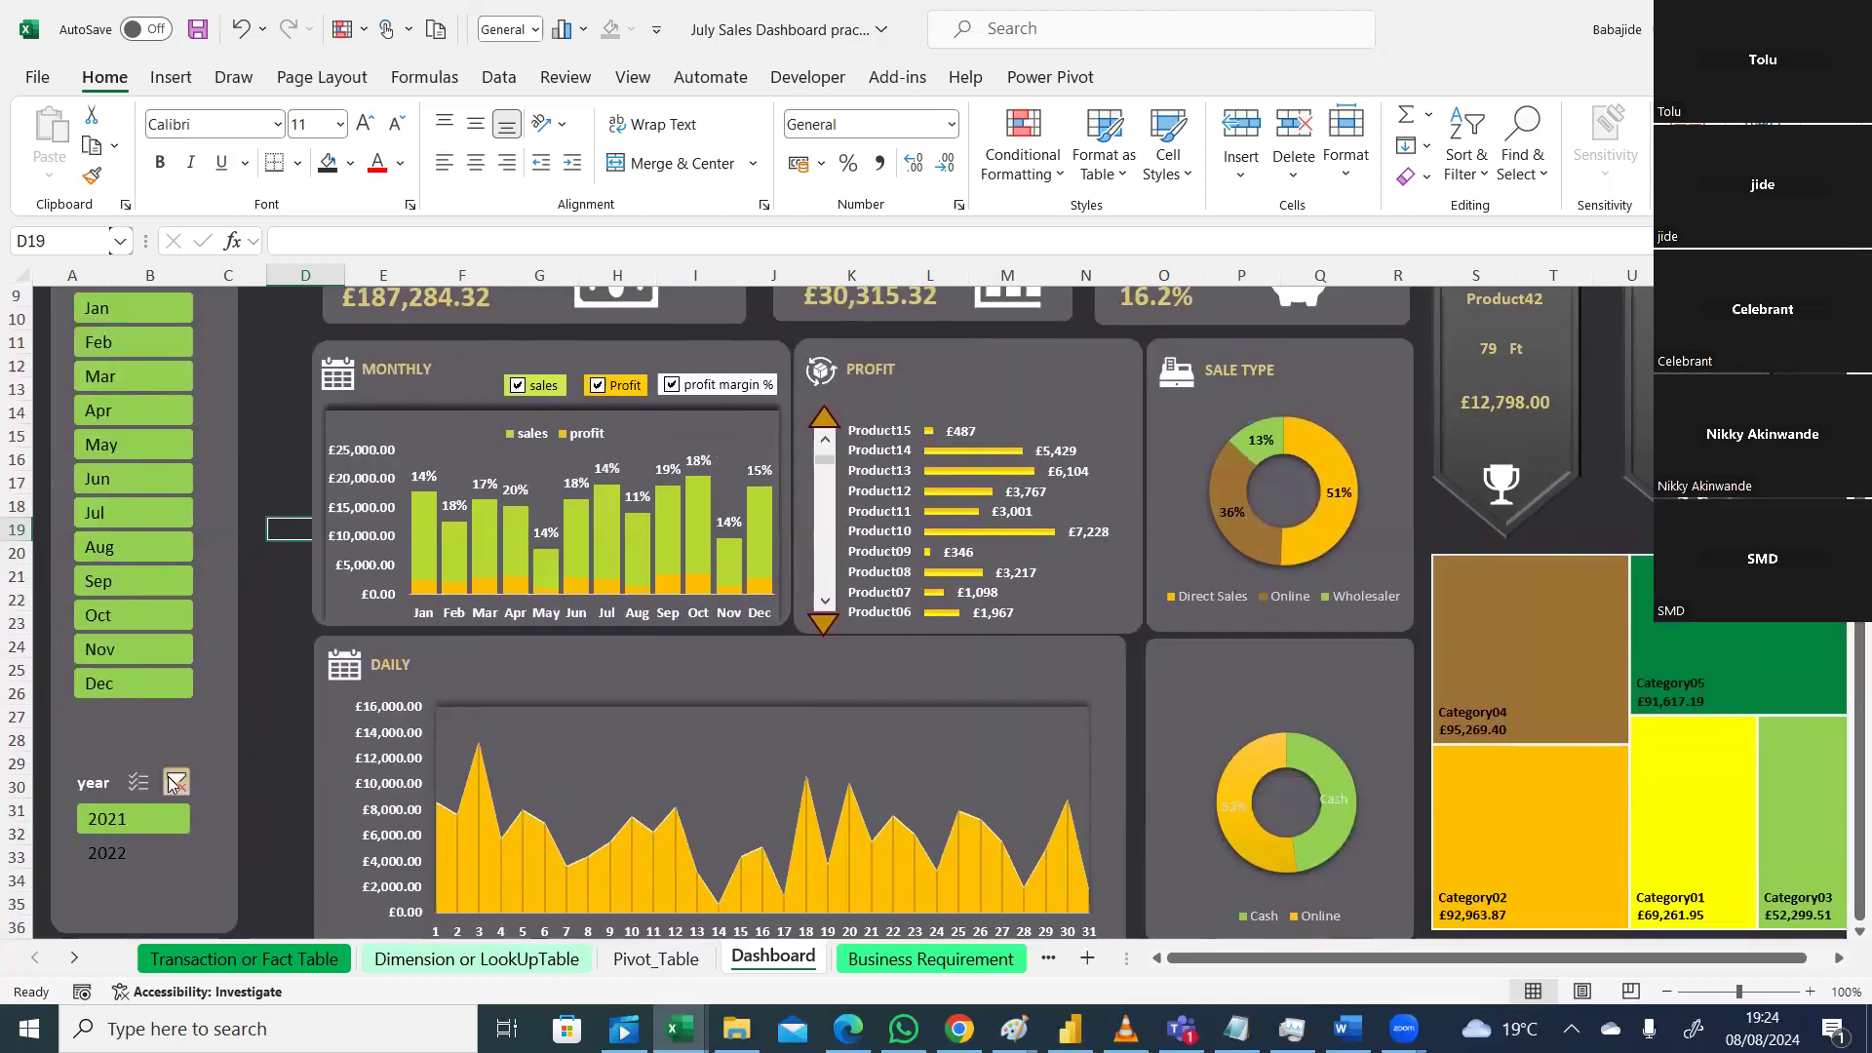
click(174, 783)
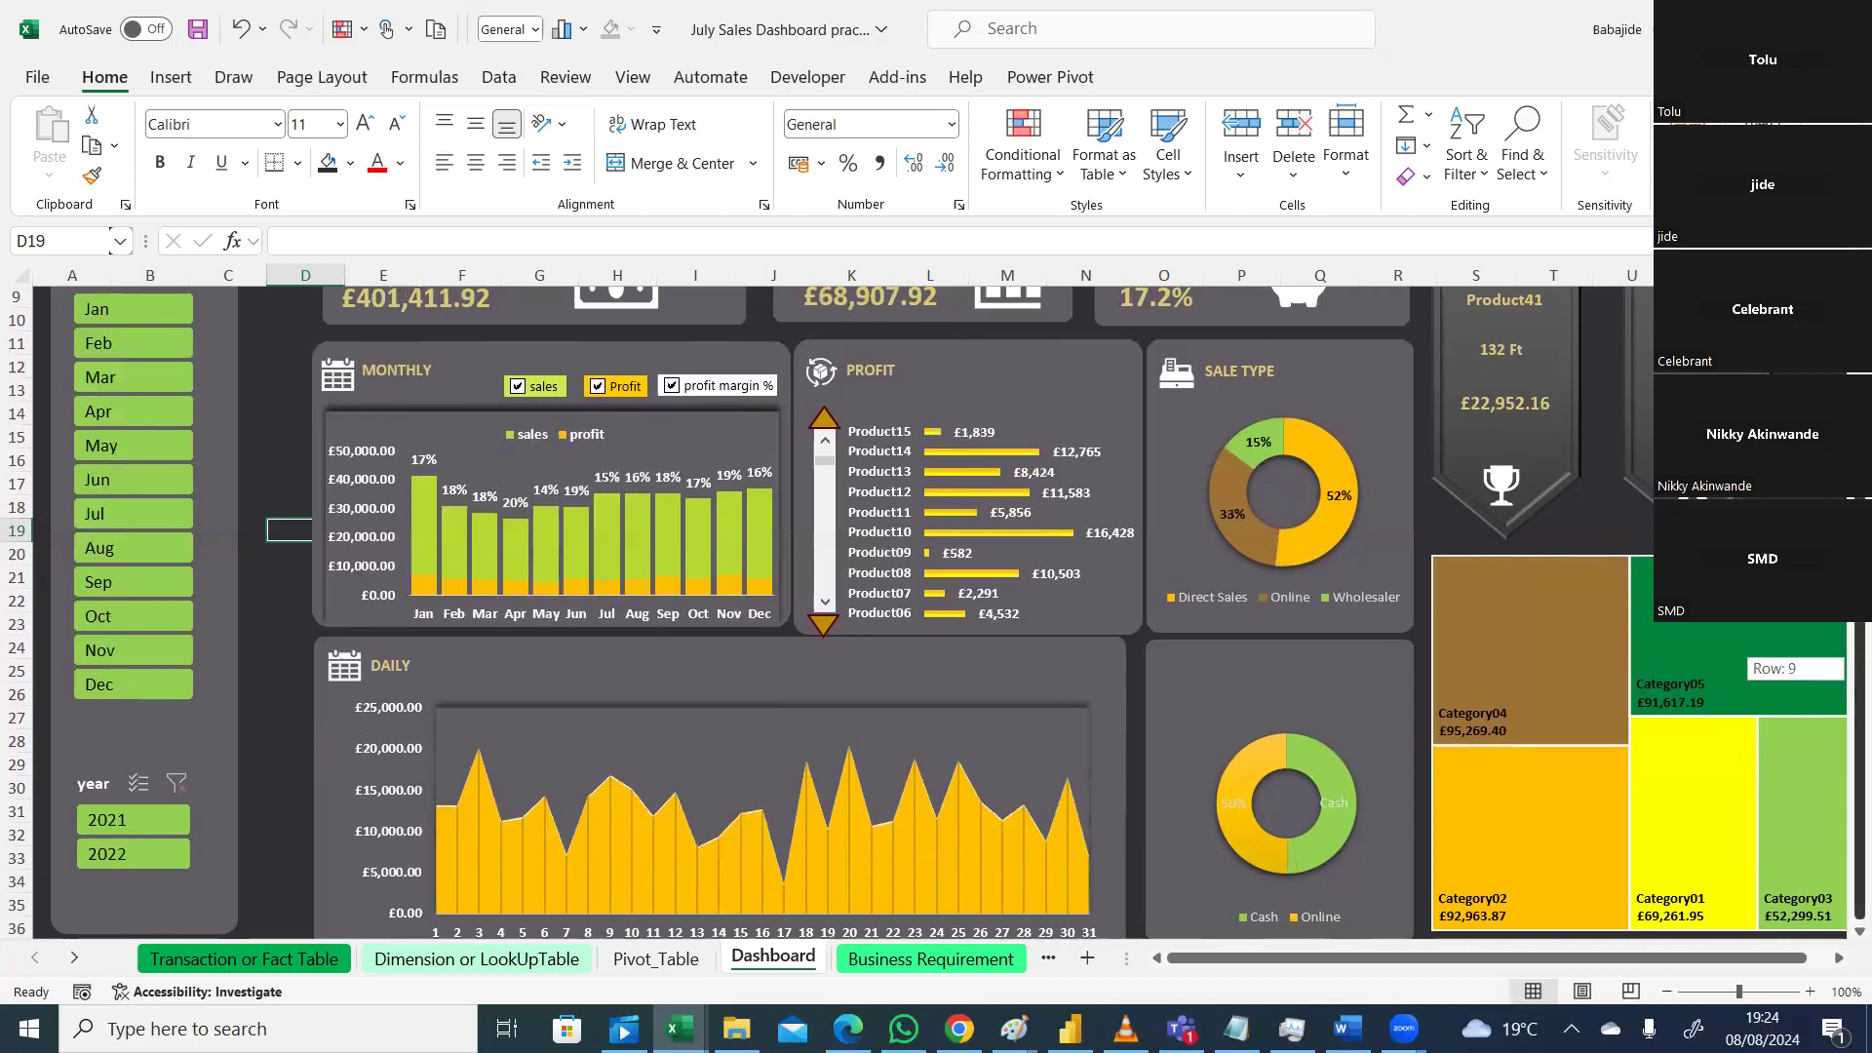
scroll(1843, 676, up, 3)
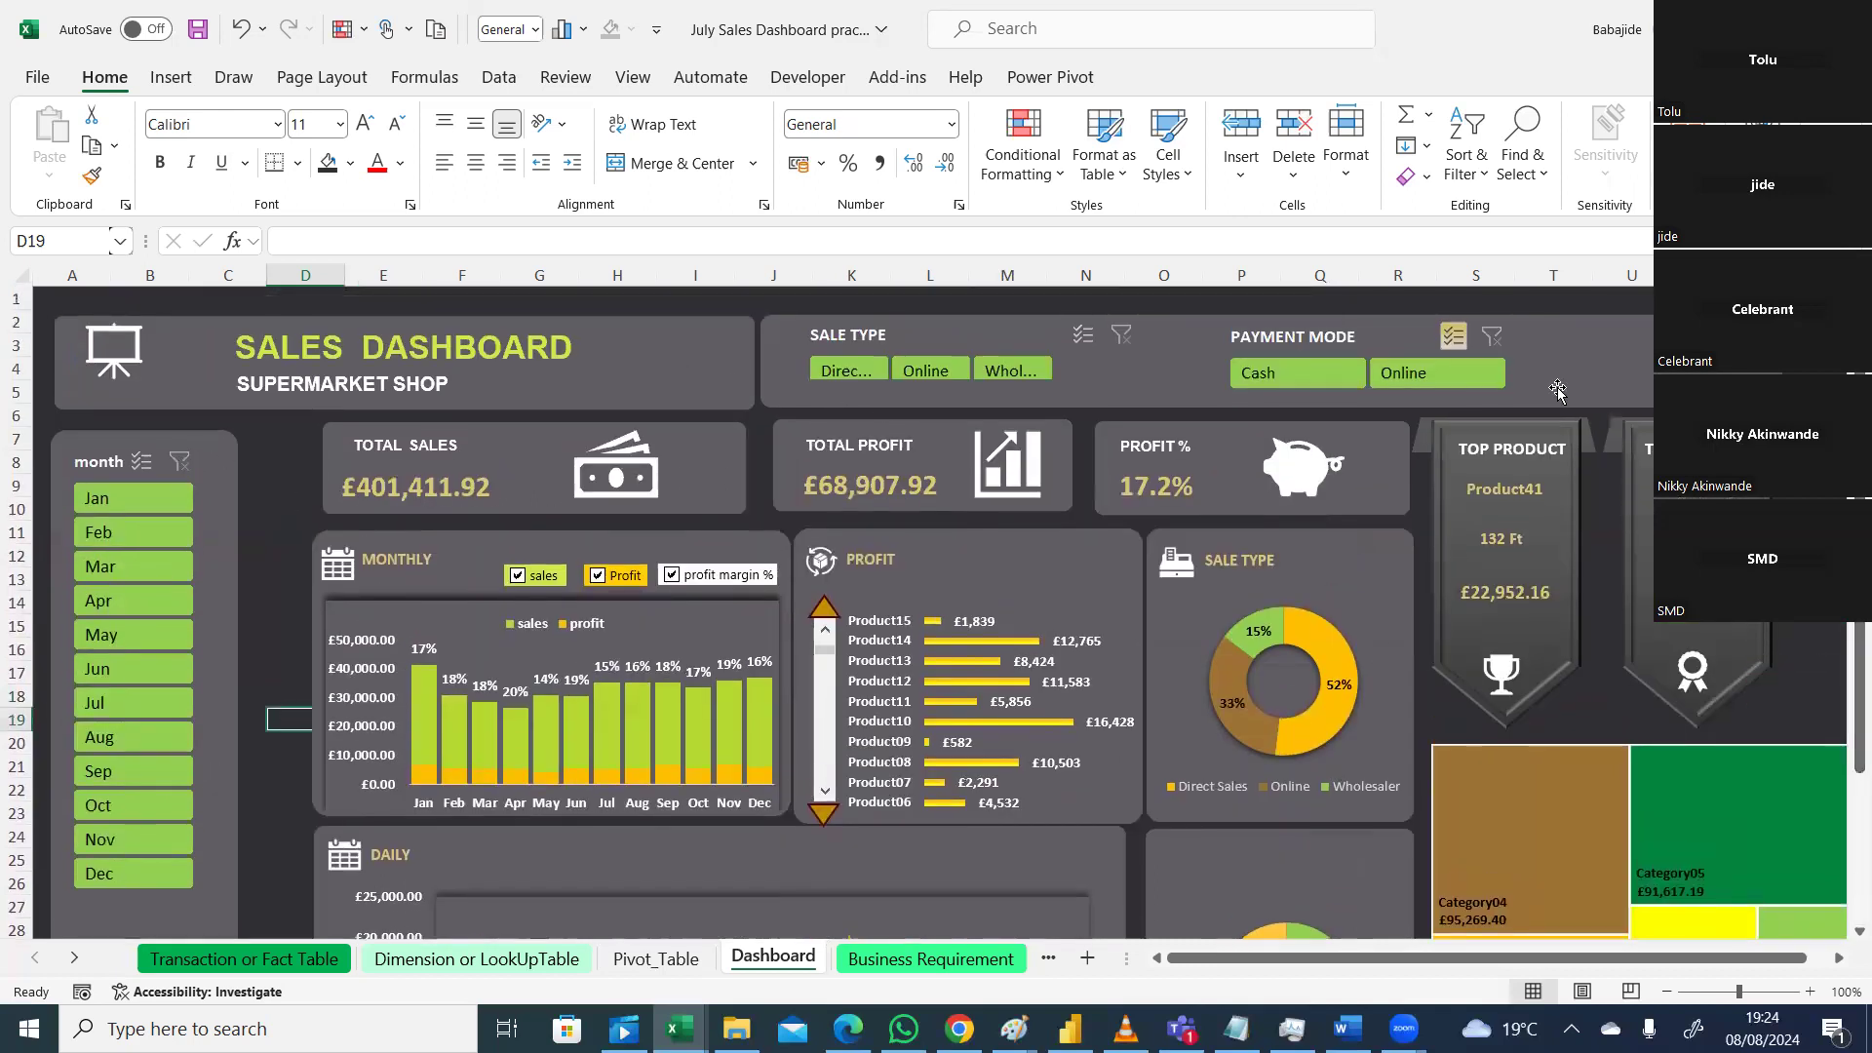
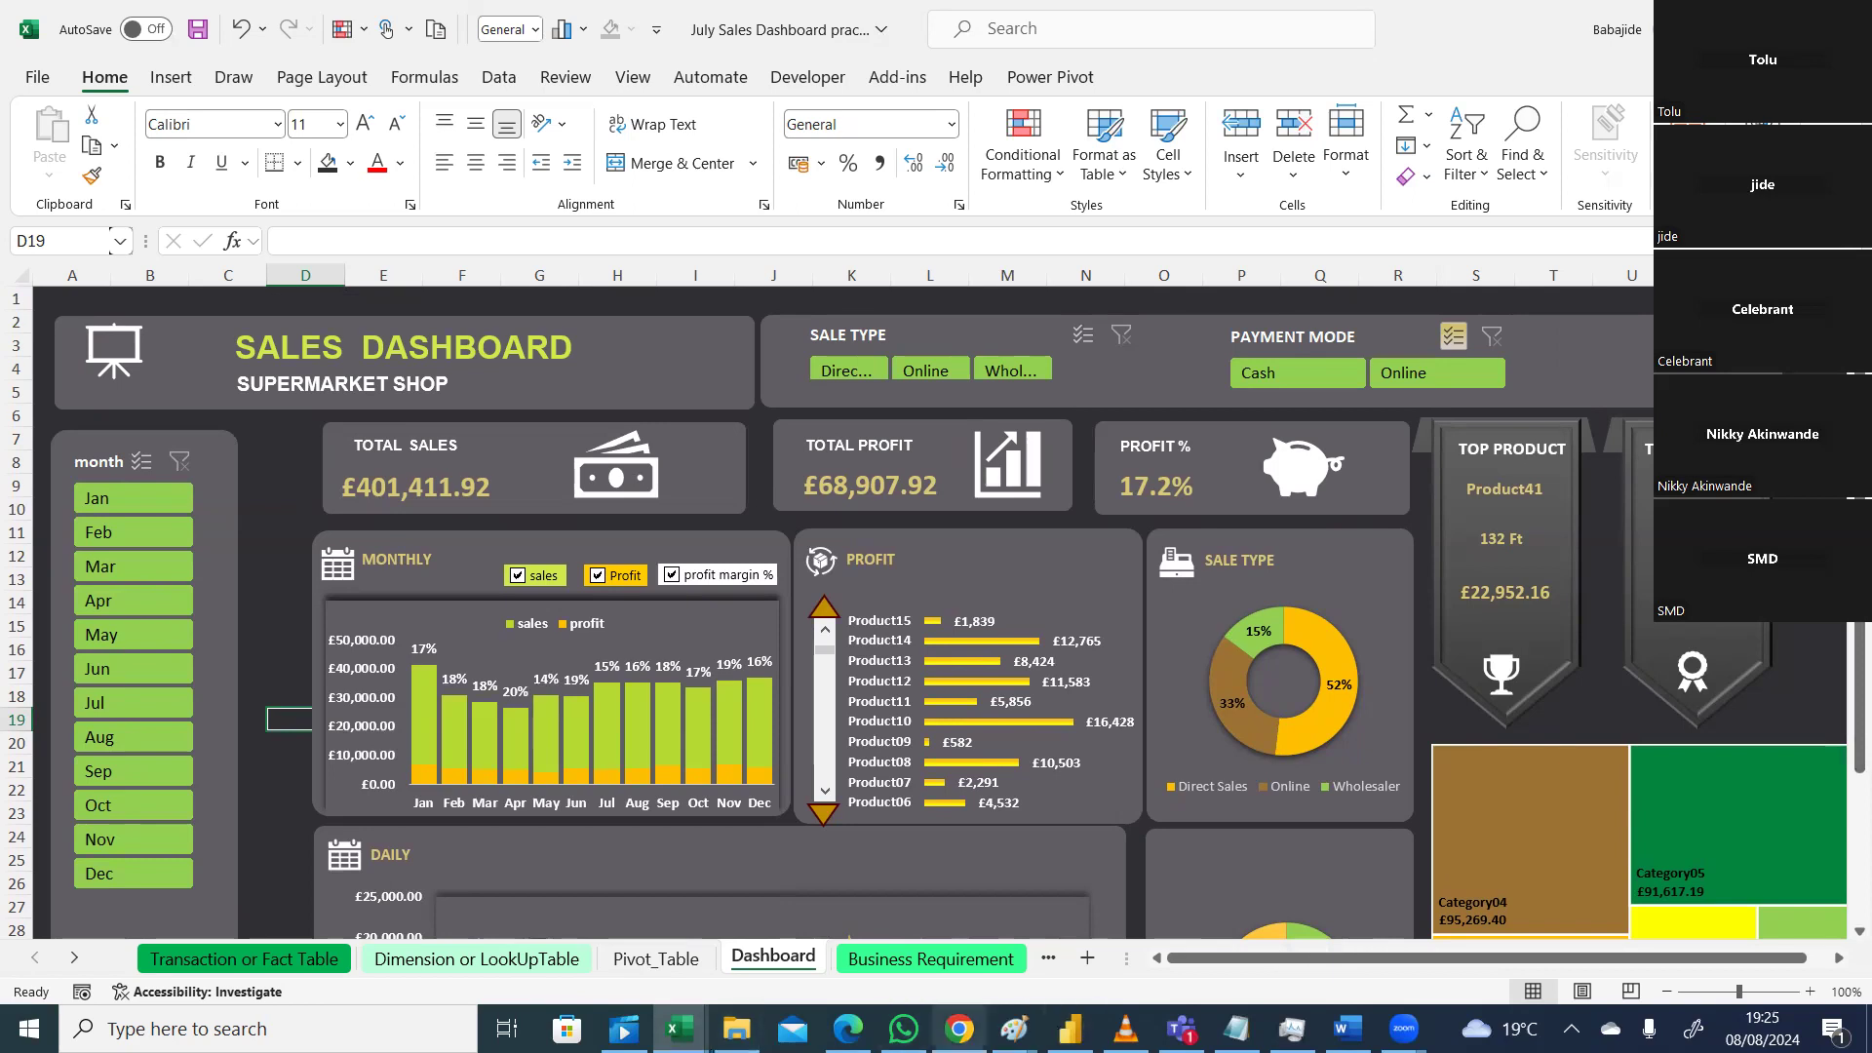
Step: Switch from the Excel dashboard to Chrome and close the extra Google tab
click(959, 1029)
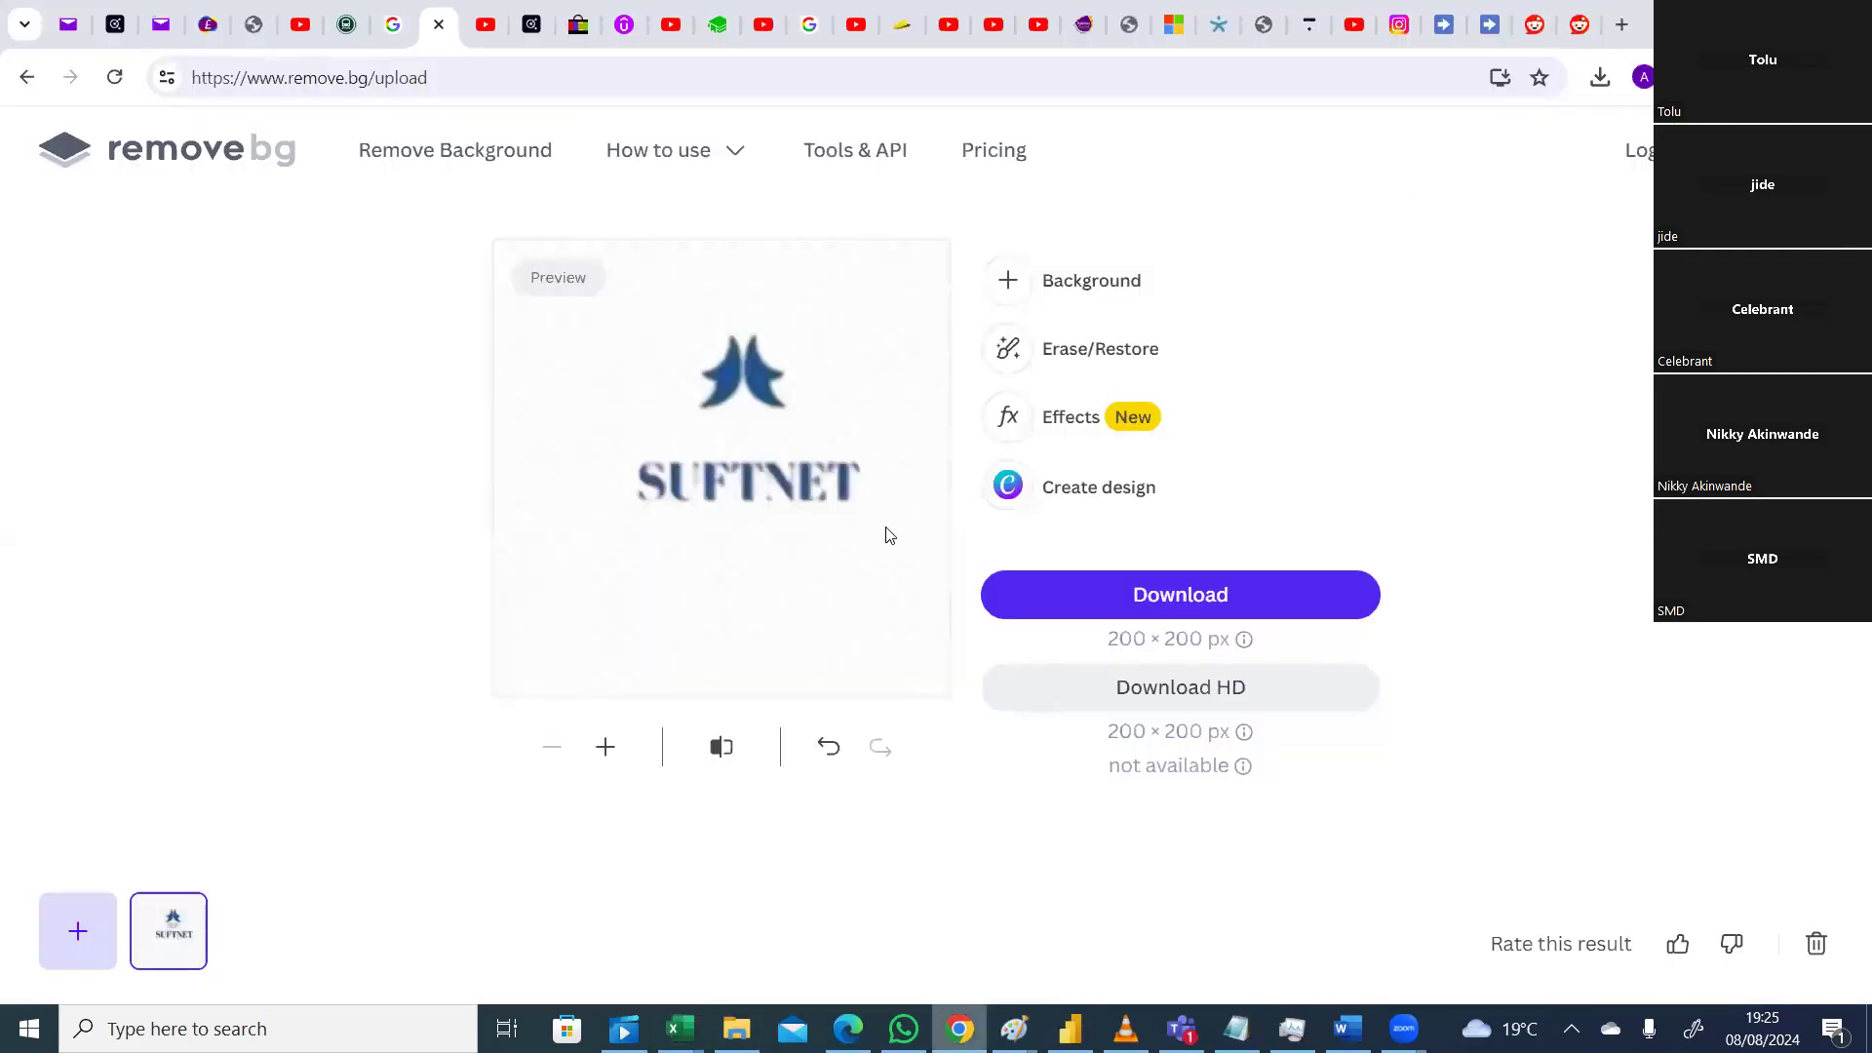
middle_click(400, 44)
Step: Go to google.co.uk, search 'suftnet ltd' and open the Suftnet Limited LinkedIn result
click(441, 78)
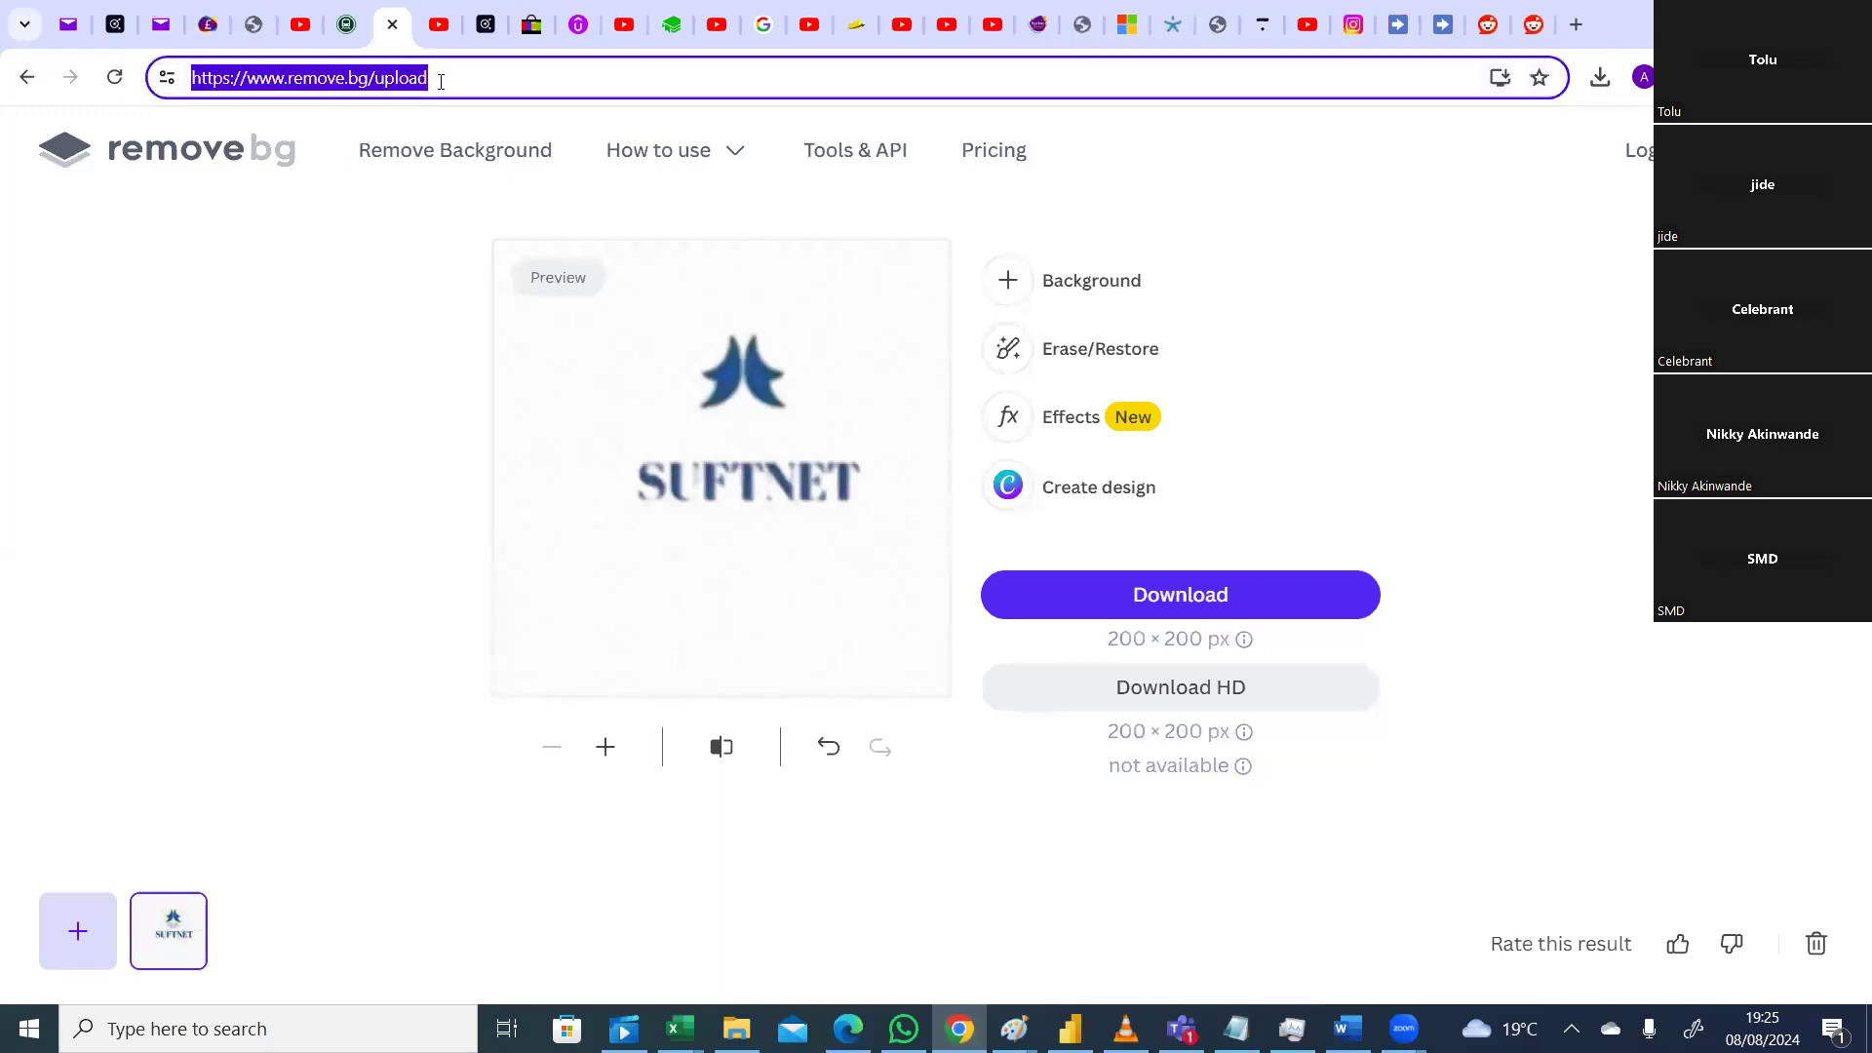
text(google.co.uk)
key(Return)
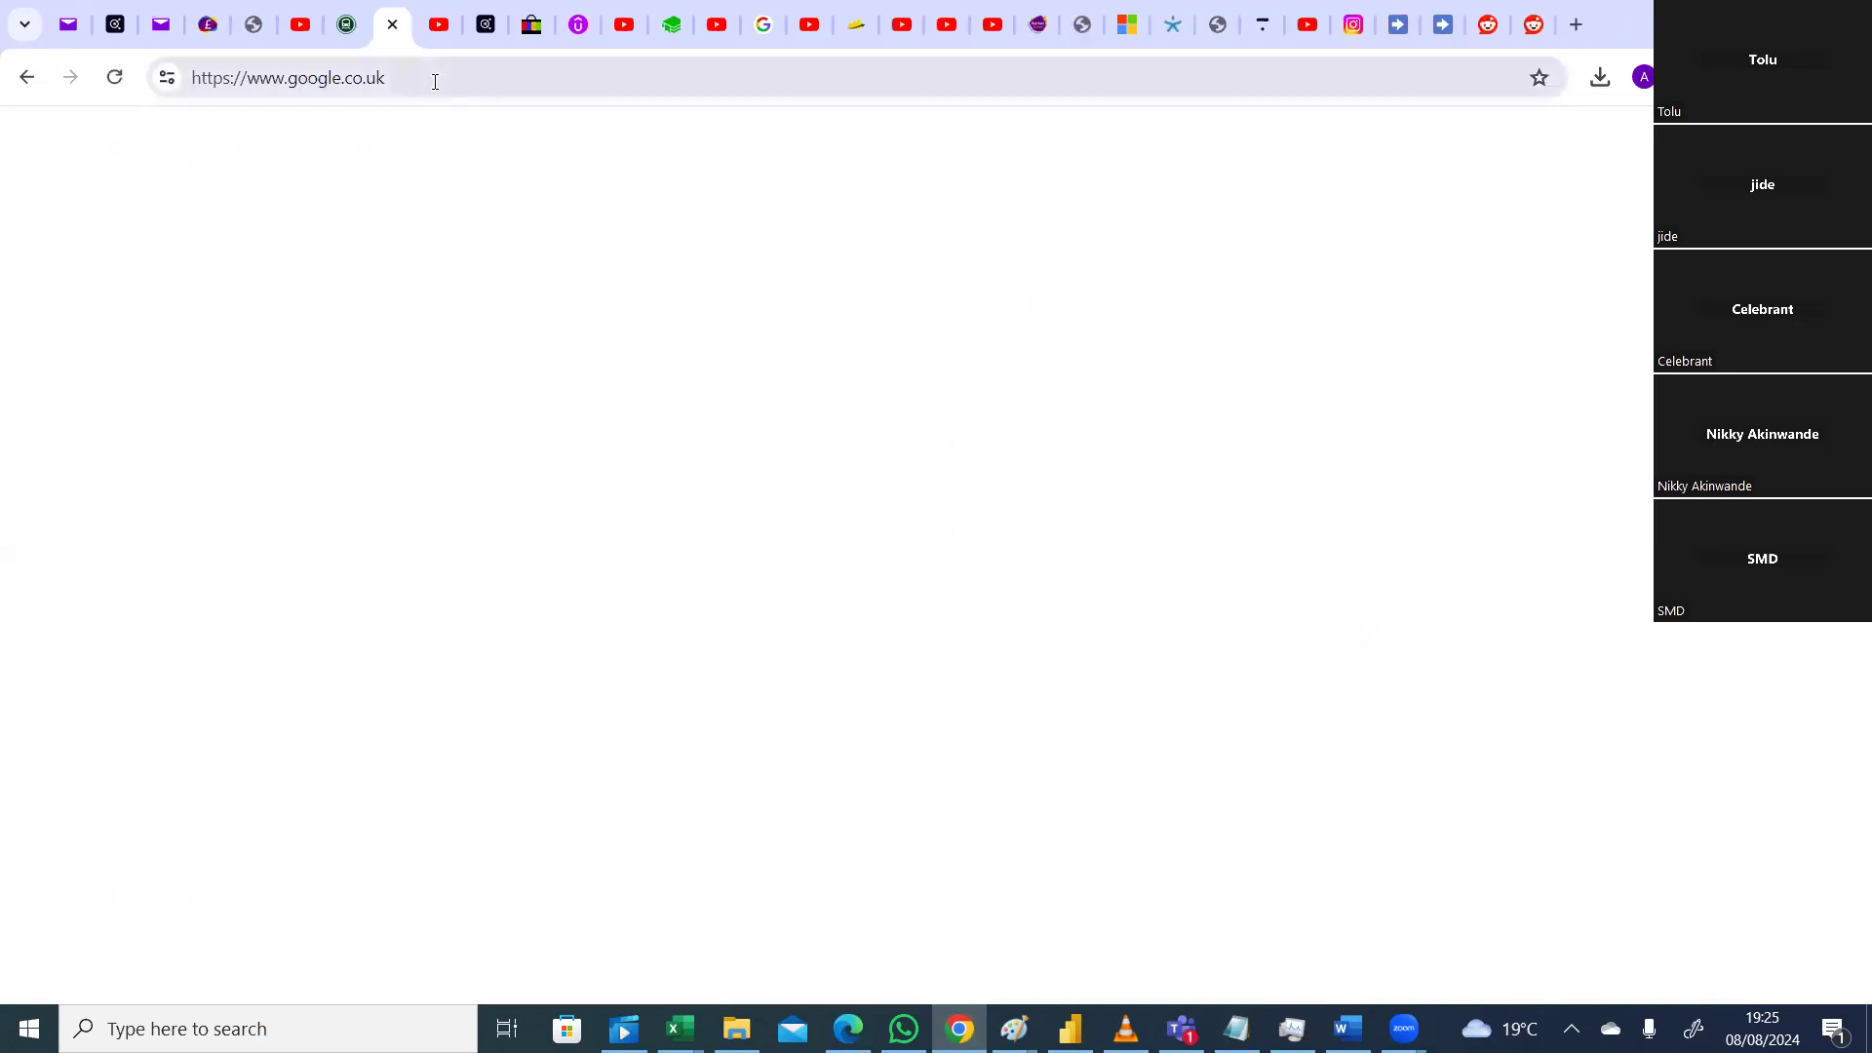
text(suf)
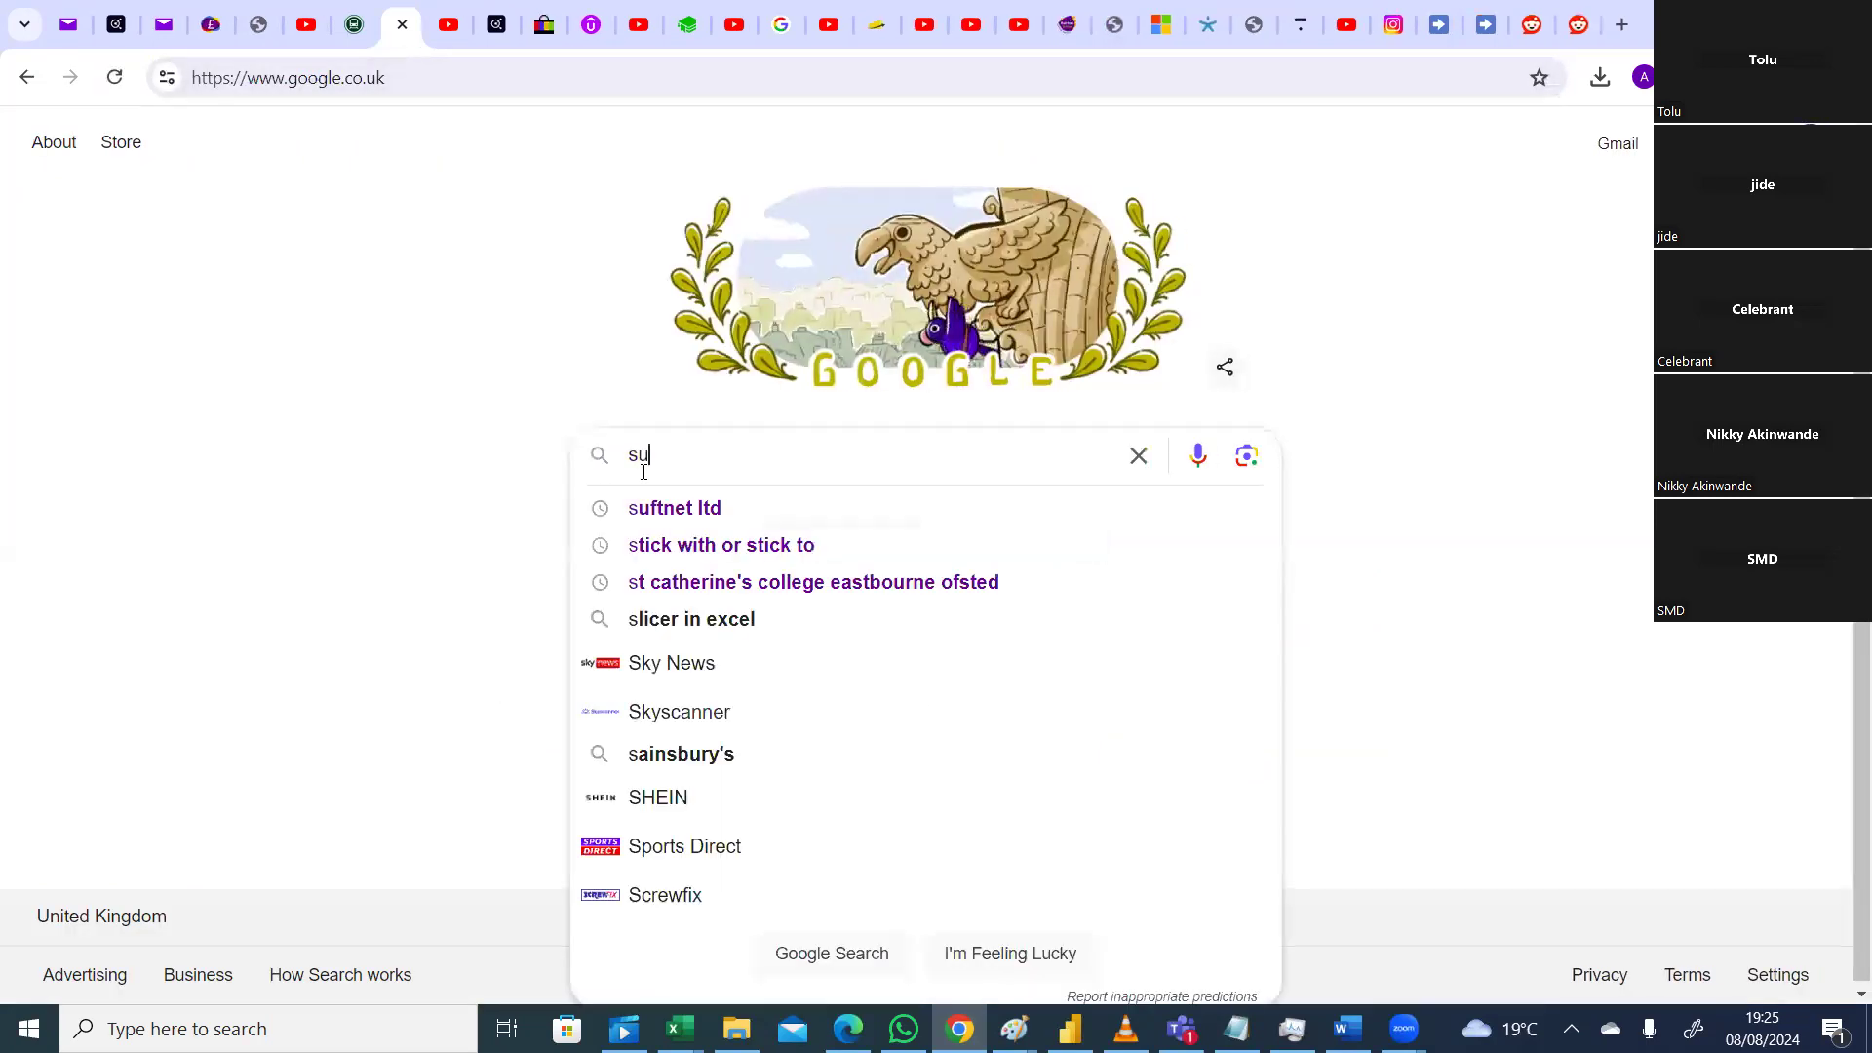
click(669, 511)
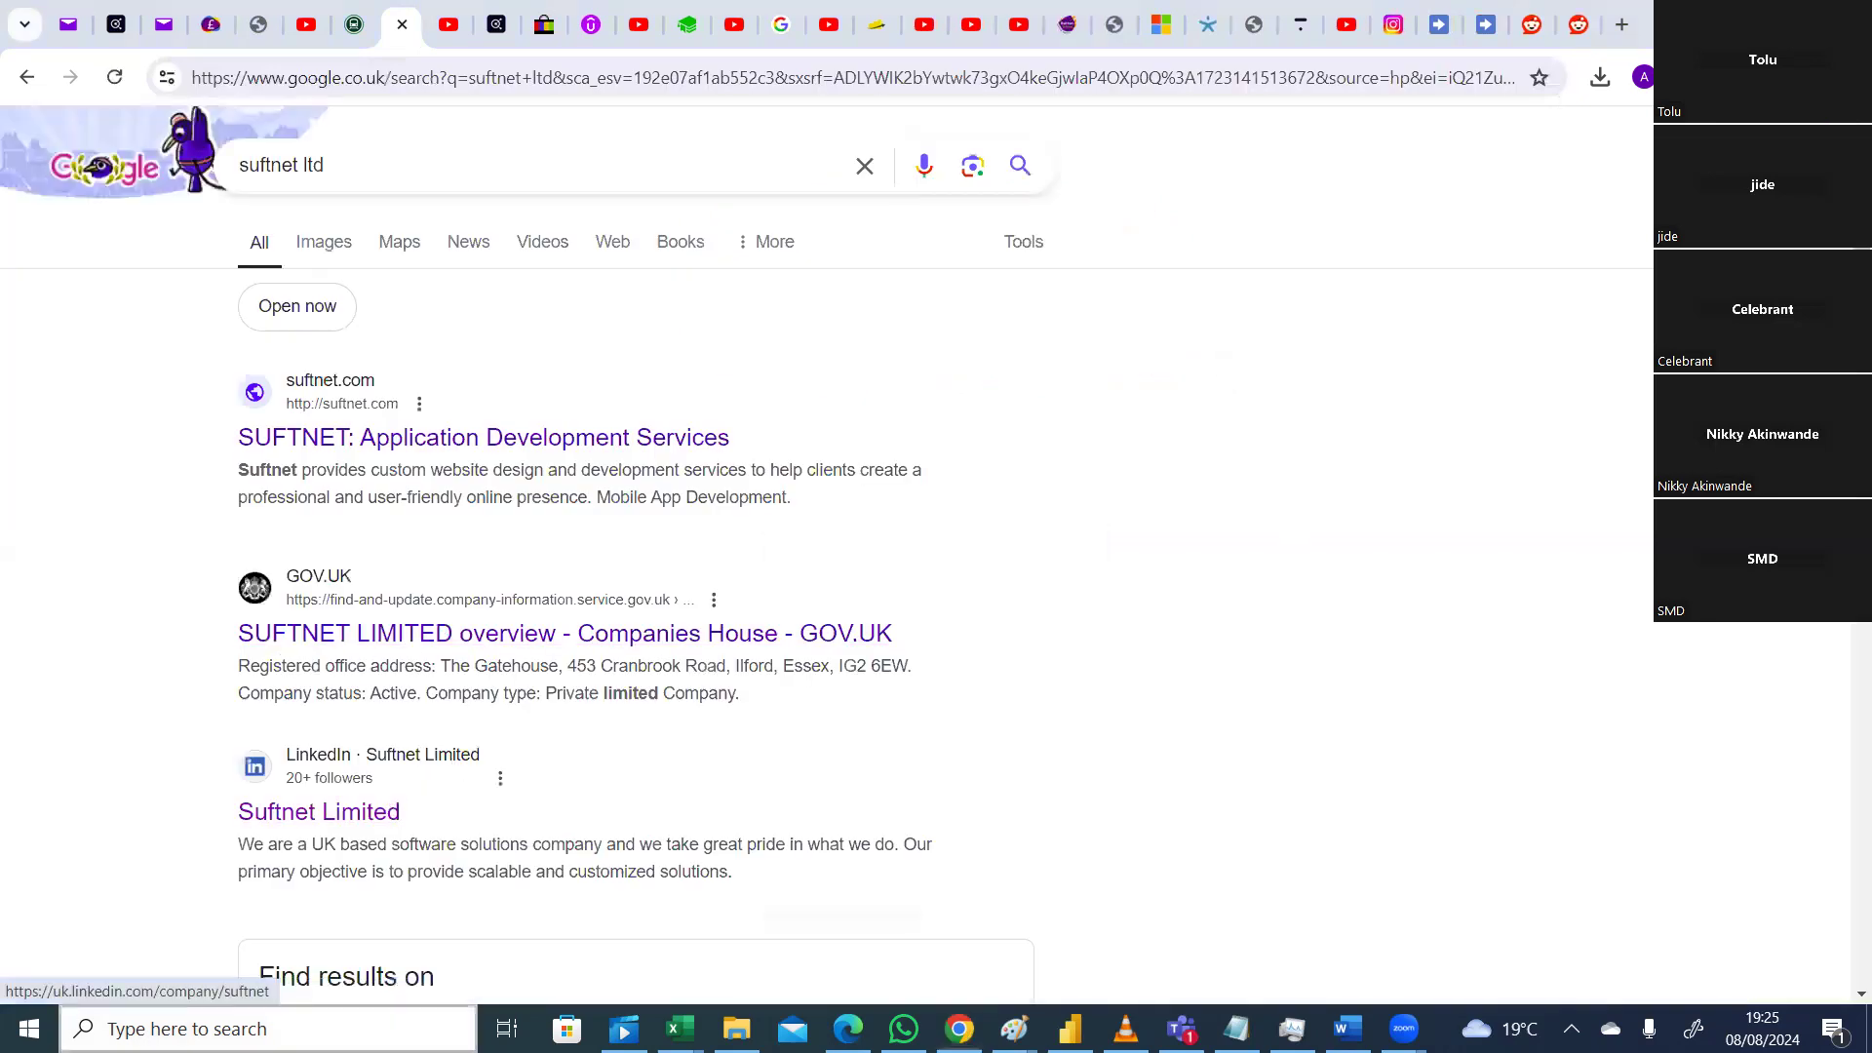
click(110, 1015)
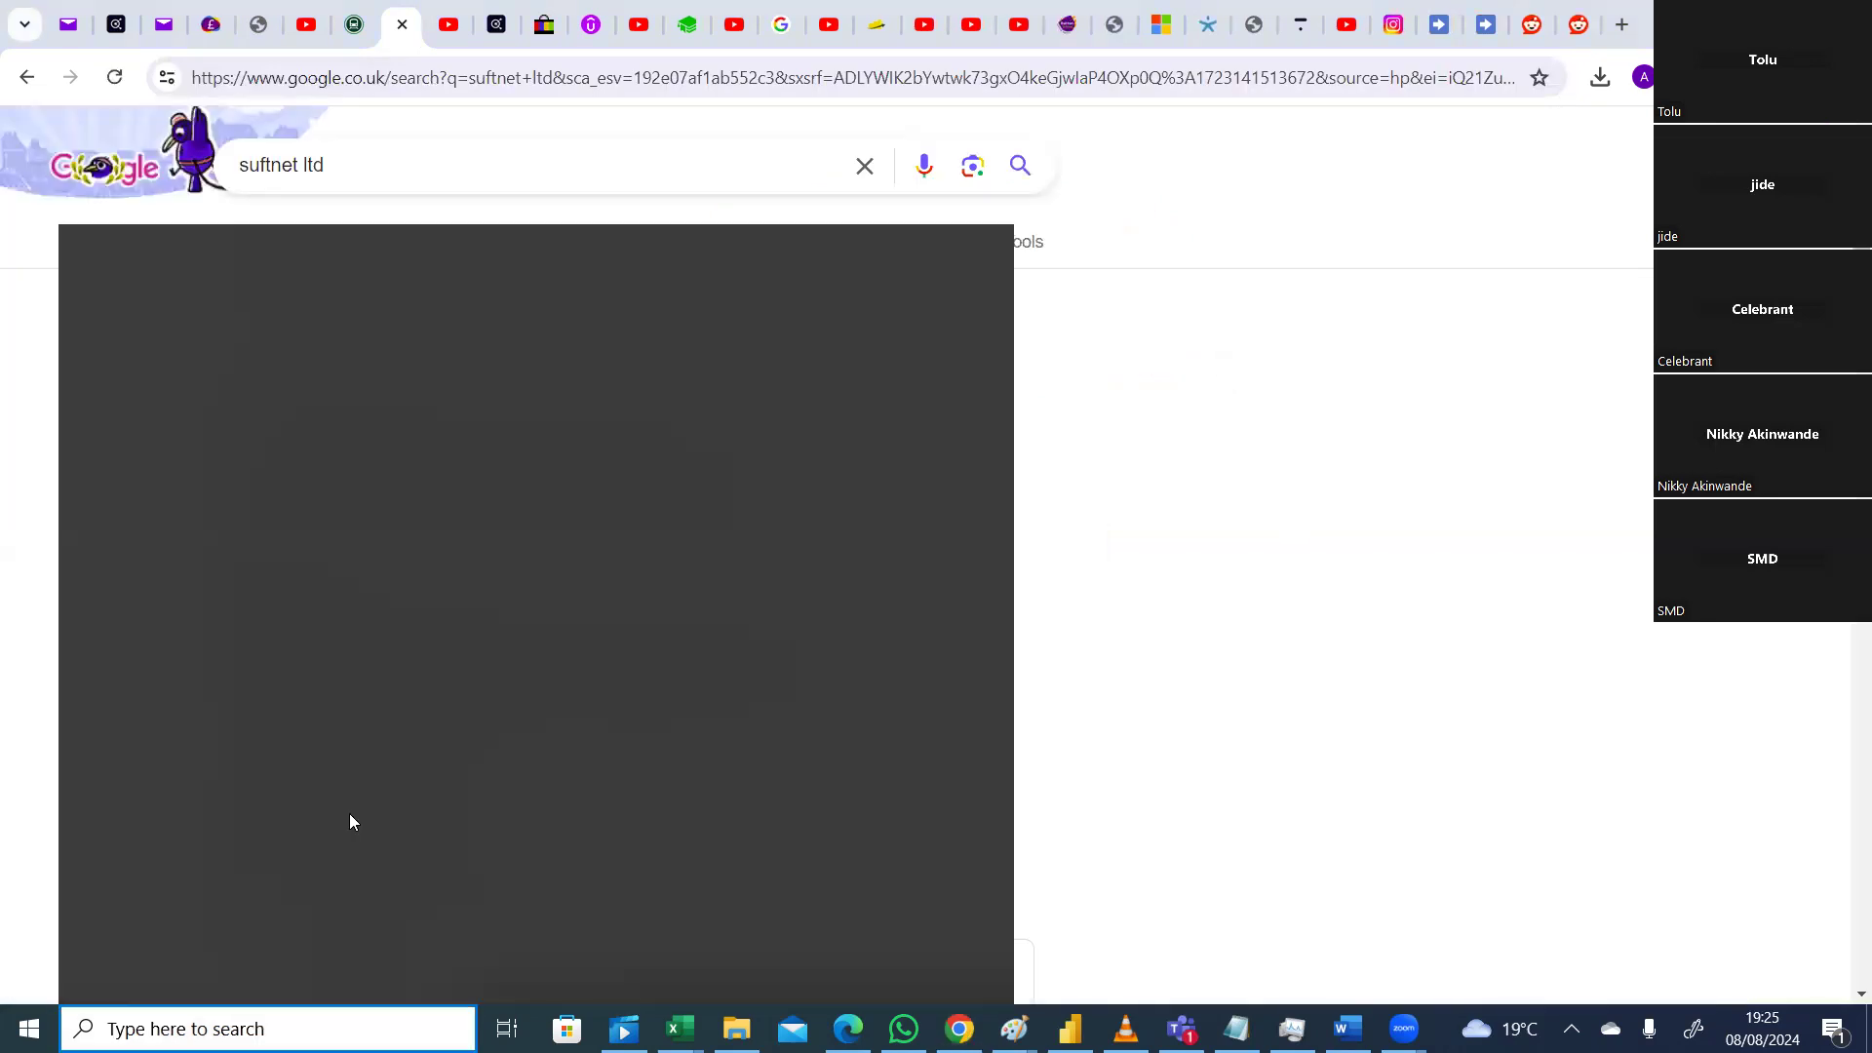
click(1098, 571)
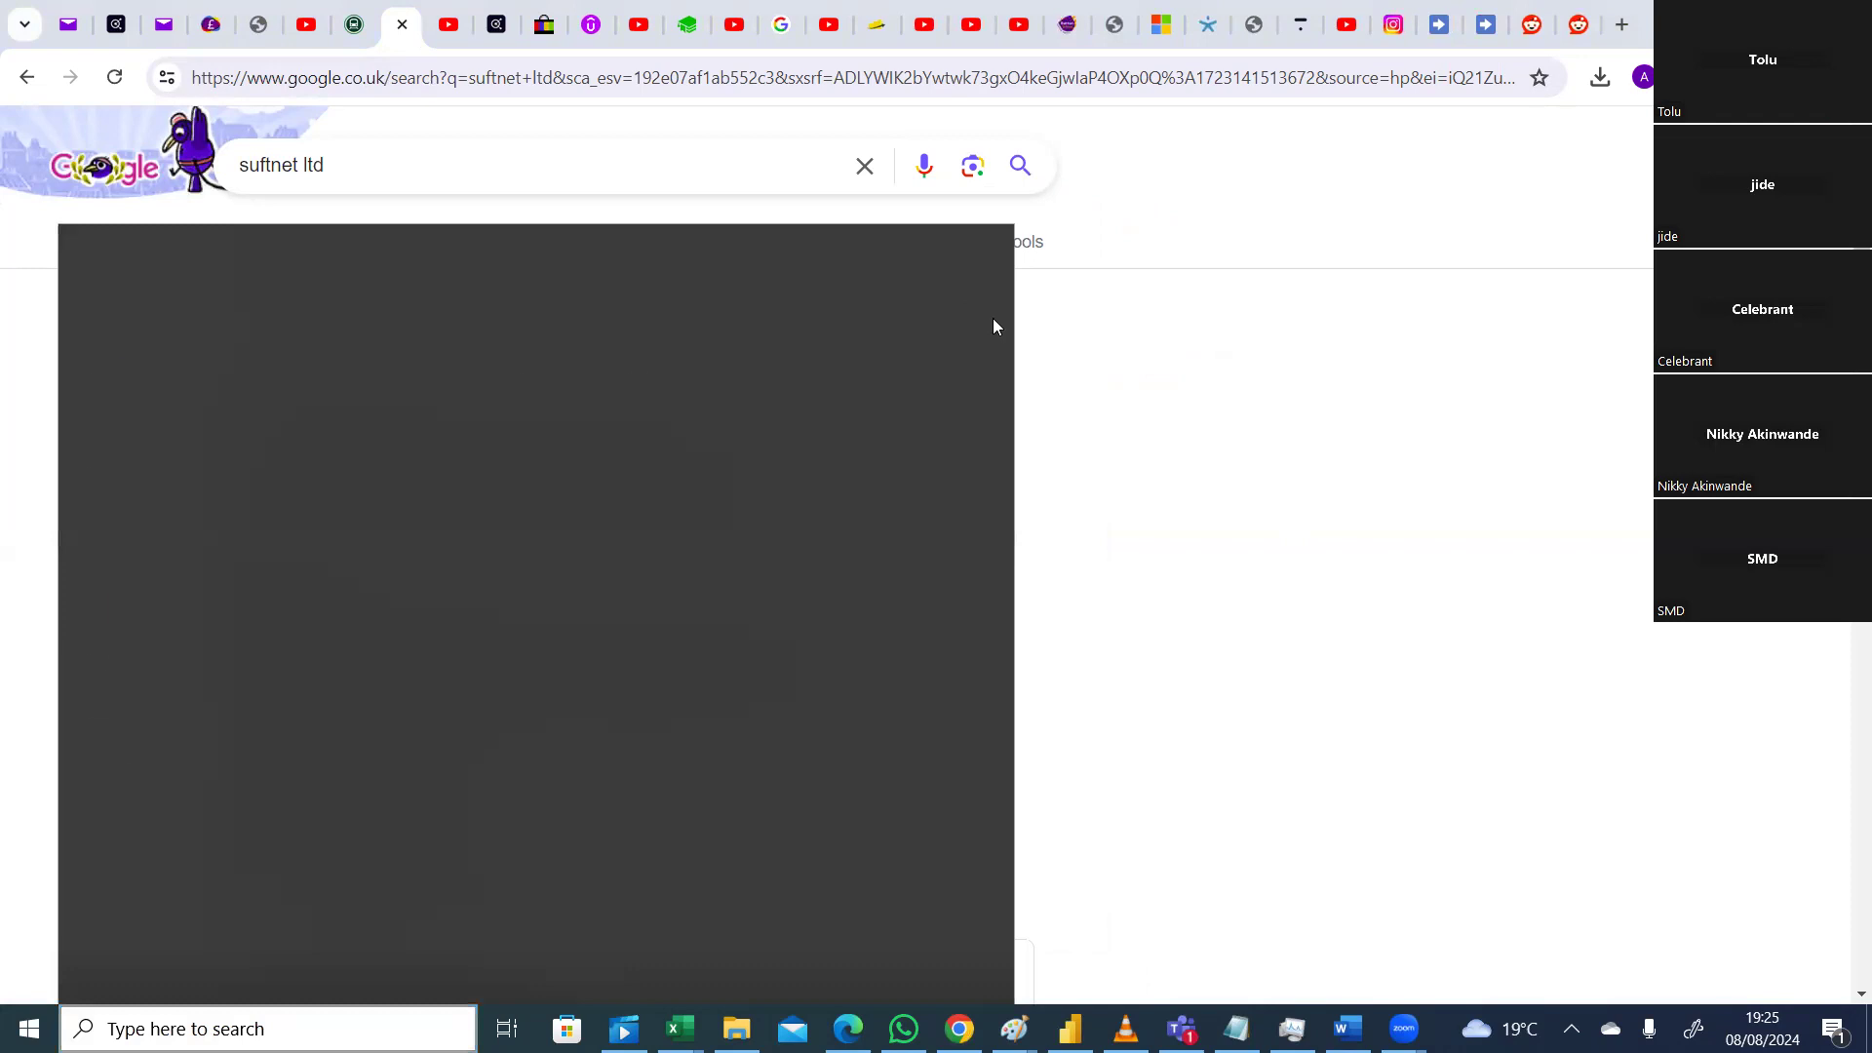
click(286, 827)
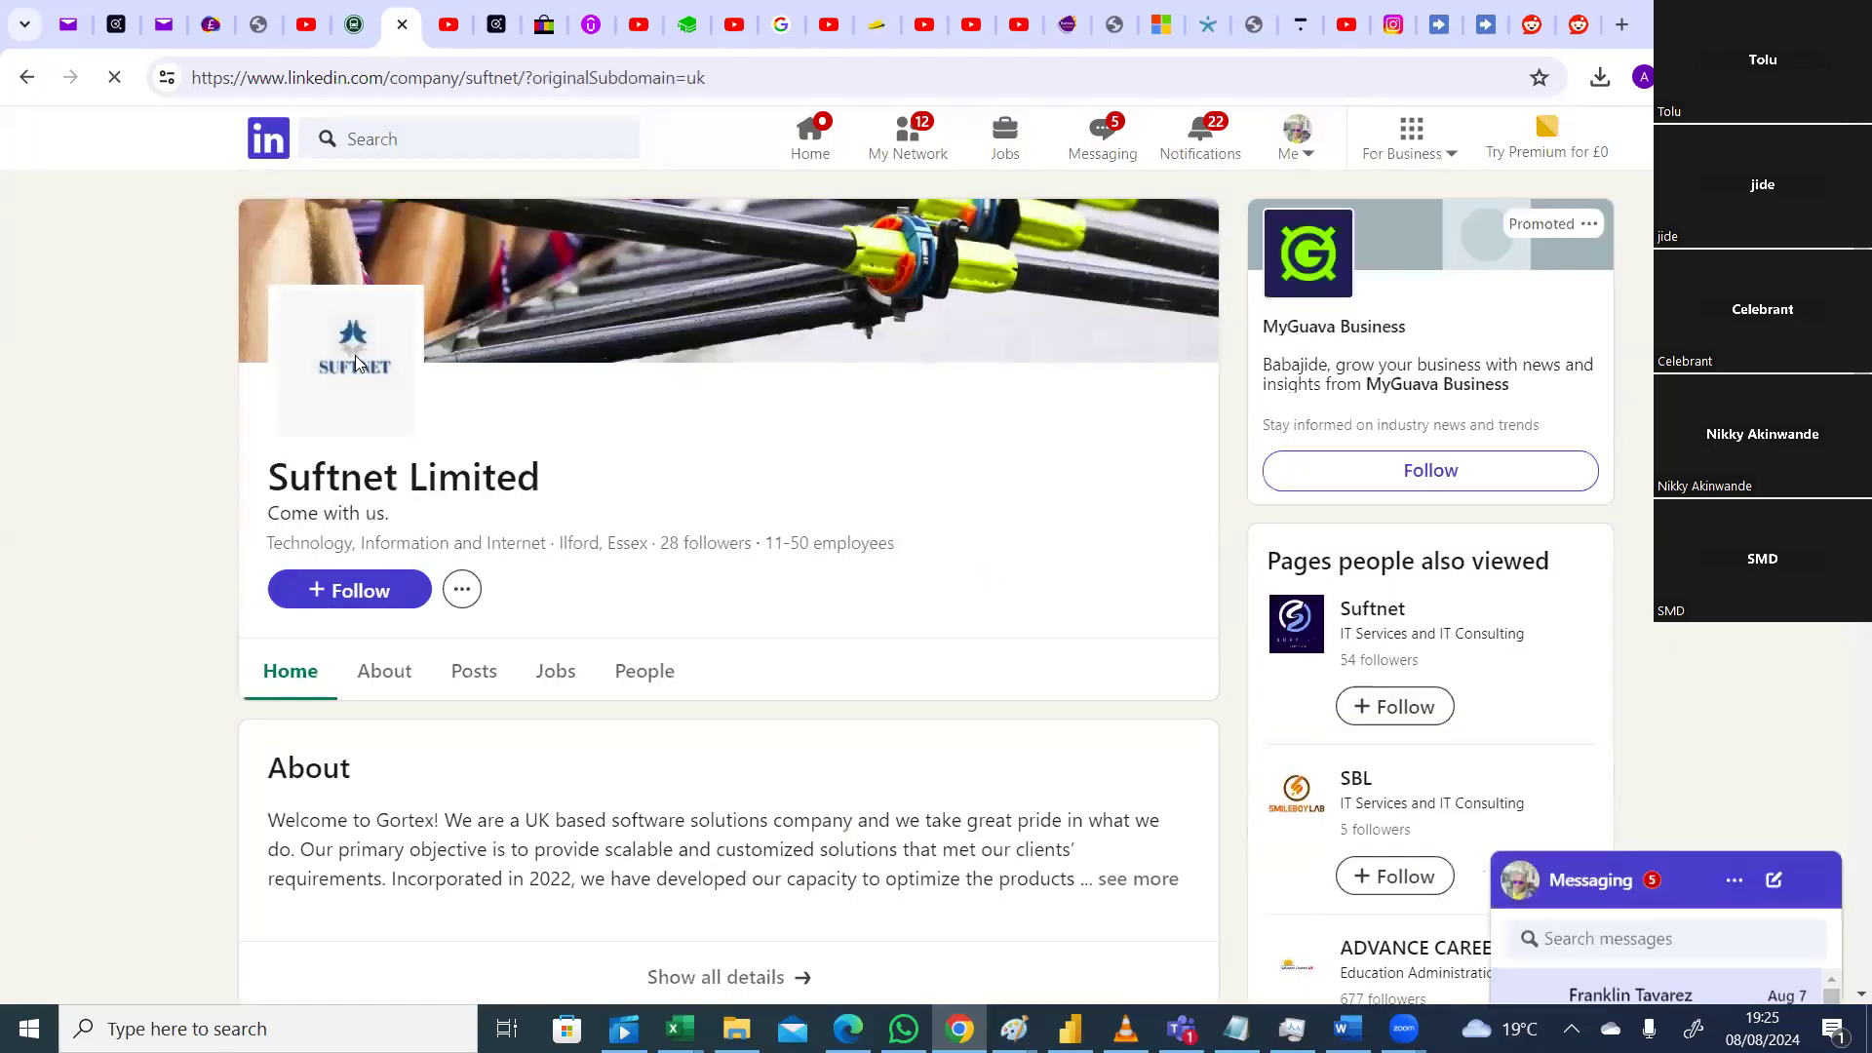
Step: Save the LinkedIn company logo image to the Desktop under the name sufnet
right_click(355, 355)
click(445, 417)
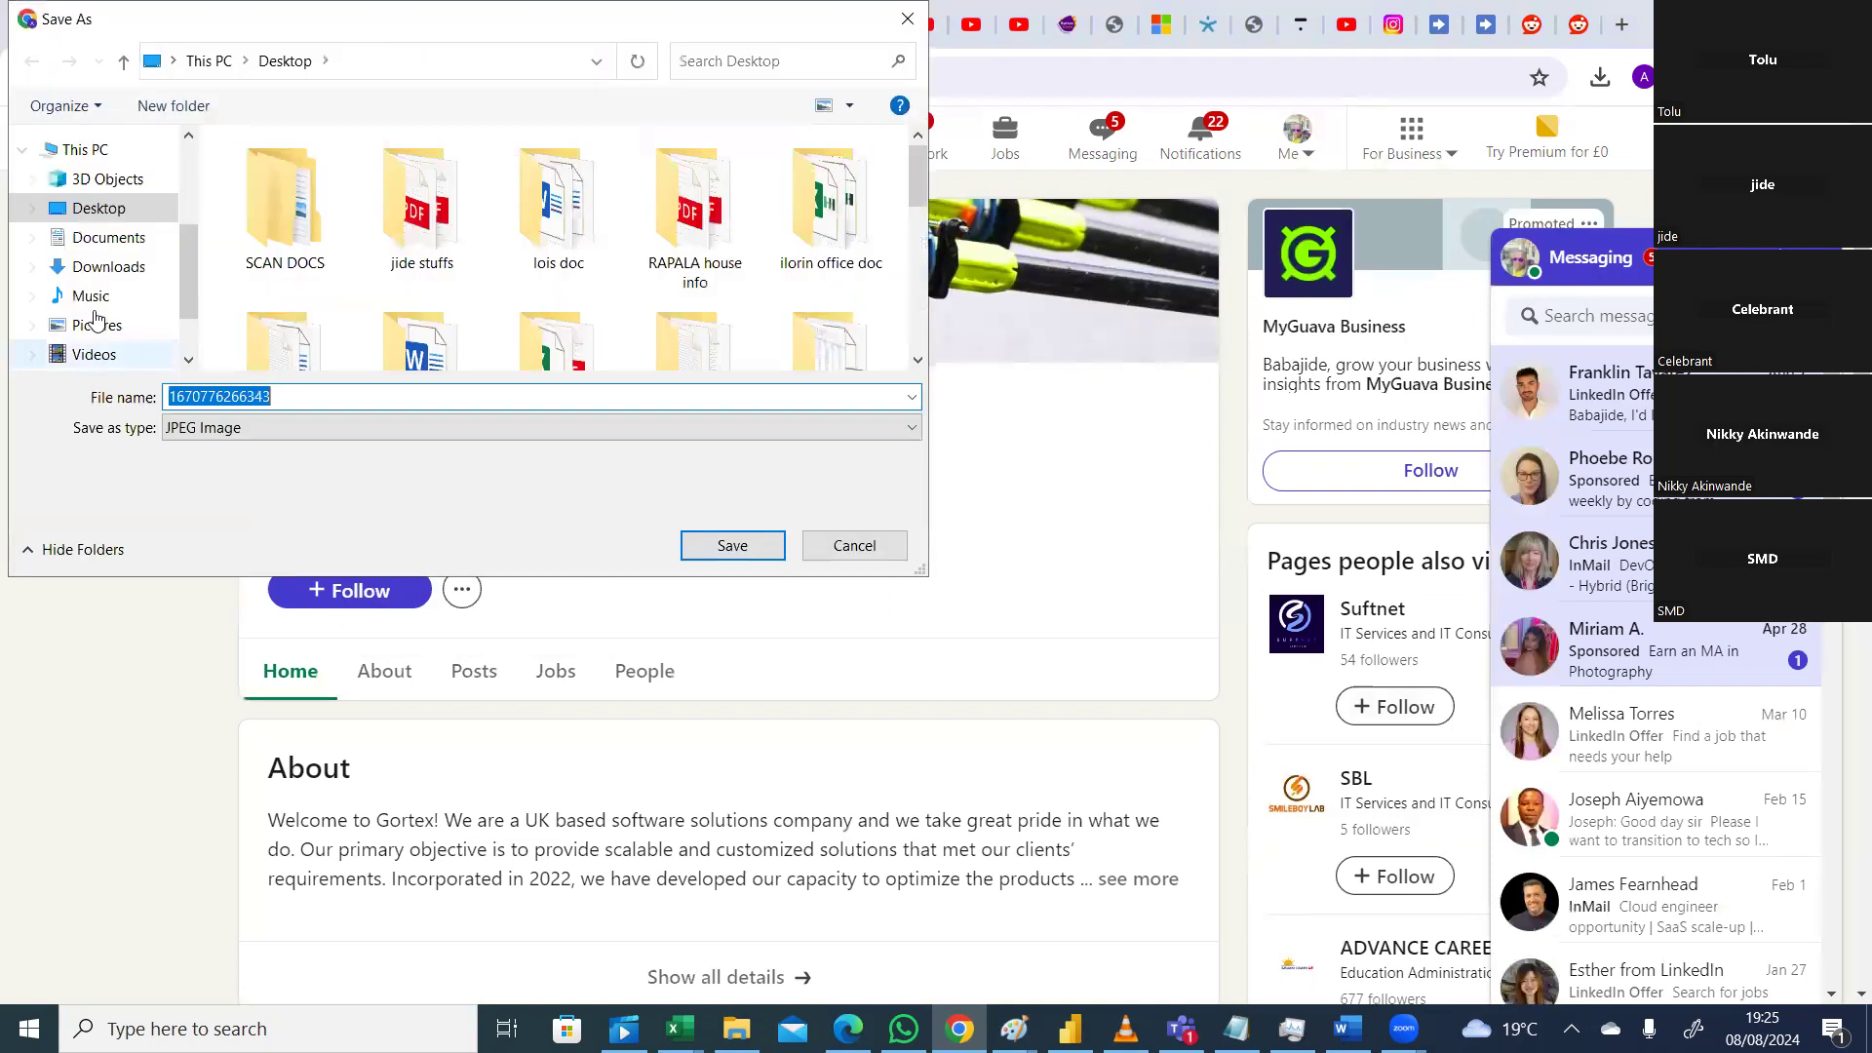
click(109, 209)
drag(287, 396, 178, 401)
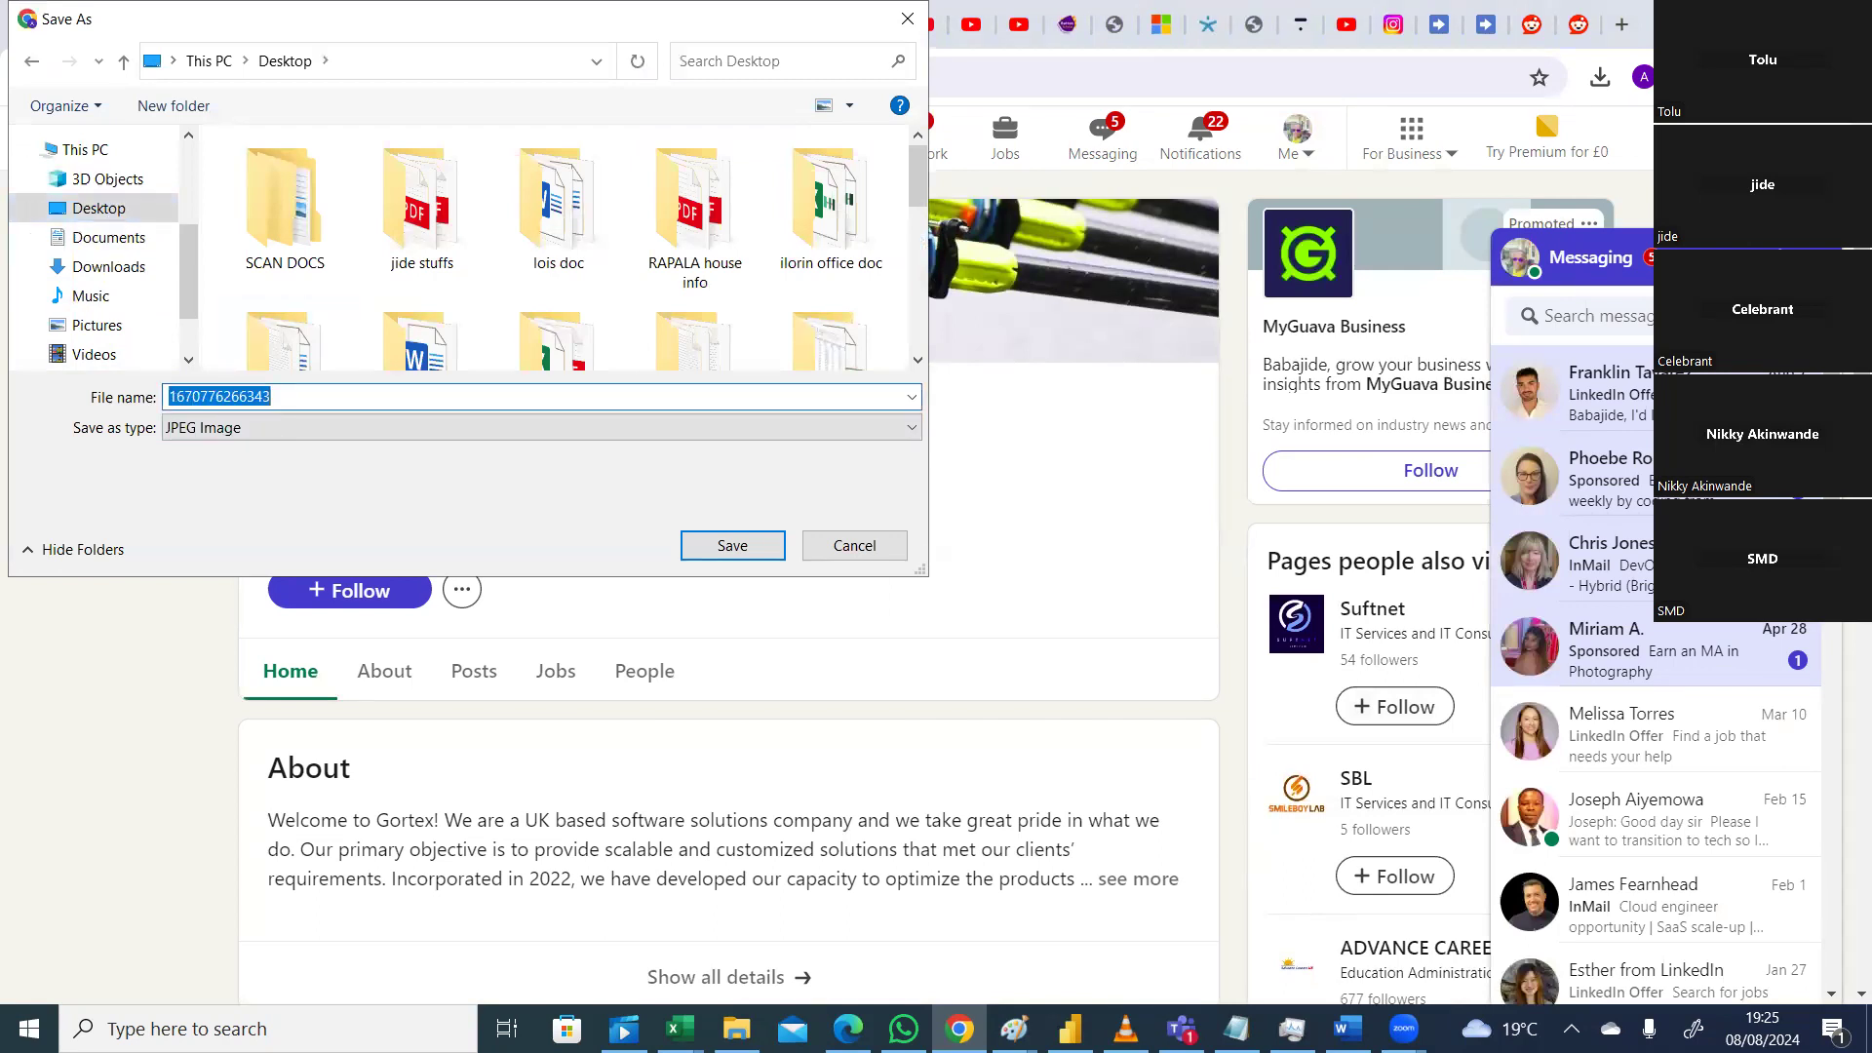
text(sufnet)
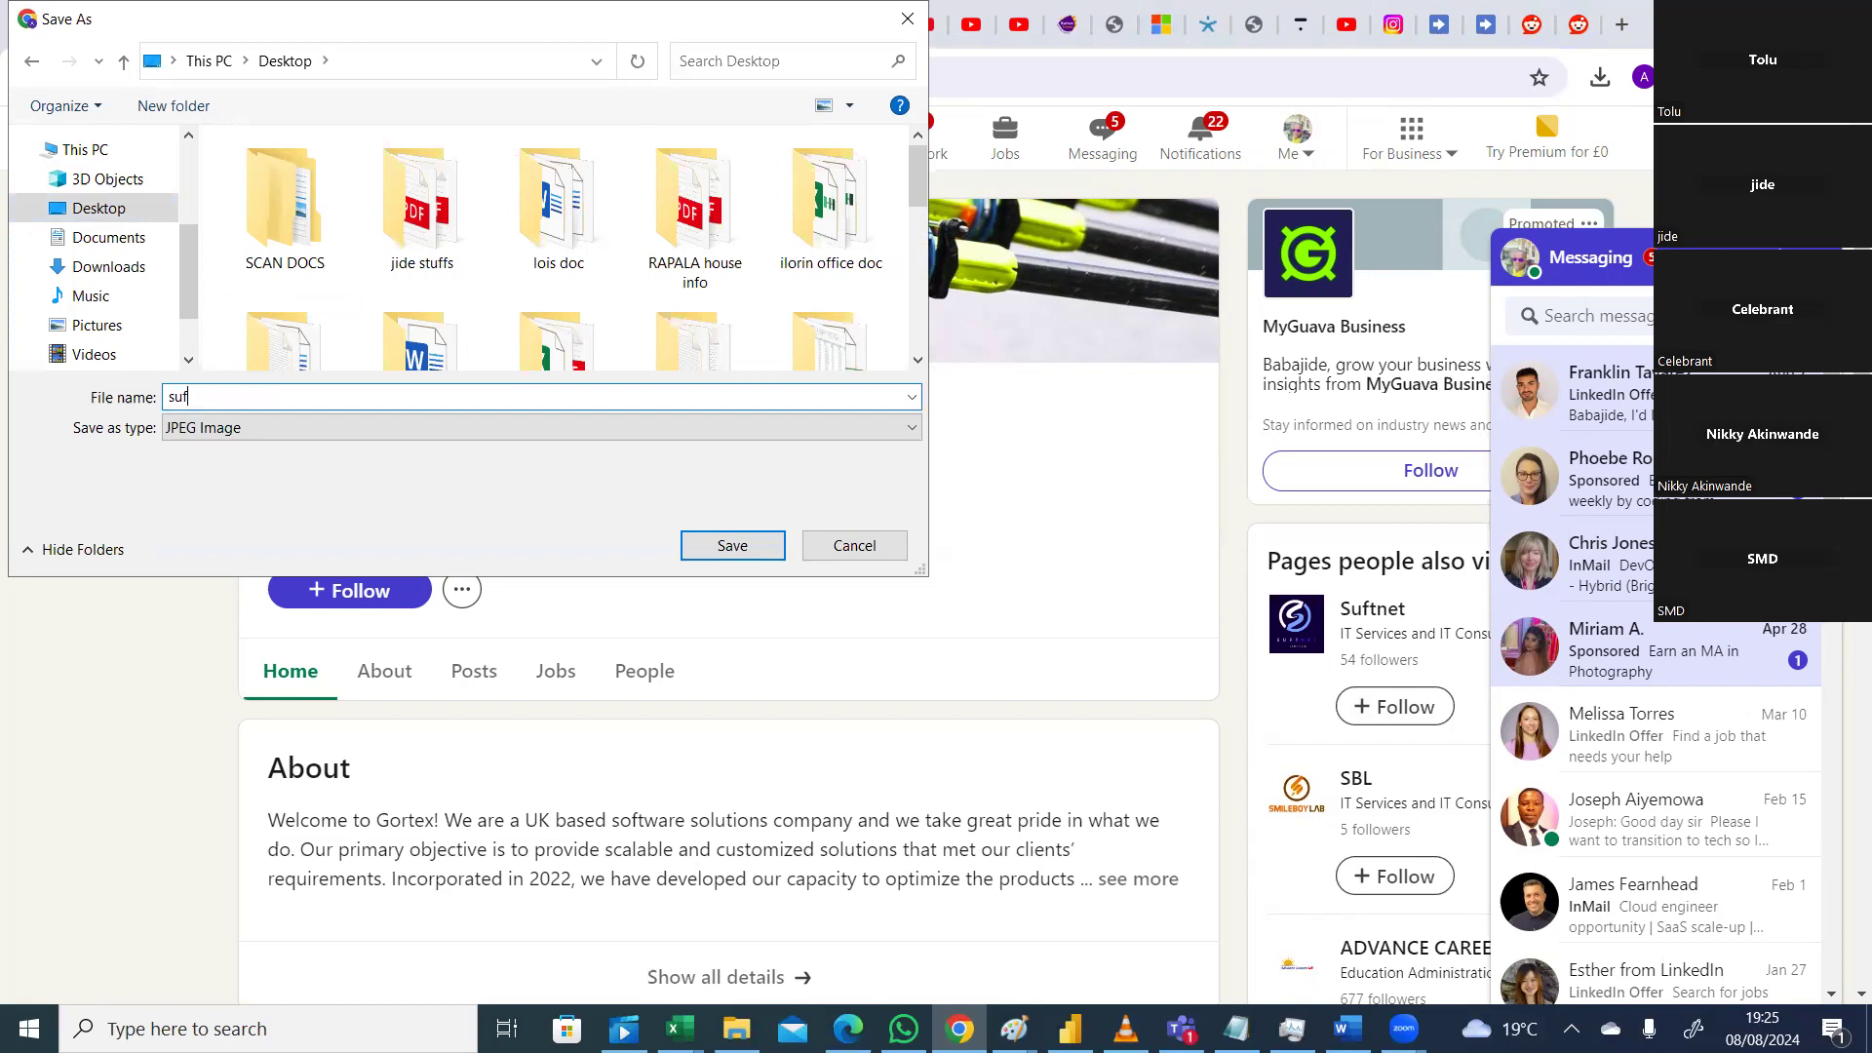
click(732, 545)
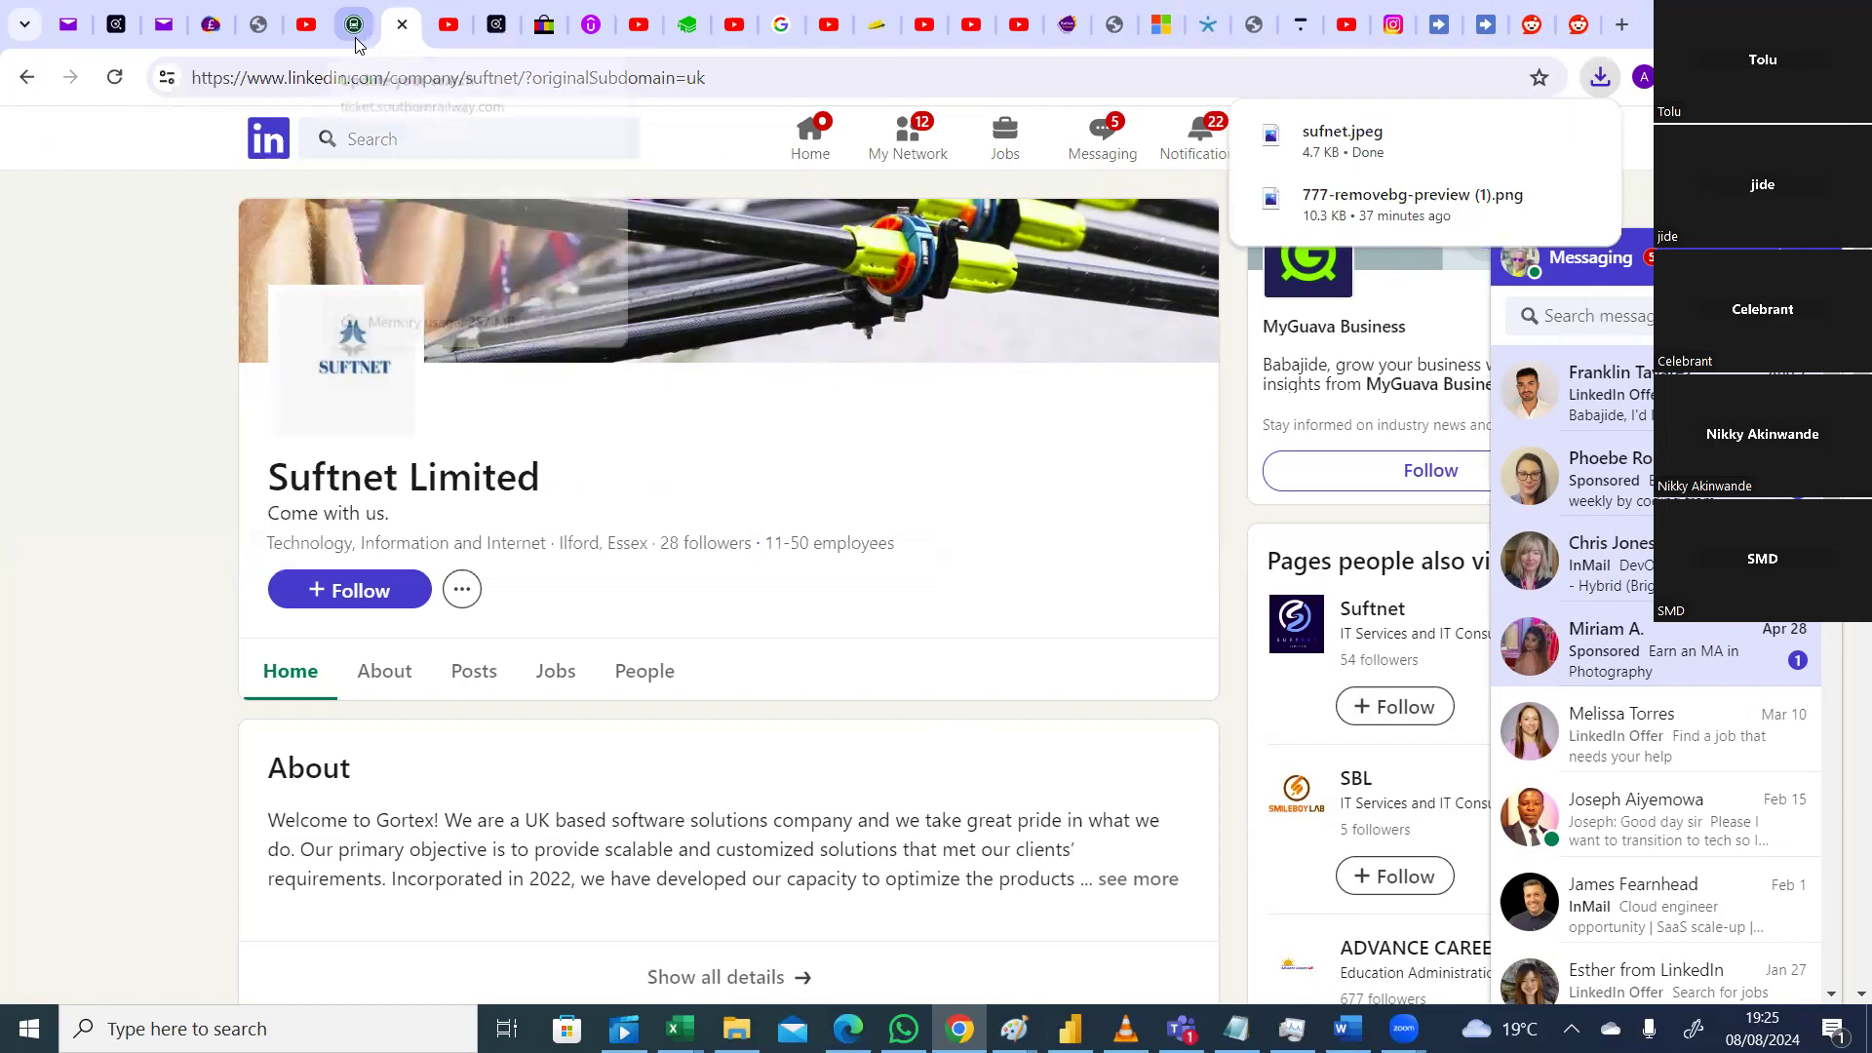
Step: Search Google for remove.bg and open the remove.bg website
click(382, 78)
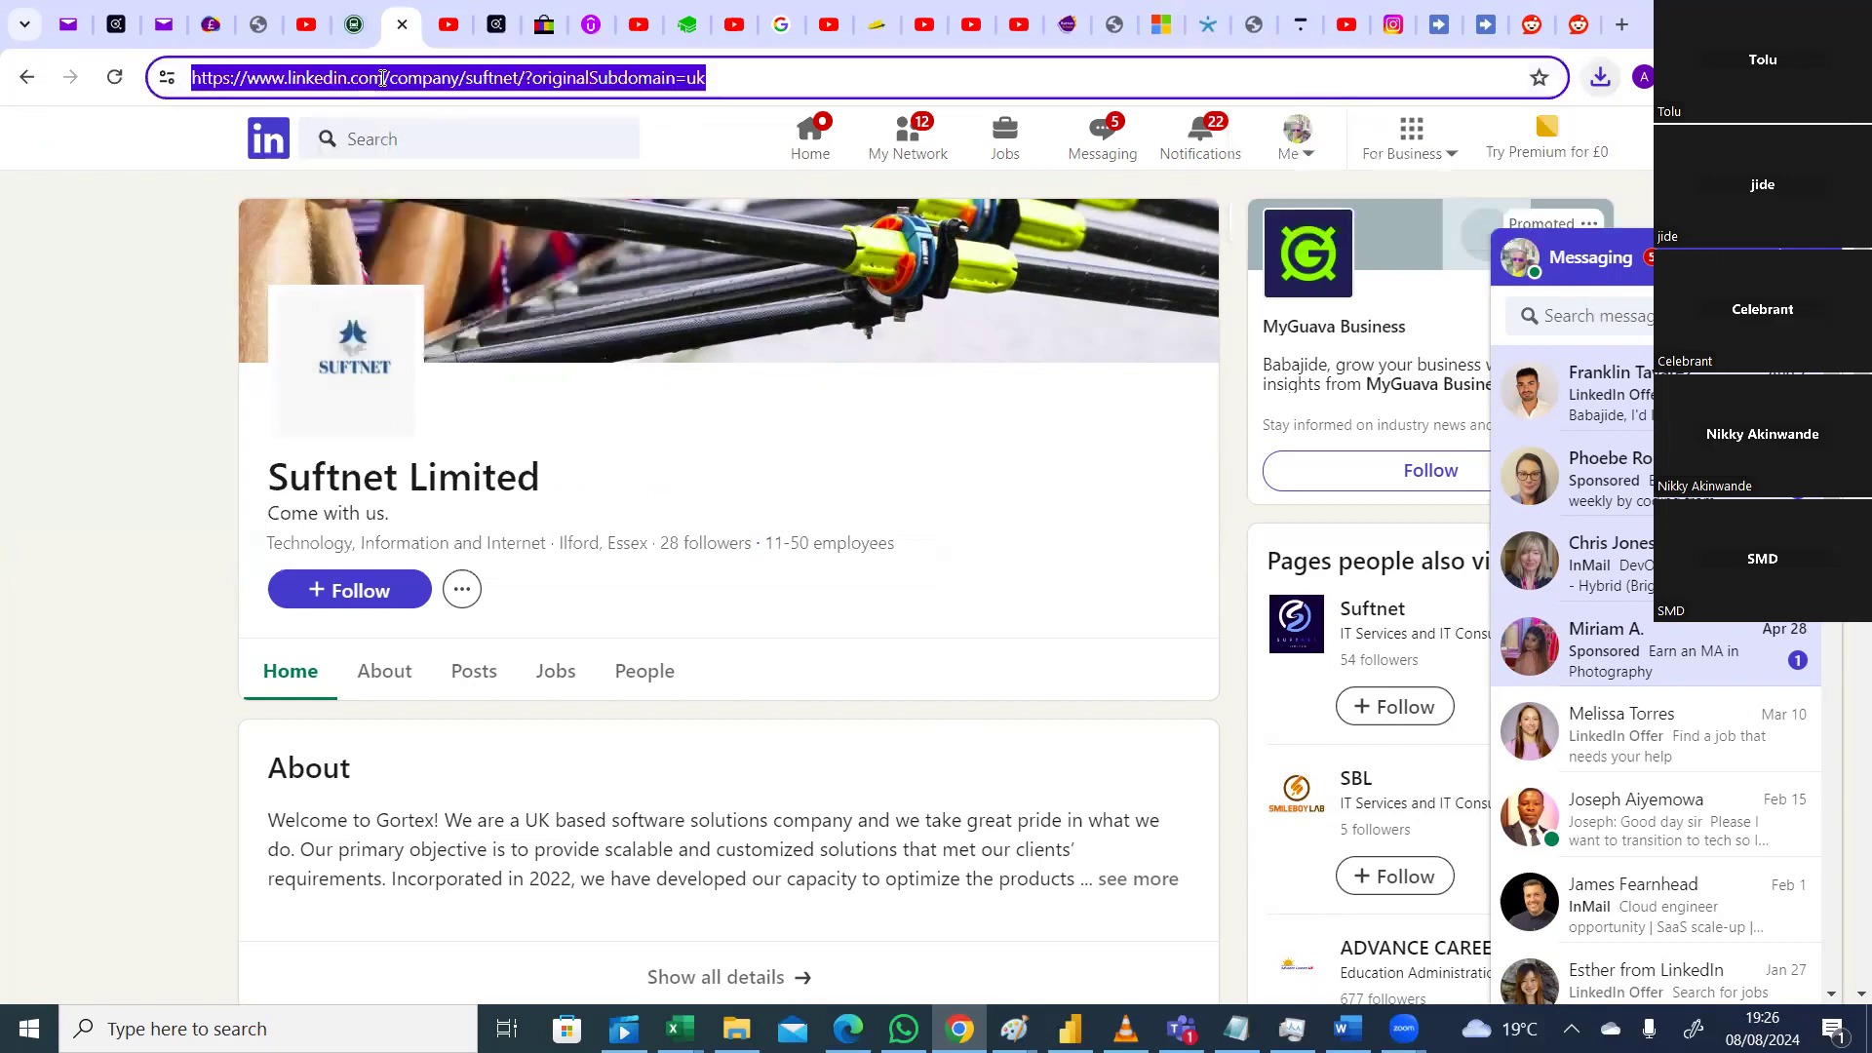
text(goo)
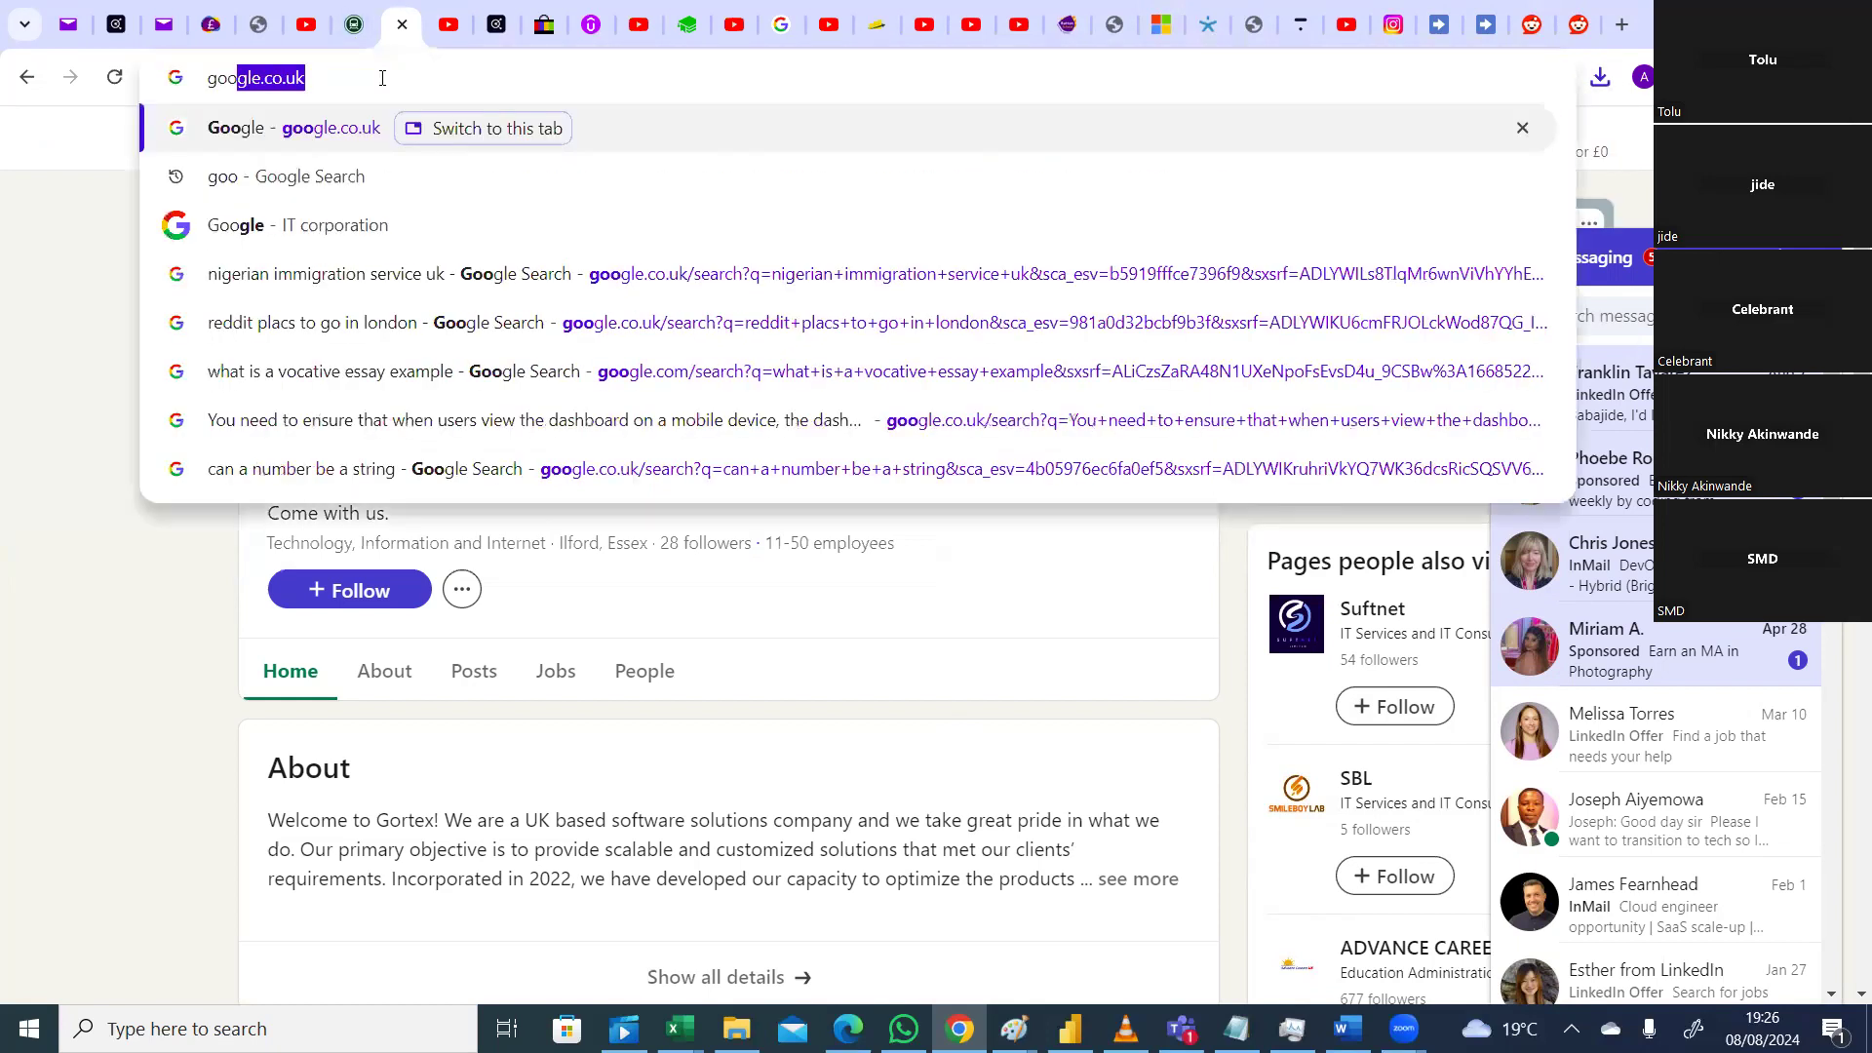
key(Return)
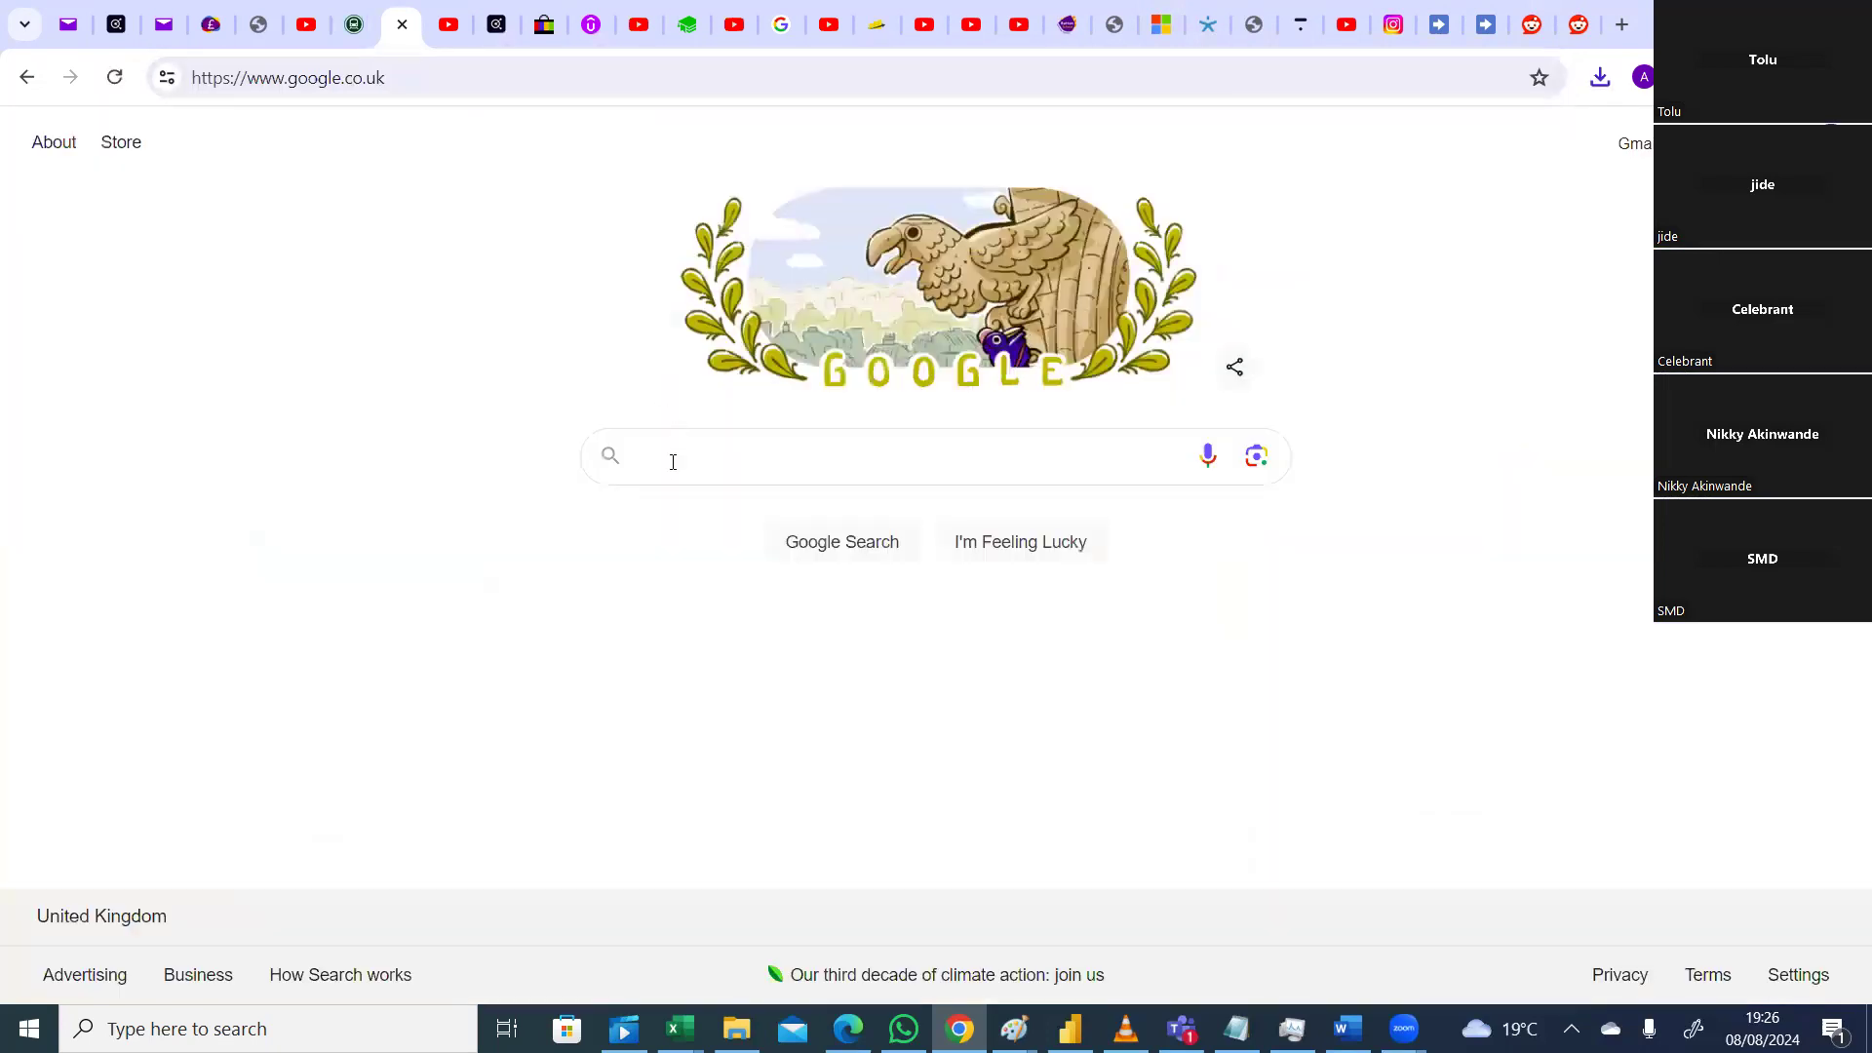
text(re)
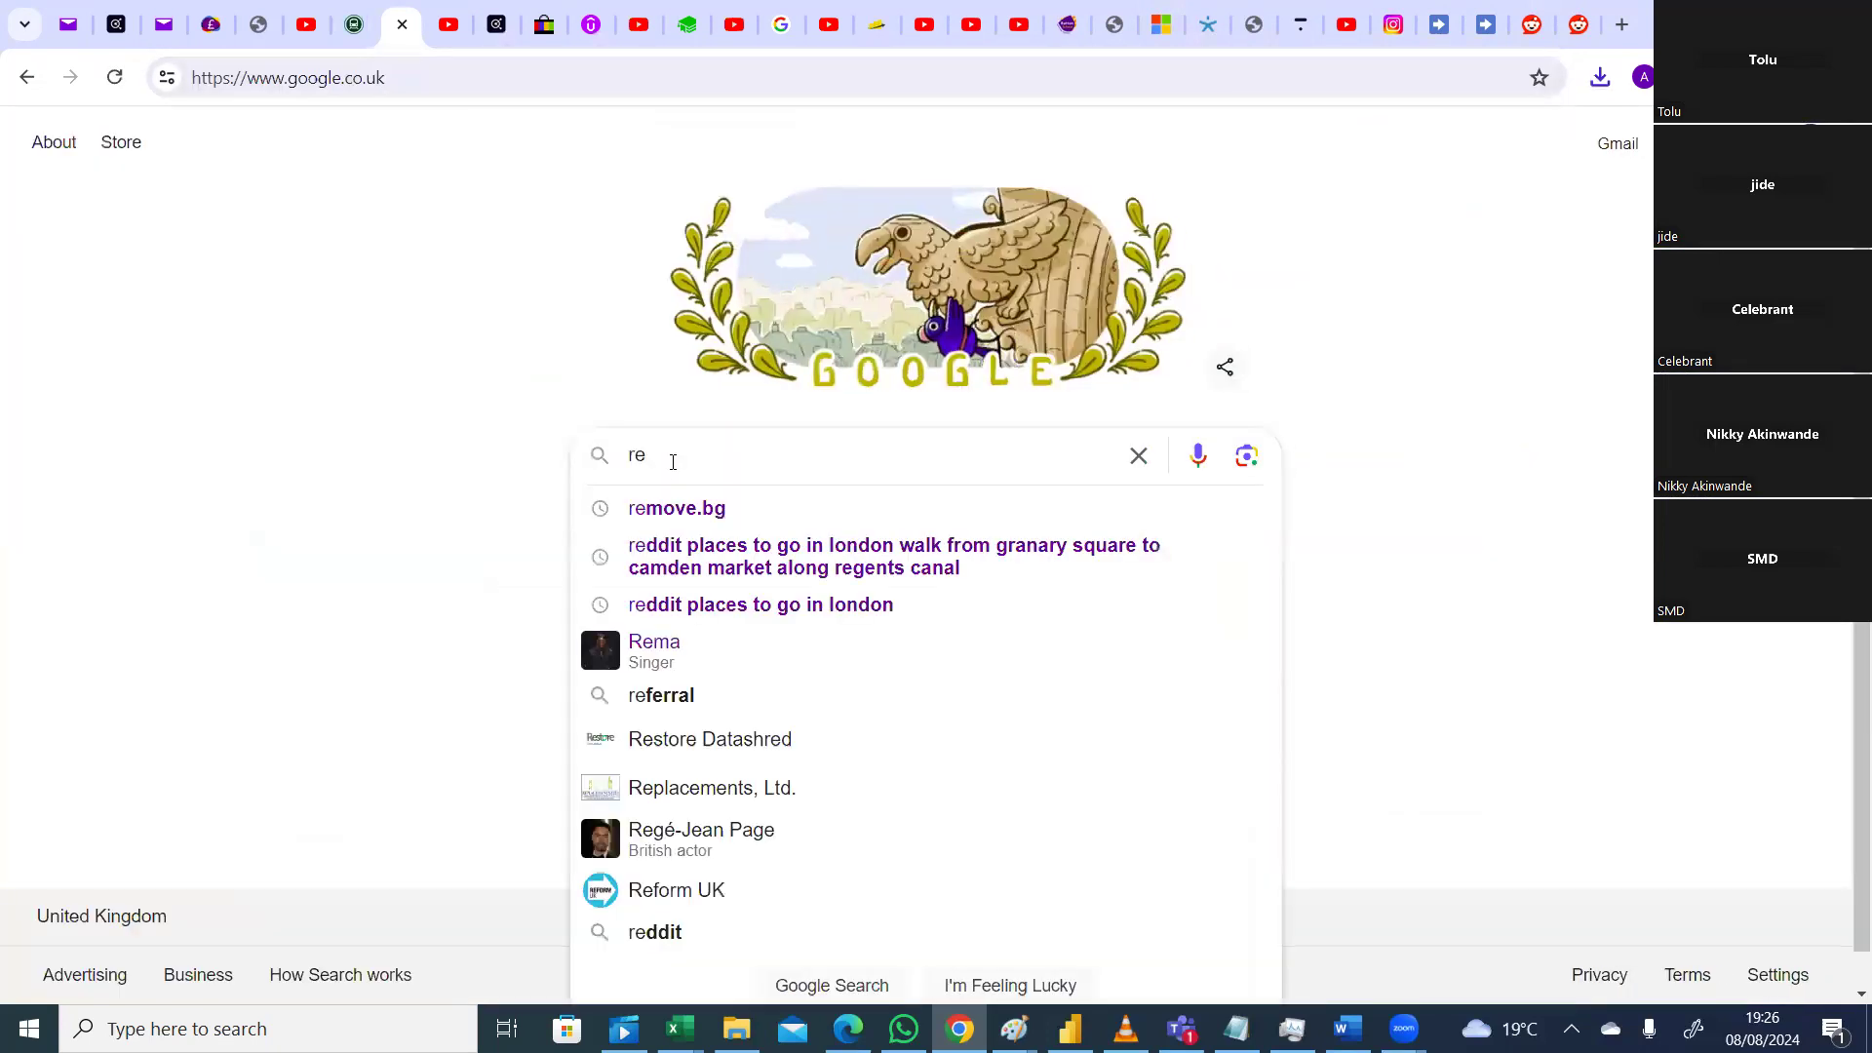
click(670, 514)
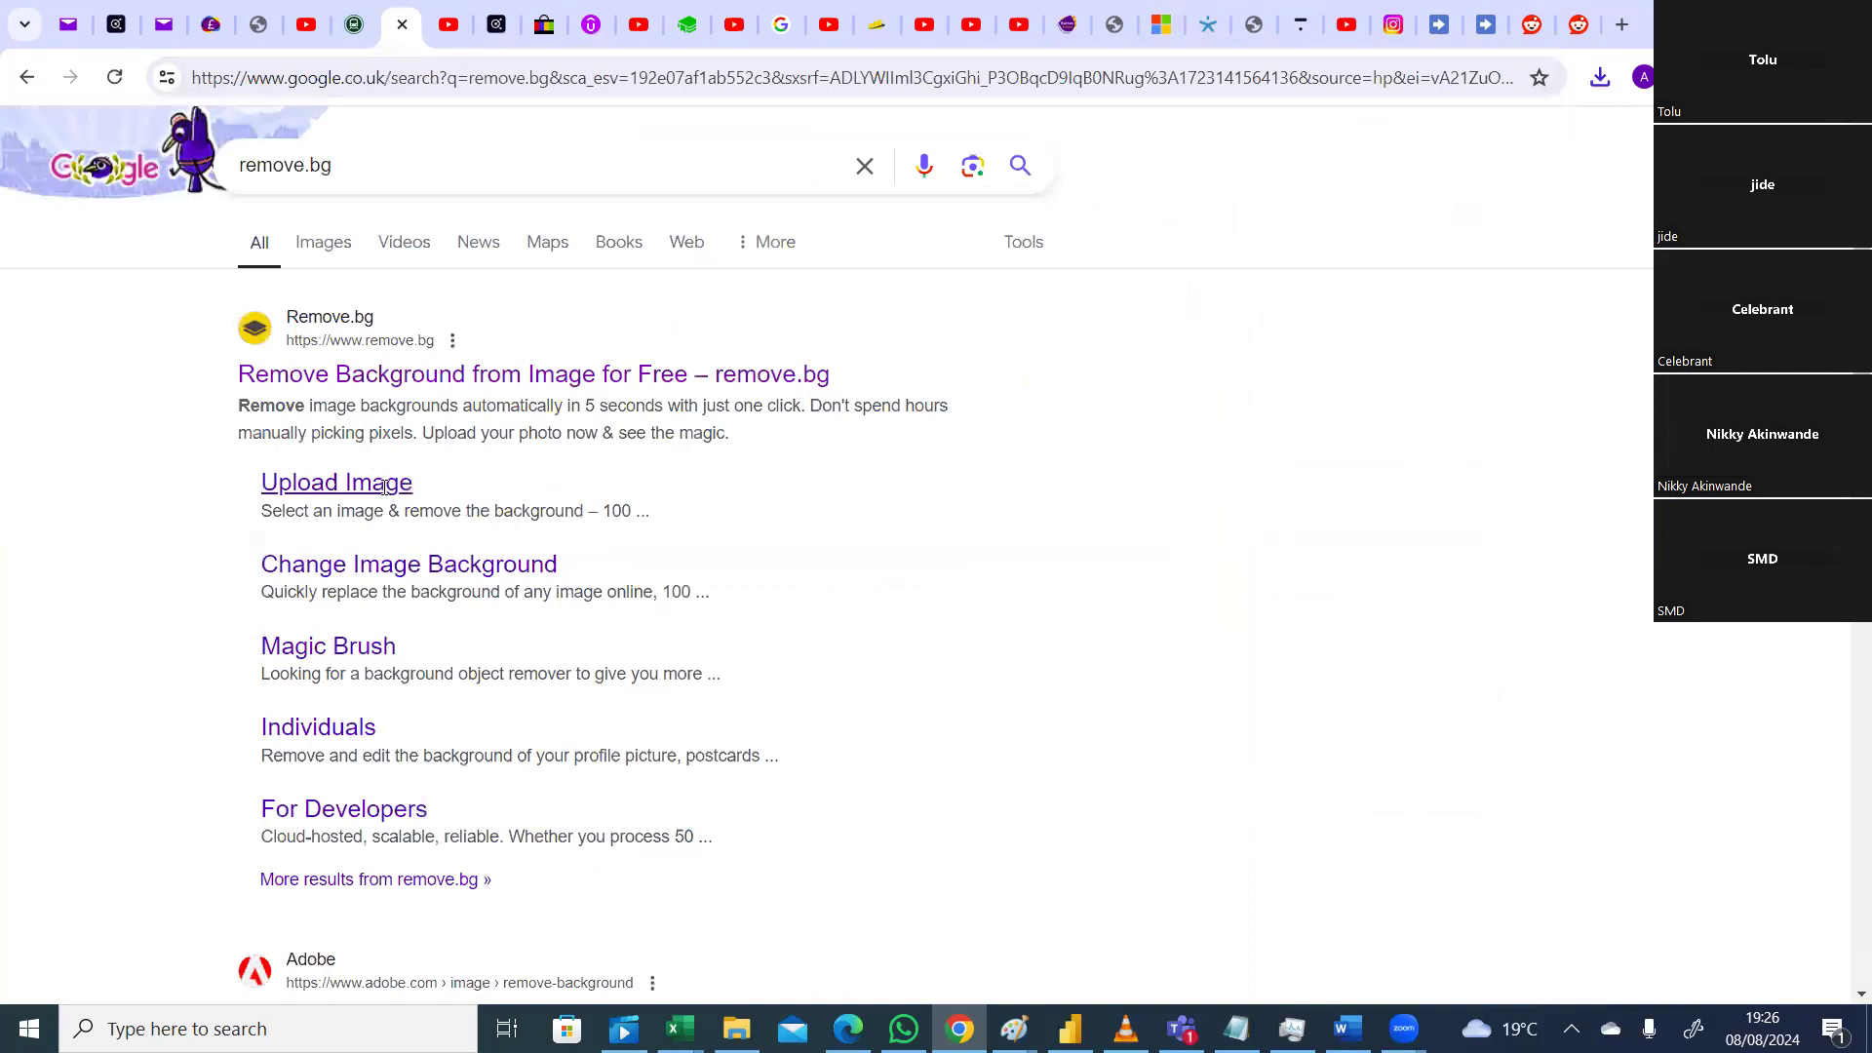
click(351, 381)
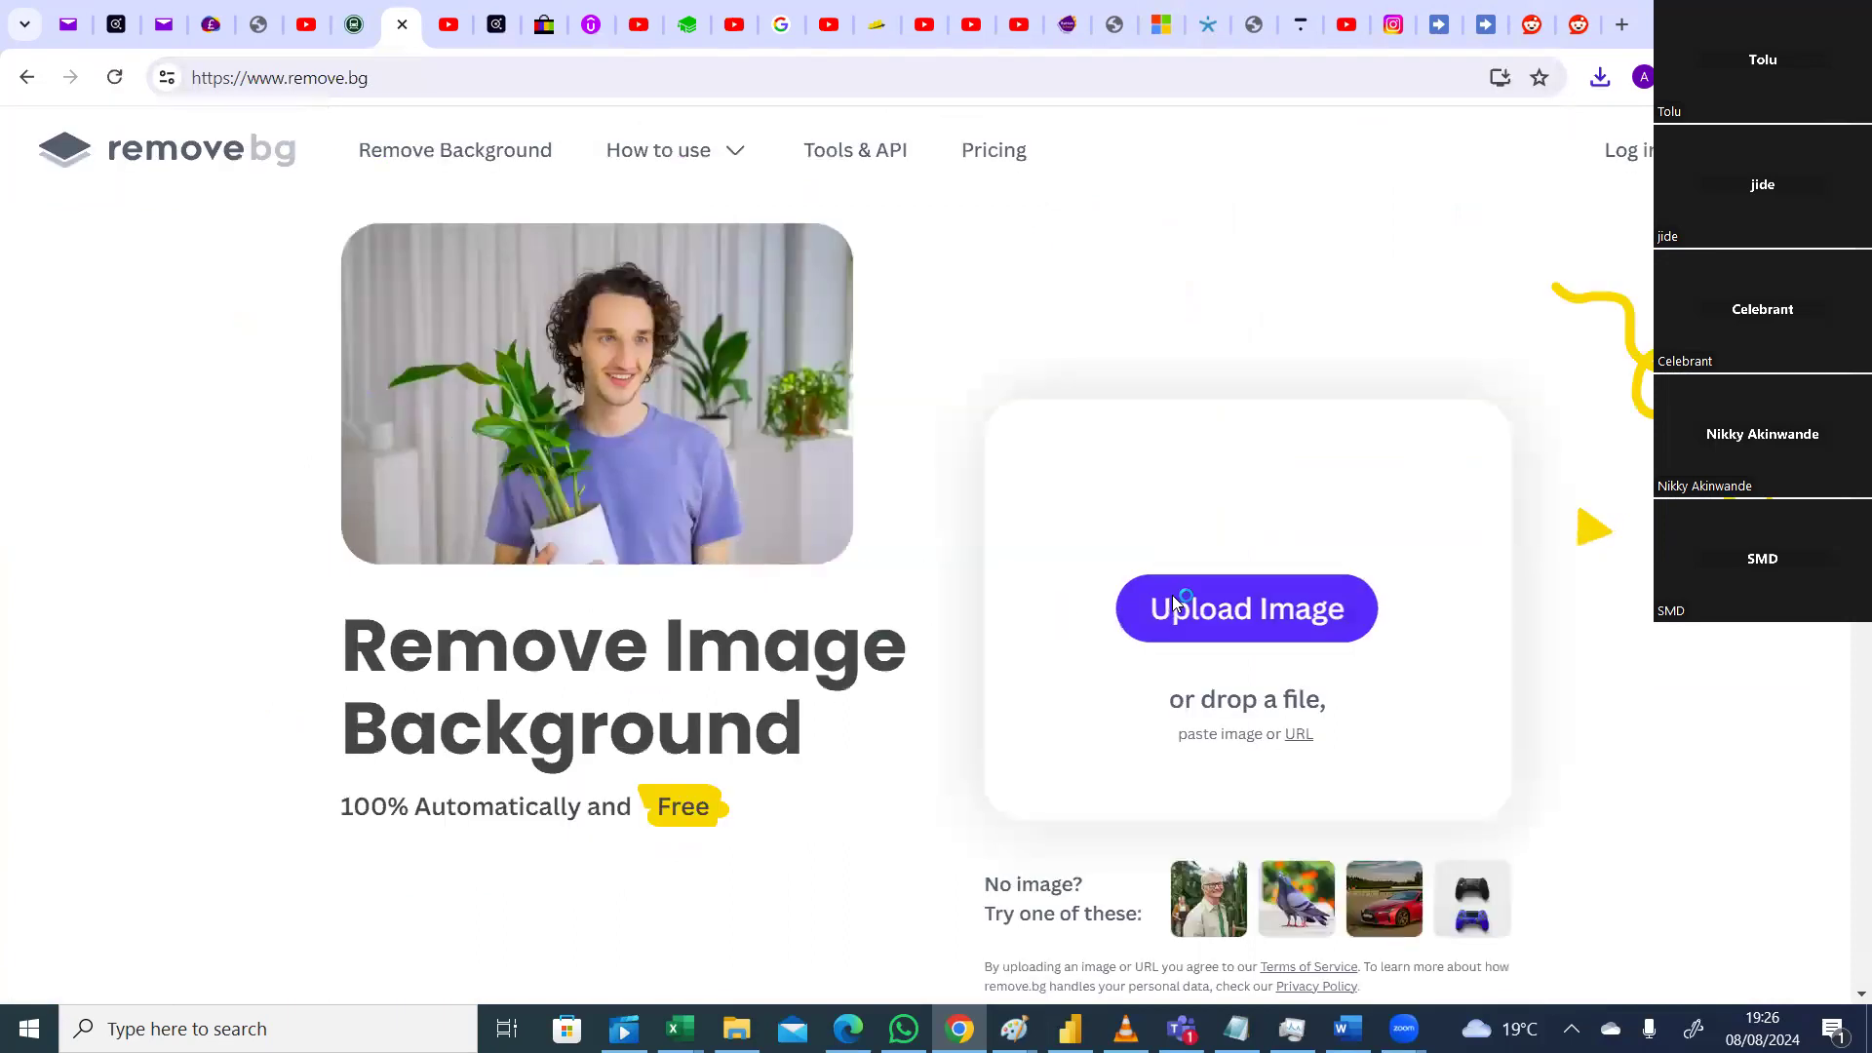
Step: Upload sufnet.jpeg from the Desktop to remove.bg
click(1176, 597)
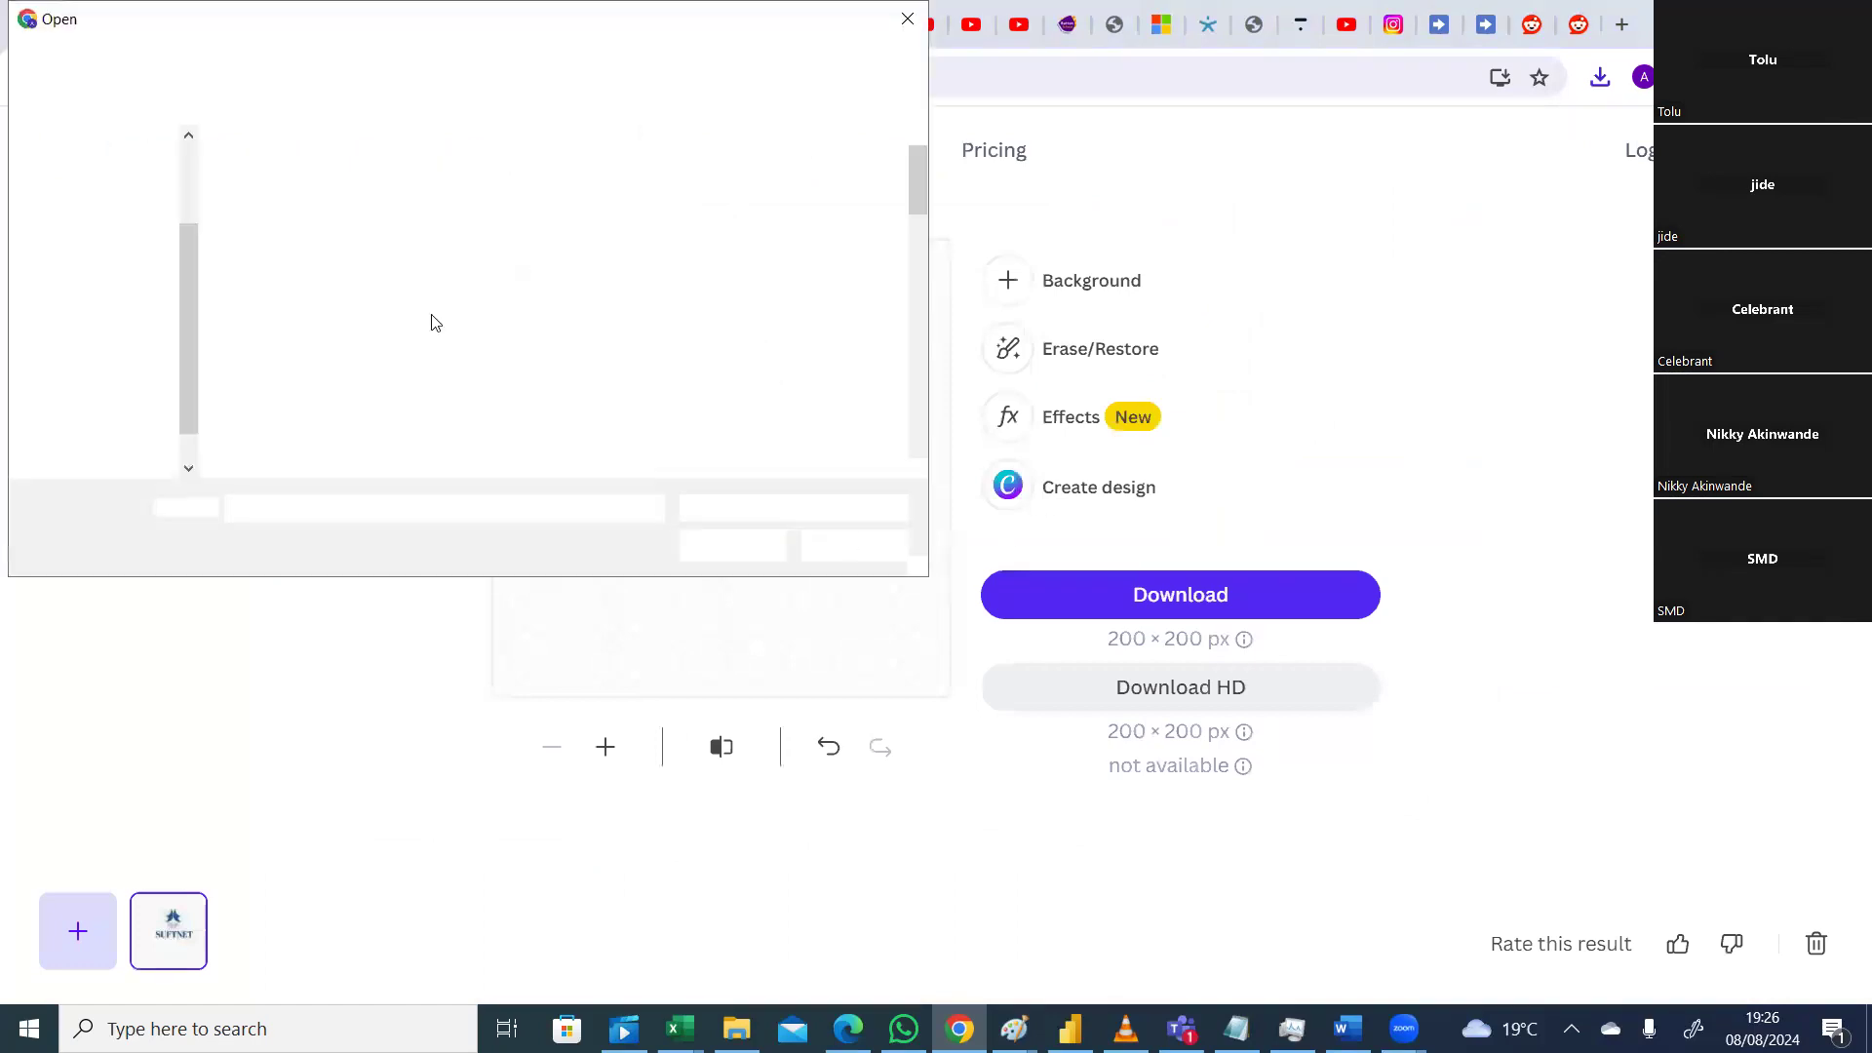
click(127, 274)
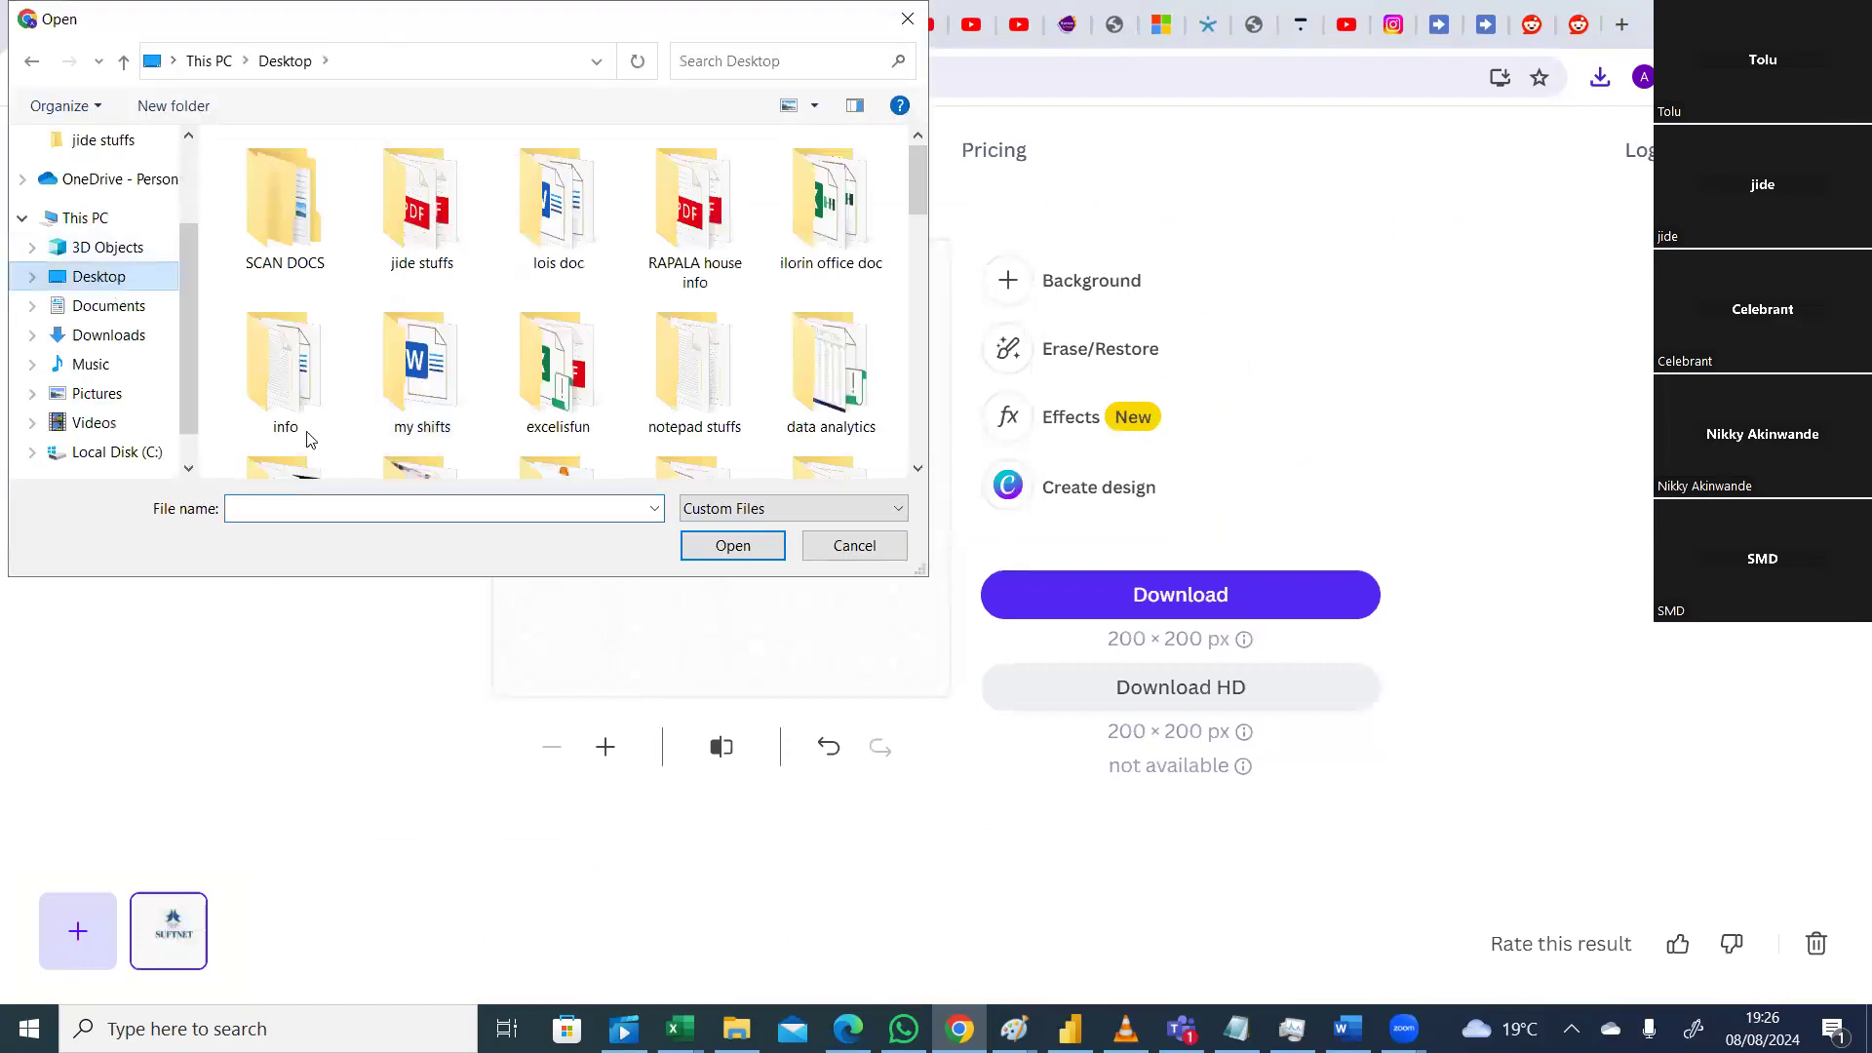
text(suf)
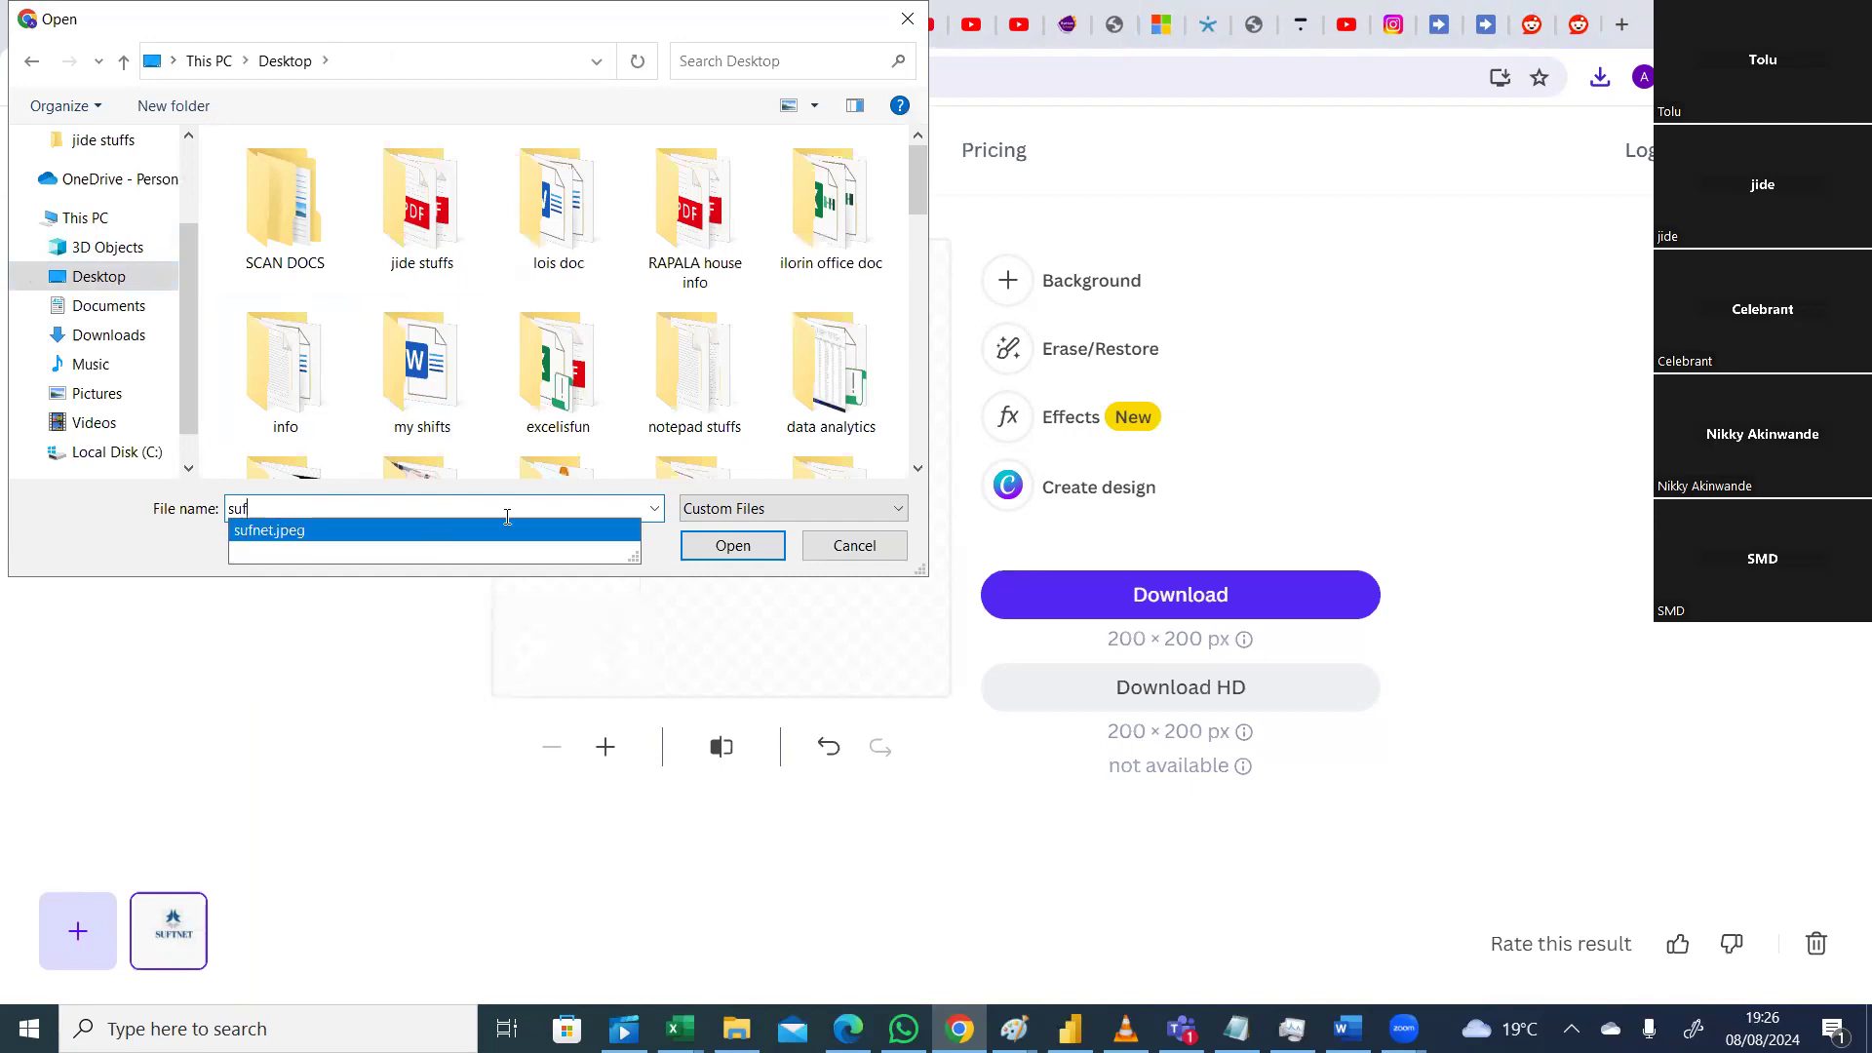
click(507, 528)
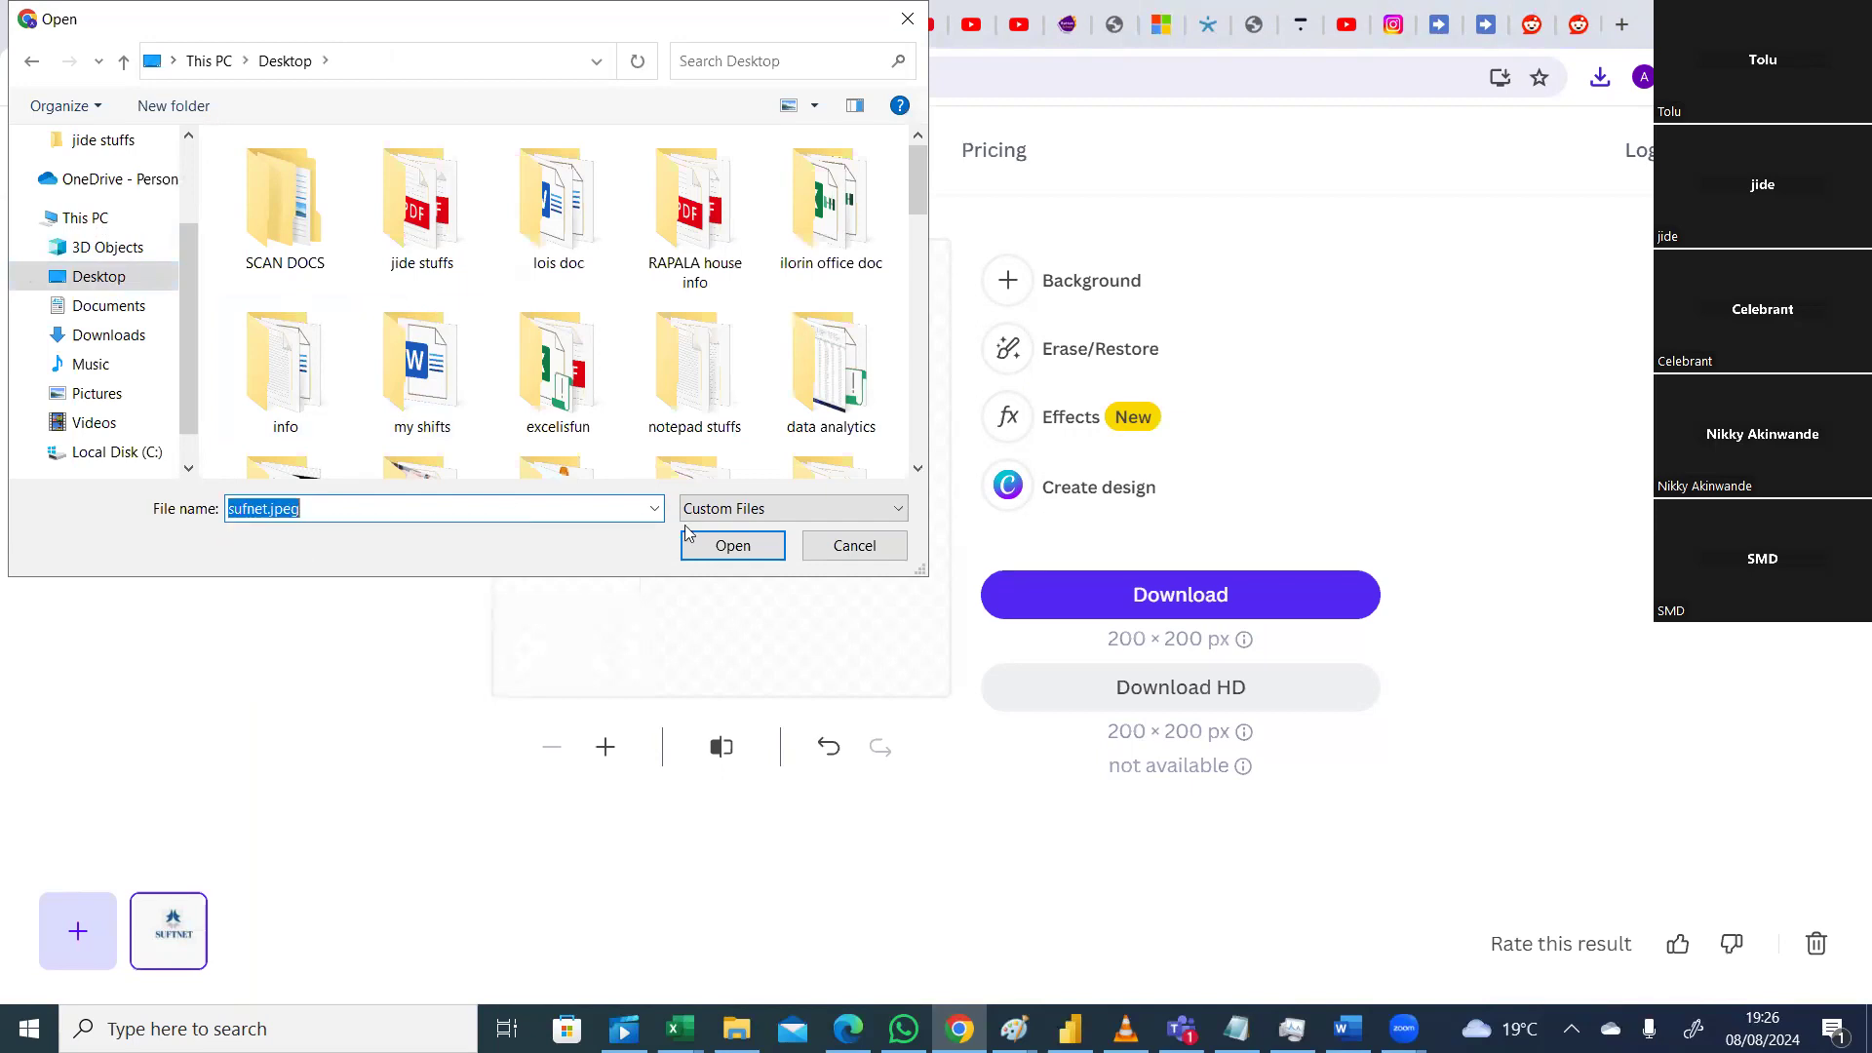
click(761, 546)
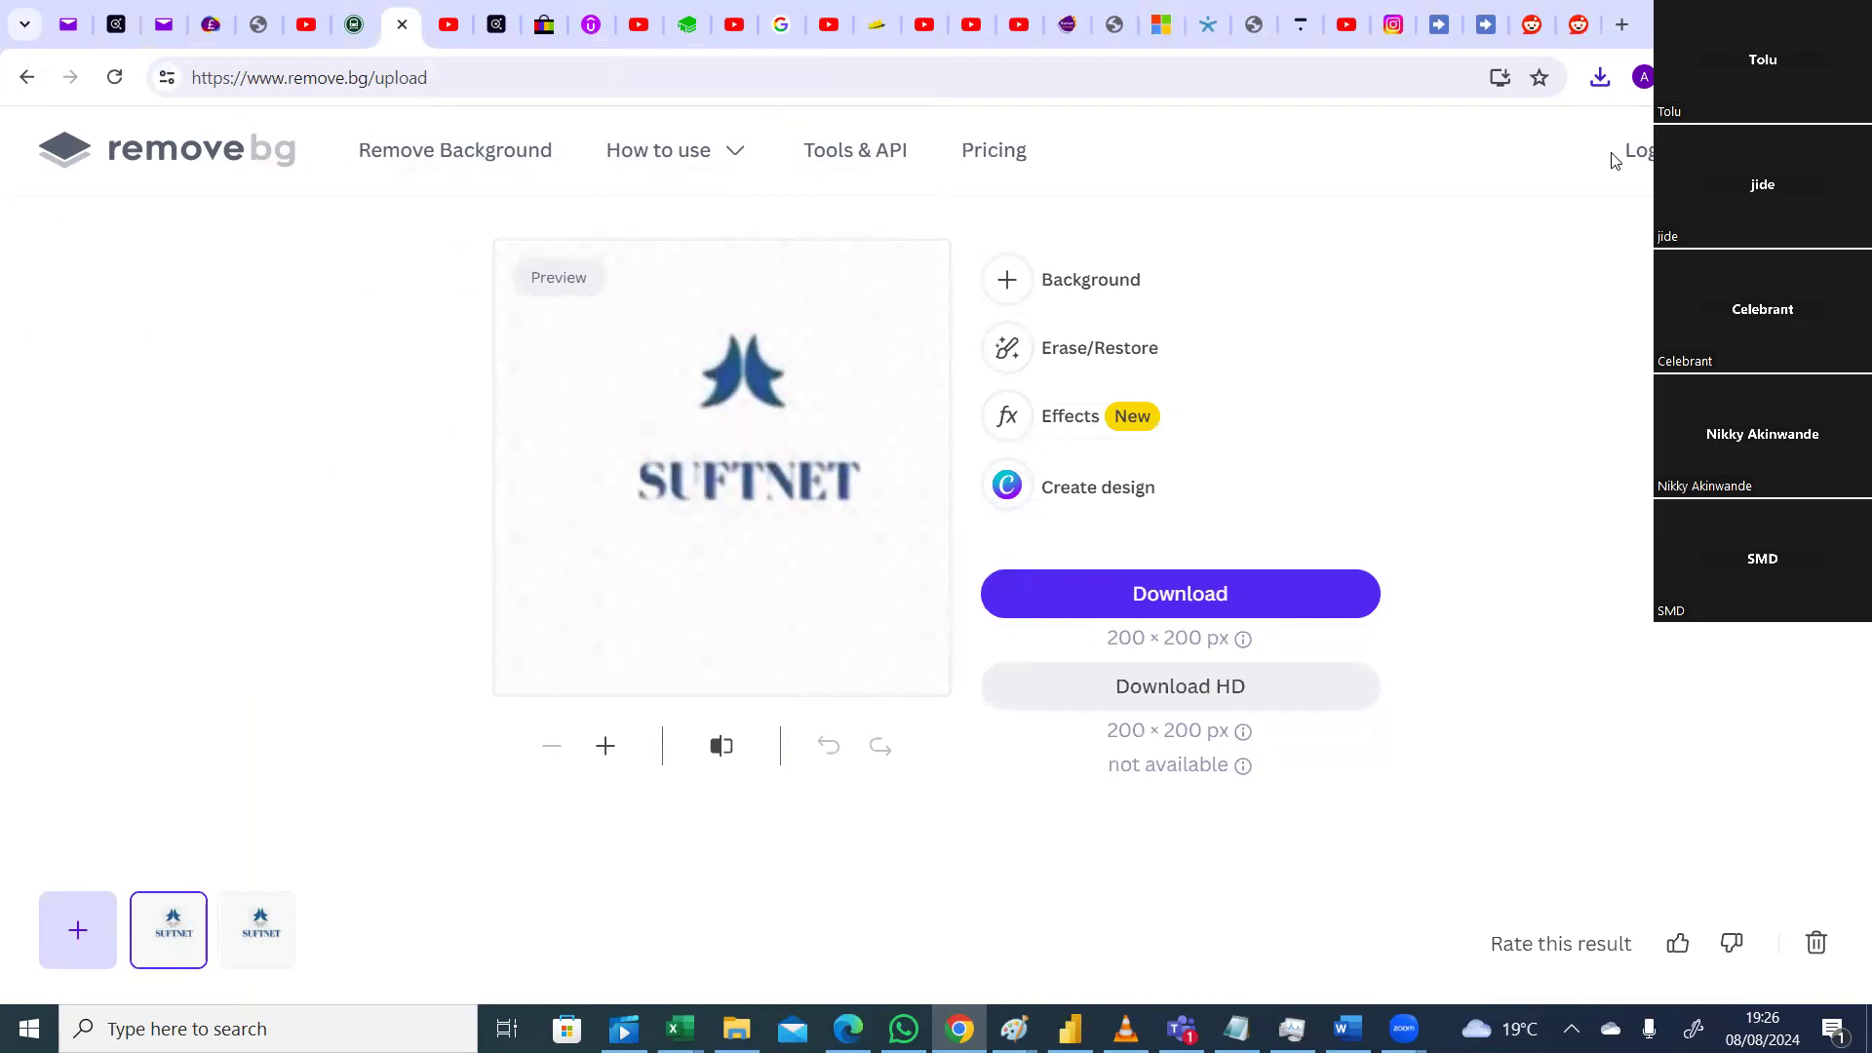
Step: Preview purple sunset, blue sky and road backgrounds, then keep the logo background-free
click(1007, 289)
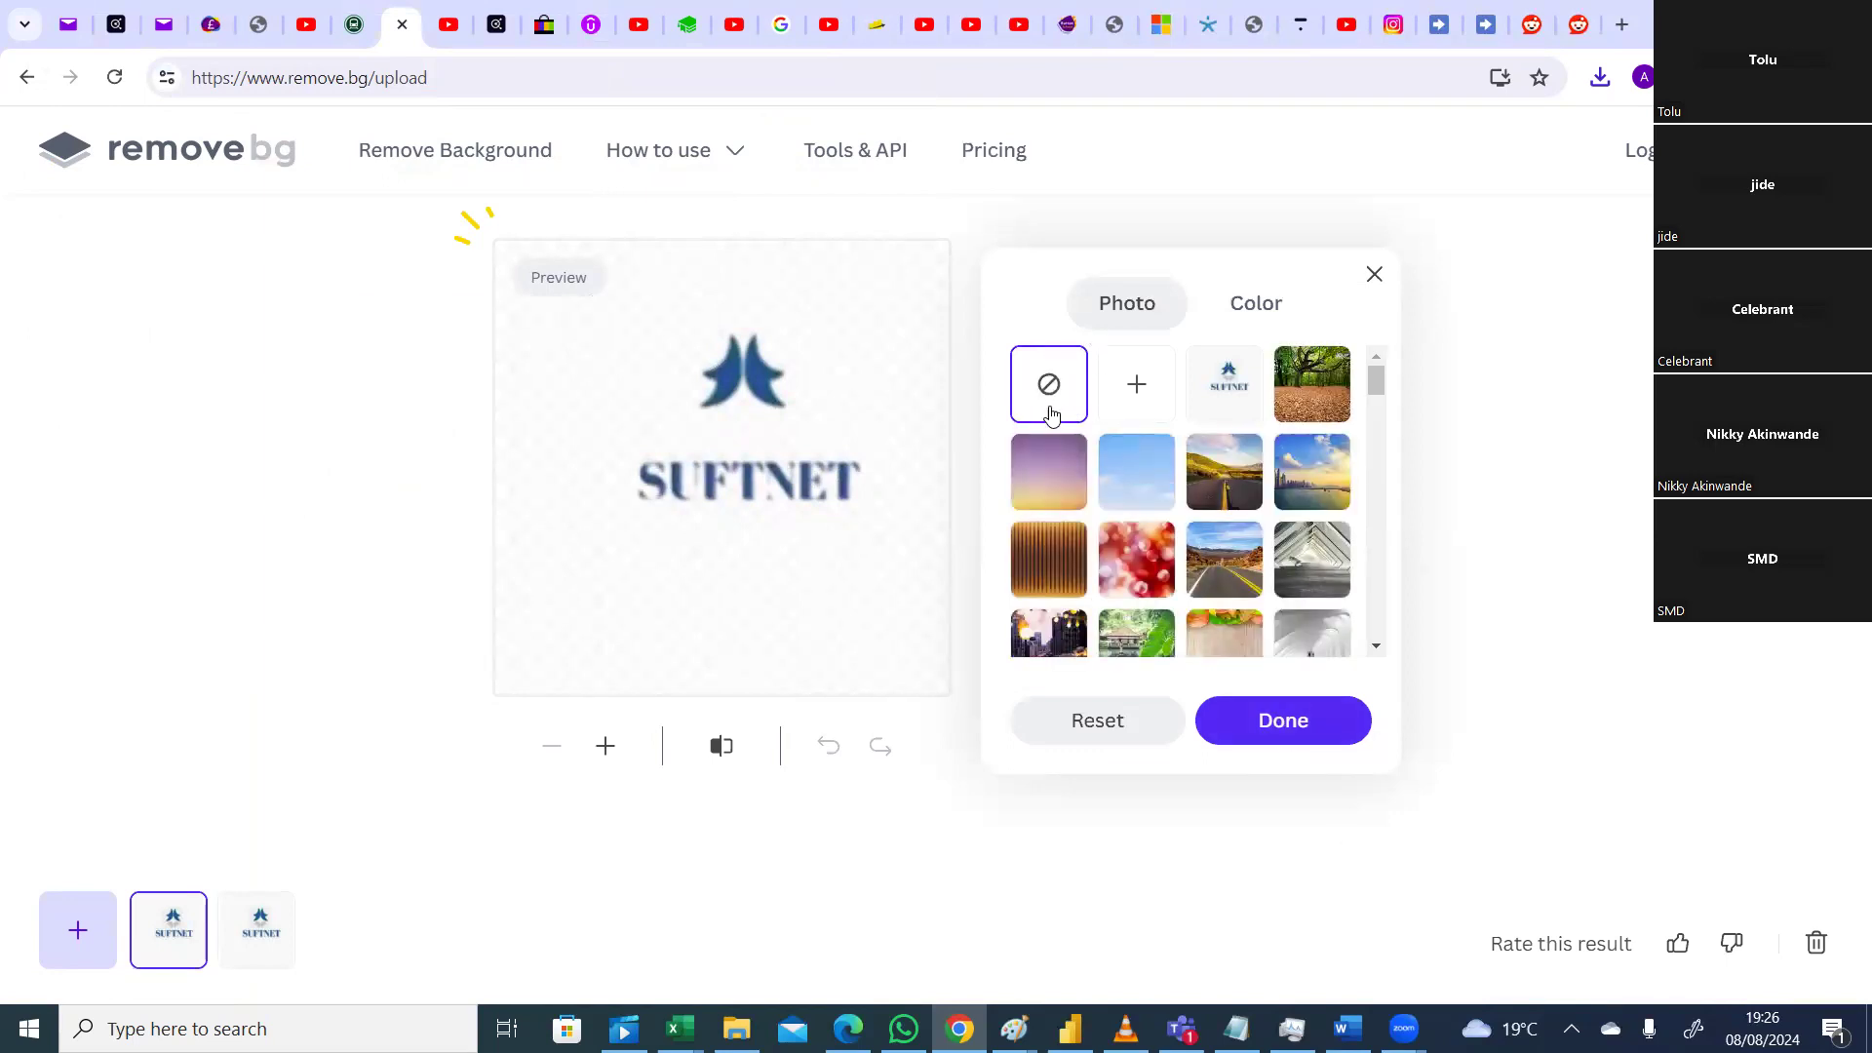
click(1049, 469)
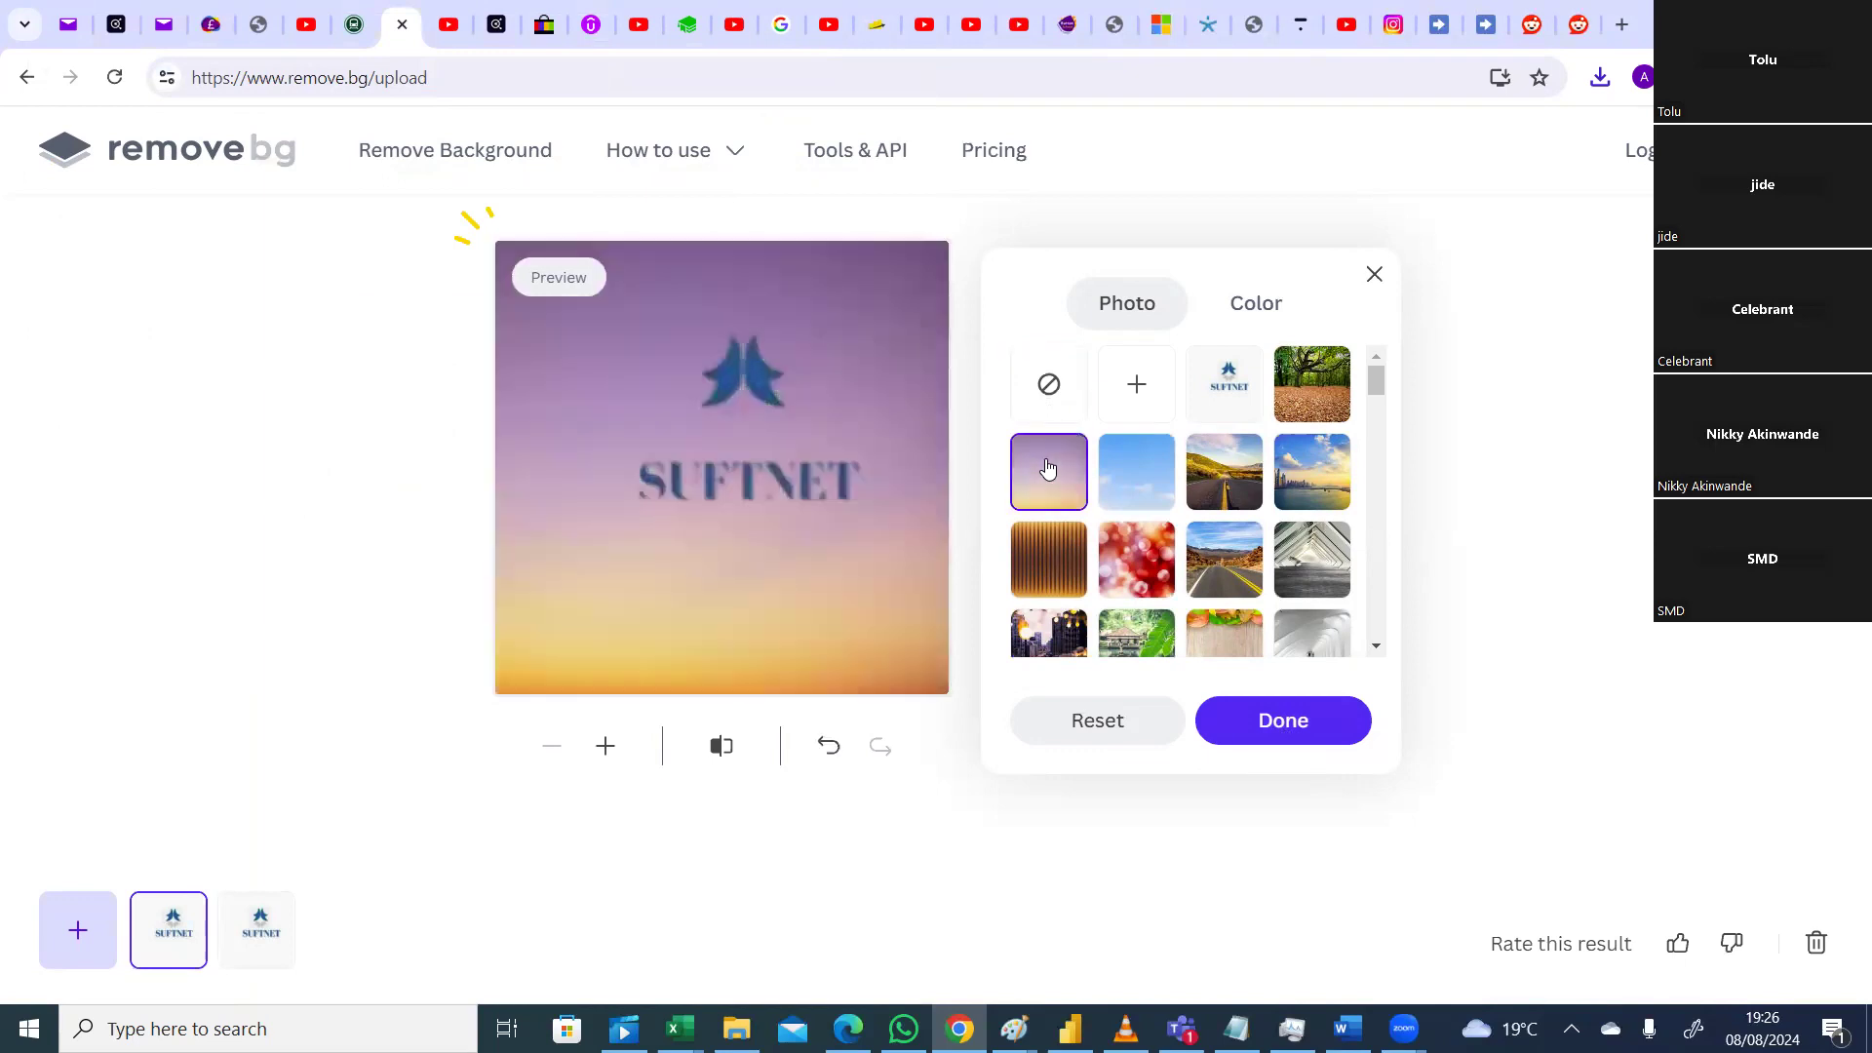
click(1161, 497)
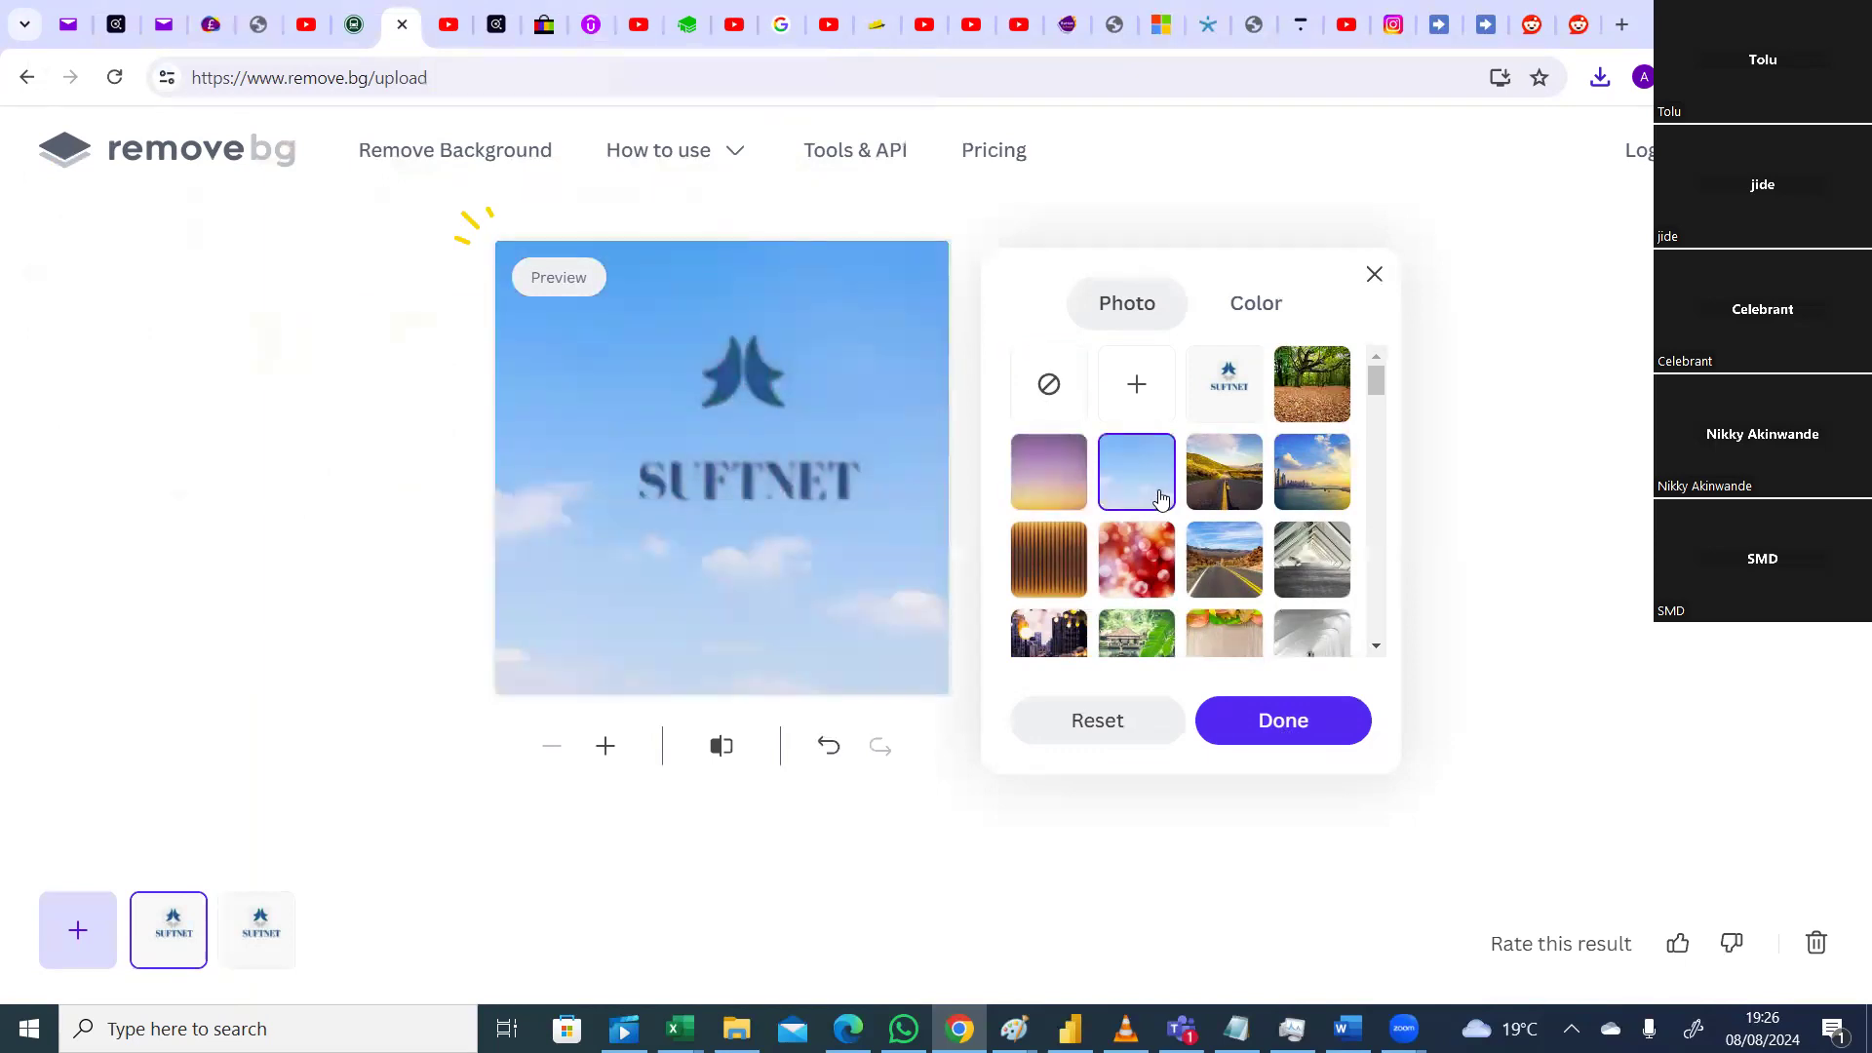
click(1231, 495)
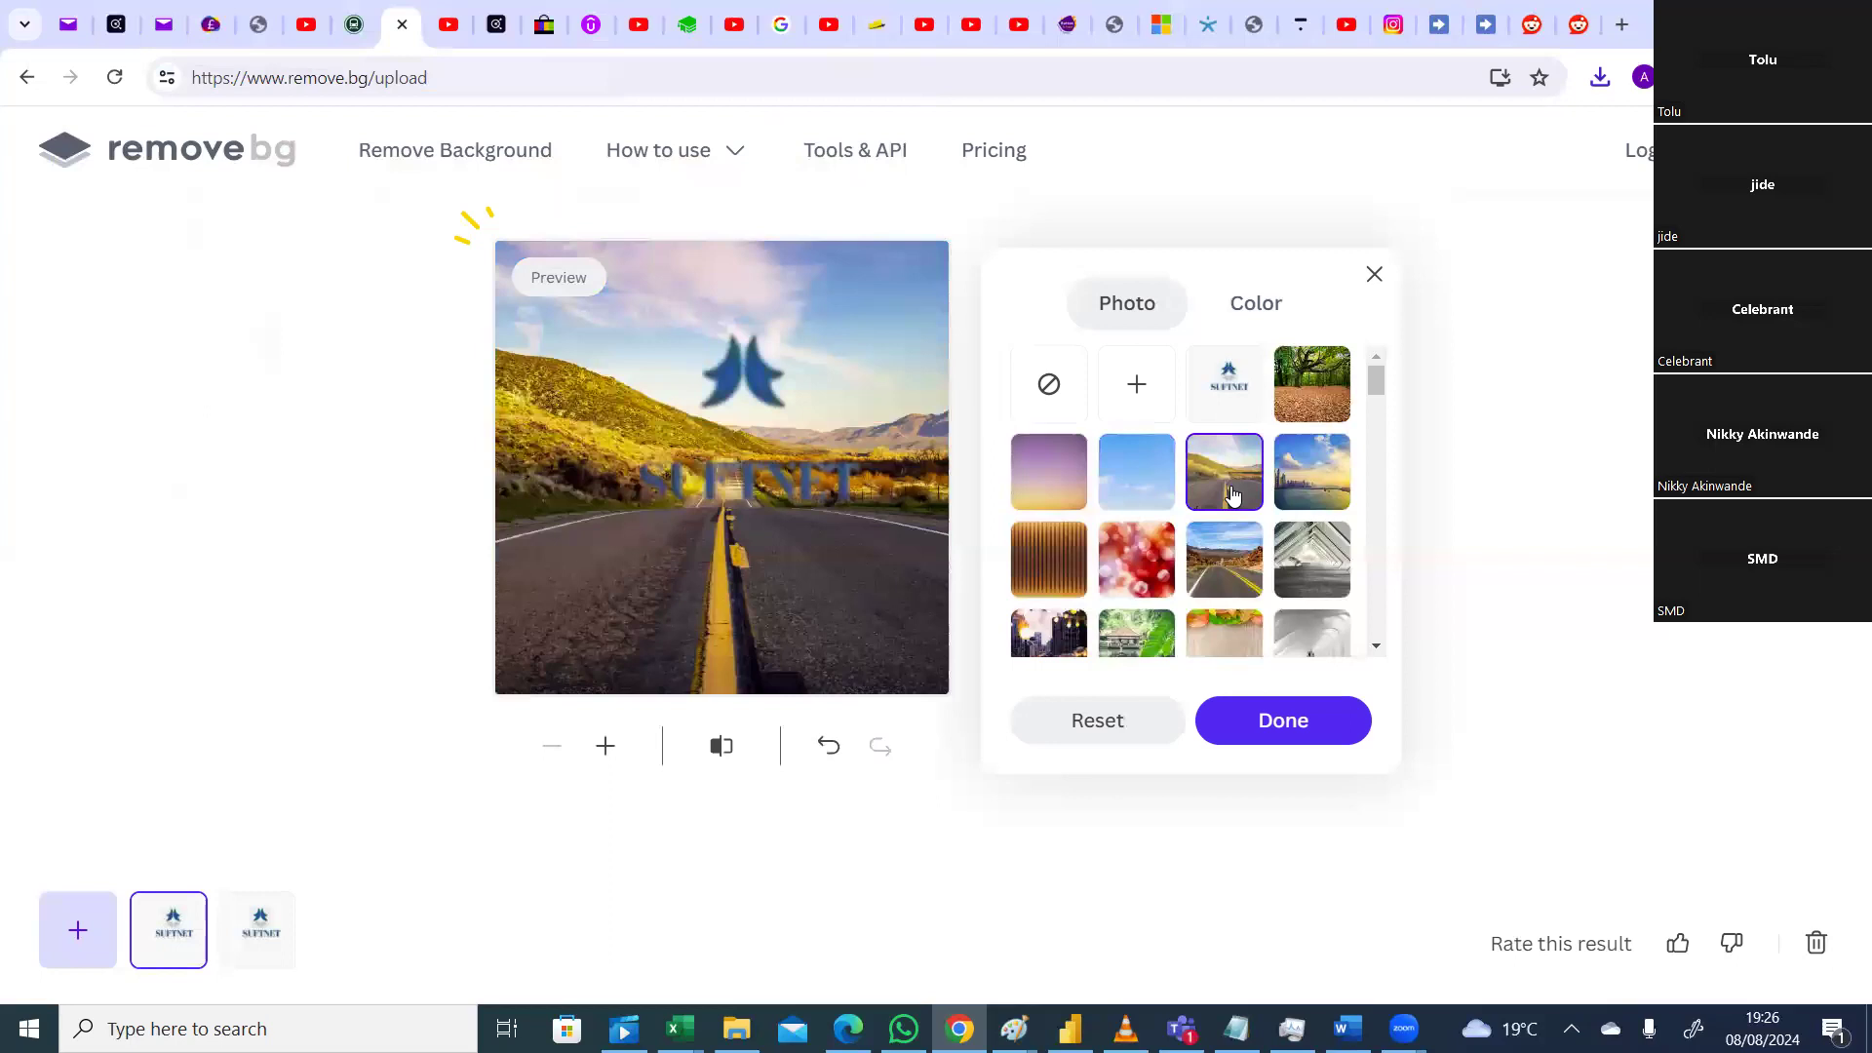
click(1051, 390)
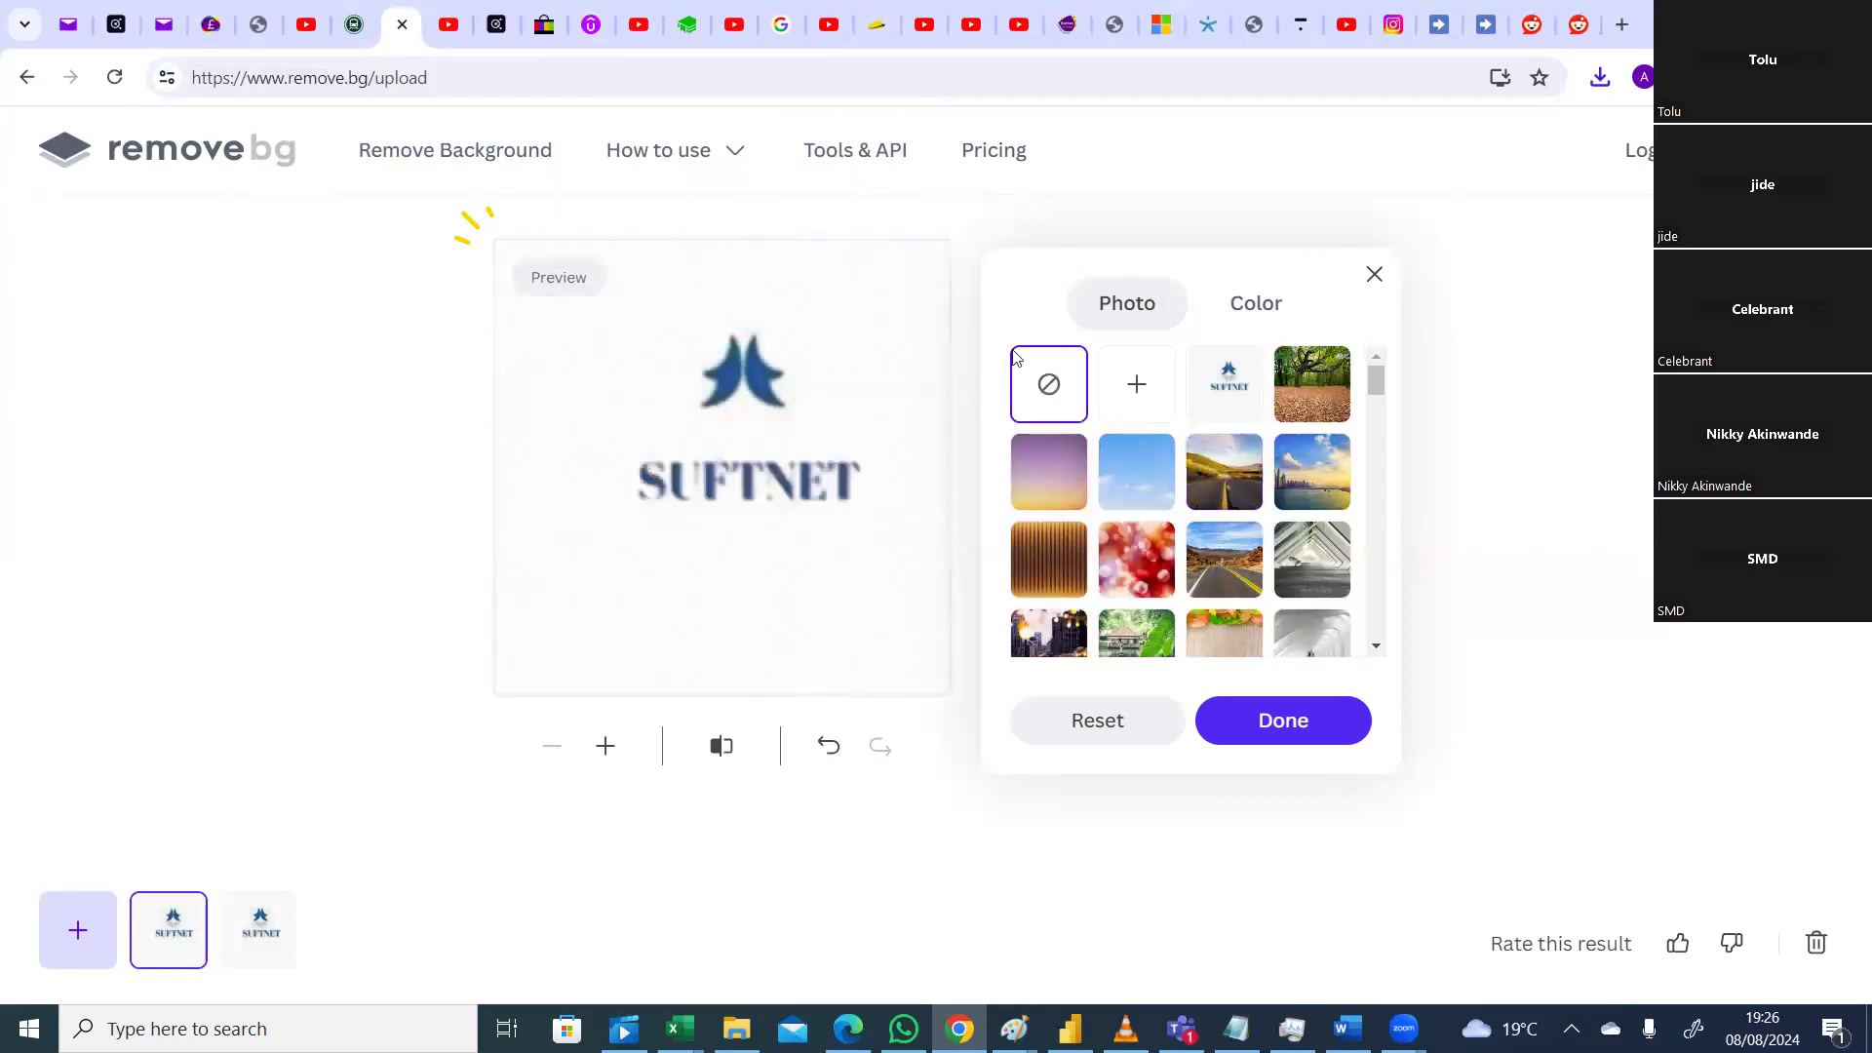
click(1278, 723)
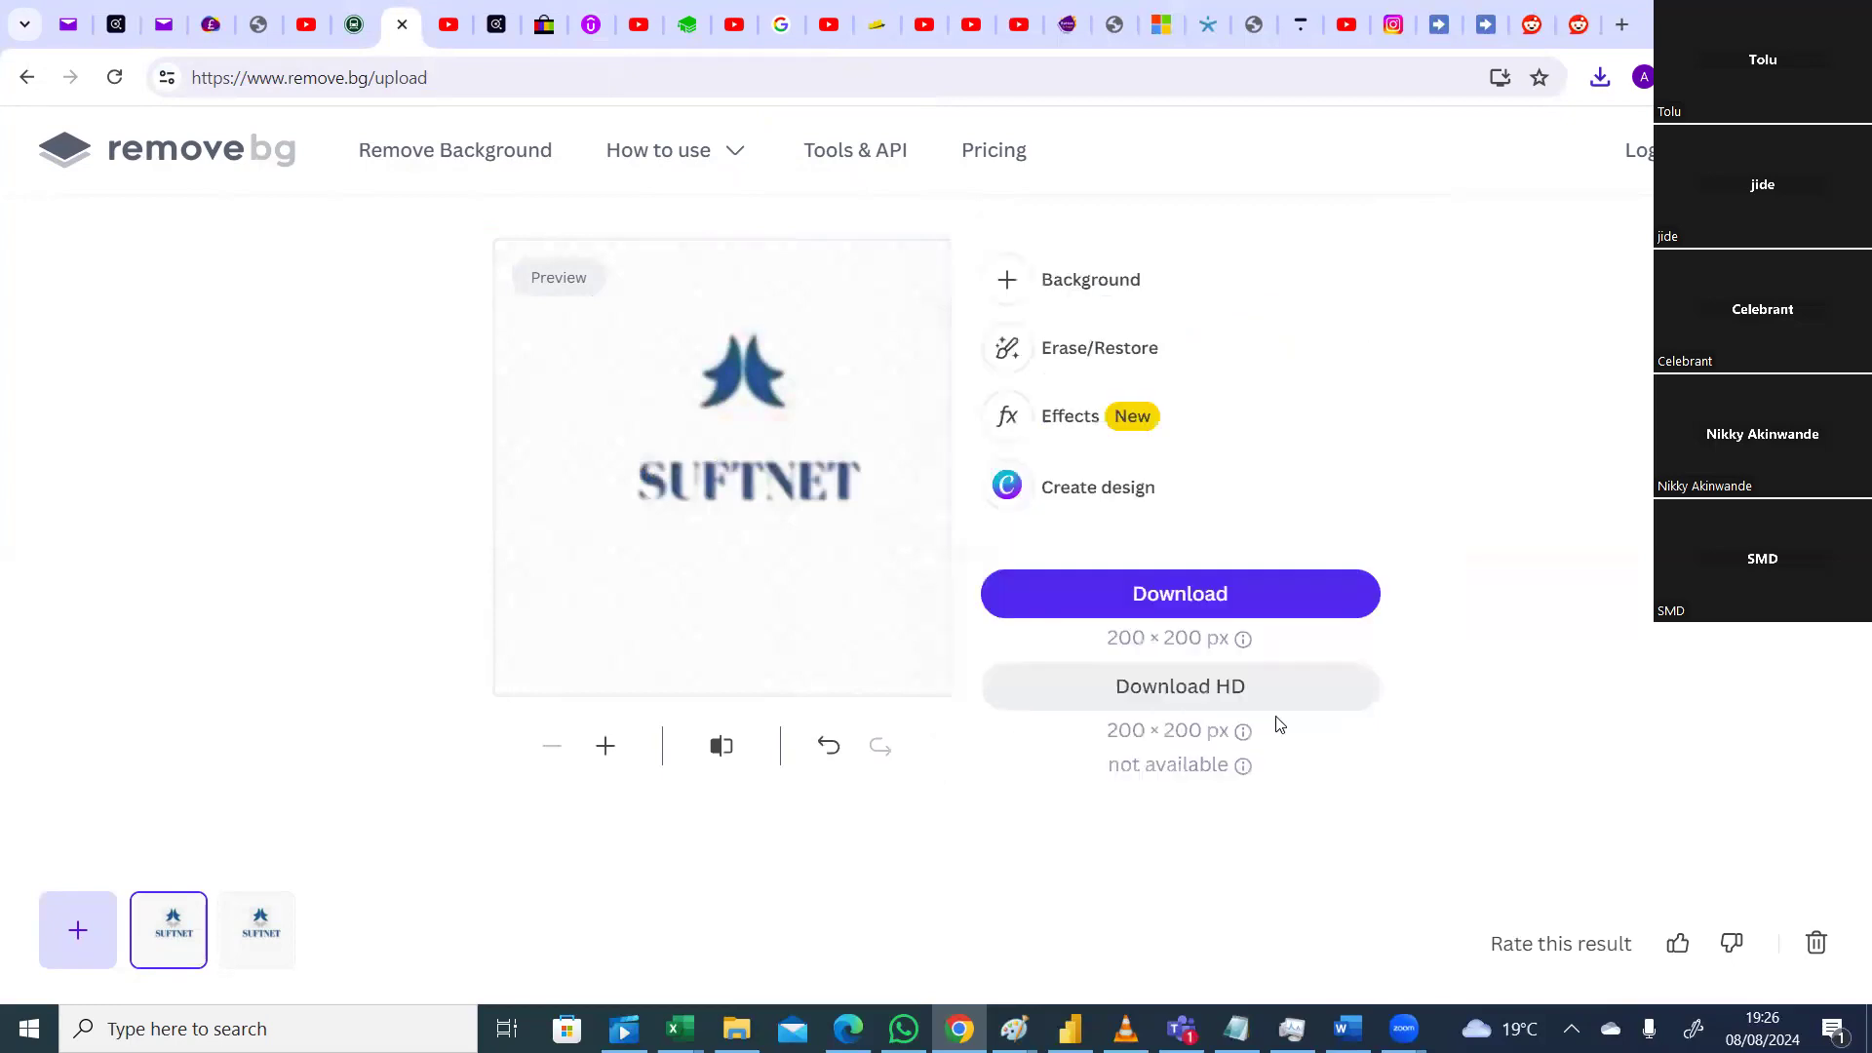
Step: Download the logo as sufnet-removebg-preview.png and return to the July Sales Dashboard workbook
click(1205, 599)
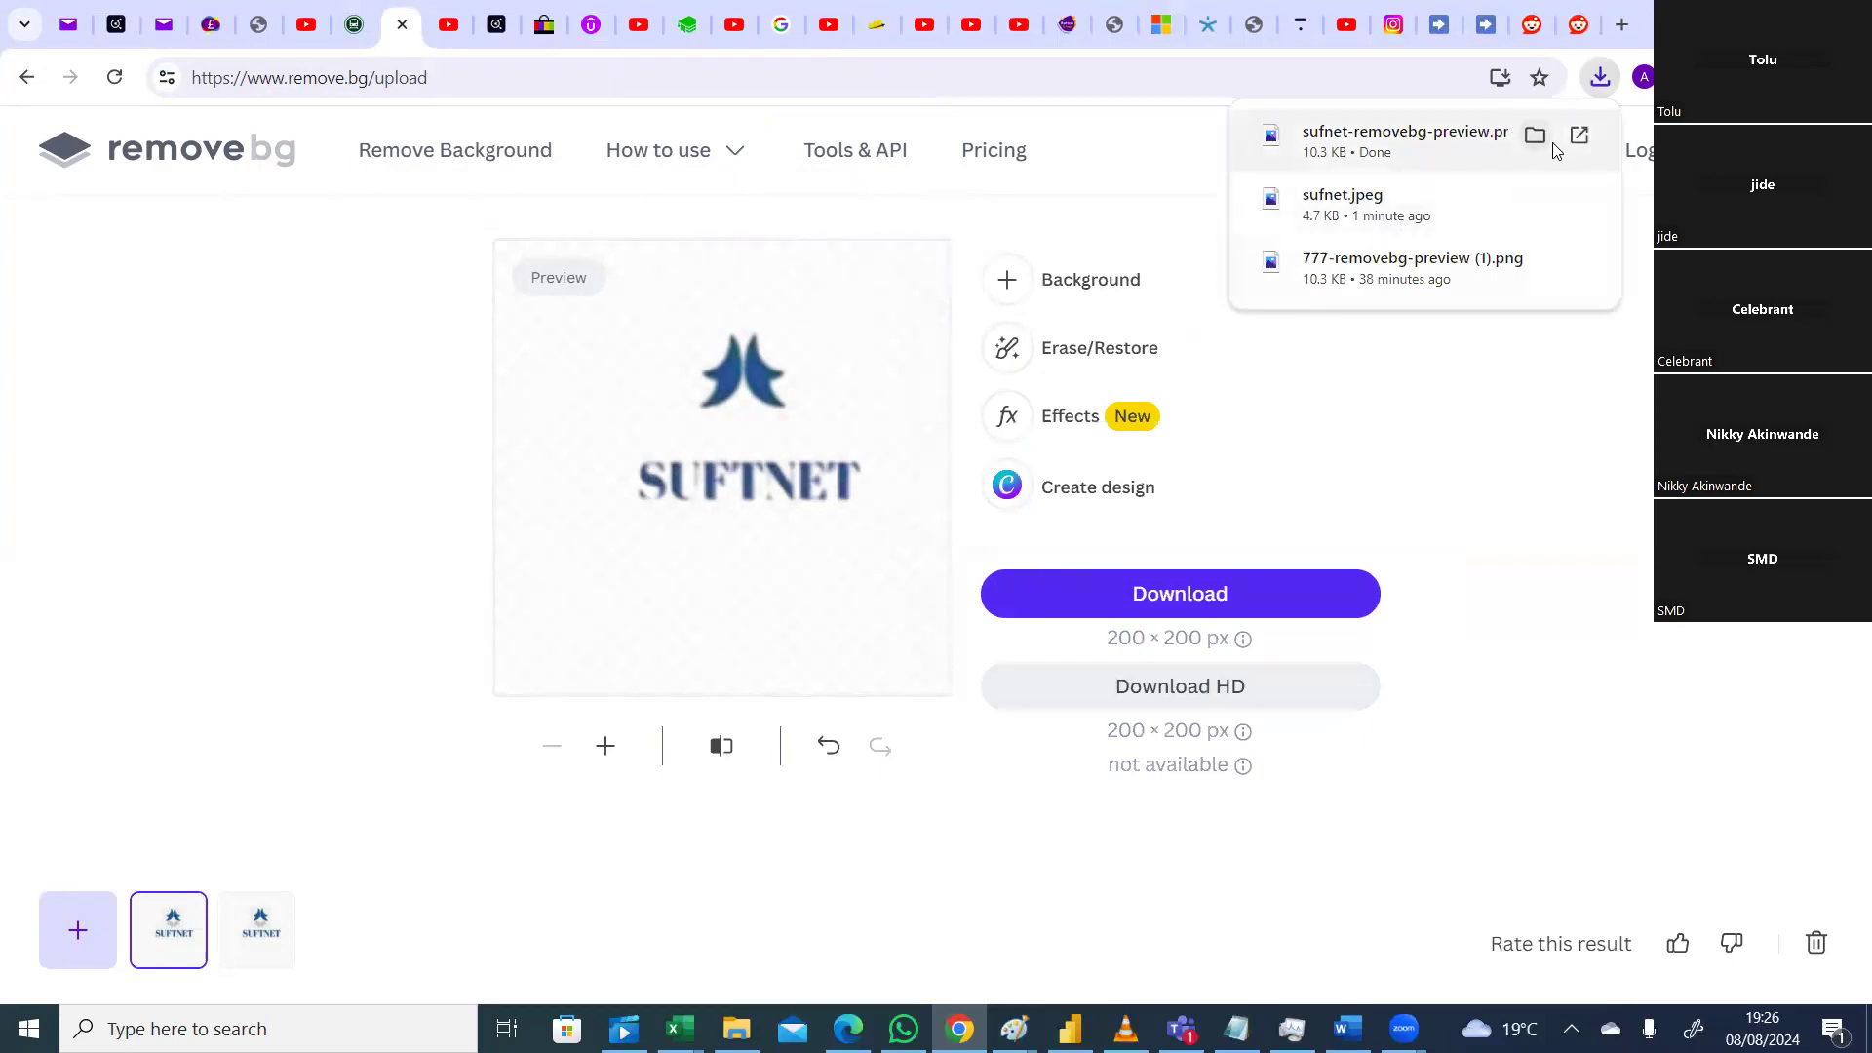
click(1537, 136)
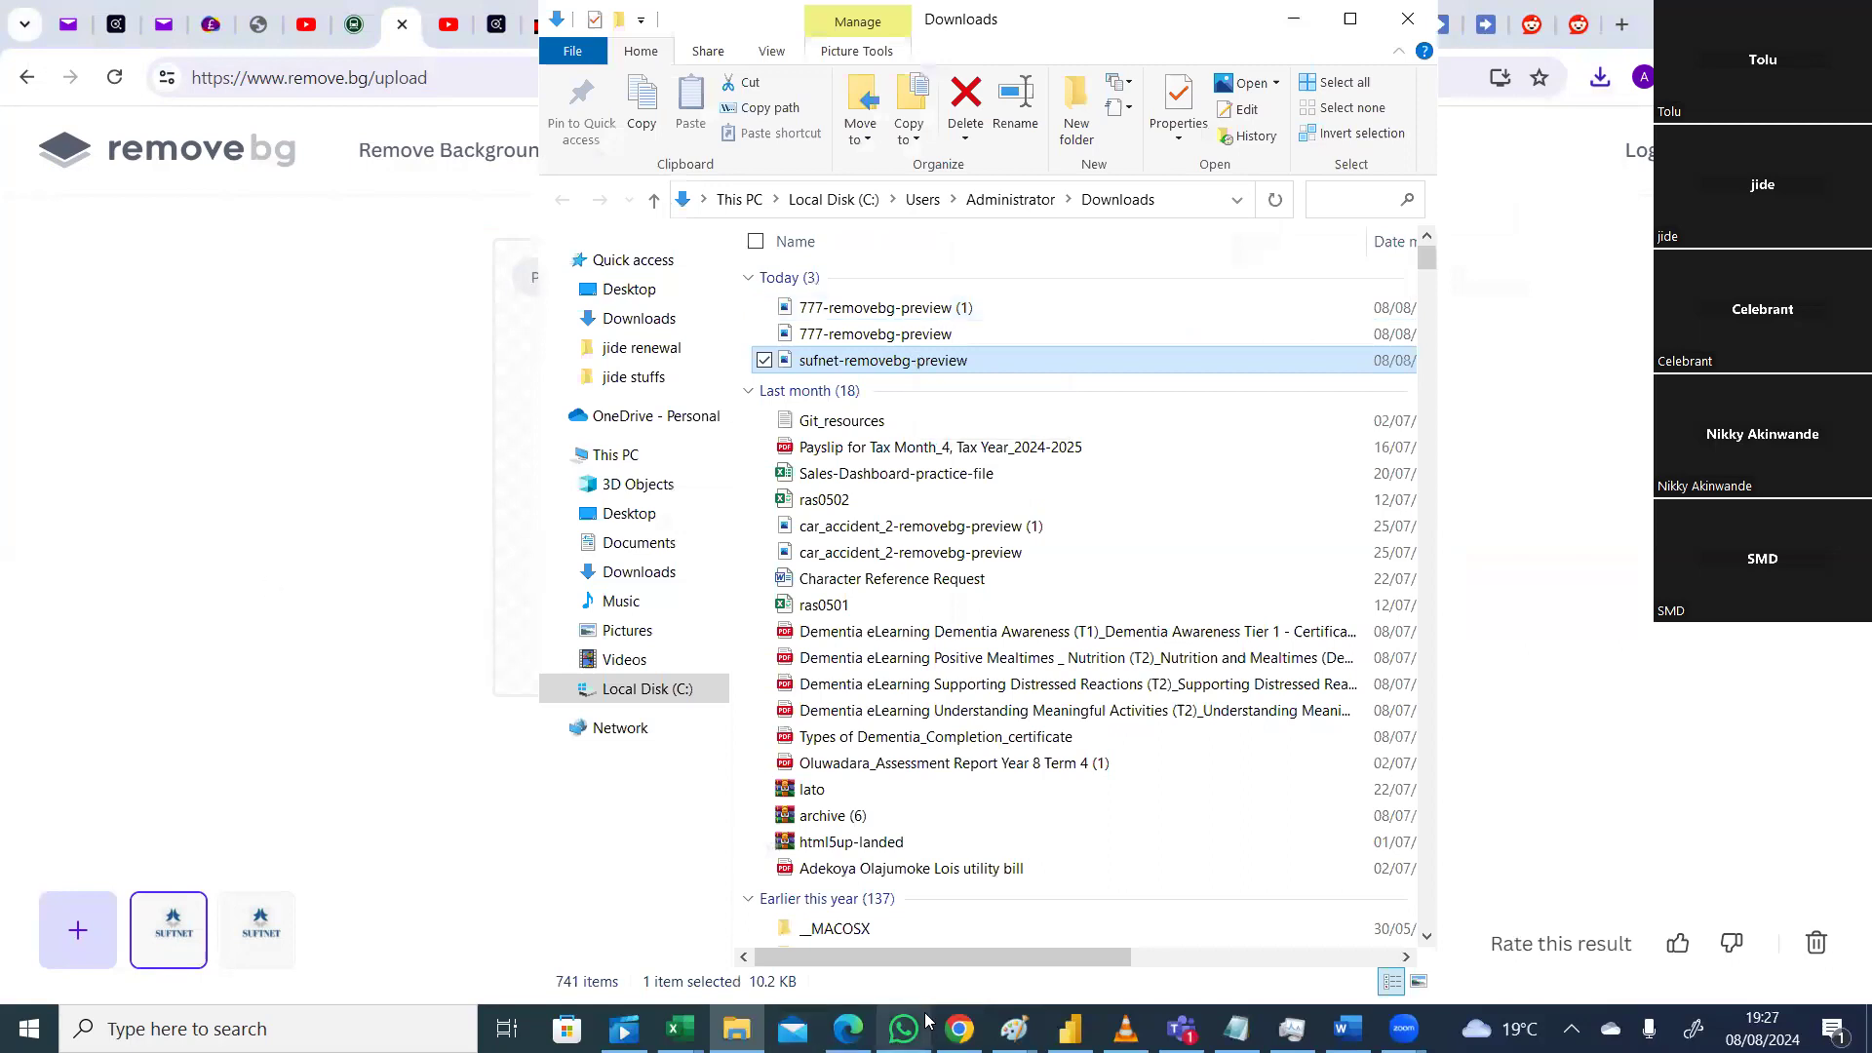
click(680, 1029)
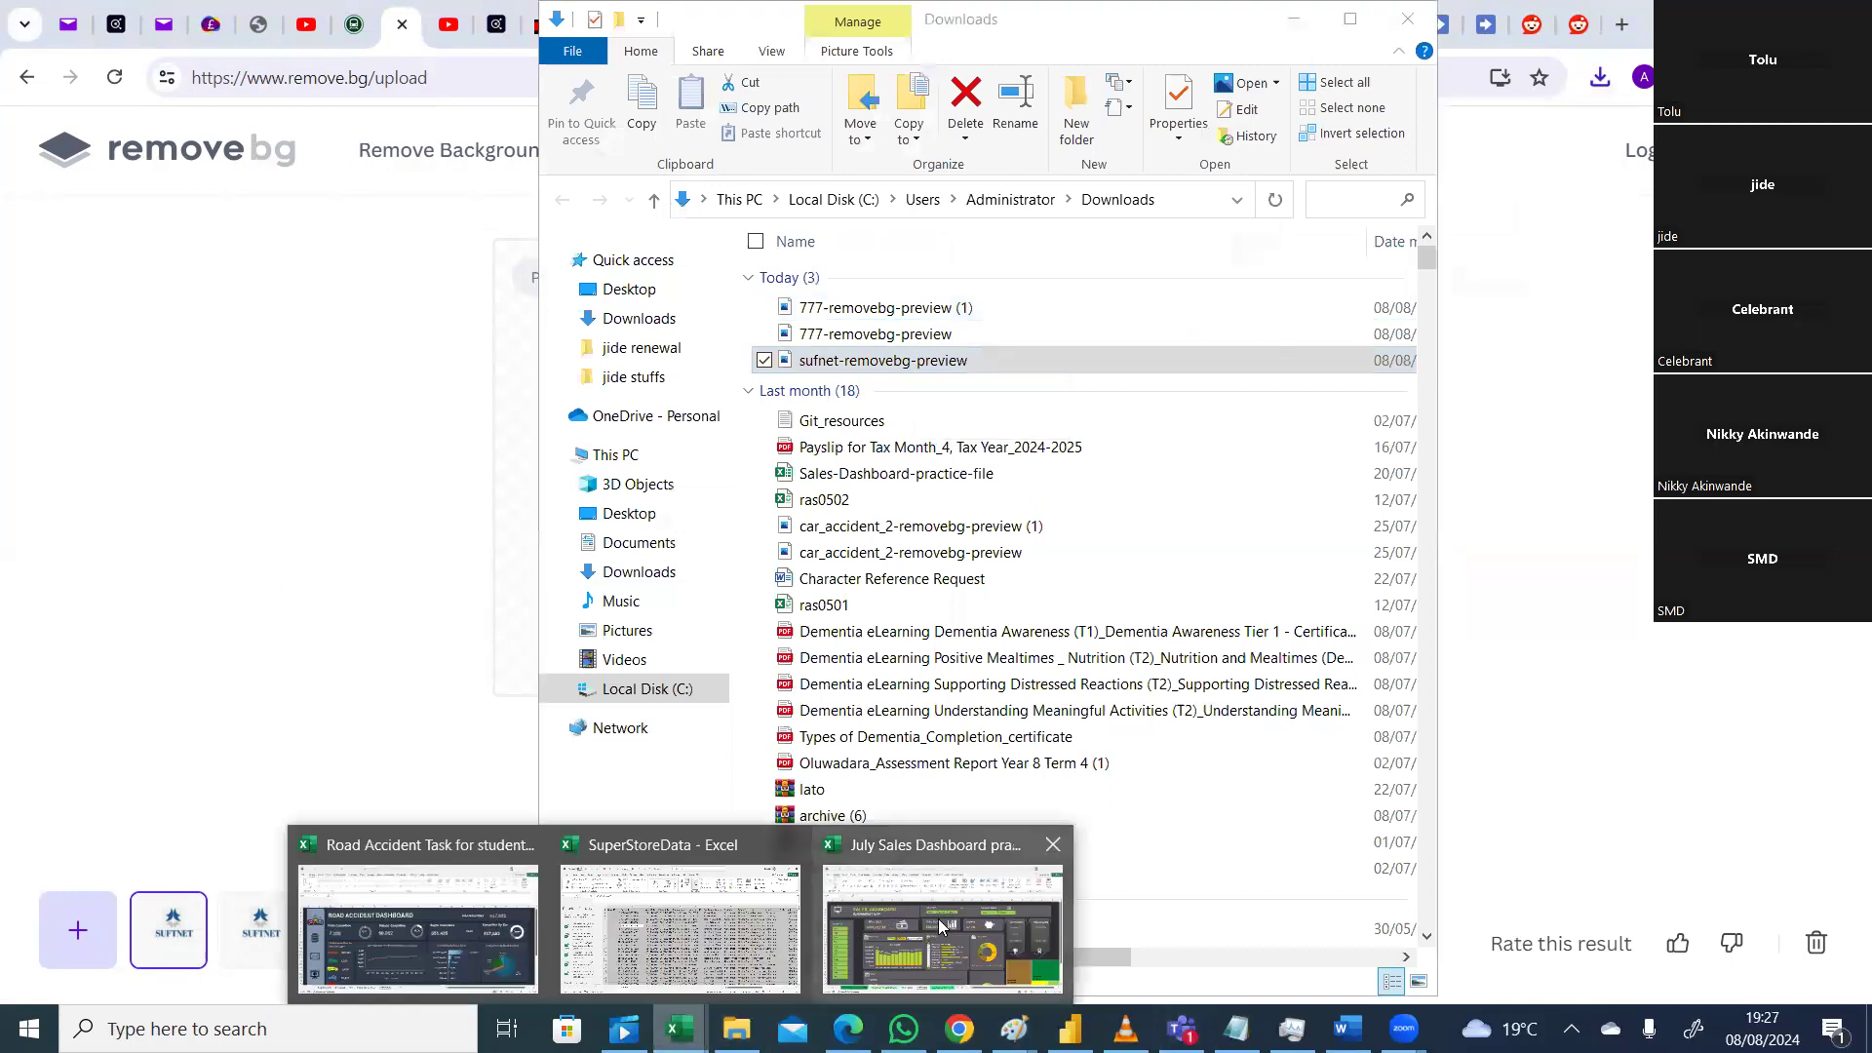
click(941, 927)
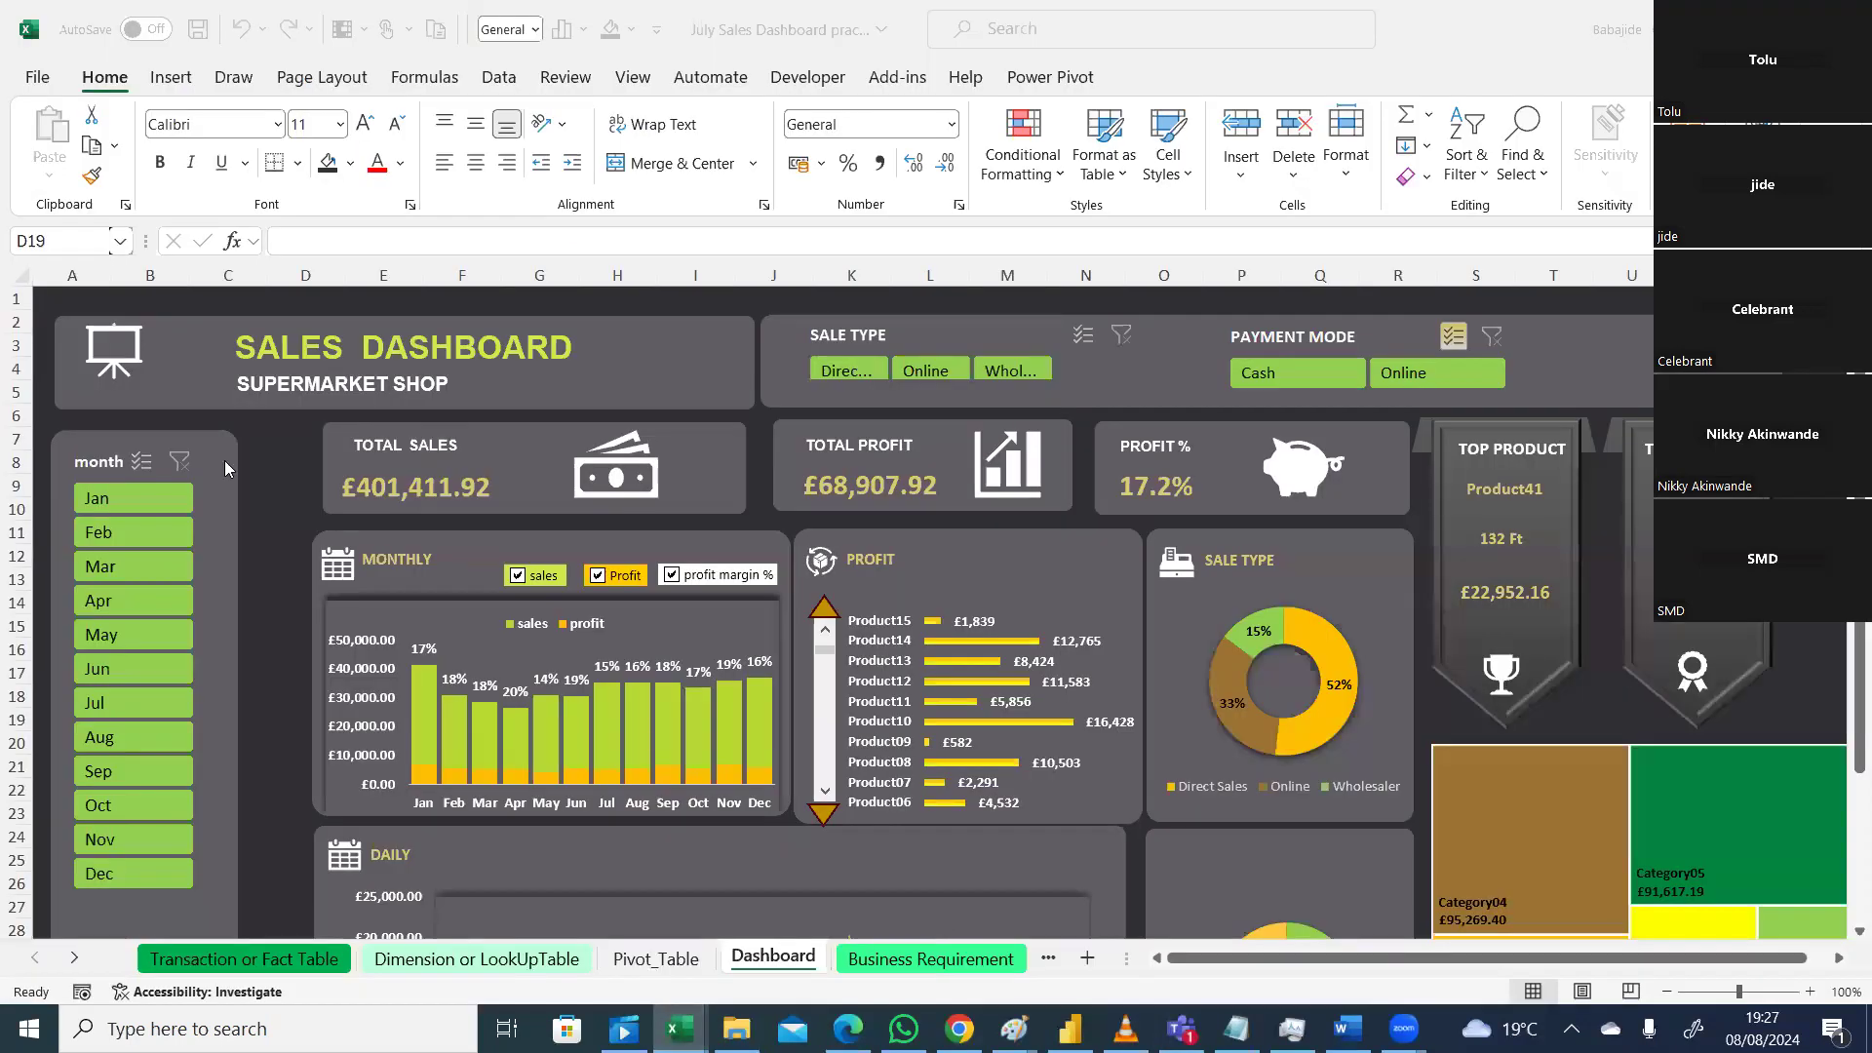
Step: Place sufnet-removebg-preview.png from Downloads into a dashboard cell via Insert > Pictures > Place in Cell
click(172, 85)
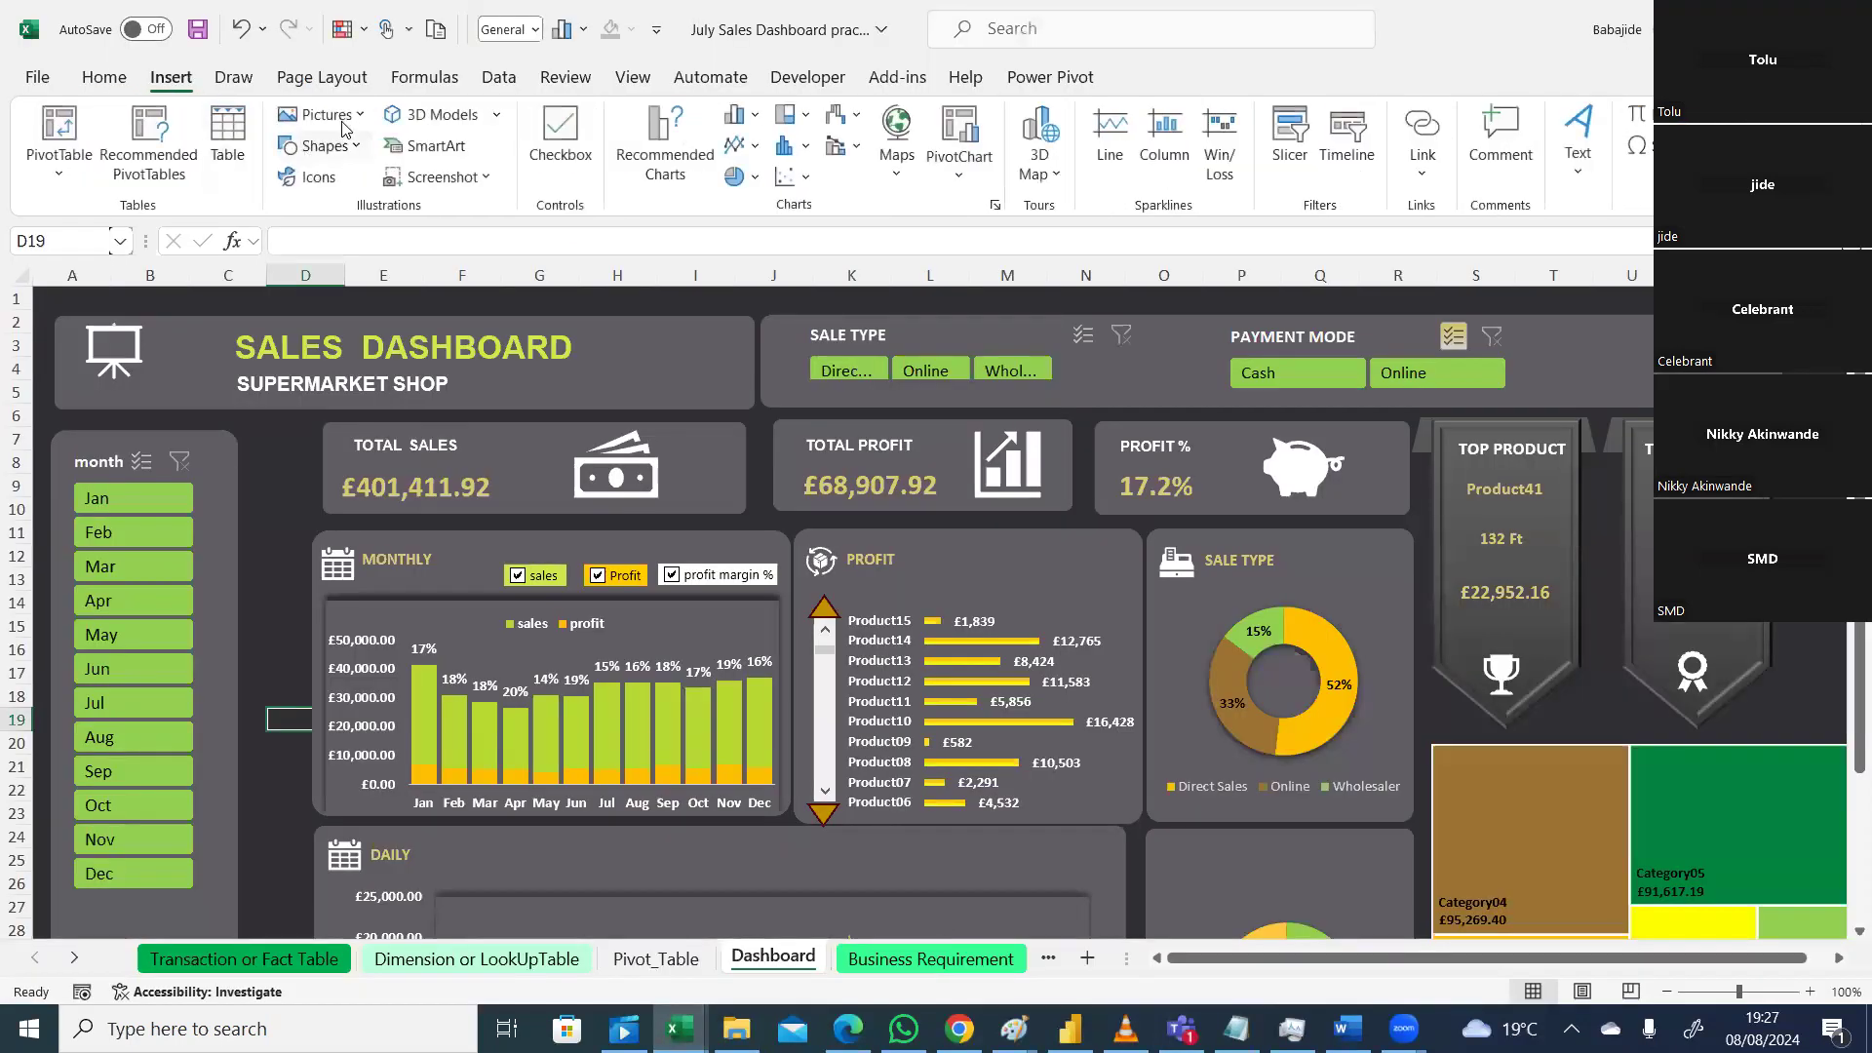
click(357, 121)
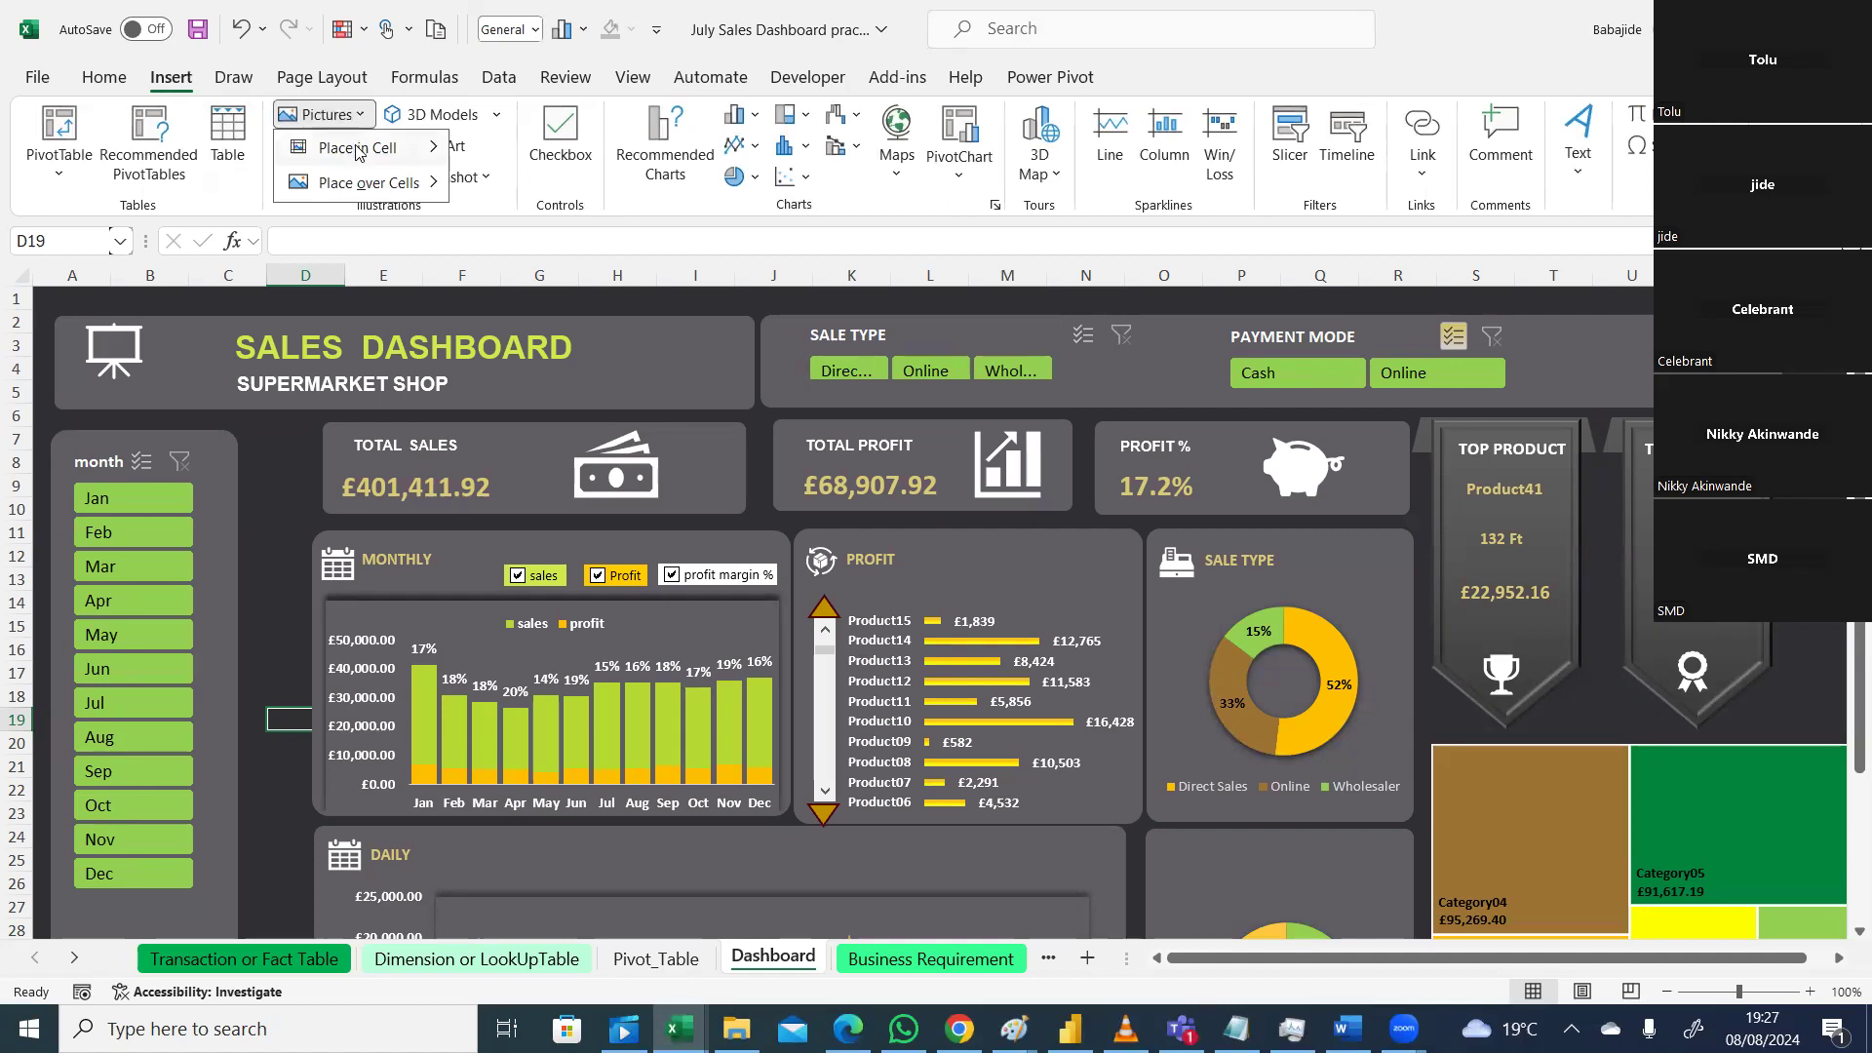
mouse_move(362, 151)
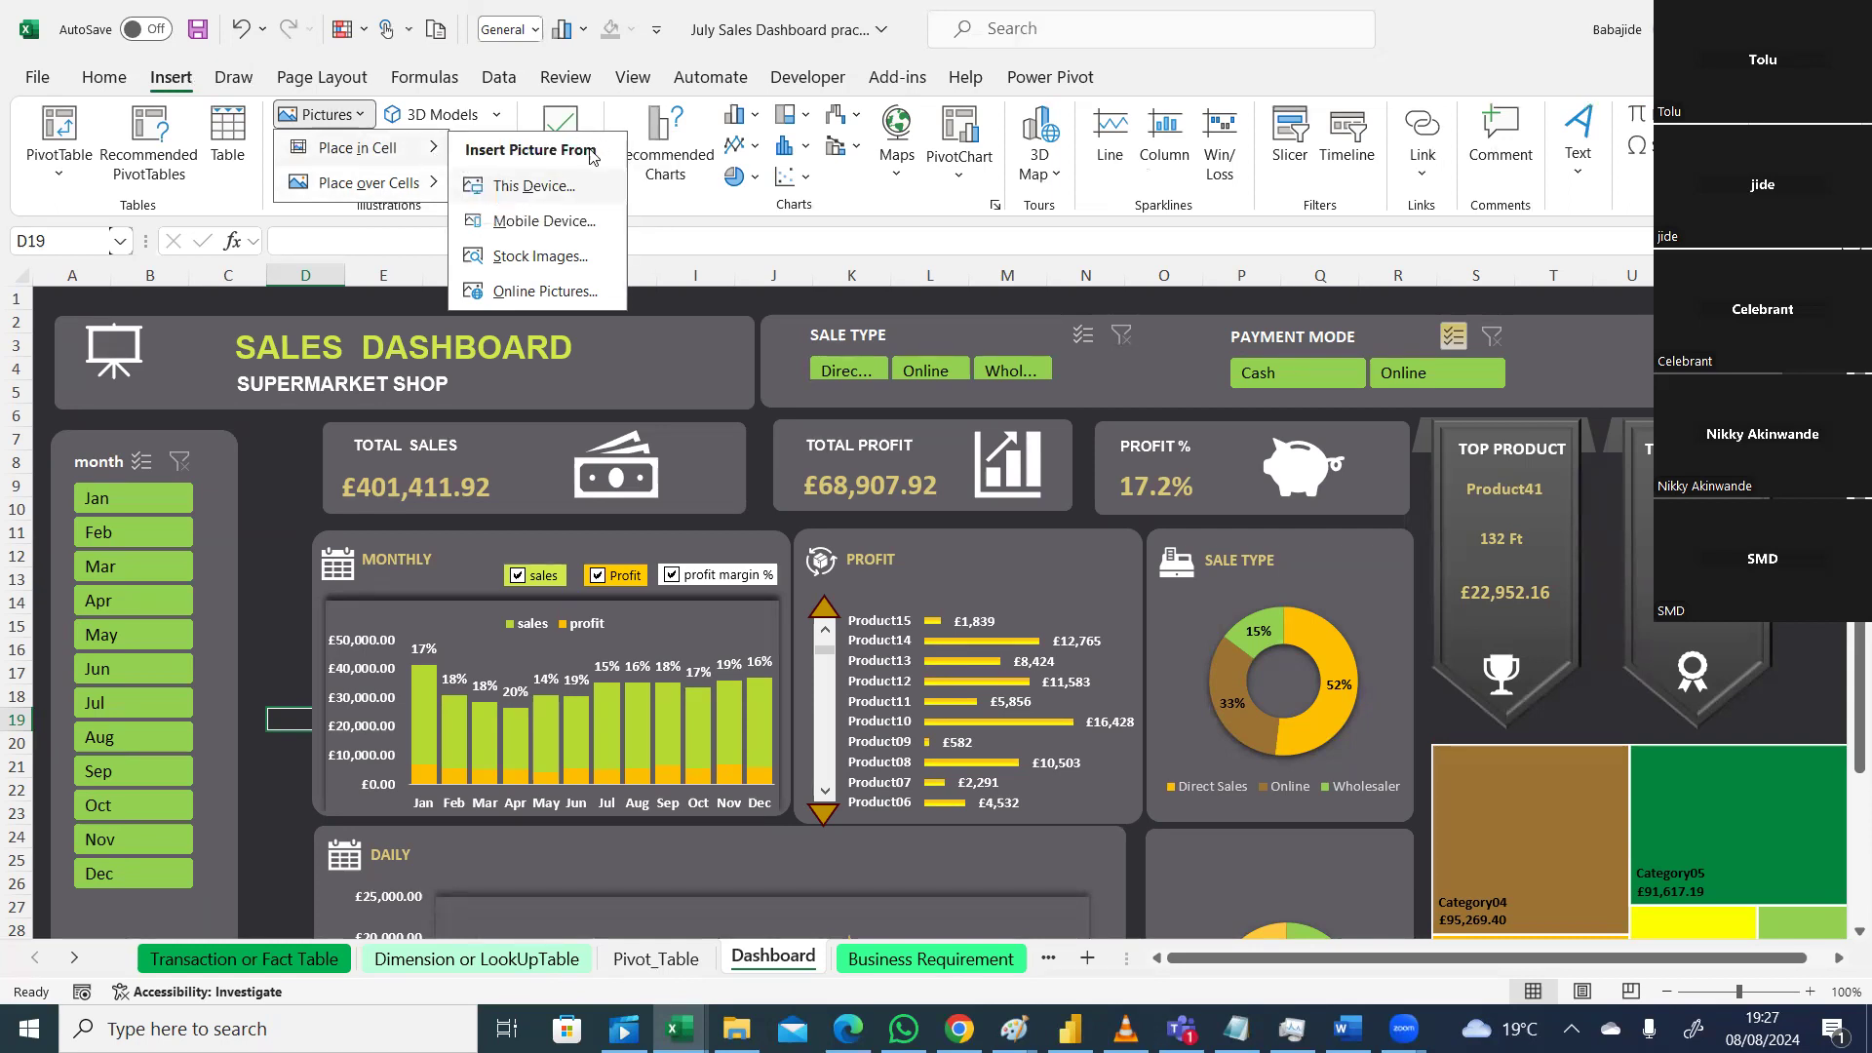
click(552, 187)
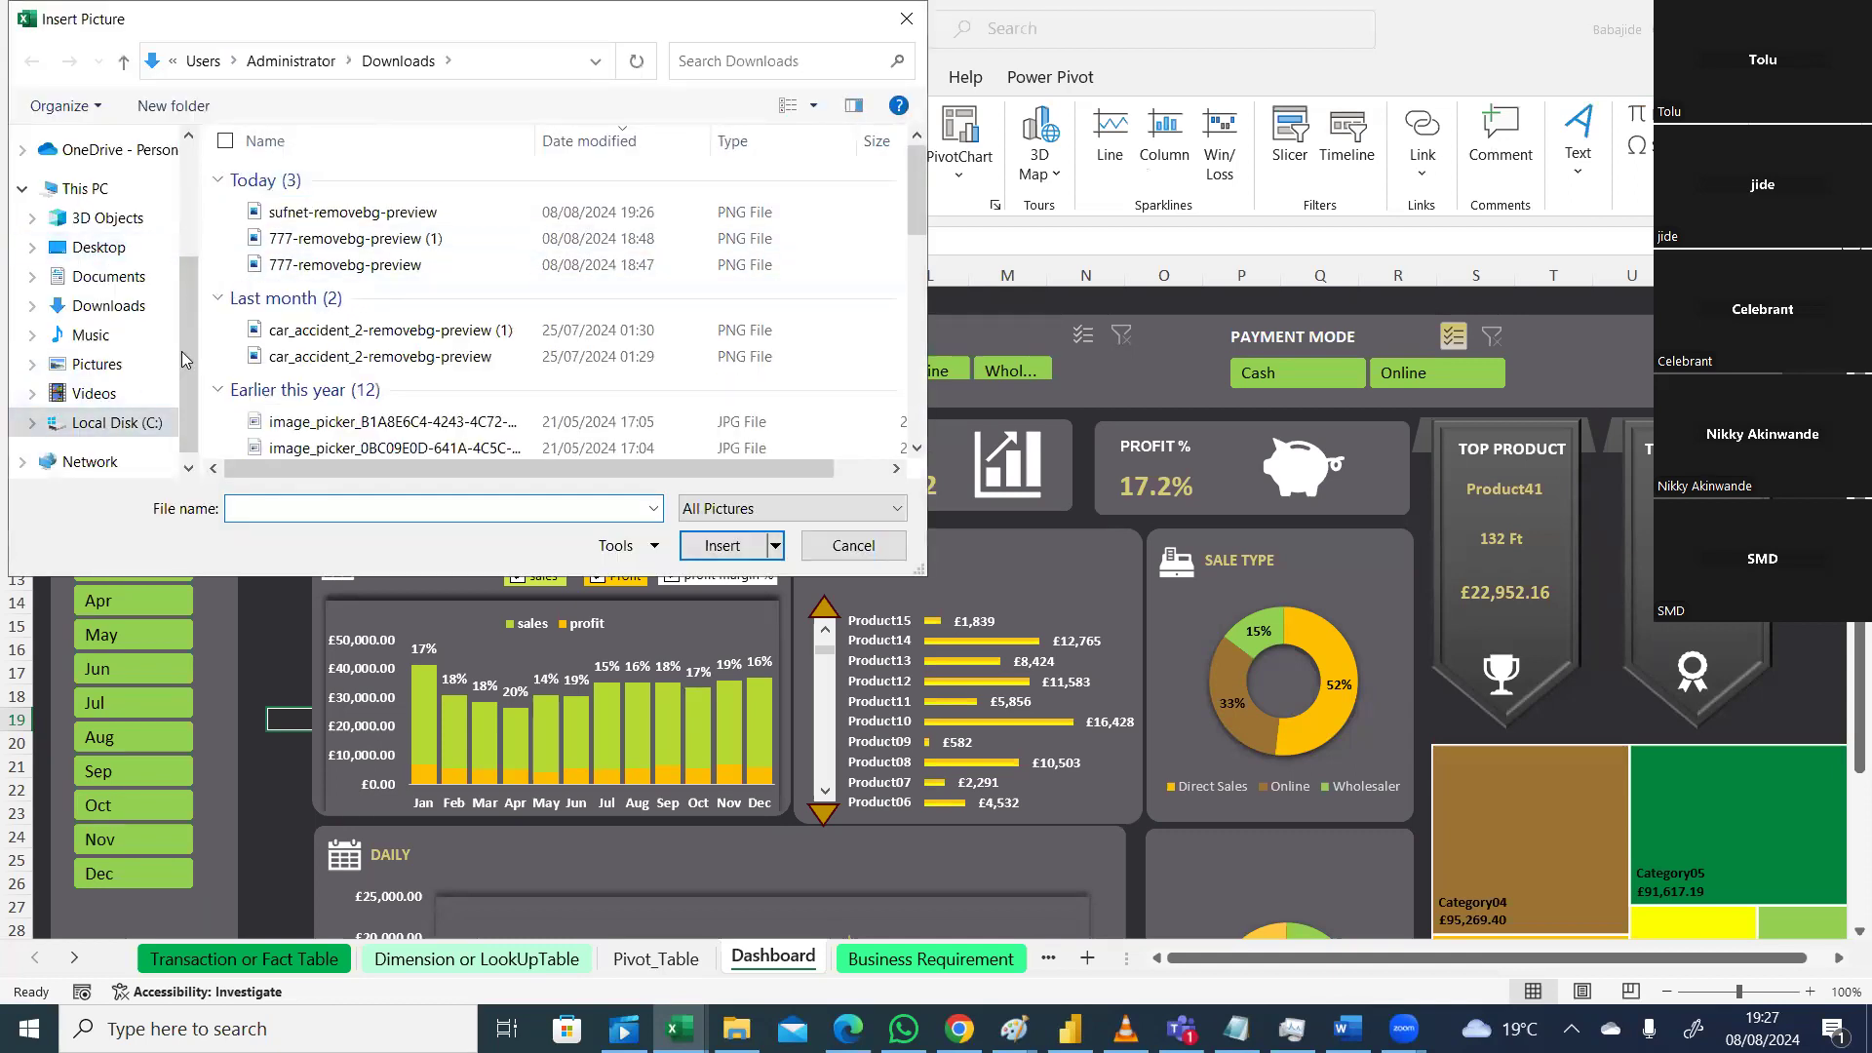
click(369, 216)
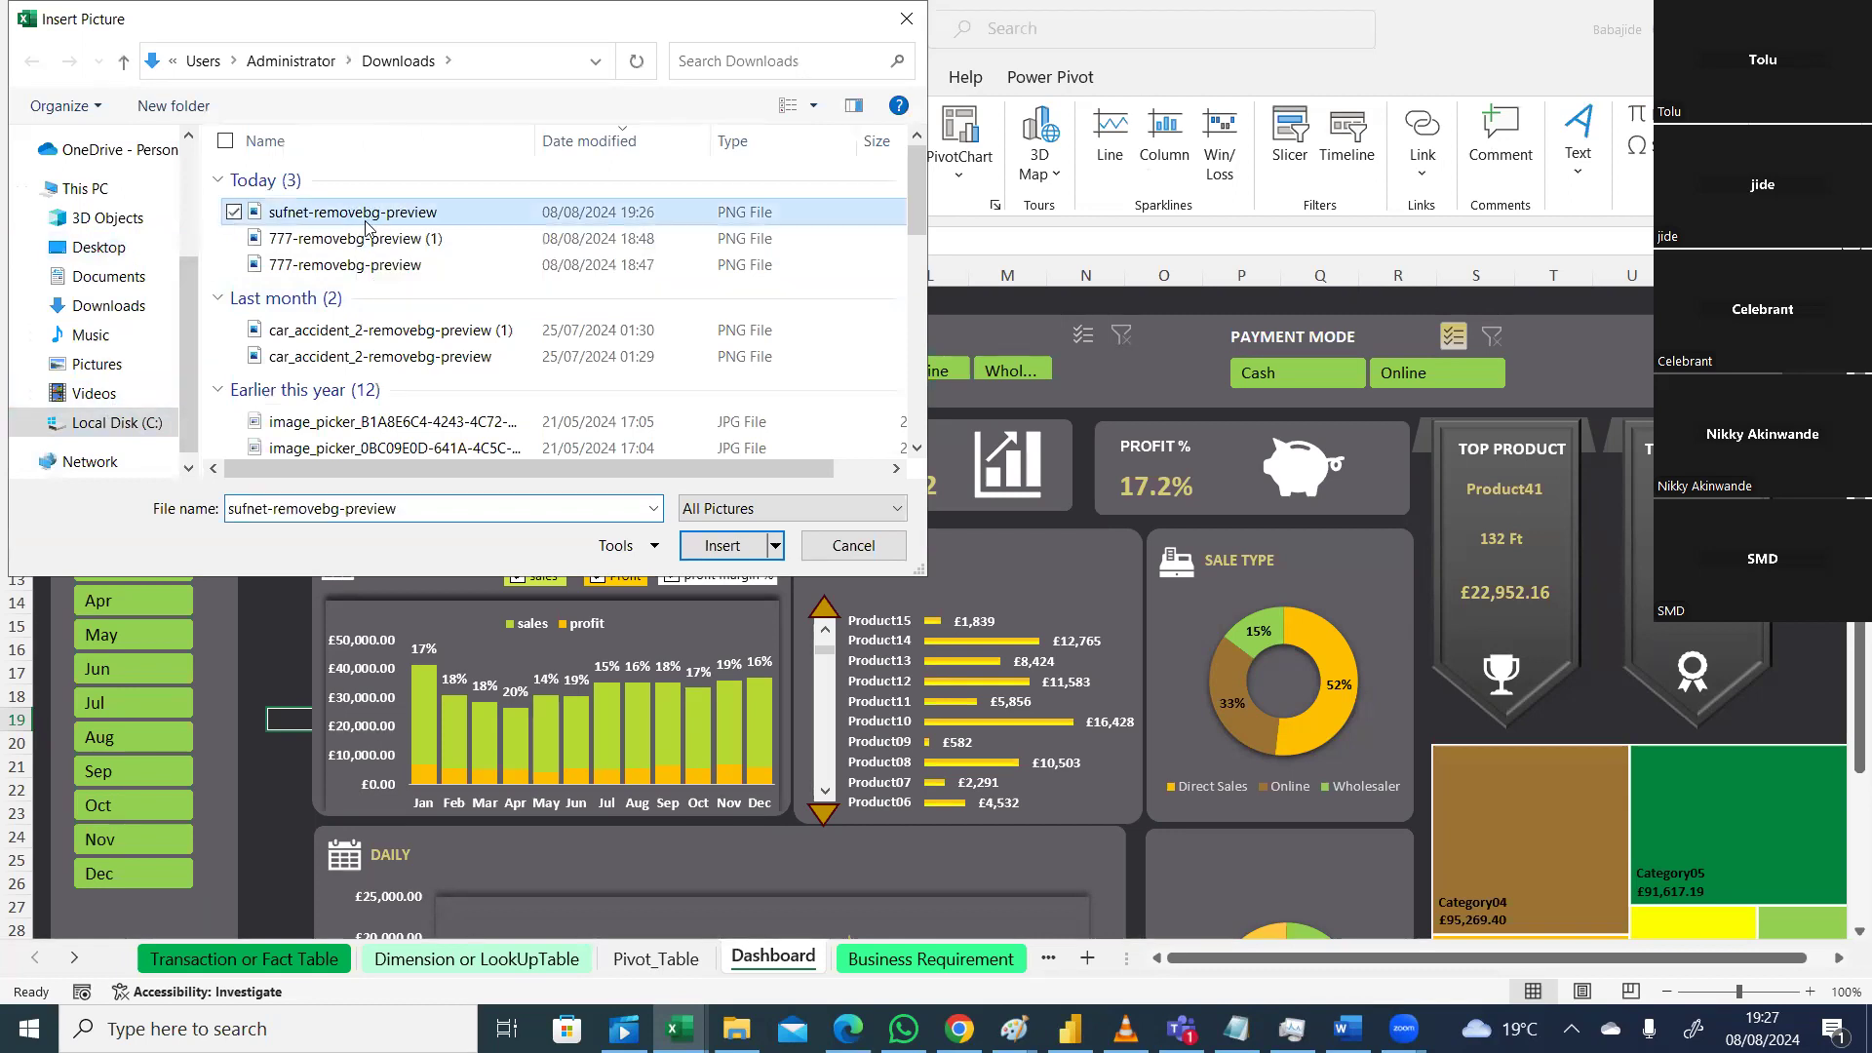
click(711, 547)
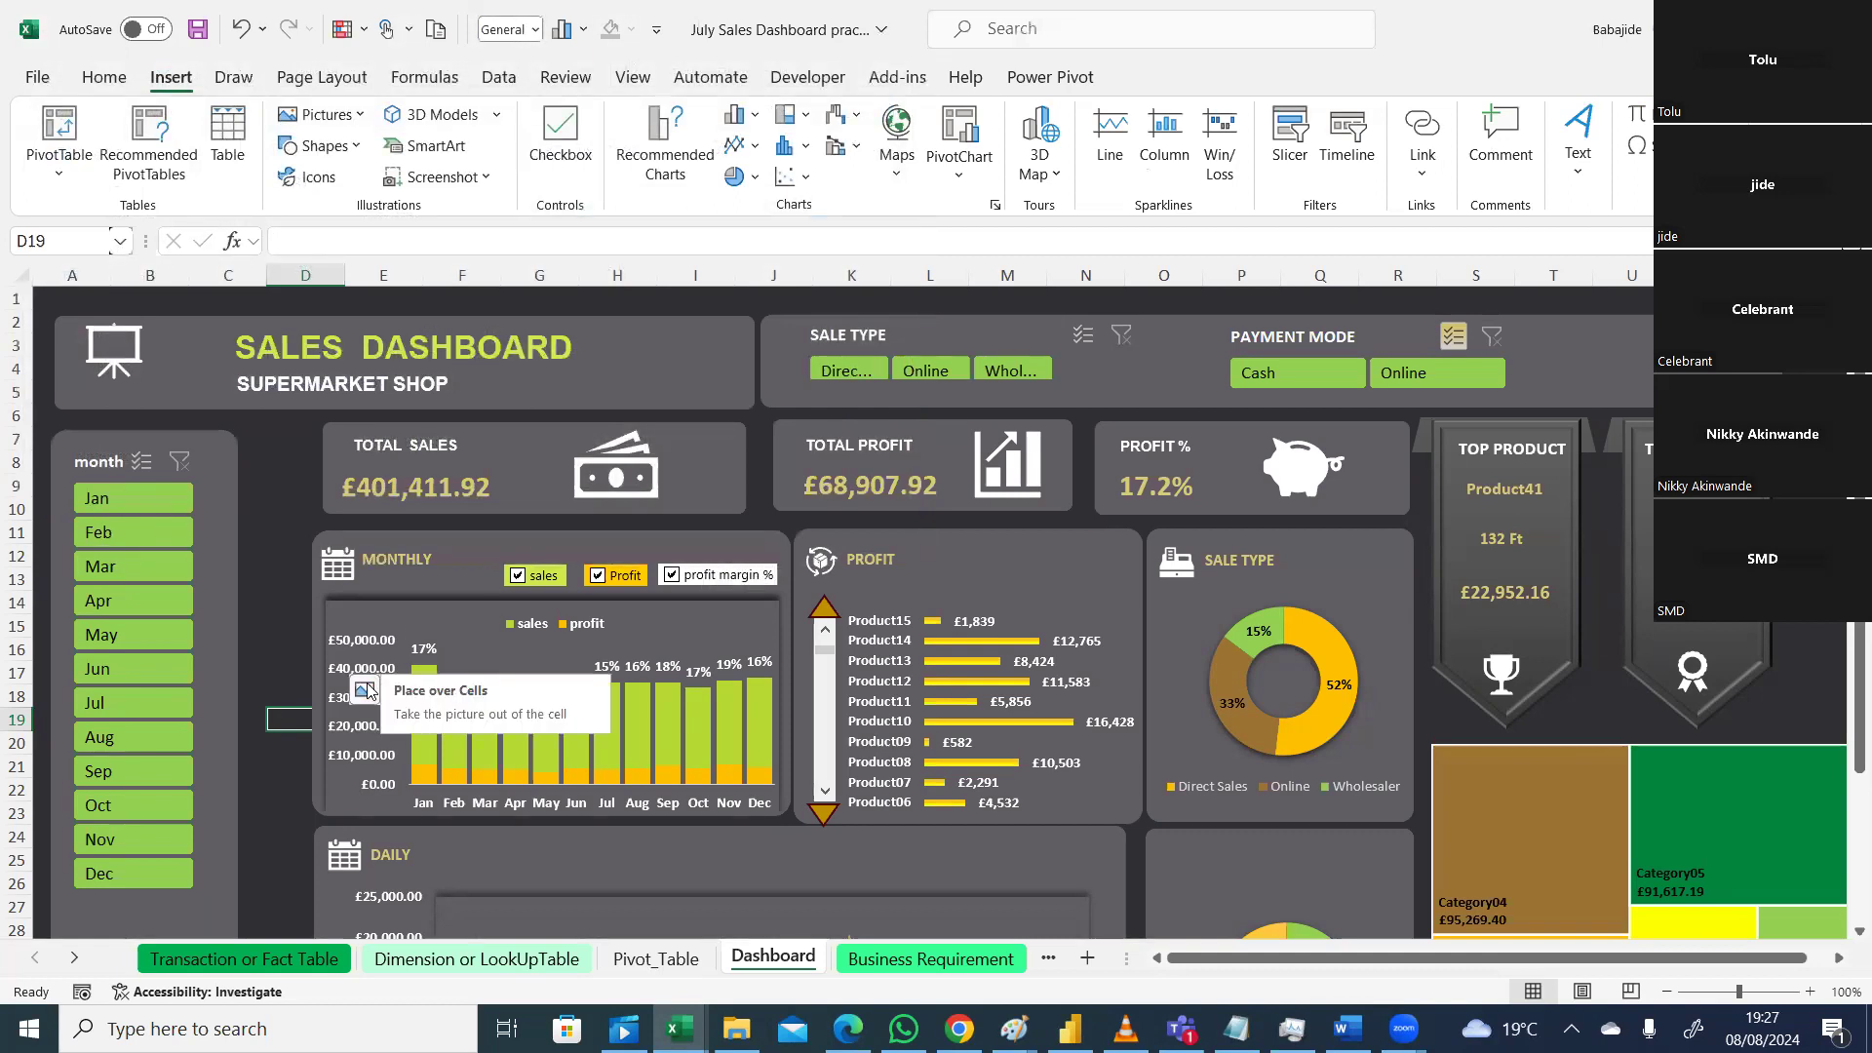
Step: Set the logo to Place over Cells, shrink it, and move it beside the Payment Mode slicer
click(367, 690)
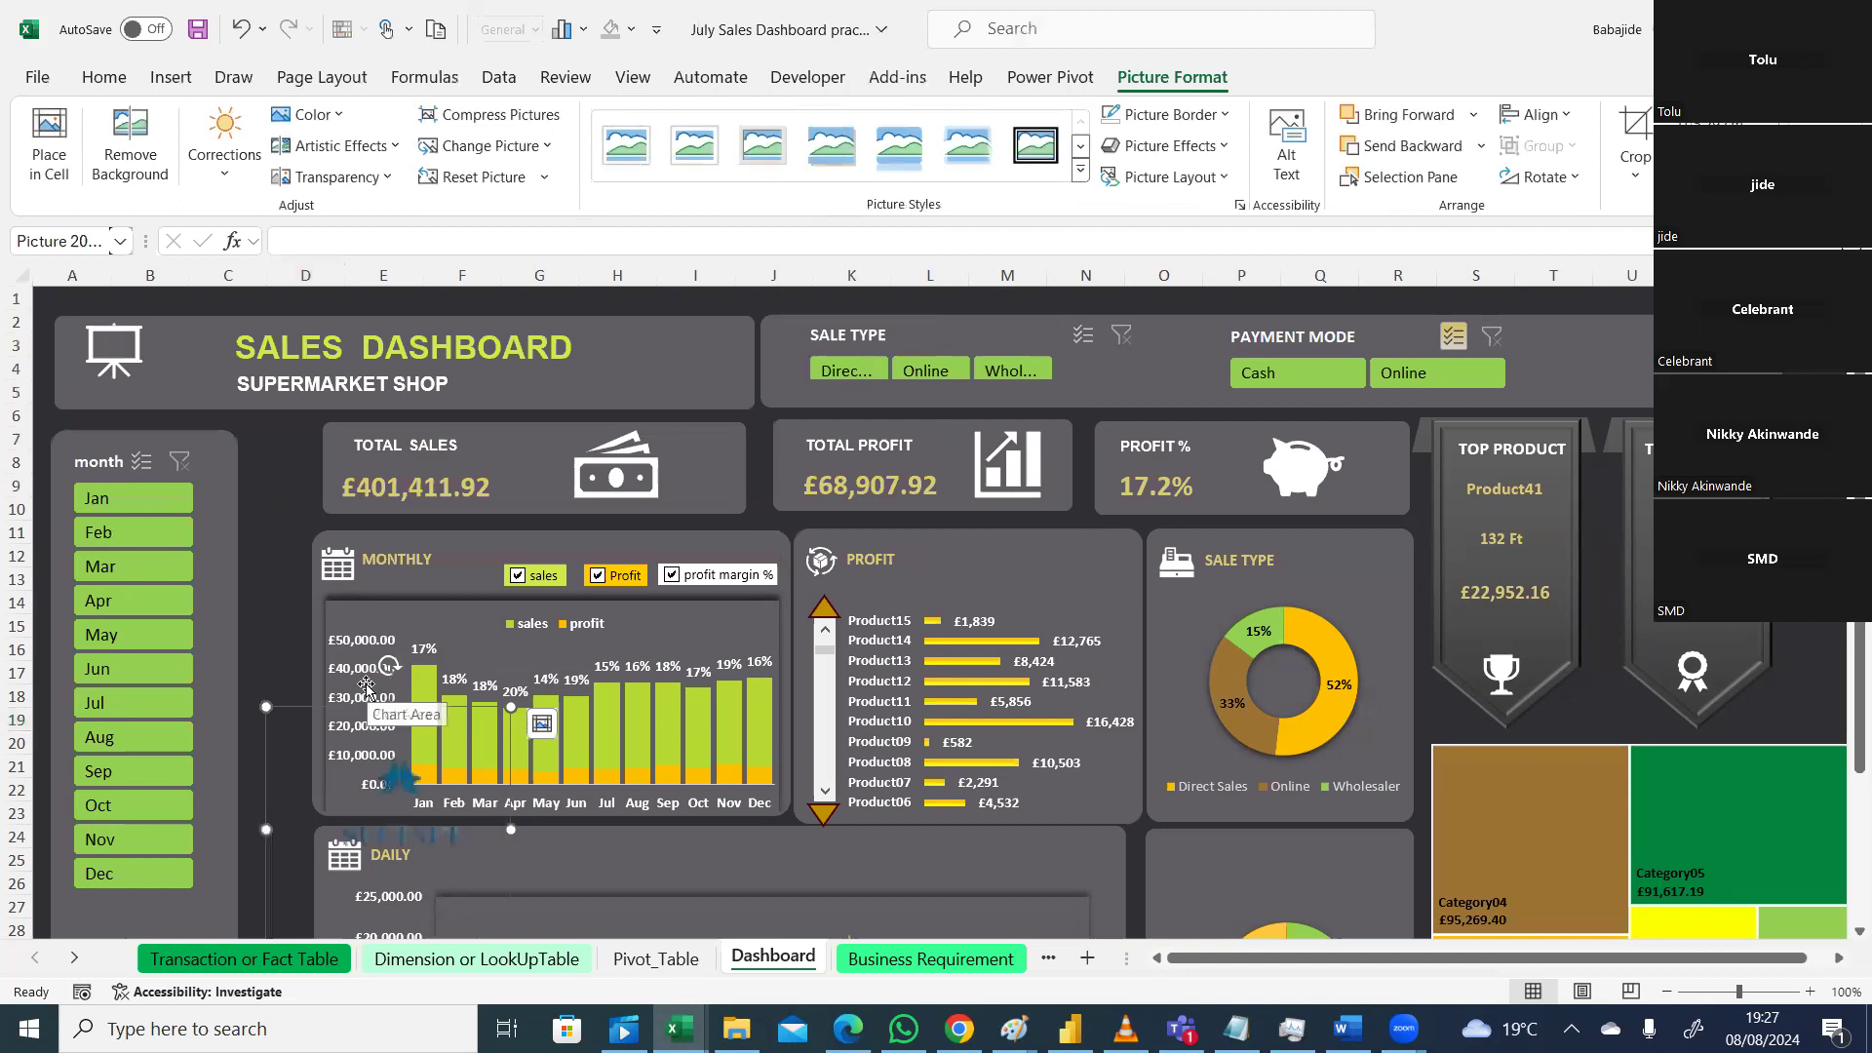
drag(511, 707, 1563, 306)
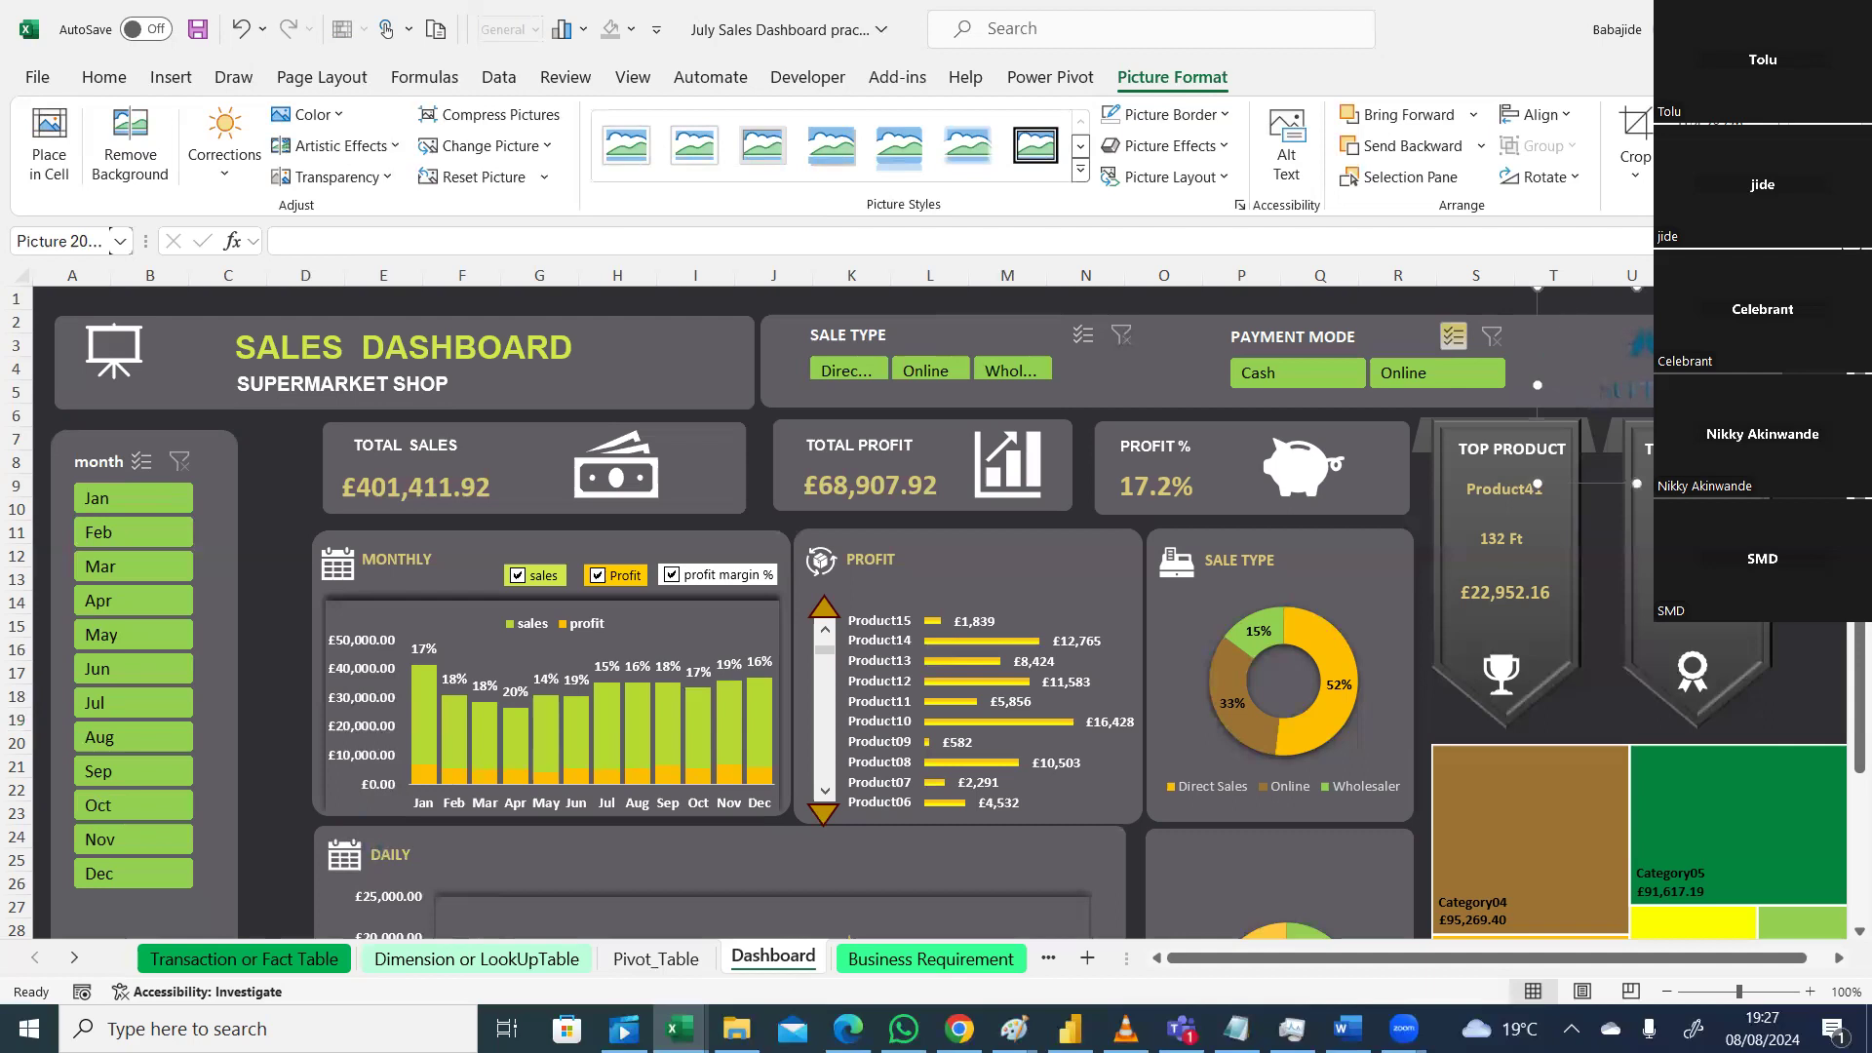
drag(1737, 484, 1727, 473)
Step: Recolour the logo with Picture Format > Color > Gold, Accent color 2 Light
click(1563, 319)
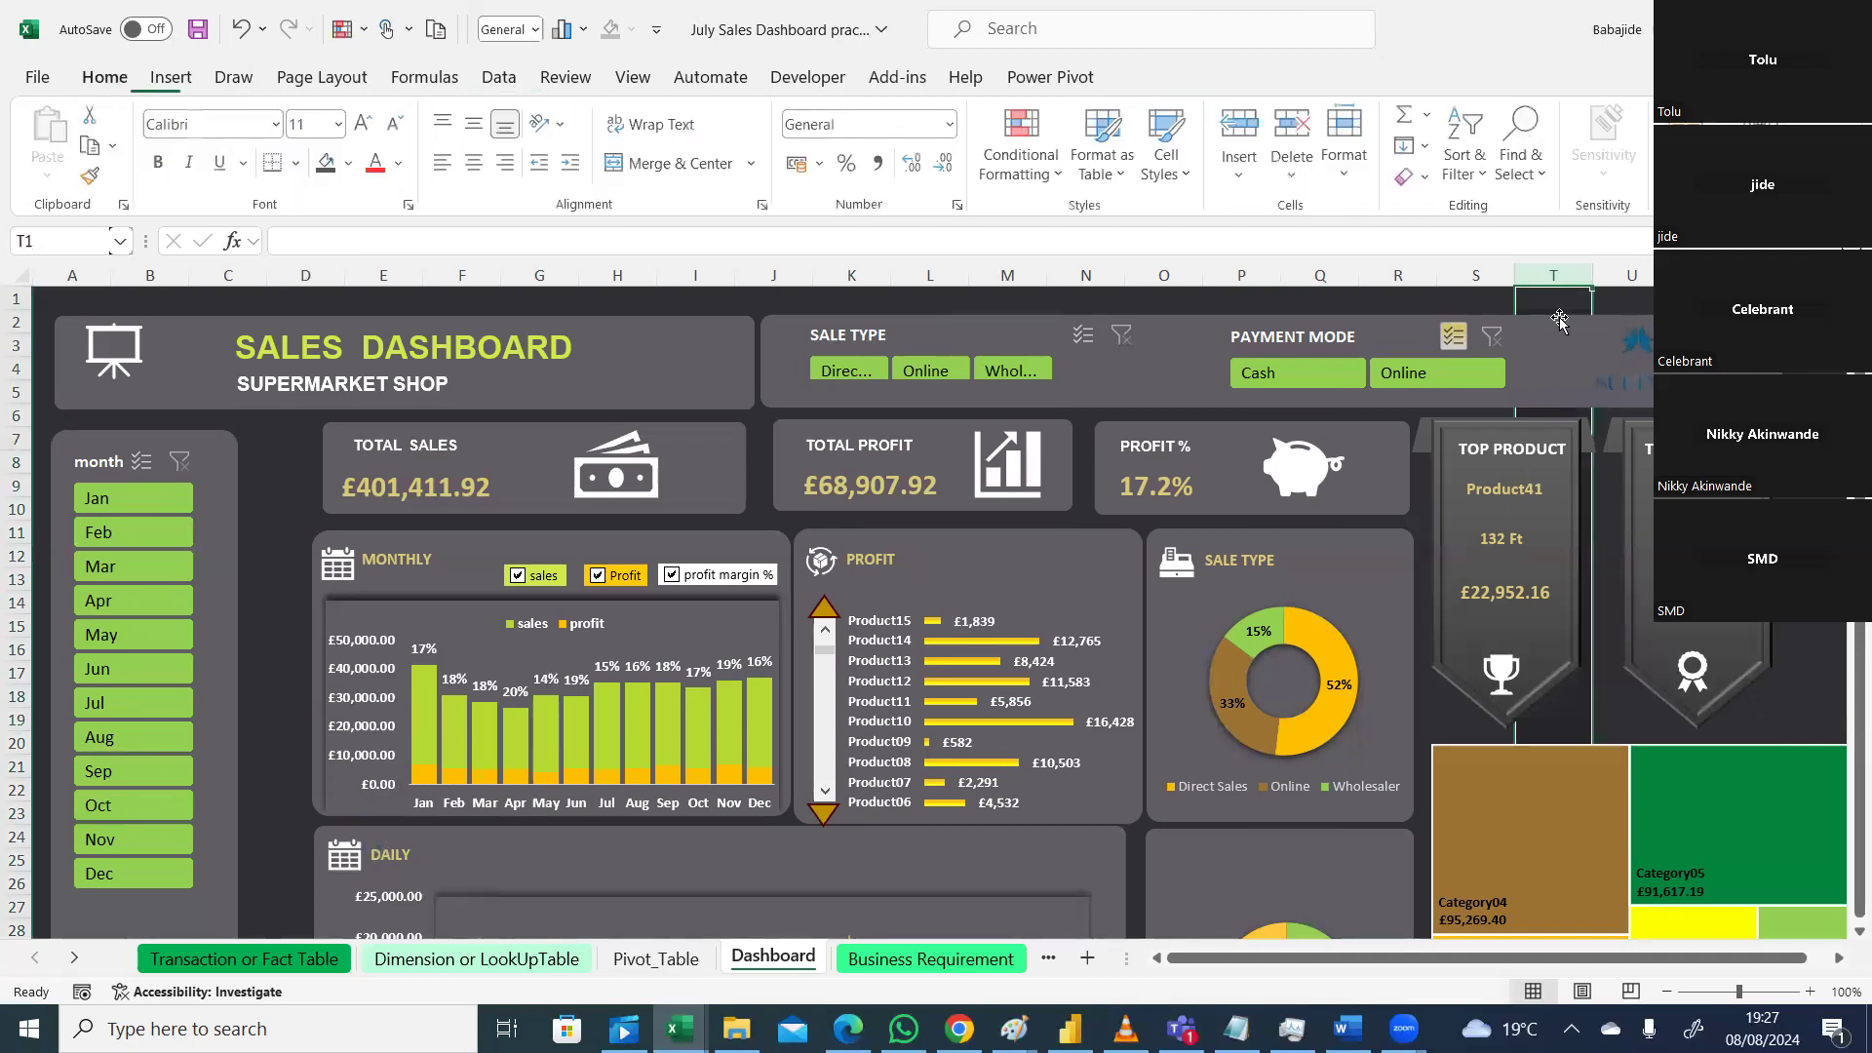
click(241, 28)
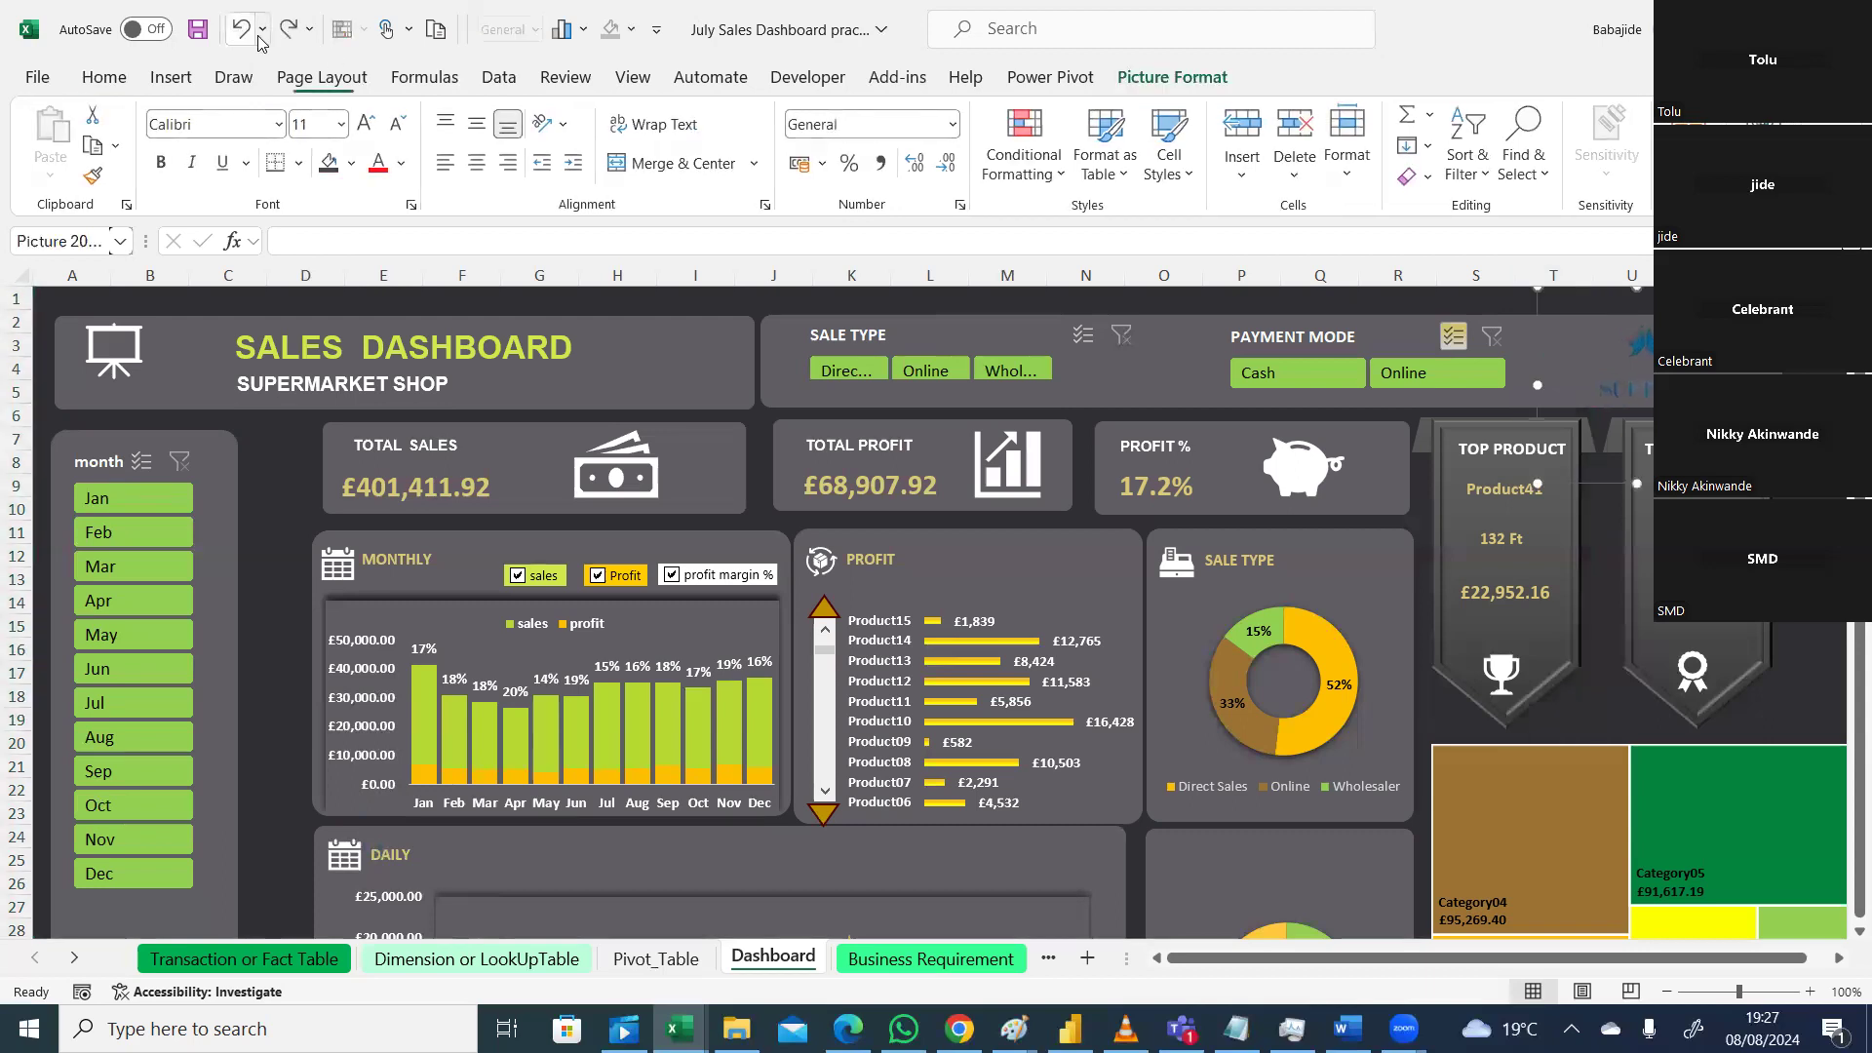
click(1172, 77)
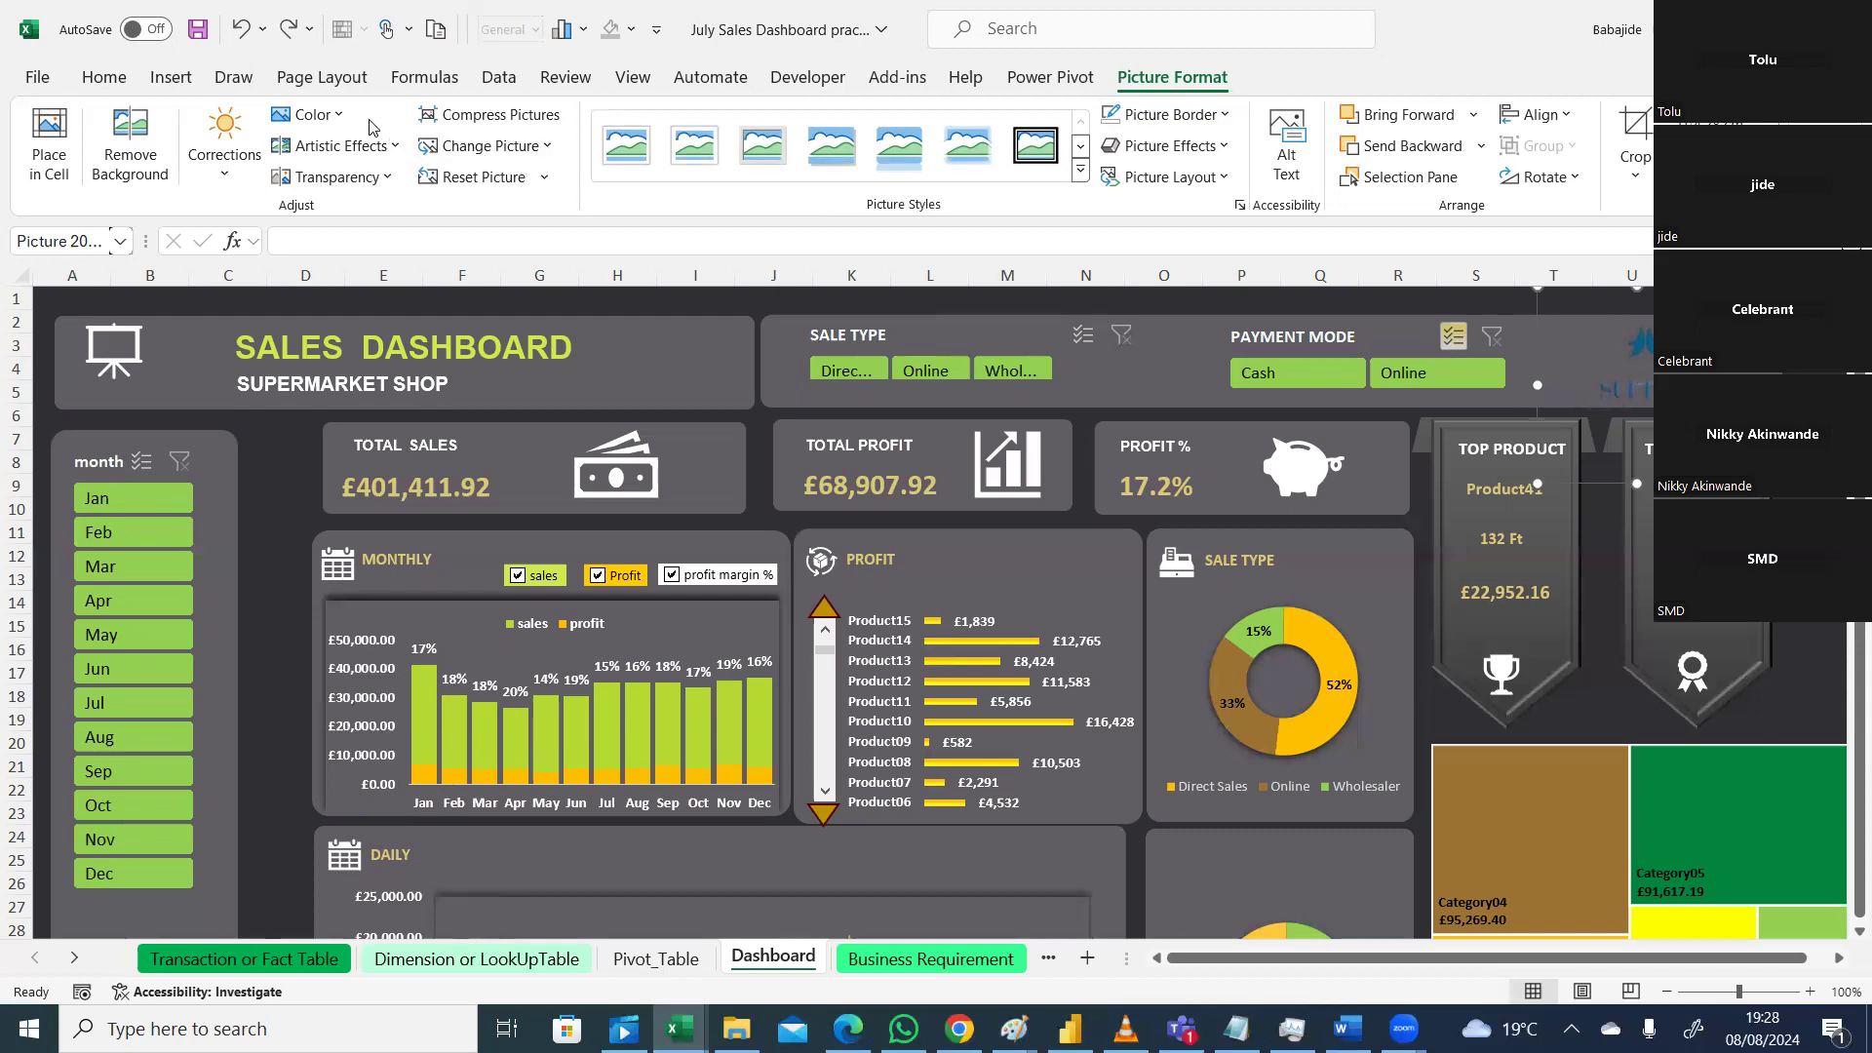
click(313, 115)
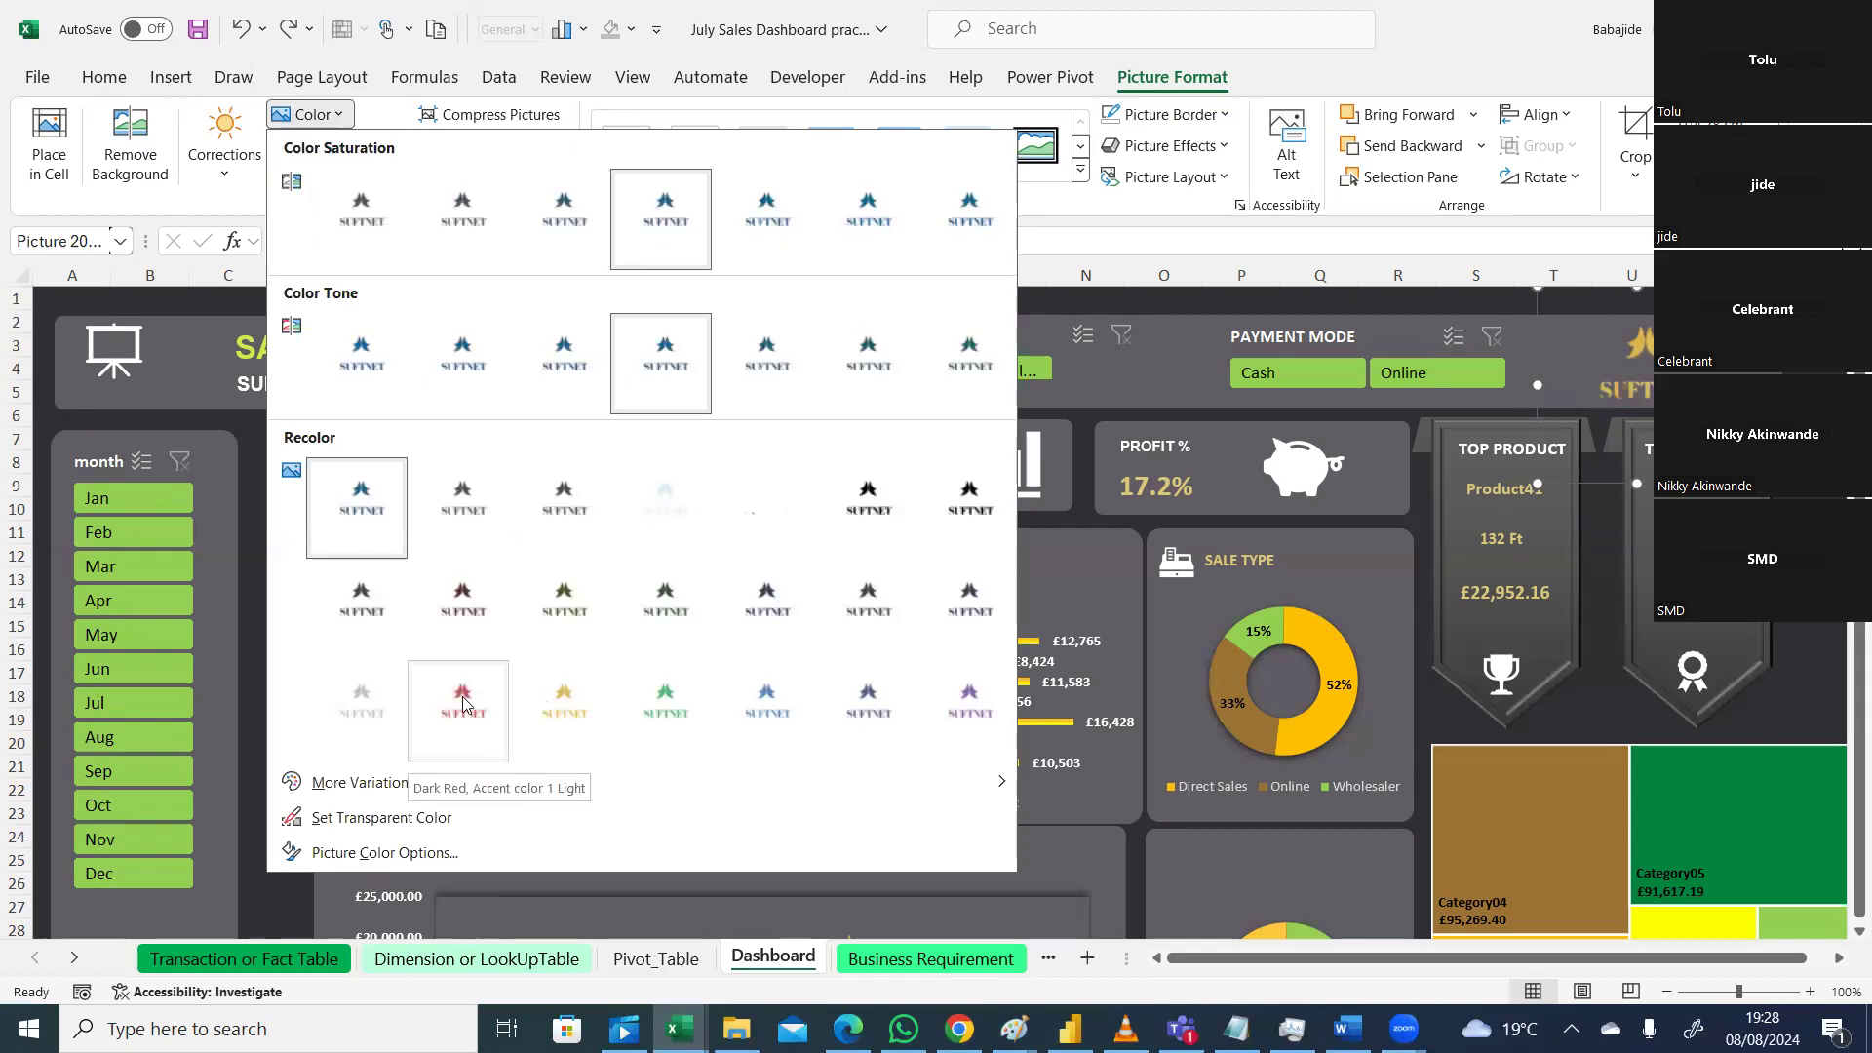
click(558, 706)
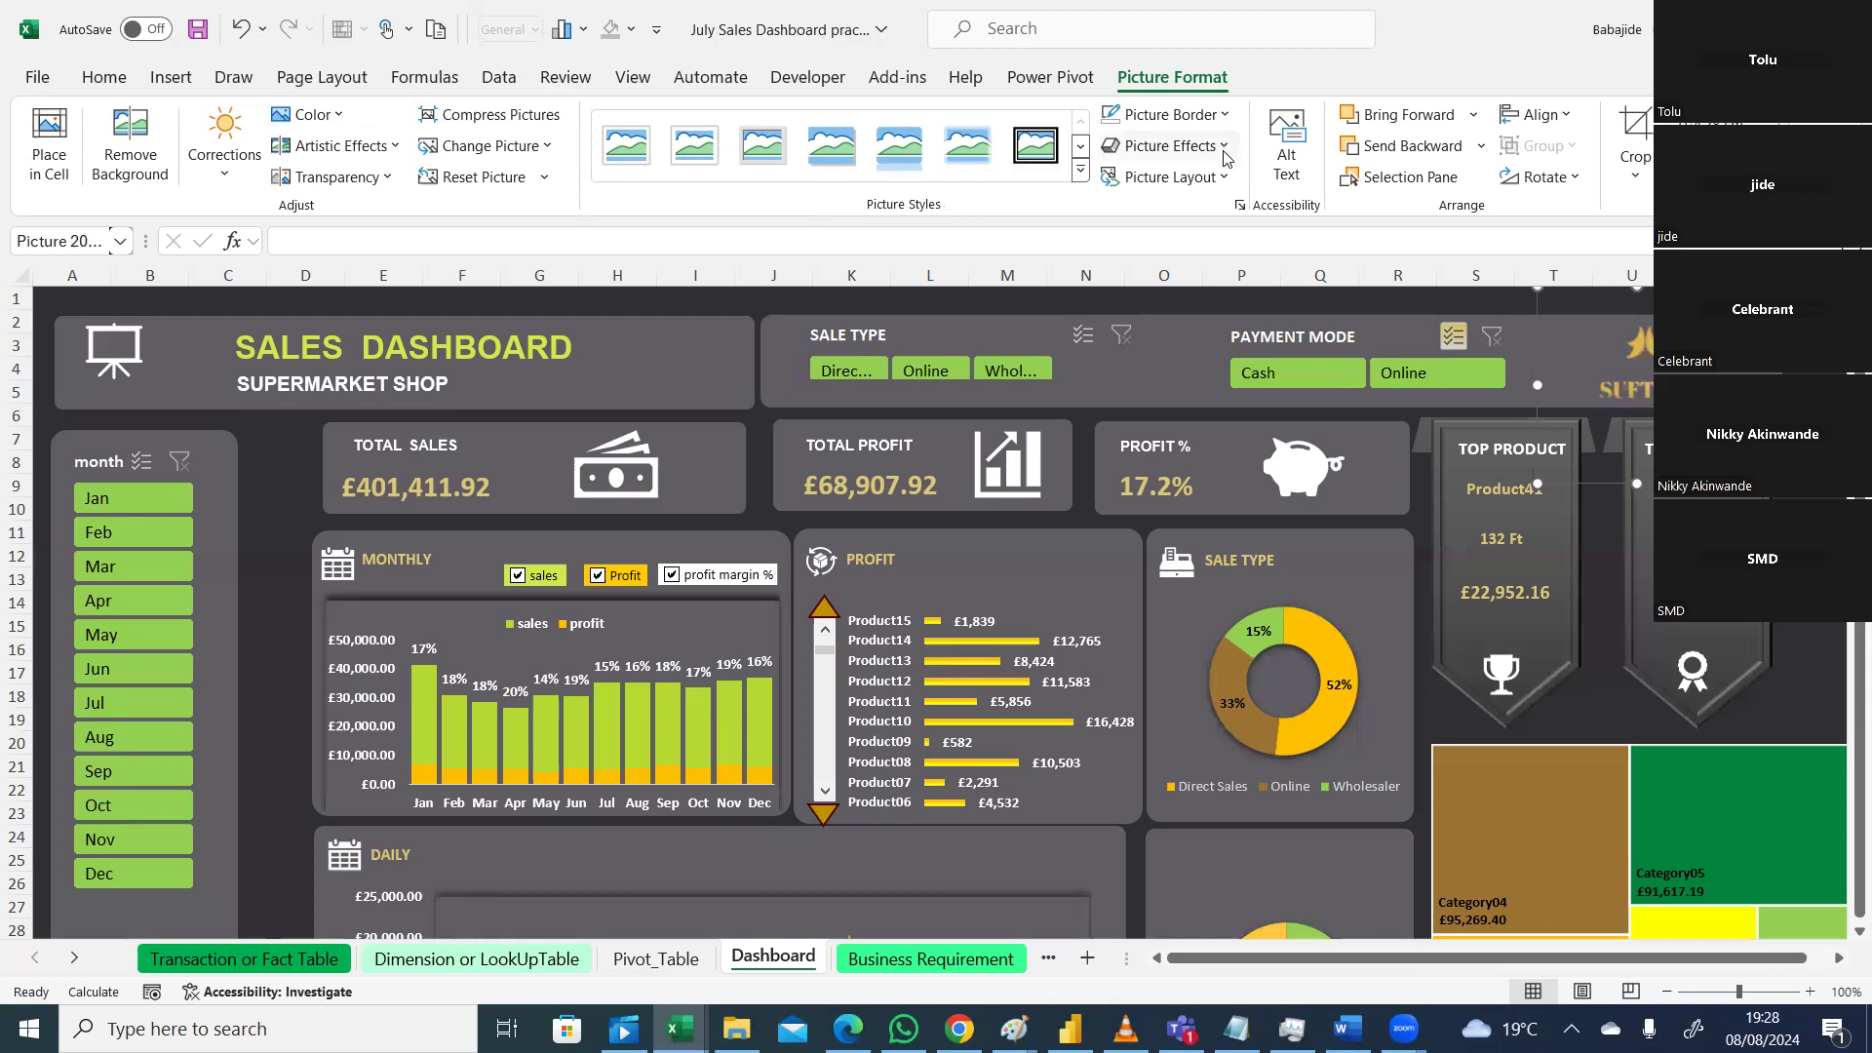
Step: Remove the logo's outline and give it a green glow
click(1221, 115)
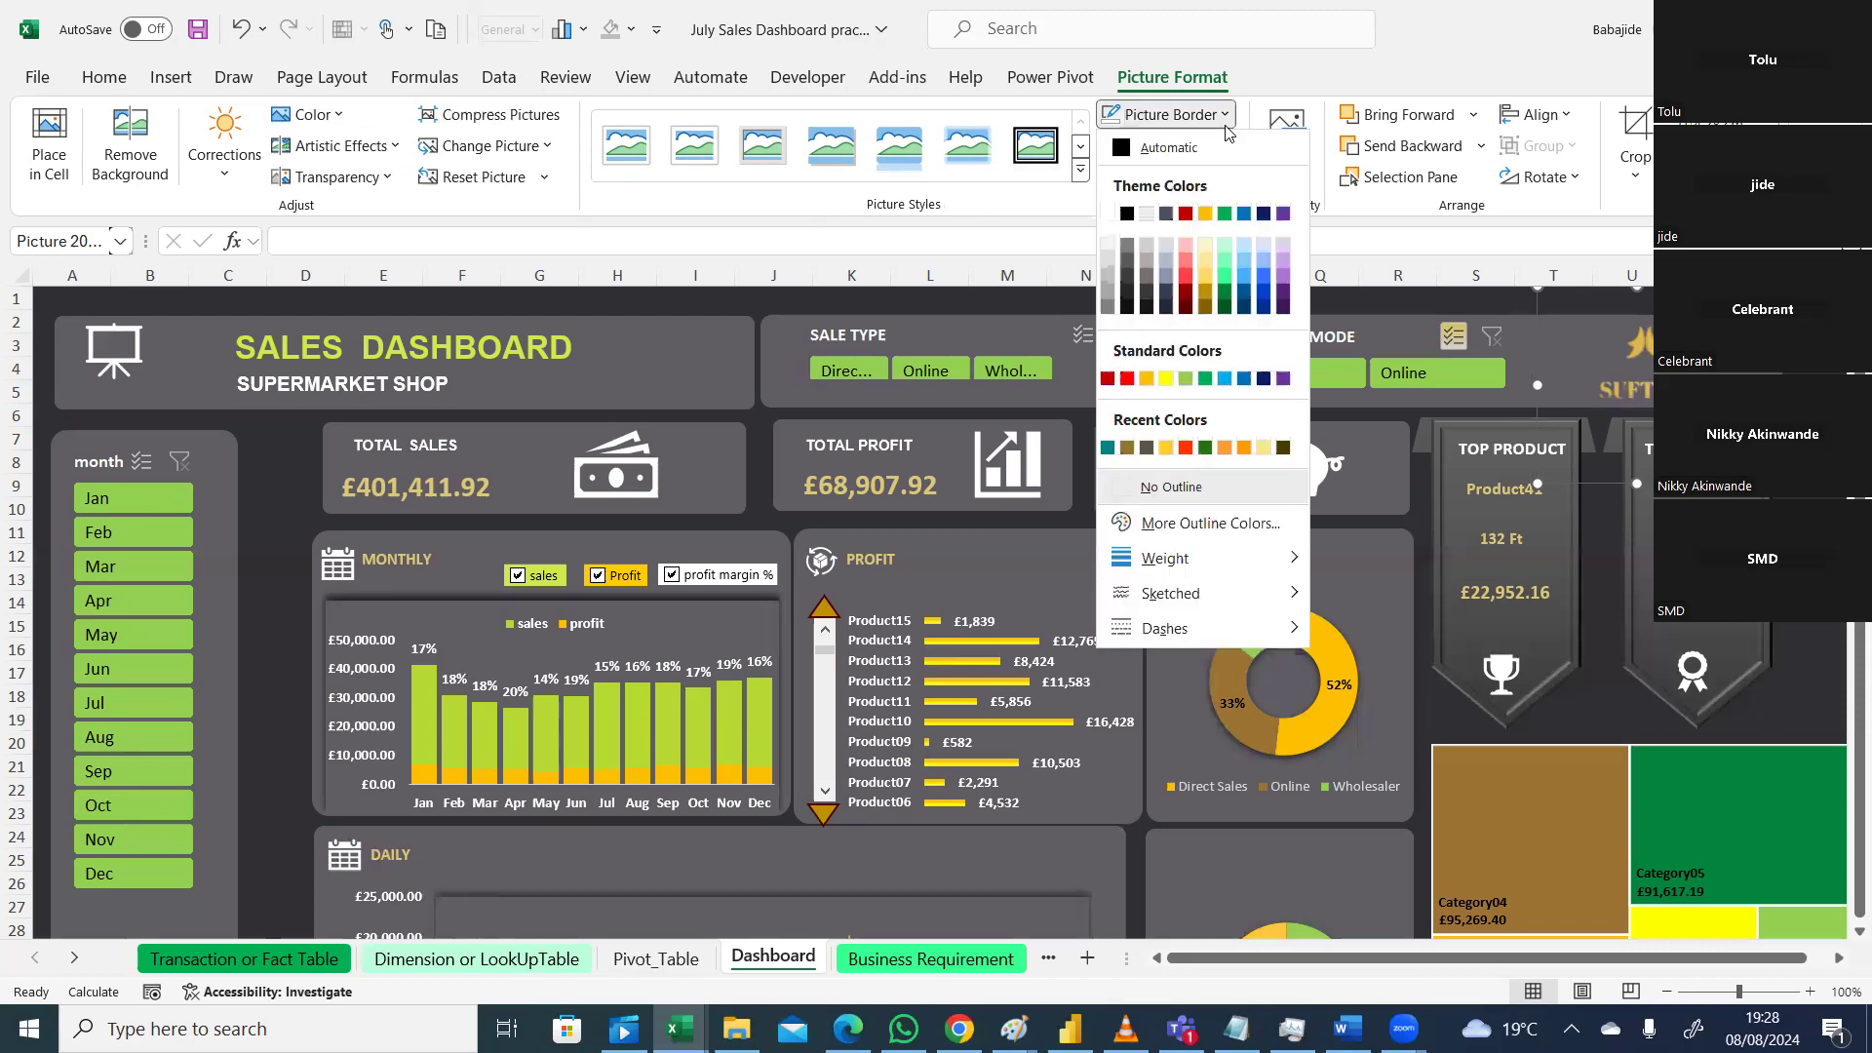
click(1128, 493)
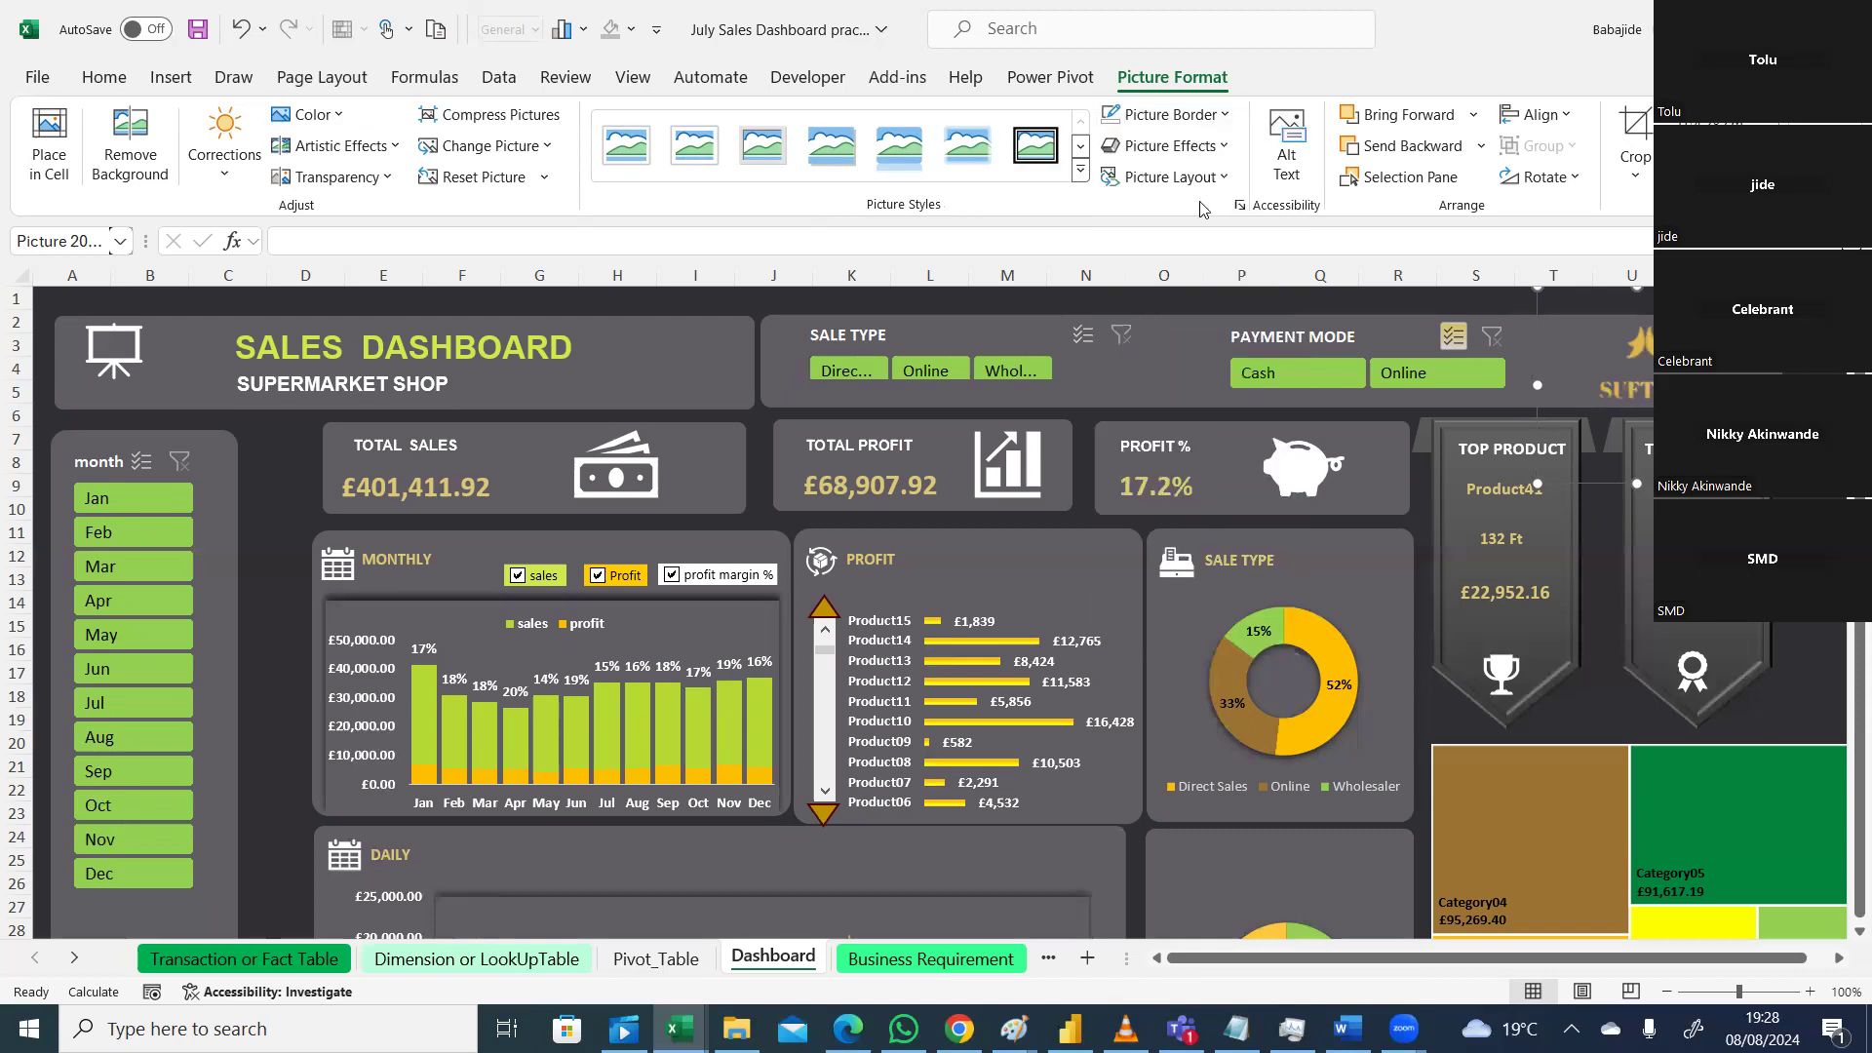
click(1224, 148)
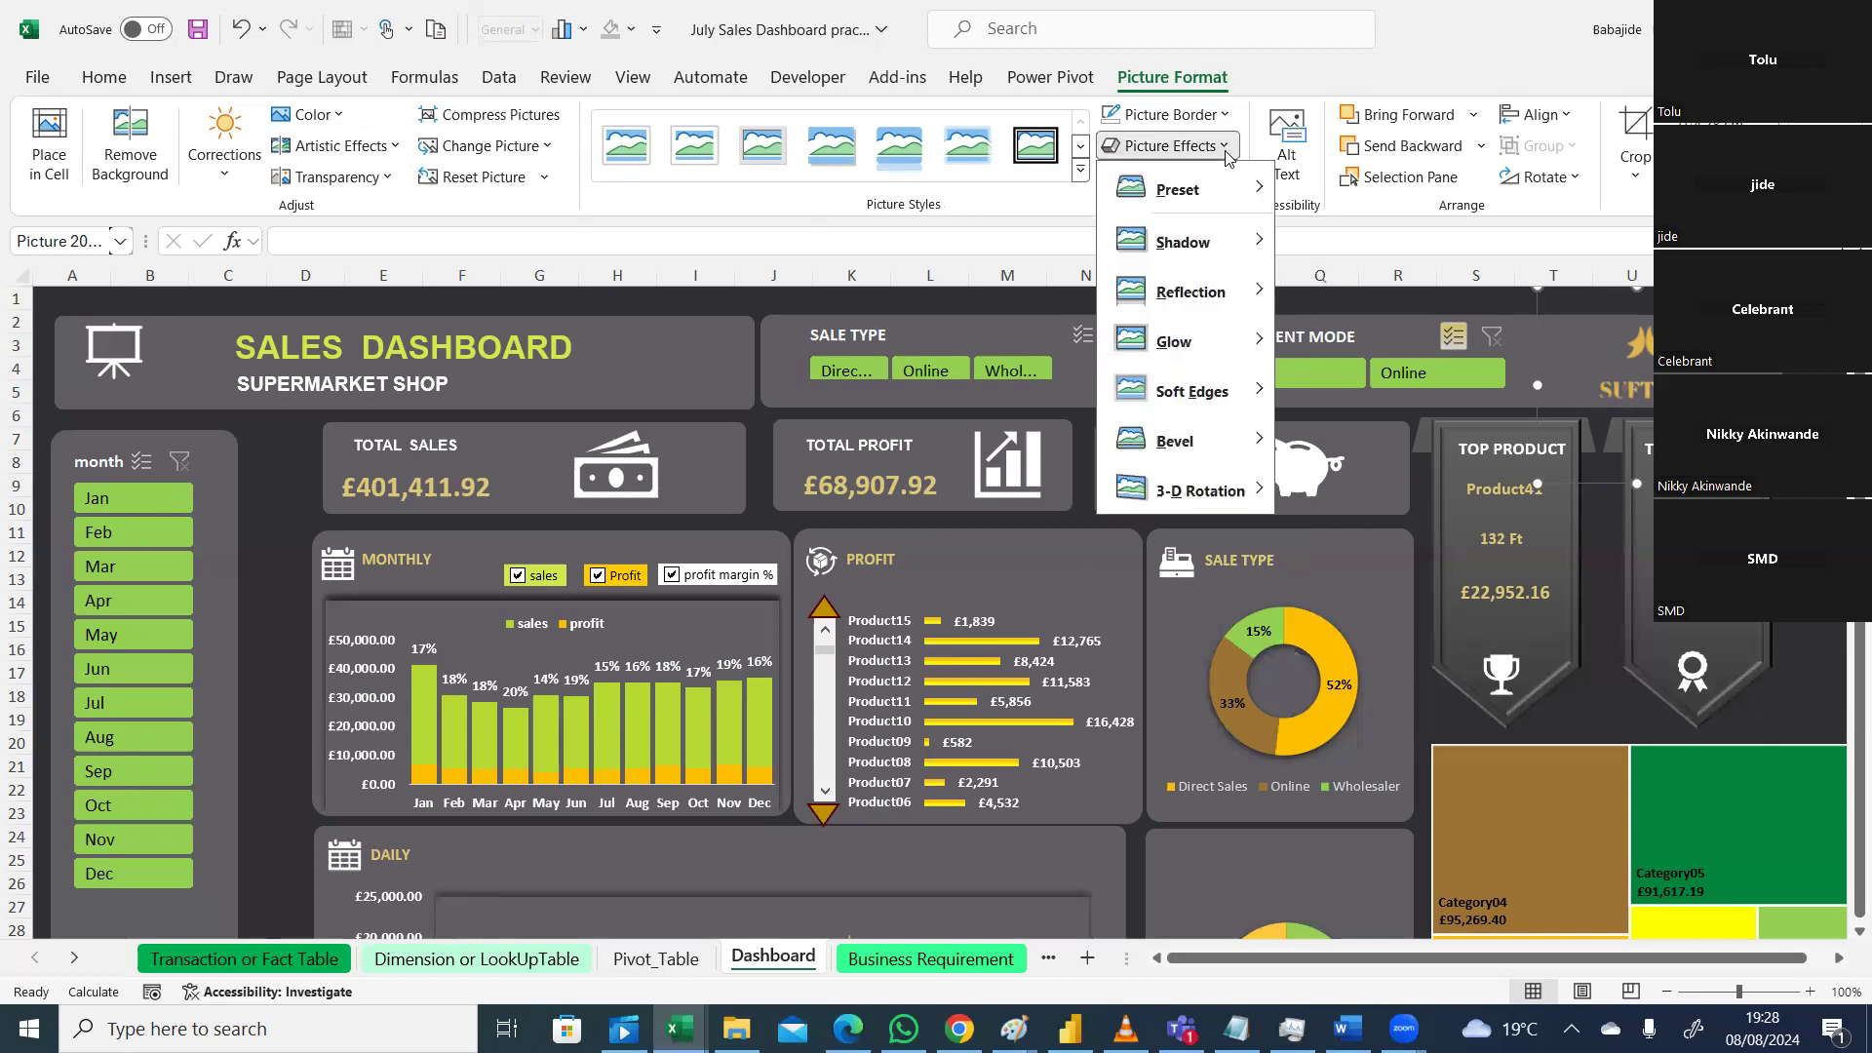
mouse_move(1199, 341)
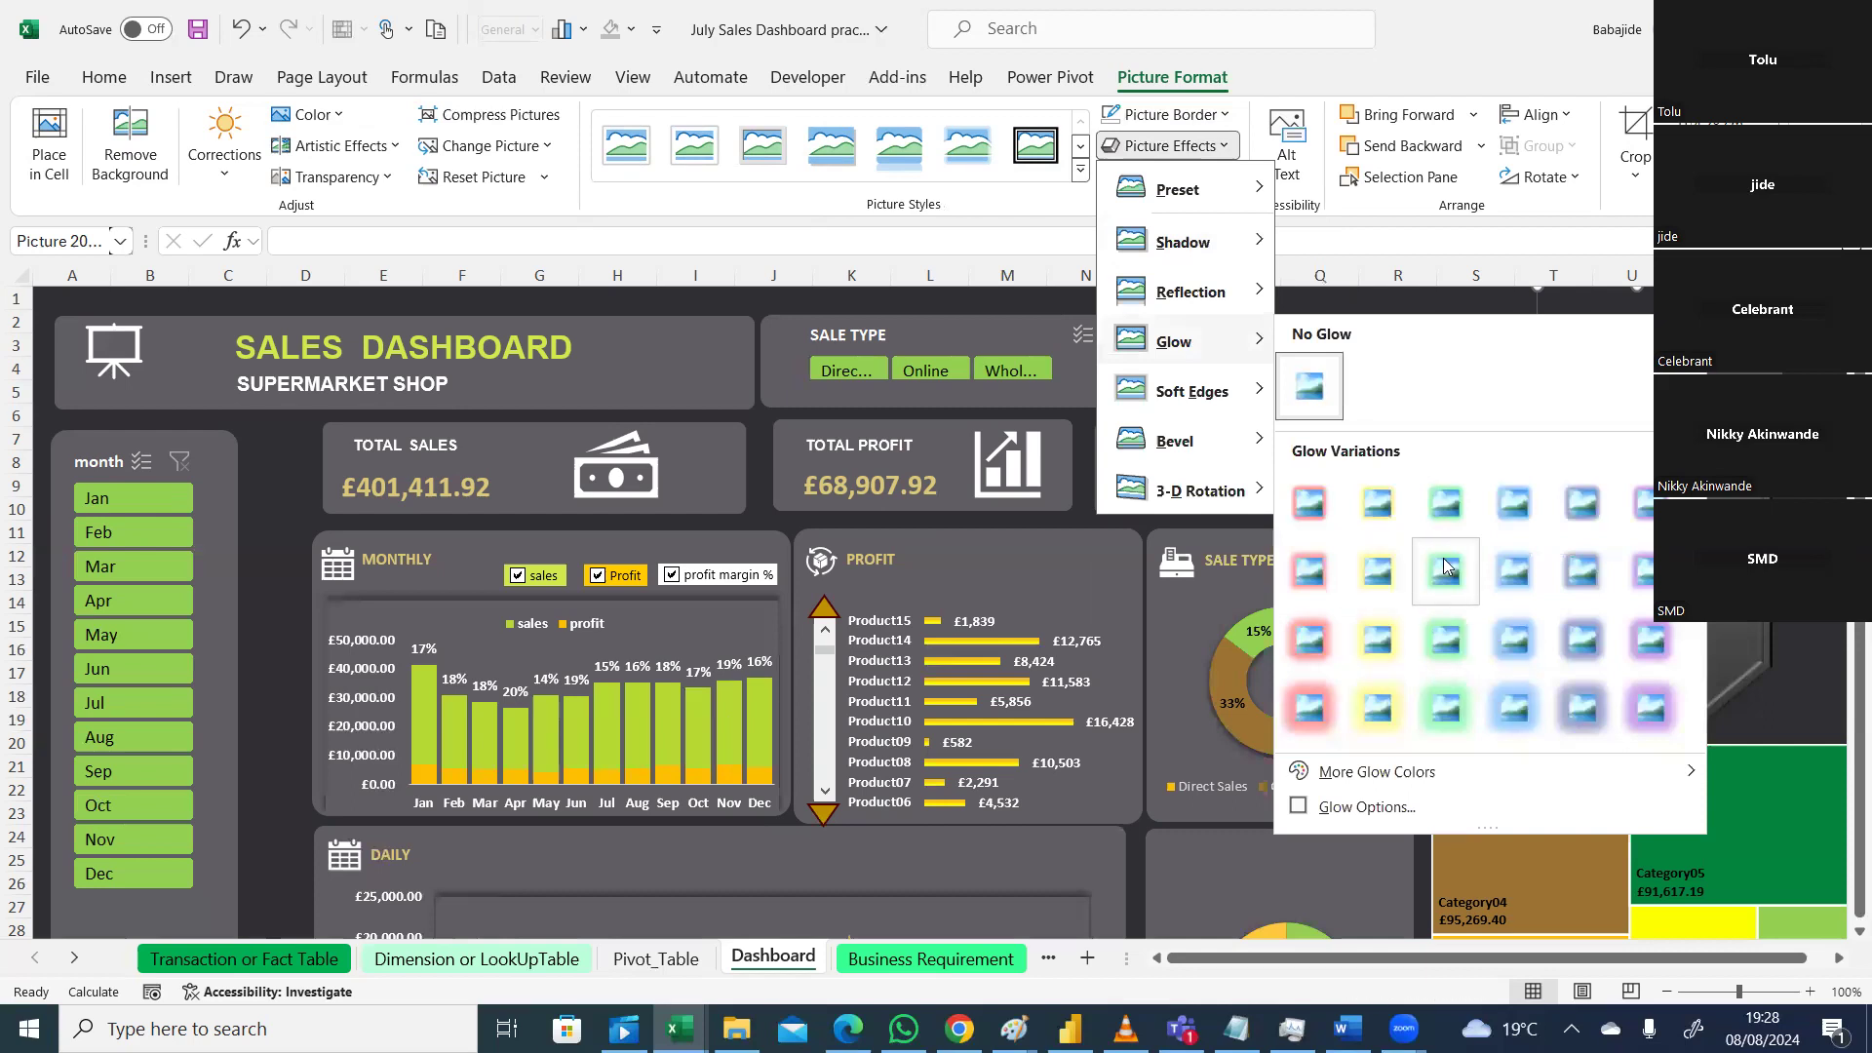
click(1440, 655)
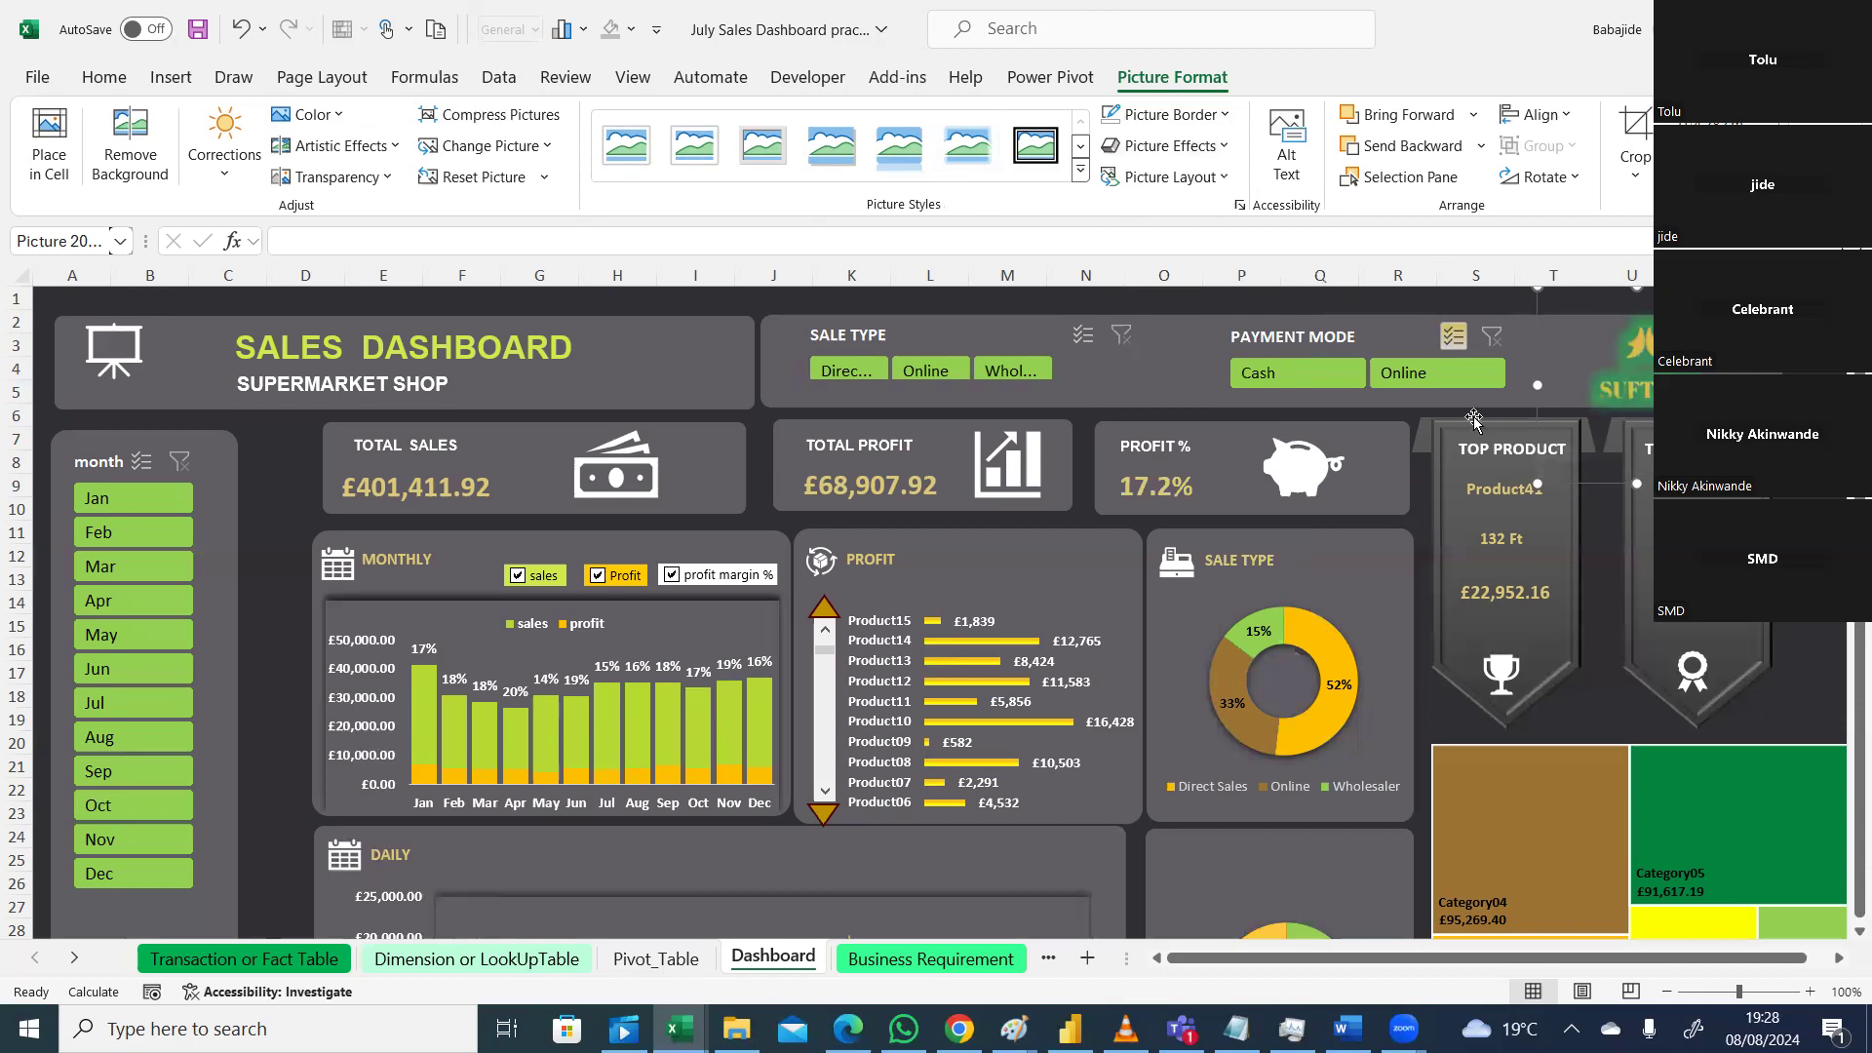
Step: Shrink the logo slightly, nudge it down-right, and switch the glow to gold
drag(1538, 483, 1589, 433)
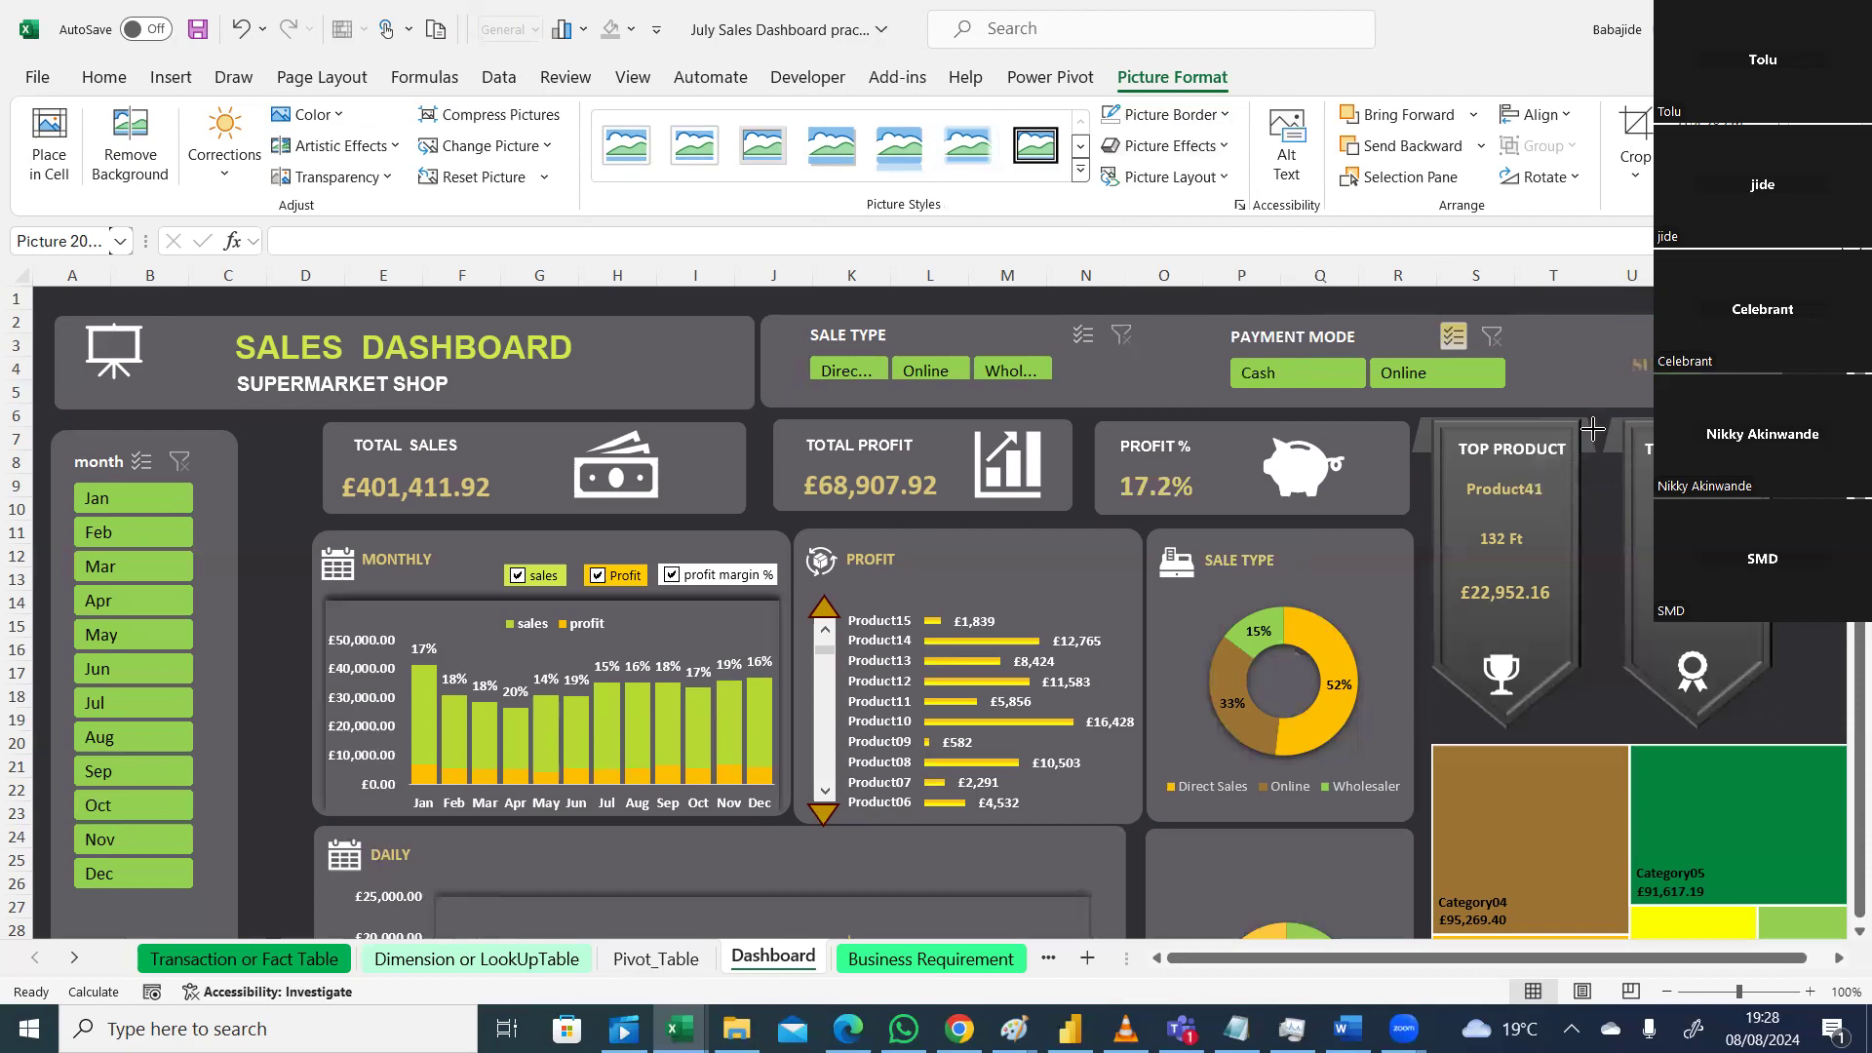
drag(1616, 342, 1620, 356)
click(1208, 148)
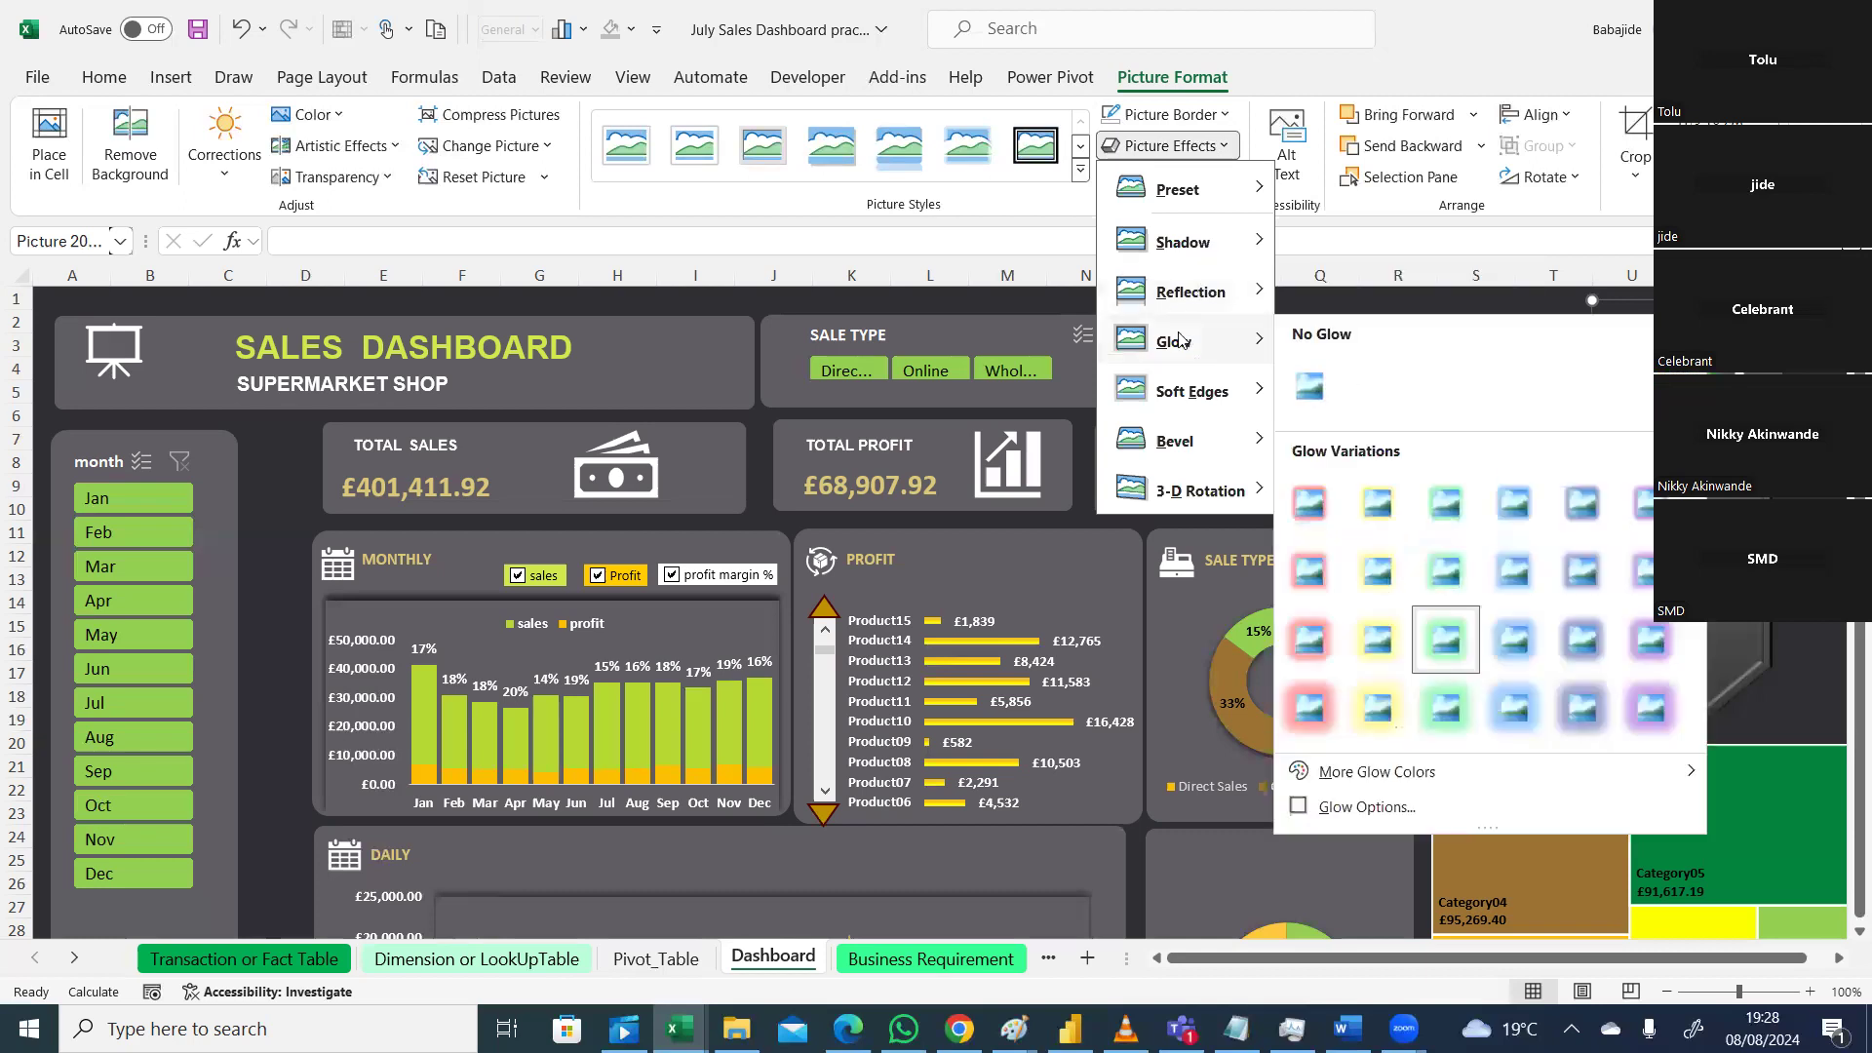
click(1379, 706)
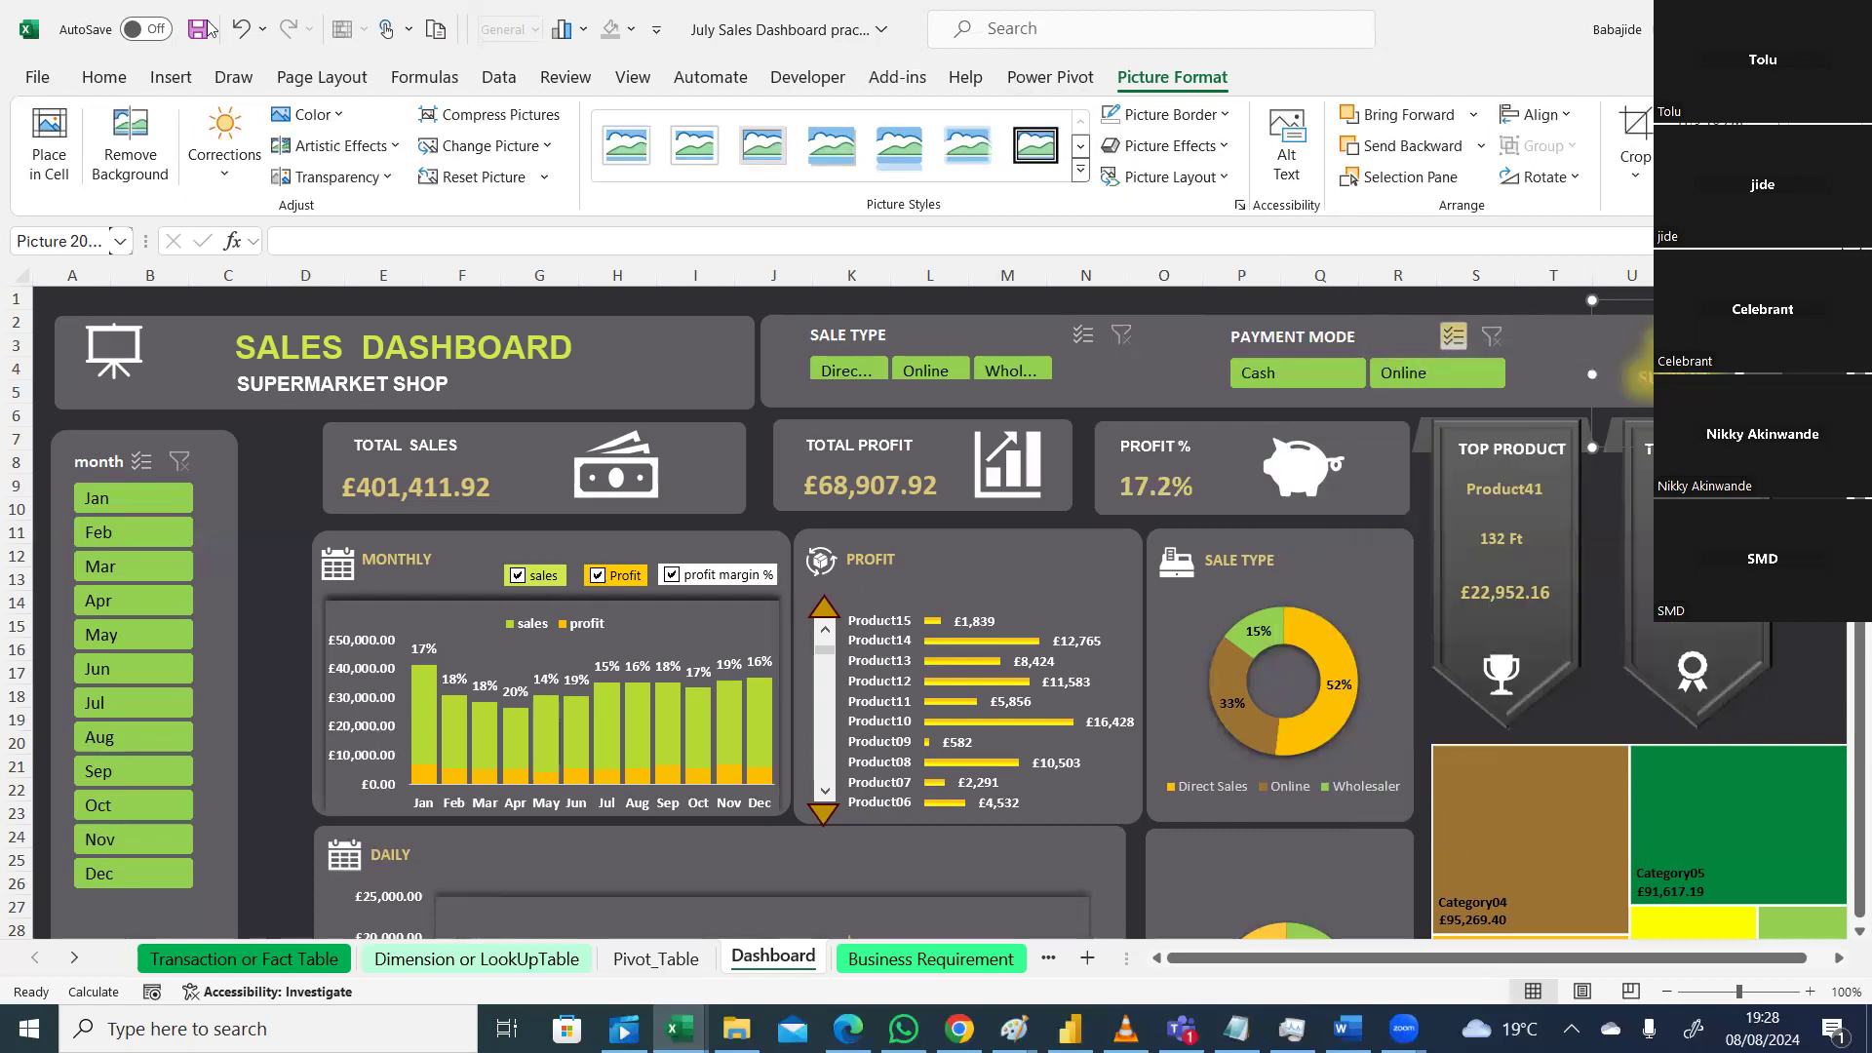
Step: Undo the gold glow and remove the glow from the logo entirely
click(239, 29)
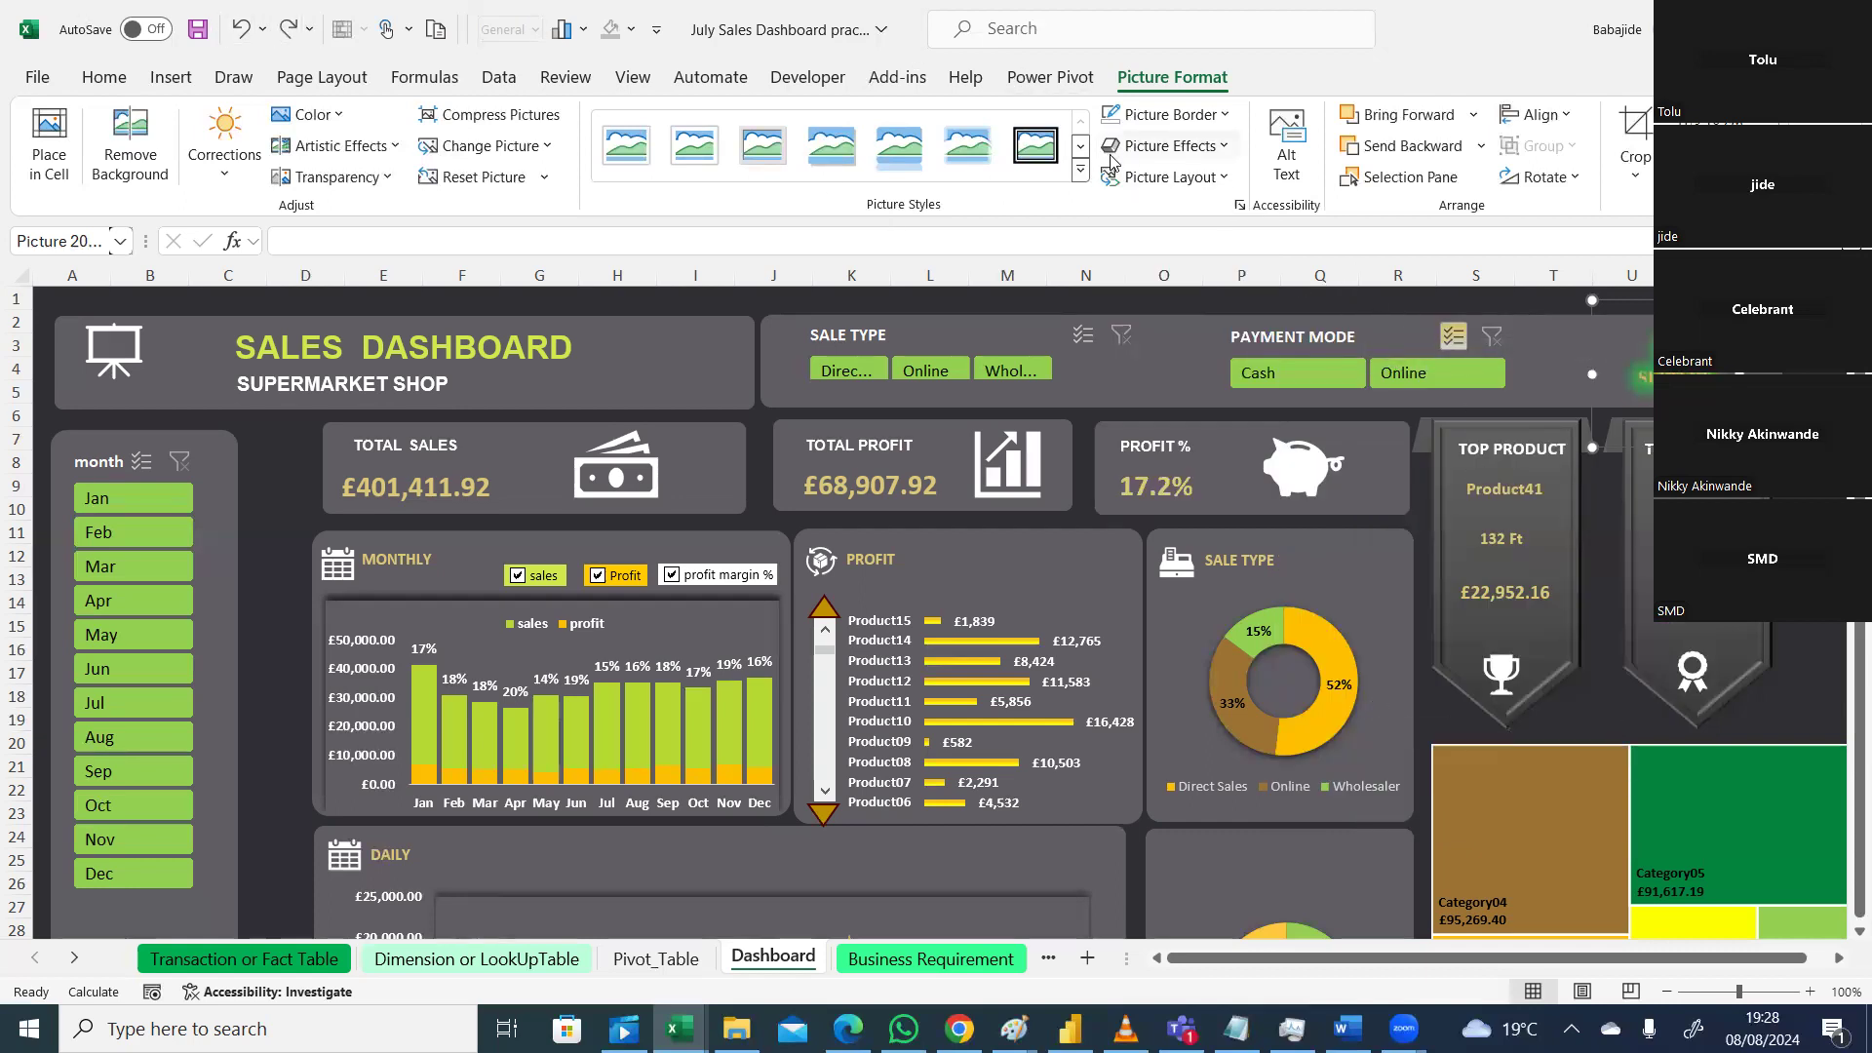
click(1226, 151)
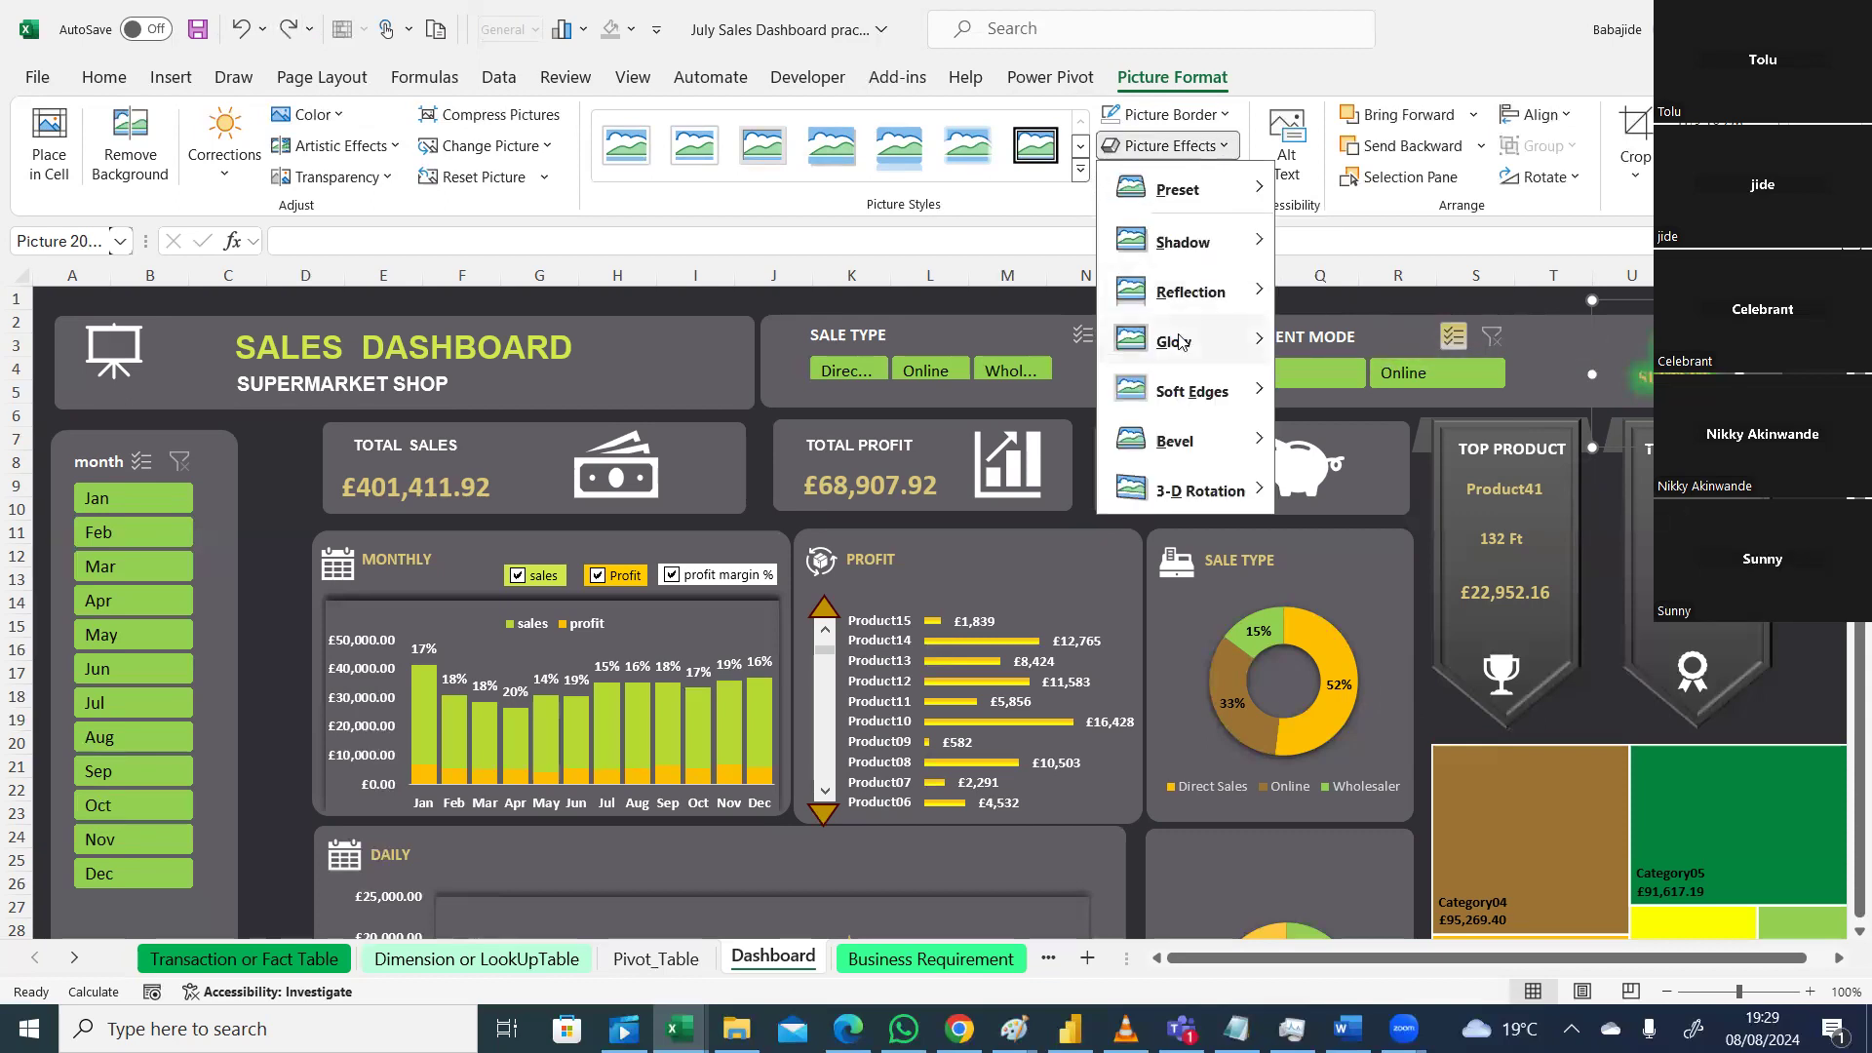
mouse_move(1181, 341)
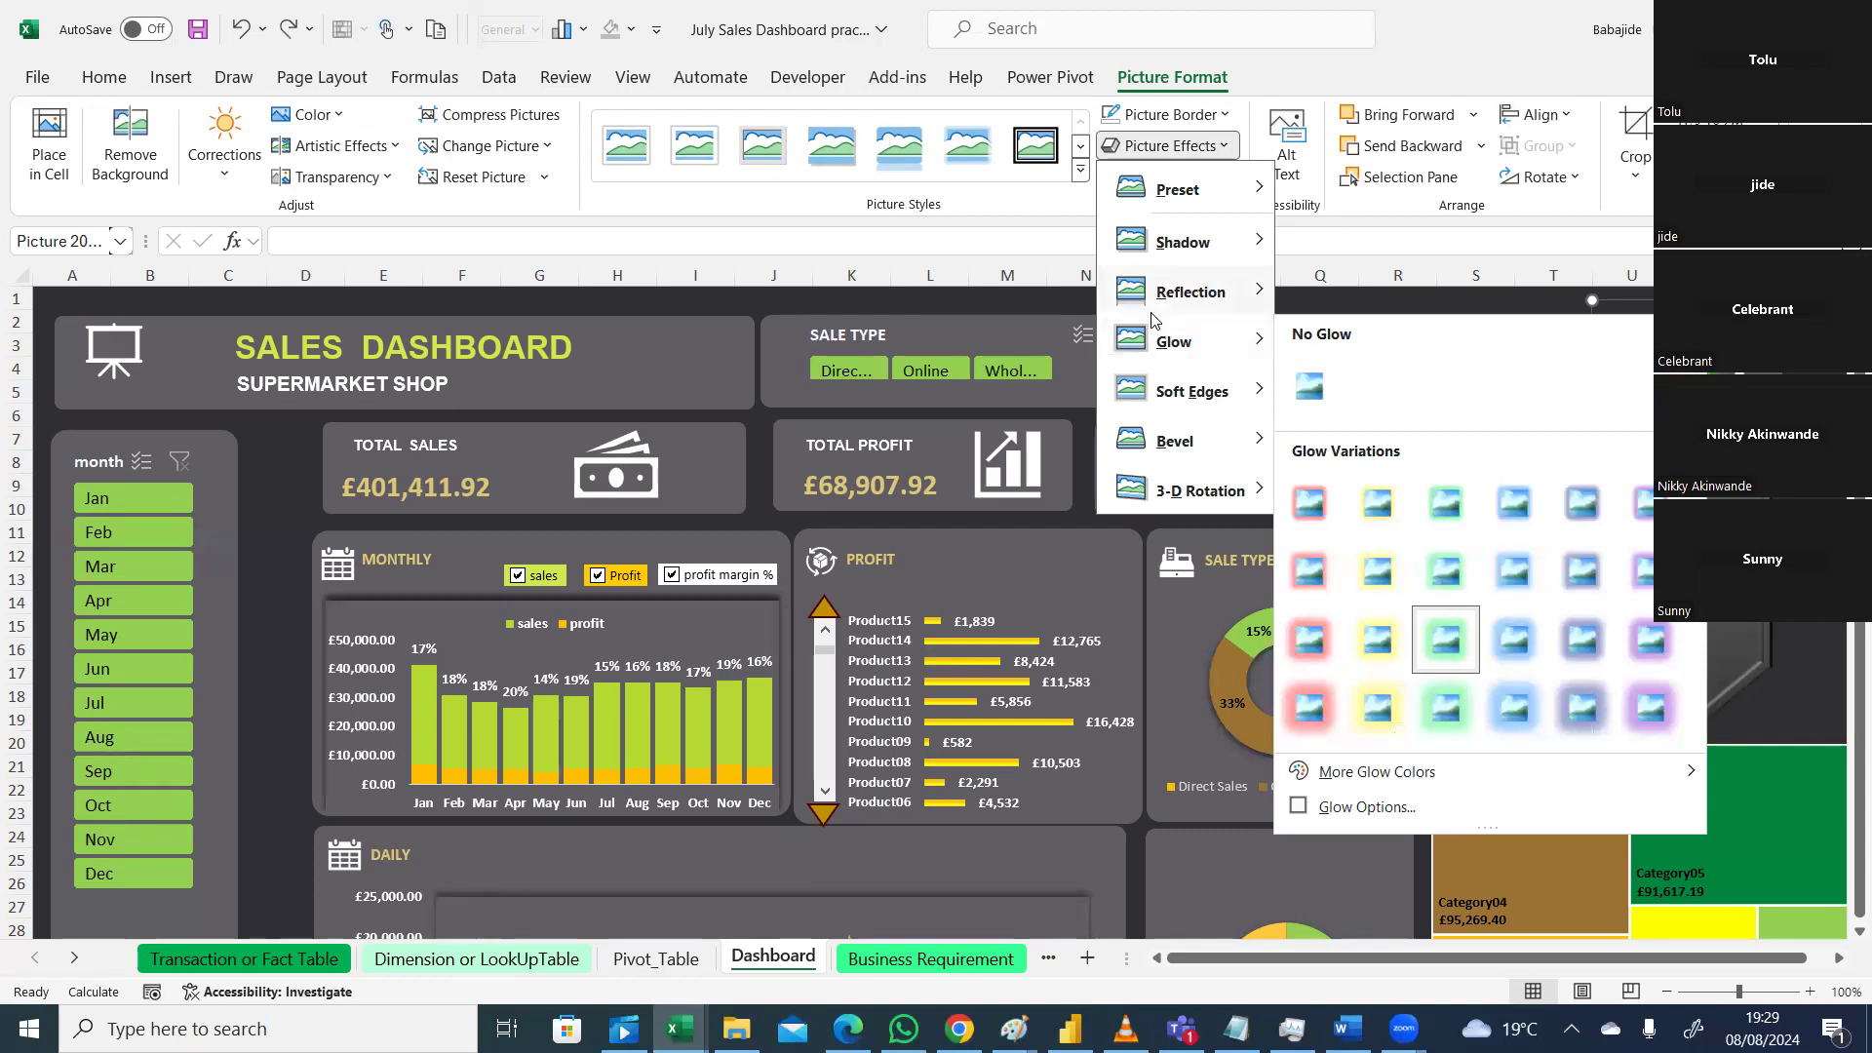
mouse_move(1272, 390)
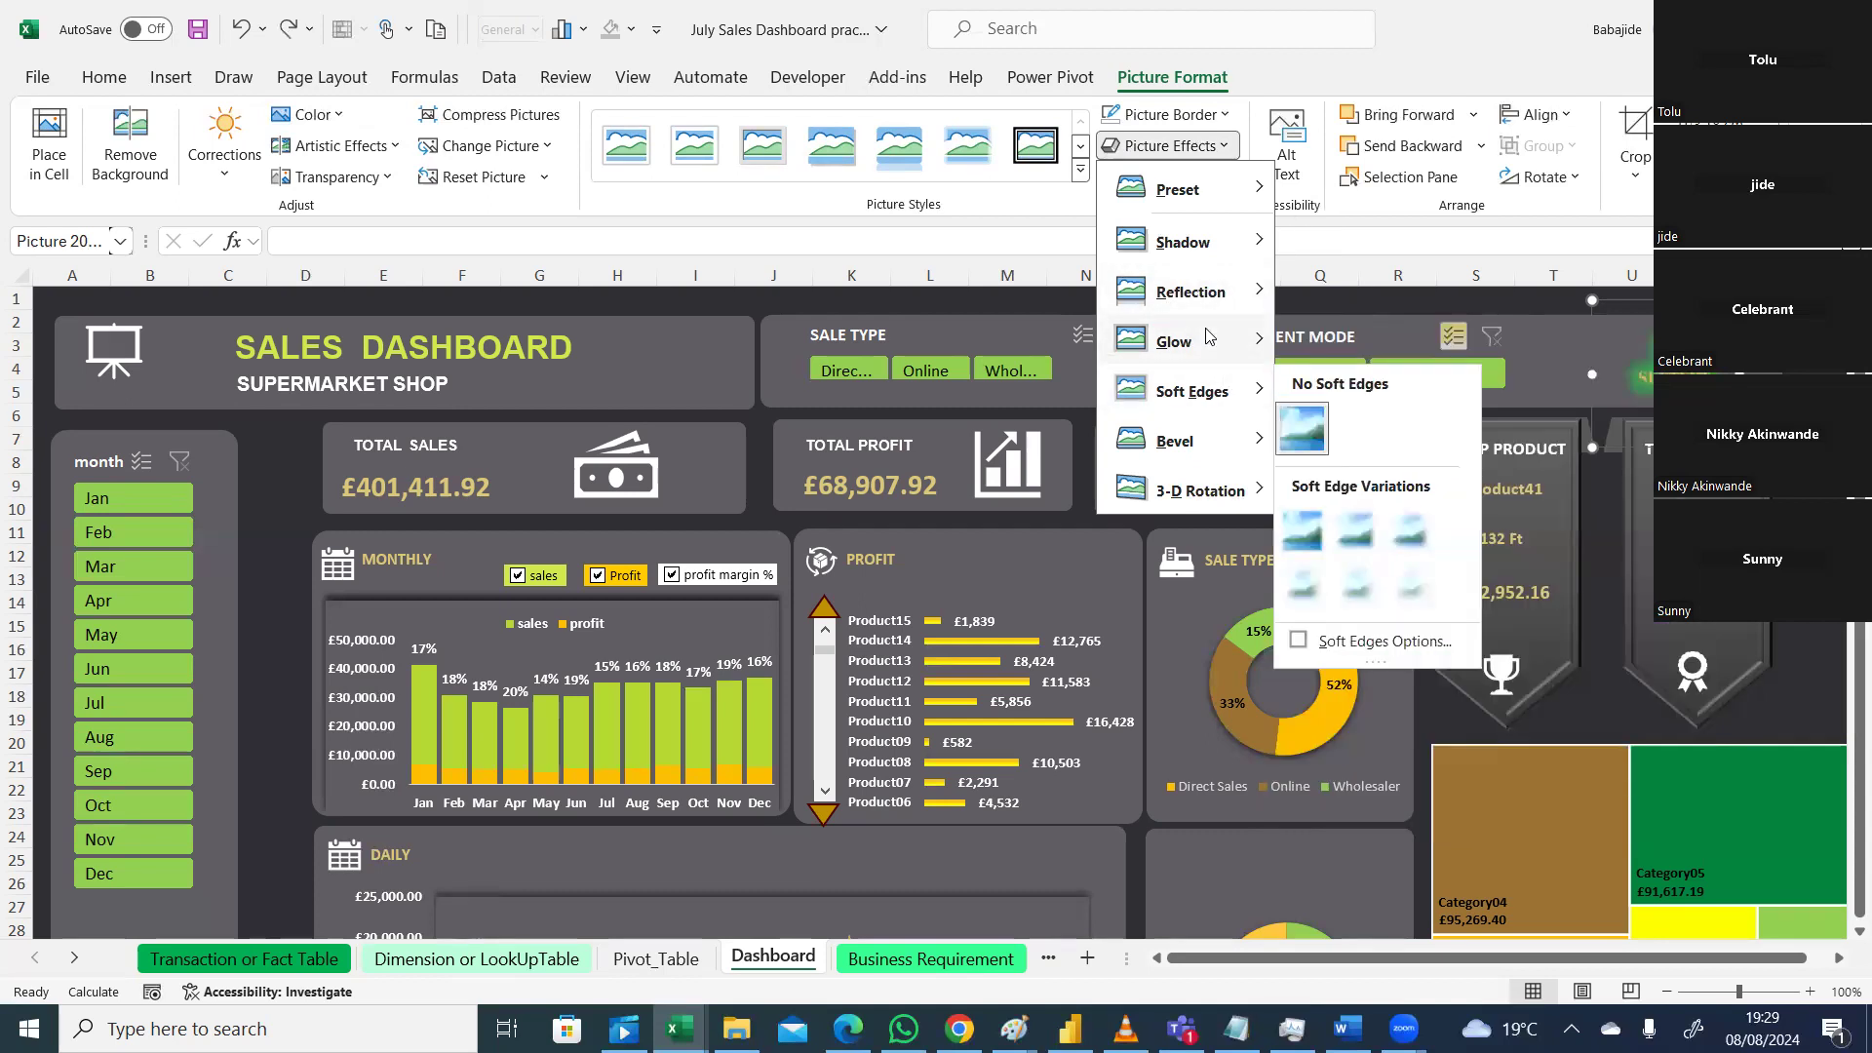
mouse_move(1272, 339)
click(1315, 378)
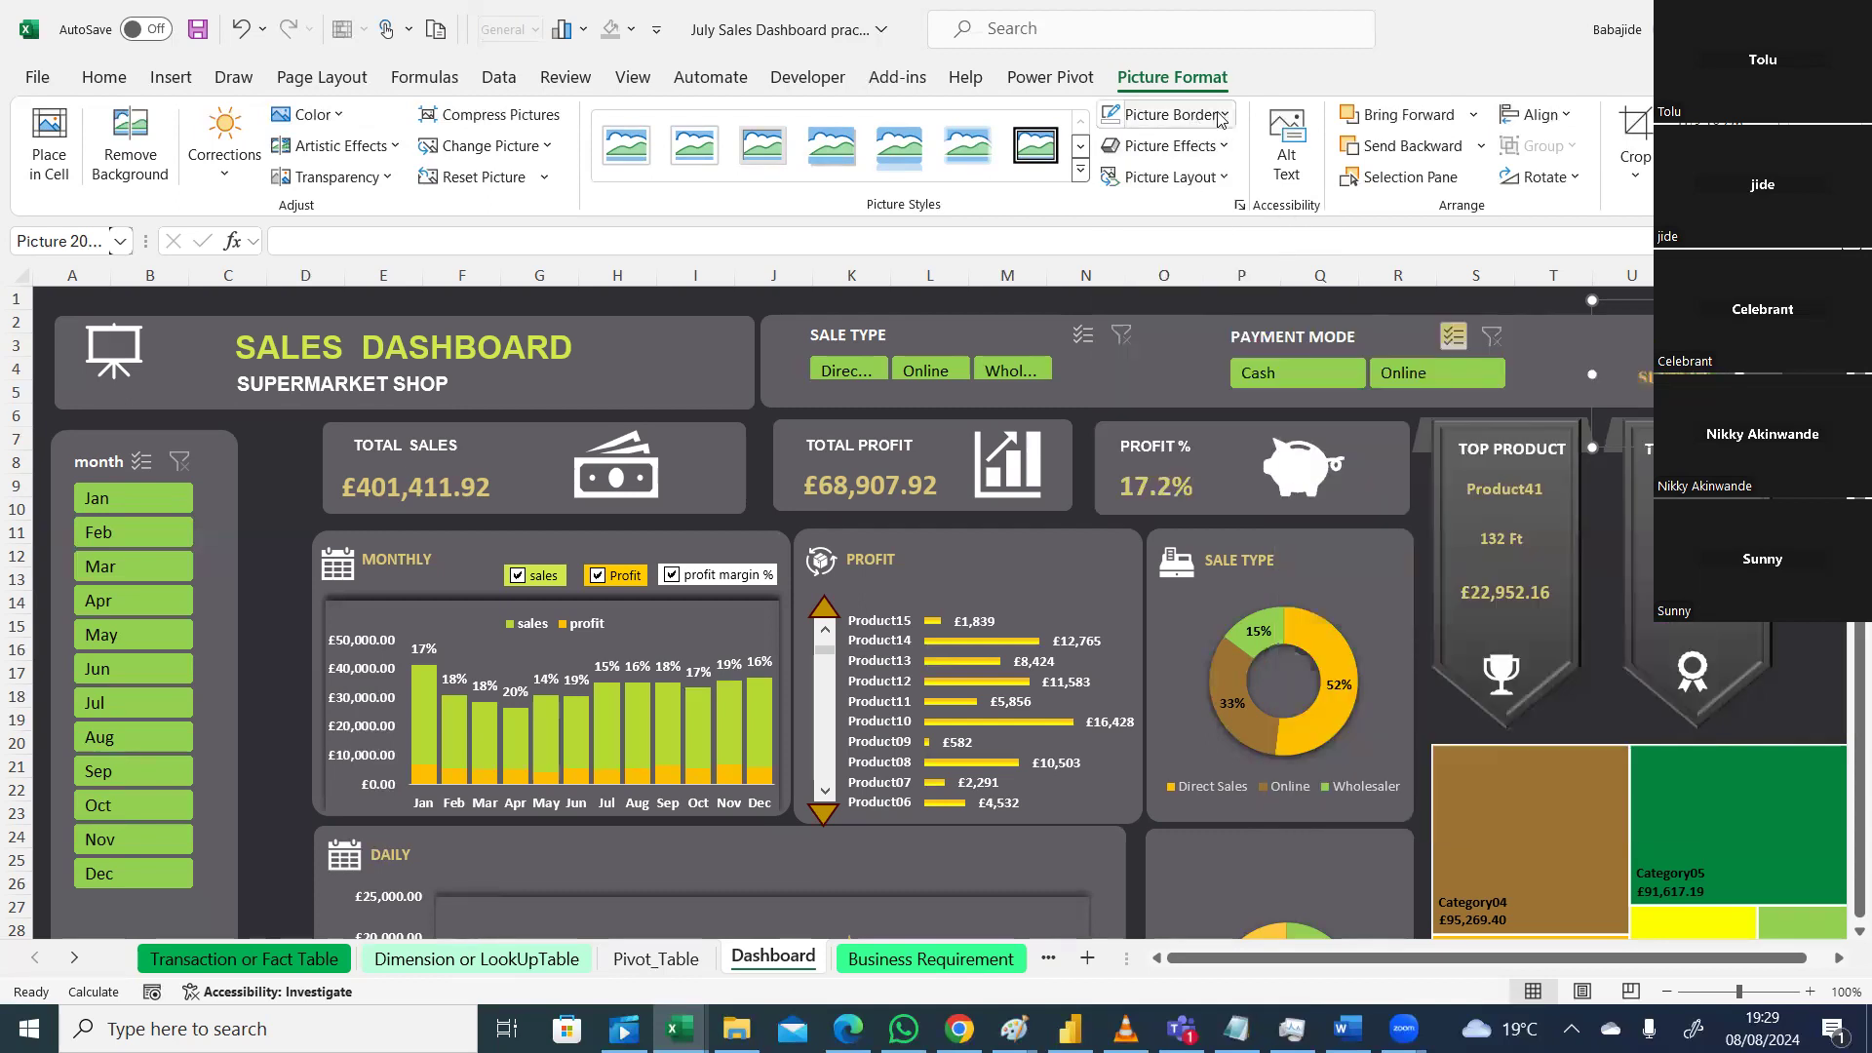
click(1221, 115)
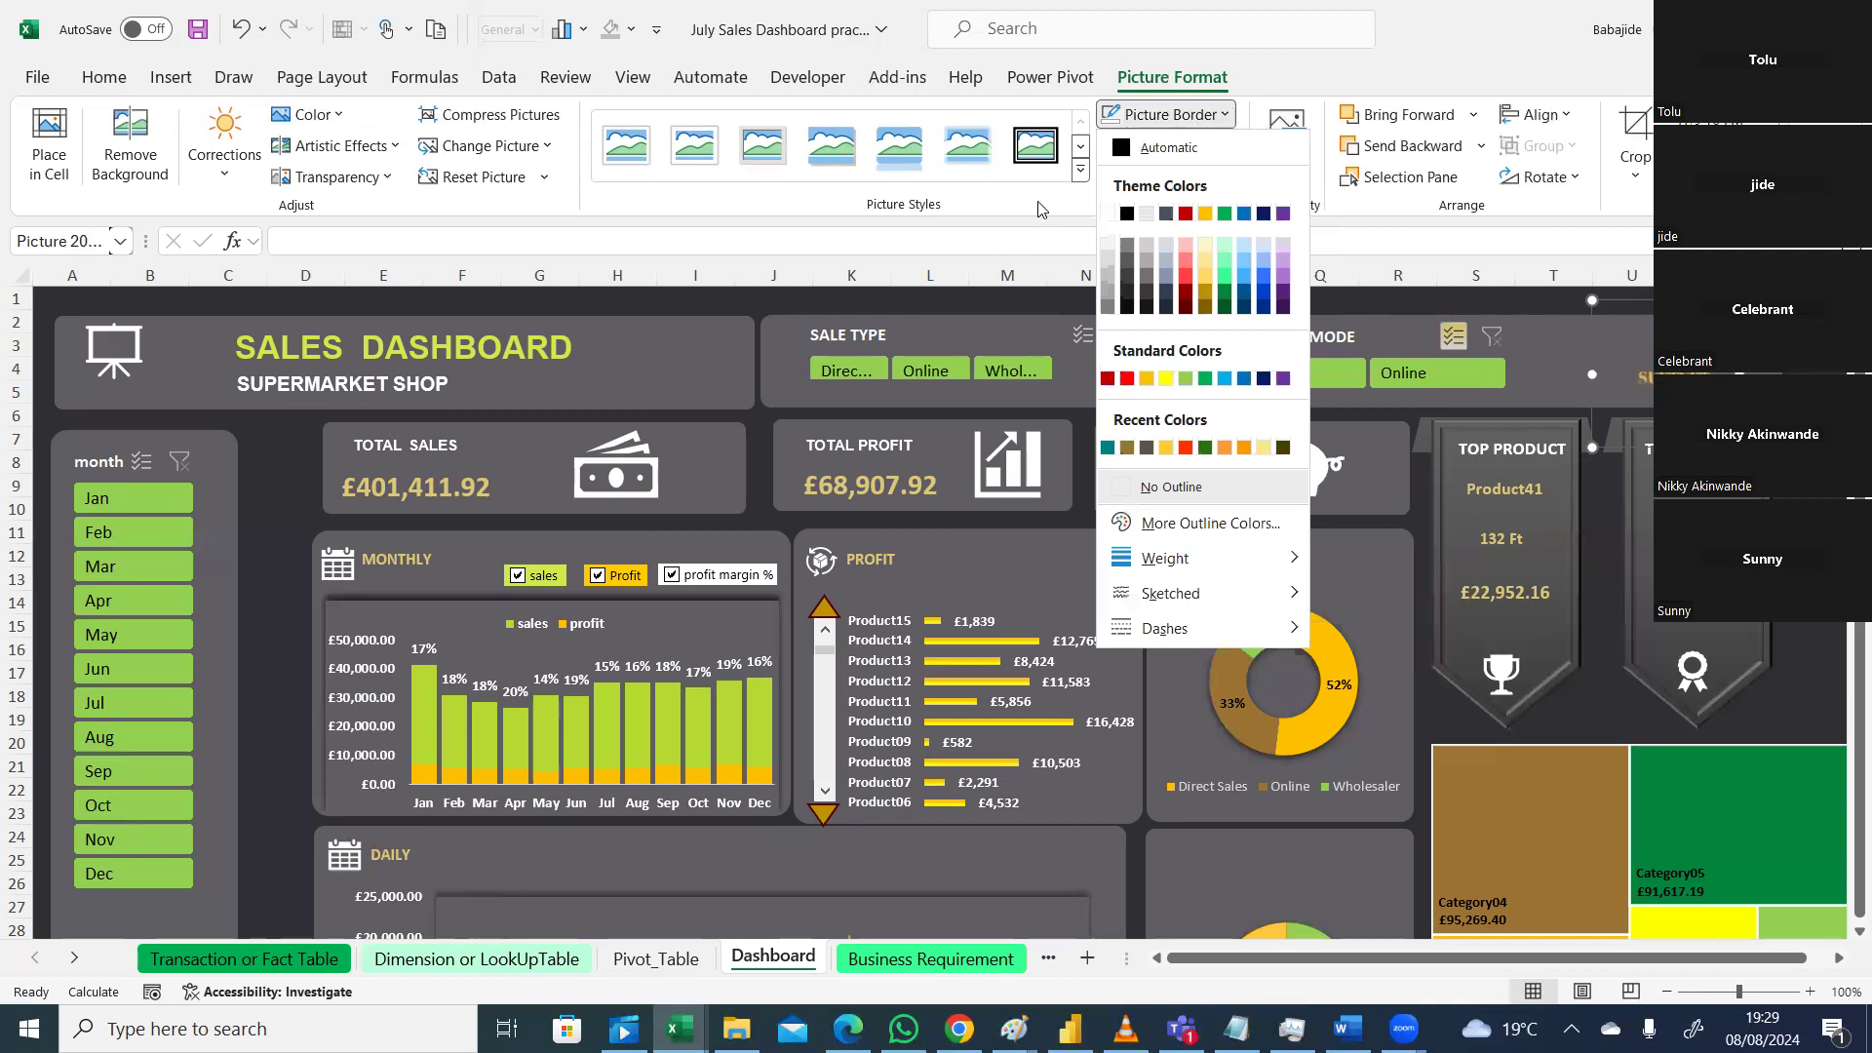
click(1021, 249)
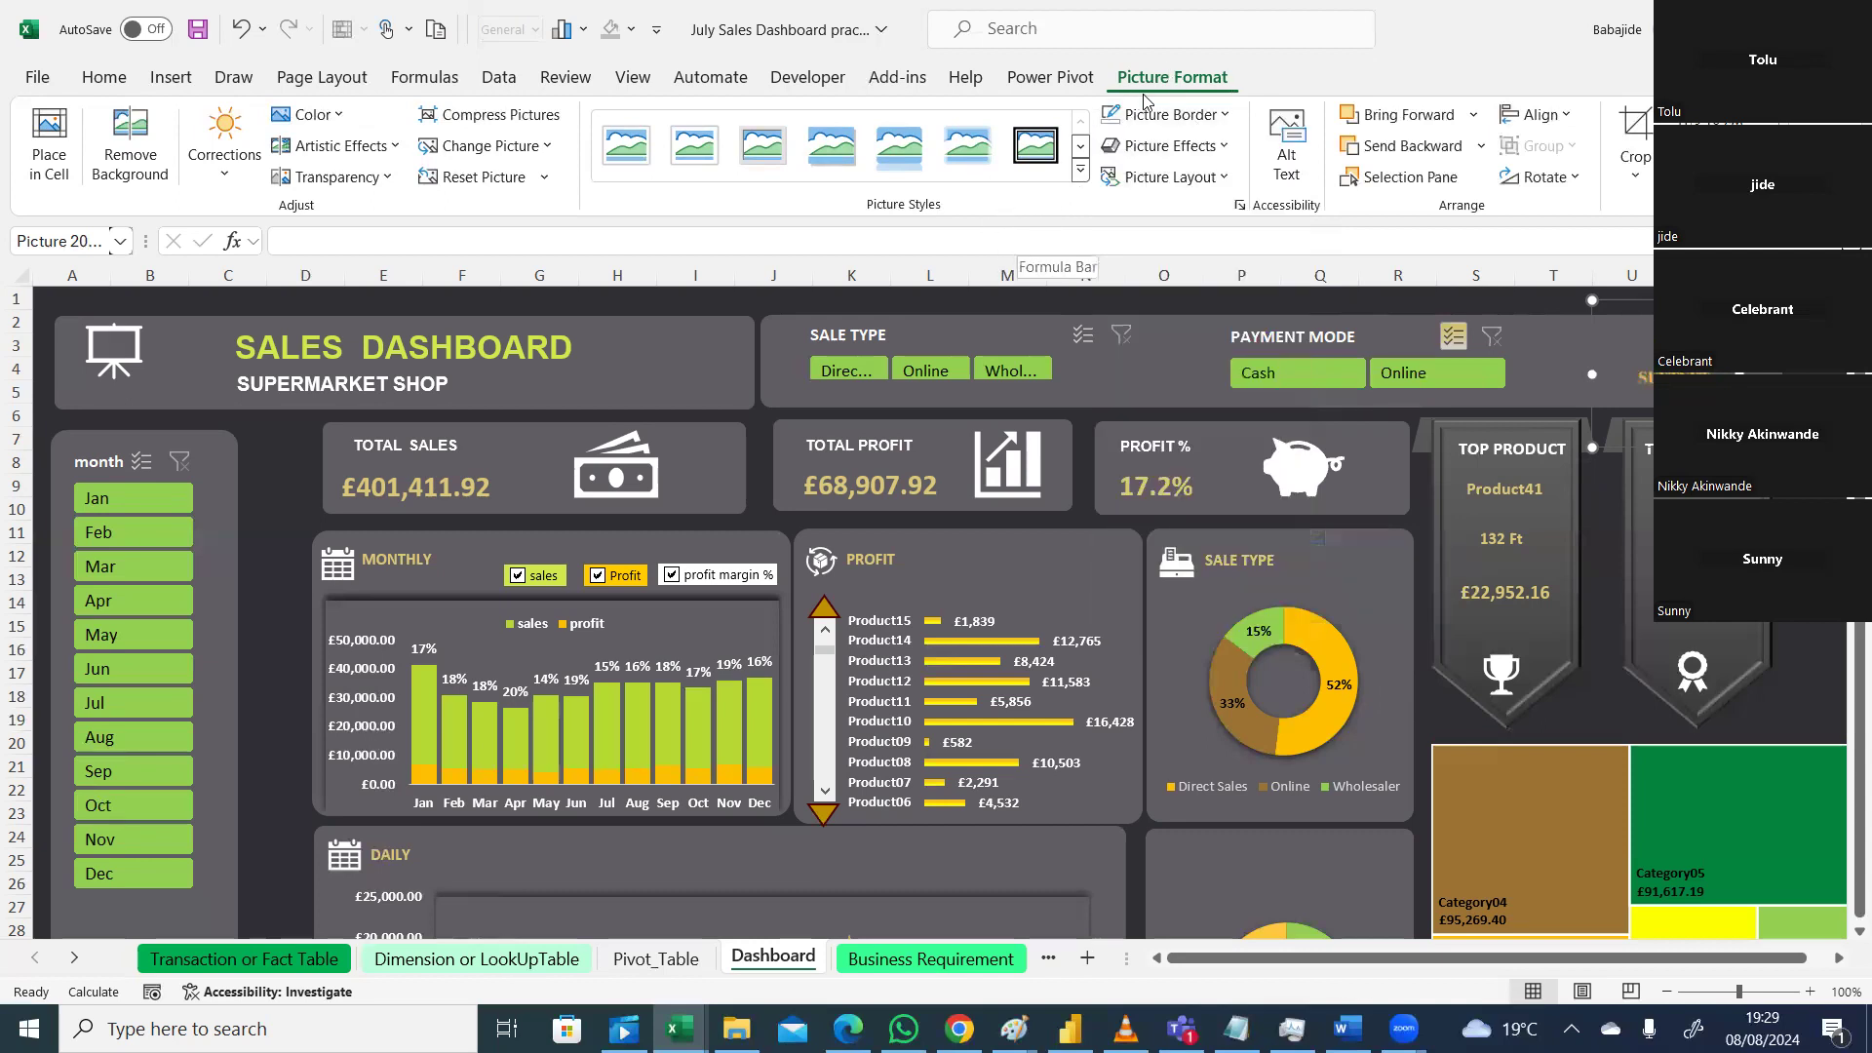
Step: Apply an outer drop shadow to the logo and shrink it from the corner and top
click(1226, 146)
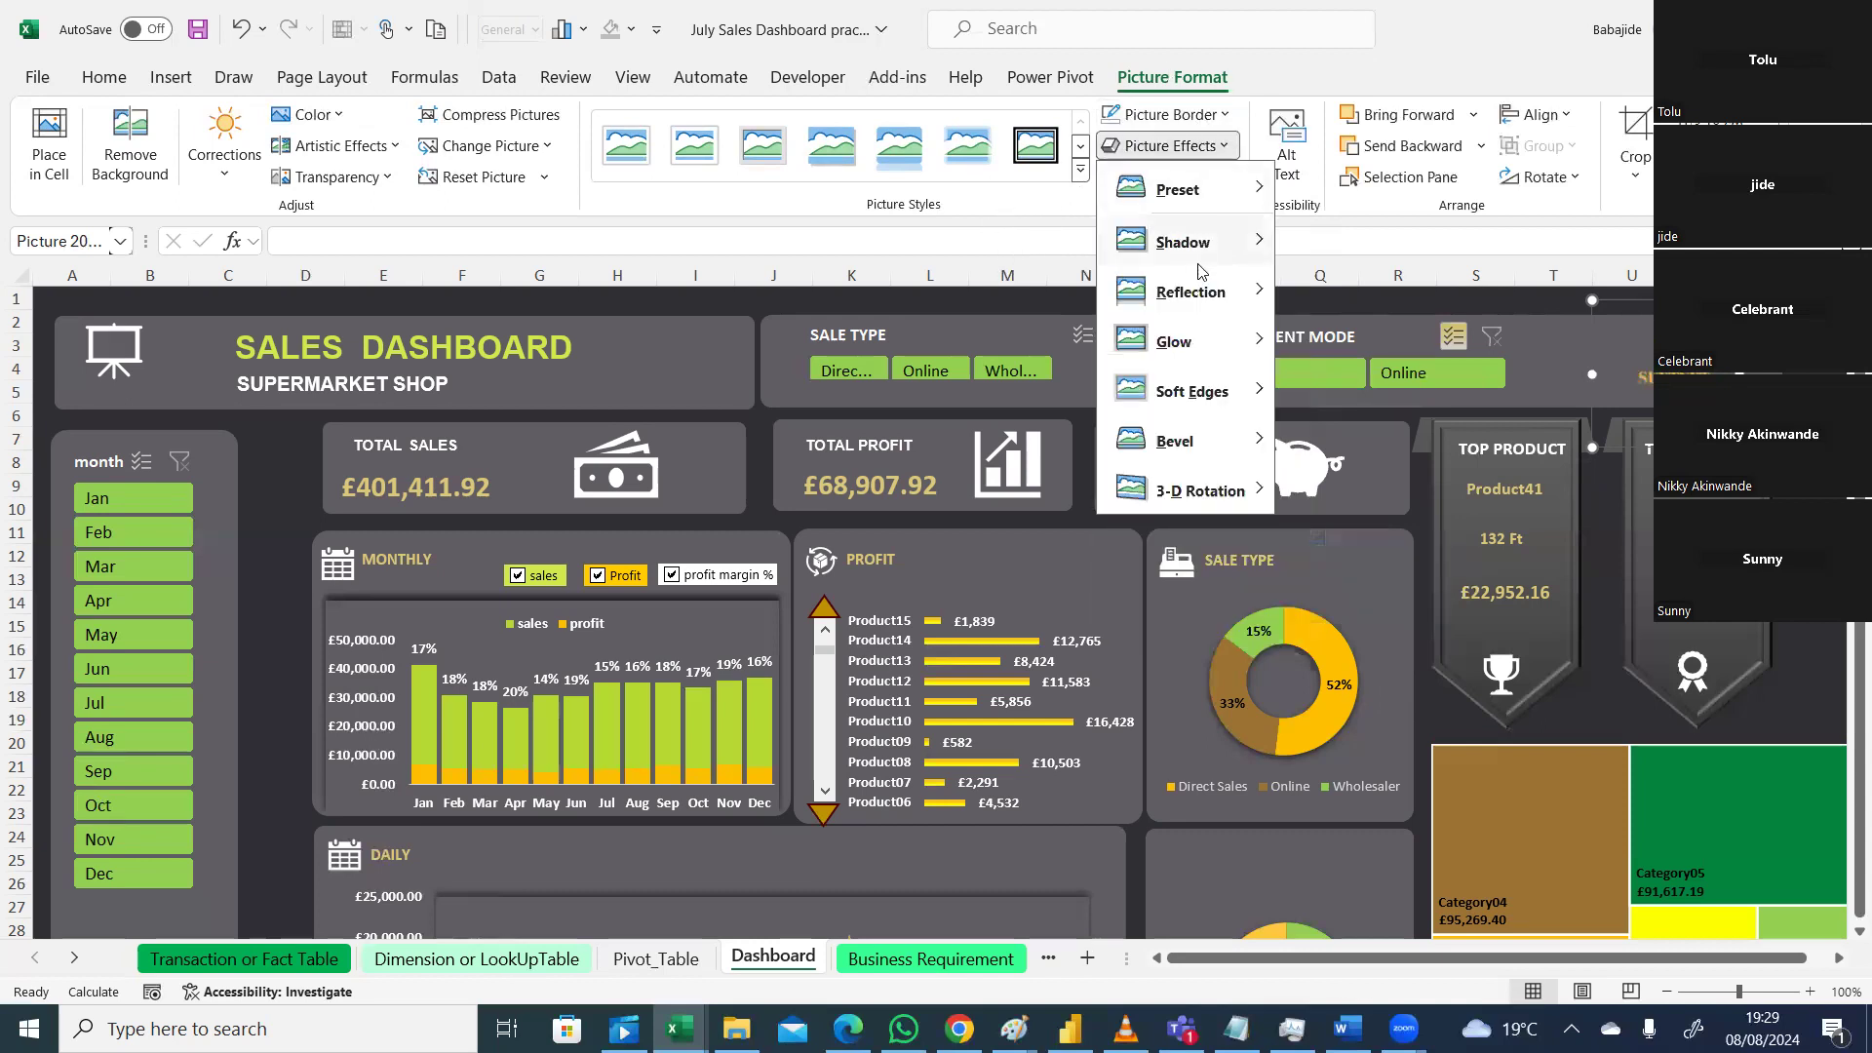
mouse_move(1208, 251)
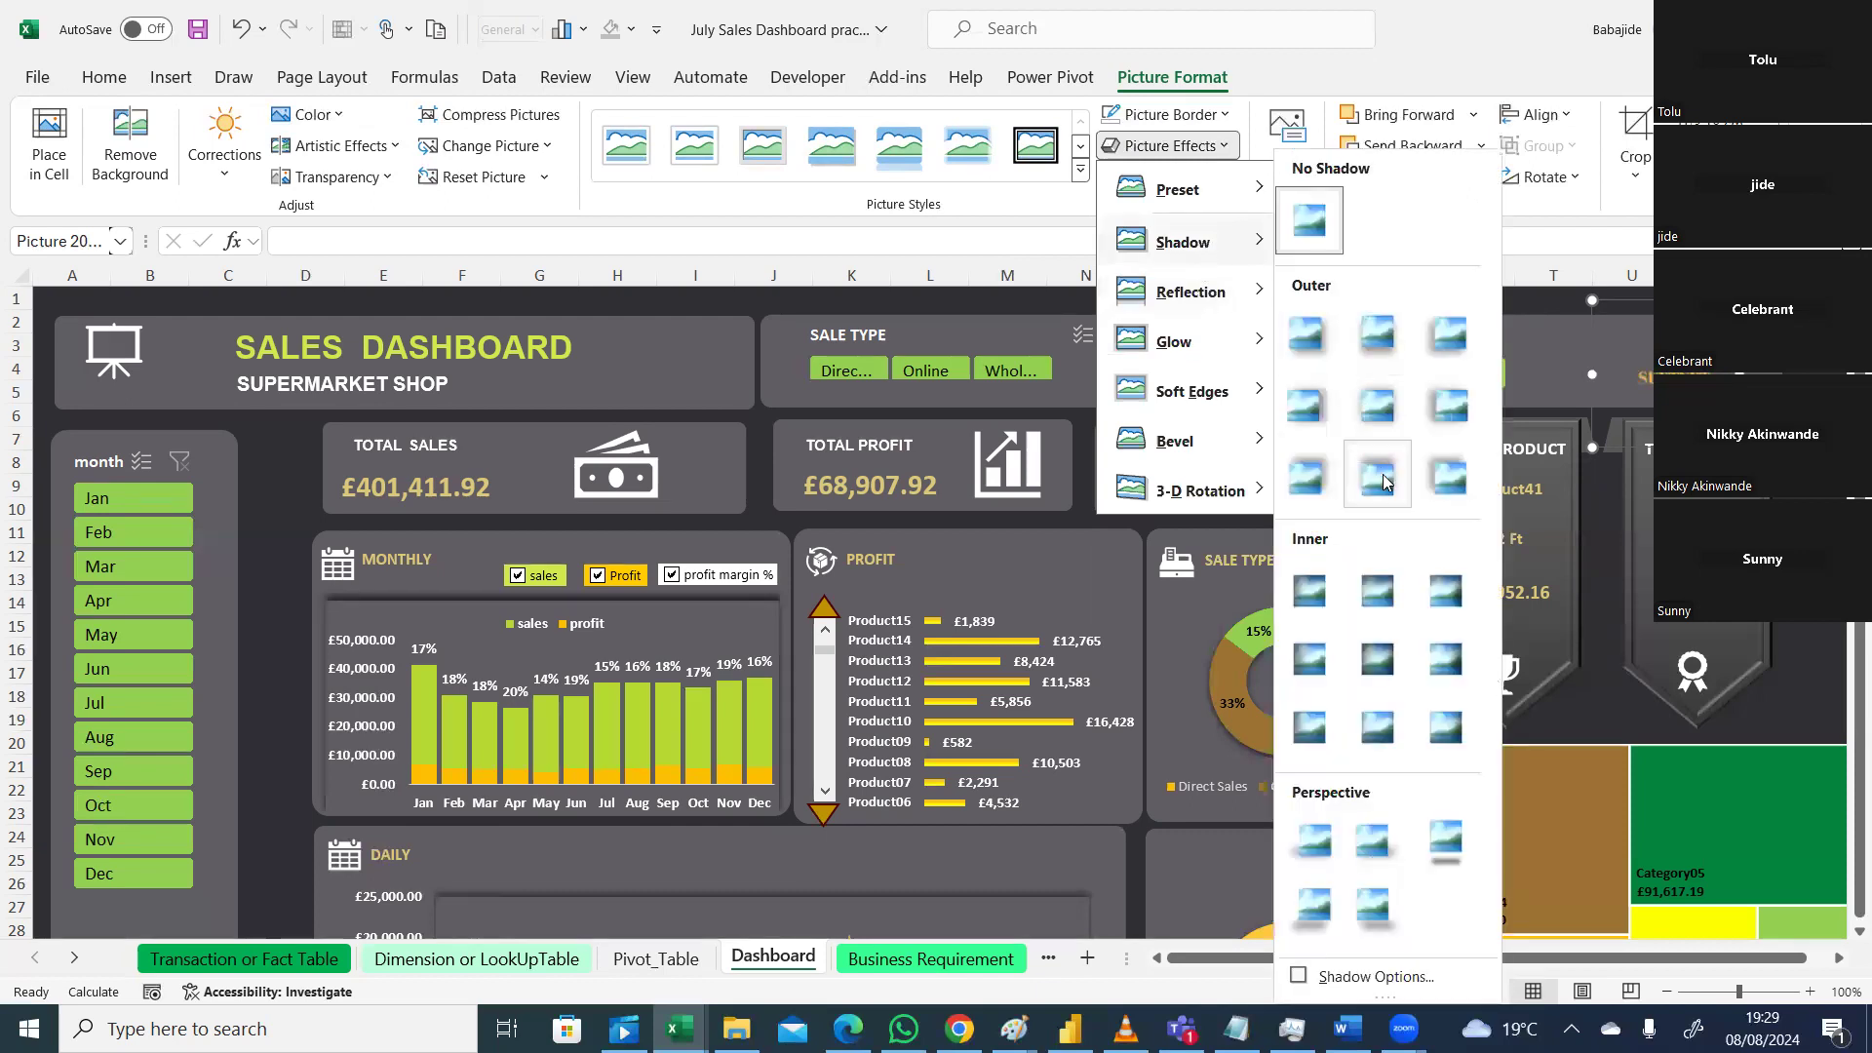
click(1467, 480)
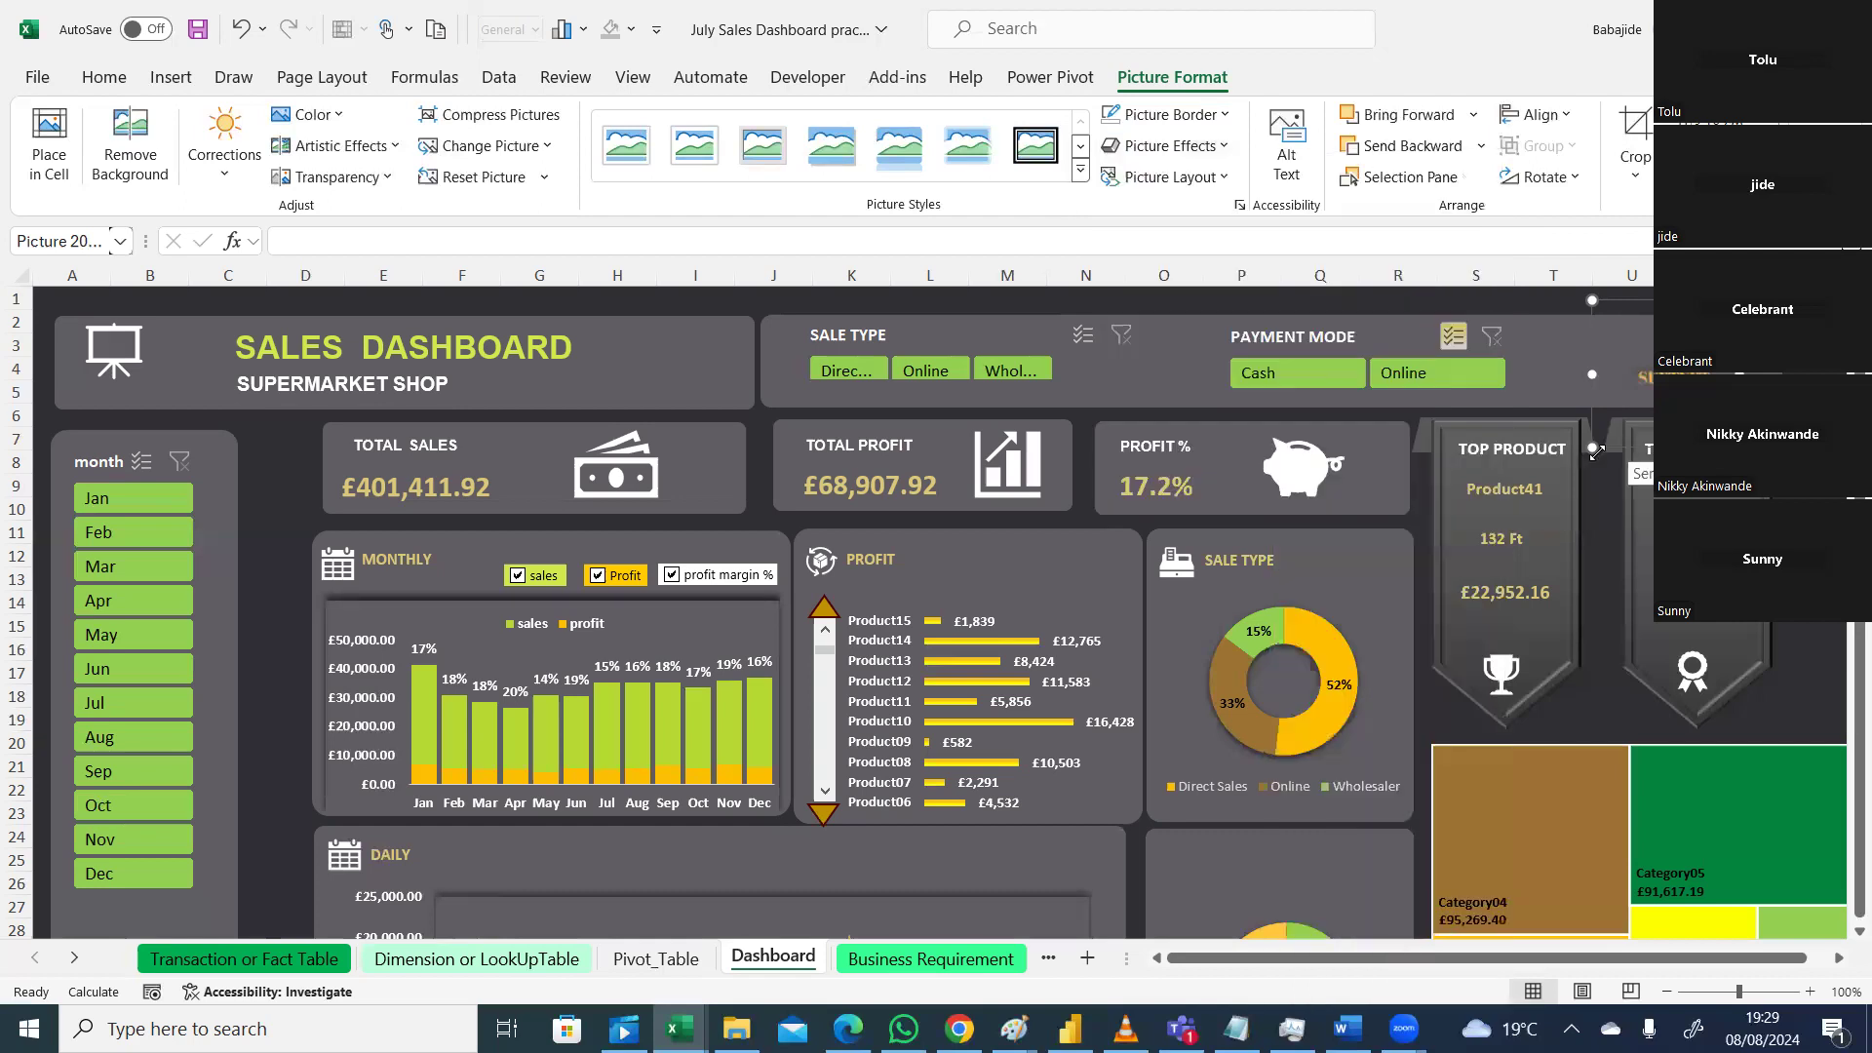
drag(1592, 447, 1605, 404)
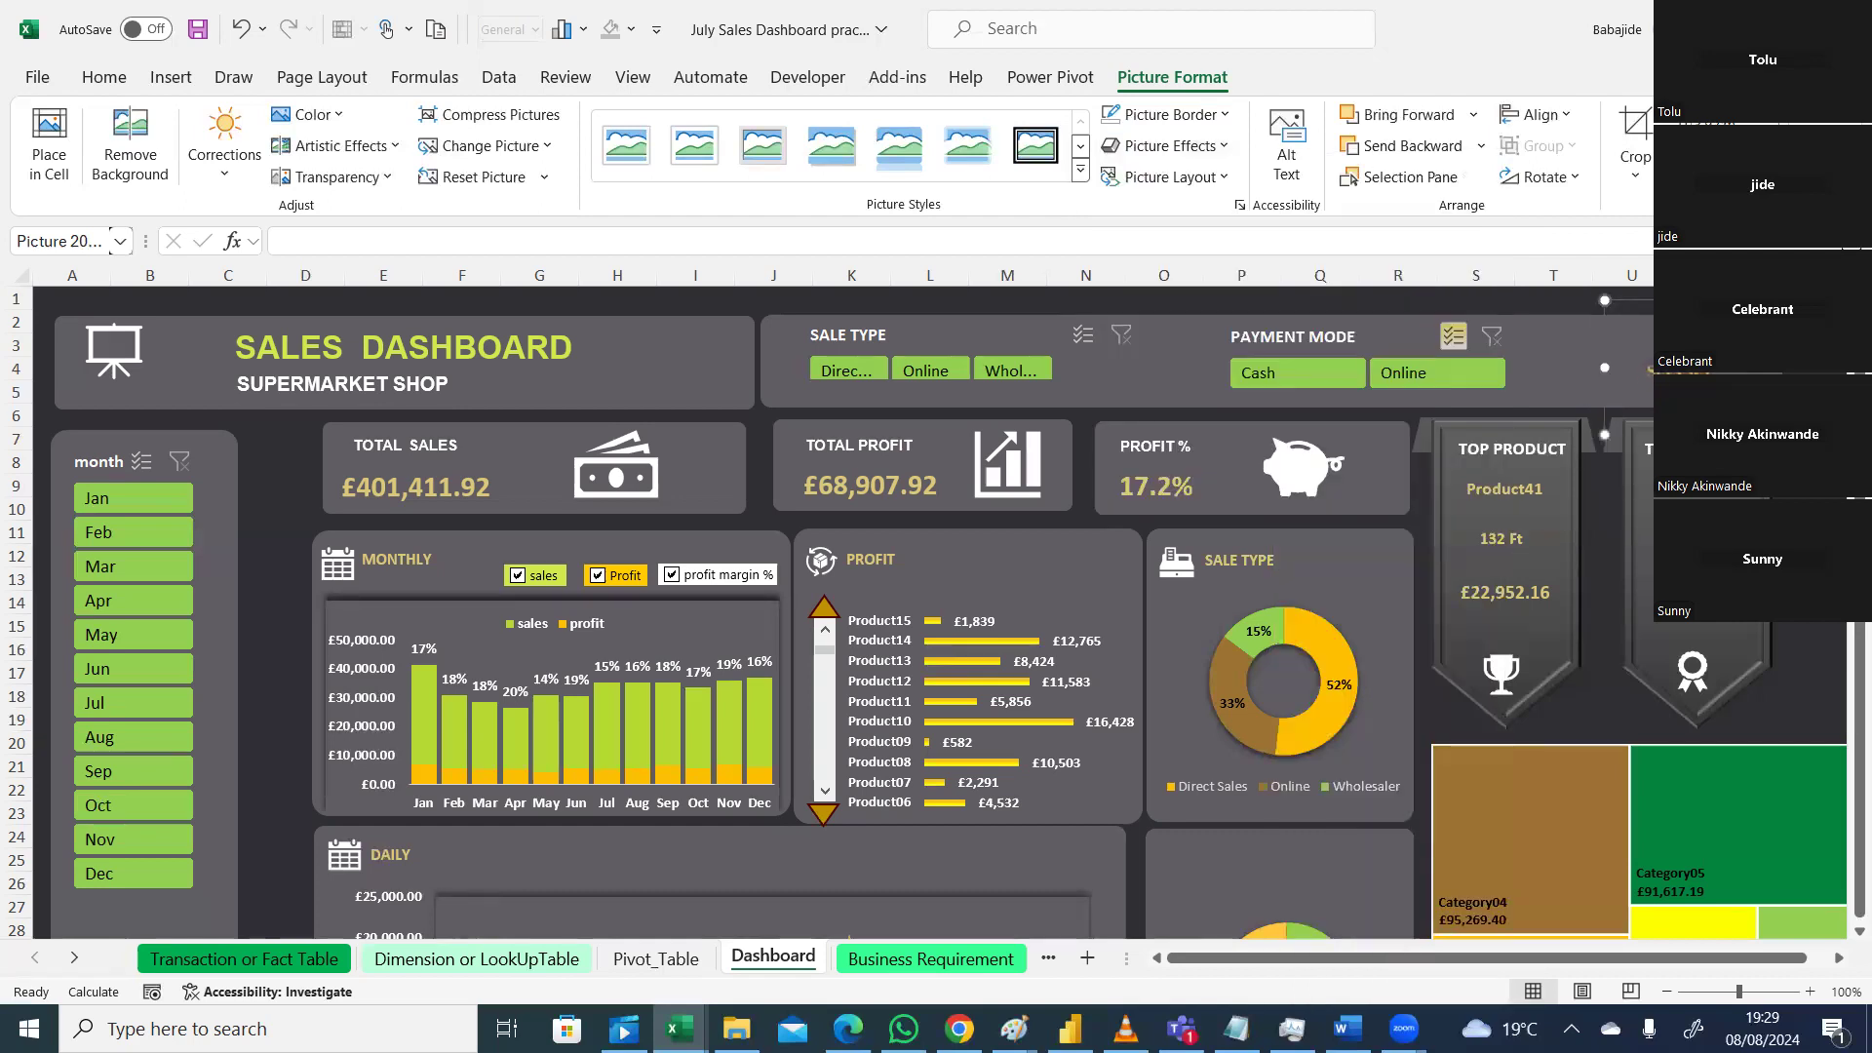
drag(1605, 300, 1656, 375)
key(Escape)
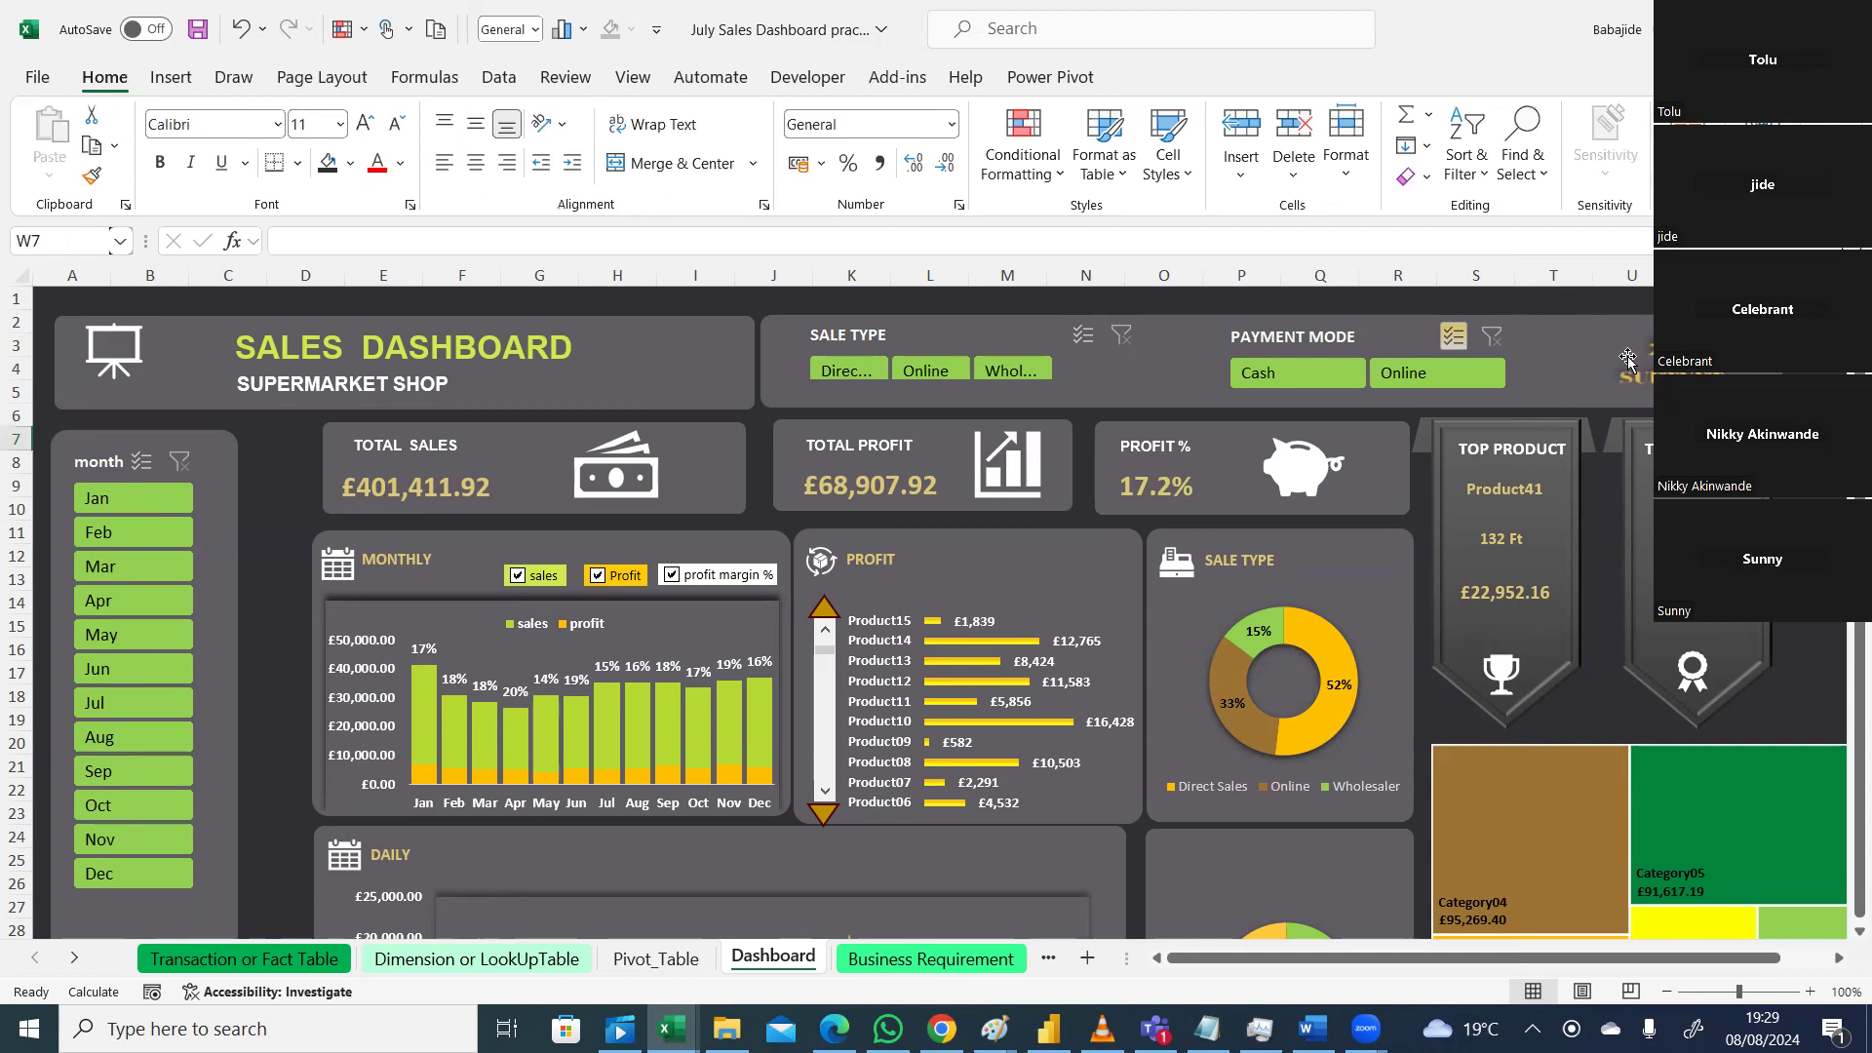
scroll(1627, 359, down, 1)
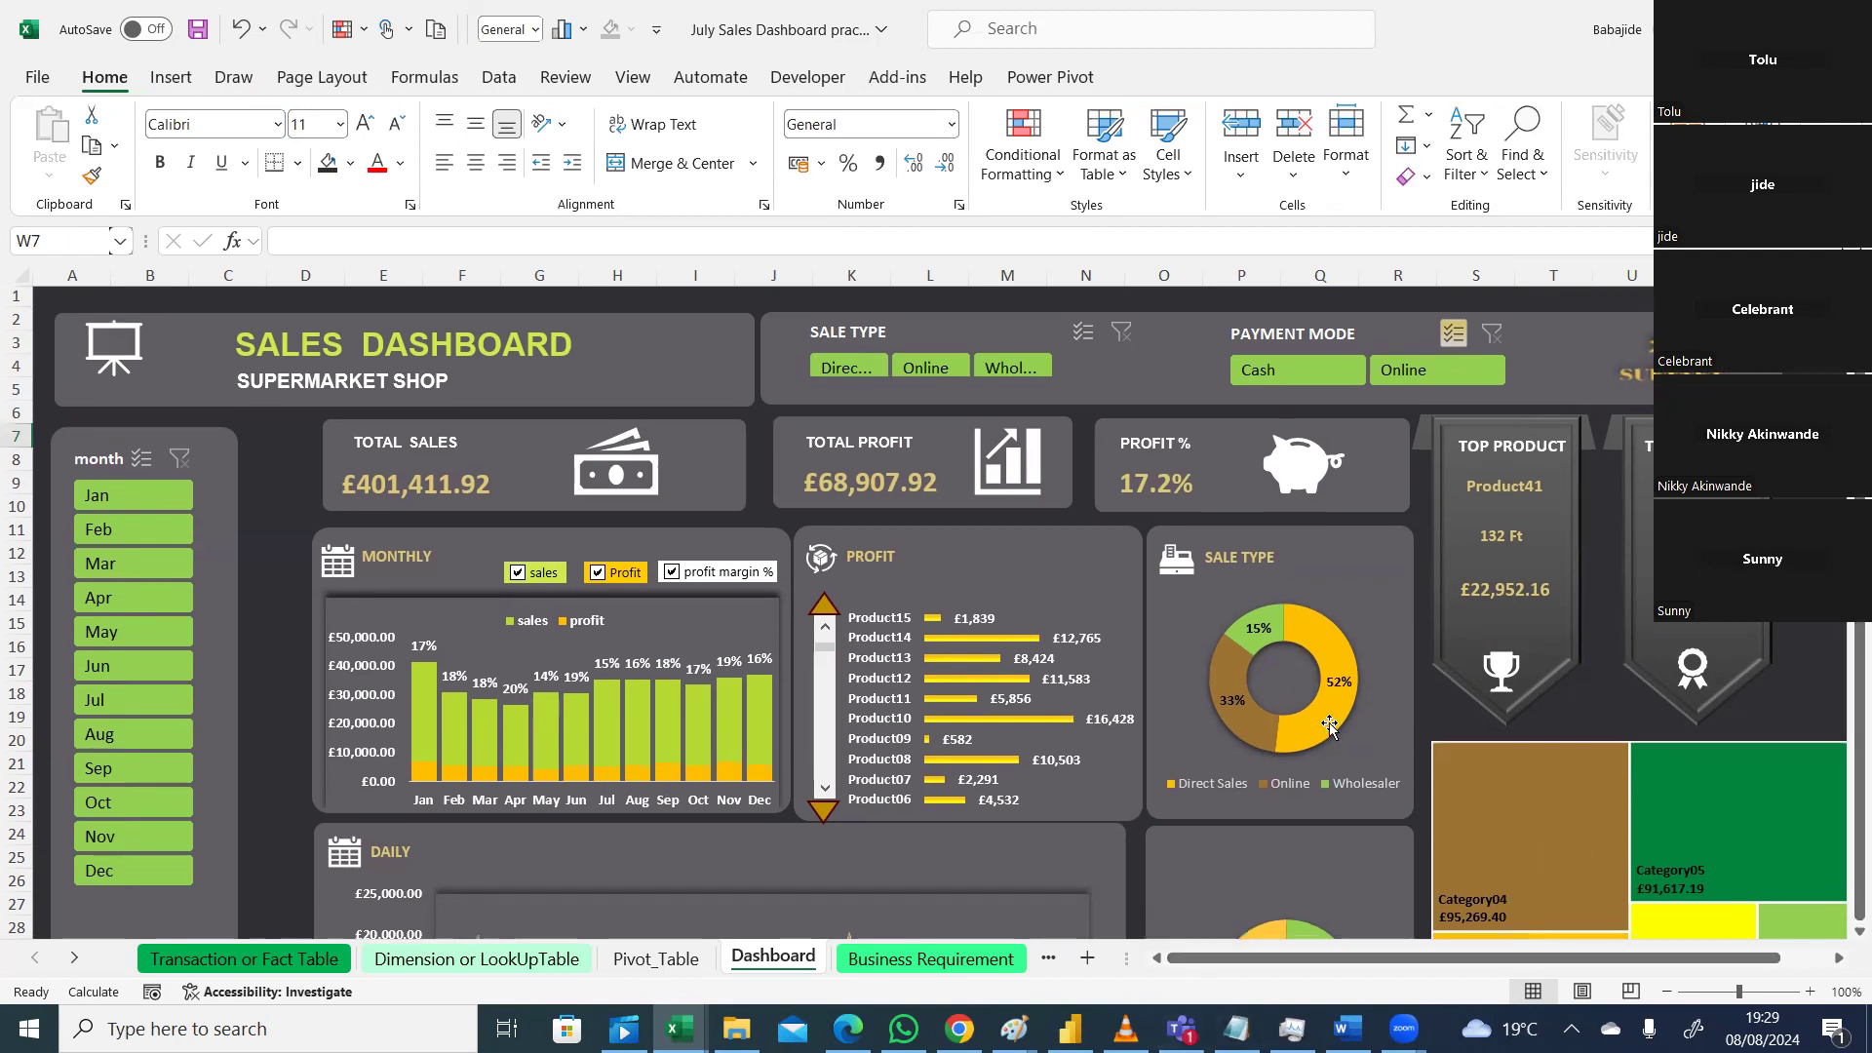
click(1791, 665)
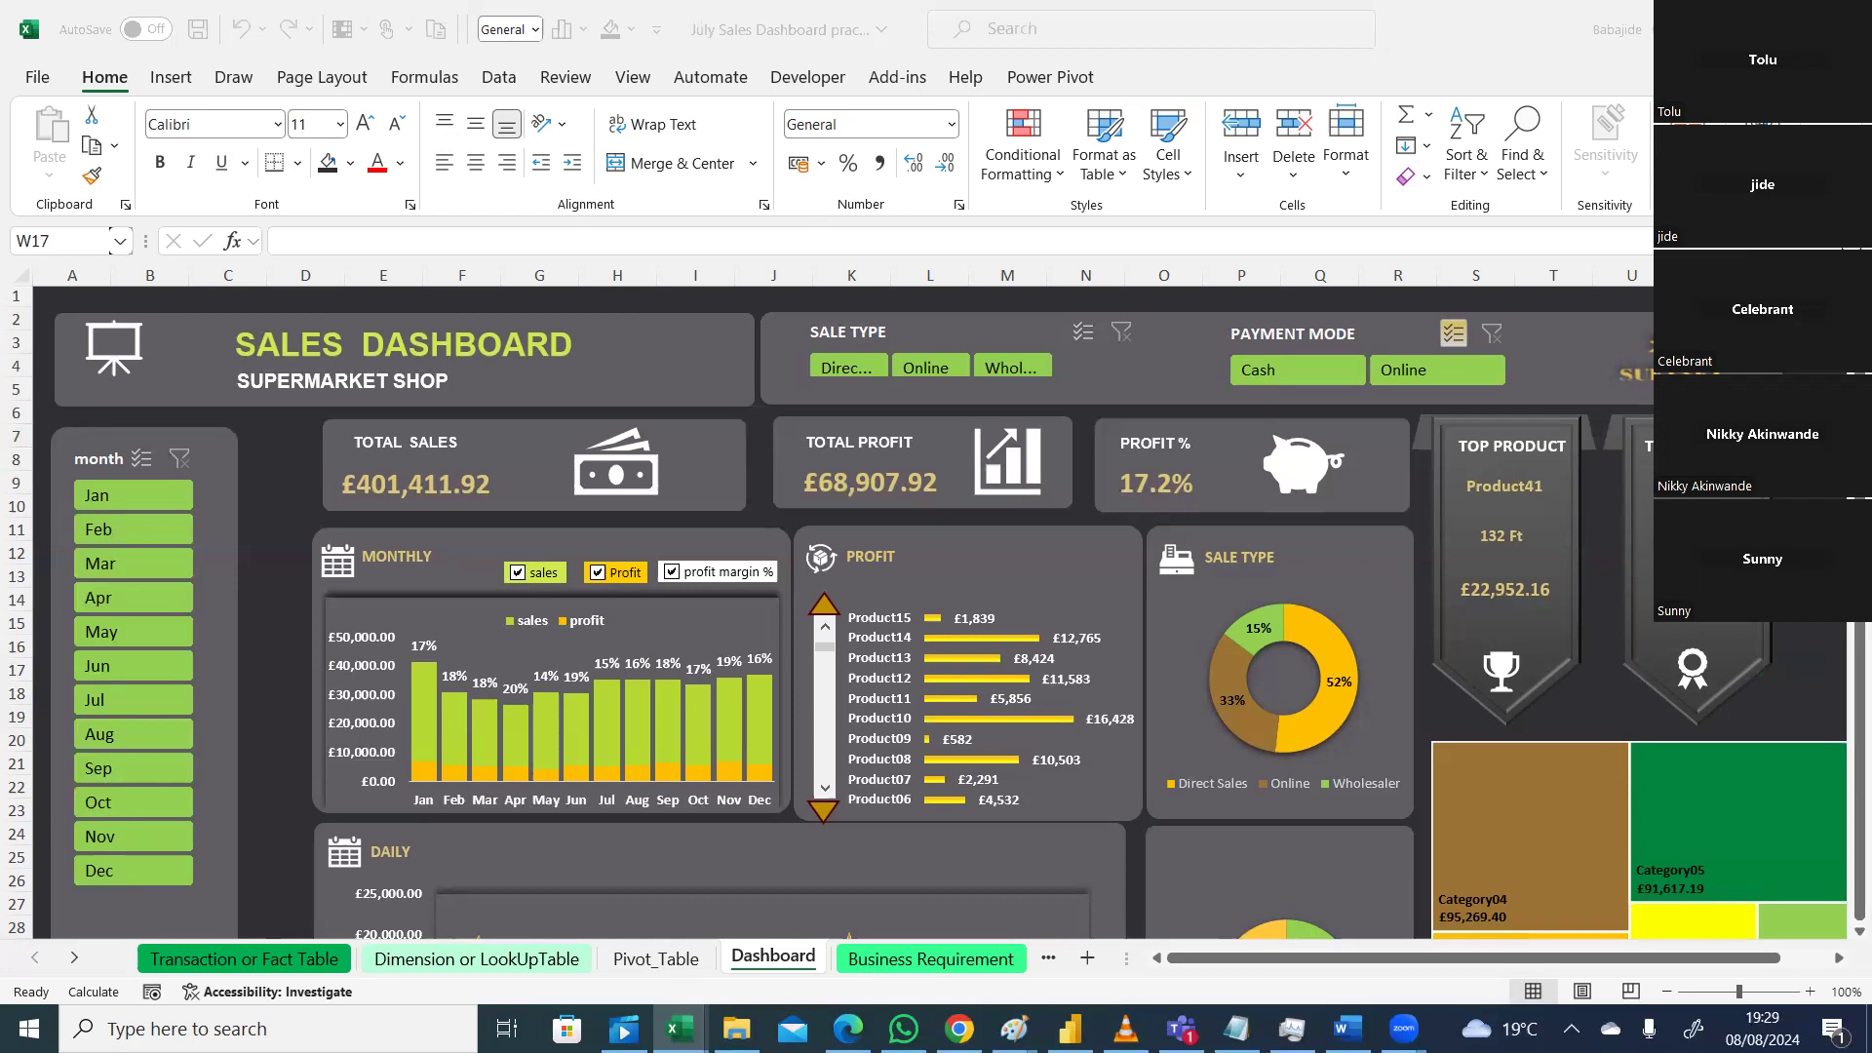
click(1745, 962)
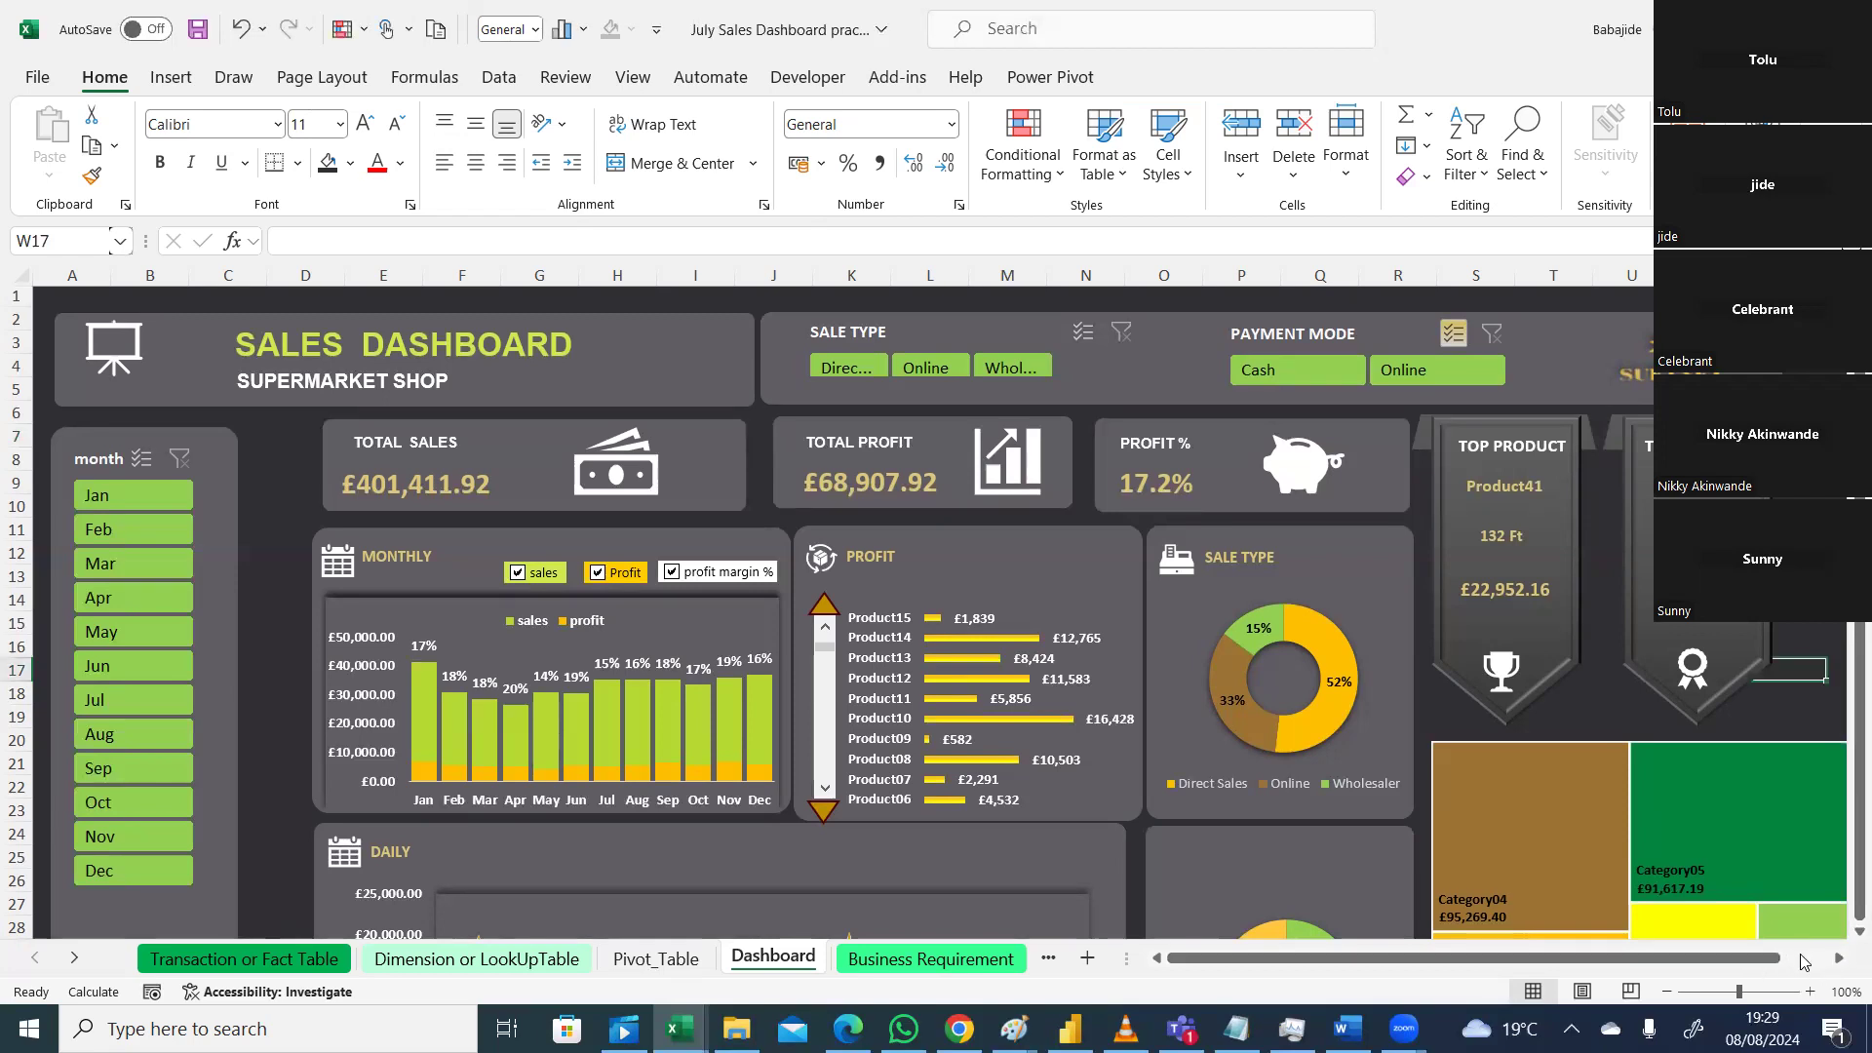
click(221, 574)
Step: Narrow the month slicer's background panel and shift the month slicer slightly left
drag(223, 775, 217, 775)
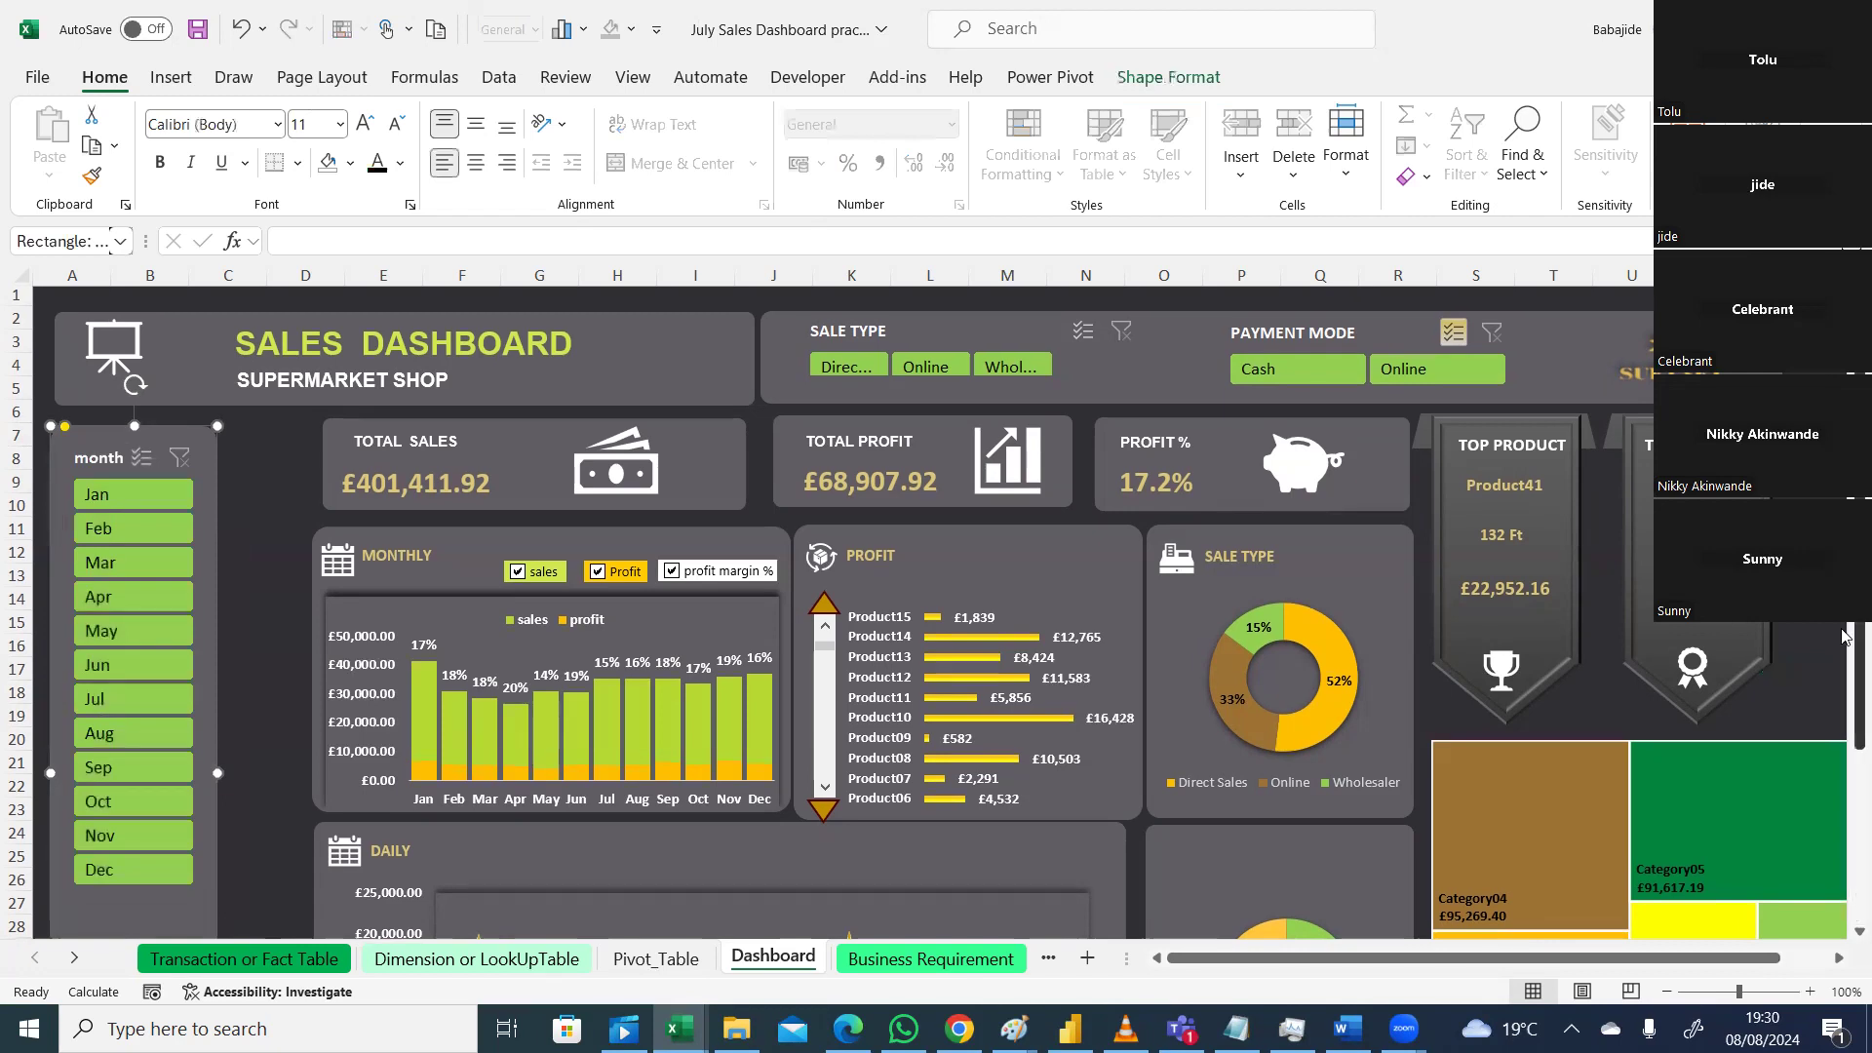
scroll(1843, 780, down, 3)
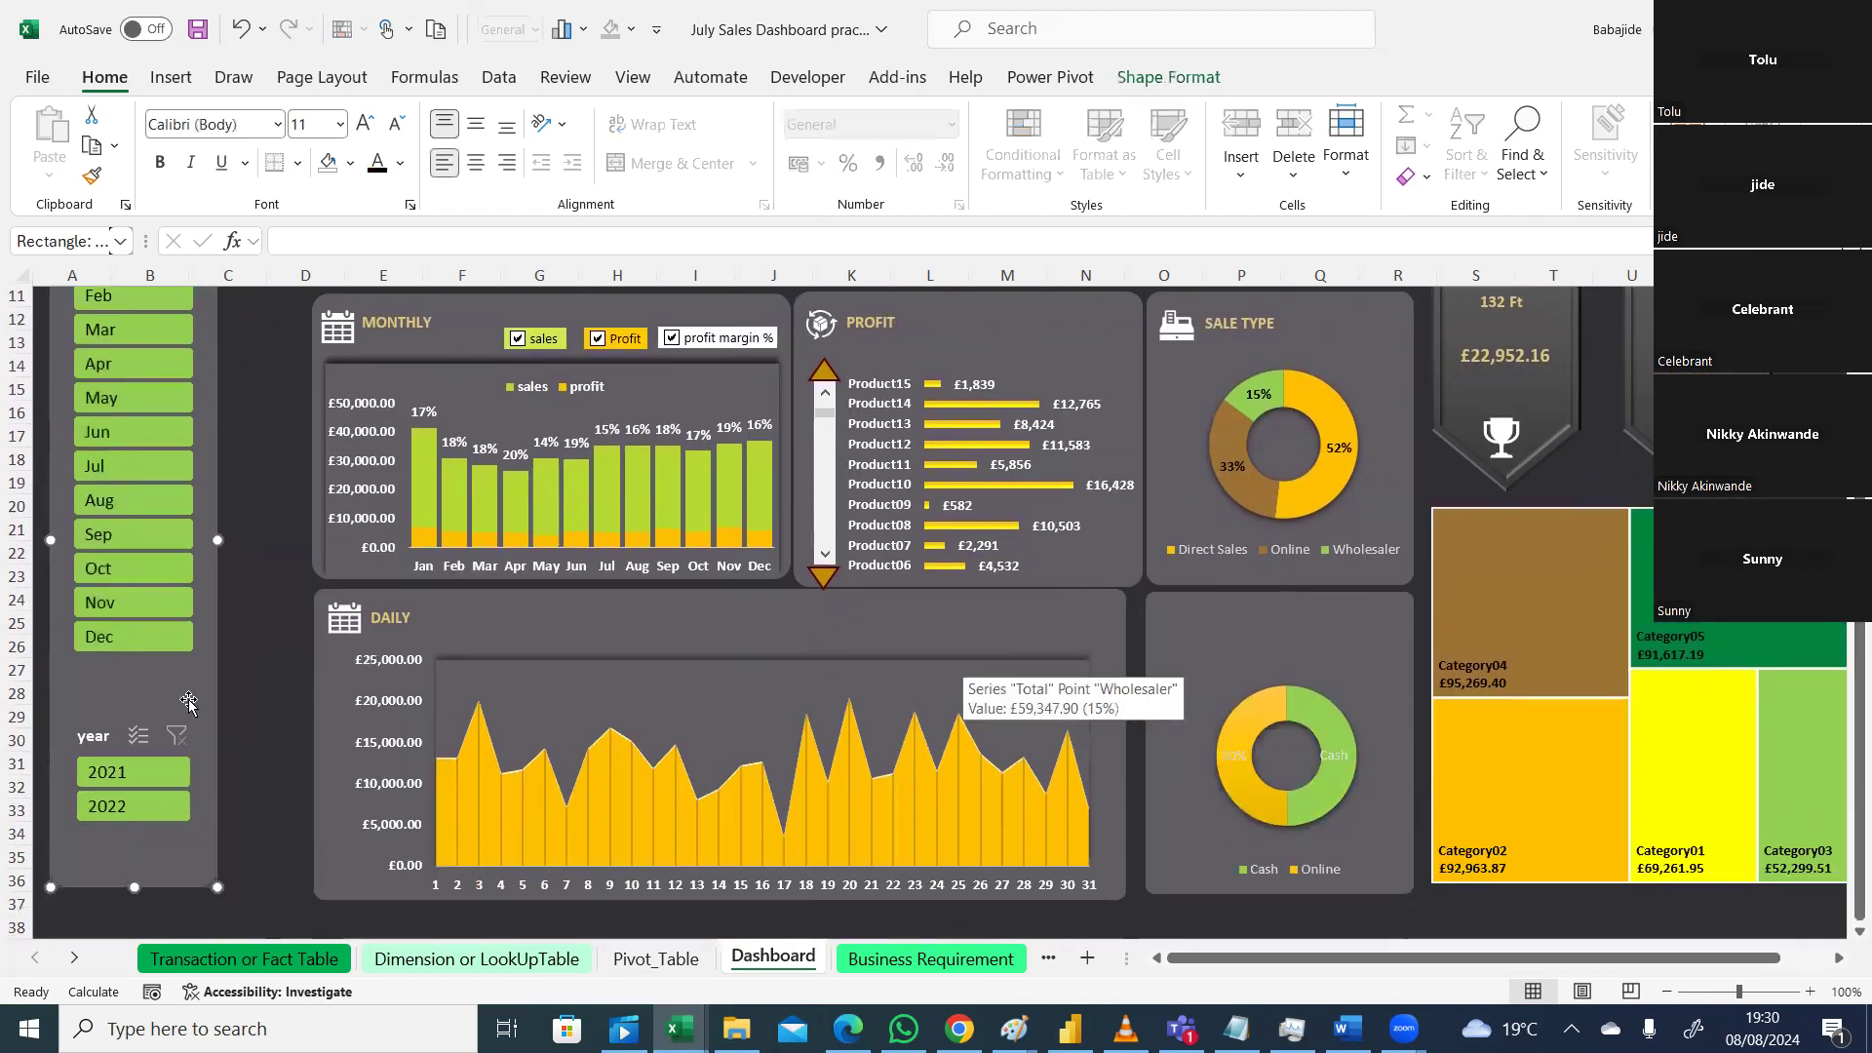
drag(222, 540, 212, 539)
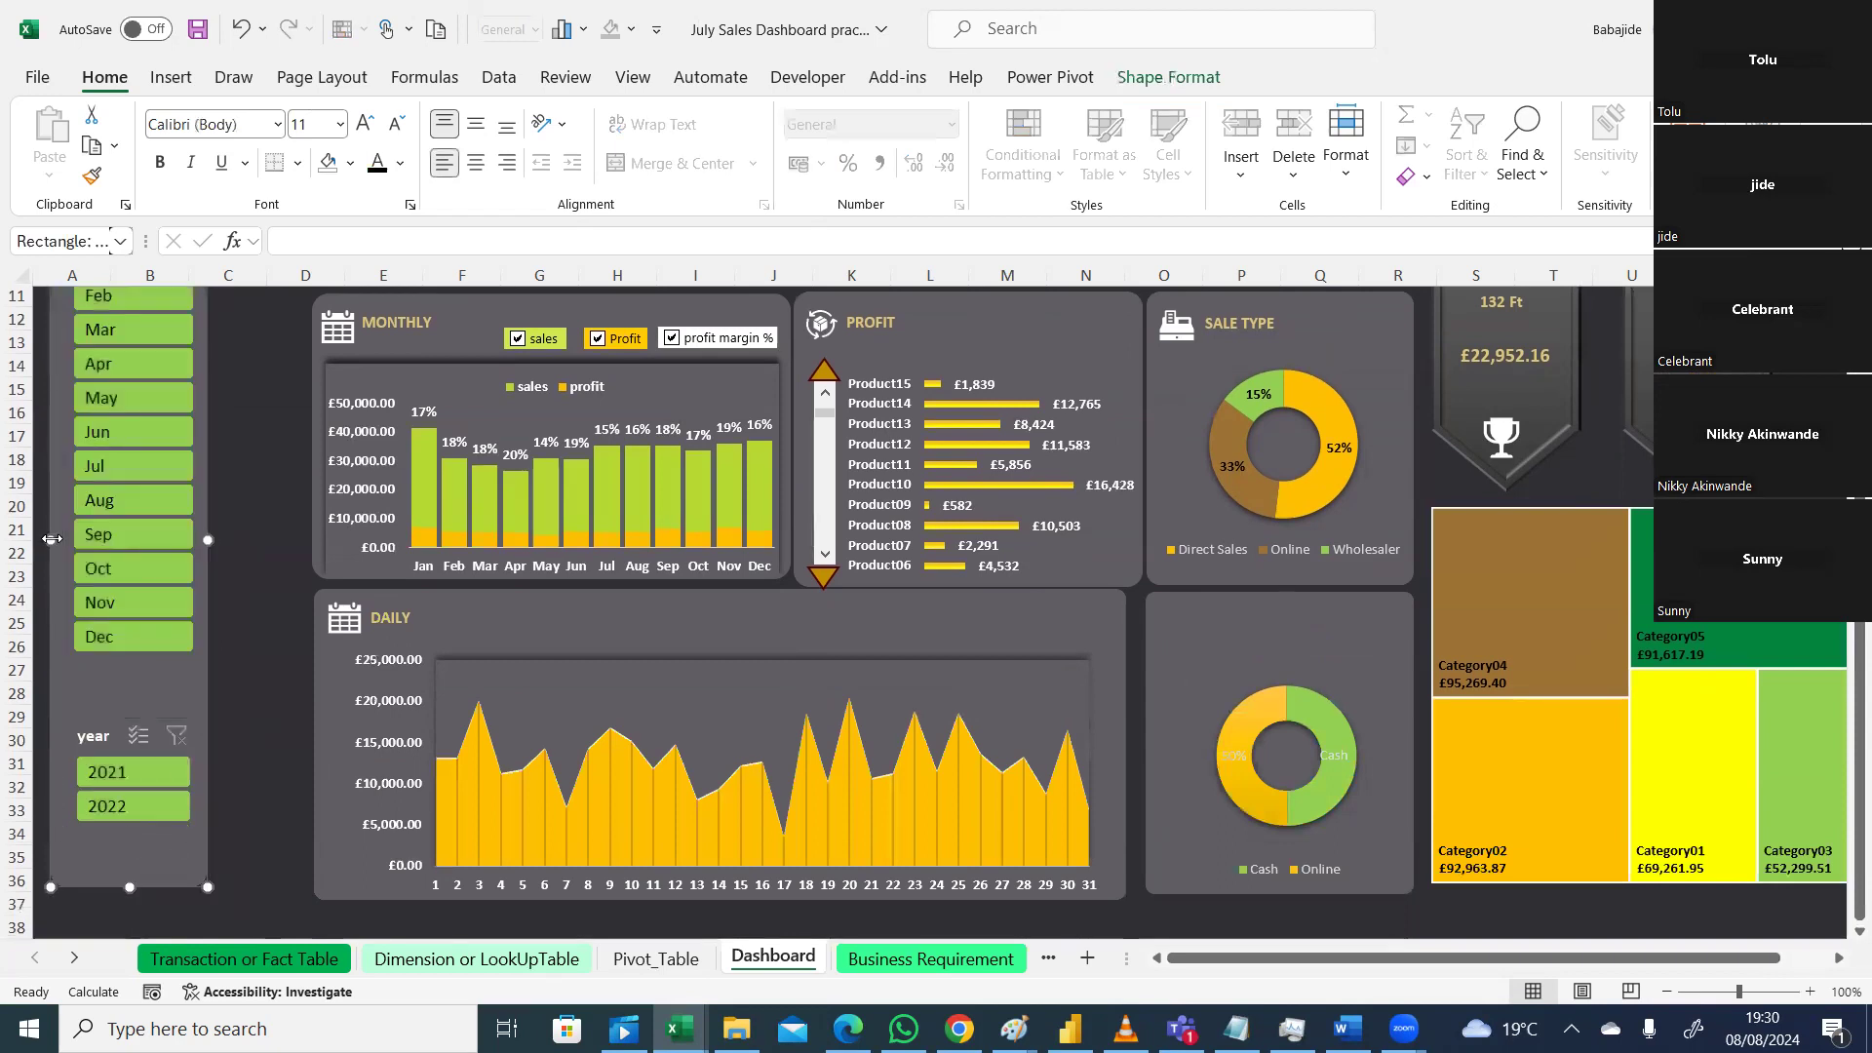
drag(51, 539, 48, 539)
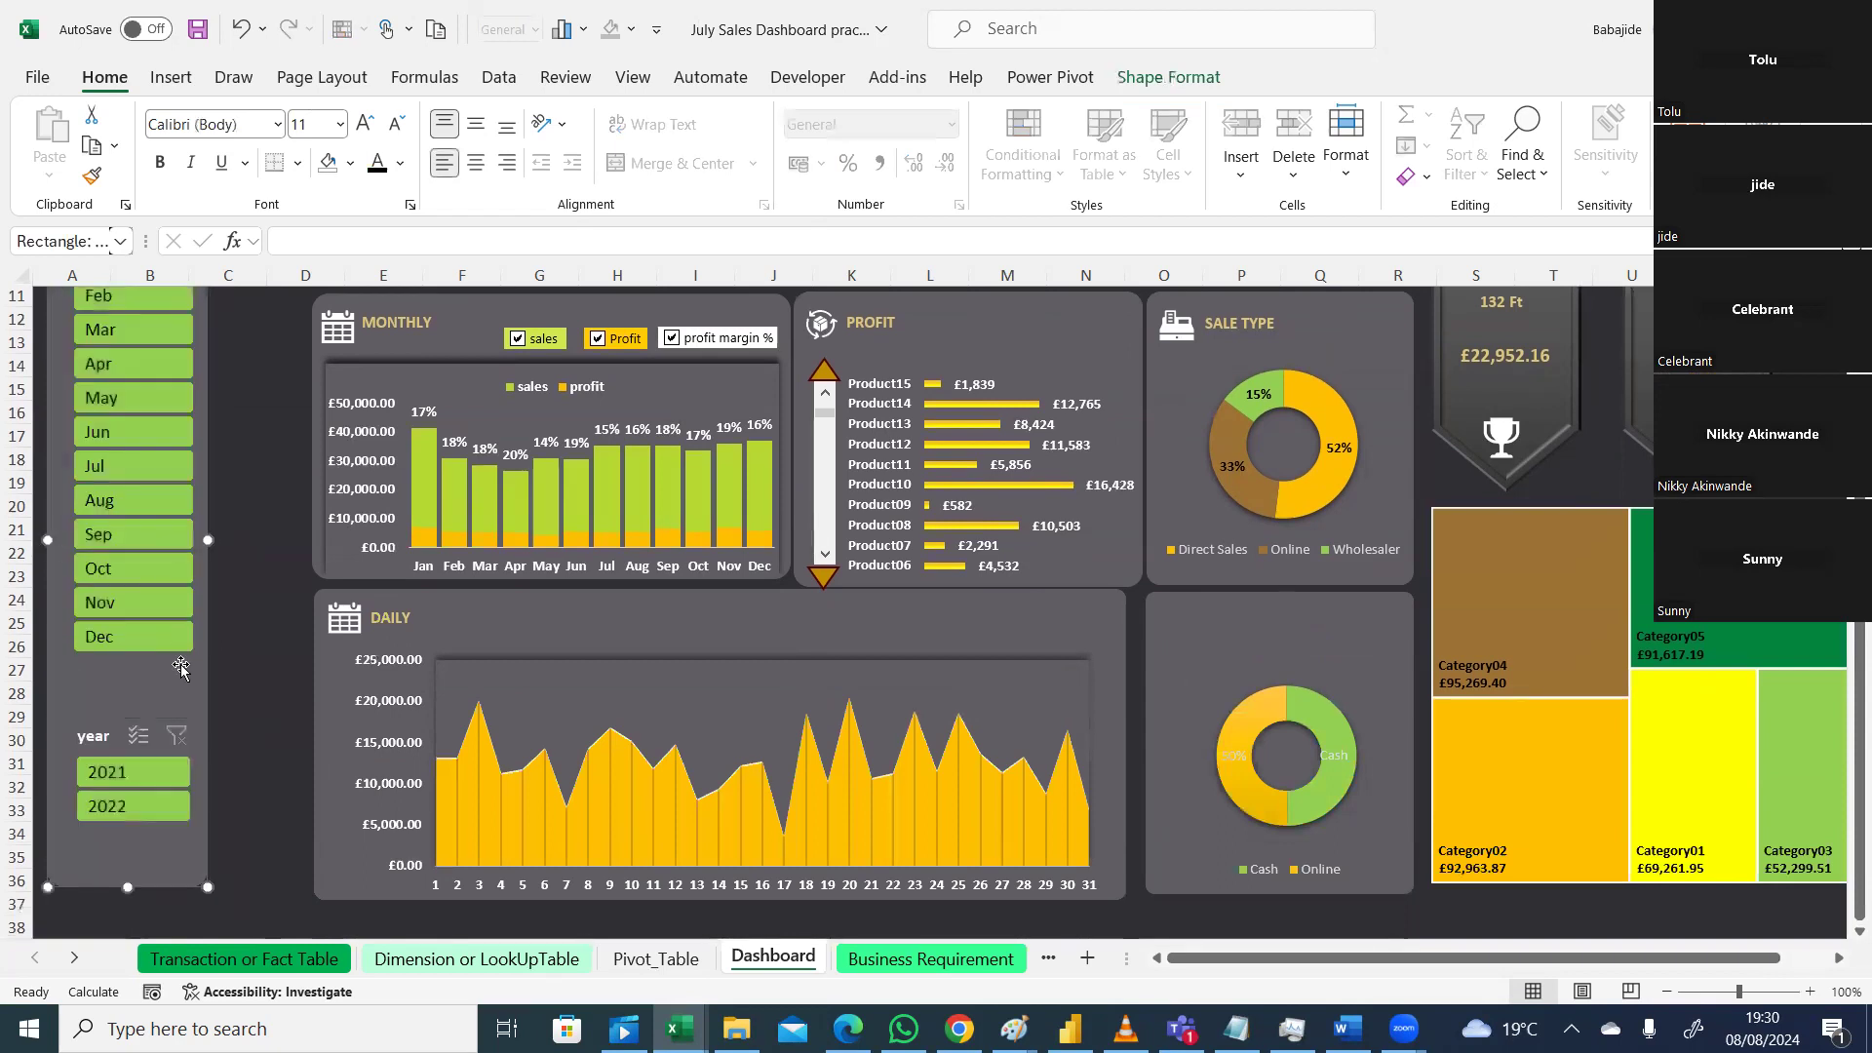
drag(180, 666, 163, 672)
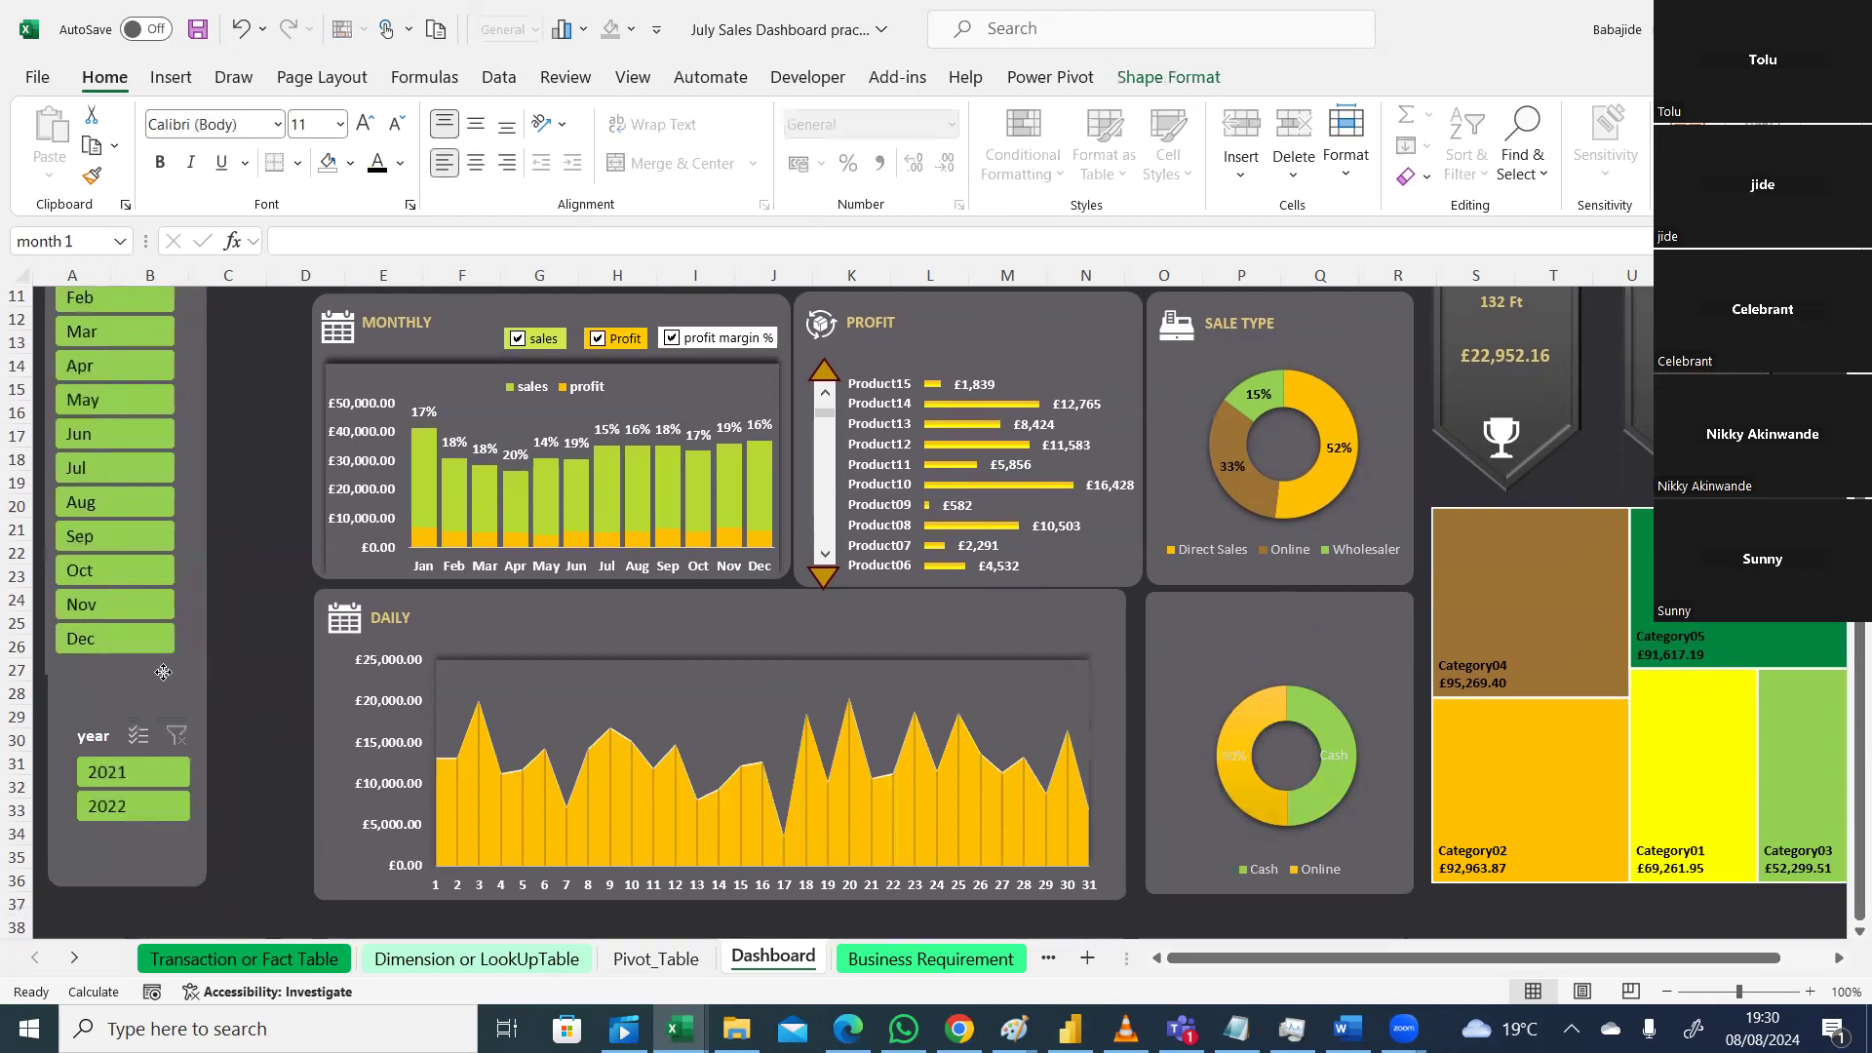
Step: Filter the dashboard to 2021, then shift the year slicer left and narrow its background panel
click(156, 771)
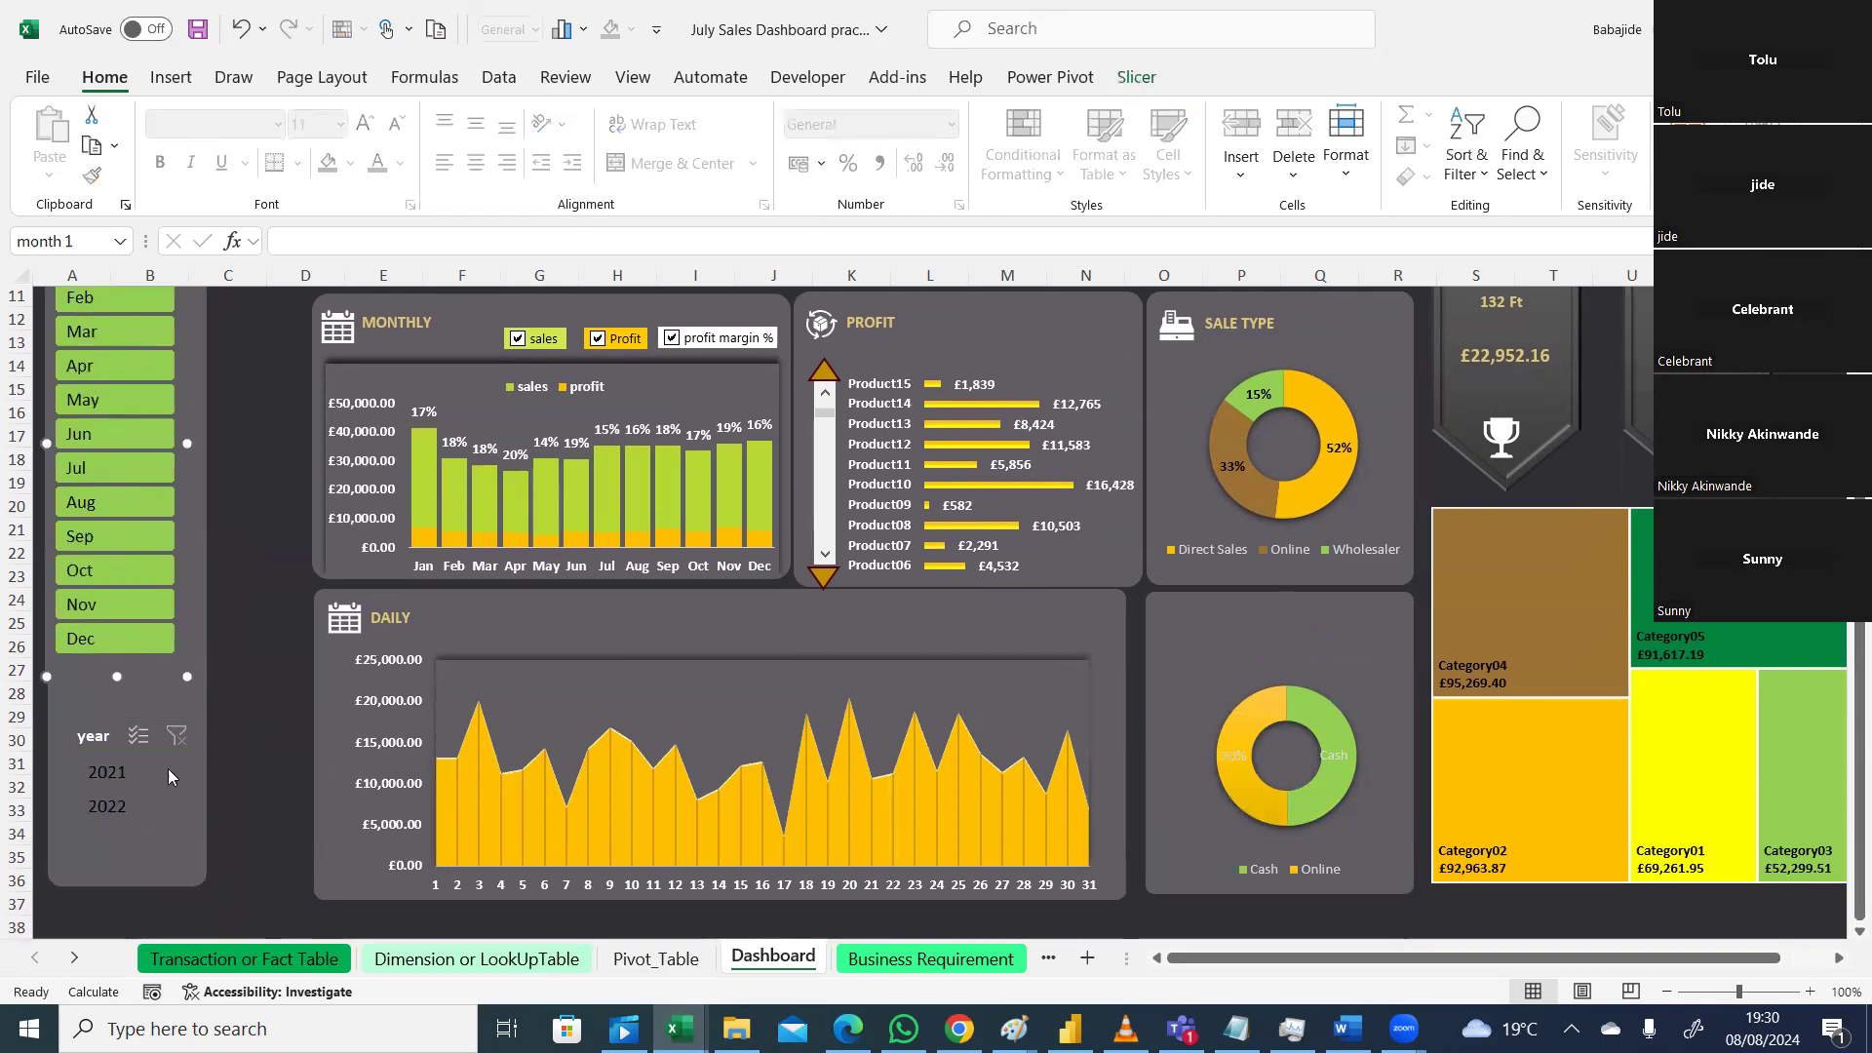
click(168, 774)
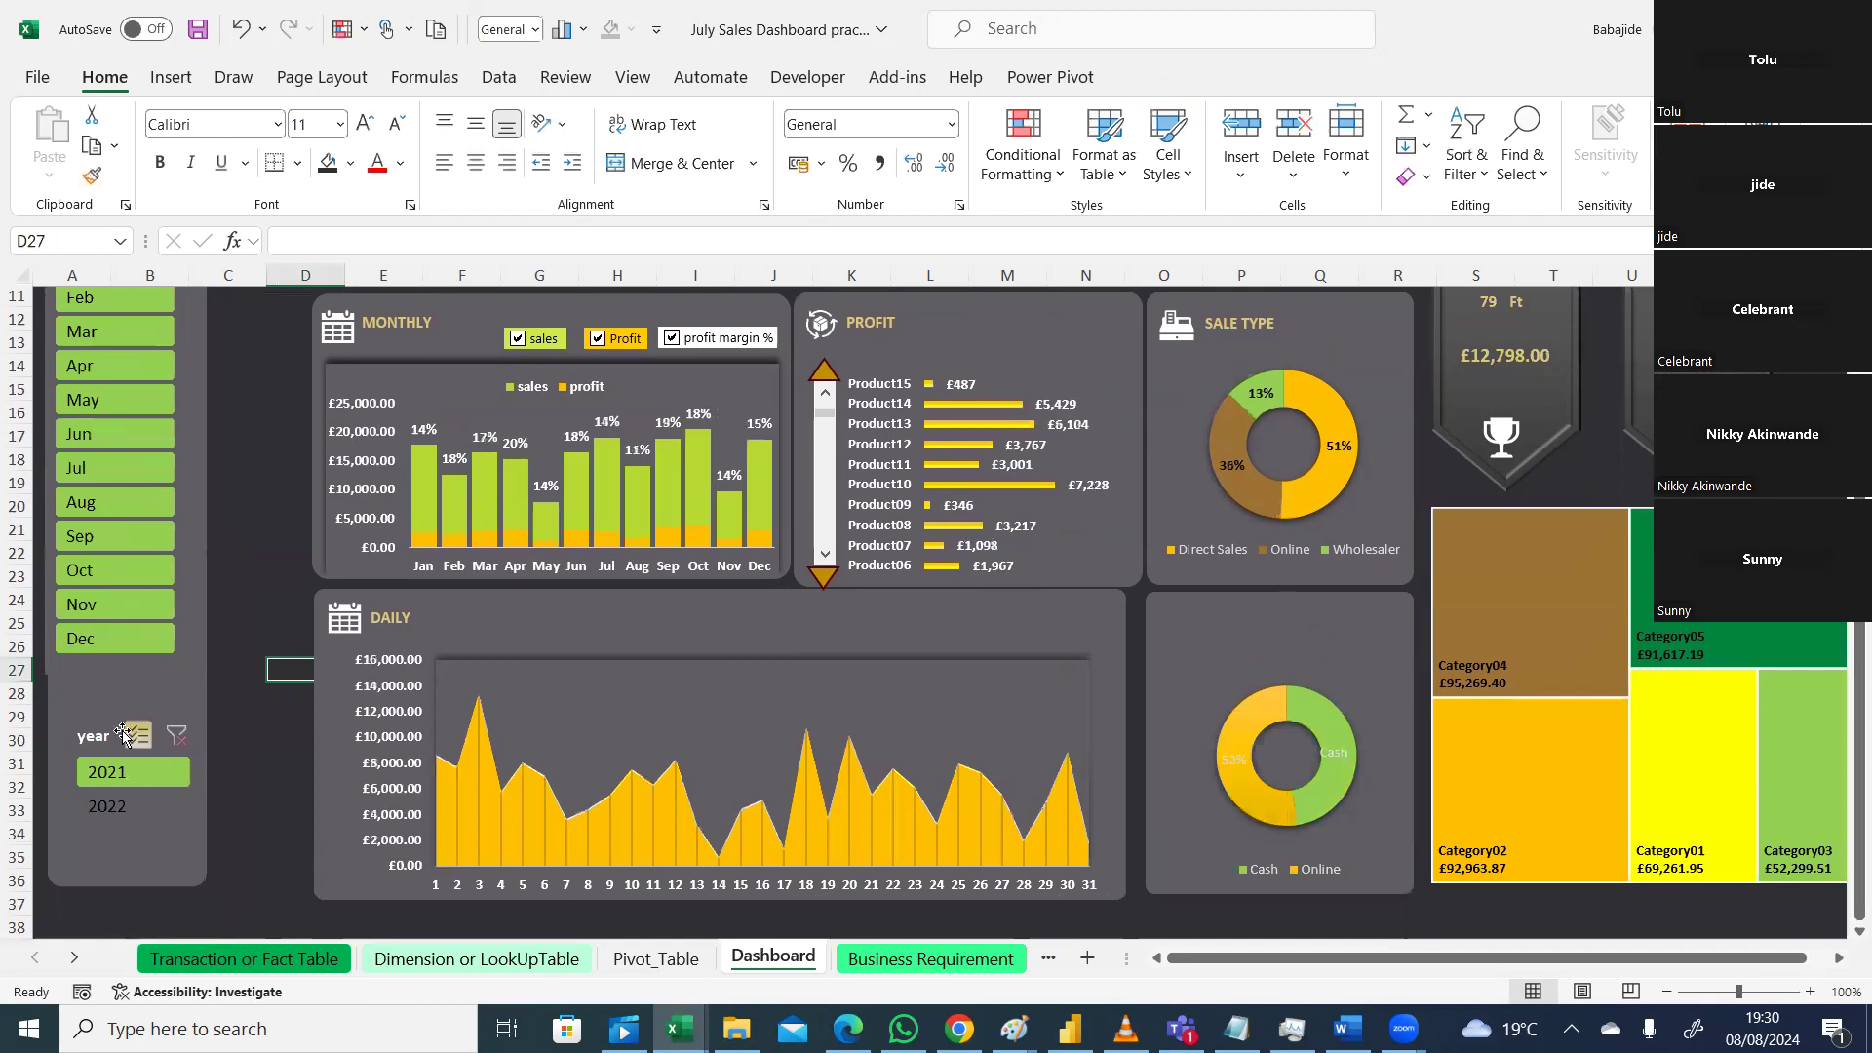
drag(171, 827, 148, 825)
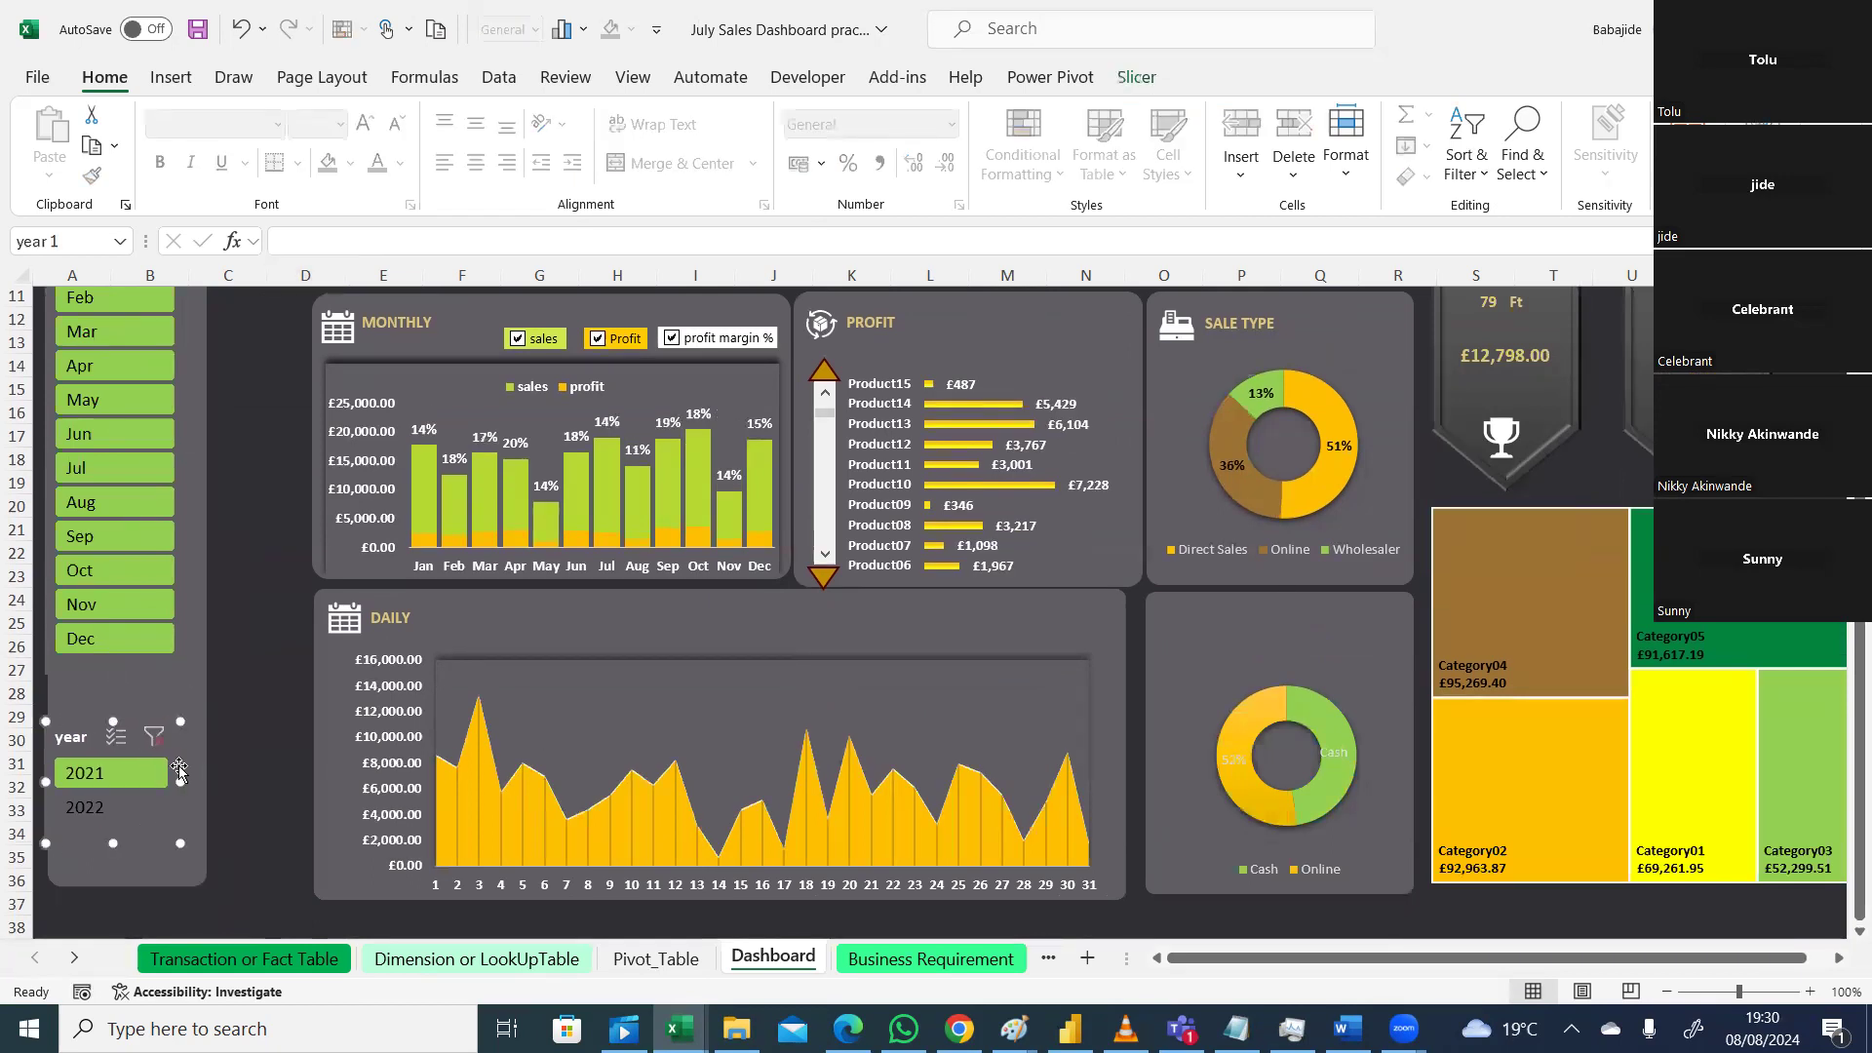
click(199, 696)
drag(208, 889, 159, 867)
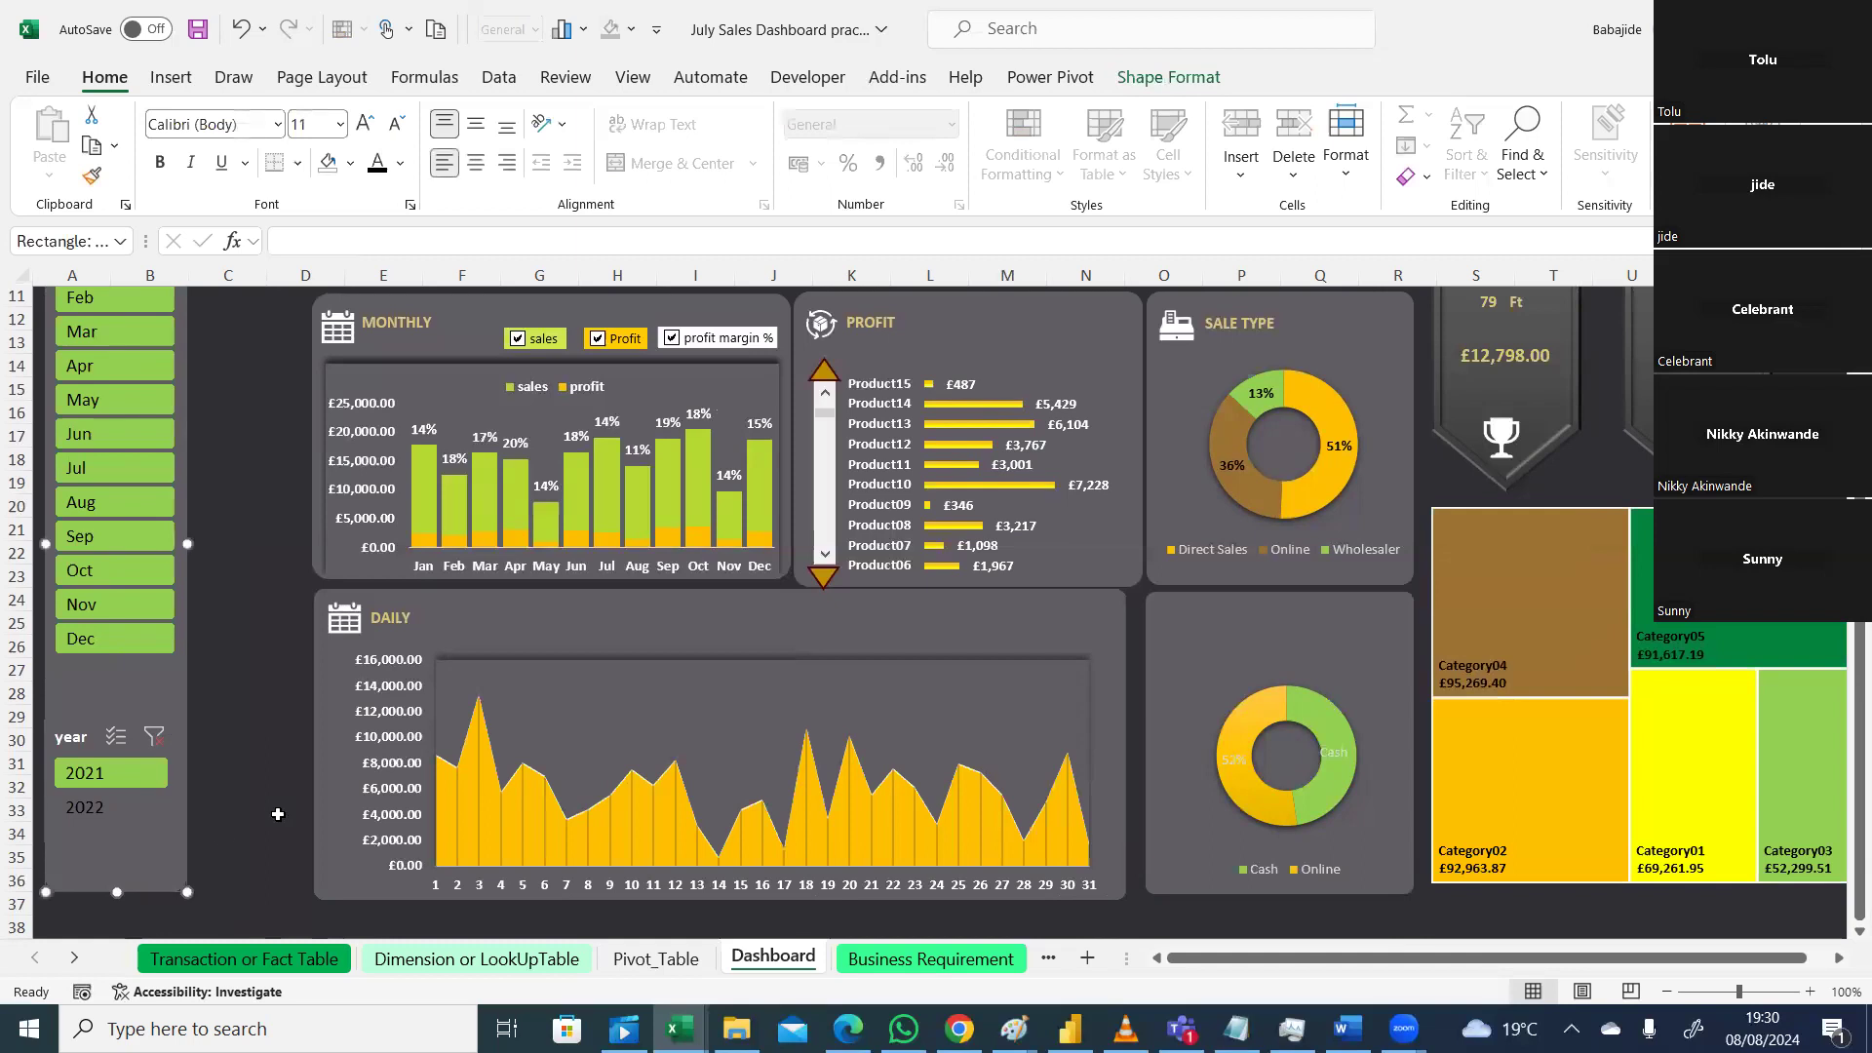
click(278, 814)
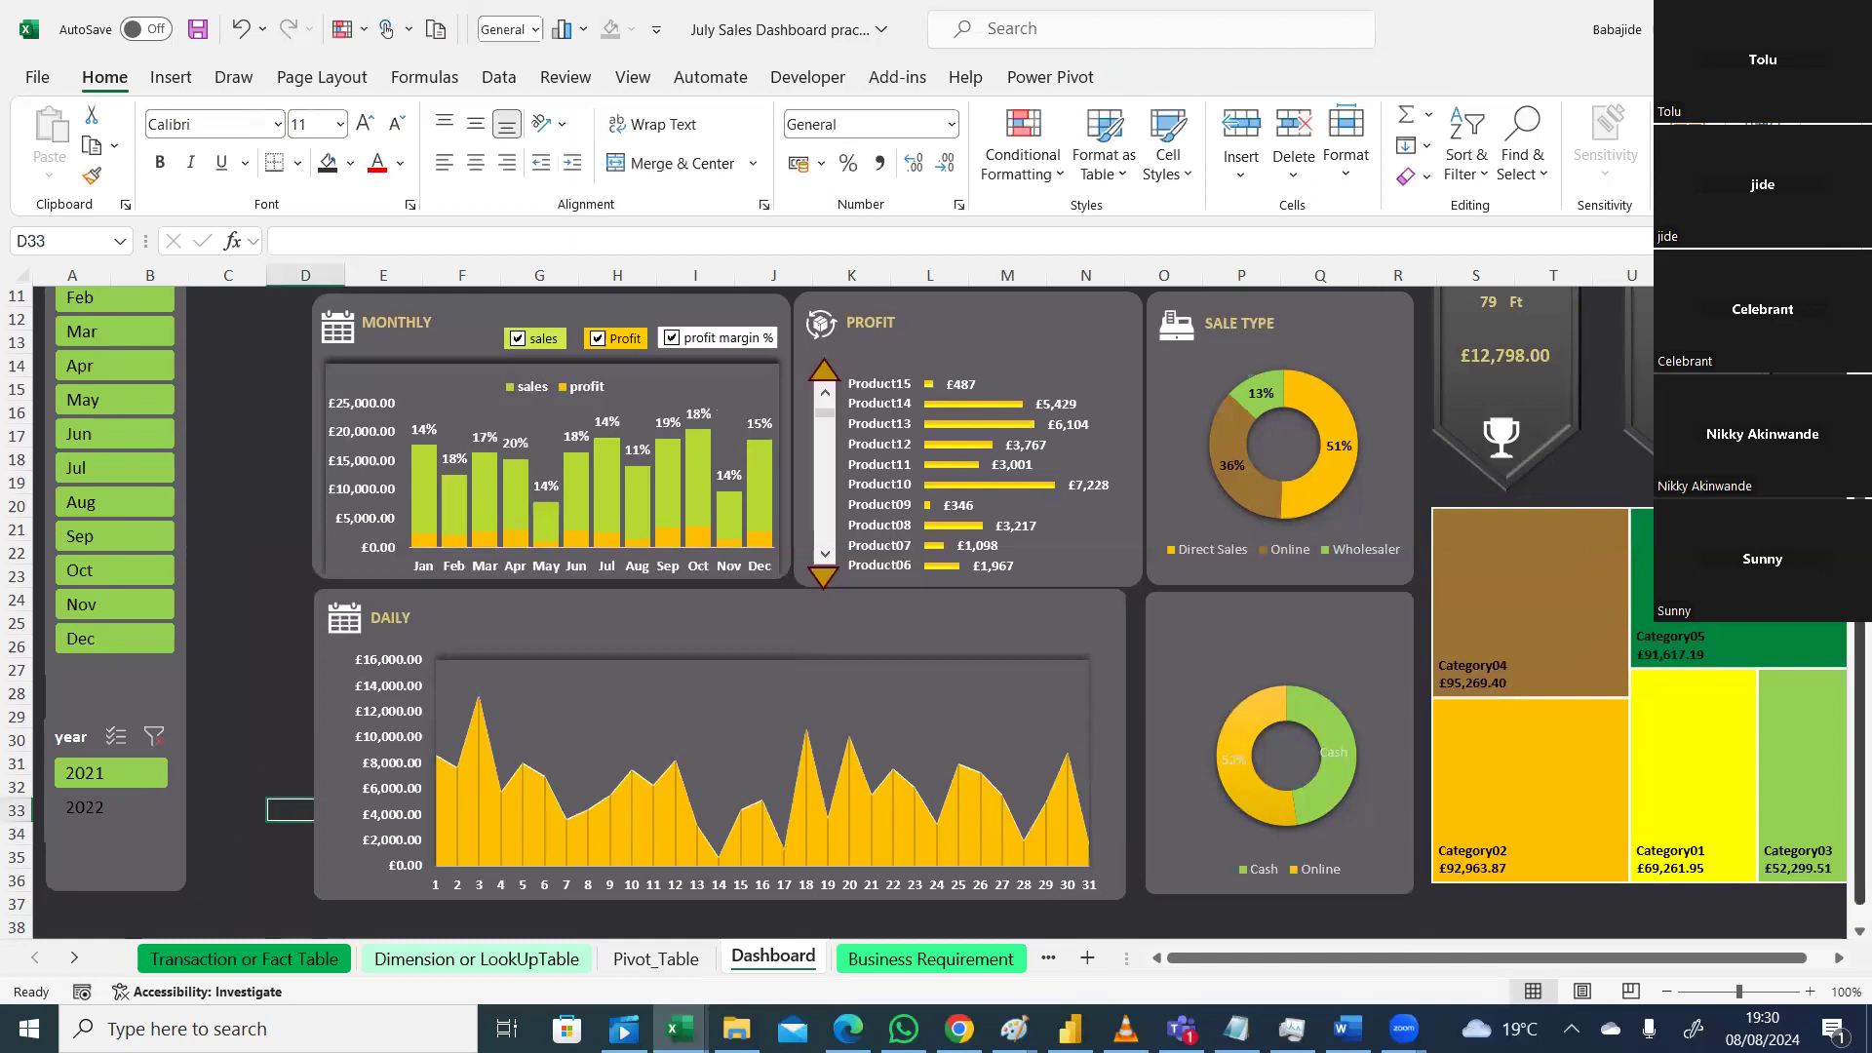
scroll(548, 443, up, 4)
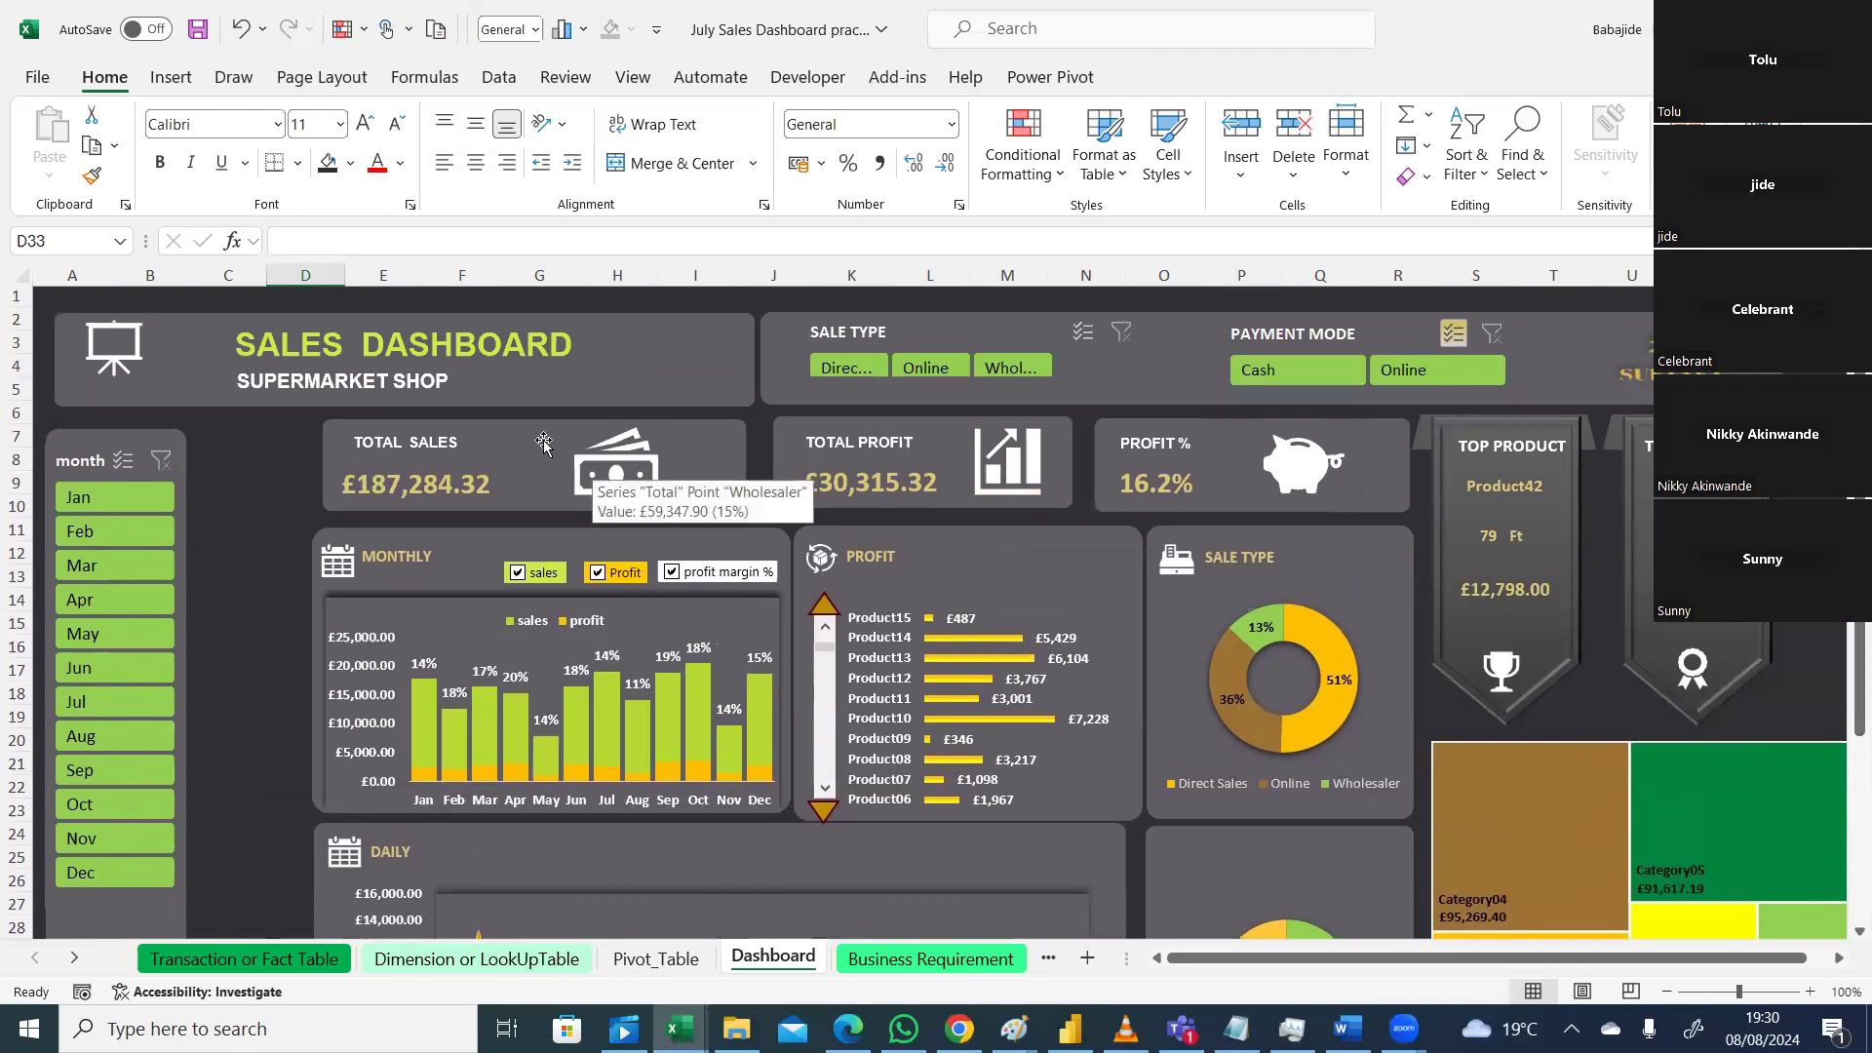
drag(543, 440, 547, 443)
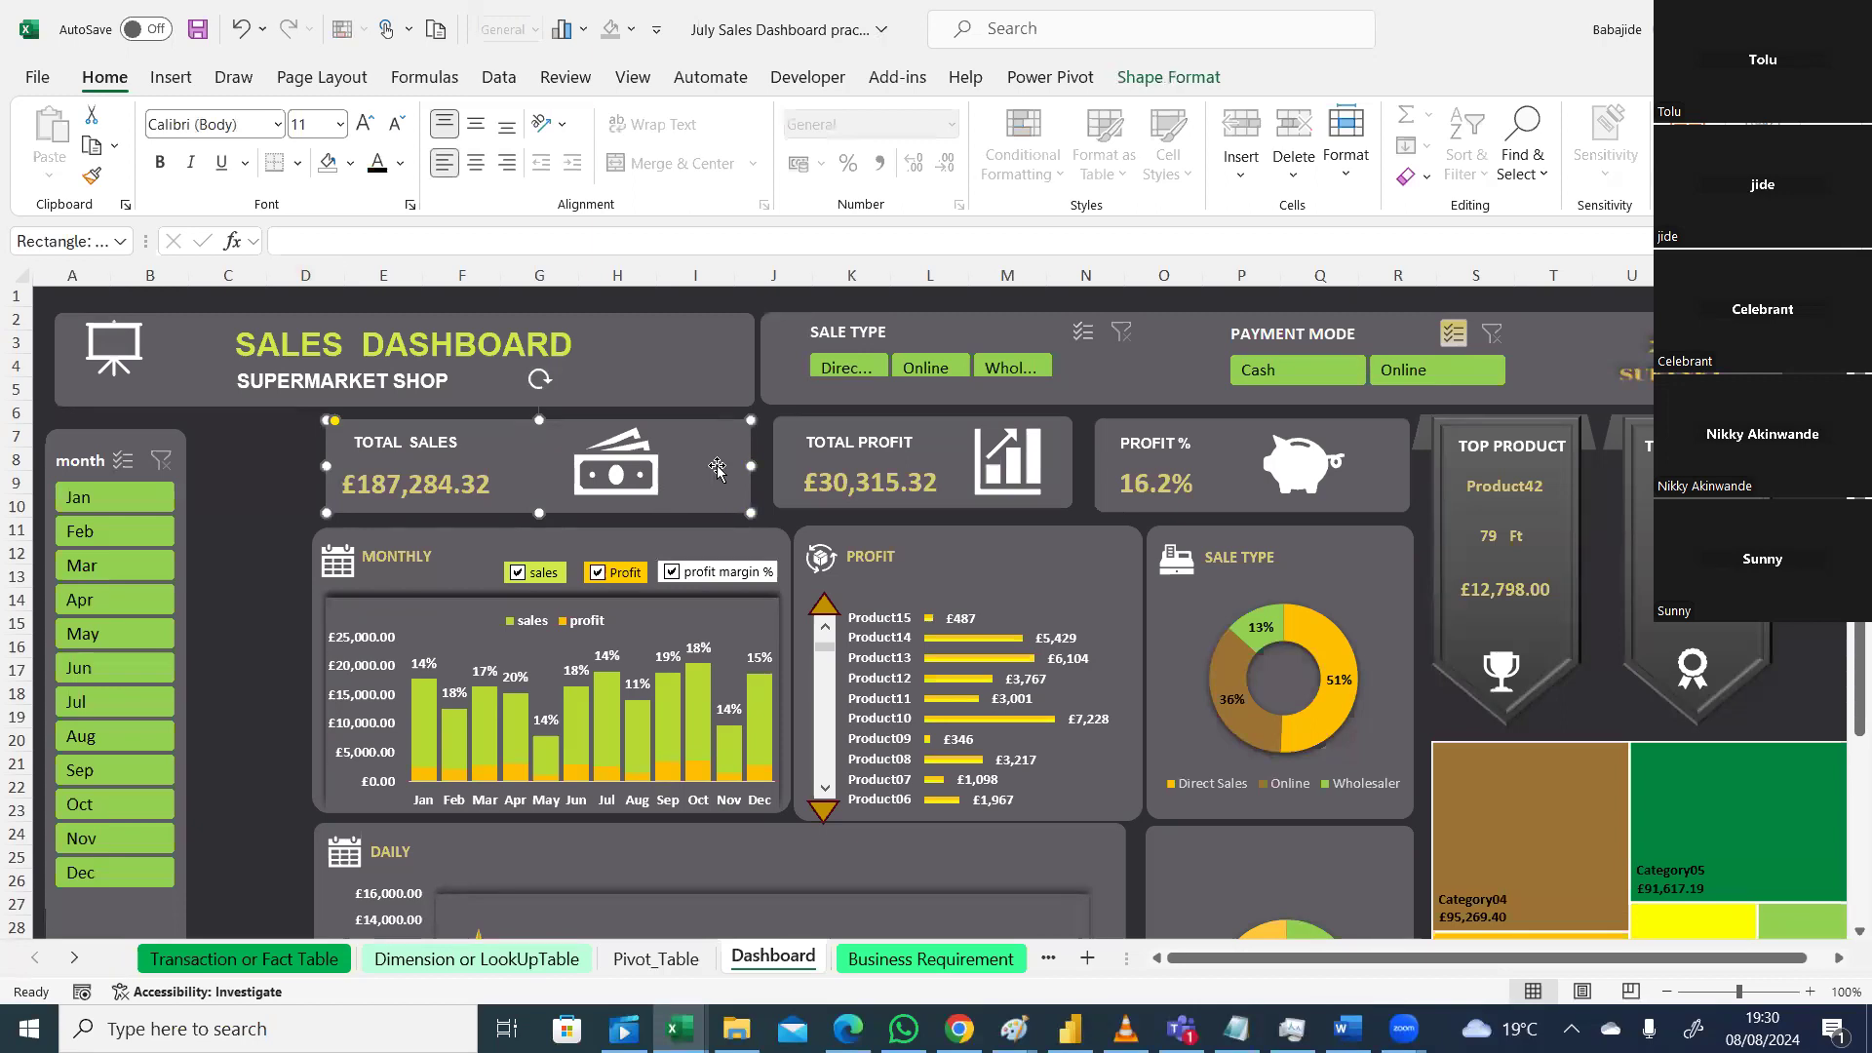
key(Escape)
click(636, 475)
key(Escape)
click(707, 444)
key(Escape)
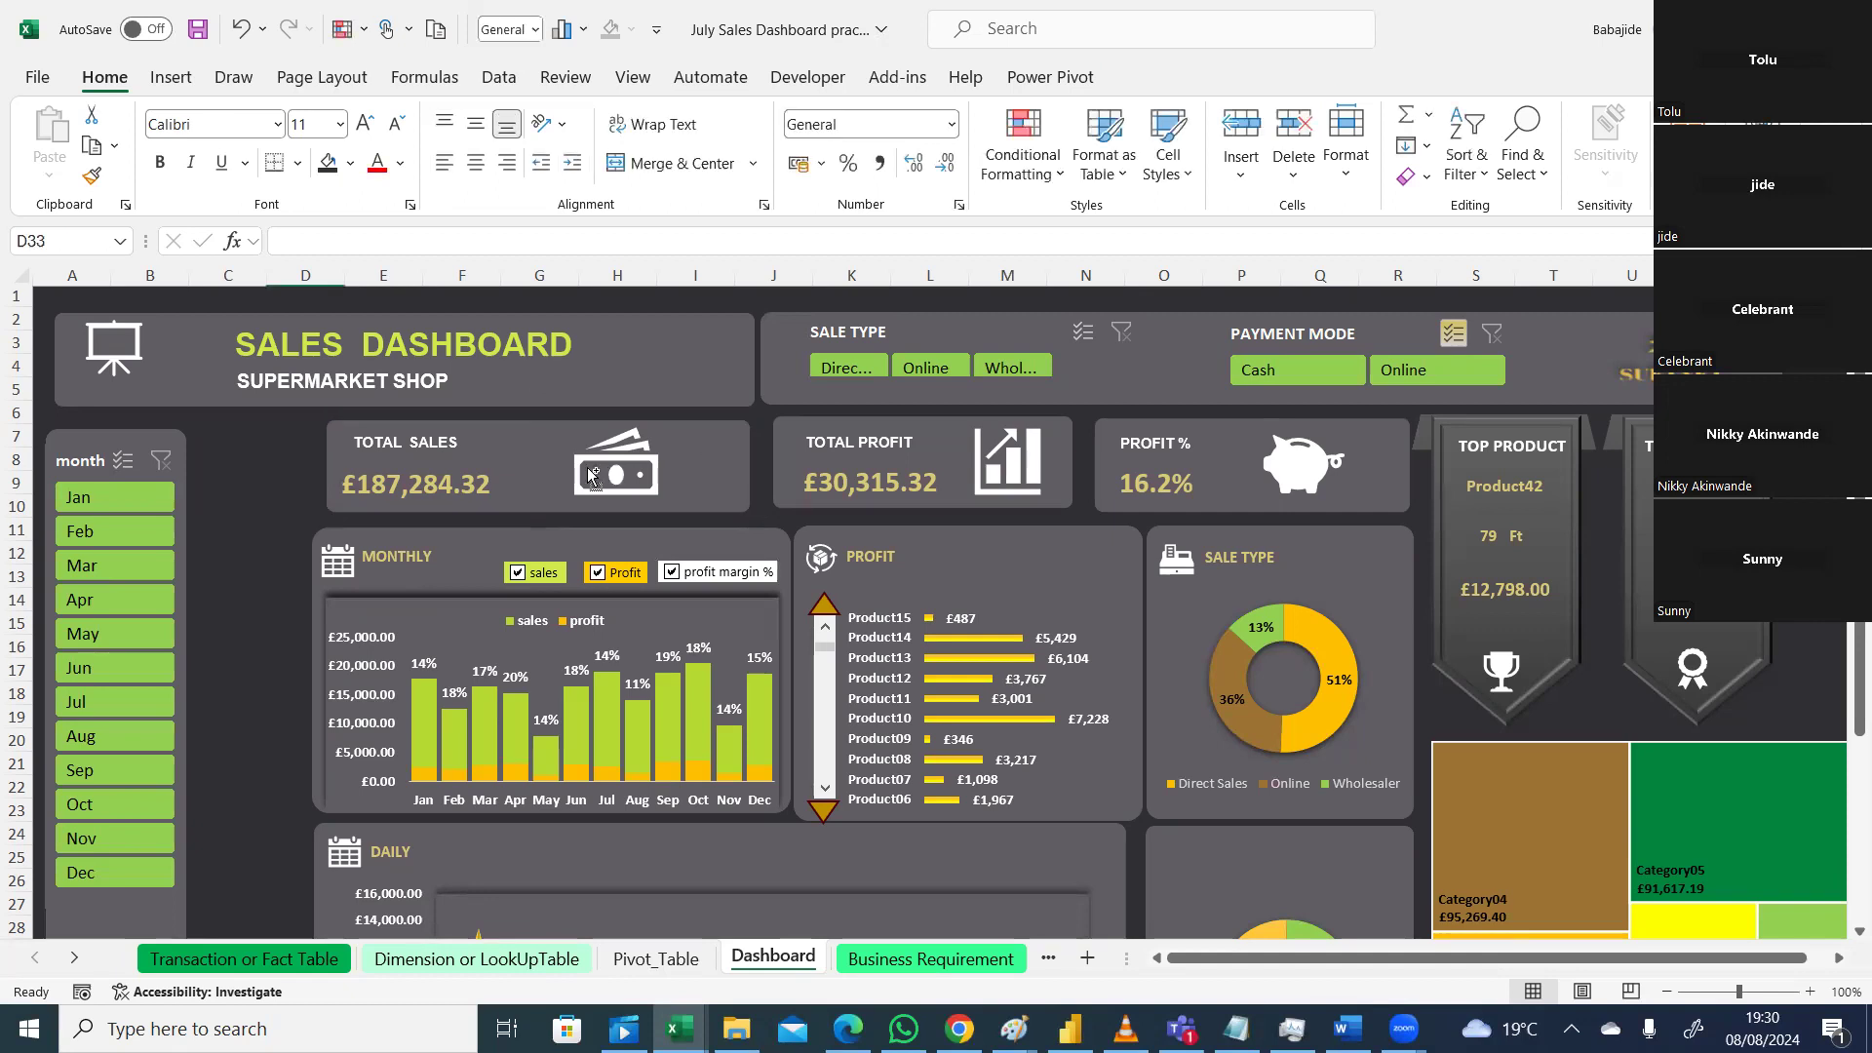
click(444, 484)
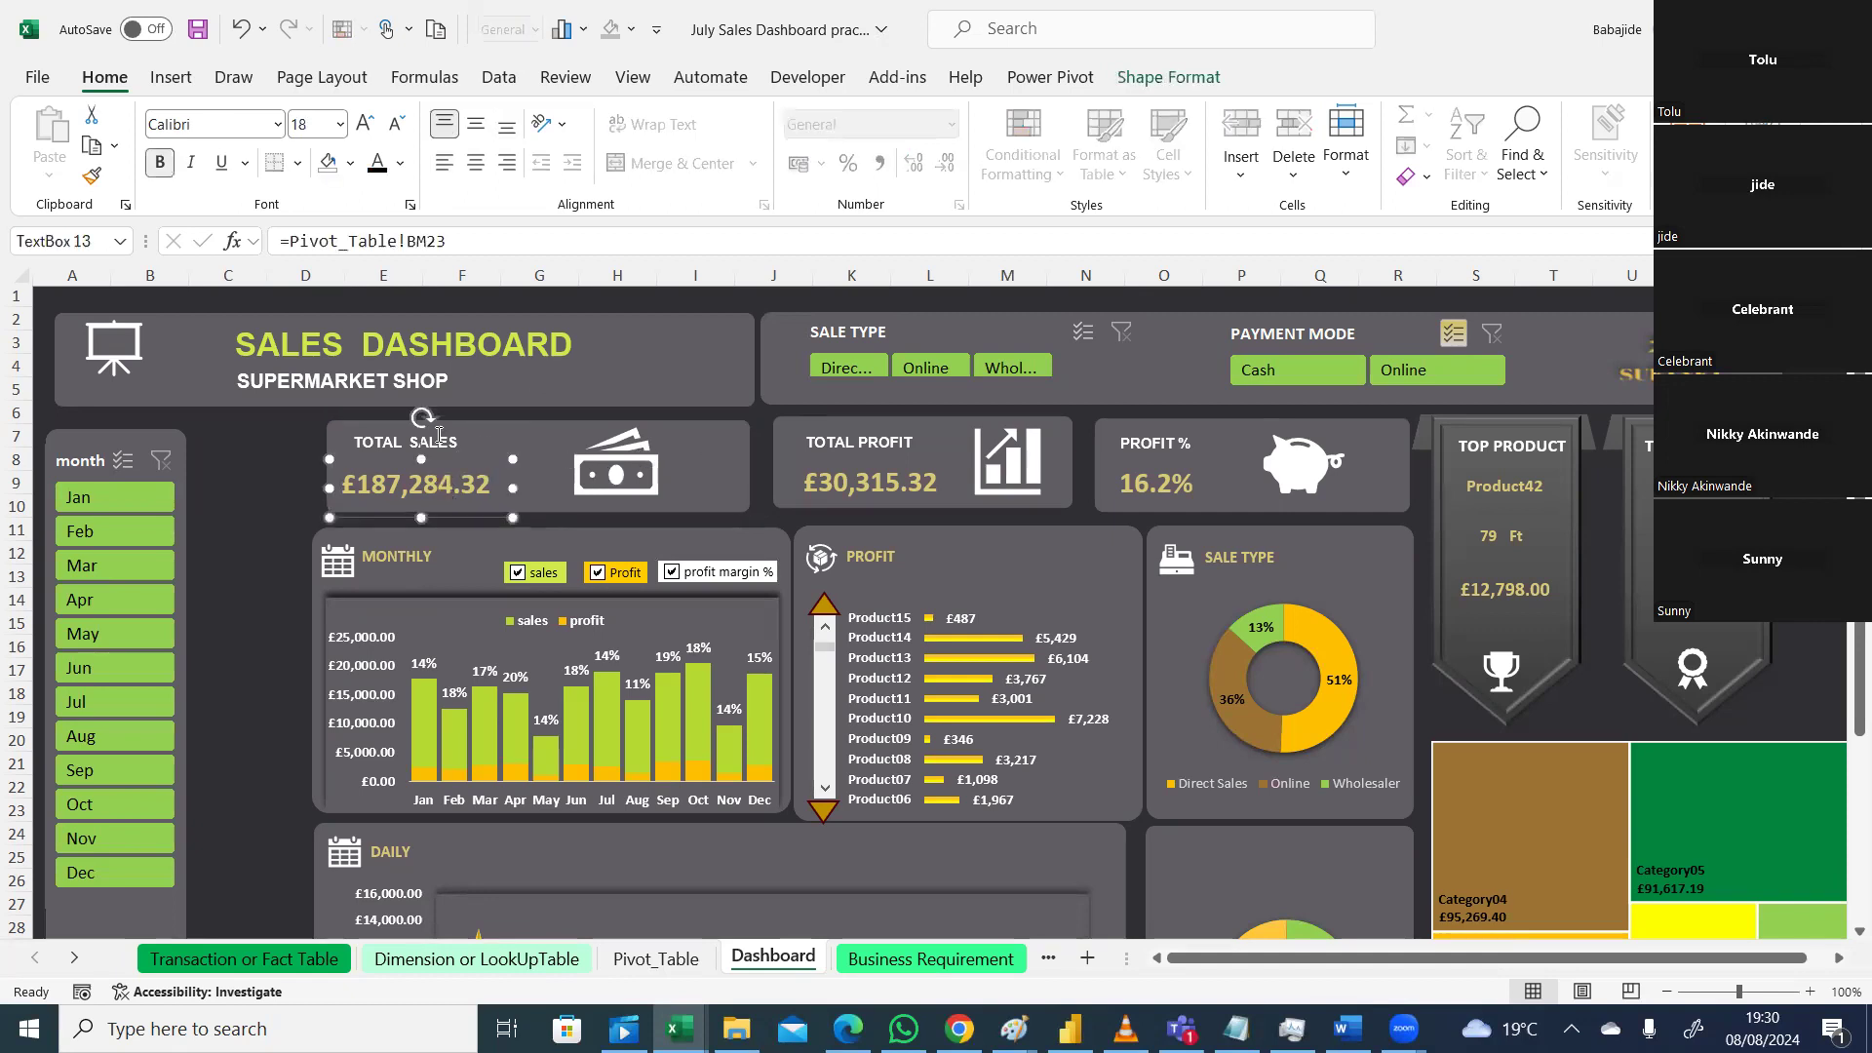
Step: Group the Total Sales value, money icon and card background, and slide the card left under the title
ctrl+click(617, 473)
ctrl+click(711, 455)
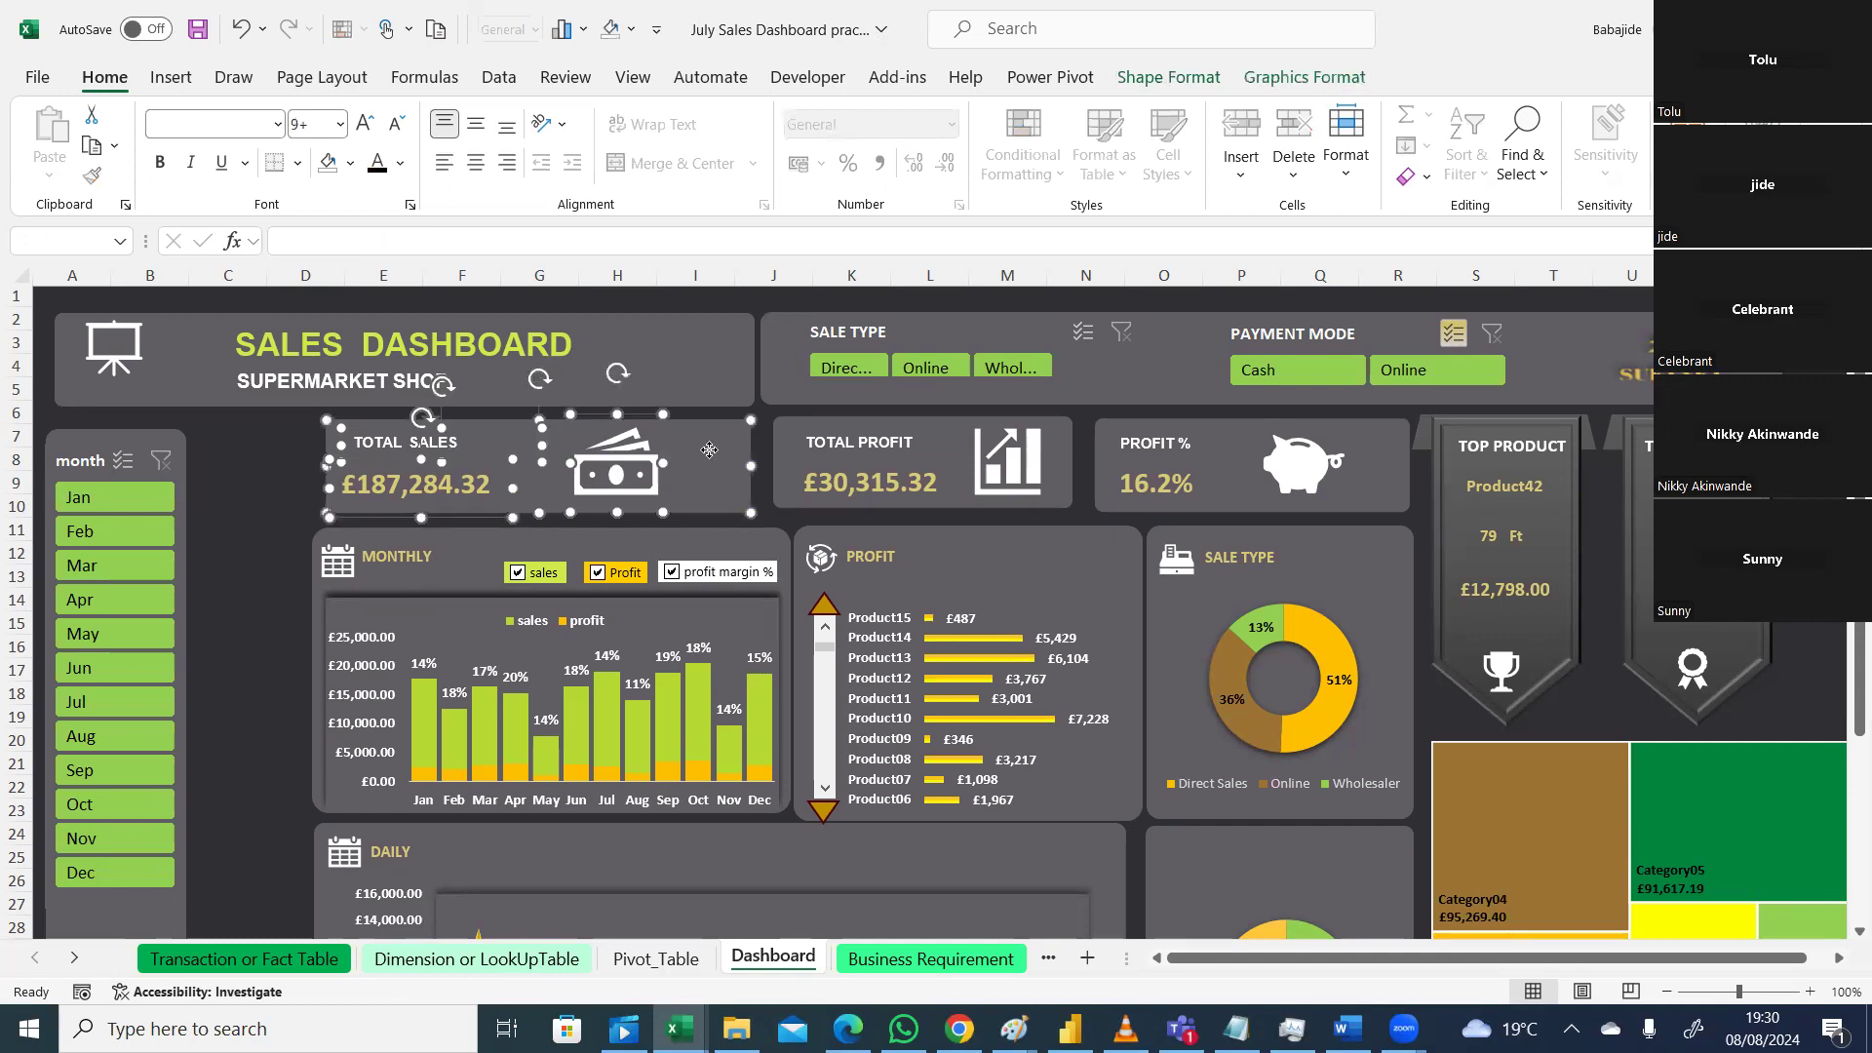
right_click(709, 449)
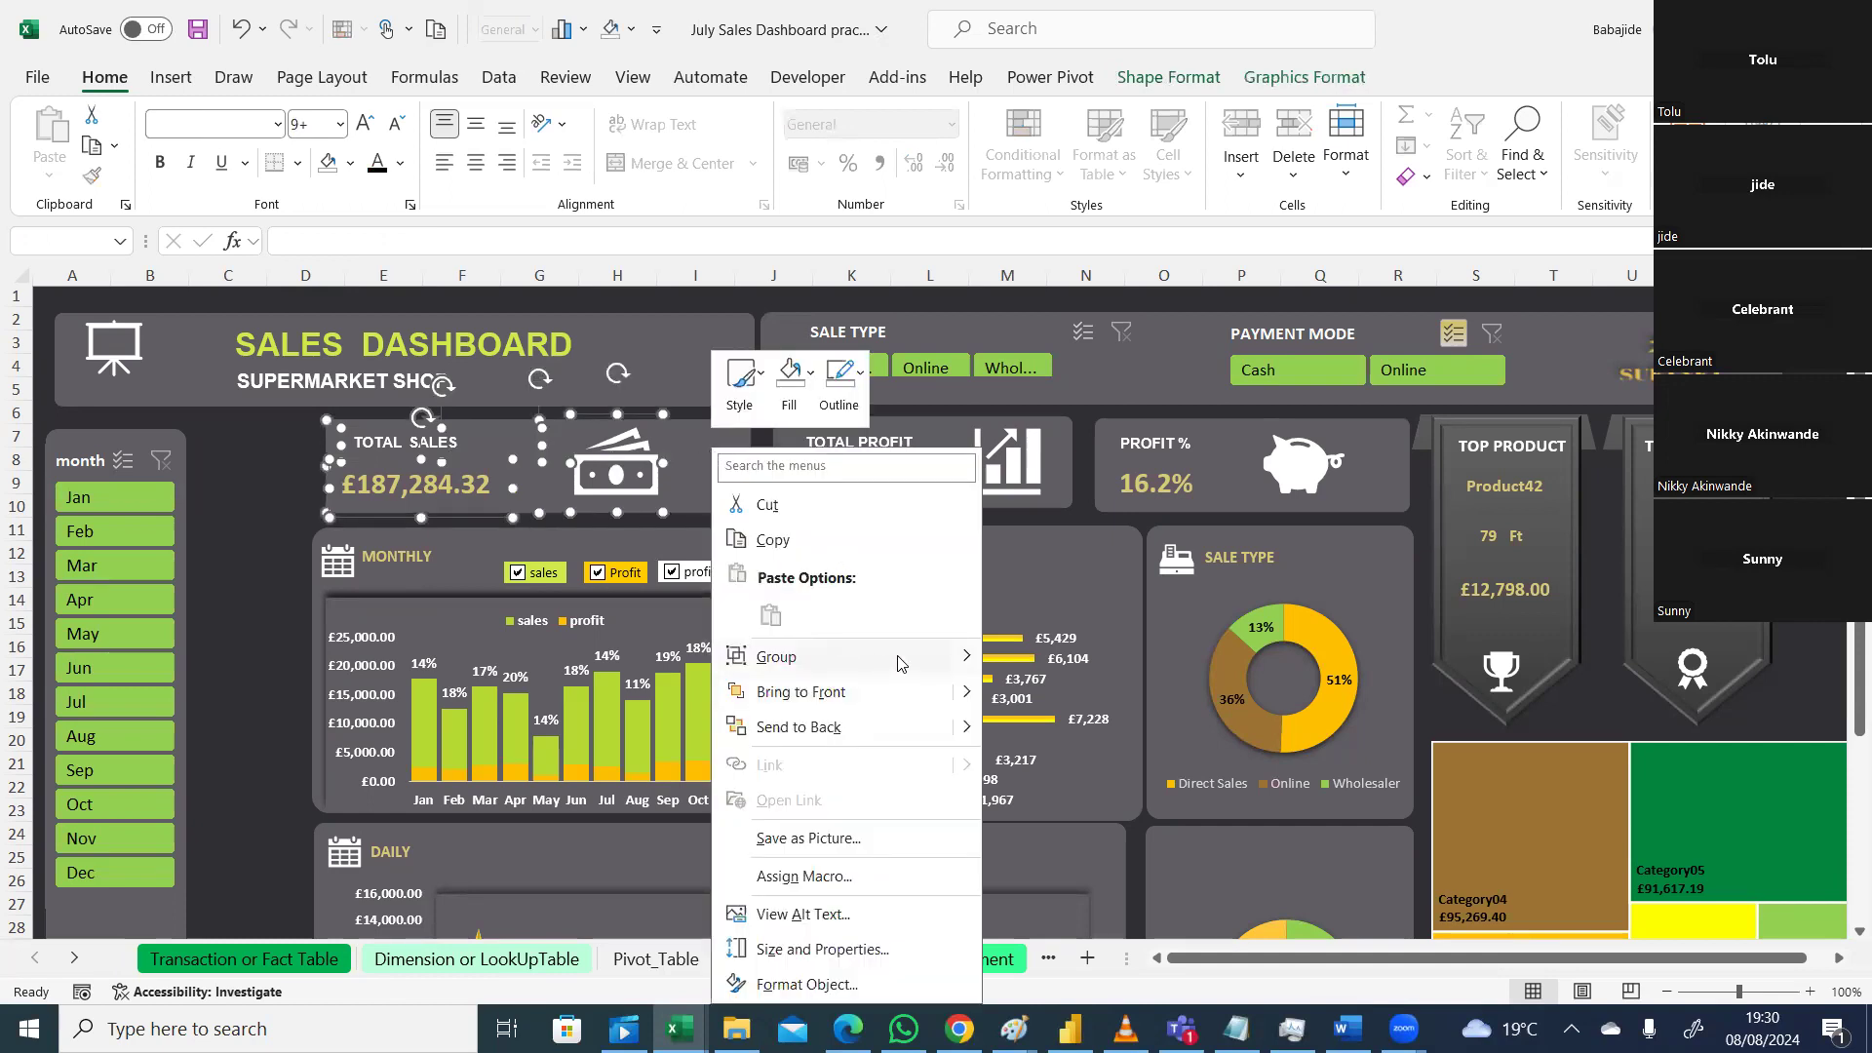
mouse_move(960, 663)
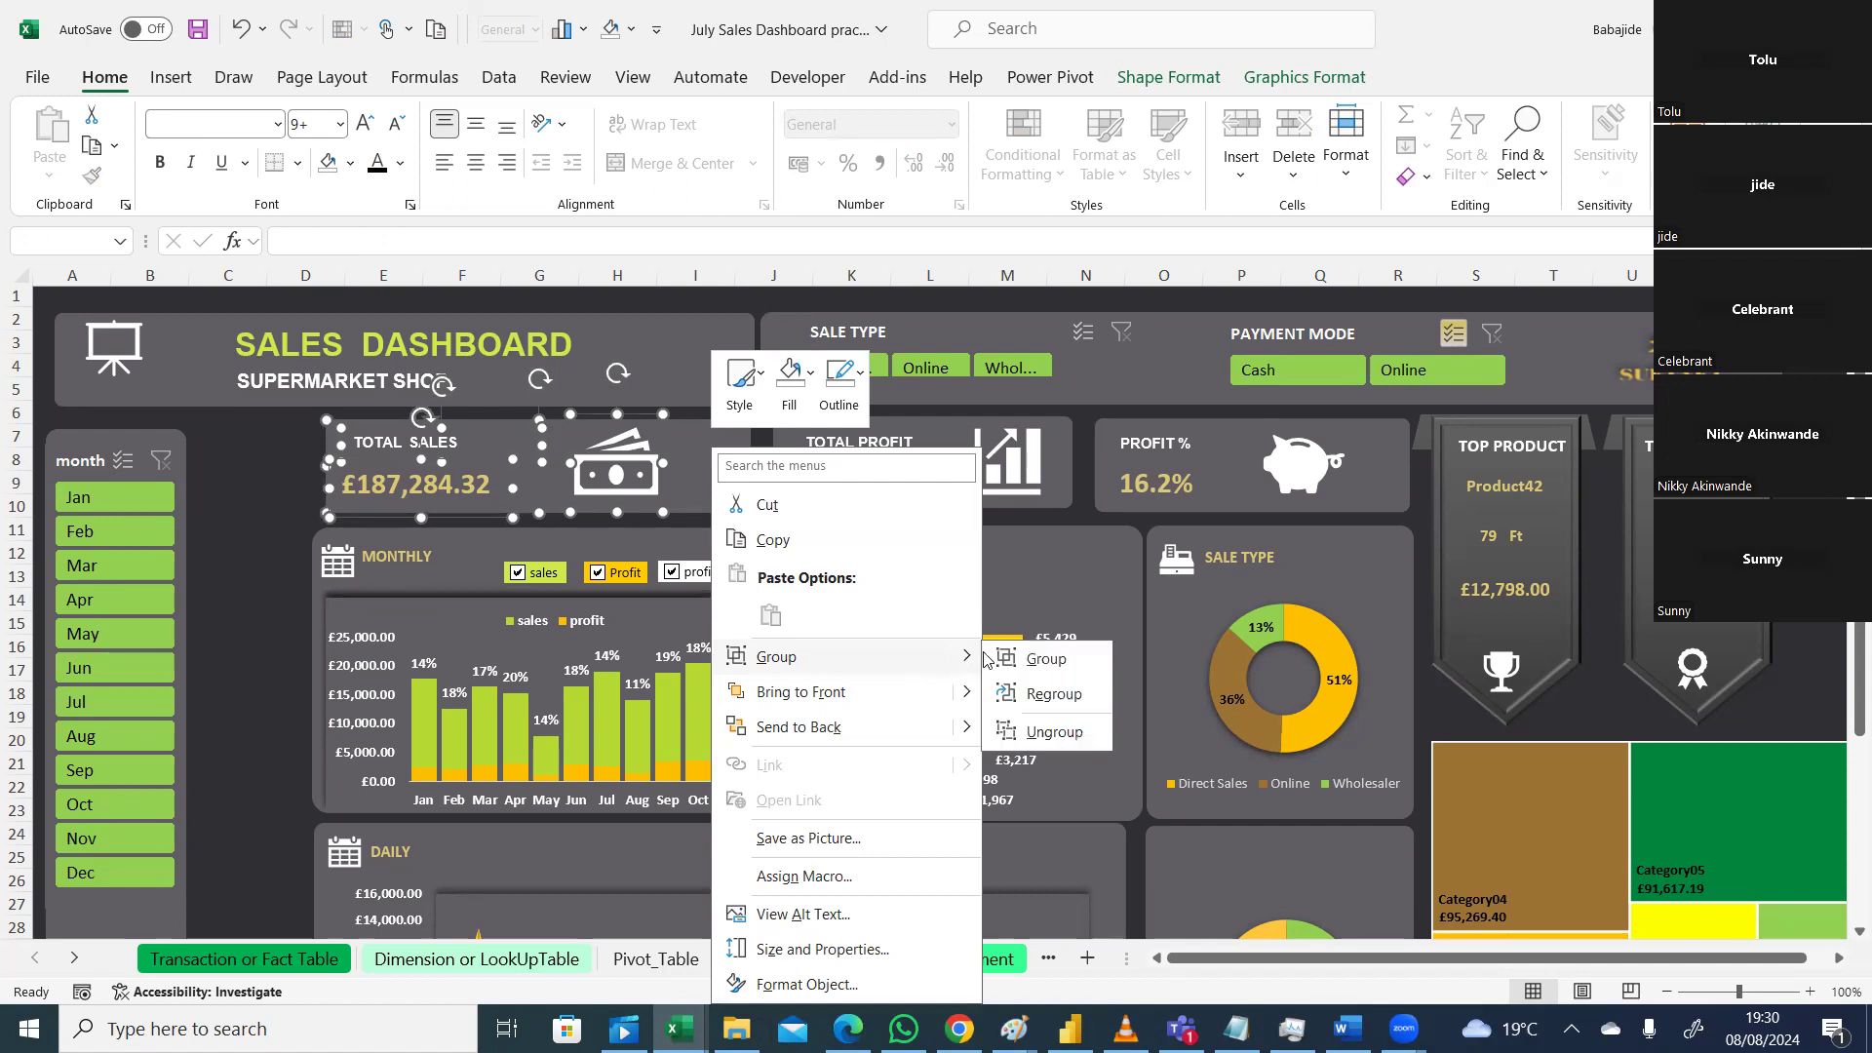
click(1047, 659)
drag(721, 433, 617, 434)
click(757, 546)
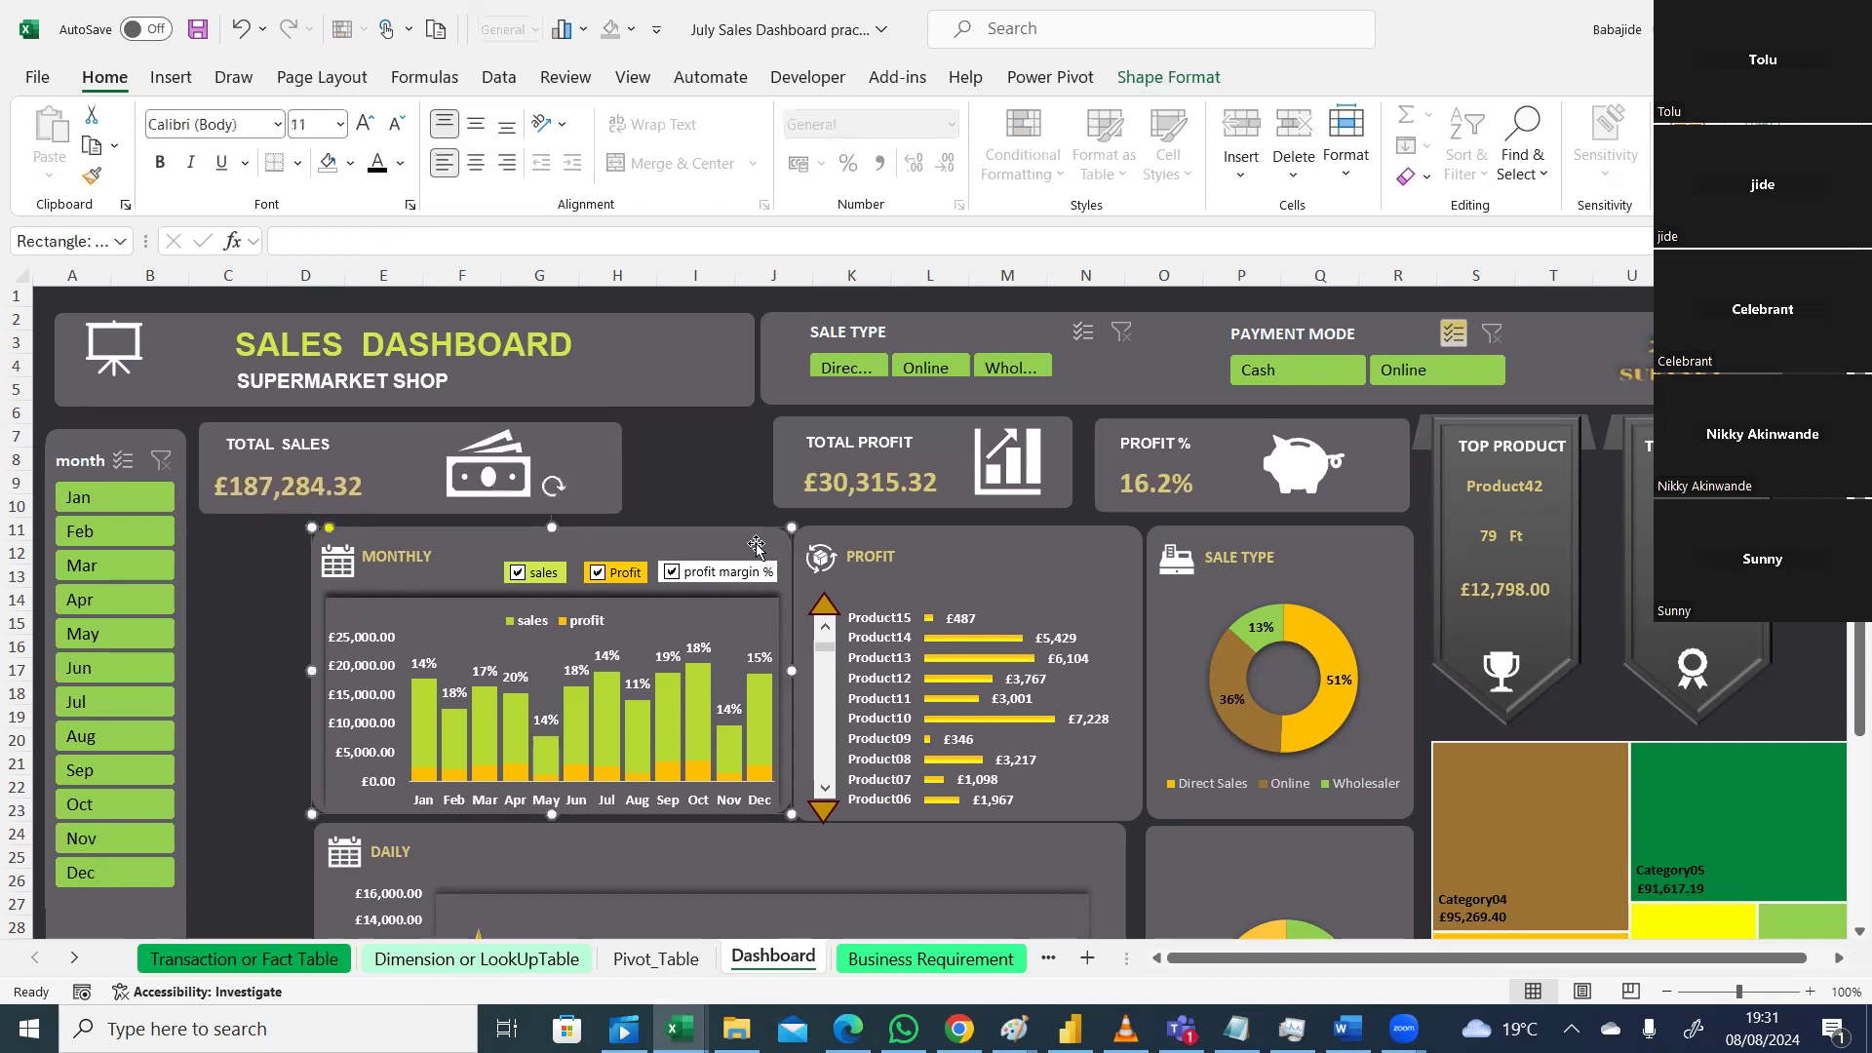
drag(757, 546, 763, 549)
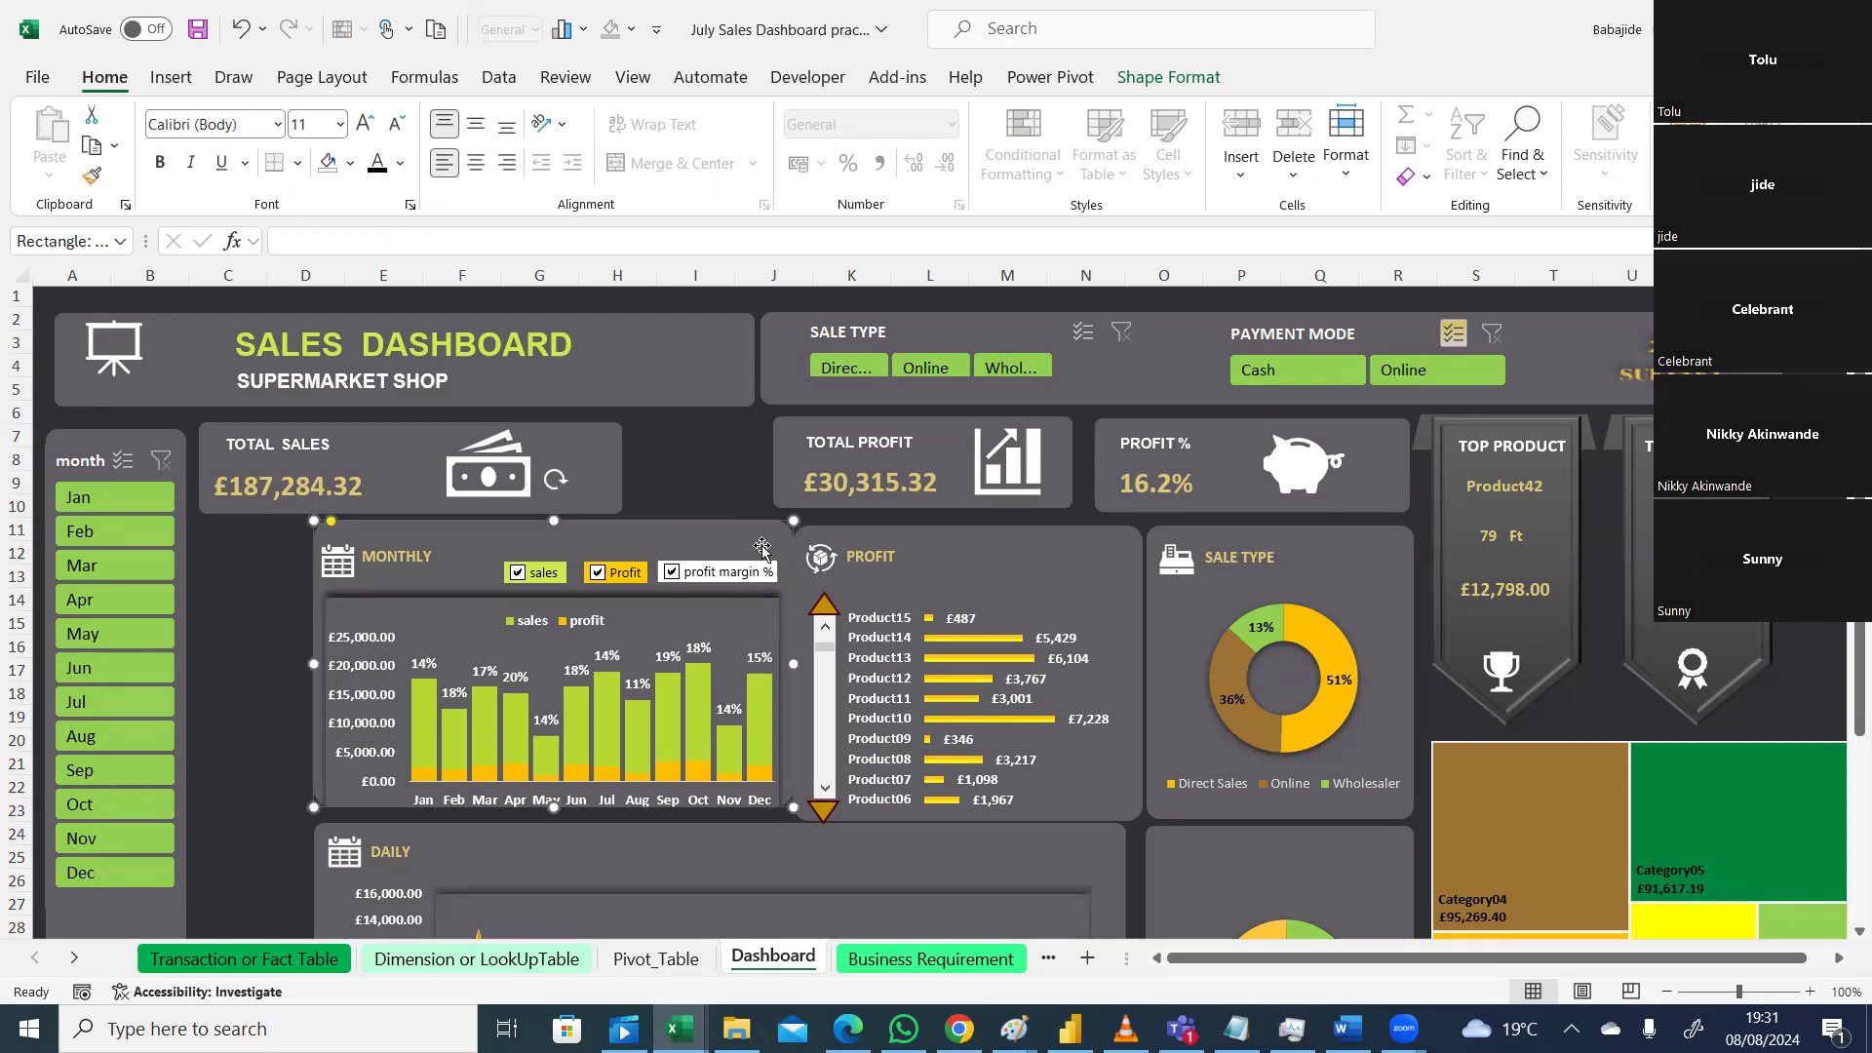
Step: Group the Monthly chart with its heading and Sales, Profit and Profit margin % checkboxes, then move it left
ctrl+click(737, 563)
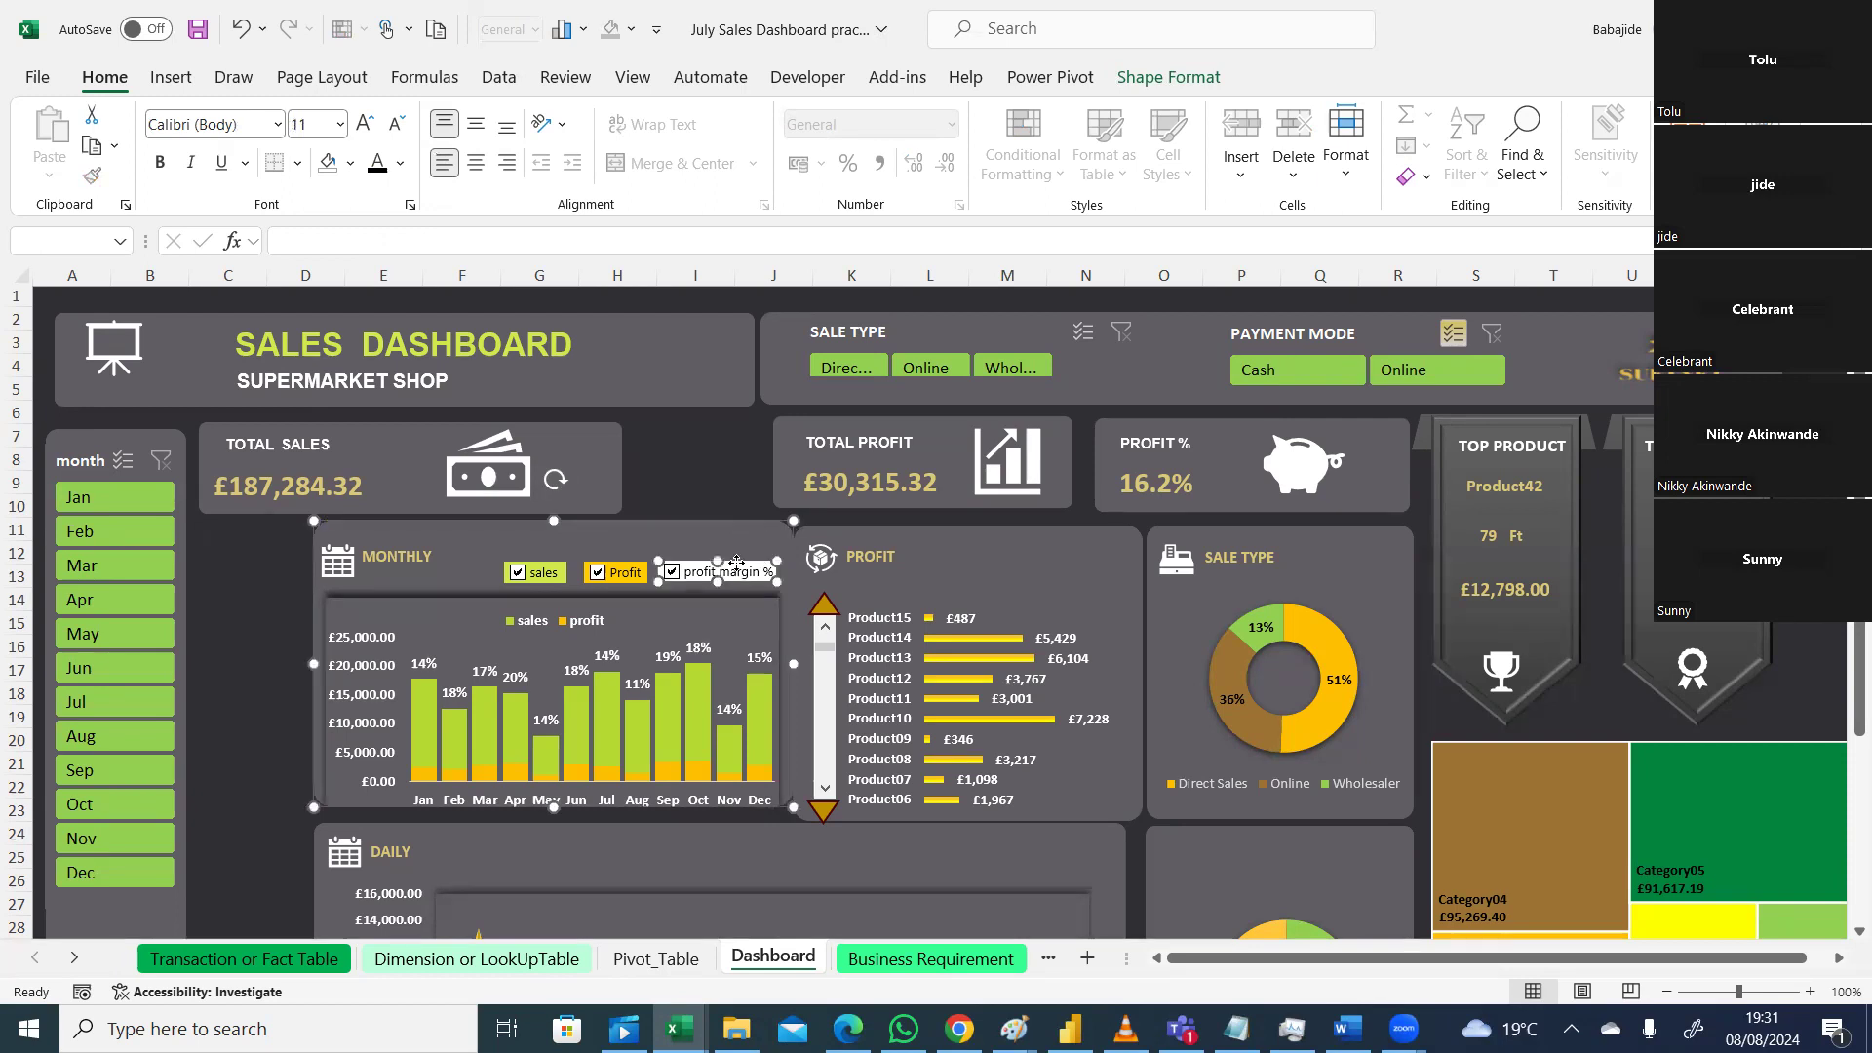
ctrl+click(624, 569)
ctrl+click(539, 568)
ctrl+click(396, 558)
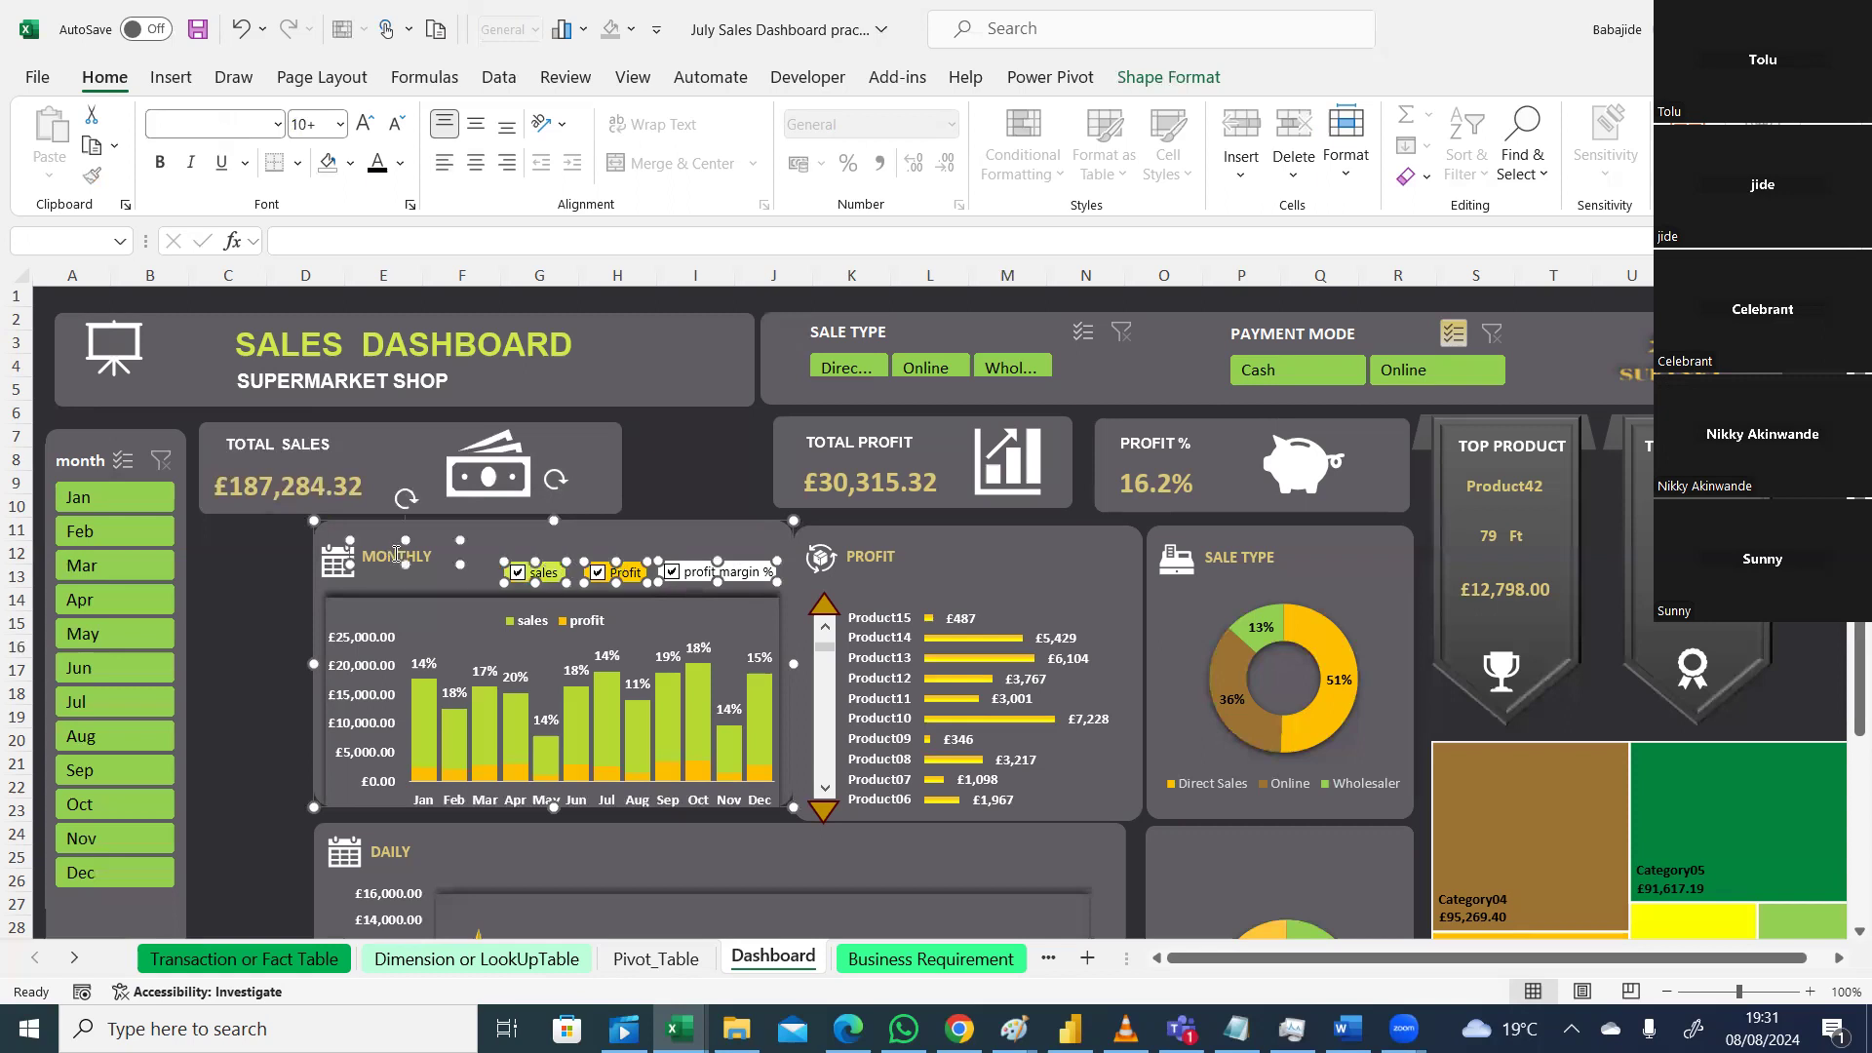
click(424, 653)
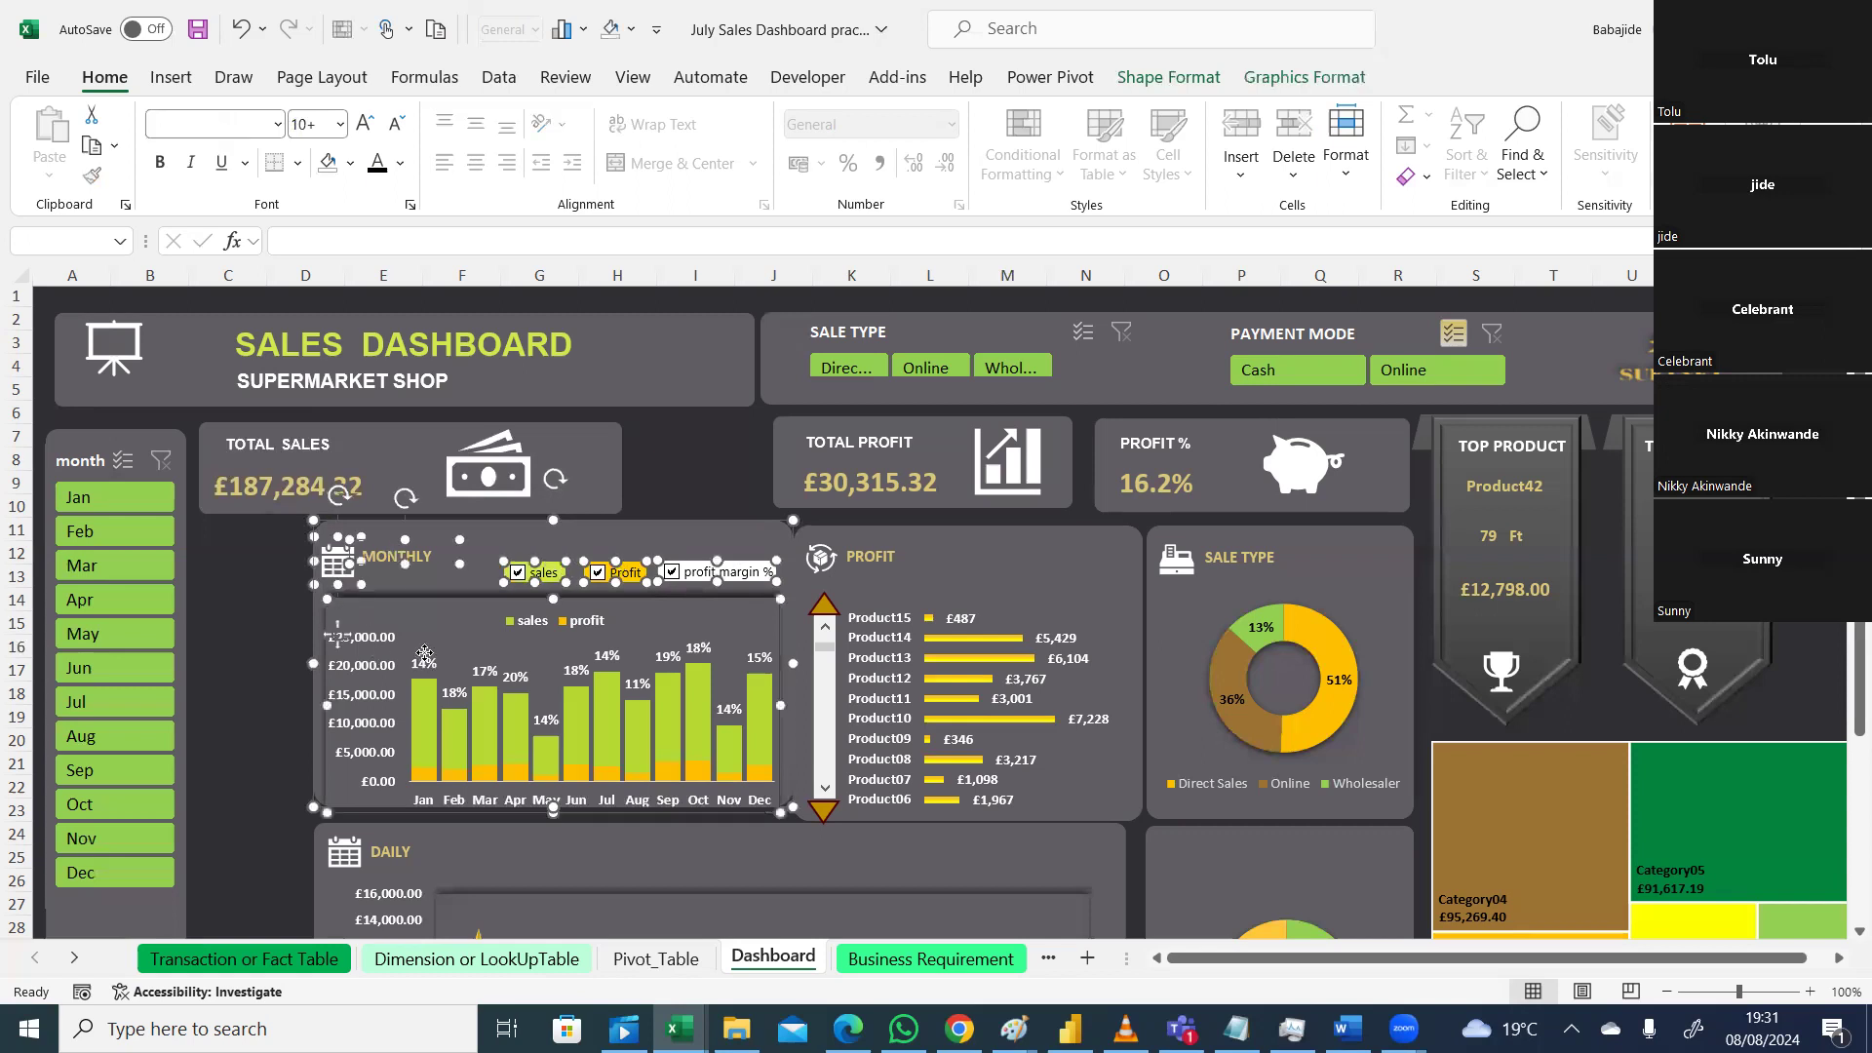
right_click(424, 654)
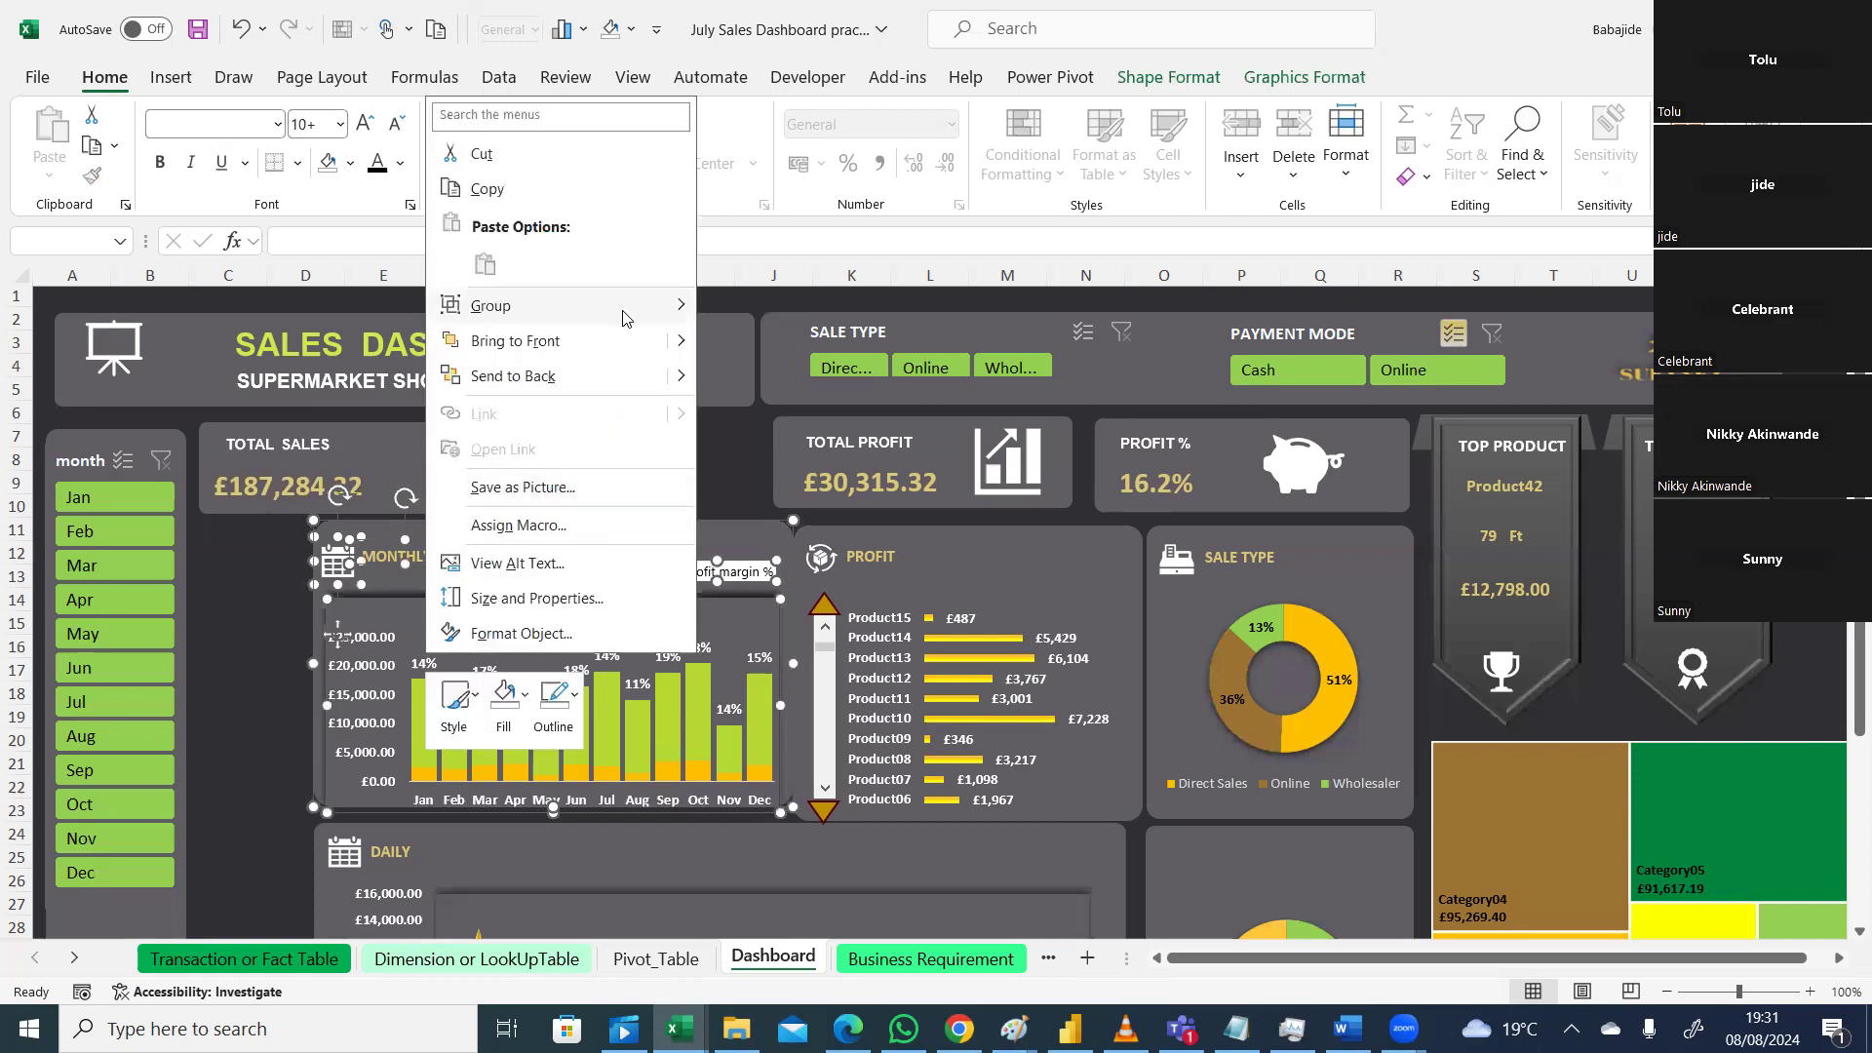
mouse_move(669, 314)
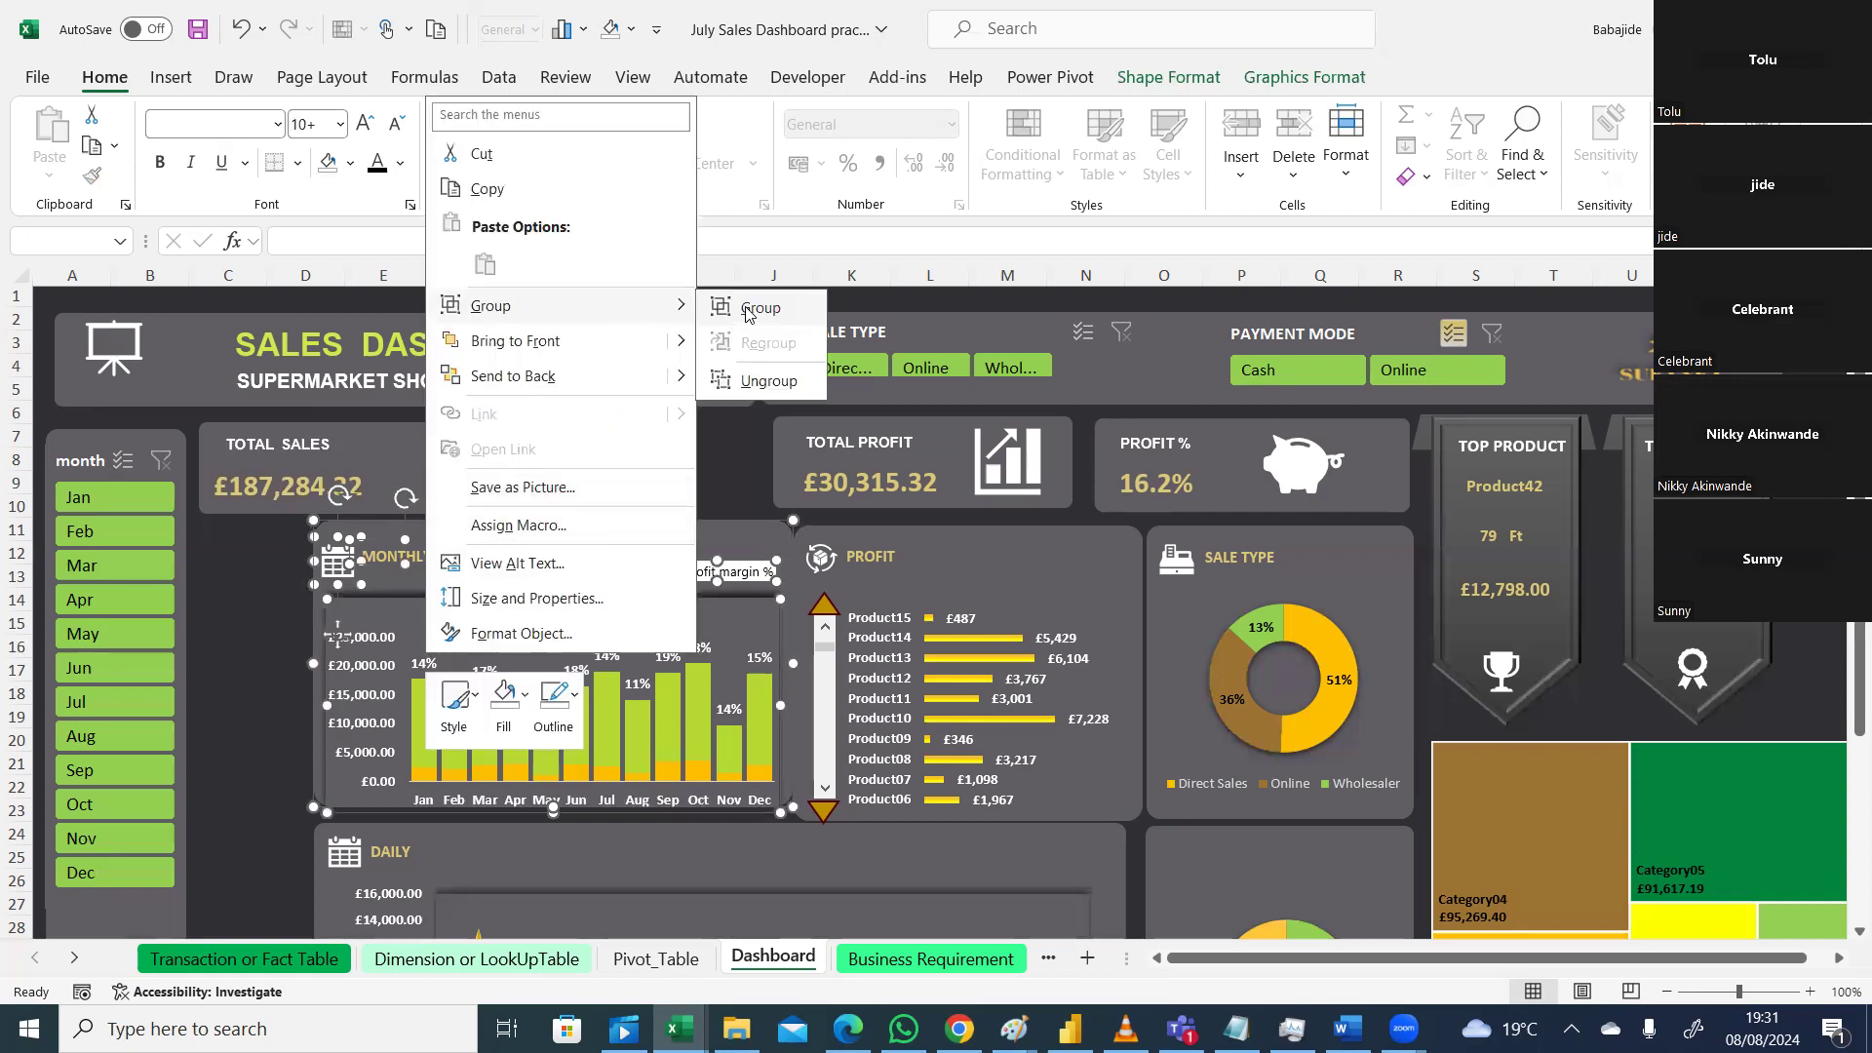
click(747, 310)
drag(717, 536, 596, 536)
click(961, 426)
mouse_move(960, 426)
mouse_down()
mouse_move(931, 427)
mouse_move(959, 428)
mouse_up()
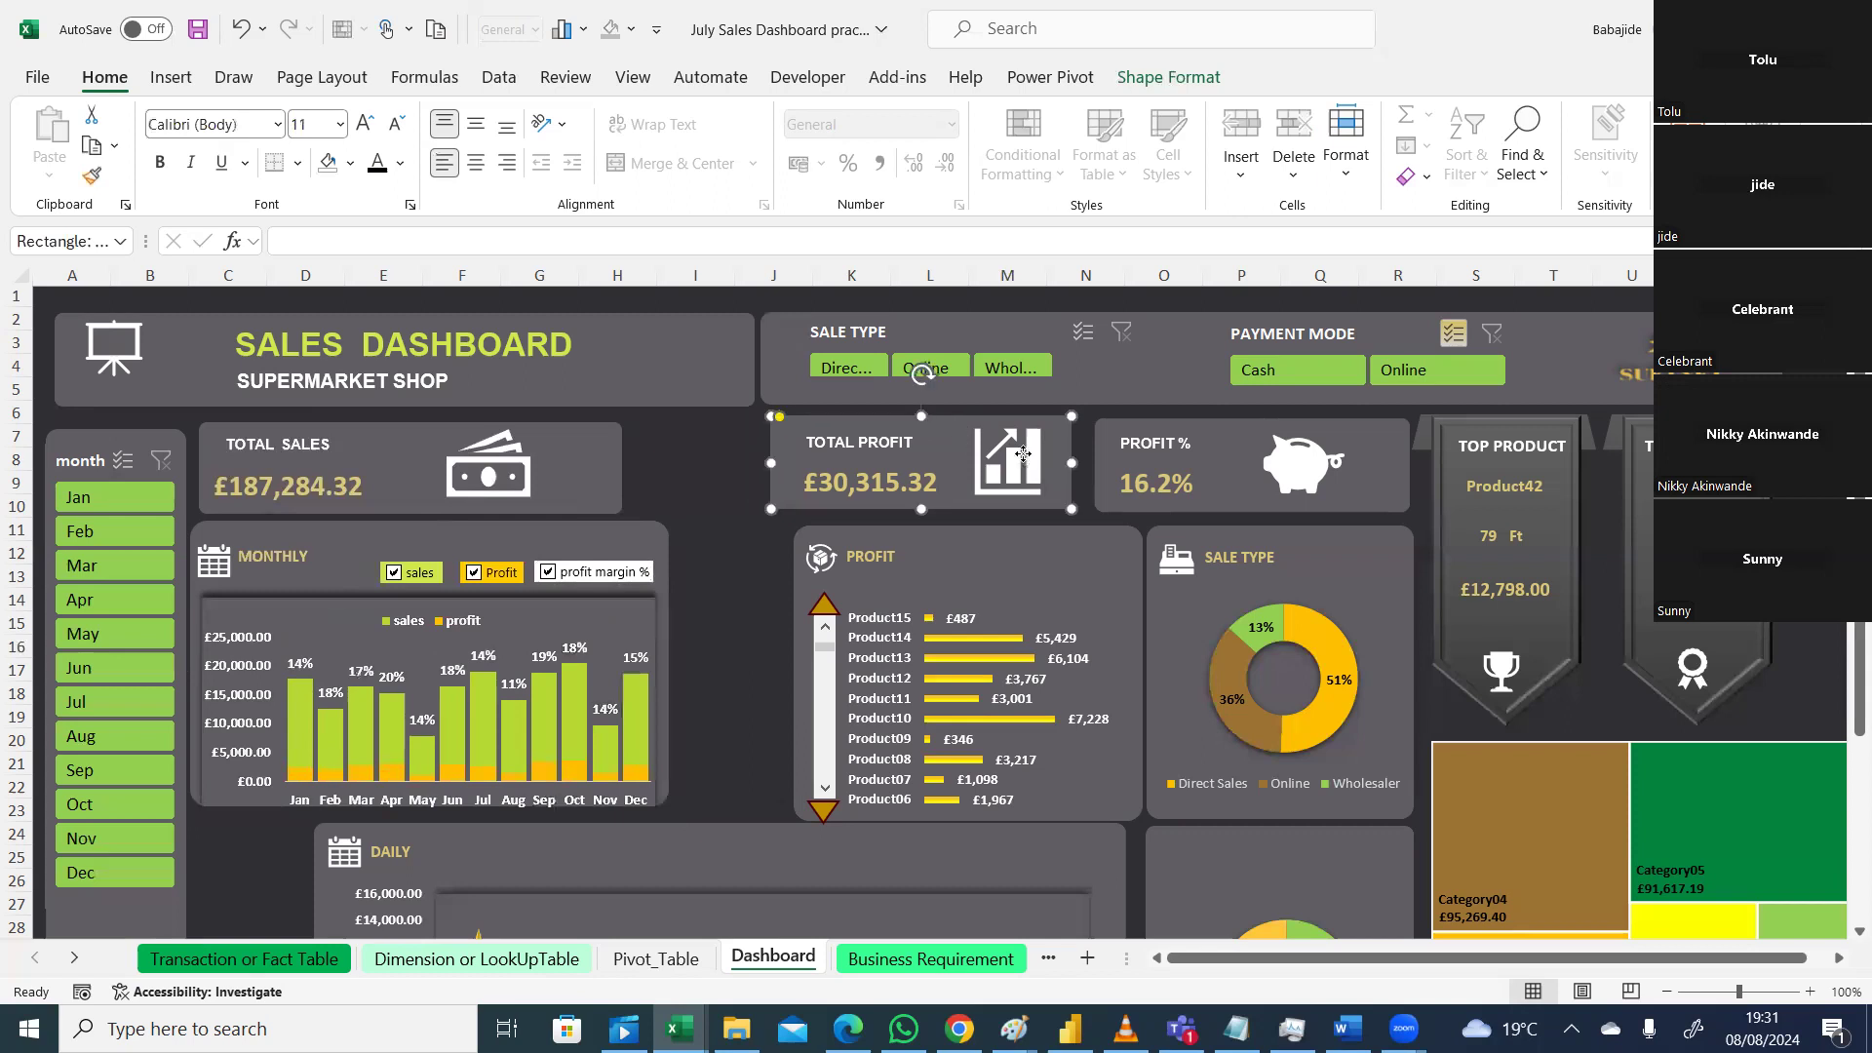
Step: Group the Total Profit icon, label, £30,315.32 value and background, and move the card beside Total Sales
click(1020, 463)
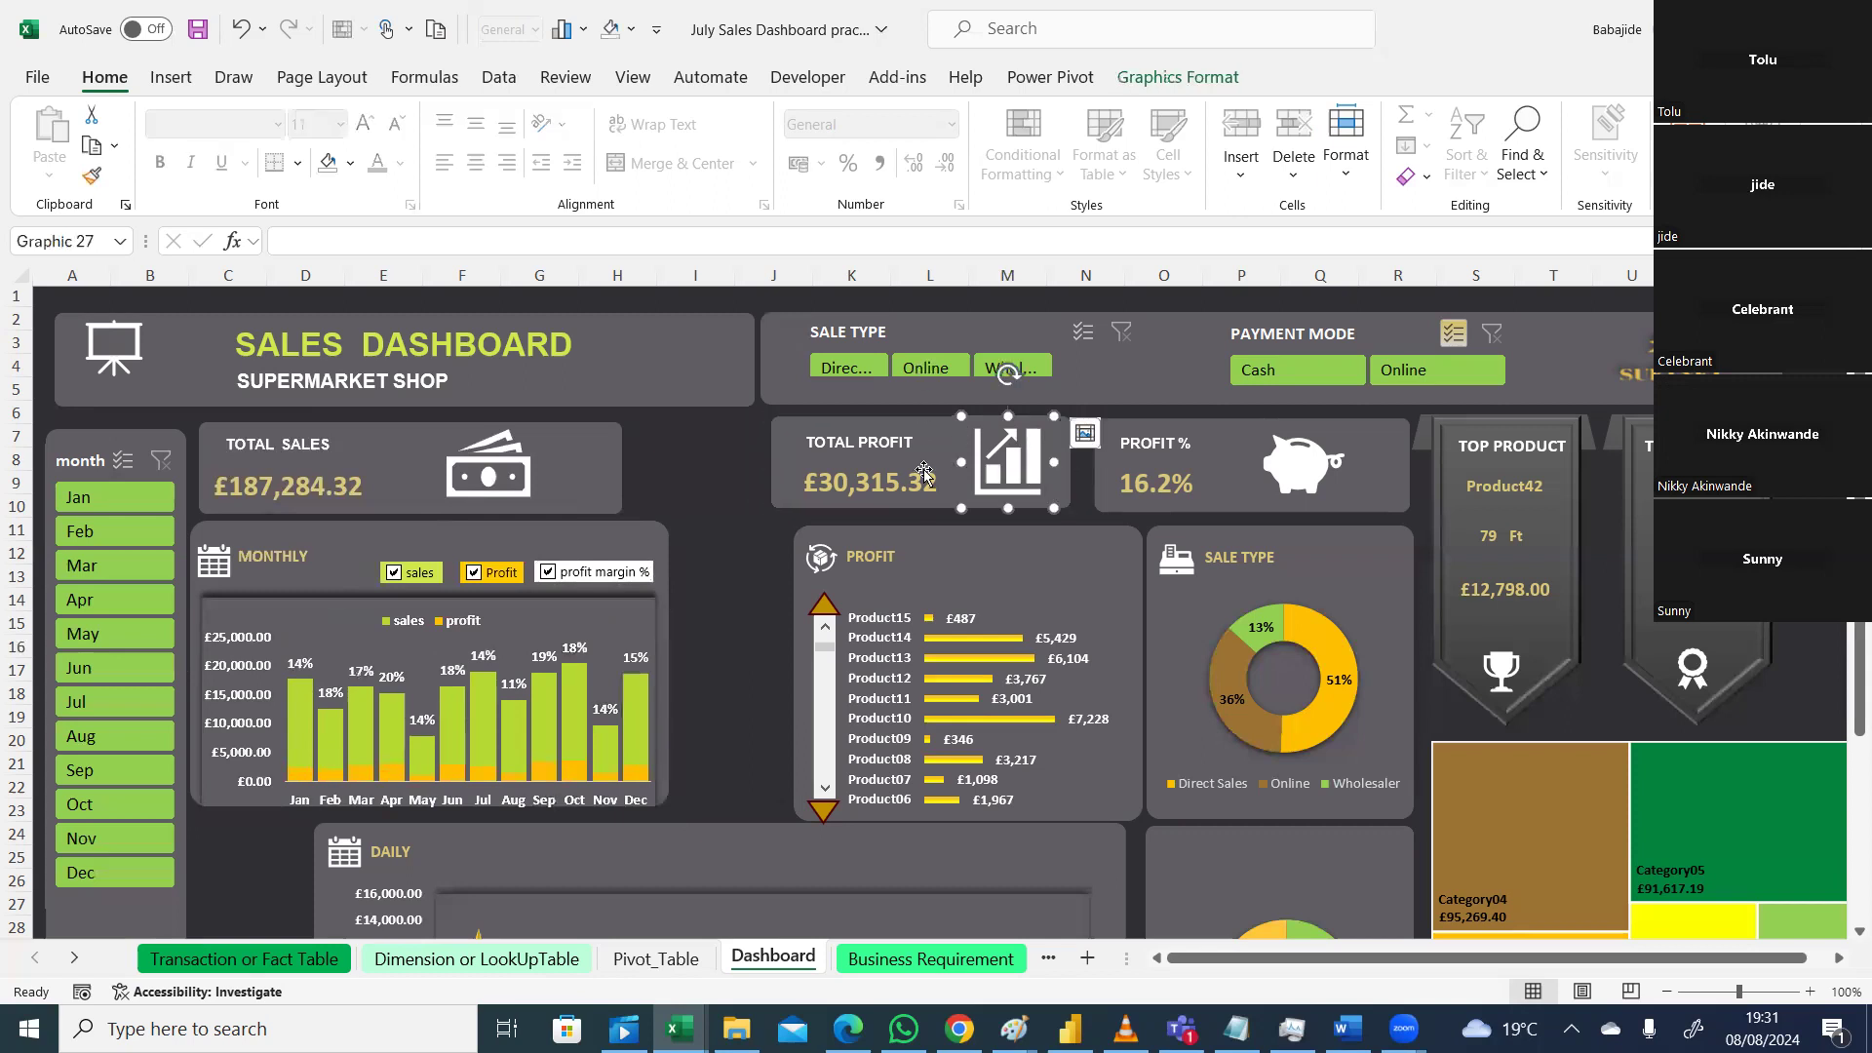
shift+click(885, 436)
shift+click(879, 472)
shift+click(1053, 482)
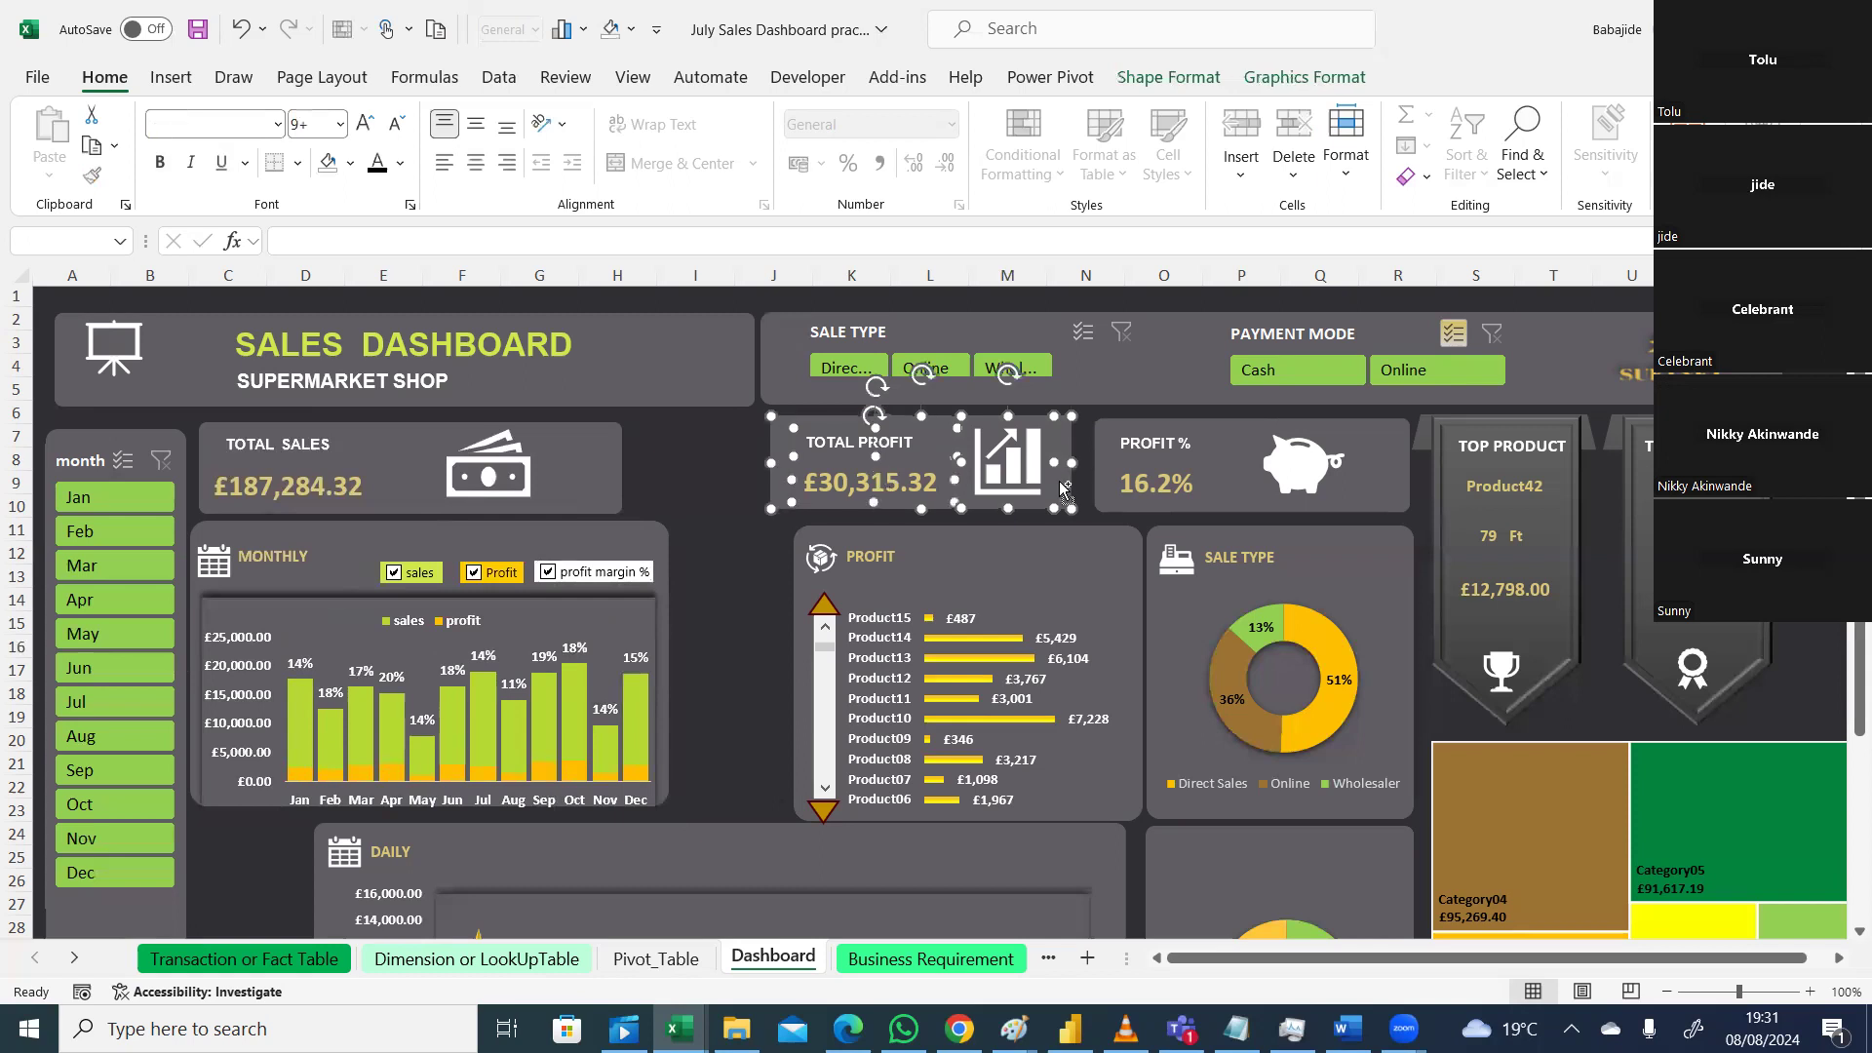
right_click(1048, 480)
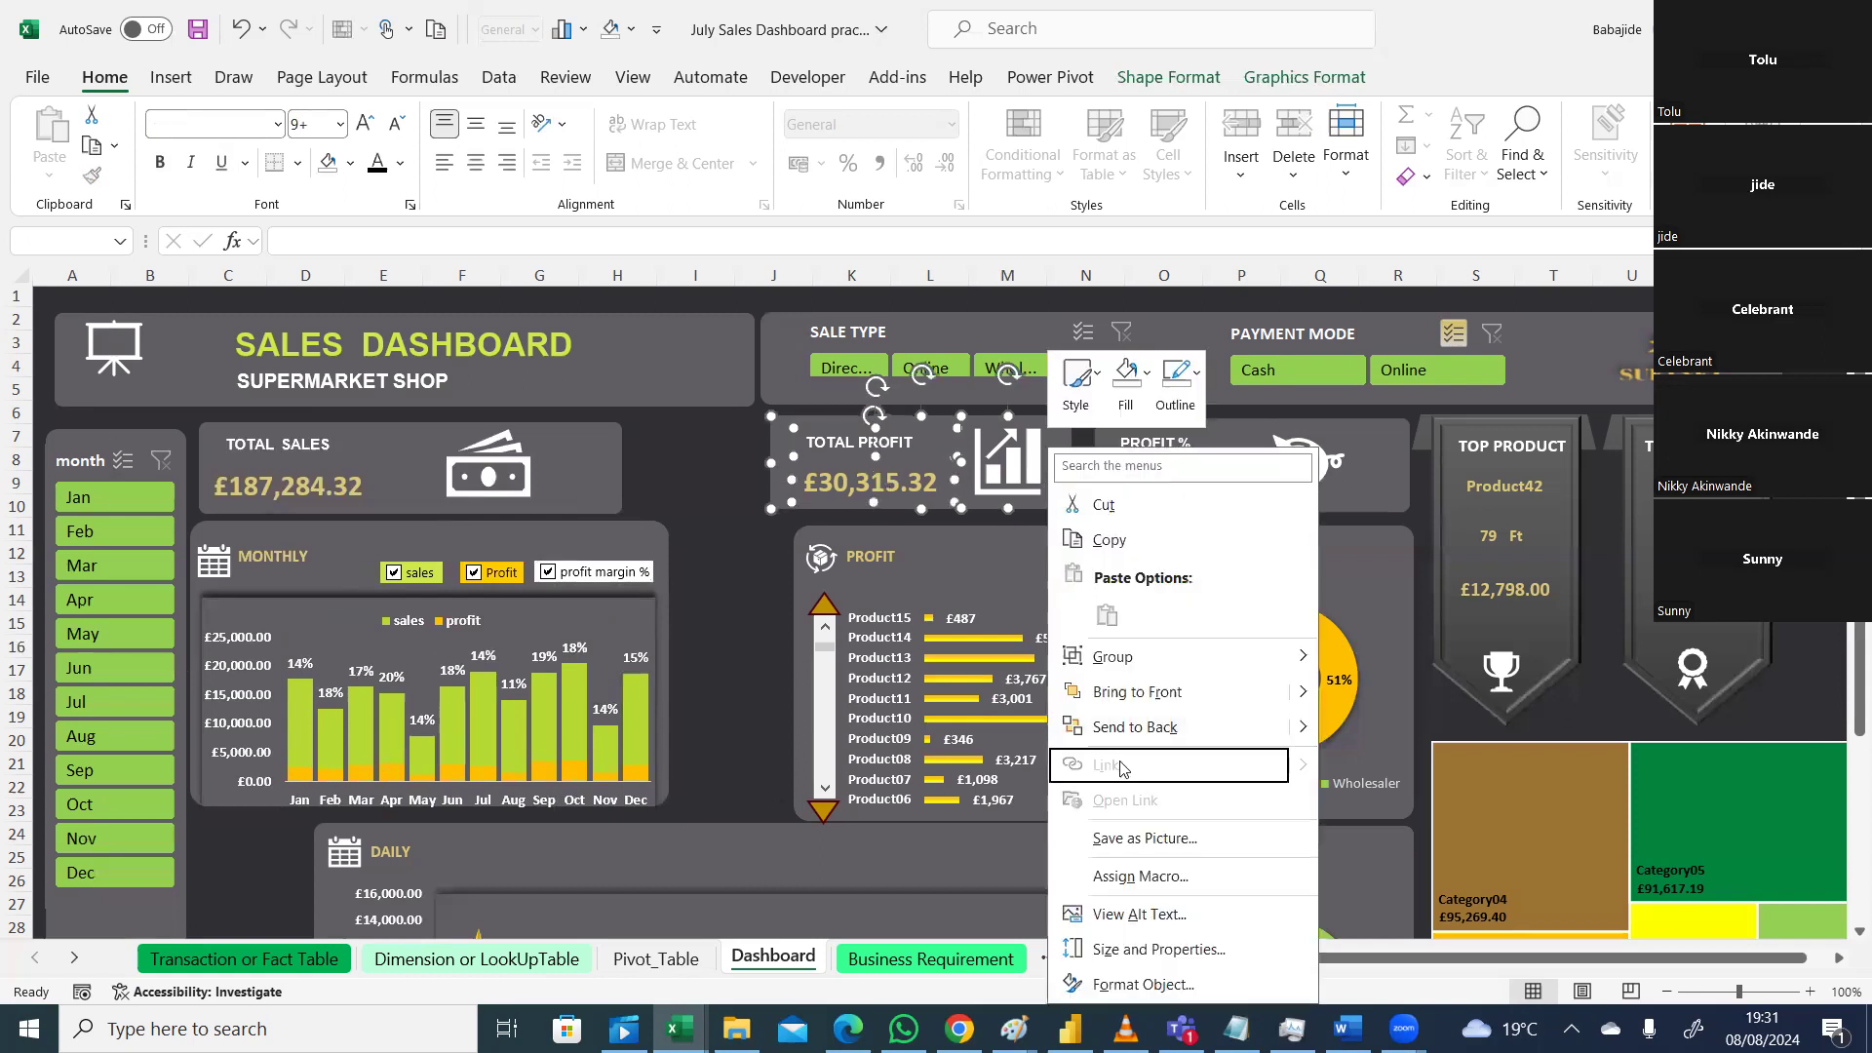
mouse_move(1250, 663)
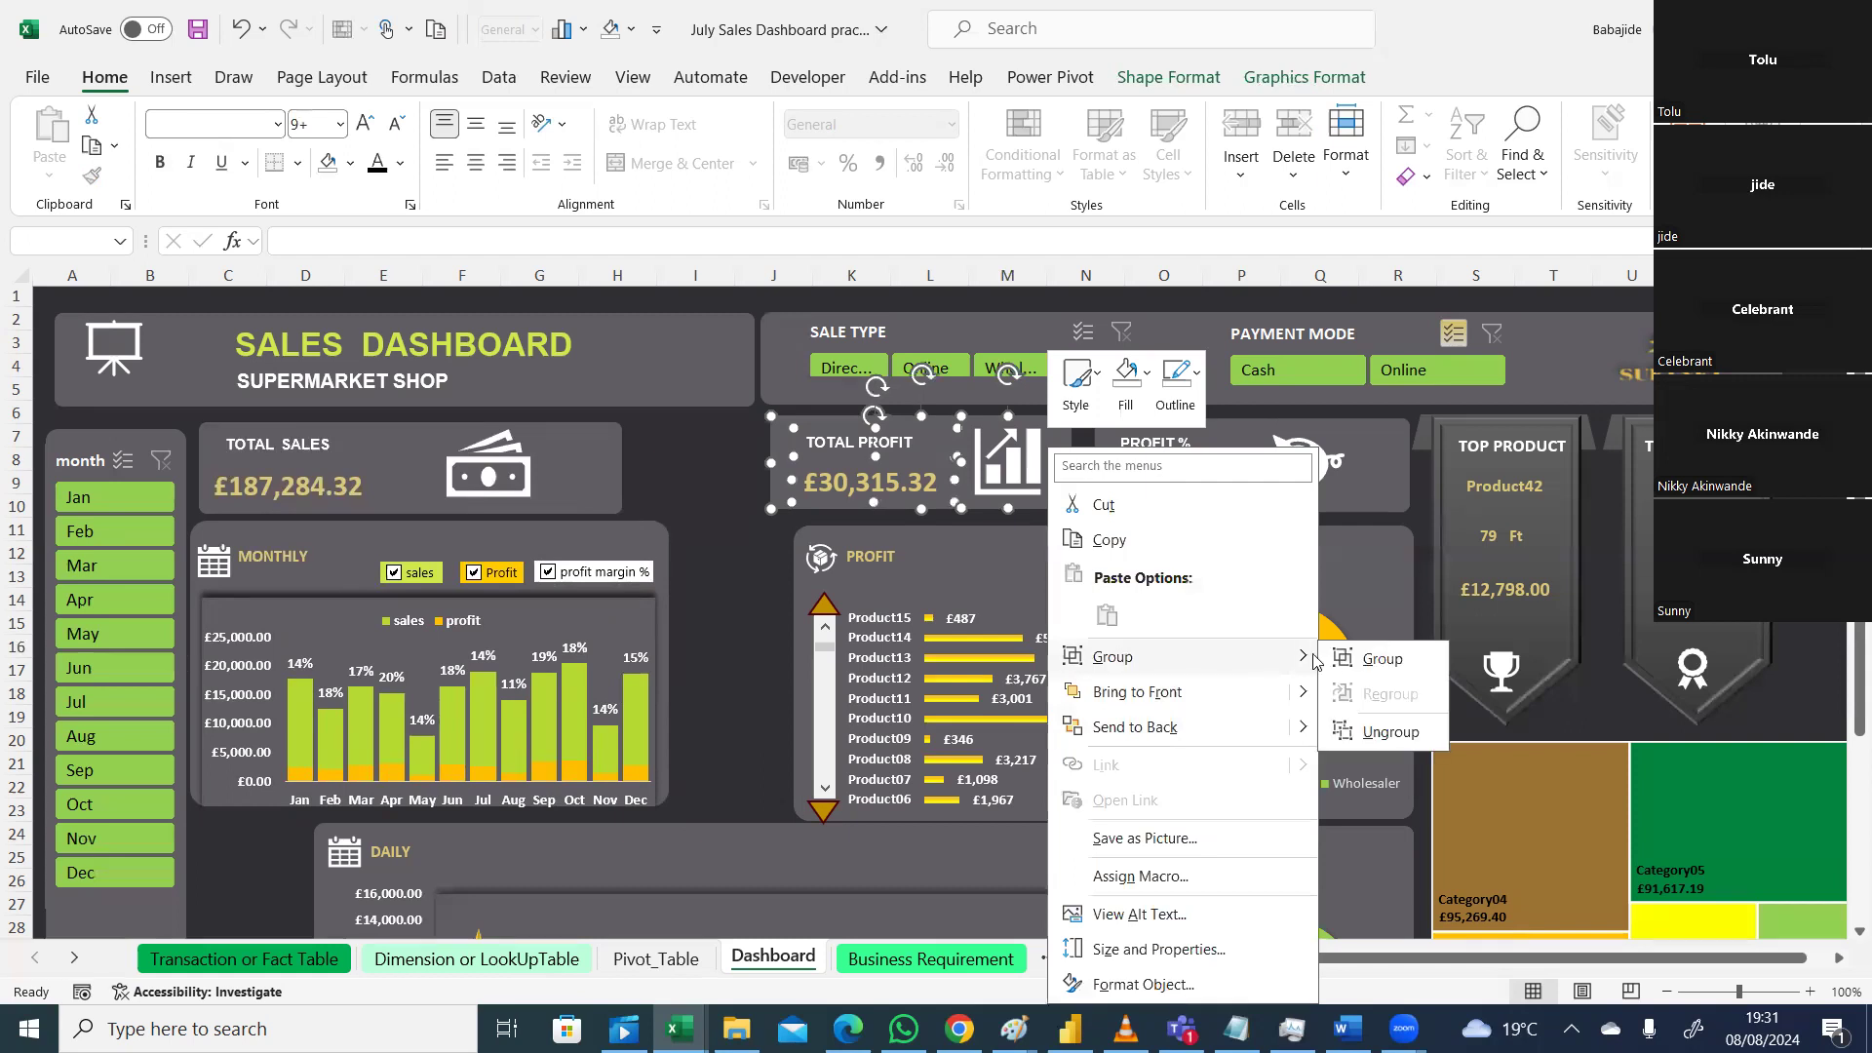
click(1370, 658)
drag(1074, 494, 934, 501)
Step: Group the Profit chart's background, bar chart, scroll bar and arrow, and move it left
click(1073, 564)
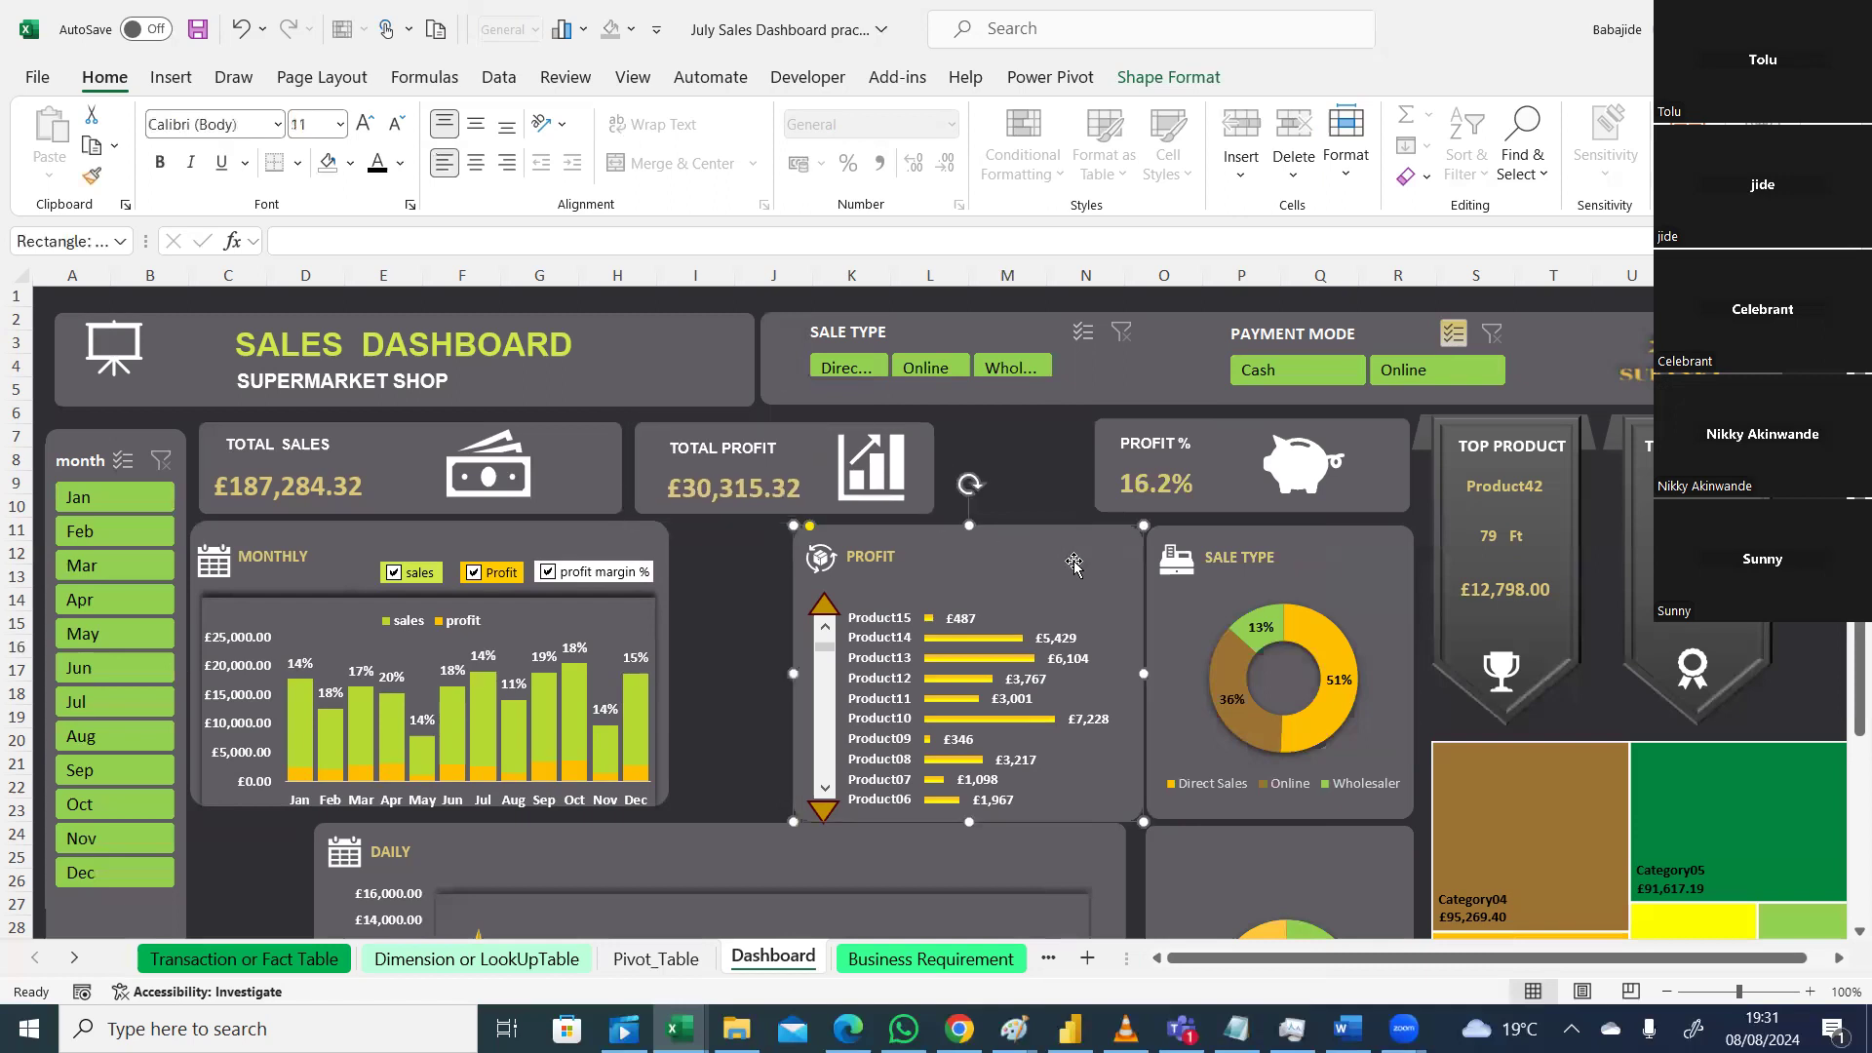
ctrl+click(968, 665)
ctrl+click(822, 660)
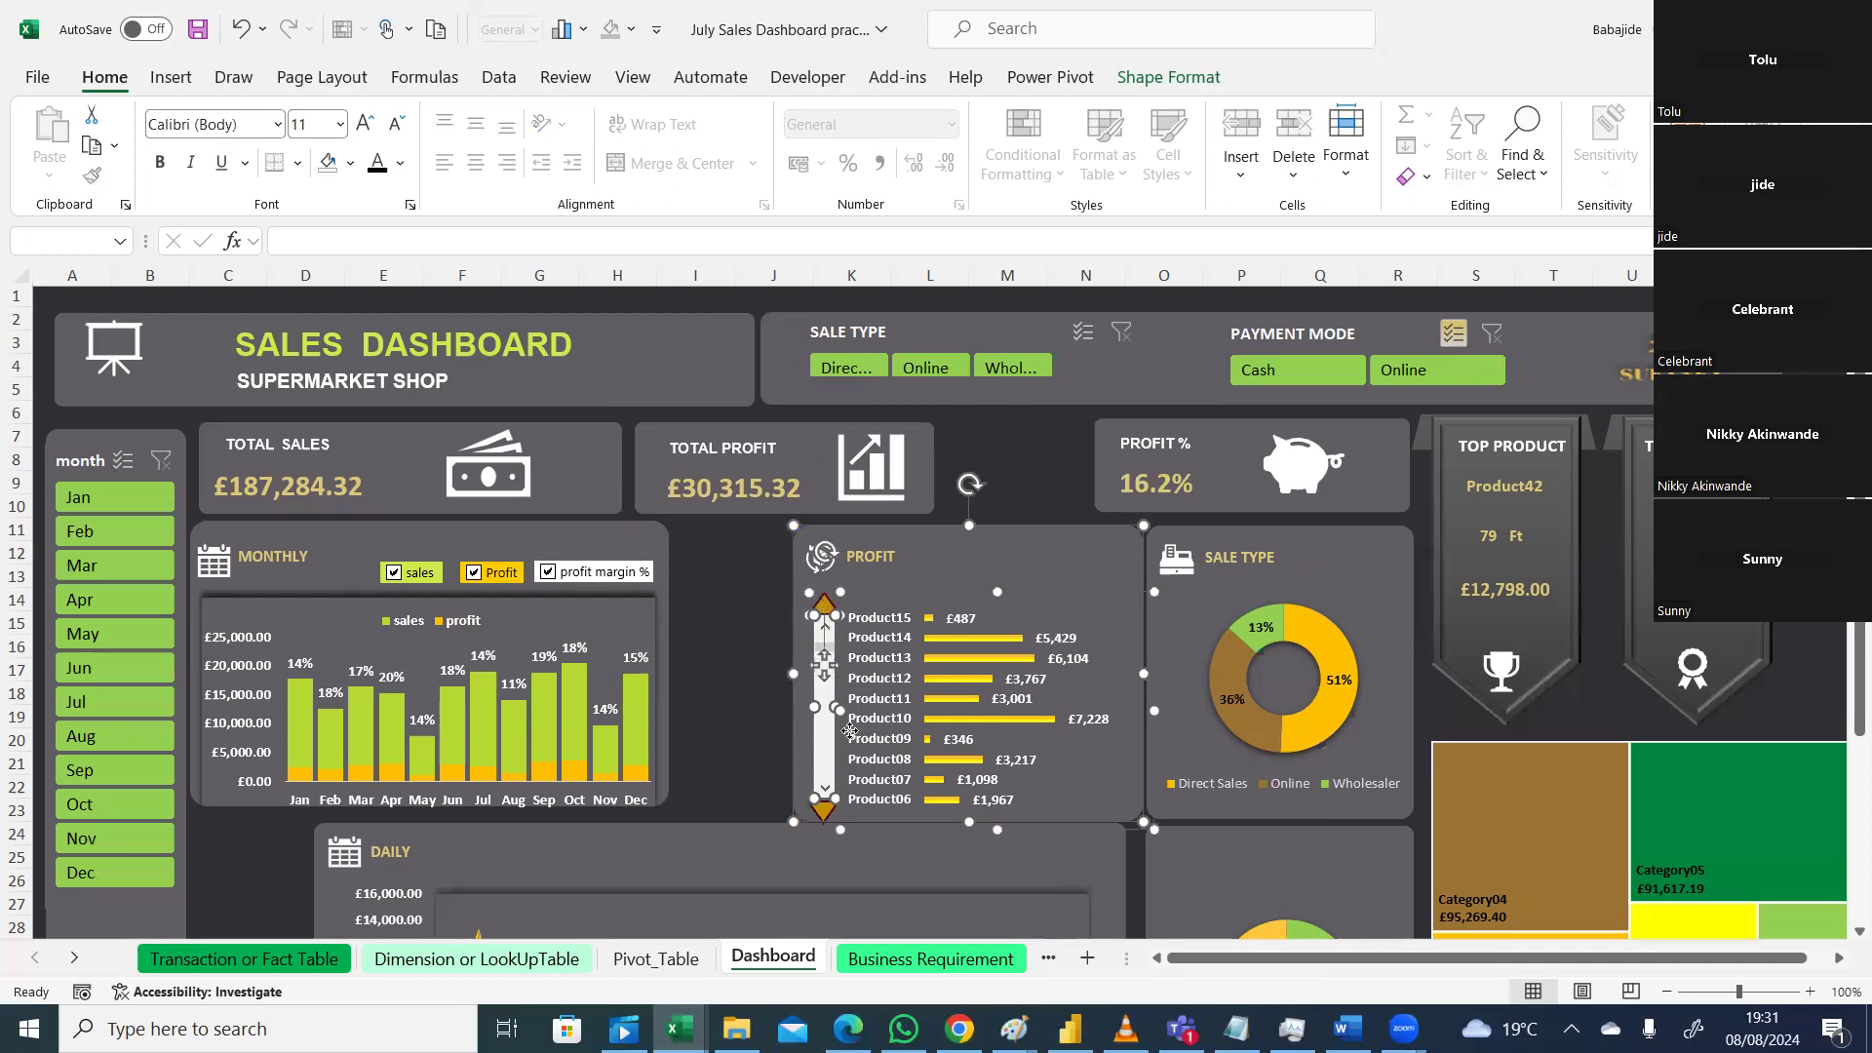
ctrl+click(826, 811)
right_click(888, 680)
mouse_move(1048, 333)
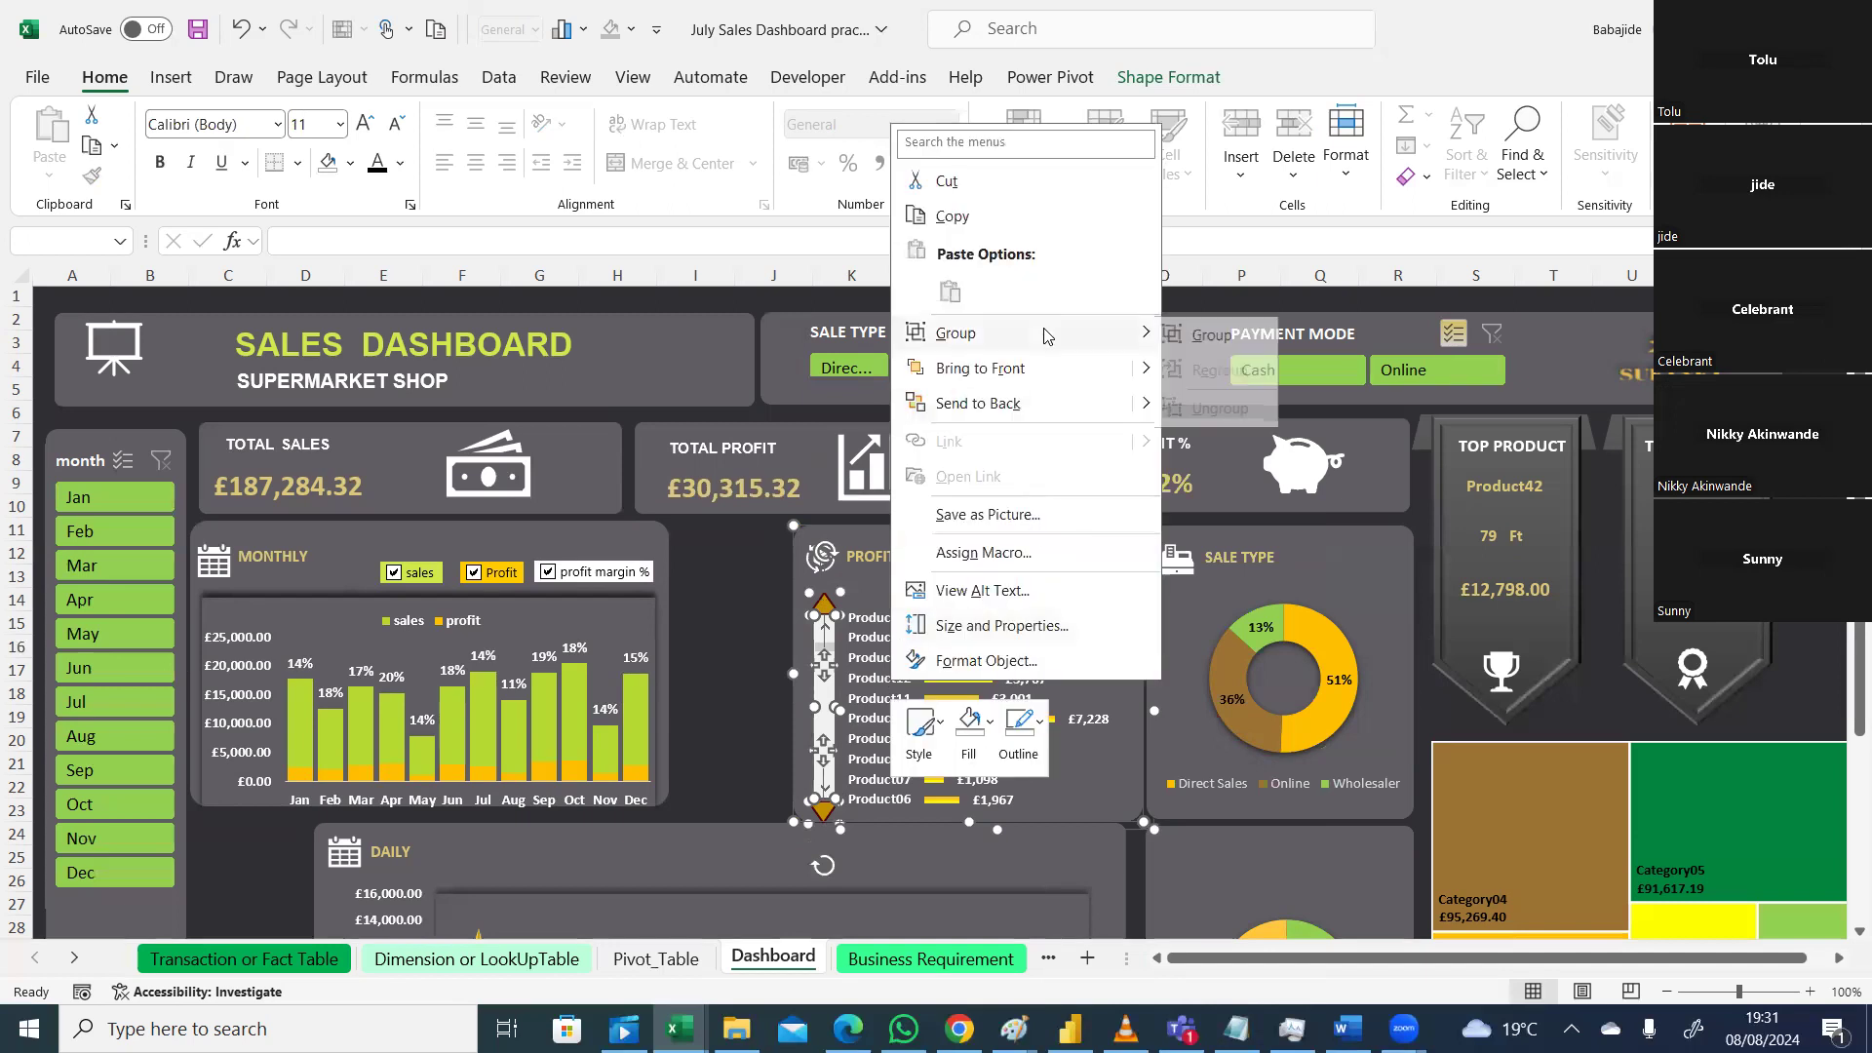
click(1242, 341)
drag(1092, 544, 981, 538)
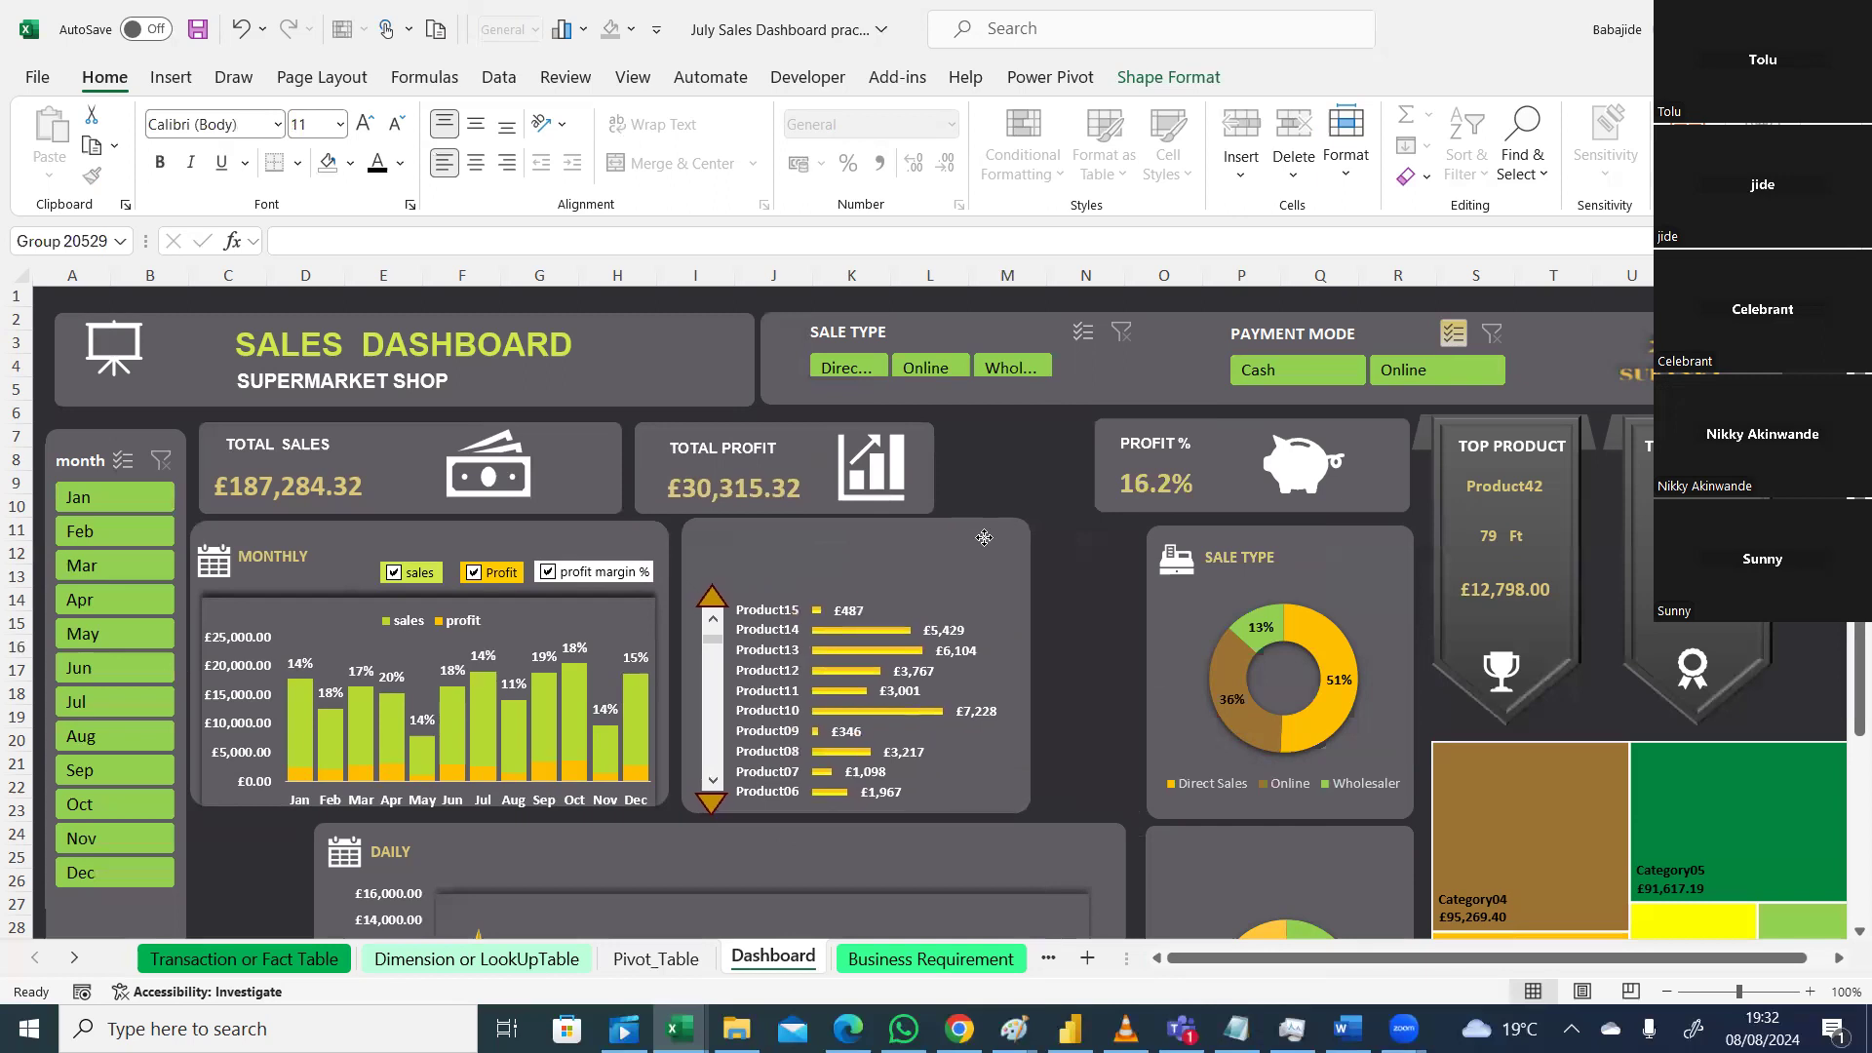
Step: Group the PROFIT % text box with the piggy icon and move it, then undo both changes
click(1241, 442)
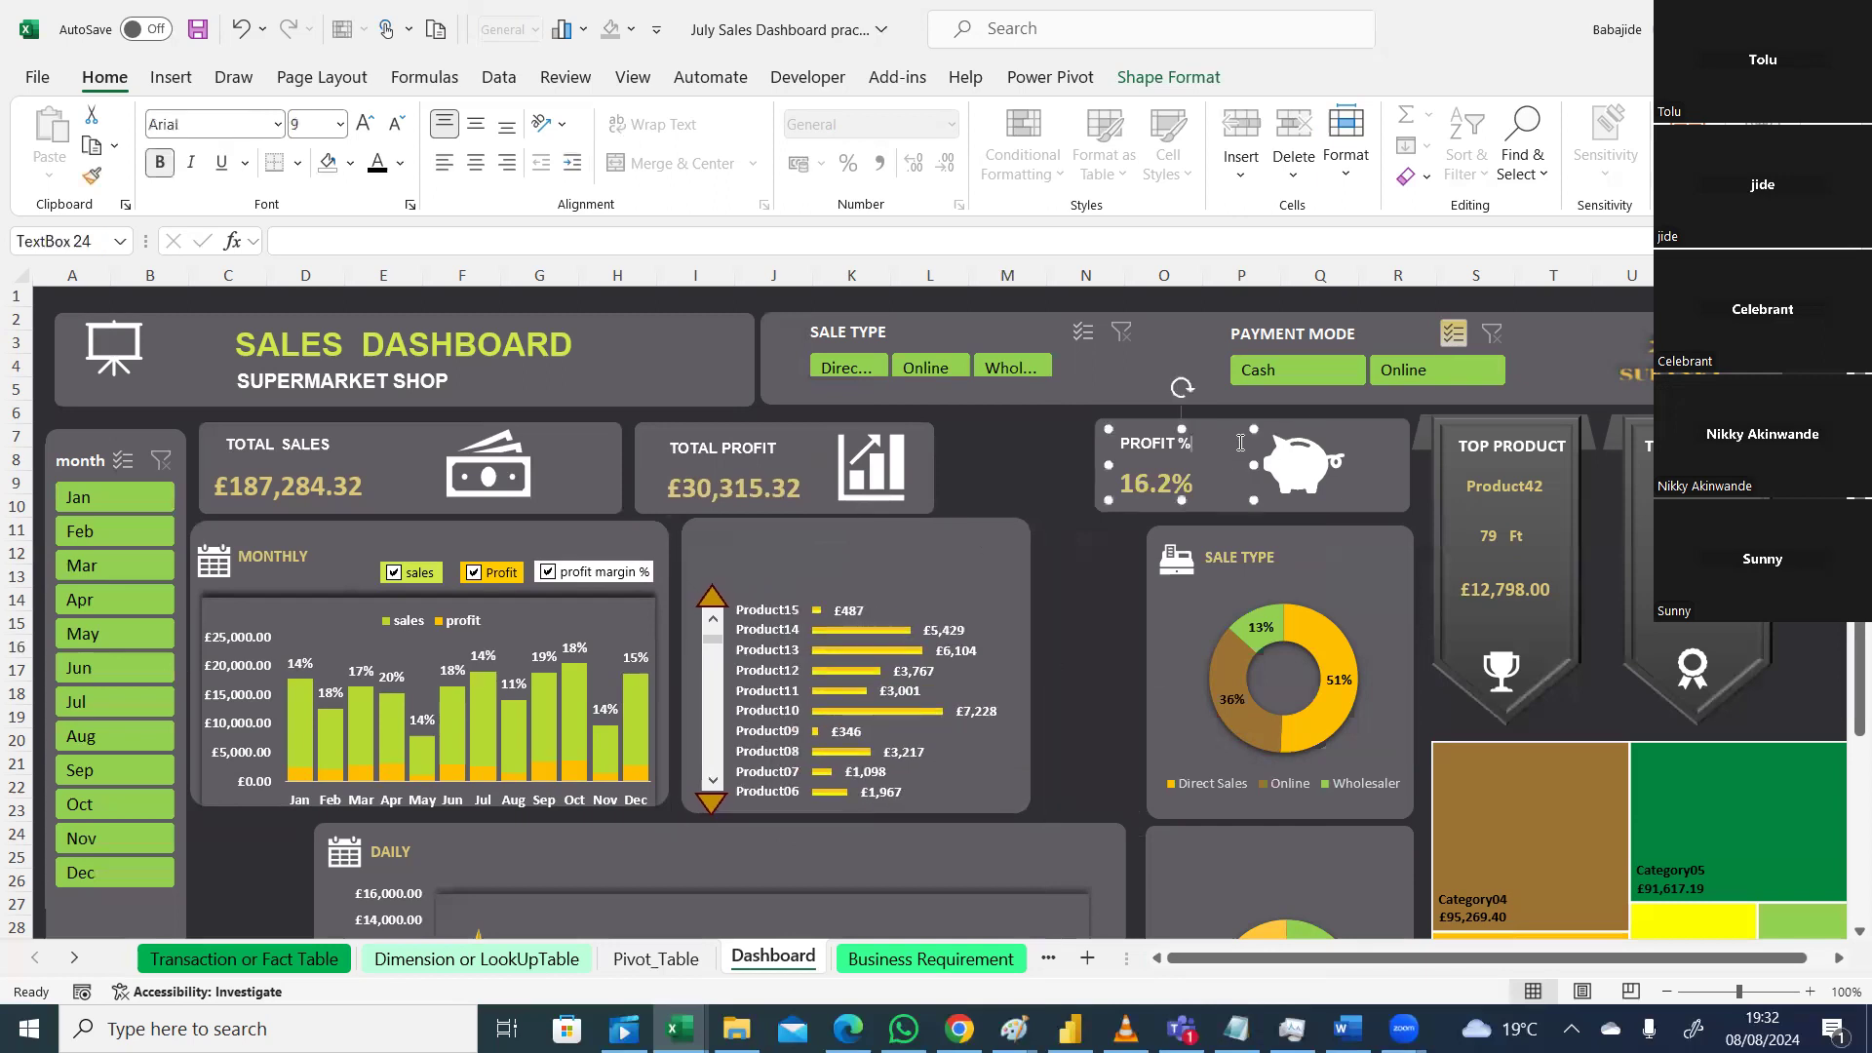
ctrl+click(1314, 478)
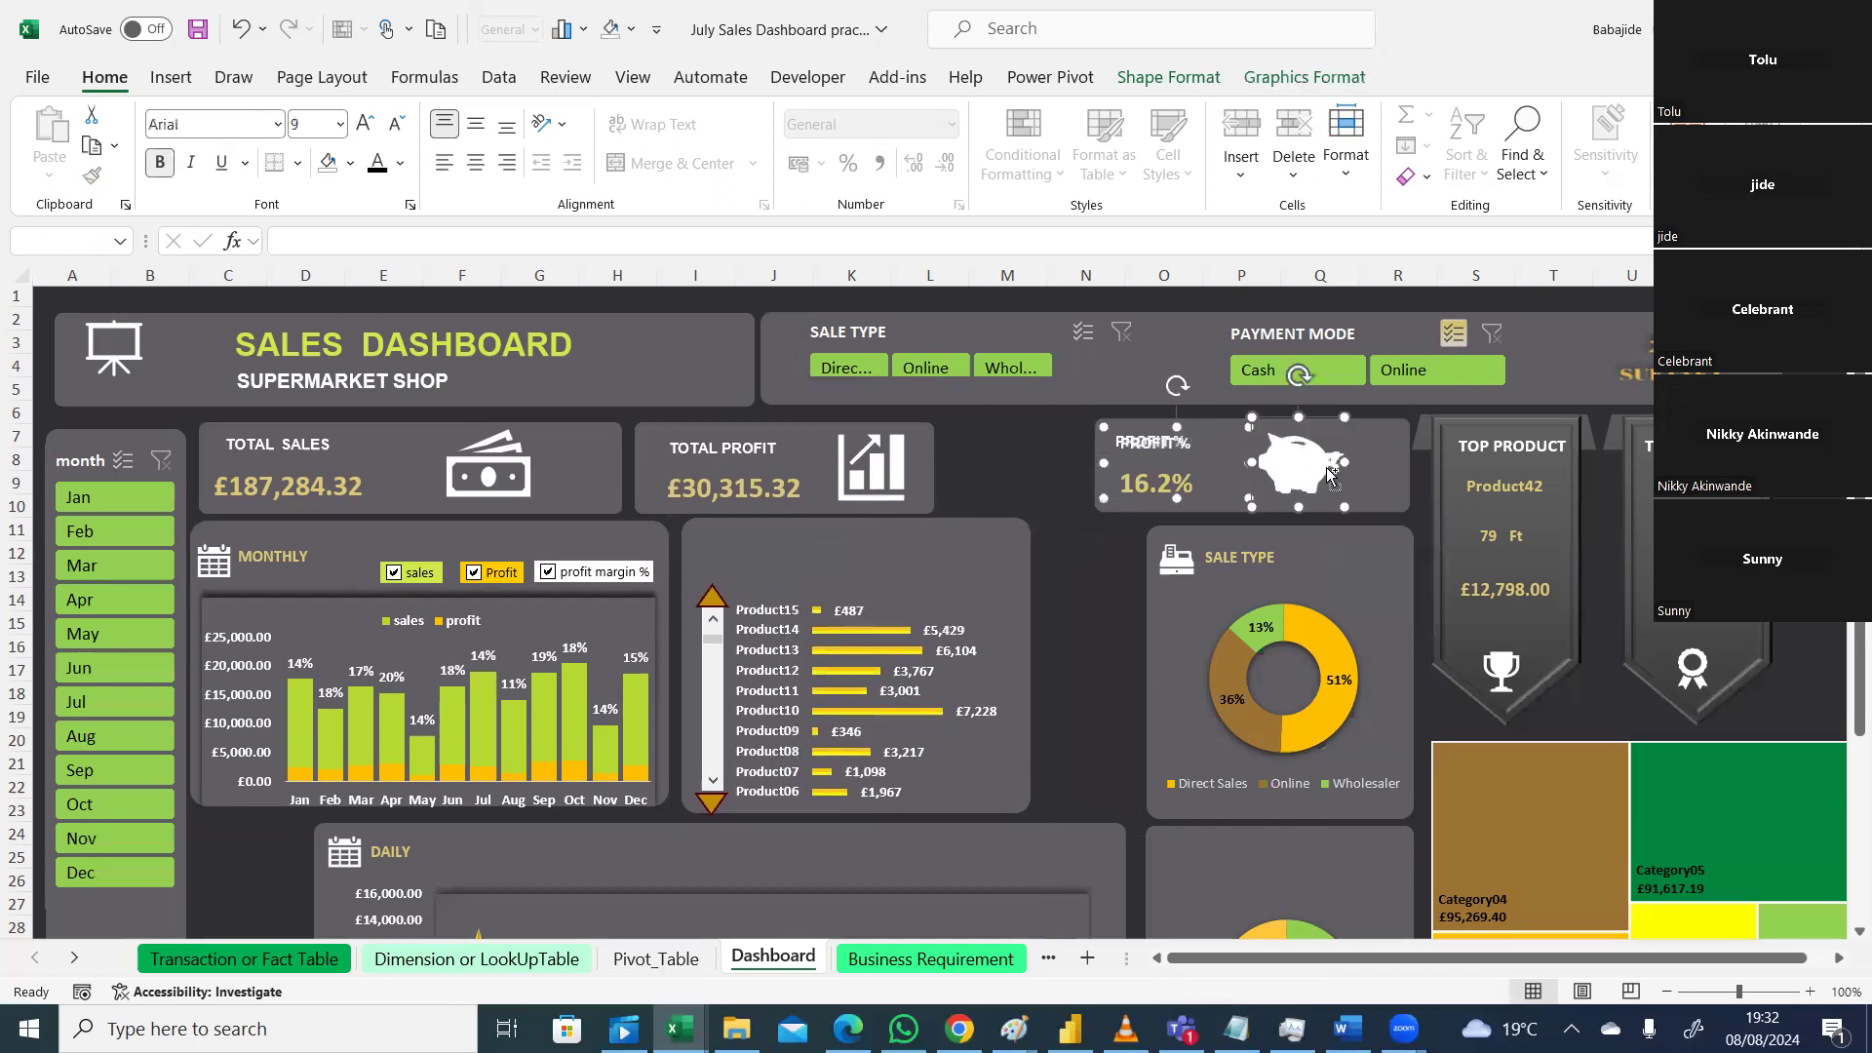
right_click(1394, 470)
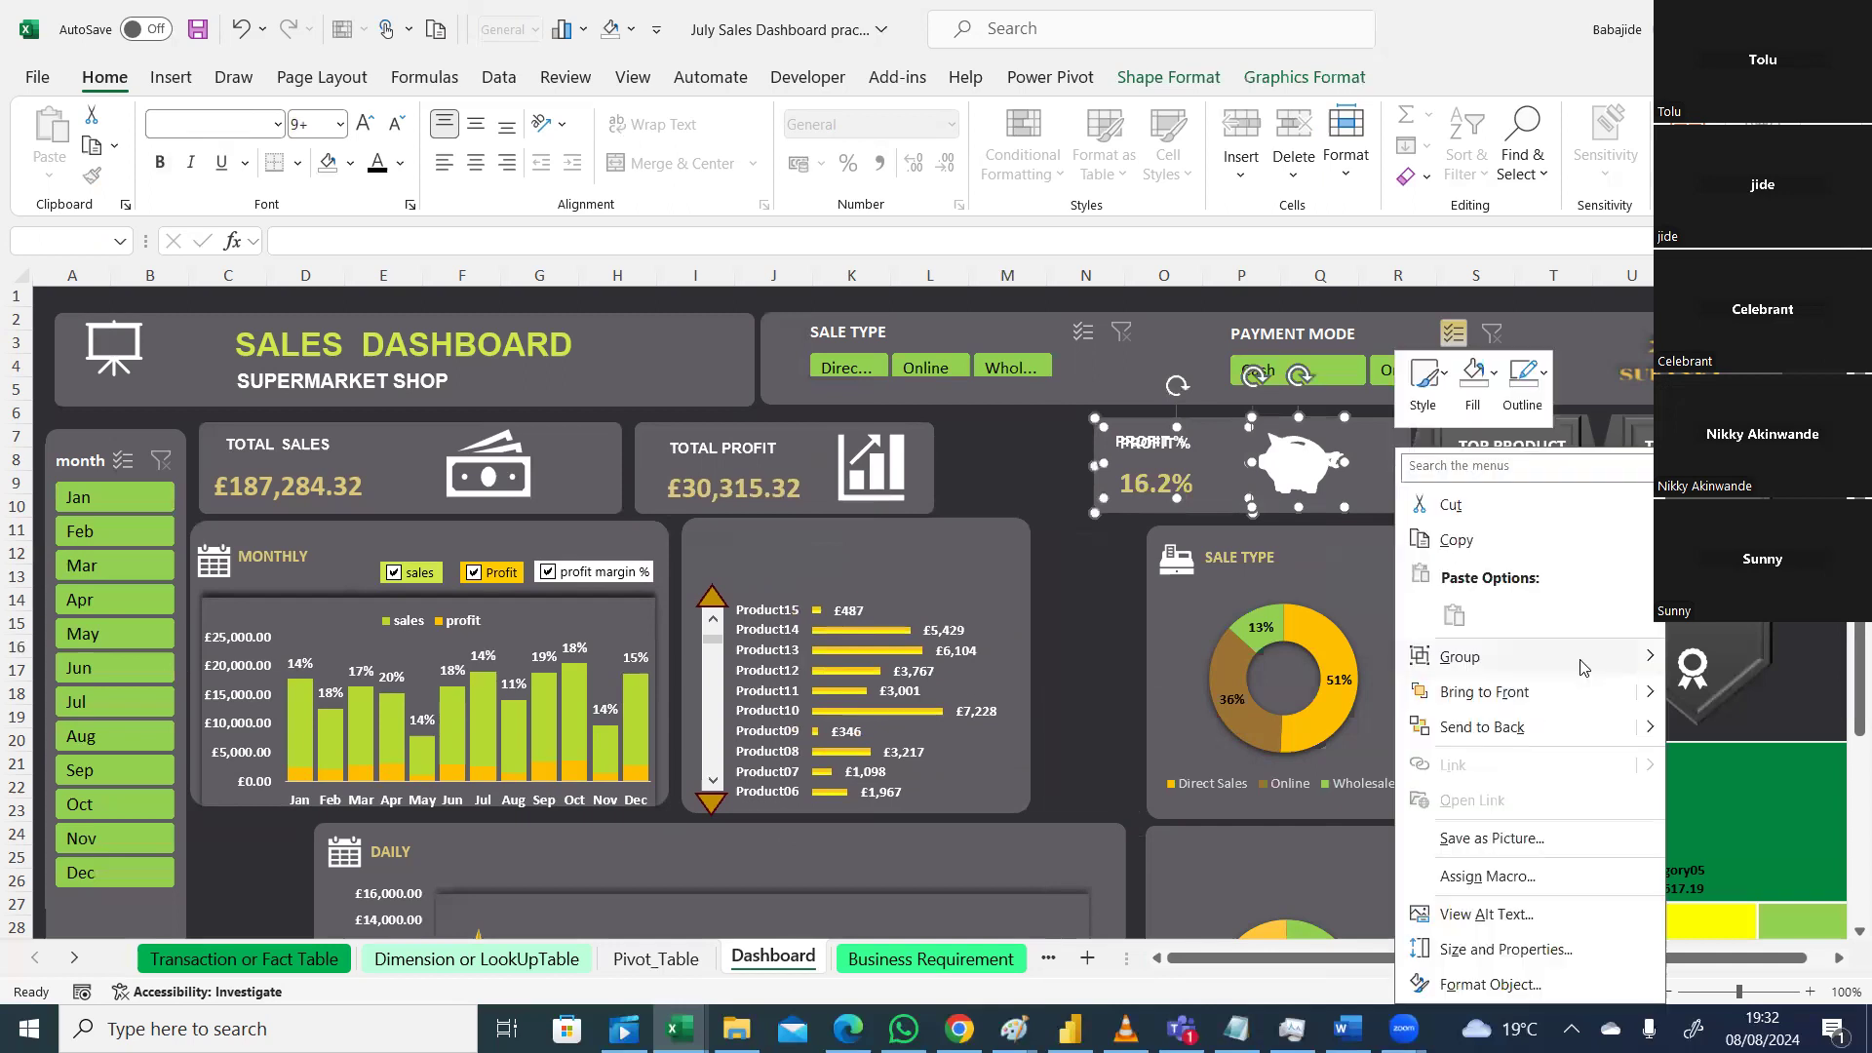
mouse_move(1599, 659)
click(1718, 660)
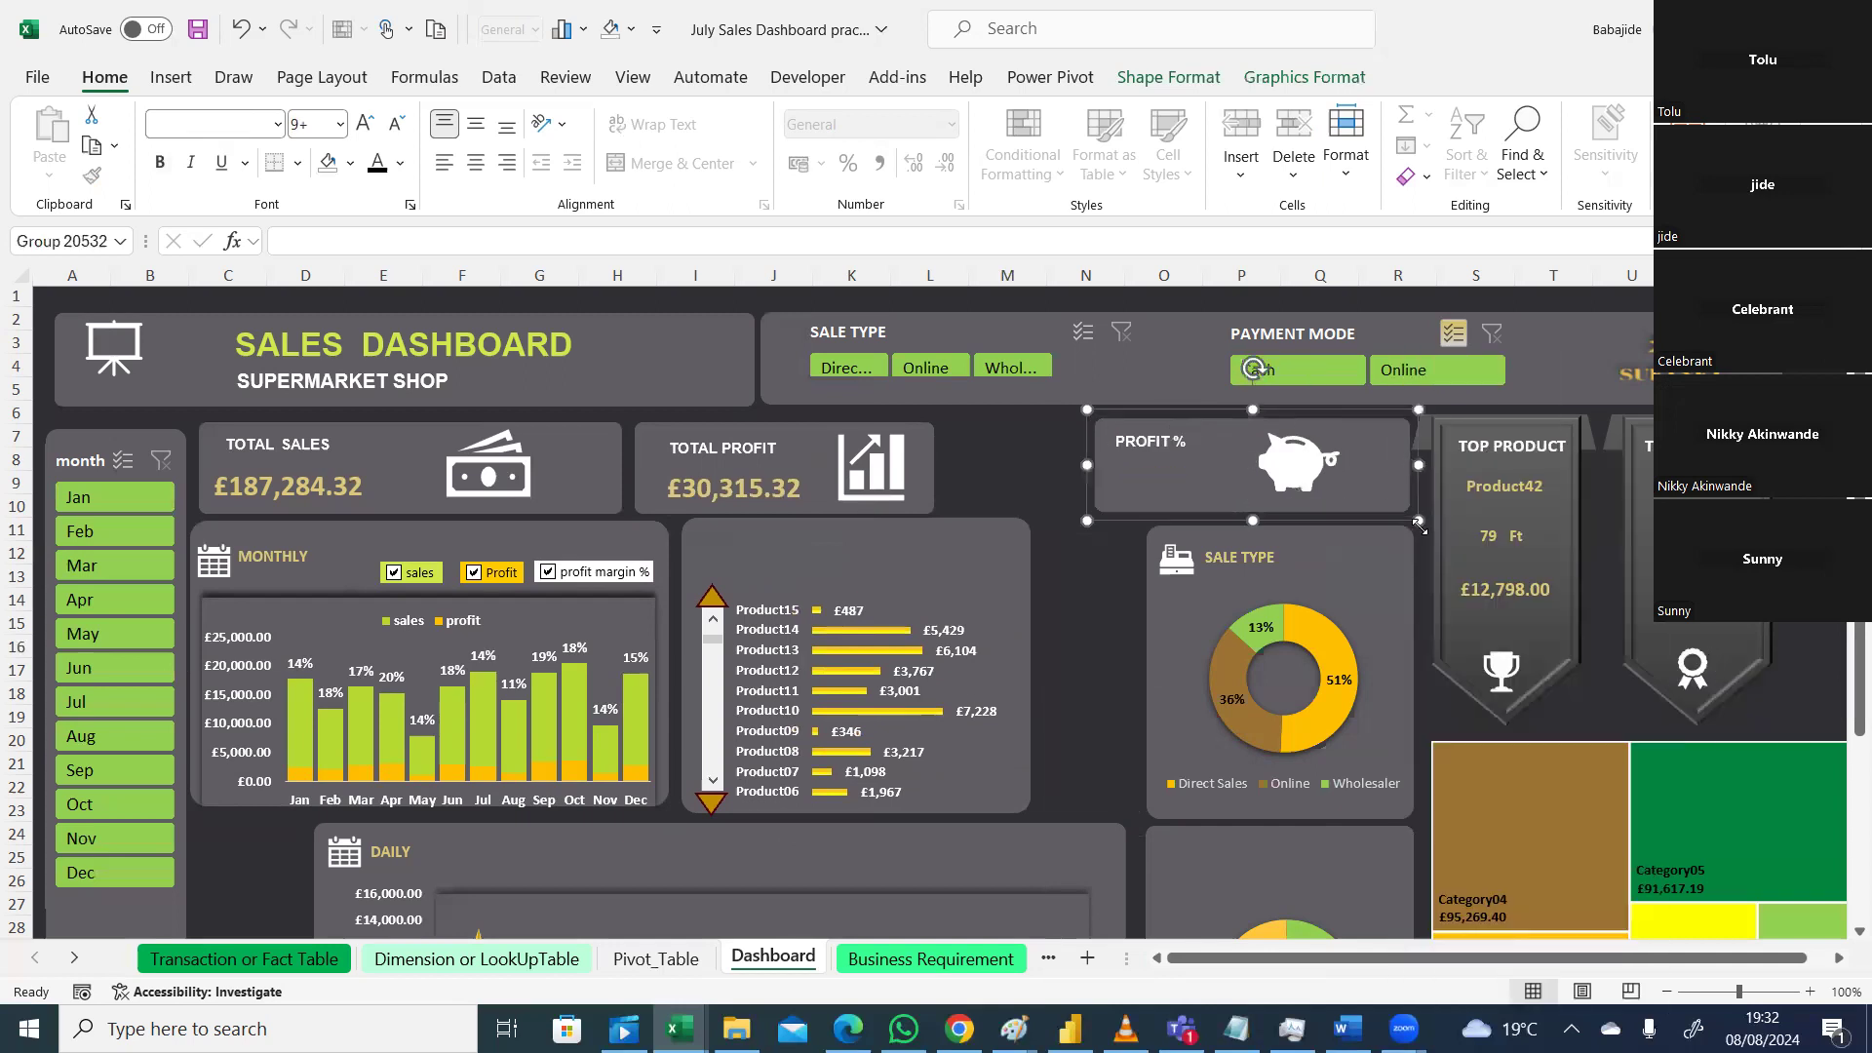
mouse_move(1395, 502)
mouse_down()
mouse_move(1249, 502)
mouse_move(1359, 496)
mouse_up()
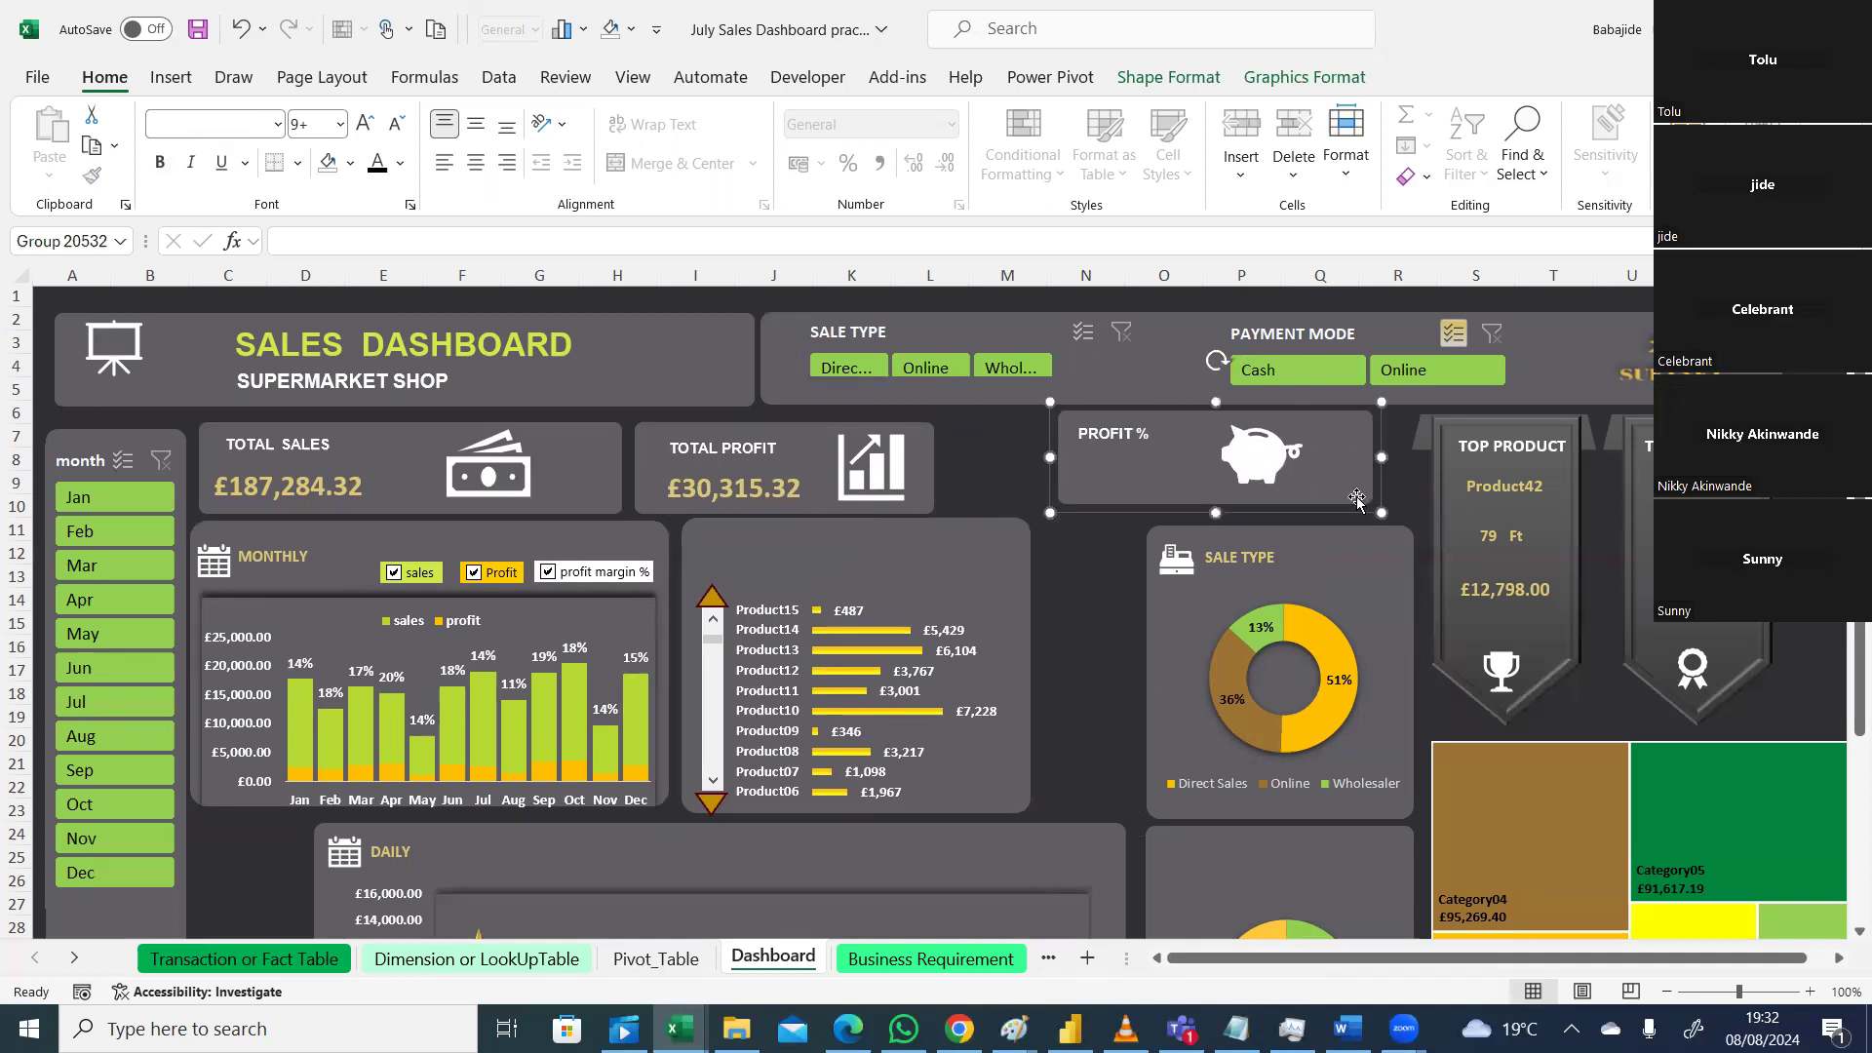
click(240, 29)
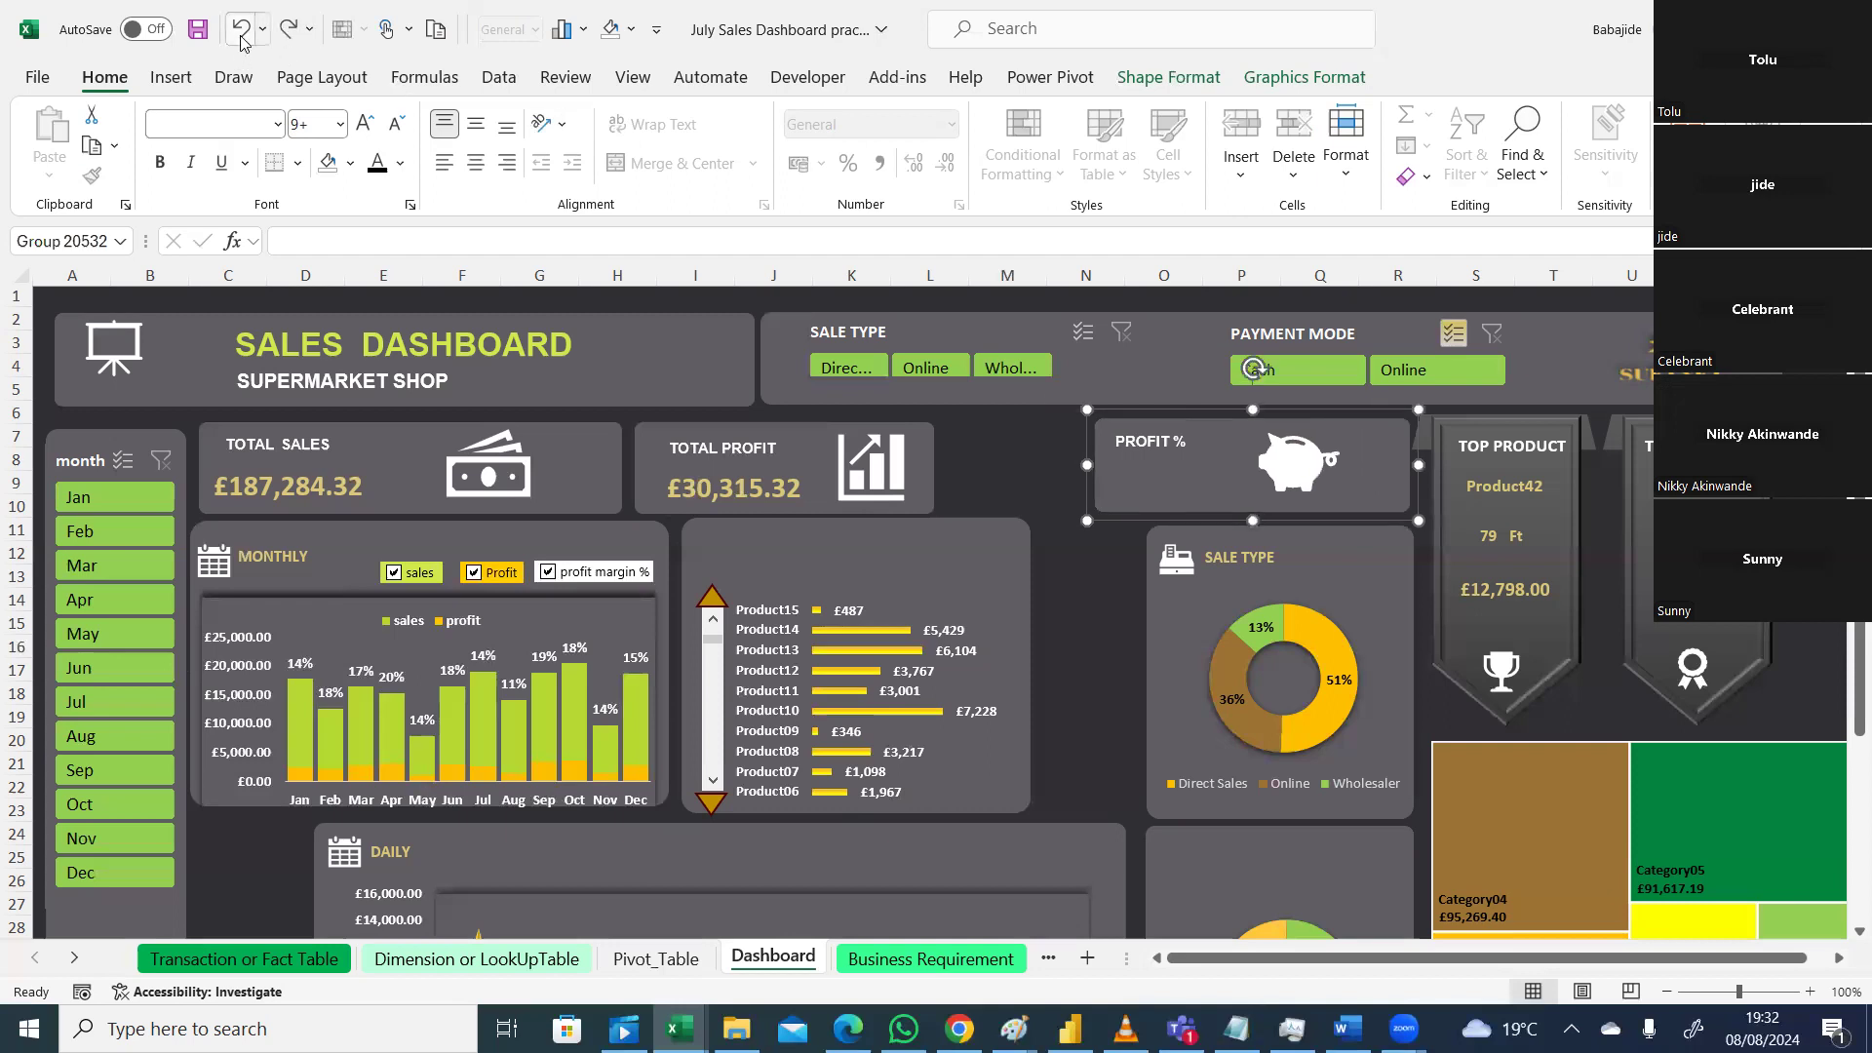
click(241, 31)
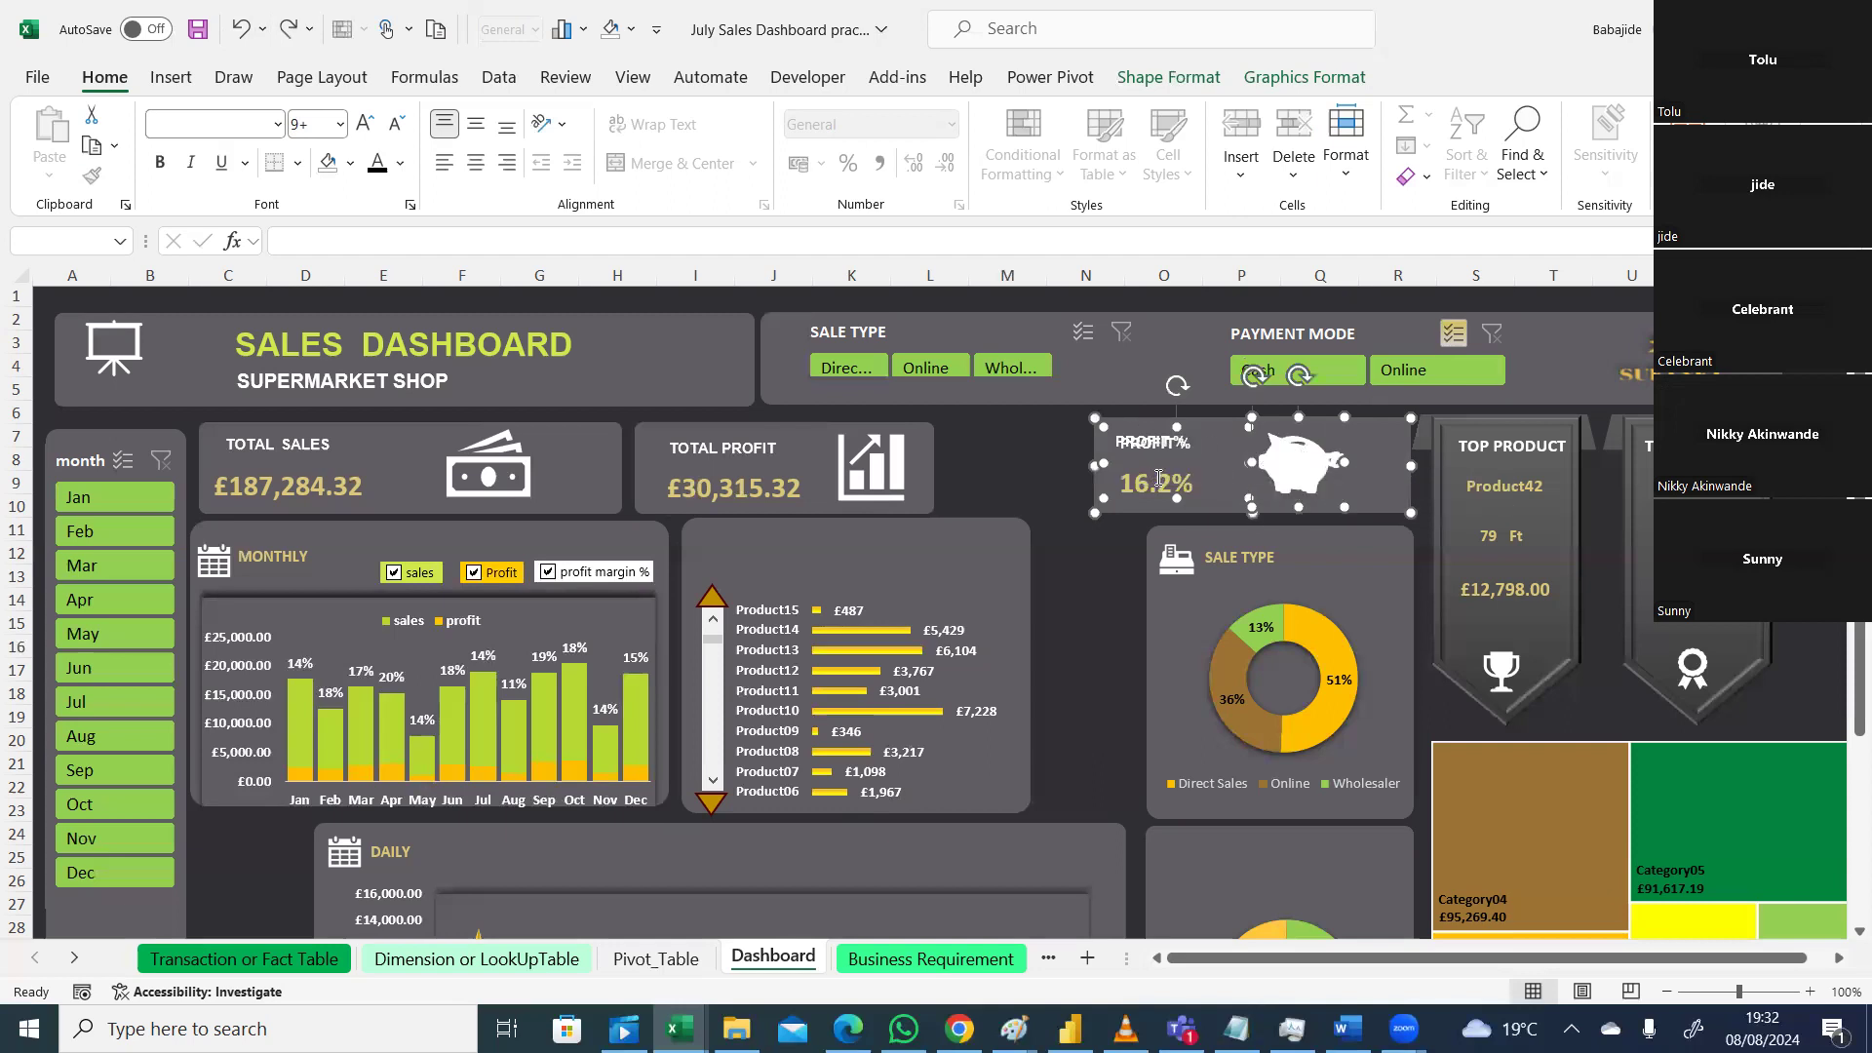
Step: Select the Profit % card's text box, inner text and background in turn to find each piece
click(1227, 464)
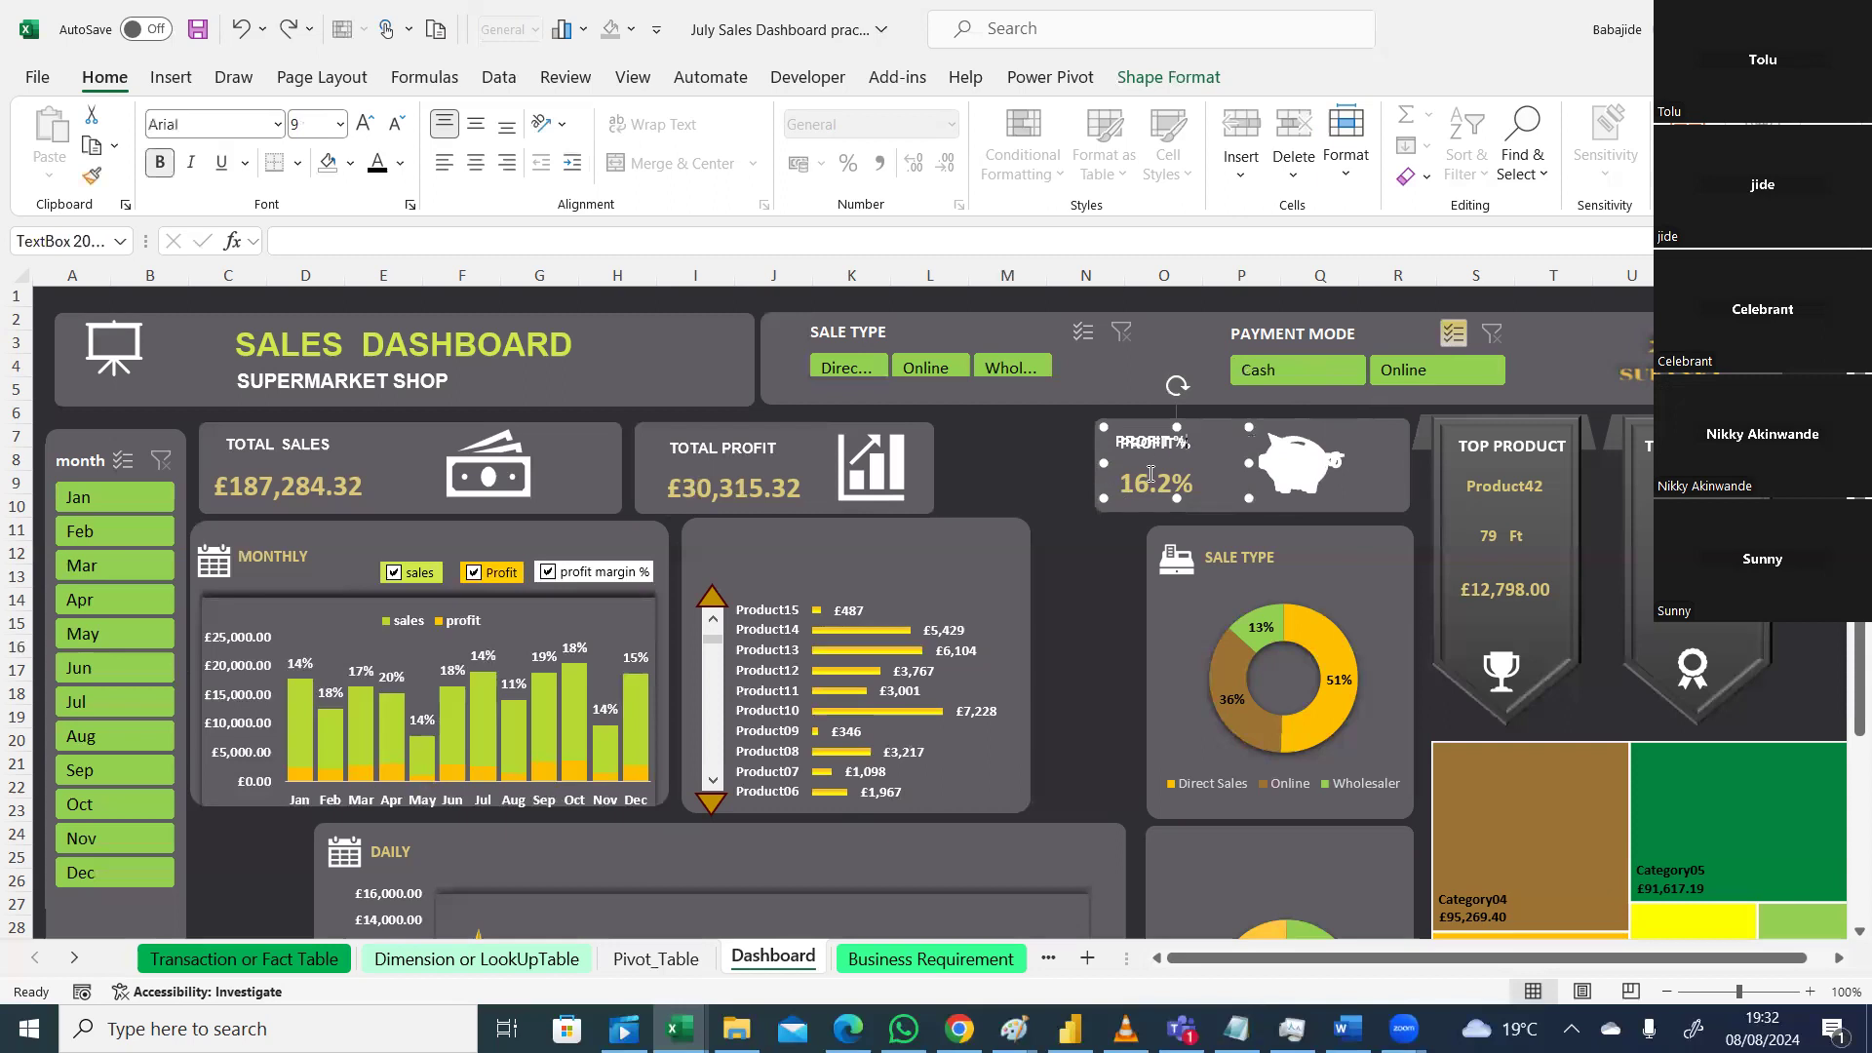
key(Escape)
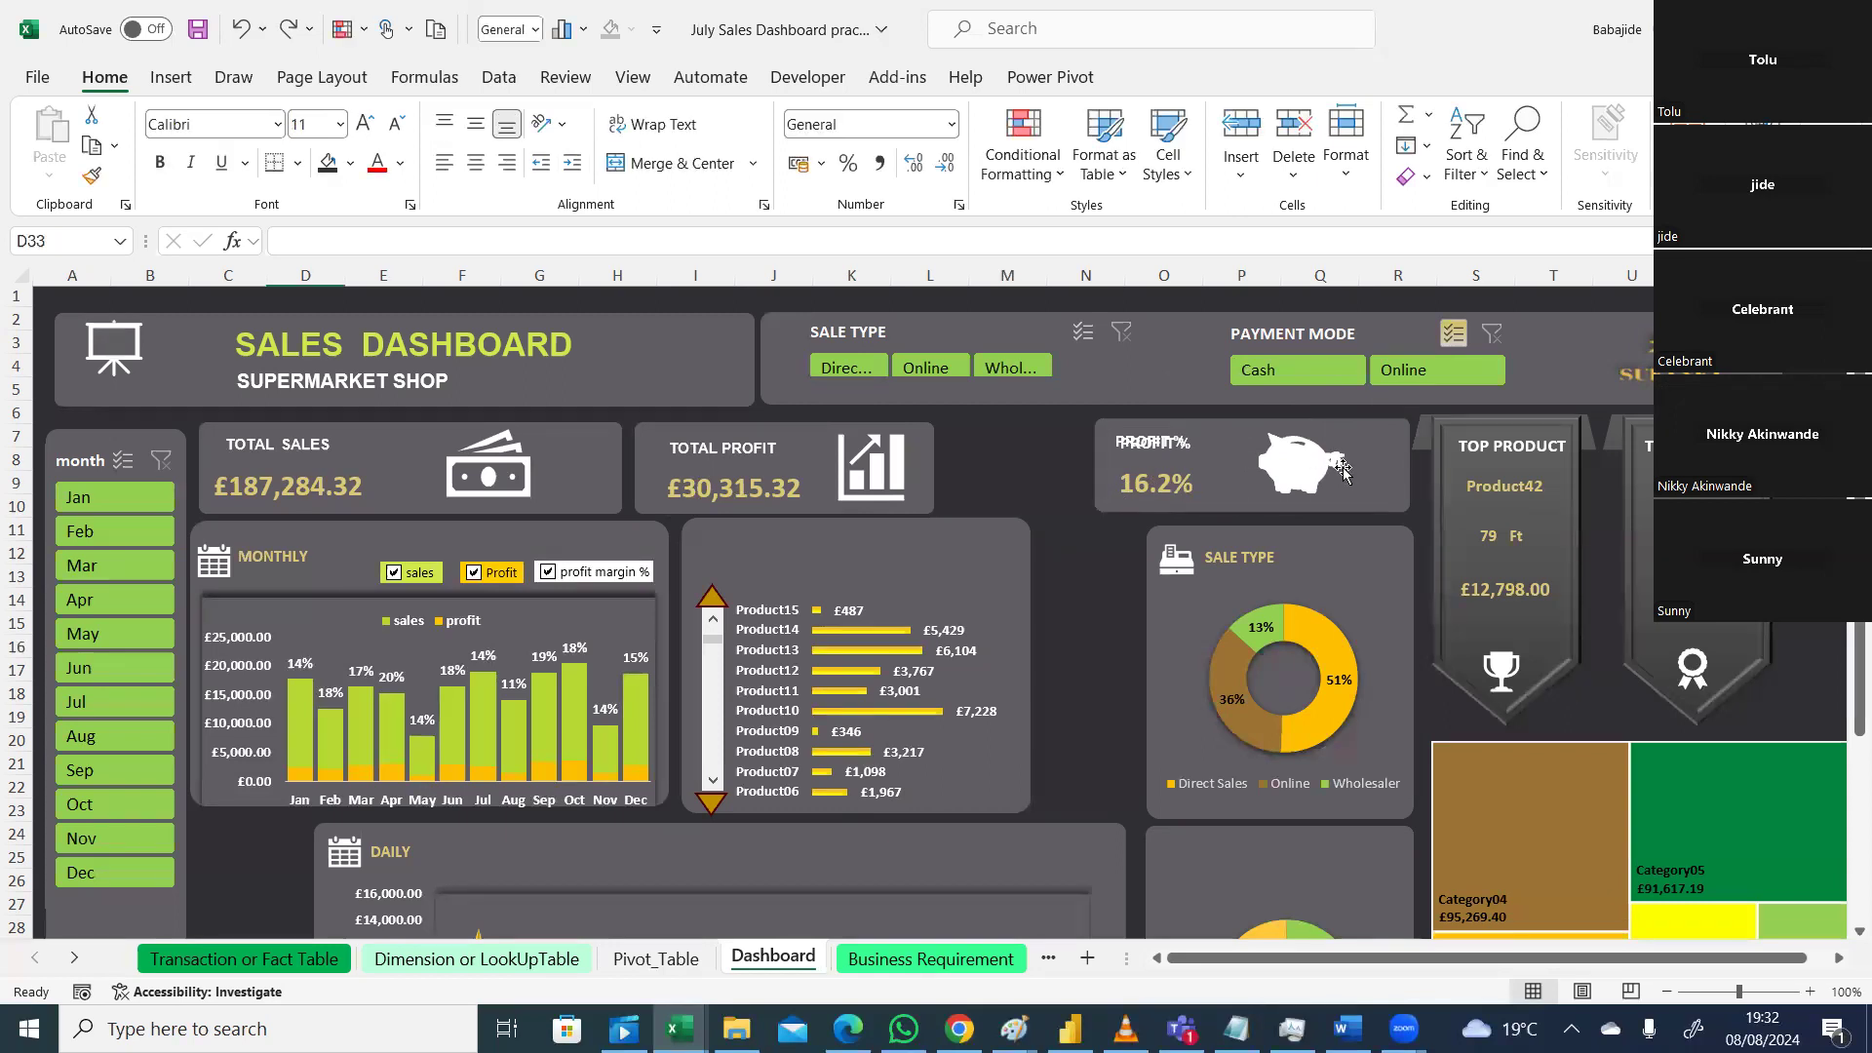
click(1175, 484)
double_click(1147, 485)
click(1213, 506)
click(1179, 485)
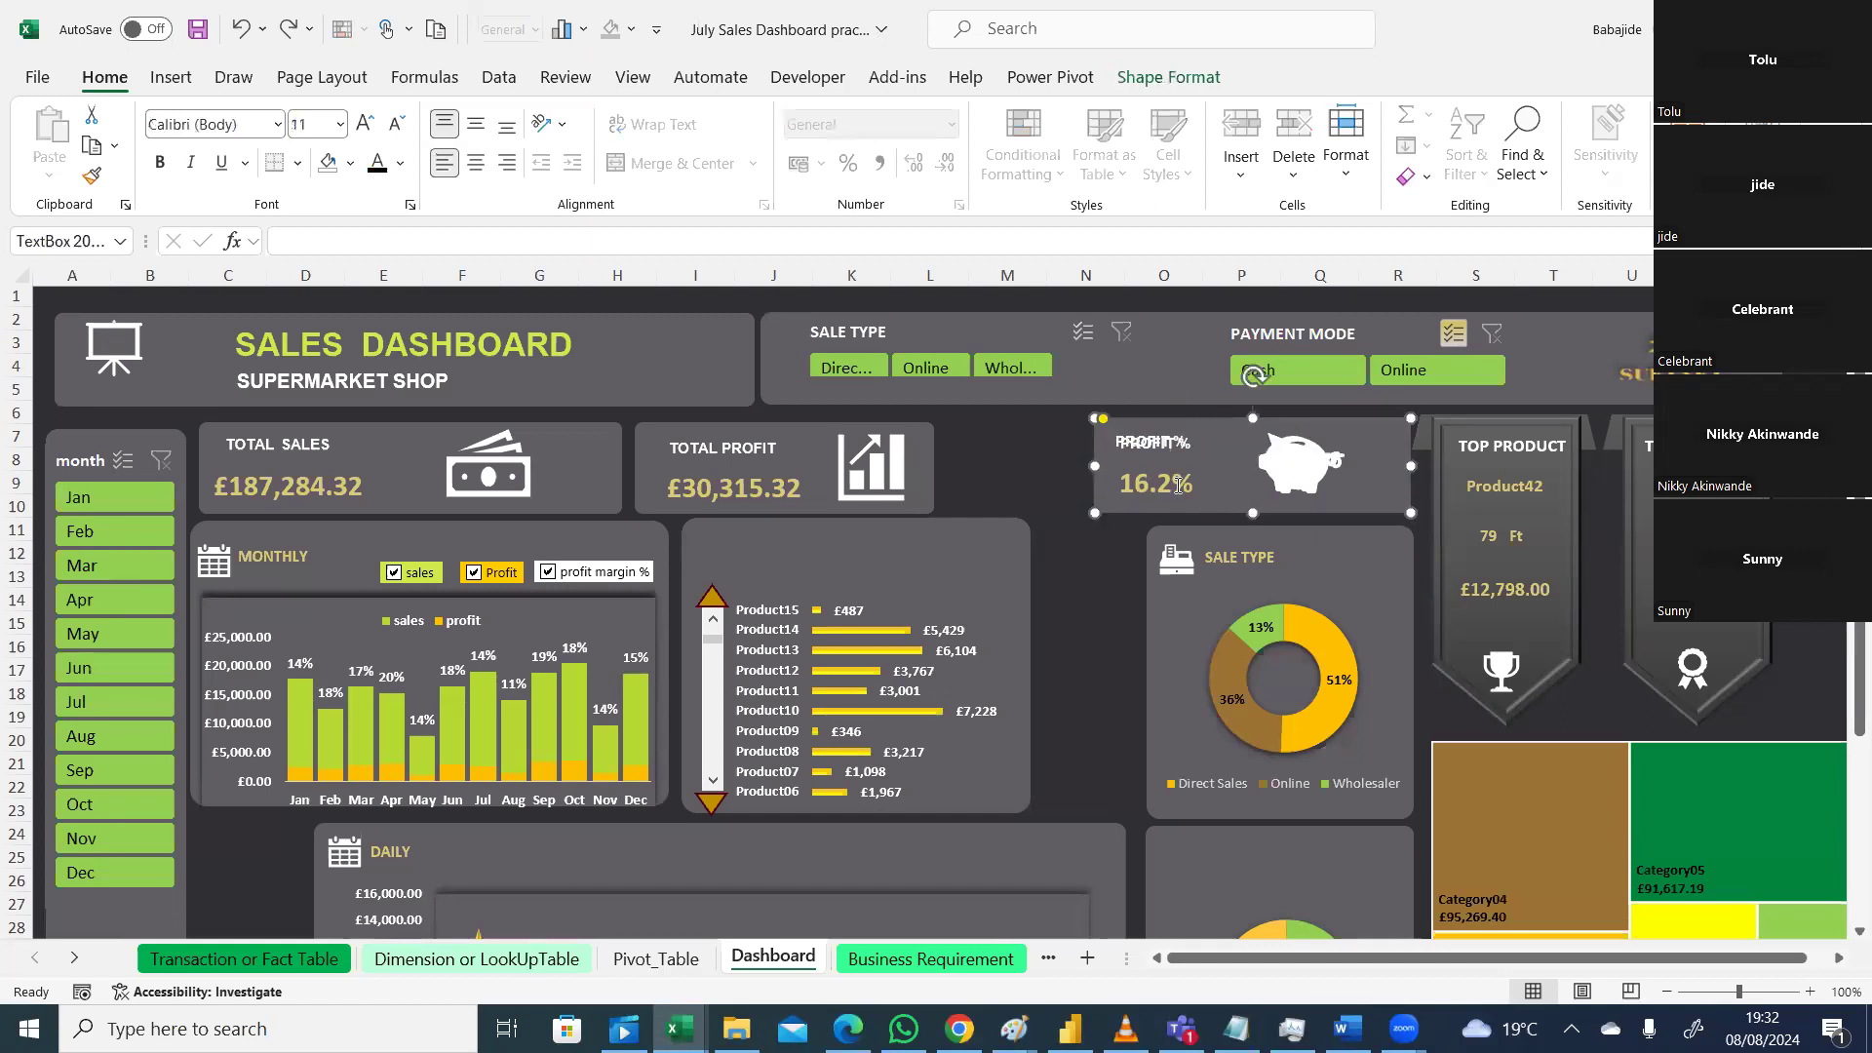
click(1165, 478)
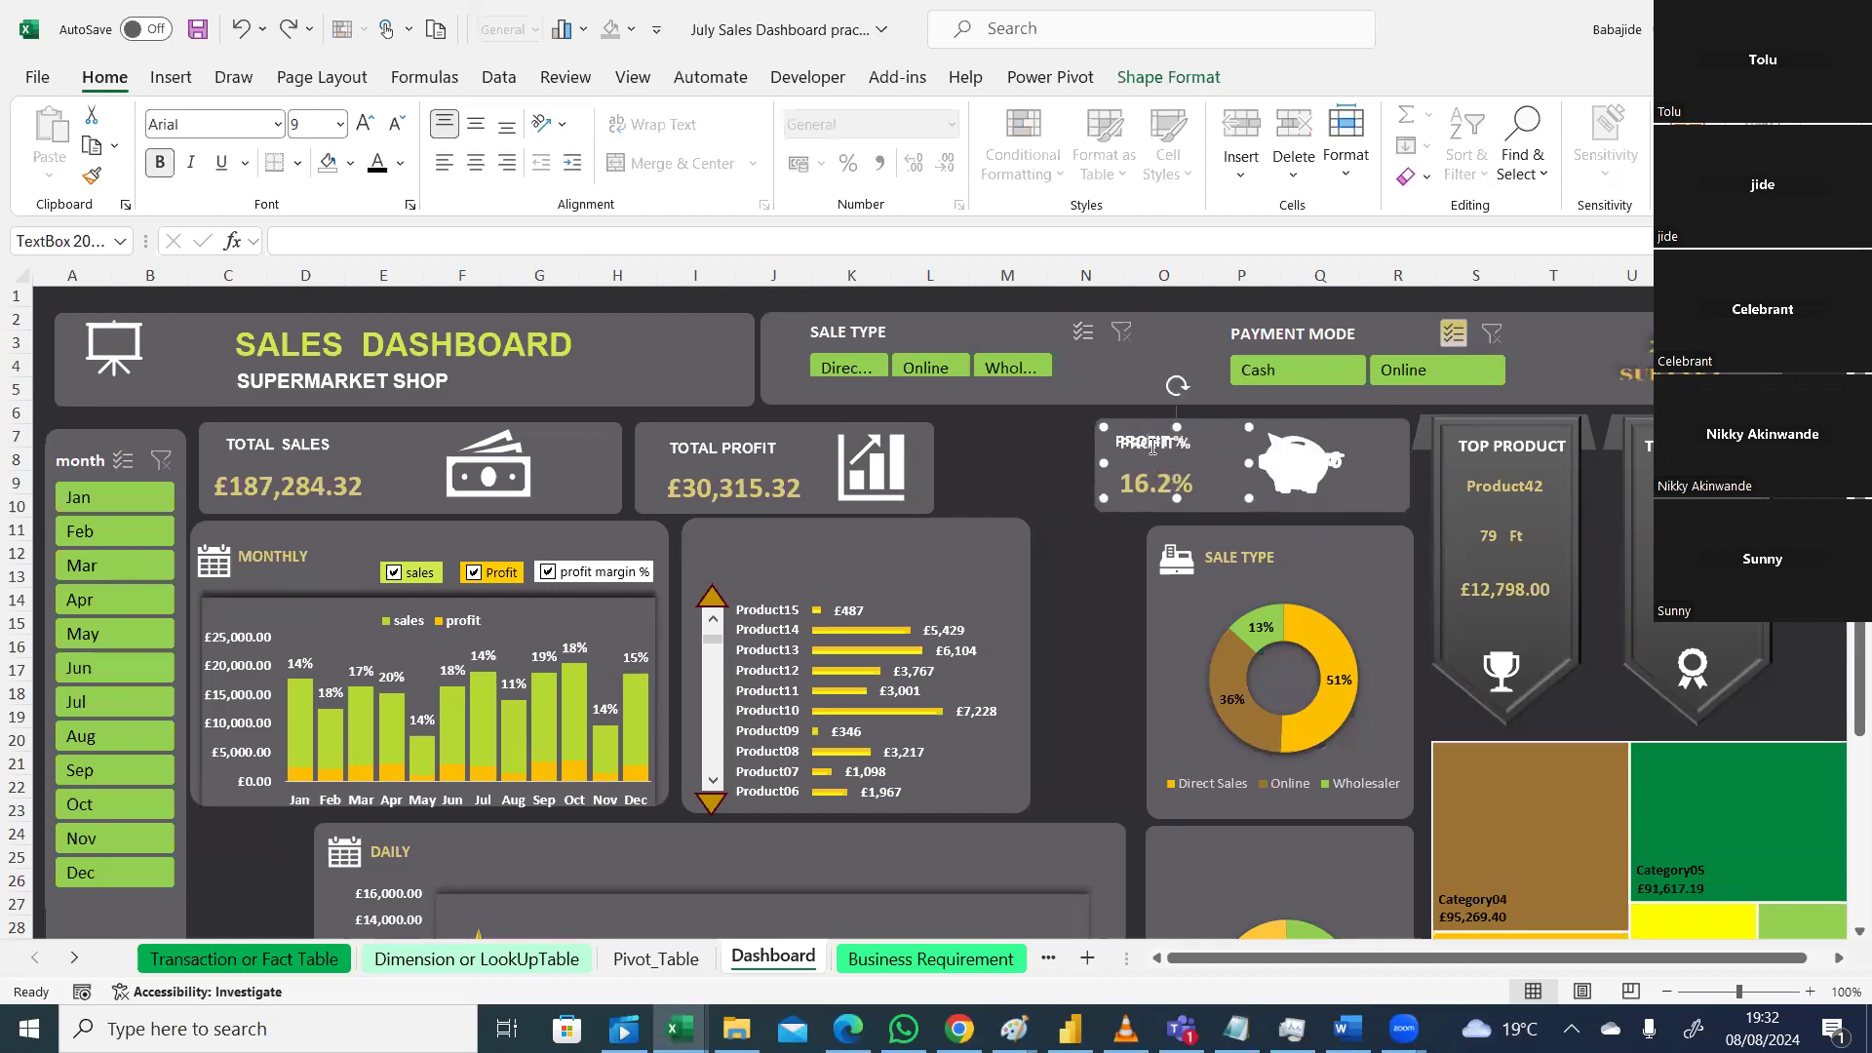
click(1116, 553)
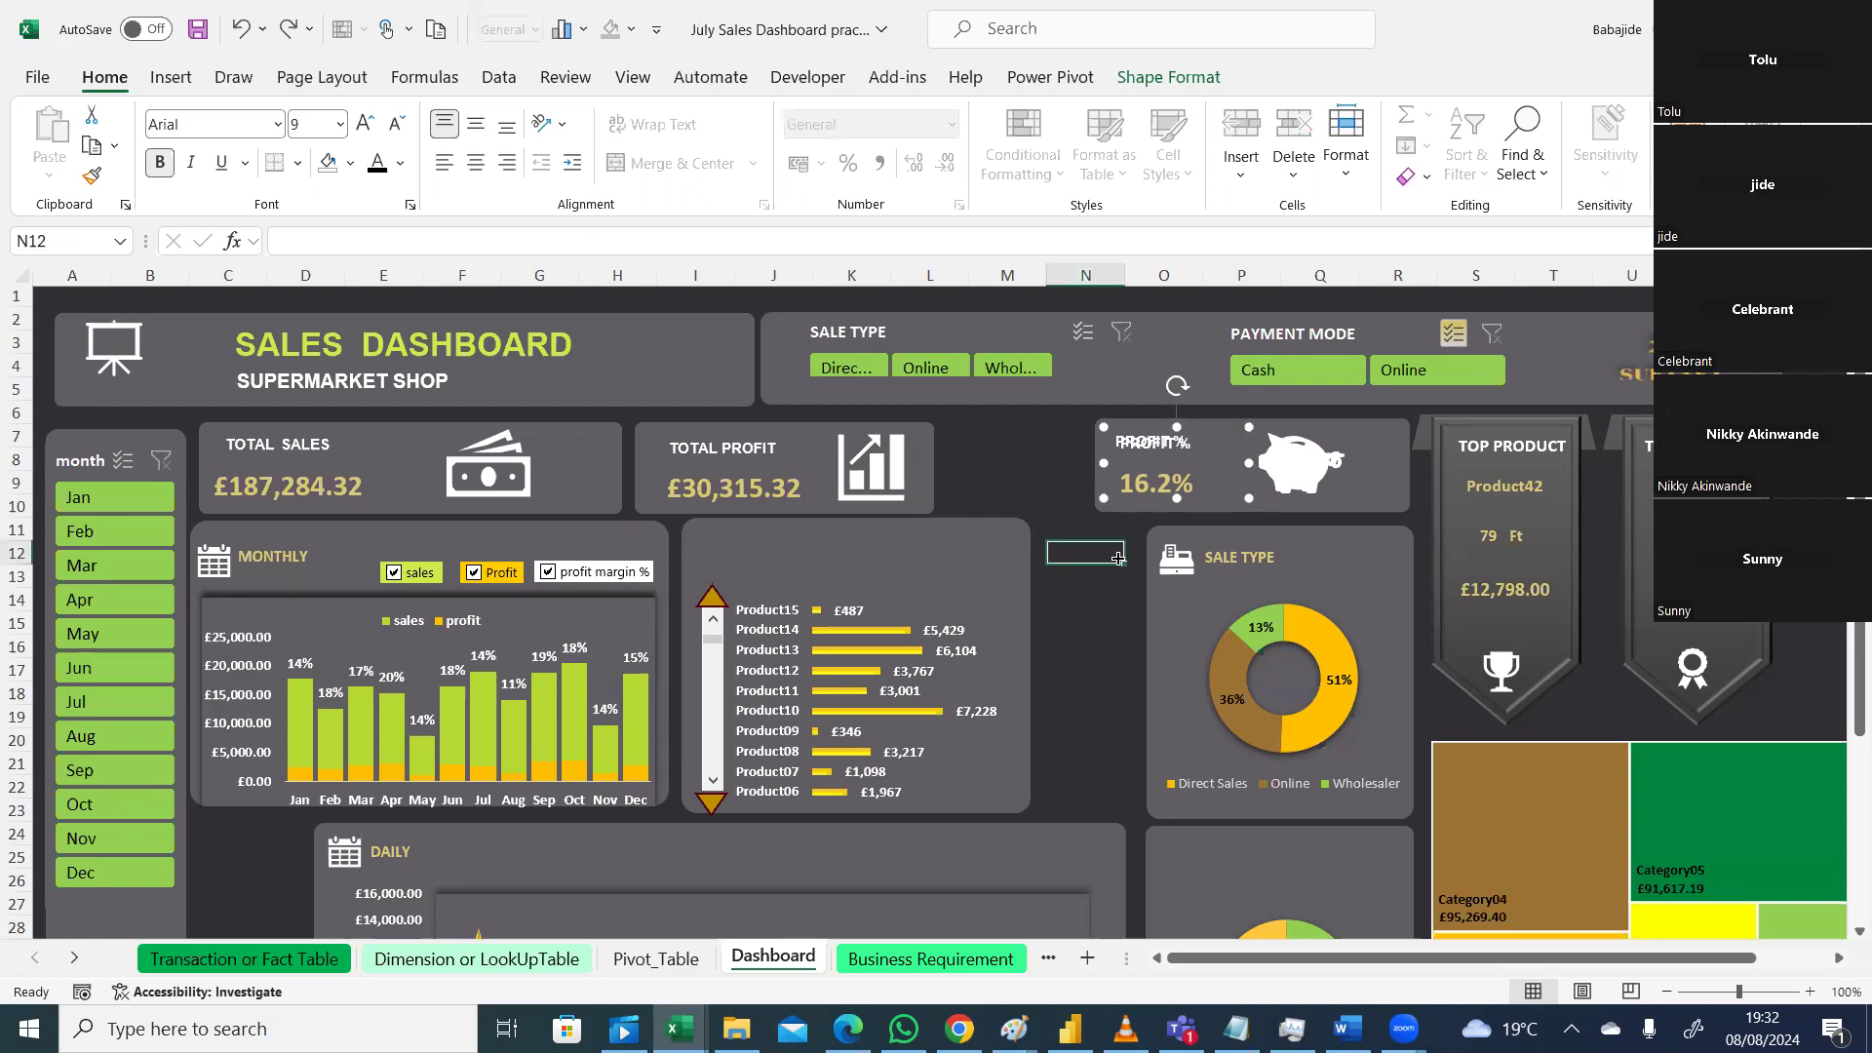
Step: Group the piggy icon, Profit % text box and card background, and move the card beside Total Profit
click(1311, 465)
shift+click(1170, 444)
shift+click(1394, 449)
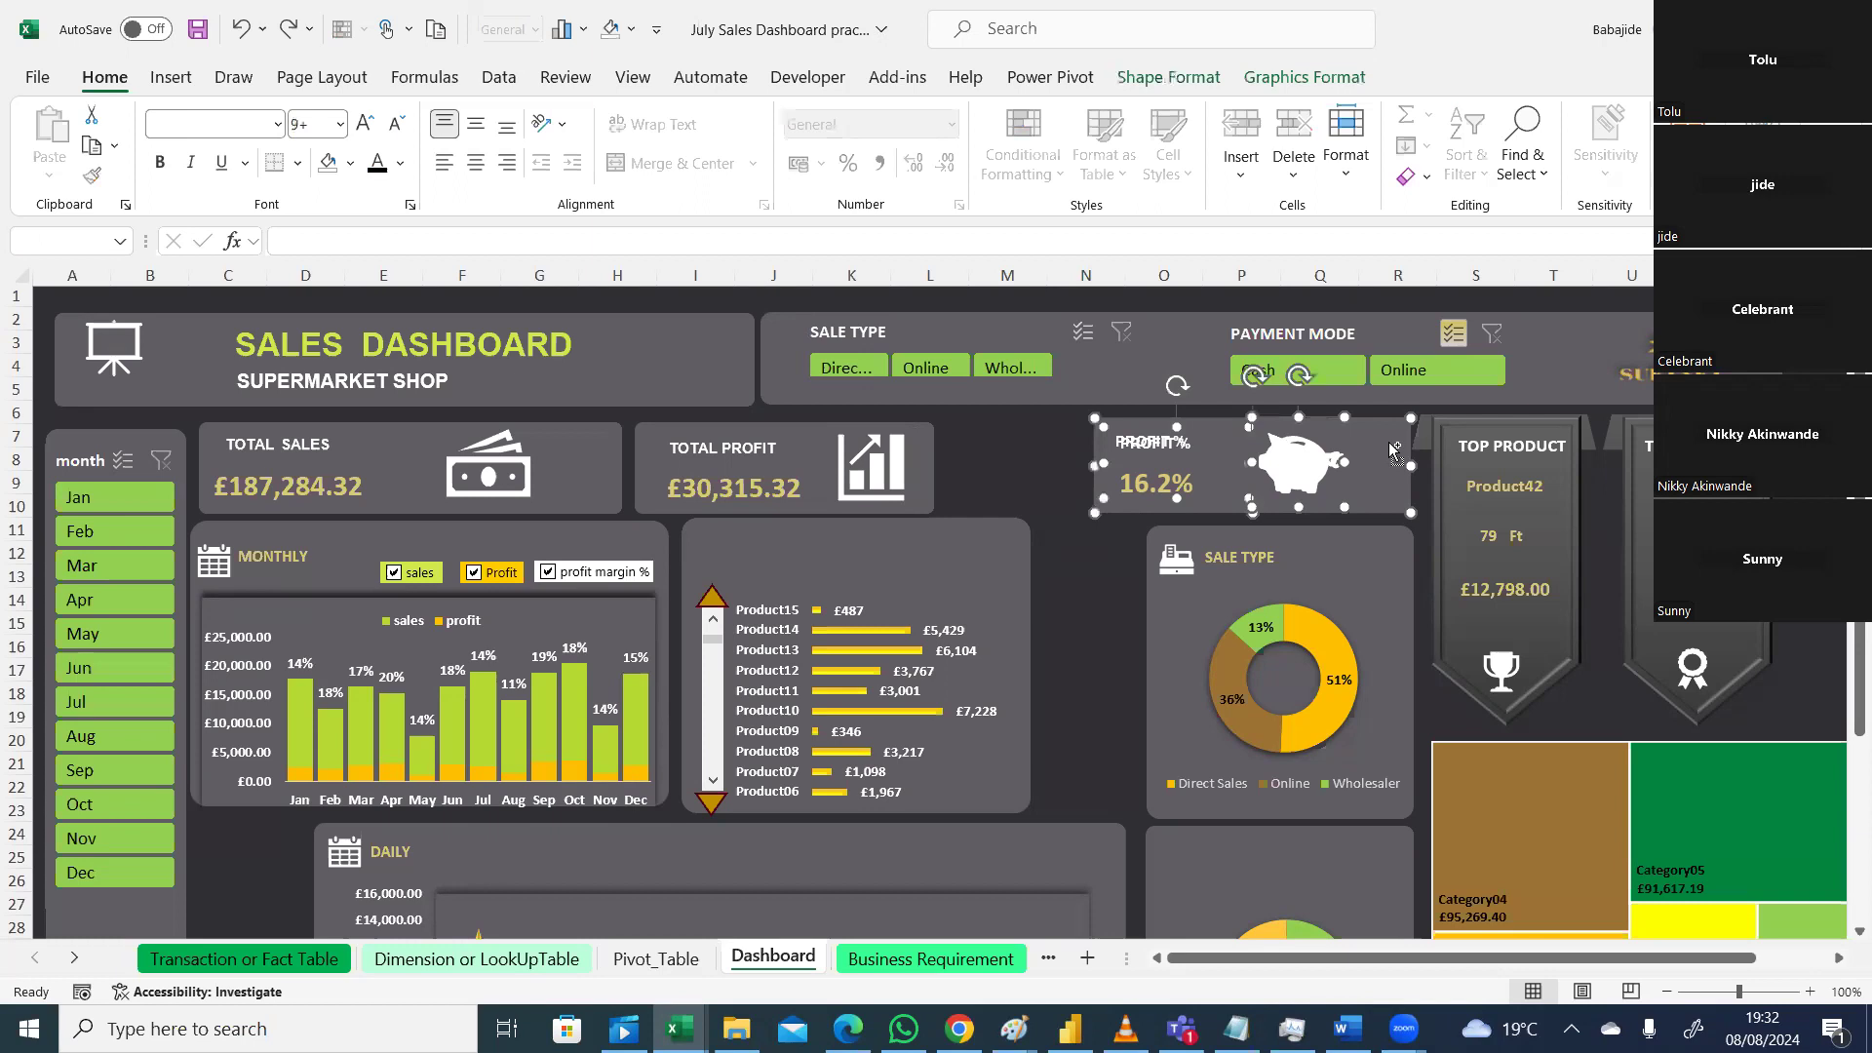
right_click(1387, 445)
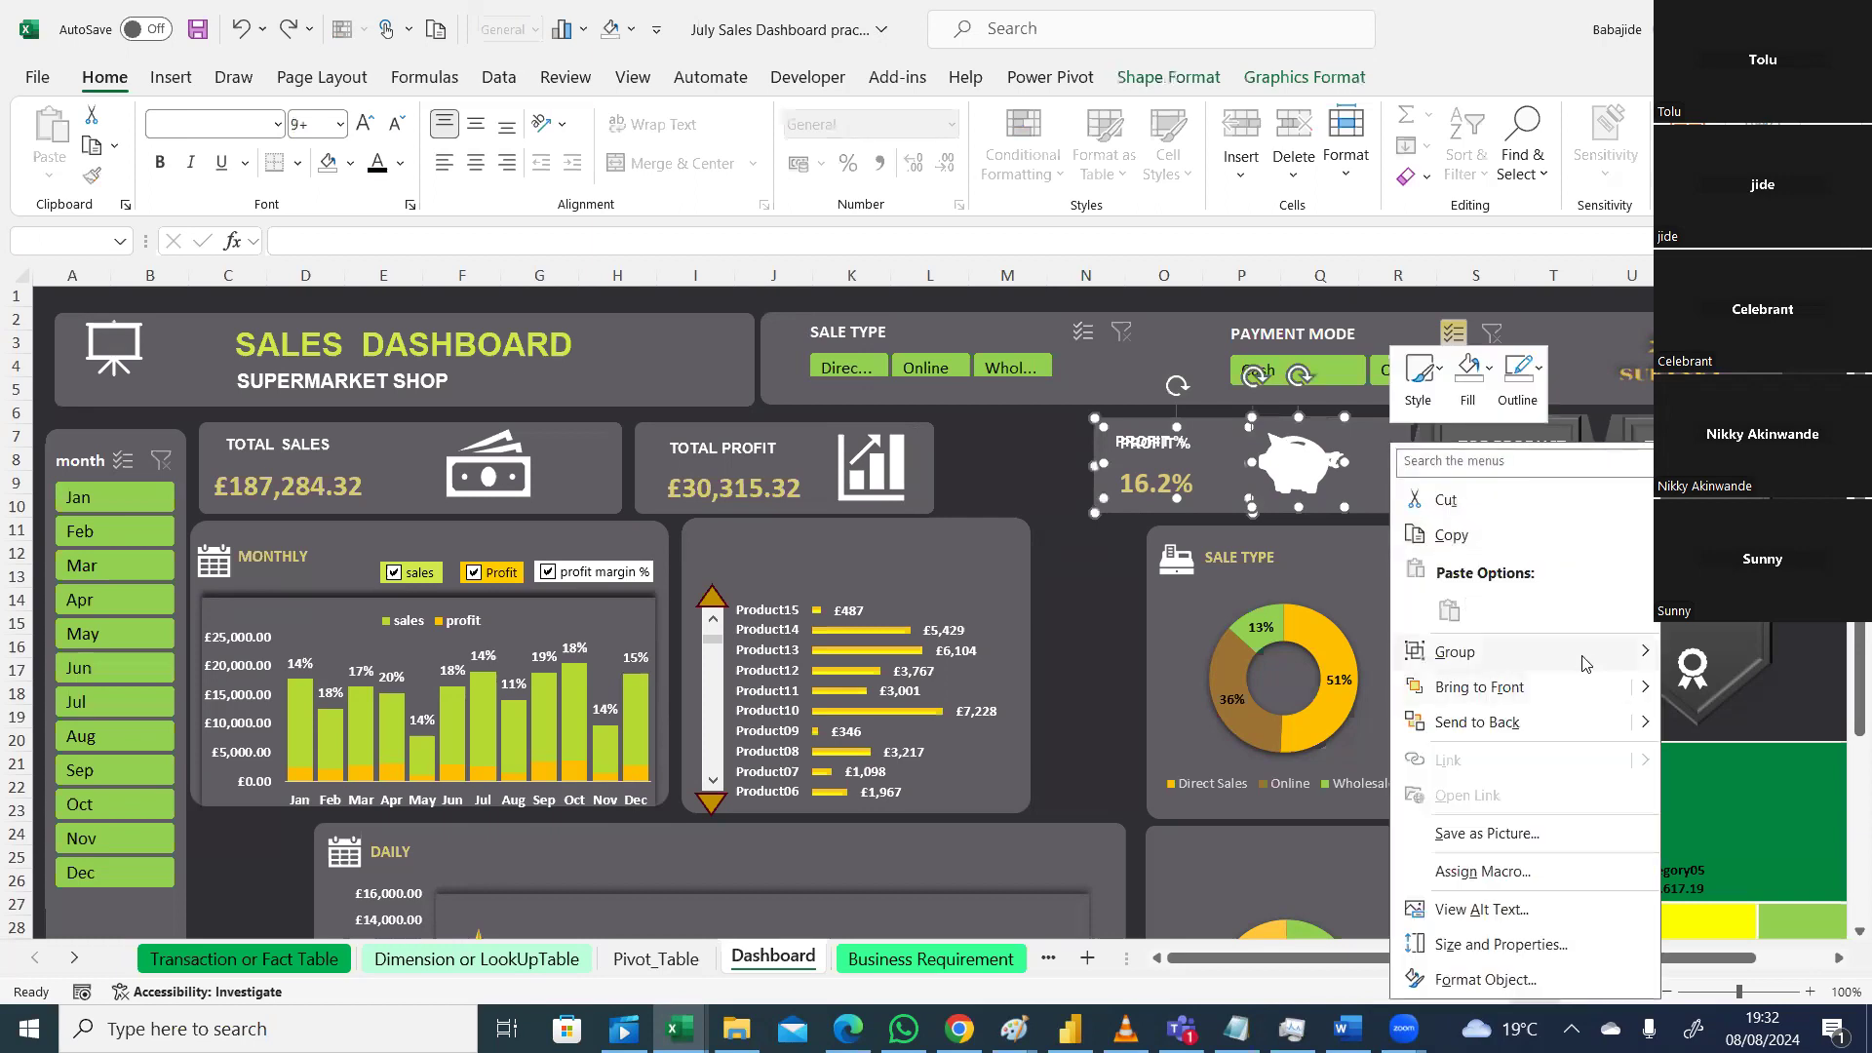
mouse_move(1626, 655)
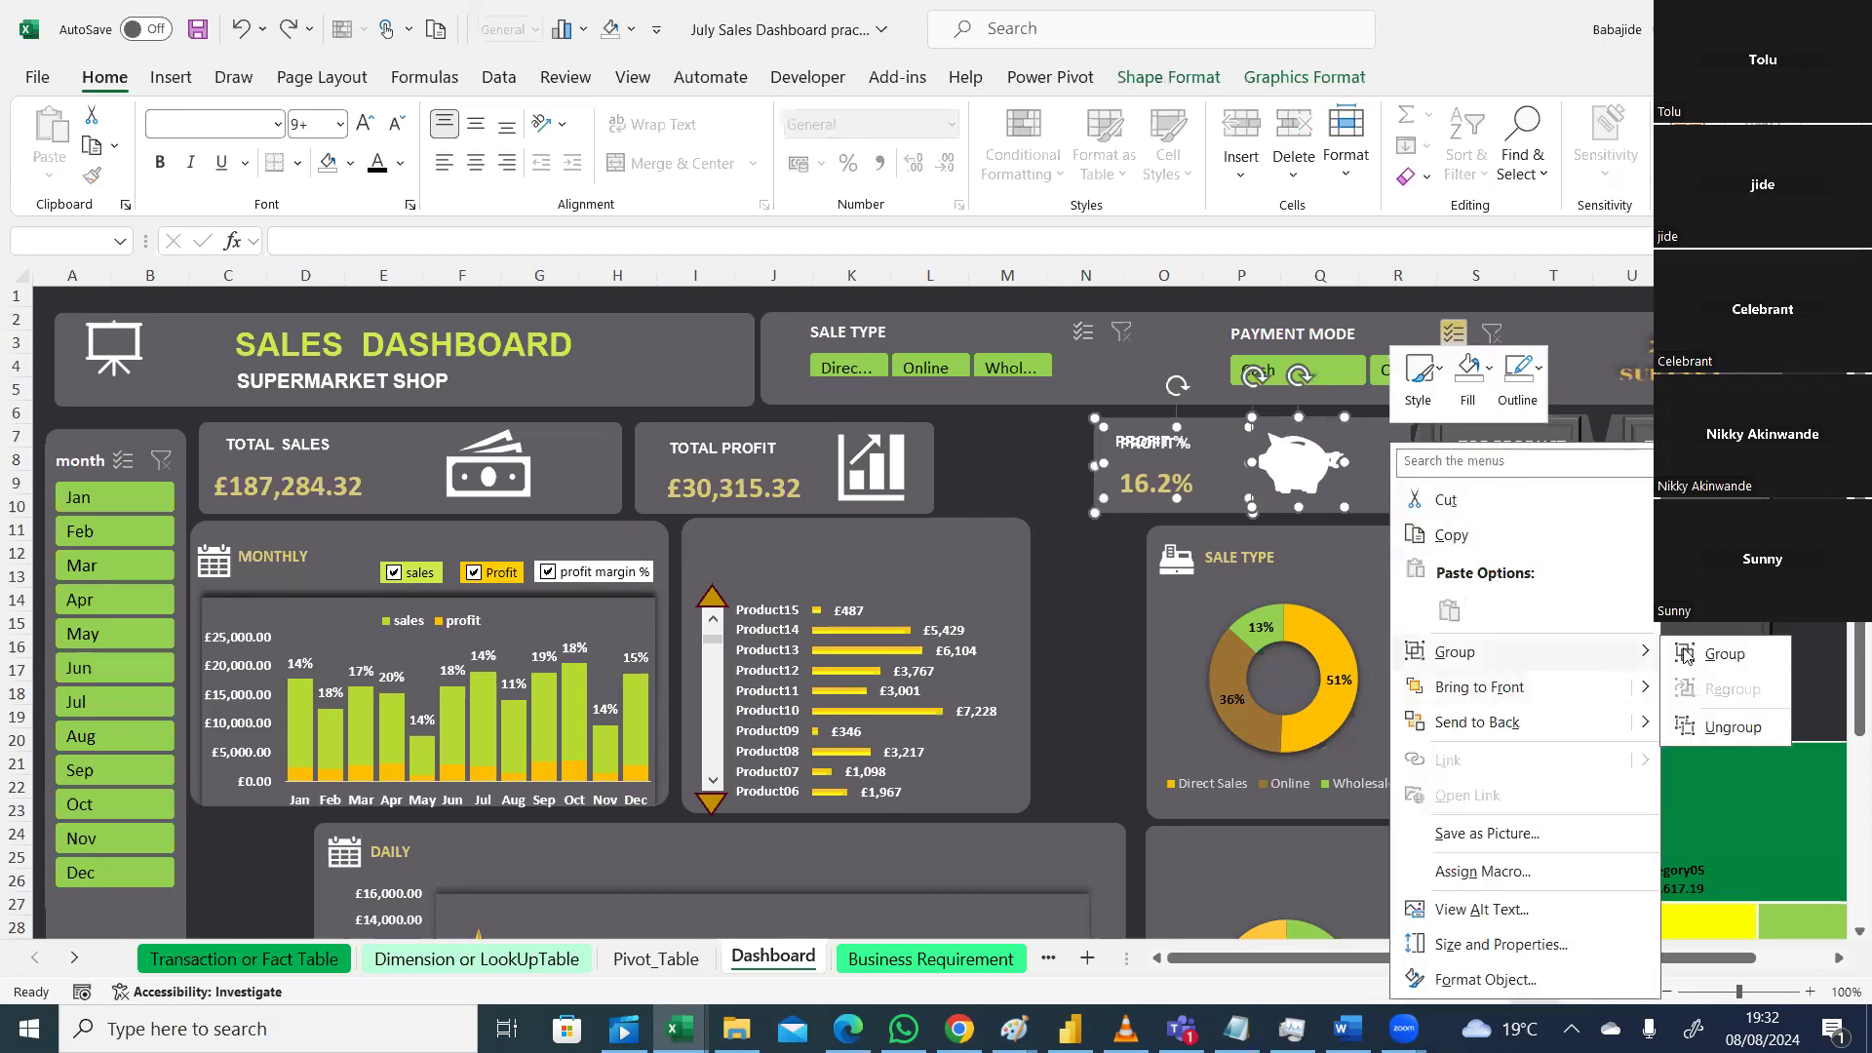
click(1707, 656)
drag(1307, 475, 1236, 492)
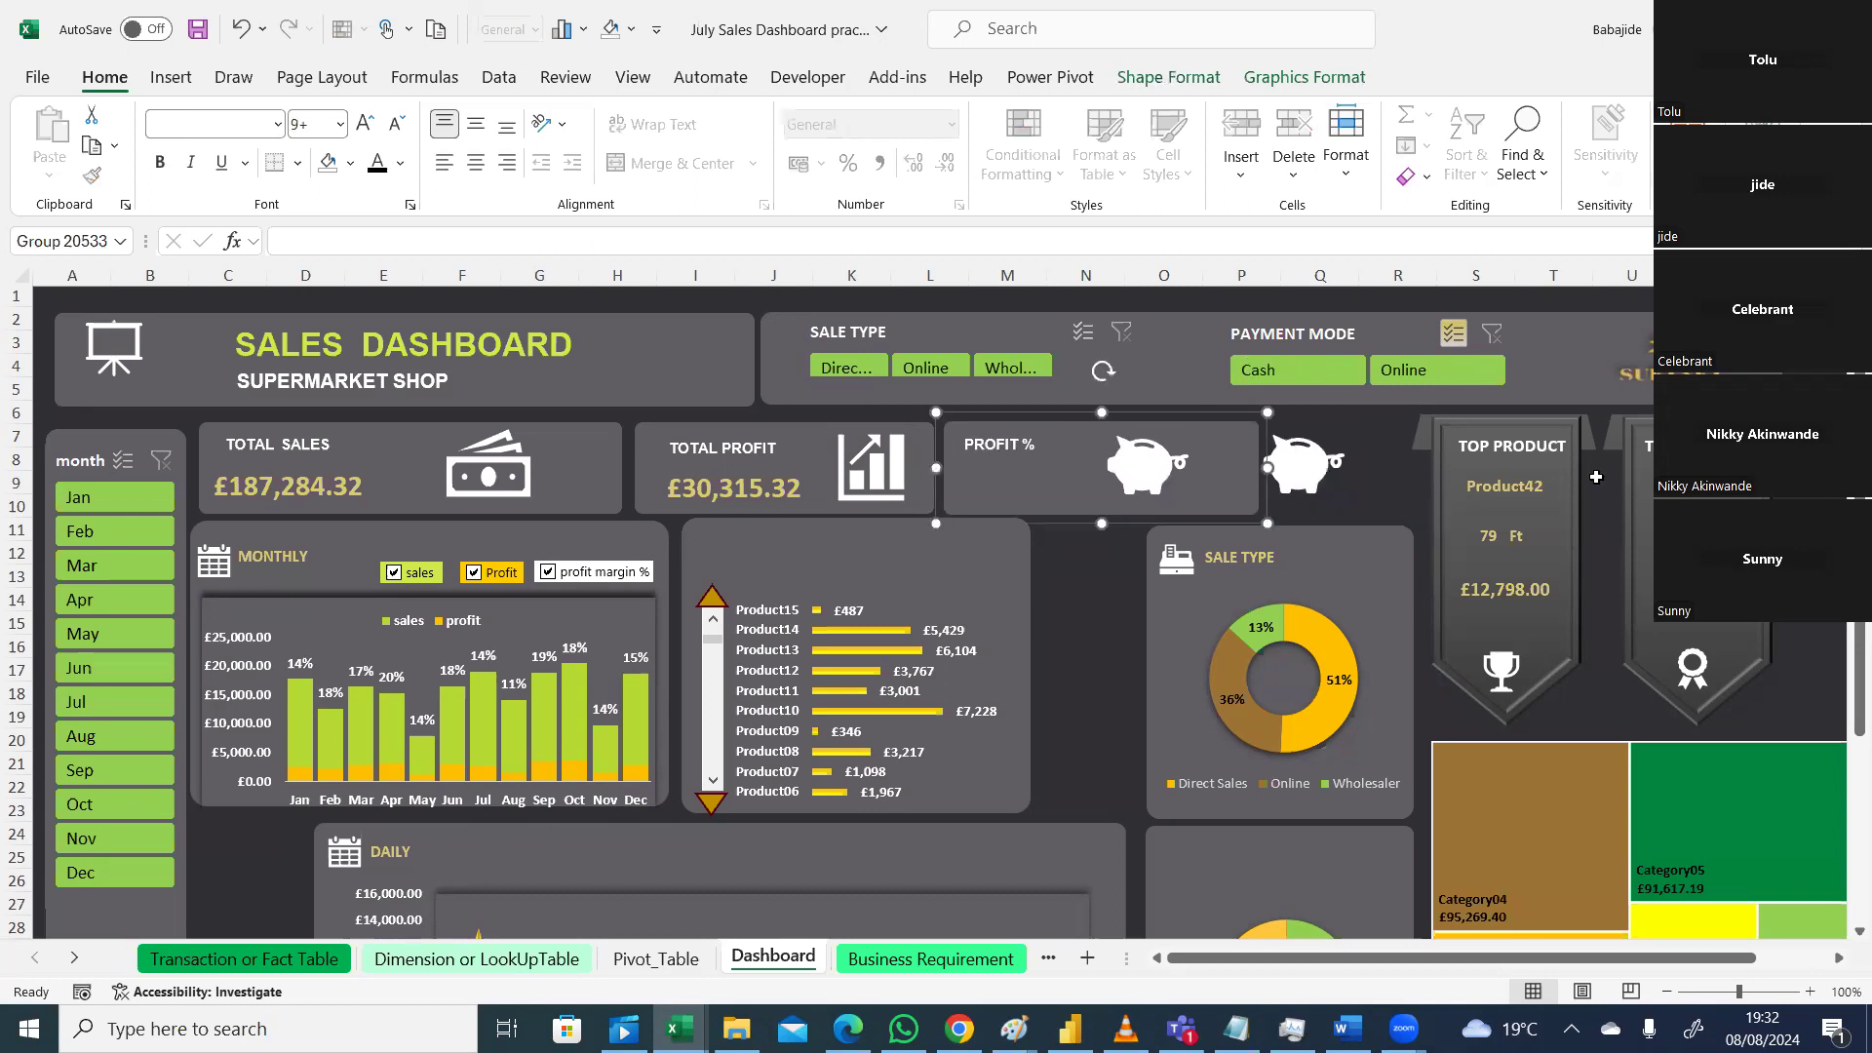
Step: Try selecting the SALE TYPE heading, background, donut chart and register icon, then clear the selection
click(1537, 461)
click(1295, 558)
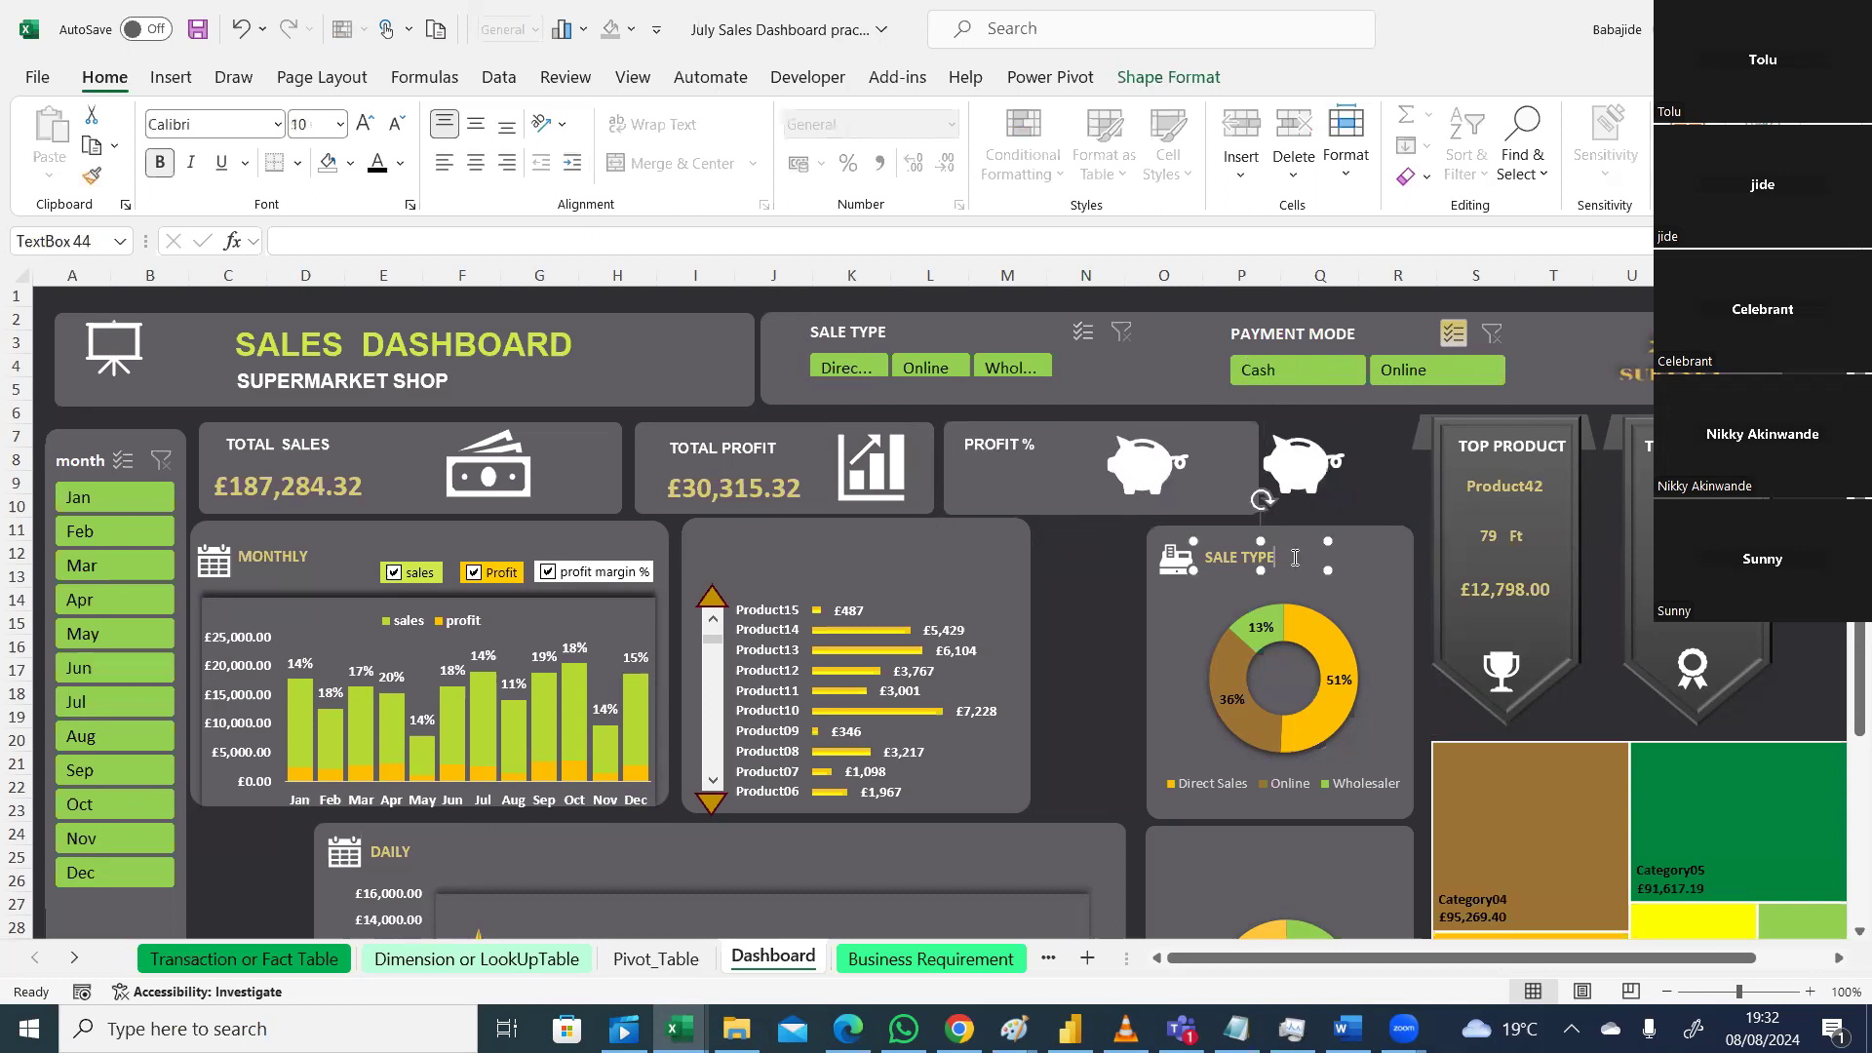
click(1369, 610)
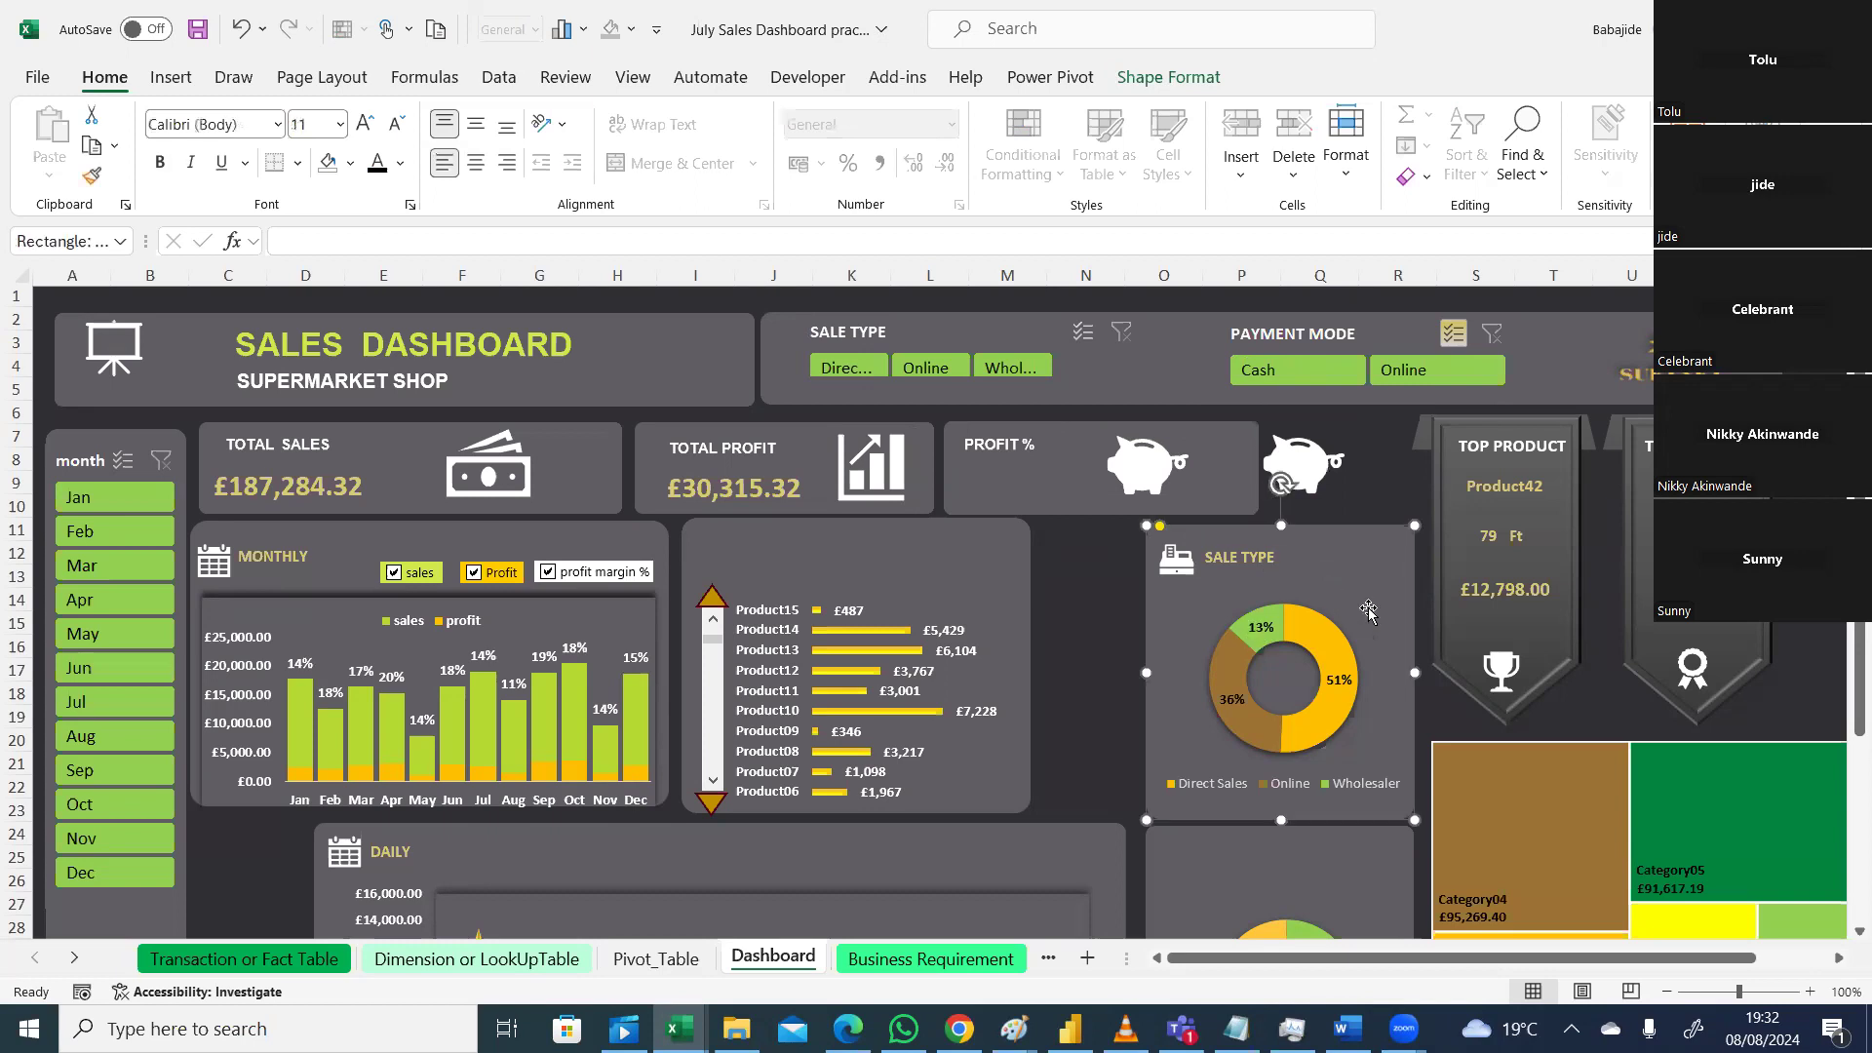
ctrl+click(1324, 665)
ctrl+click(1223, 556)
ctrl+click(1188, 568)
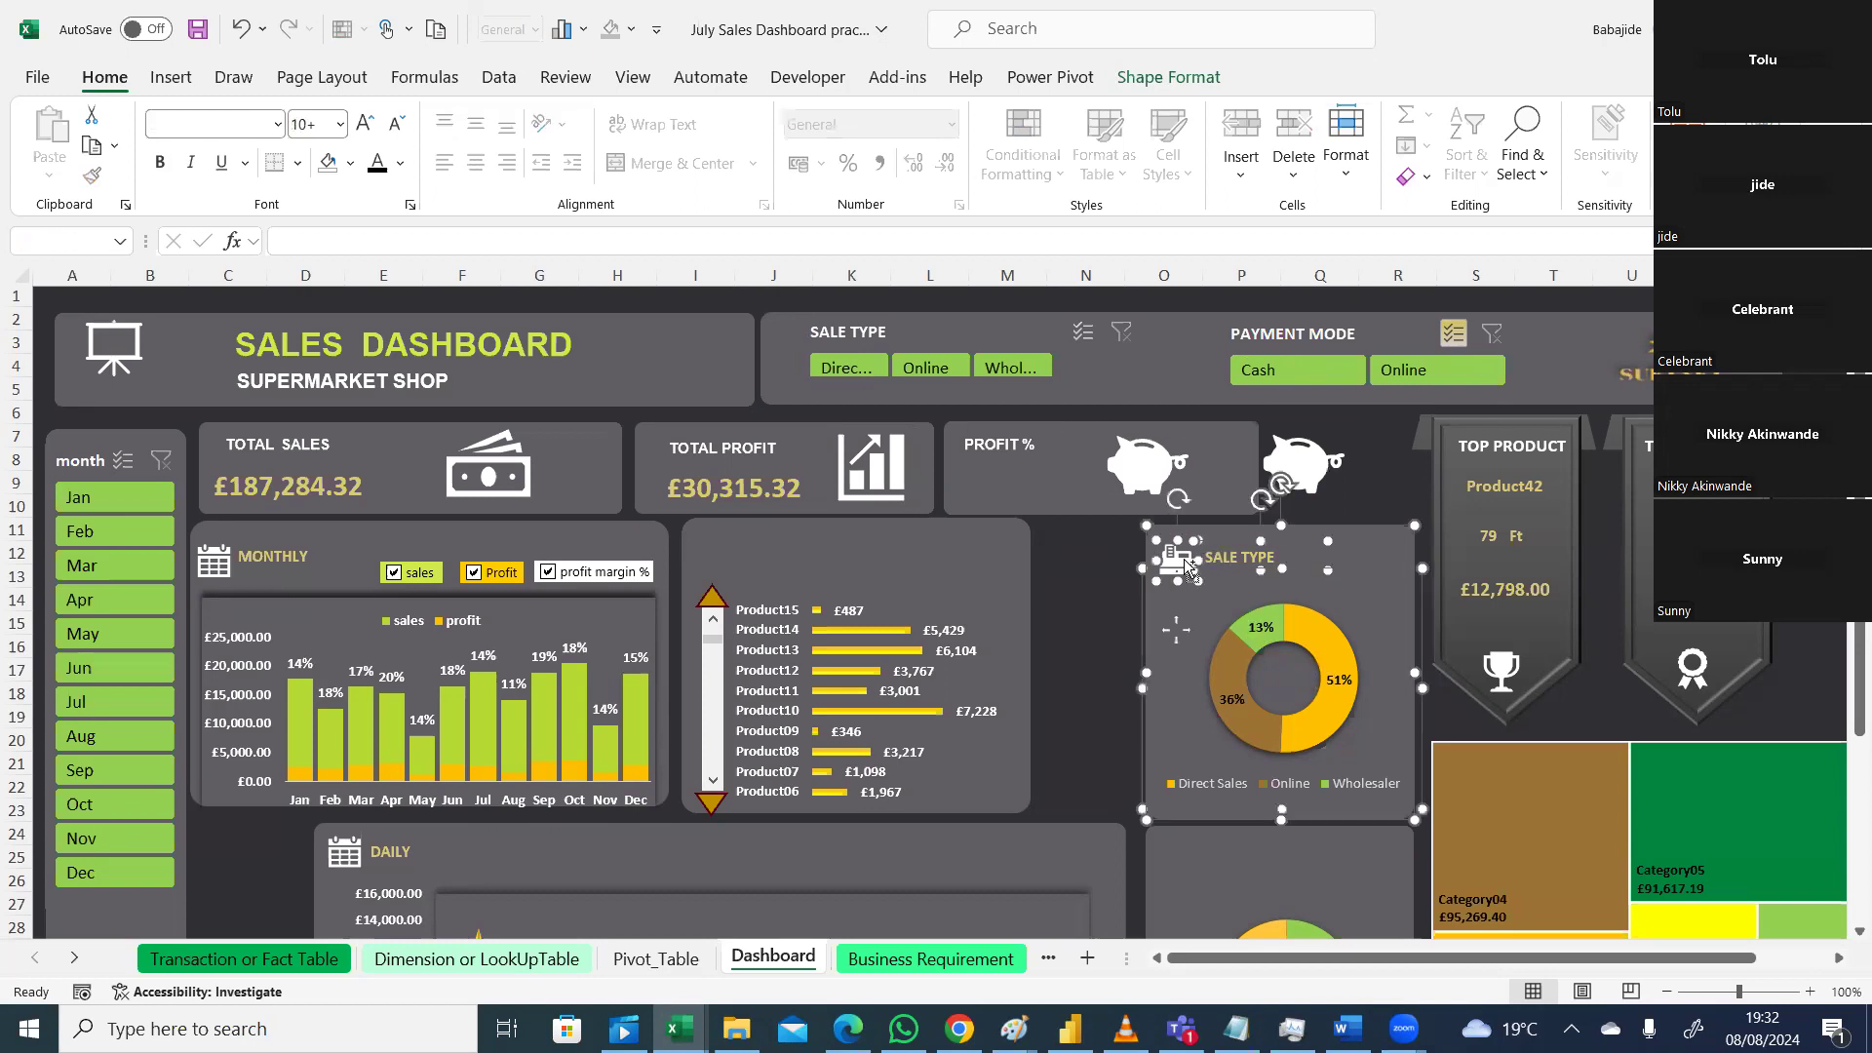
ctrl+click(1214, 702)
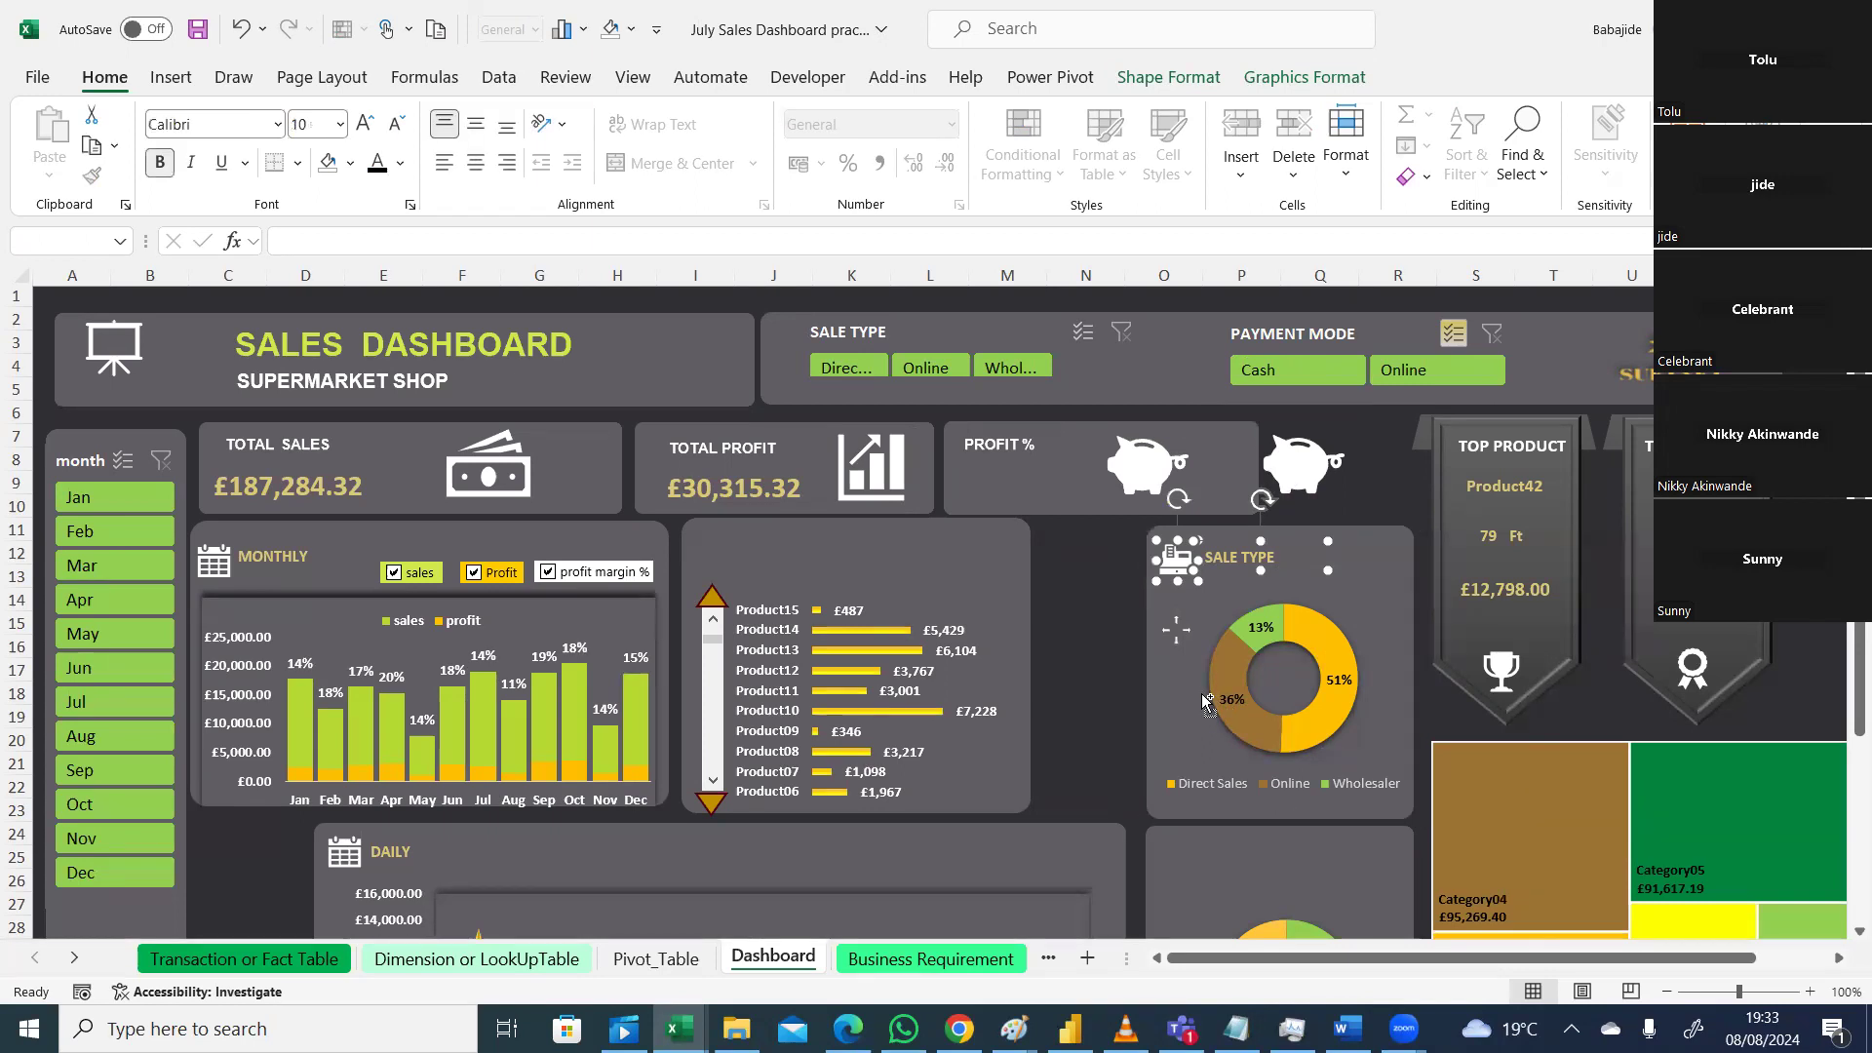
ctrl+click(1234, 643)
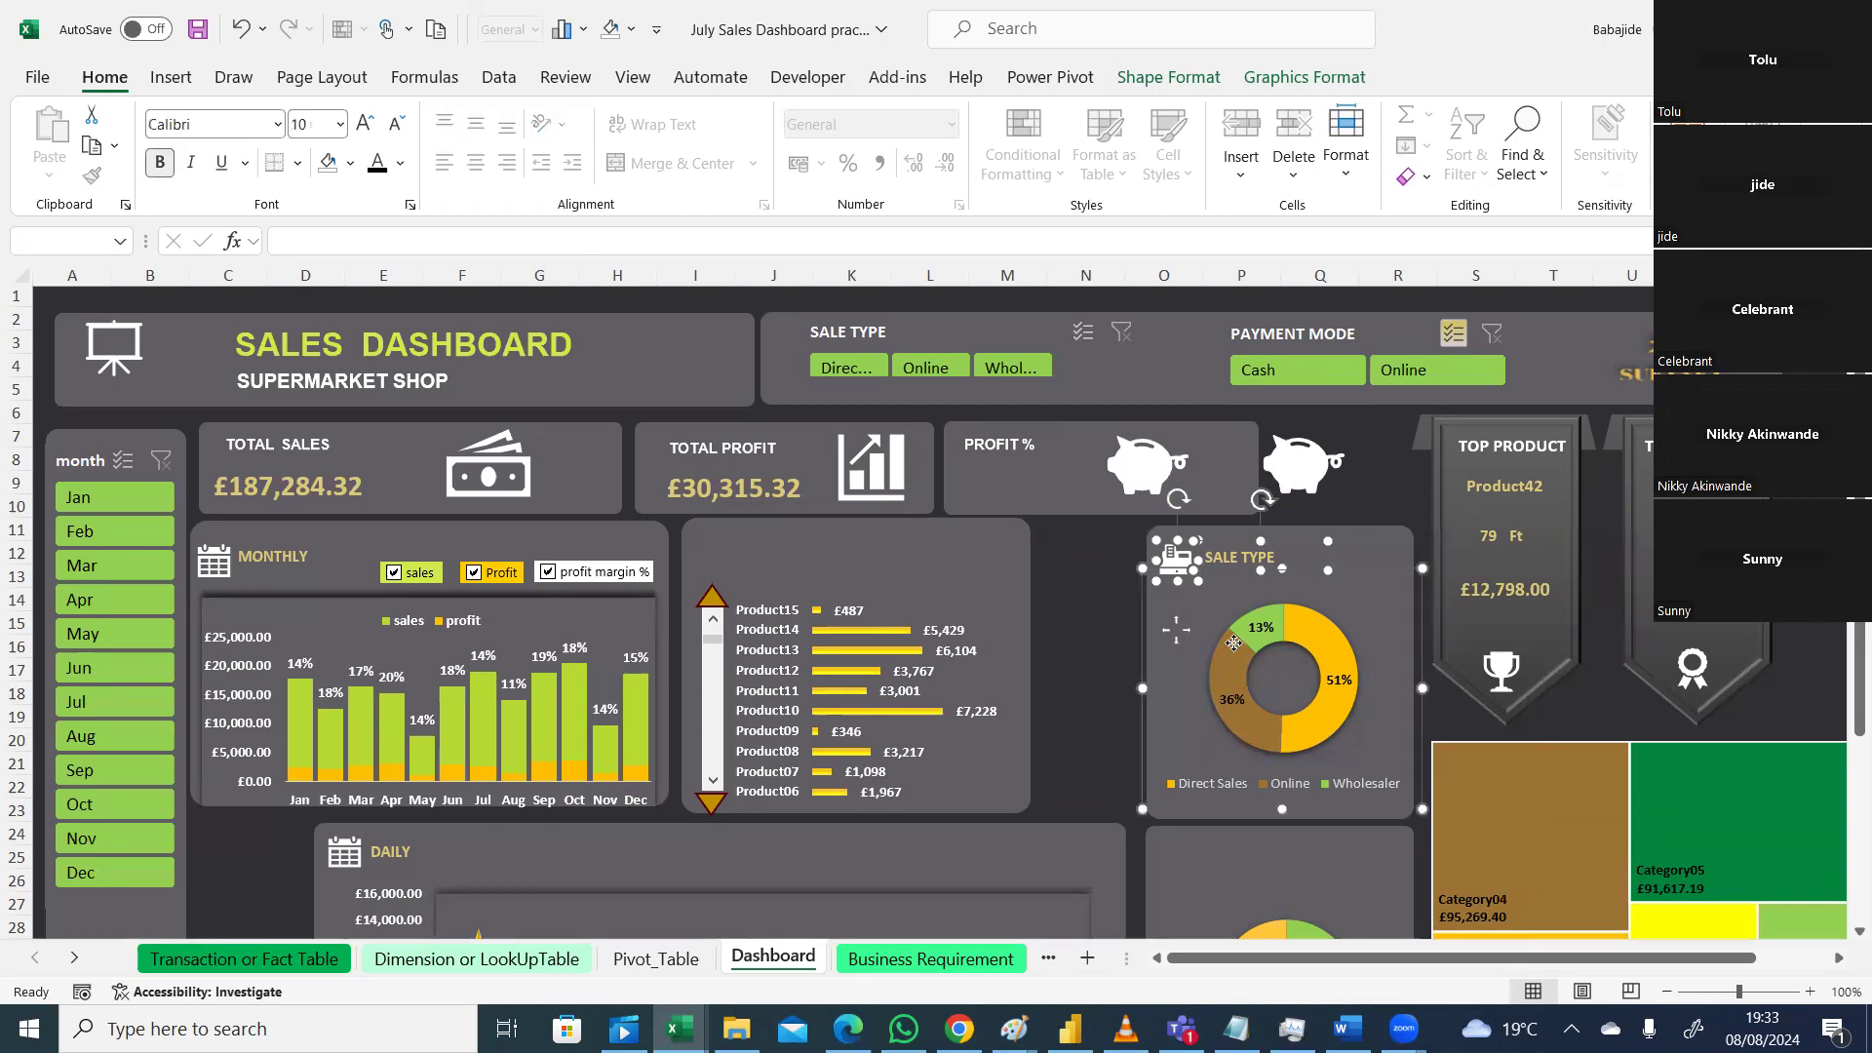
right_click(1361, 618)
click(1104, 645)
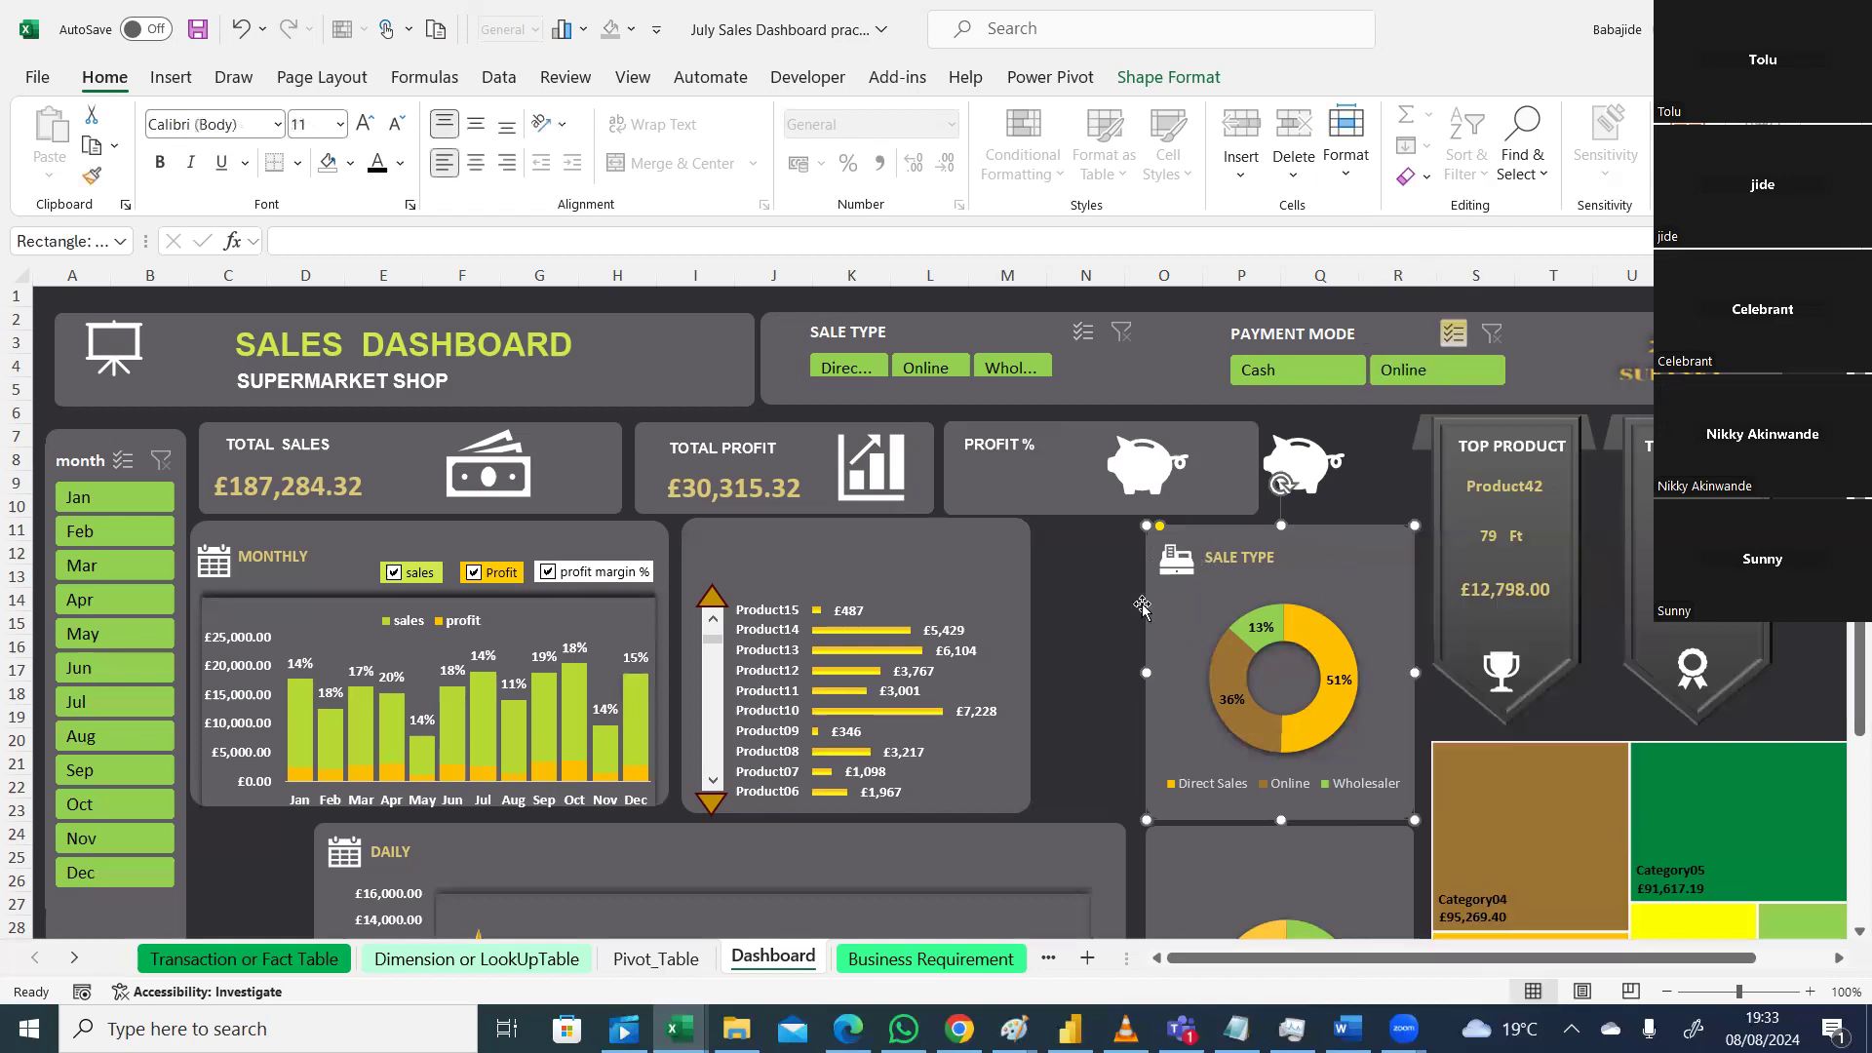
click(1105, 591)
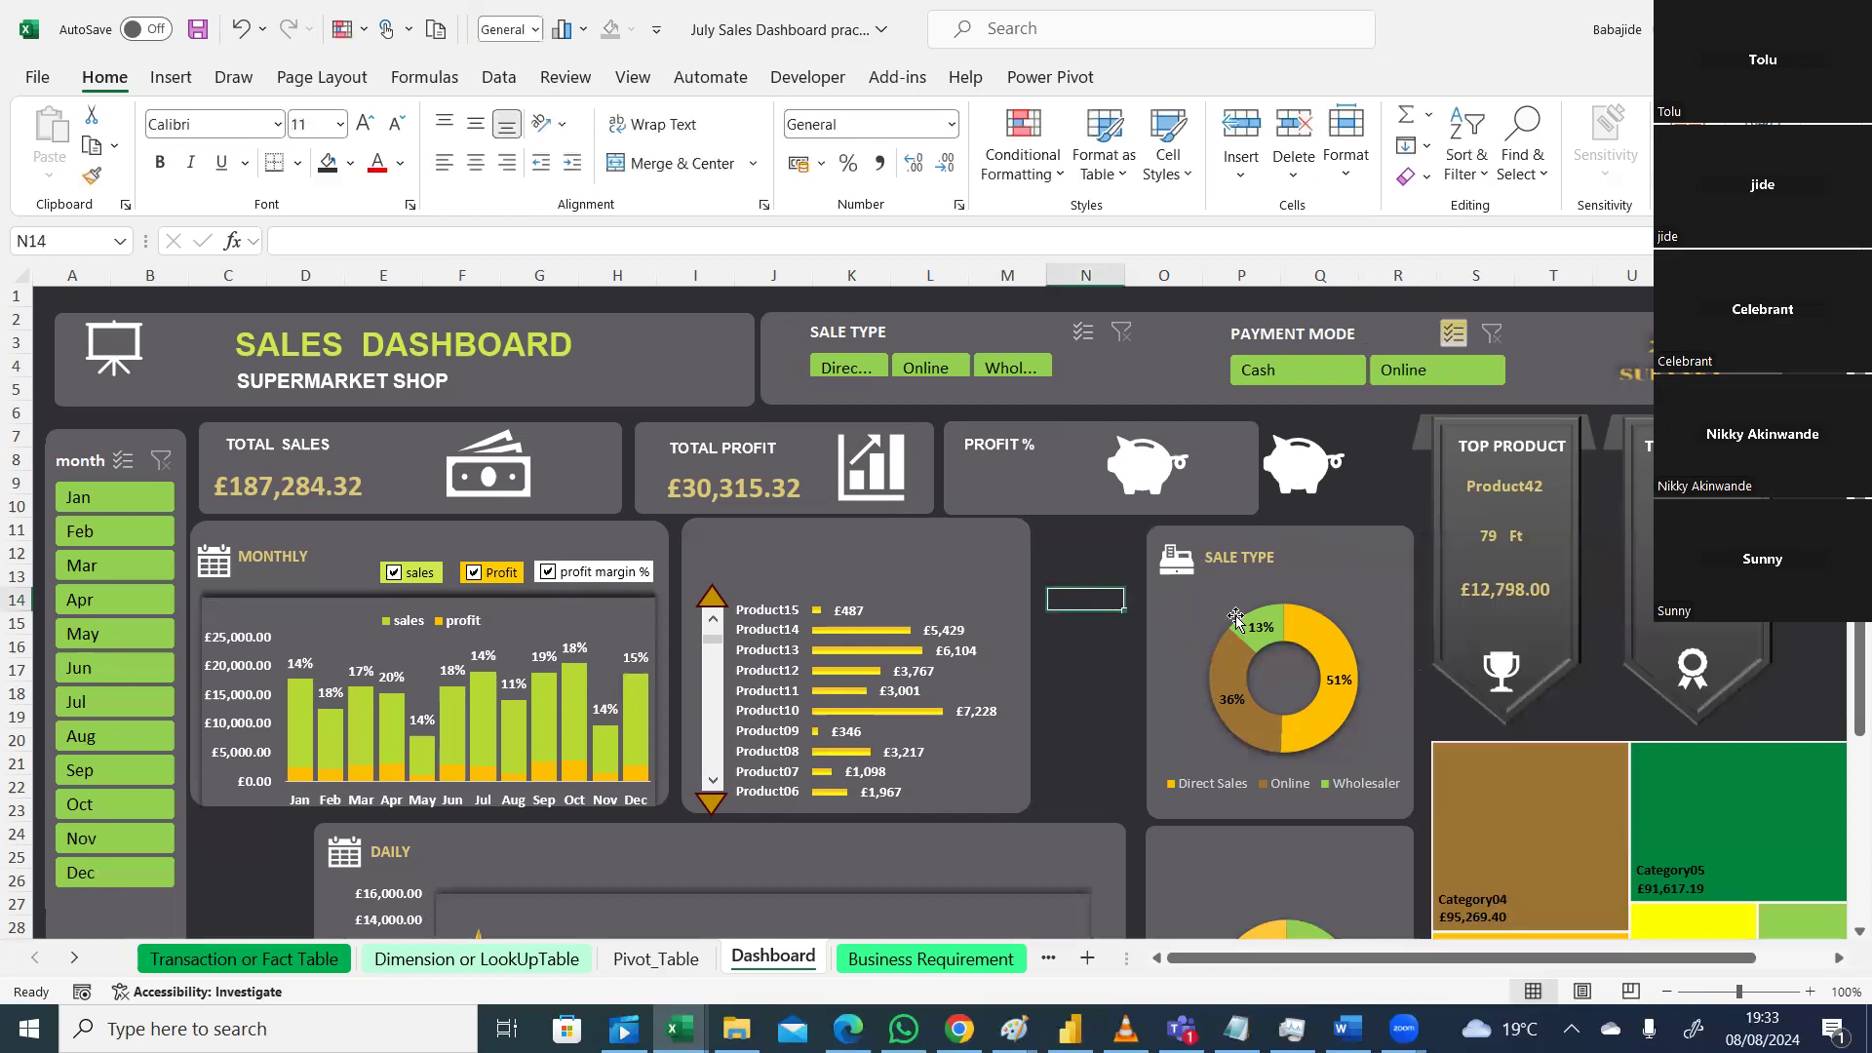
Step: Group the SALE TYPE card pieces, move the card left, and delete the duplicate piggy-bank icon
click(1356, 617)
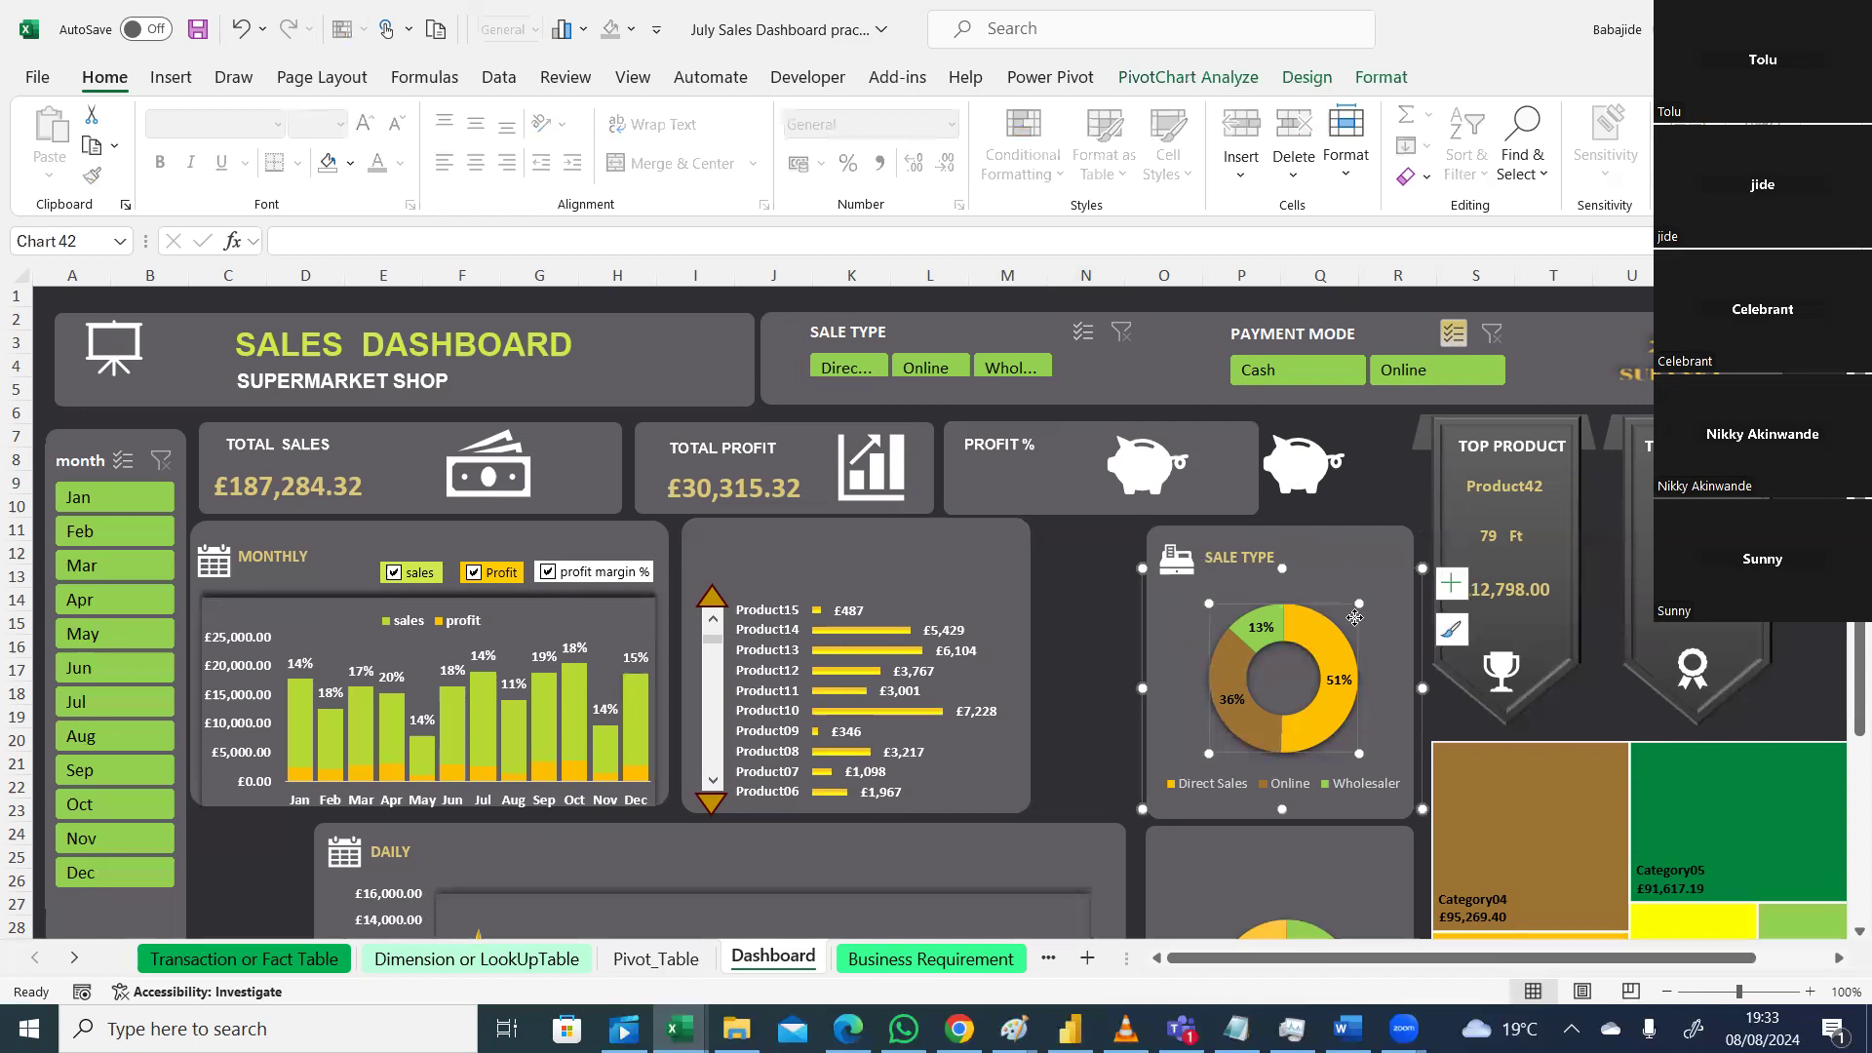
click(1390, 546)
click(1193, 565)
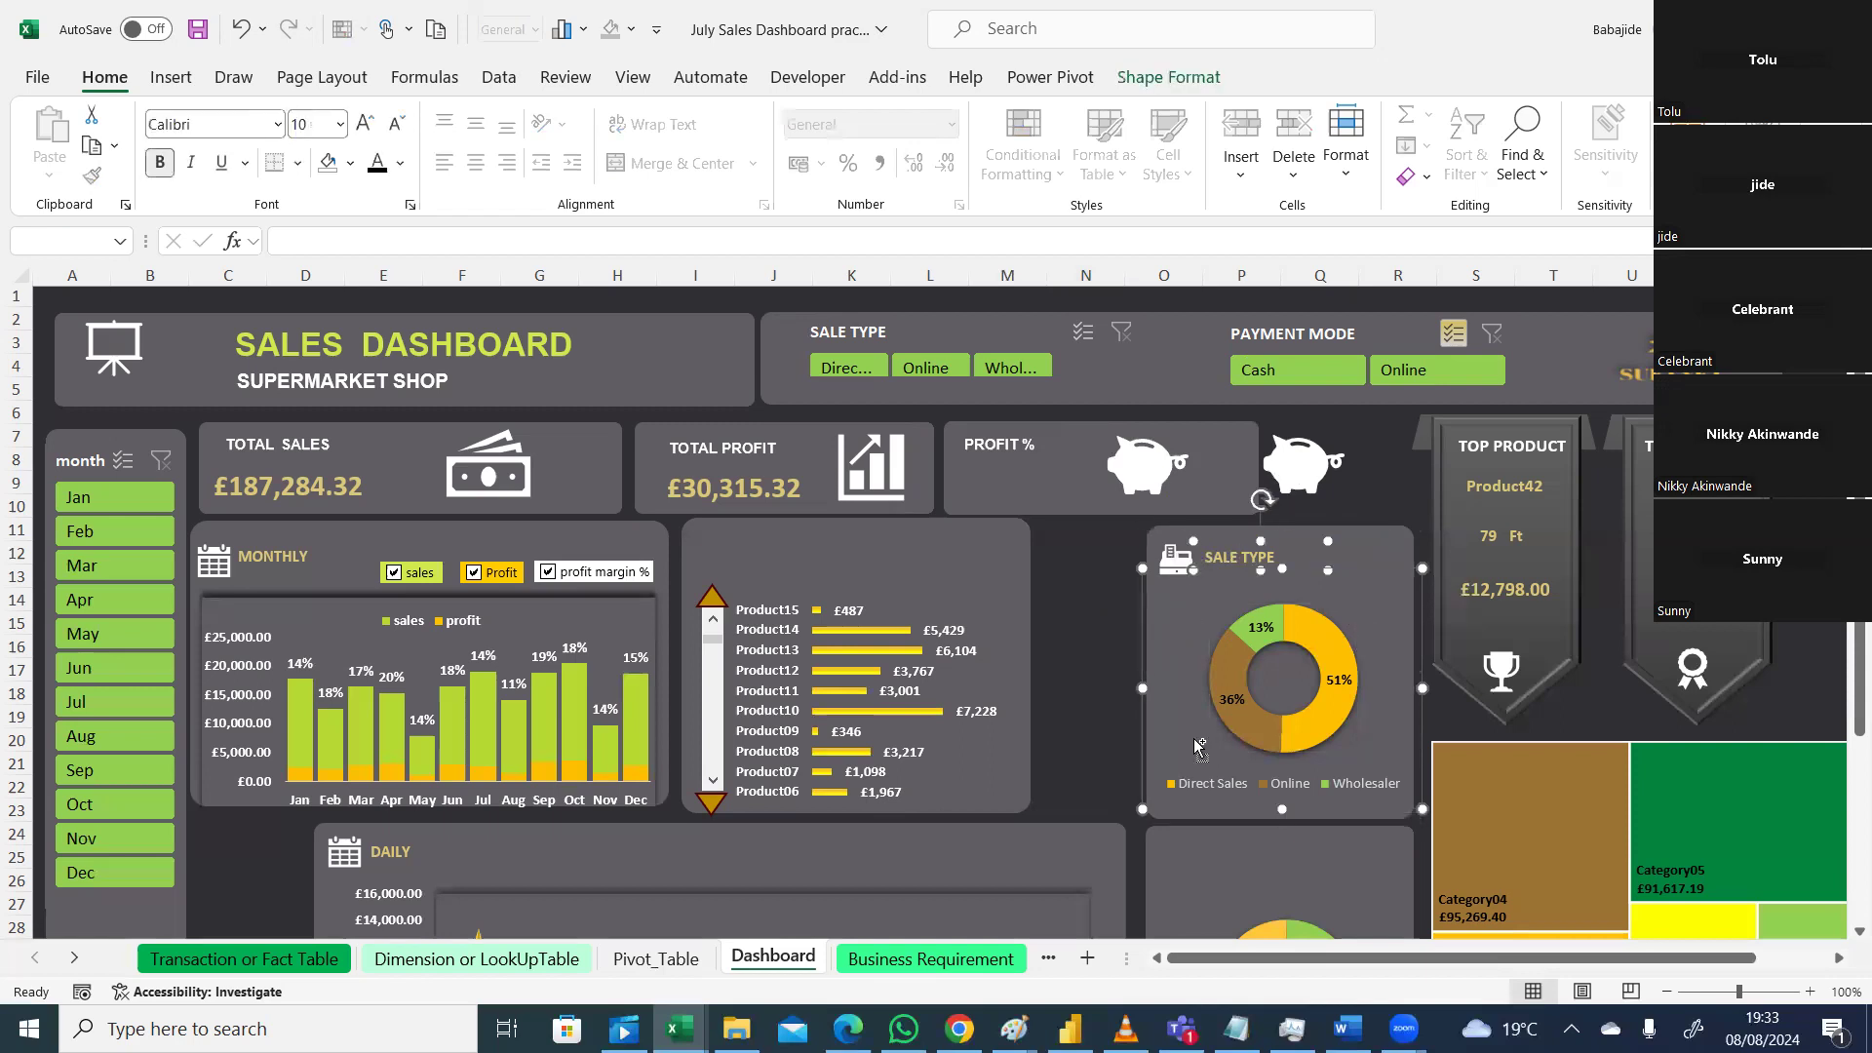
right_click(1166, 562)
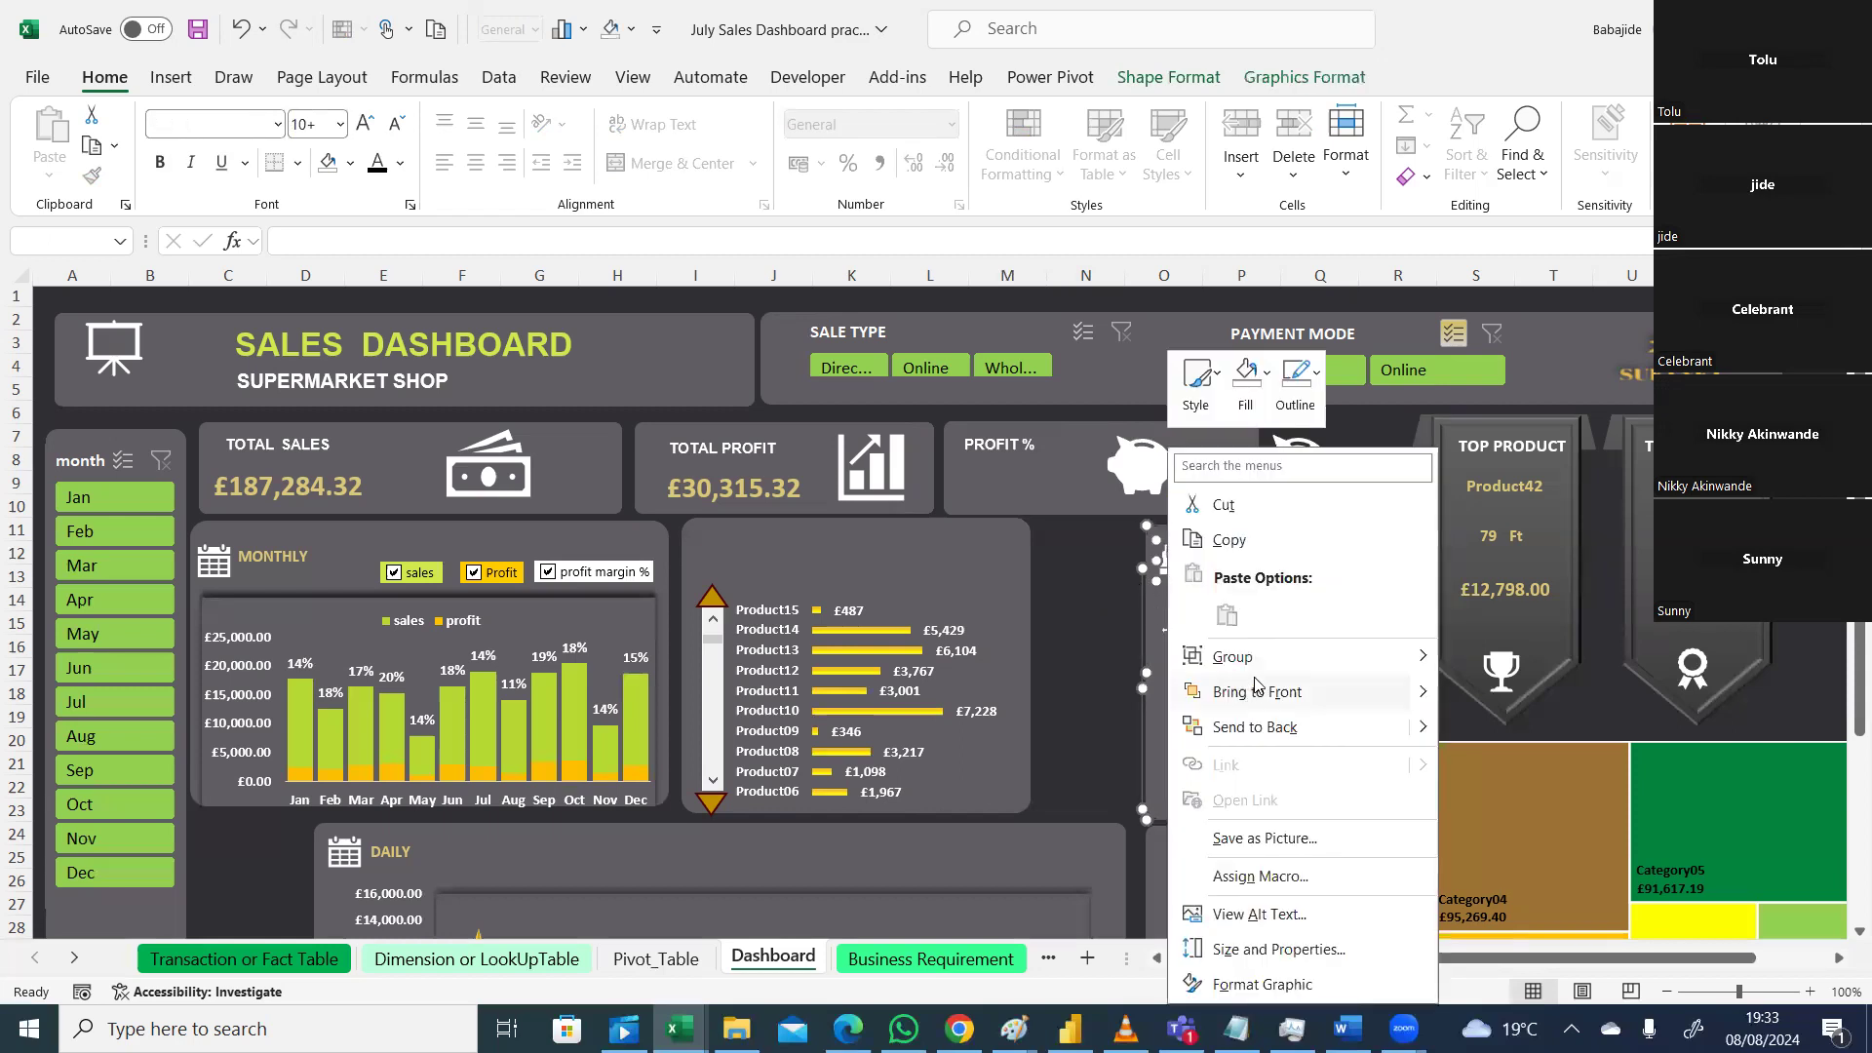
mouse_move(1421, 669)
click(1523, 662)
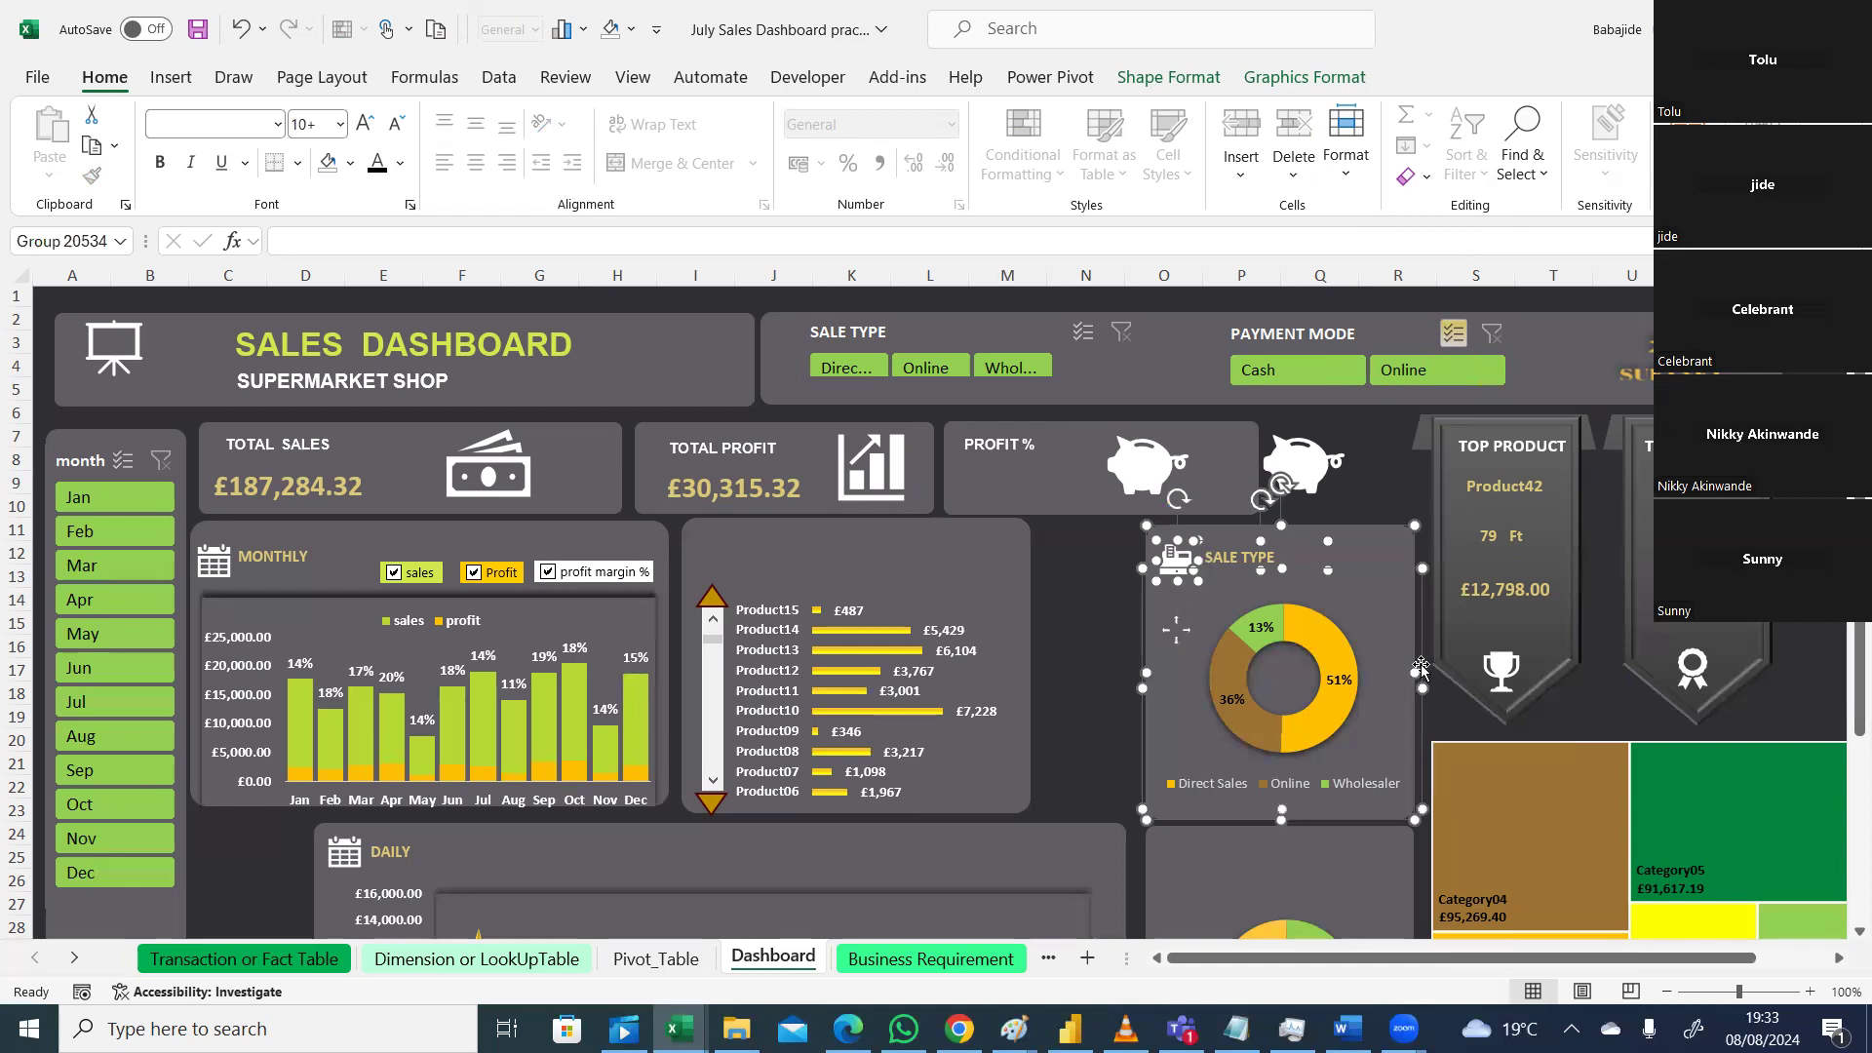
drag(1380, 585, 1278, 577)
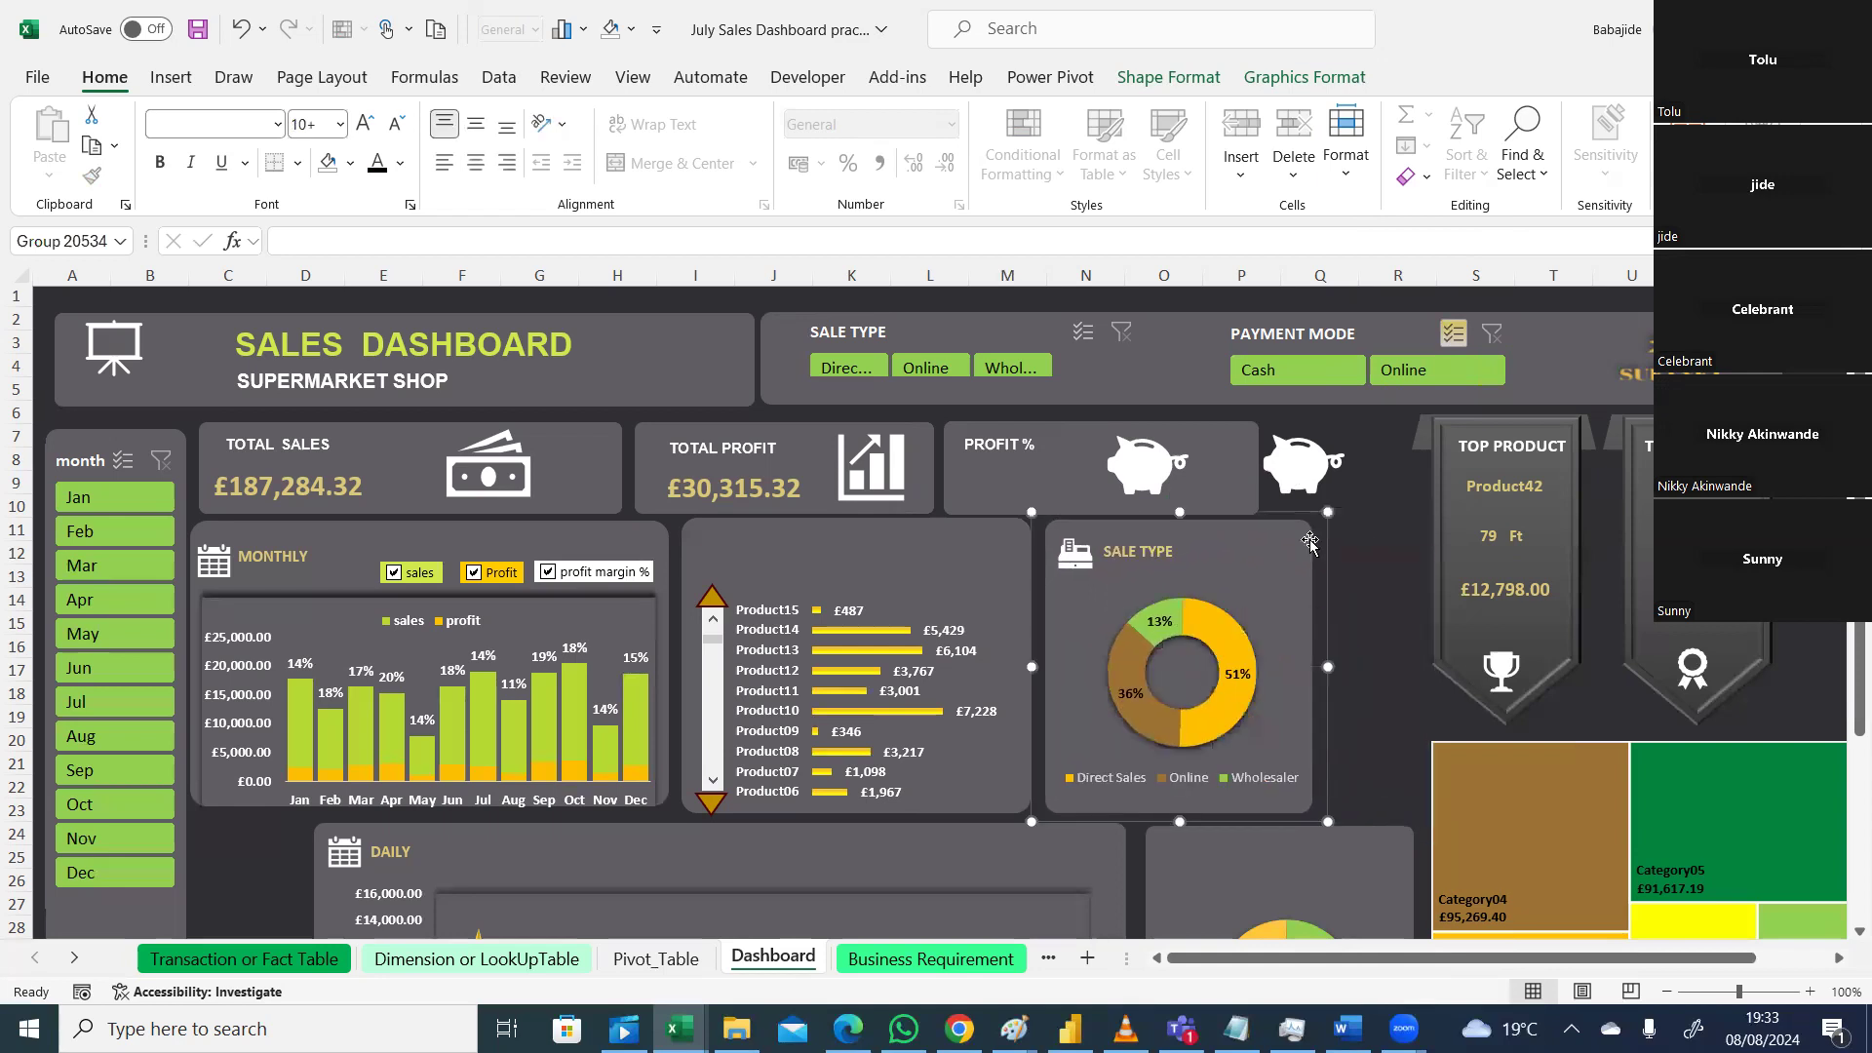
click(1316, 468)
key(Delete)
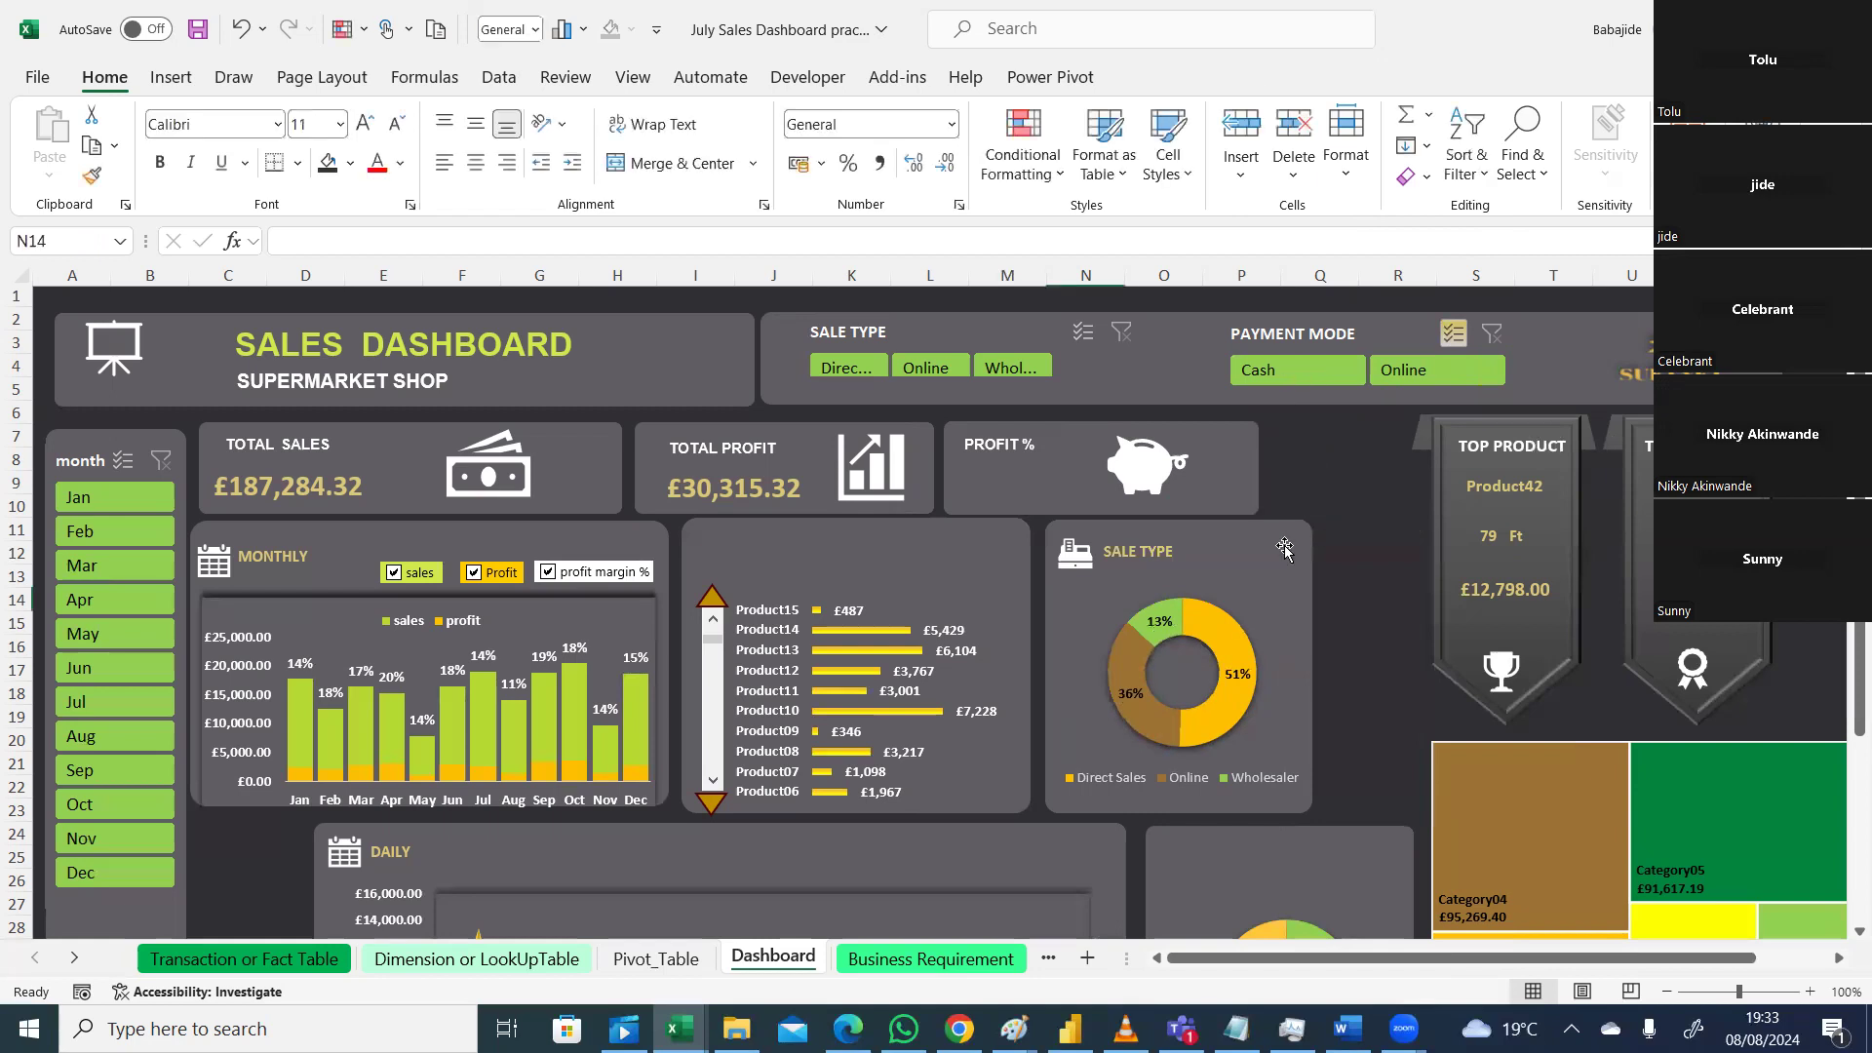
Step: Shift the PROFIT % and TOTAL PROFIT cards right and nudge the SALE TYPE card slightly left
drag(1232, 436, 1283, 436)
drag(917, 441, 945, 435)
drag(1259, 539, 1253, 548)
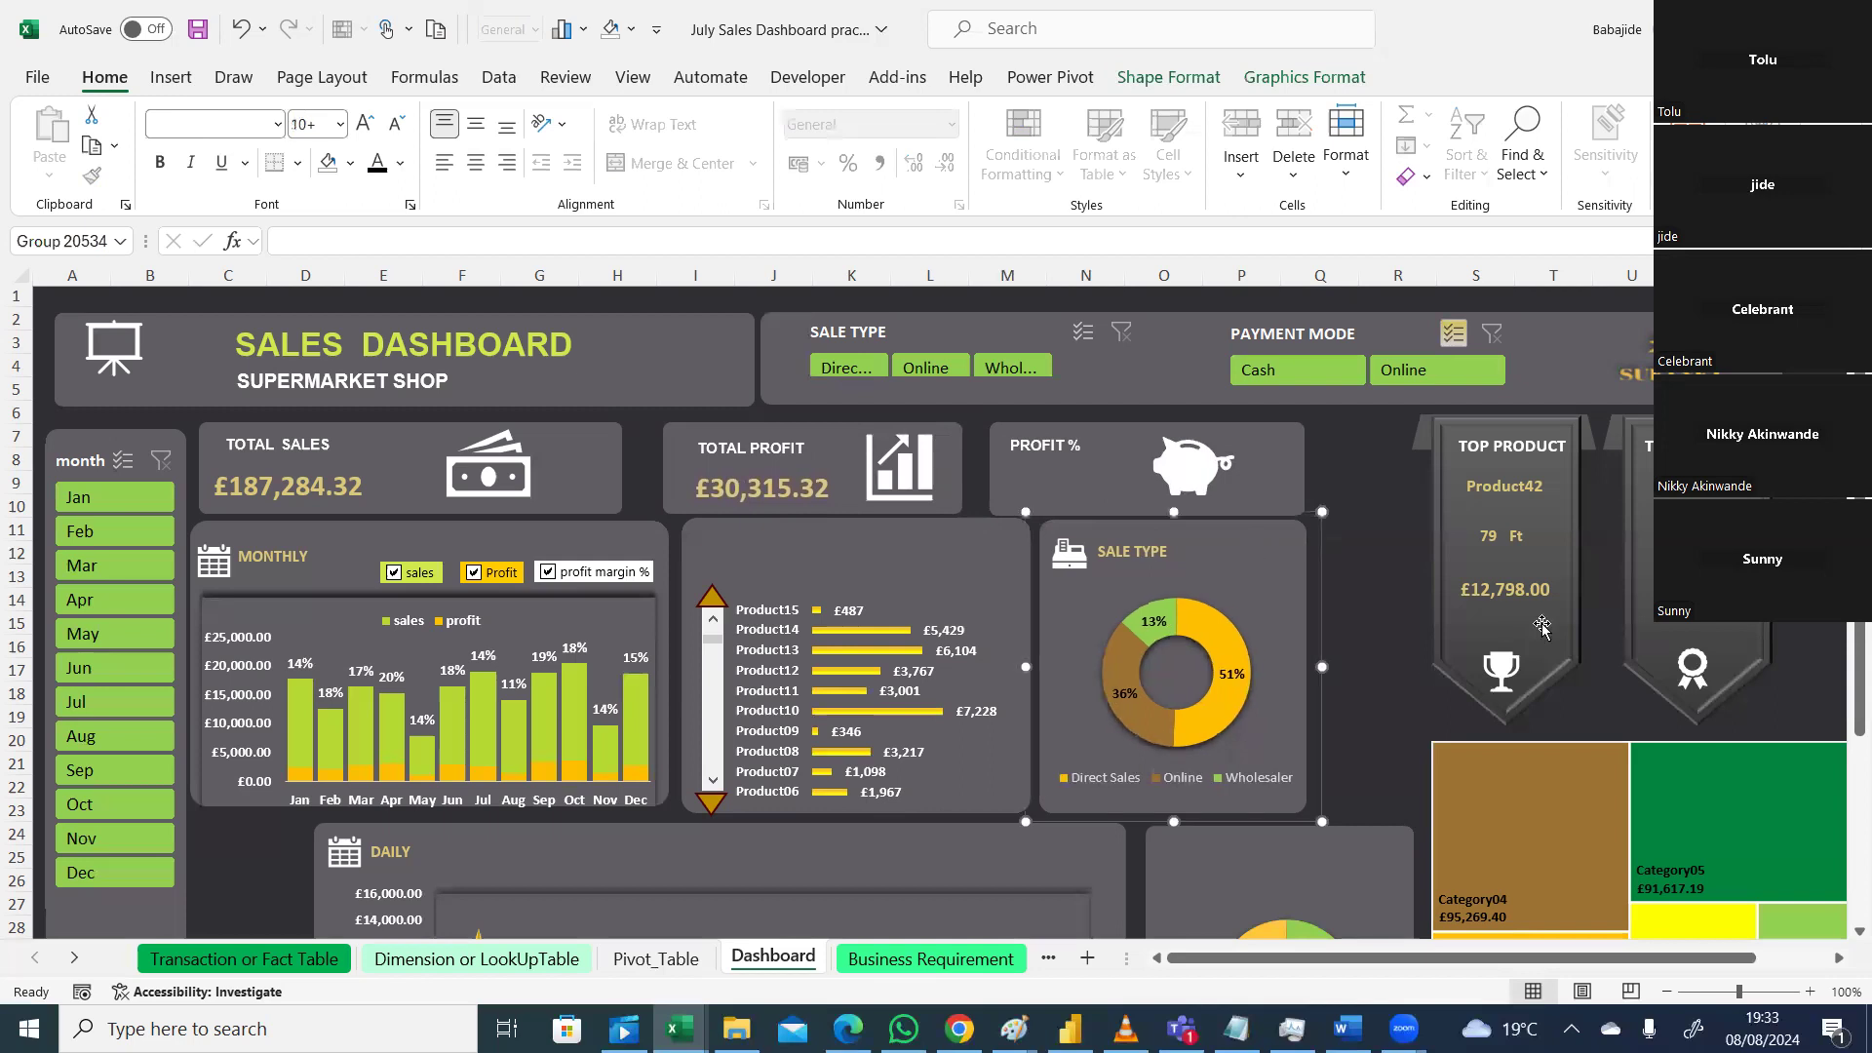
scroll(953, 681, down, 3)
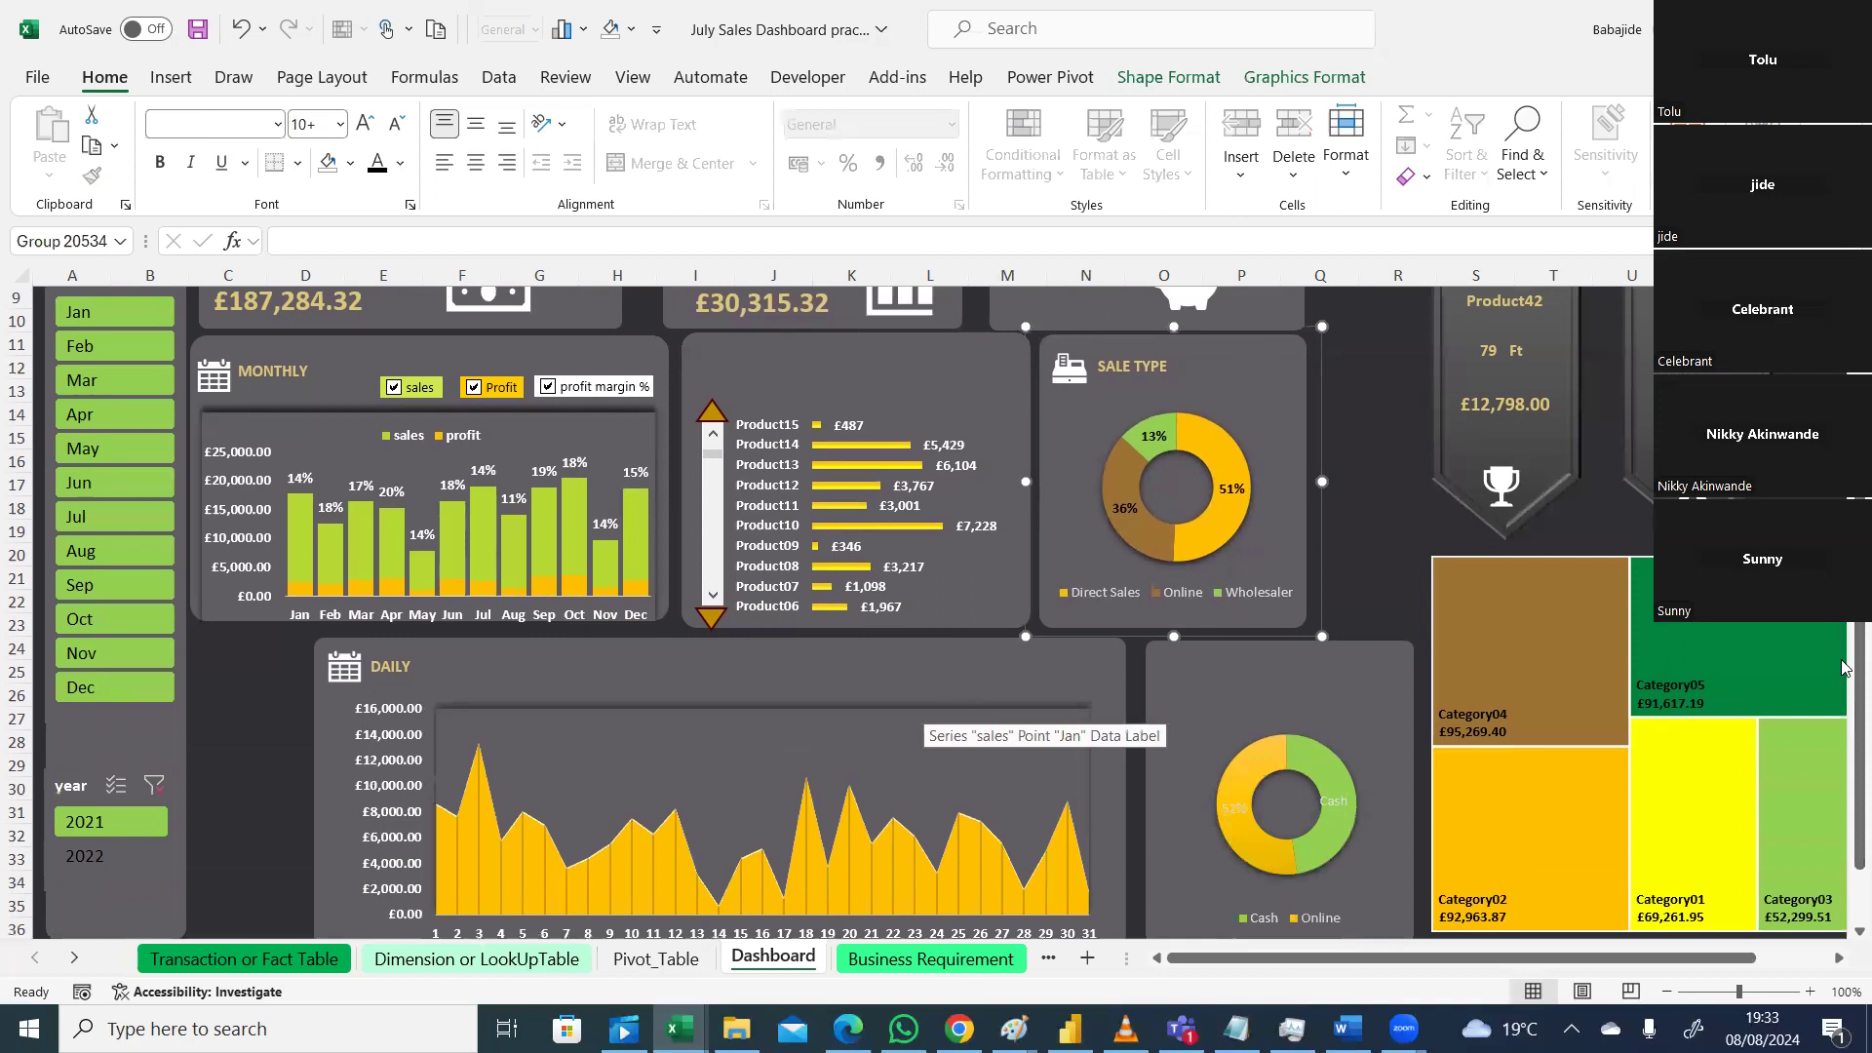
scroll(997, 563, down, 1)
Step: Group the DAILY card's background, chart, title and calendar icon, and move it left under MONTHLY
click(888, 622)
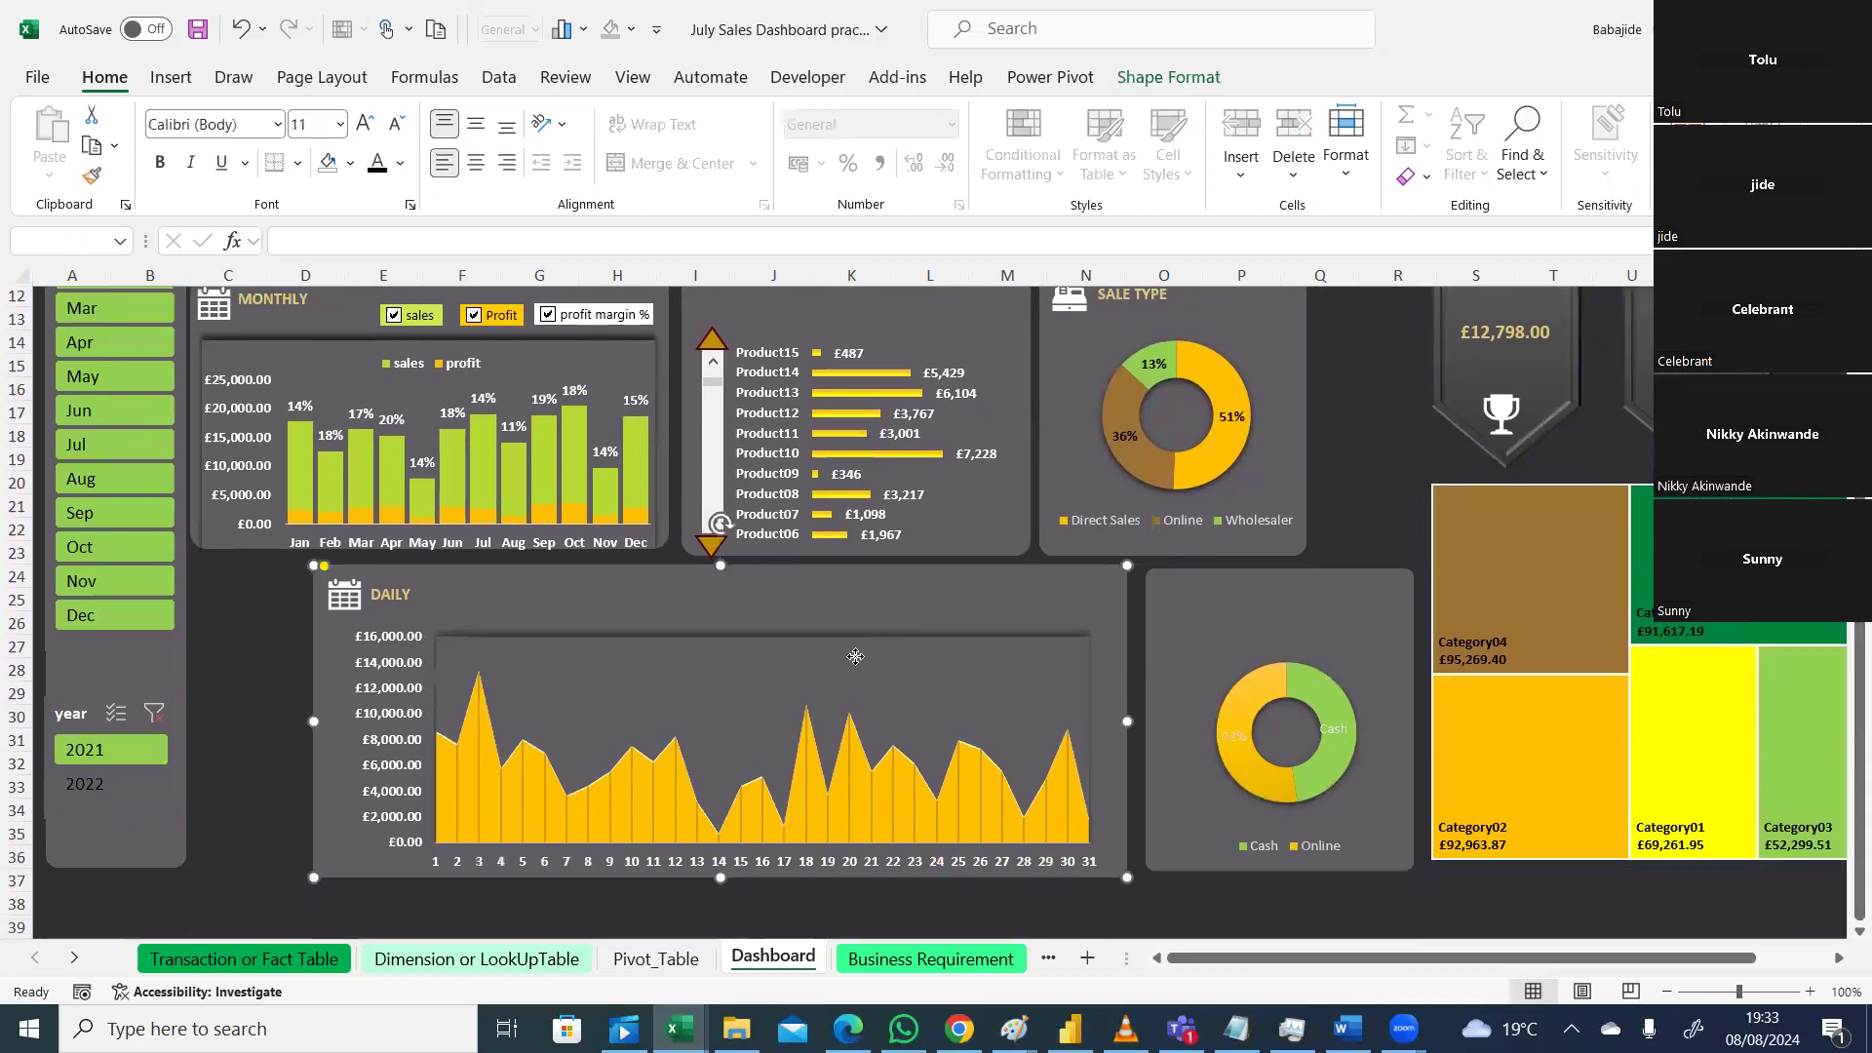
ctrl+click(375, 675)
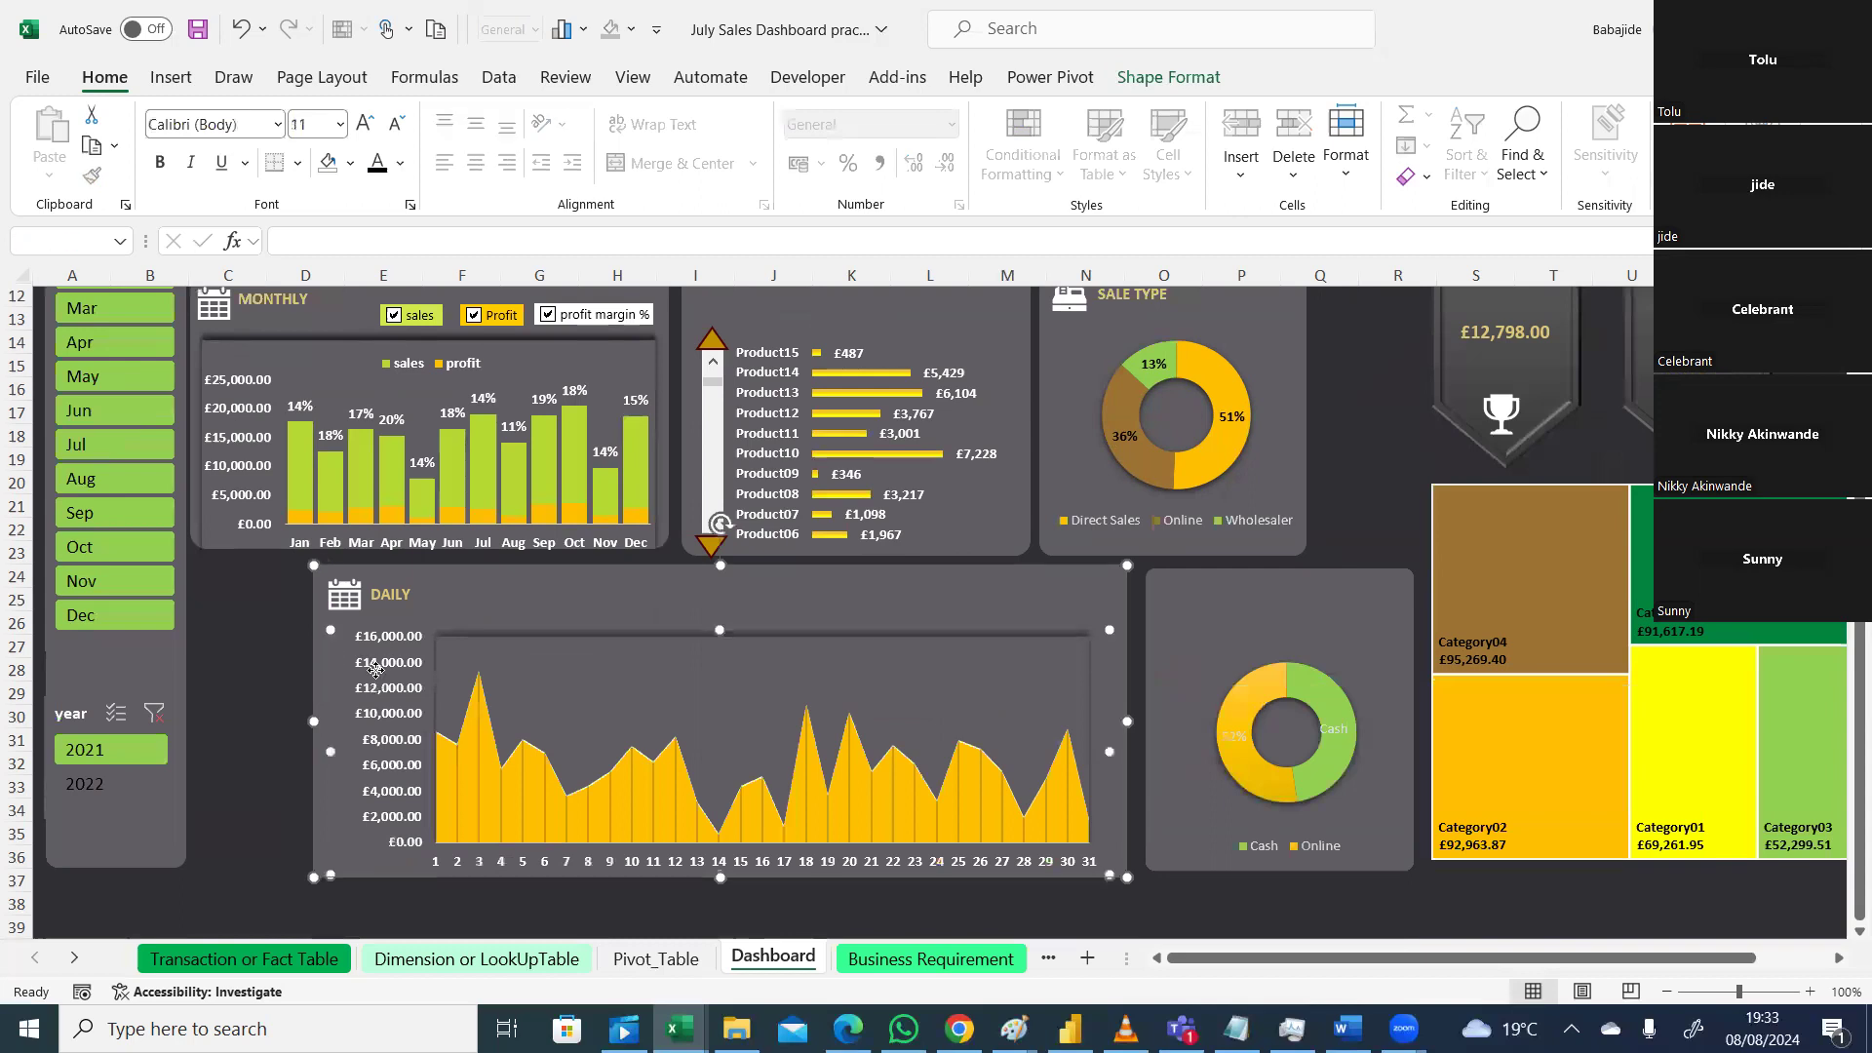
ctrl+click(390, 590)
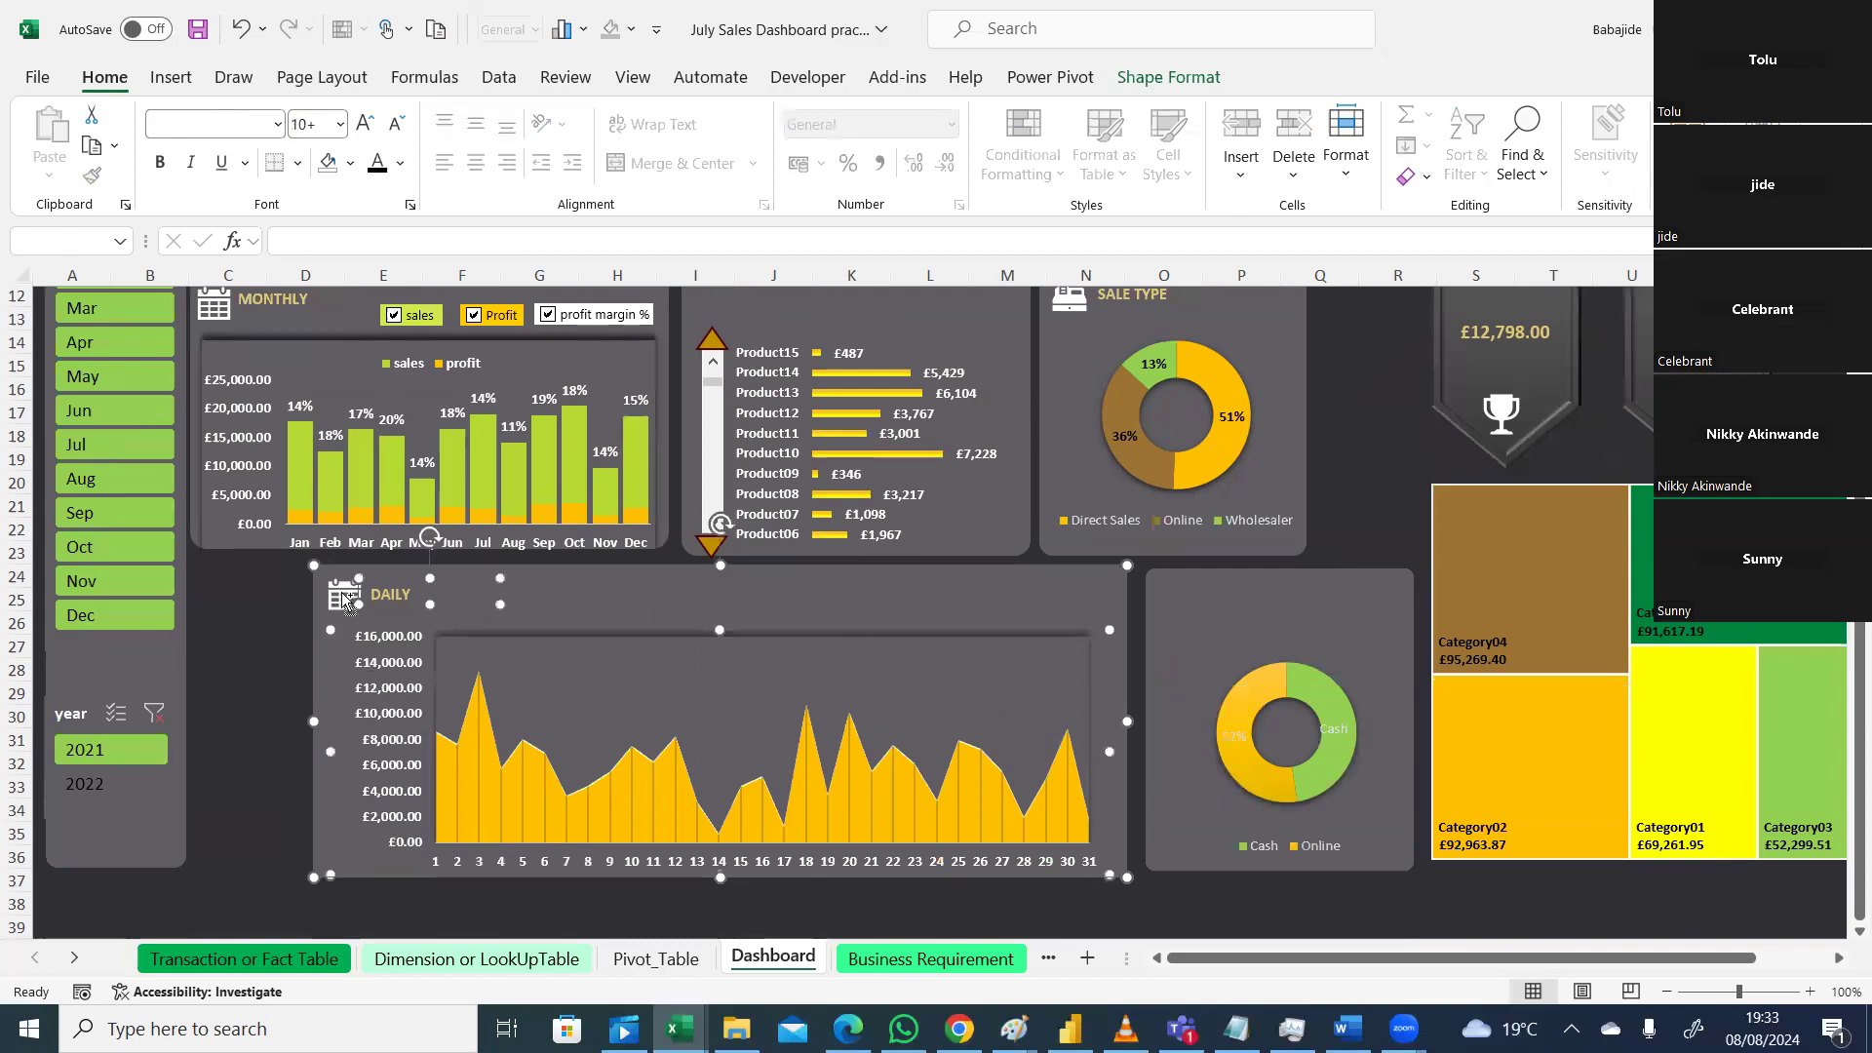
ctrl+click(343, 599)
ctrl+click(343, 595)
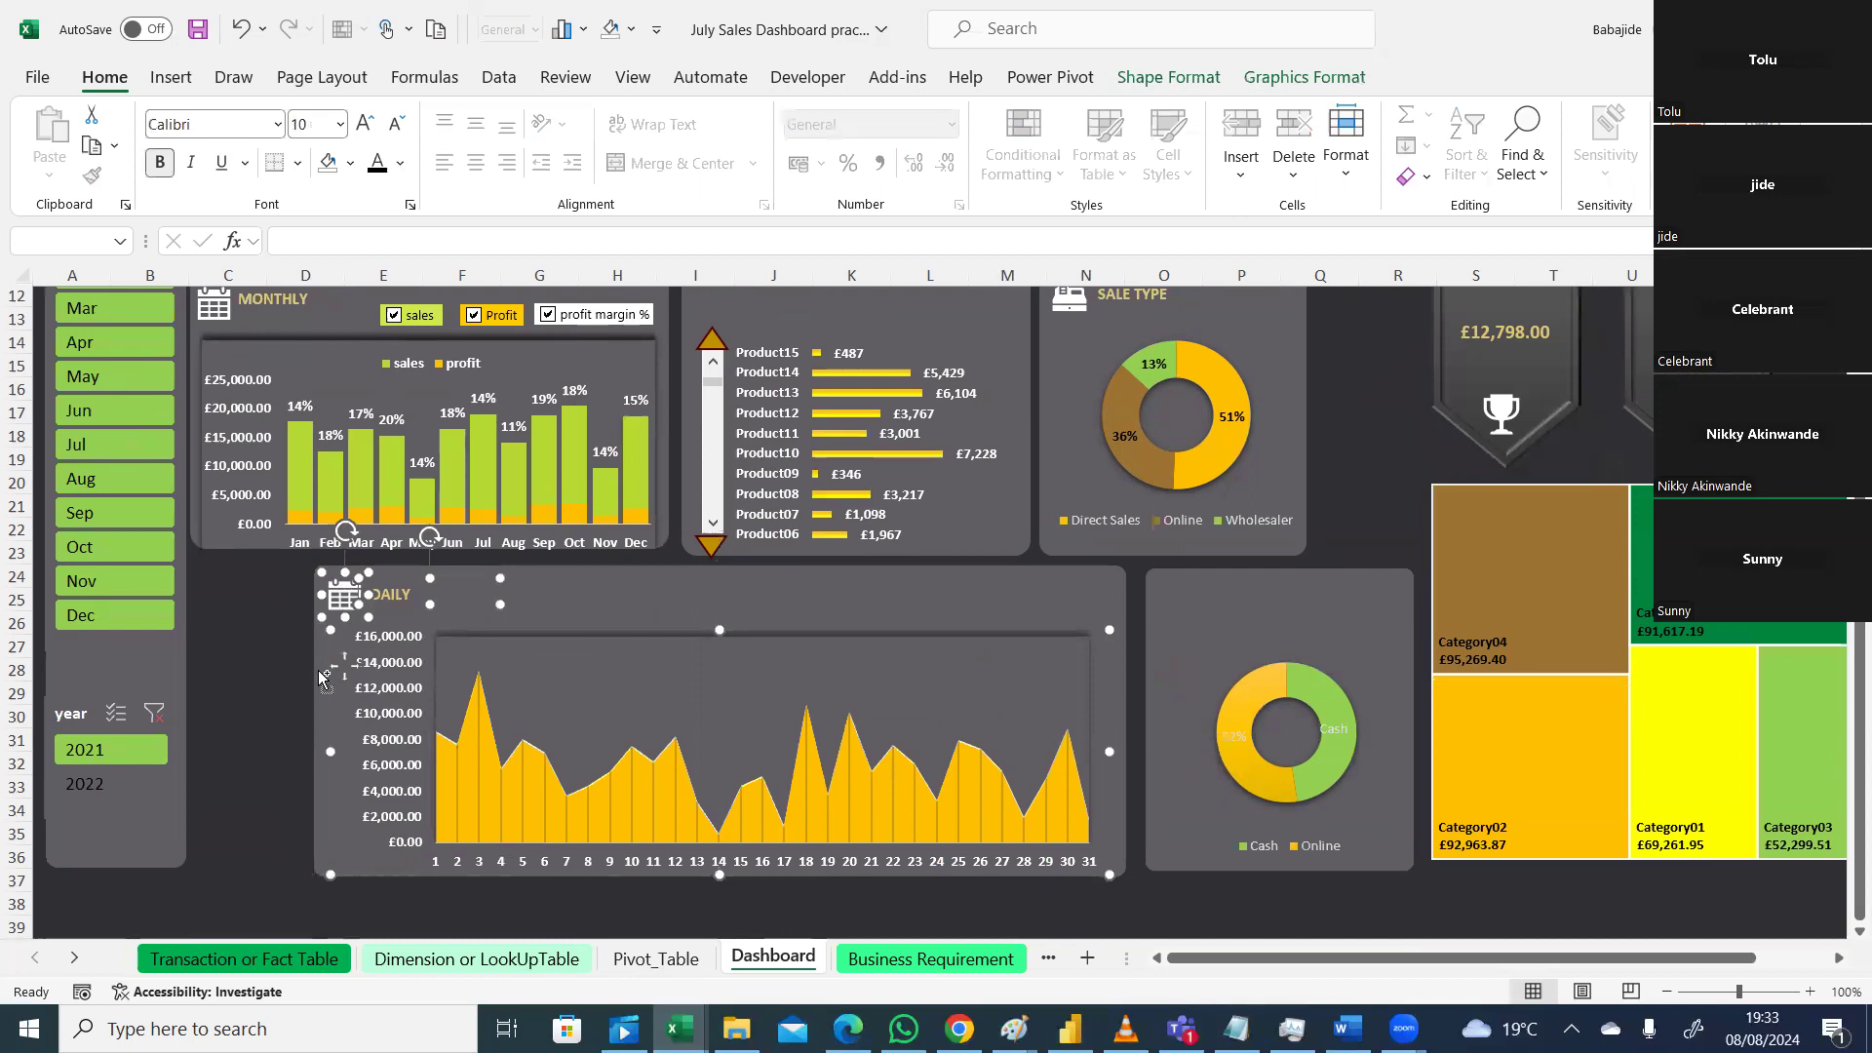
ctrl+click(1112, 585)
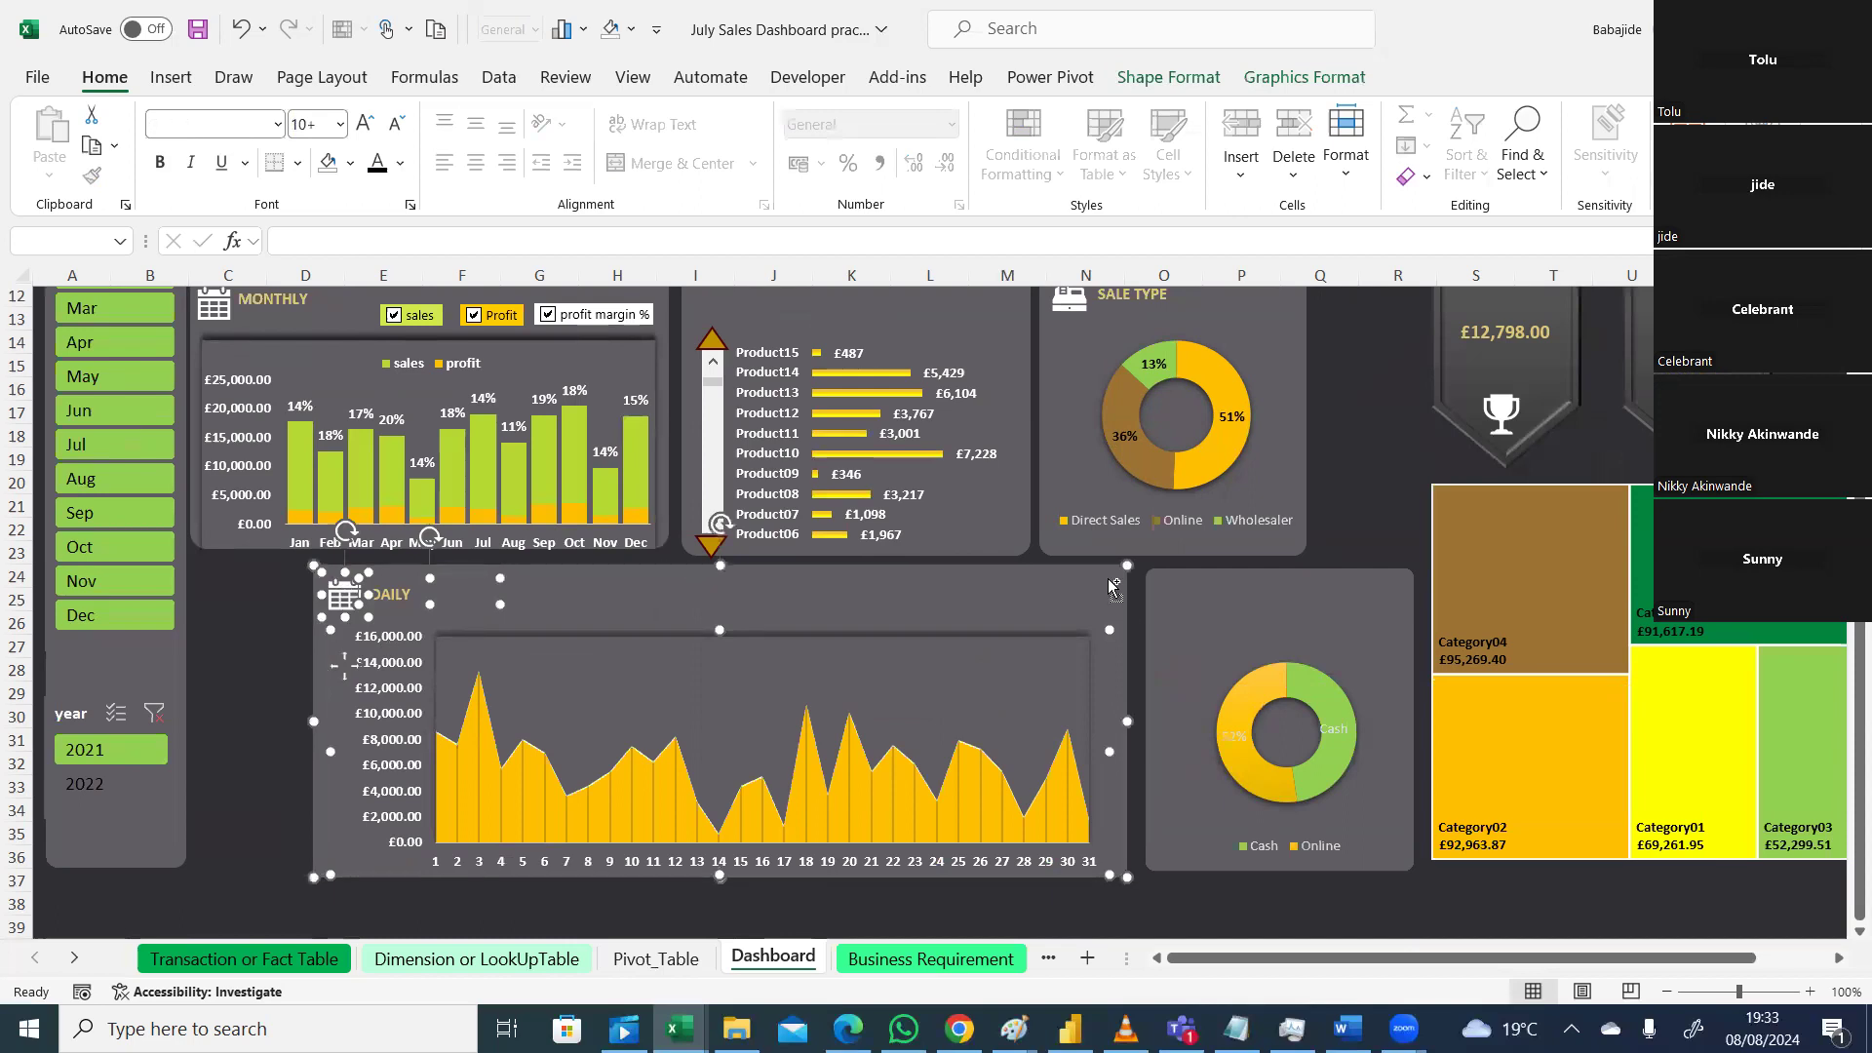
right_click(1107, 579)
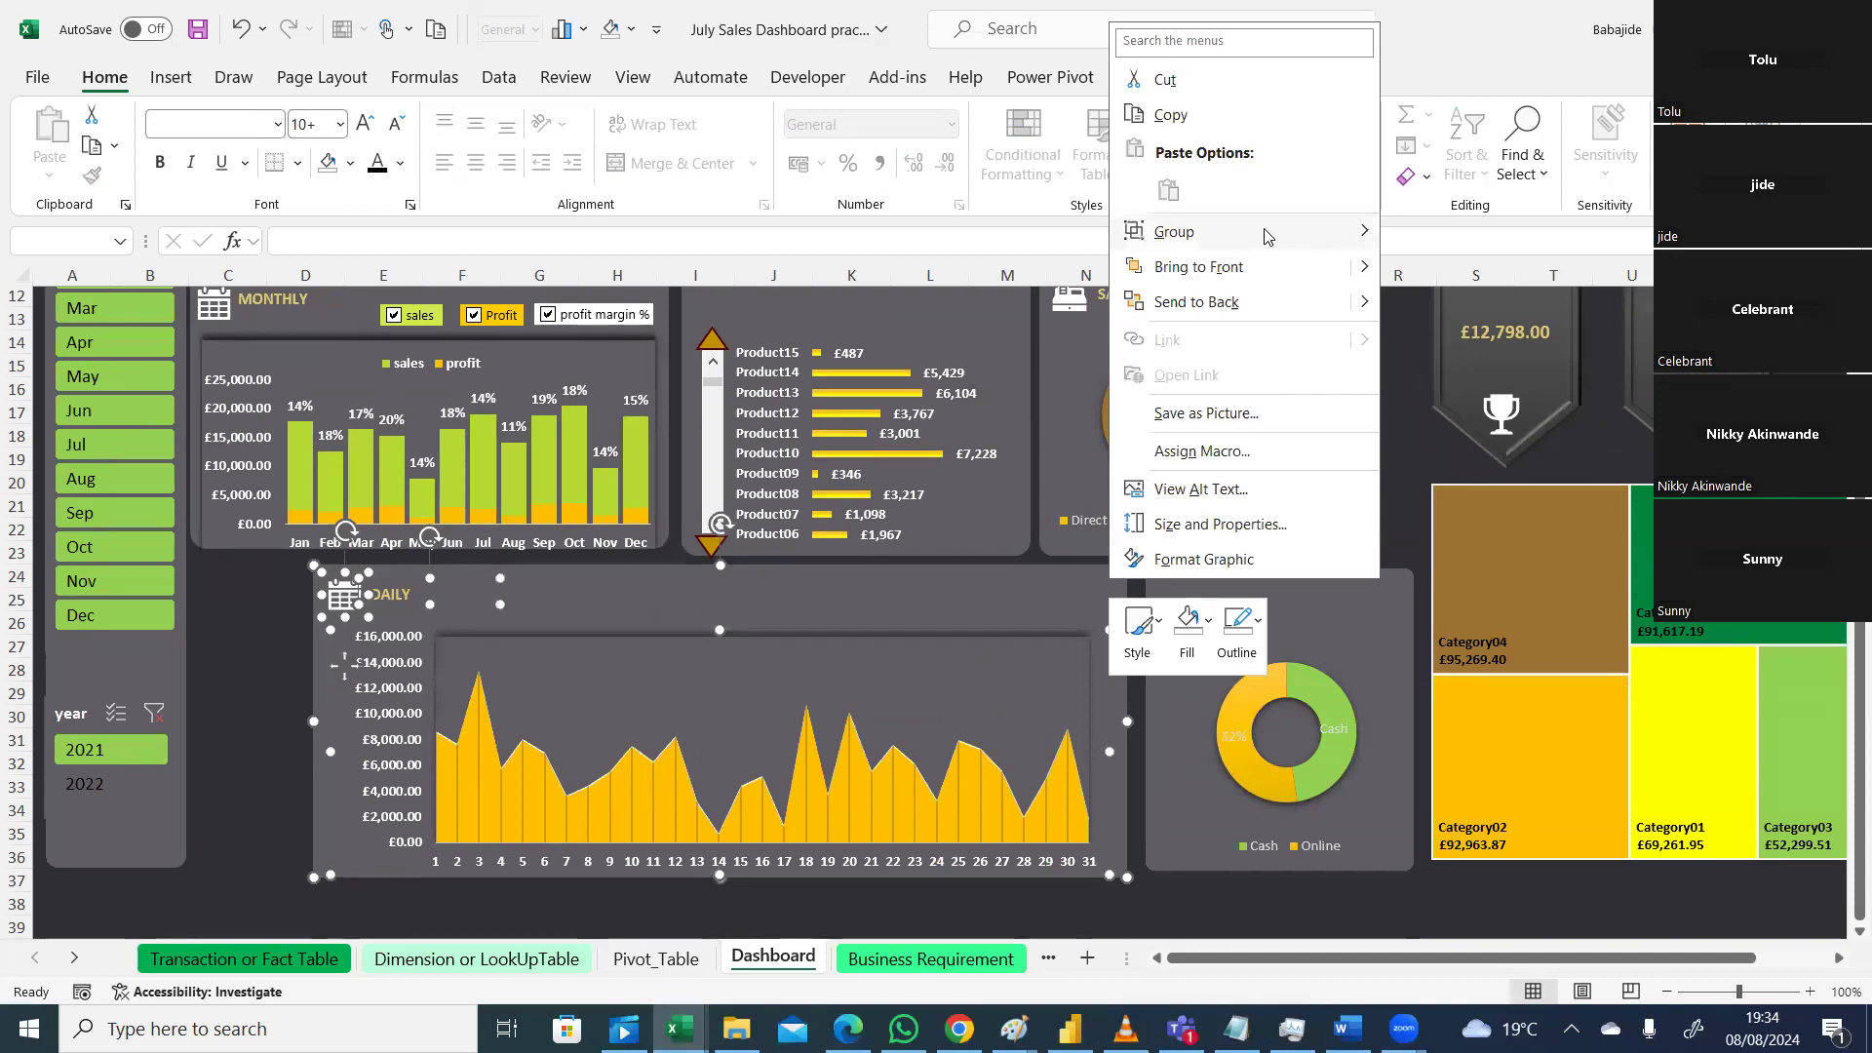
mouse_move(1270, 236)
click(1109, 621)
drag(1109, 621, 976, 604)
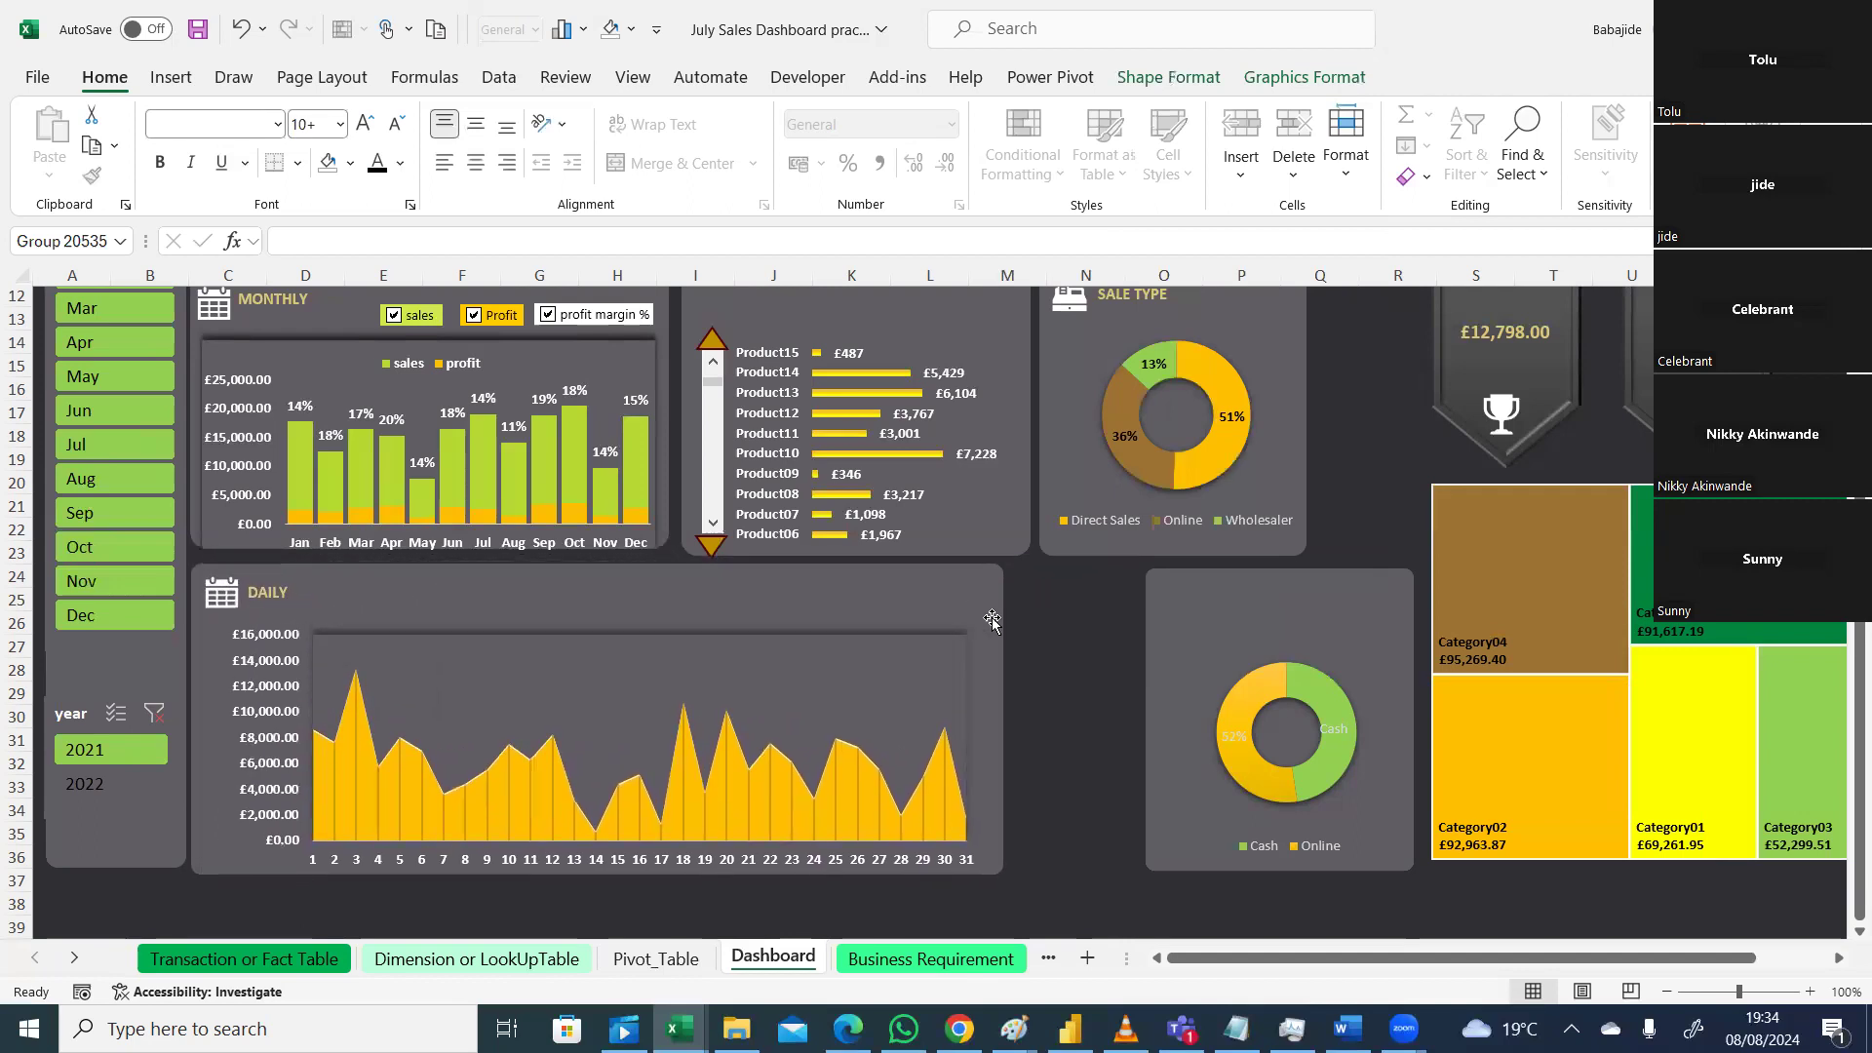
Step: Group the Cash/Online doughnut chart with its background and move the card left beside DAILY
click(1319, 622)
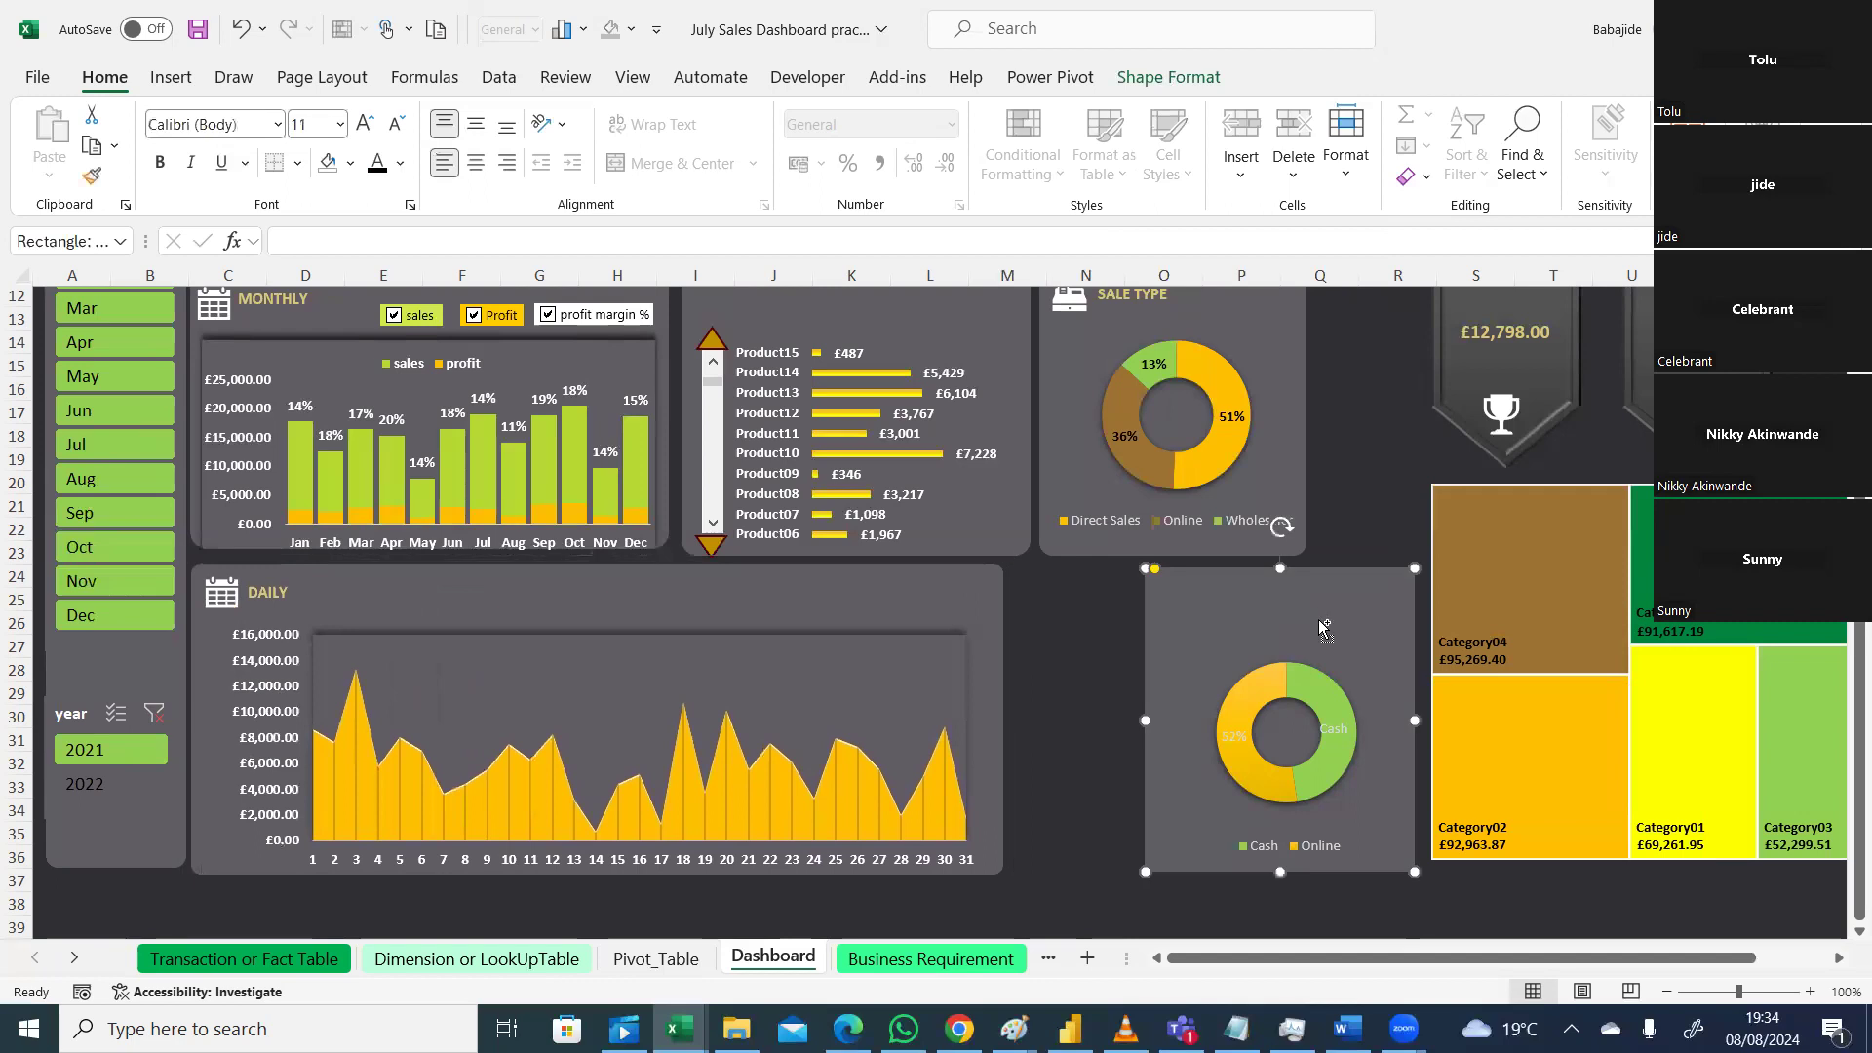
ctrl+click(1308, 680)
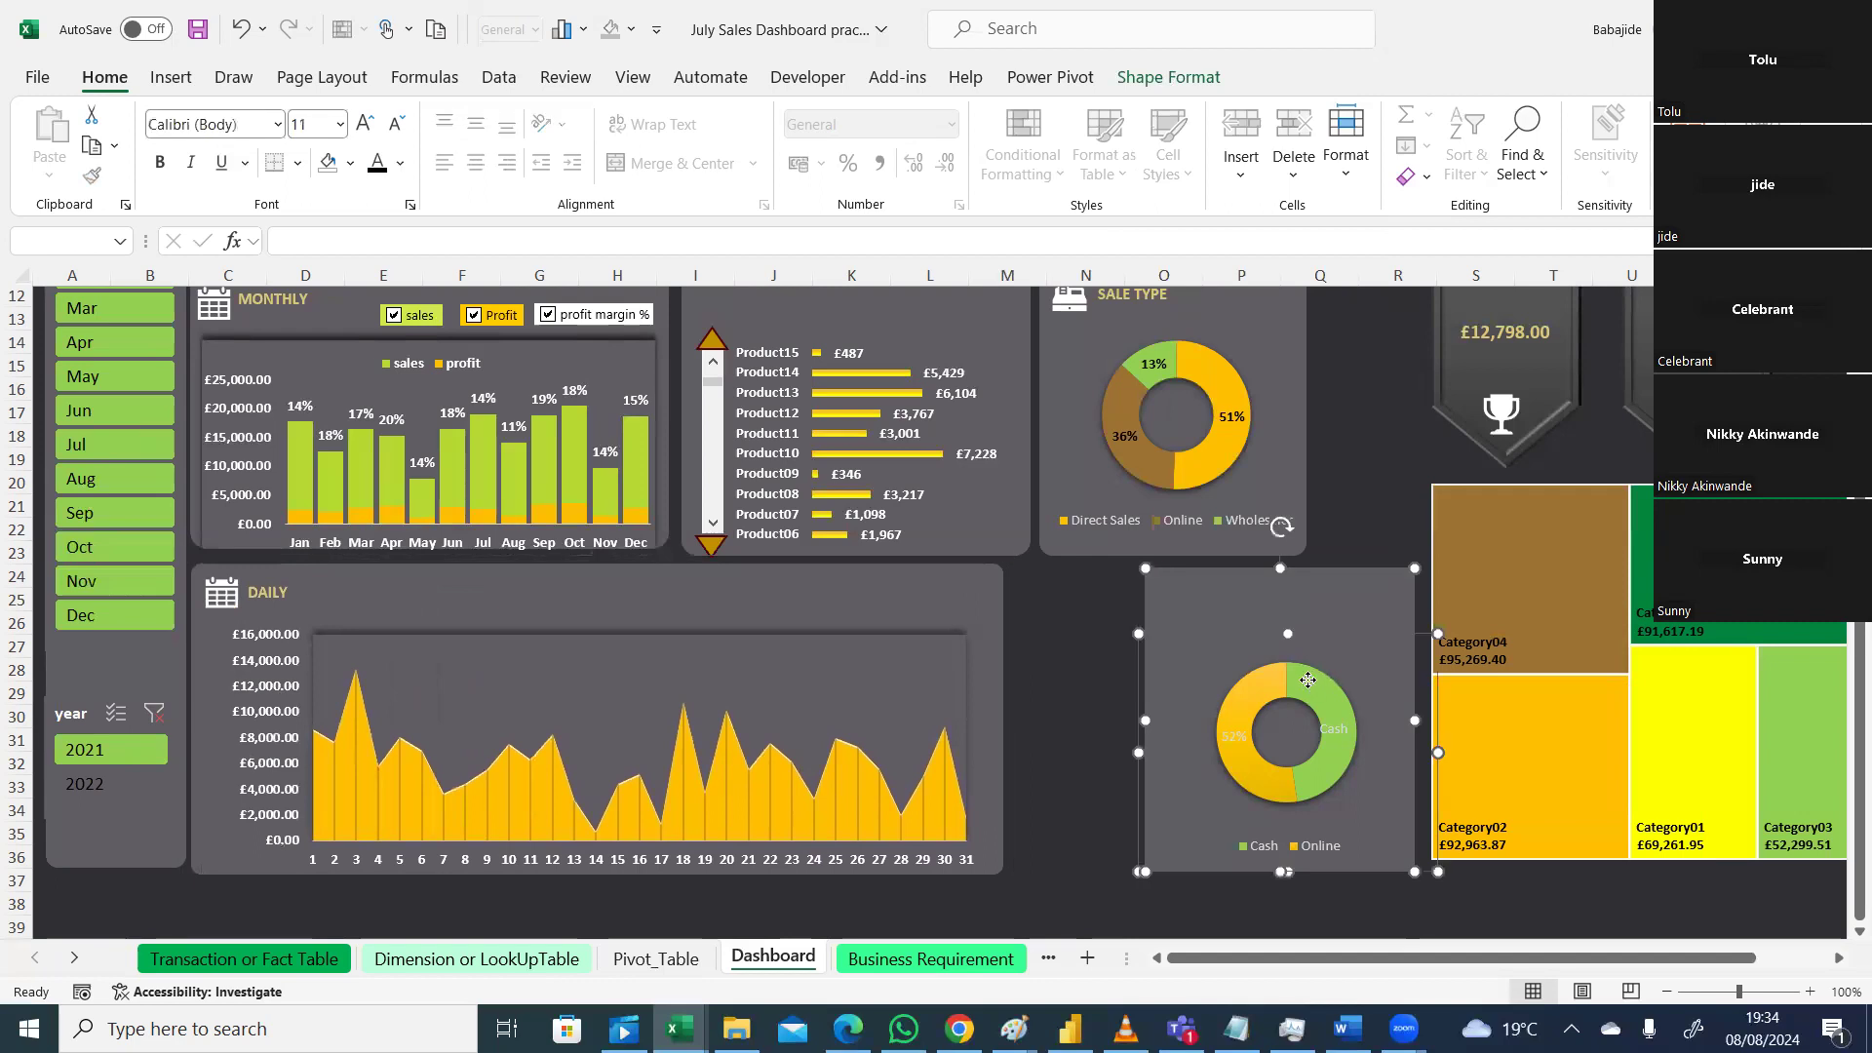
right_click(1308, 682)
mouse_move(1511, 346)
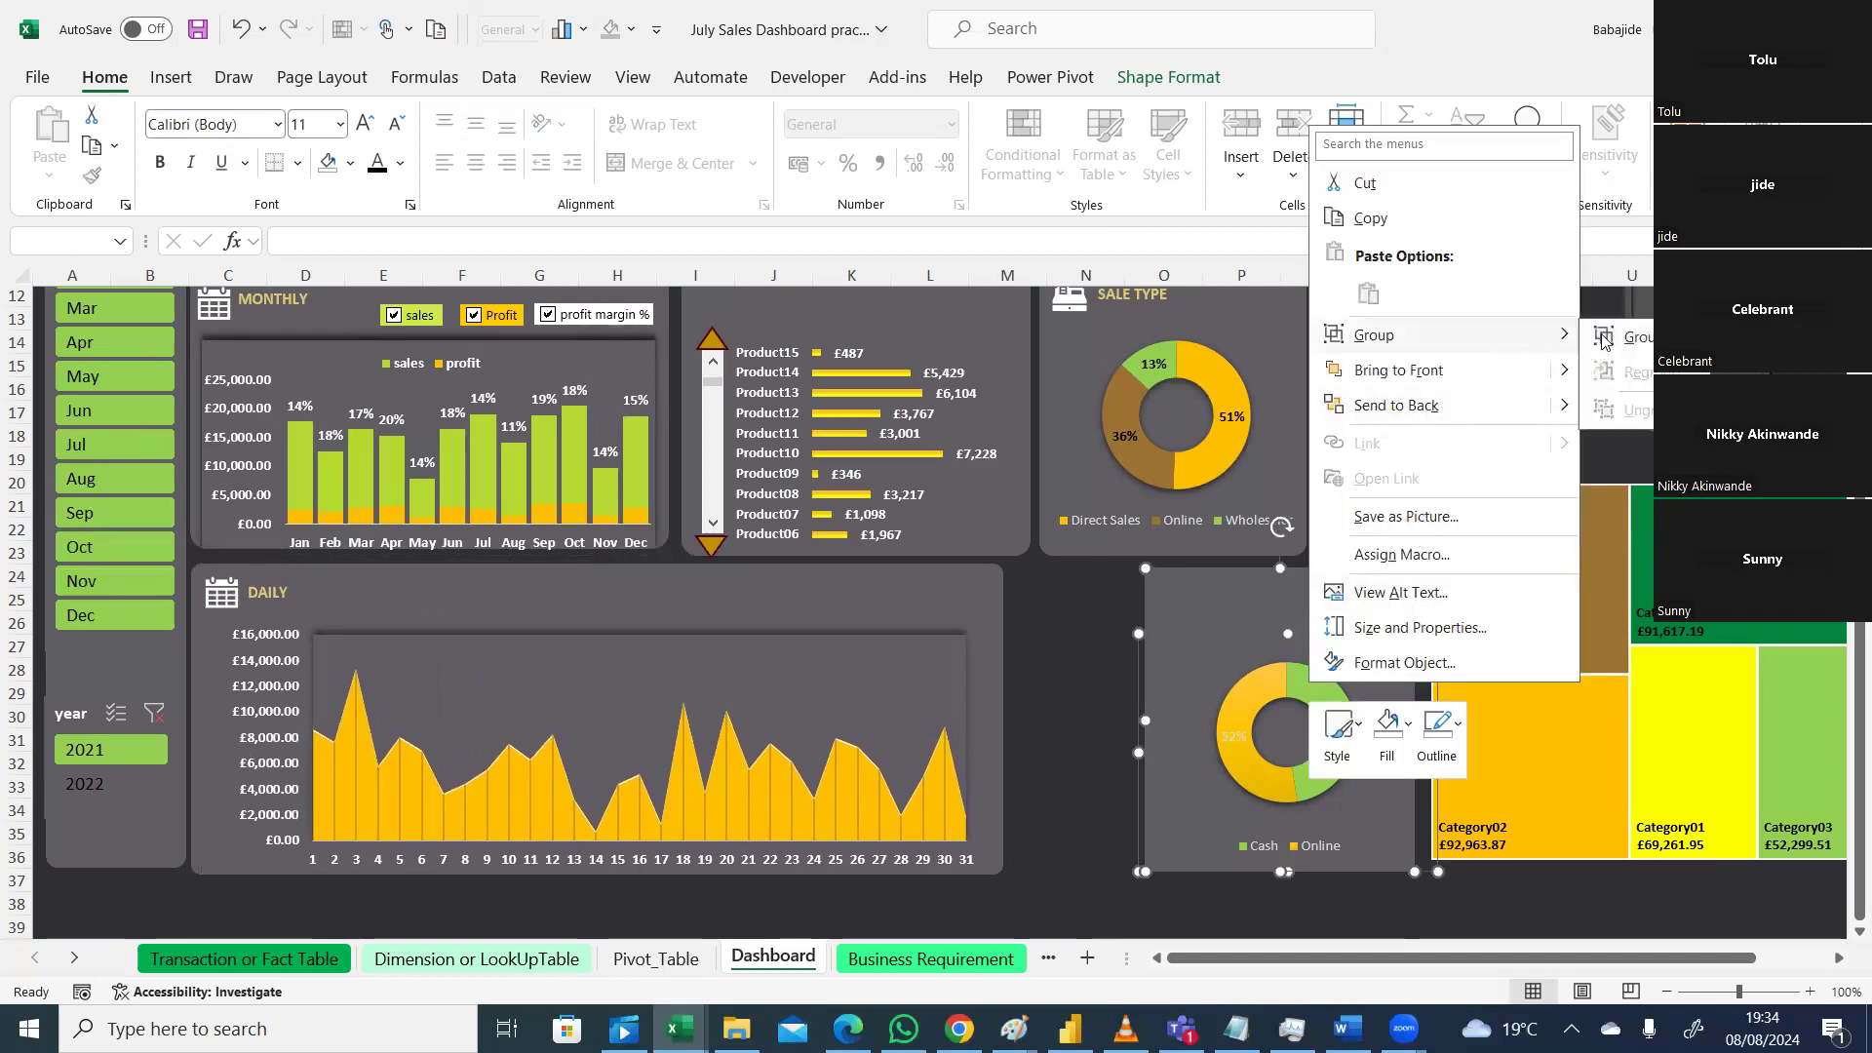
click(1605, 337)
drag(1292, 602, 1164, 594)
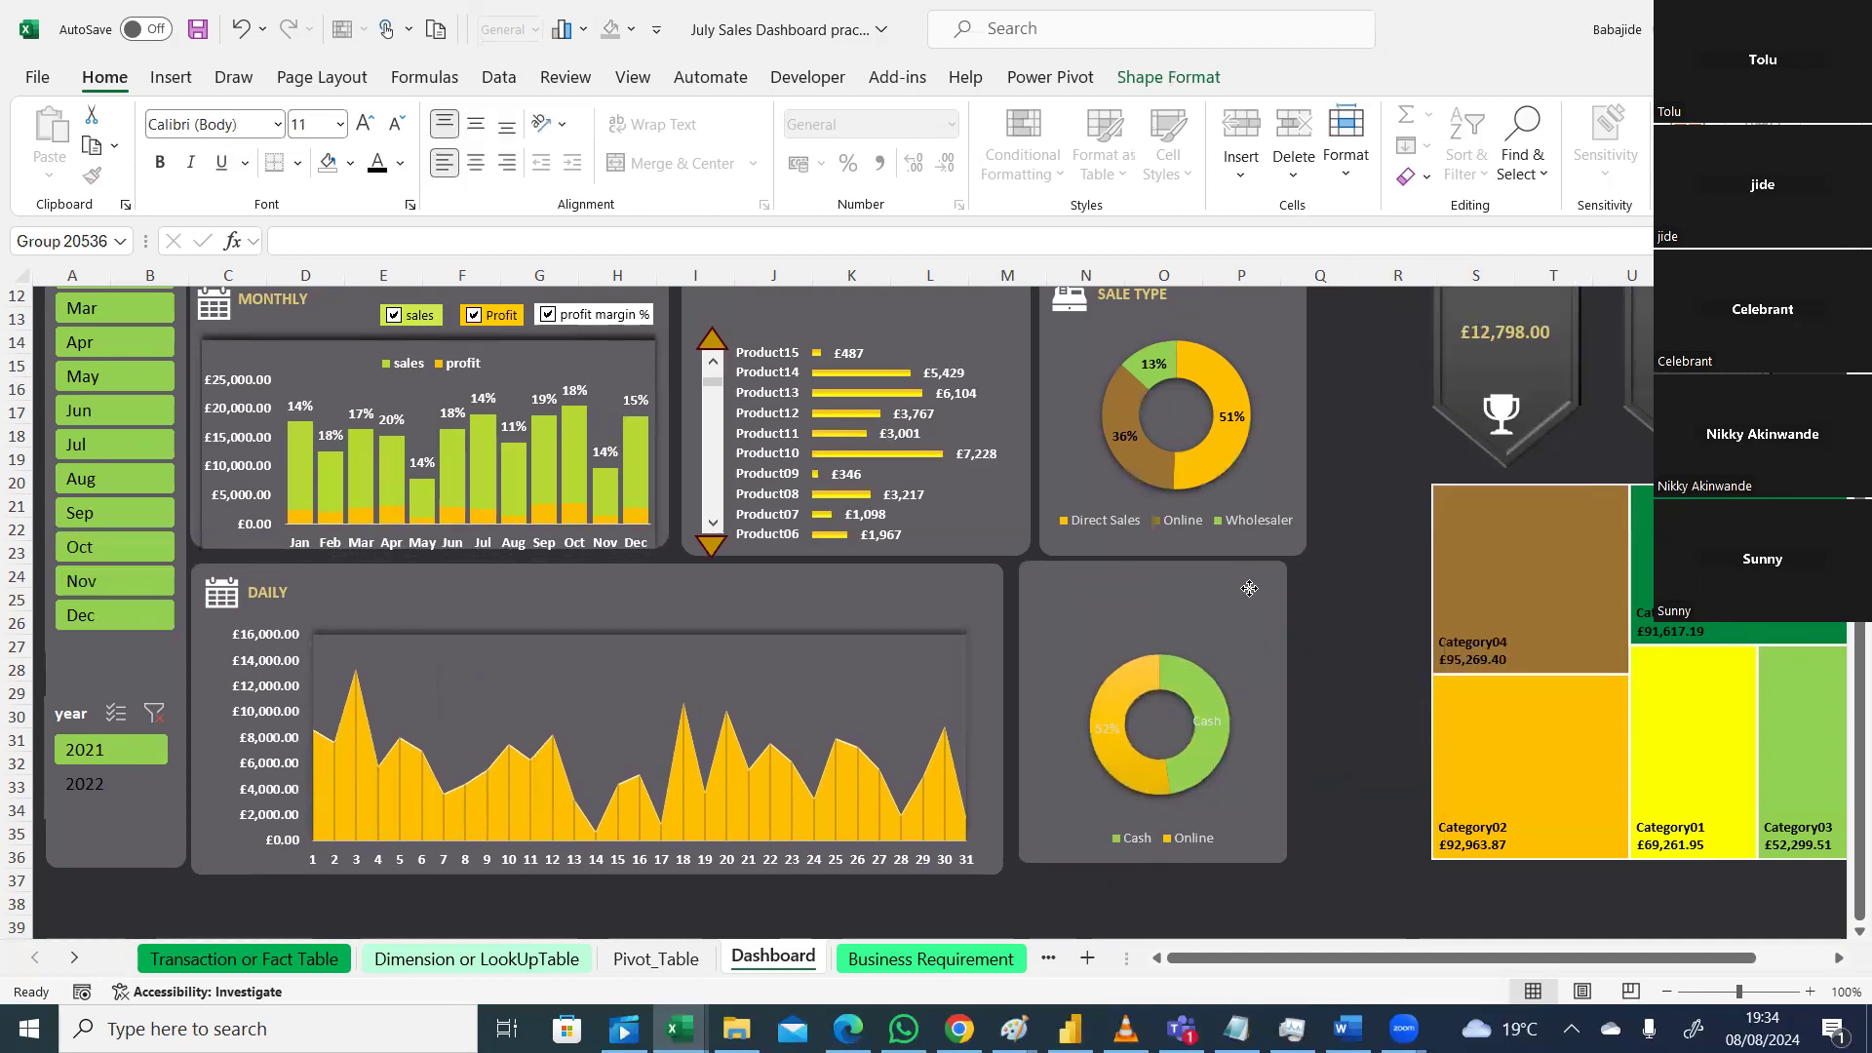
click(1389, 648)
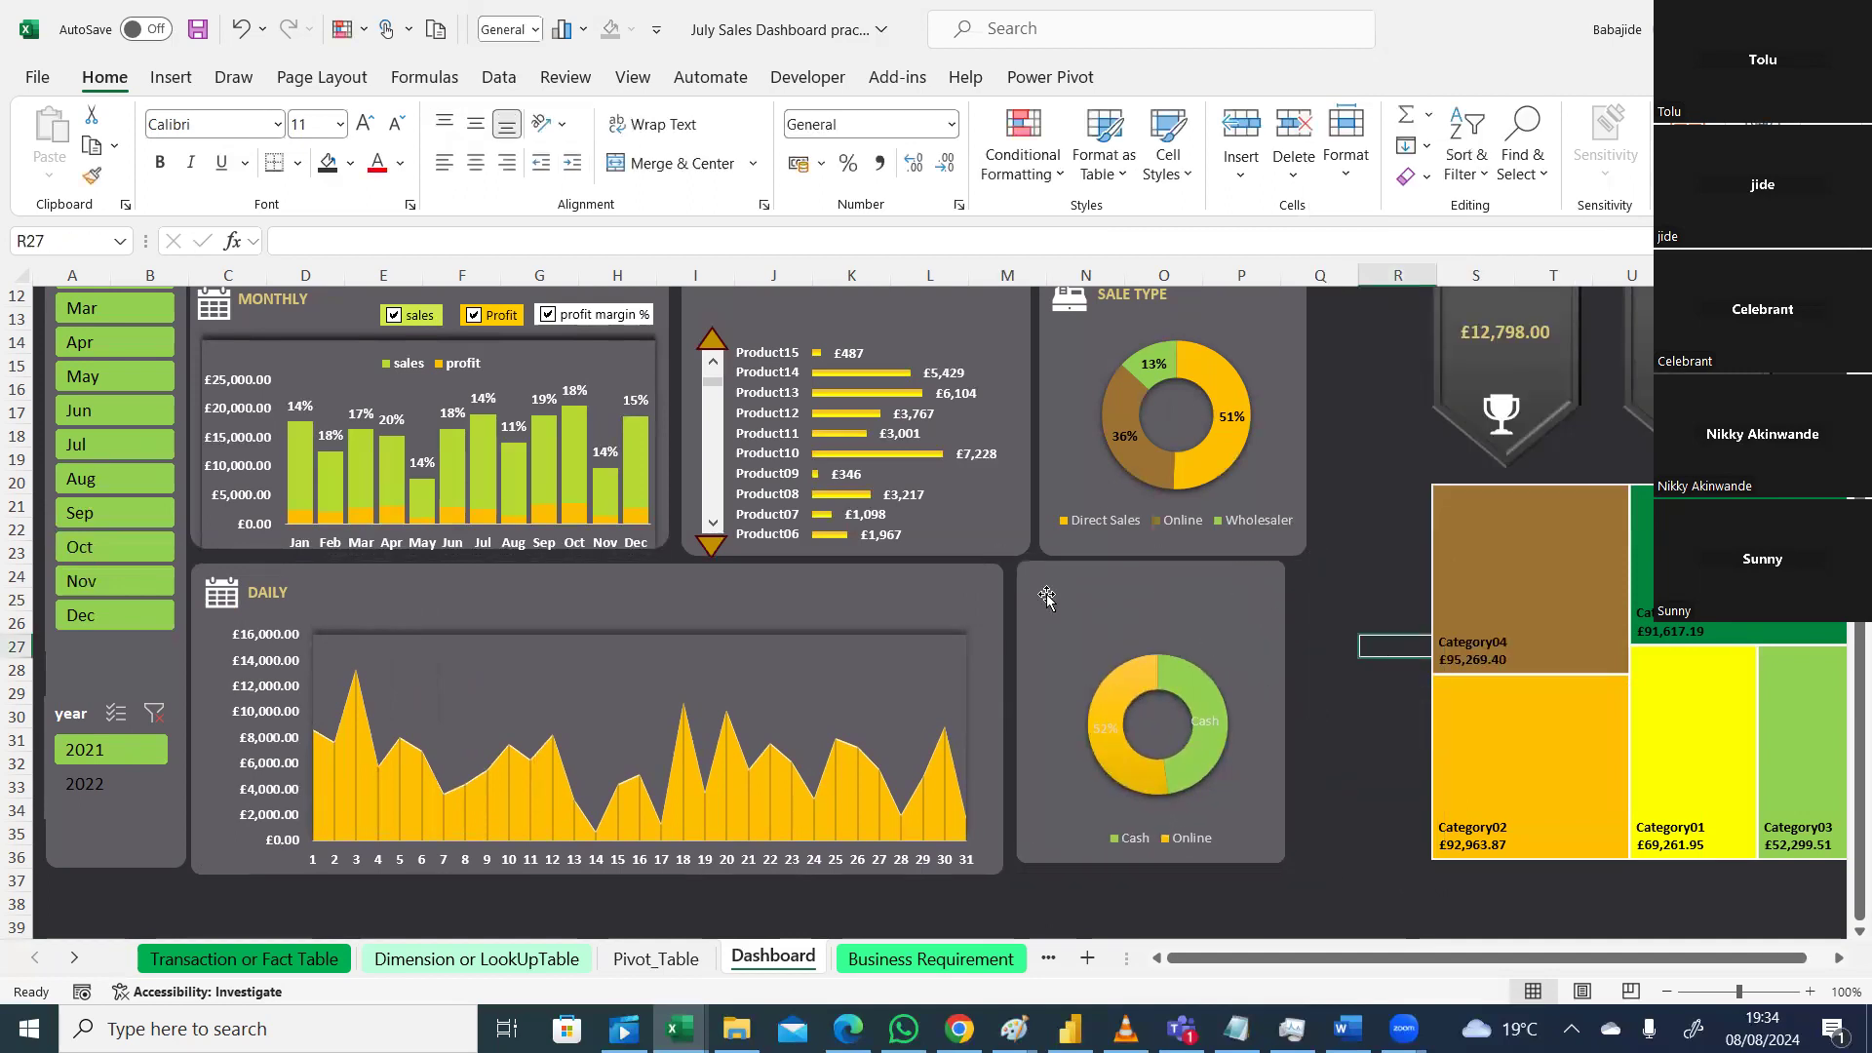
drag(1209, 589, 1206, 594)
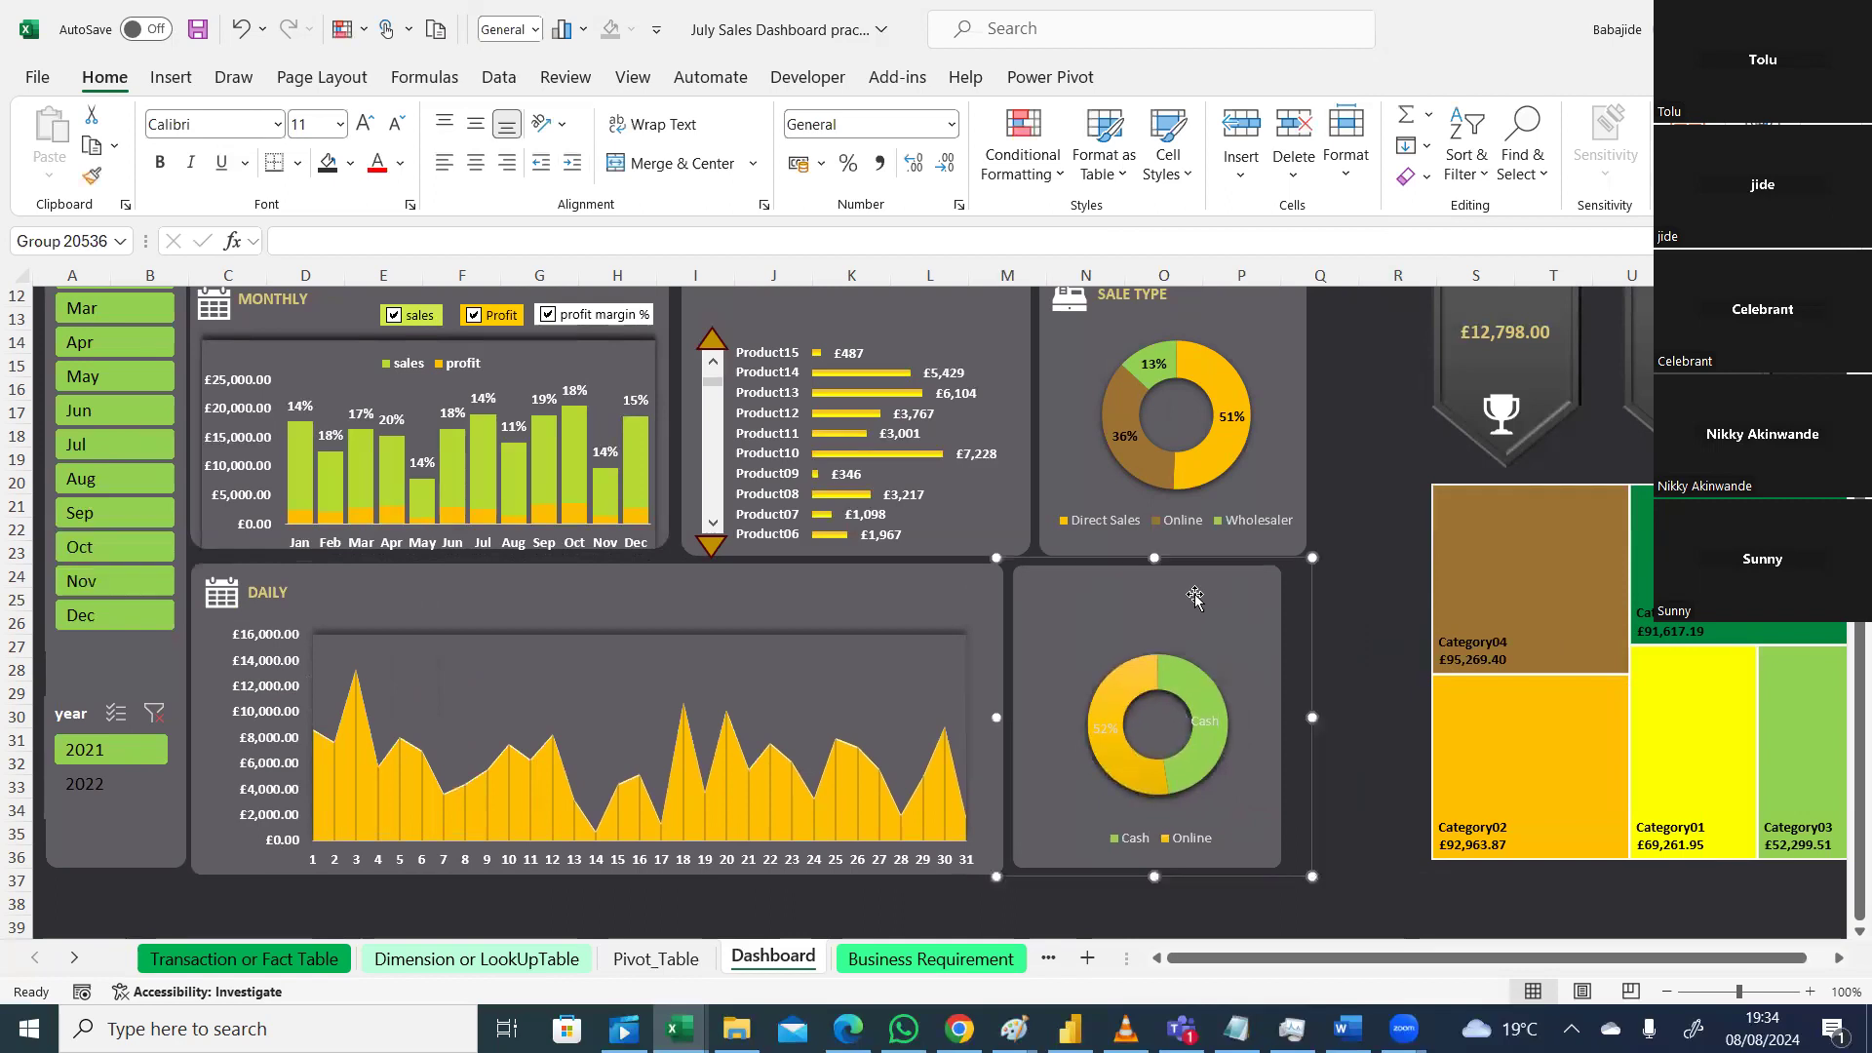
click(1578, 515)
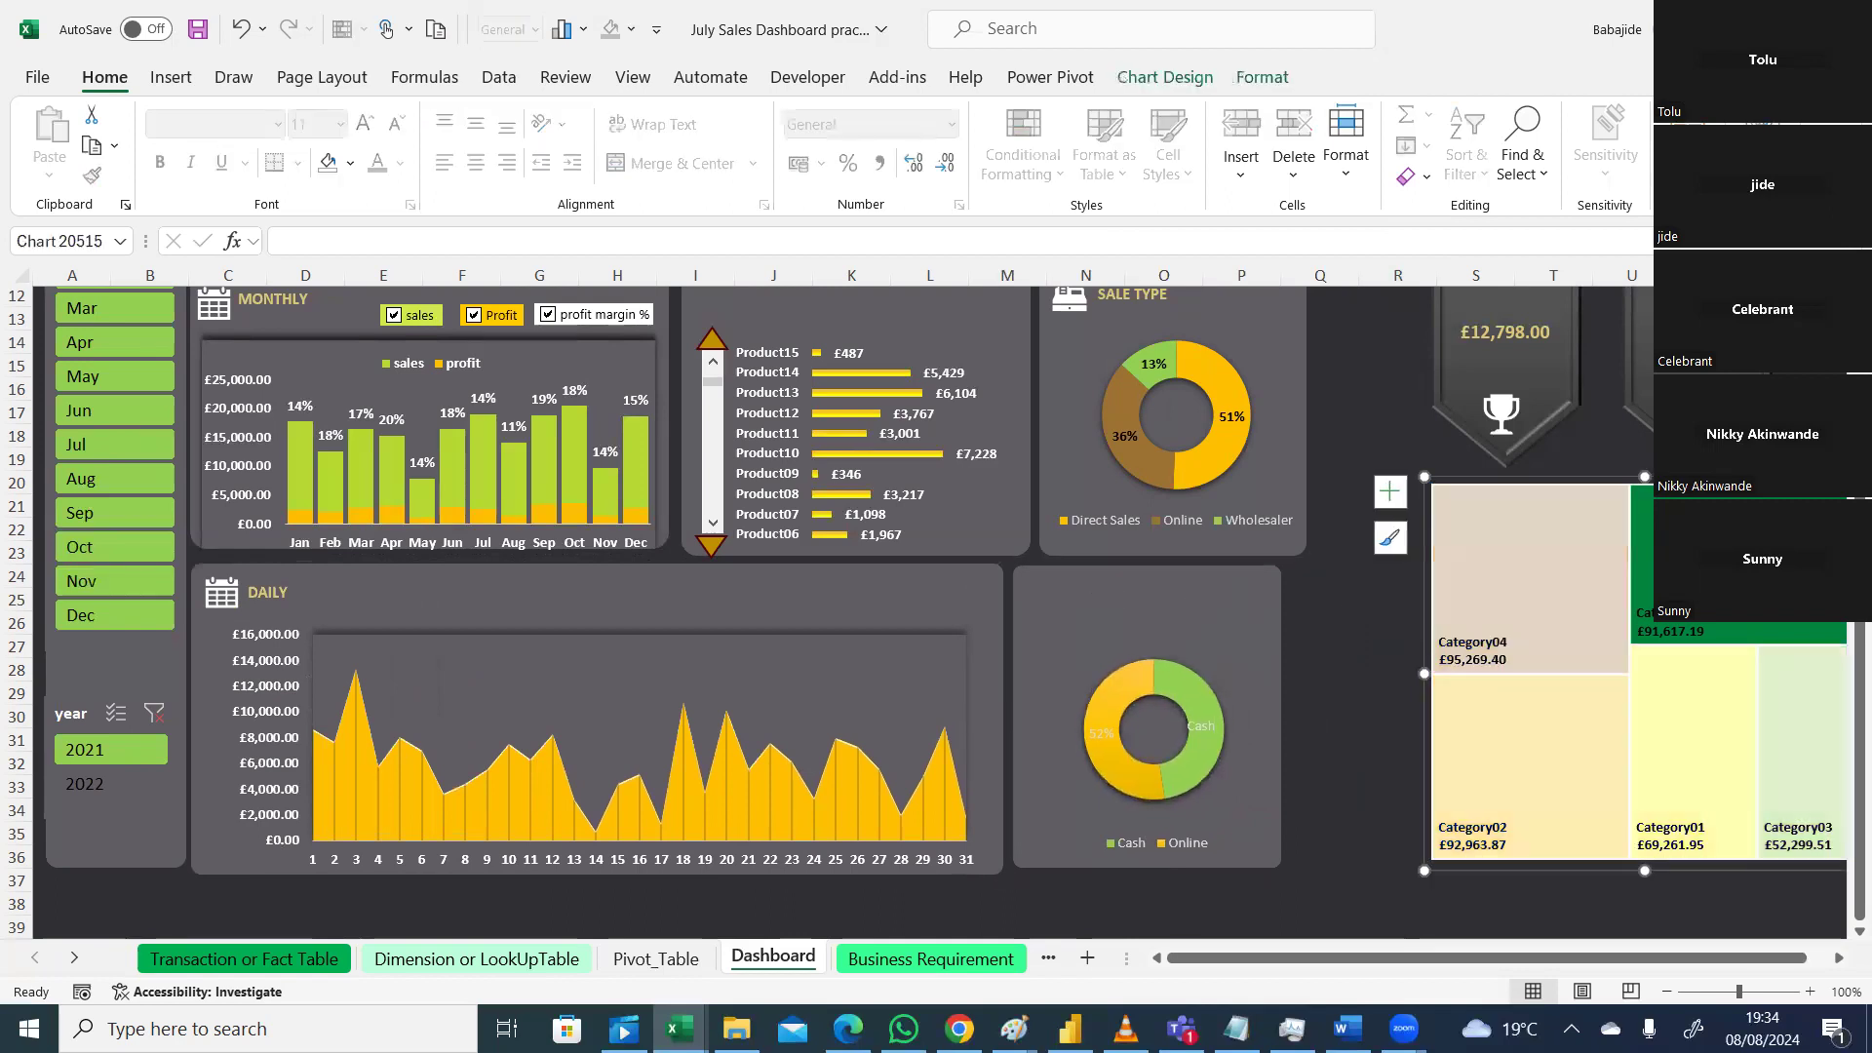
Step: Move the category treemap left beside the Cash/Online card, then scroll back up to the top cards
click(1356, 629)
click(1524, 583)
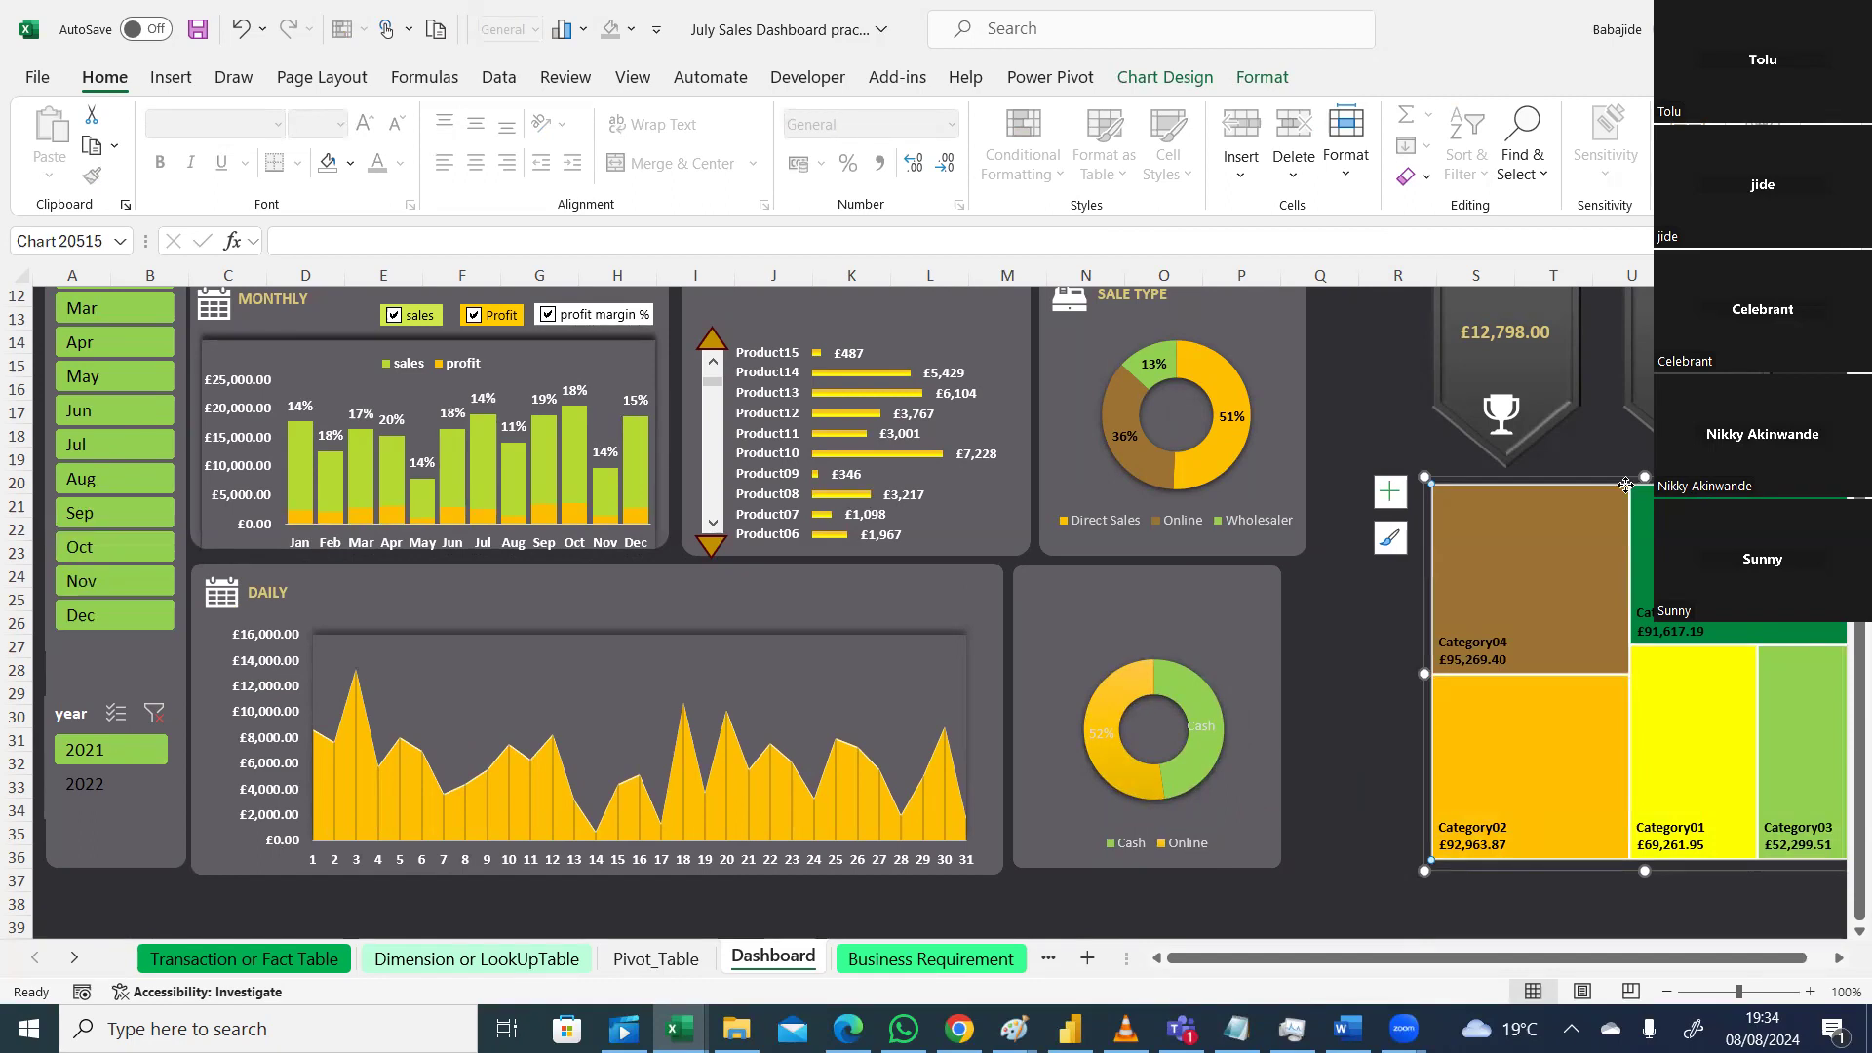
click(1331, 622)
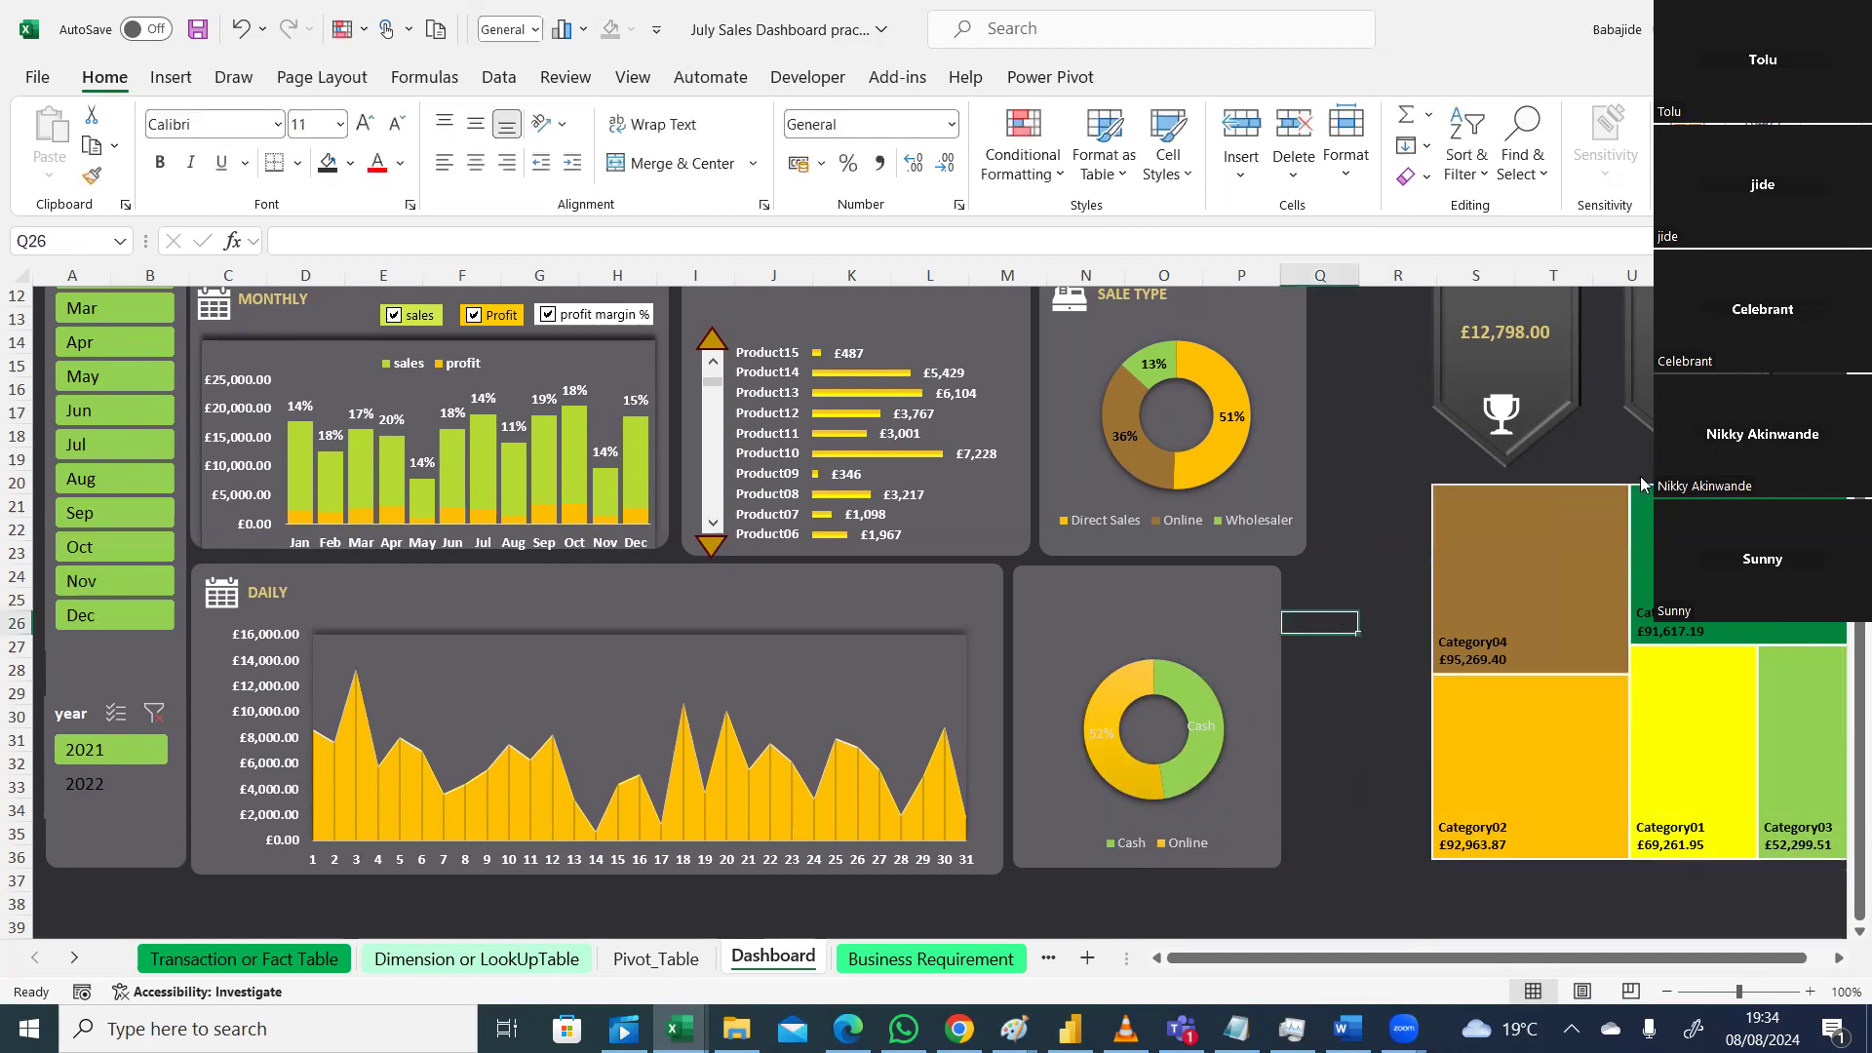
click(1528, 624)
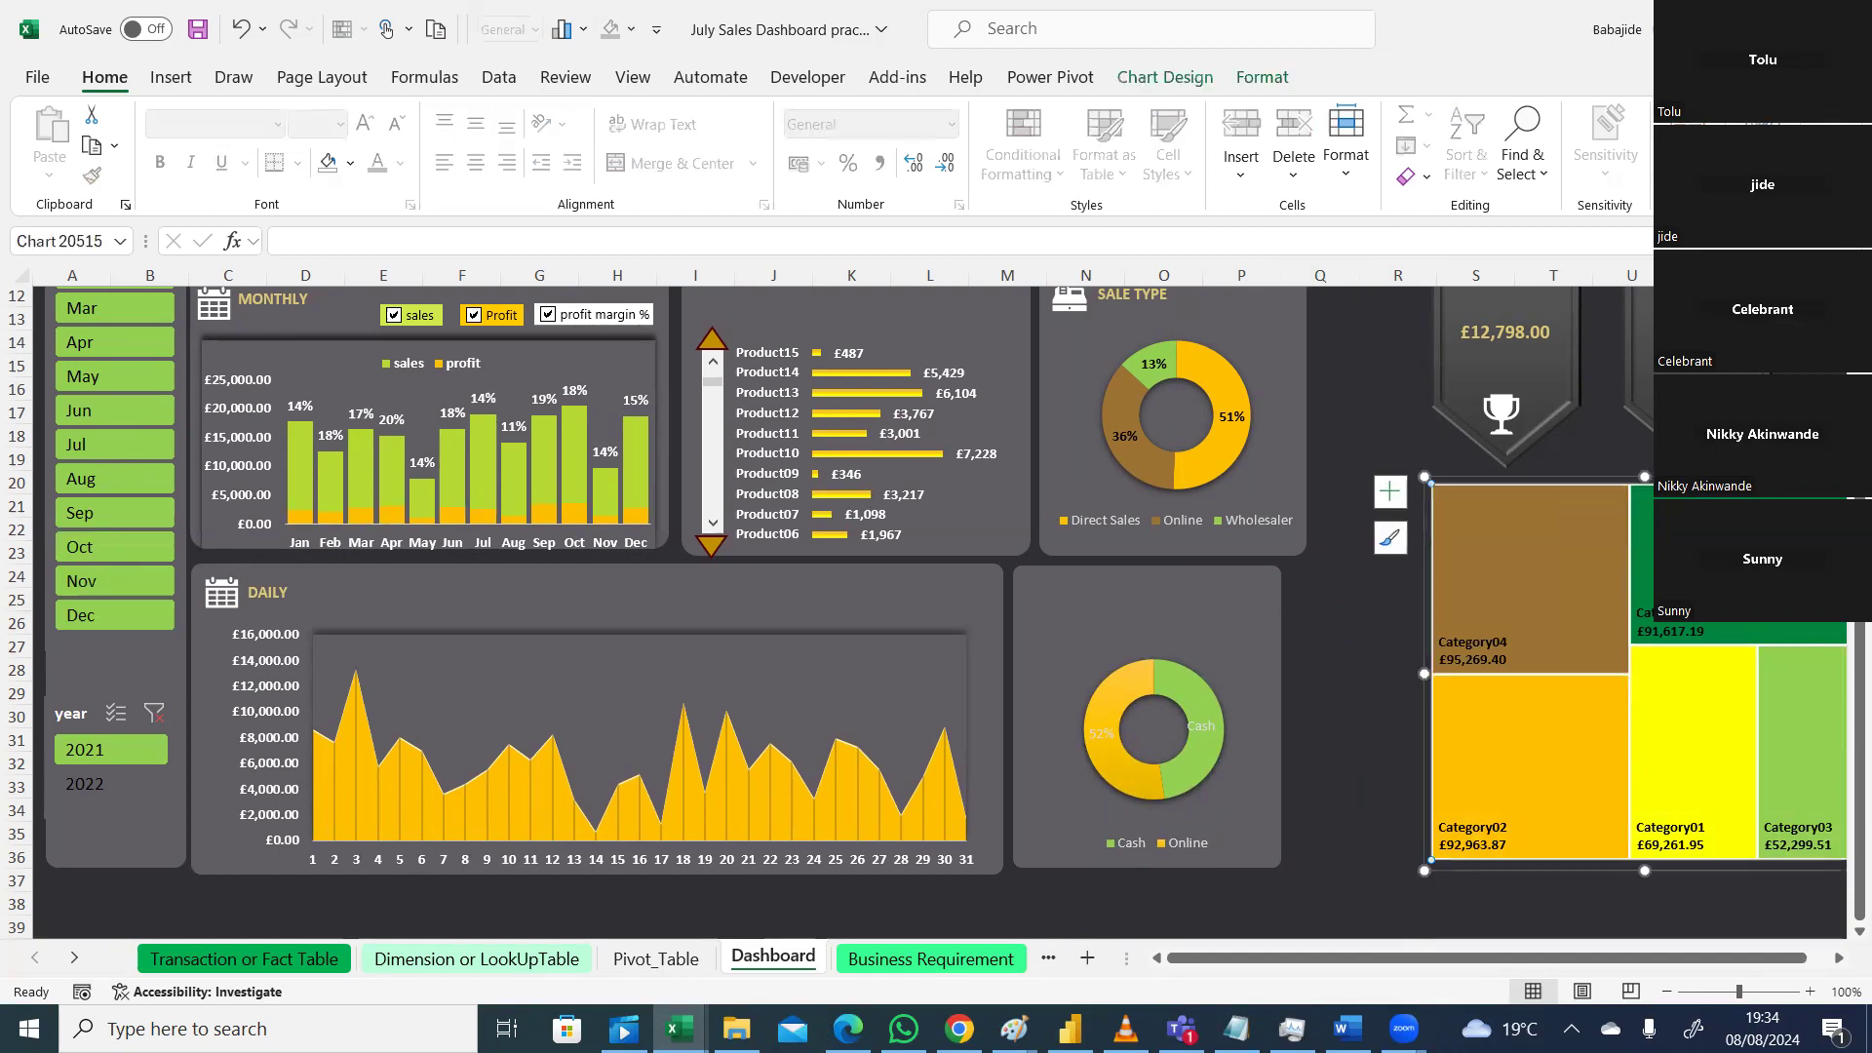
drag(1684, 957, 1707, 957)
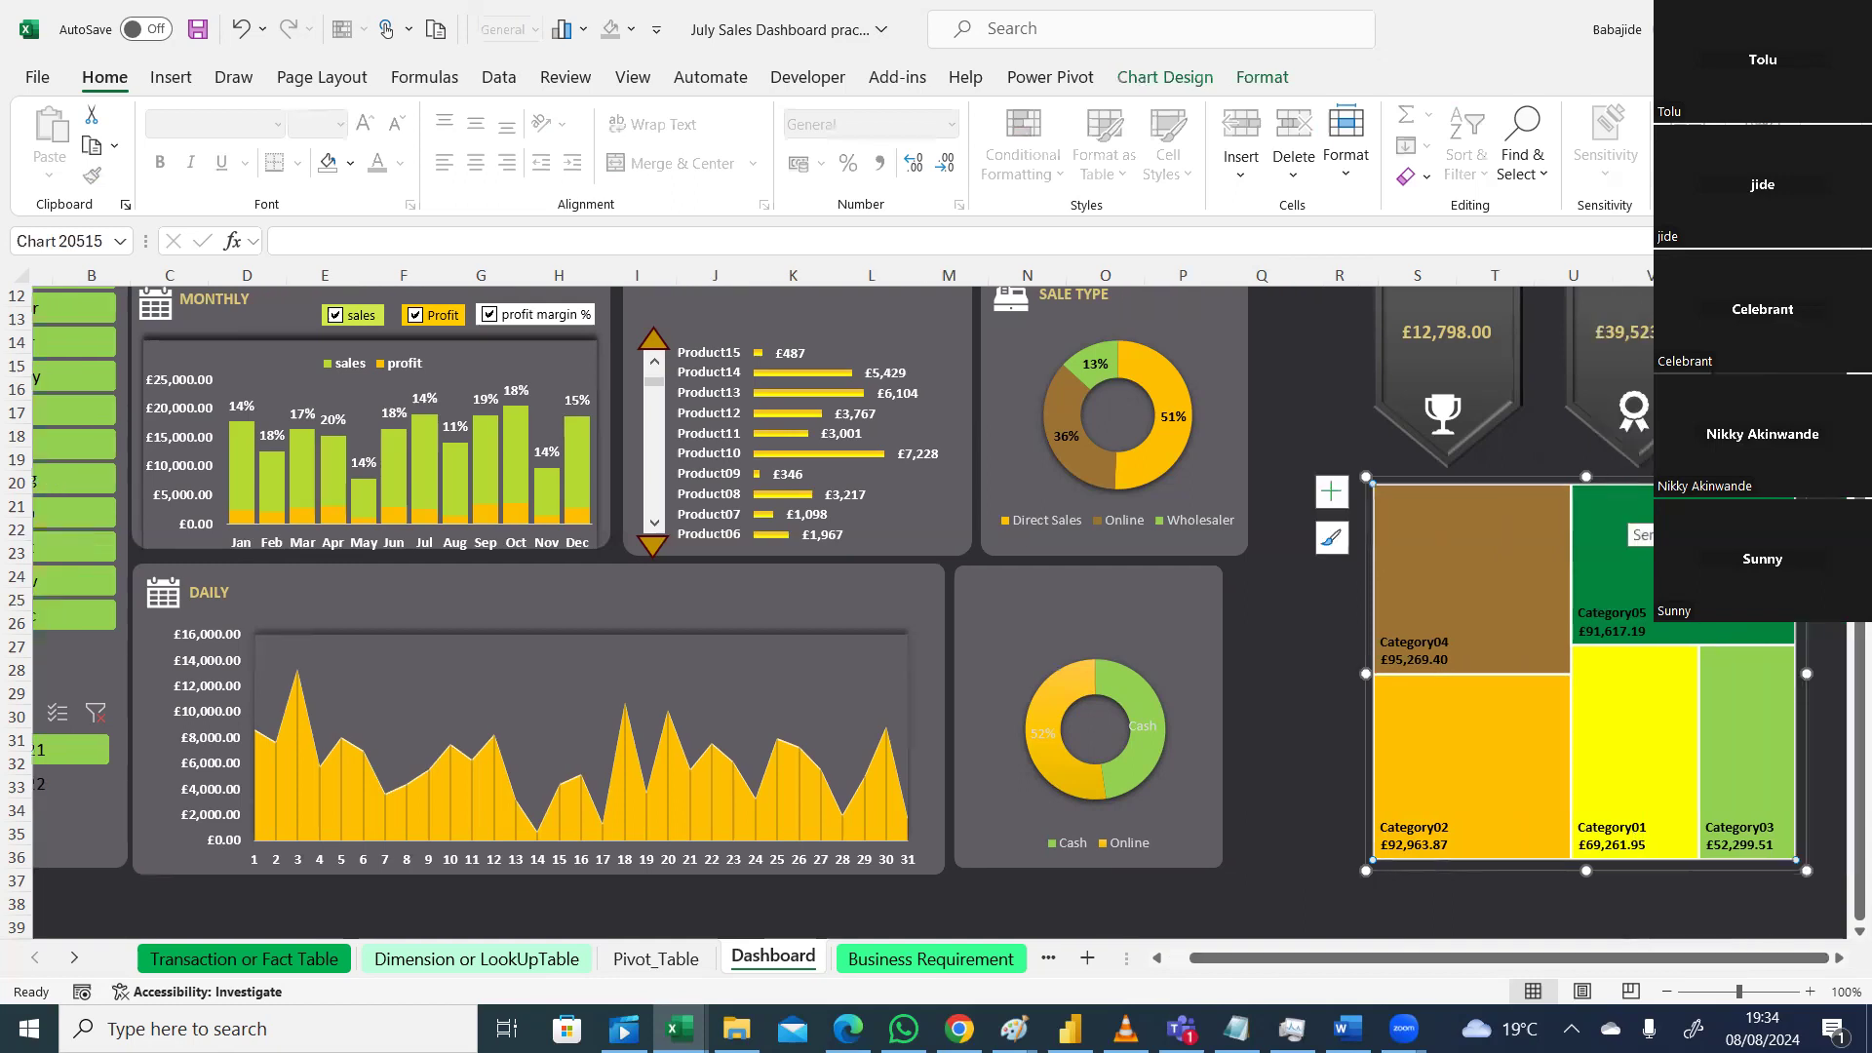
drag(1721, 481, 1608, 479)
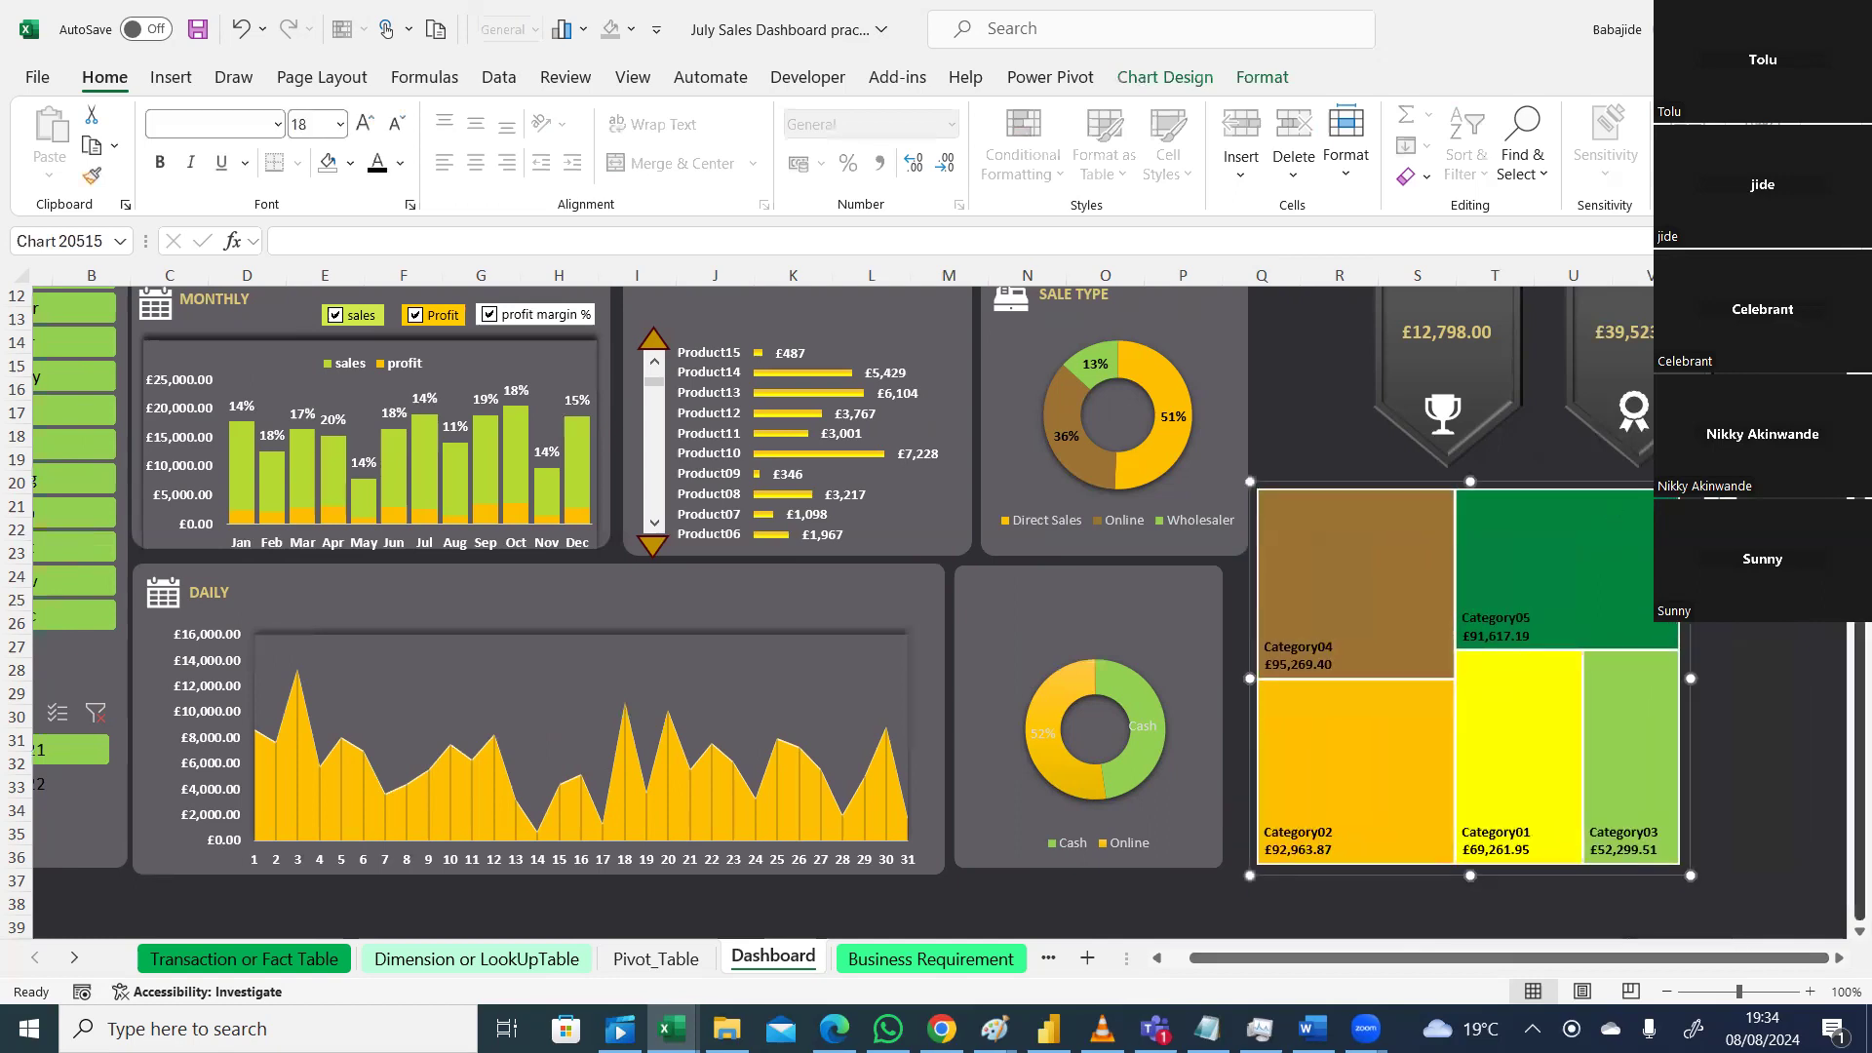
scroll(936, 615, up, 2)
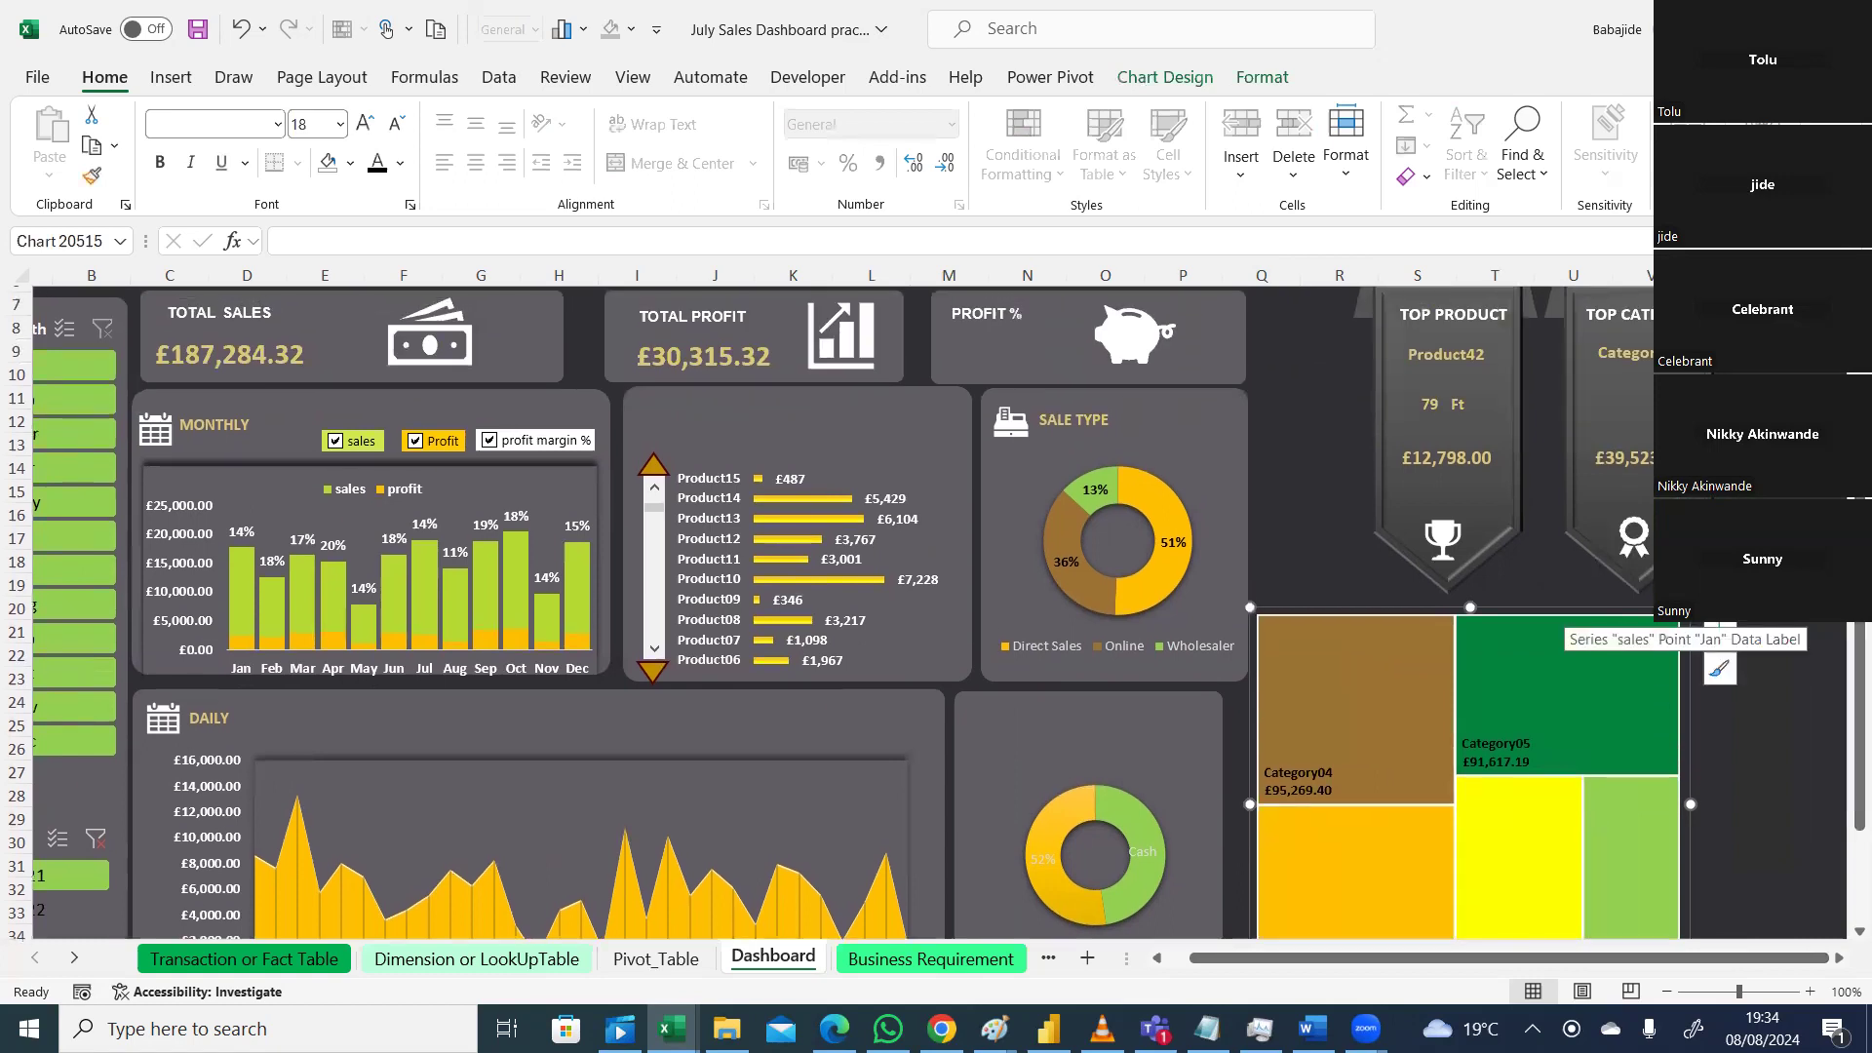
scroll(1495, 441, up, 1)
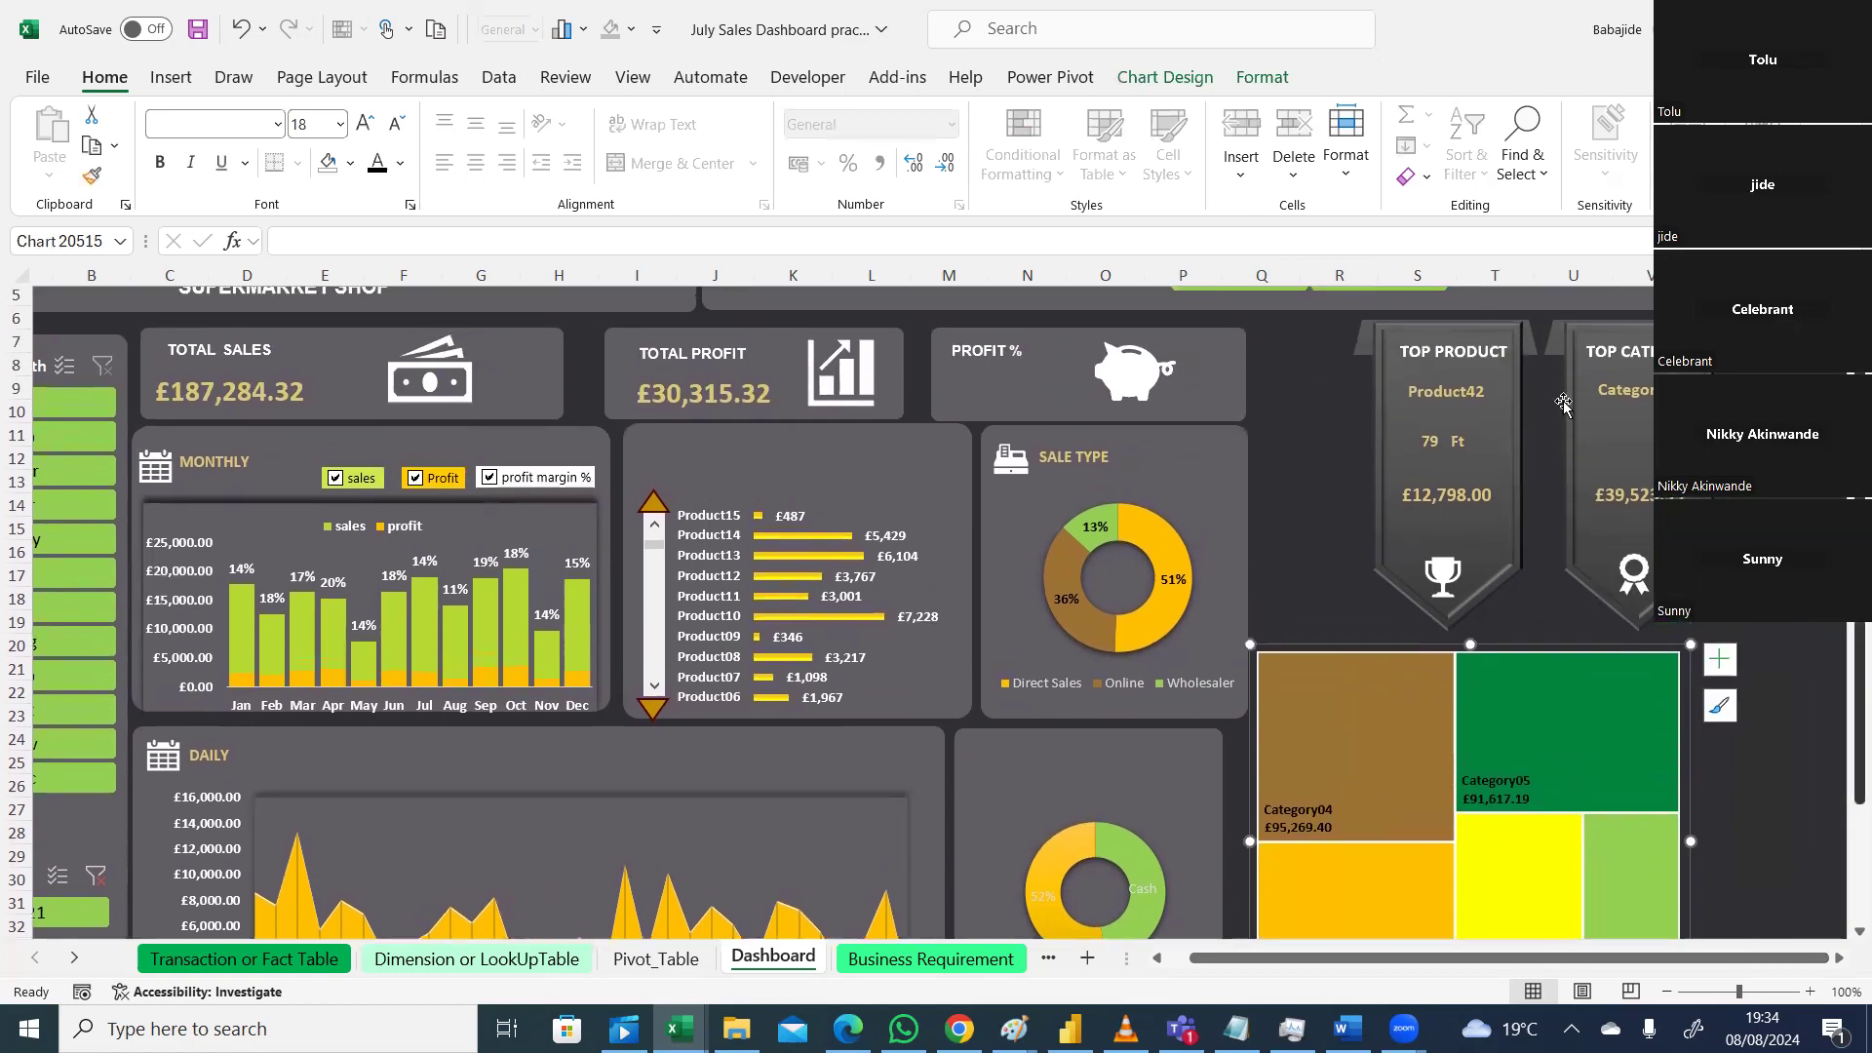
Step: Shift the Top Product card slightly left and nudge the Top Category card left
click(1495, 441)
drag(1520, 422, 1419, 432)
click(1609, 439)
drag(1609, 439, 1606, 439)
Step: Regroup the Top Category title, name box, value box and award icon into one group
click(1605, 439)
ctrl+click(1650, 355)
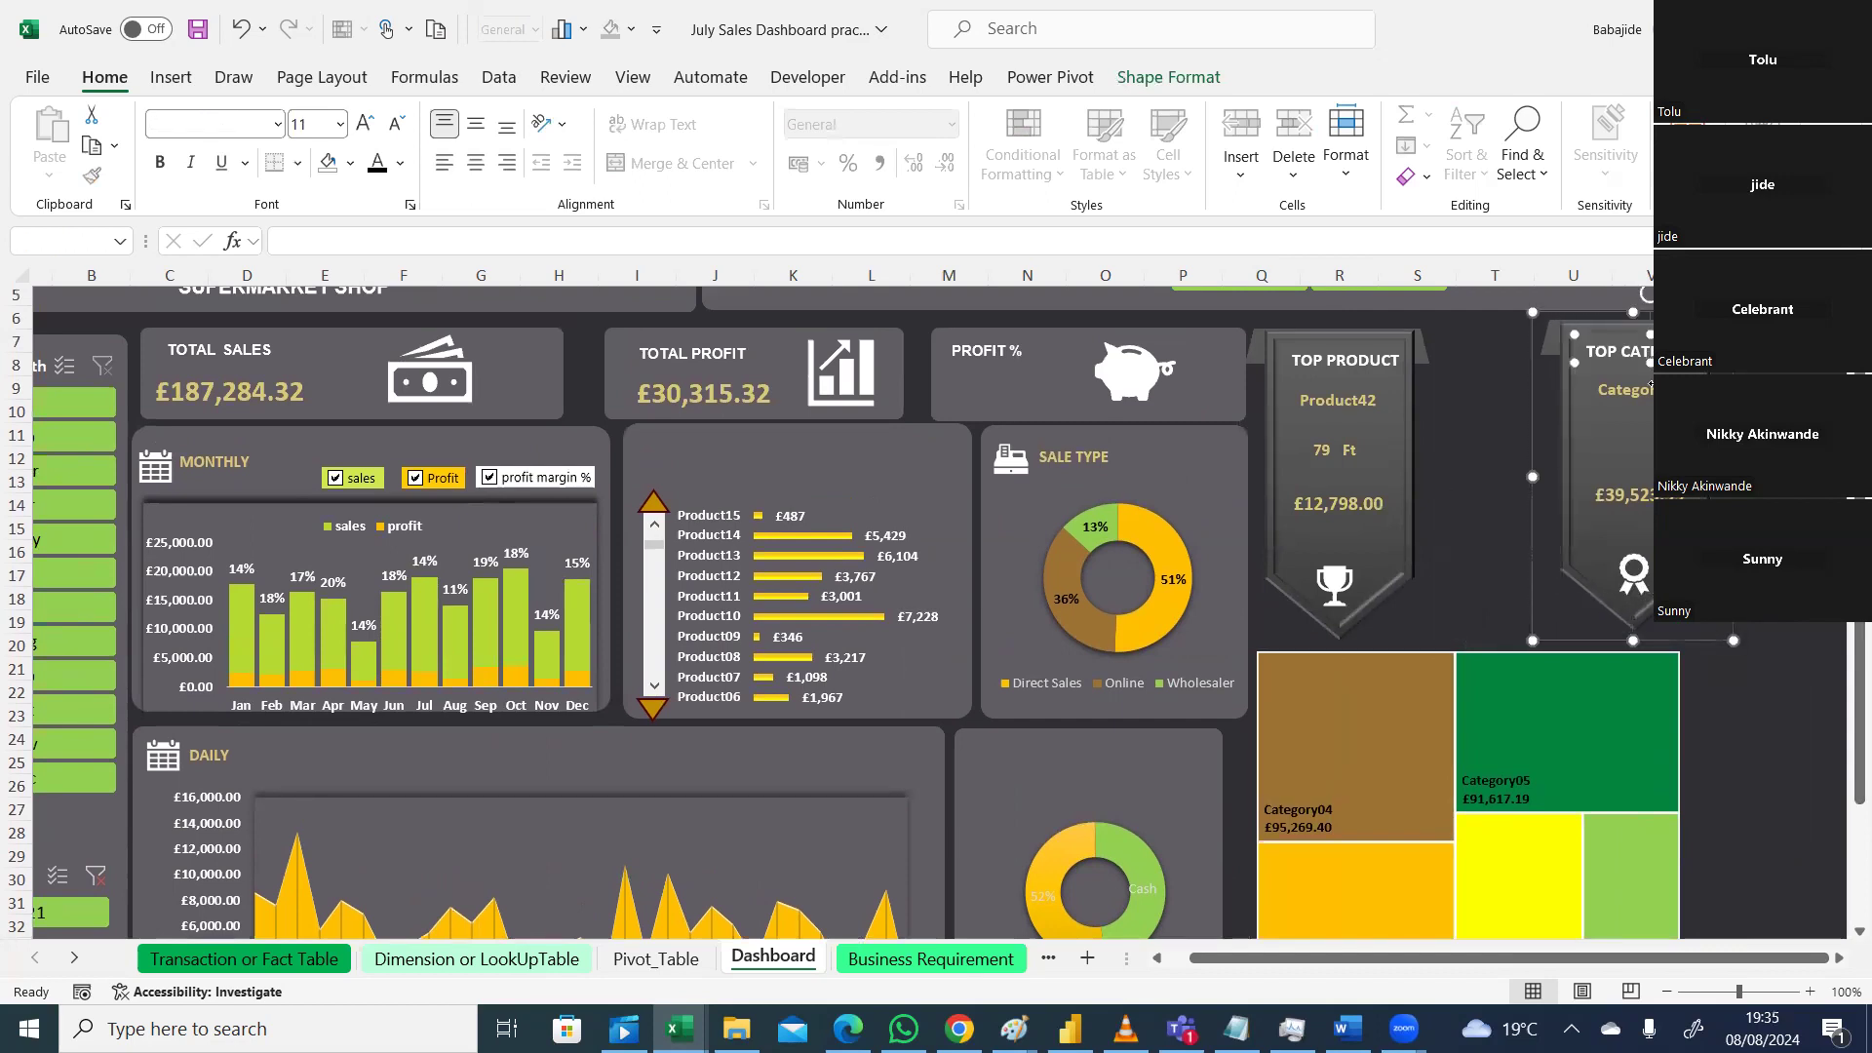
ctrl+click(1646, 386)
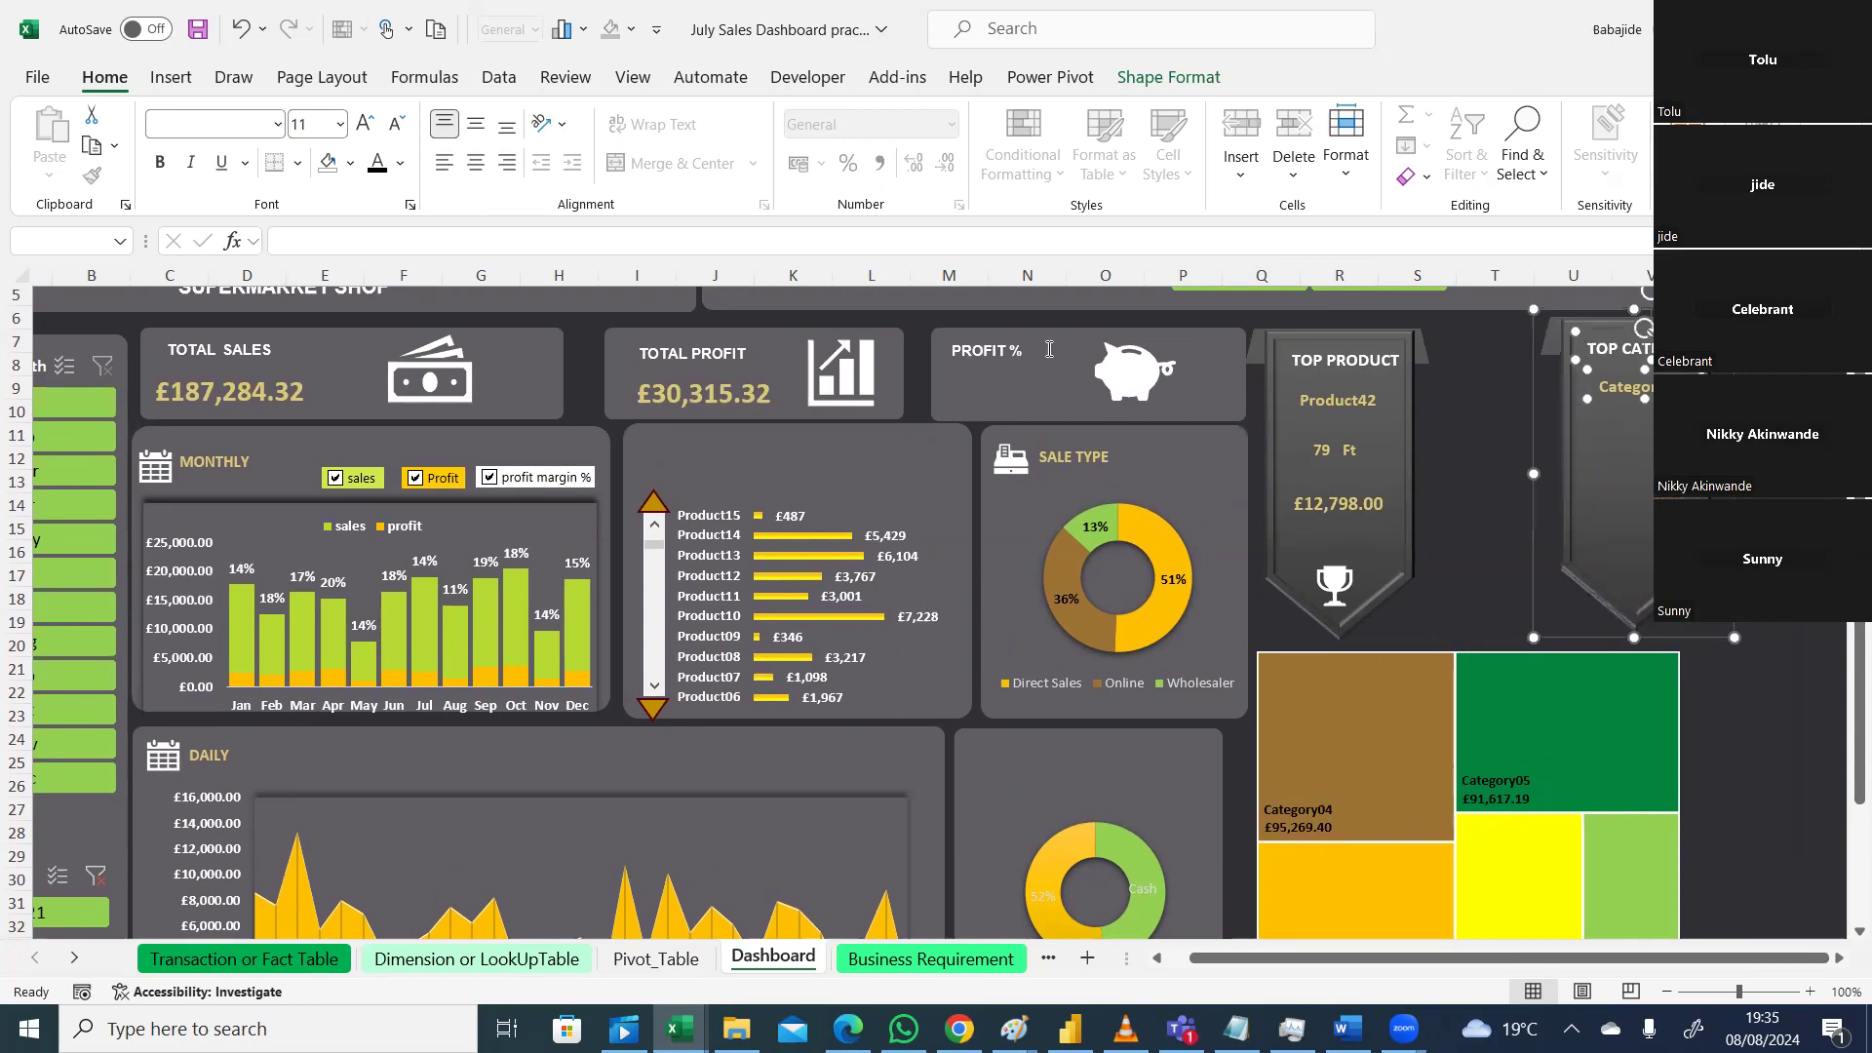
key(ctrl+z)
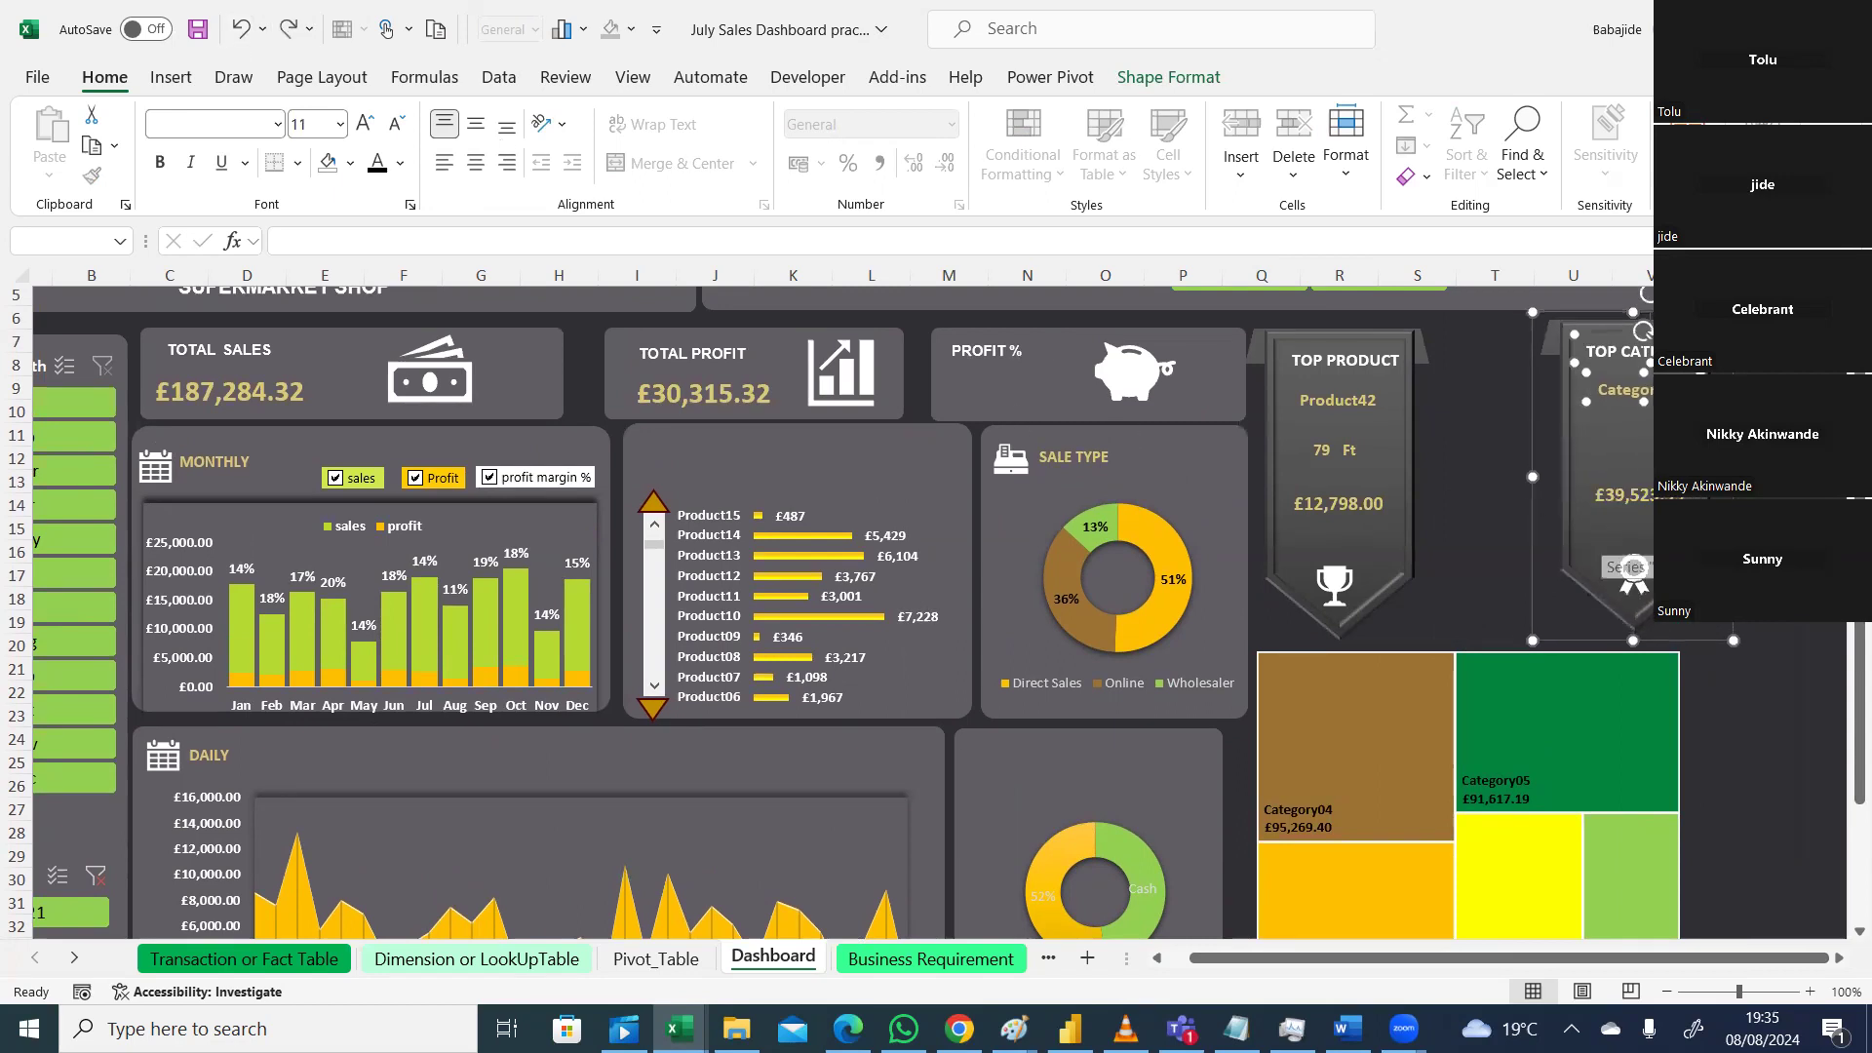
ctrl+click(1650, 494)
ctrl+click(1634, 564)
ctrl+click(1634, 564)
ctrl+click(1632, 570)
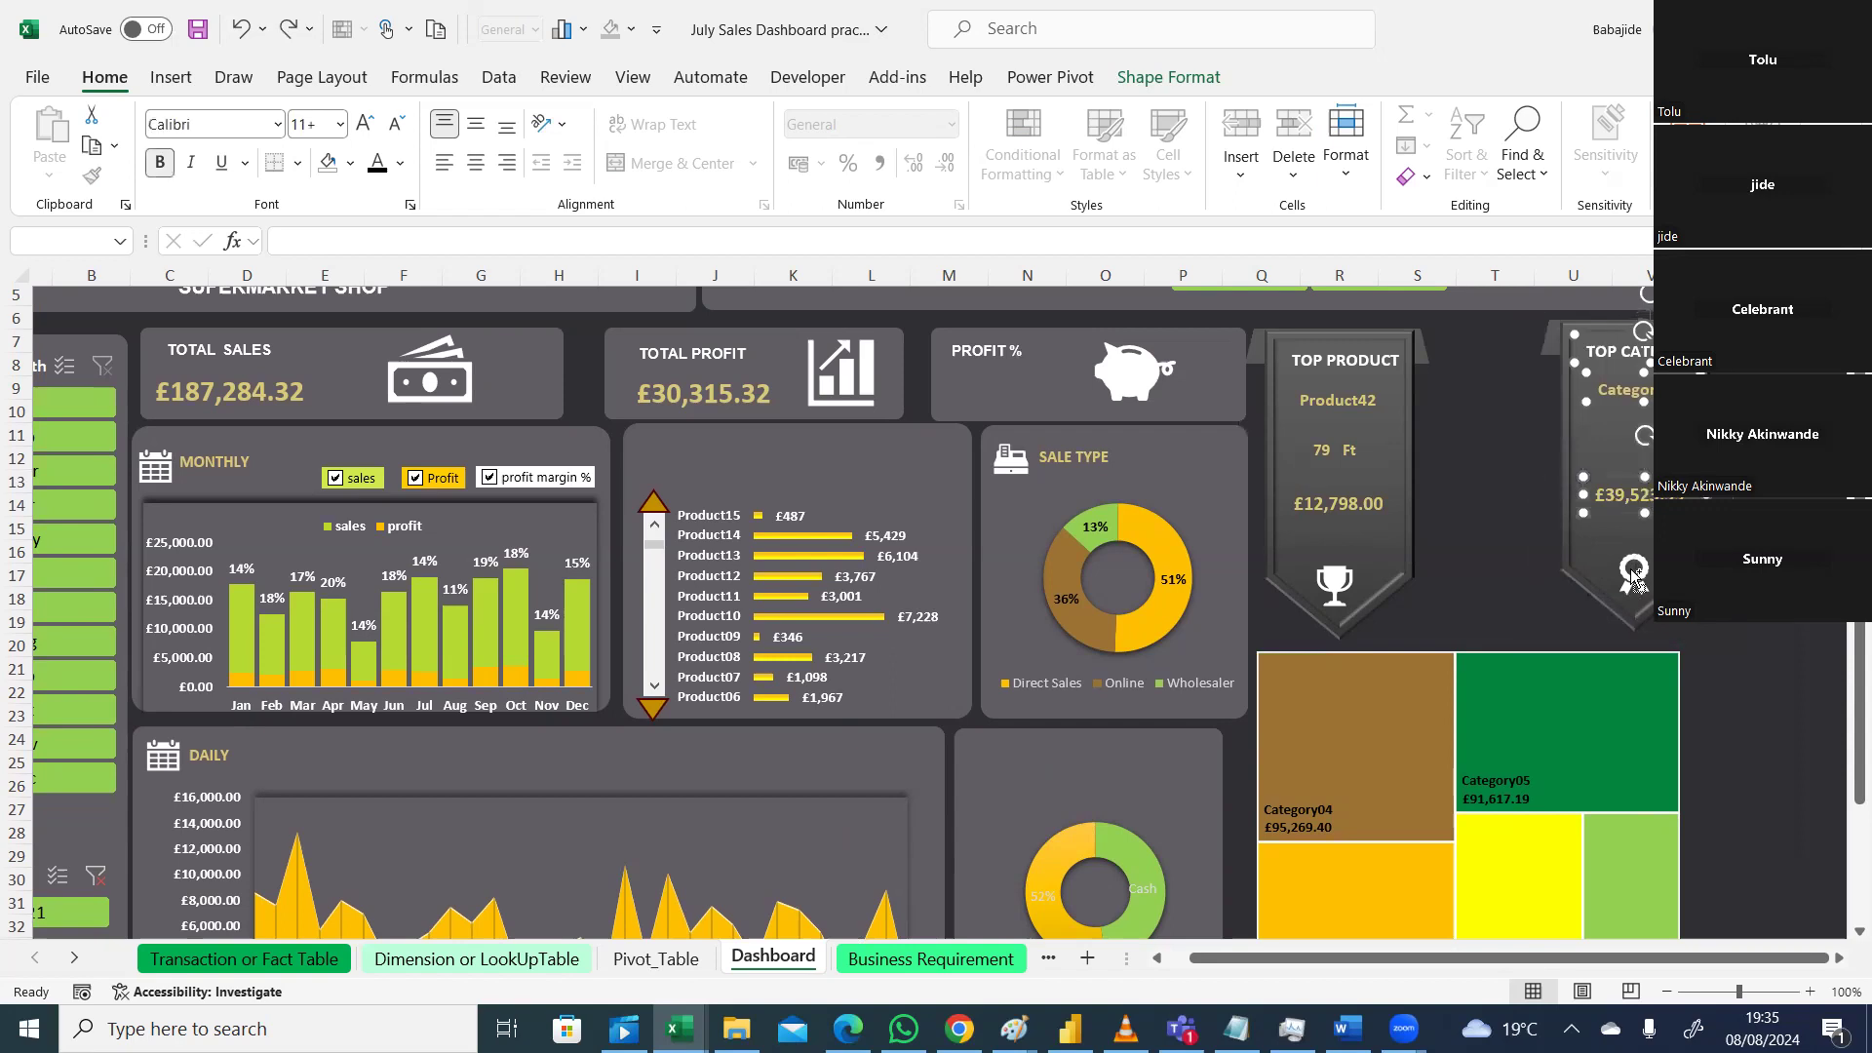
ctrl+click(1580, 556)
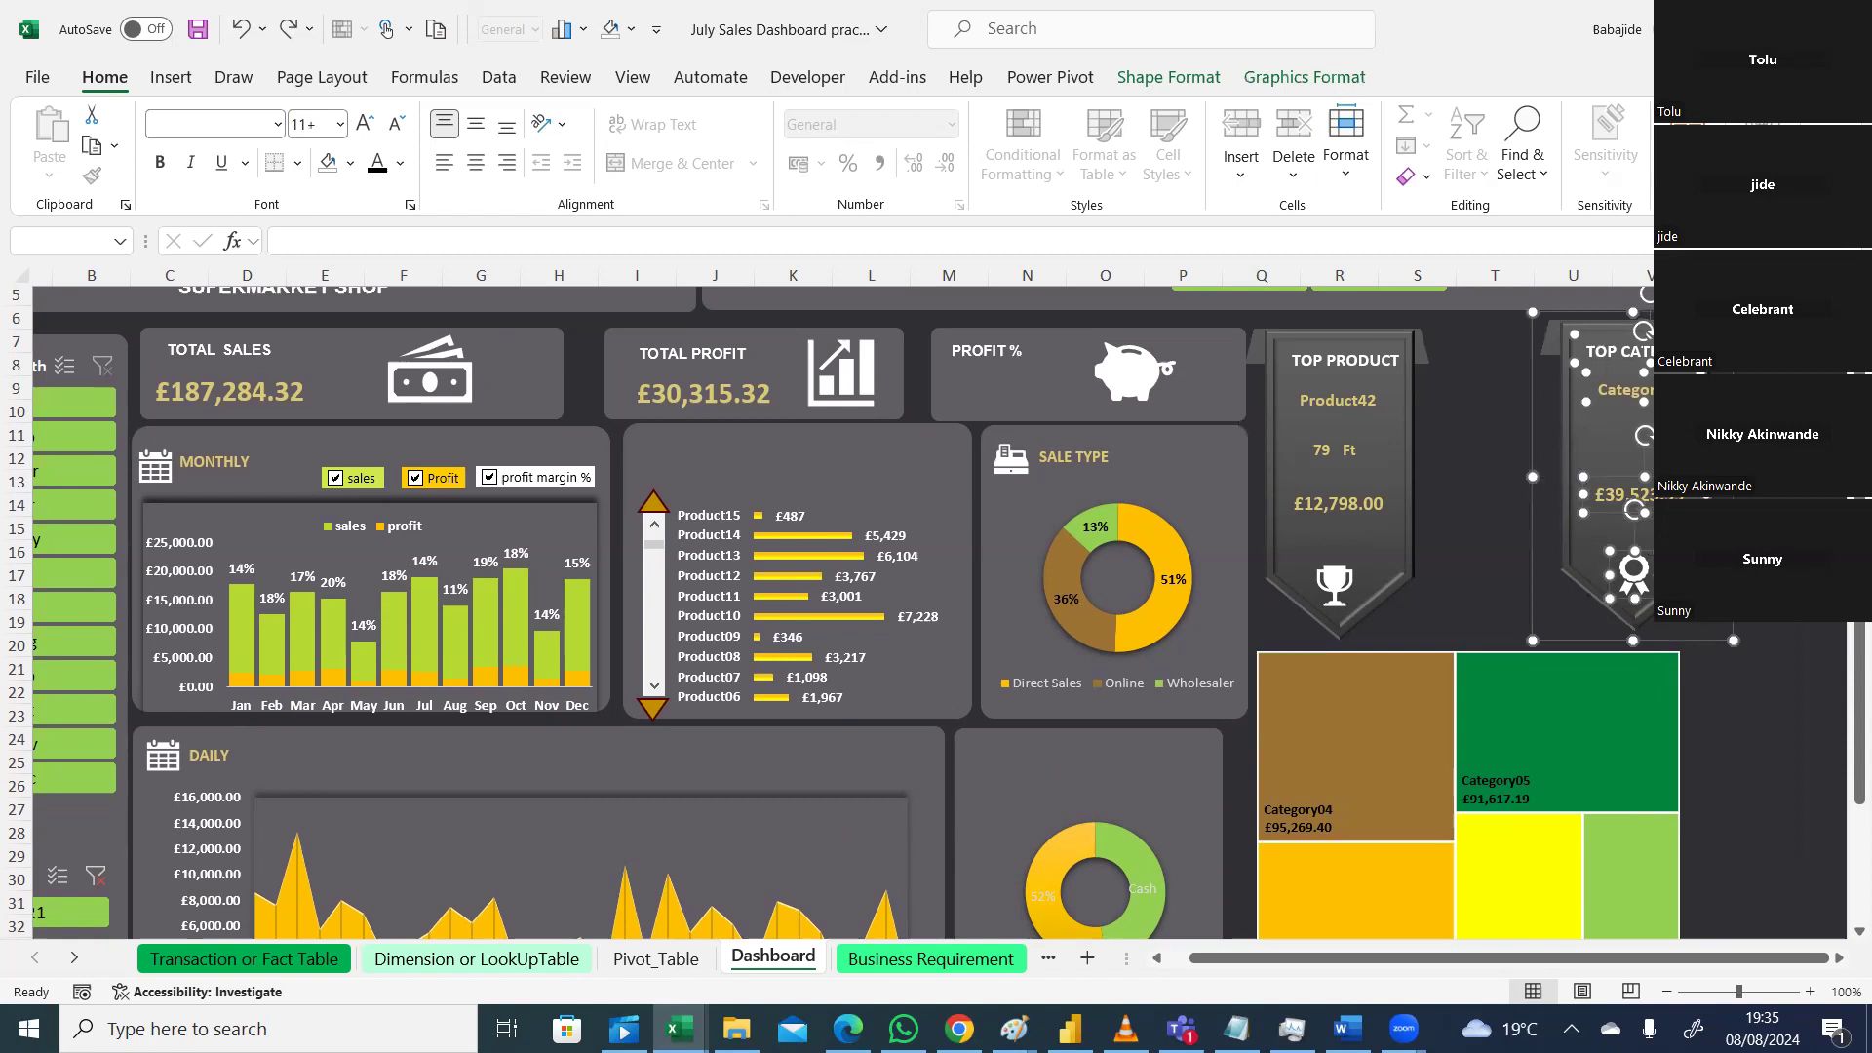
right_click(1635, 563)
mouse_move(1646, 667)
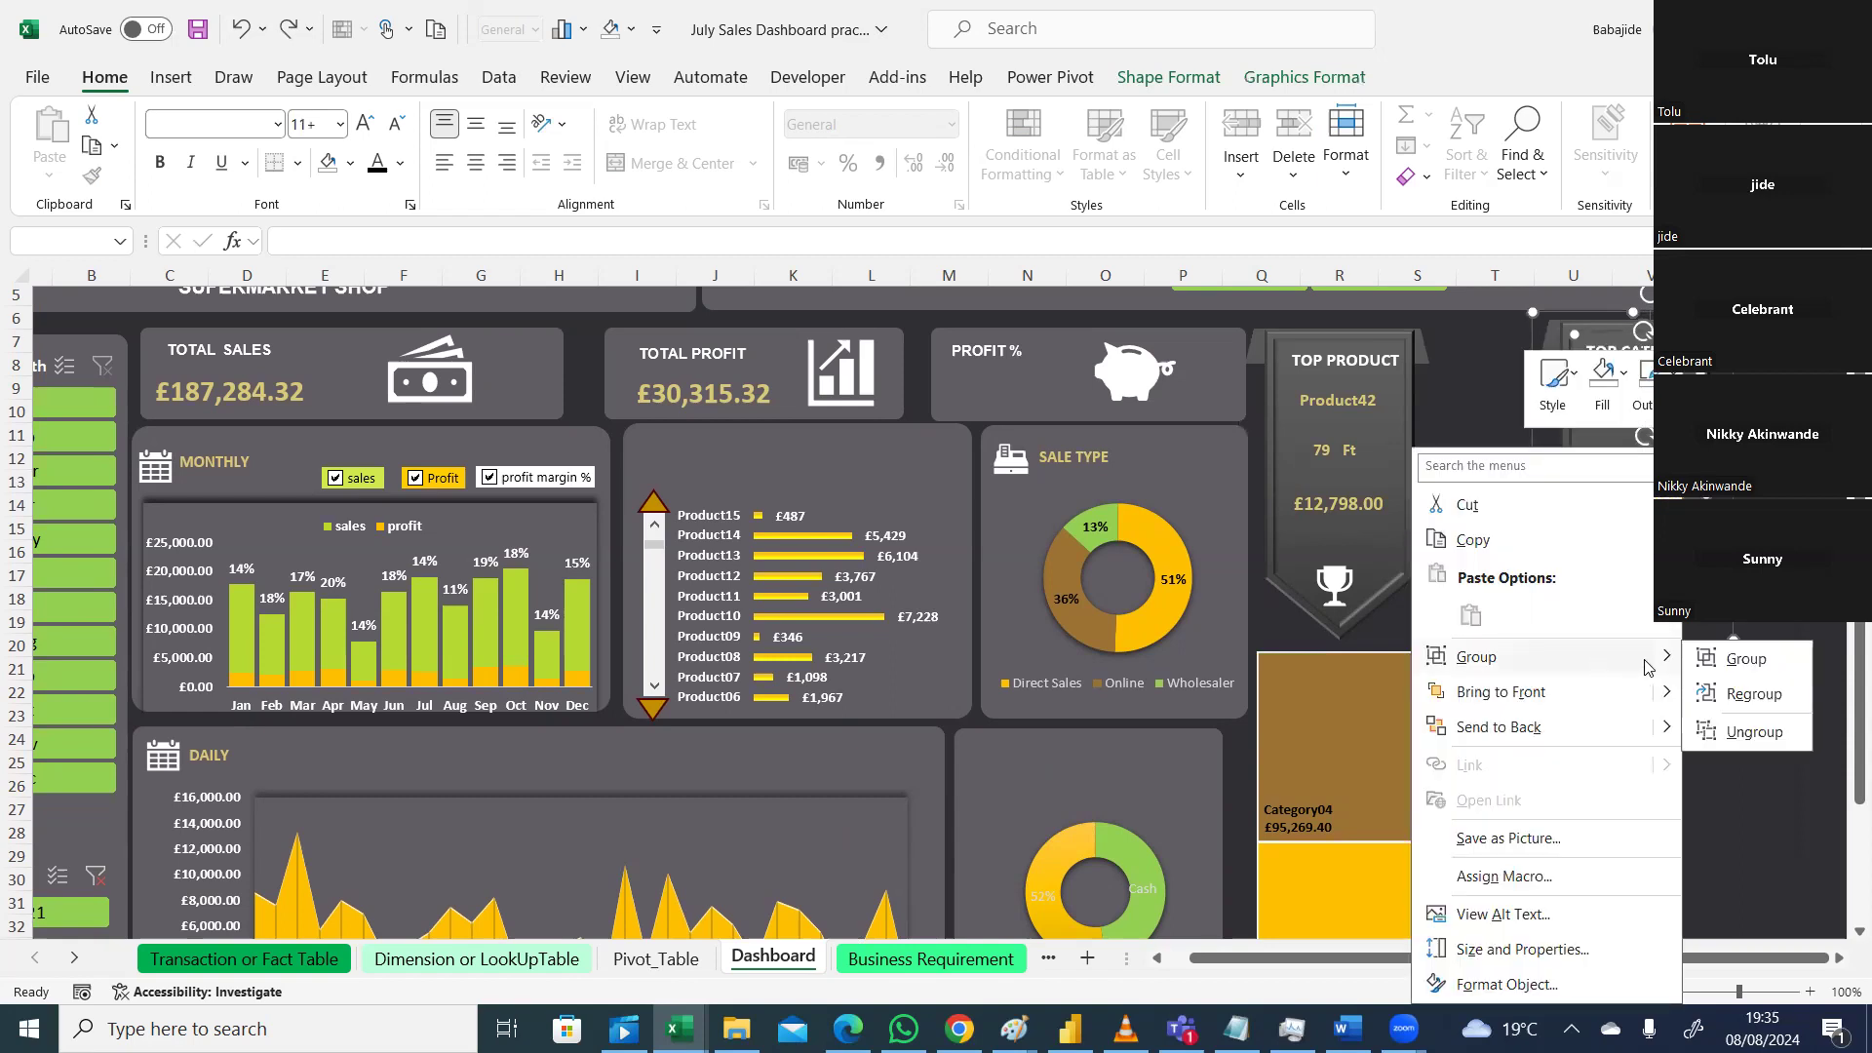
click(1736, 660)
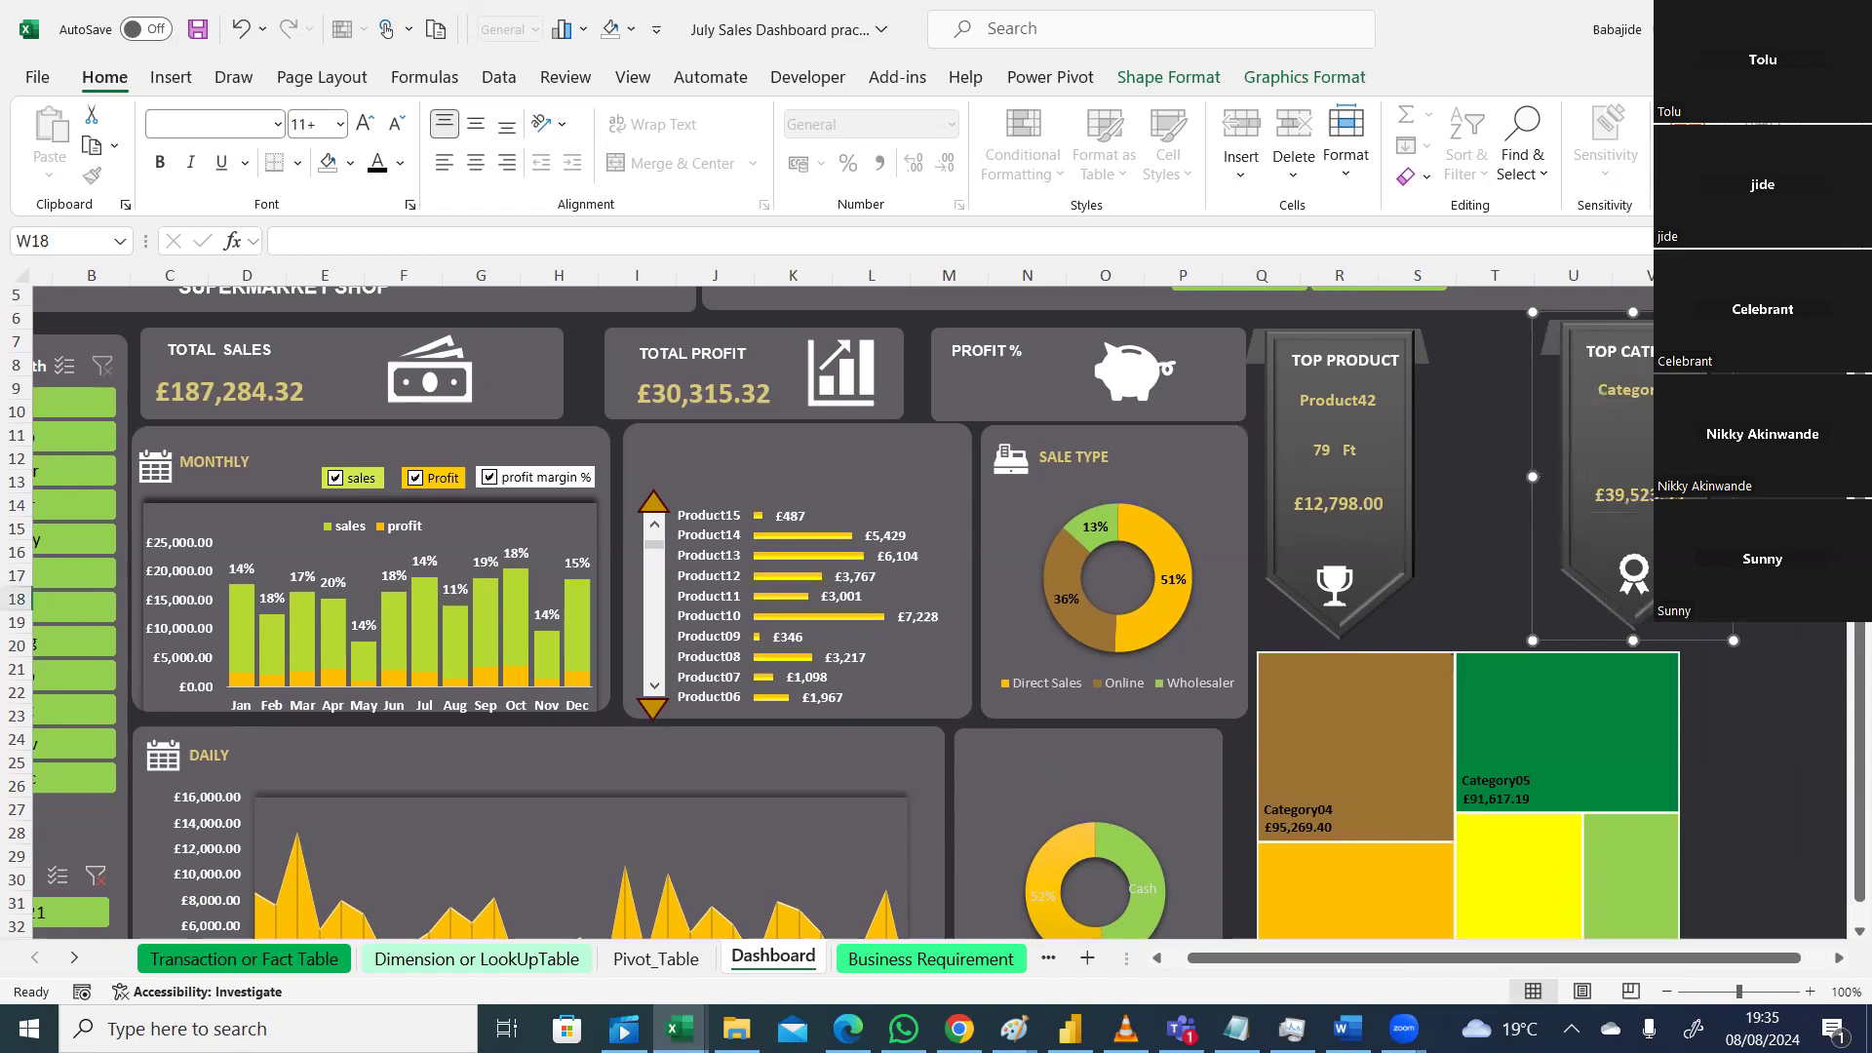
Step: Move the grouped Top Category card beside the Top Product card
drag(1708, 601, 1682, 602)
click(1789, 553)
click(1790, 459)
click(1740, 458)
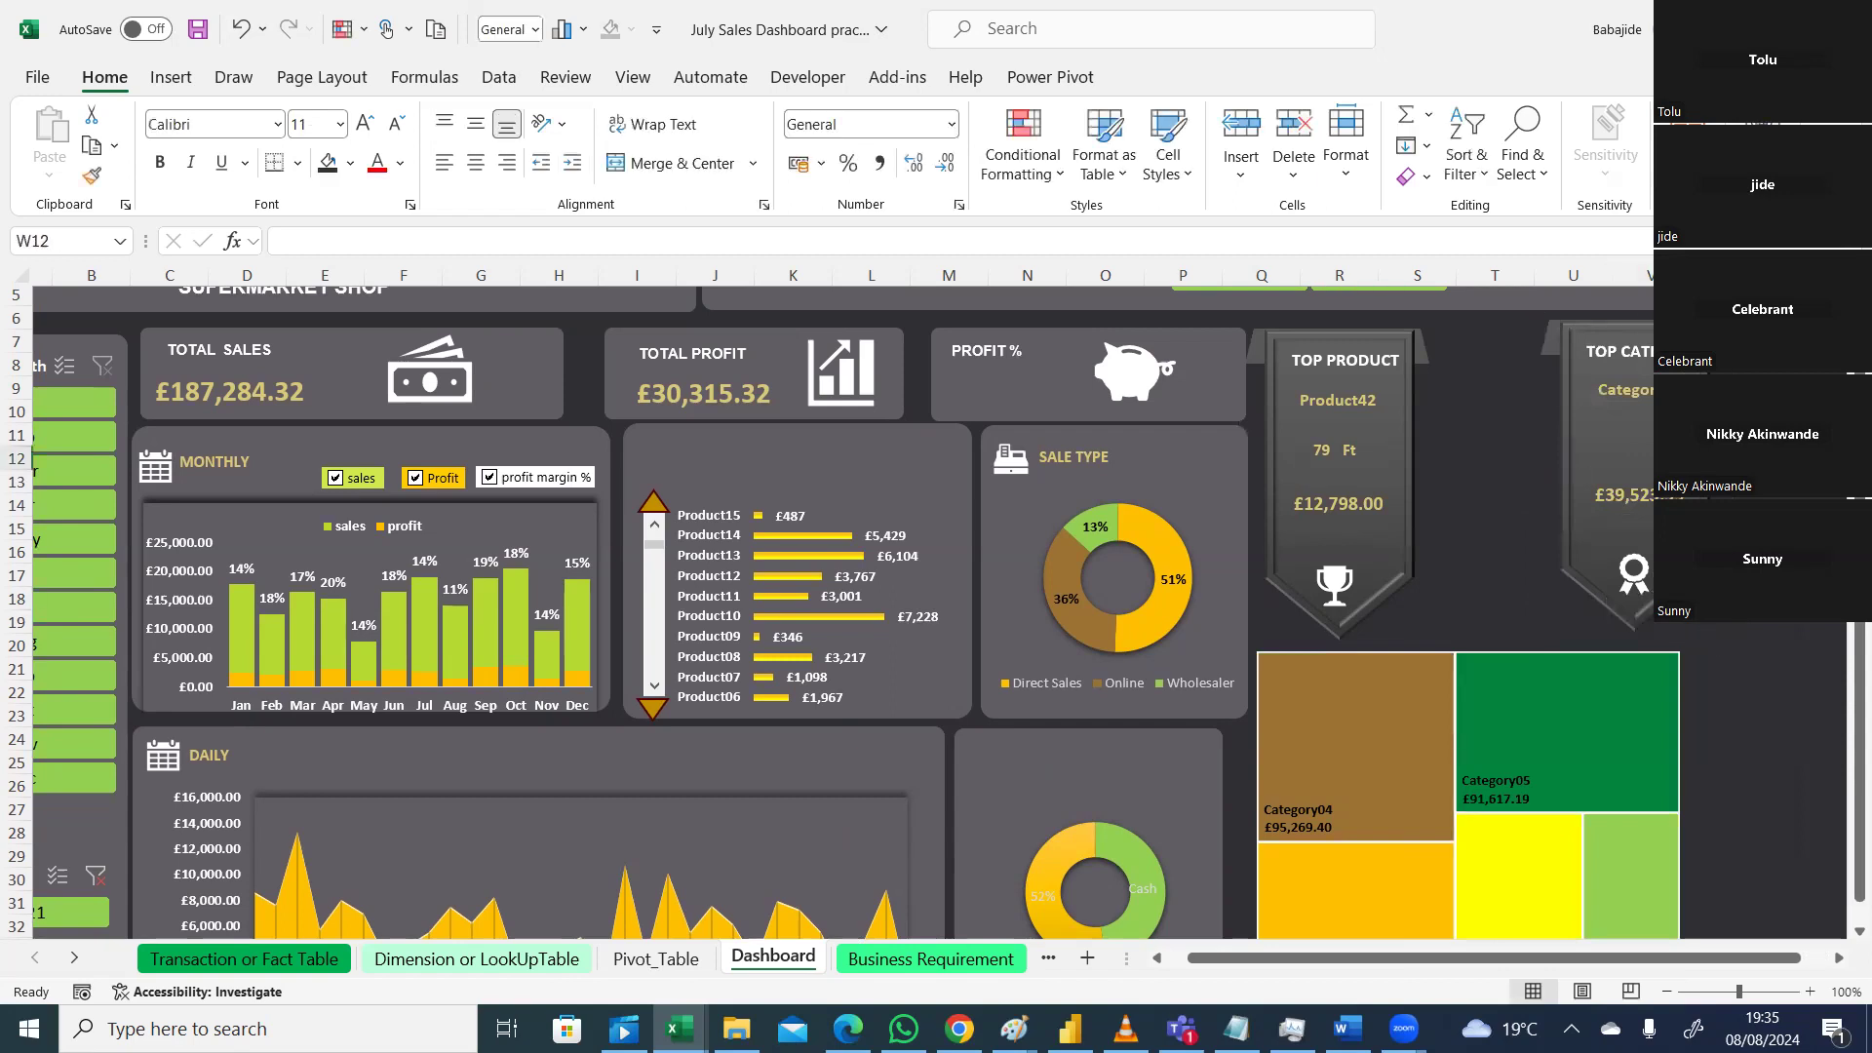
click(1611, 553)
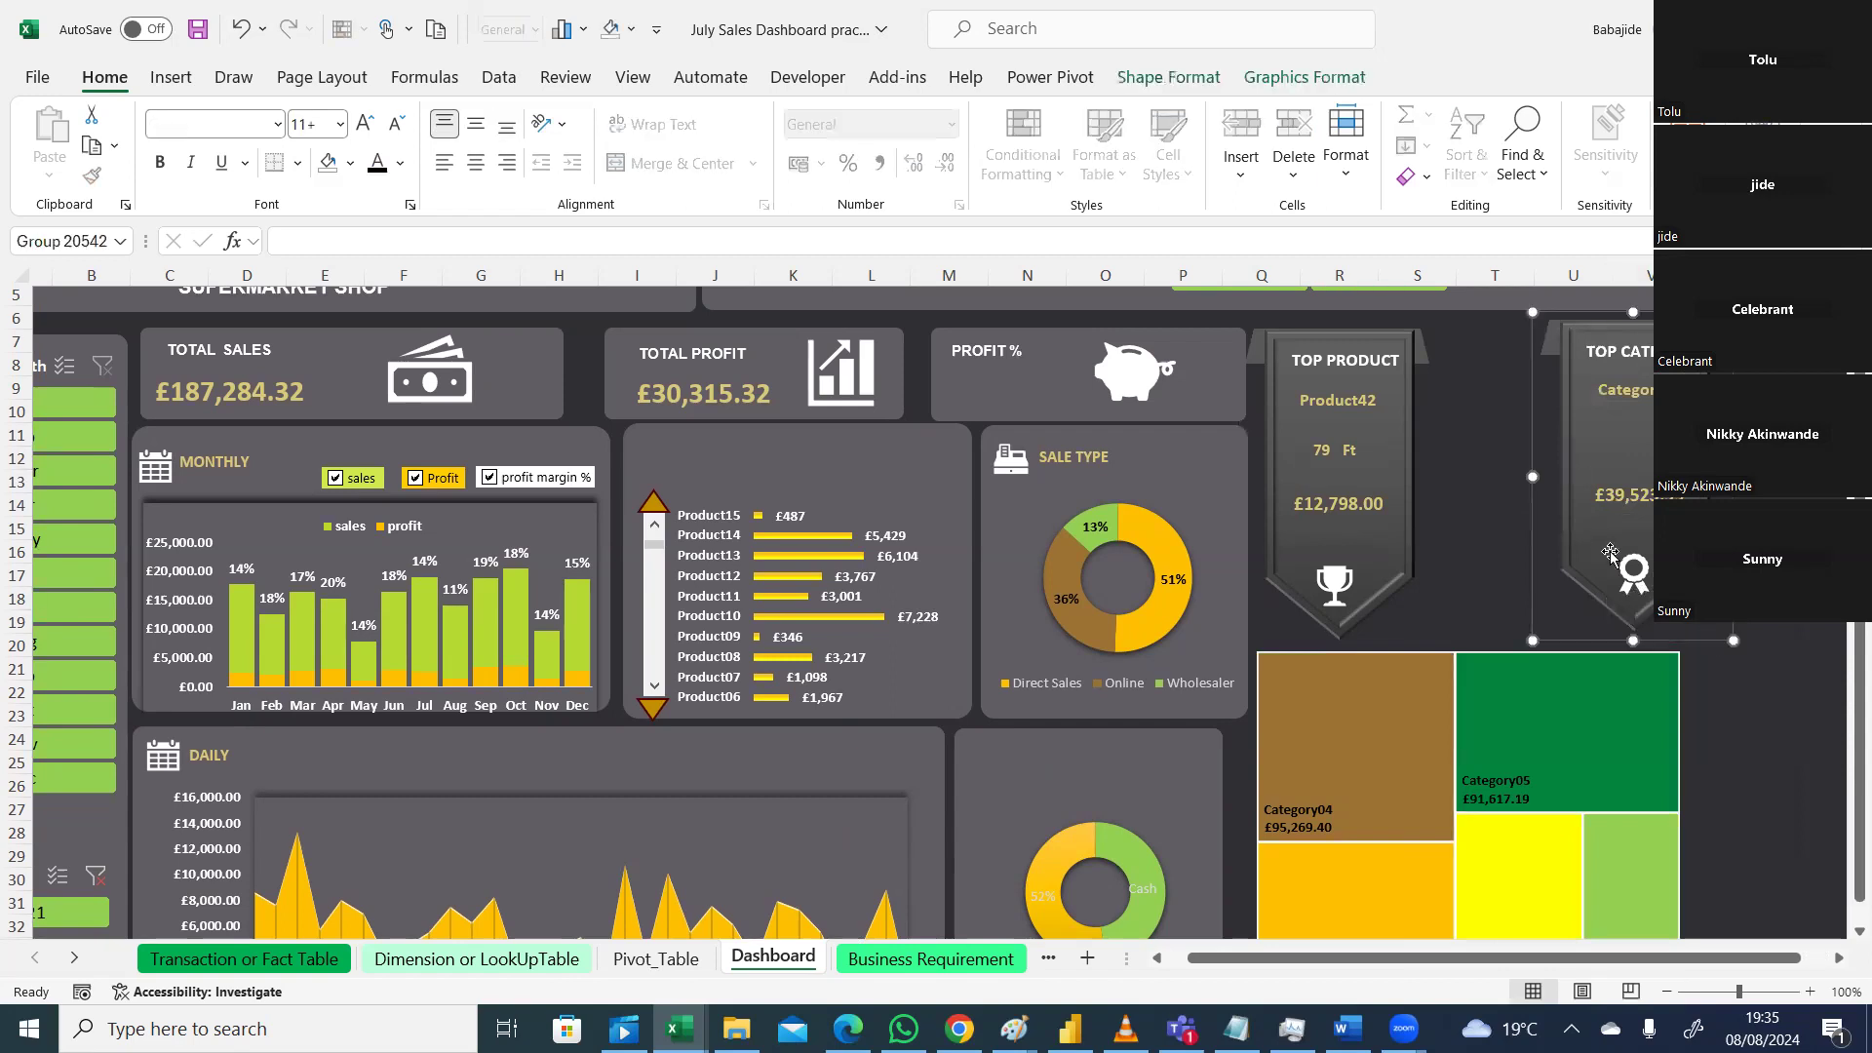
click(1522, 532)
click(1549, 596)
click(1561, 482)
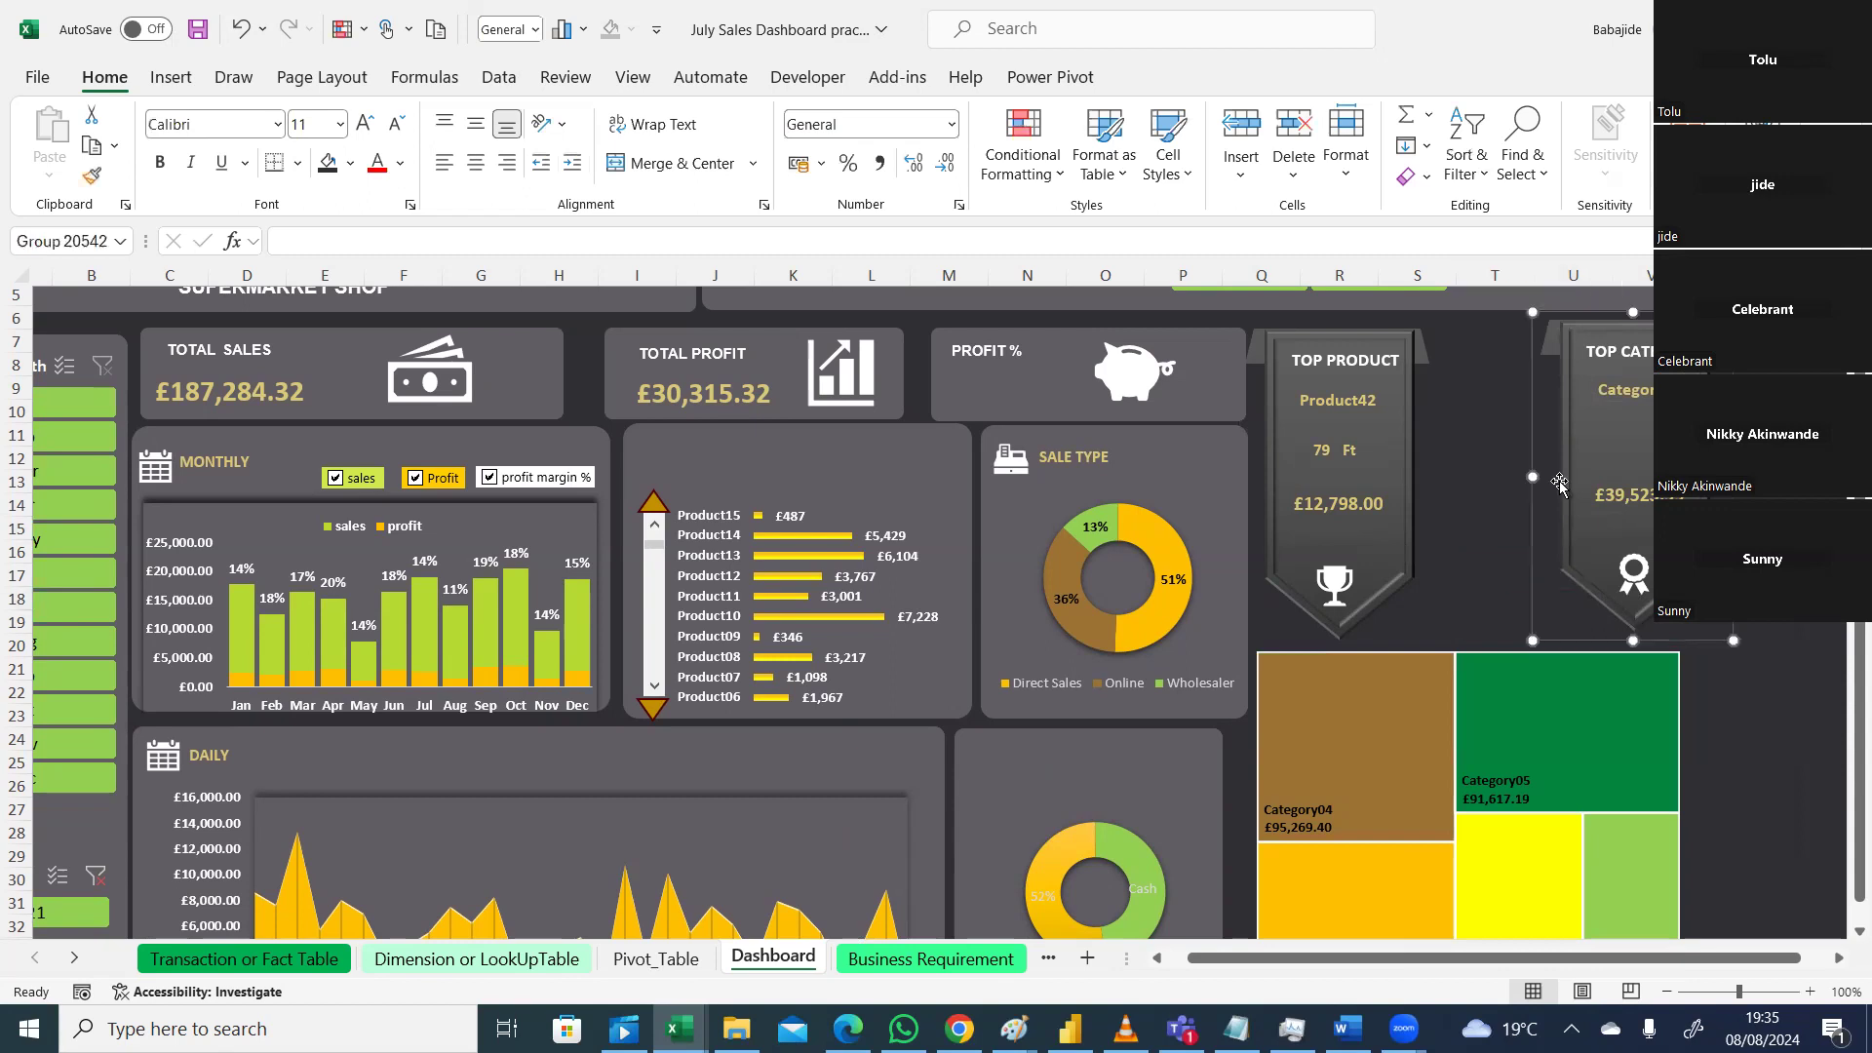
drag(1584, 454, 1412, 452)
click(1401, 452)
drag(1611, 955, 1432, 968)
drag(1843, 679, 1843, 923)
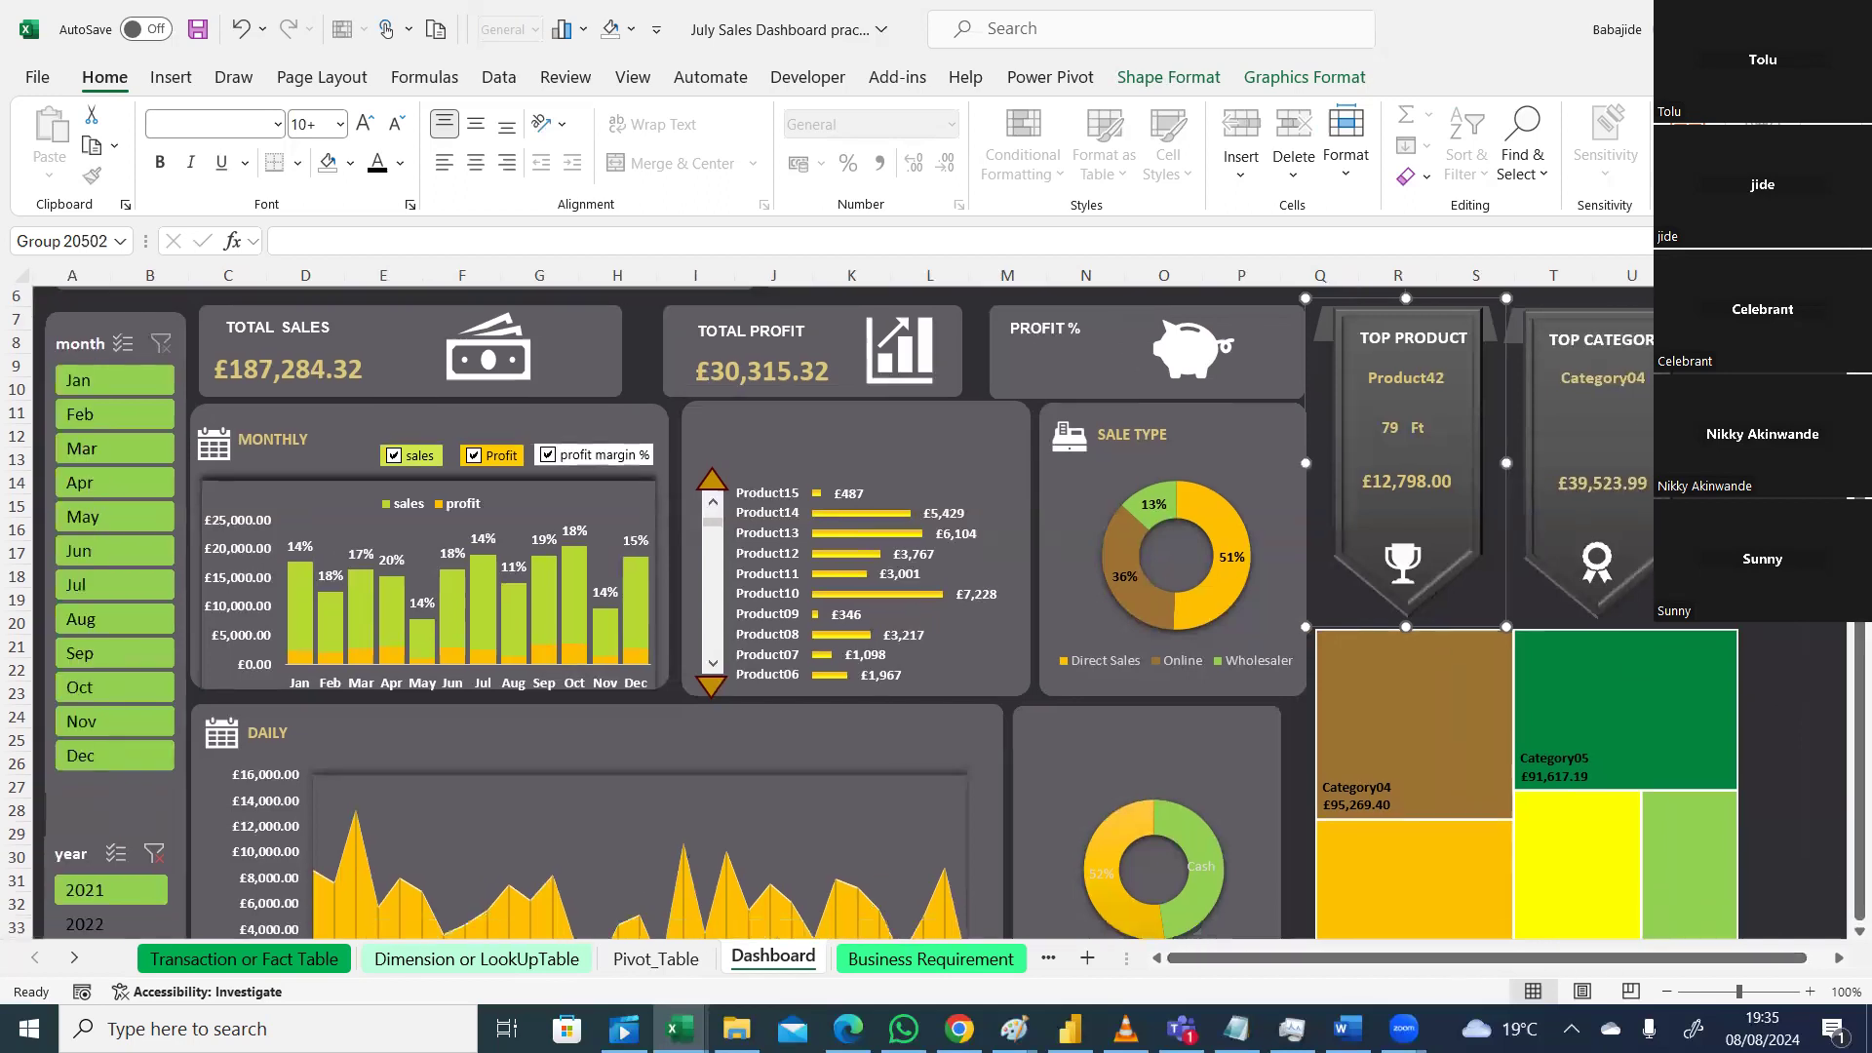
Step: Show the workbook in full-screen mode and include Cash in the Payment Mode filter
click(1845, 203)
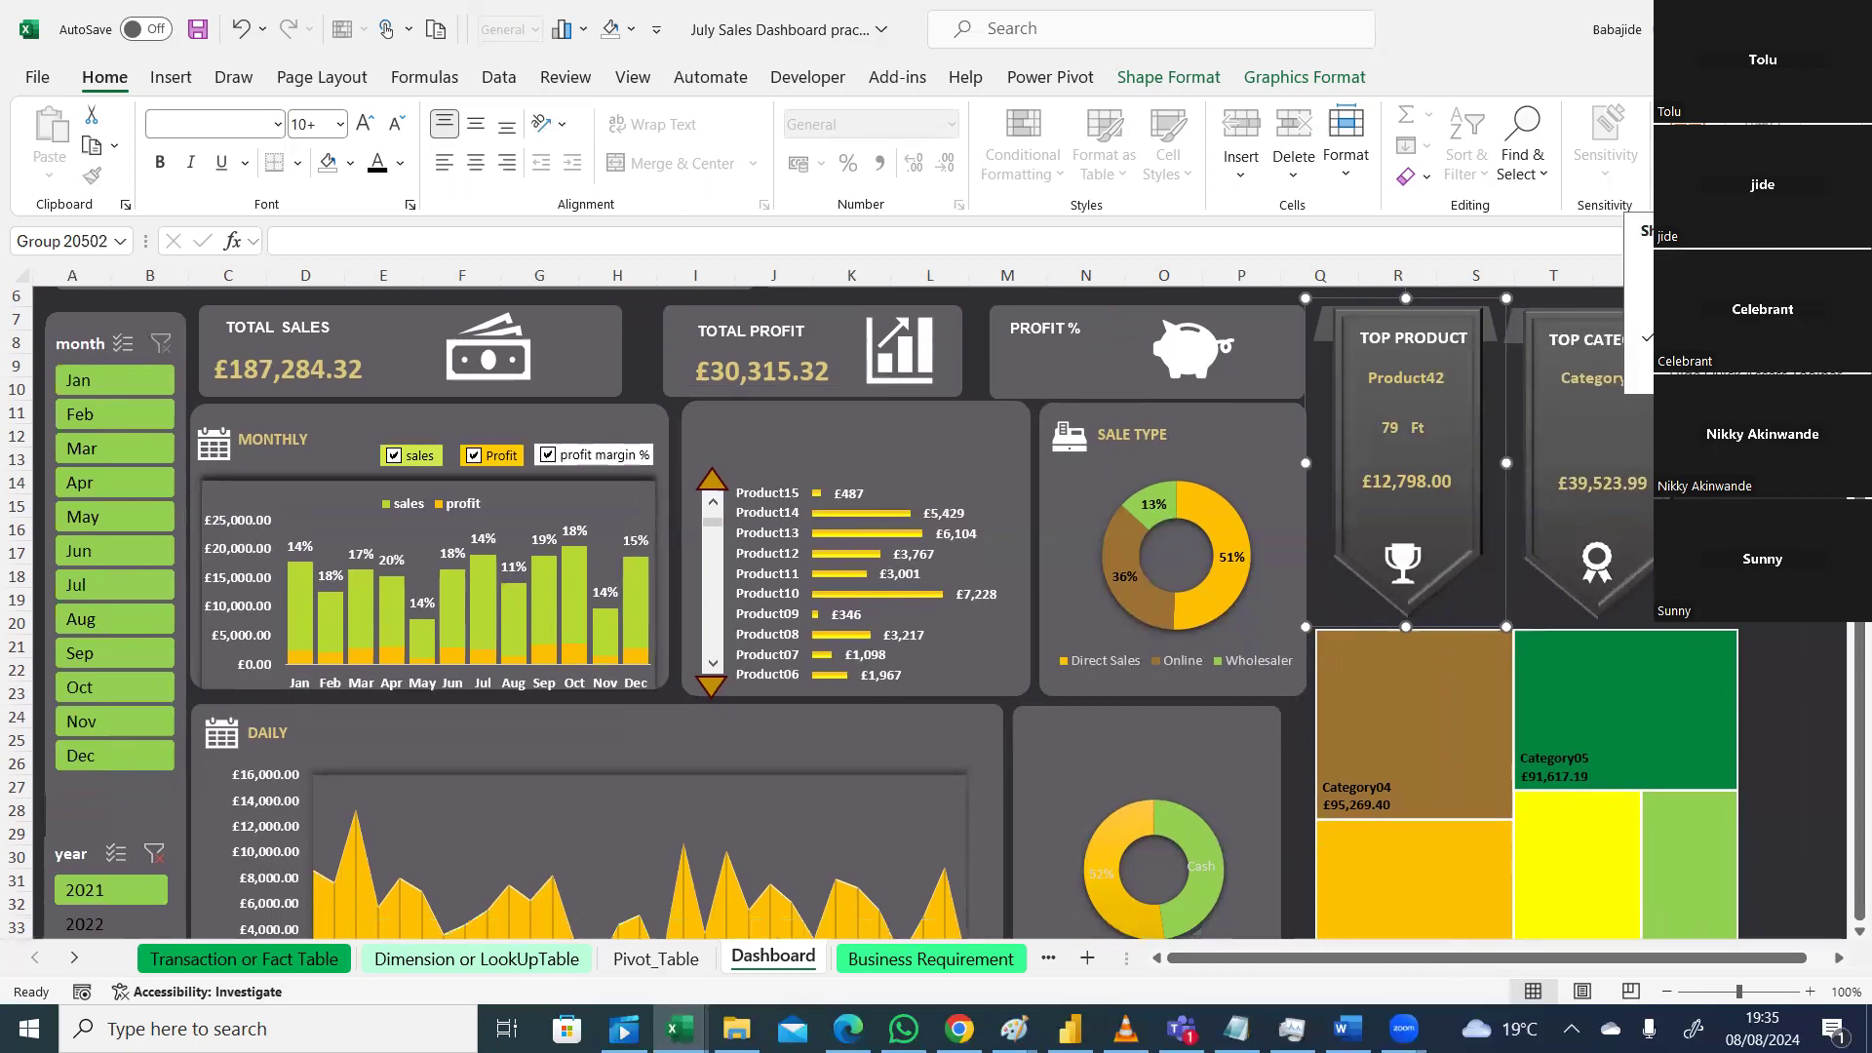
click(1736, 266)
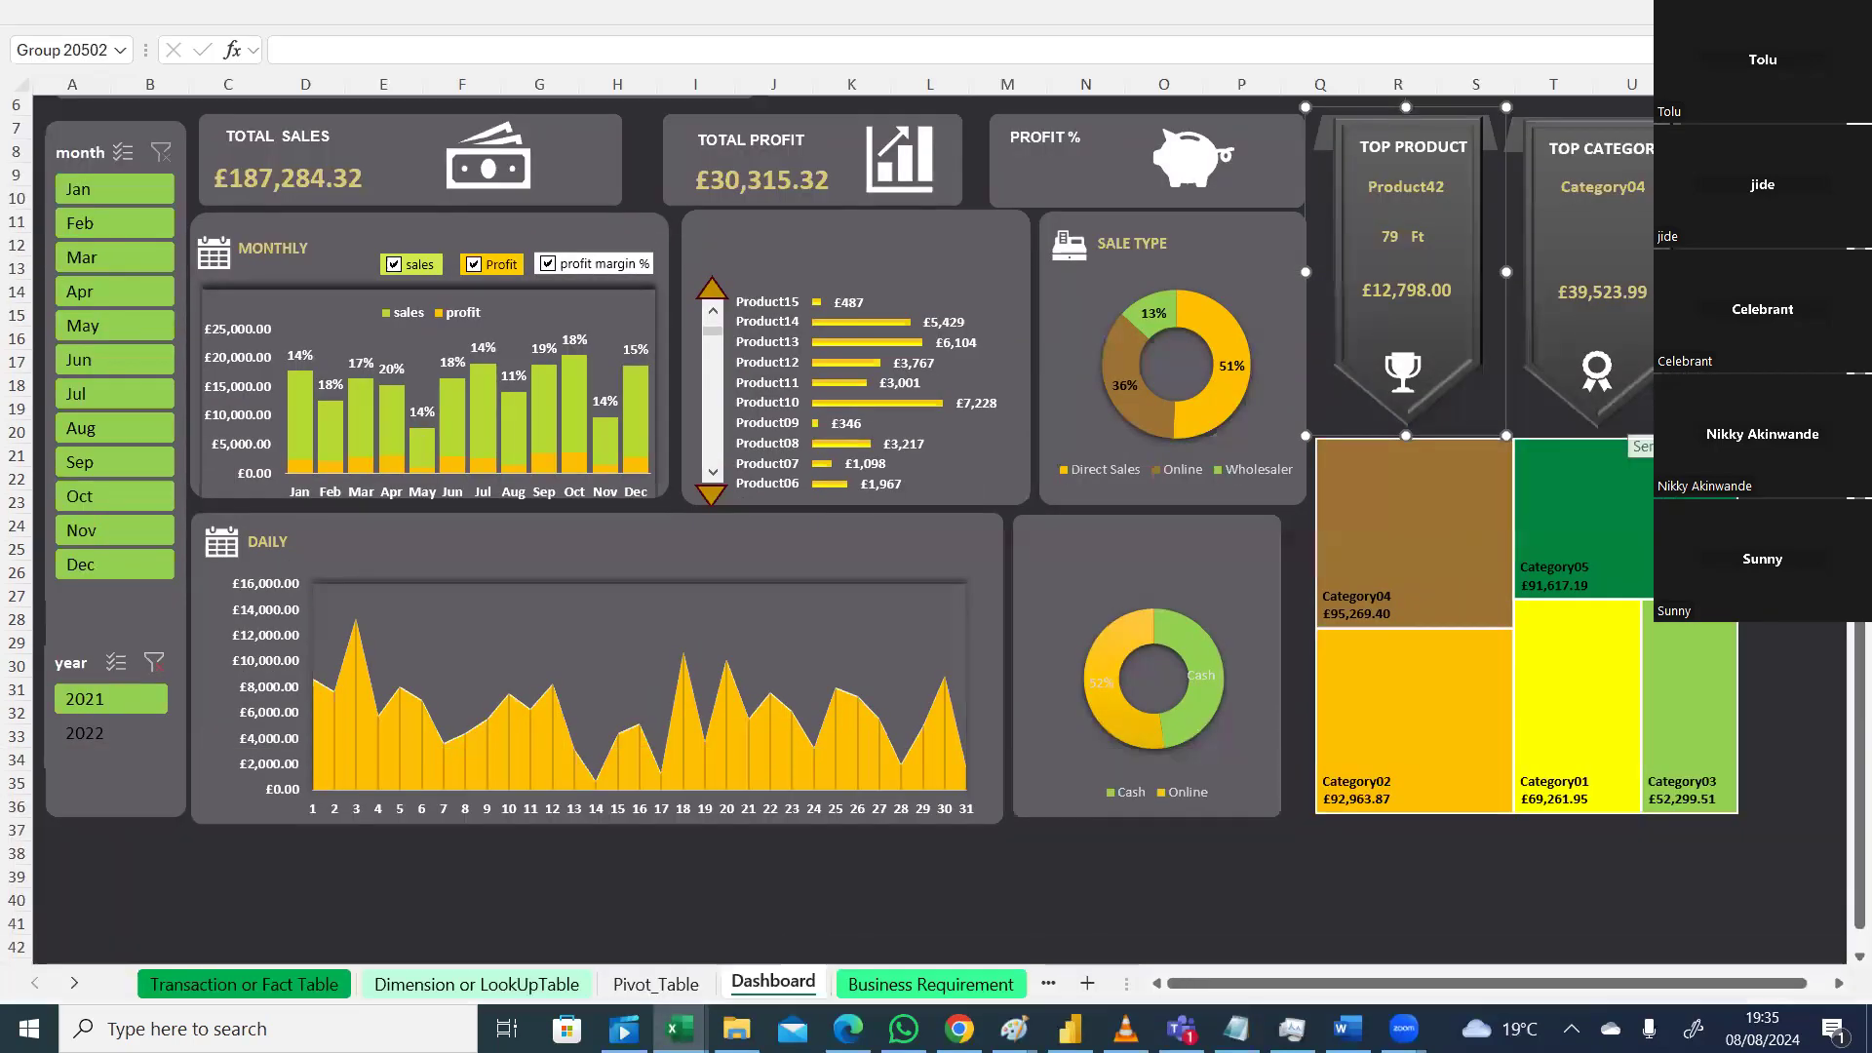
drag(1860, 468, 1860, 429)
click(1339, 177)
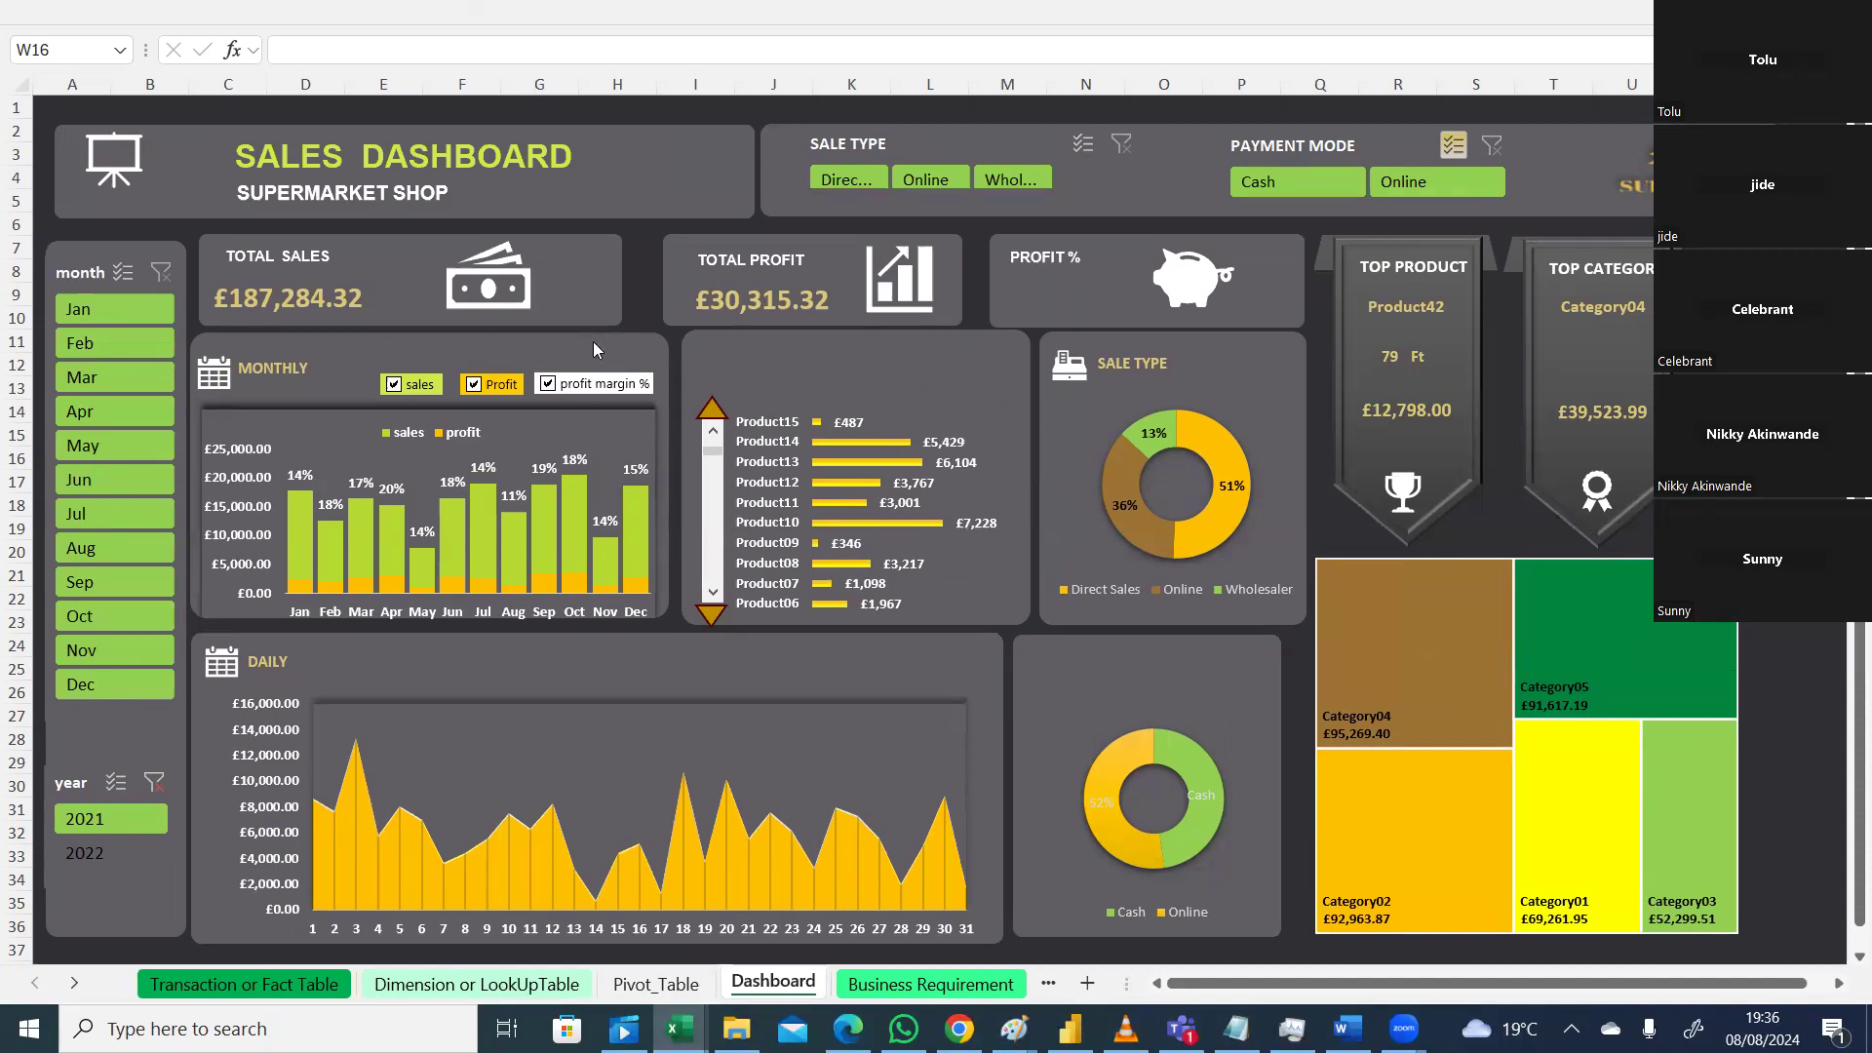
Step: Shift the Monthly and Cash/Online donut panels slightly right and widen the Daily chart panel
drag(604, 354, 607, 357)
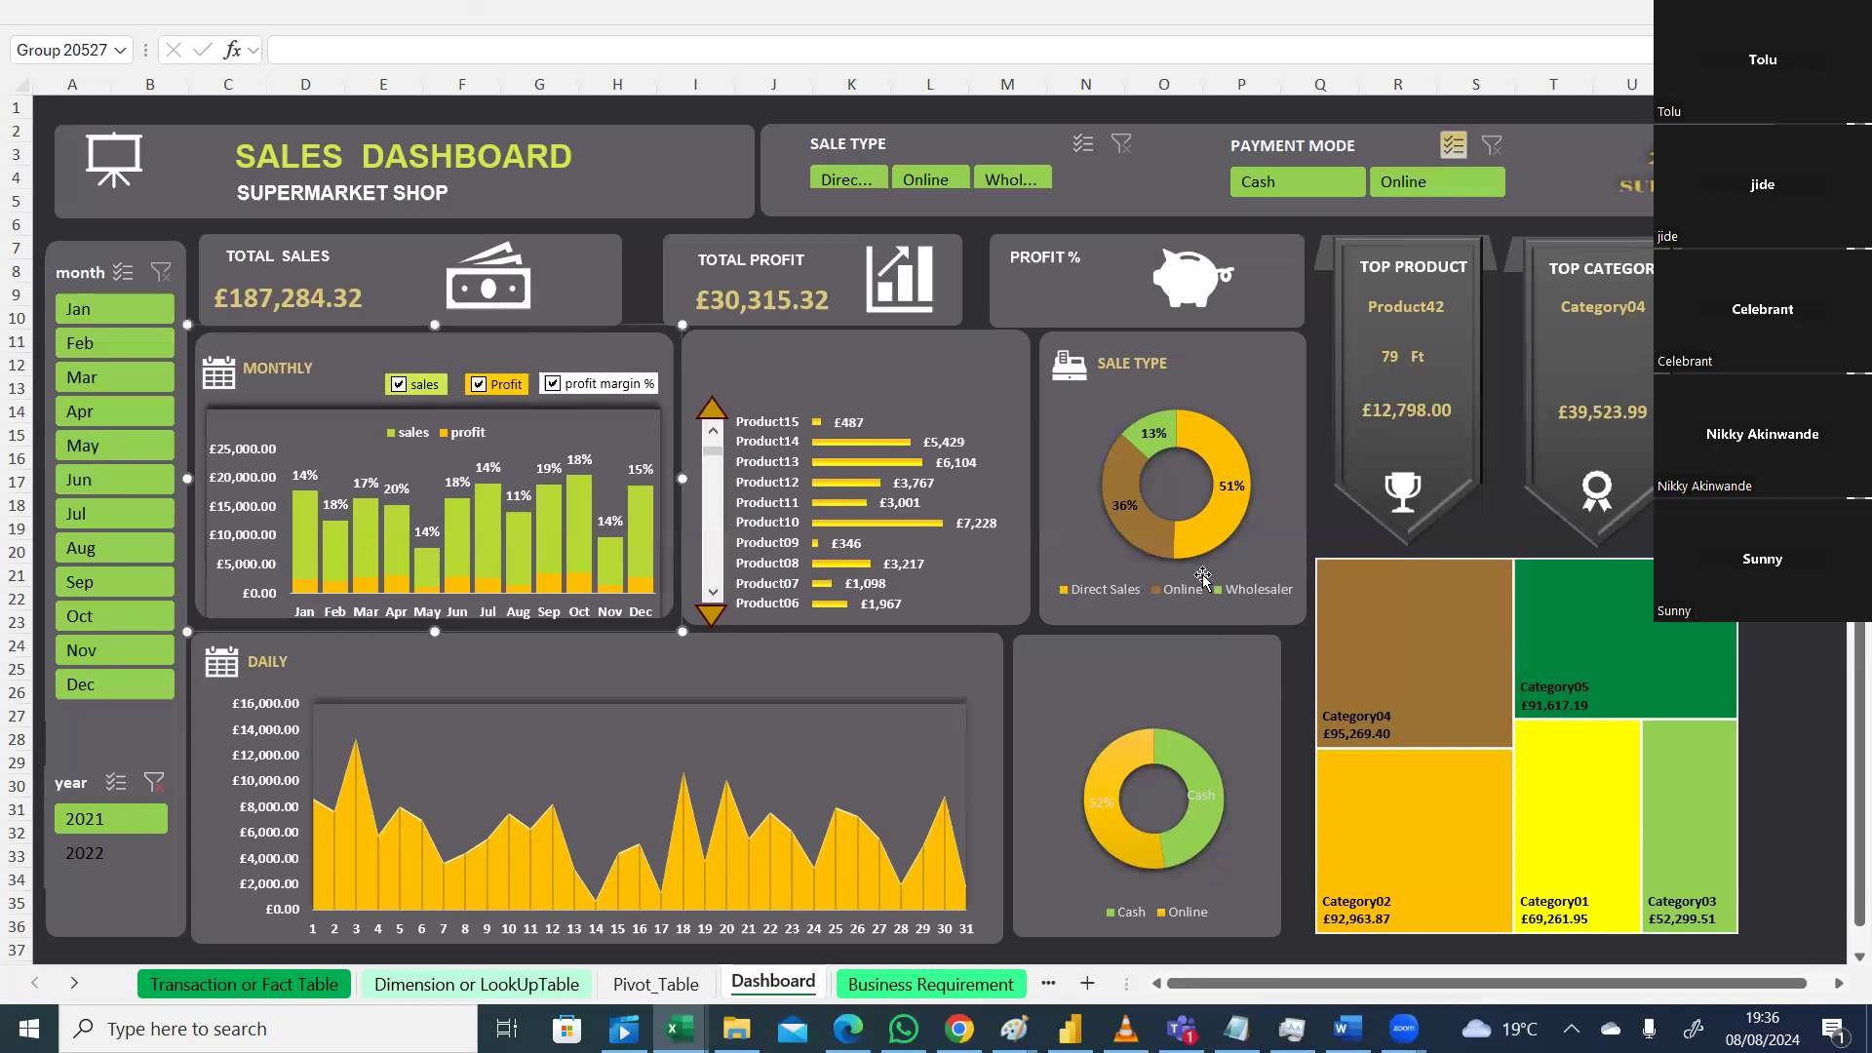
drag(1154, 655, 1166, 655)
click(923, 668)
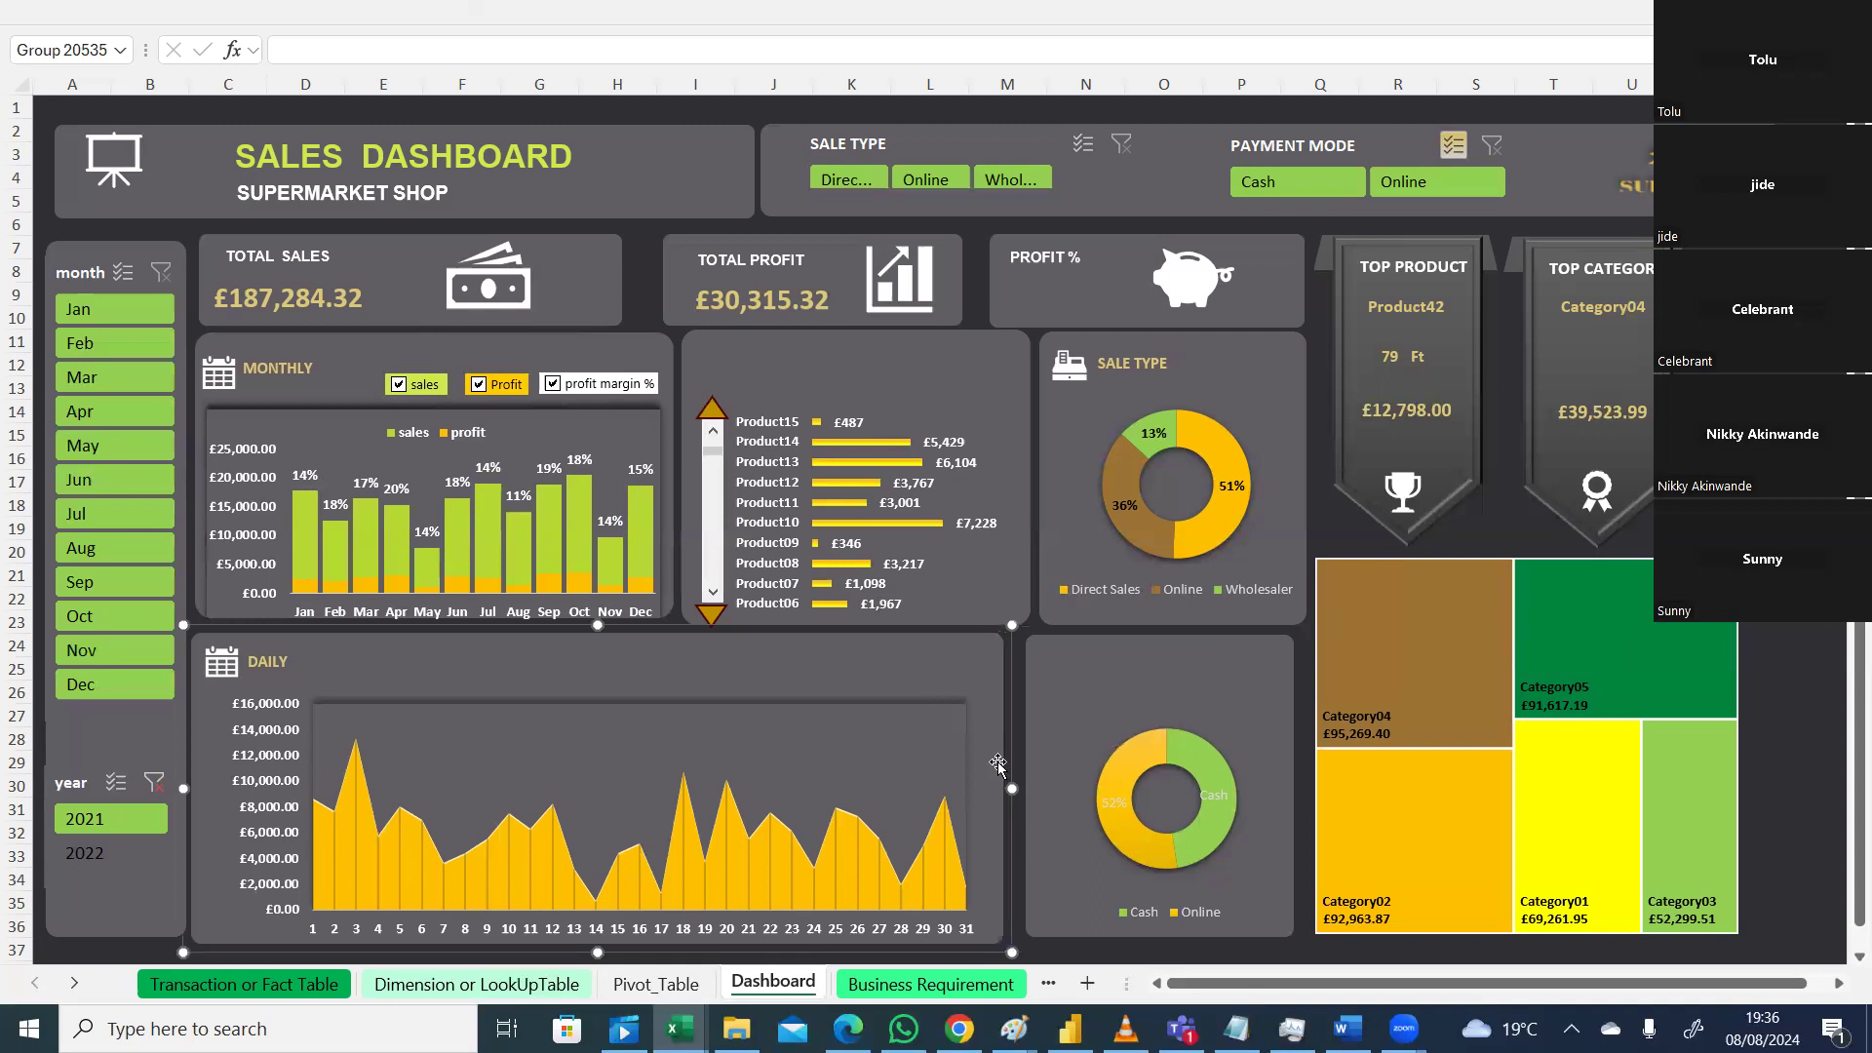
click(1005, 783)
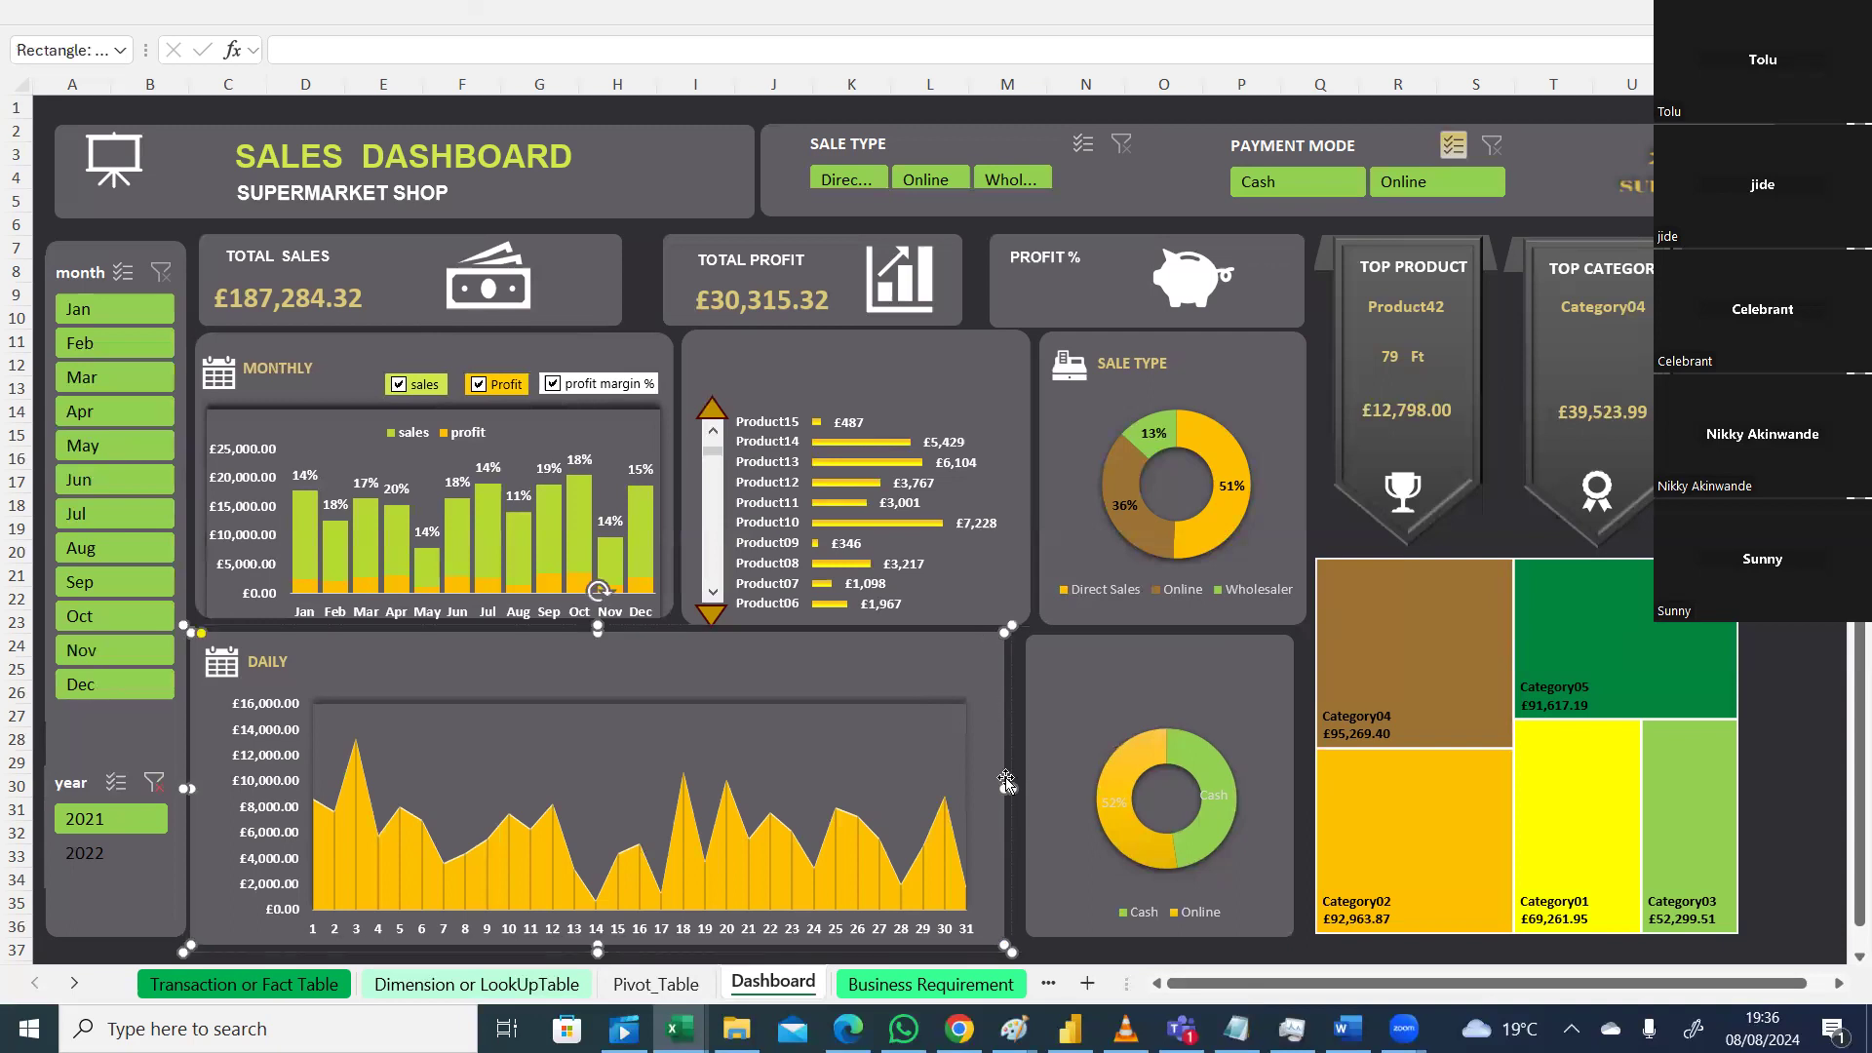
drag(1003, 791, 1019, 796)
Step: Nudge the Top Category card slightly right and down
click(1835, 482)
click(1709, 342)
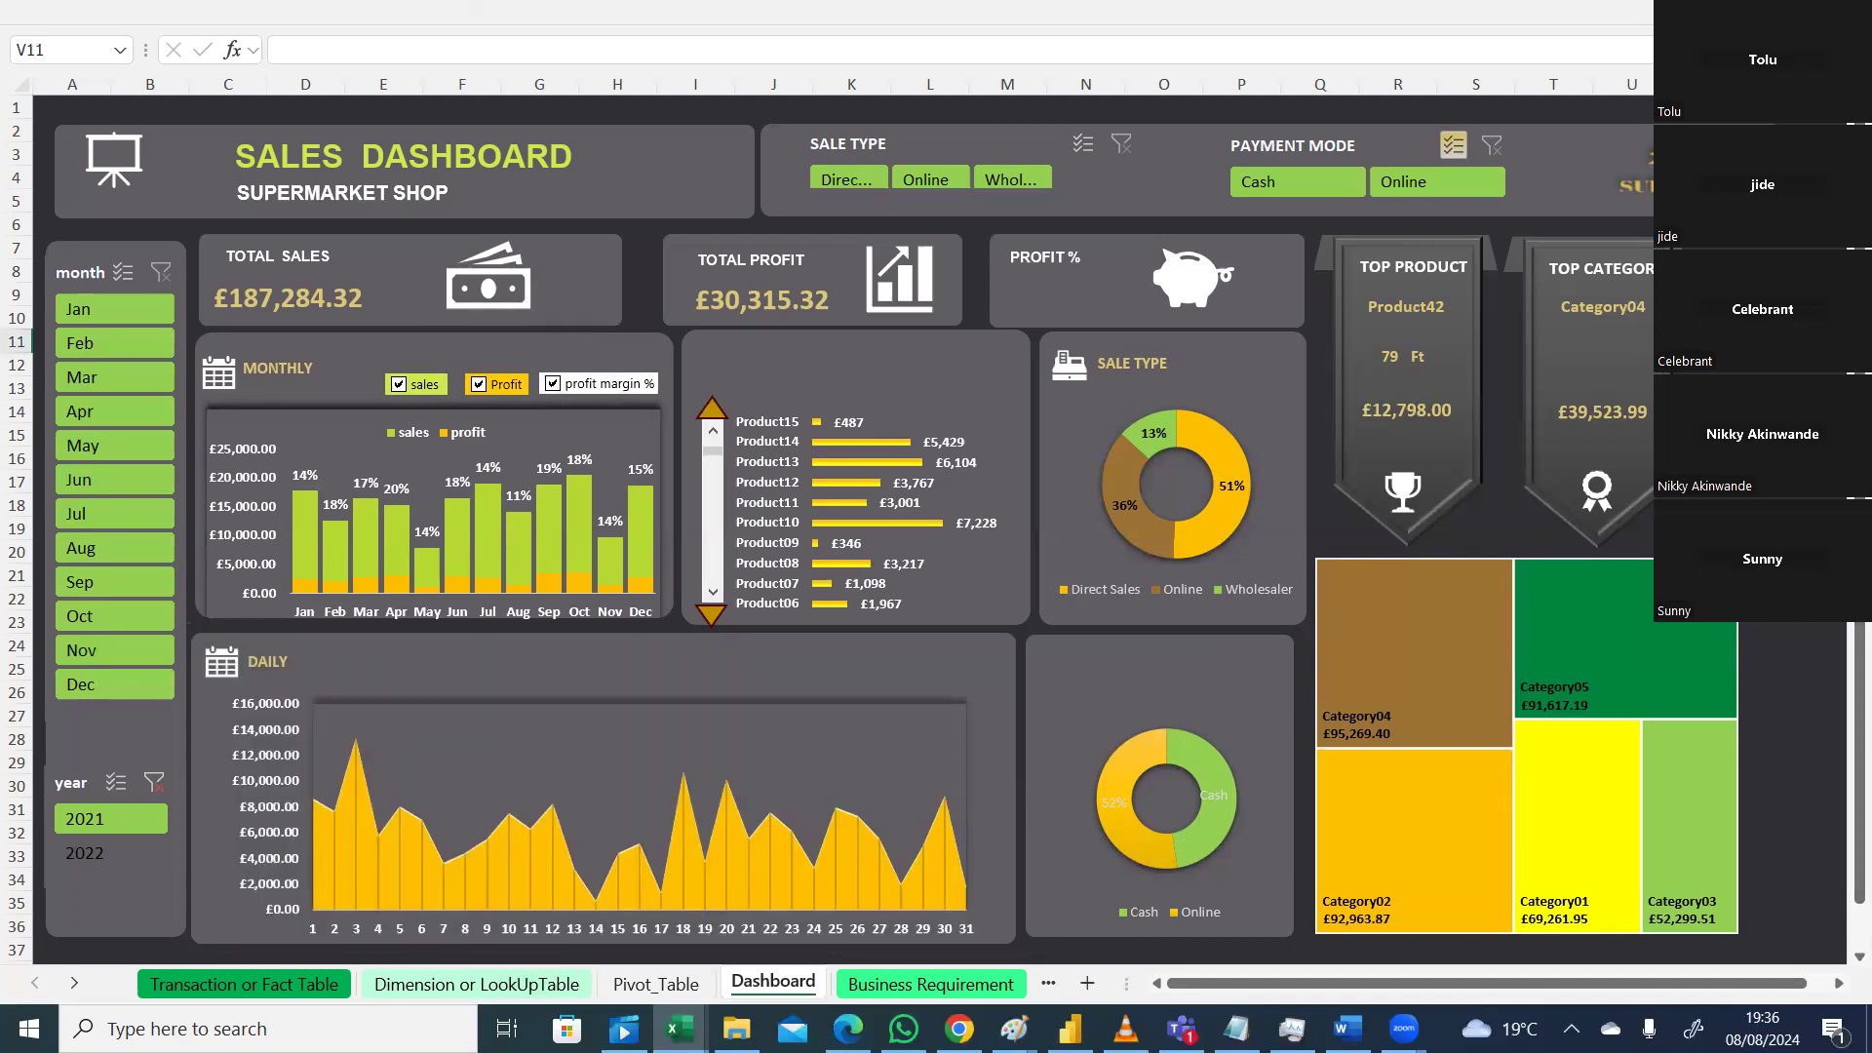
drag(1622, 337, 1623, 334)
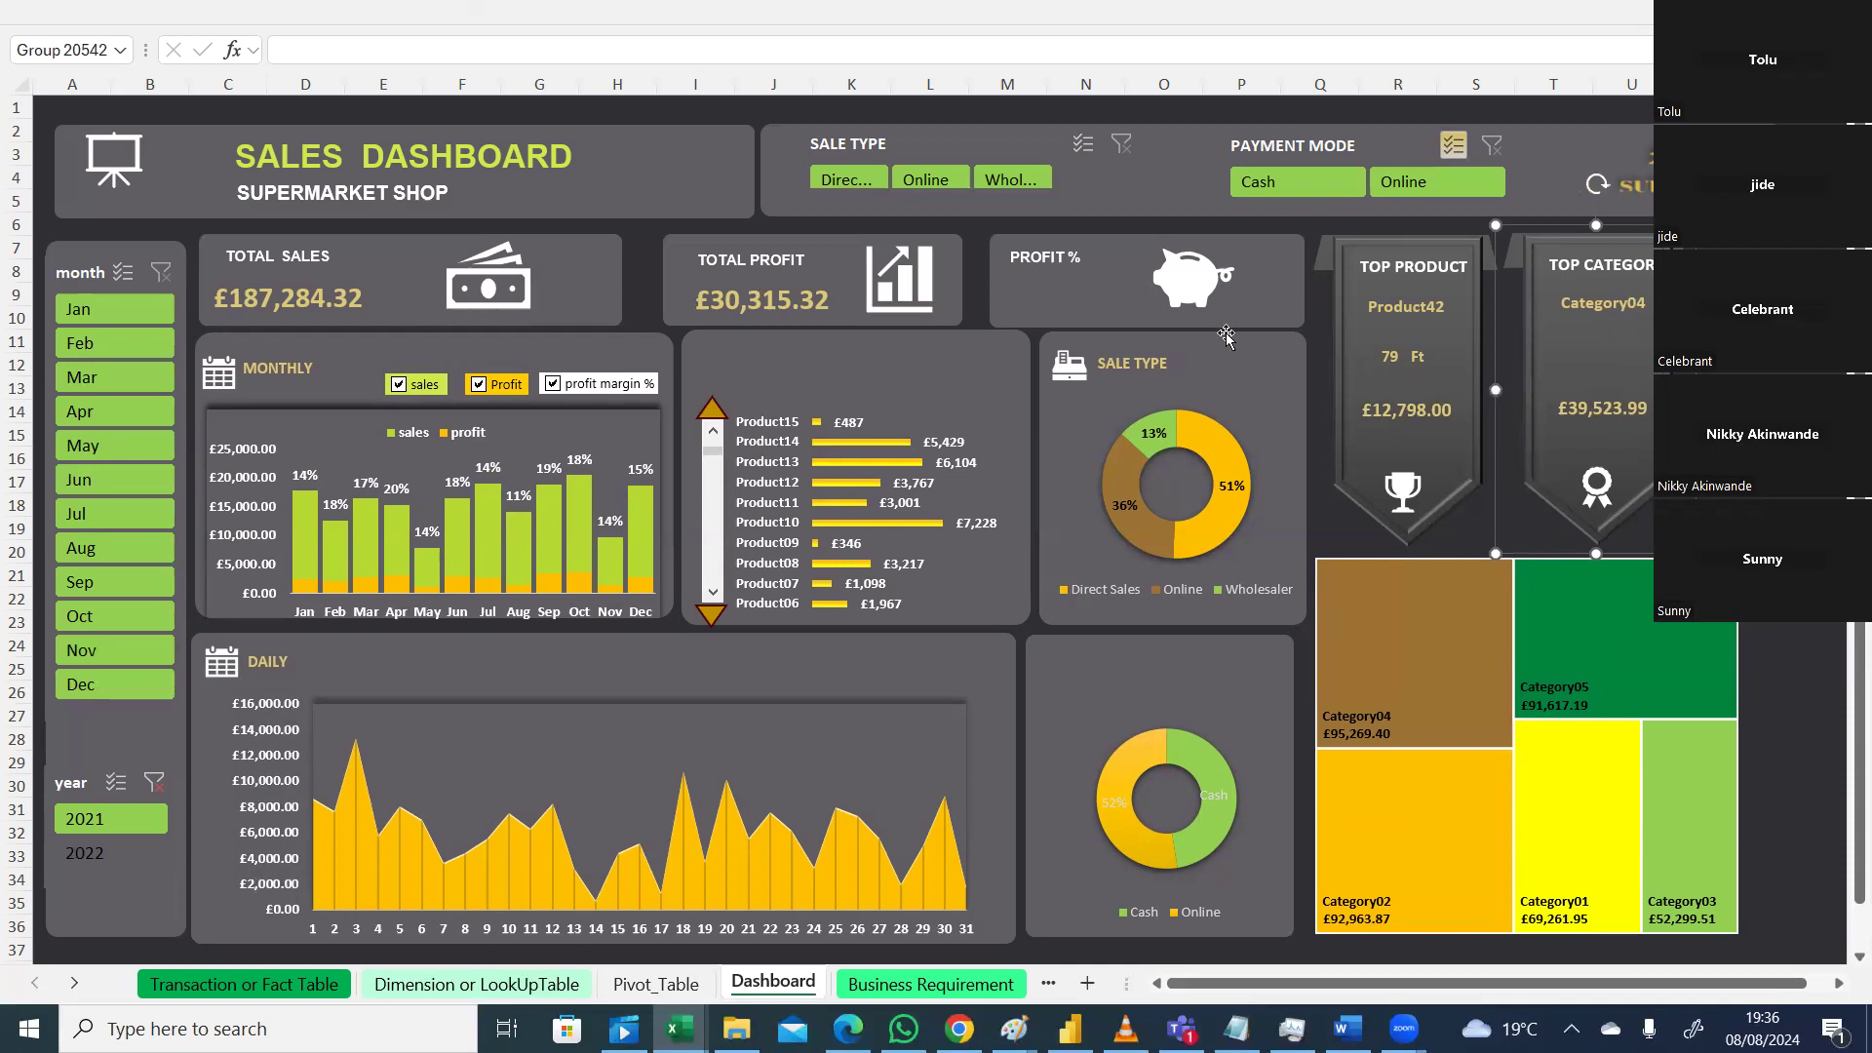
click(1075, 282)
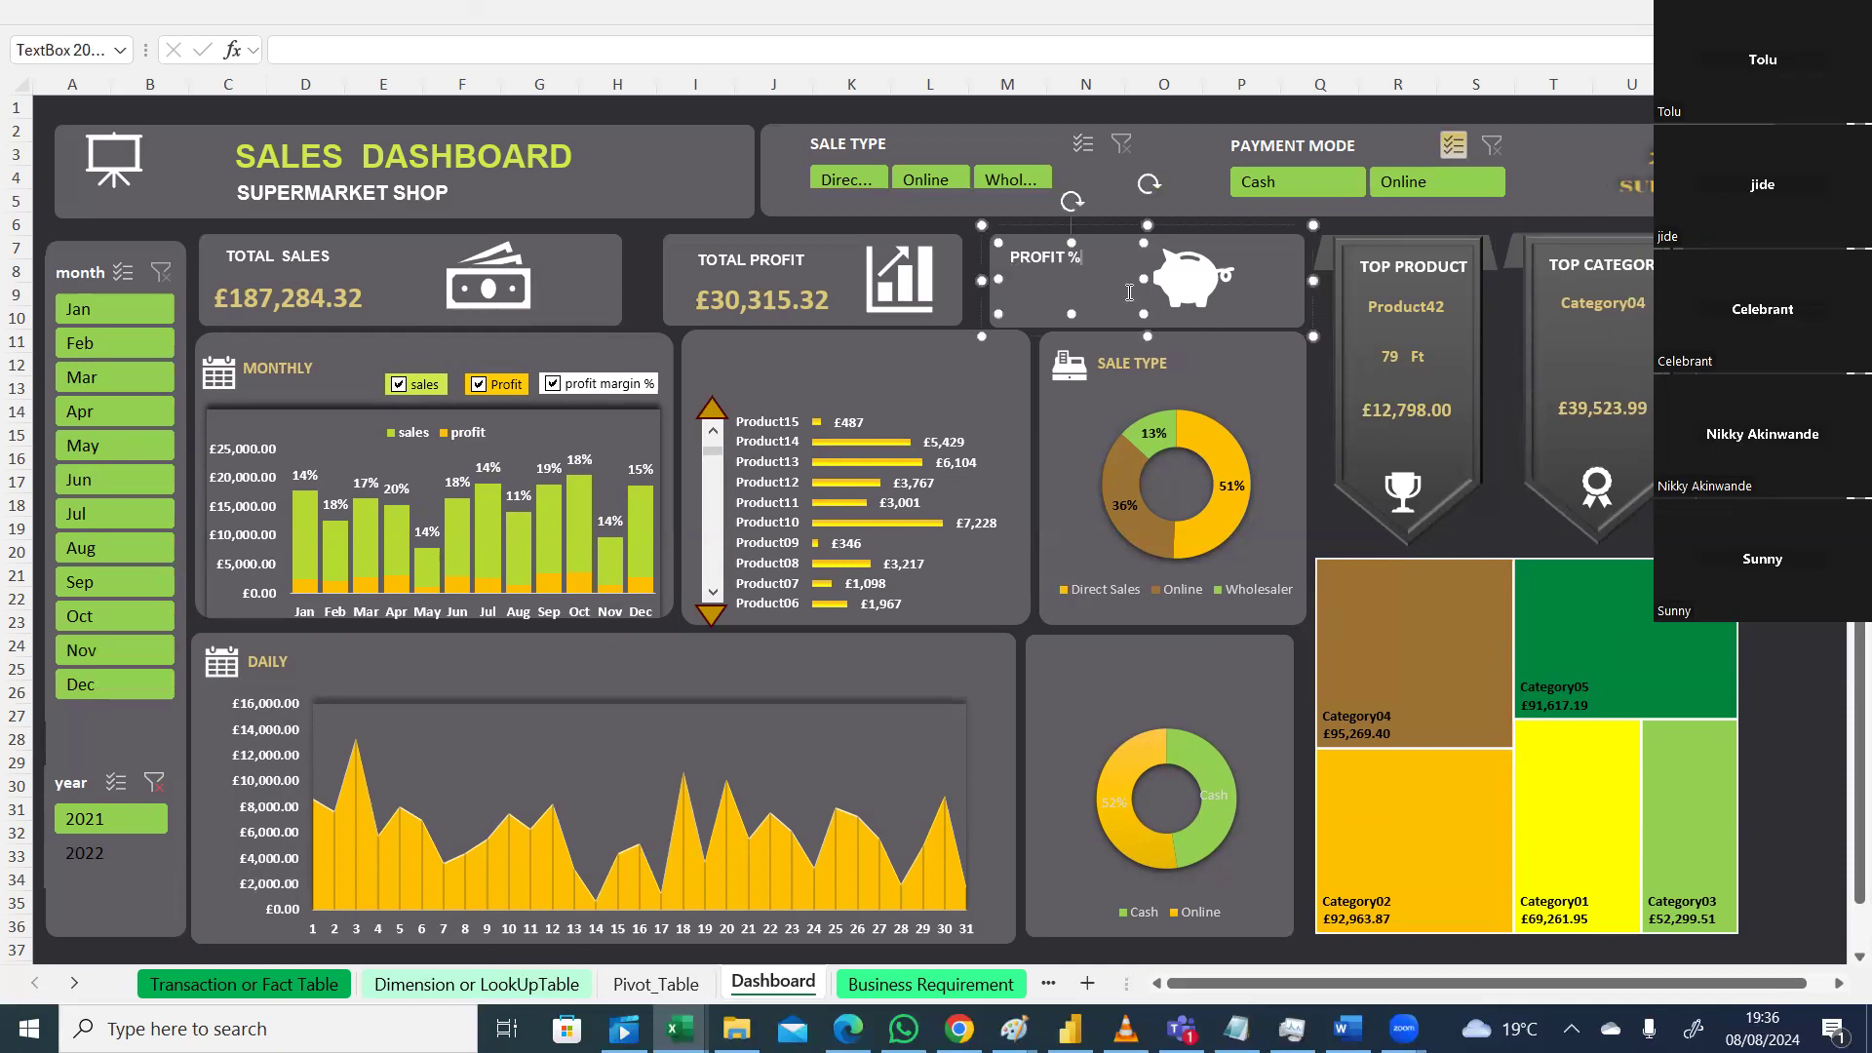
click(1353, 516)
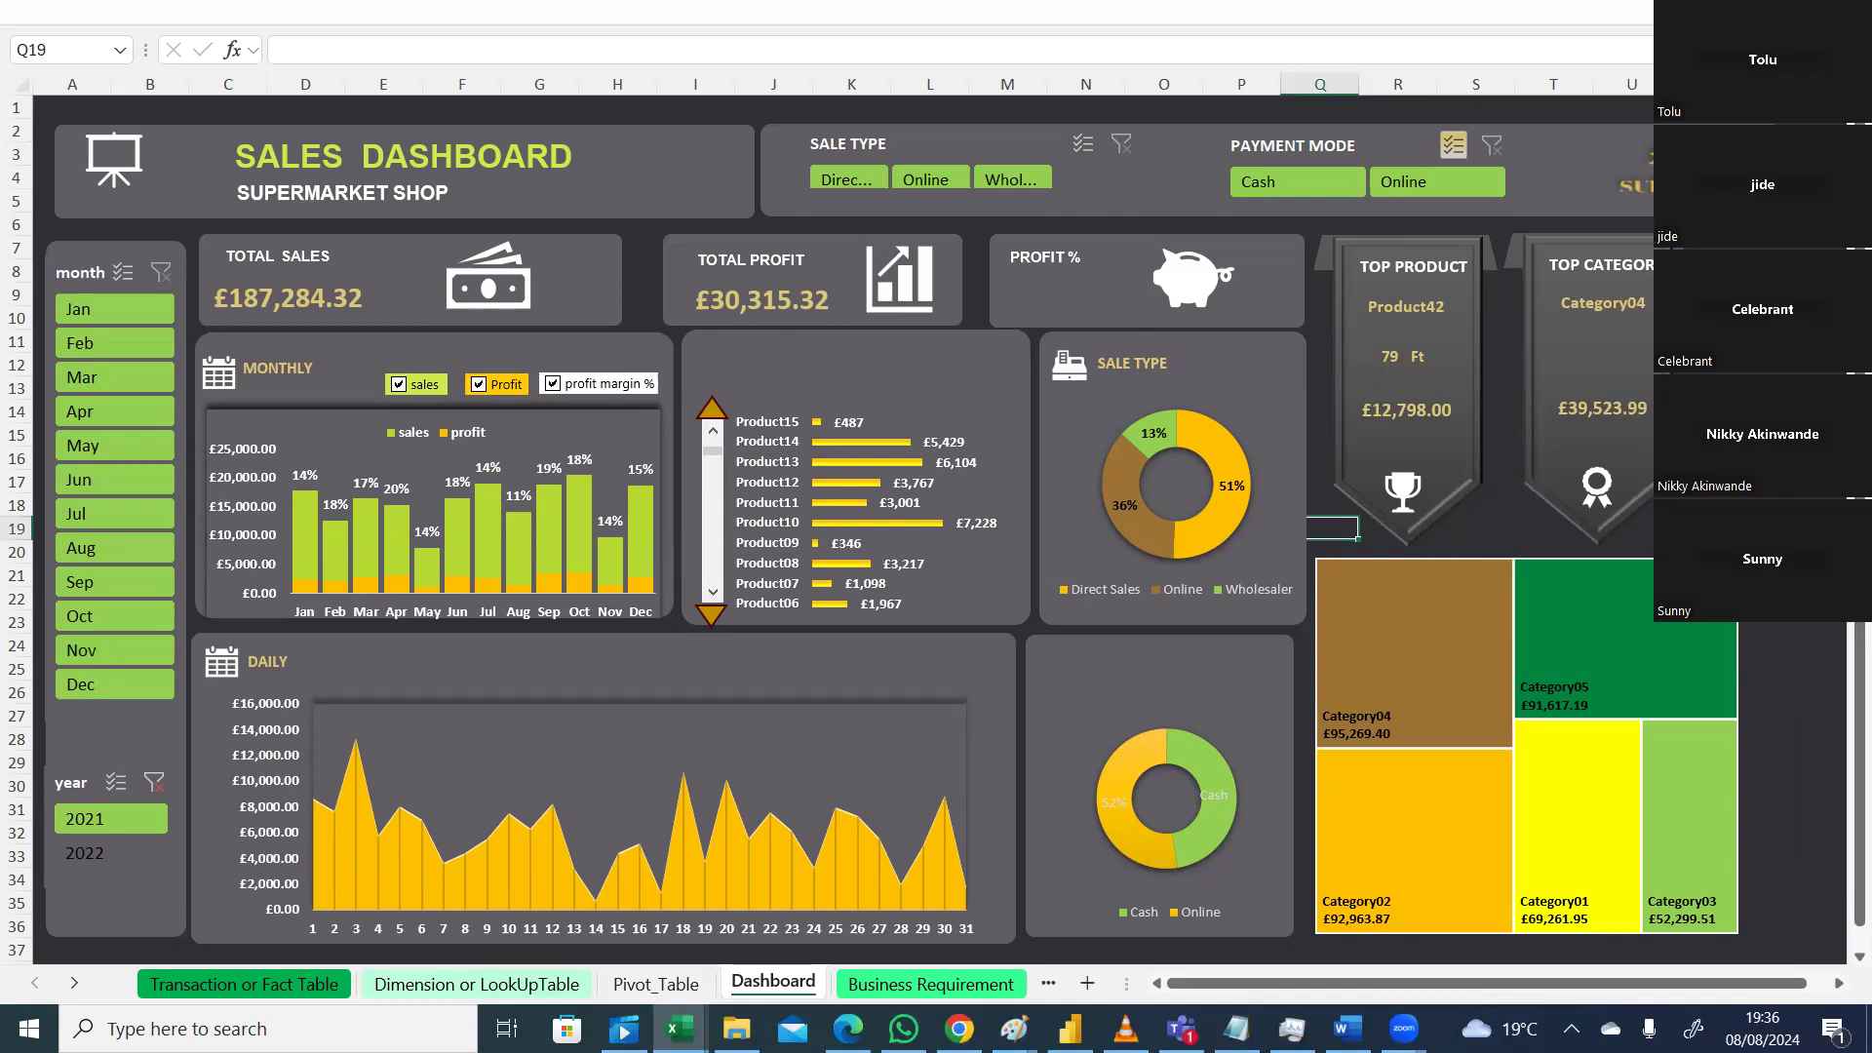
click(1746, 12)
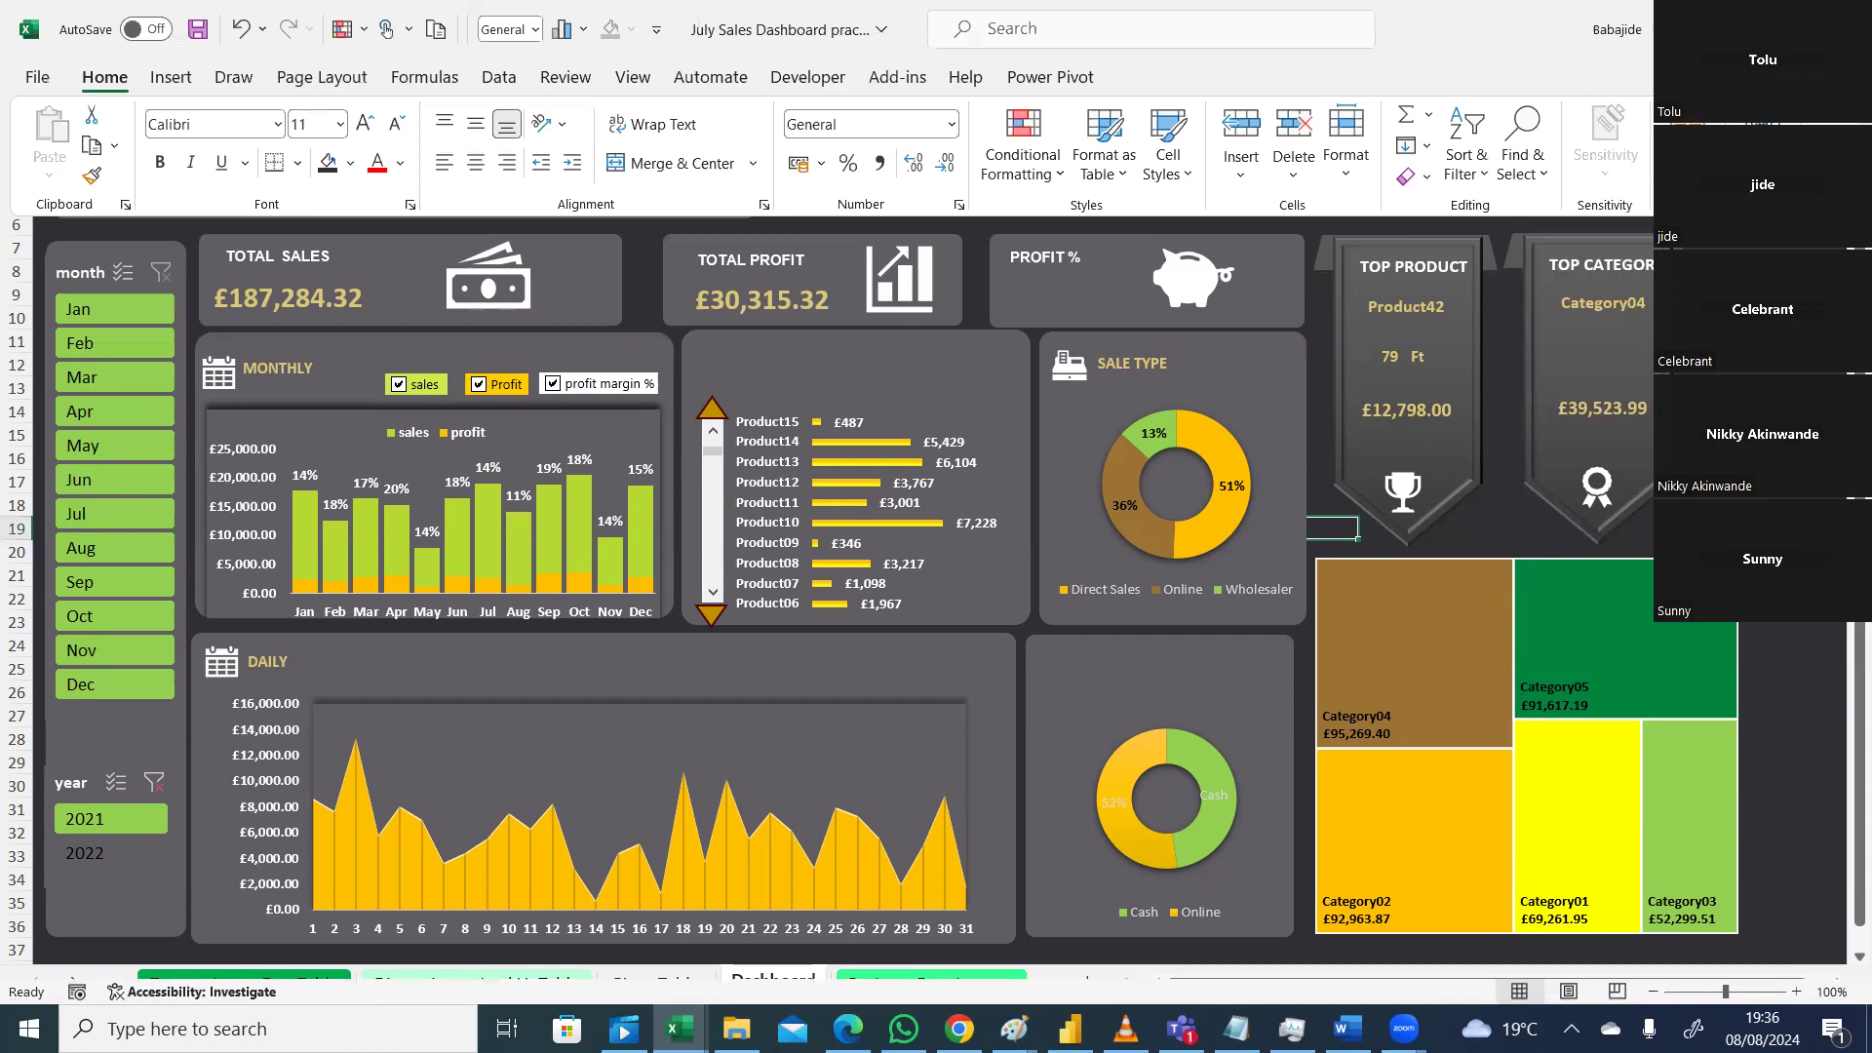
Step: Leave full-screen view and draw a new text box beside the PROFIT % title
click(1648, 342)
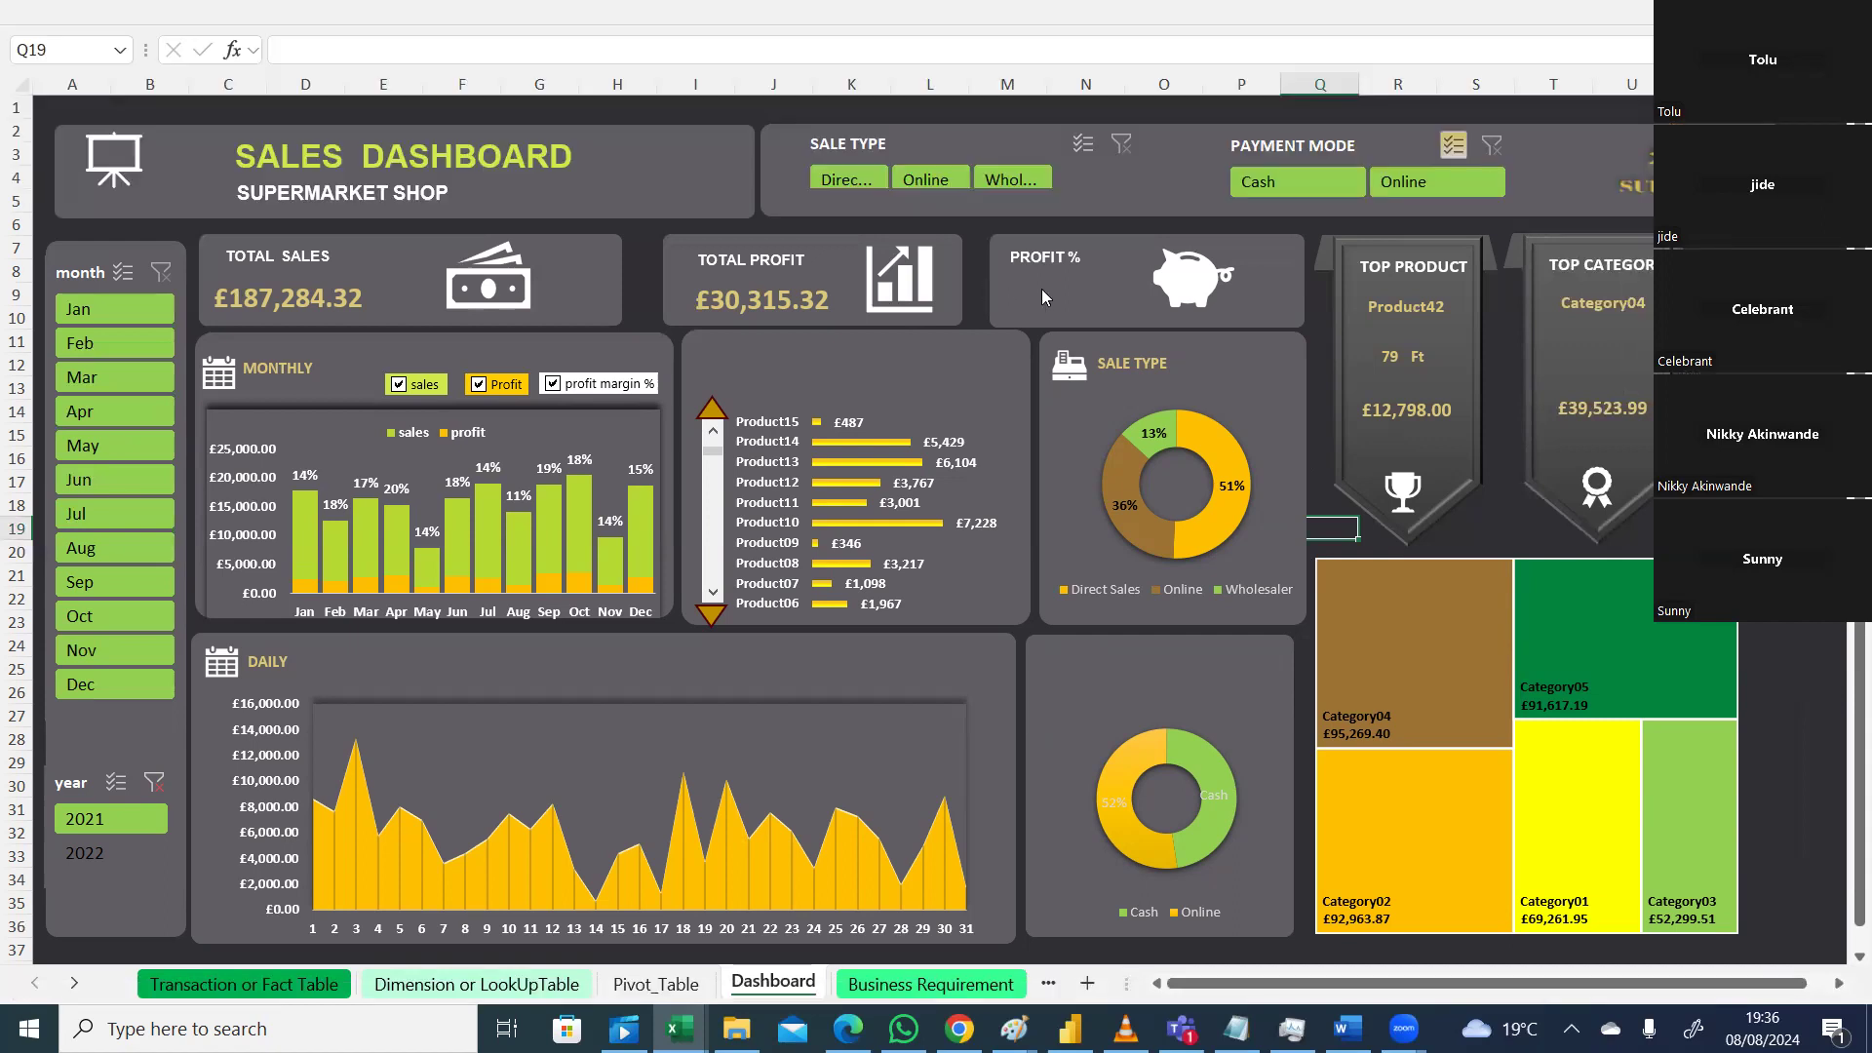
key(ctrl+shift+F1)
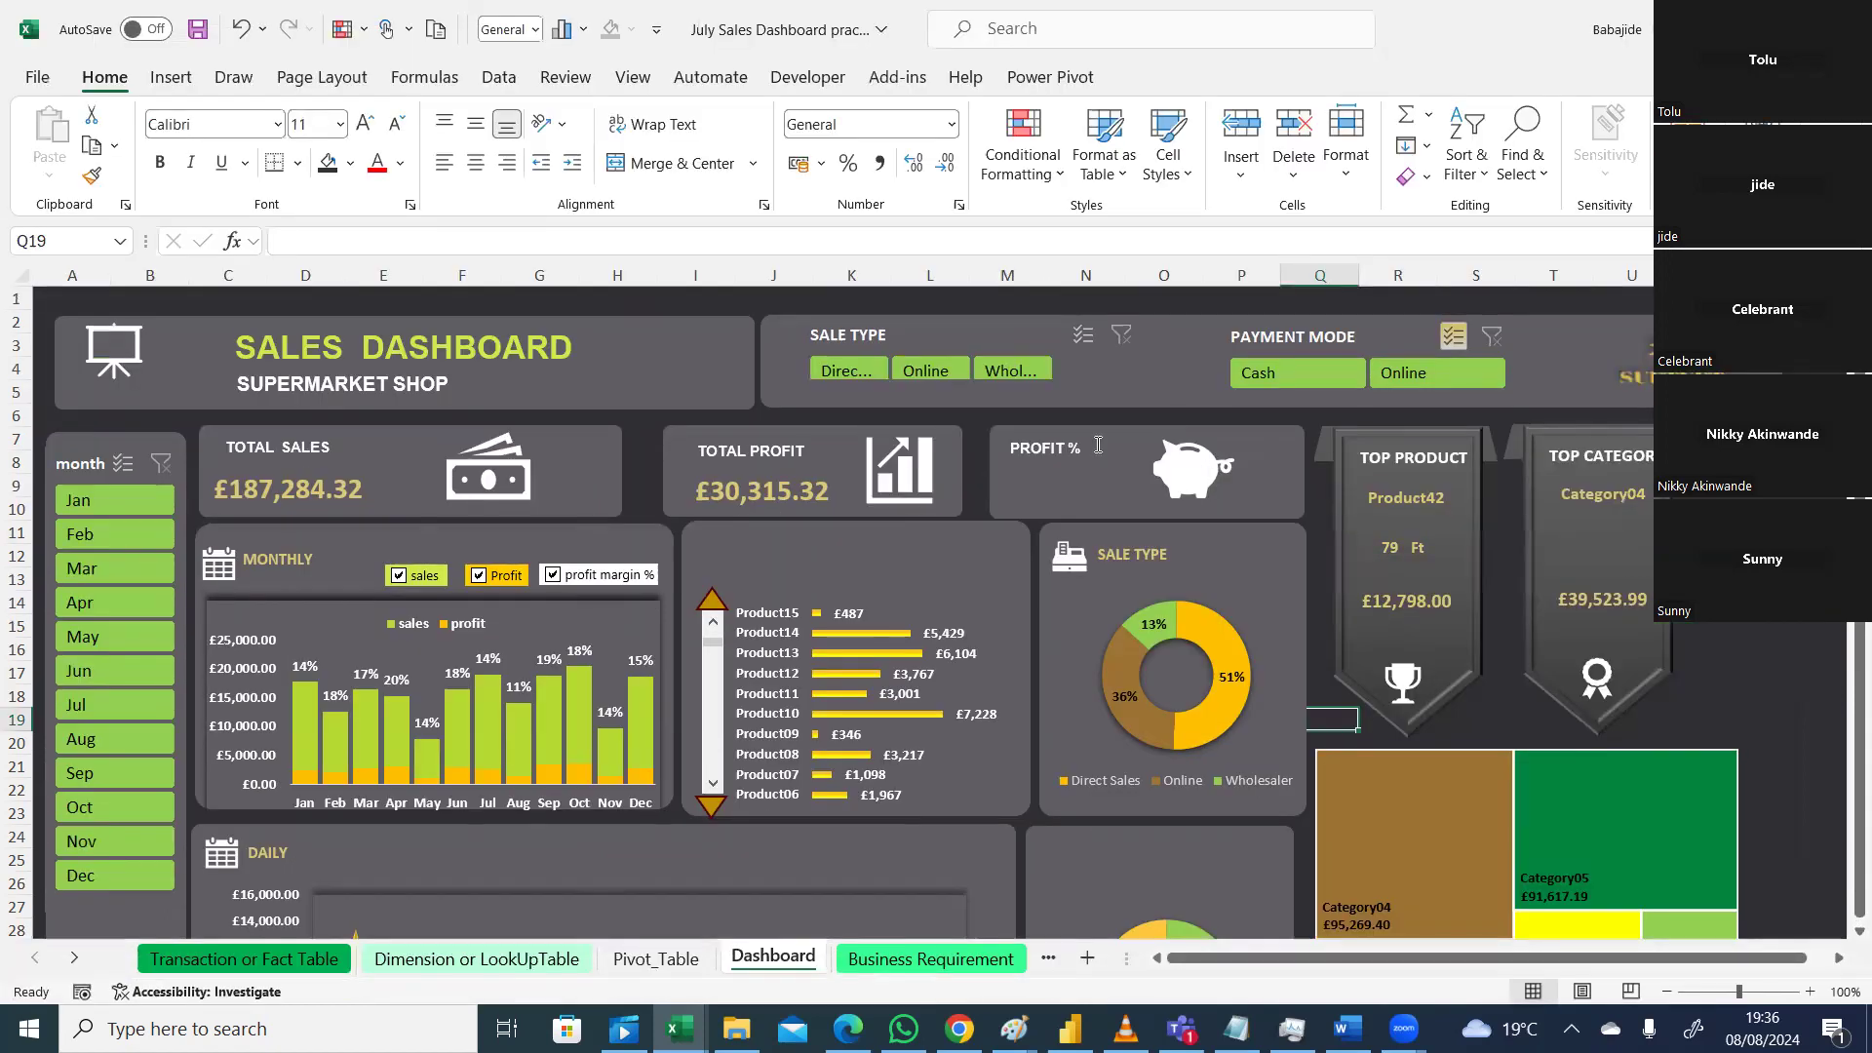
click(169, 78)
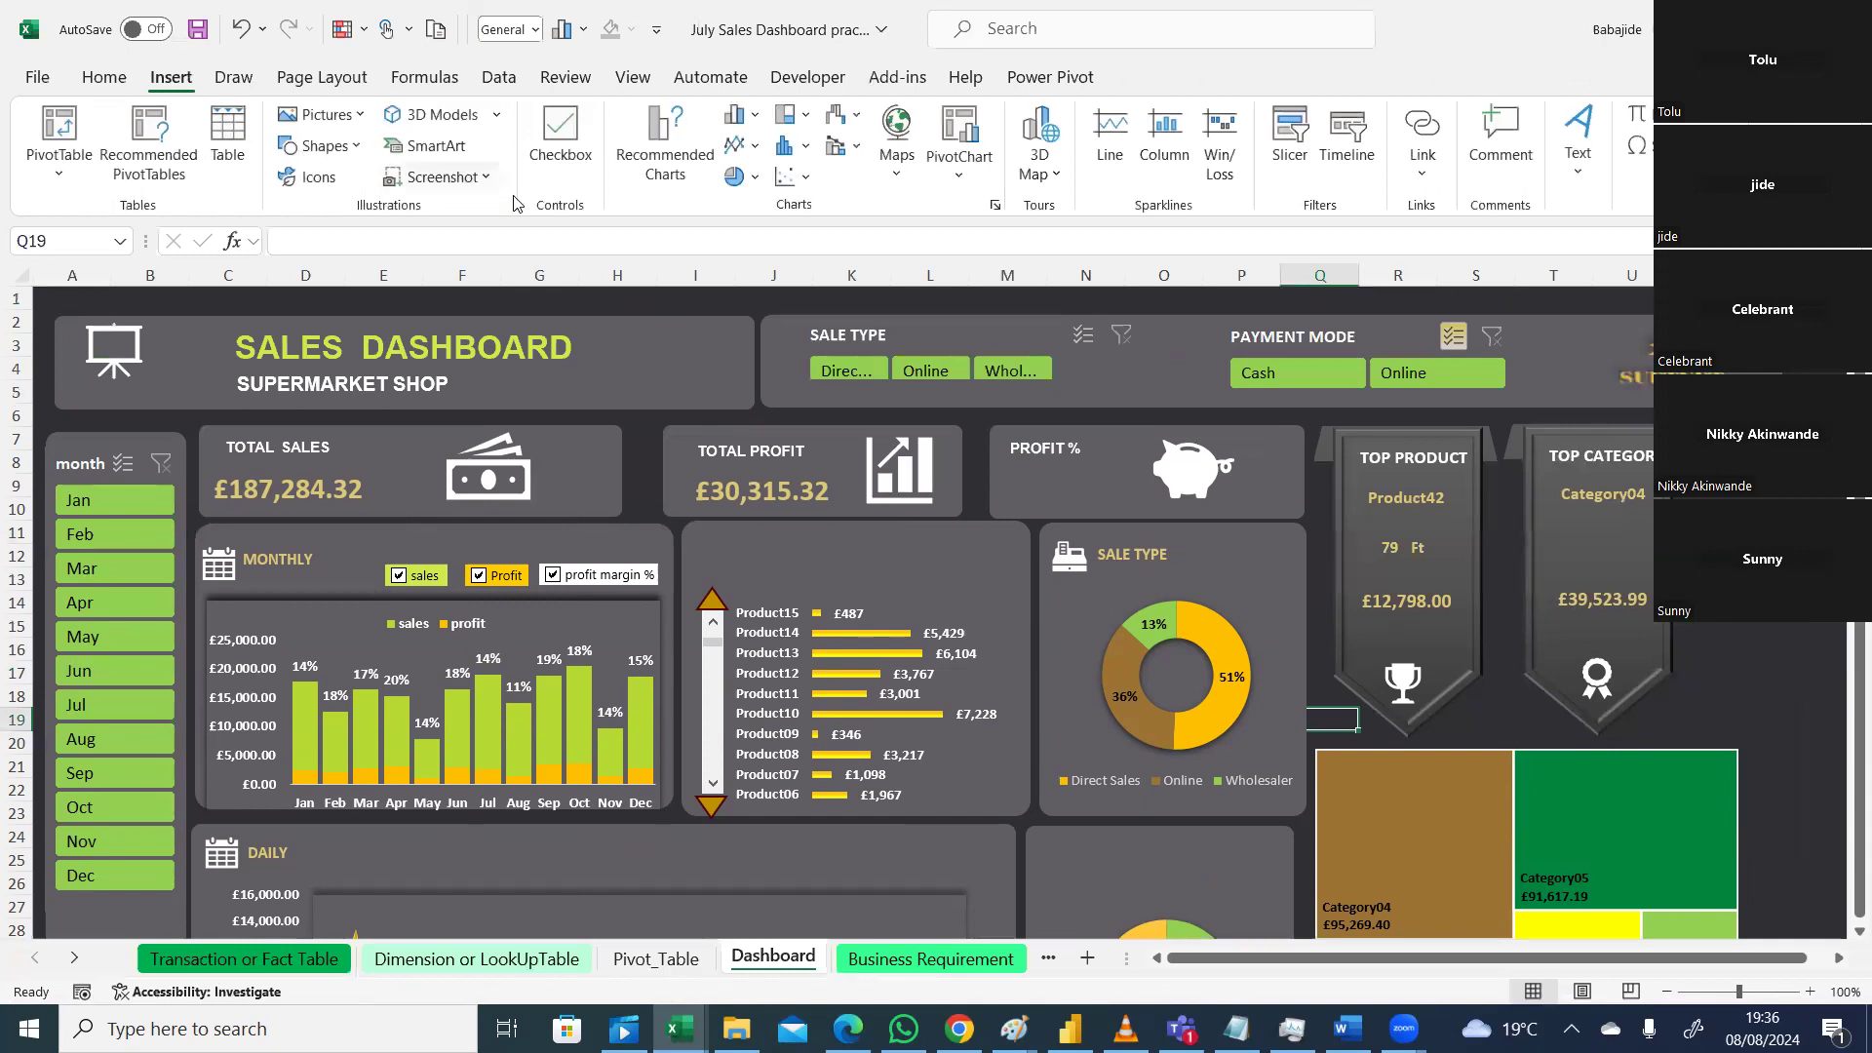
click(1578, 161)
click(1577, 243)
mouse_move(1010, 479)
mouse_down()
mouse_move(1133, 503)
mouse_move(1132, 467)
mouse_up()
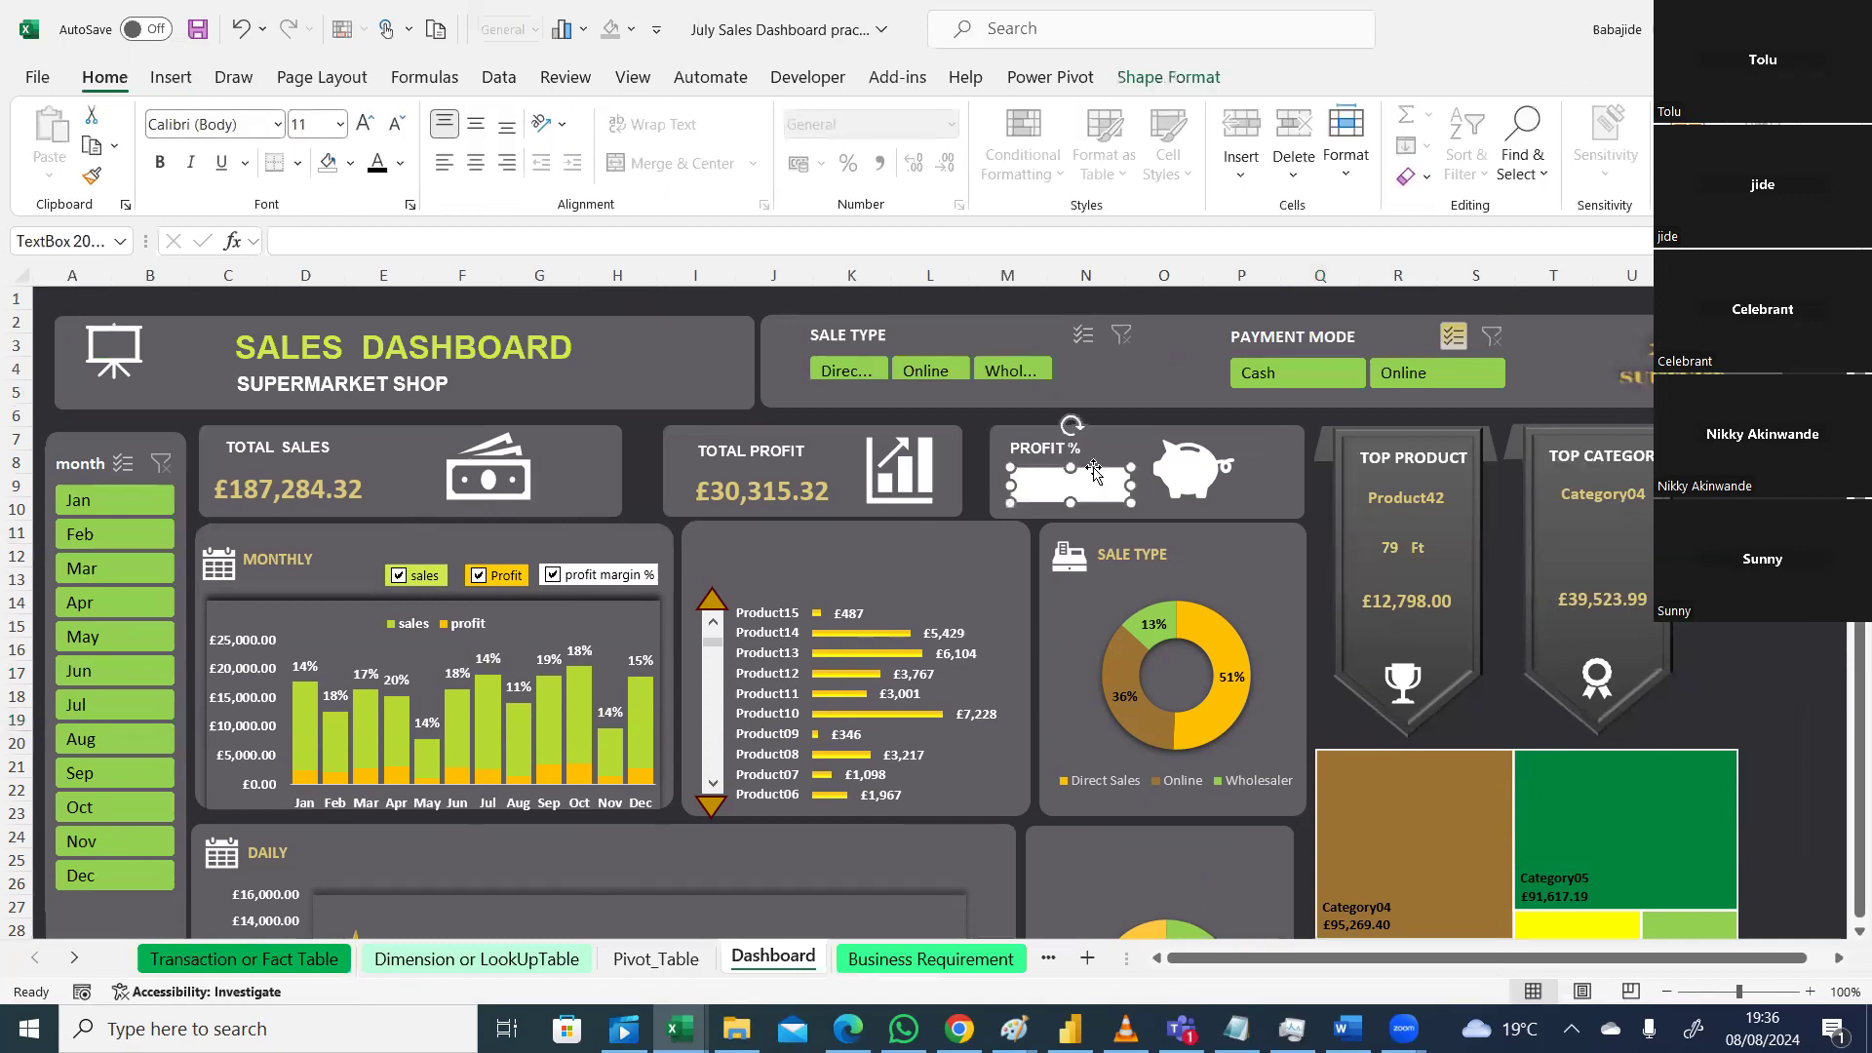
Step: Link the new text box to =Pivot_Table!BM38 so it shows 16.2%
click(344, 240)
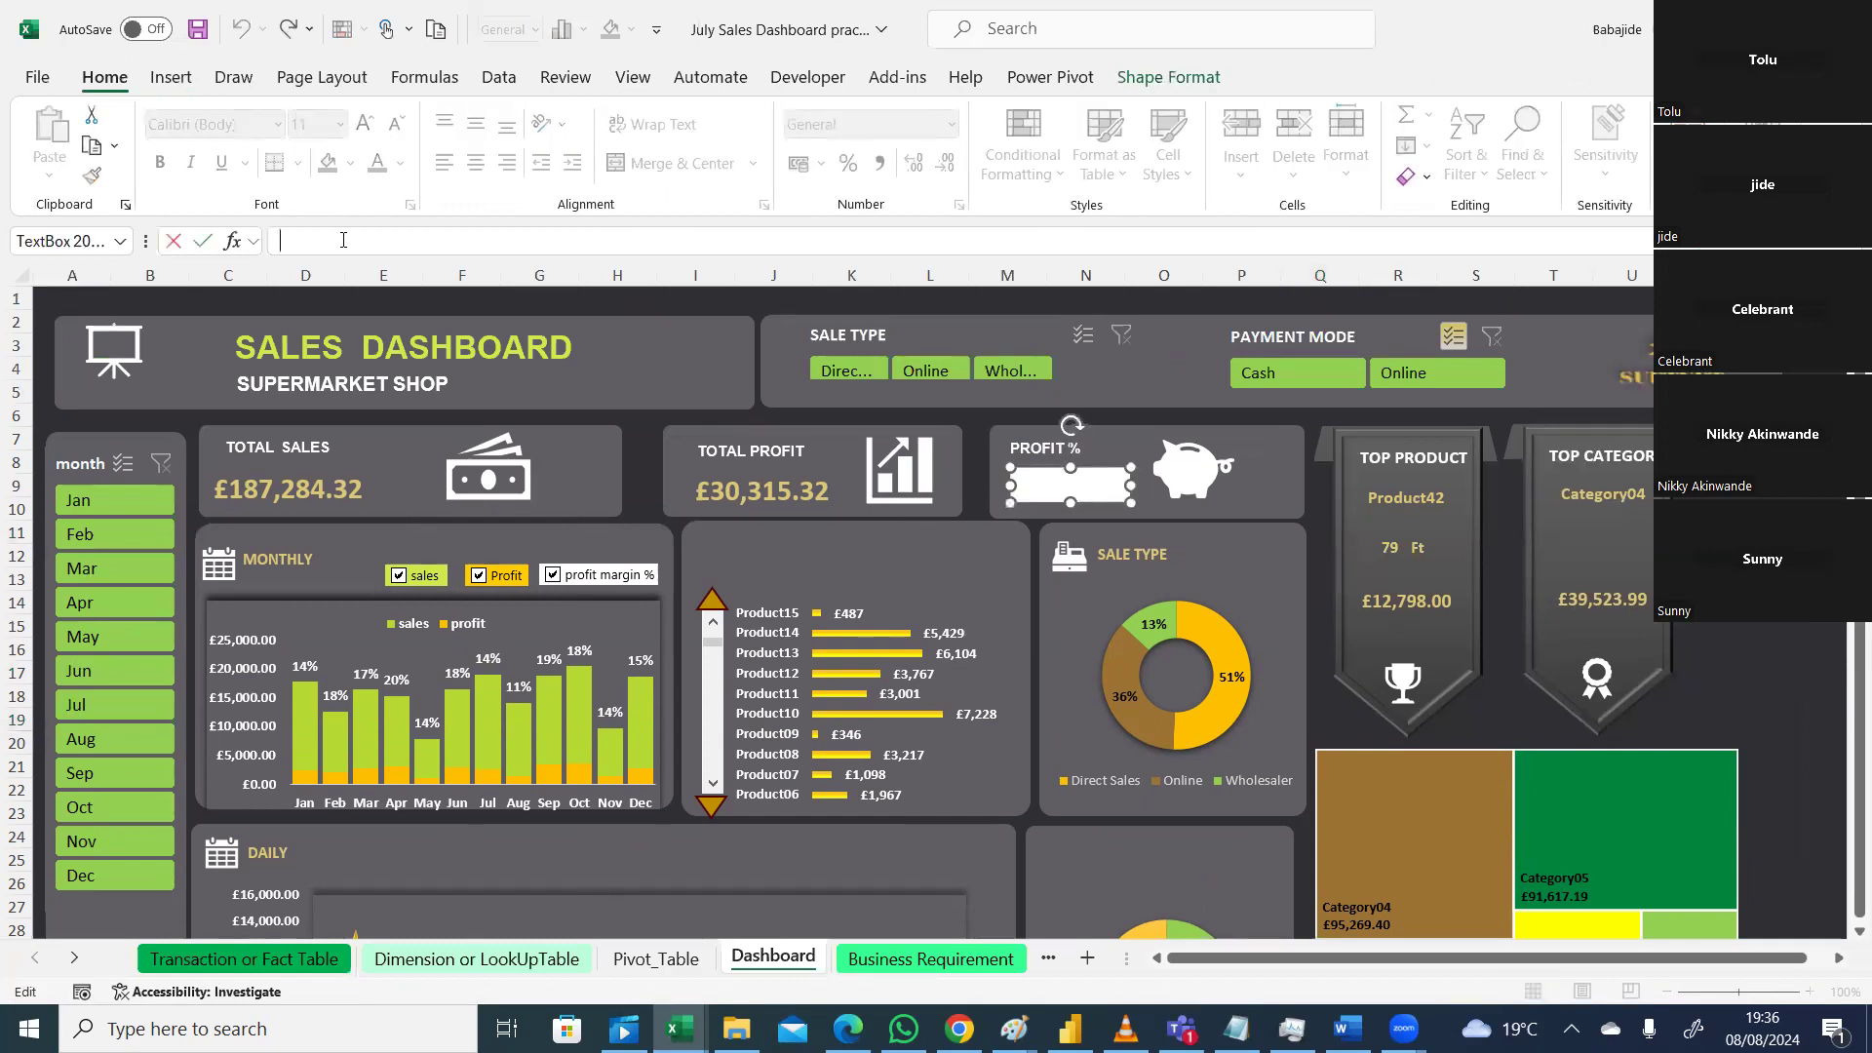
text(=)
key(Escape)
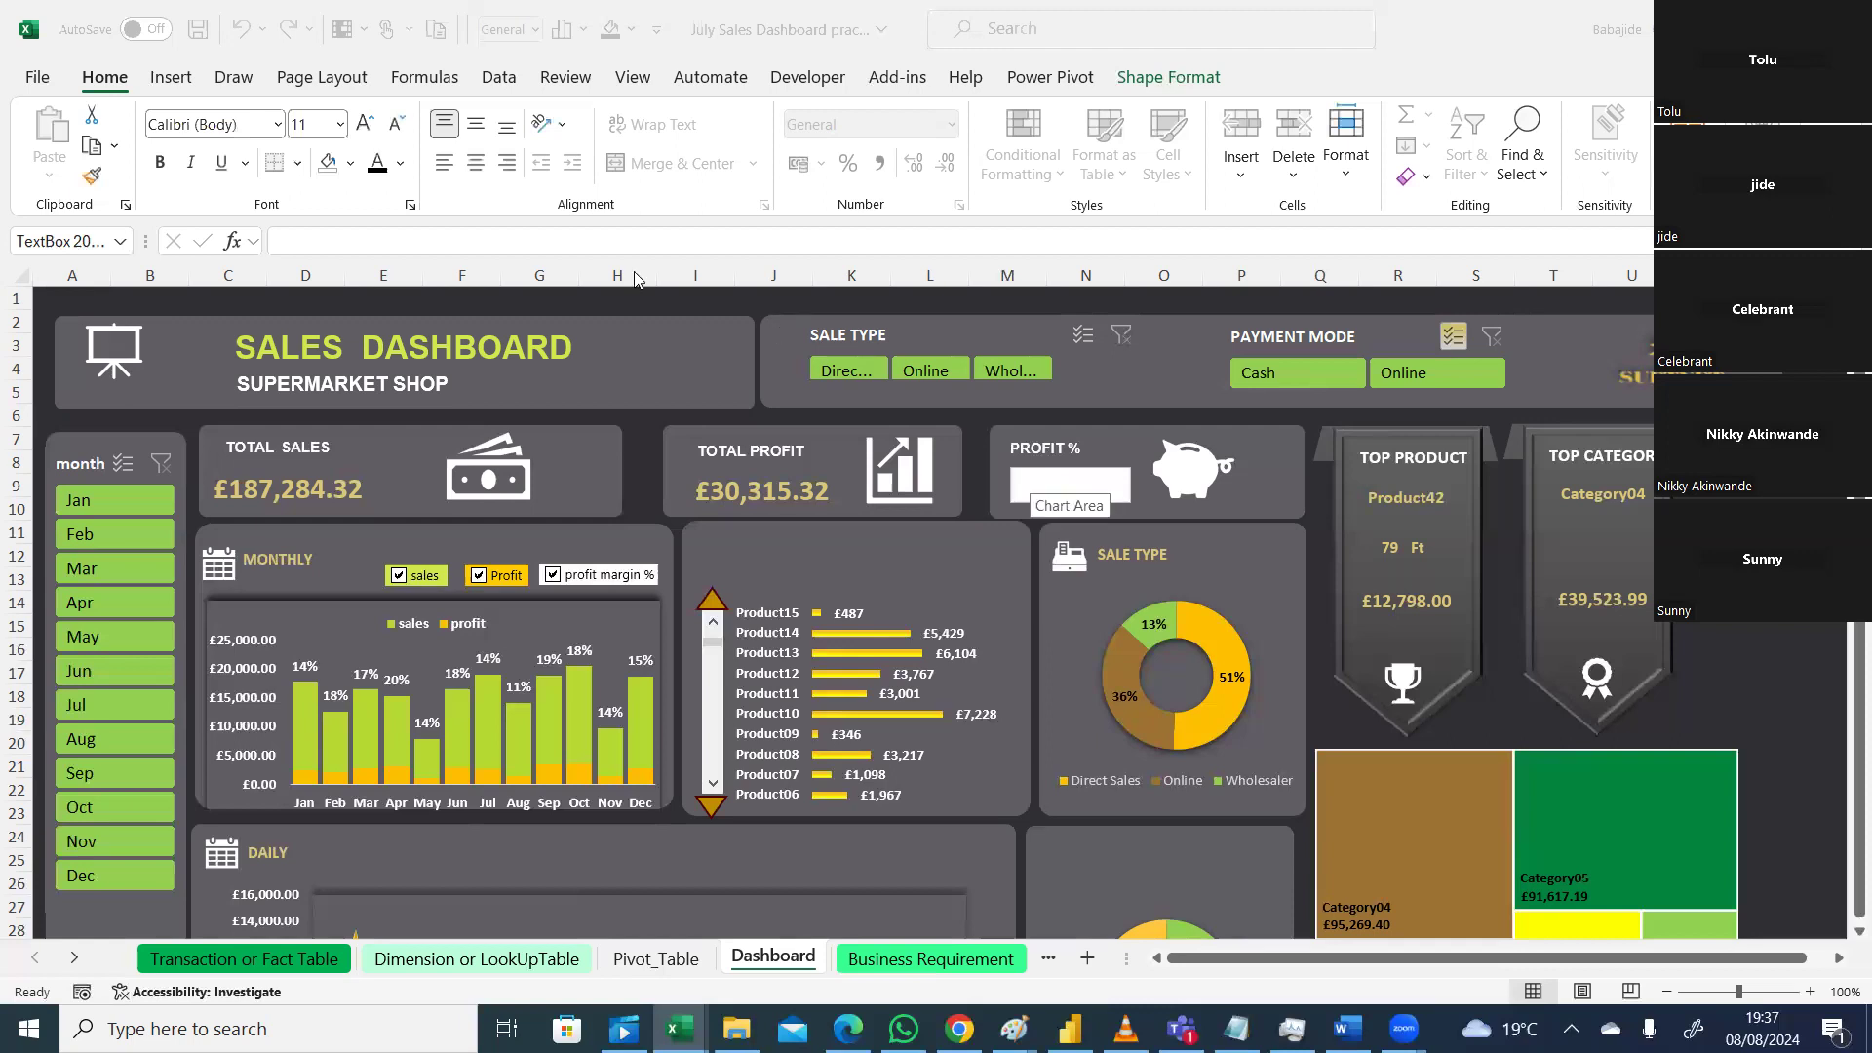
click(619, 243)
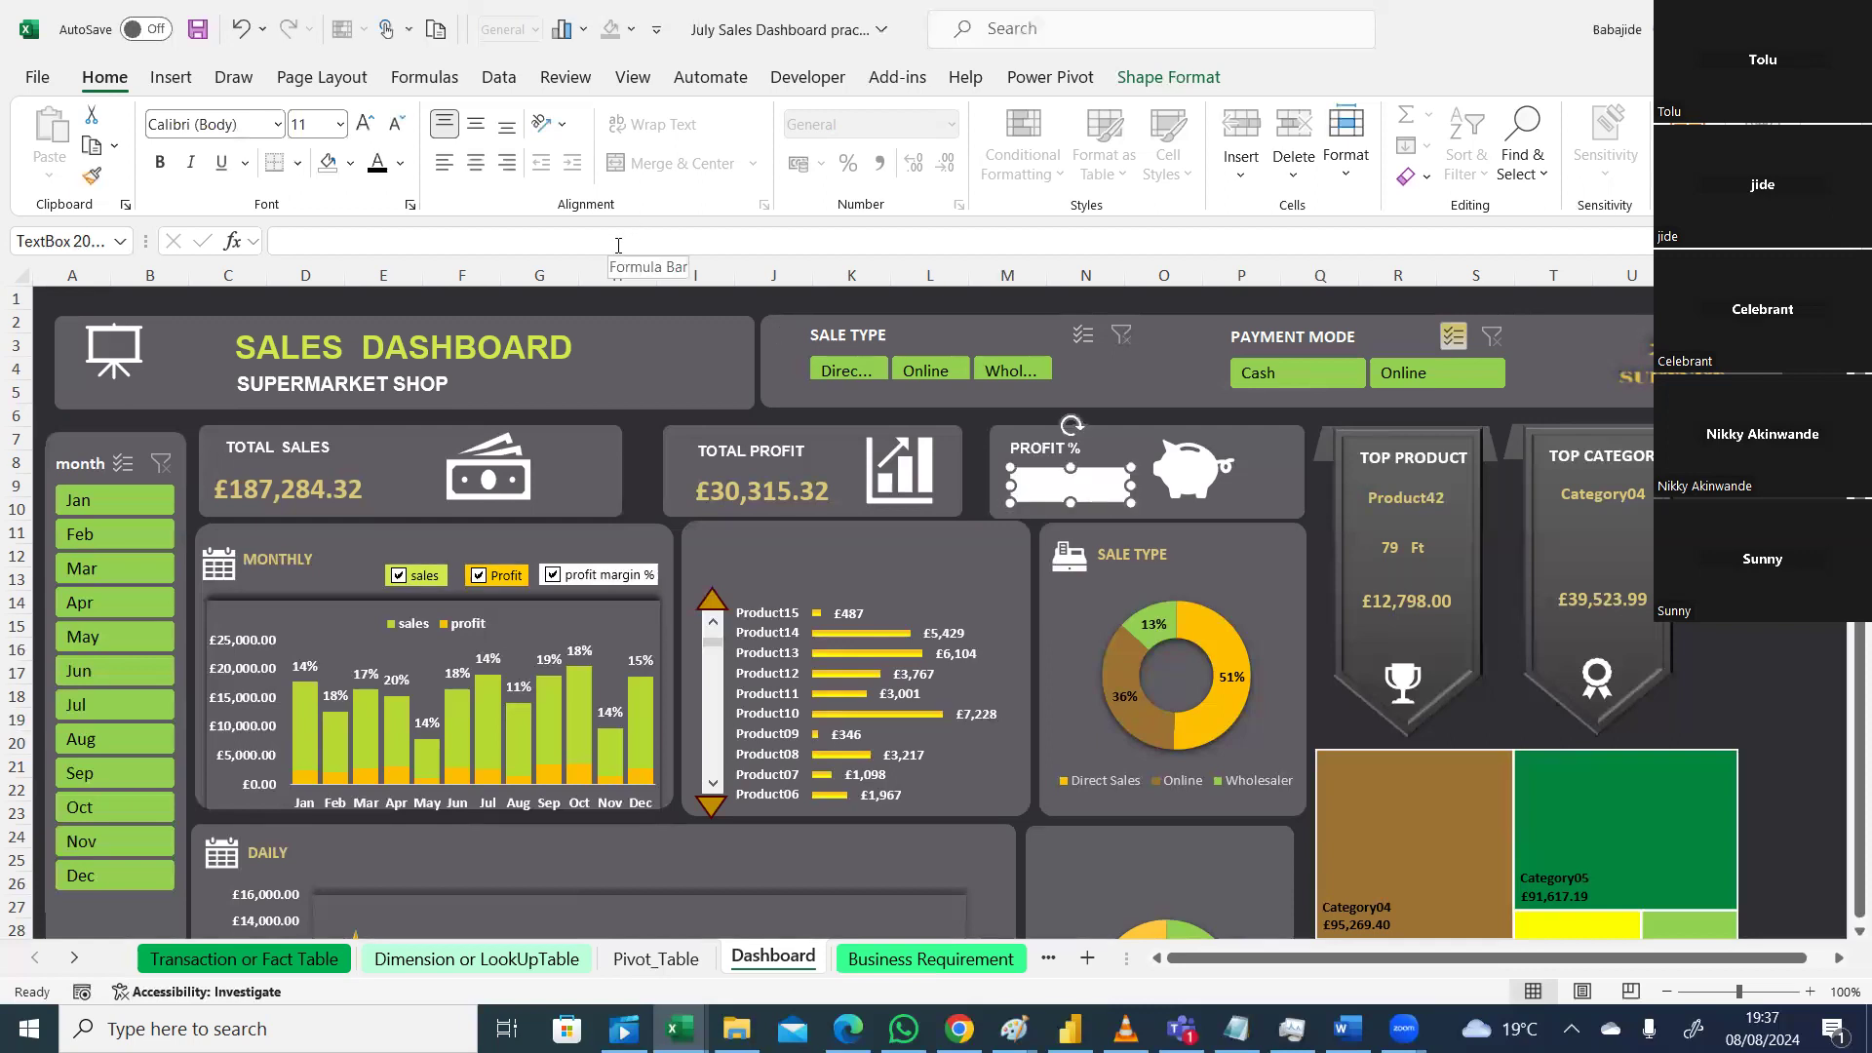
click(618, 241)
text(=)
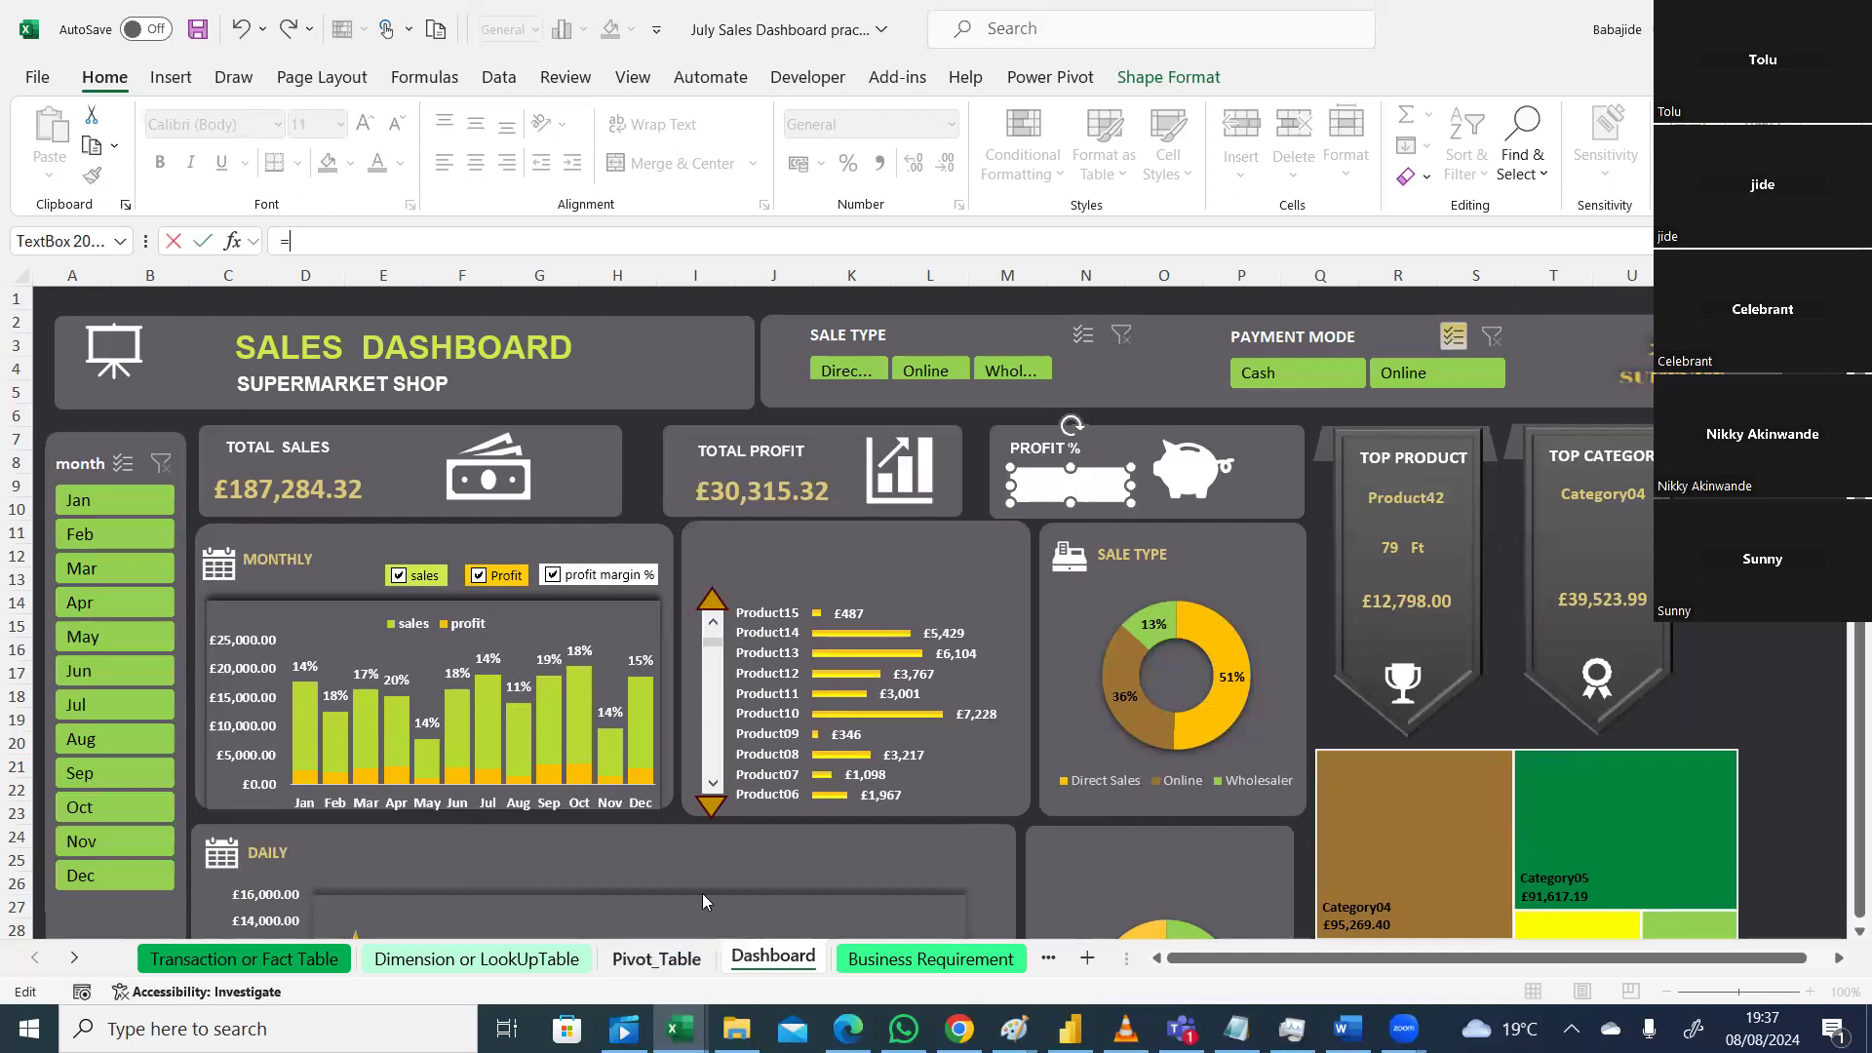
key(ctrl+Page_Up)
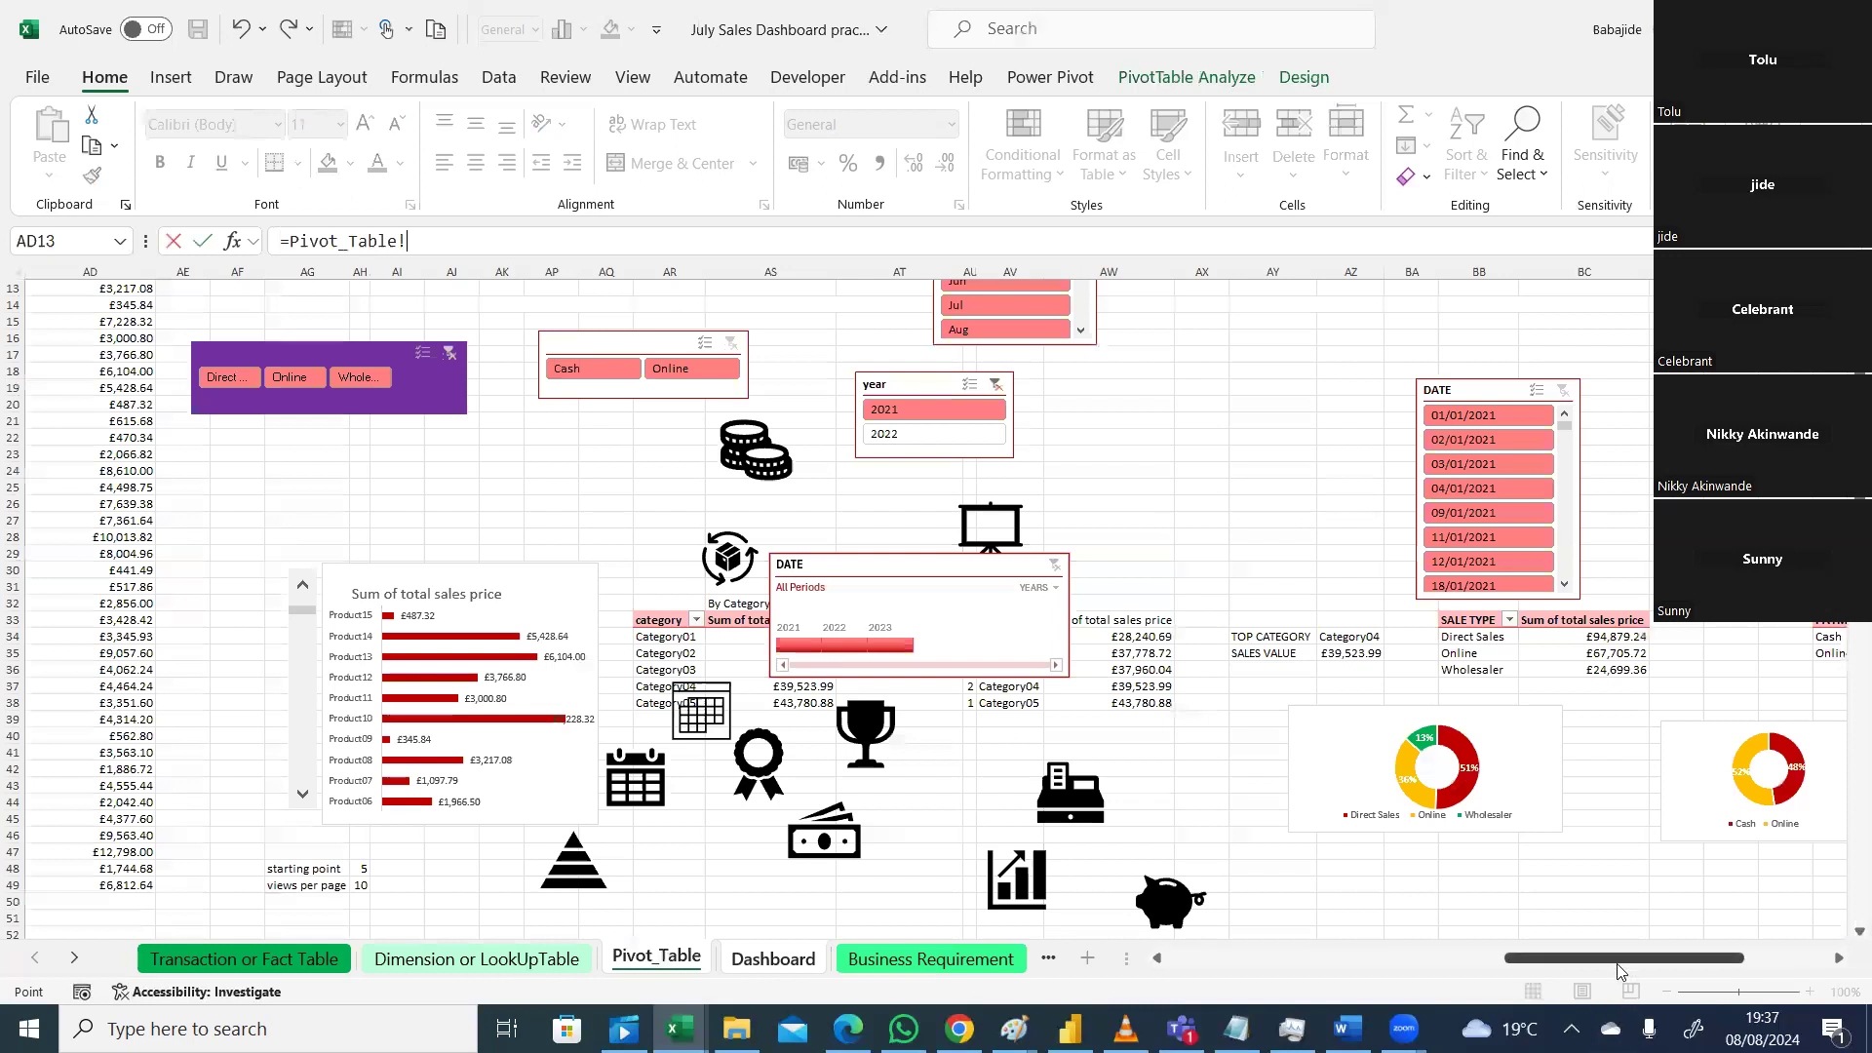
drag(1618, 968, 1399, 975)
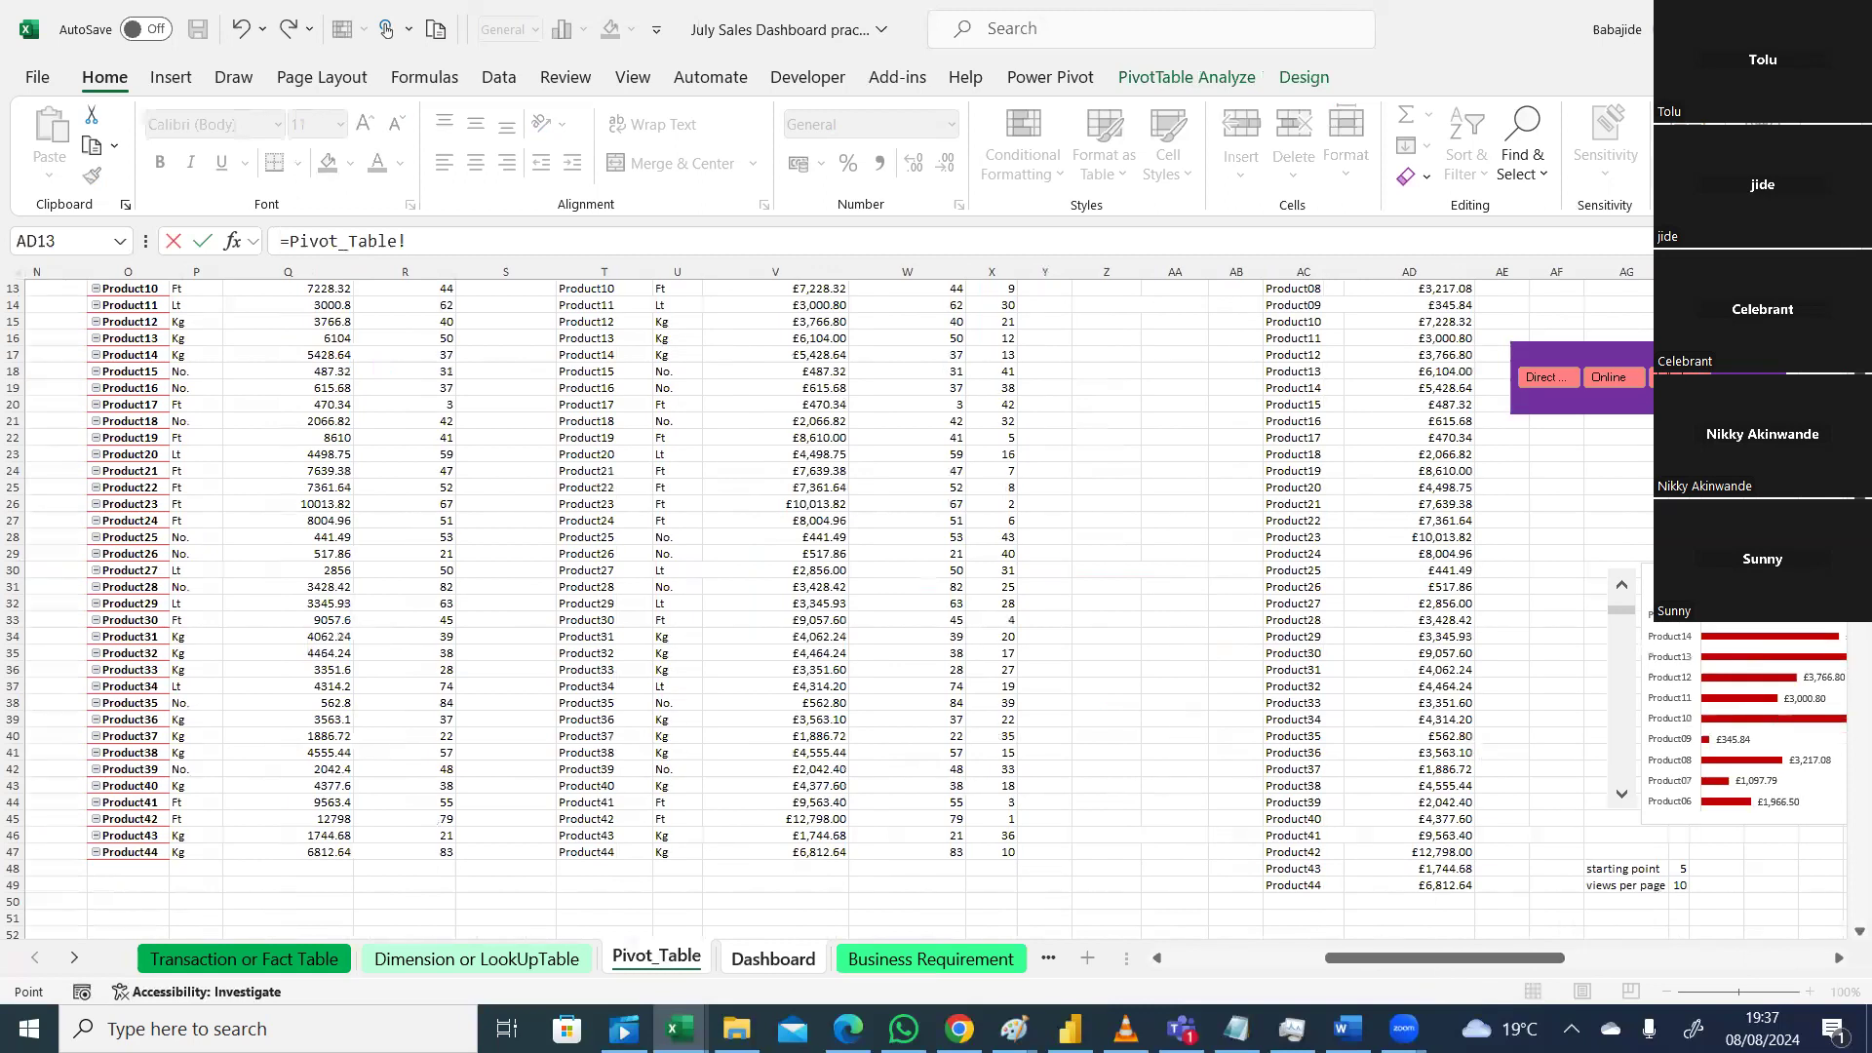
scroll(780, 585, up, 4)
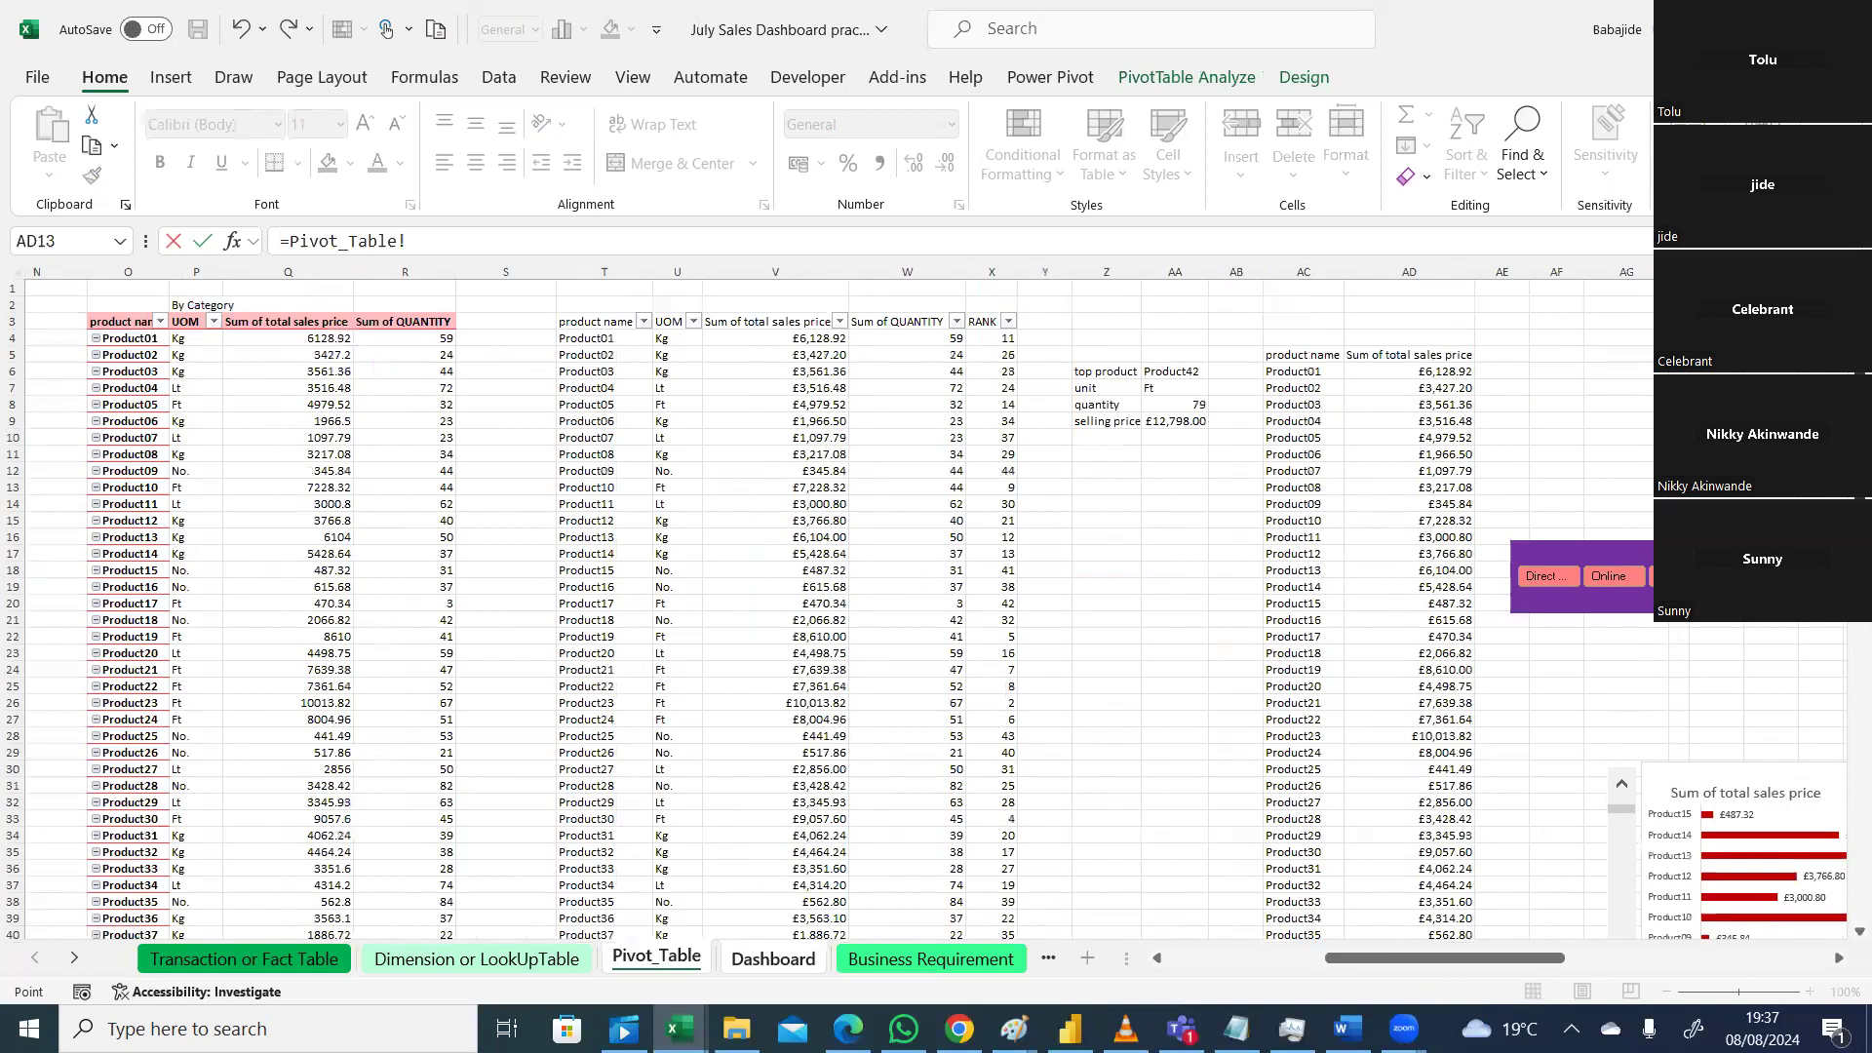
drag(1554, 961, 1838, 936)
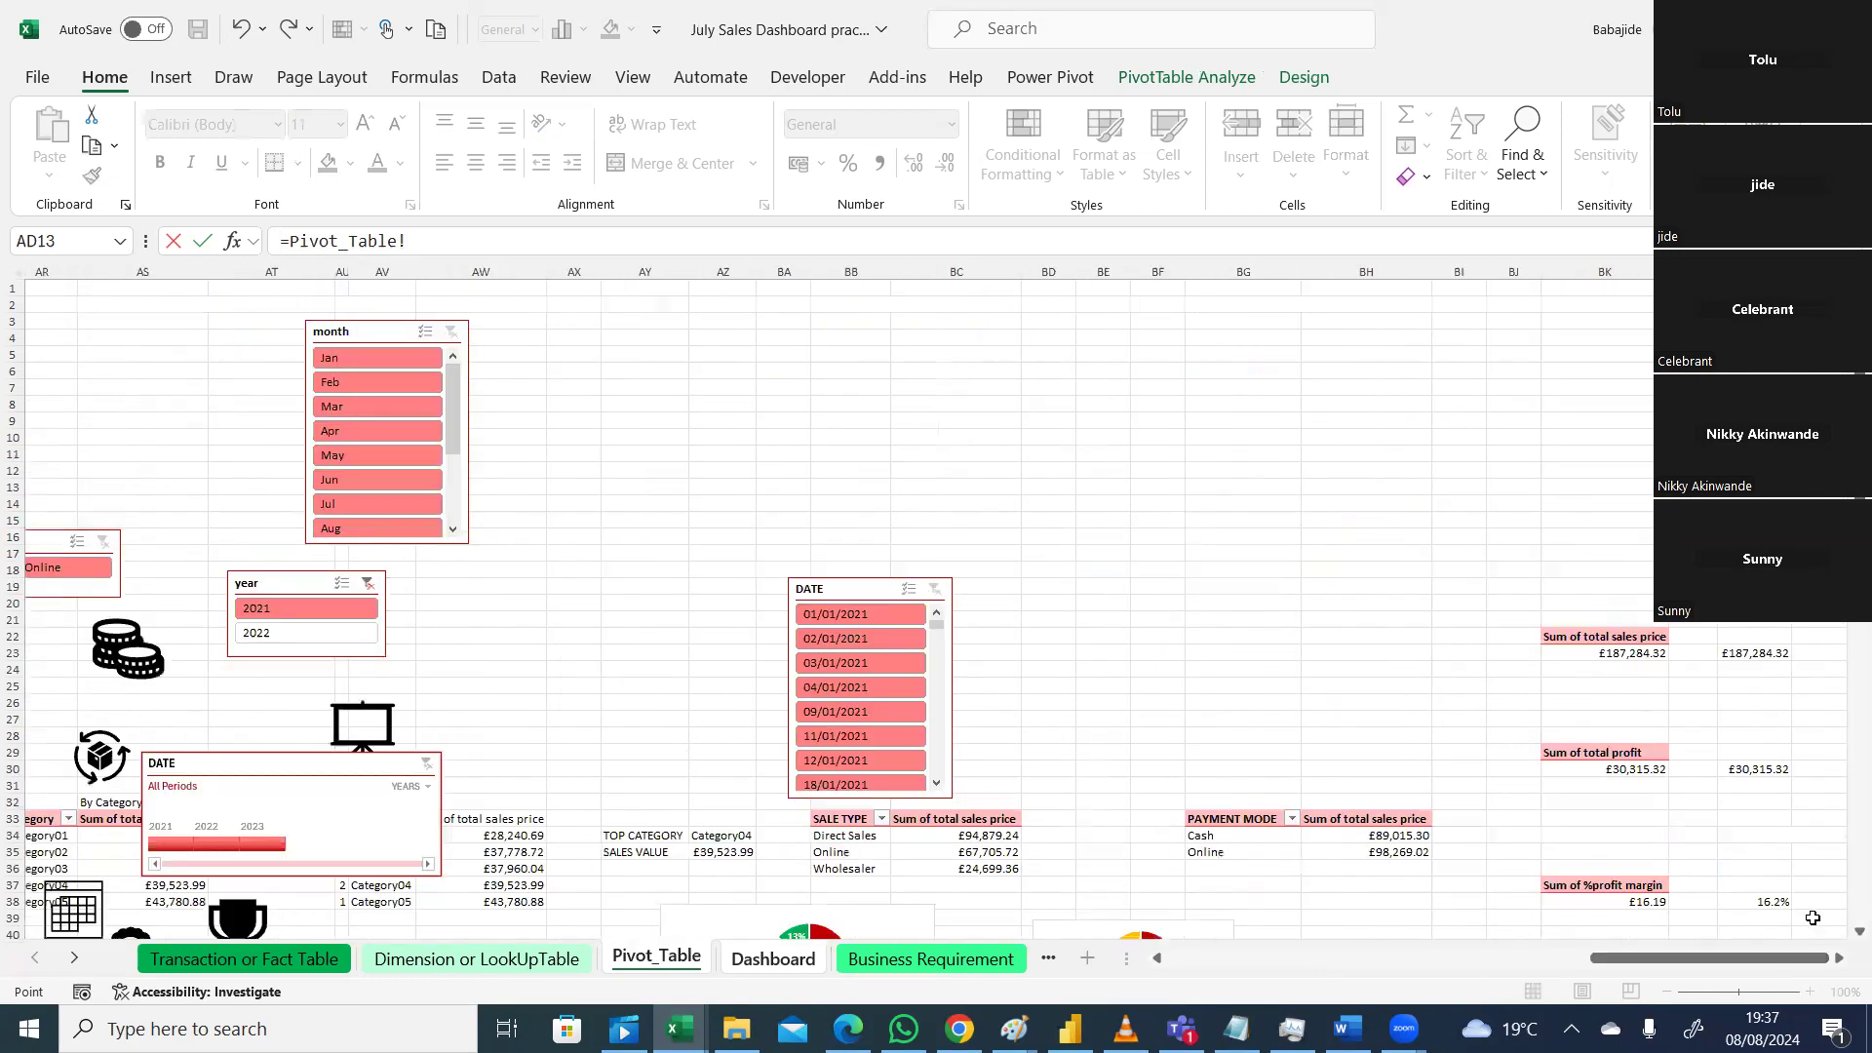
click(1767, 898)
key(Return)
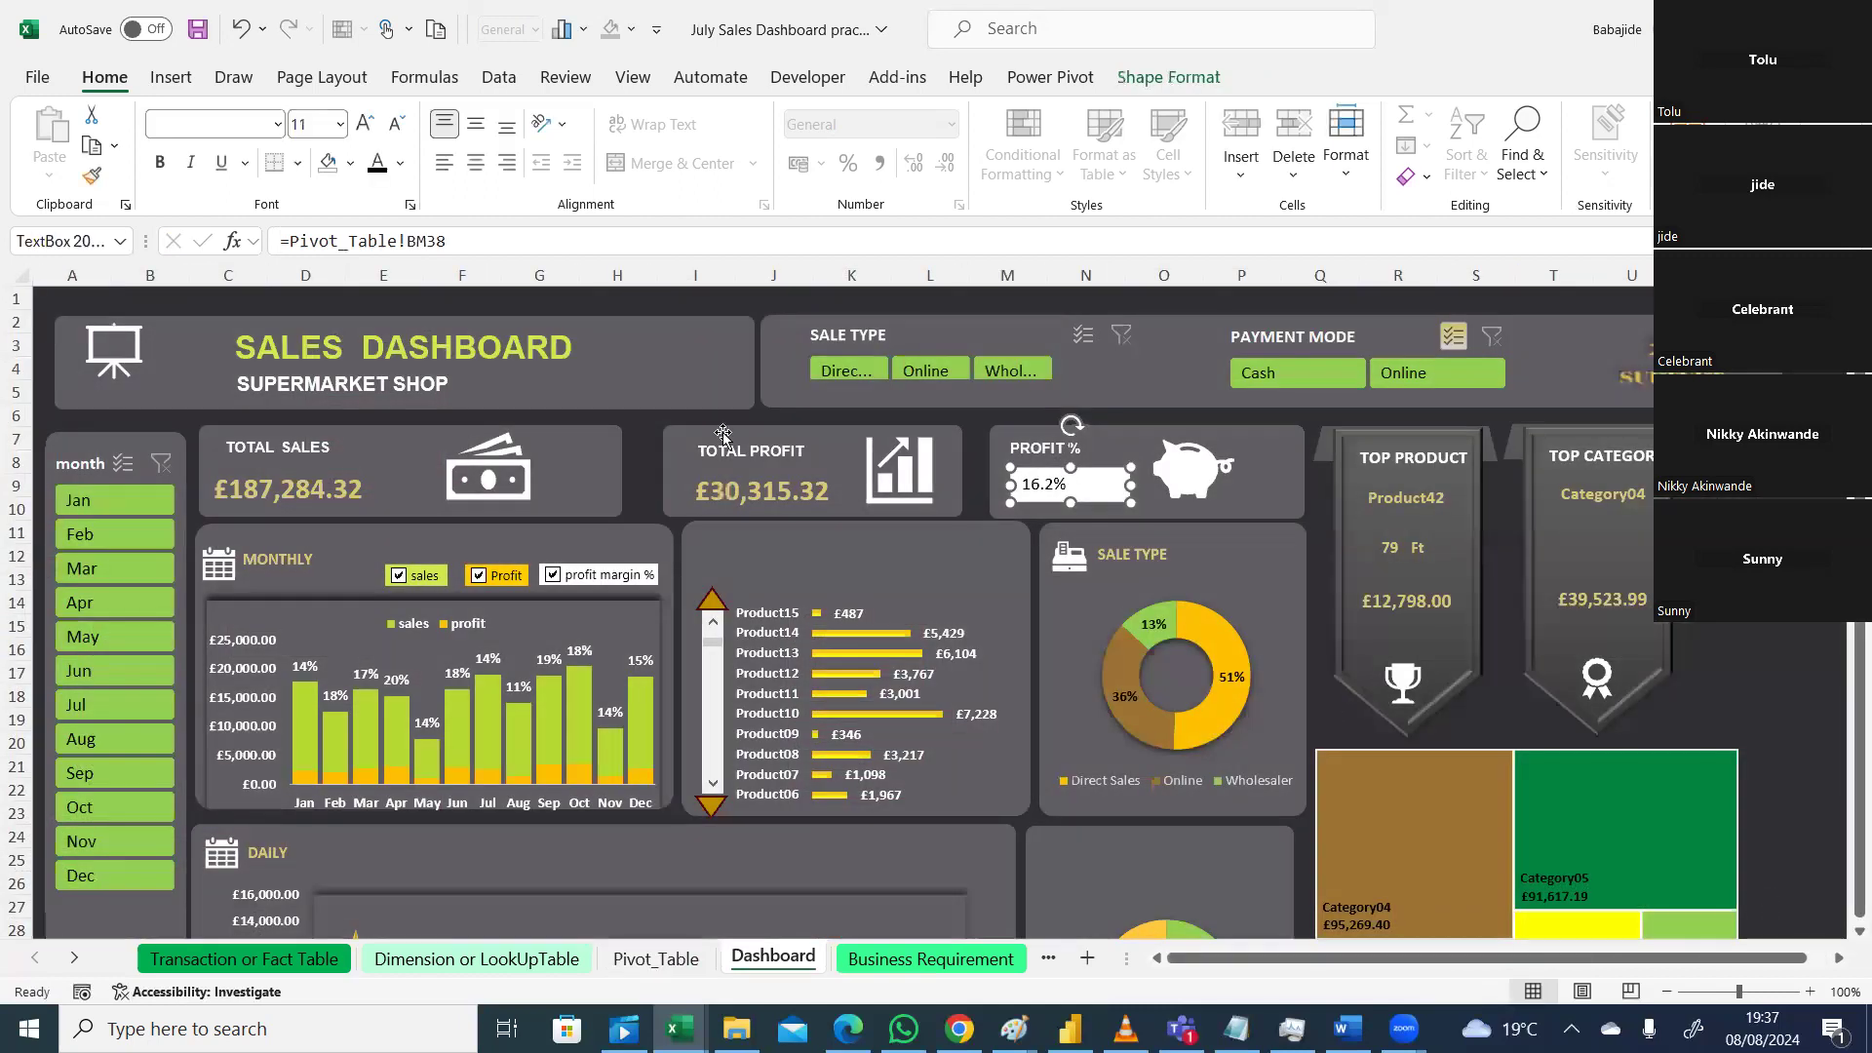
Step: Copy the Total Profit value box's formatting, then bring up Font Color for the 16.2% box
click(307, 493)
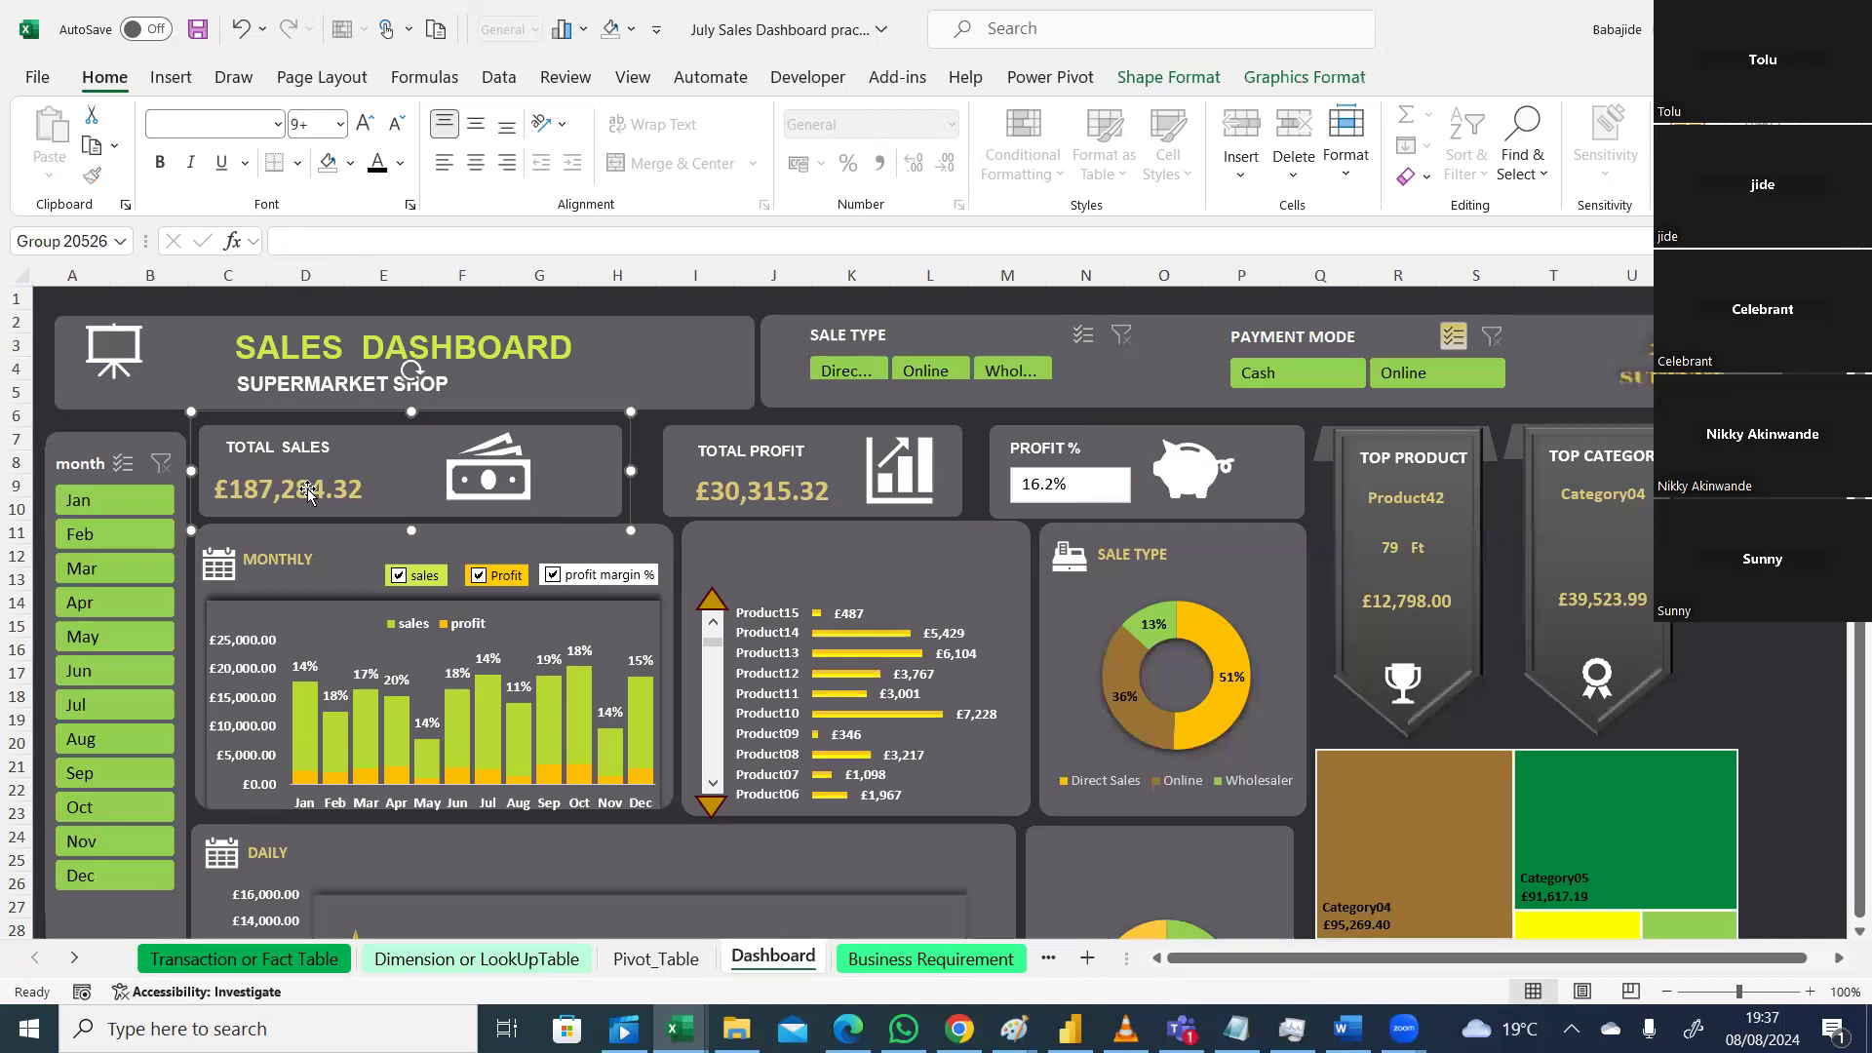
click(787, 488)
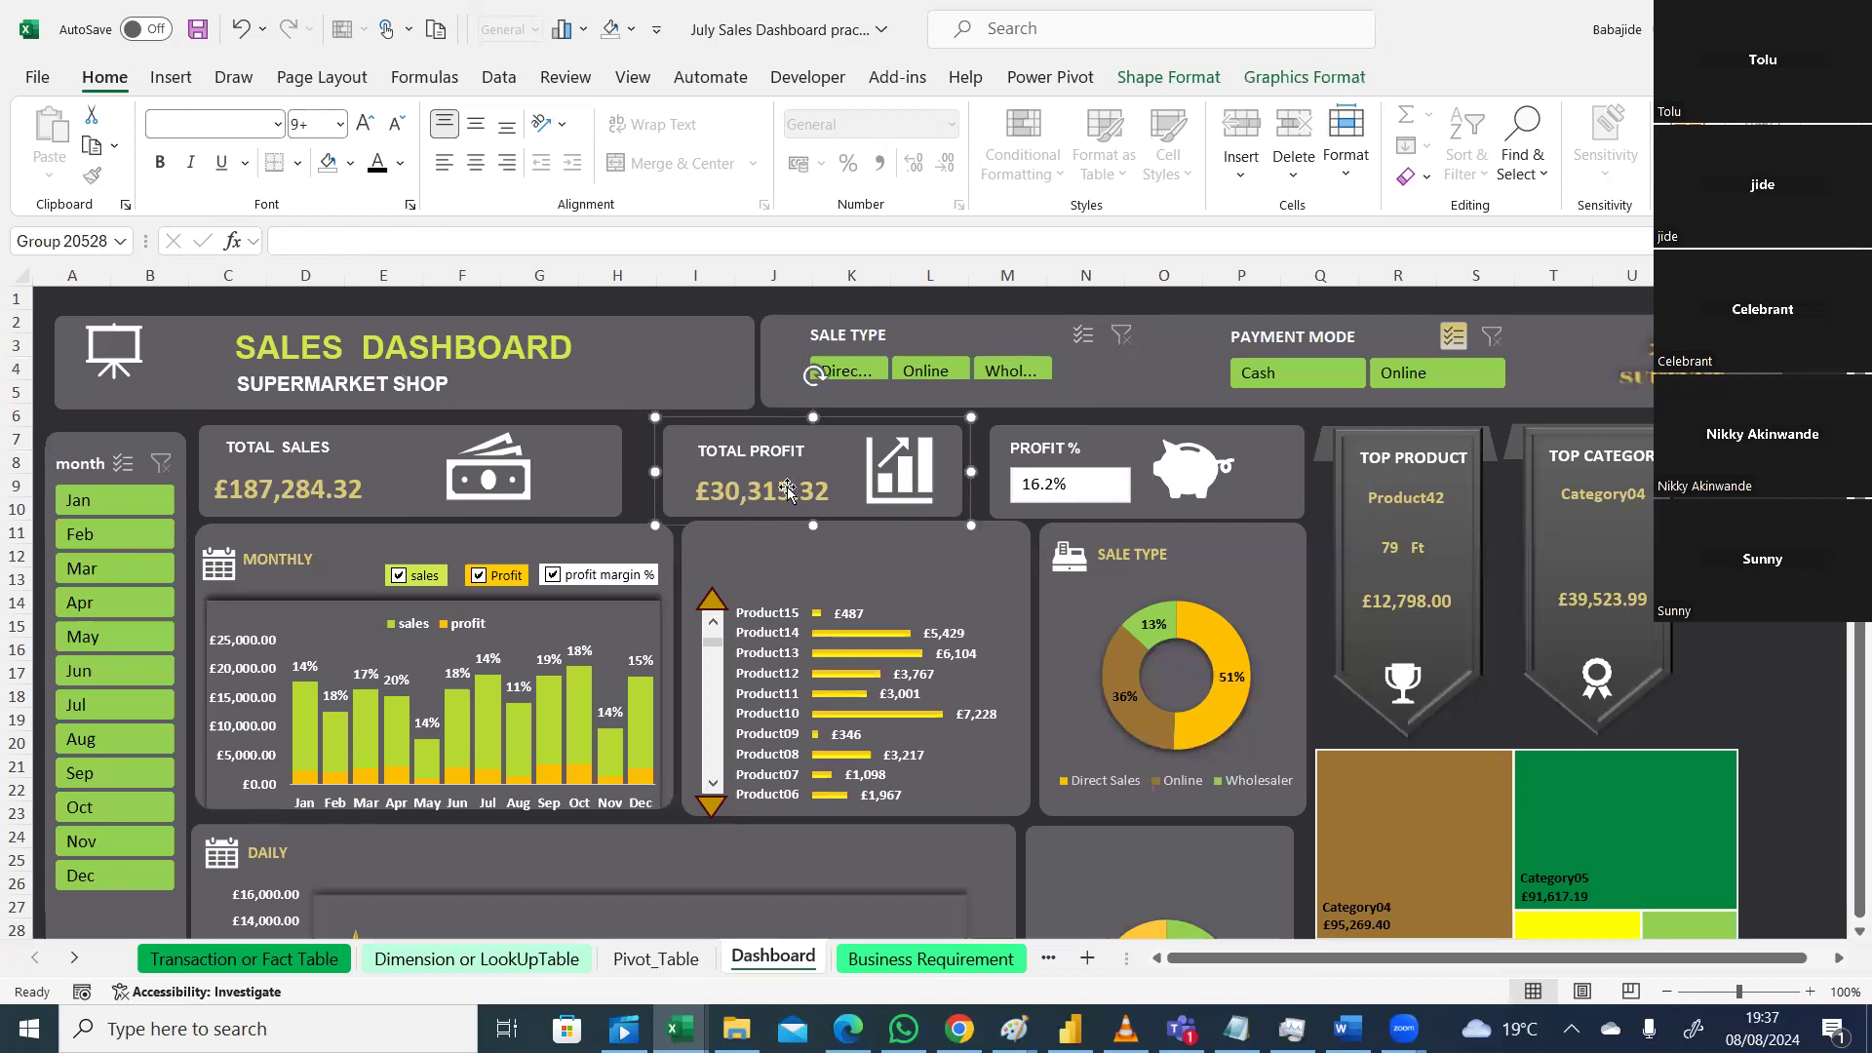
click(775, 500)
click(92, 176)
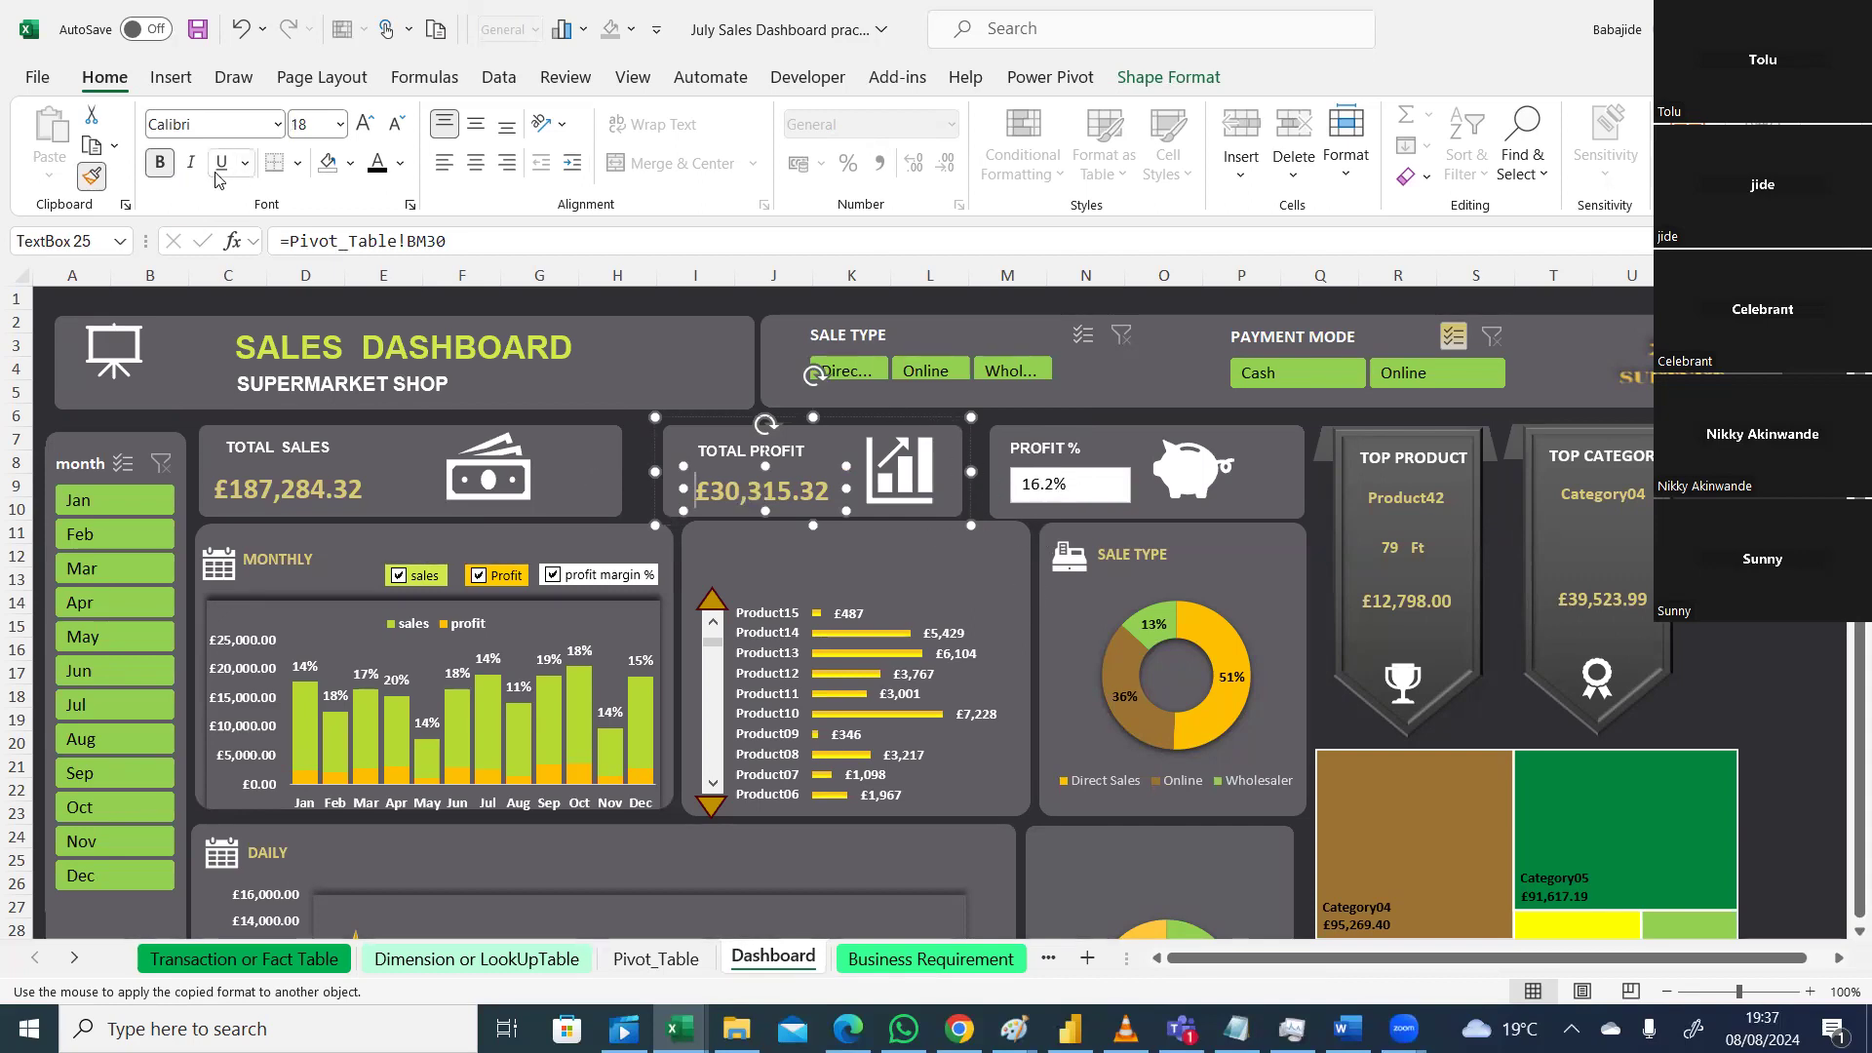
key(Escape)
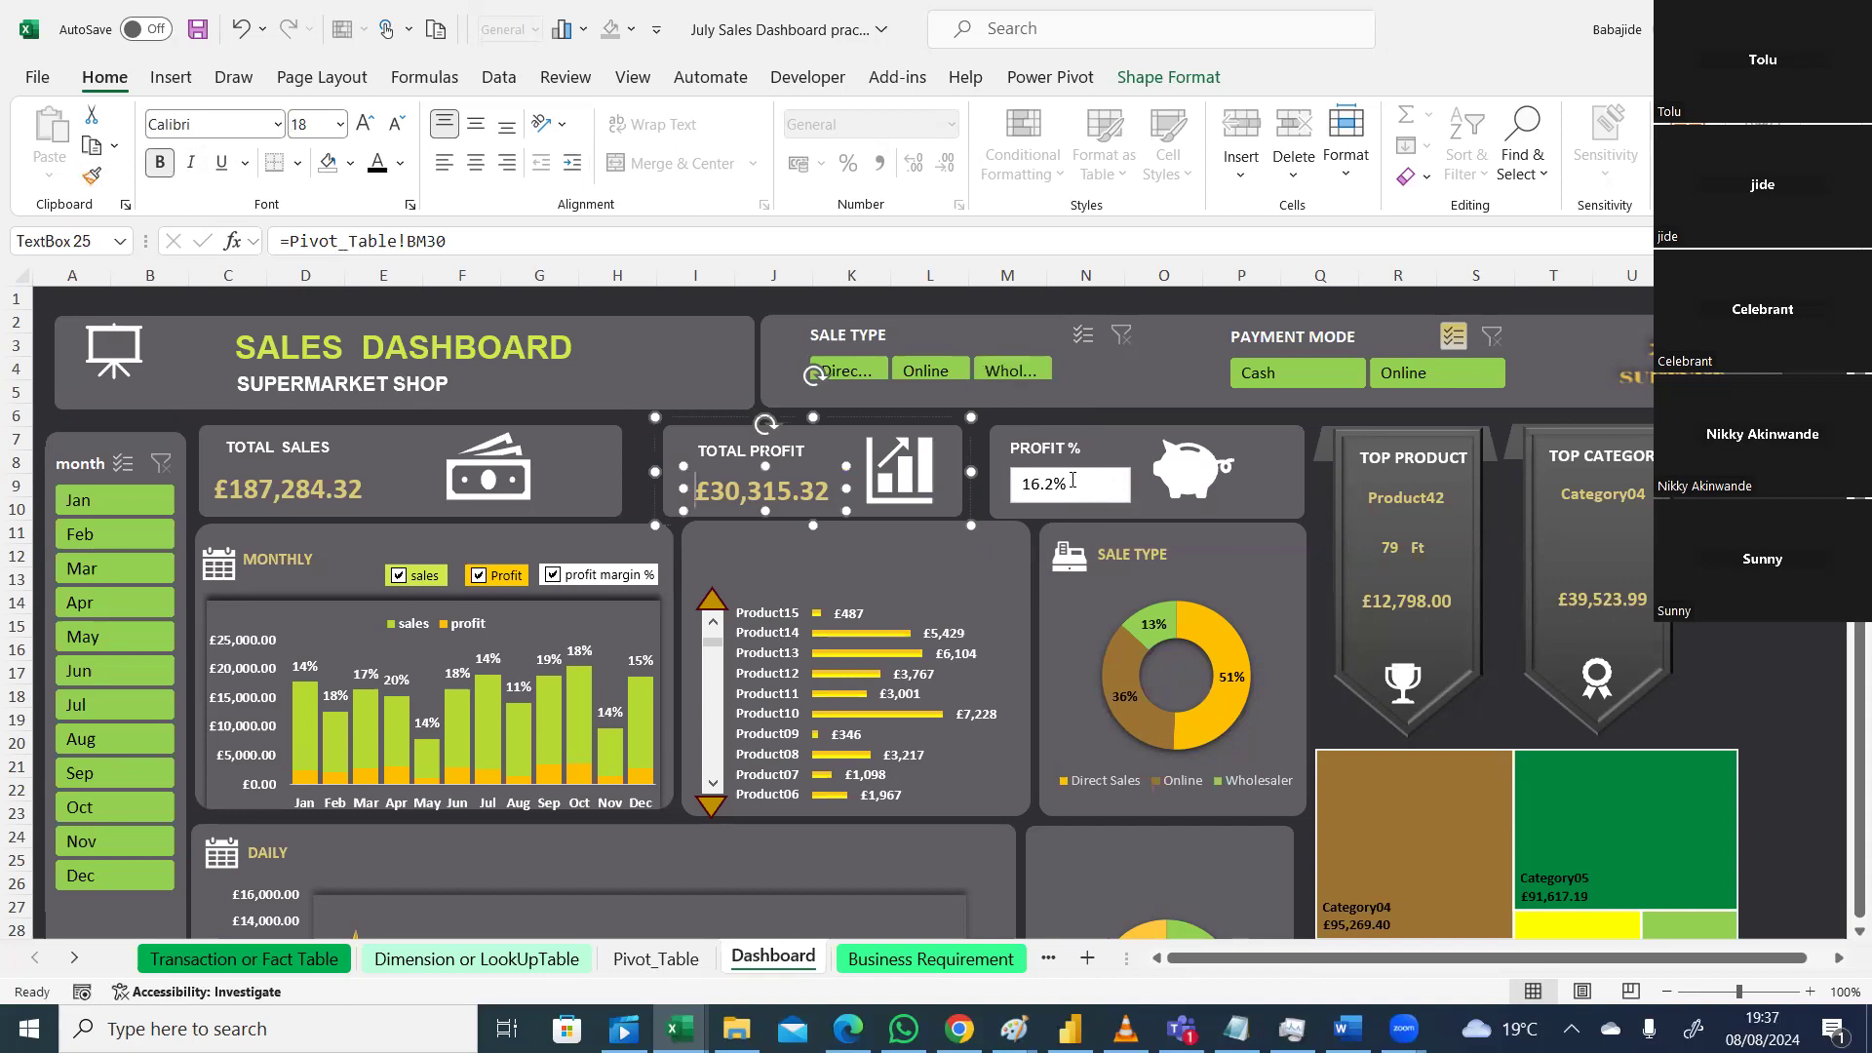
click(1082, 485)
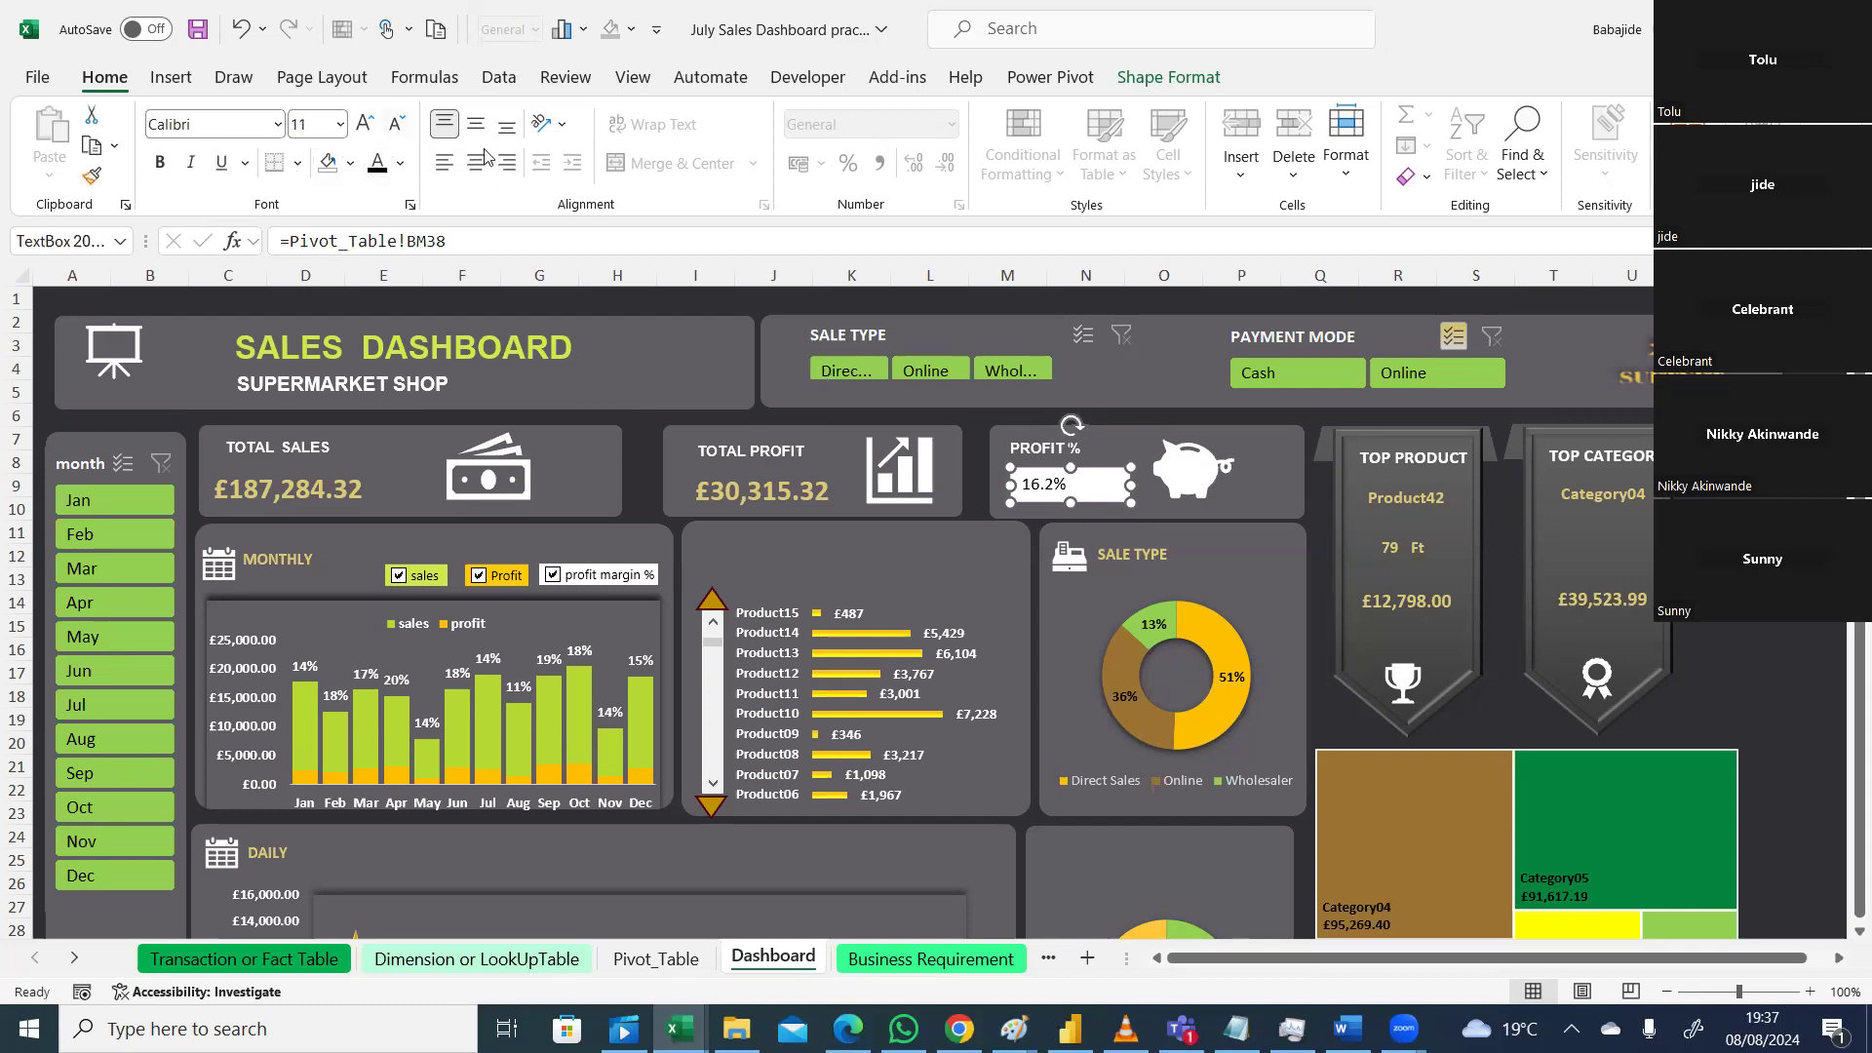
click(400, 166)
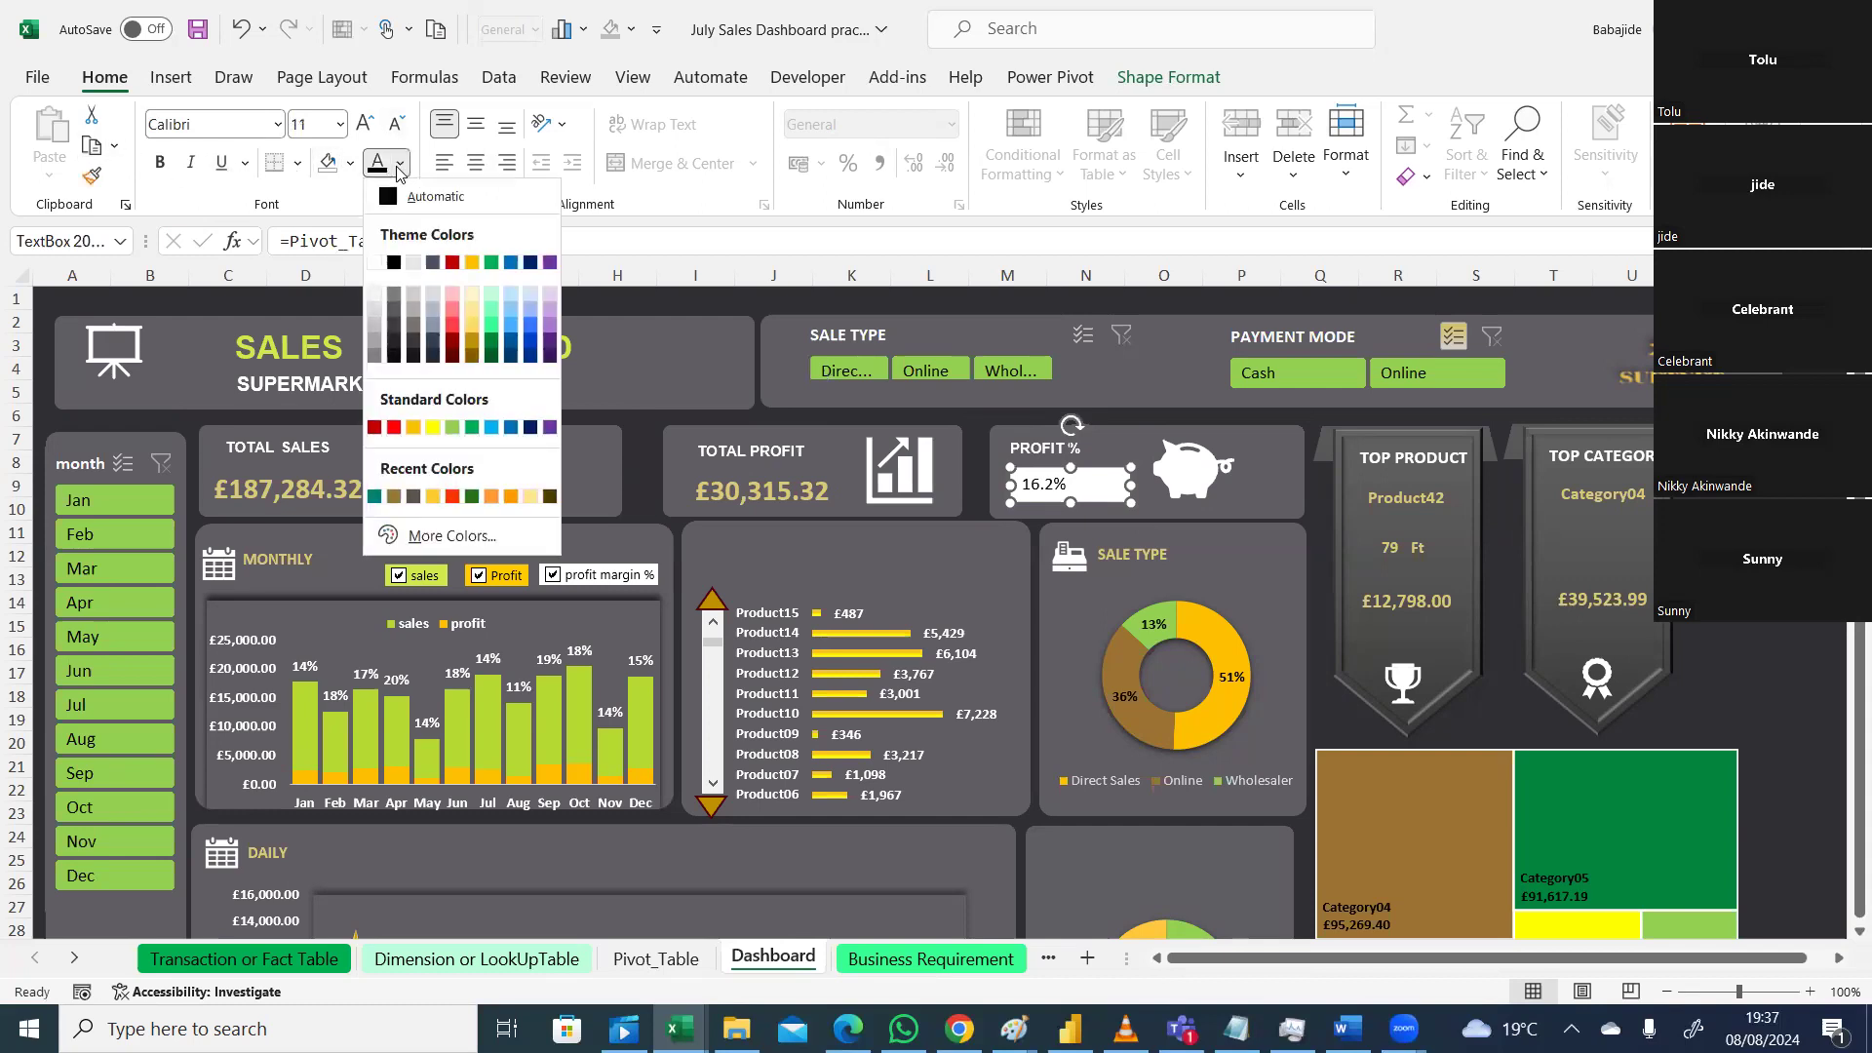
Step: Make the 16.2% value gold, bold and size 18
click(434, 499)
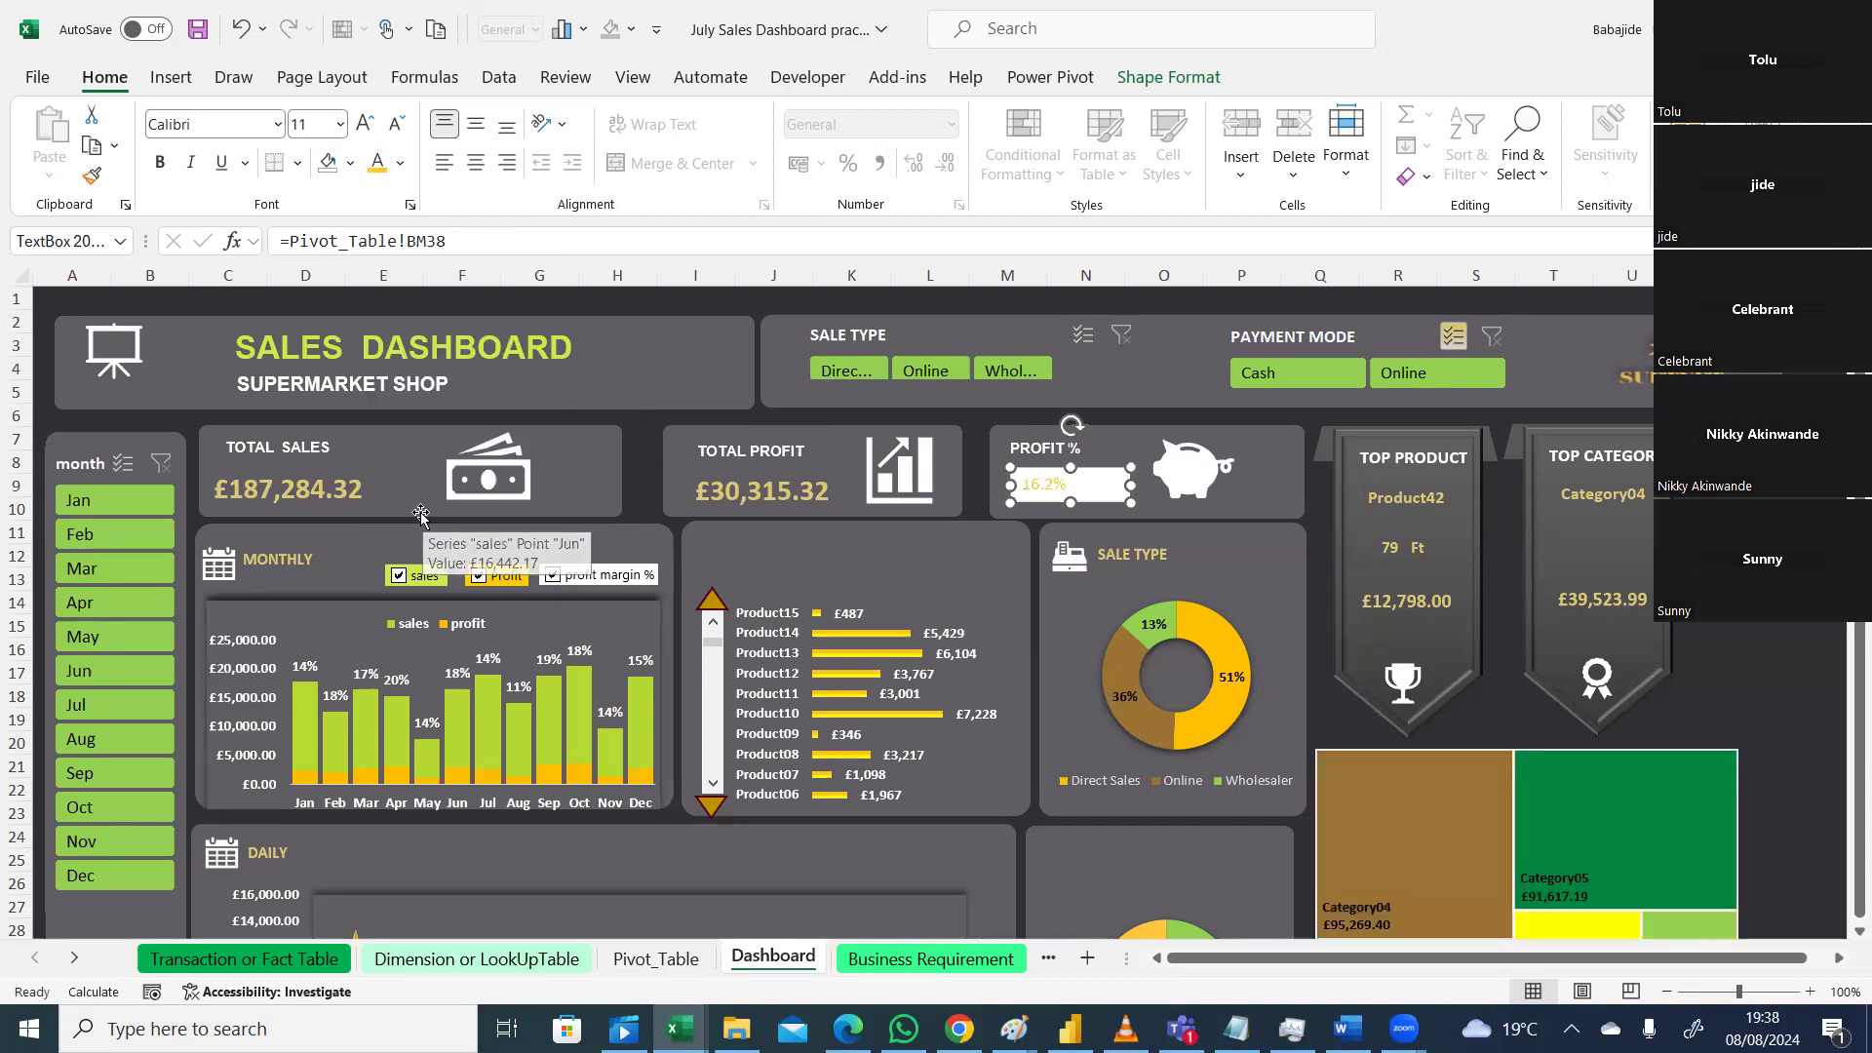
click(160, 161)
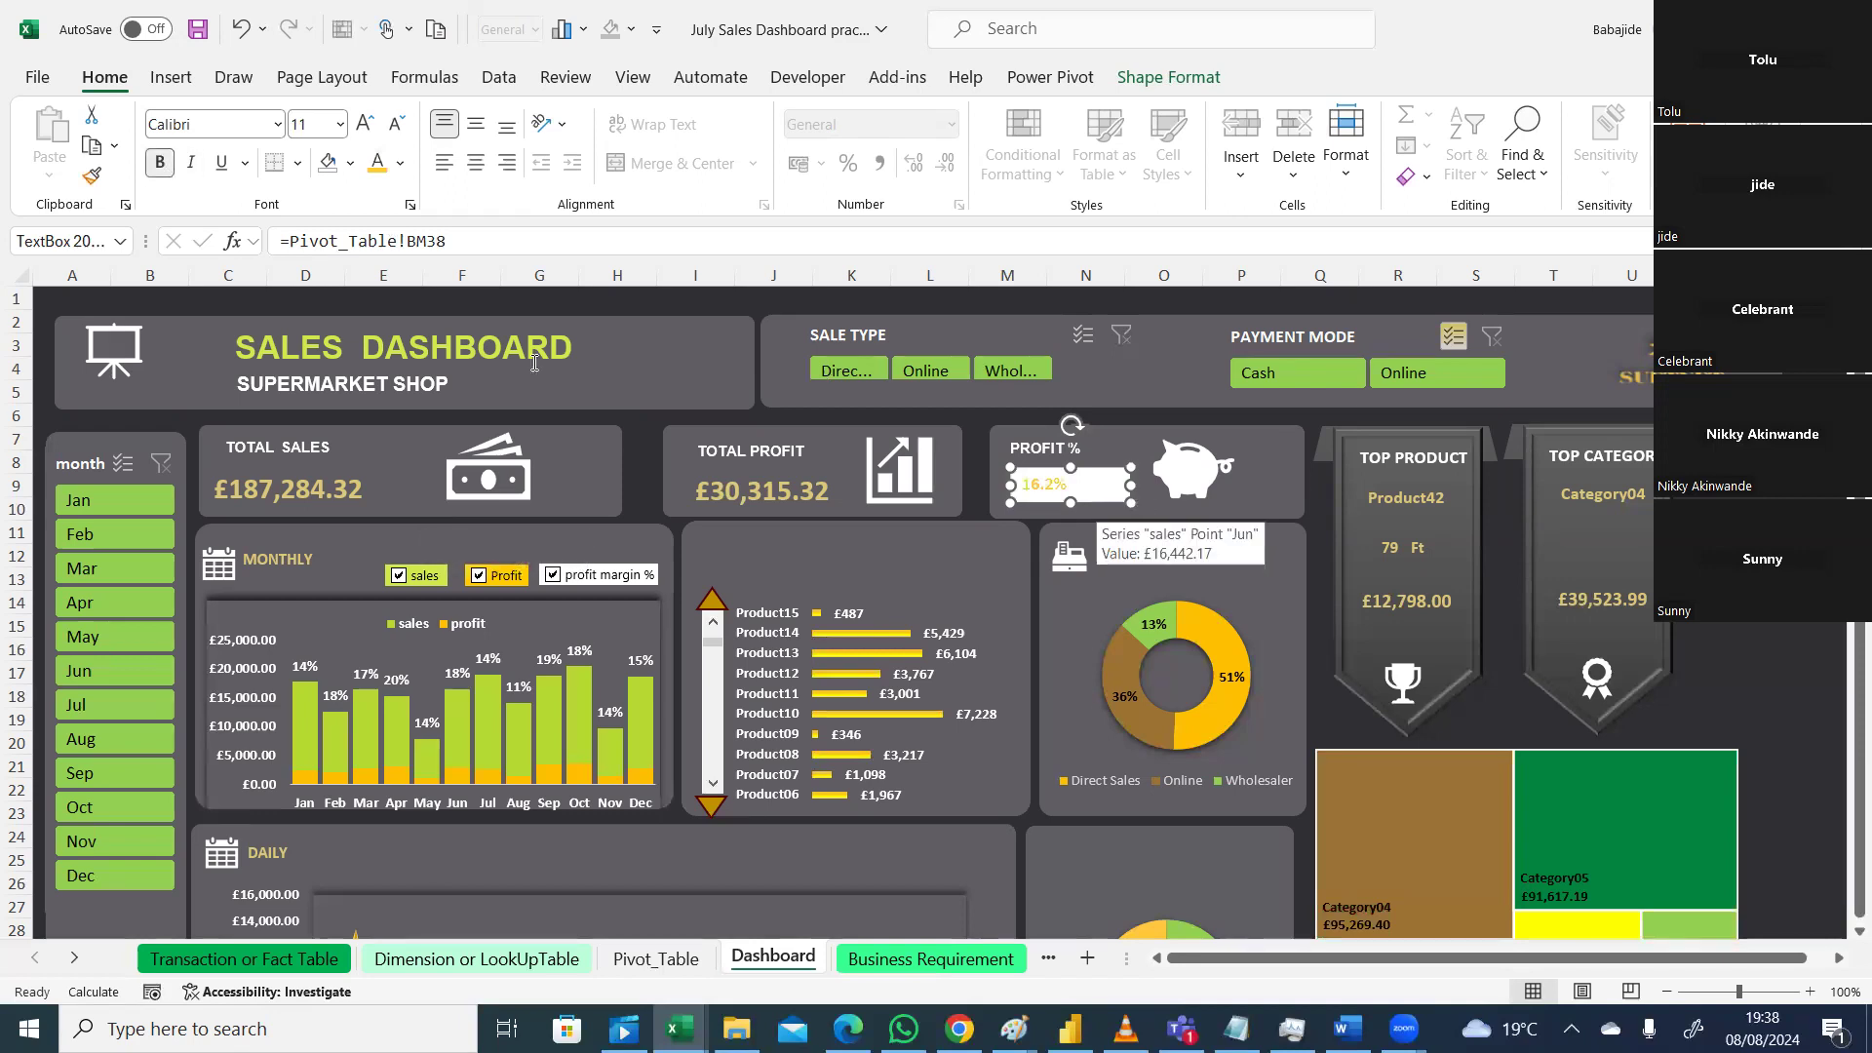
click(741, 494)
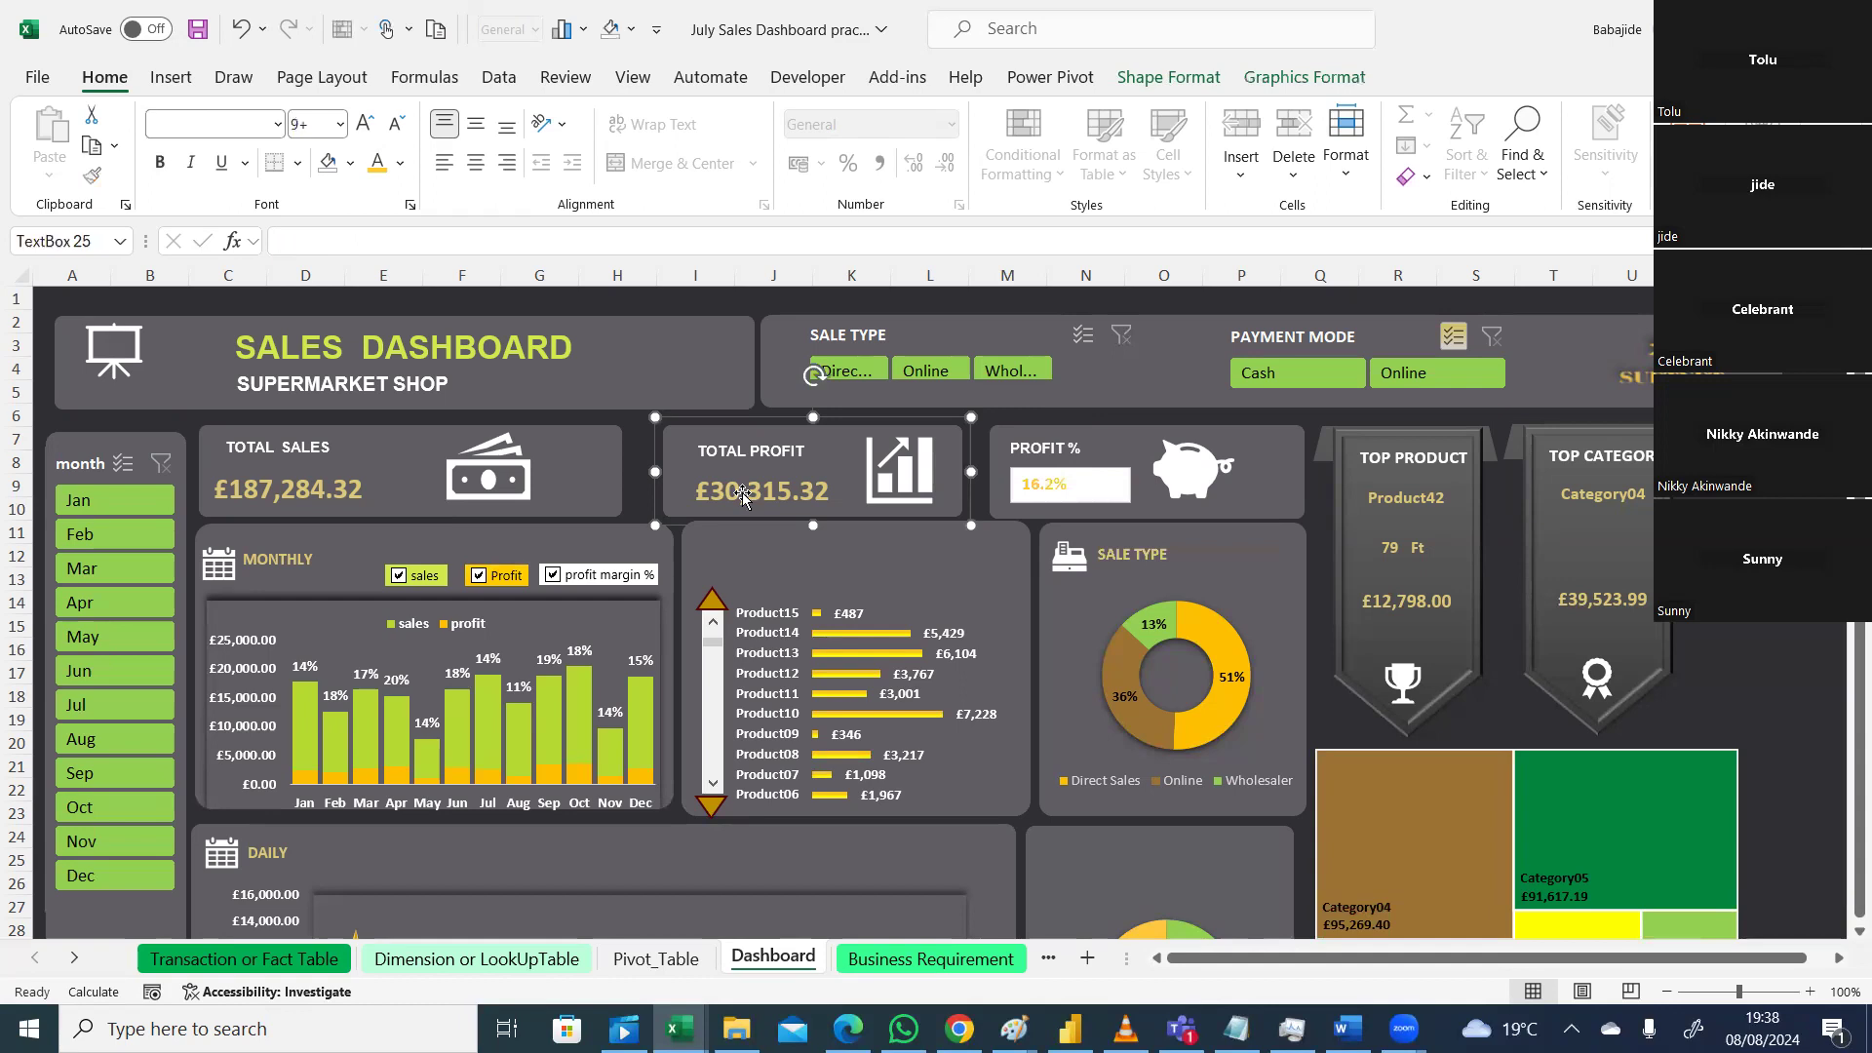
click(741, 493)
click(1141, 502)
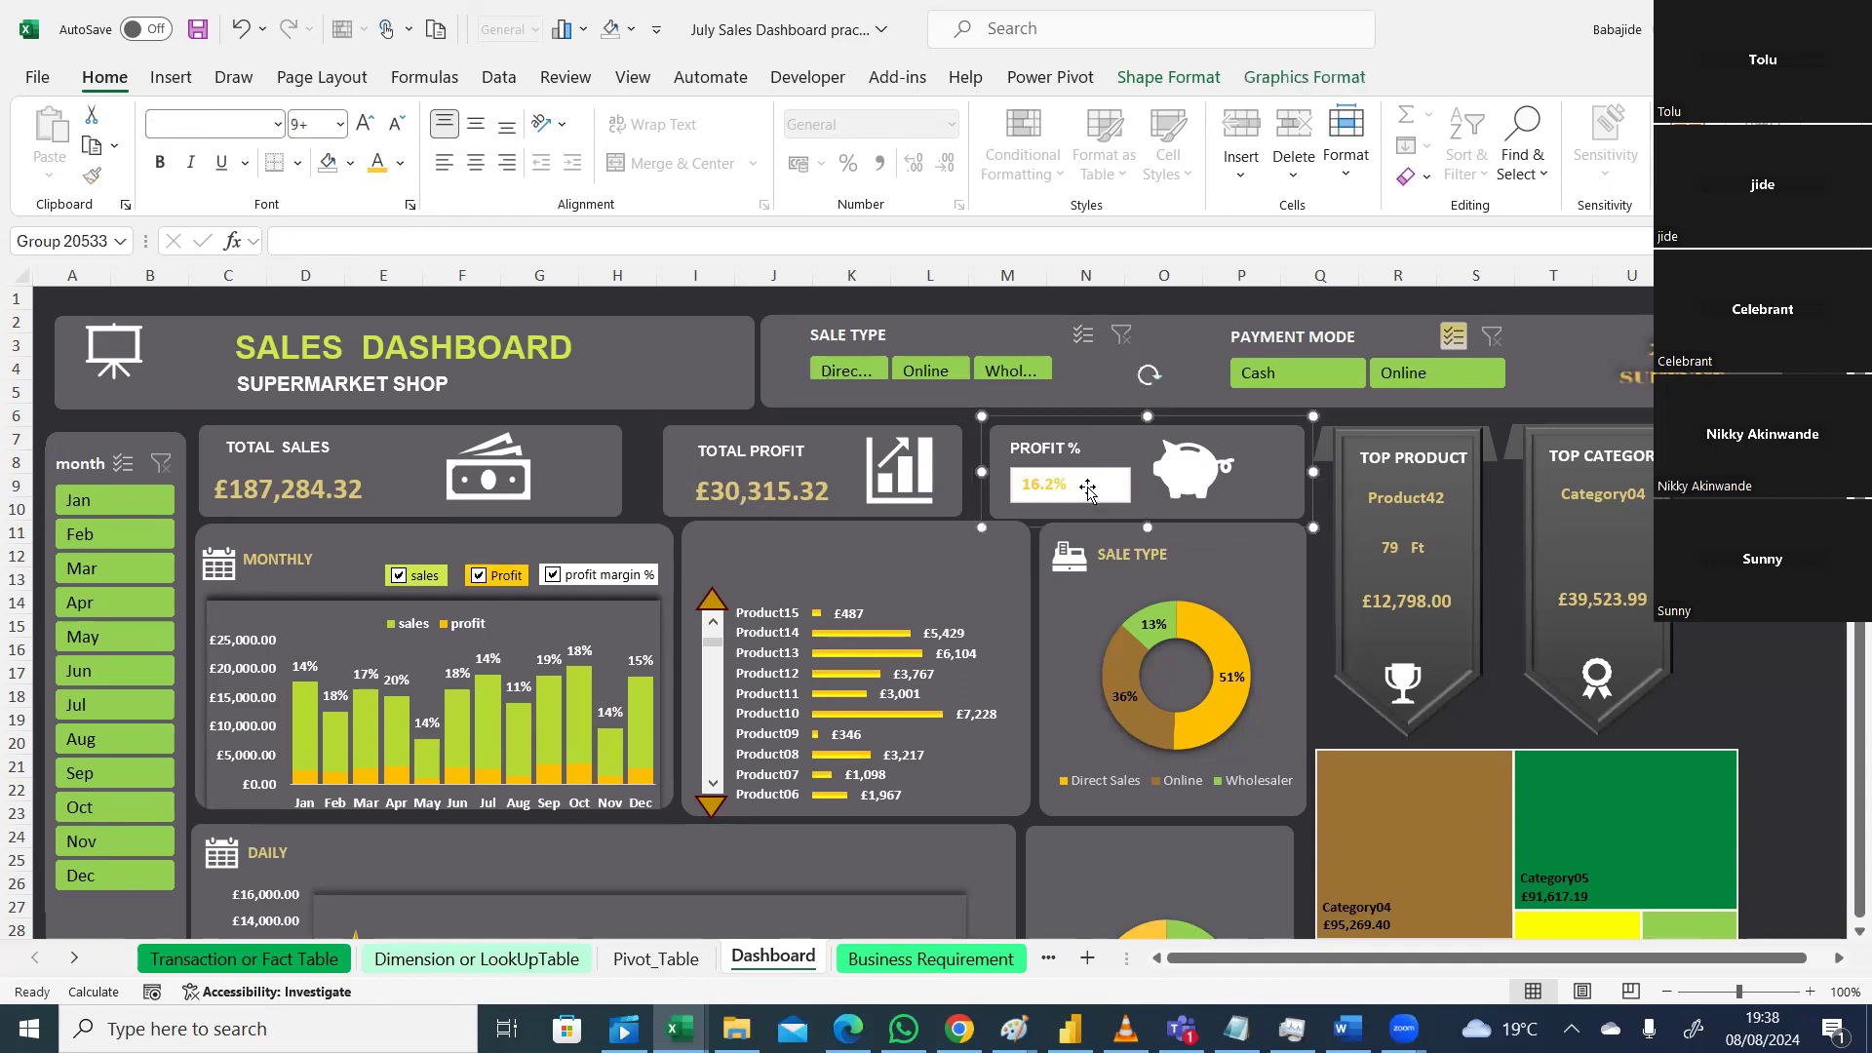
click(1083, 488)
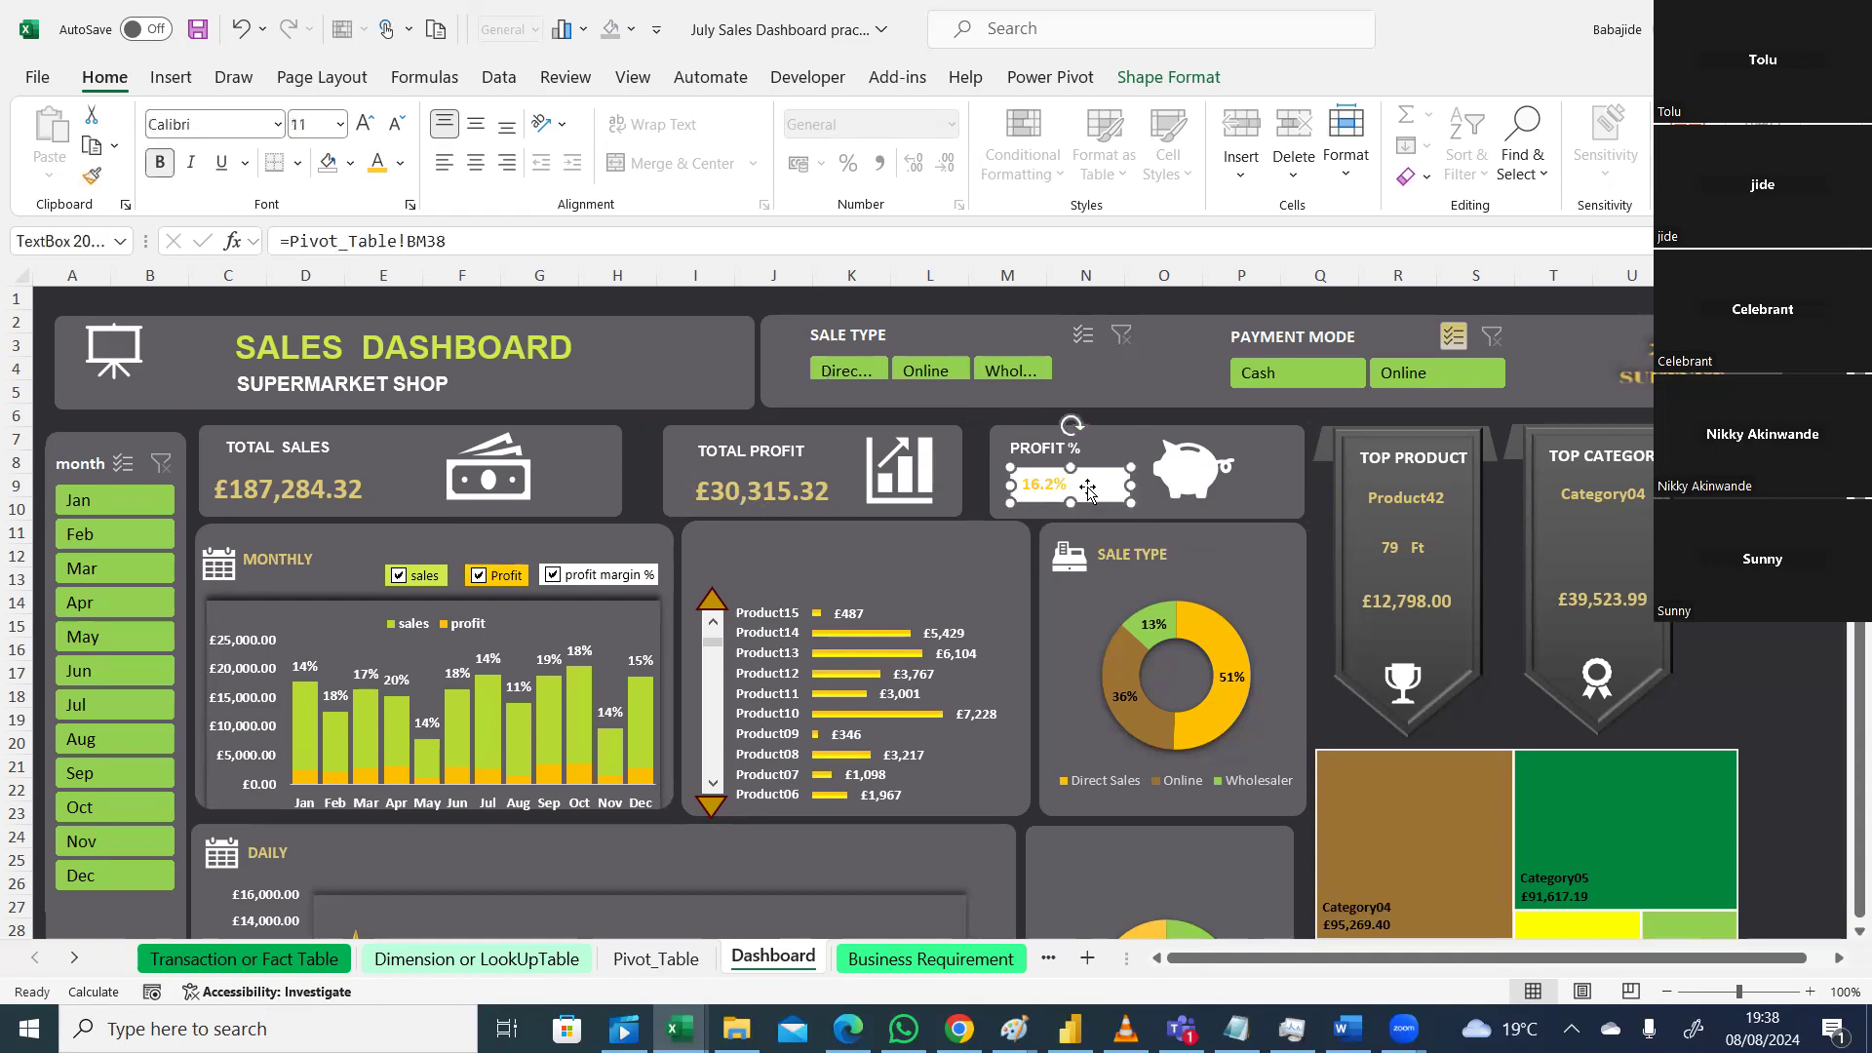
click(340, 126)
click(320, 372)
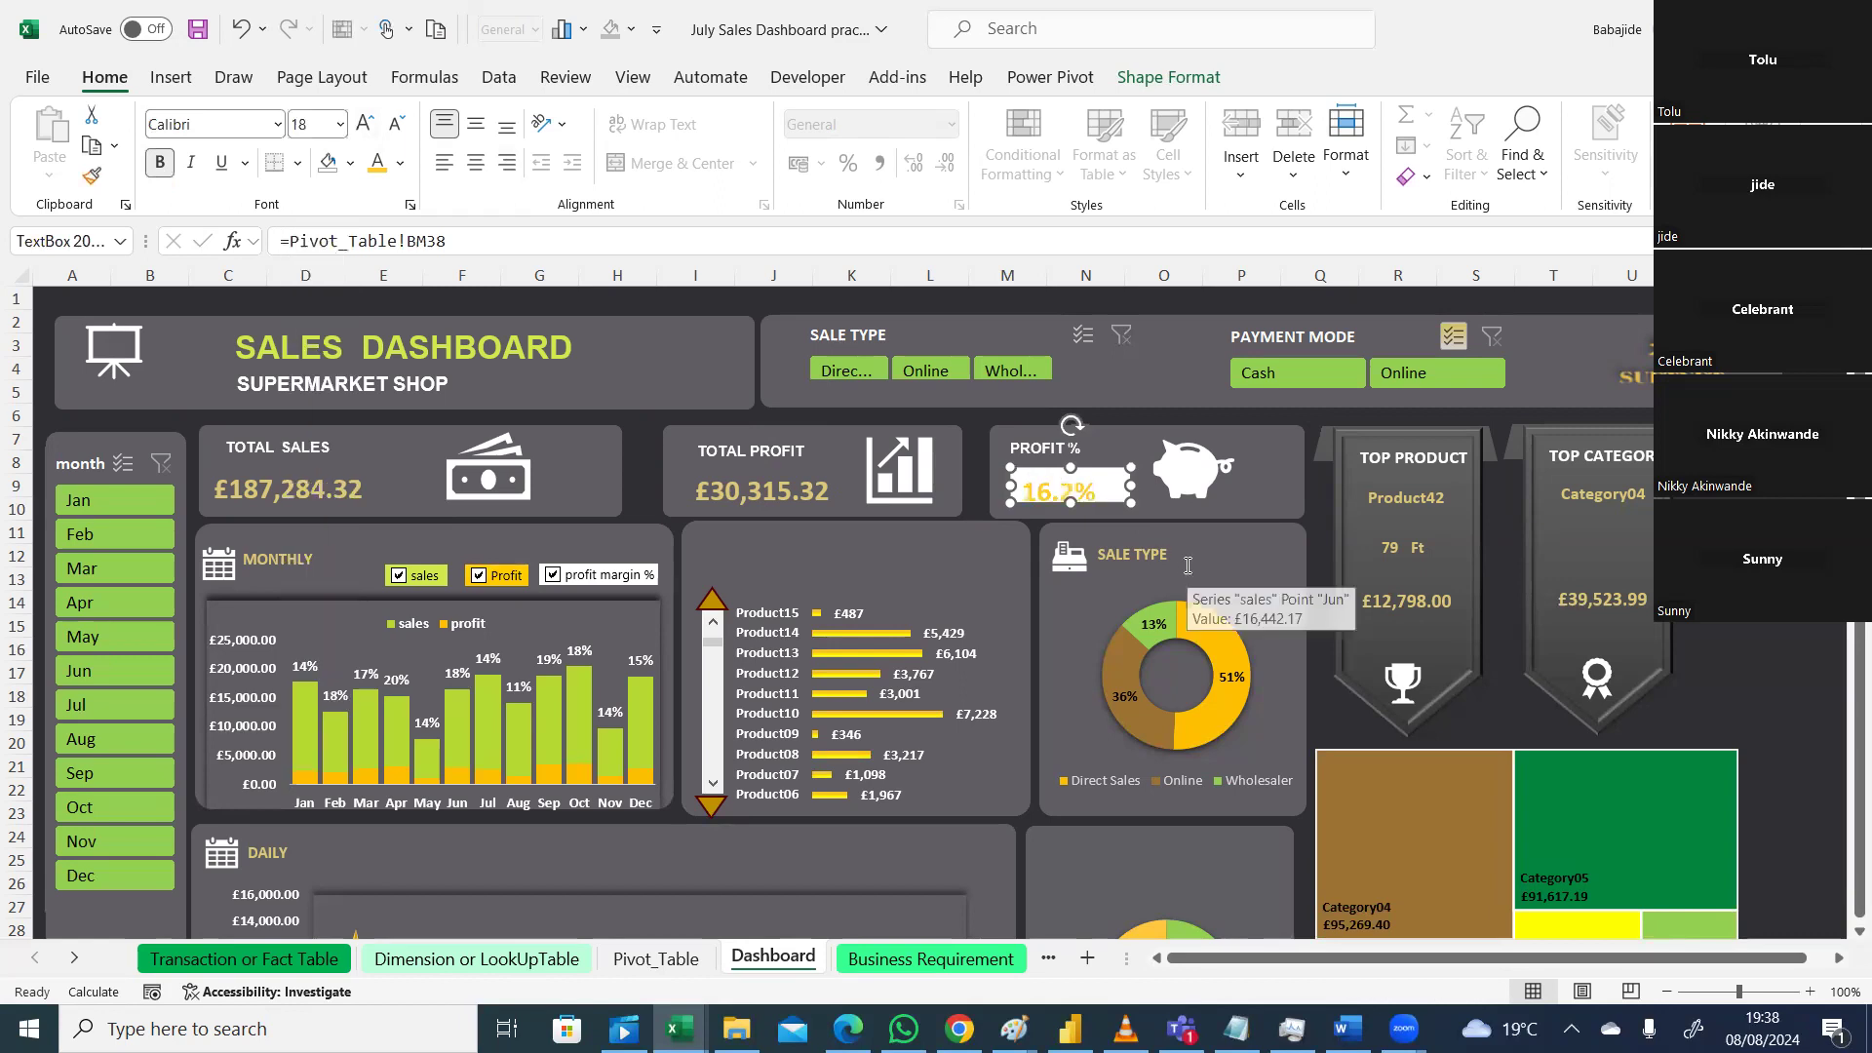
Step: Copy the Total Profit value's custom colour code #DBC879
click(1139, 495)
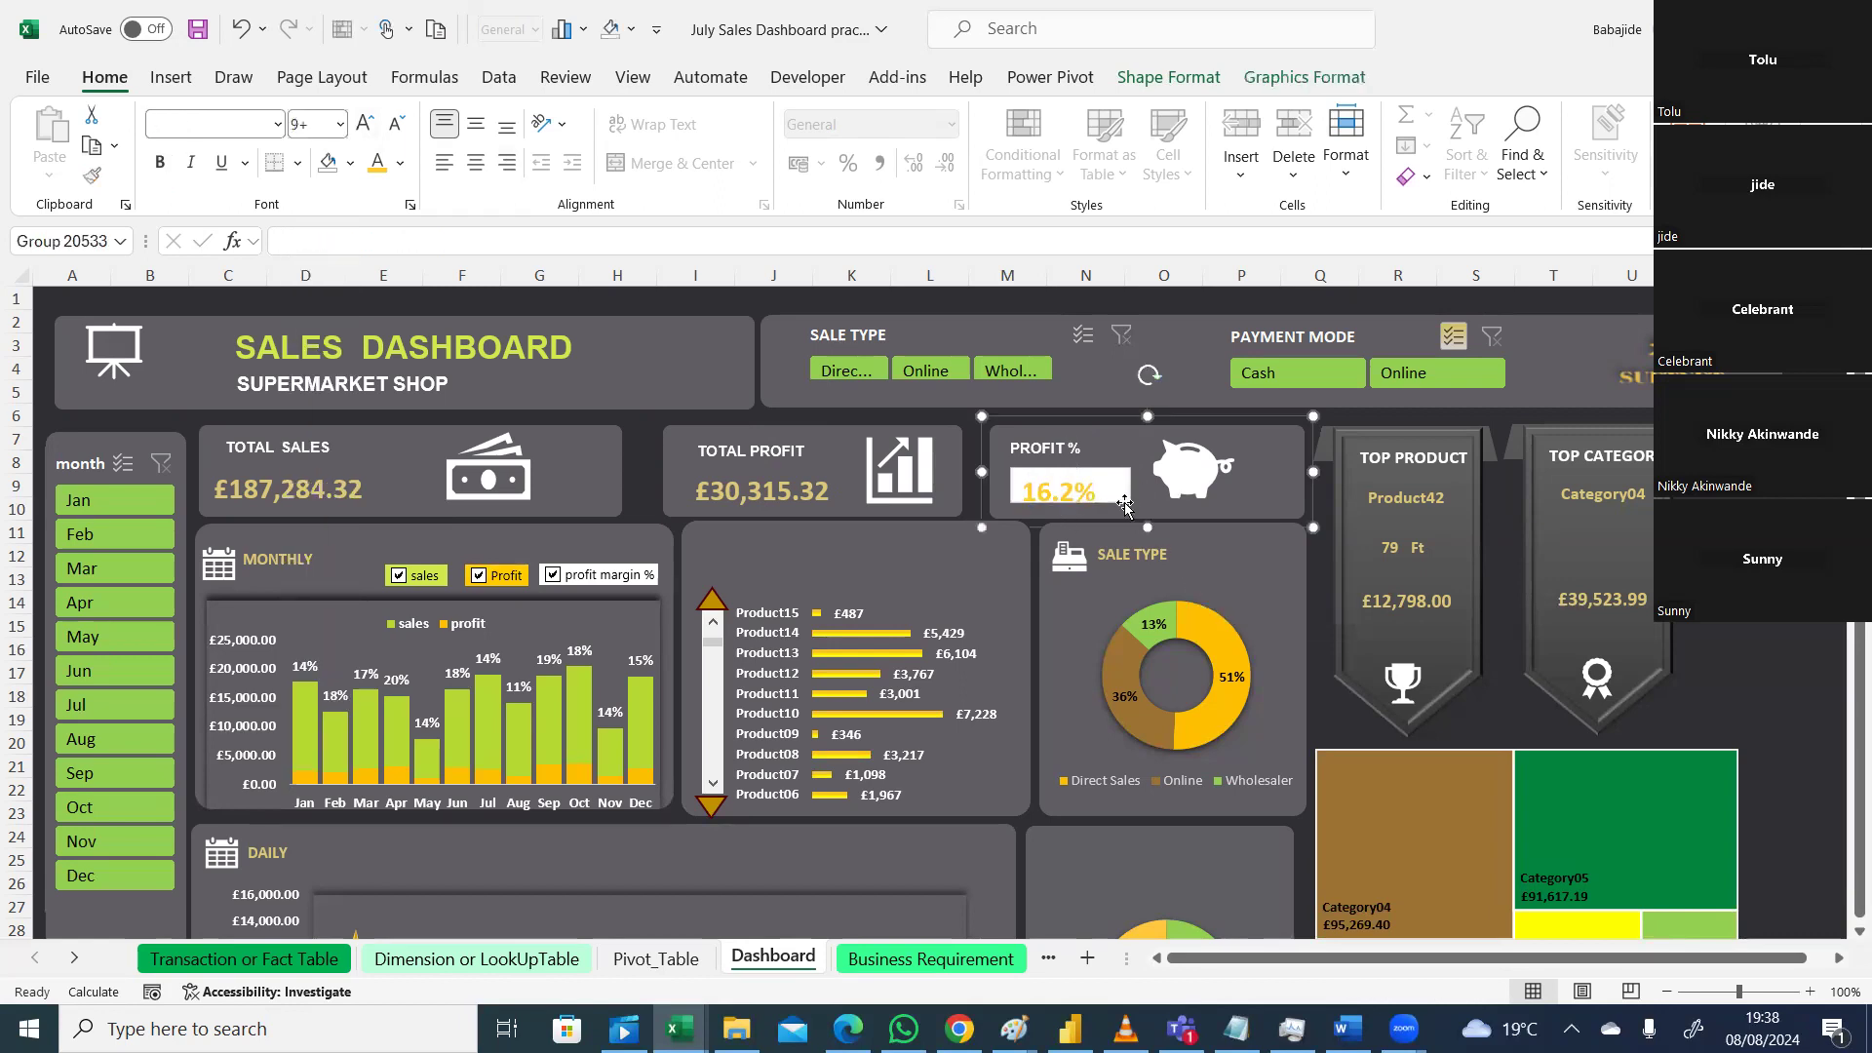
click(768, 501)
click(768, 486)
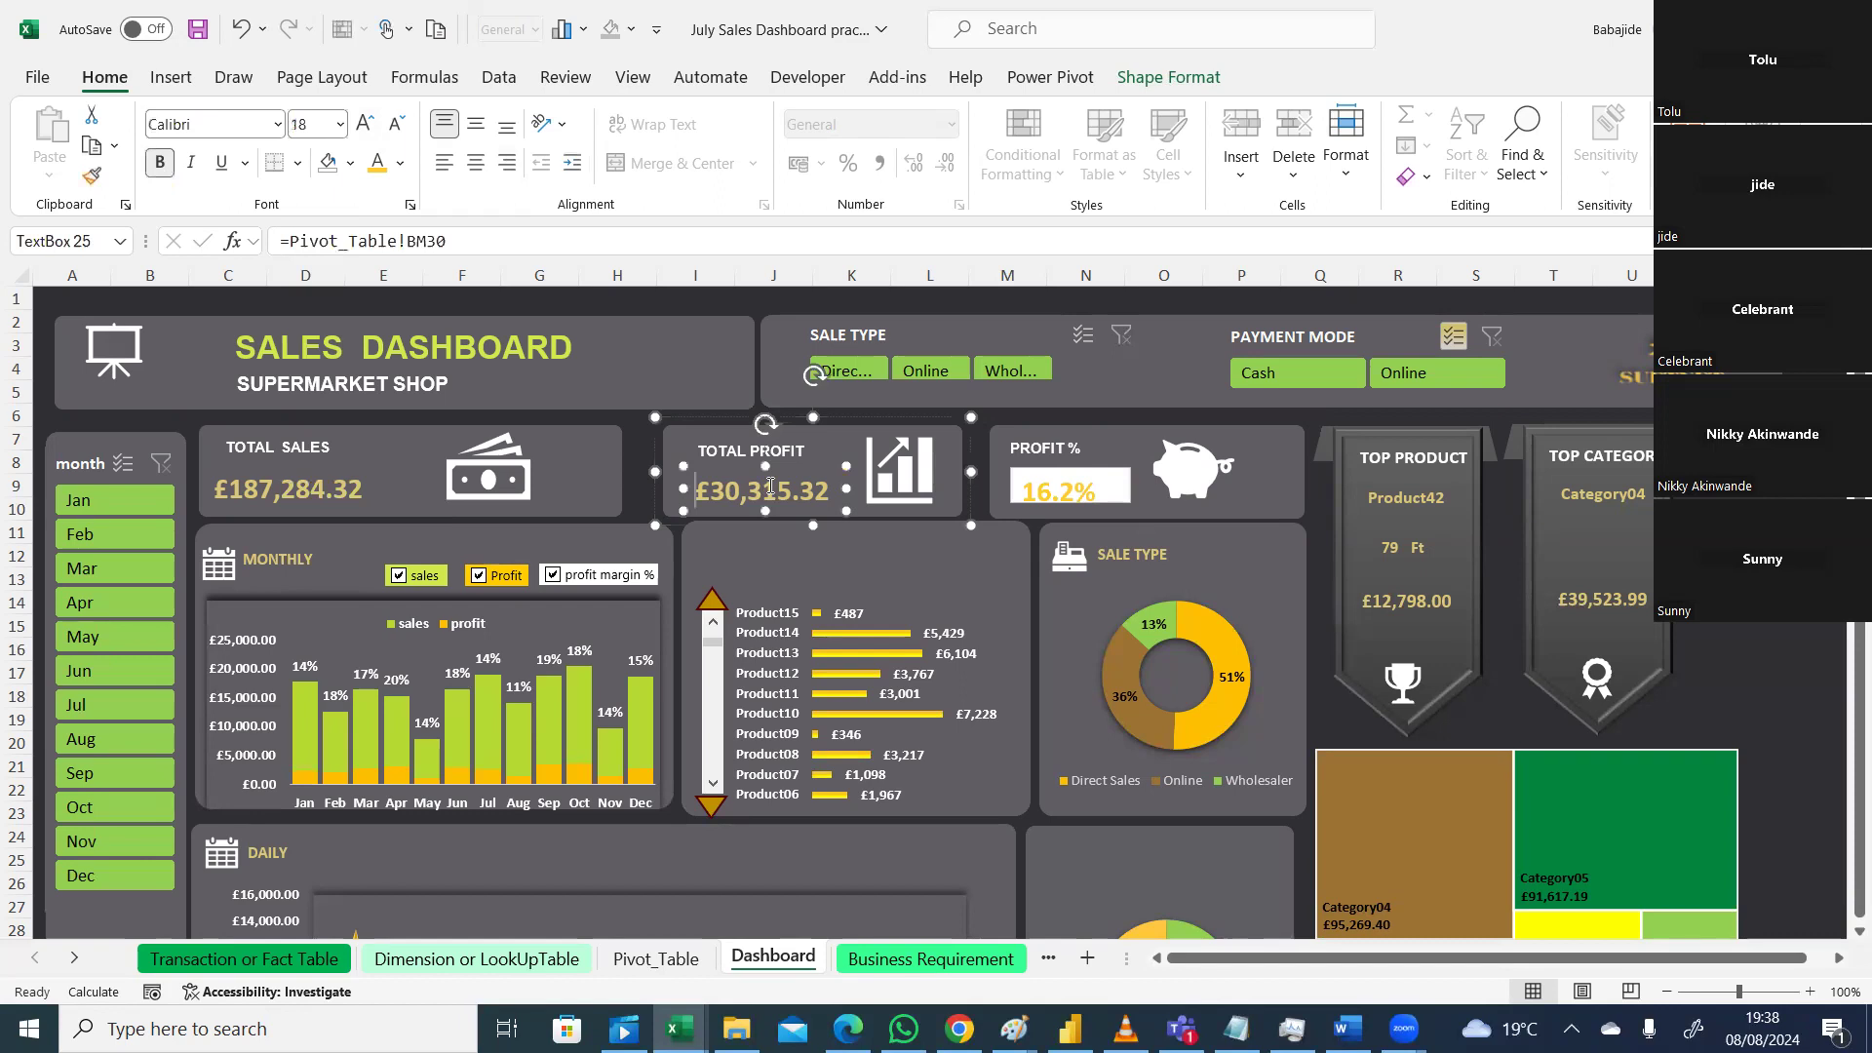
click(399, 165)
click(451, 535)
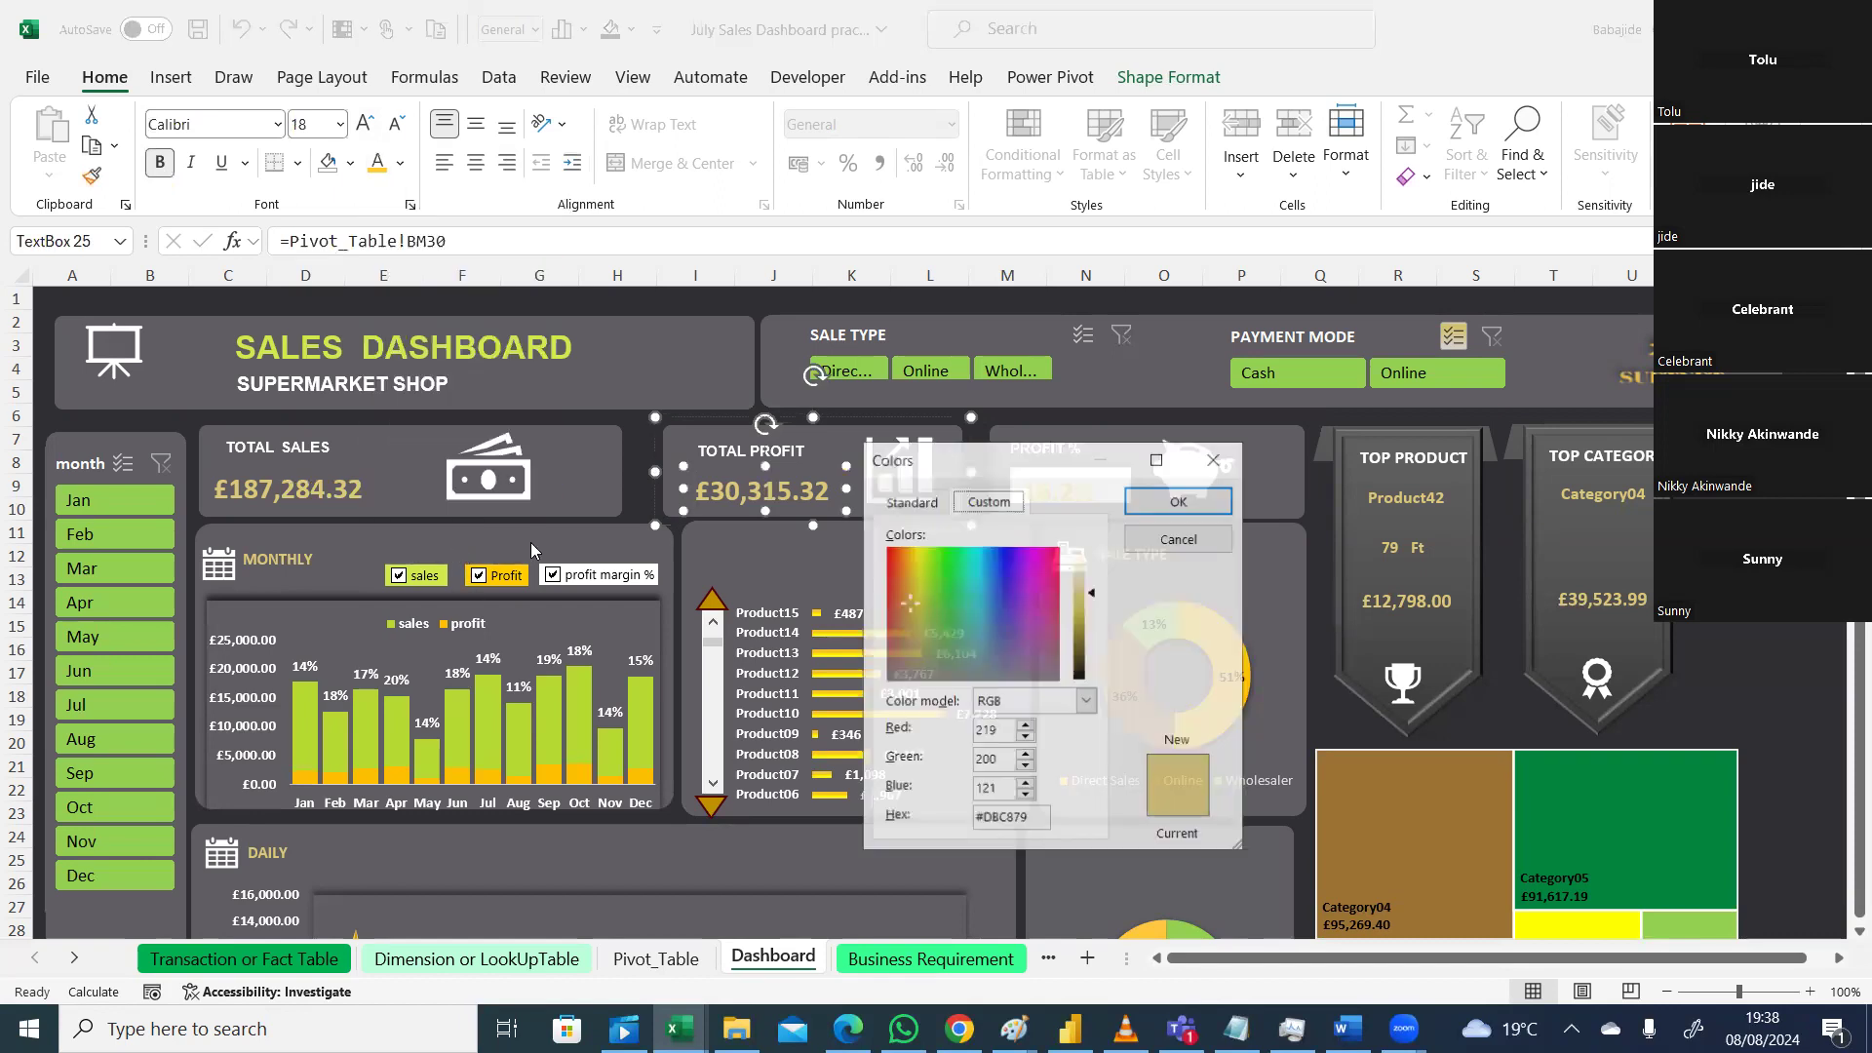
drag(1069, 471, 1077, 281)
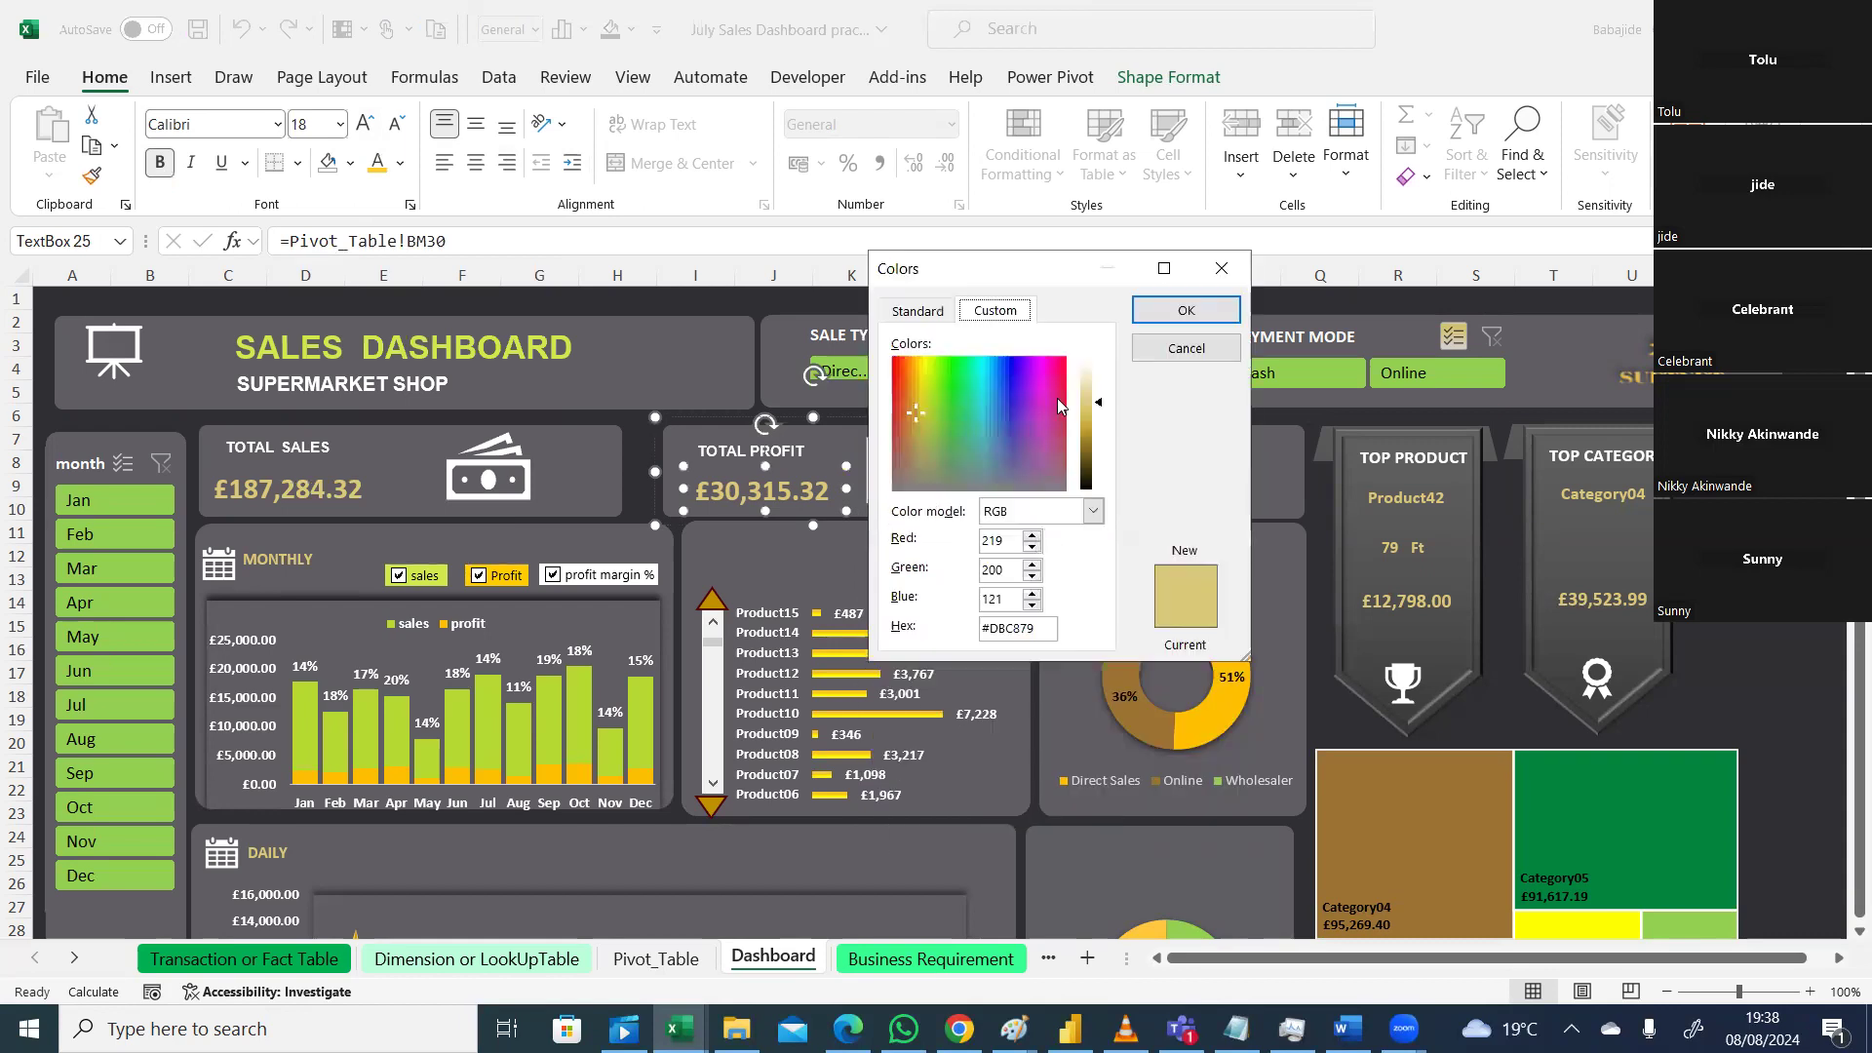
drag(1042, 628, 979, 628)
key(ctrl+c)
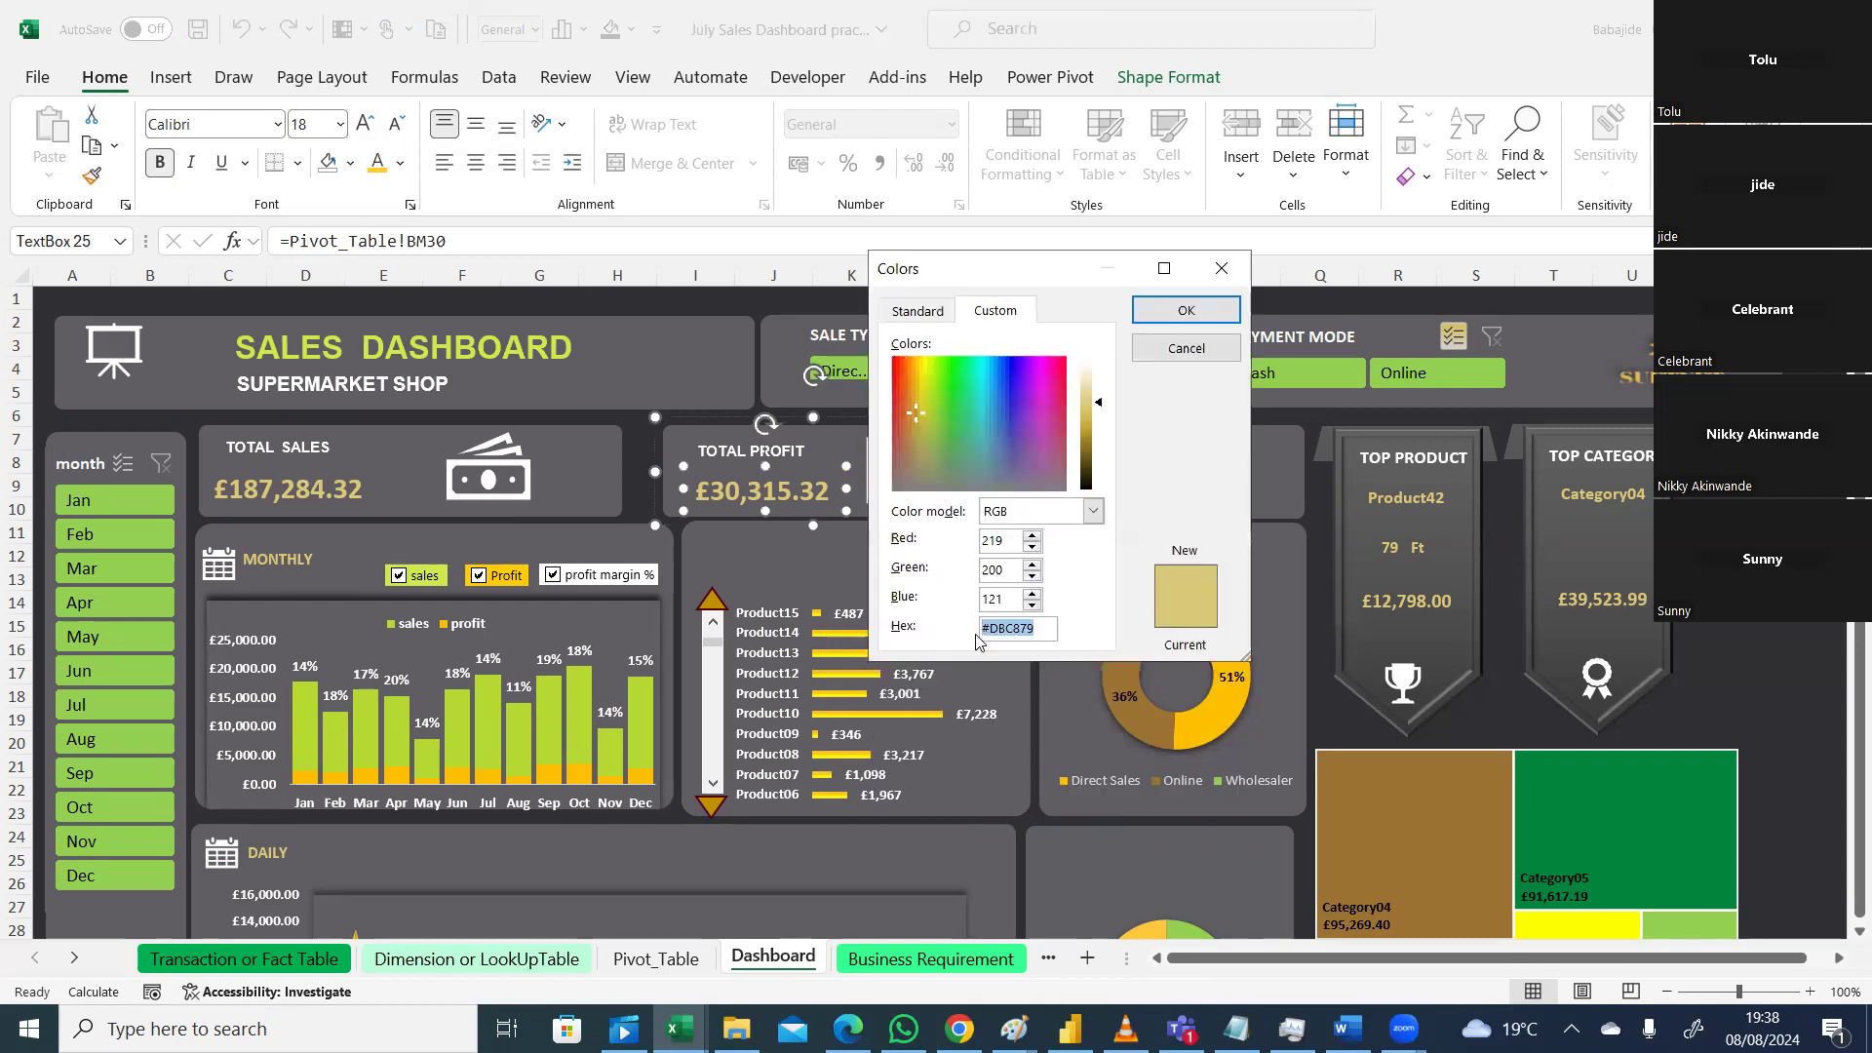
click(1221, 268)
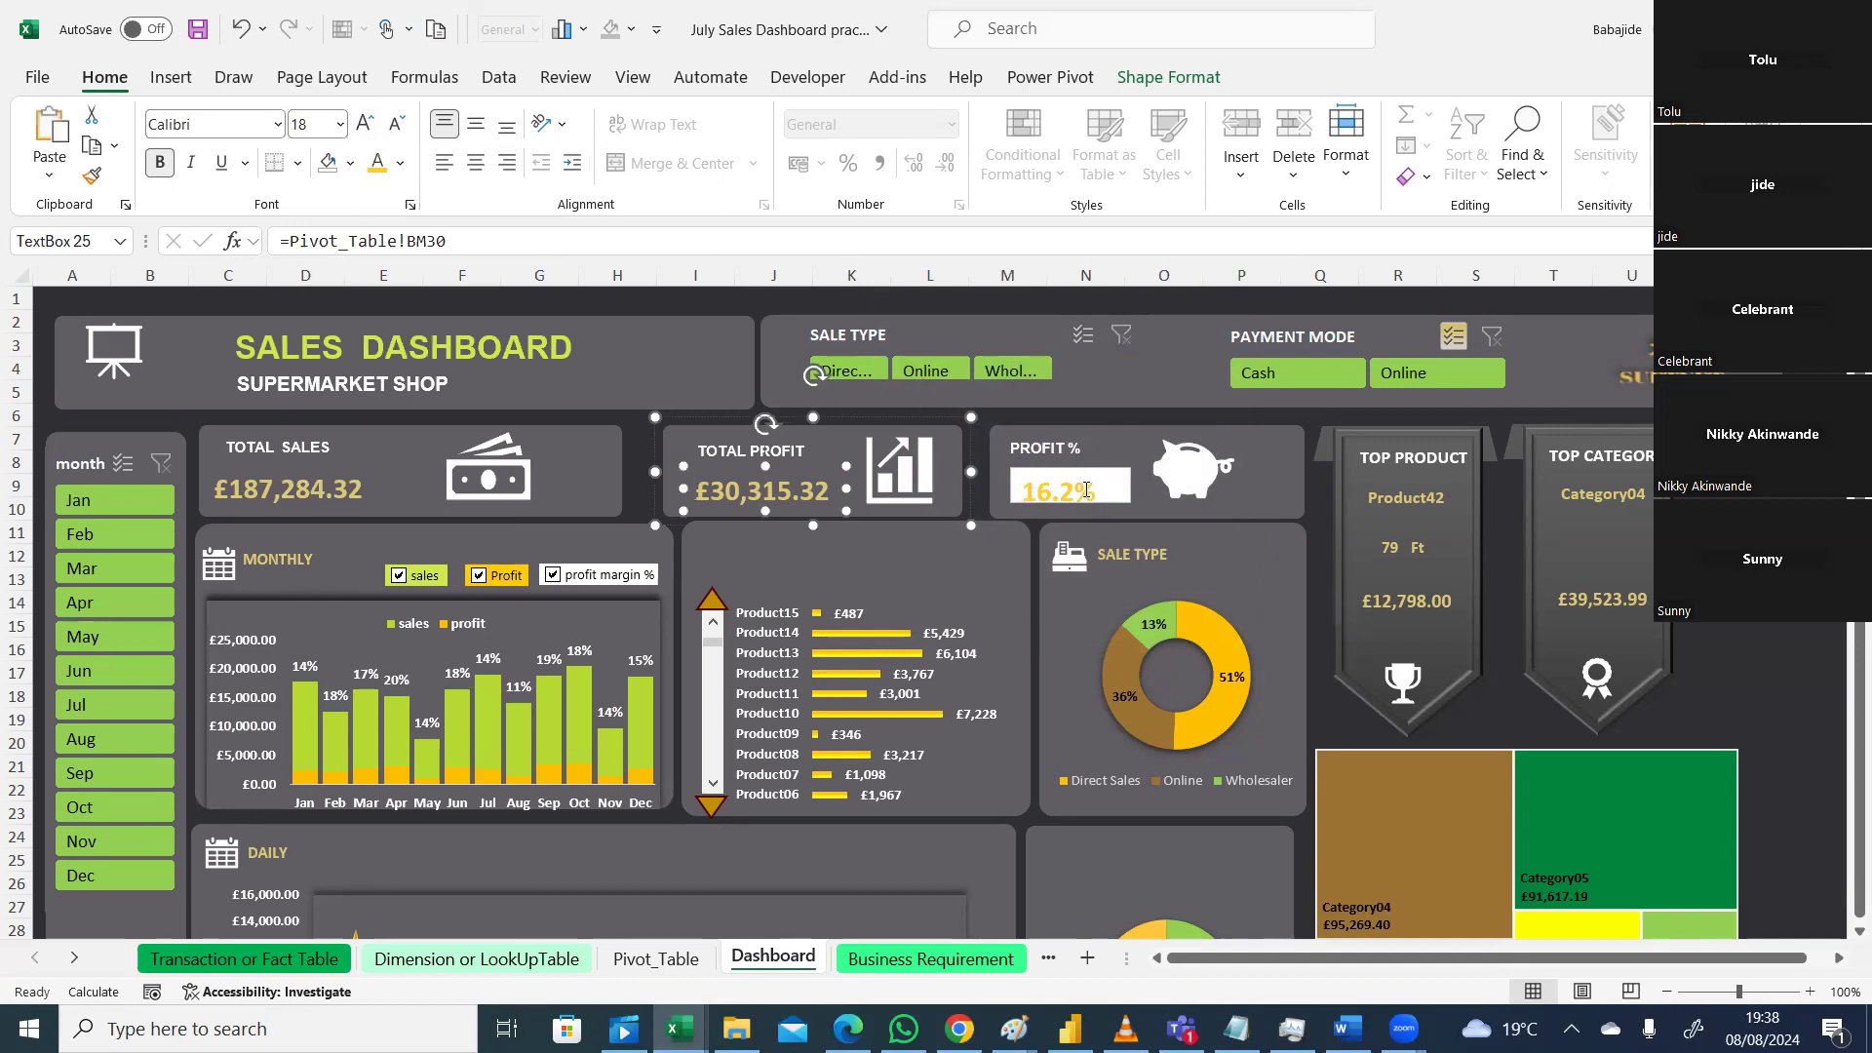
Step: Colour the PROFIT % heading text with the pasted gold #DBC879
click(1127, 514)
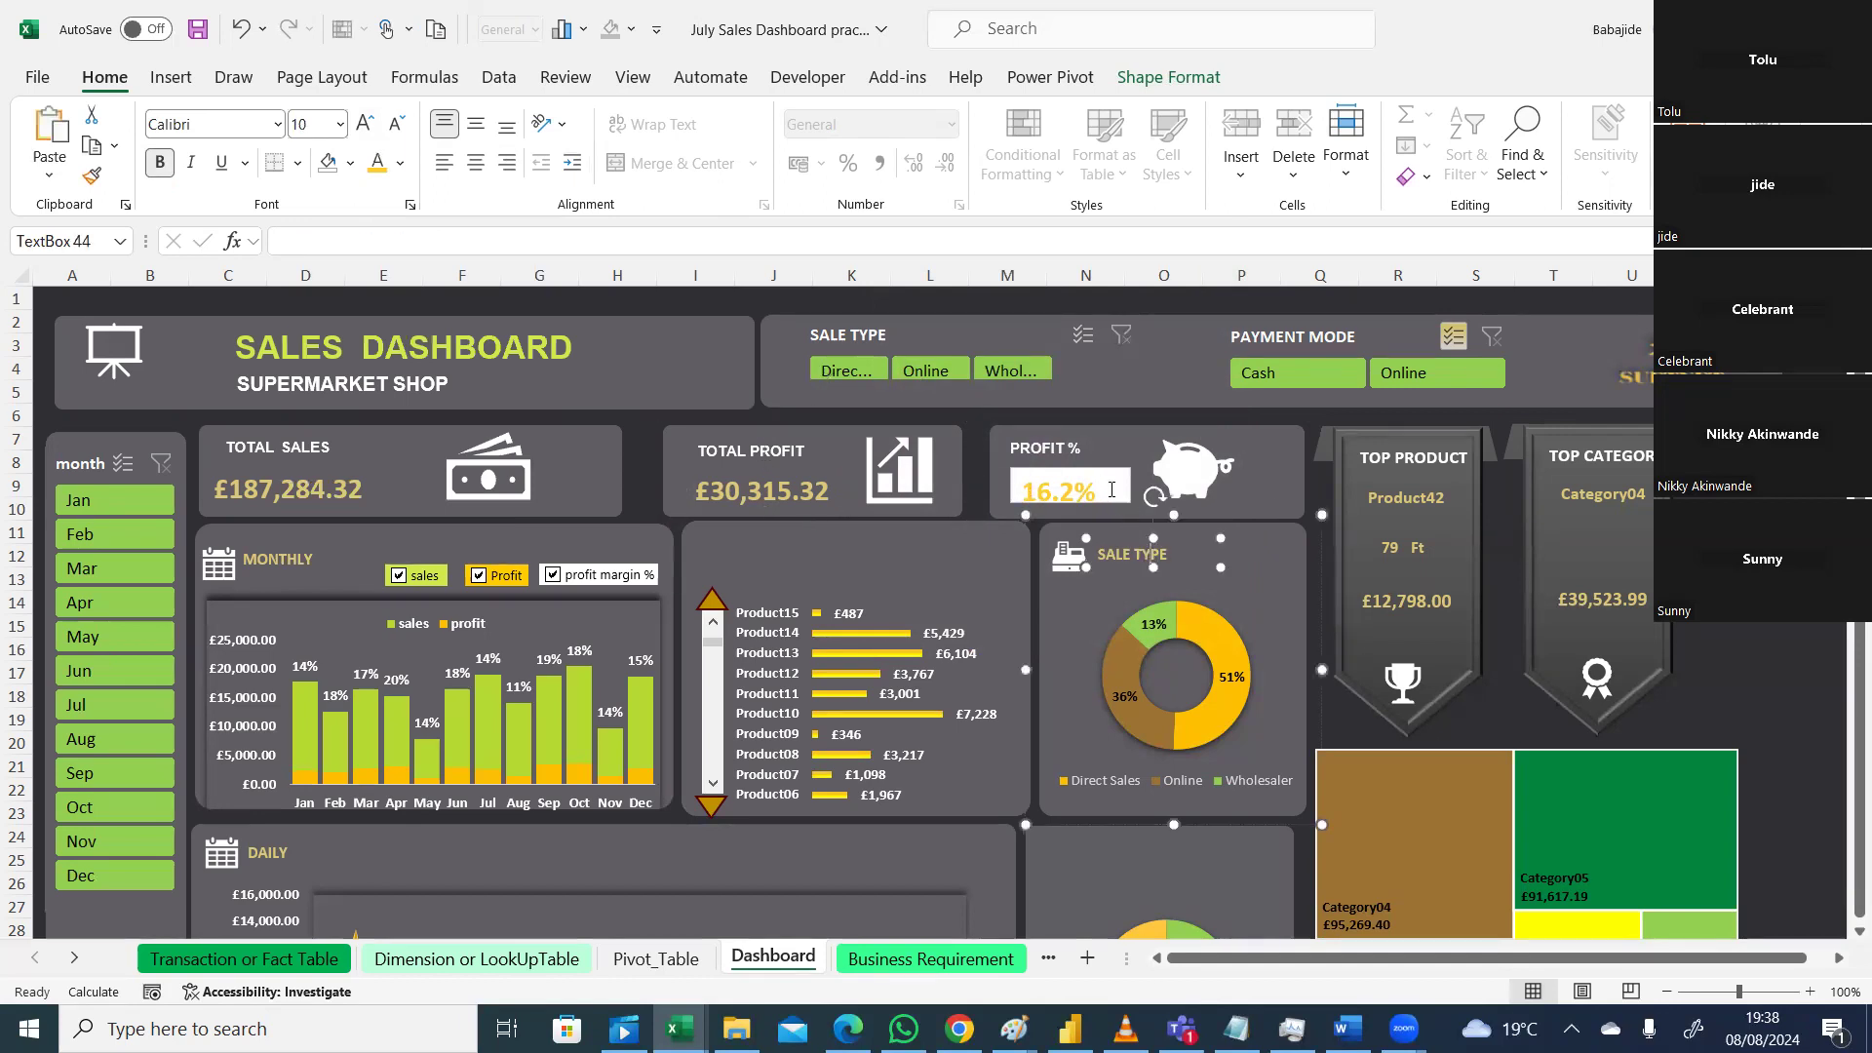
click(1117, 449)
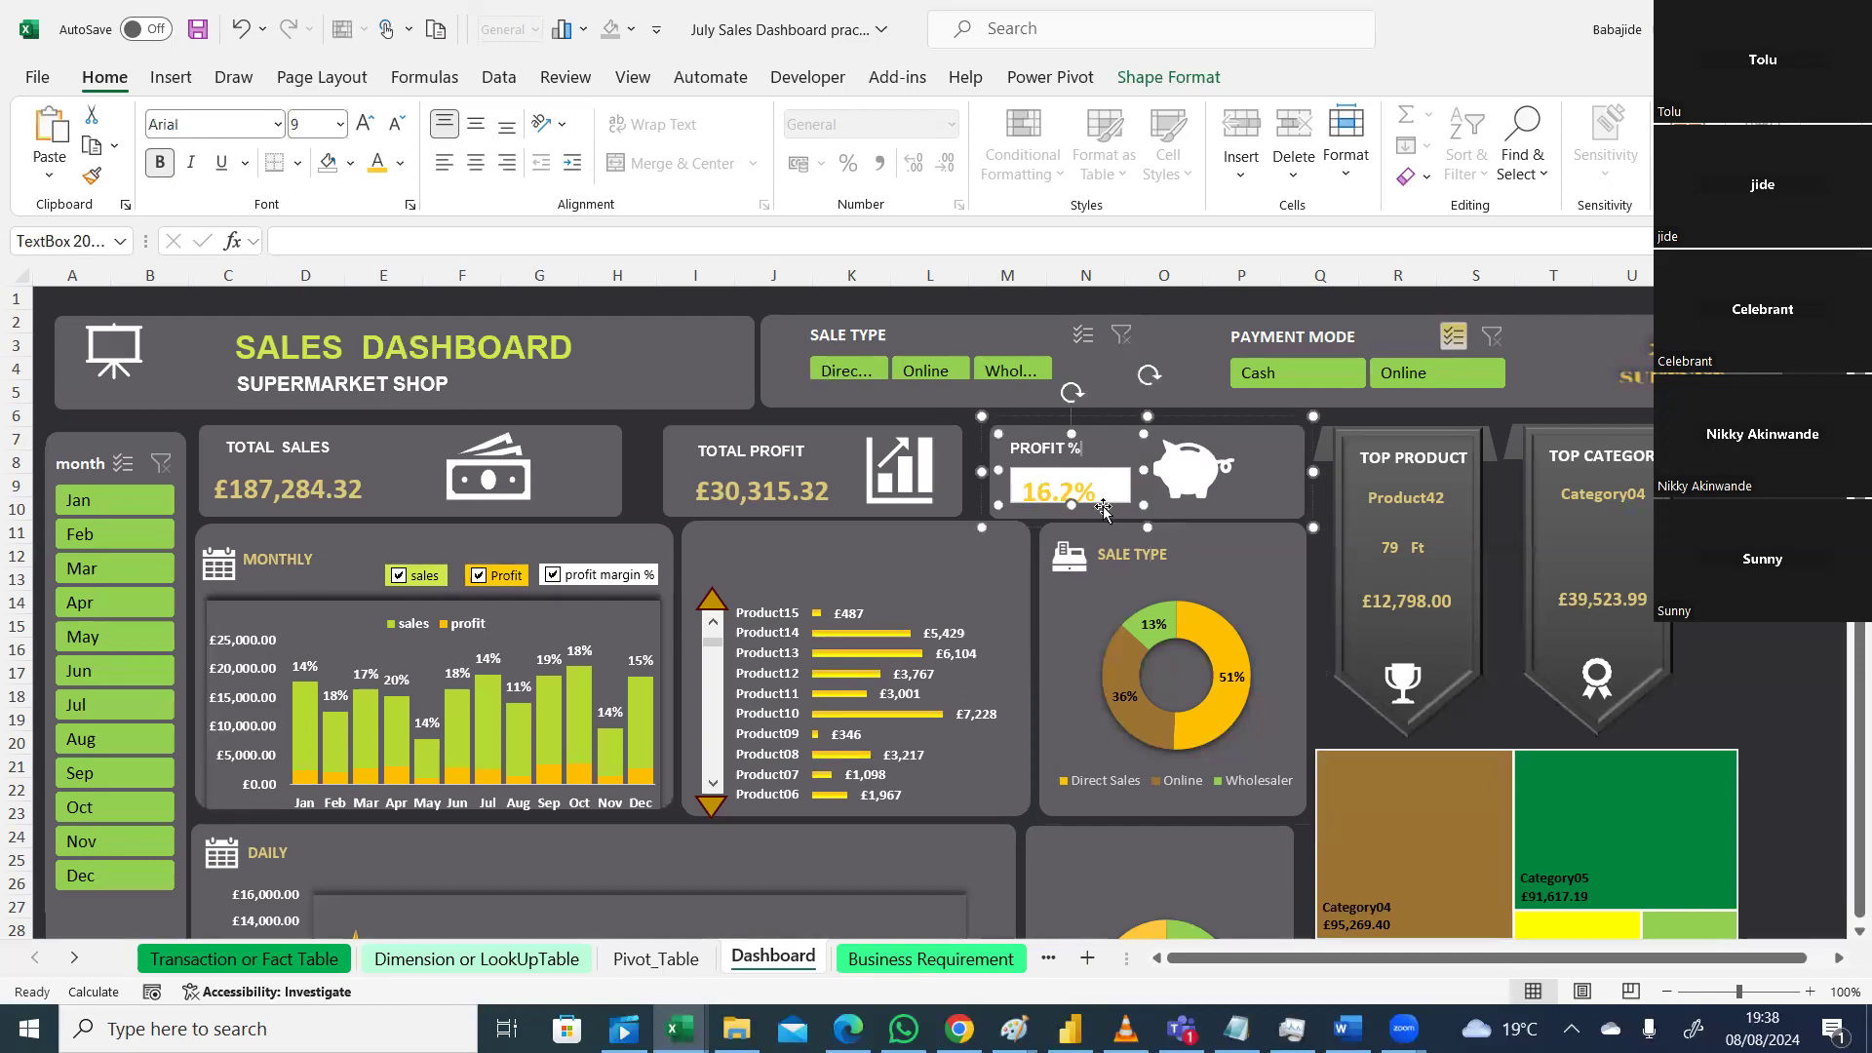
click(401, 164)
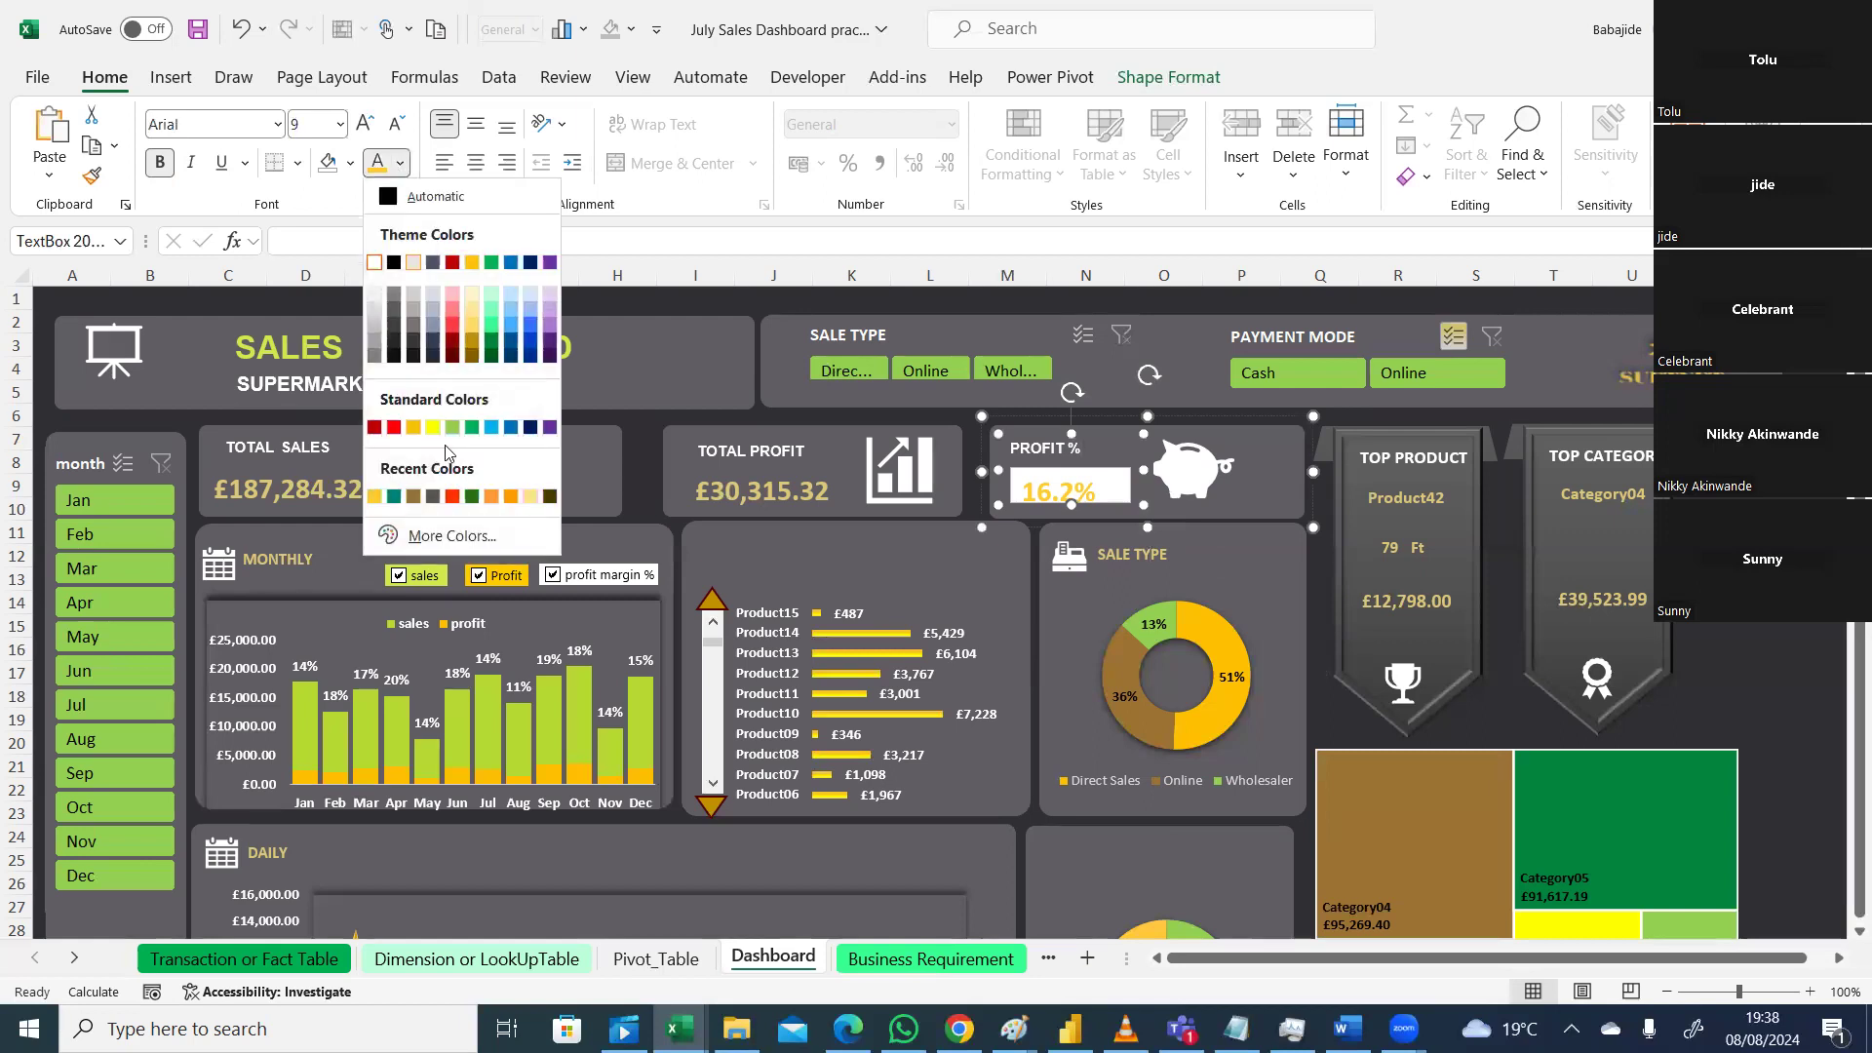
click(448, 535)
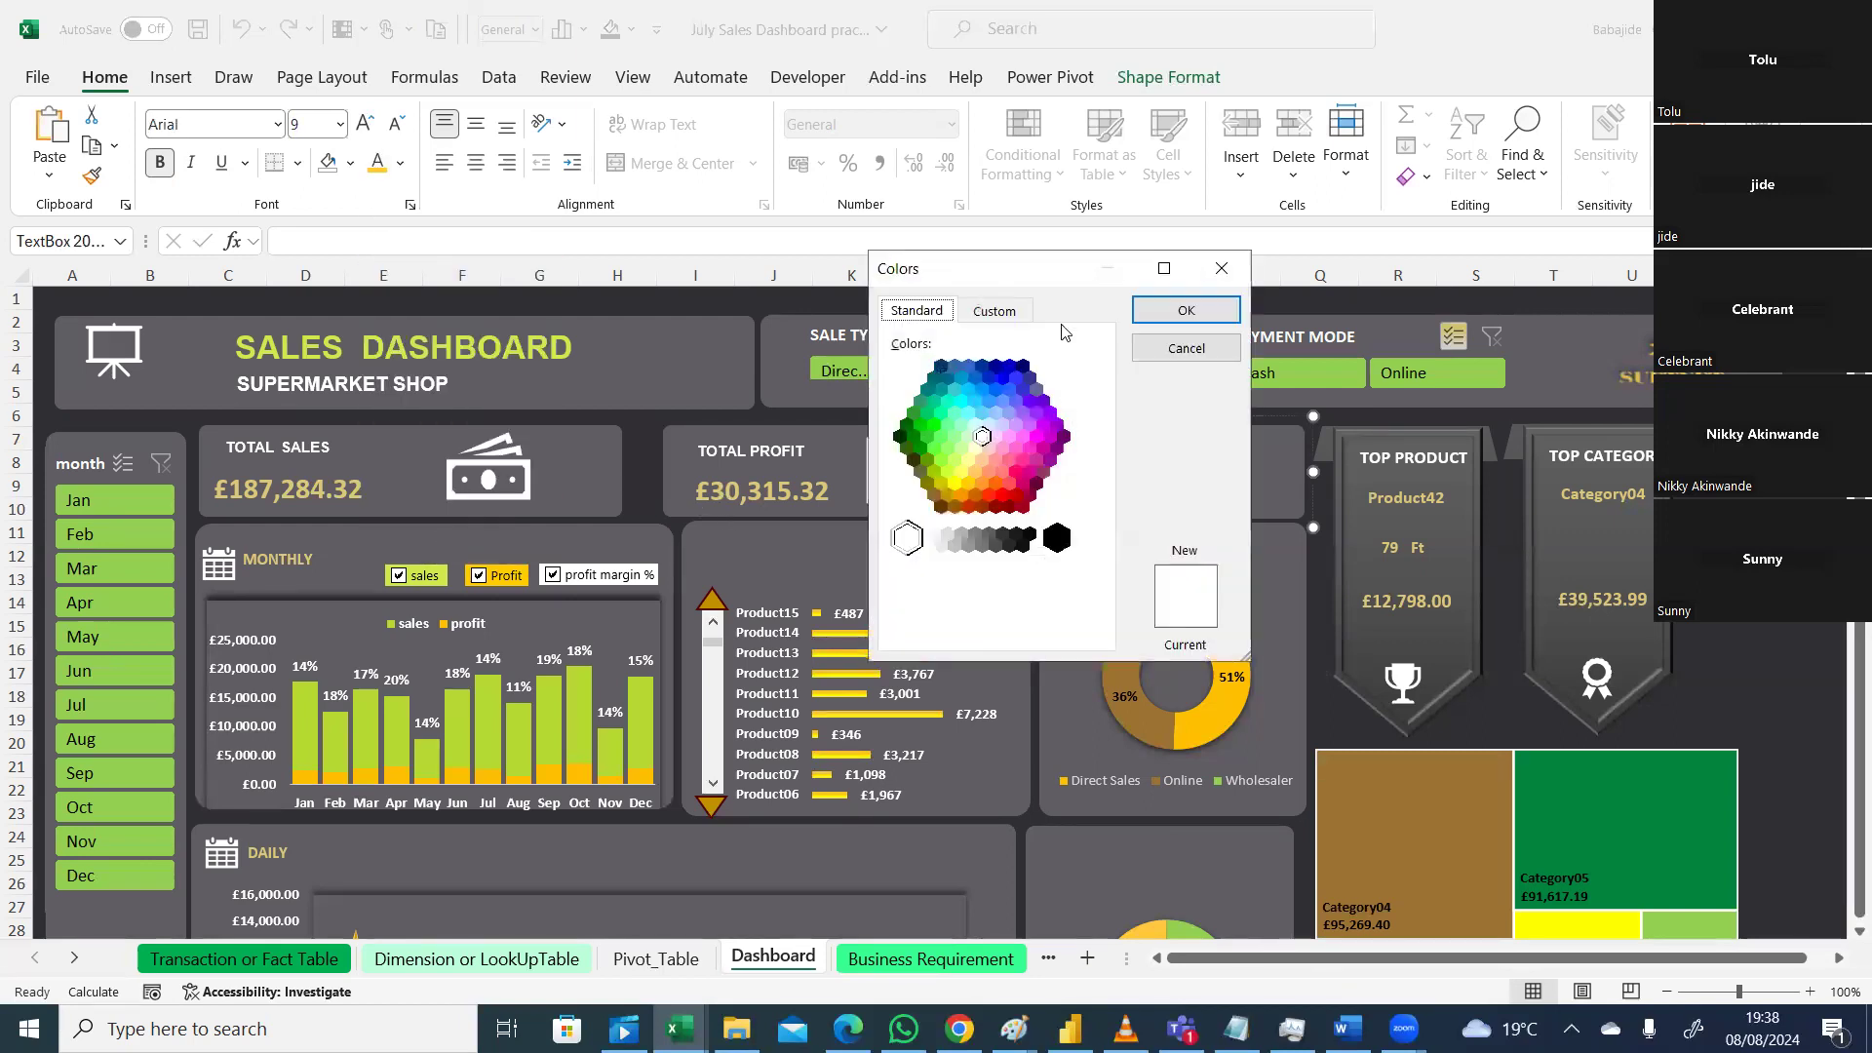
click(996, 311)
drag(1036, 635, 917, 632)
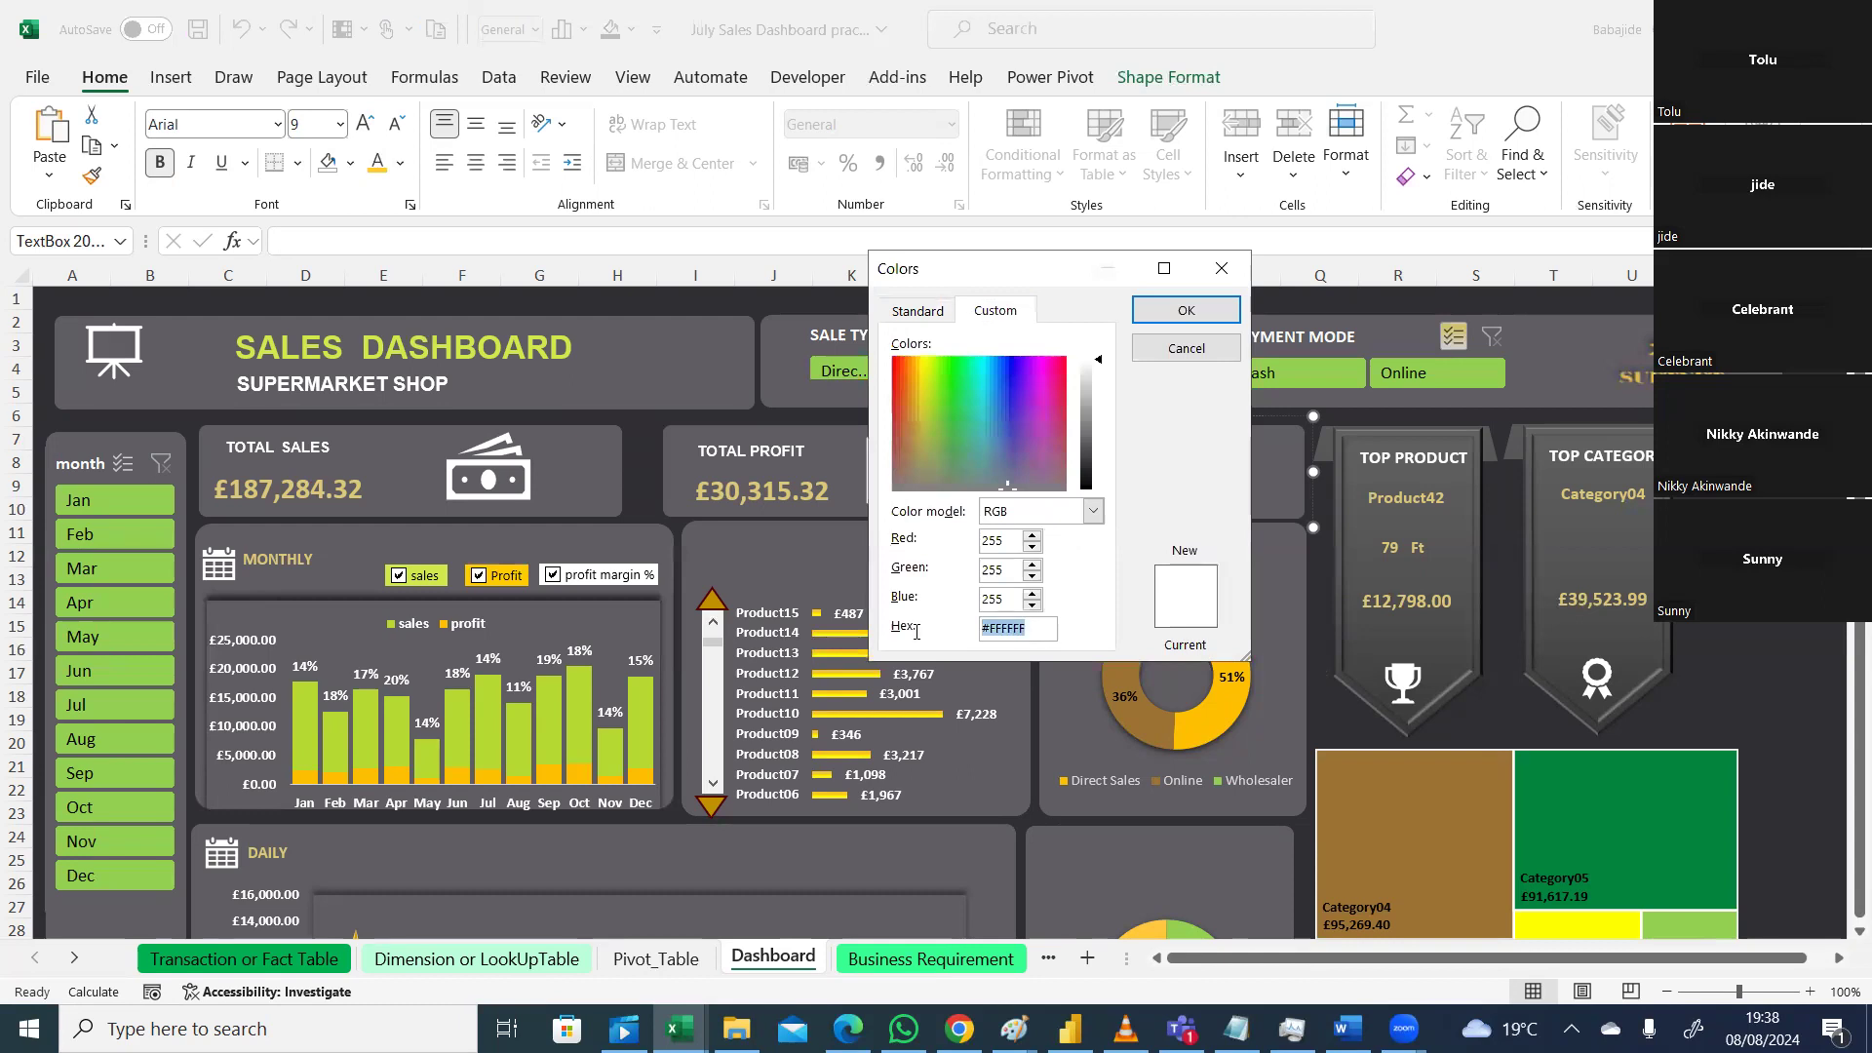
key(ctrl+v)
key(Return)
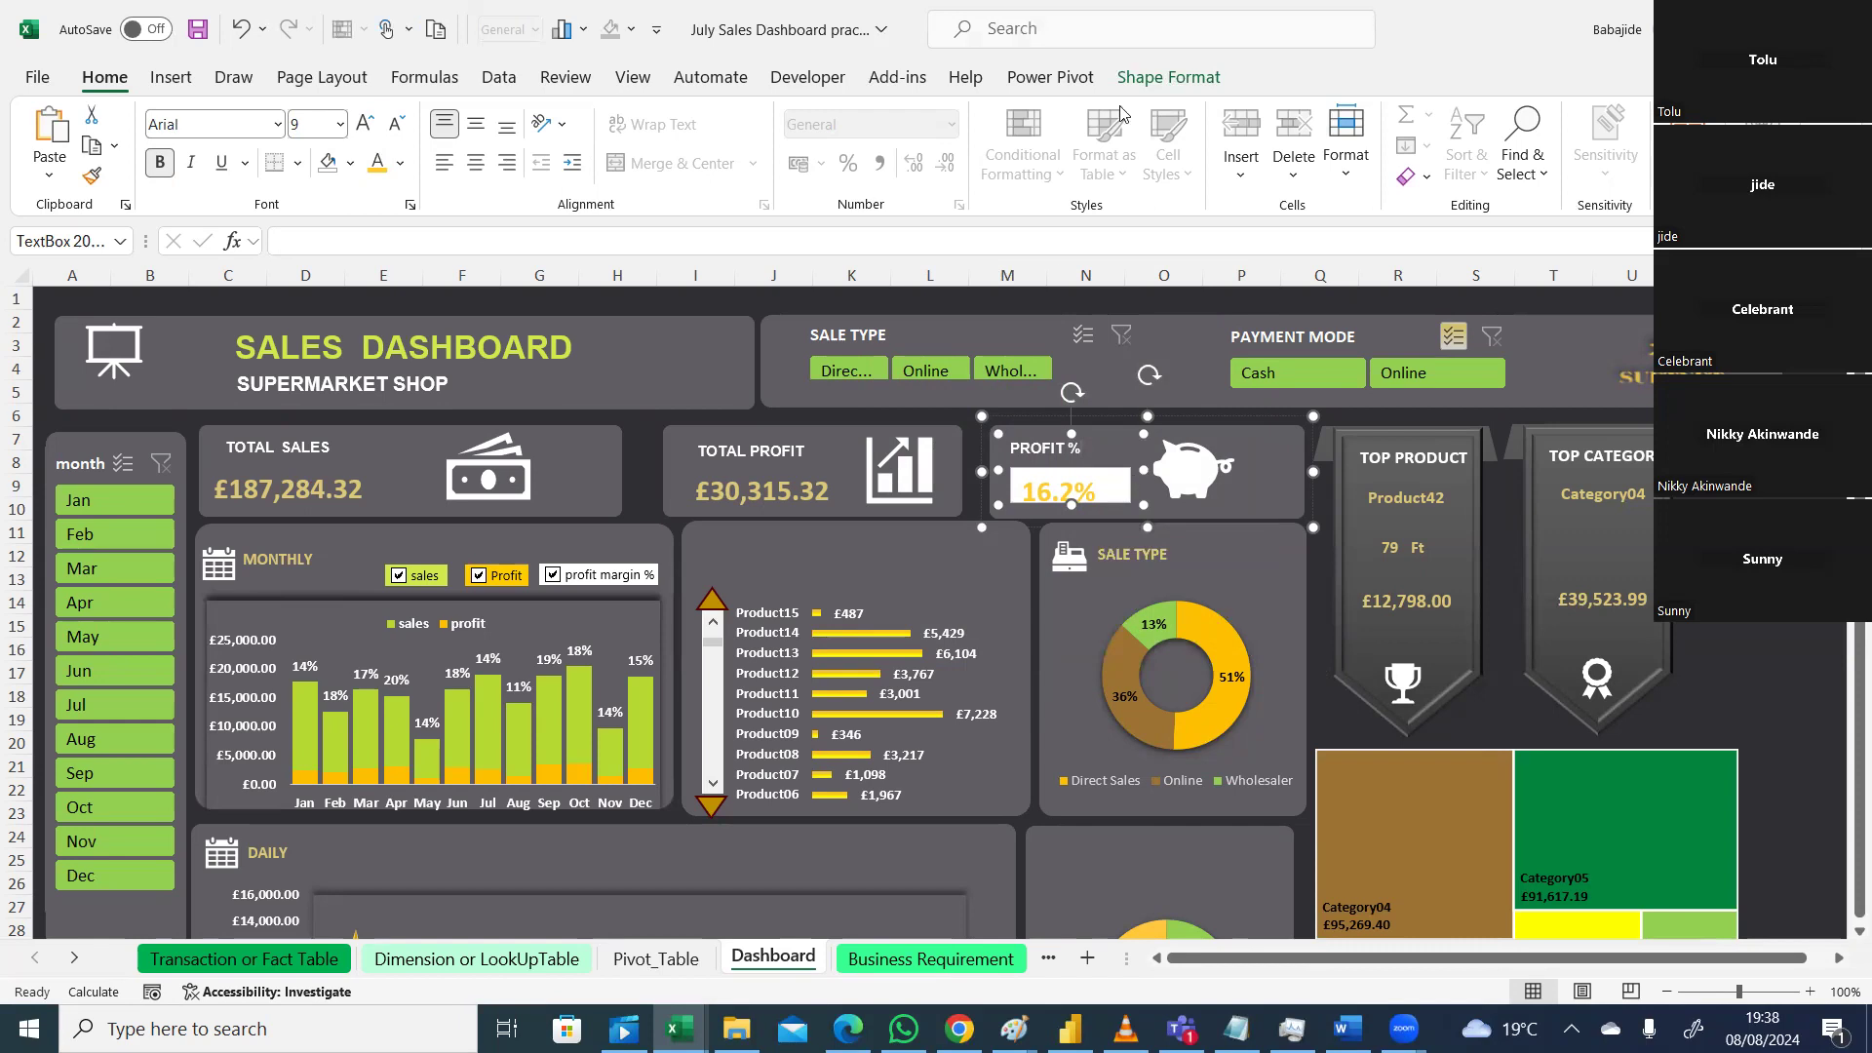
Step: Set the 16.2% value box's shape fill to No Fill
click(1170, 77)
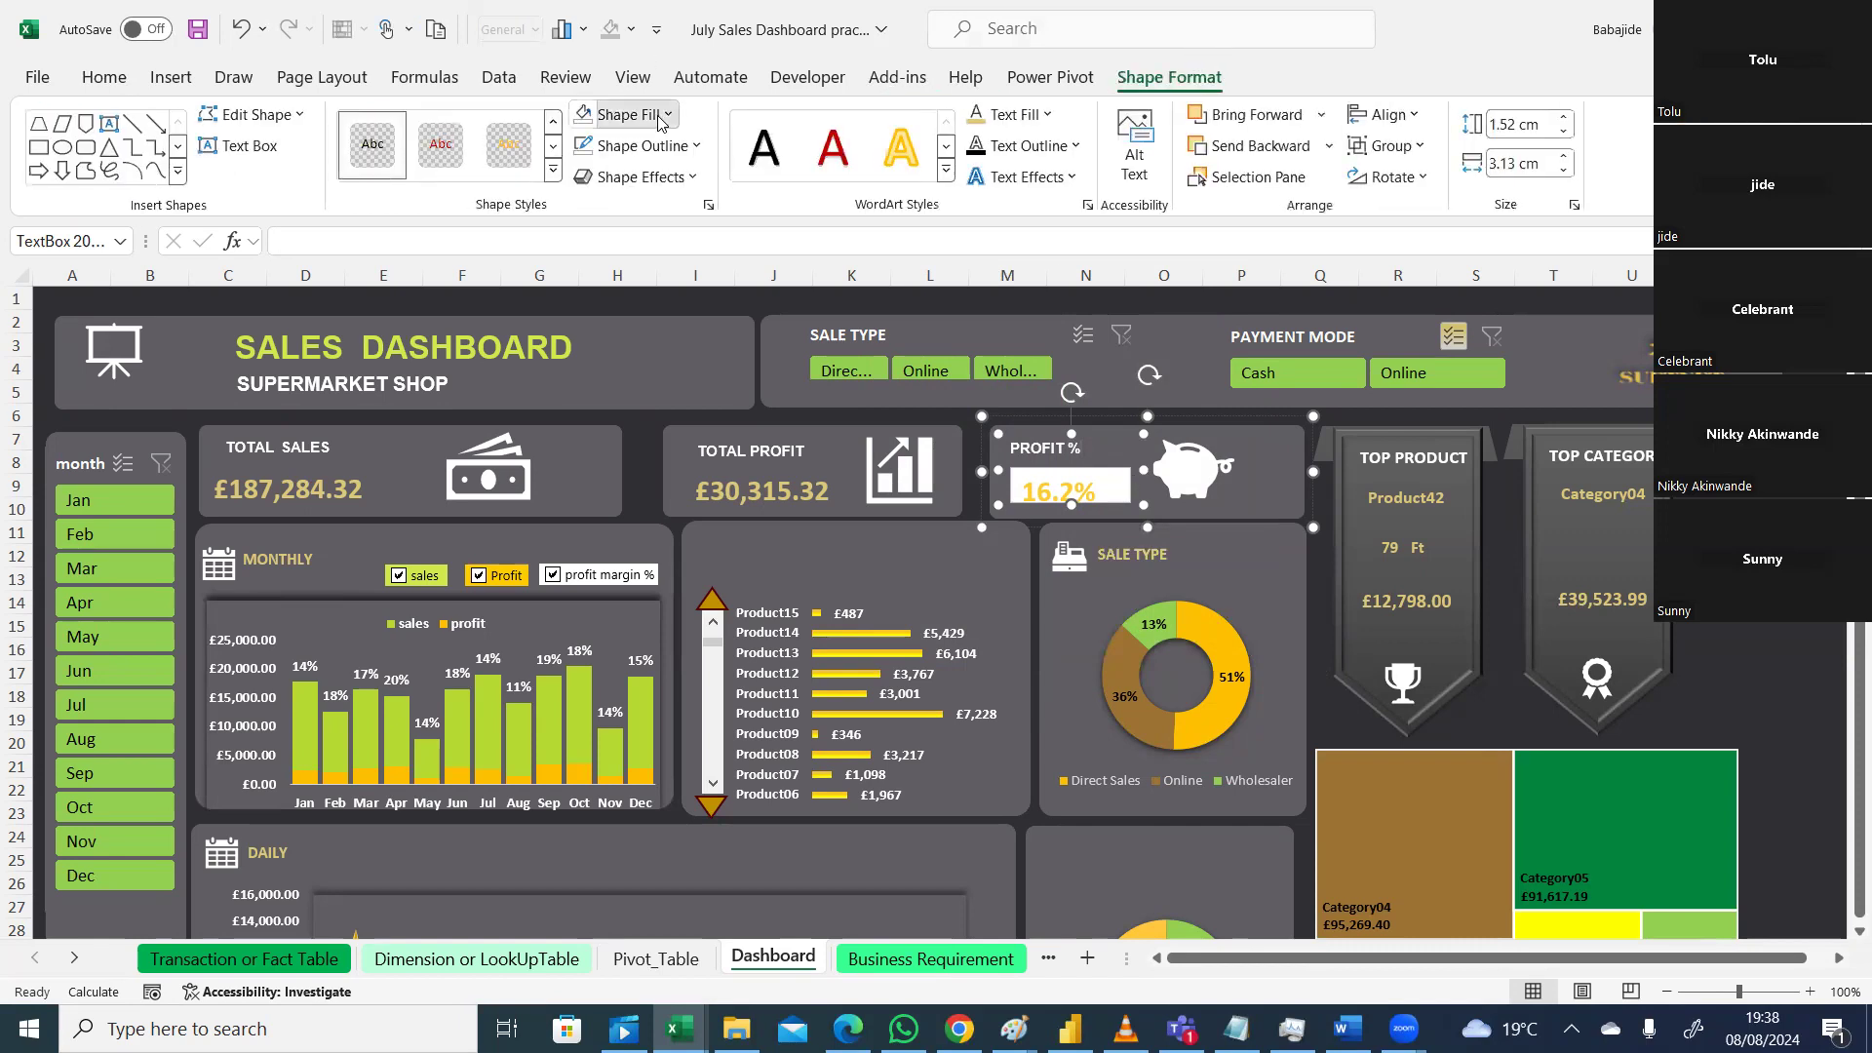
click(668, 115)
key(Escape)
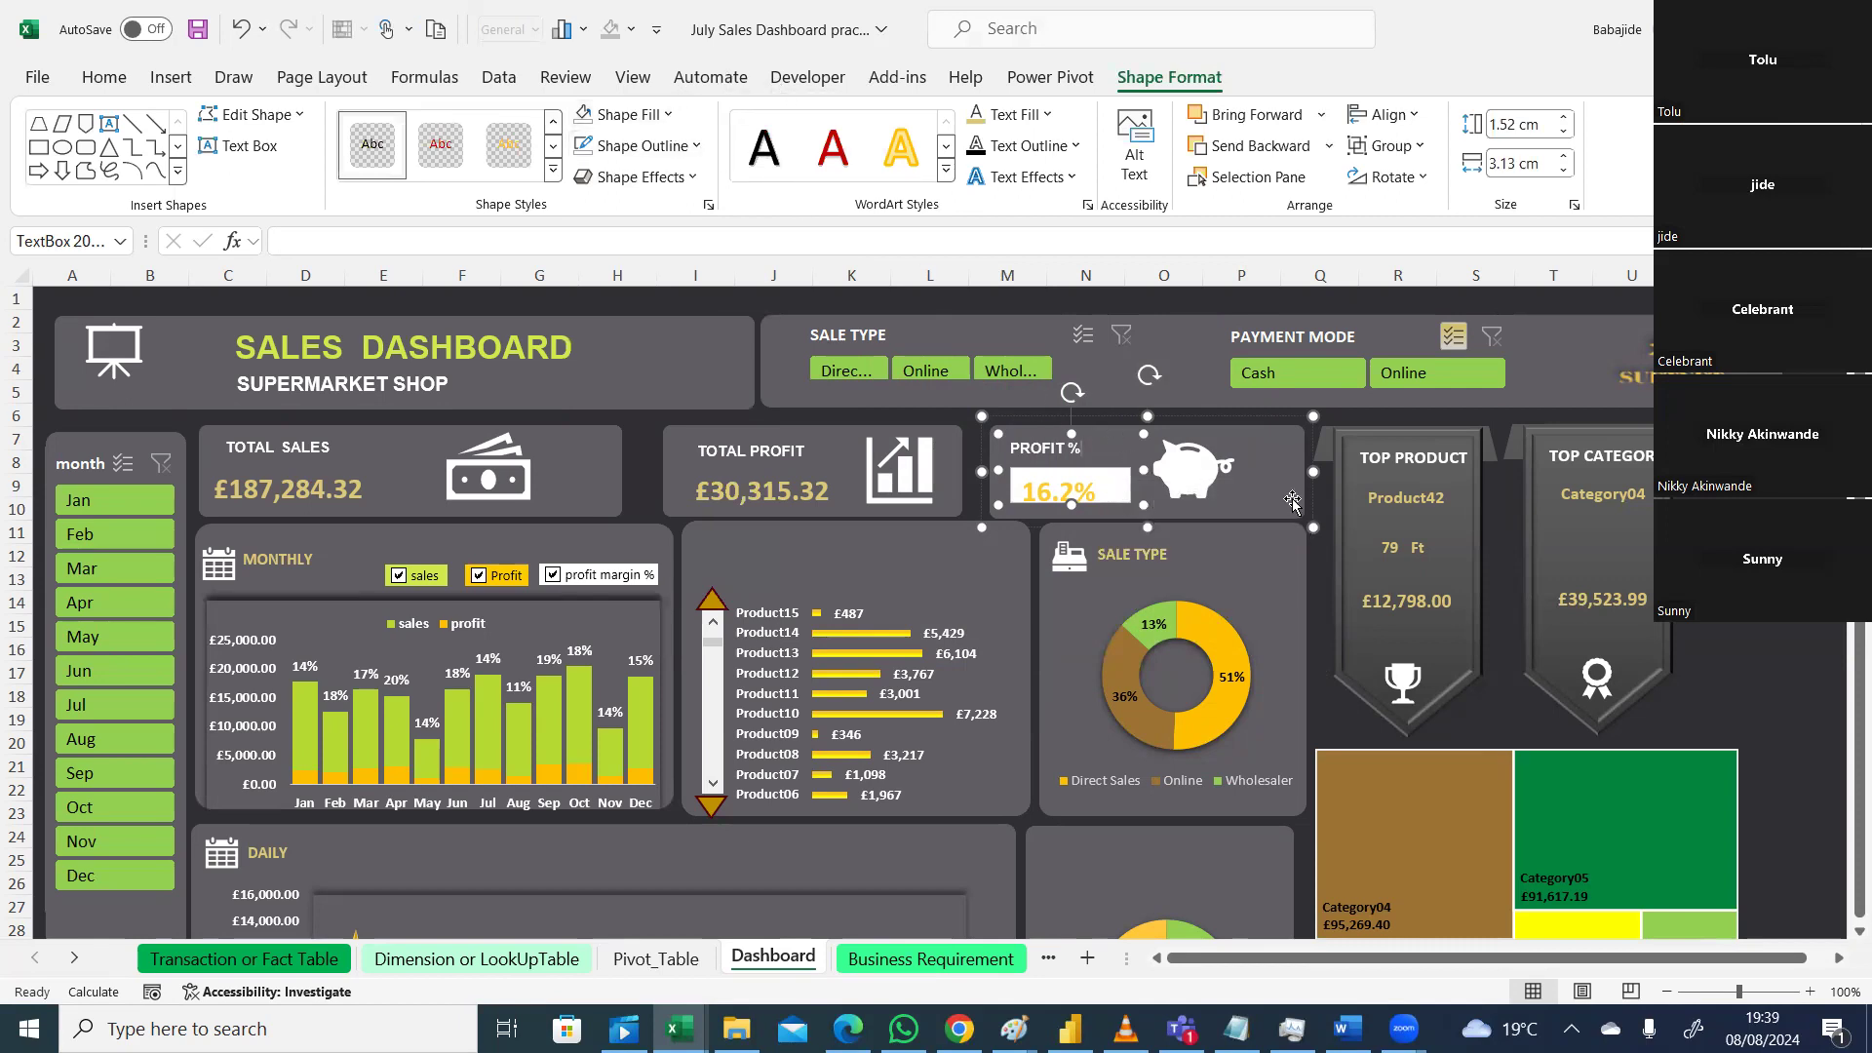
click(1107, 481)
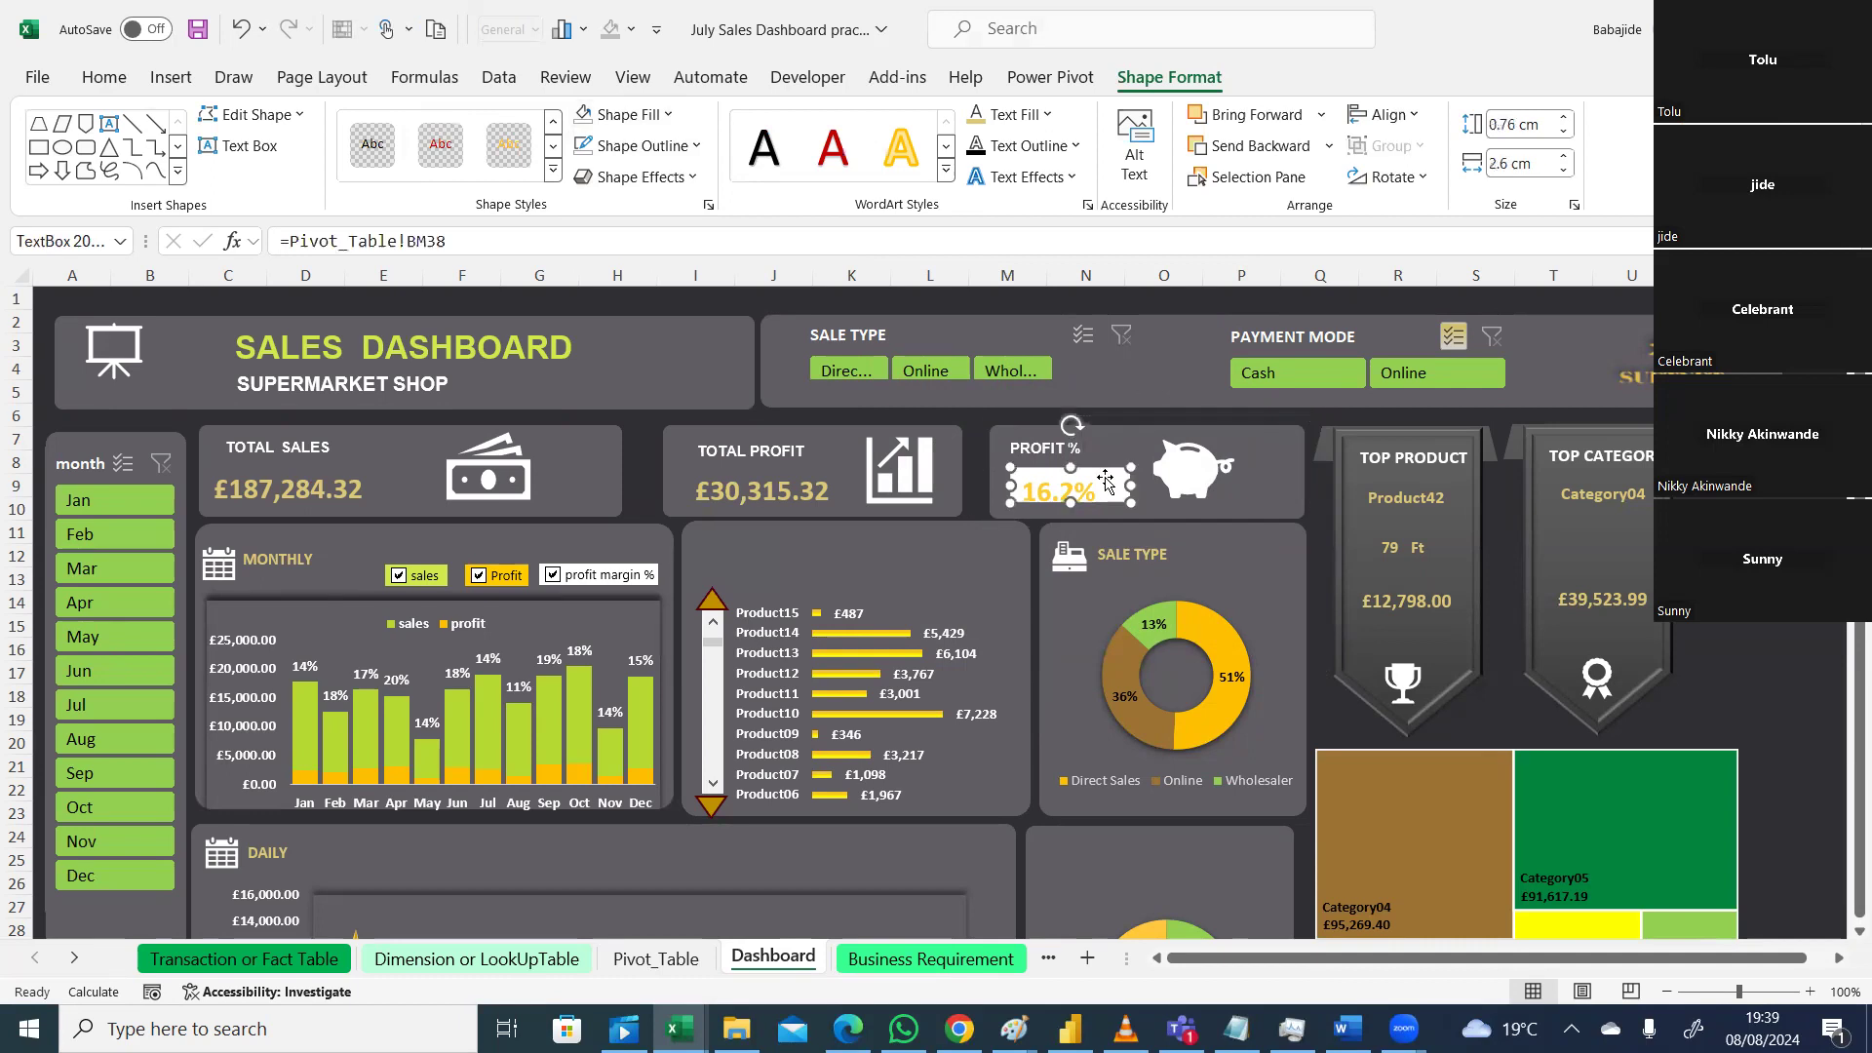
click(669, 115)
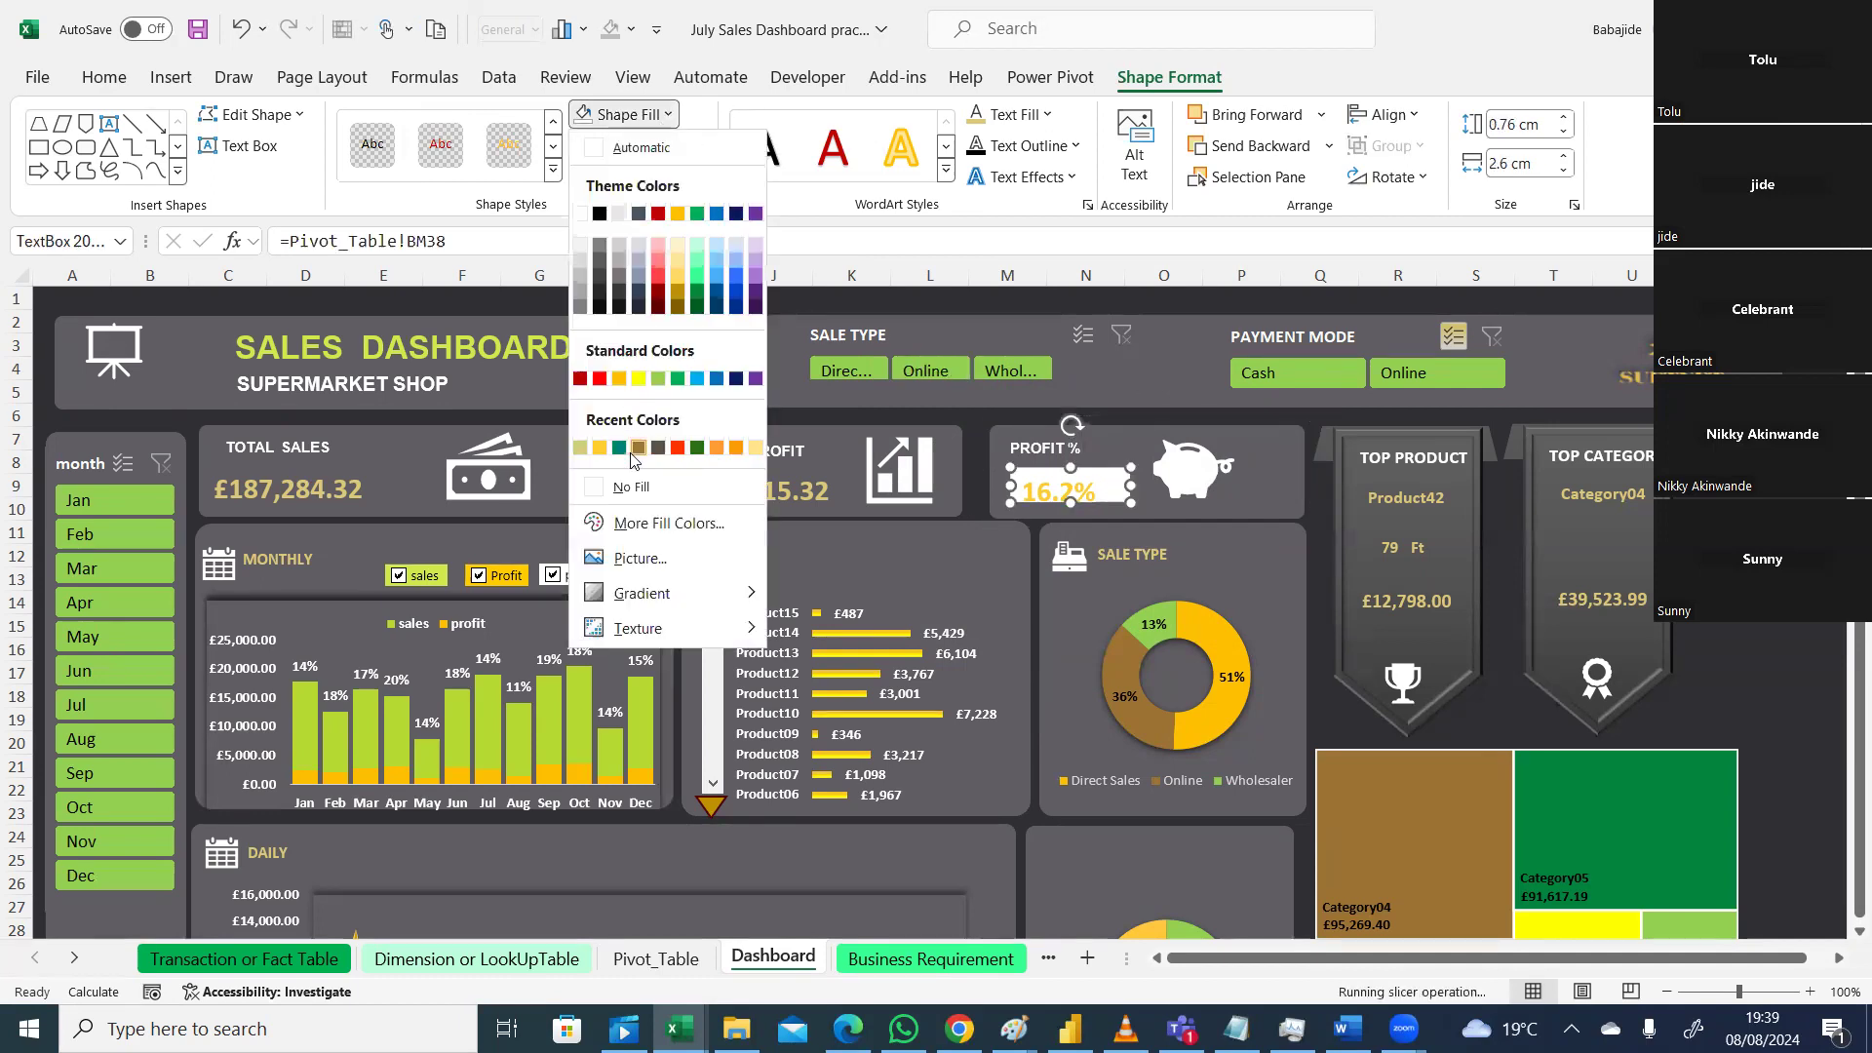
click(603, 488)
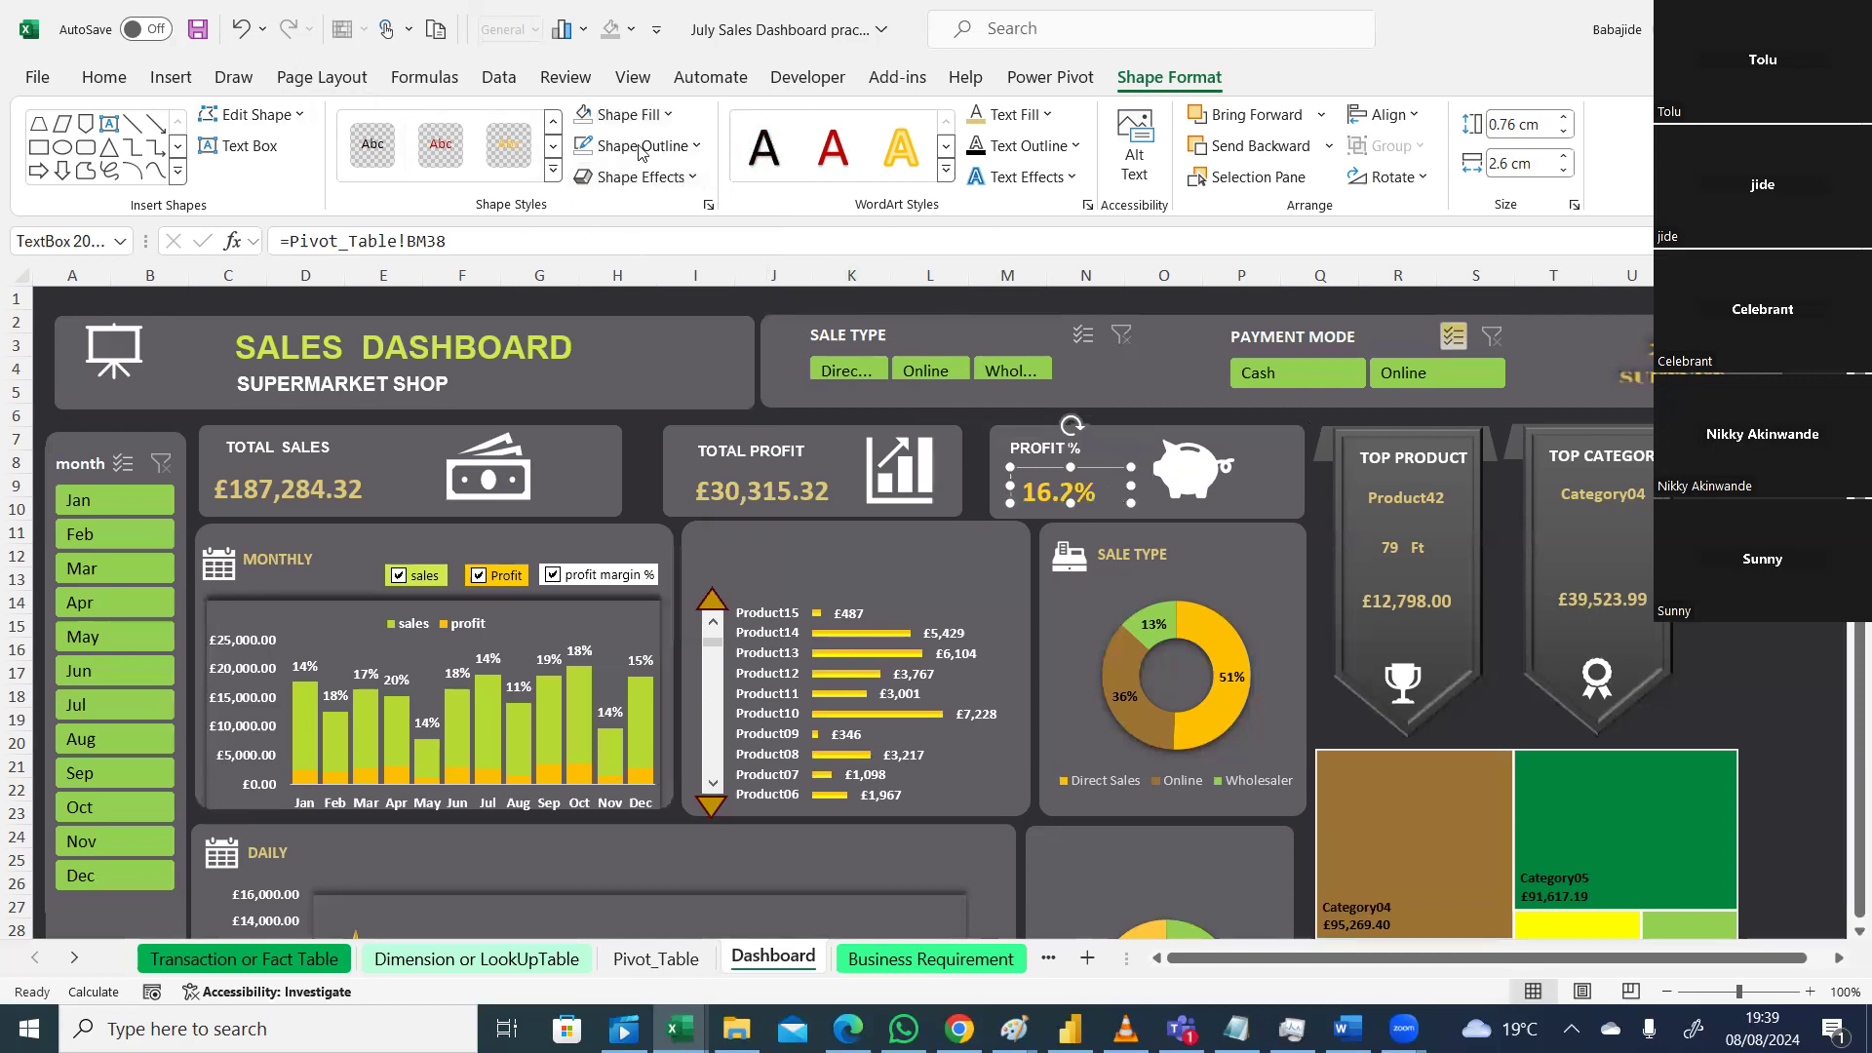
click(627, 114)
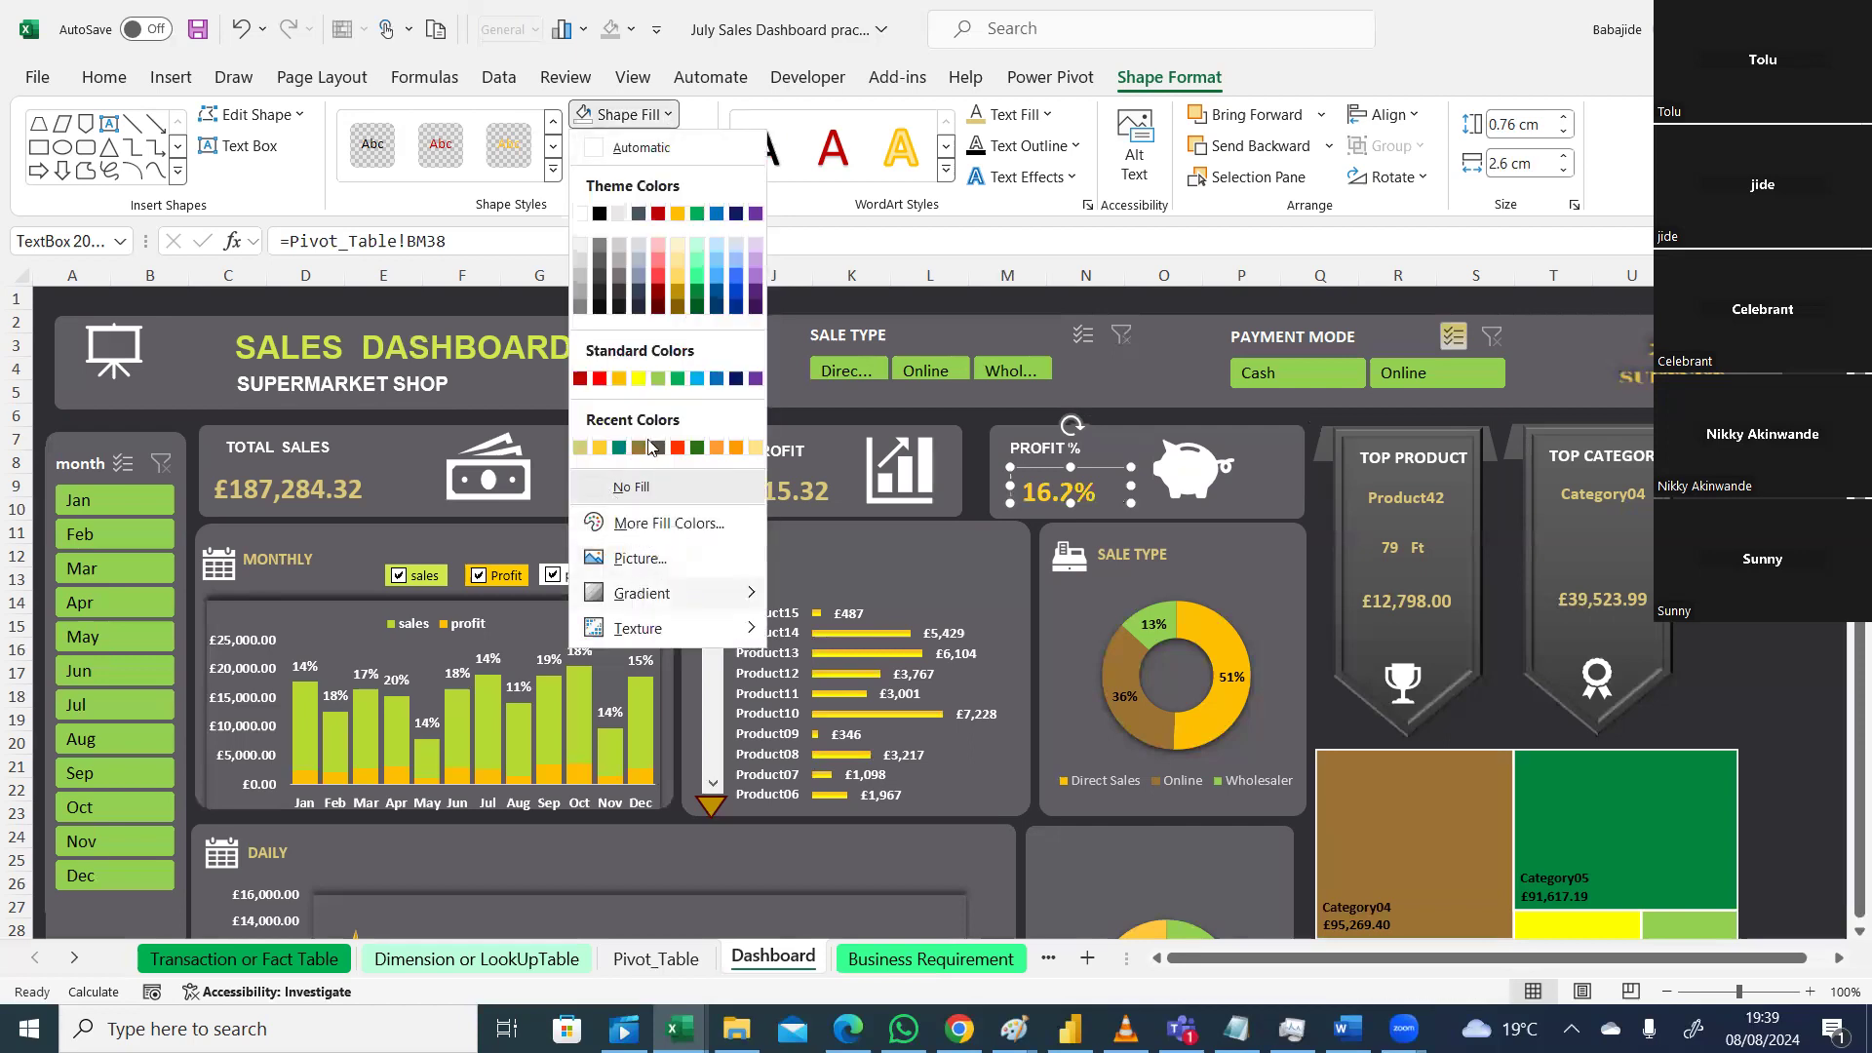
Step: Colour the 16.2% text with the custom gold hex #DBC879
click(104, 78)
click(401, 164)
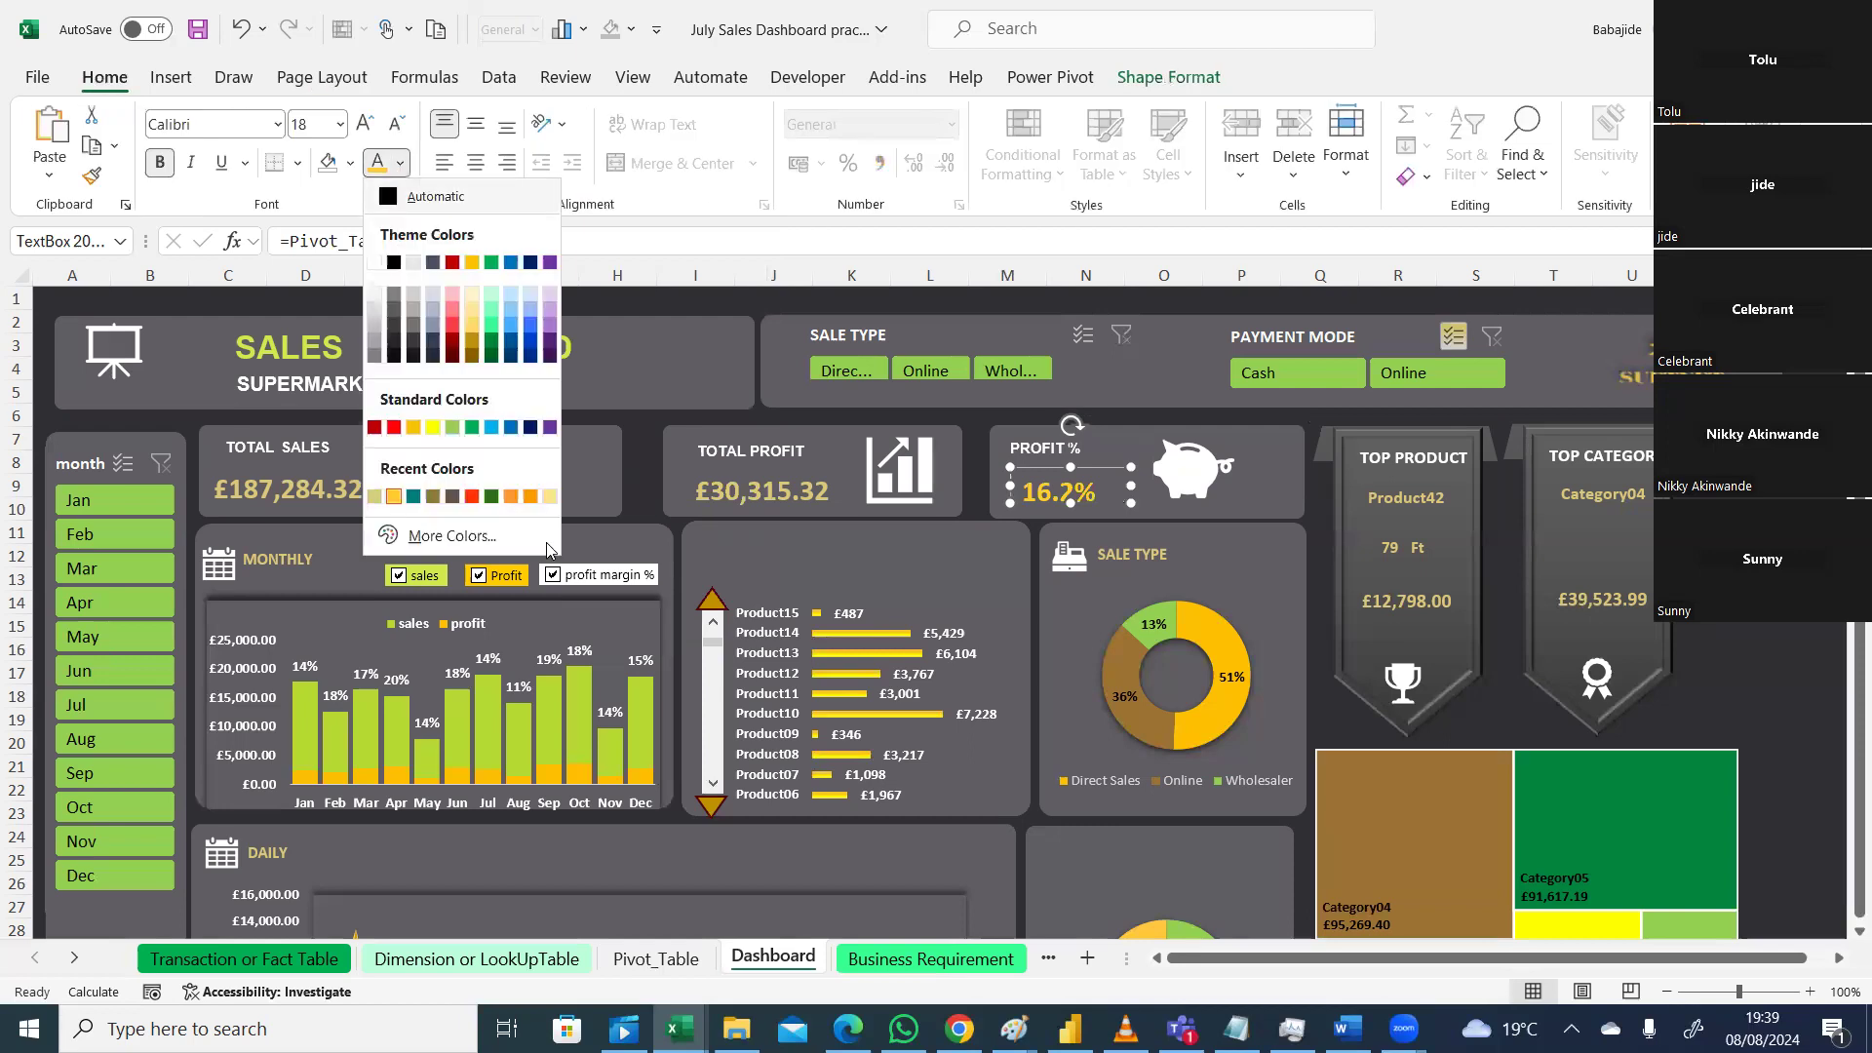
click(470, 537)
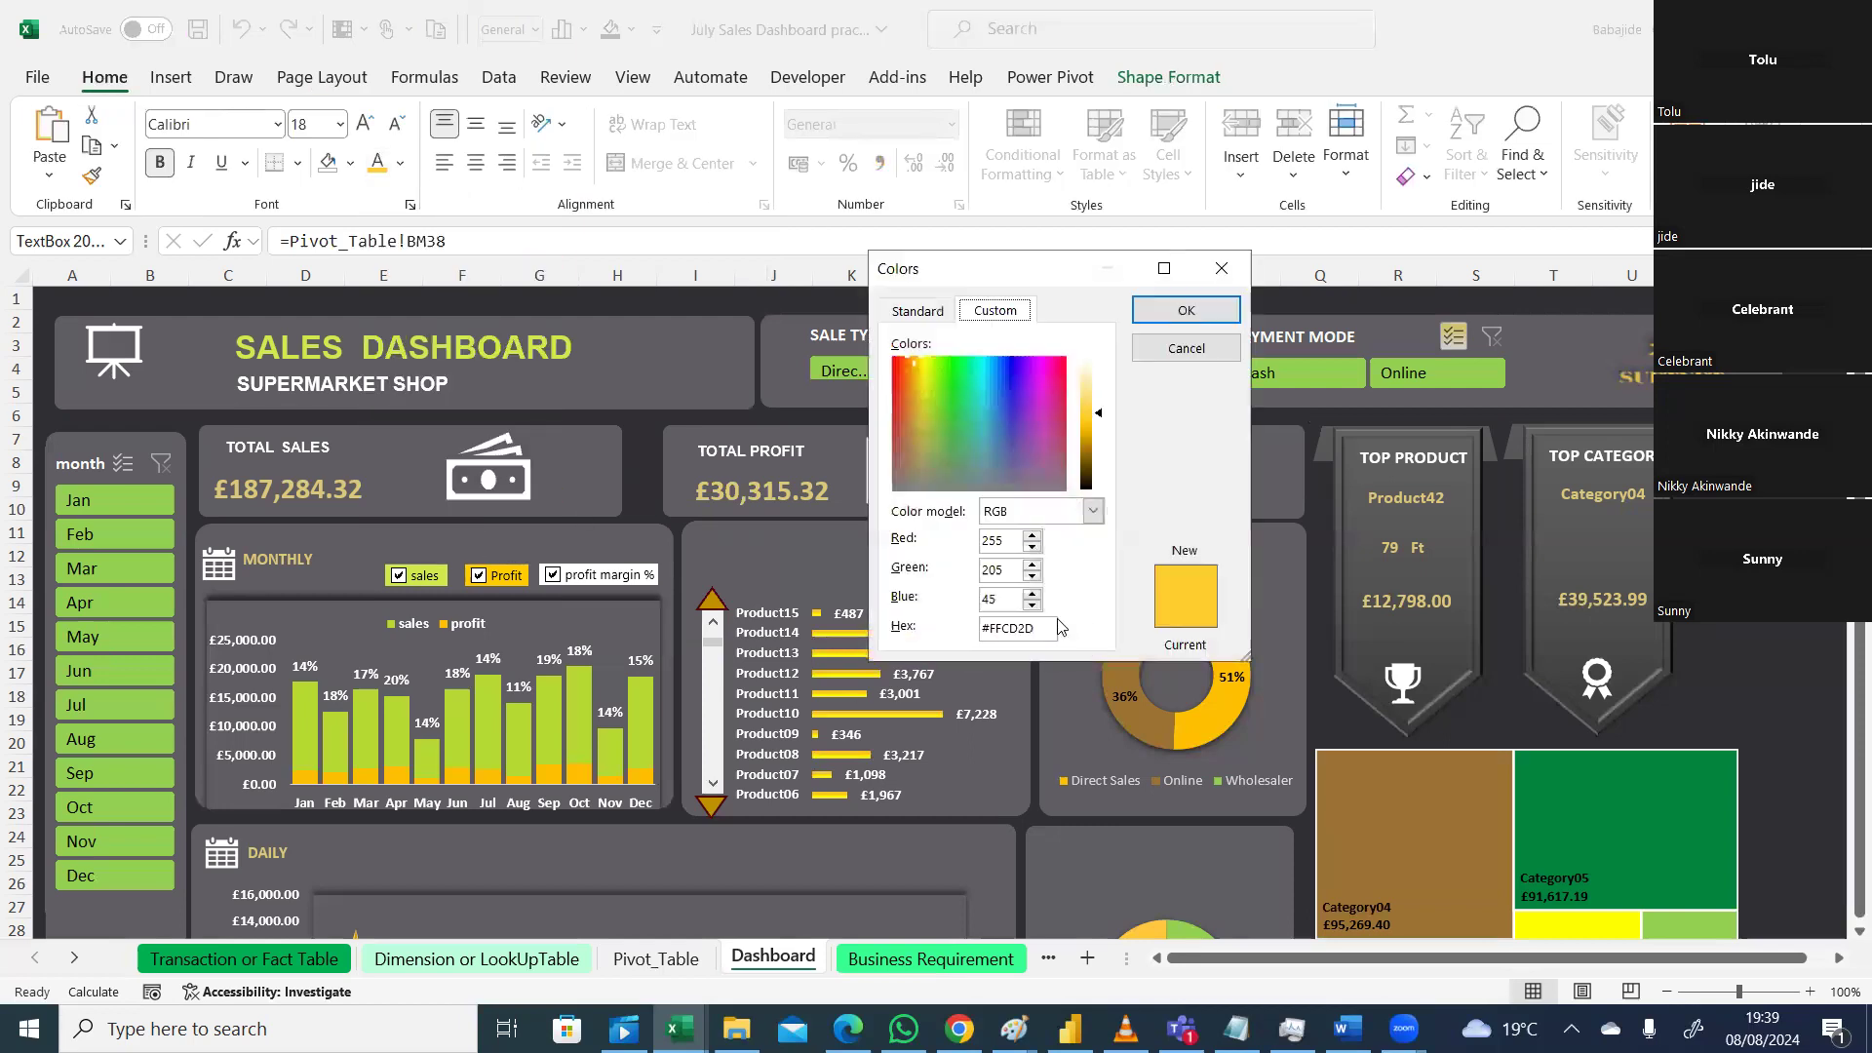
drag(1034, 628, 965, 634)
text(#DBC879)
key(Return)
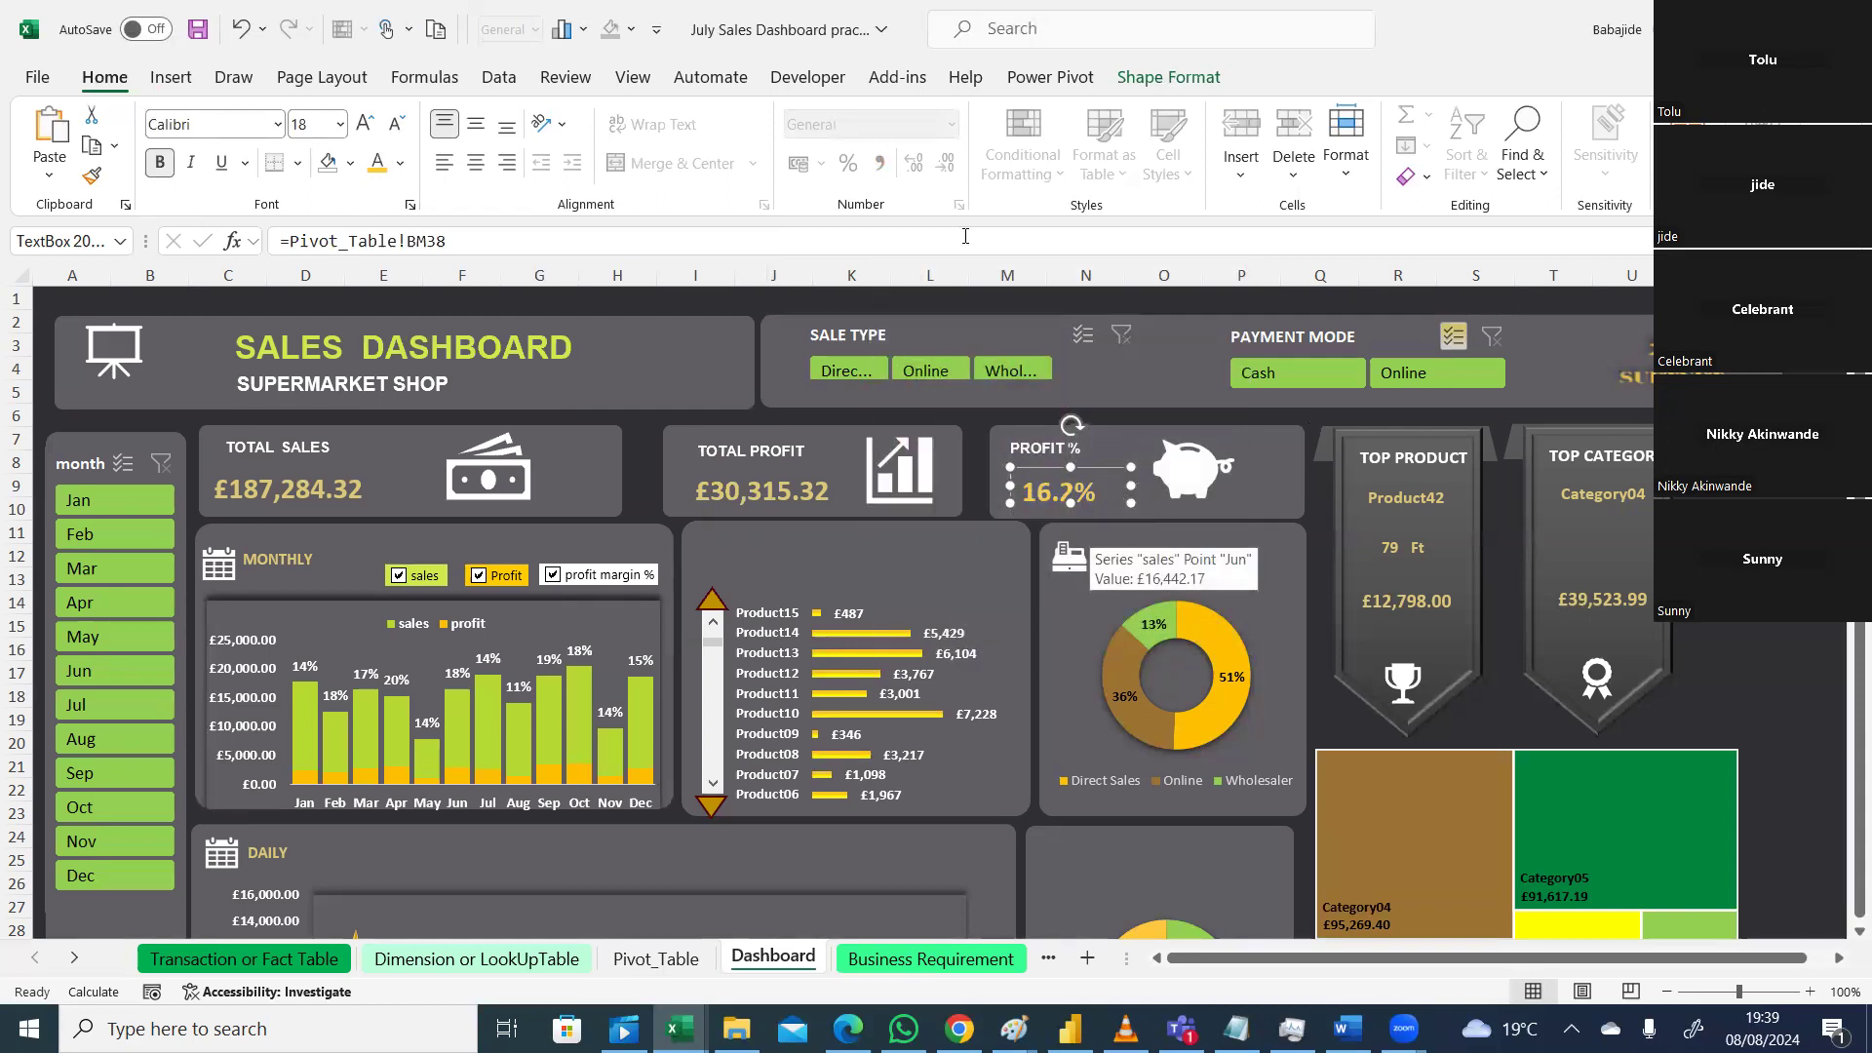
Step: Remove the 16.2% box's outline and enlarge it slightly
click(1168, 77)
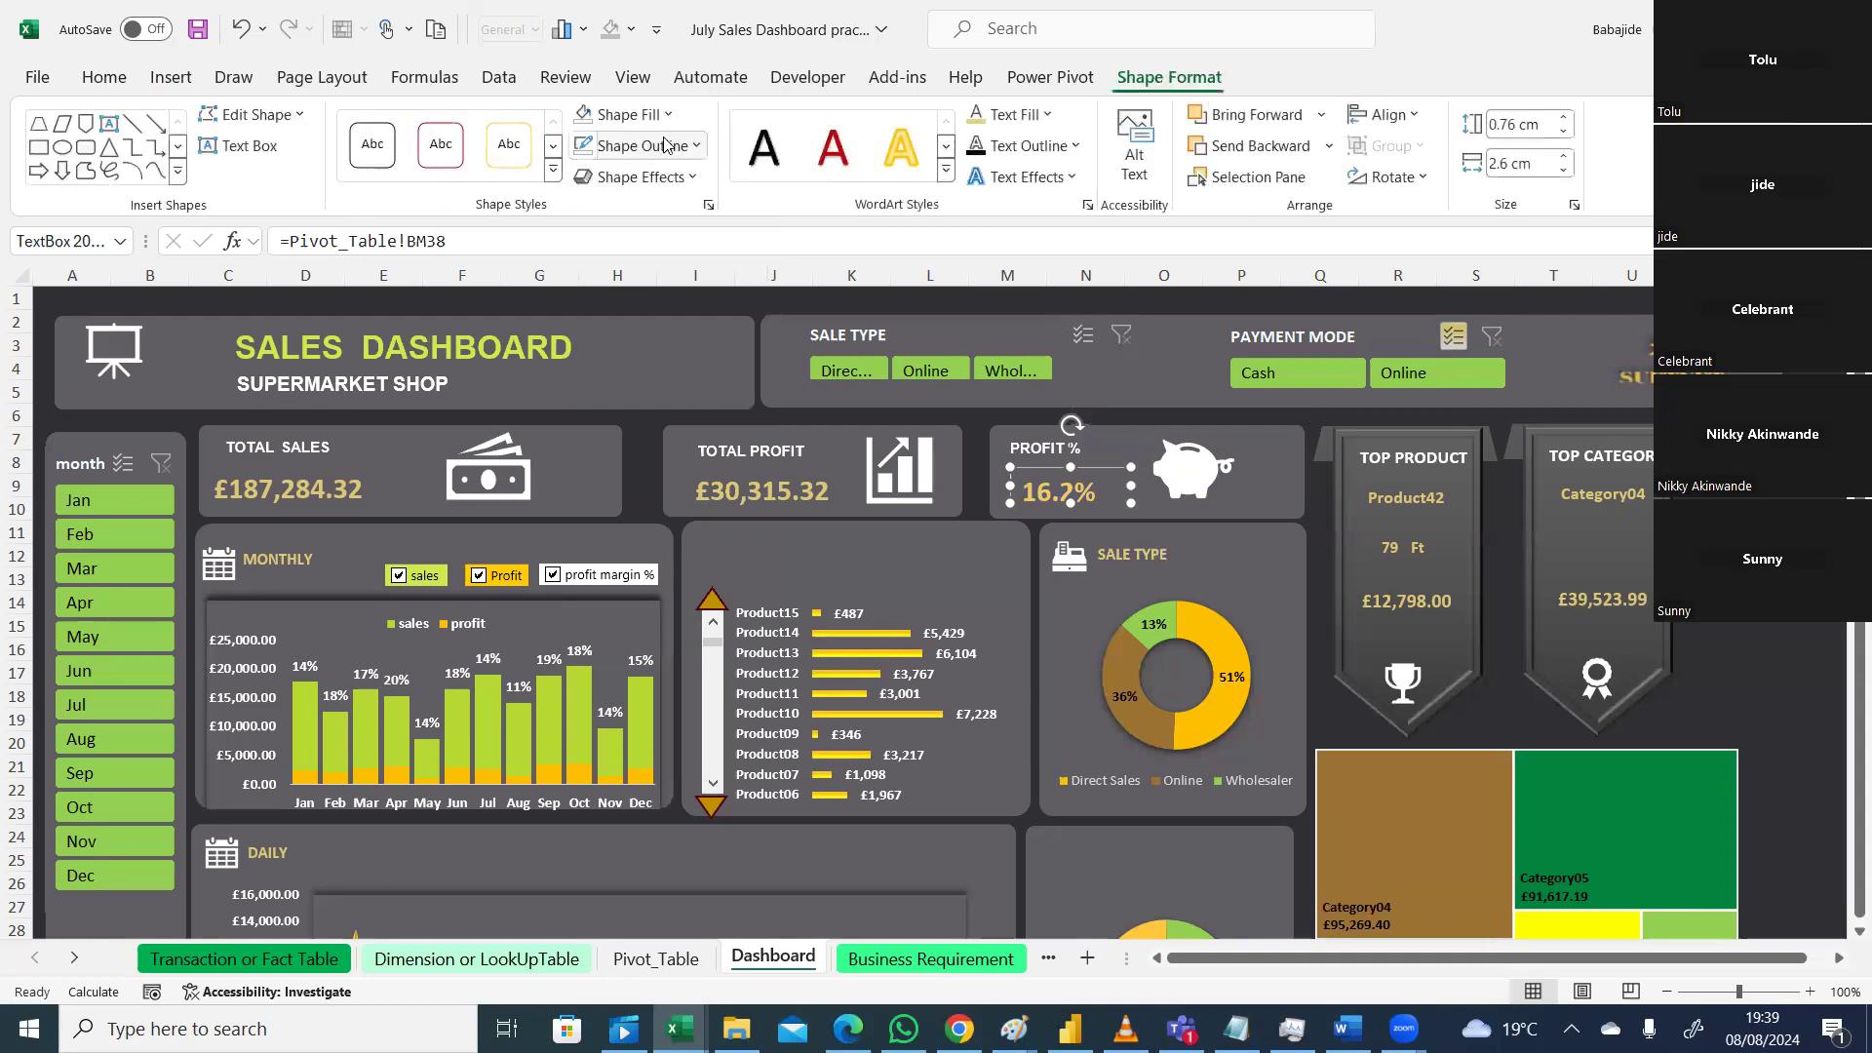
click(666, 145)
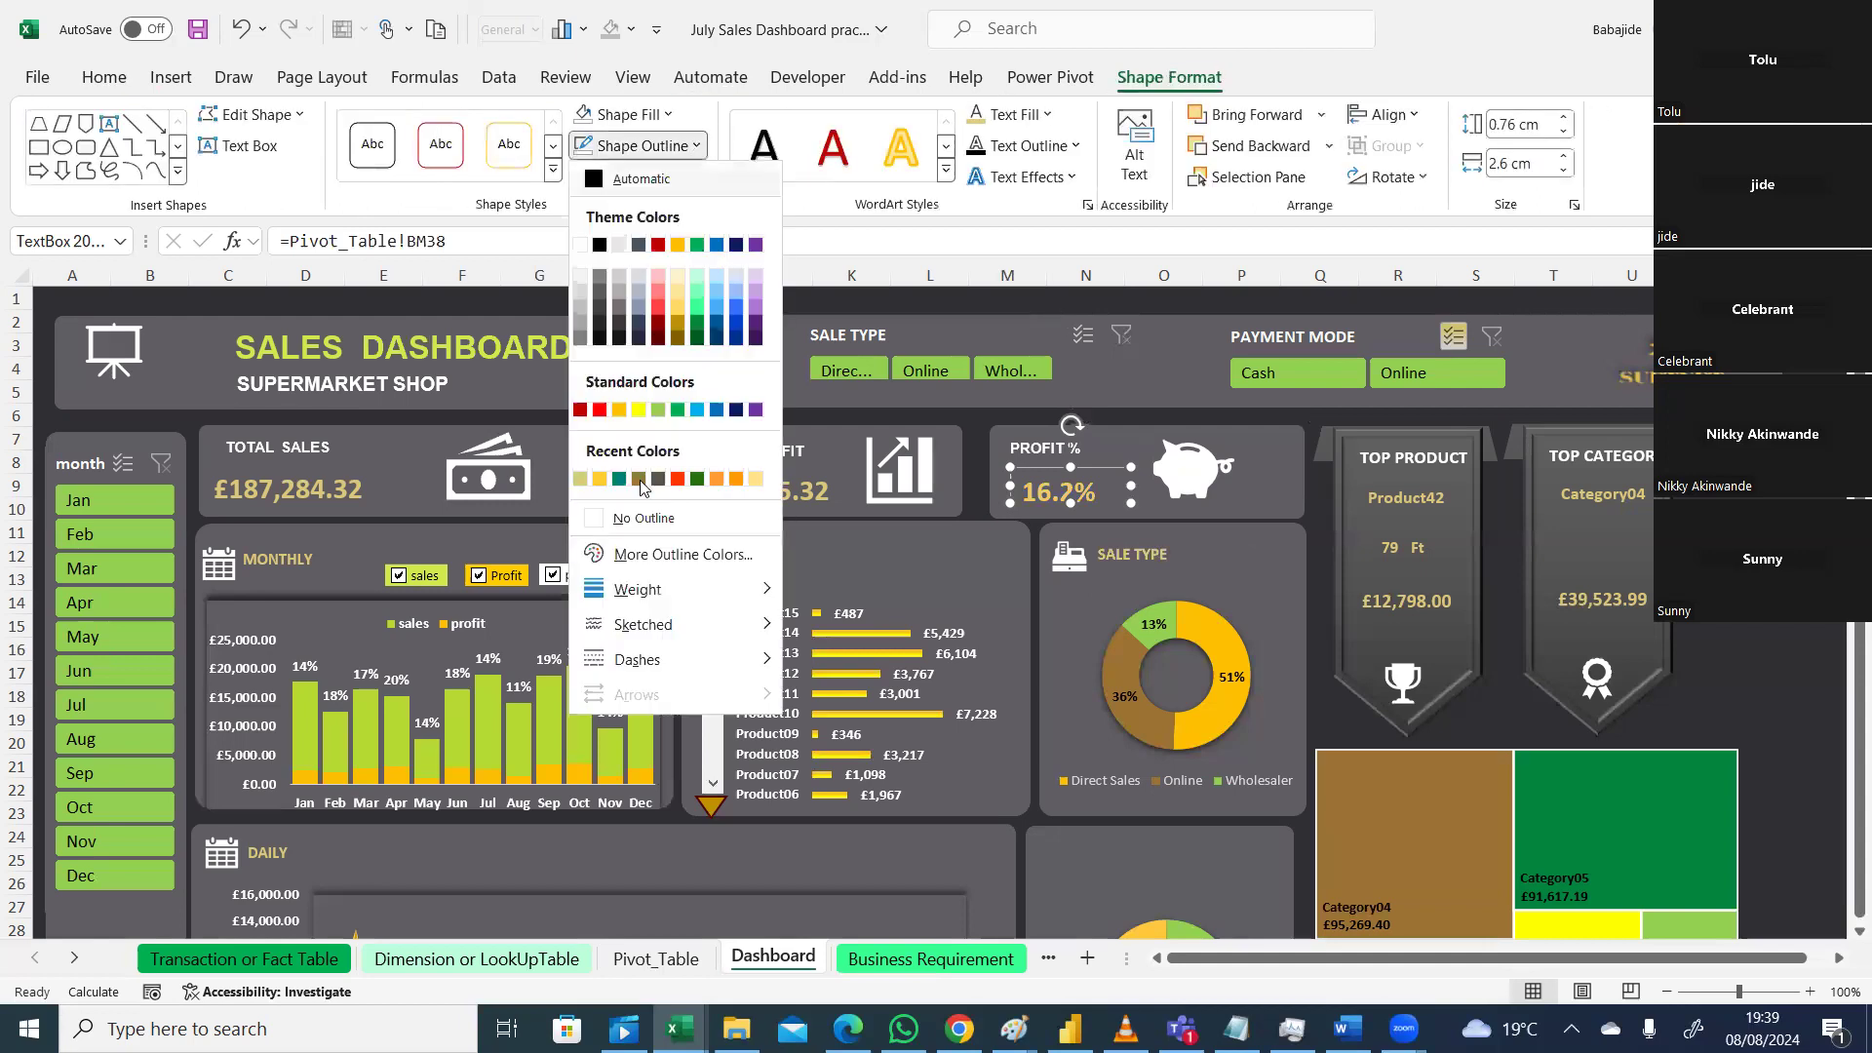
click(605, 519)
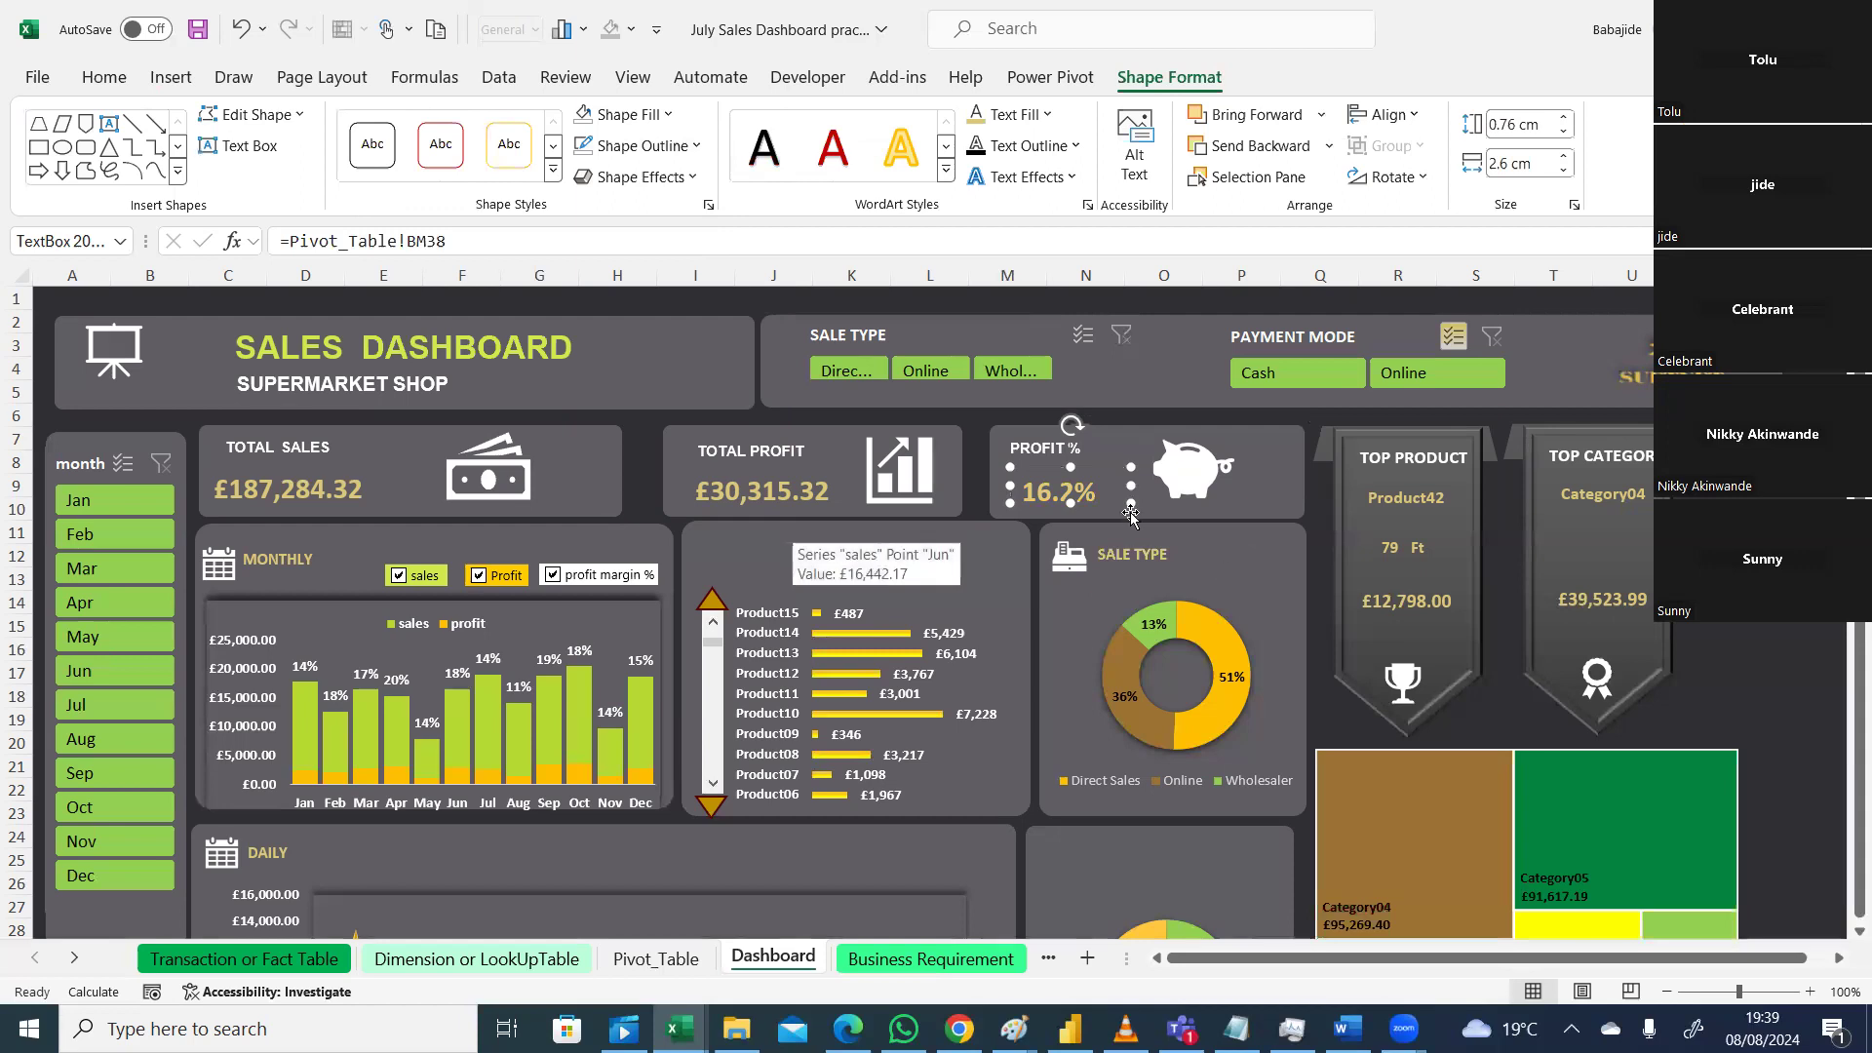
drag(1131, 504, 1141, 510)
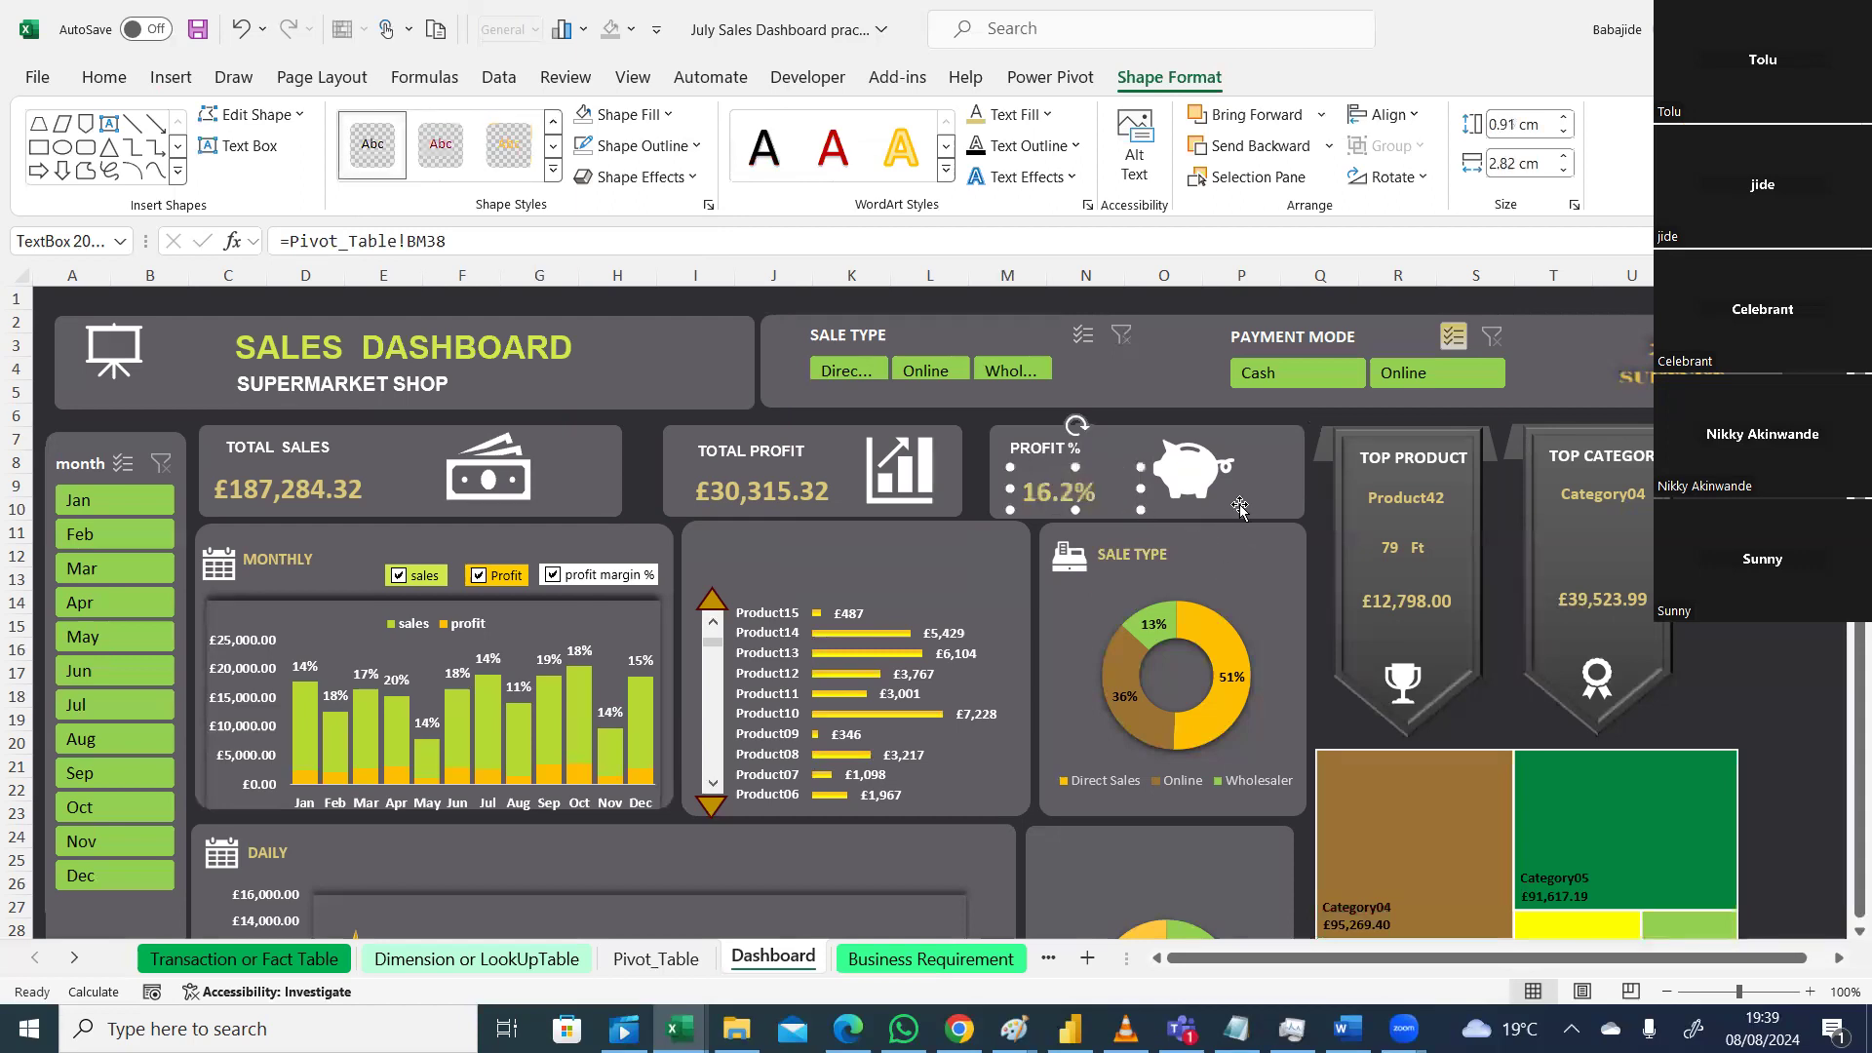
click(1319, 544)
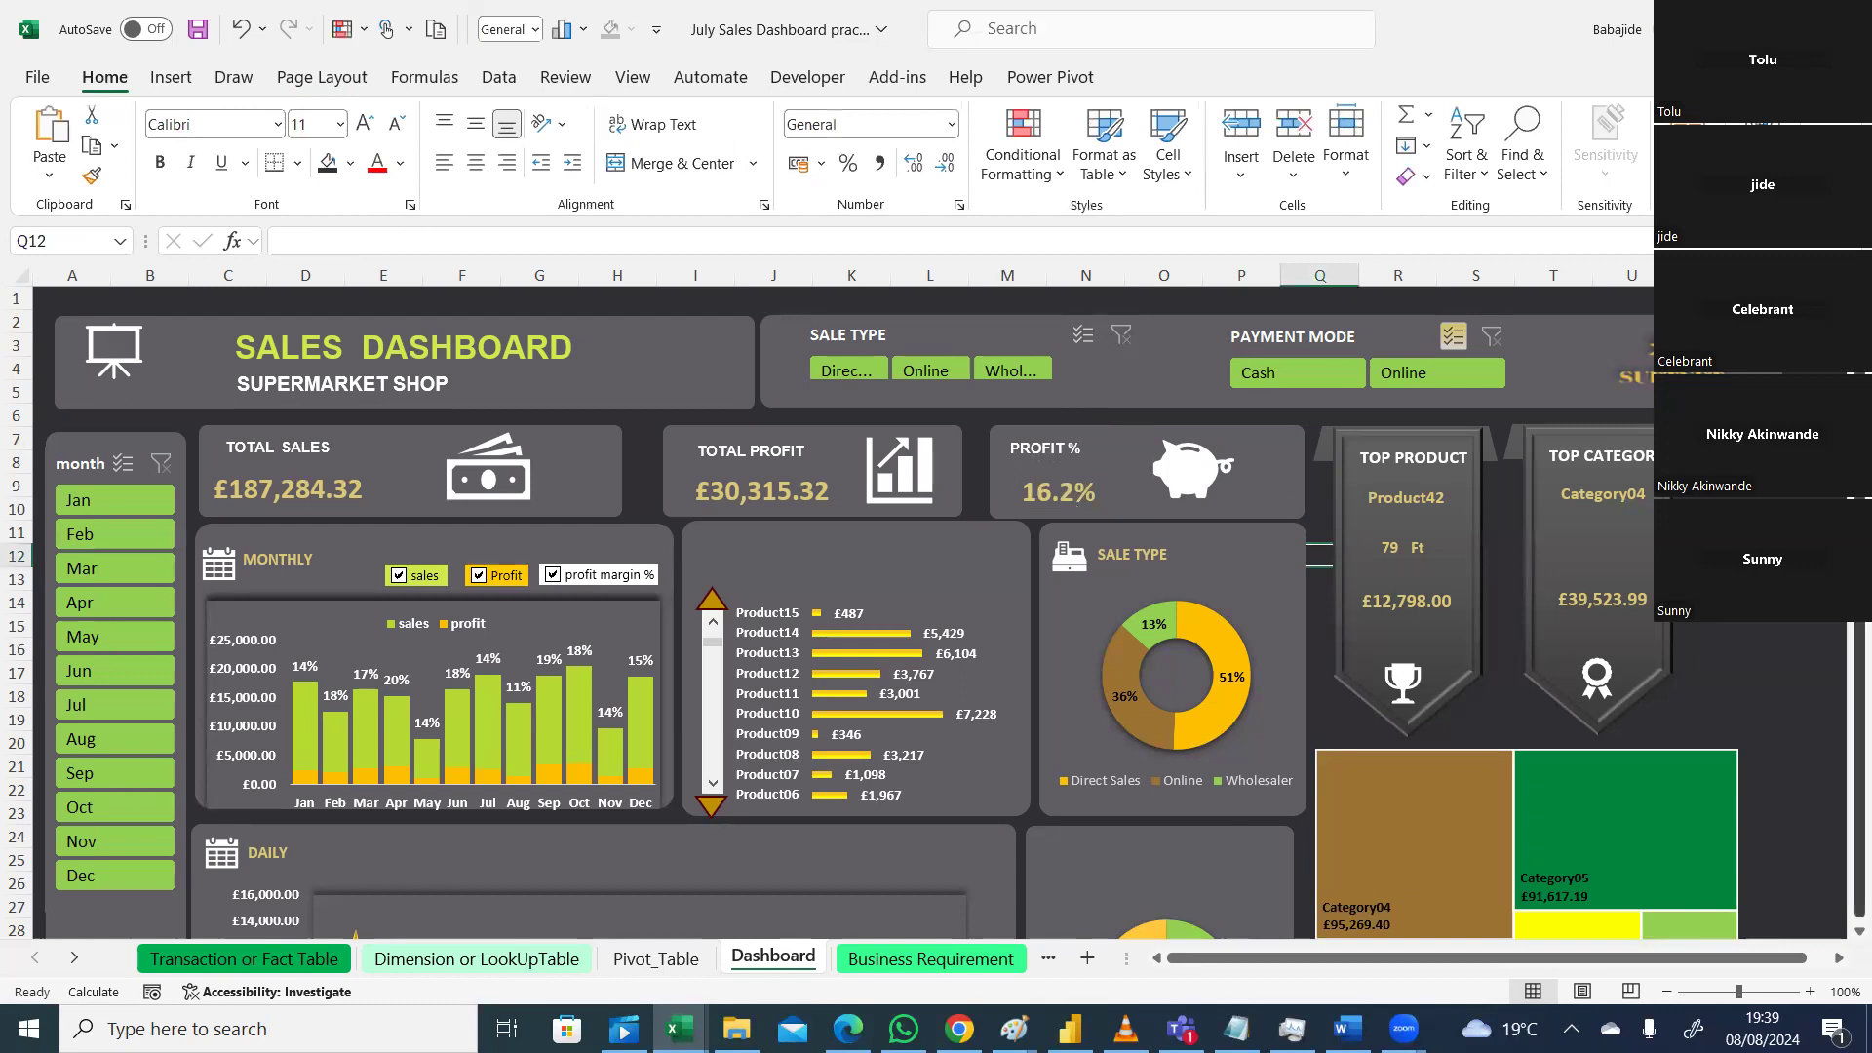
click(1789, 580)
right_click(1795, 580)
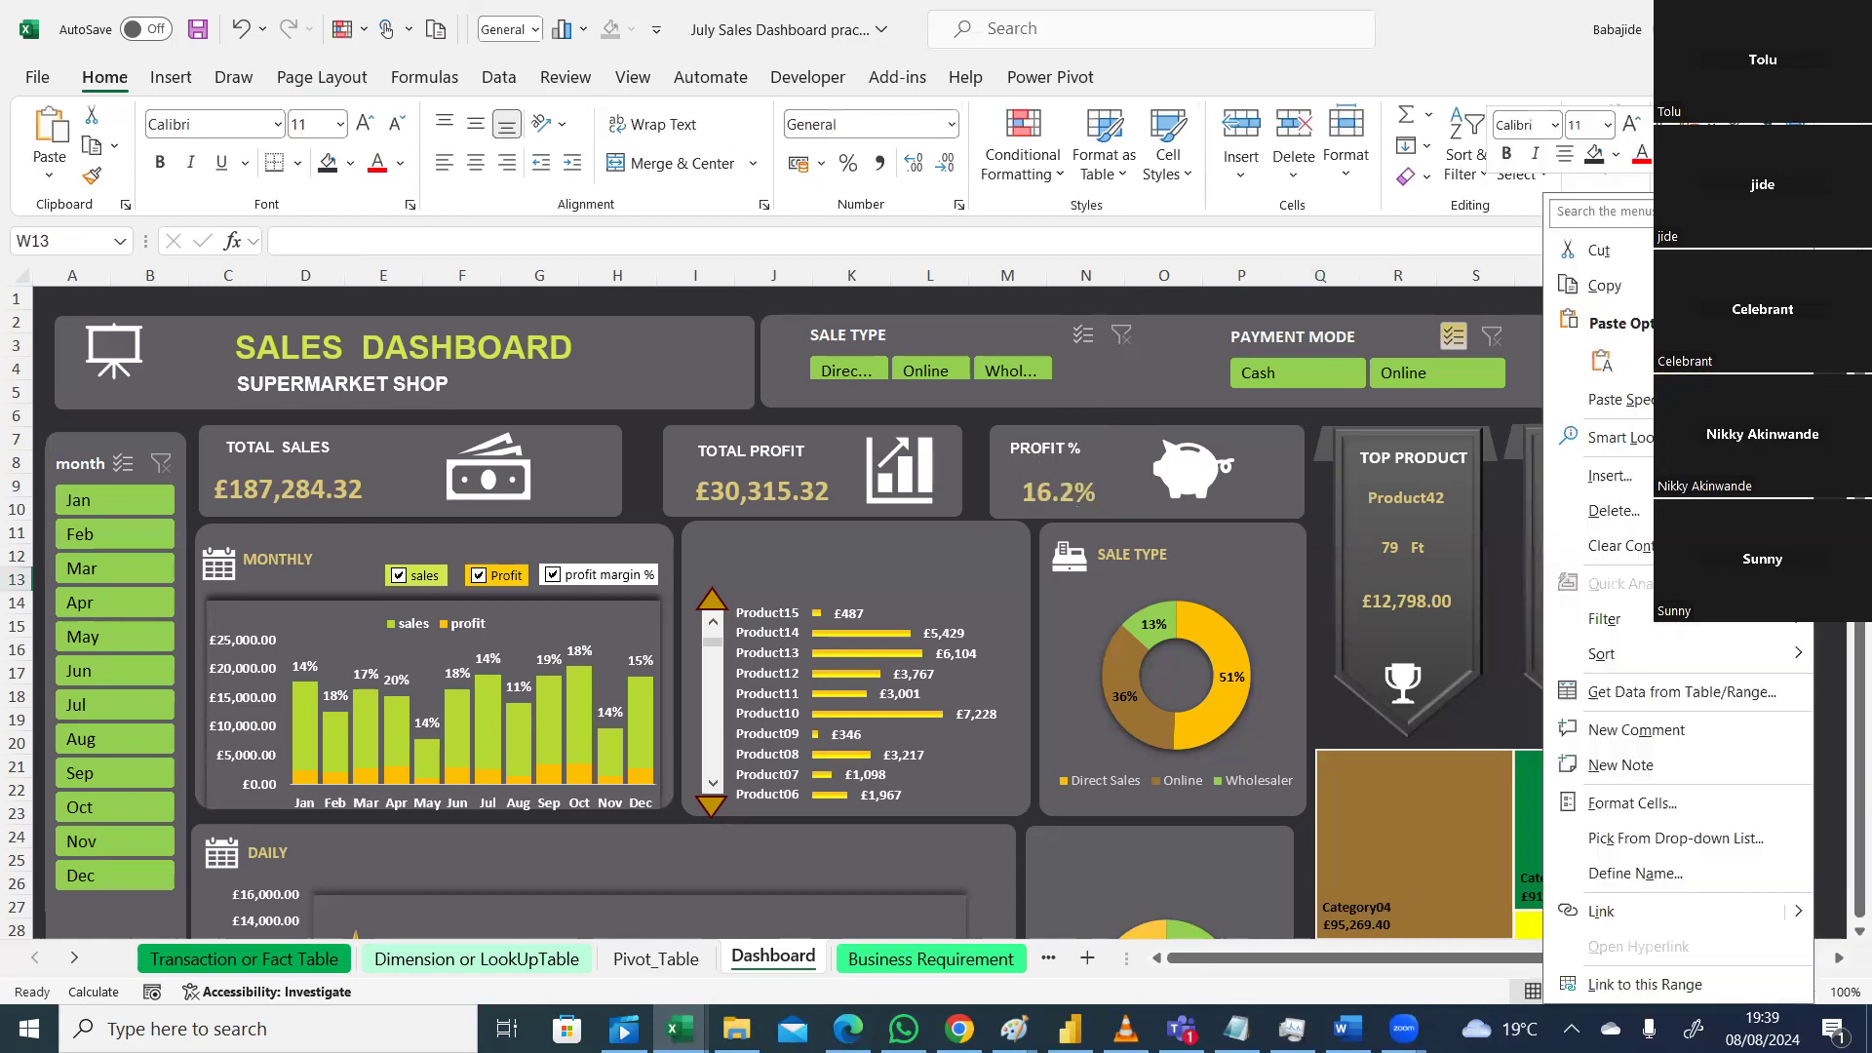
click(1860, 581)
drag(1860, 580, 1860, 584)
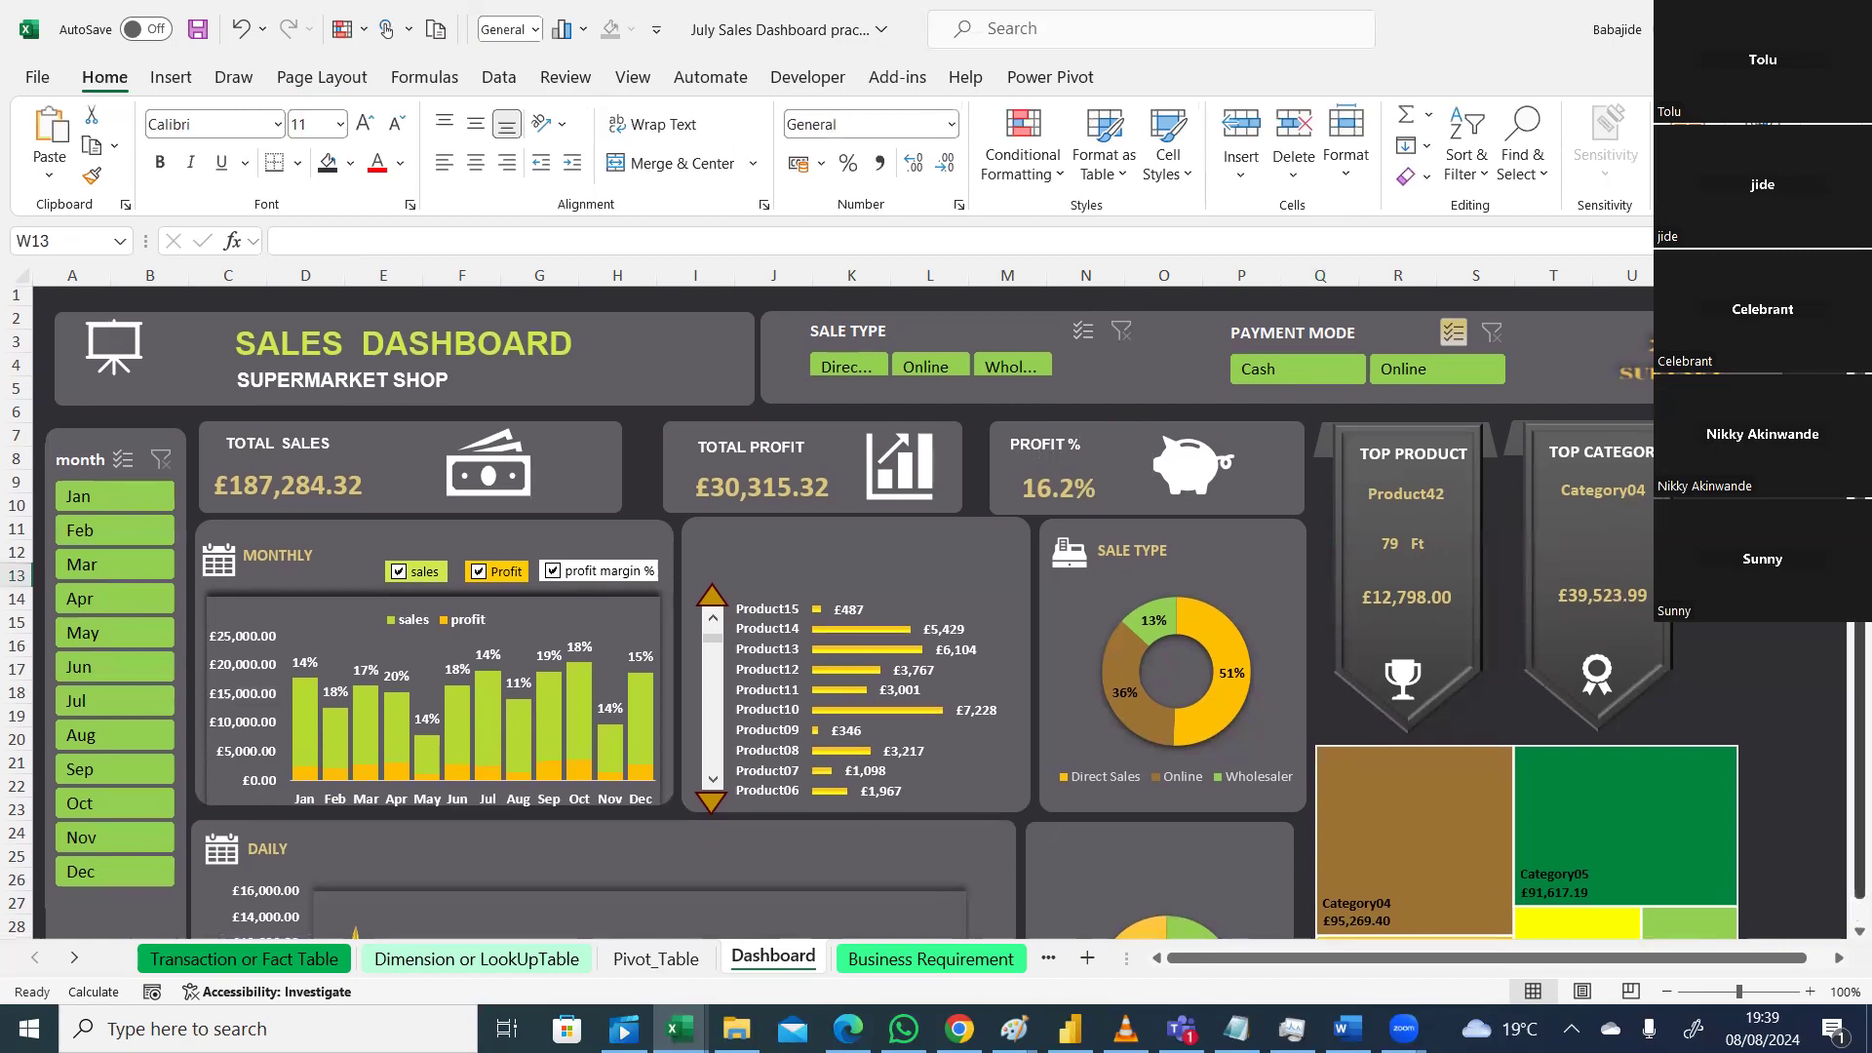
drag(1860, 670, 1860, 695)
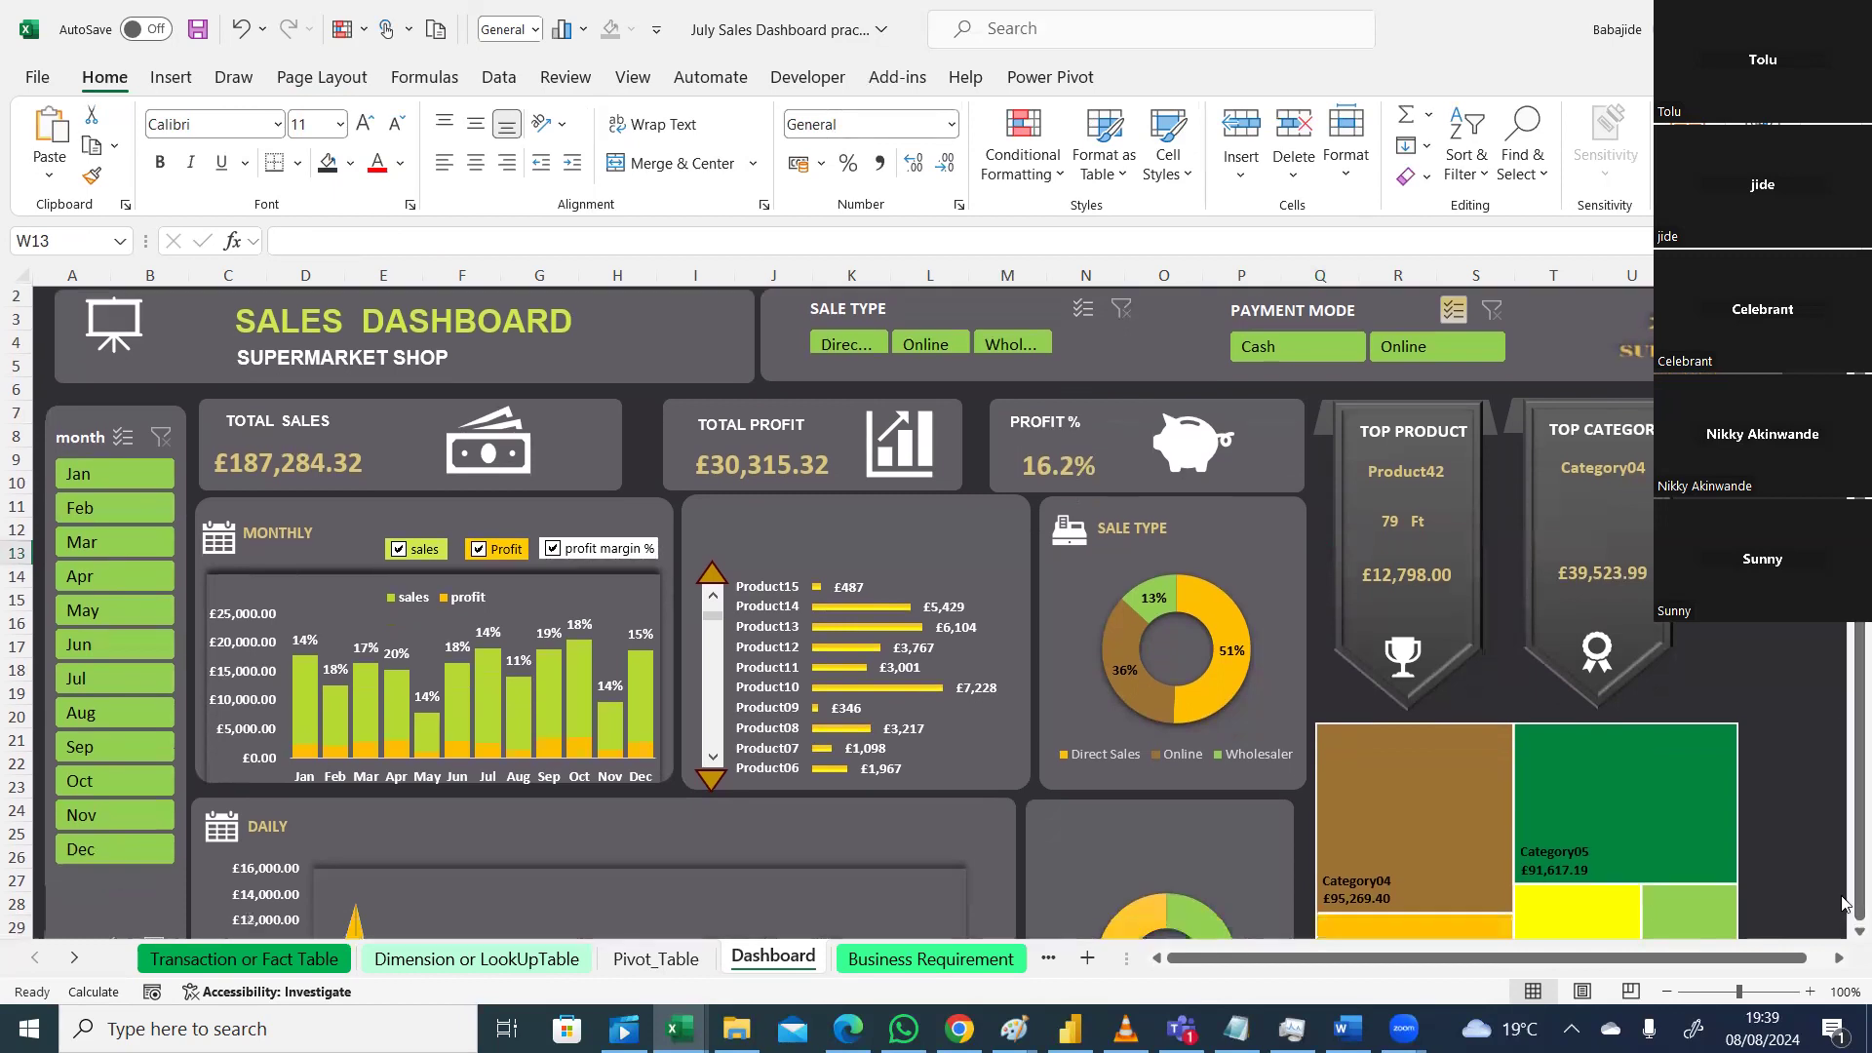
scroll(1363, 682, down, 2)
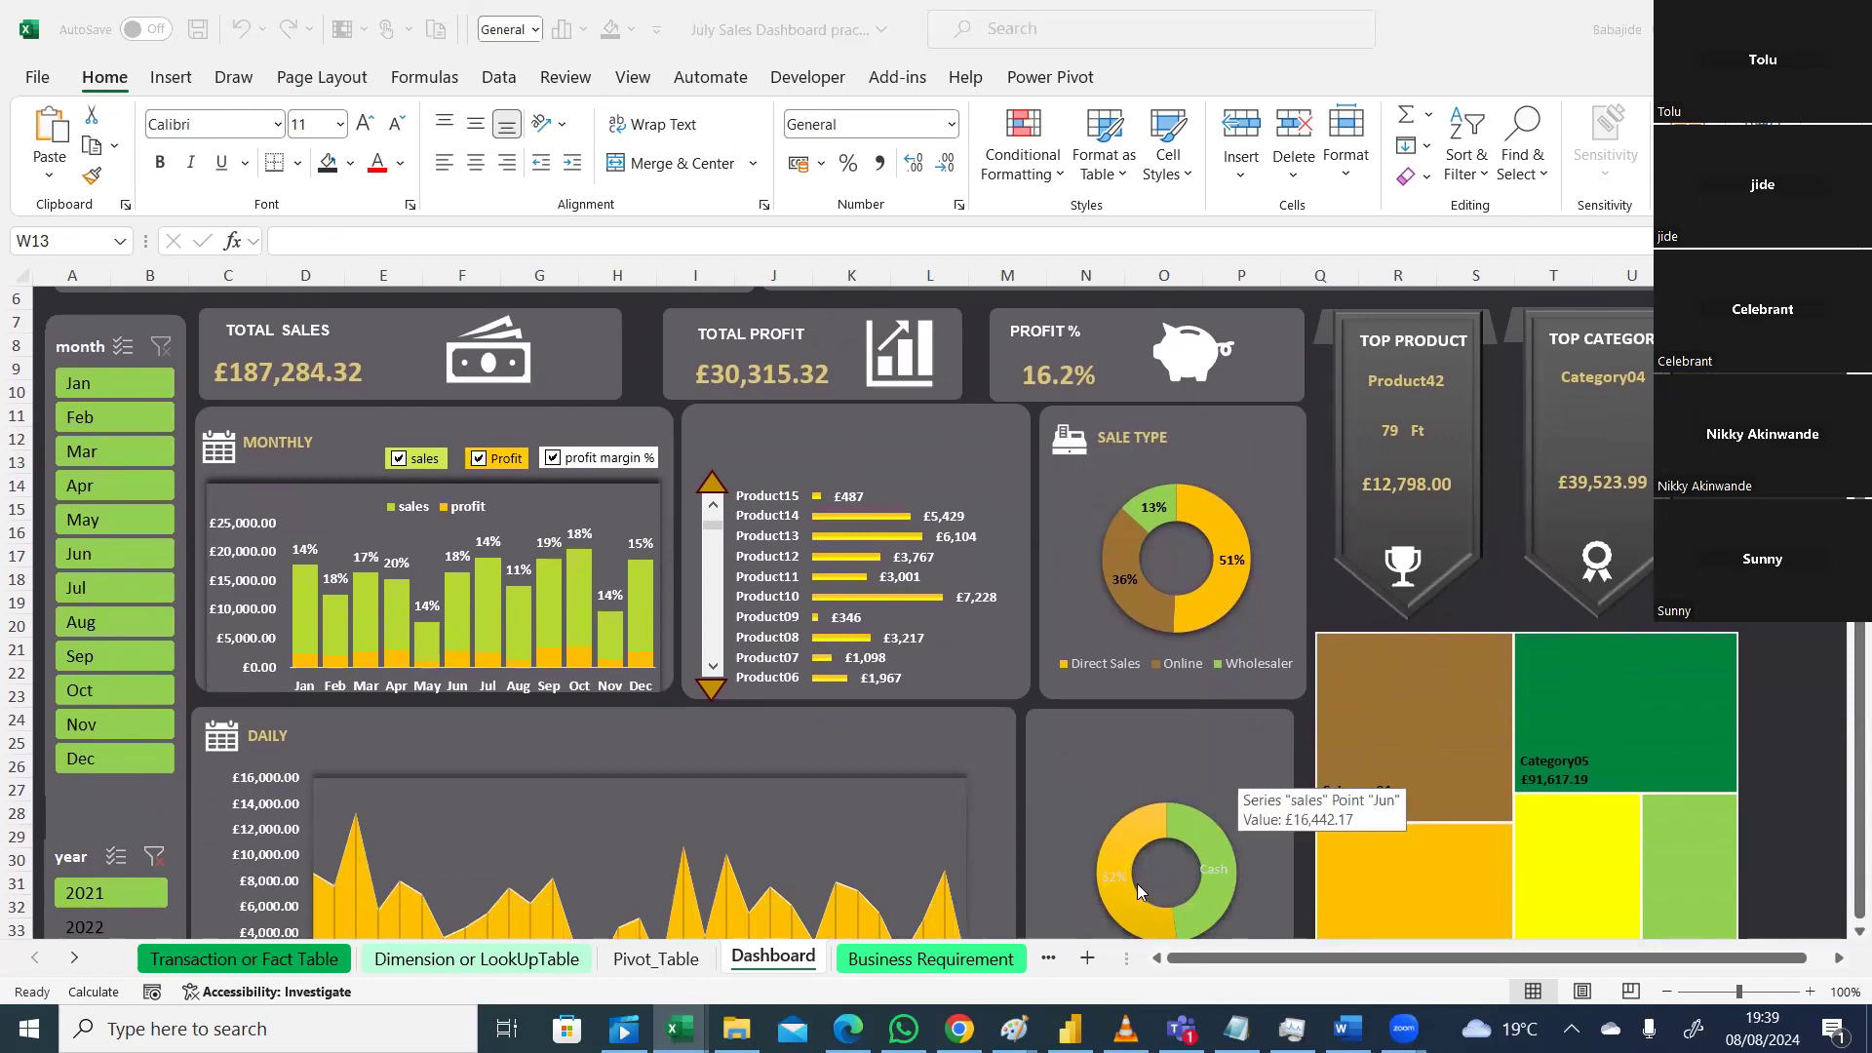
drag(1858, 639, 1843, 628)
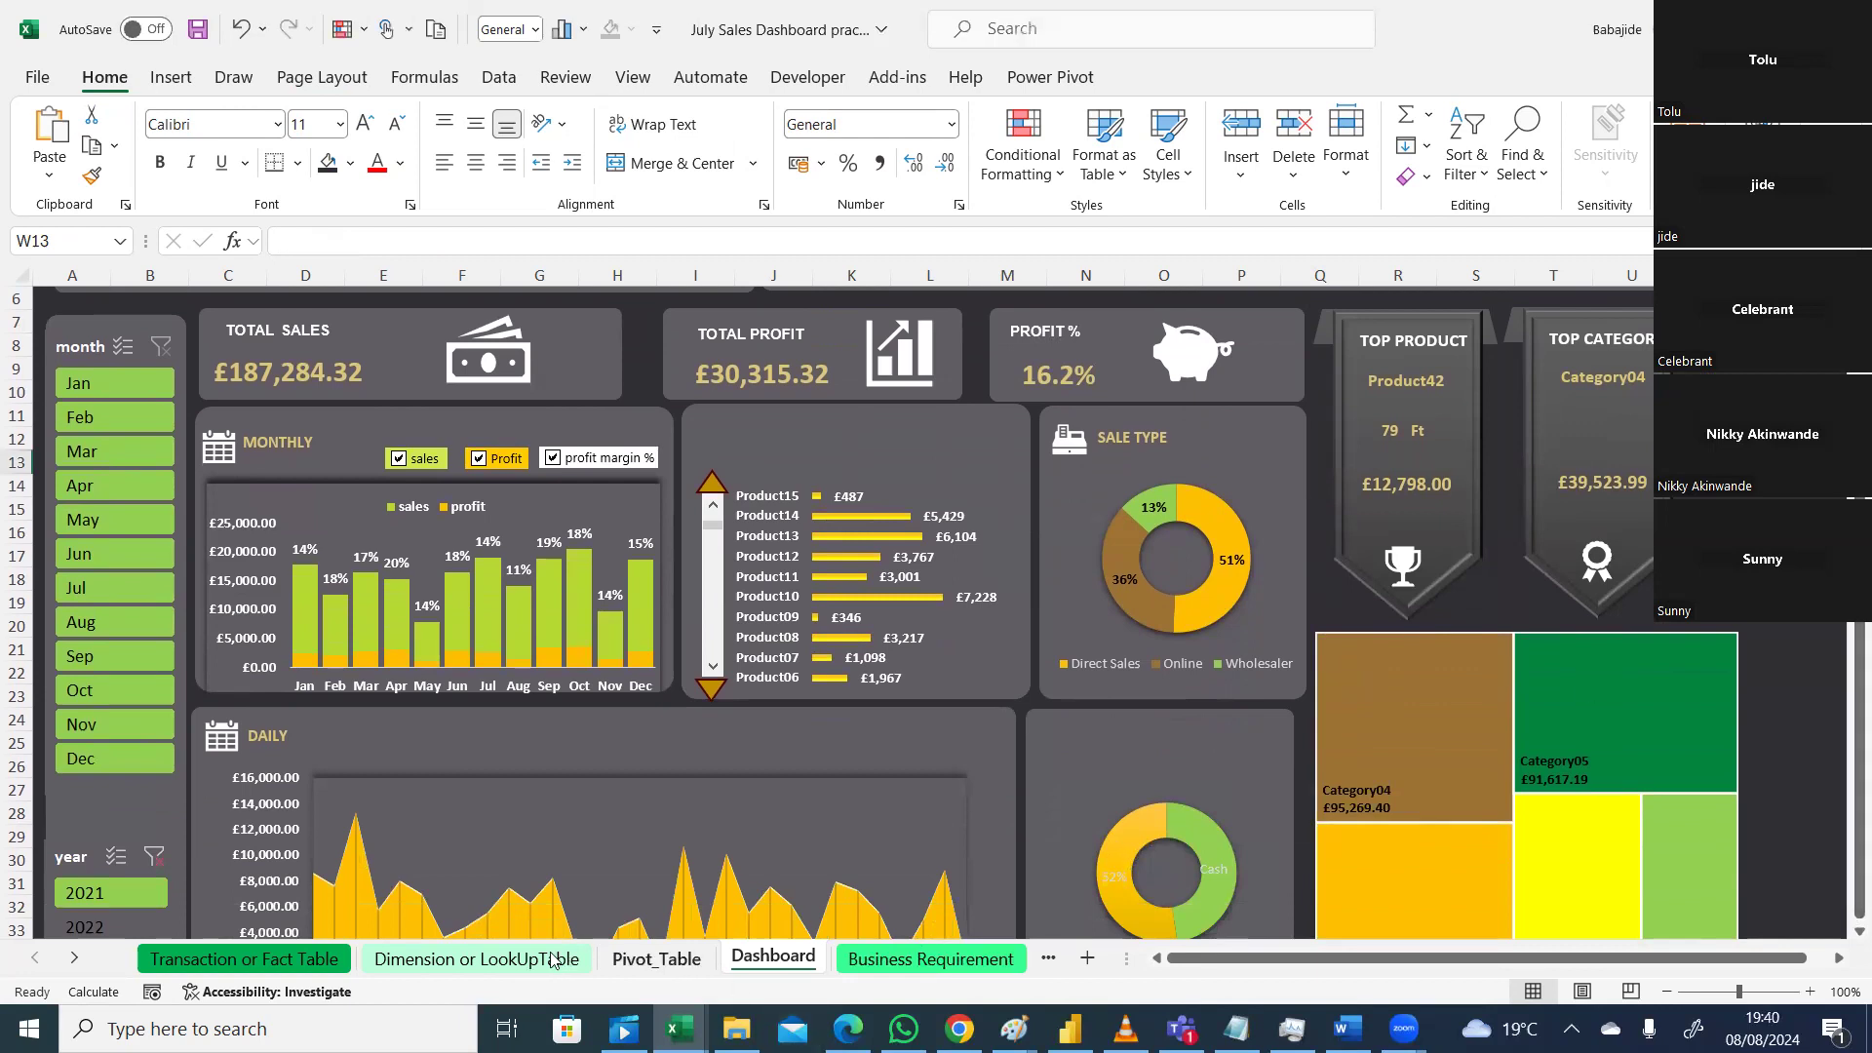
Step: Move the DATE timeline beside the DATE slicer on Pivot_Table, then return to Dashboard
click(656, 959)
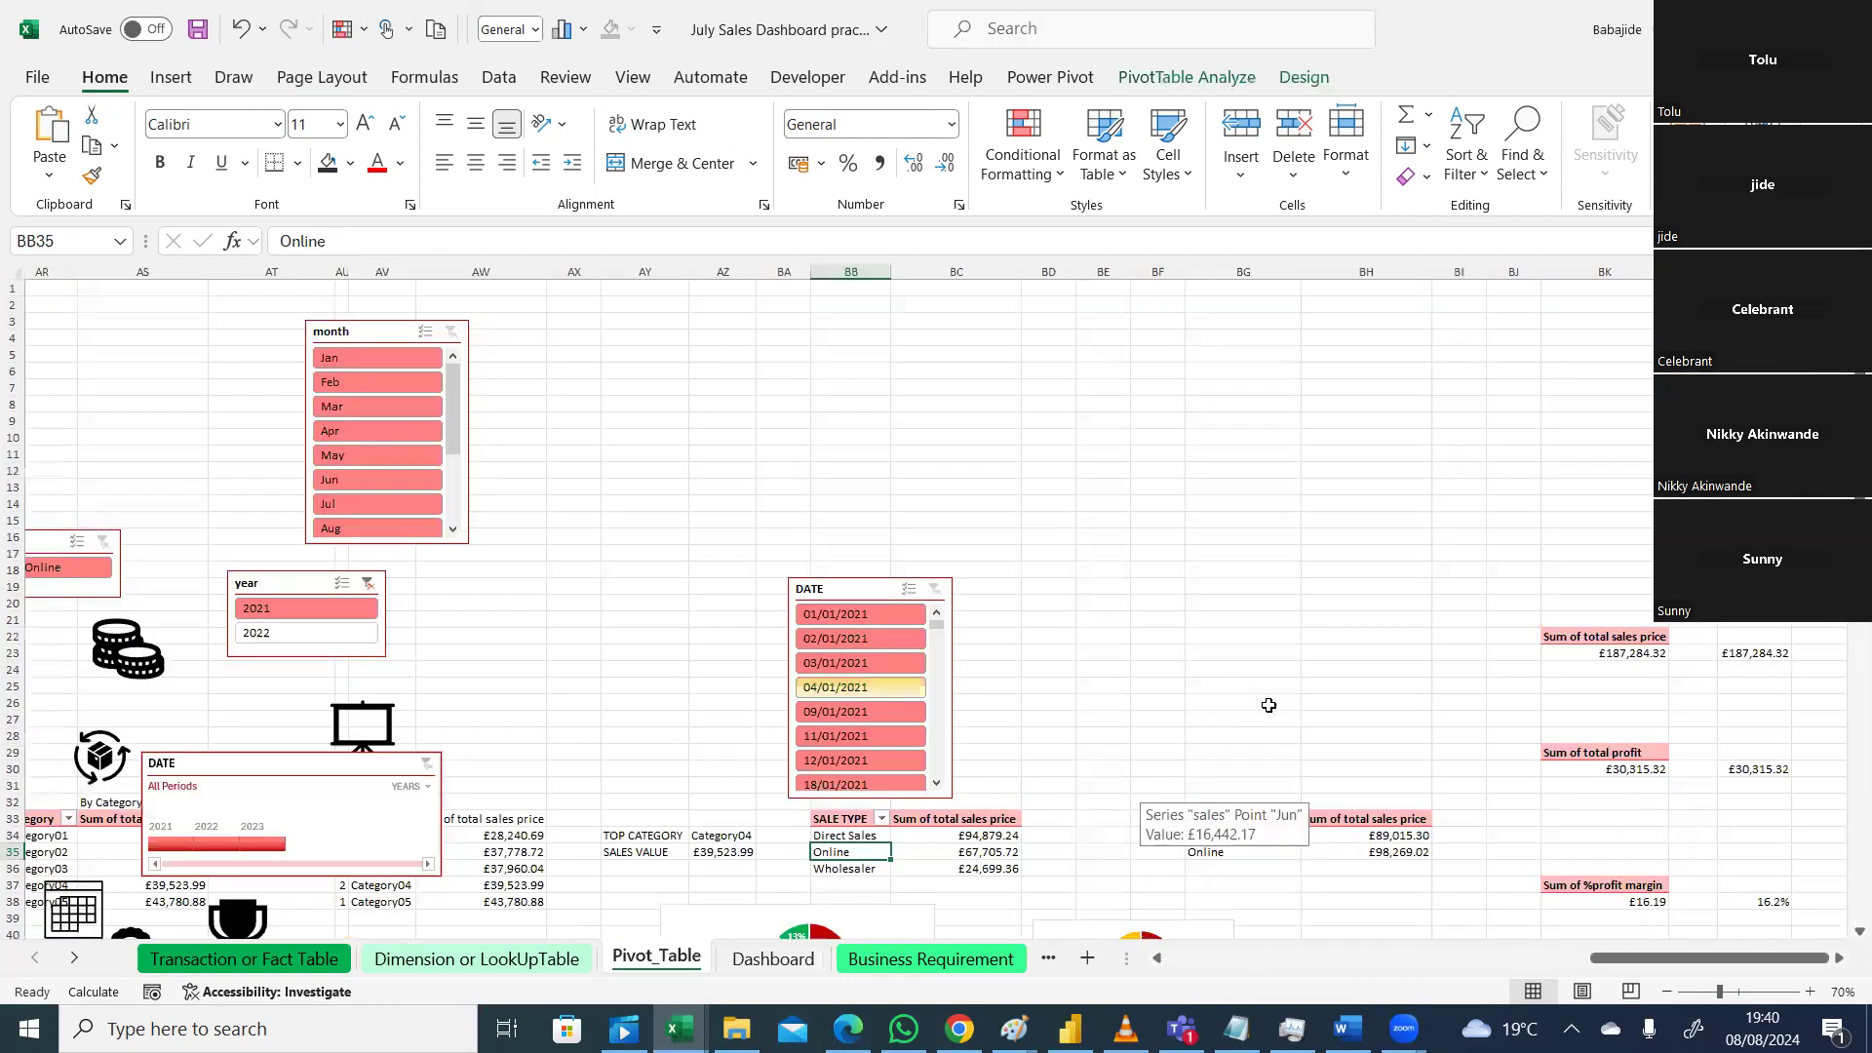
drag(144, 768, 535, 647)
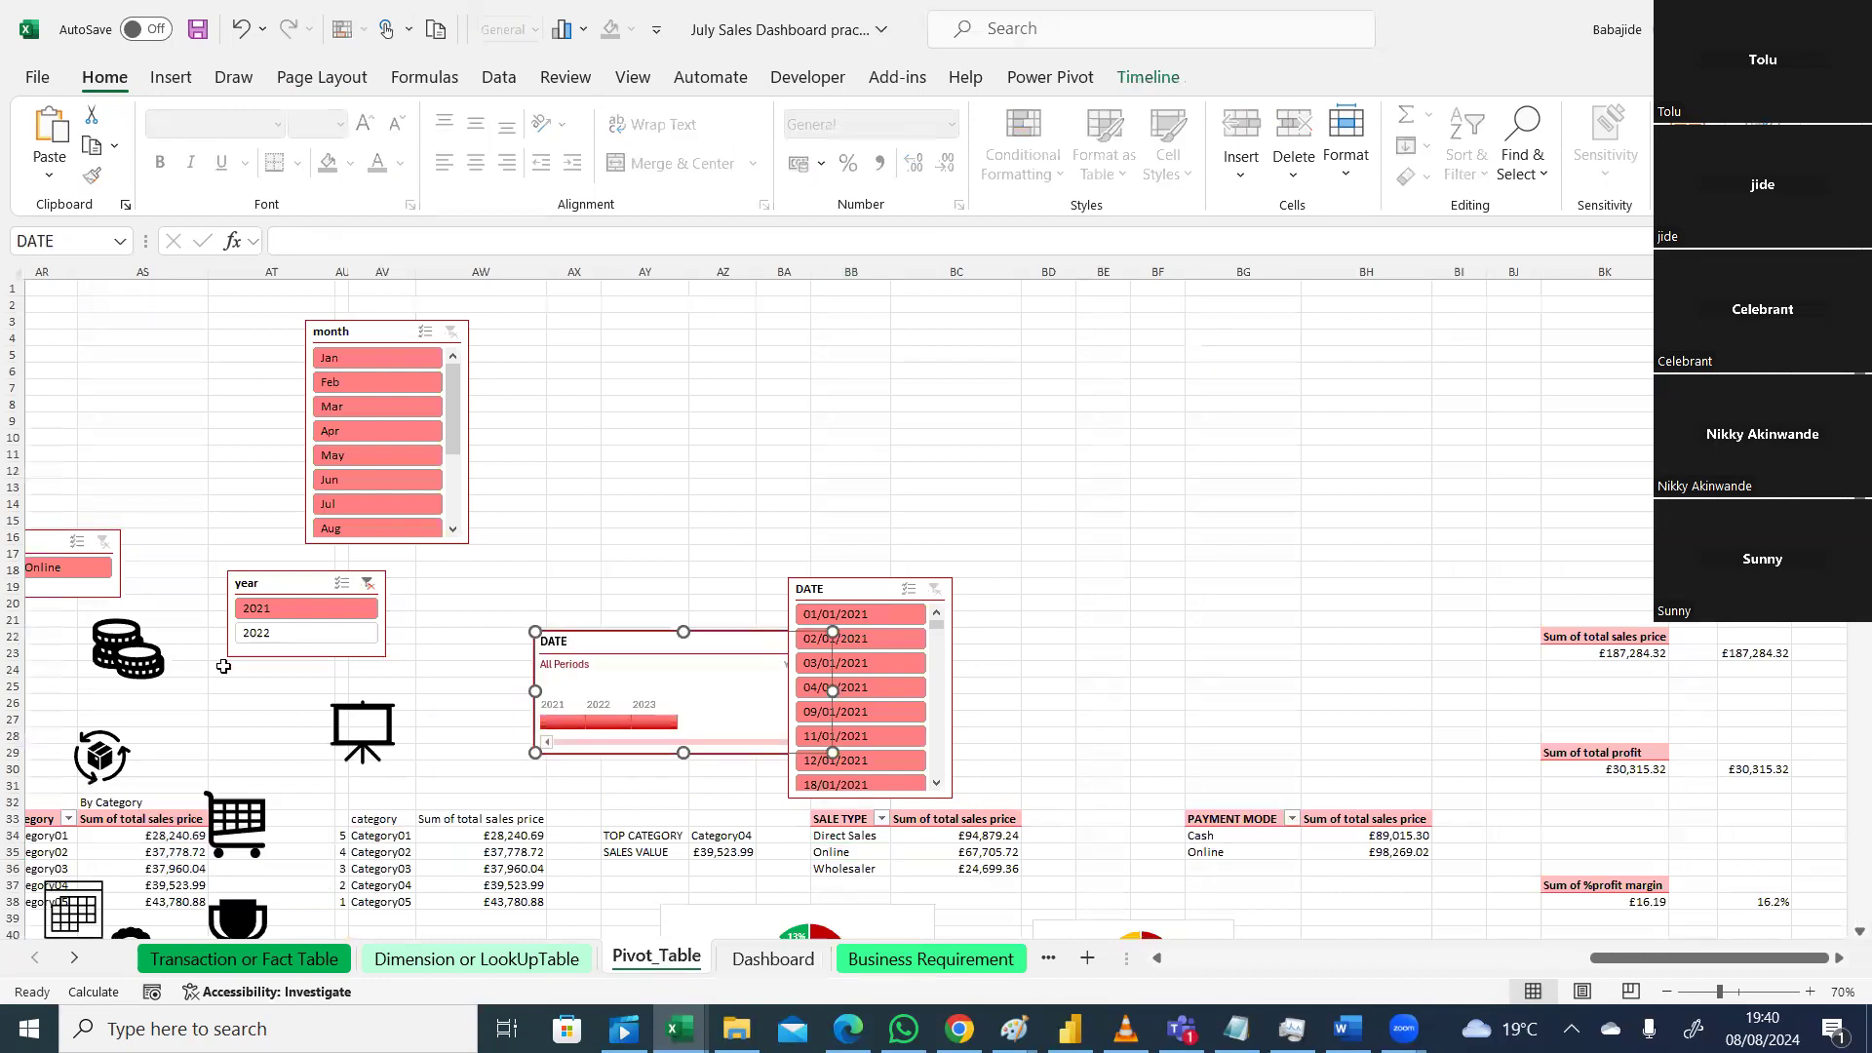
click(1126, 1026)
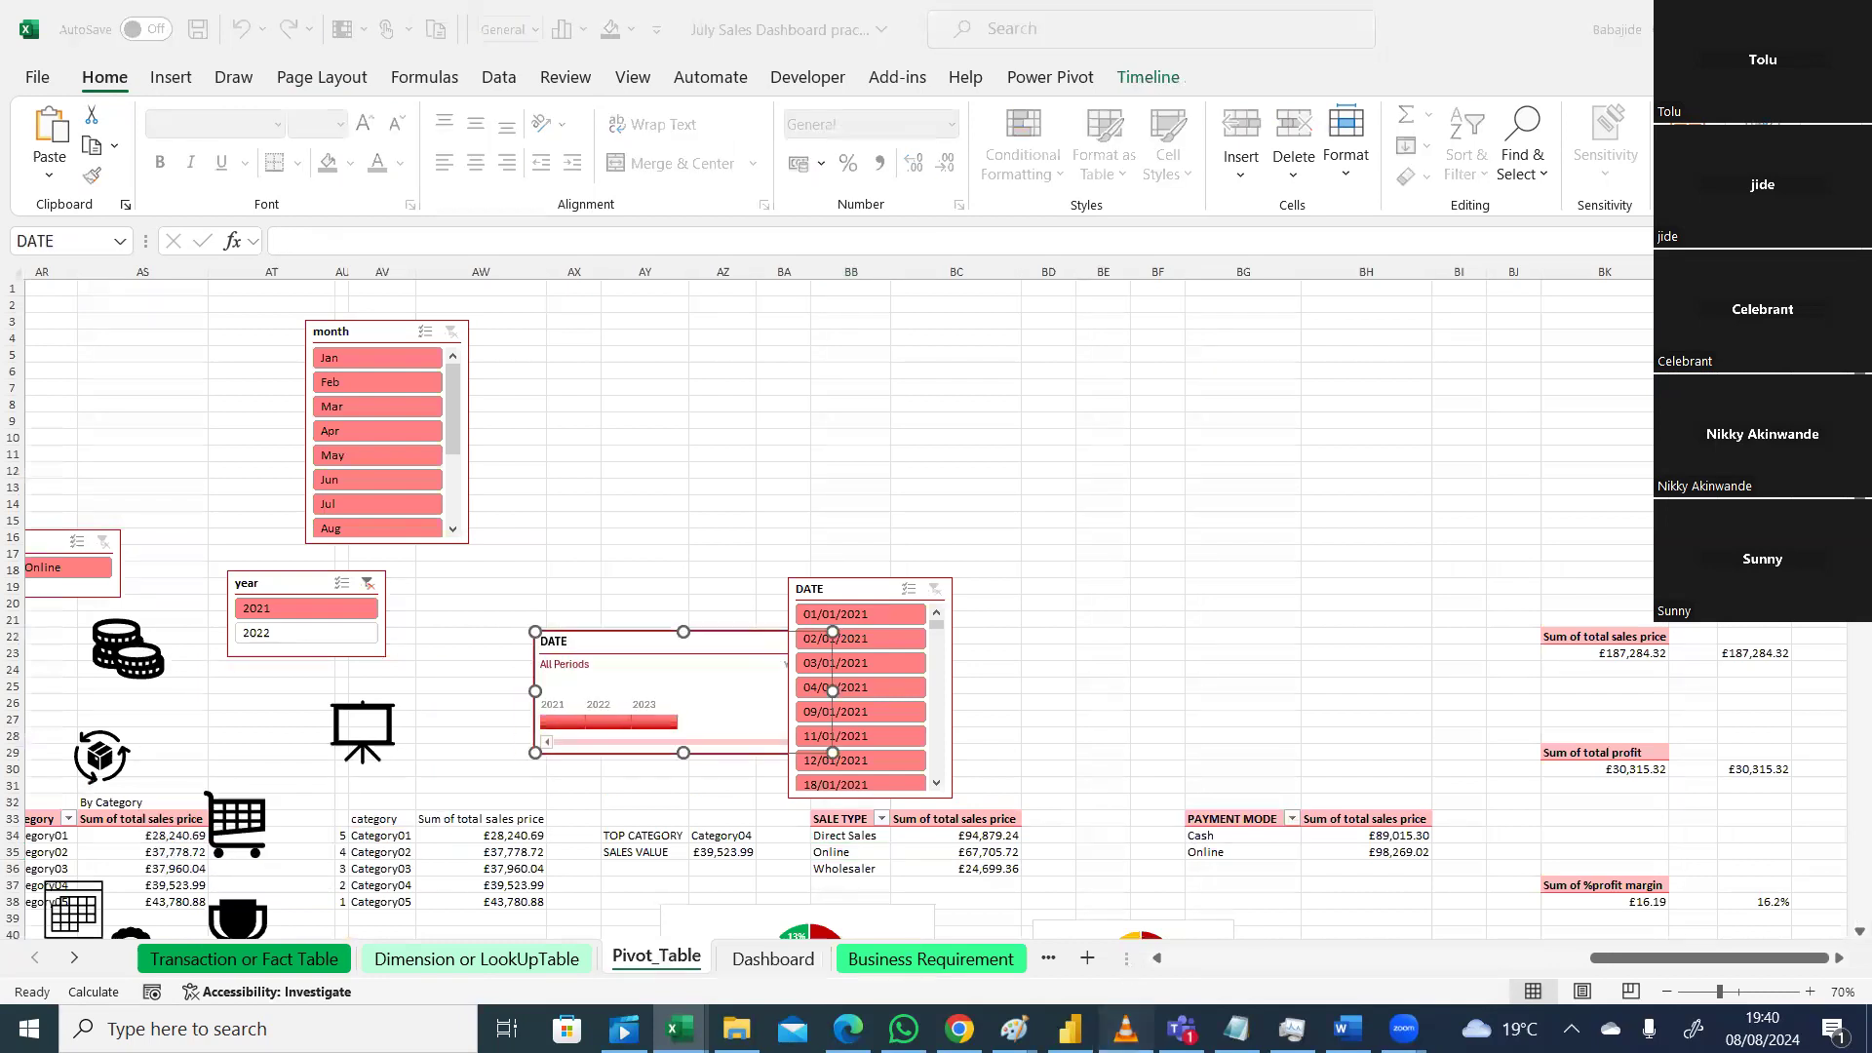
click(1126, 1026)
click(131, 658)
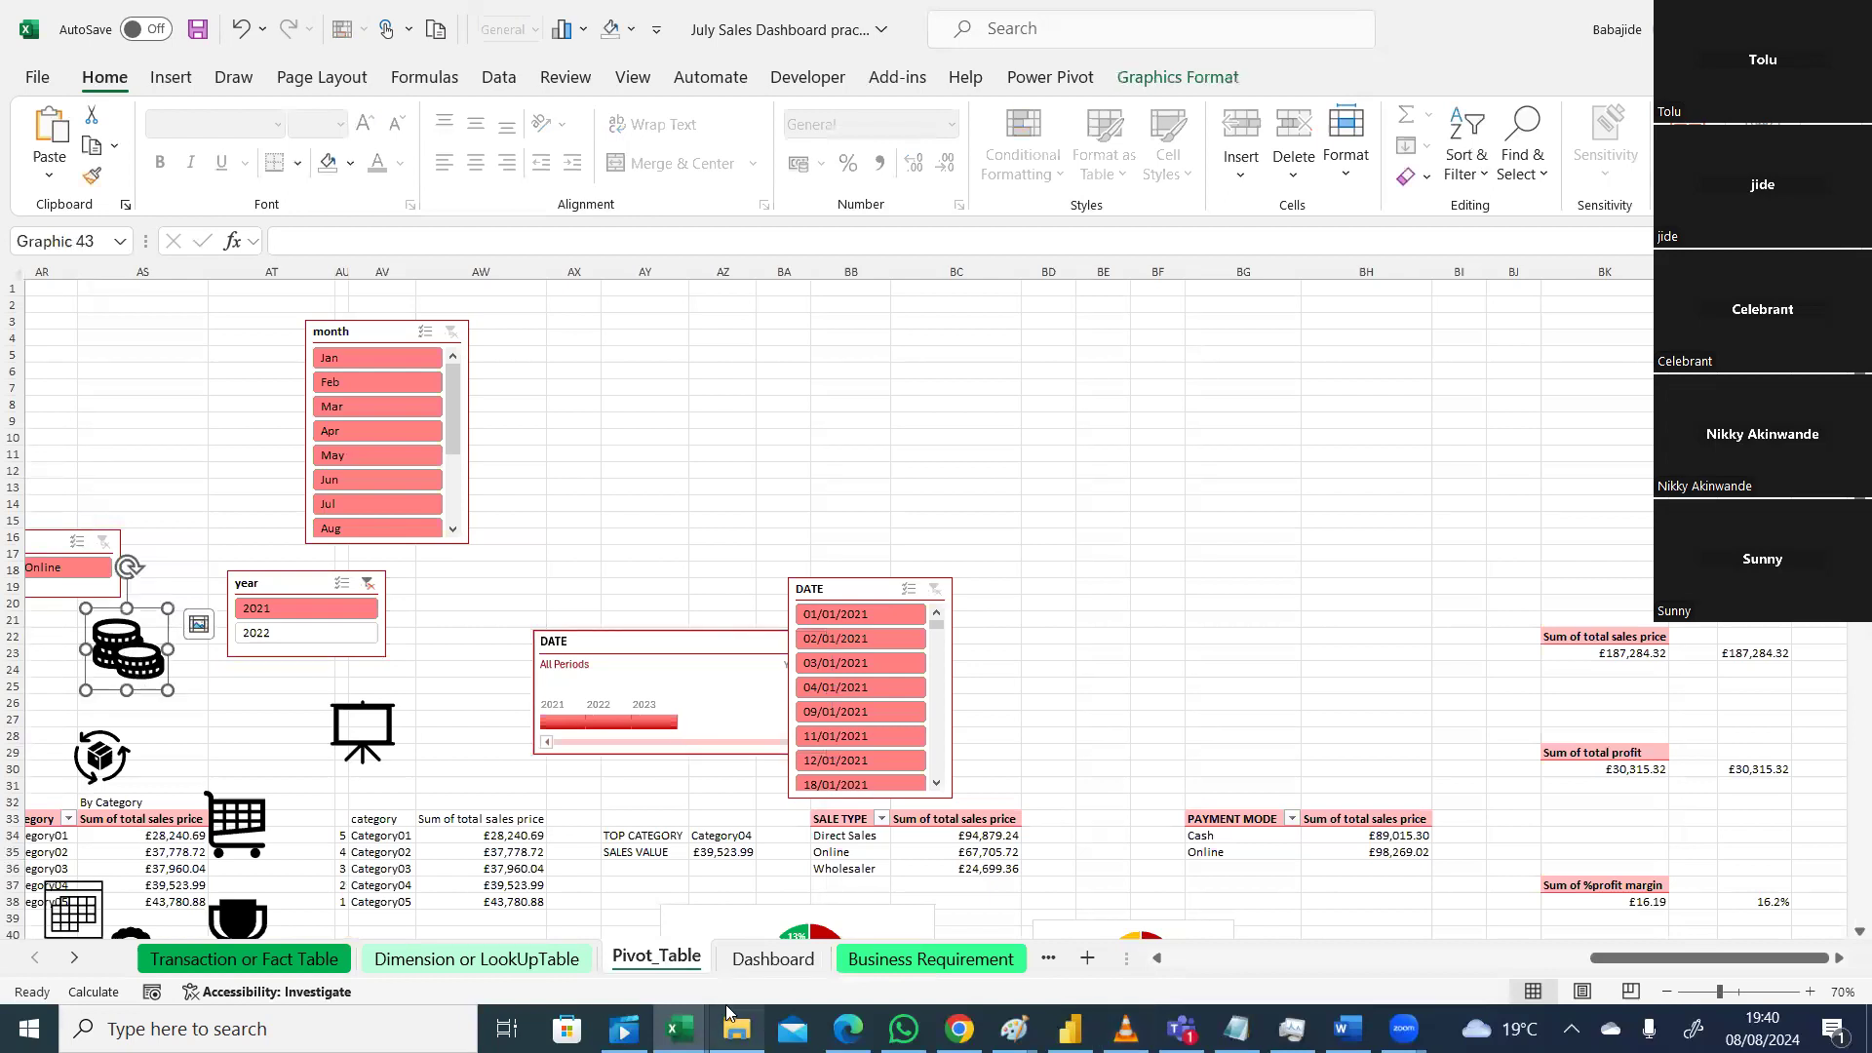
click(770, 958)
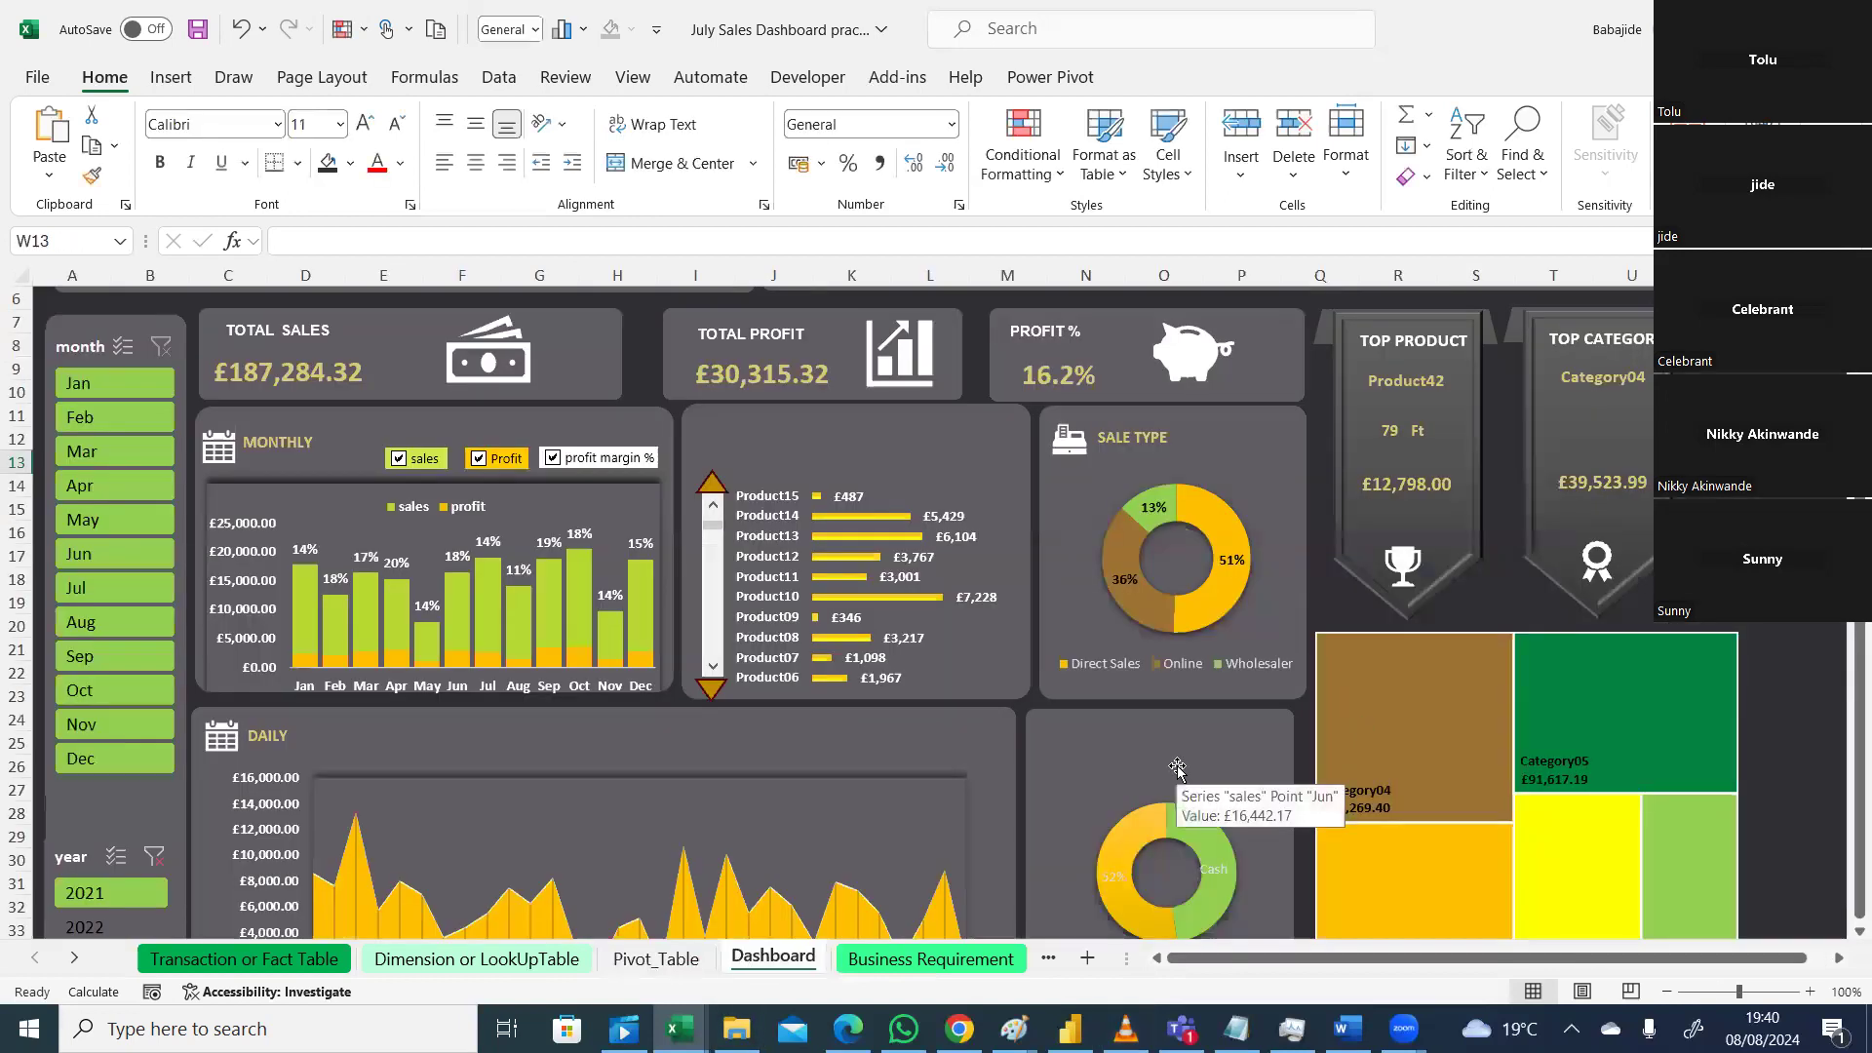
Step: Move the coins graphic above the donut and resize it to 1 cm by 1 cm
click(1177, 769)
drag(1173, 772, 1107, 757)
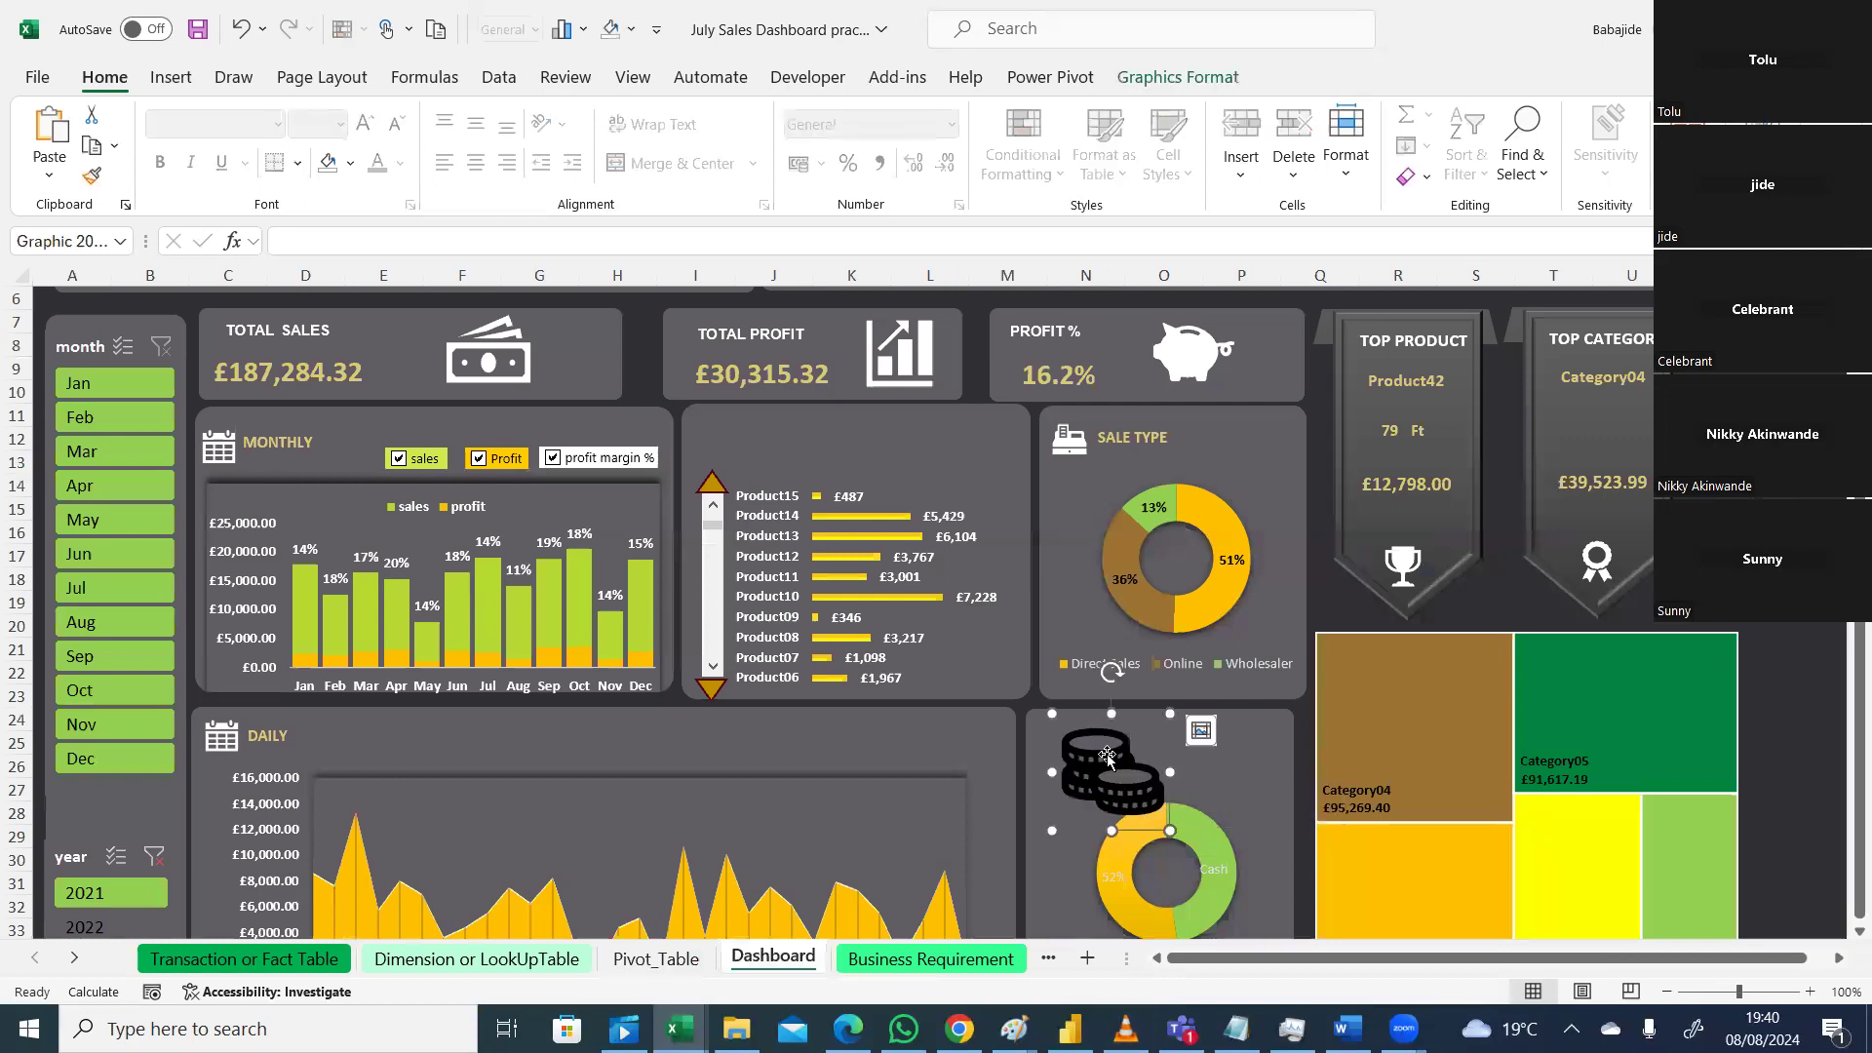
click(1158, 80)
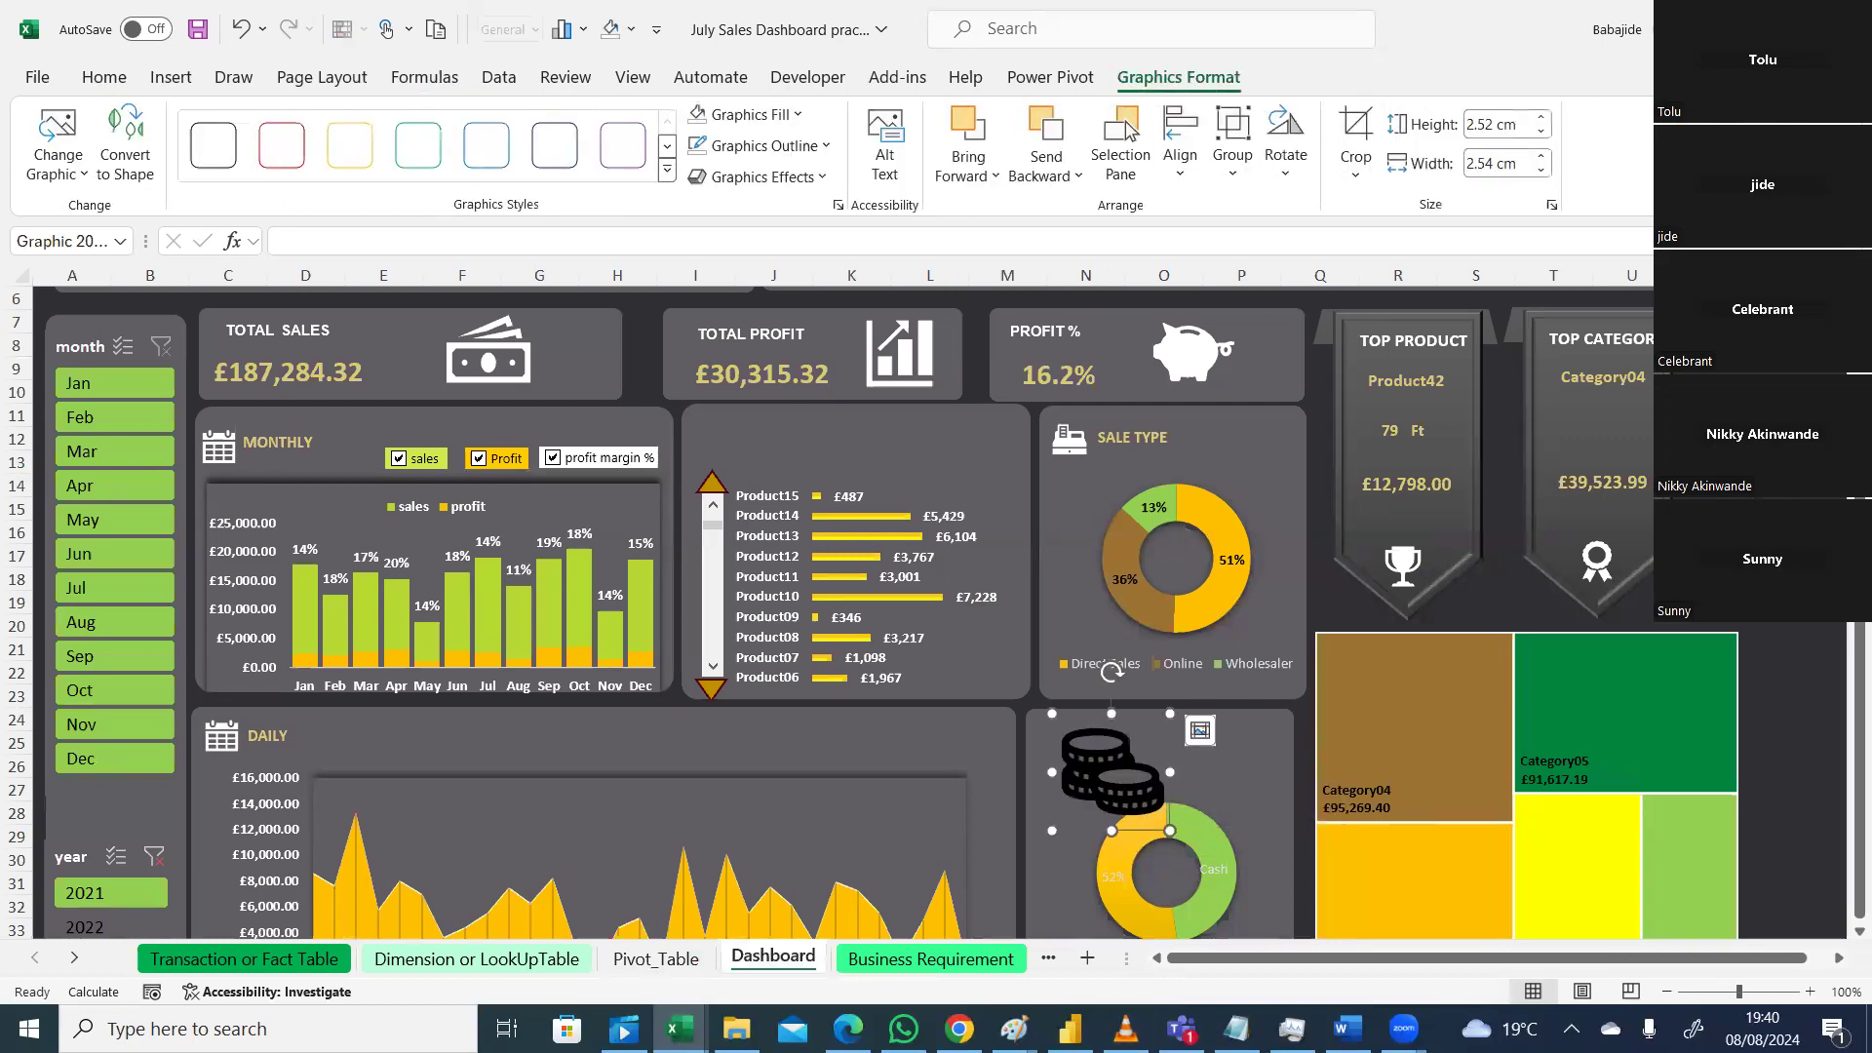
click(1523, 123)
text(1.02)
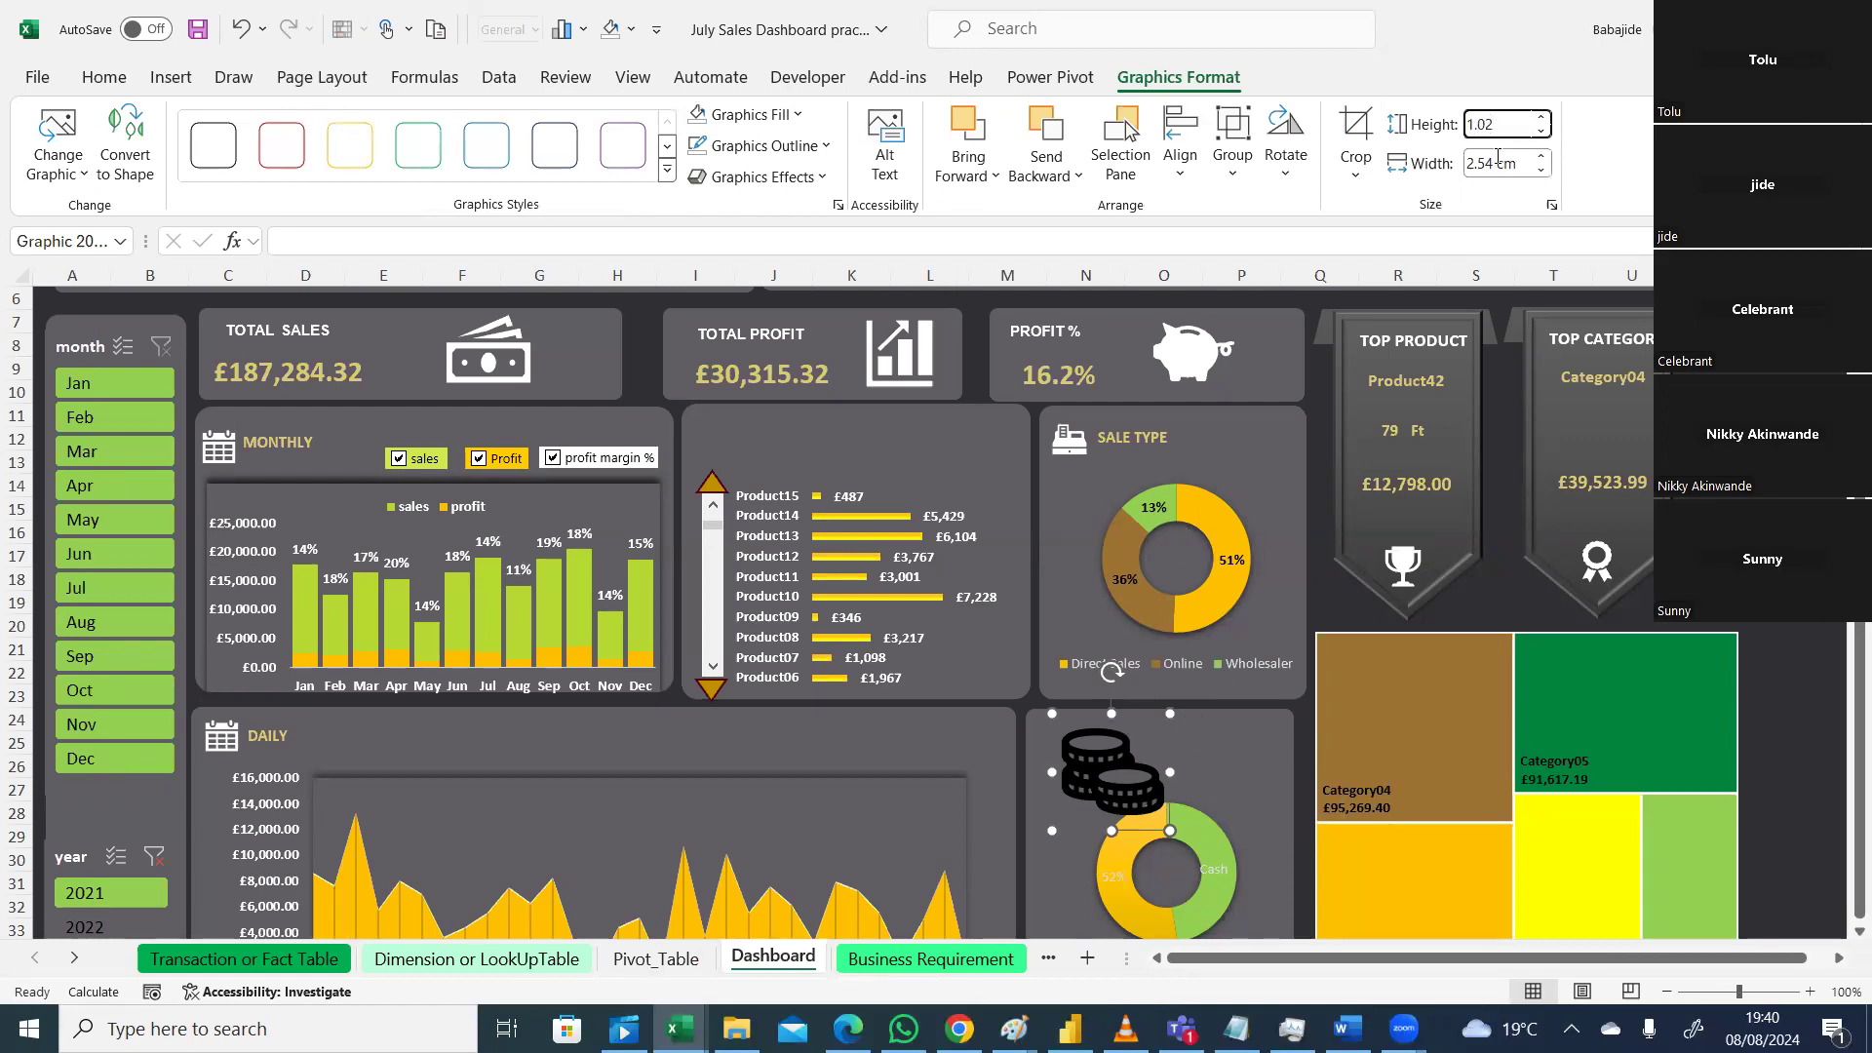
key(Return)
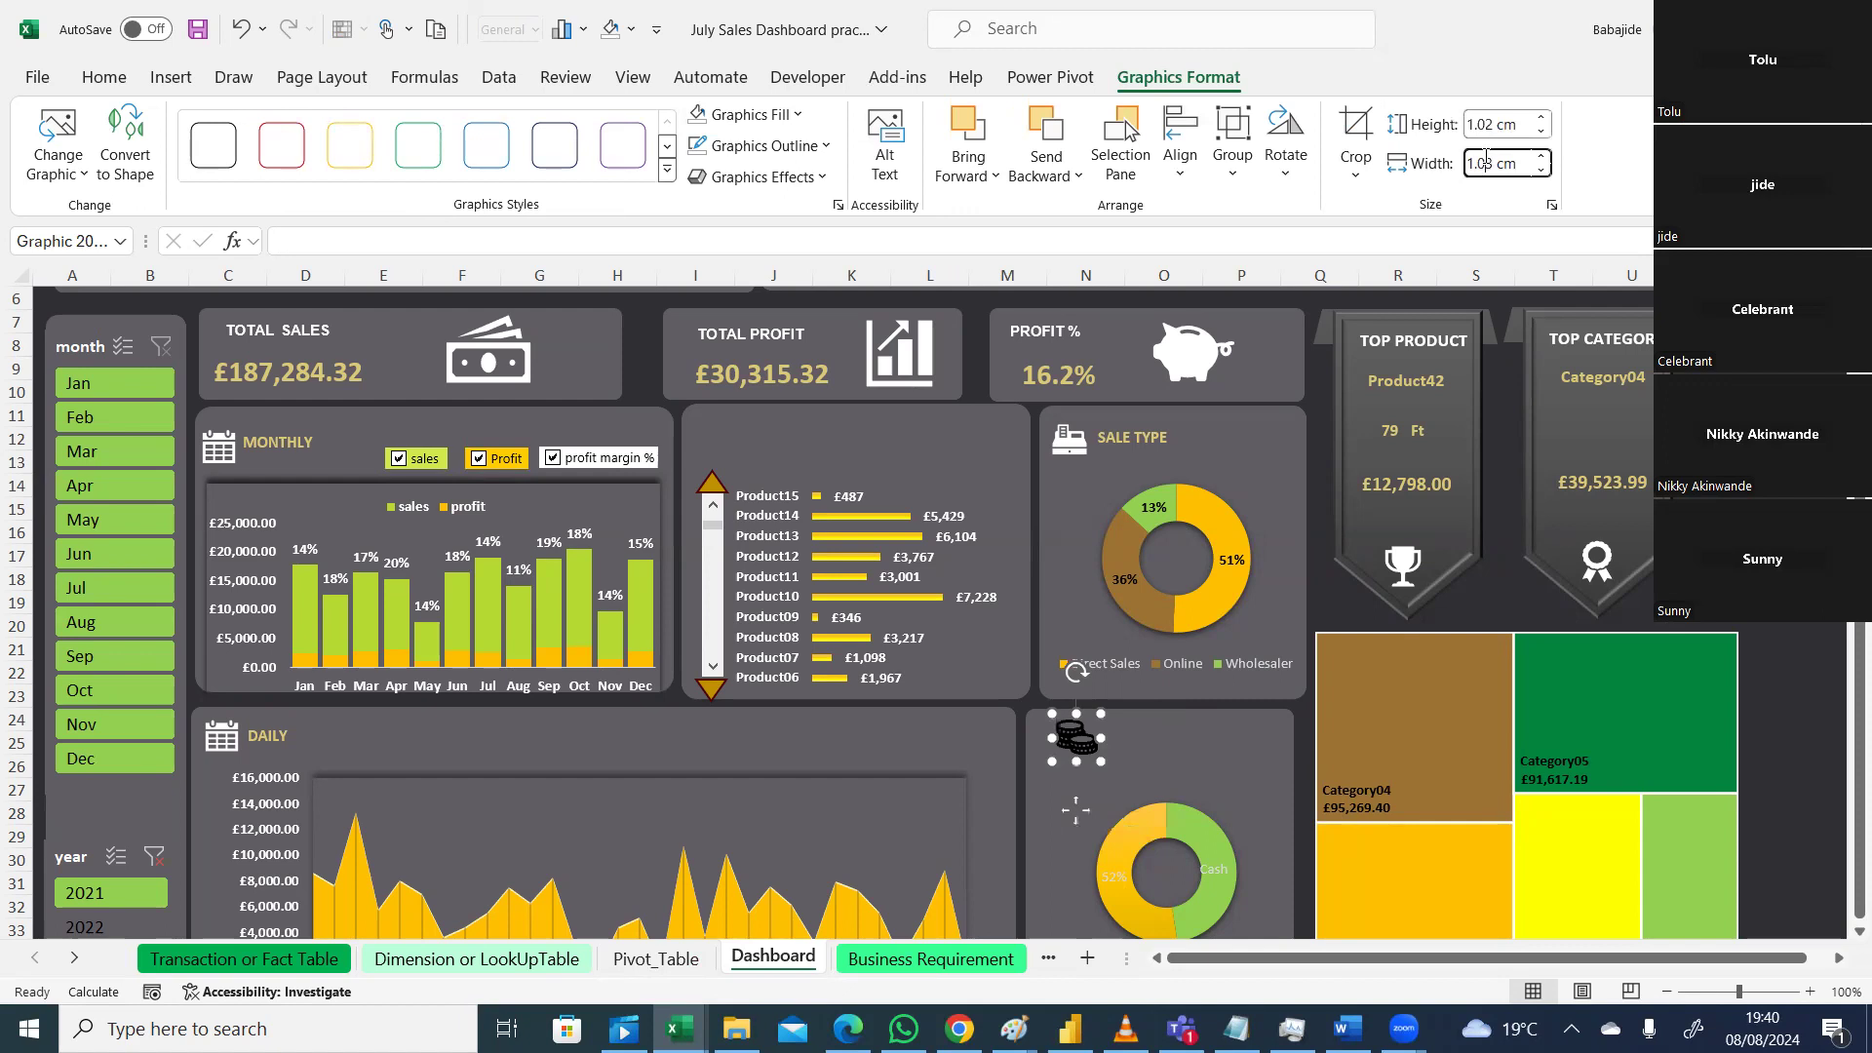
click(1487, 156)
text(1)
key(Return)
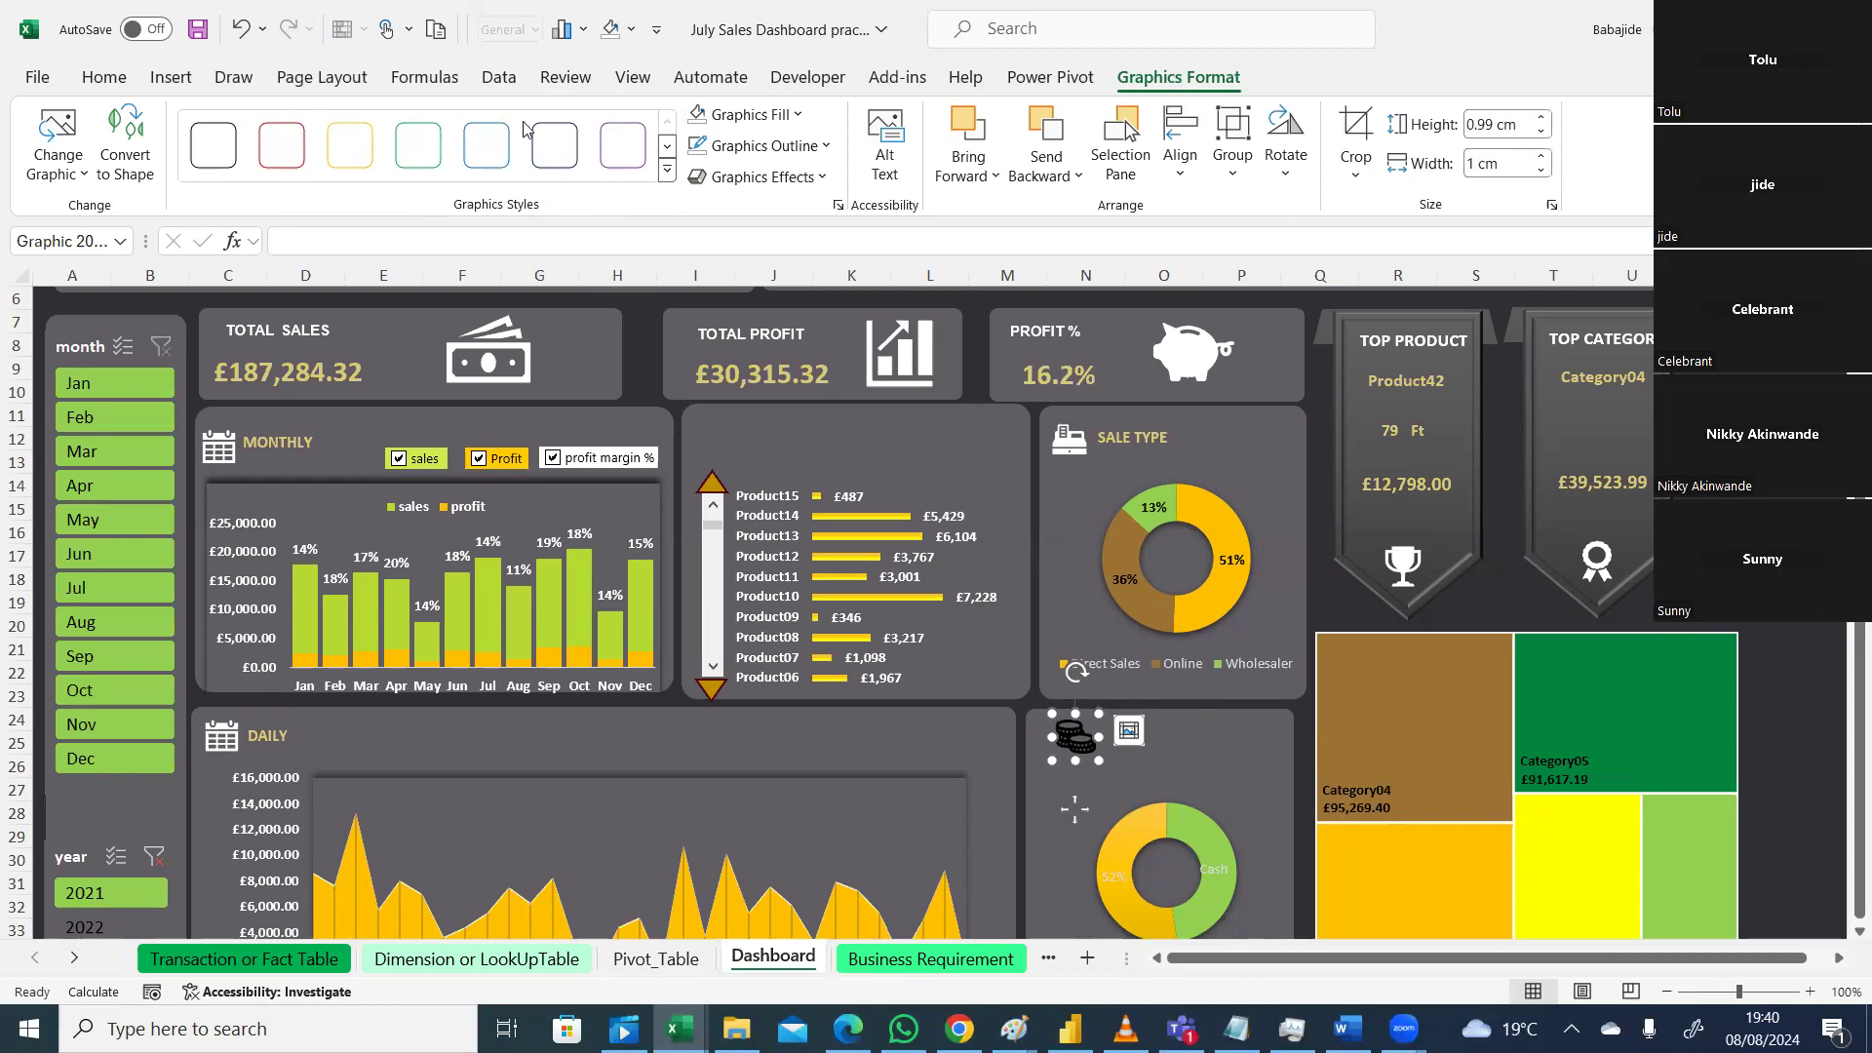
Step: Recolour the coins graphic light grey
click(741, 114)
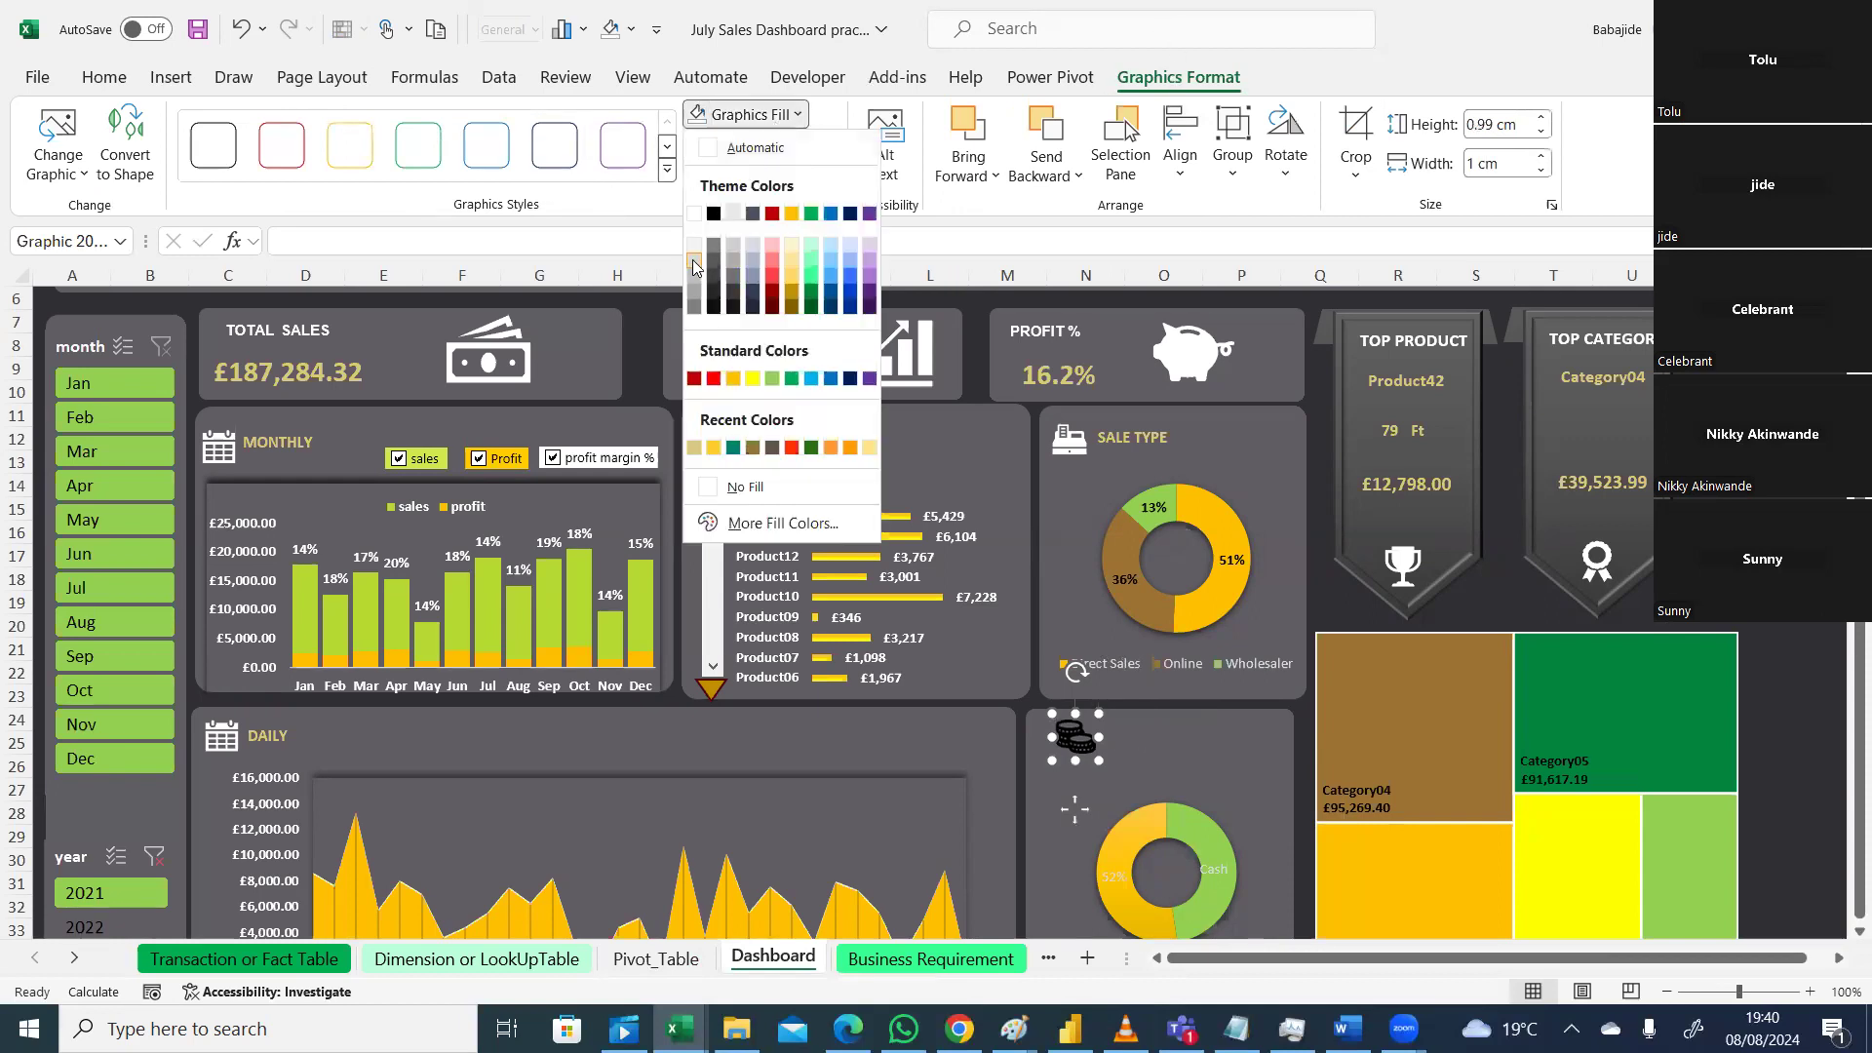
click(691, 249)
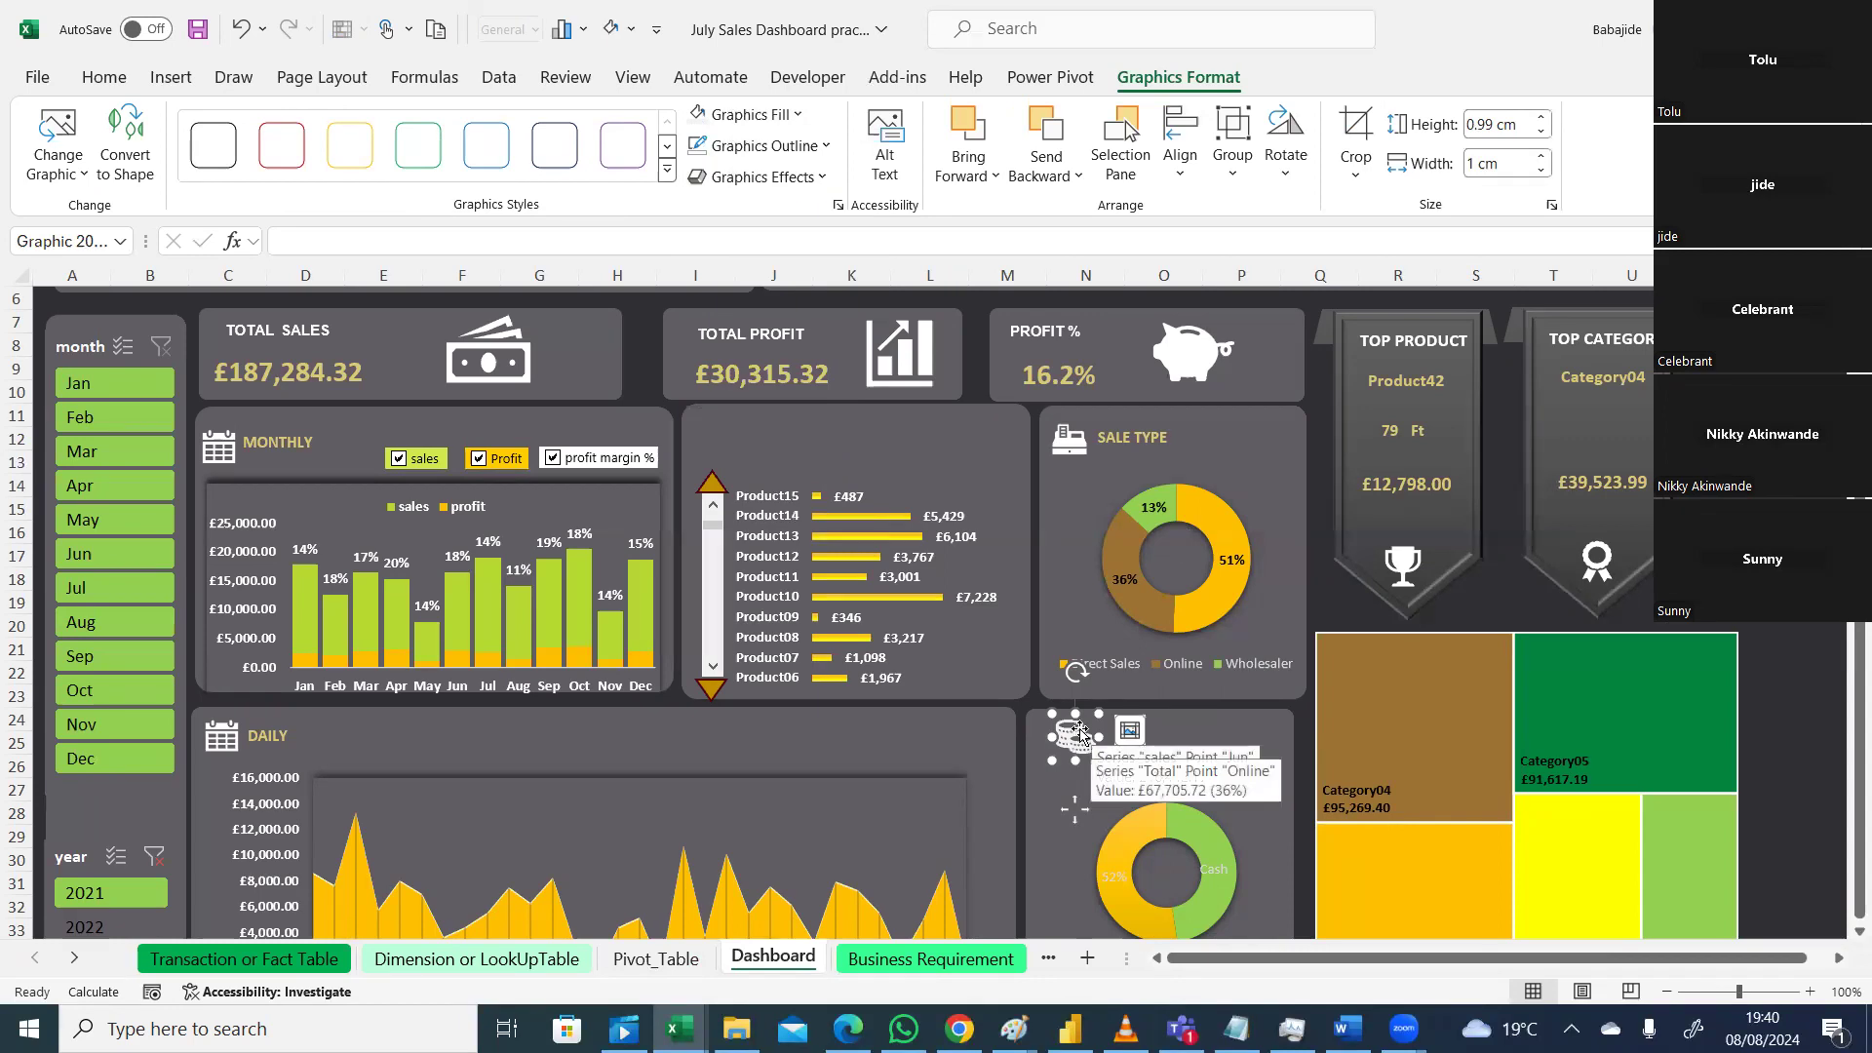
click(1077, 750)
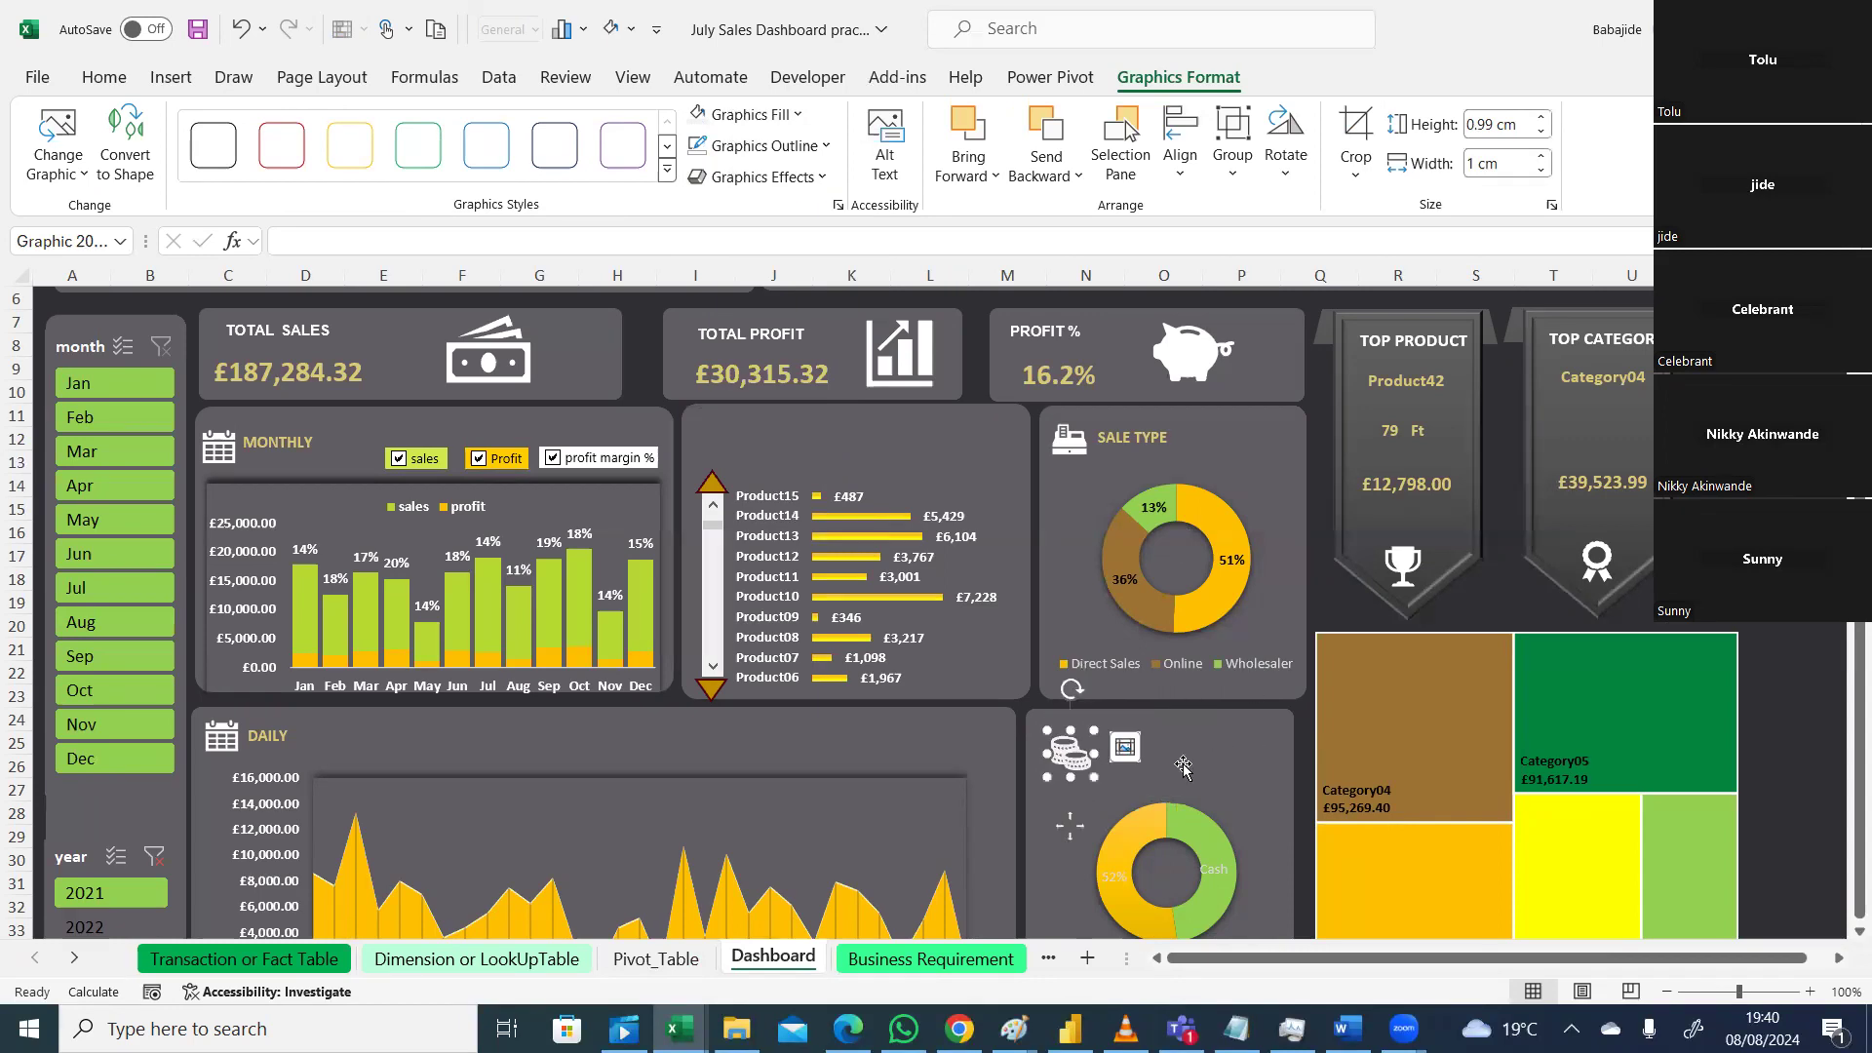
click(1151, 769)
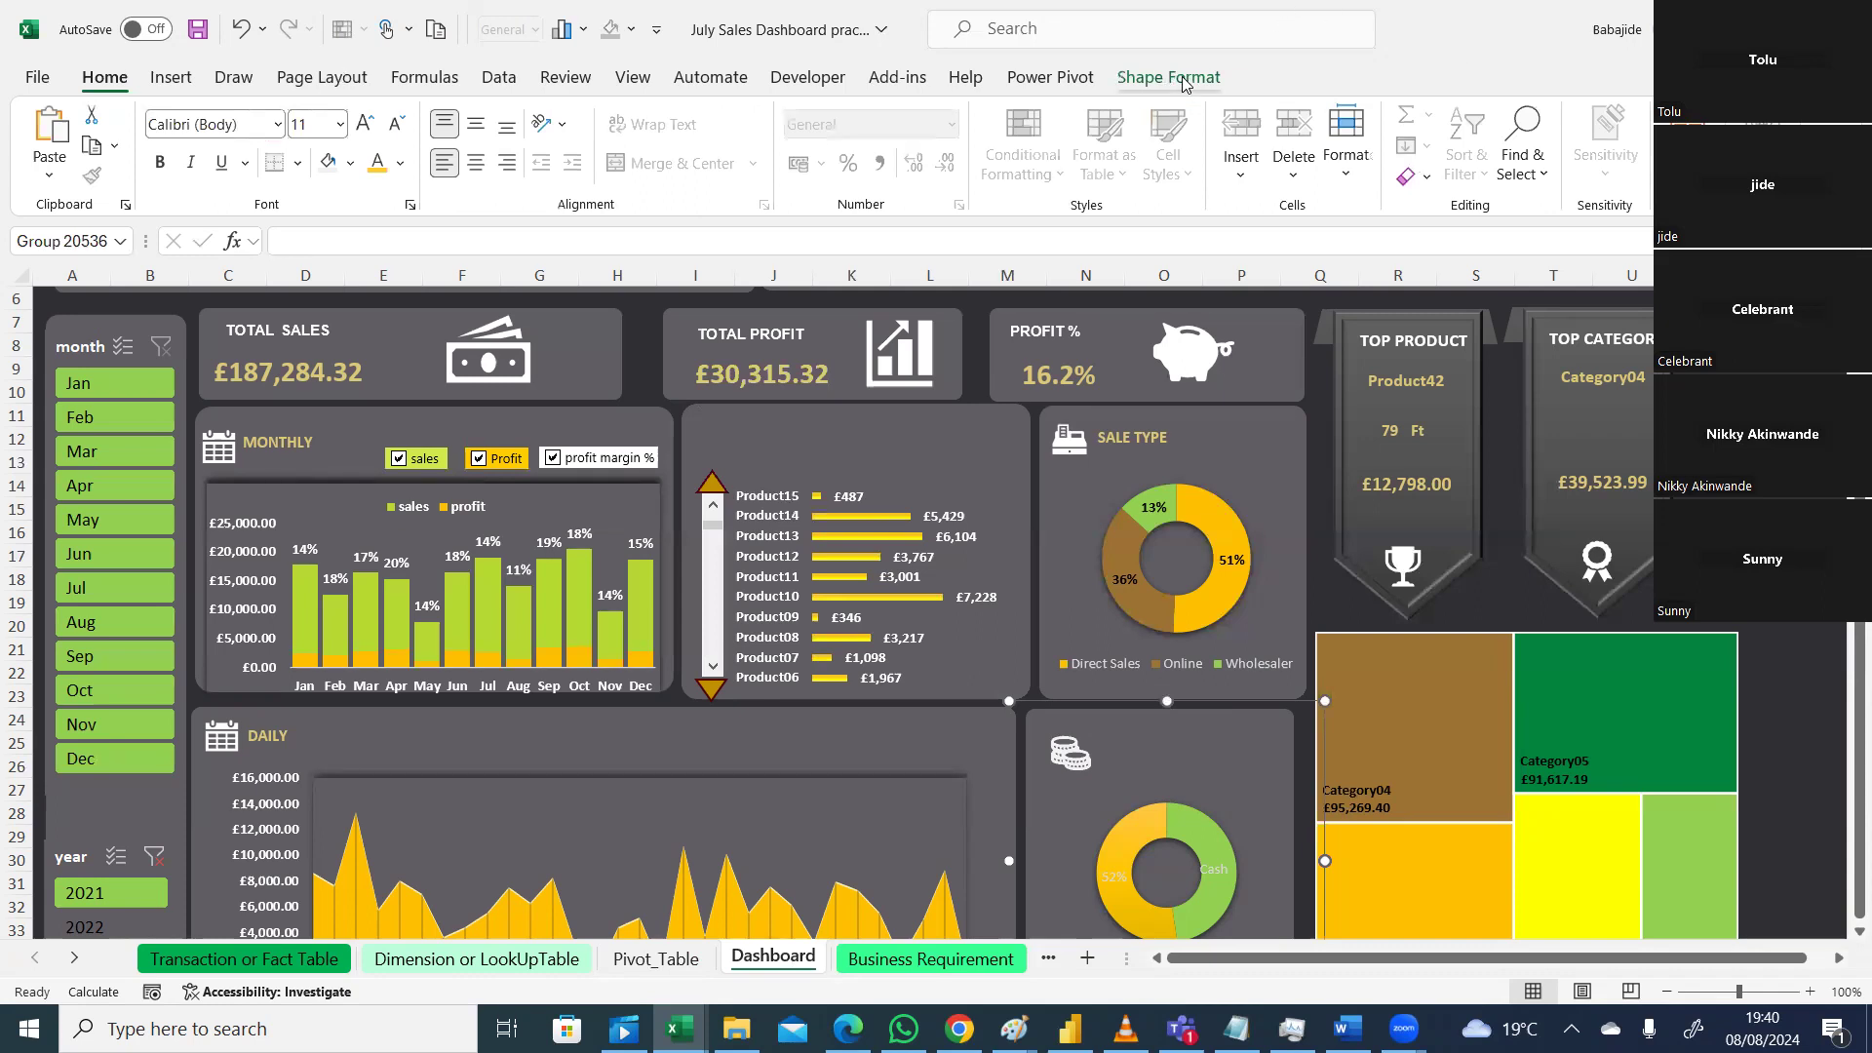
Step: Draw a text box above the payment donut, type PAYMENT MODE, and widen it to one line
click(171, 77)
click(1579, 136)
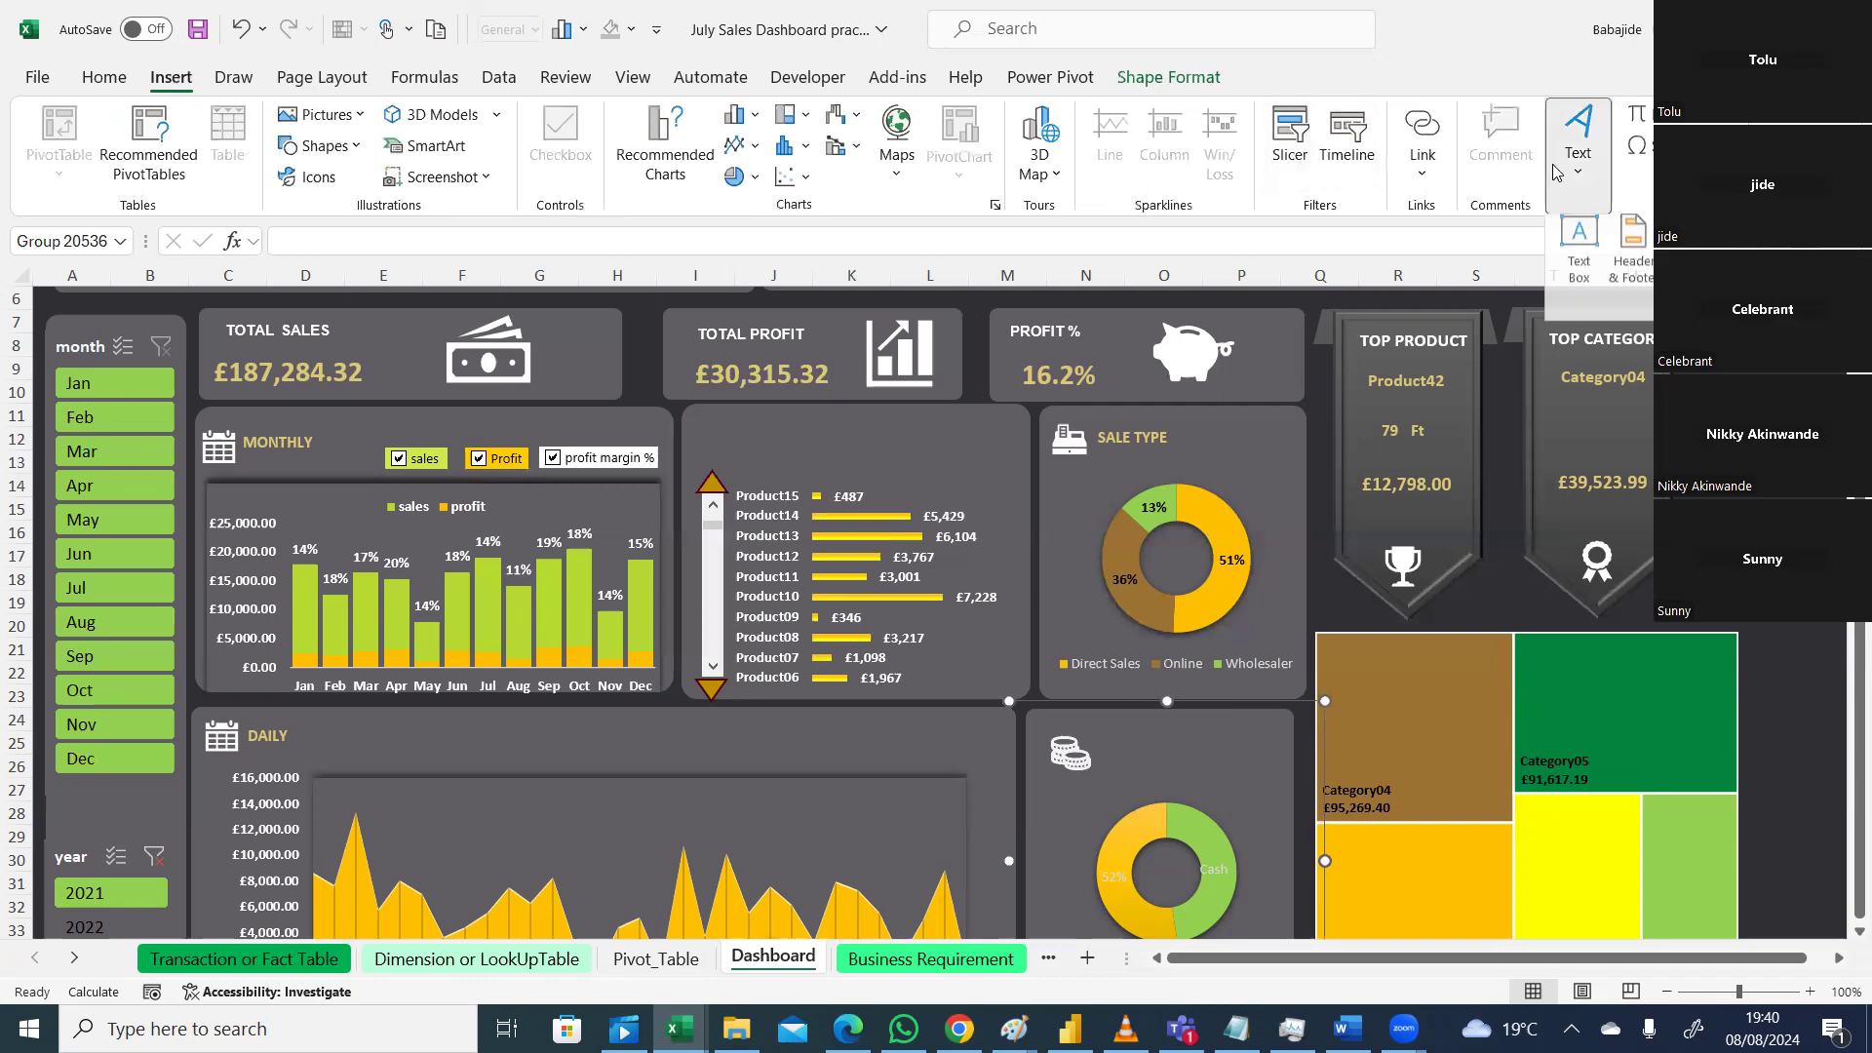
click(1576, 263)
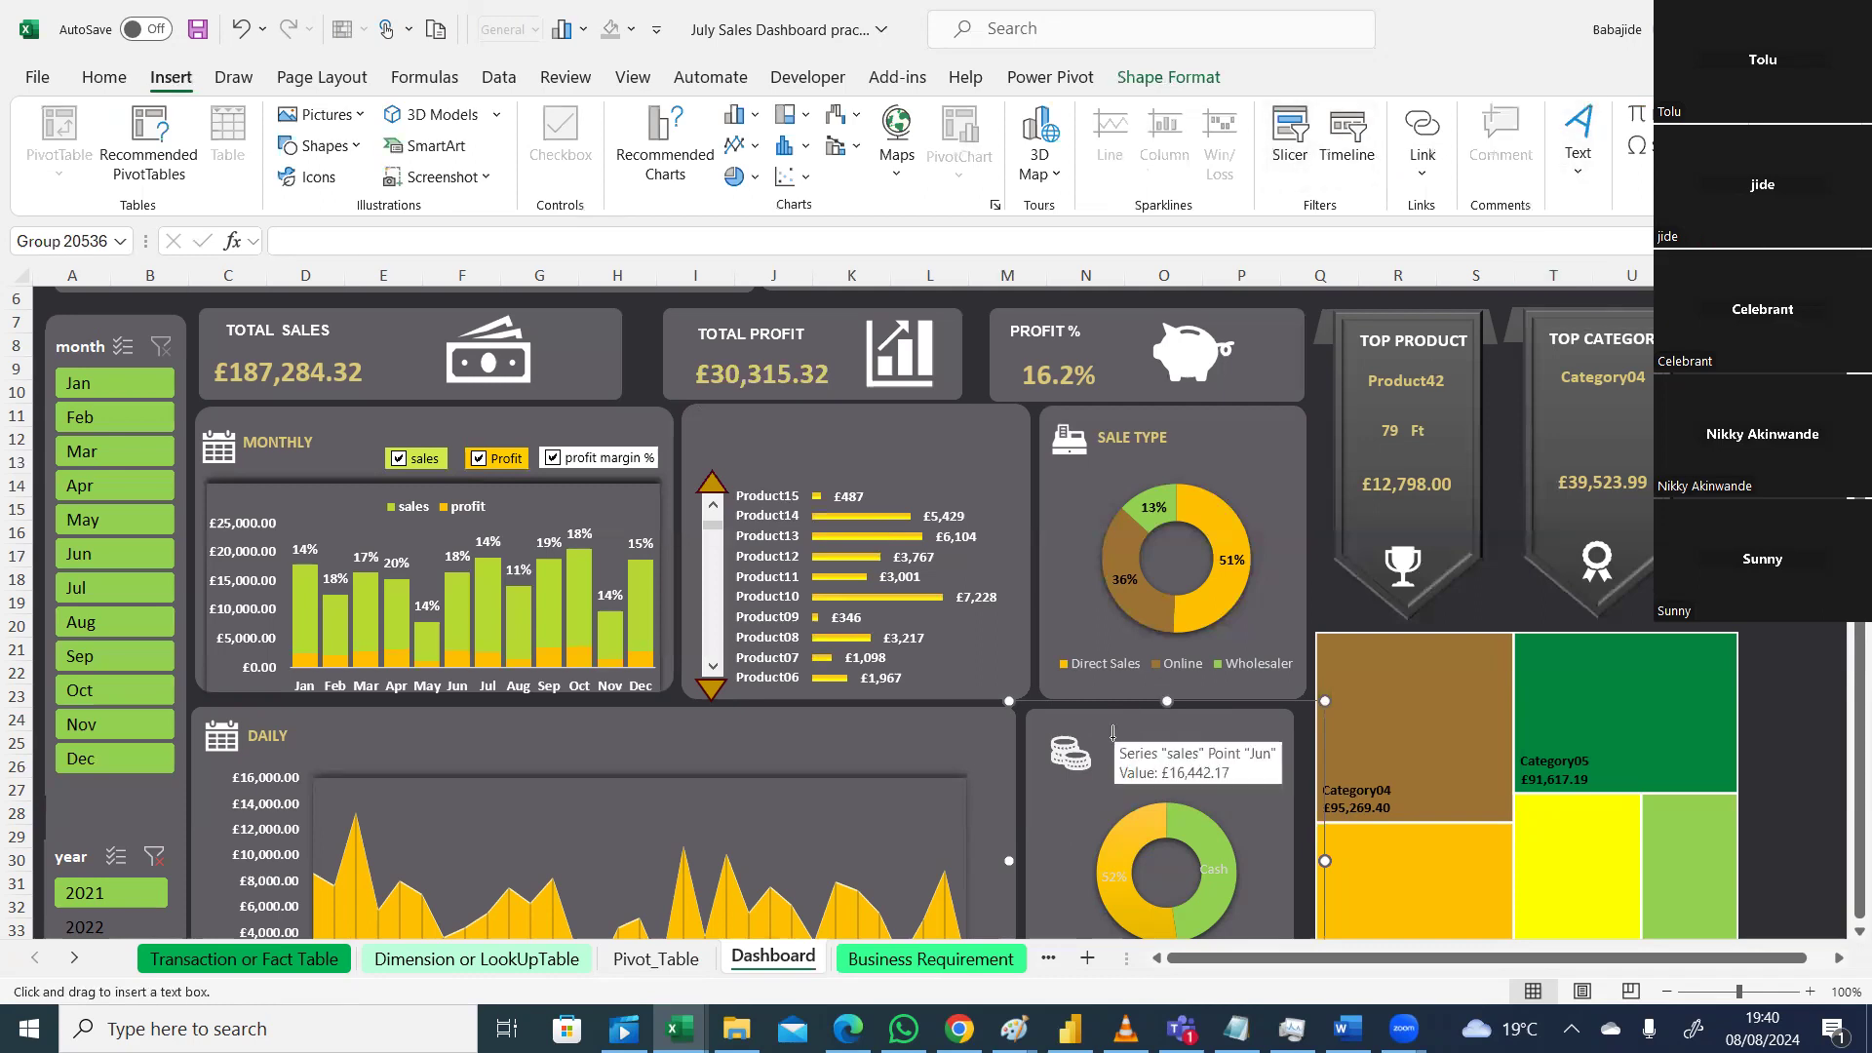
drag(1105, 738, 1187, 760)
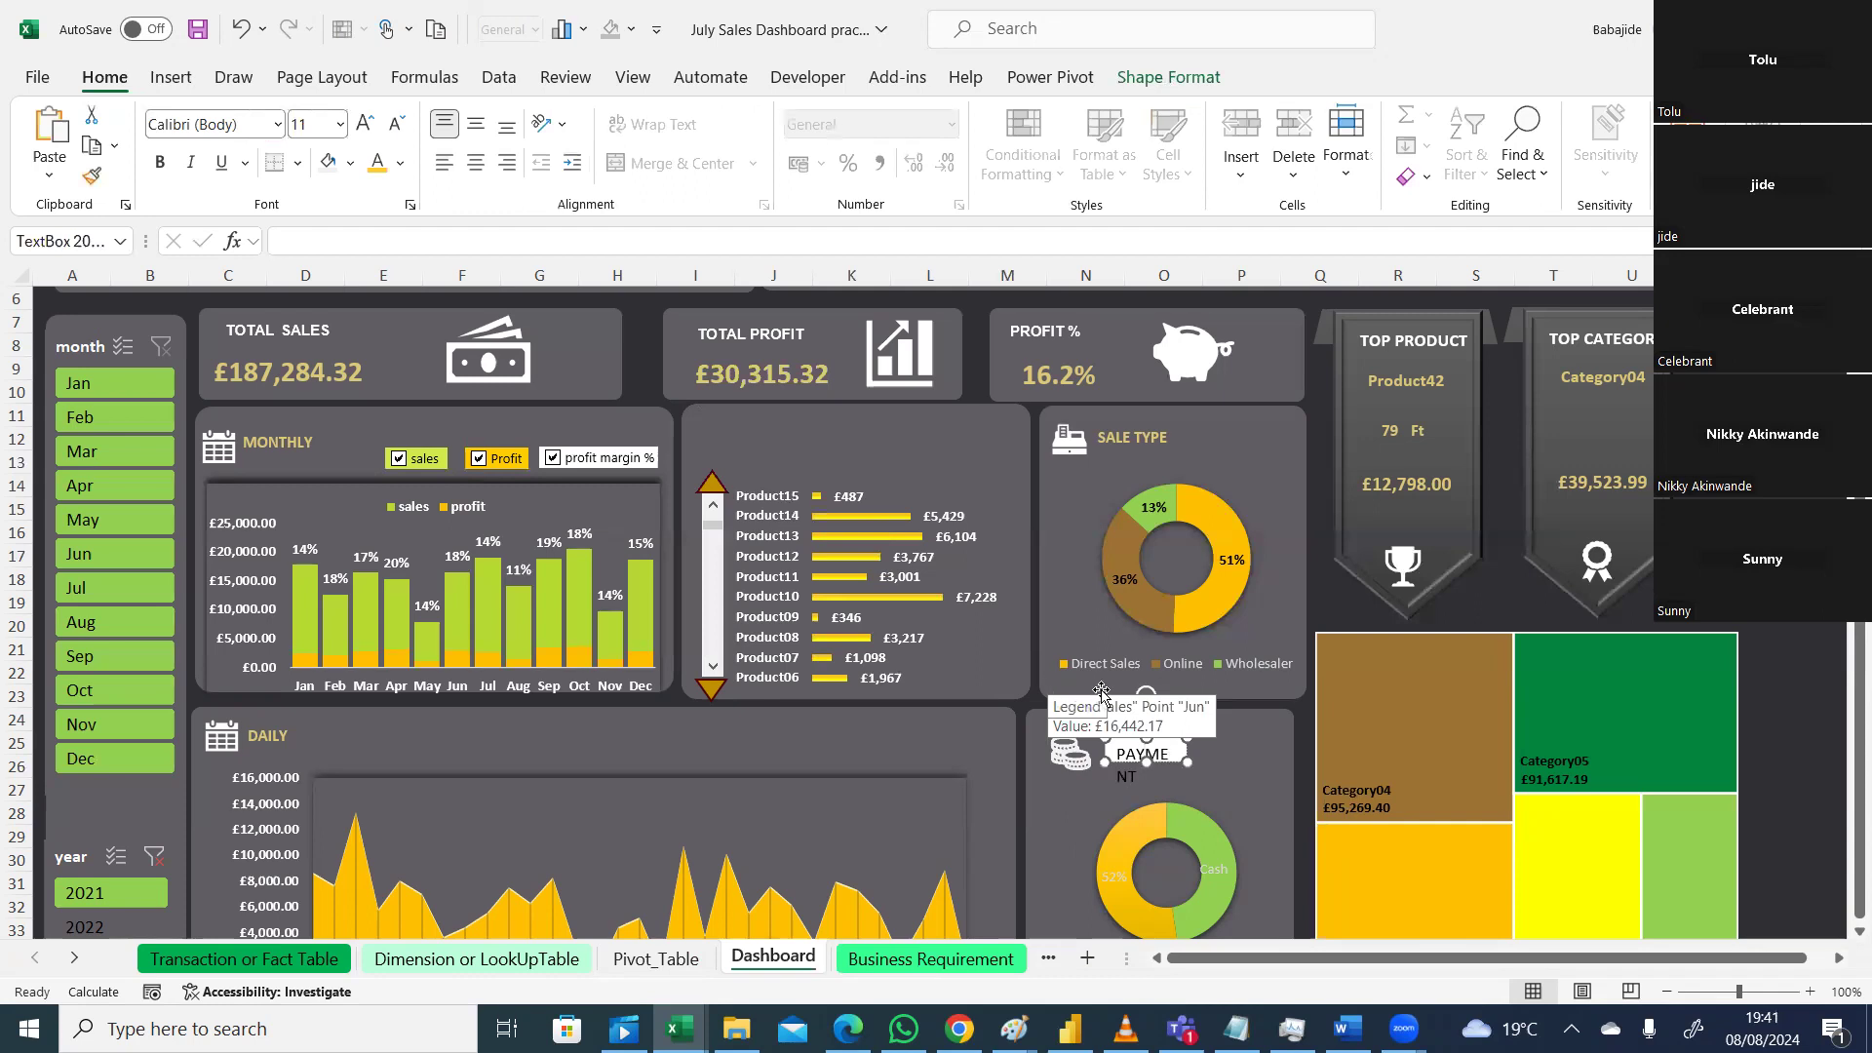
drag(1188, 761, 1225, 768)
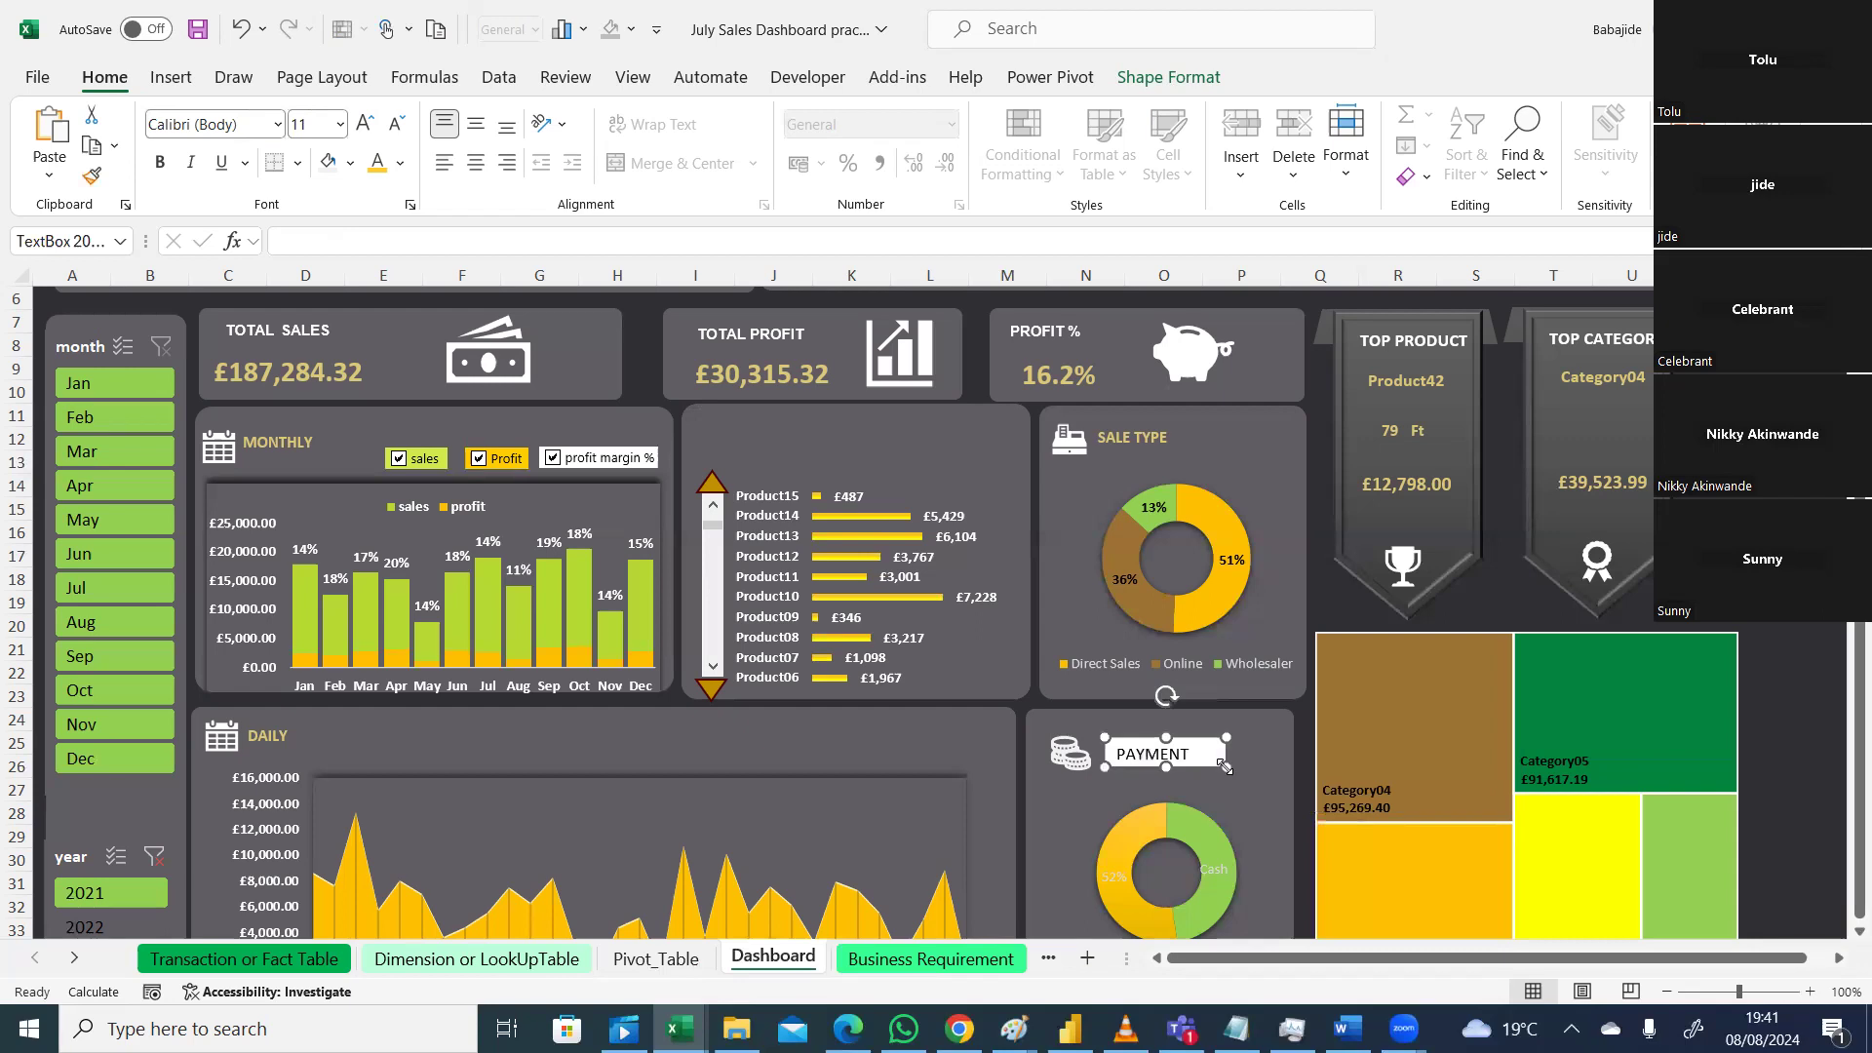
text(MODE)
mouse_move(1225, 767)
mouse_down()
mouse_move(1255, 791)
mouse_move(1260, 773)
mouse_up()
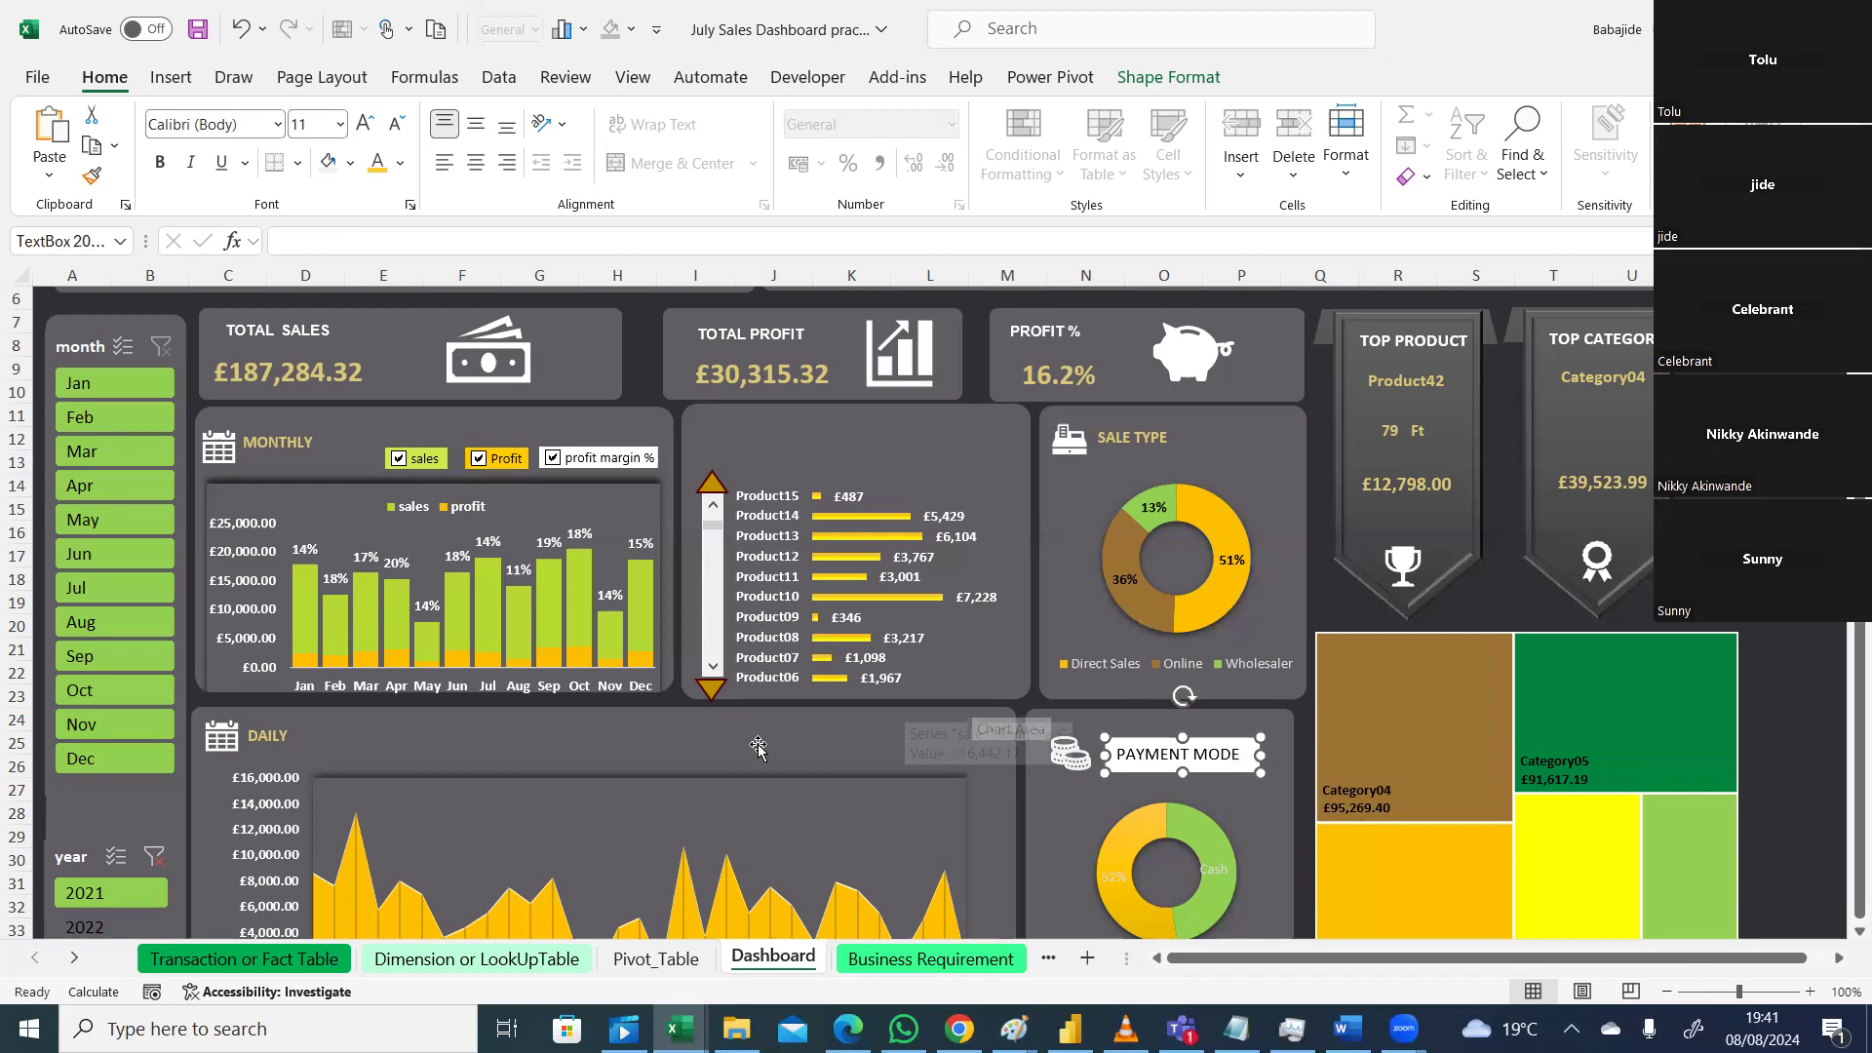
Step: Check the gold hex code used by the DAILY title's font colour
click(265, 733)
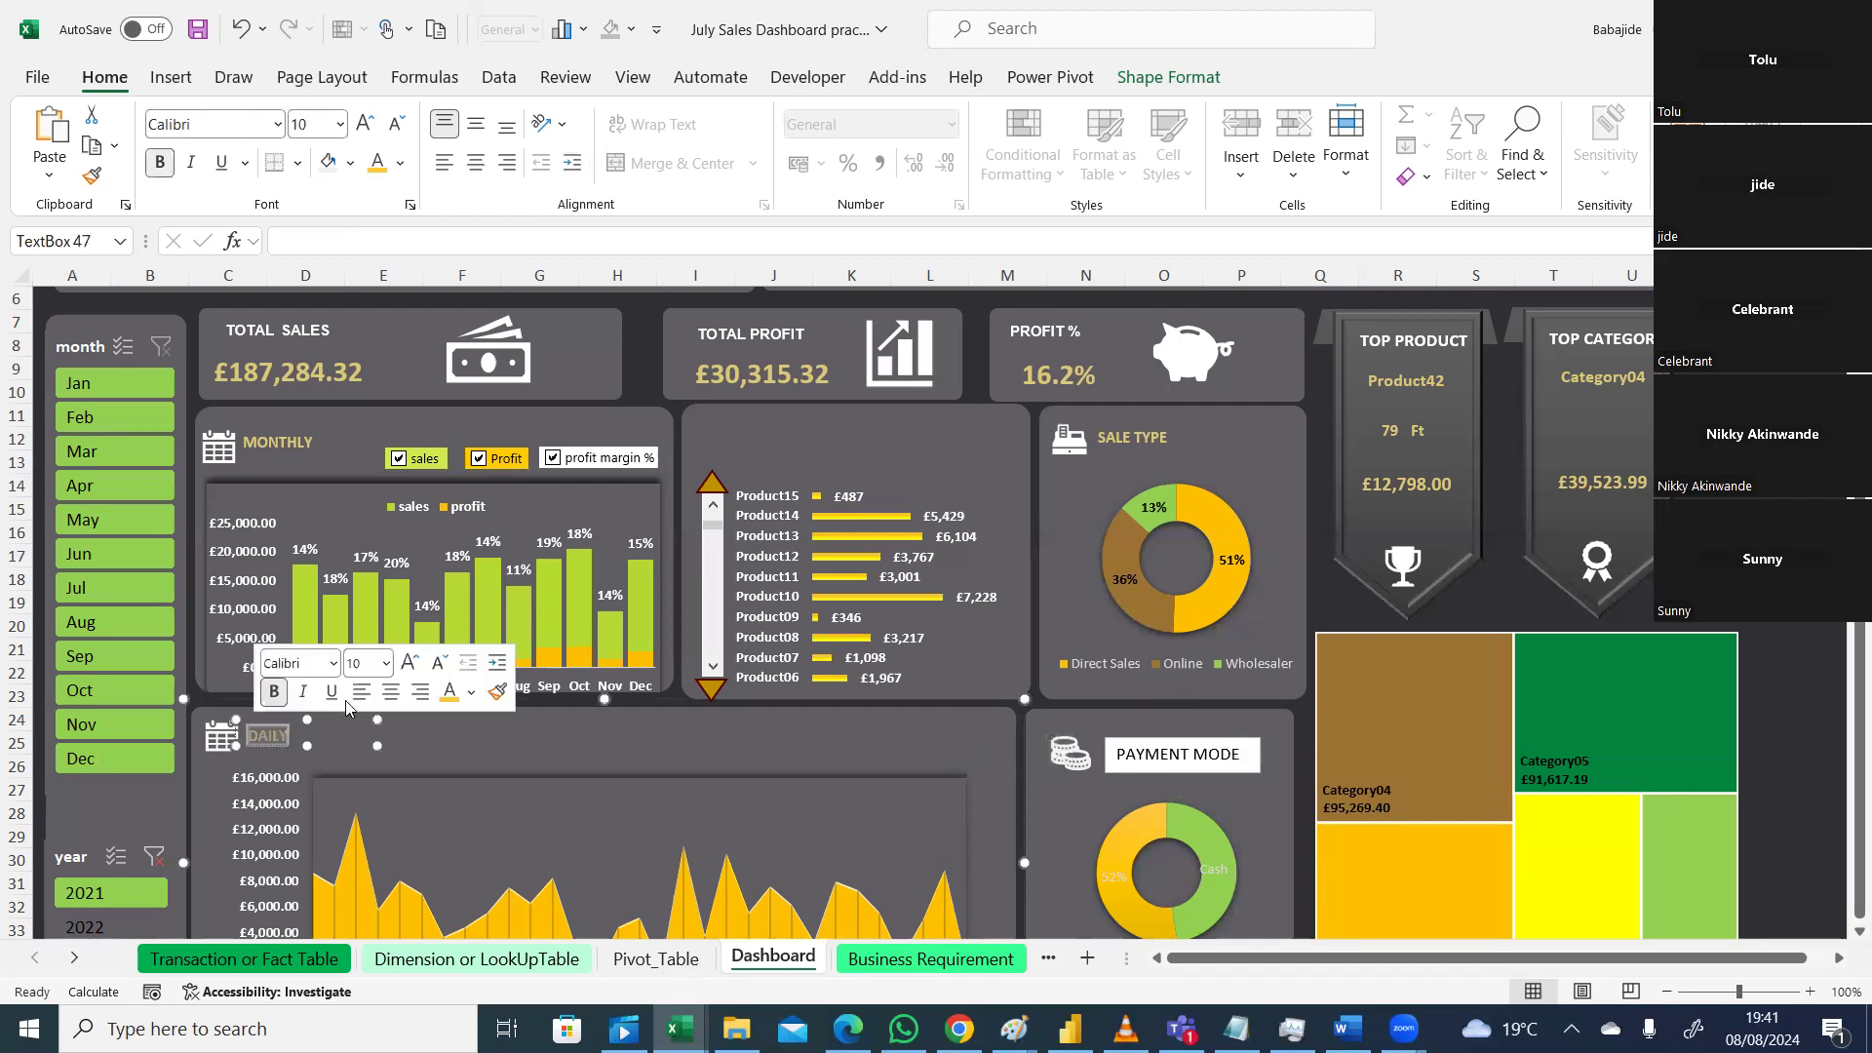
click(472, 692)
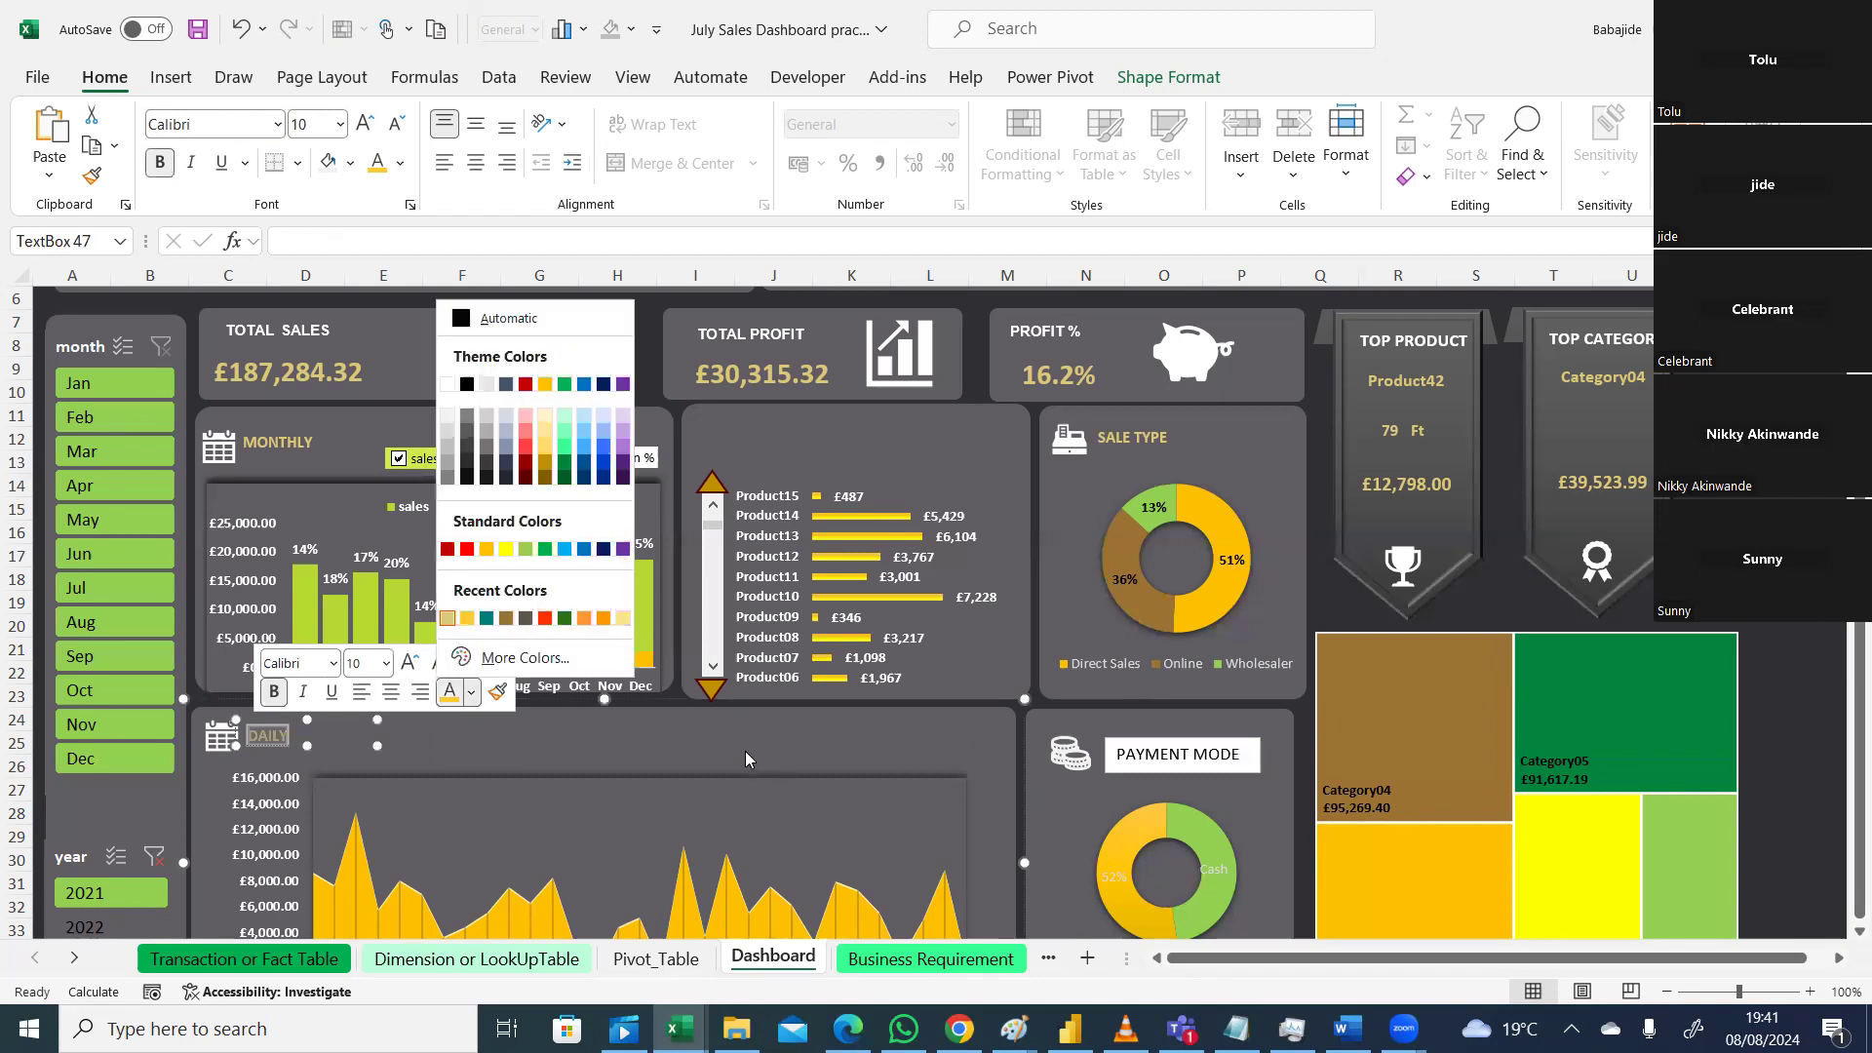
click(524, 657)
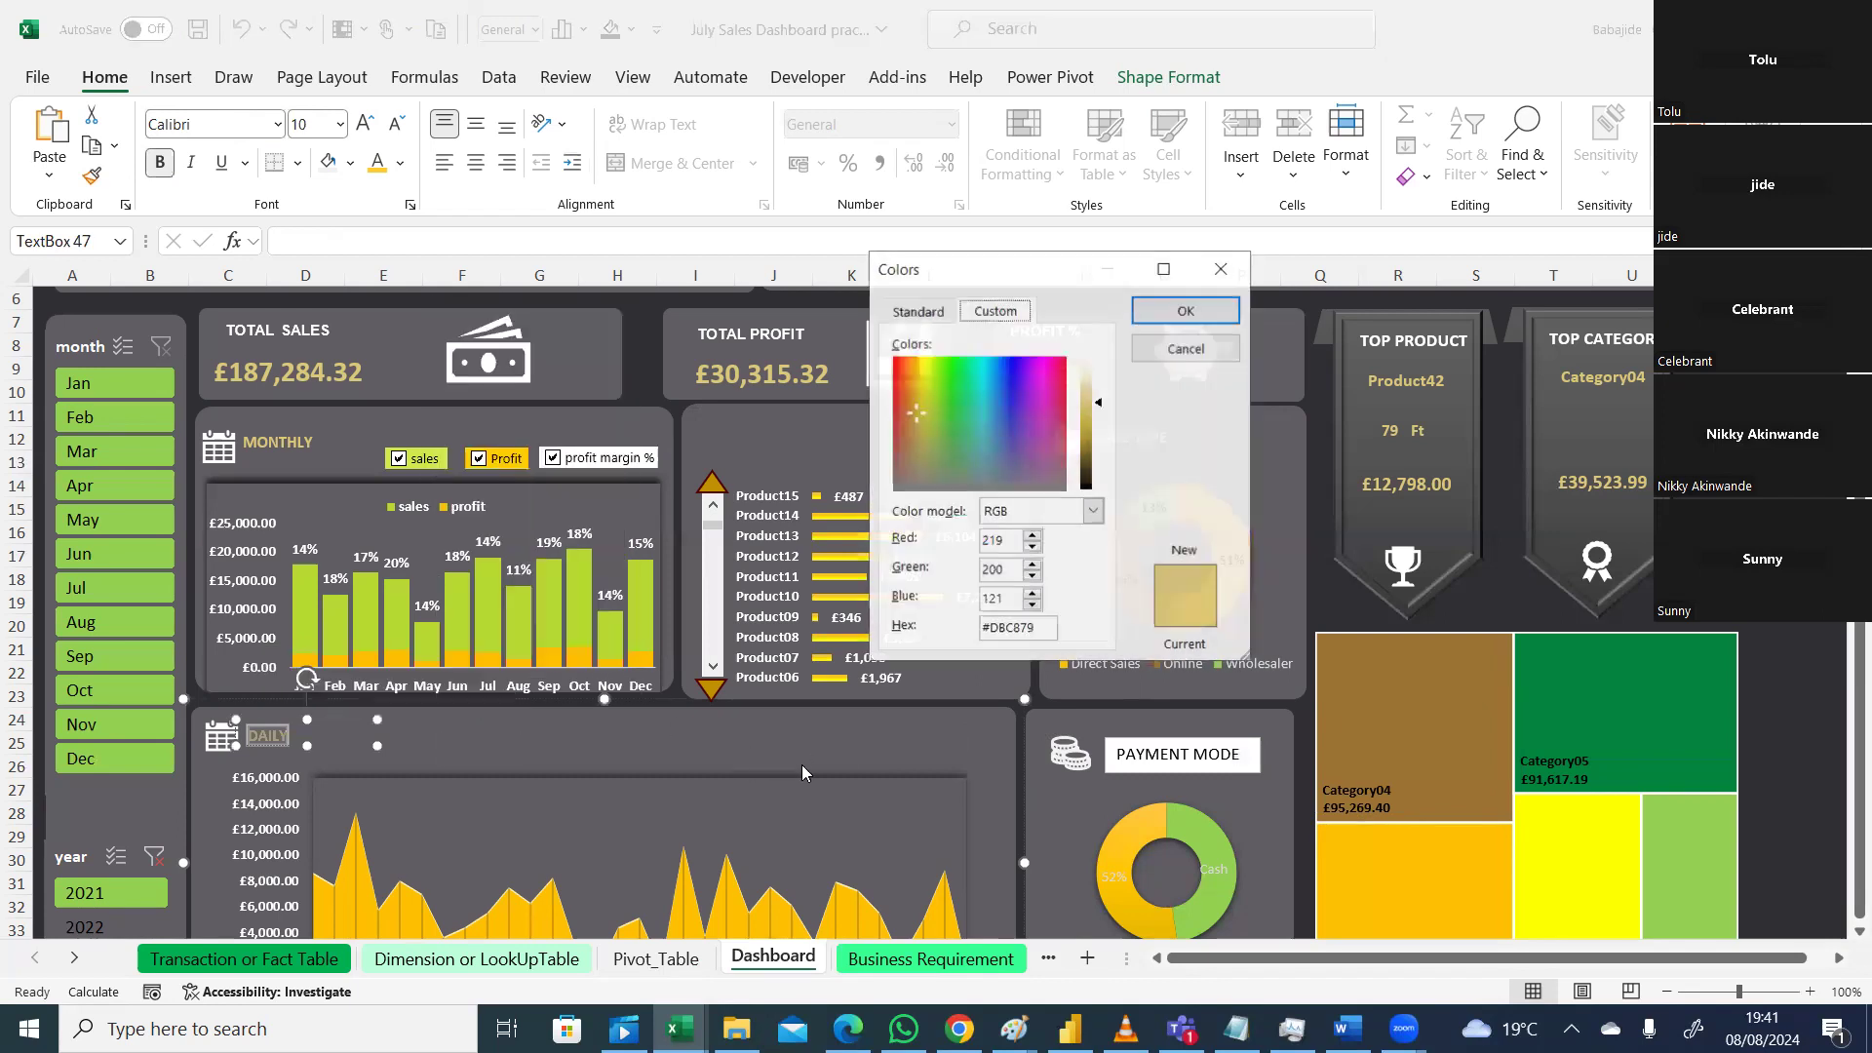
drag(1037, 625, 981, 629)
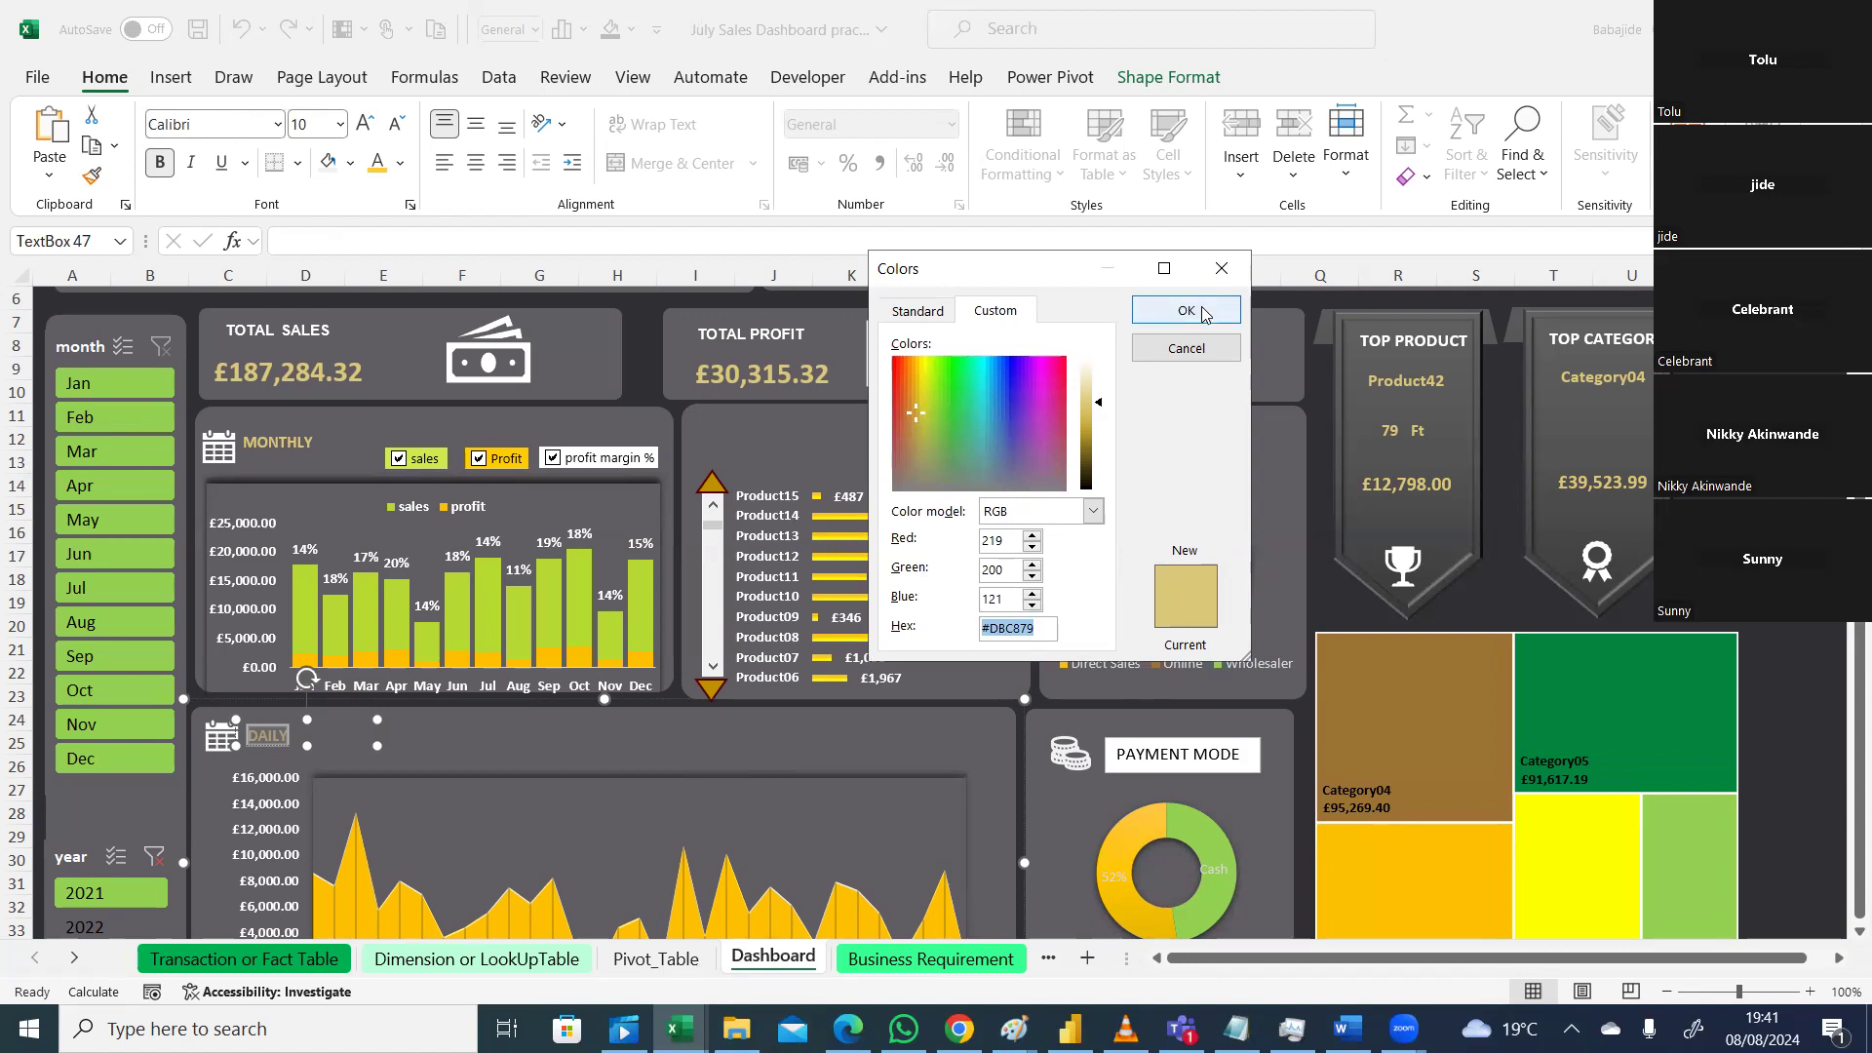
click(1222, 268)
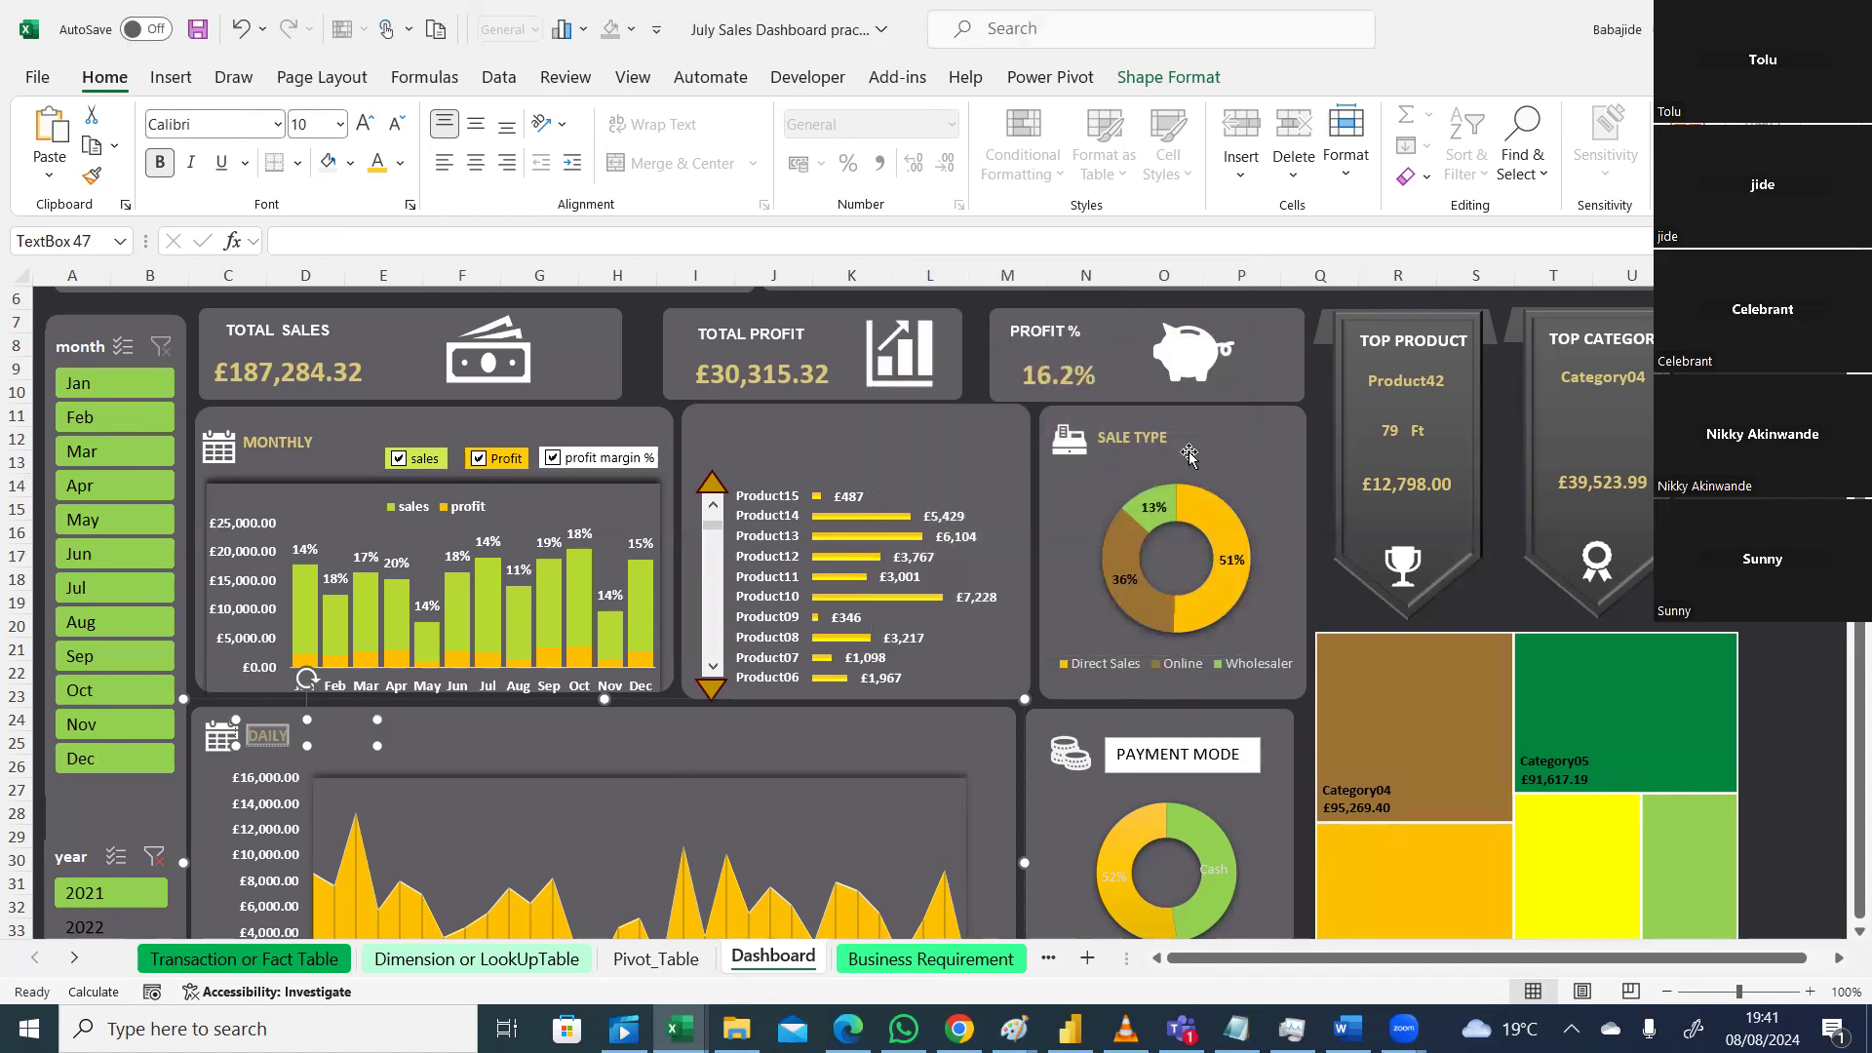
Step: Colour all the PAYMENT MODE title text black, hex #000000
double_click(1124, 754)
click(1240, 753)
triple_click(1144, 747)
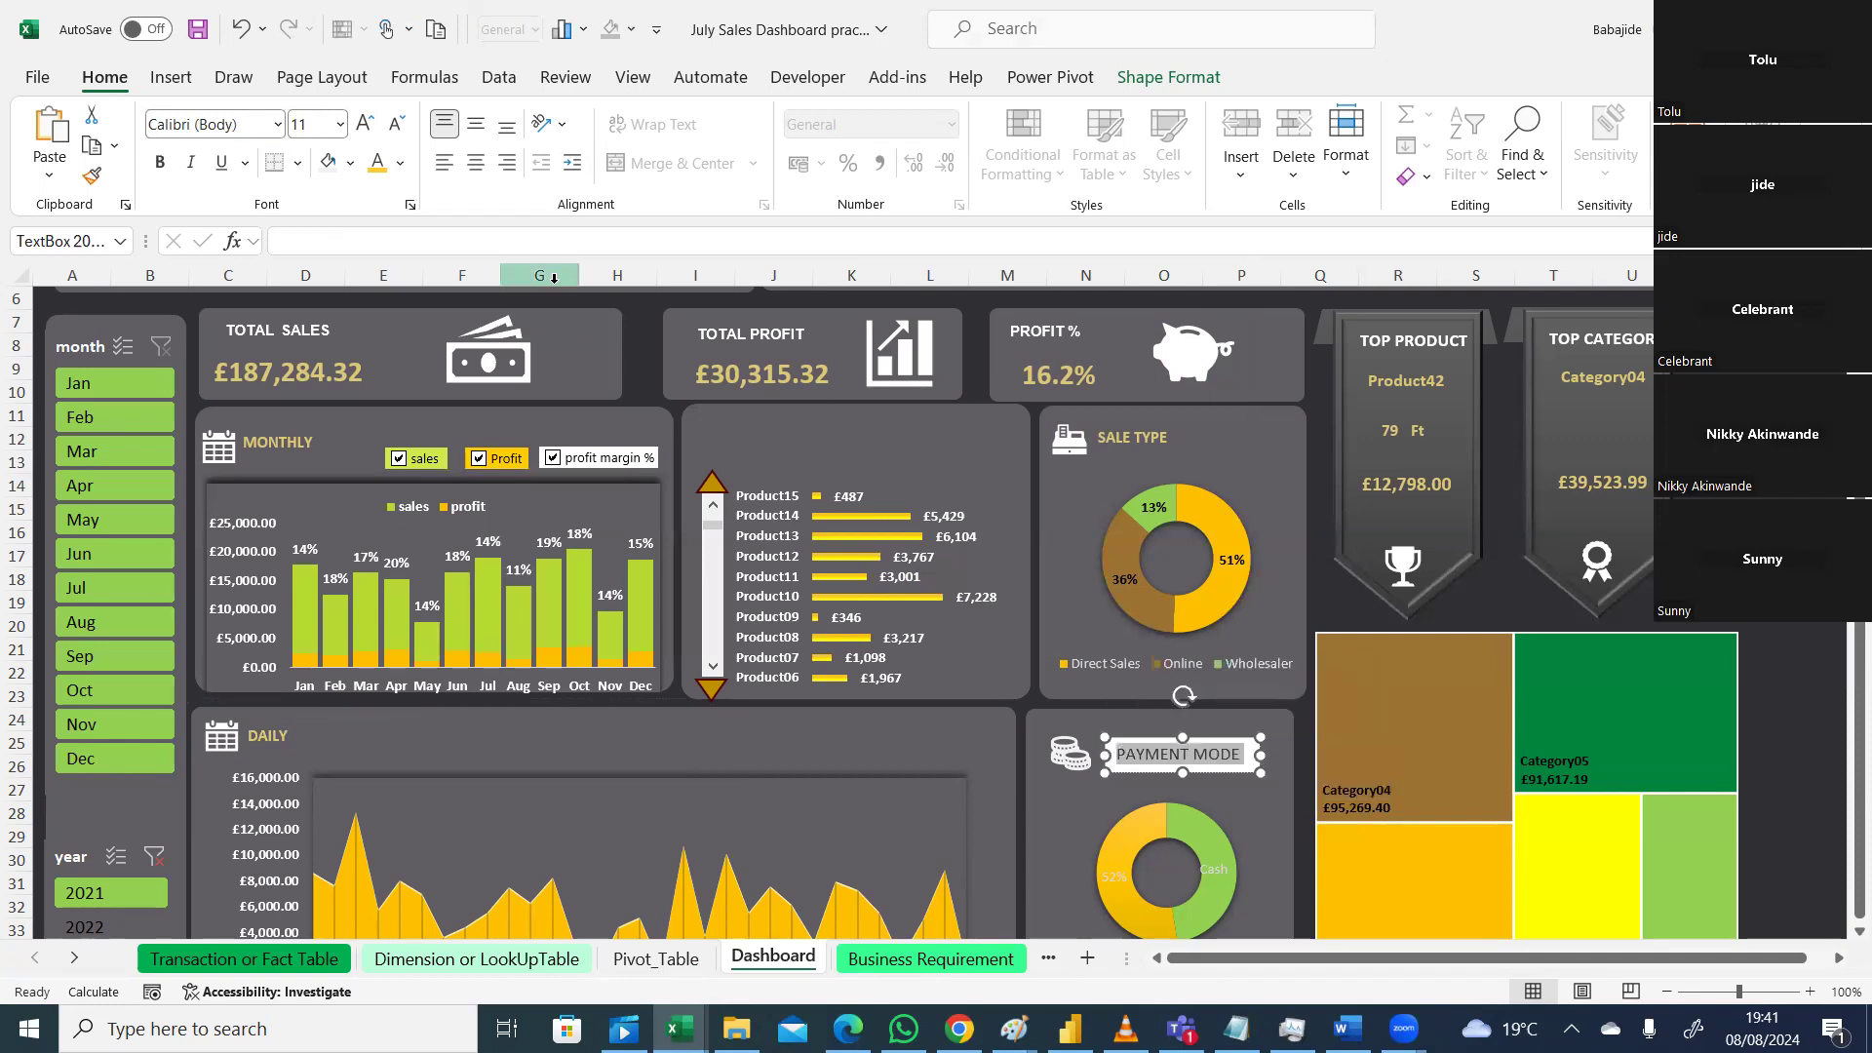
click(400, 166)
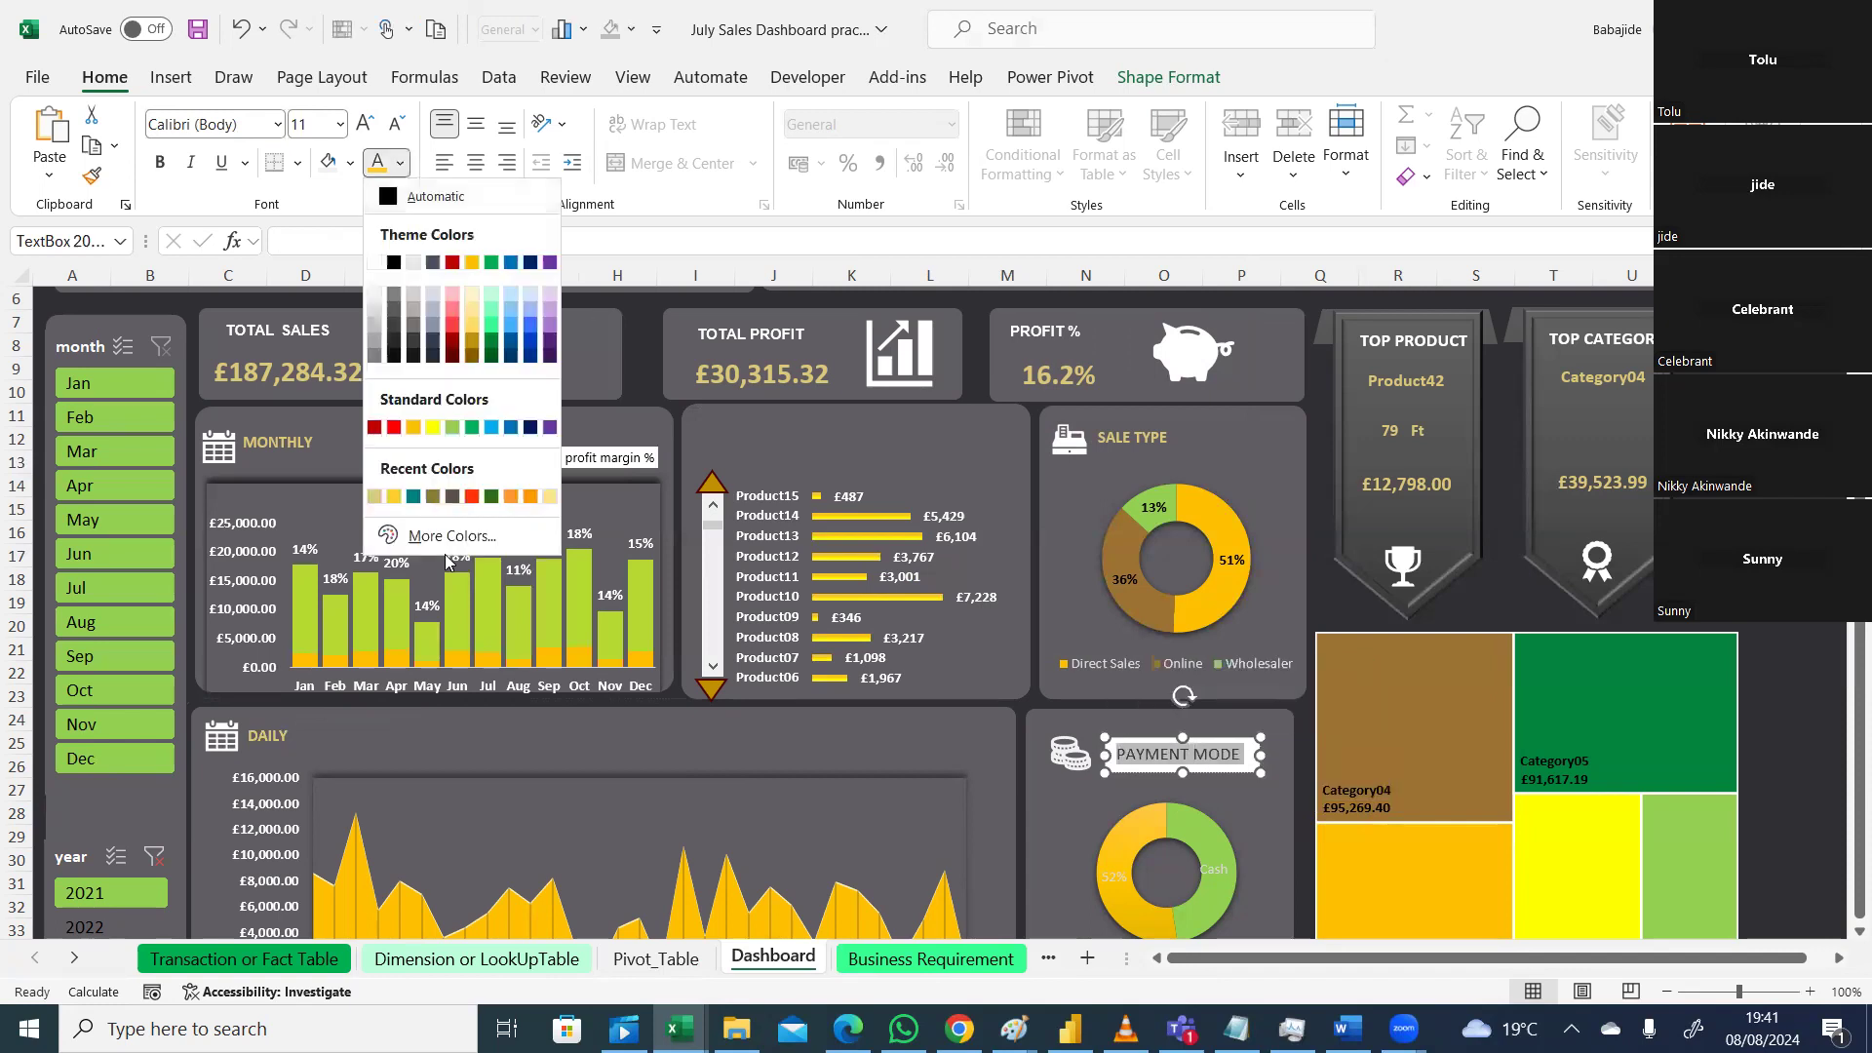
click(448, 536)
drag(982, 110, 975, 115)
click(902, 161)
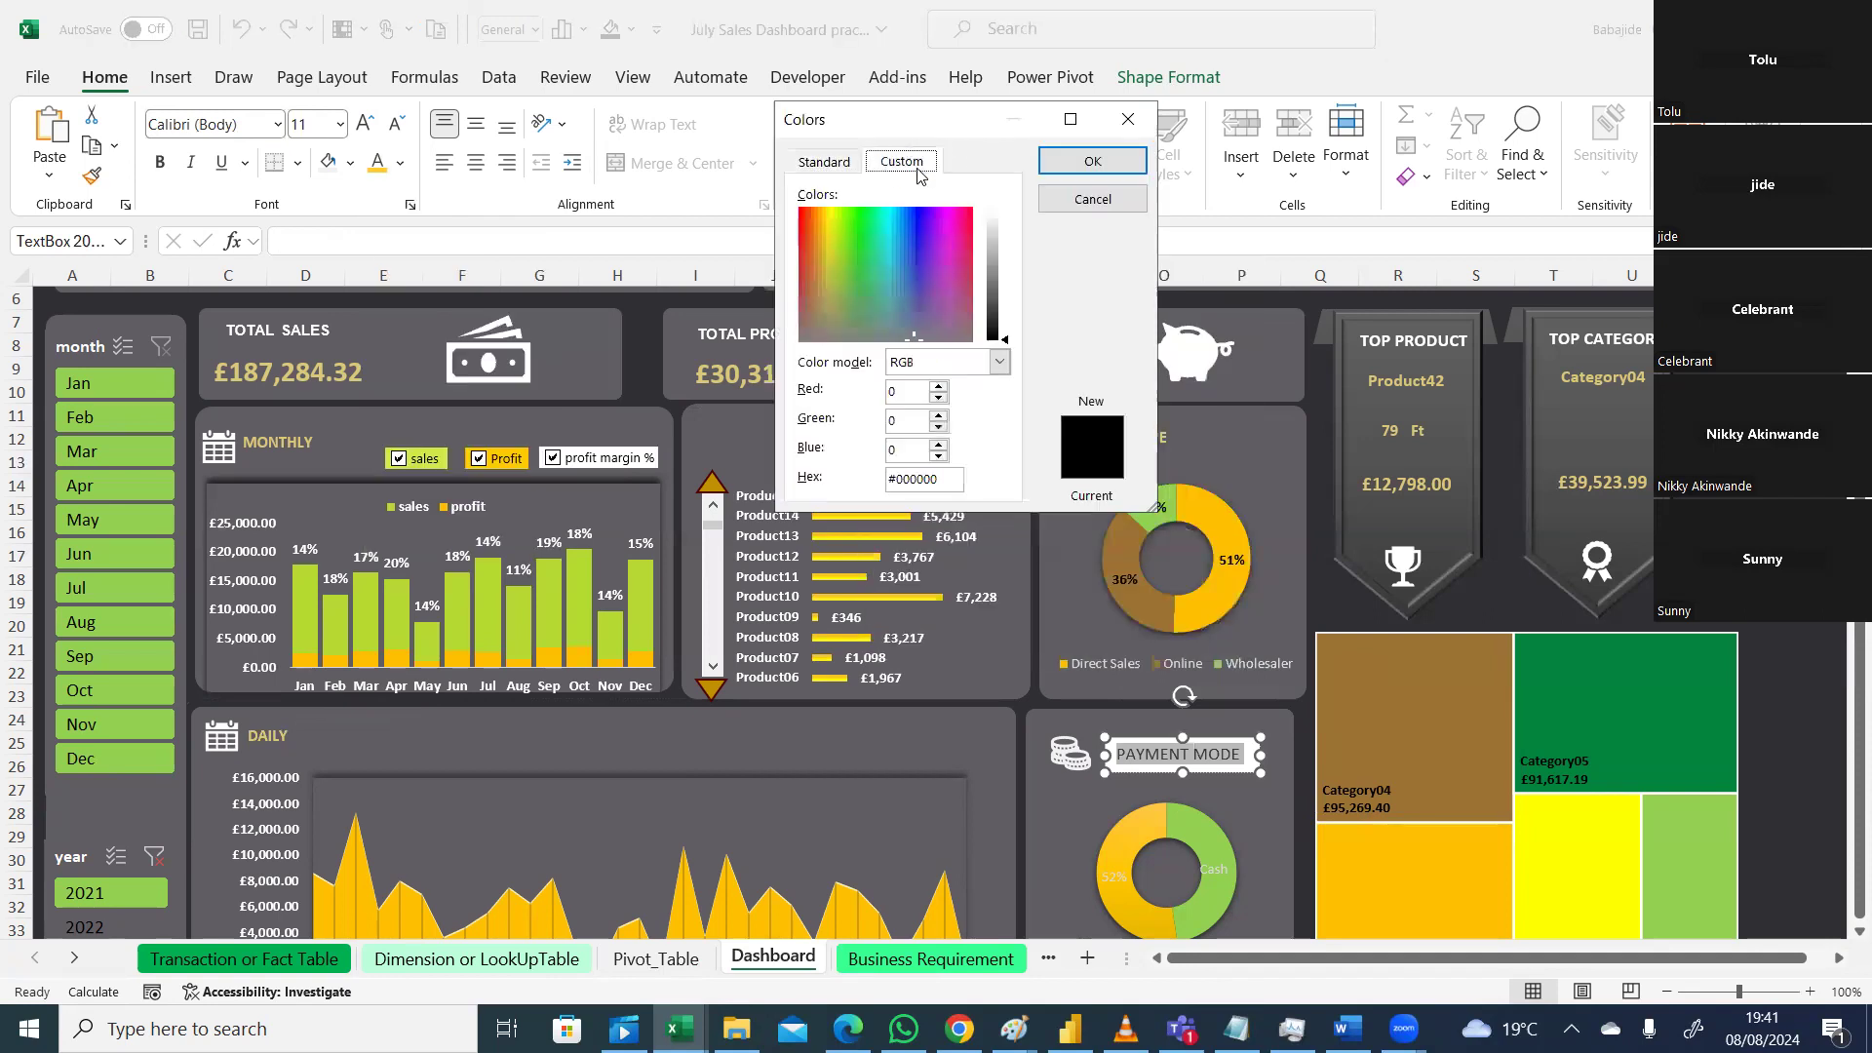
drag(942, 475, 867, 481)
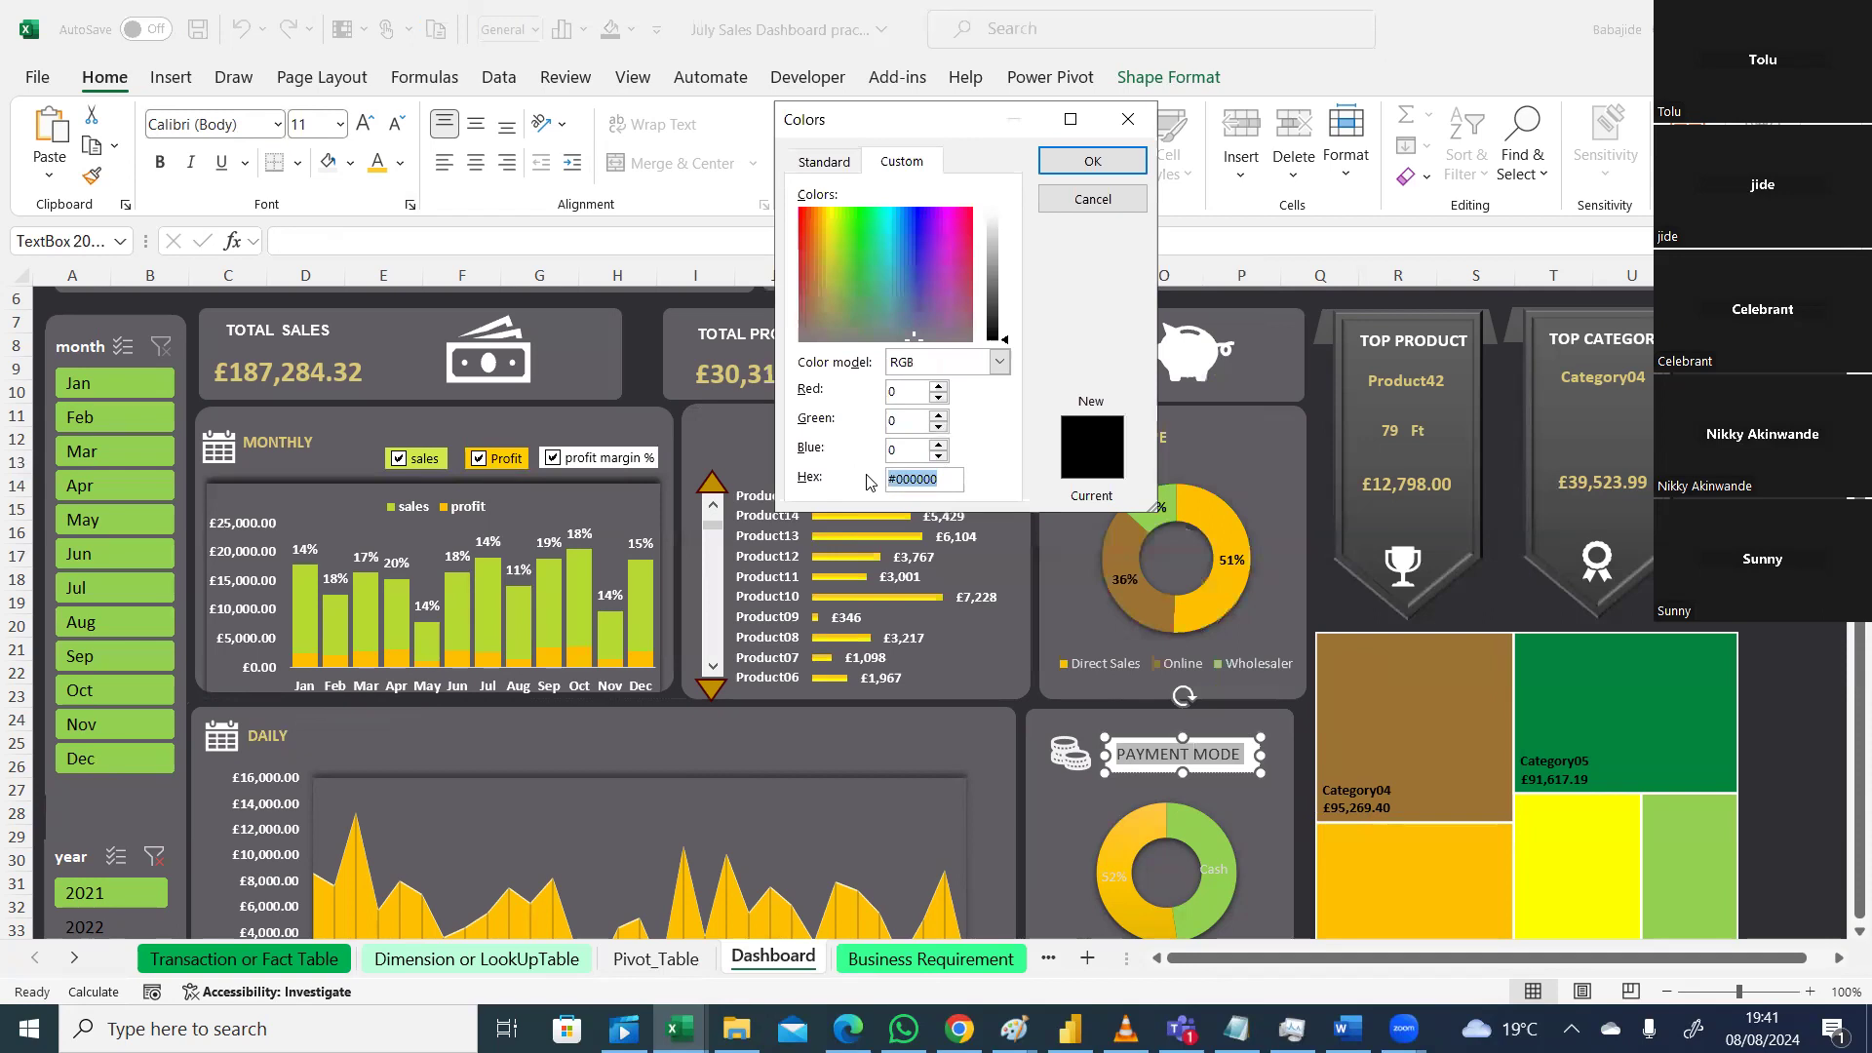
key(Return)
click(1246, 824)
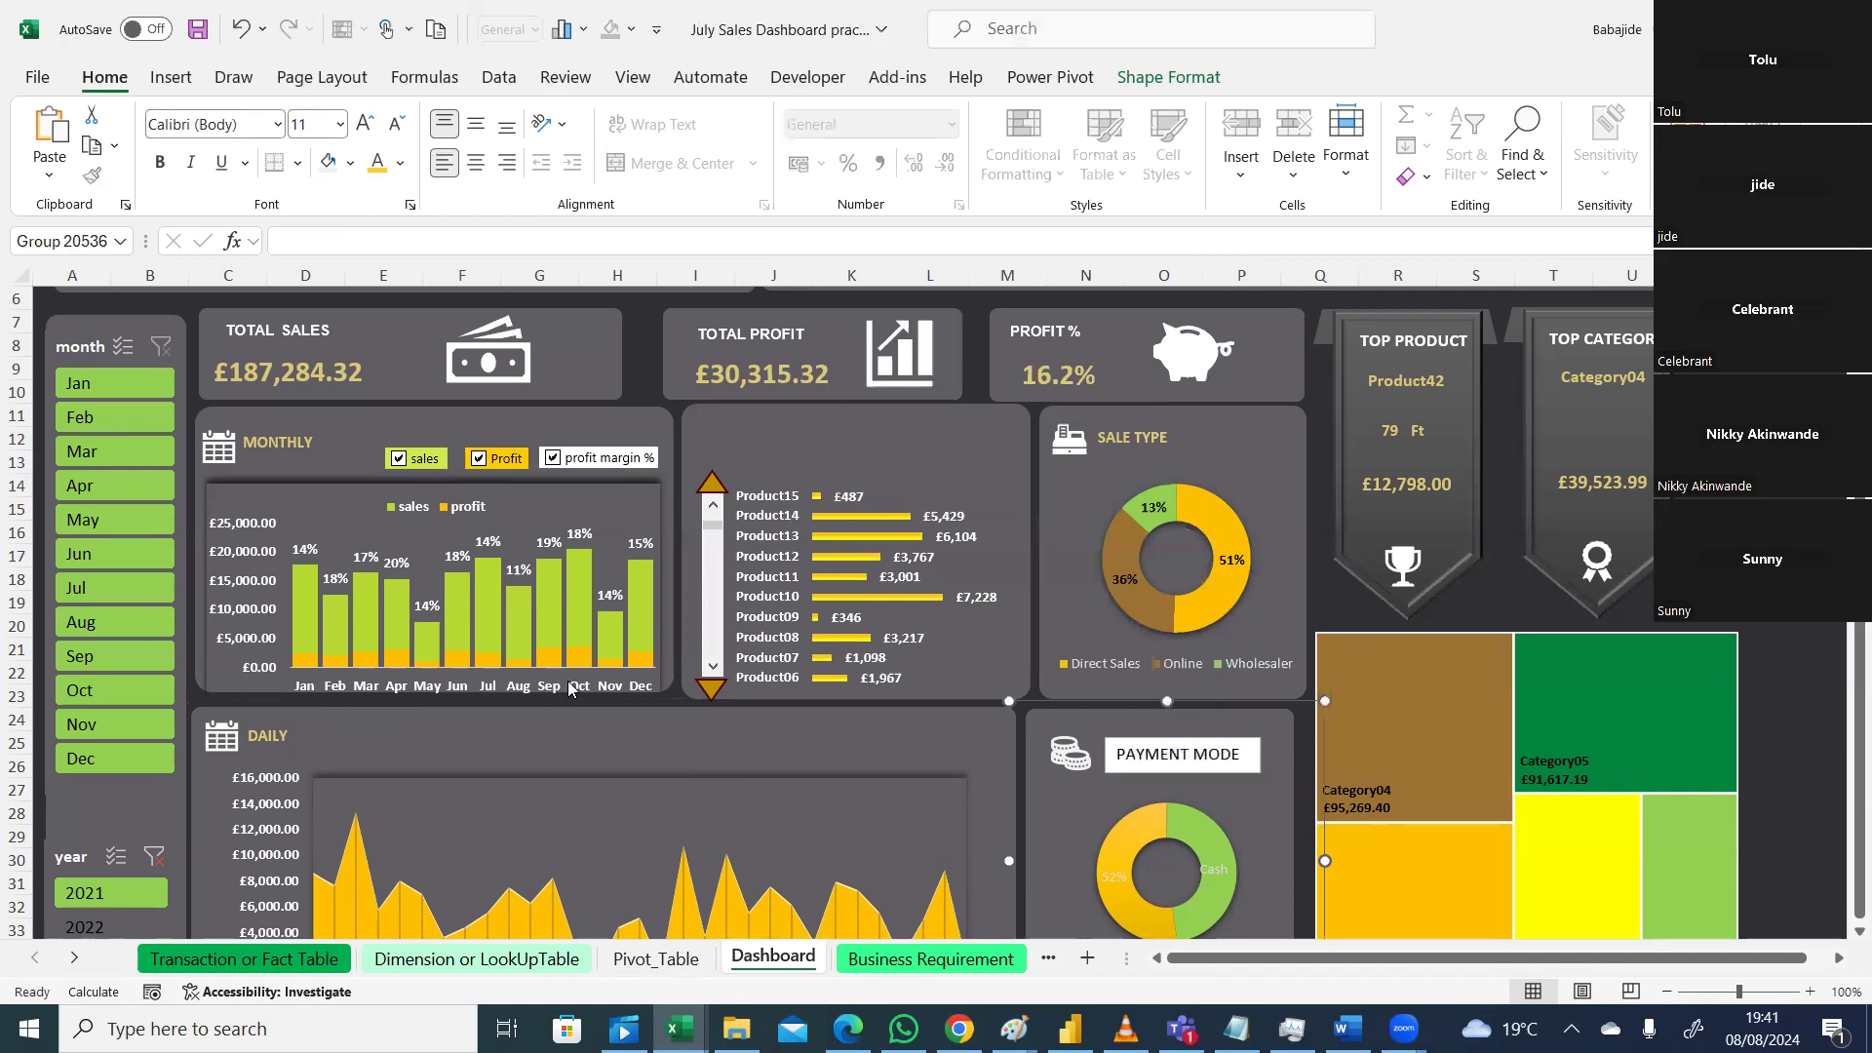
Step: Inspect the DAILY title text box and its panel background
click(263, 731)
double_click(263, 733)
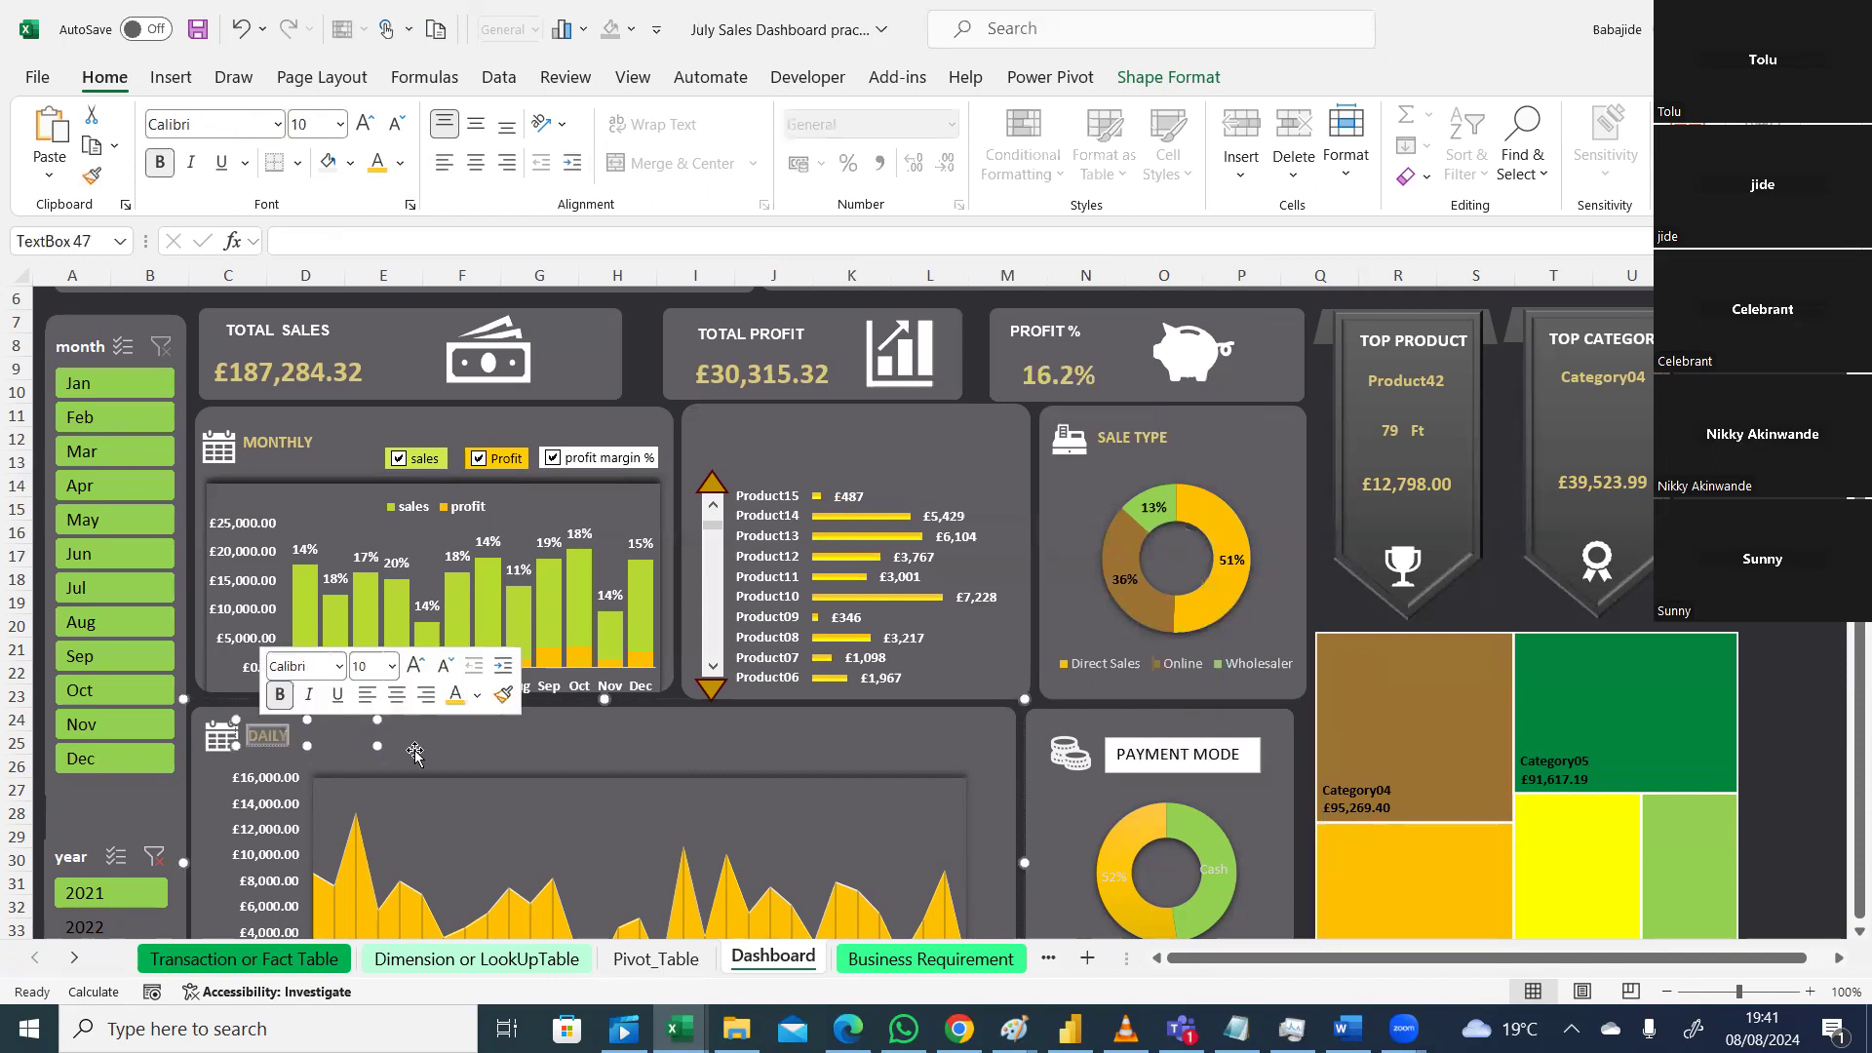
click(559, 757)
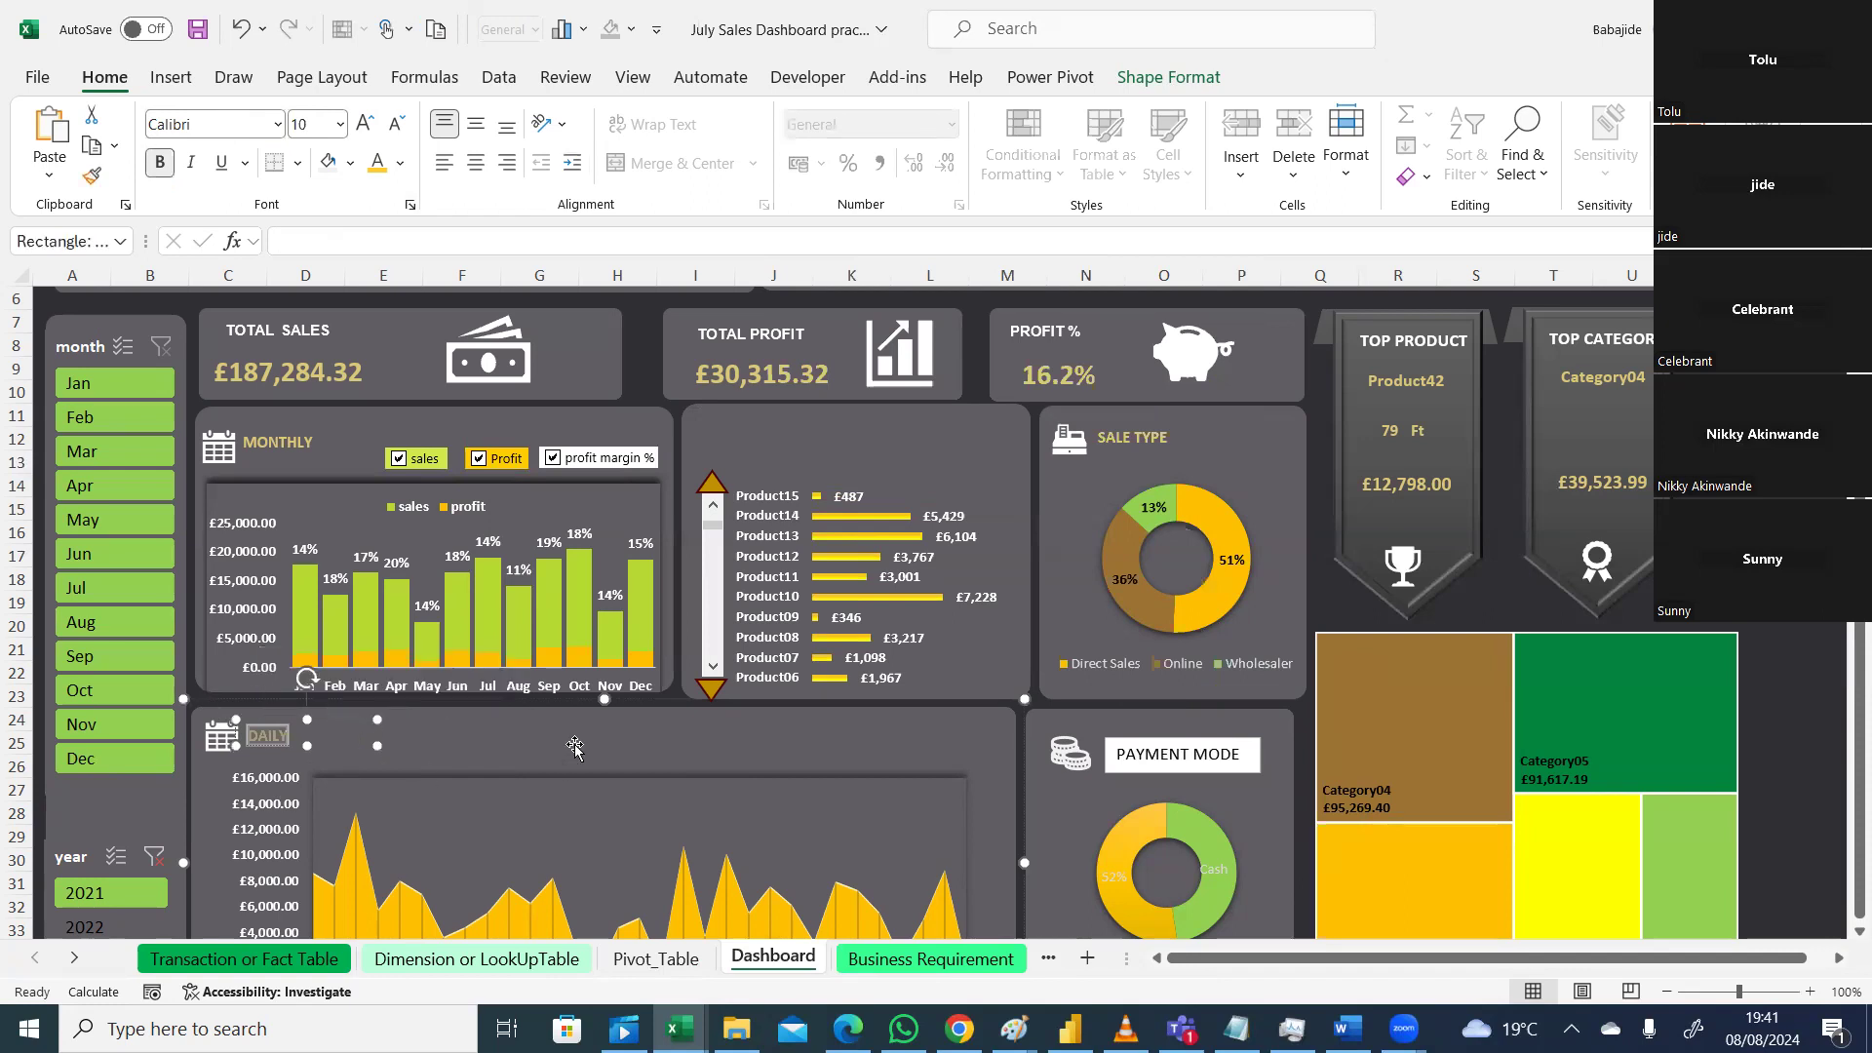
click(280, 735)
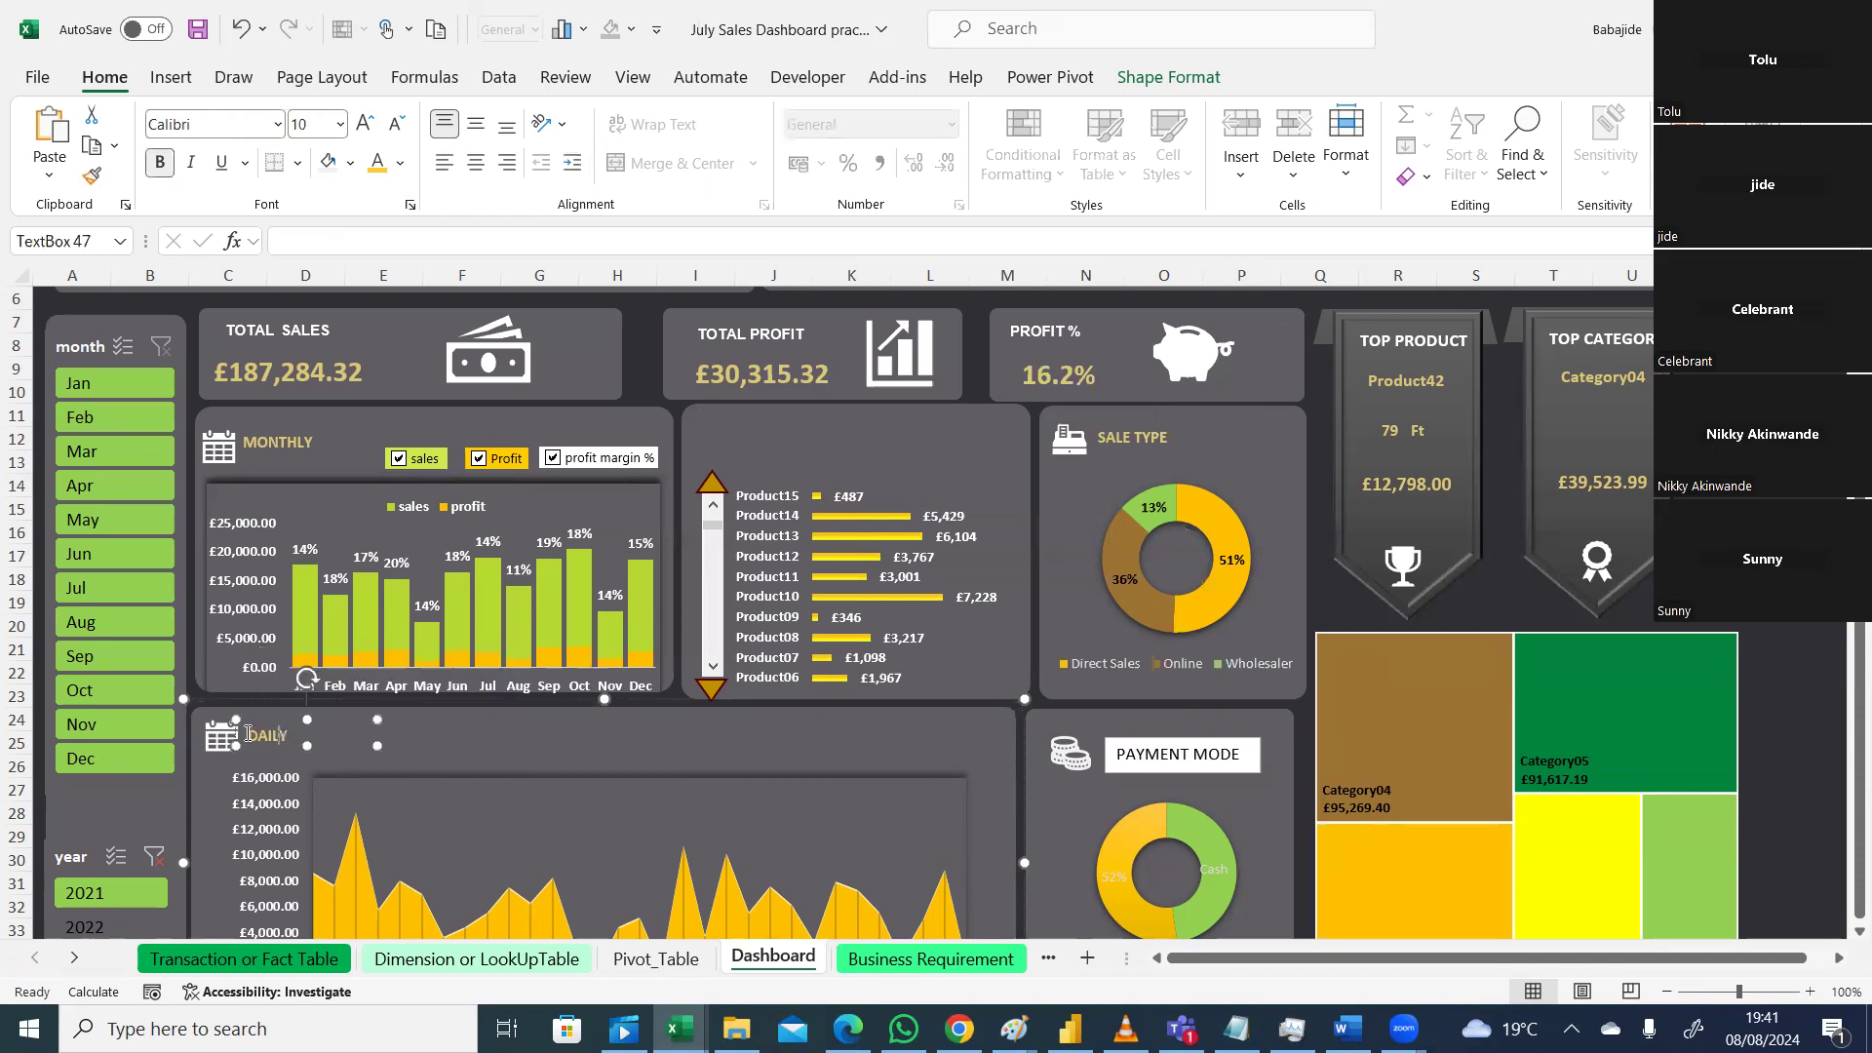
double_click(289, 732)
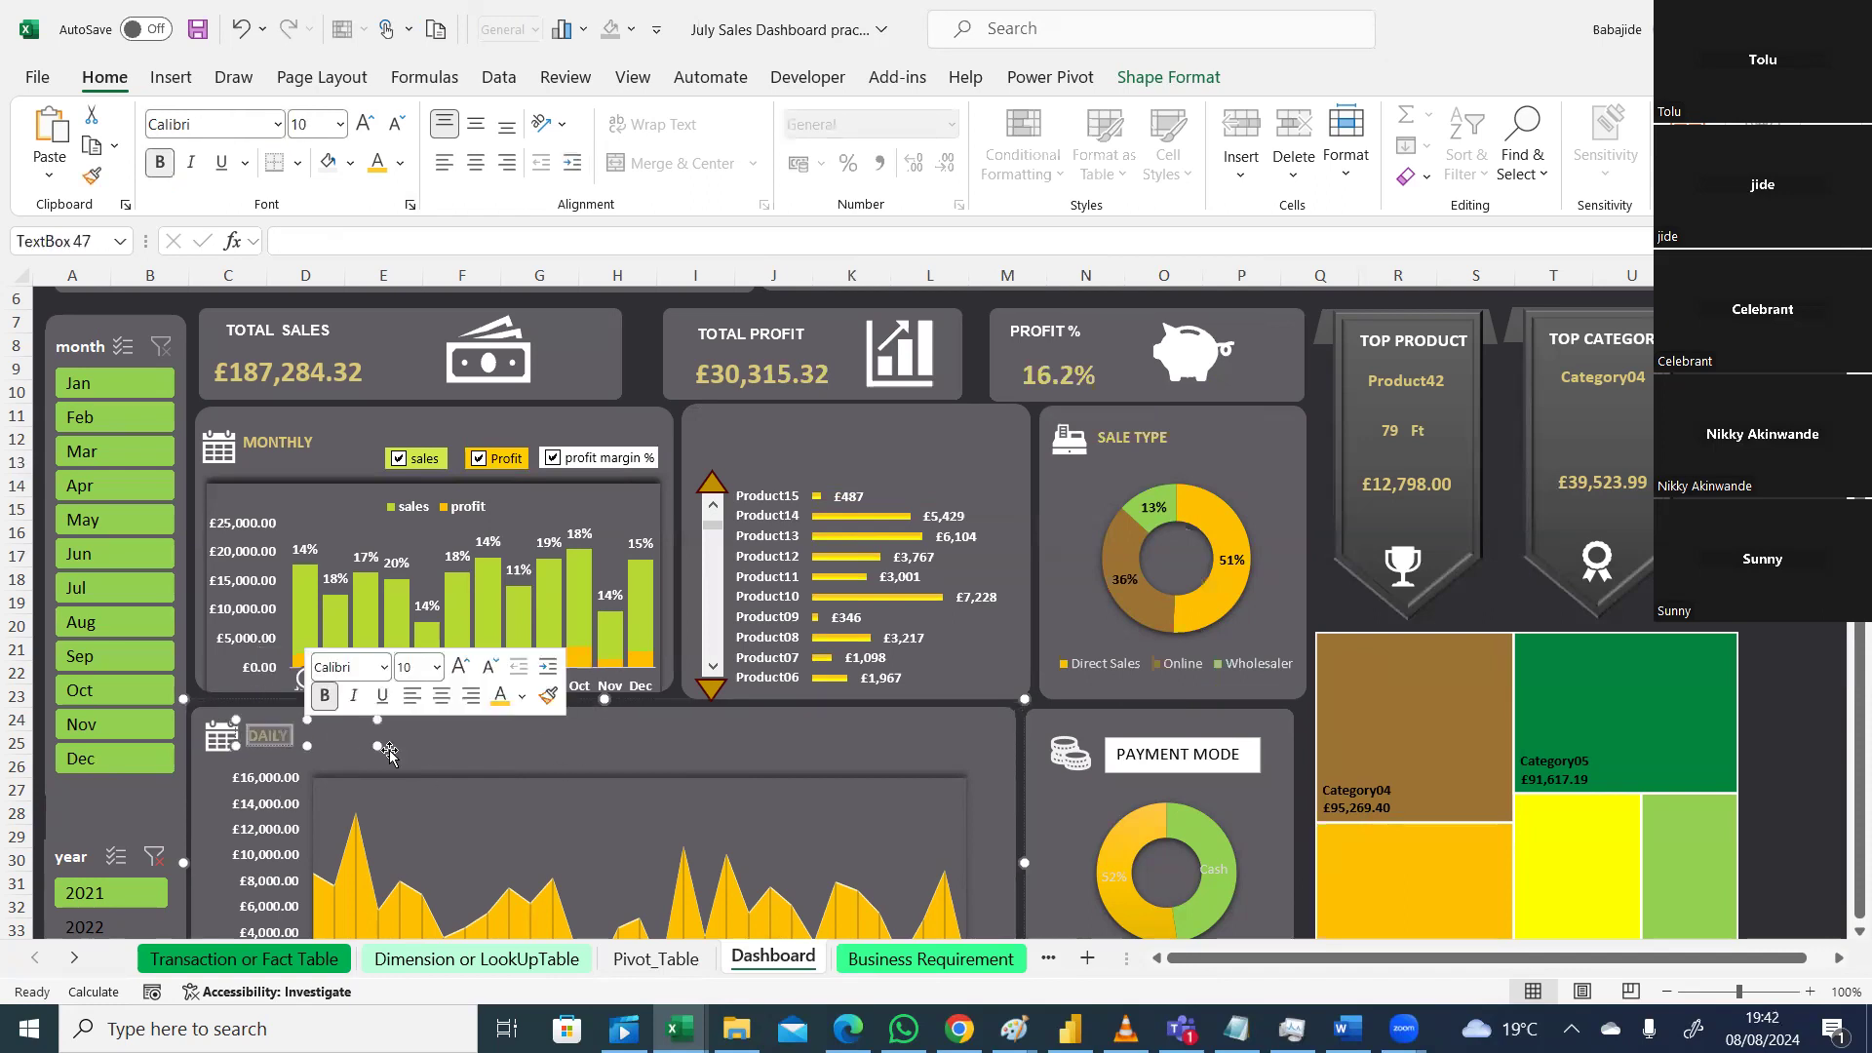
click(307, 753)
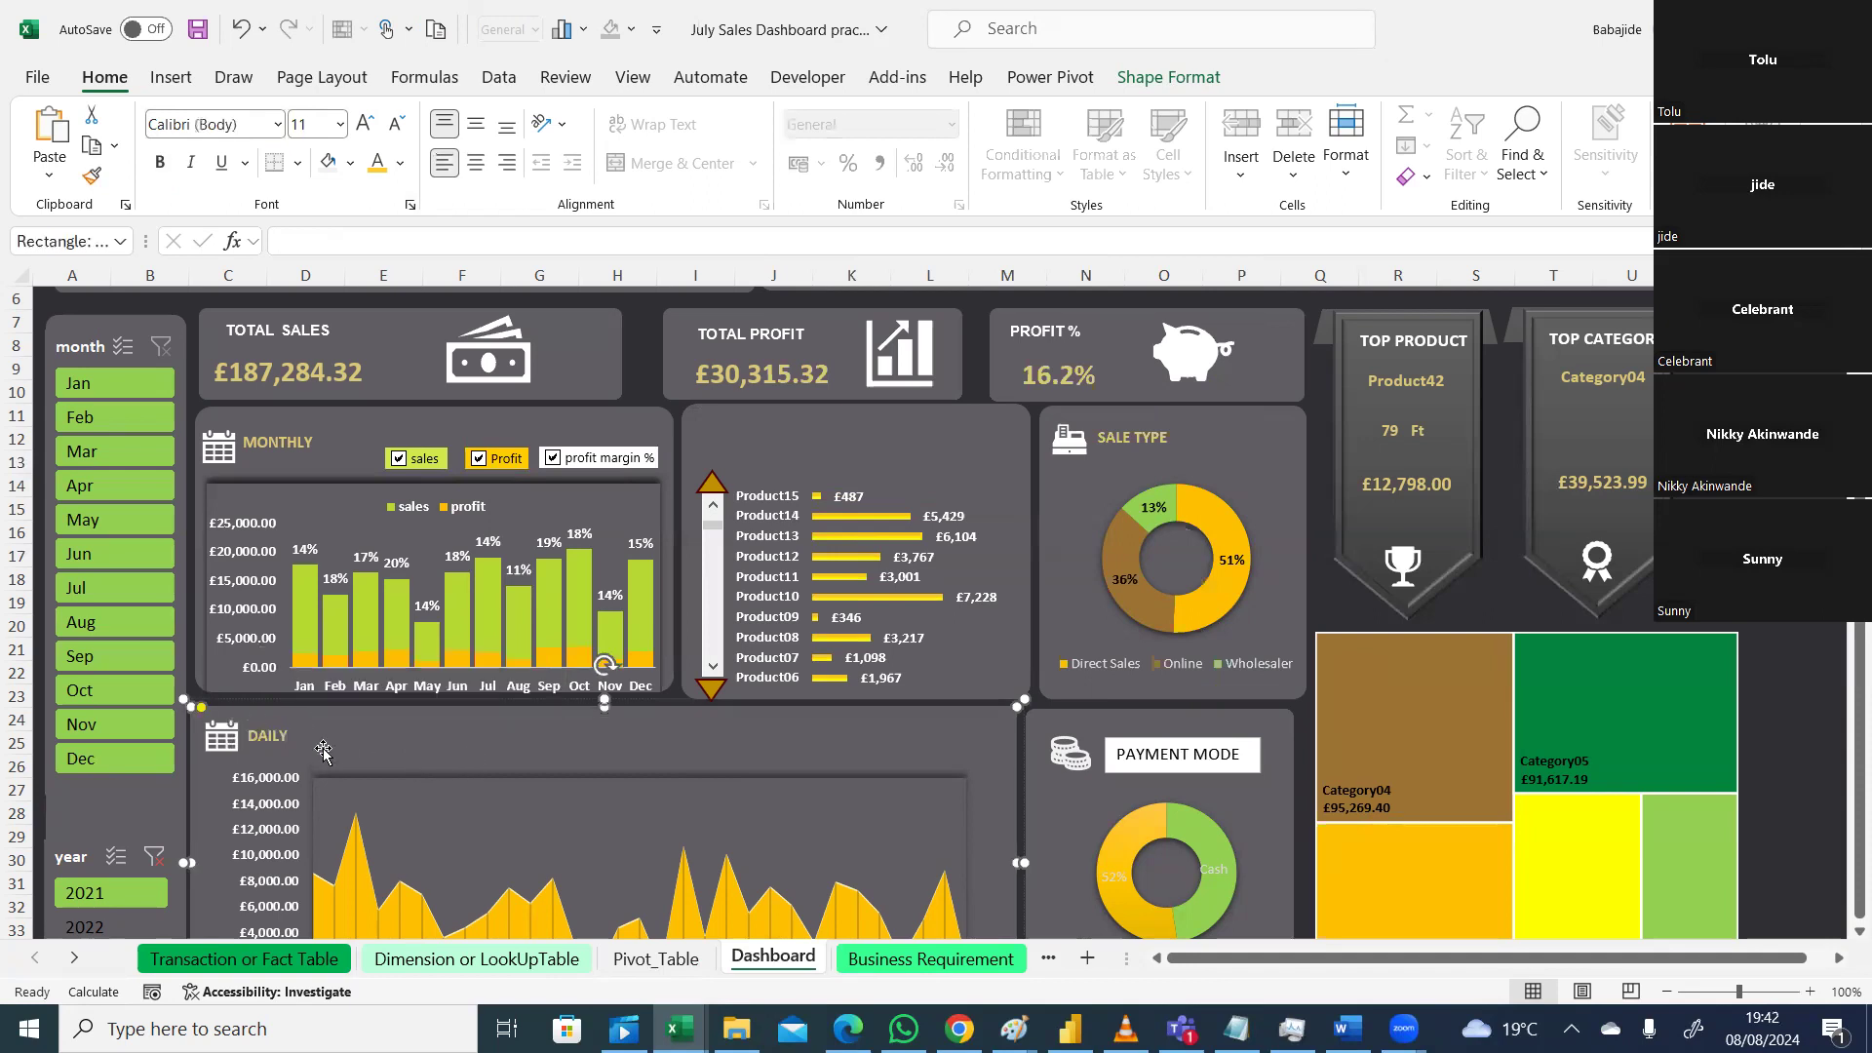
click(309, 732)
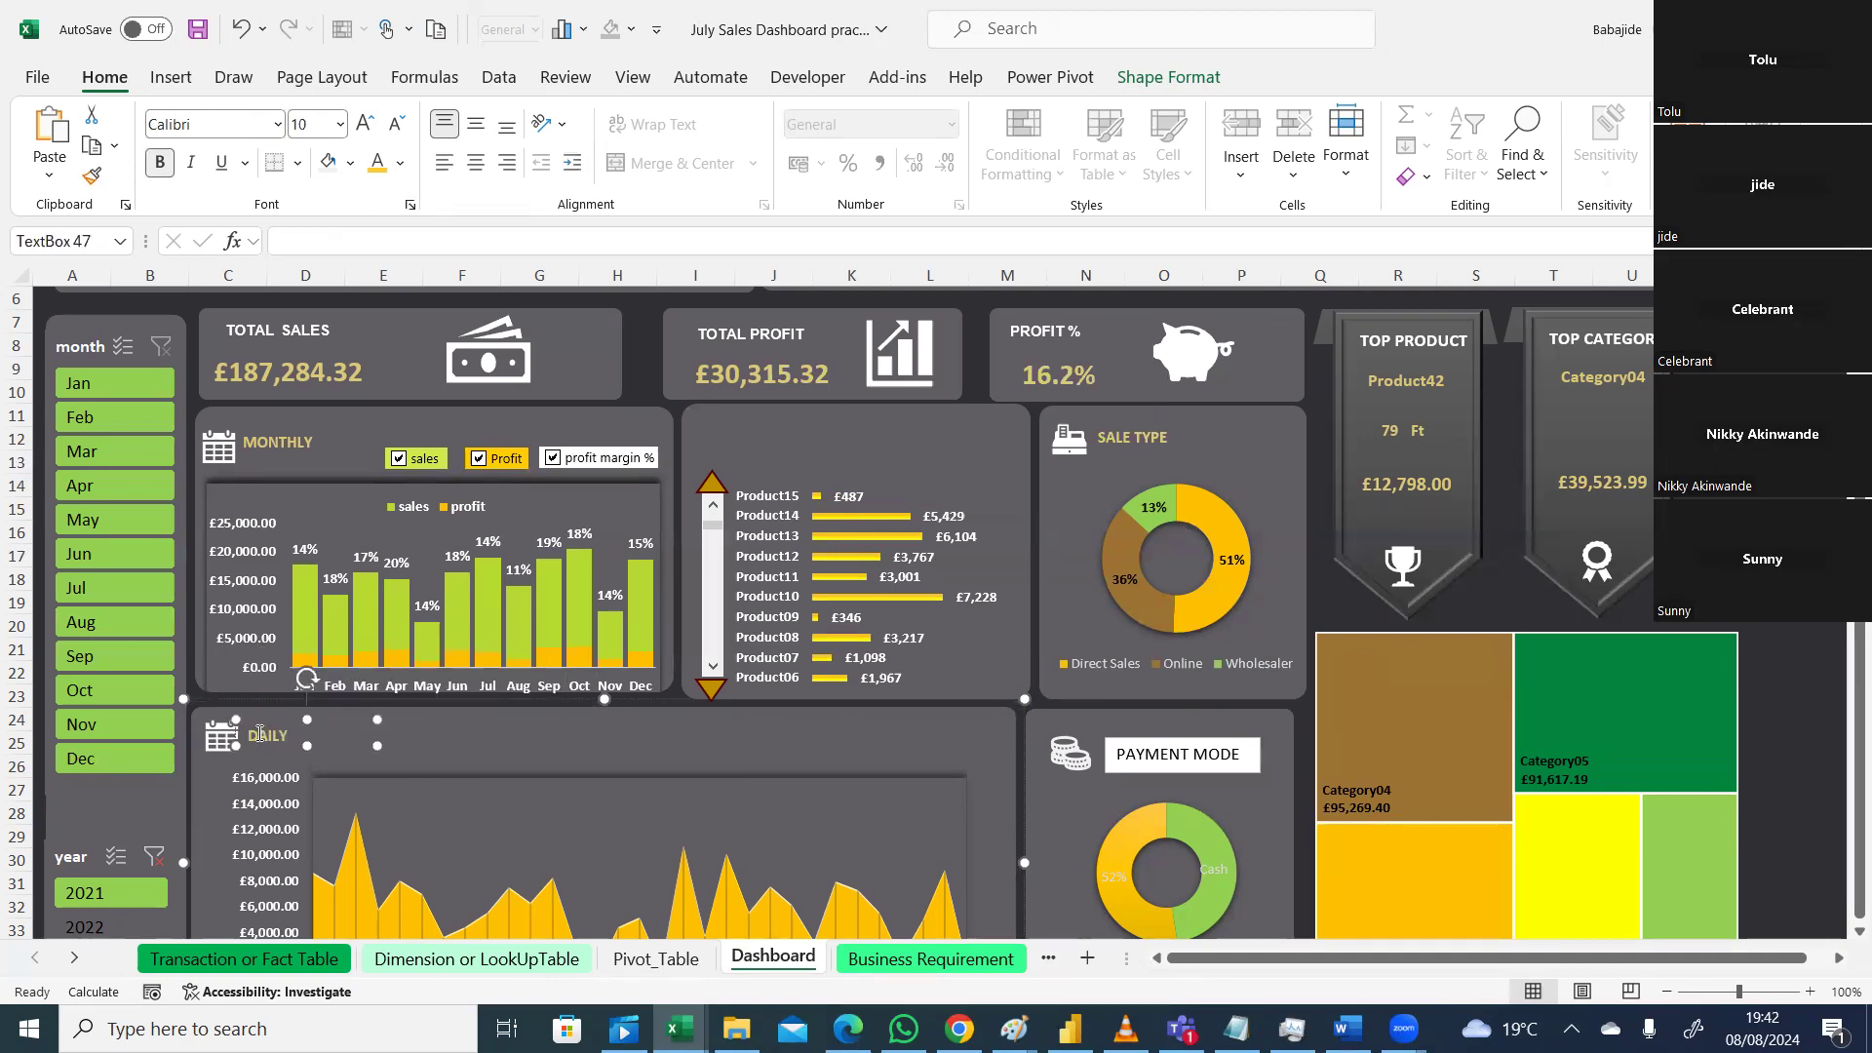
double_click(265, 734)
click(343, 762)
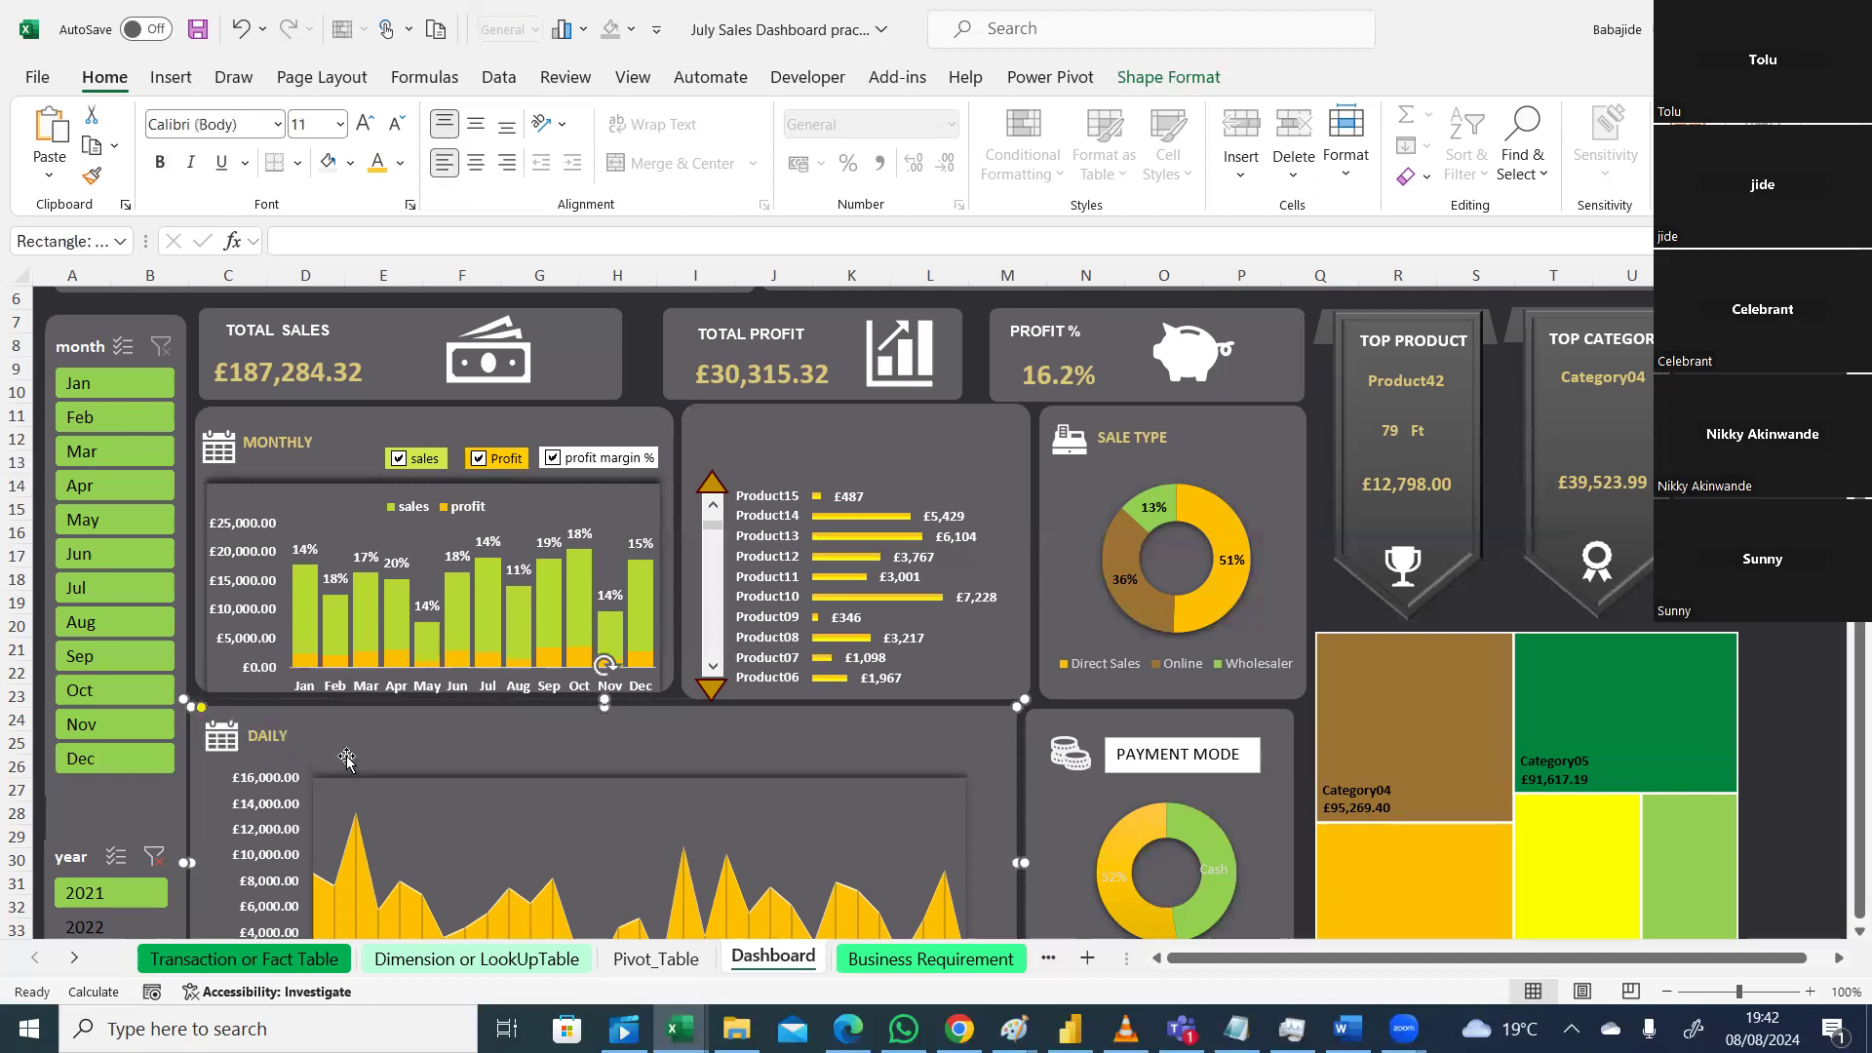
click(241, 735)
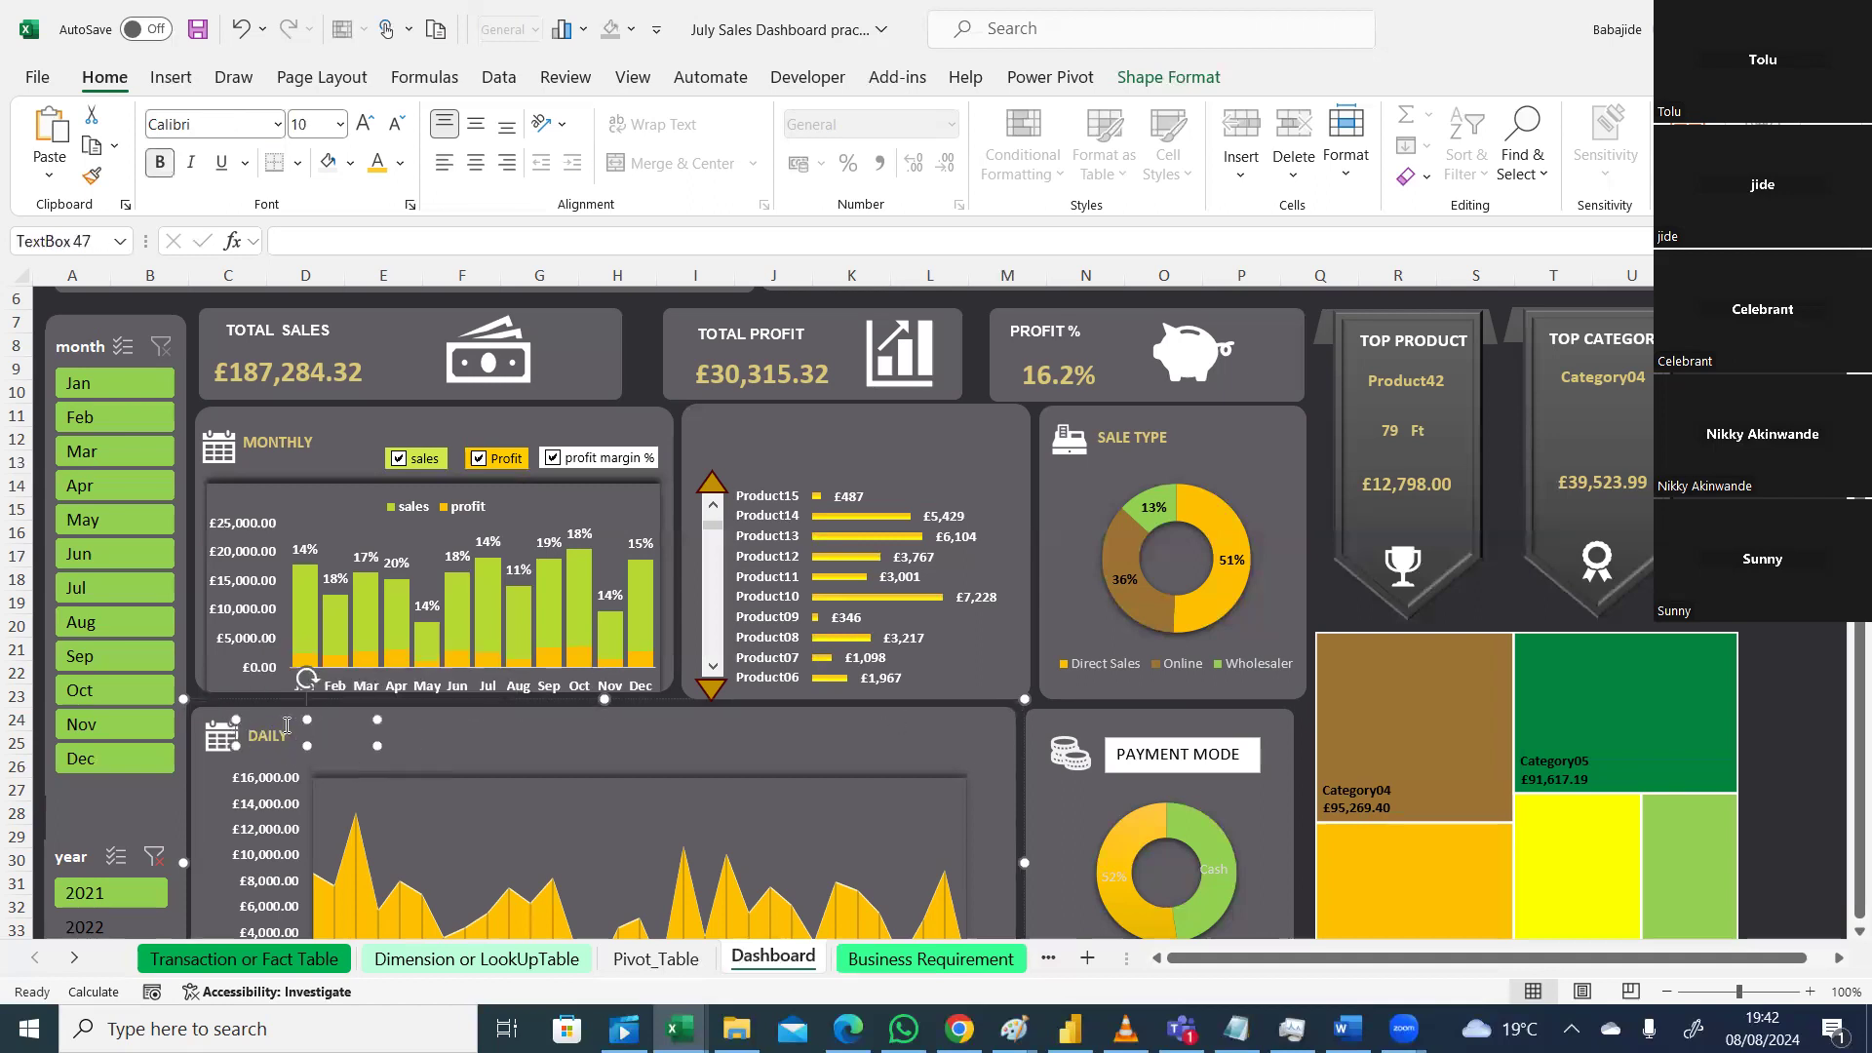
click(239, 733)
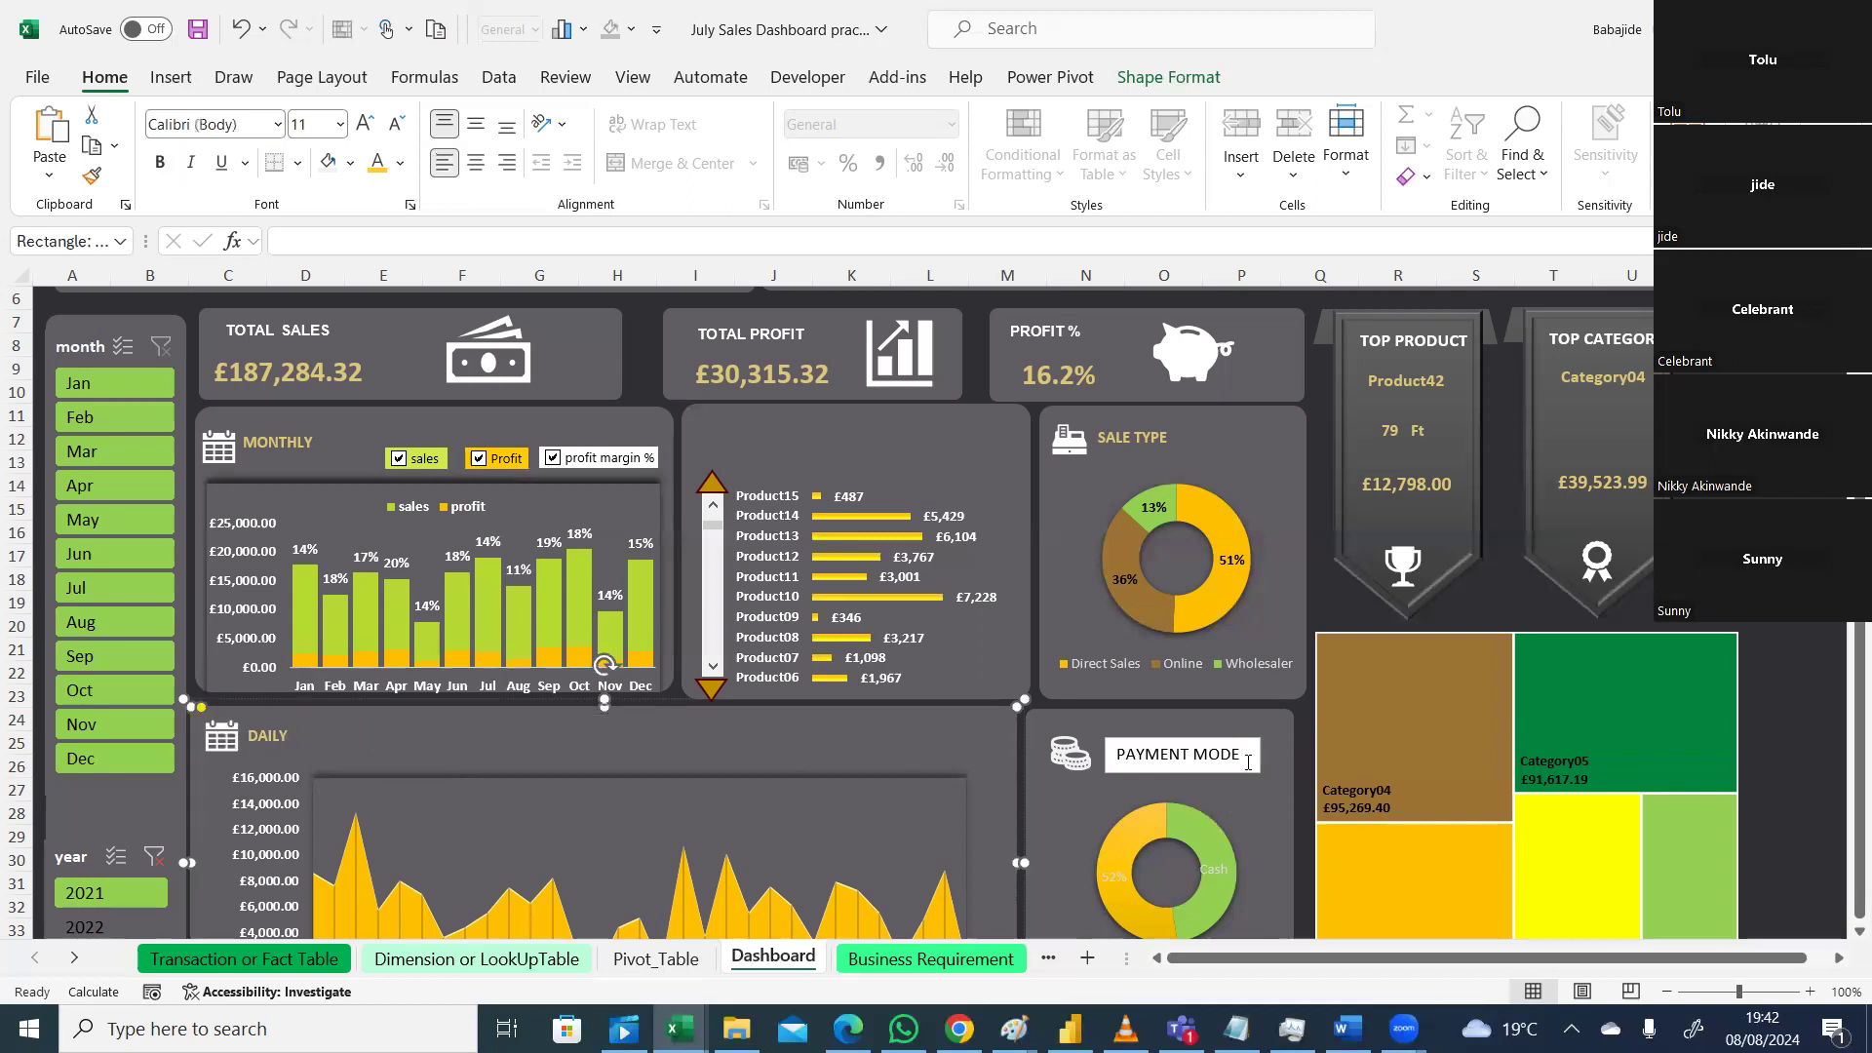
Step: Make the SALE TYPE title text gold
click(1102, 434)
drag(1100, 437, 1167, 437)
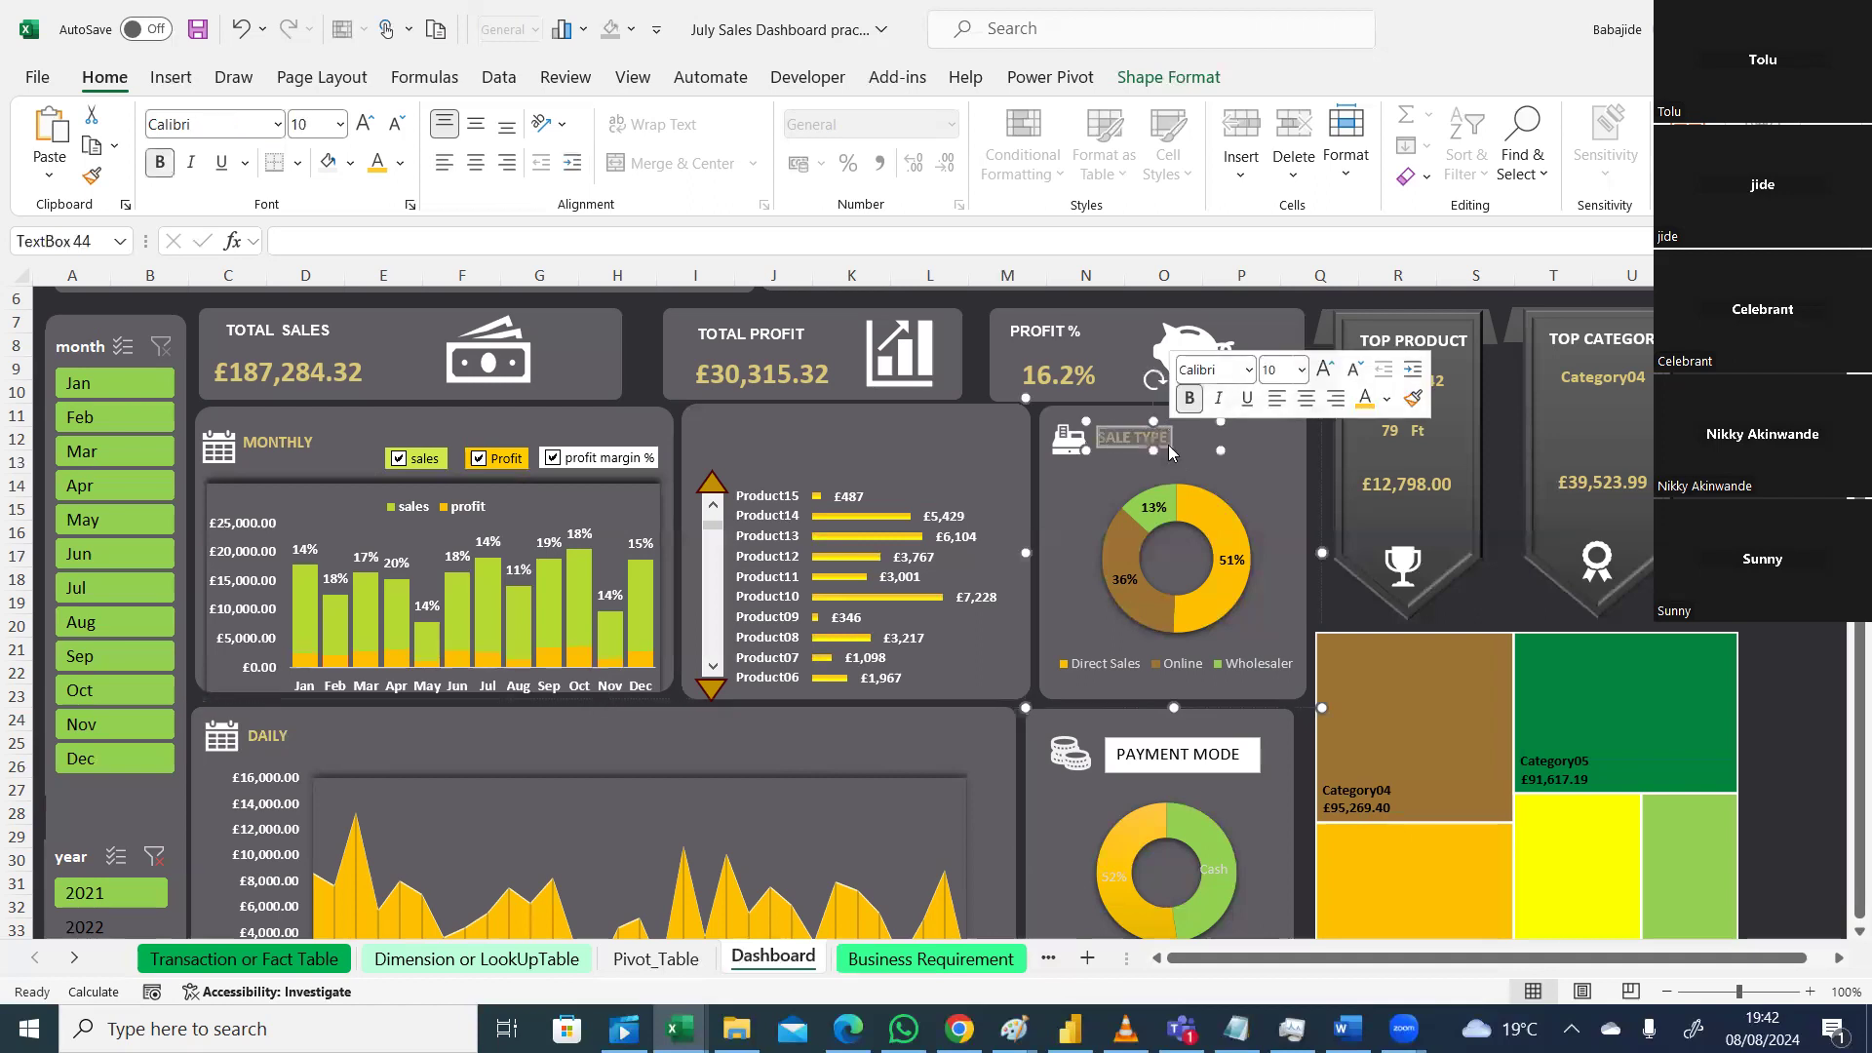
click(402, 166)
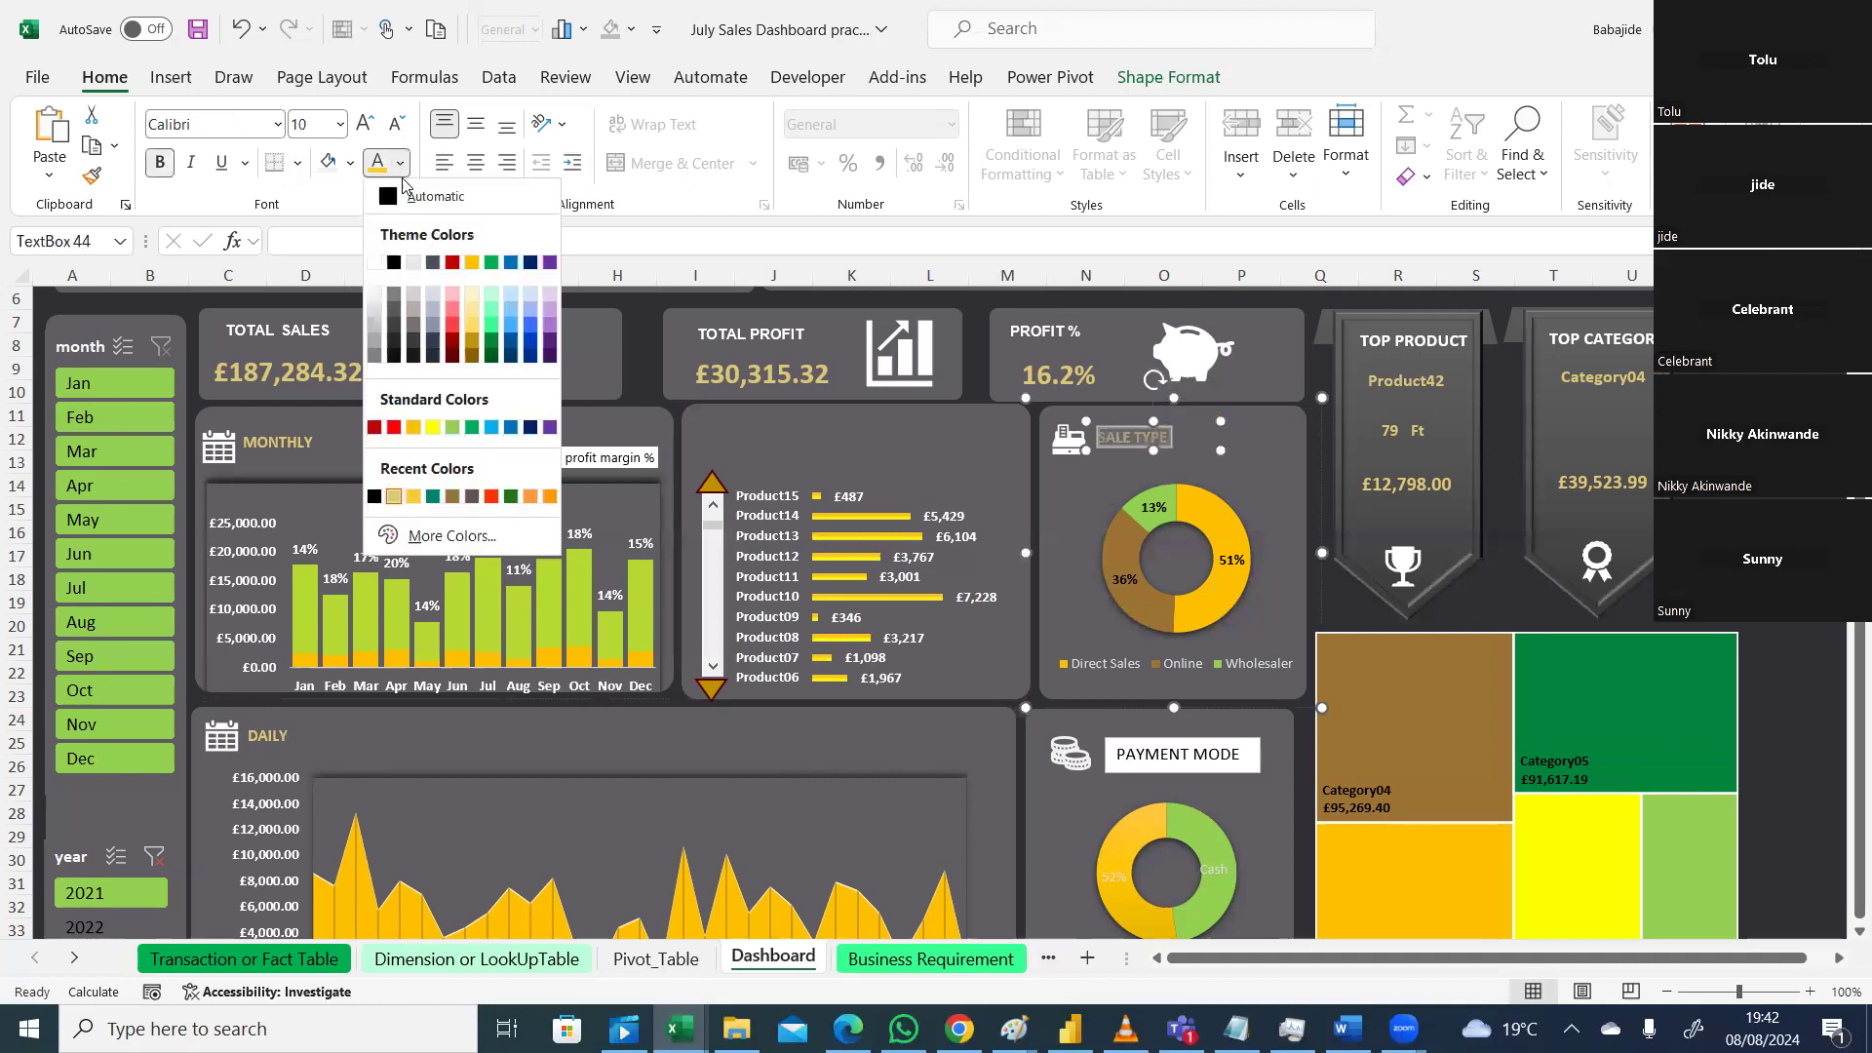
click(397, 498)
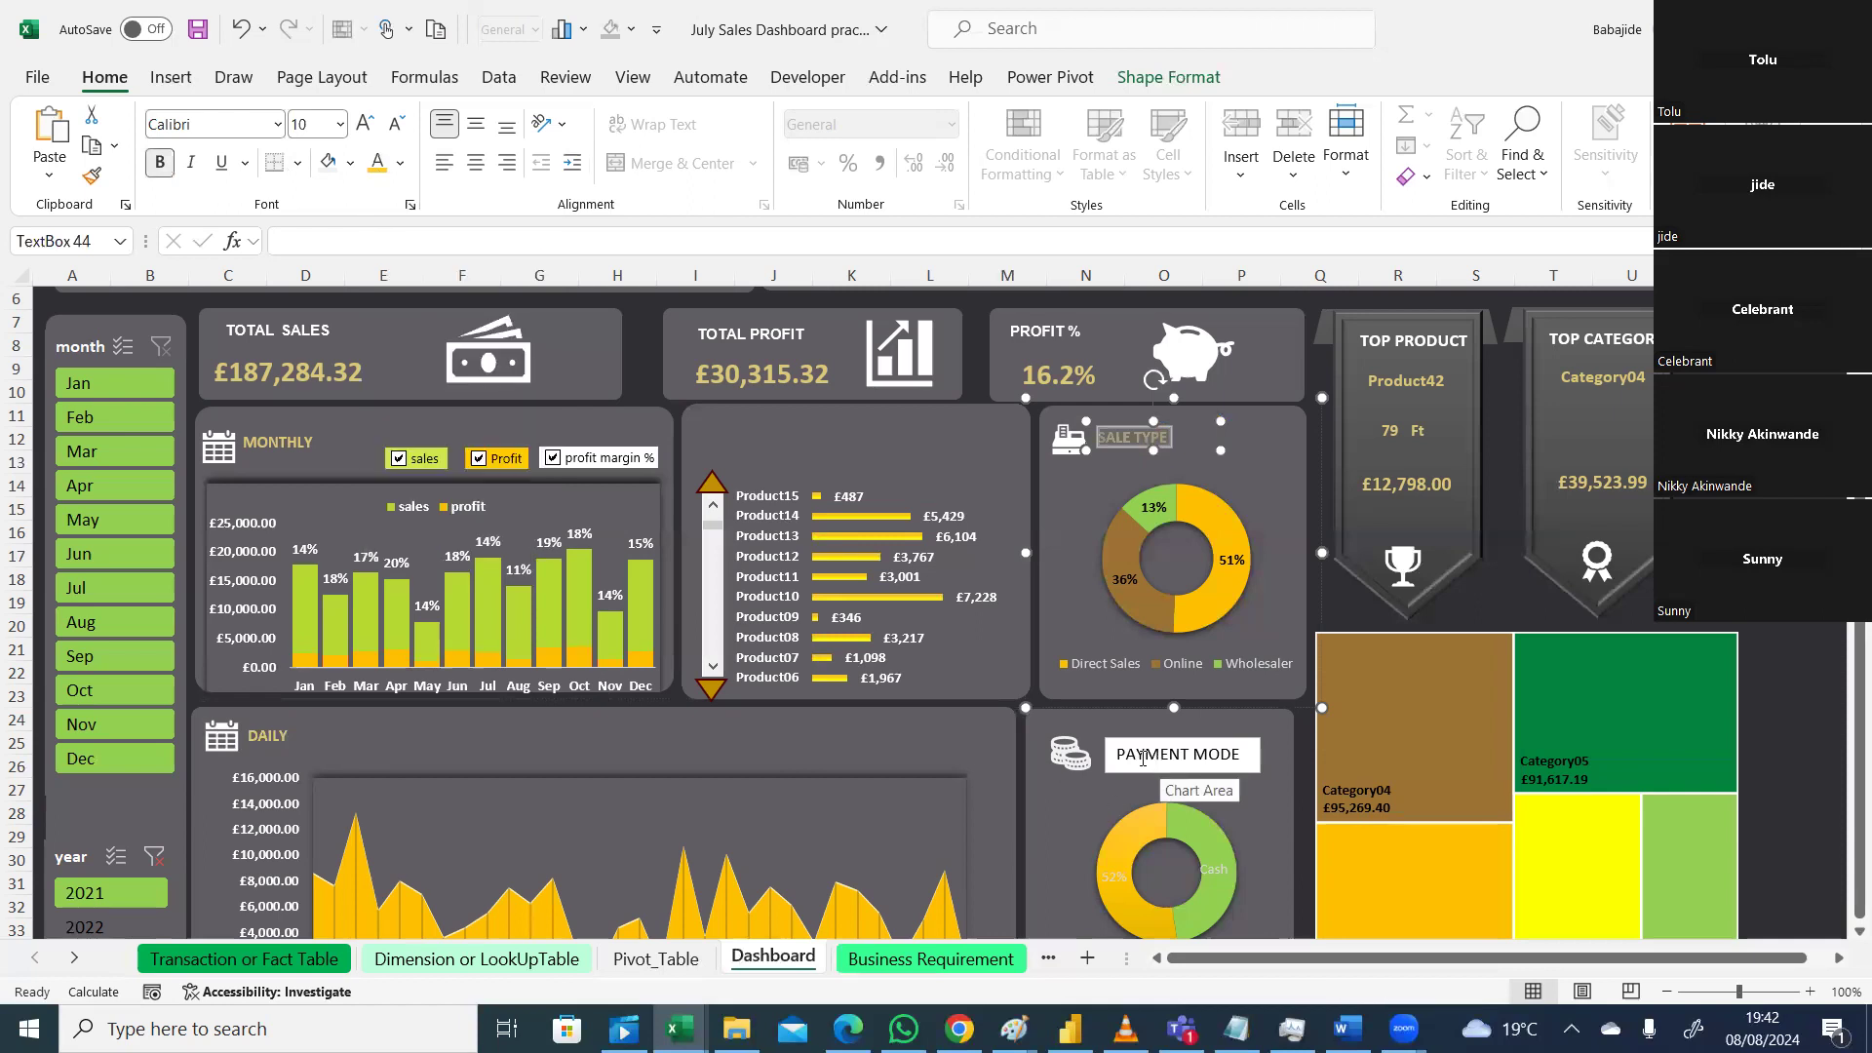
Step: Remove the white fill and the outline from the PAYMENT MODE title box
triple_click(1121, 752)
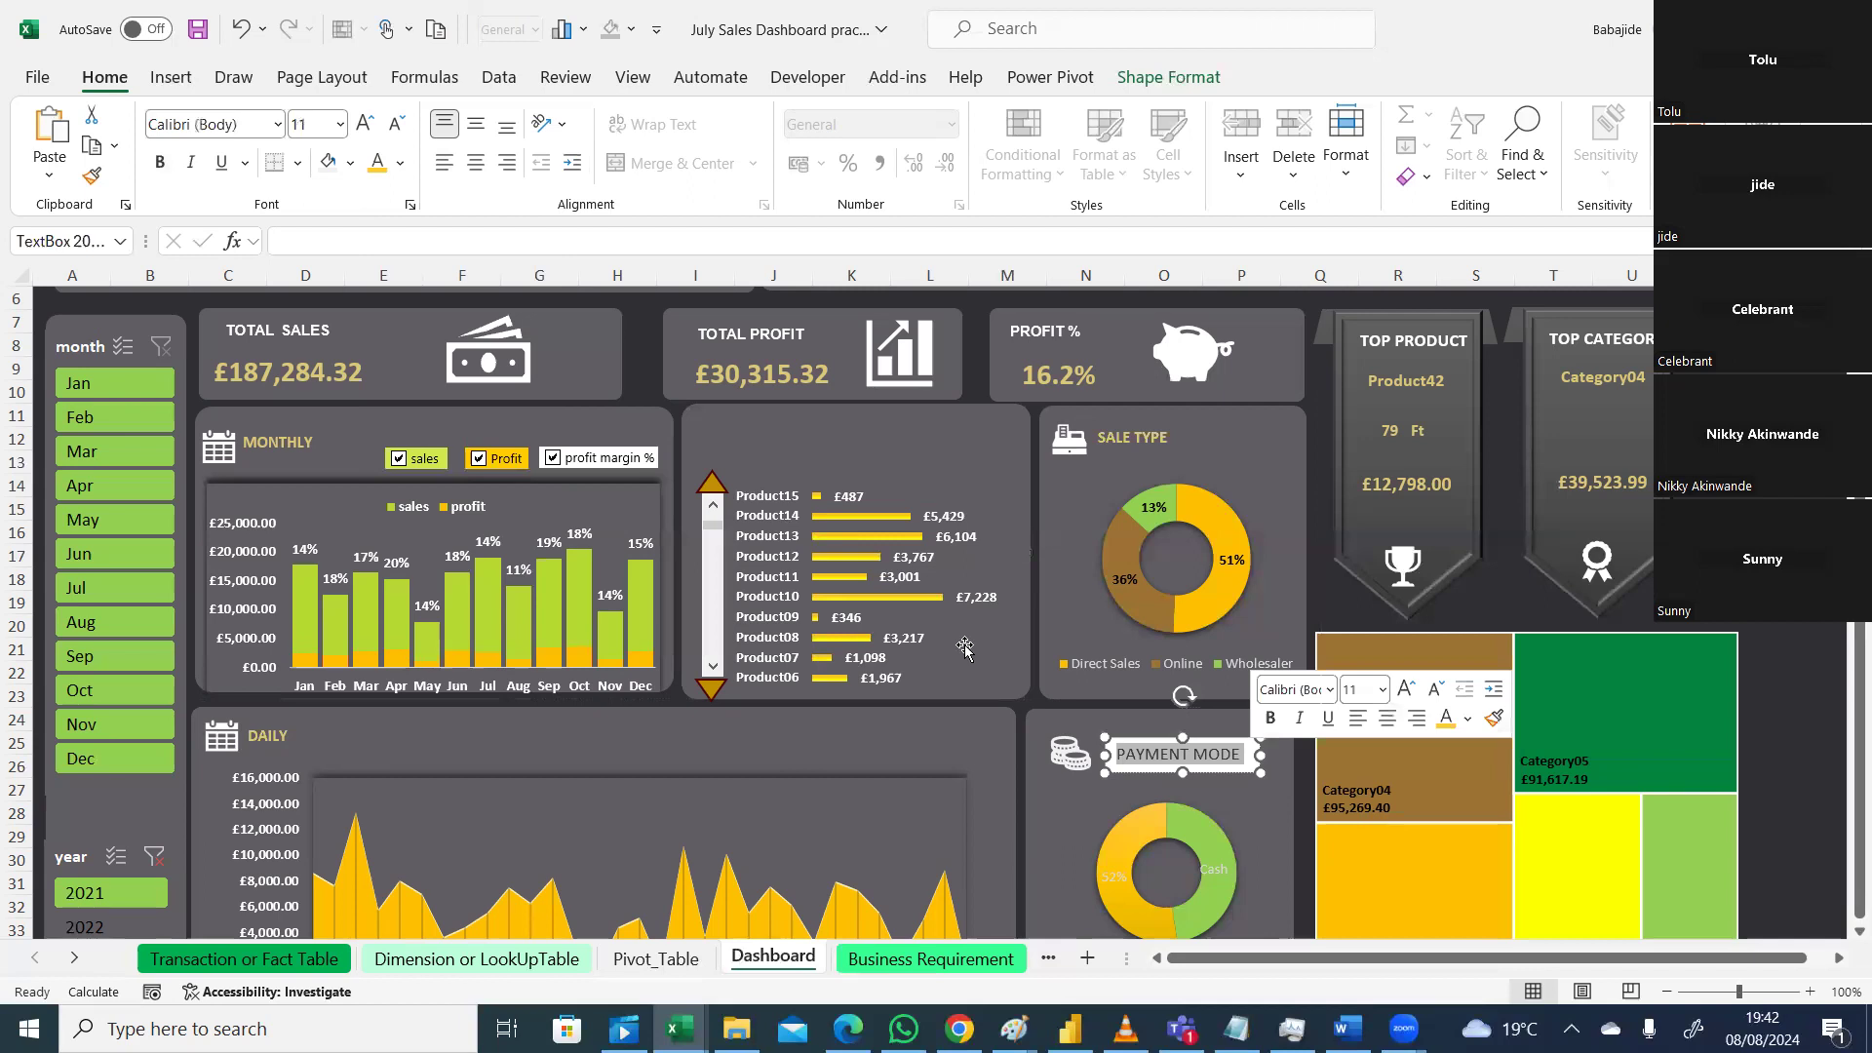
click(400, 164)
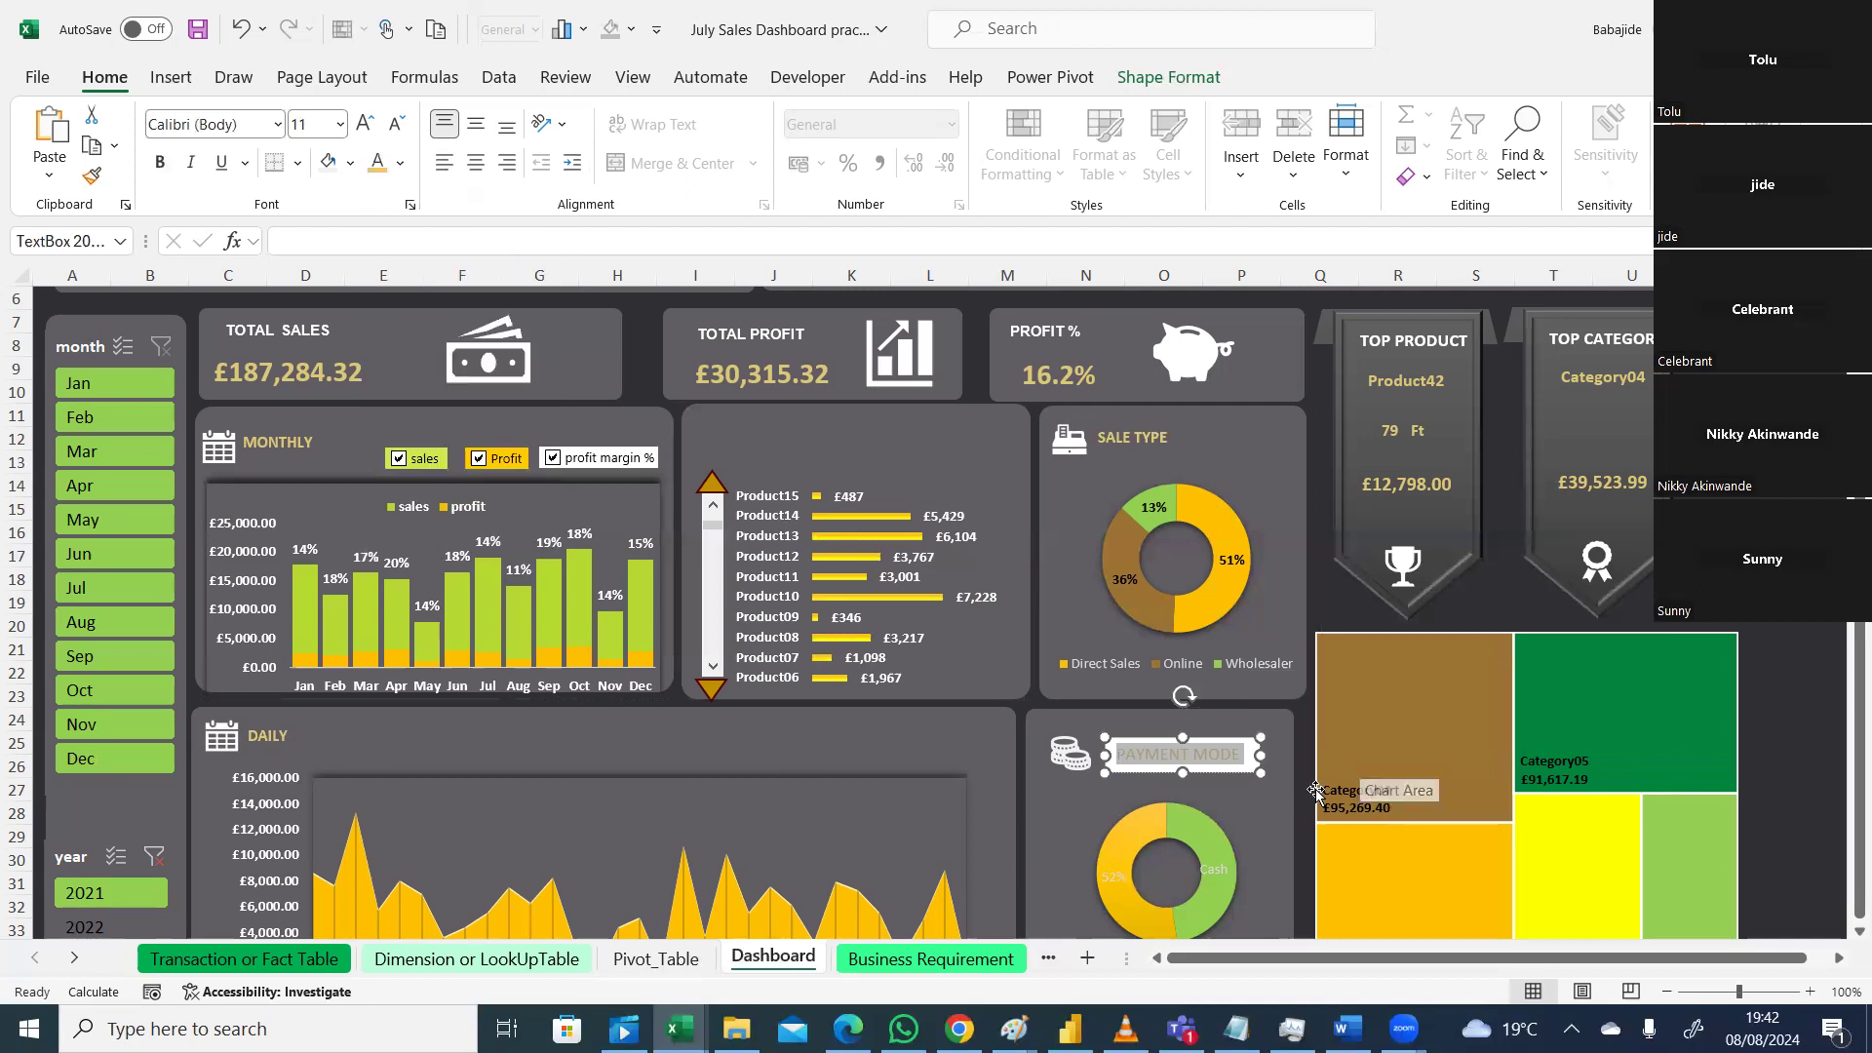
click(1216, 84)
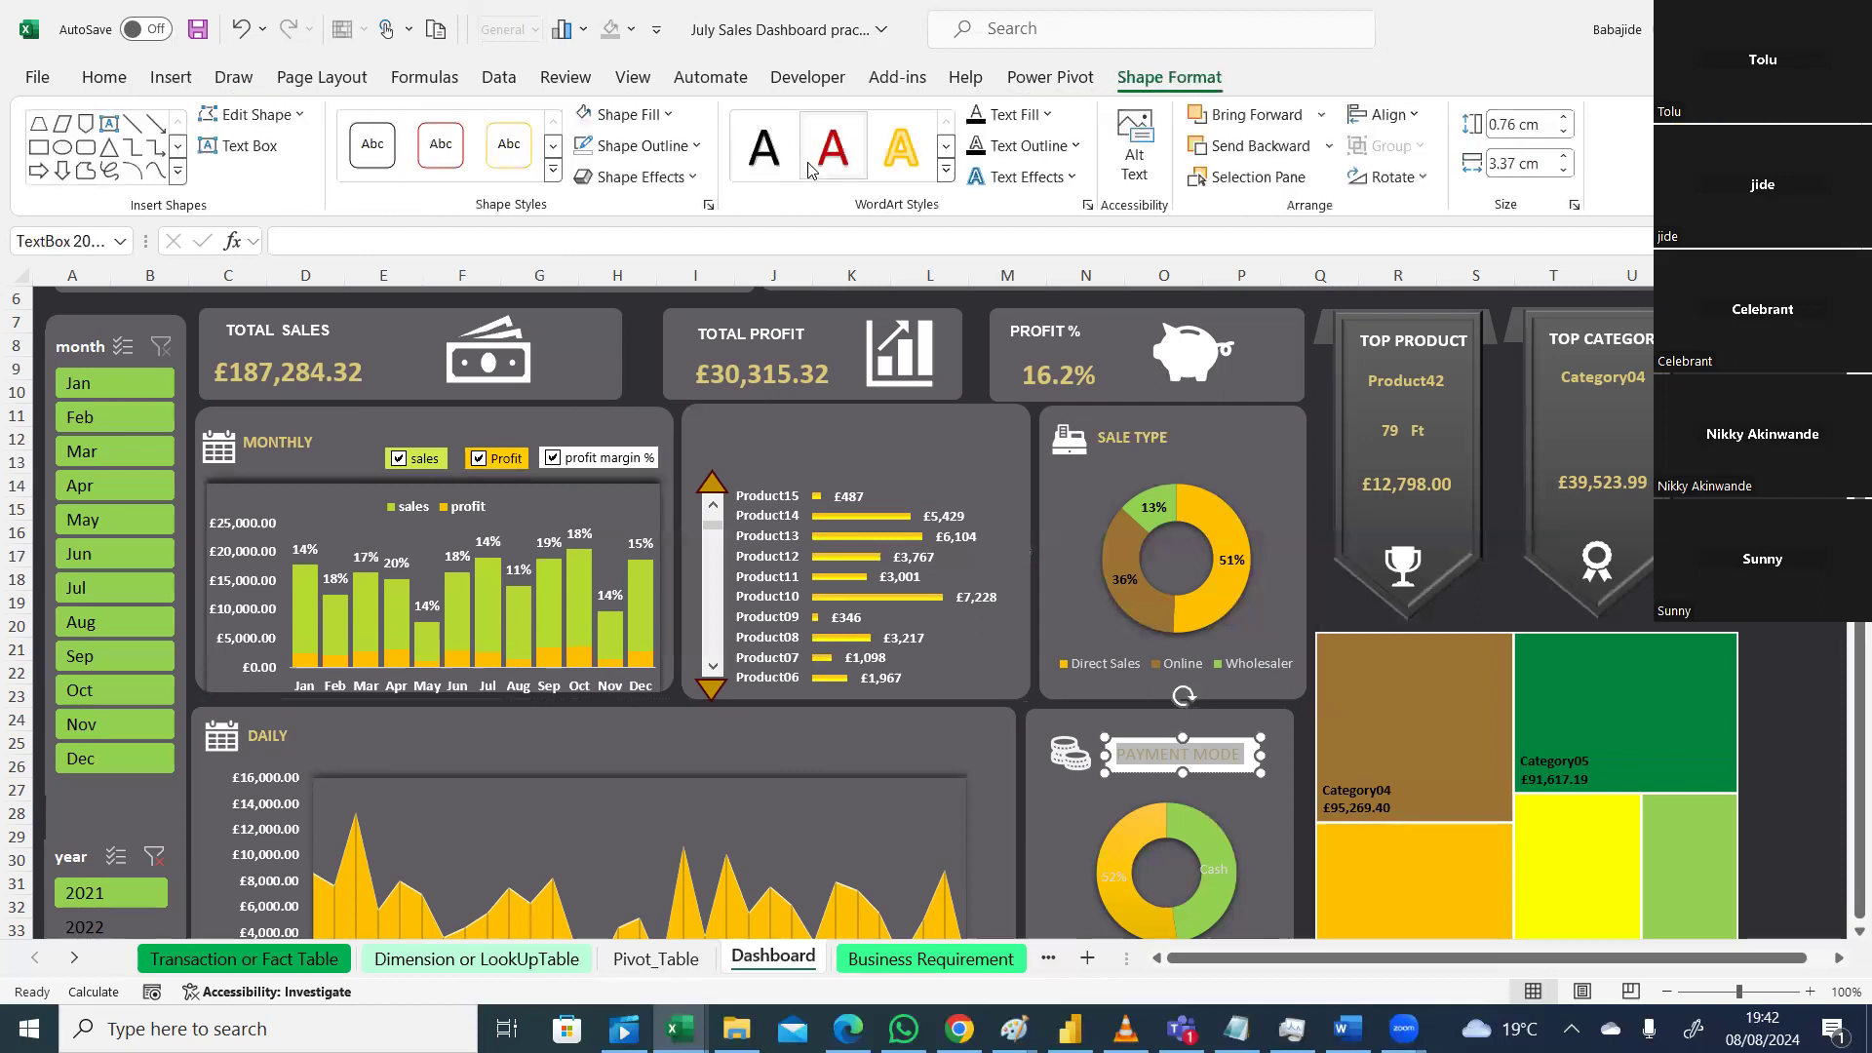
click(668, 114)
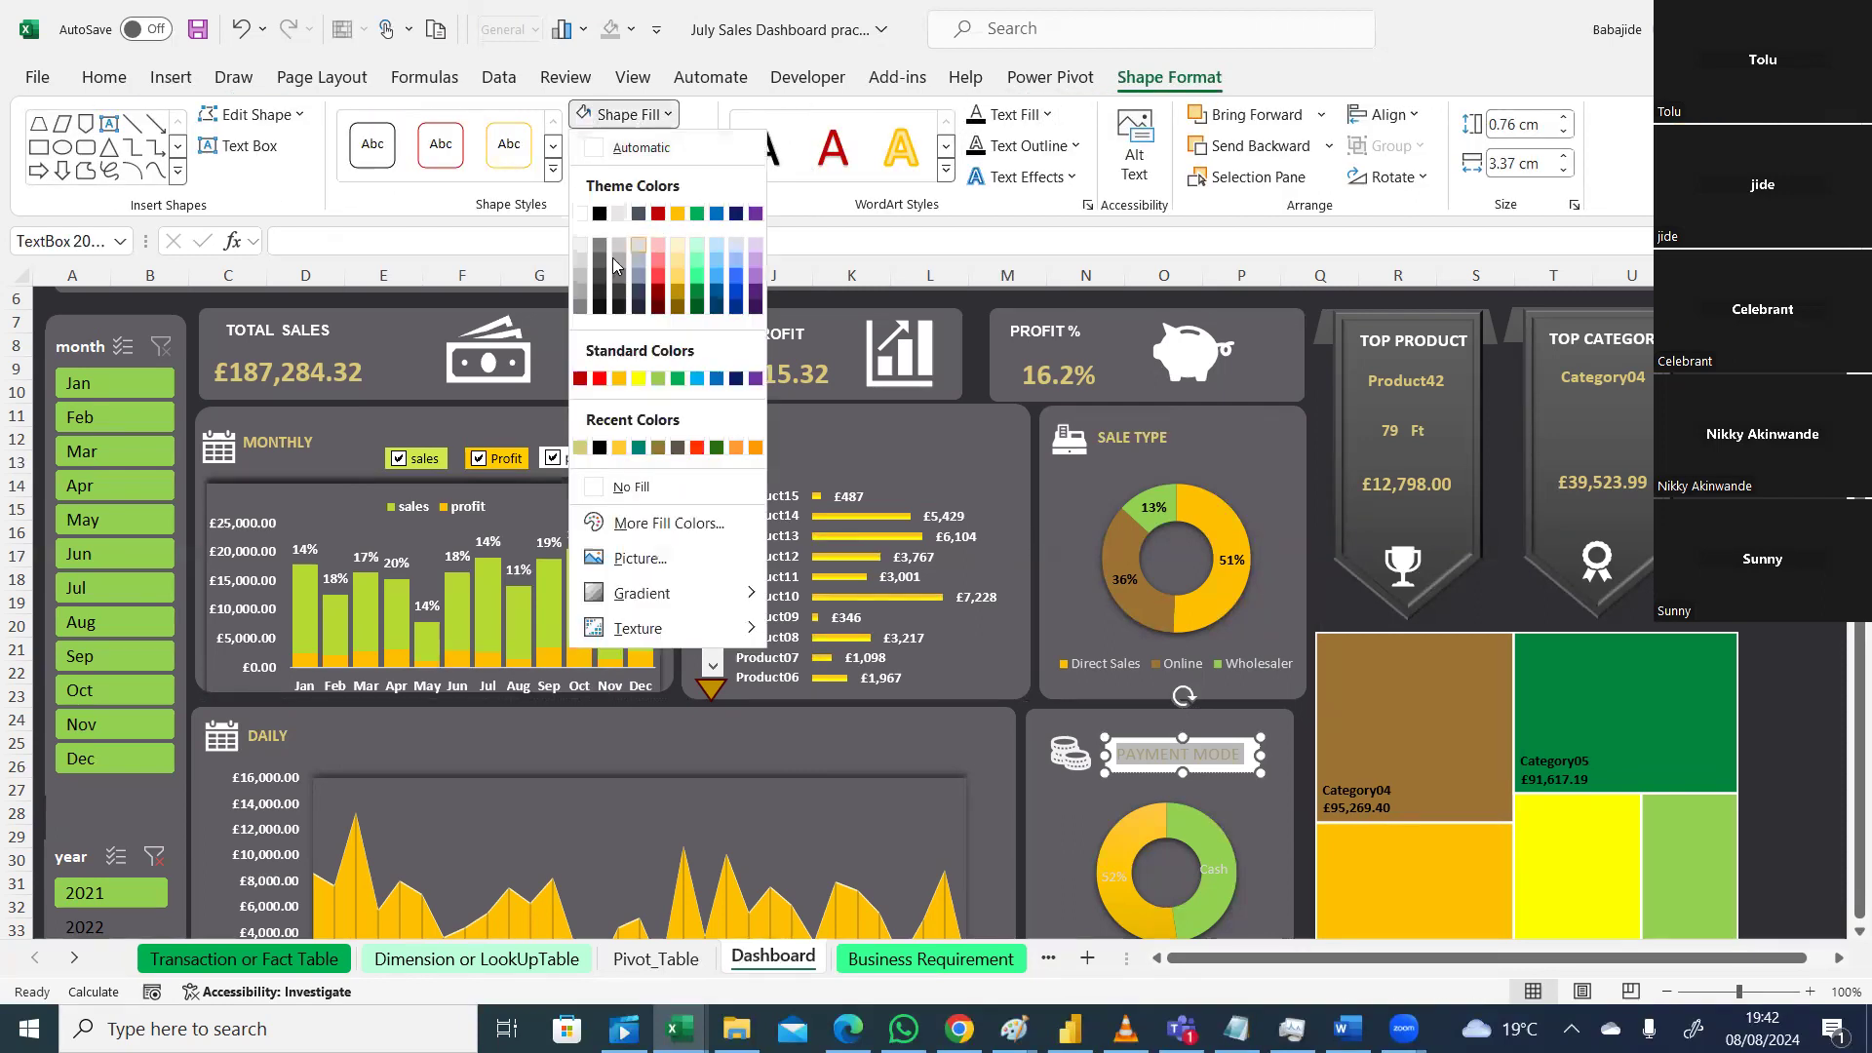
click(597, 491)
click(680, 147)
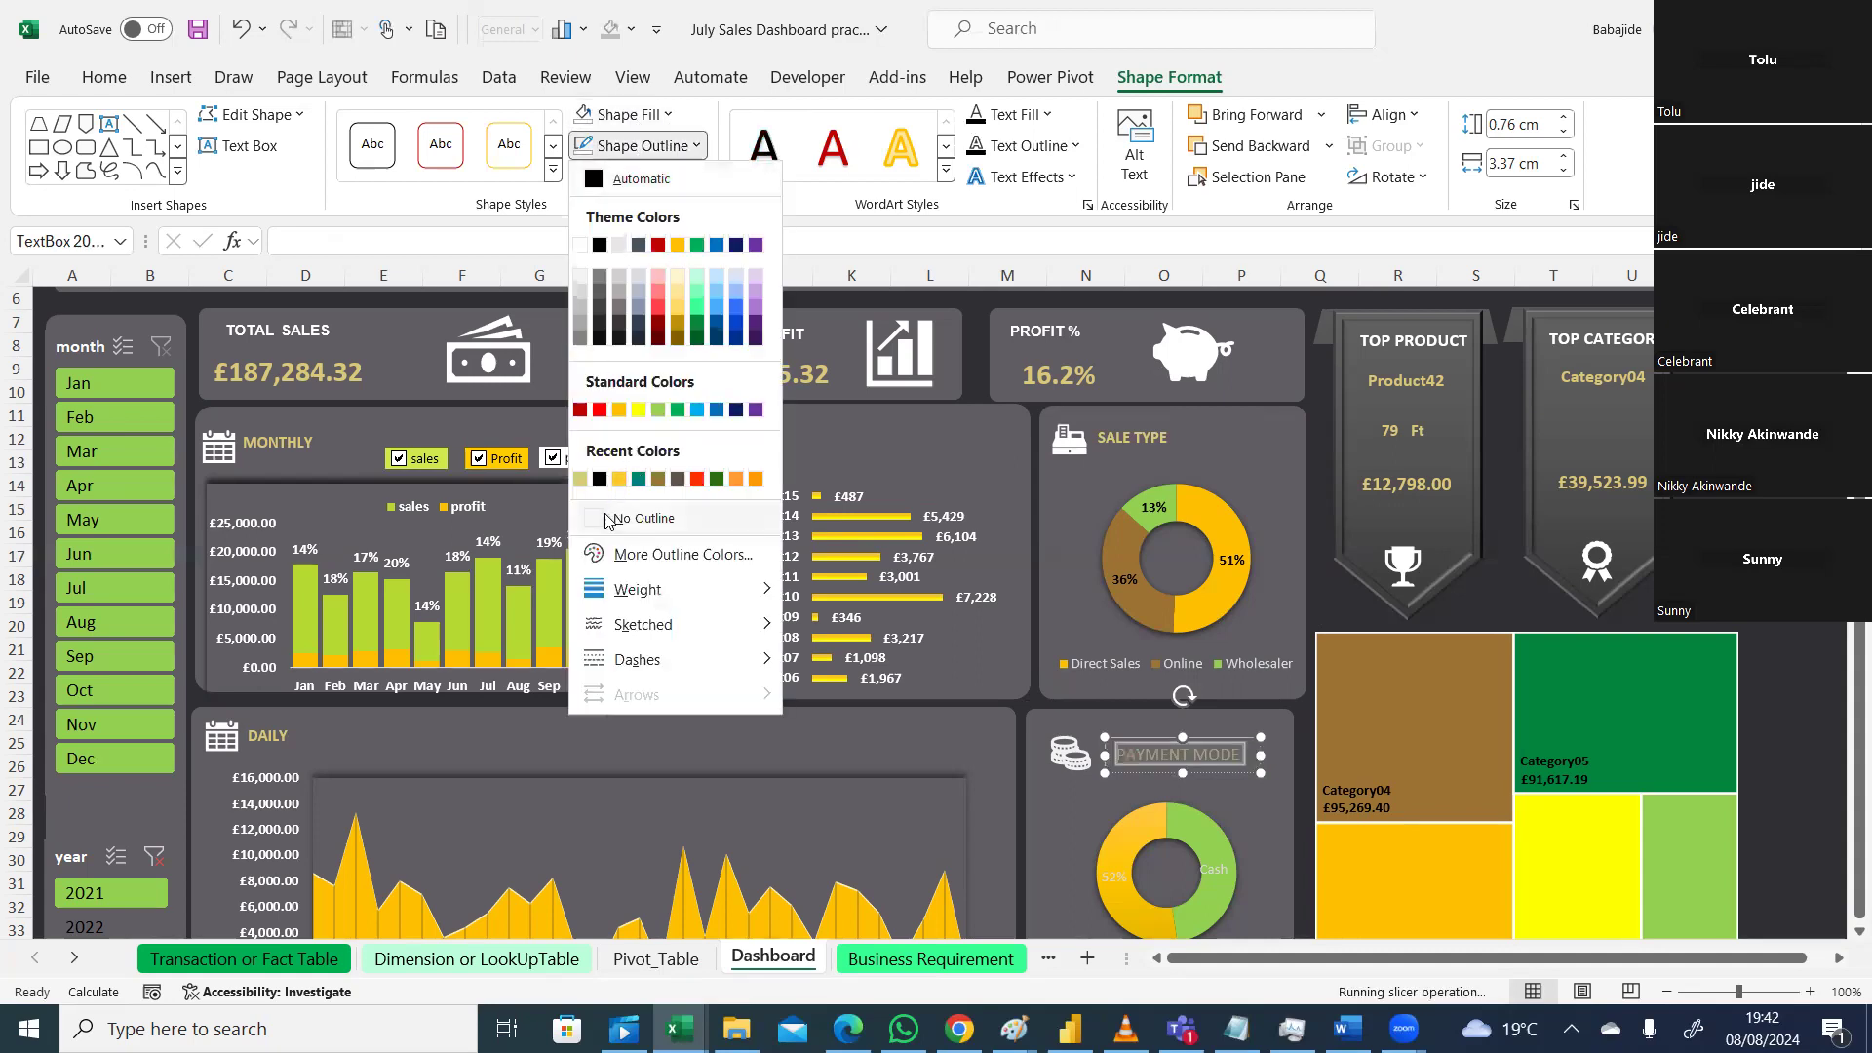
click(1259, 836)
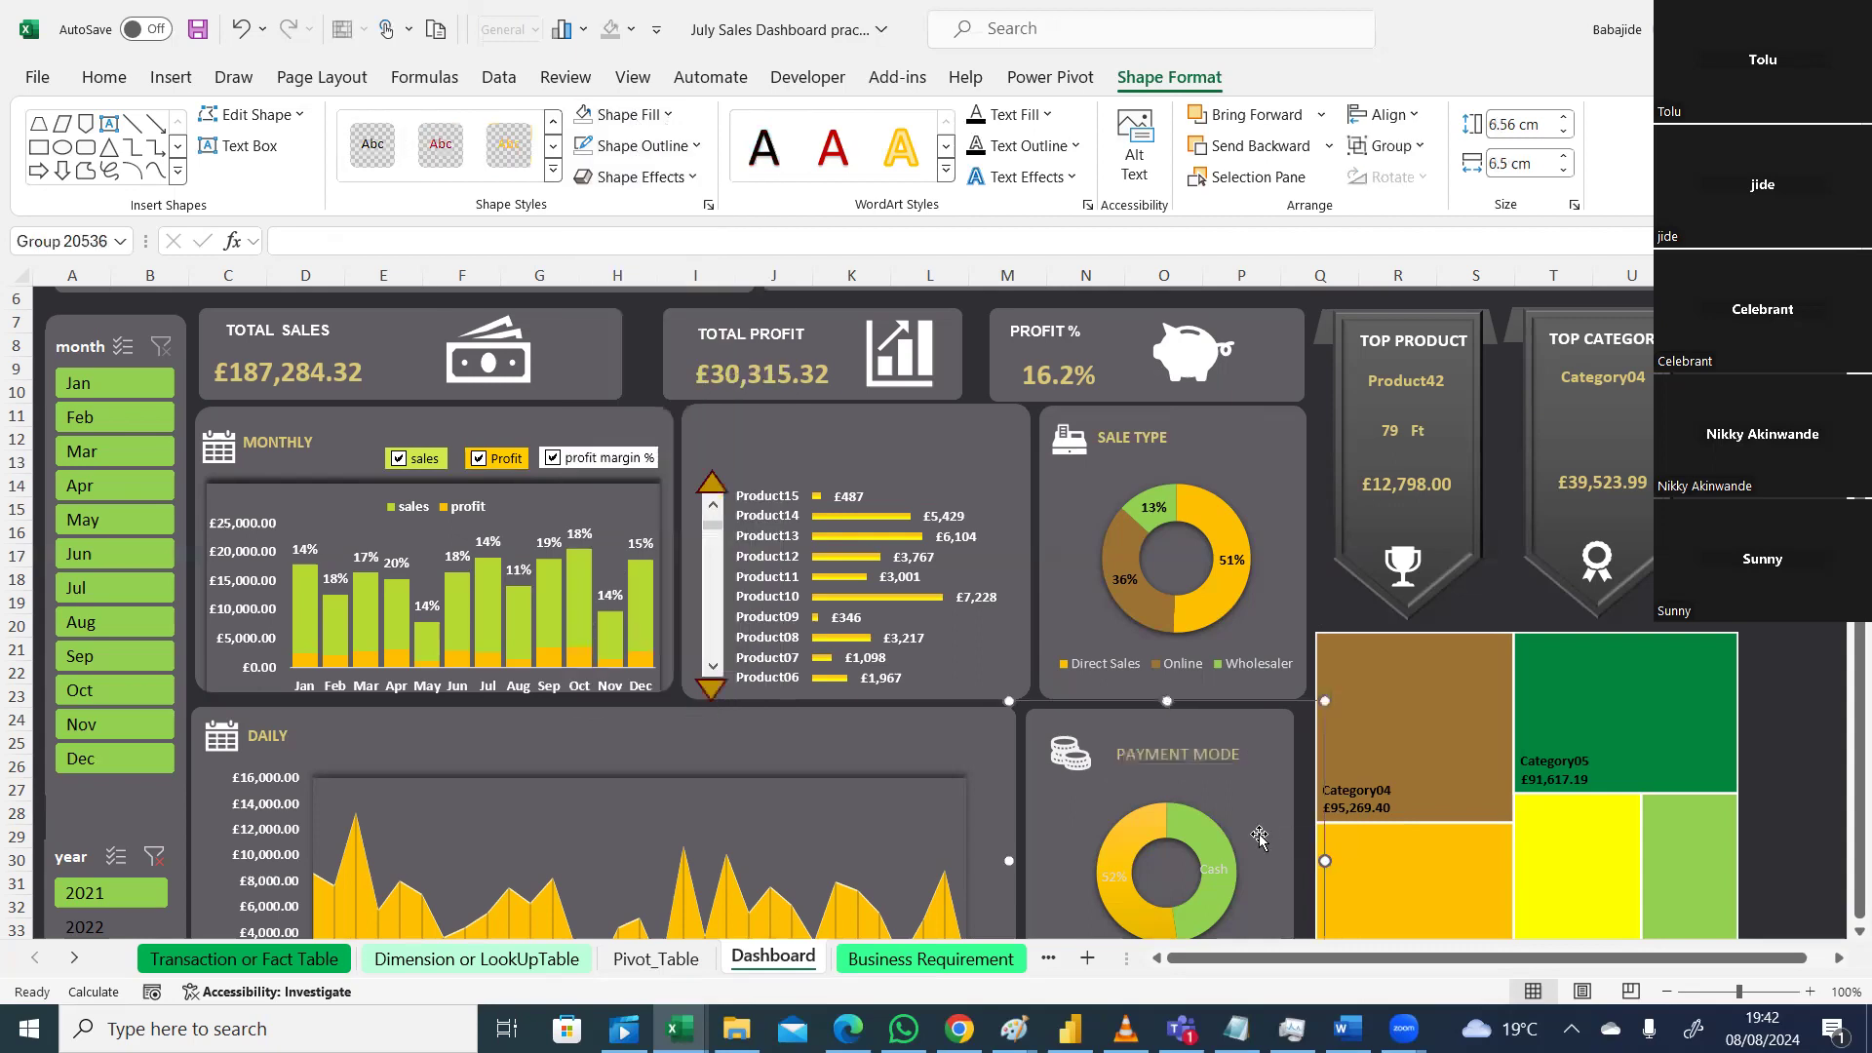
Step: Make the PAYMENT MODE title bold and shift it slightly left
click(1197, 761)
click(1116, 752)
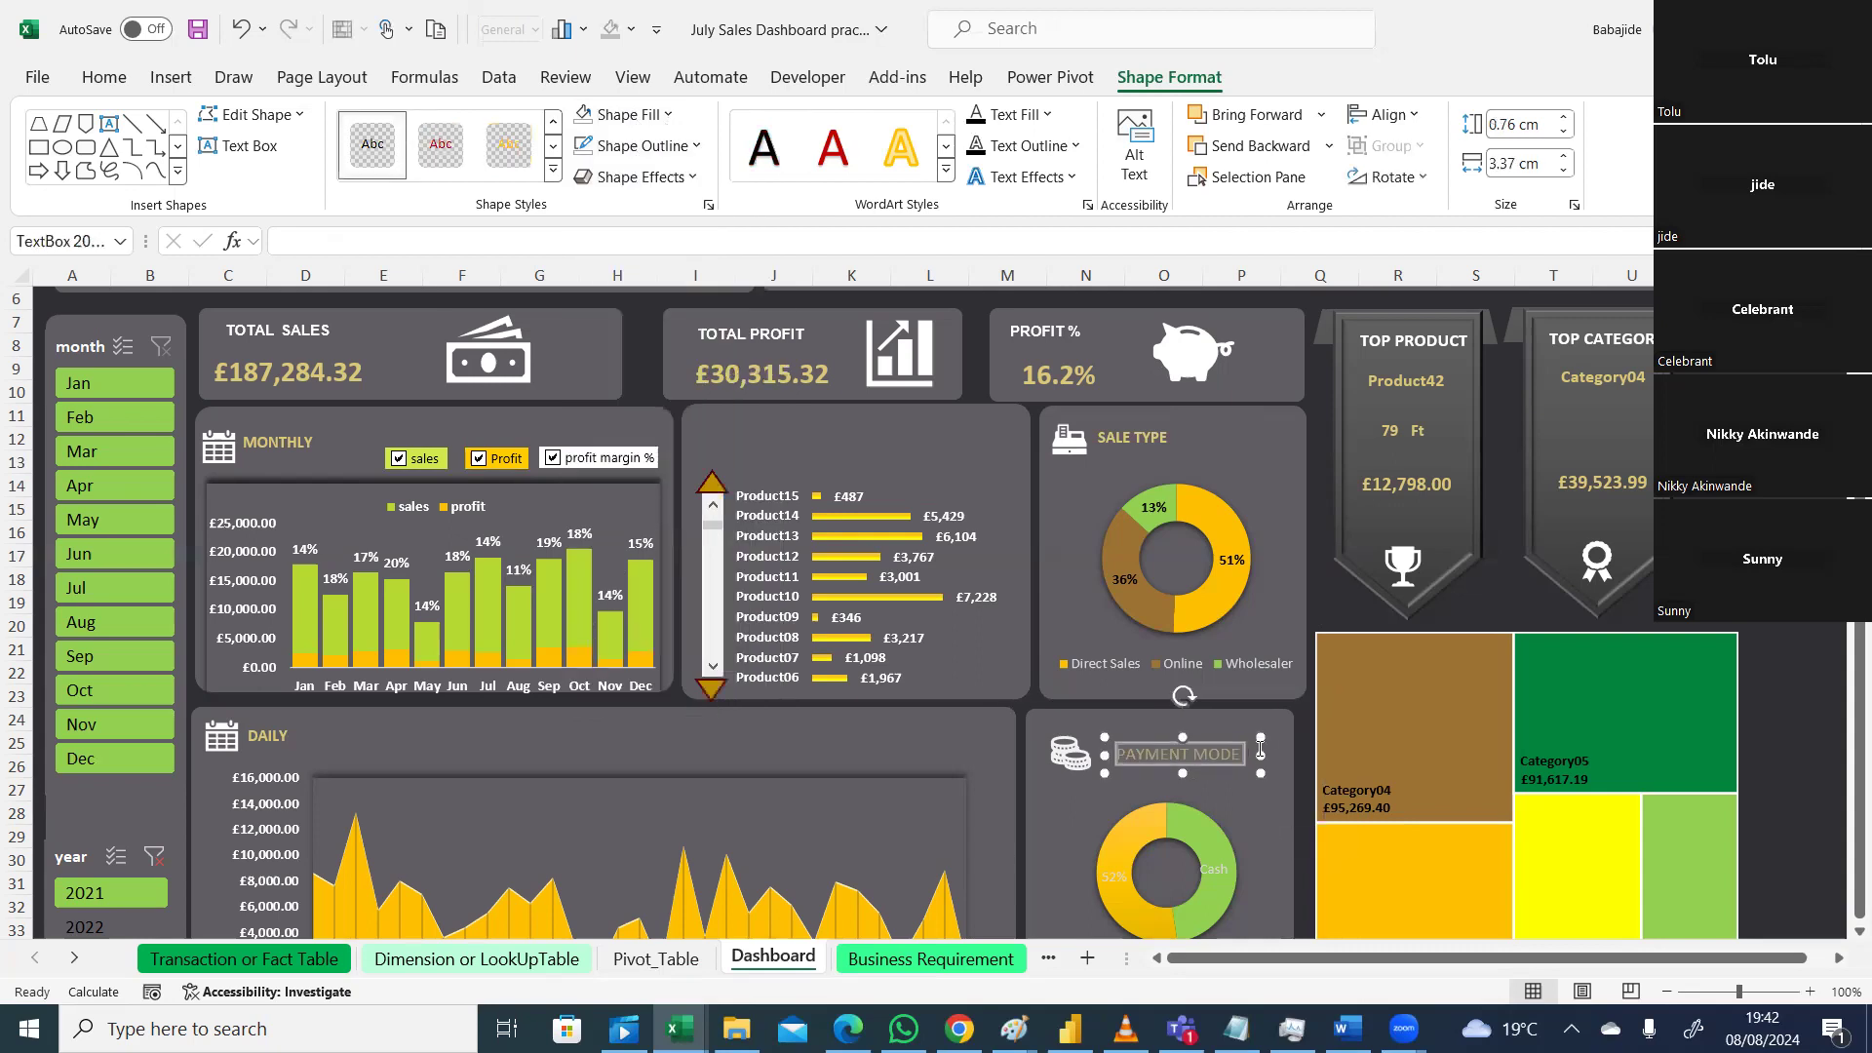
click(105, 76)
click(159, 162)
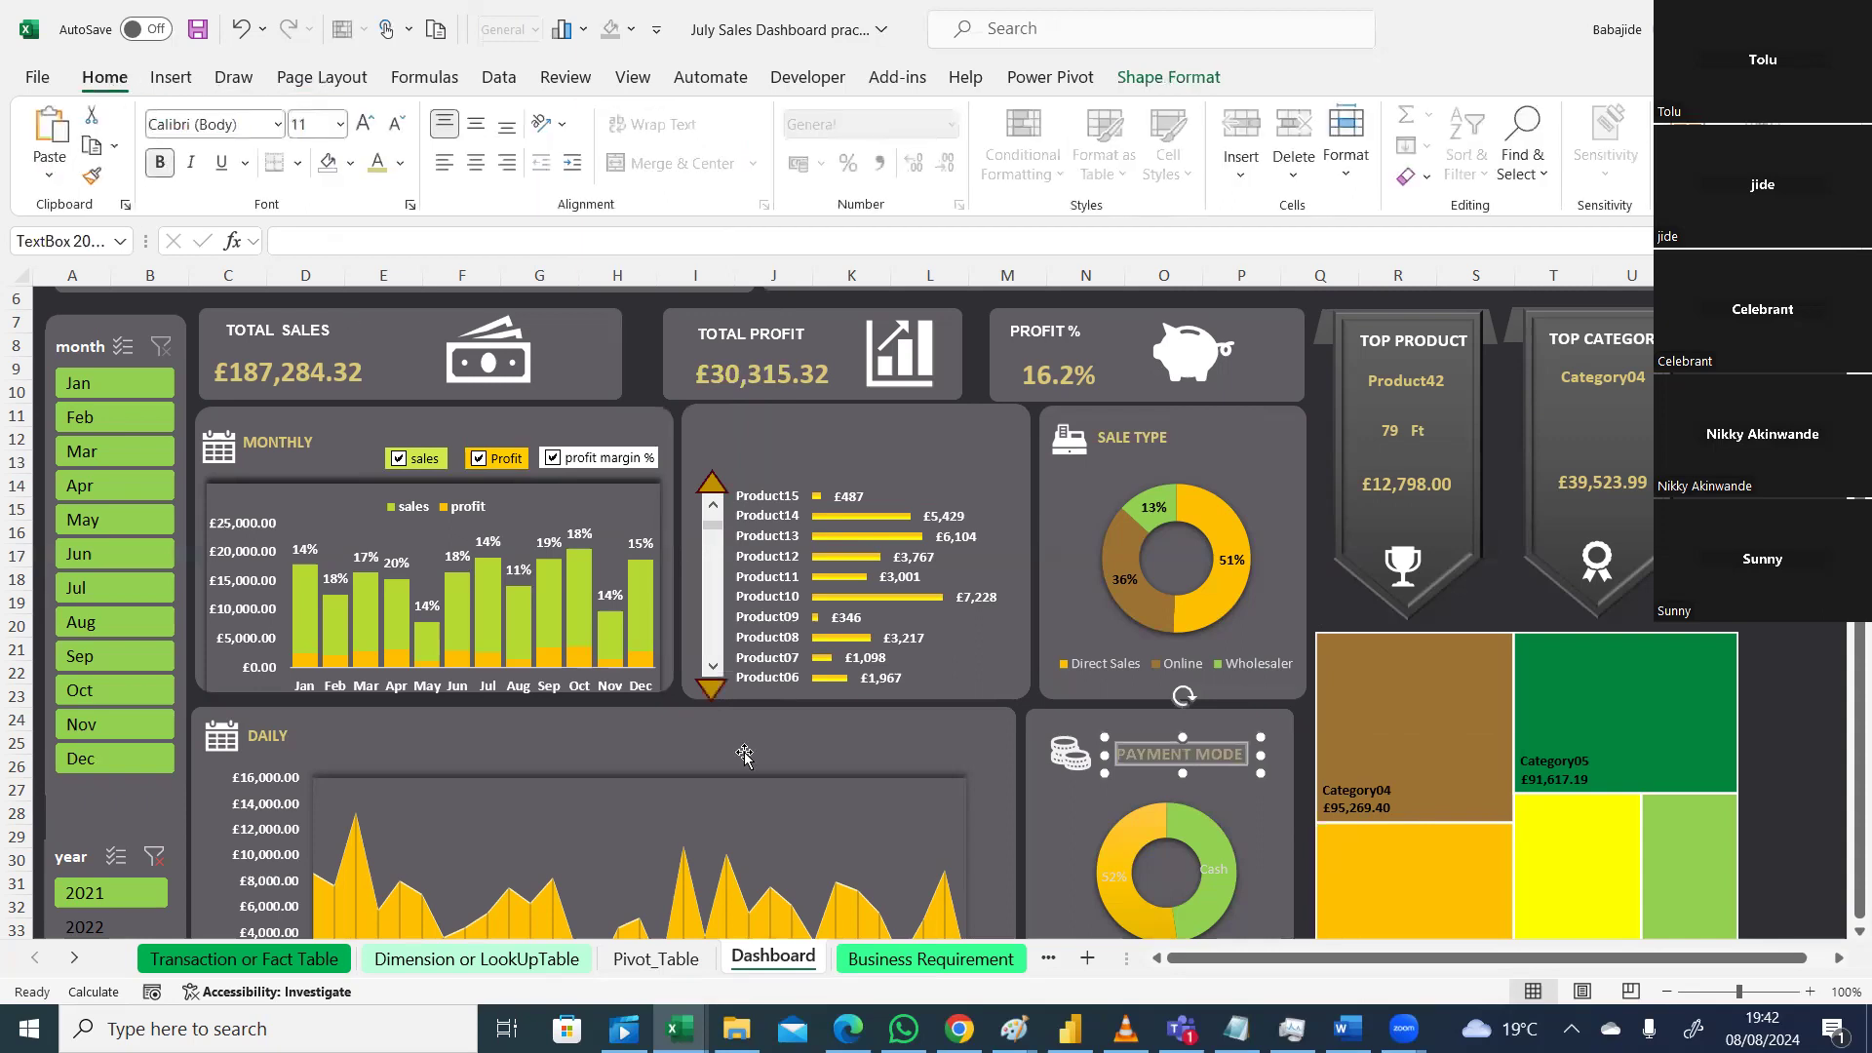
click(1051, 819)
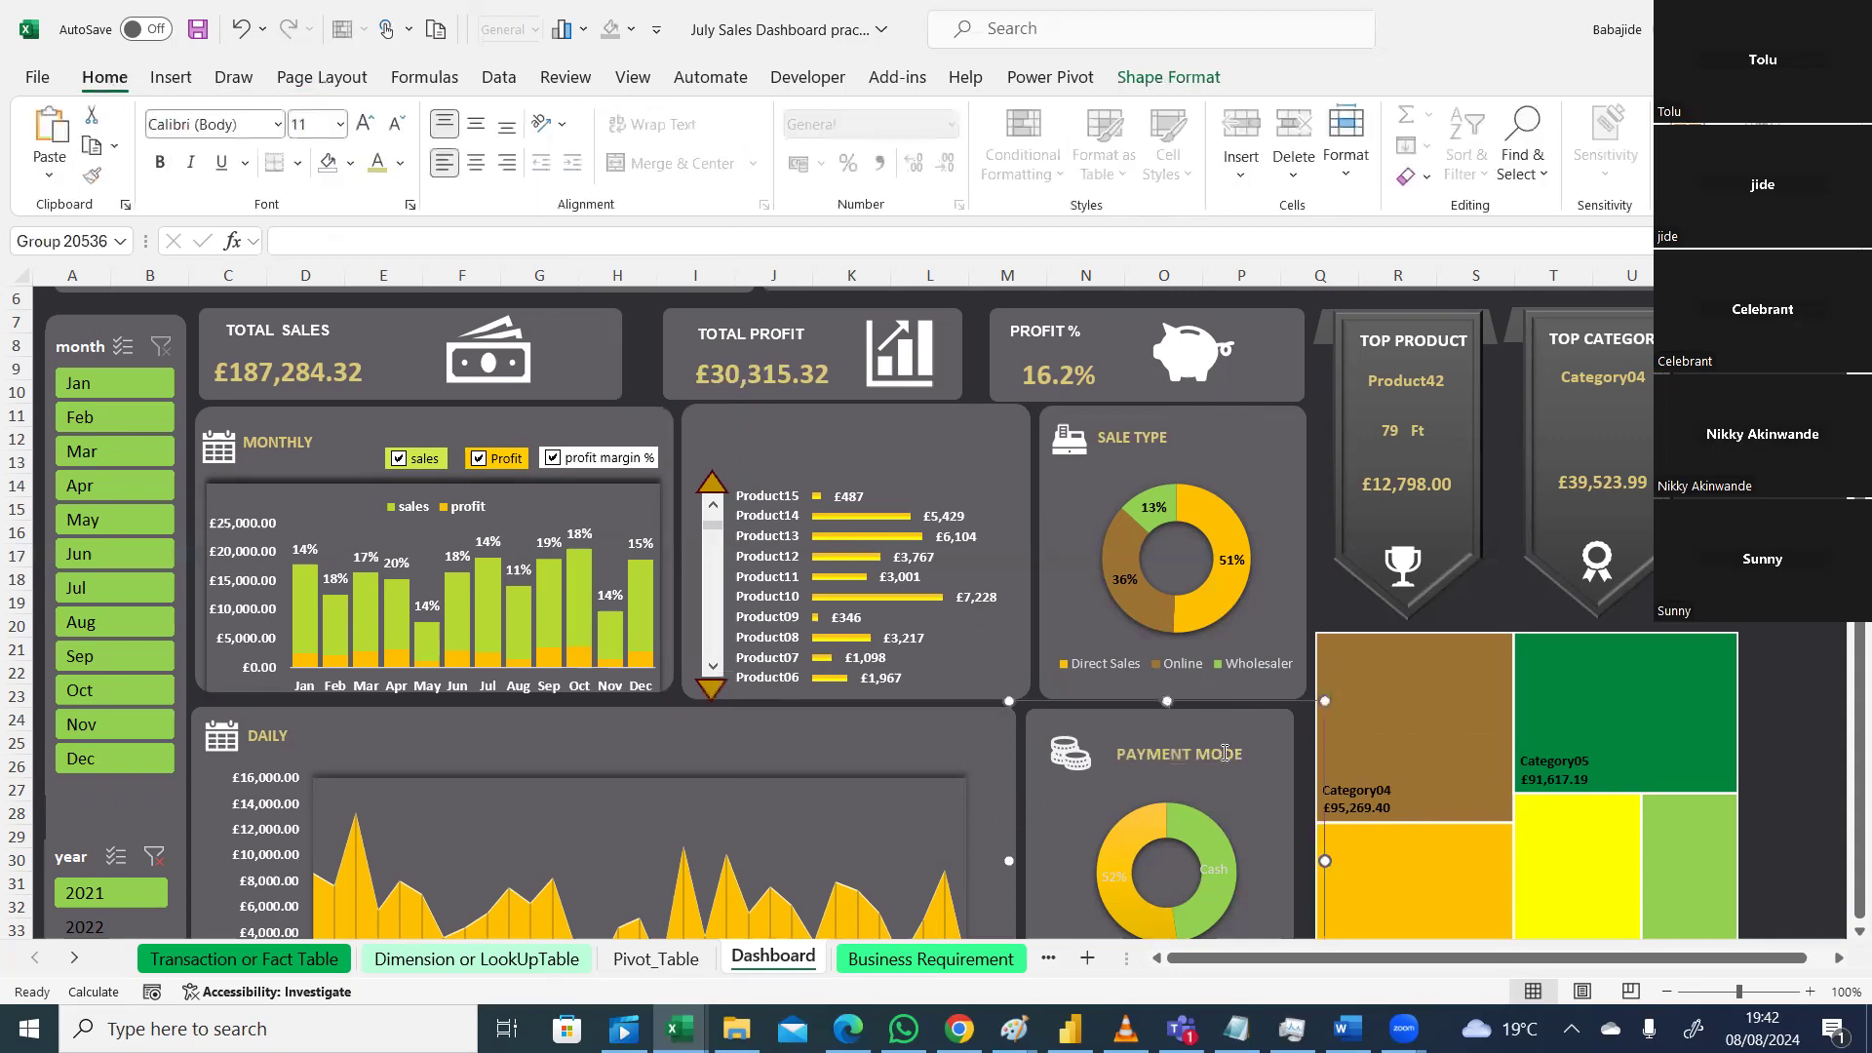
click(1222, 755)
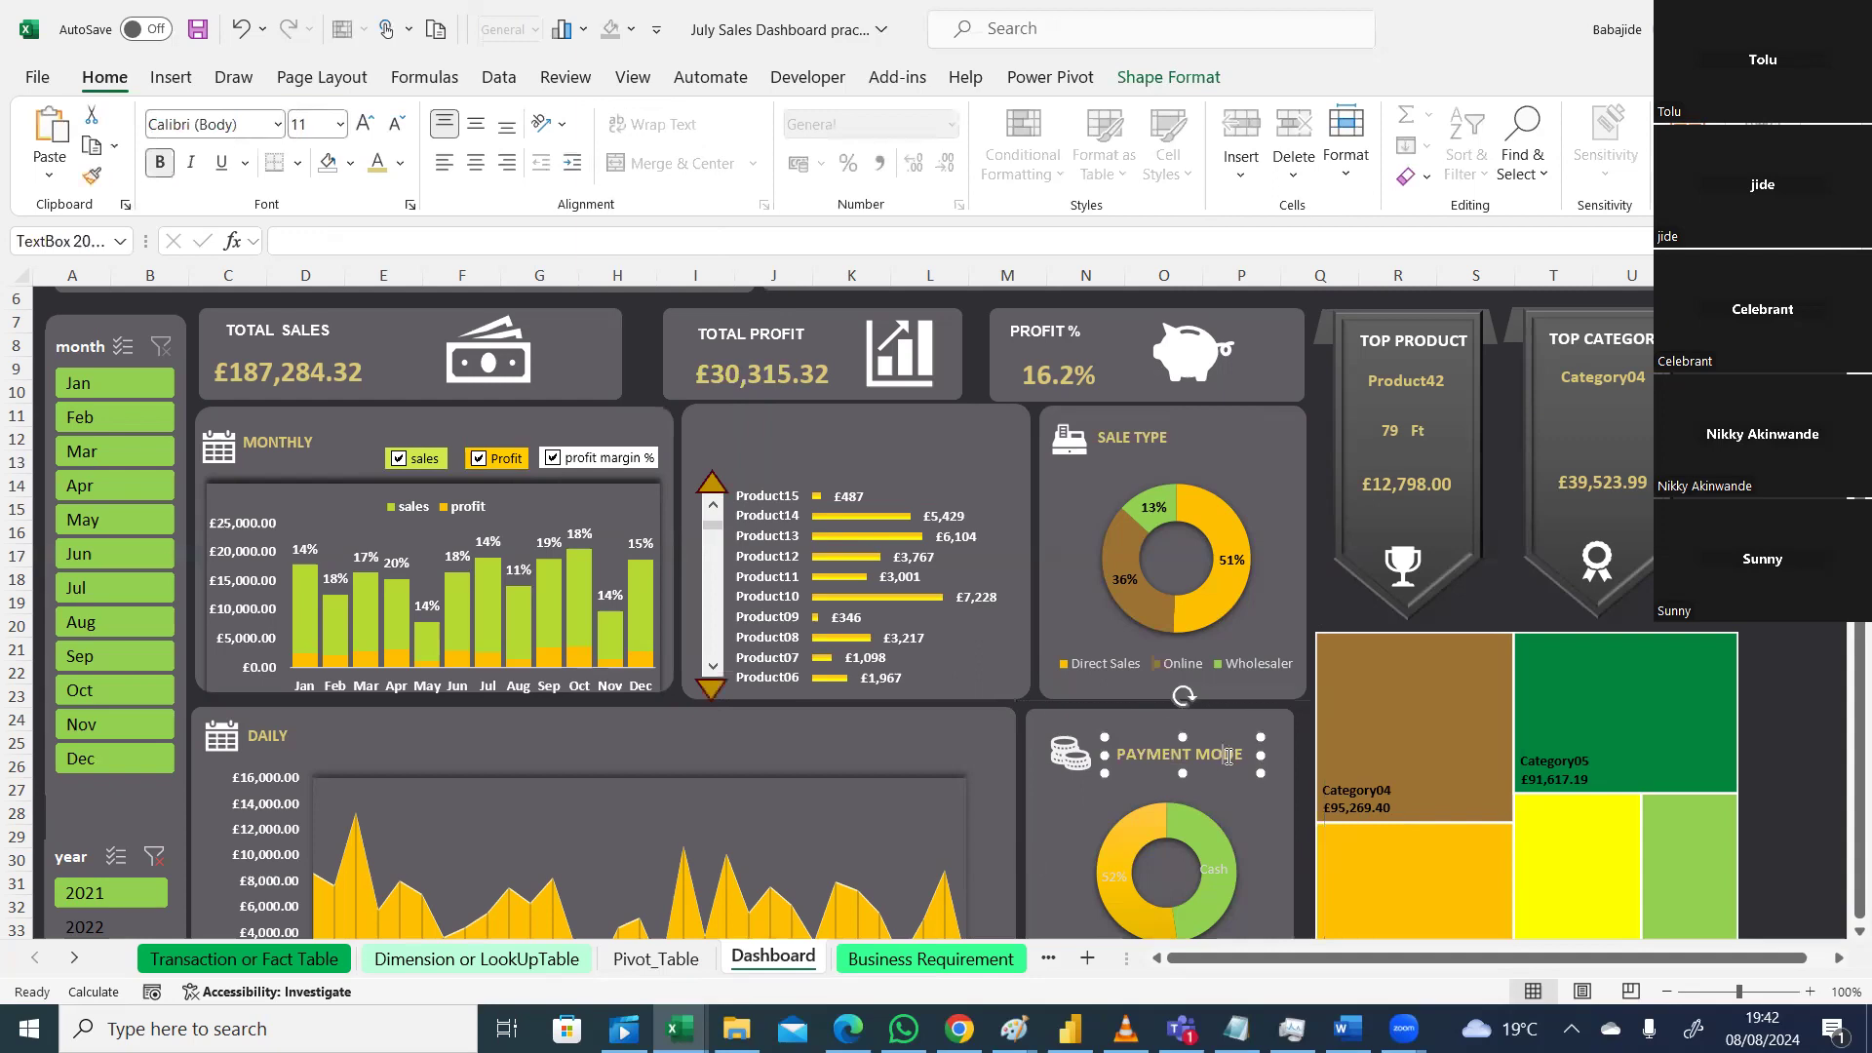
drag(1252, 735, 1237, 736)
key(Escape)
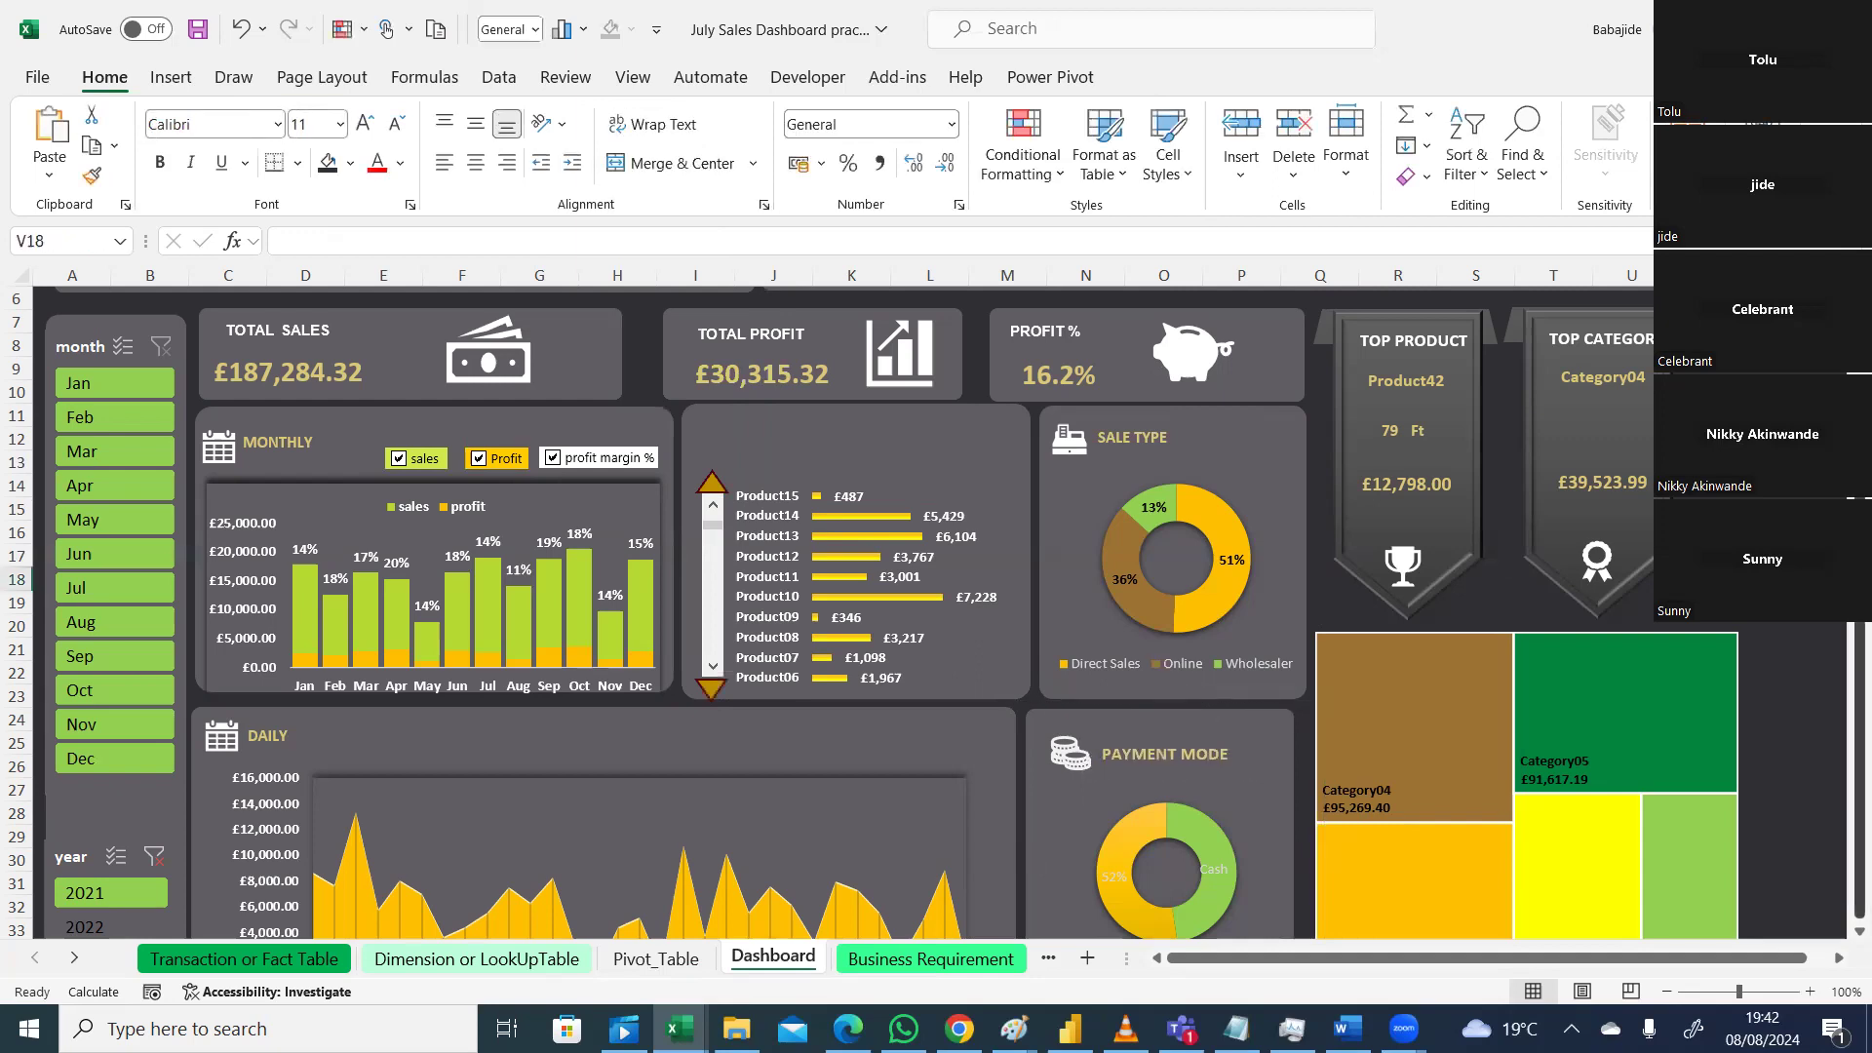
Step: Filter the dashboard to Jan in the month slicer, clear it, then open Transaction or Fact Table
scroll(1385, 544, up, 2)
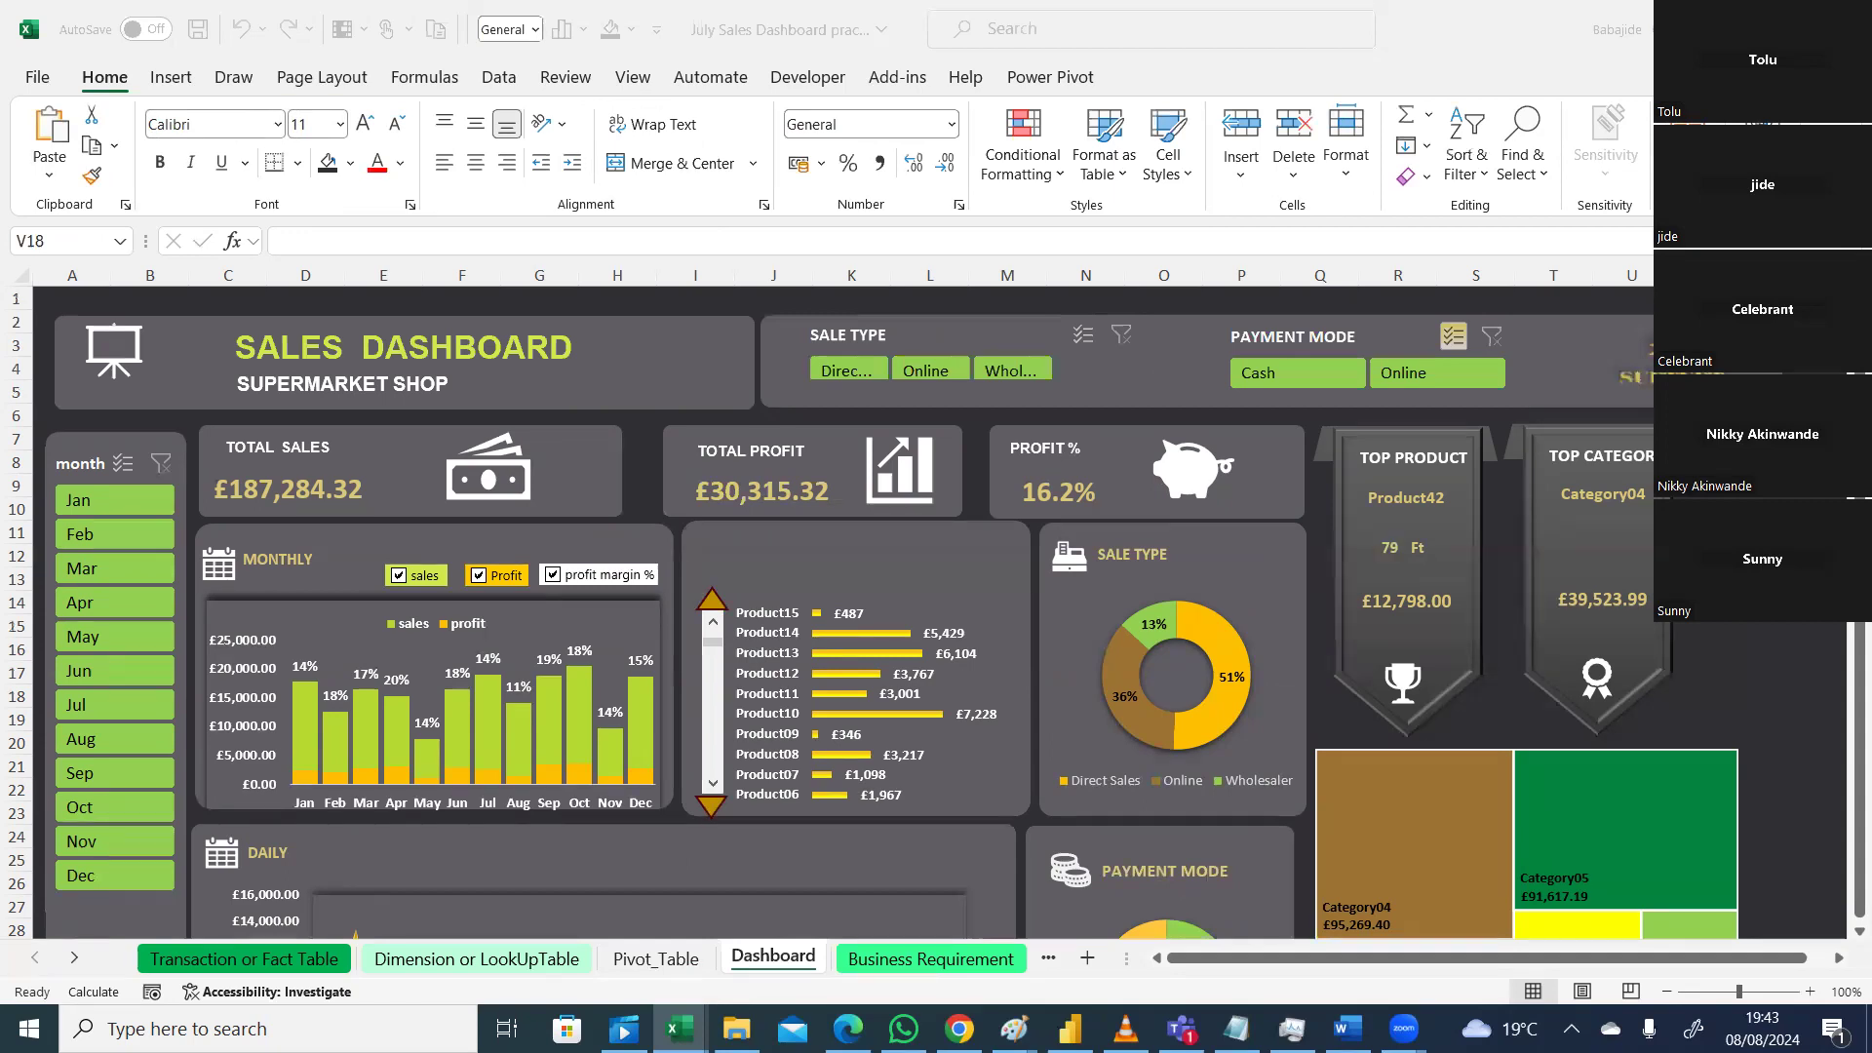
click(1844, 652)
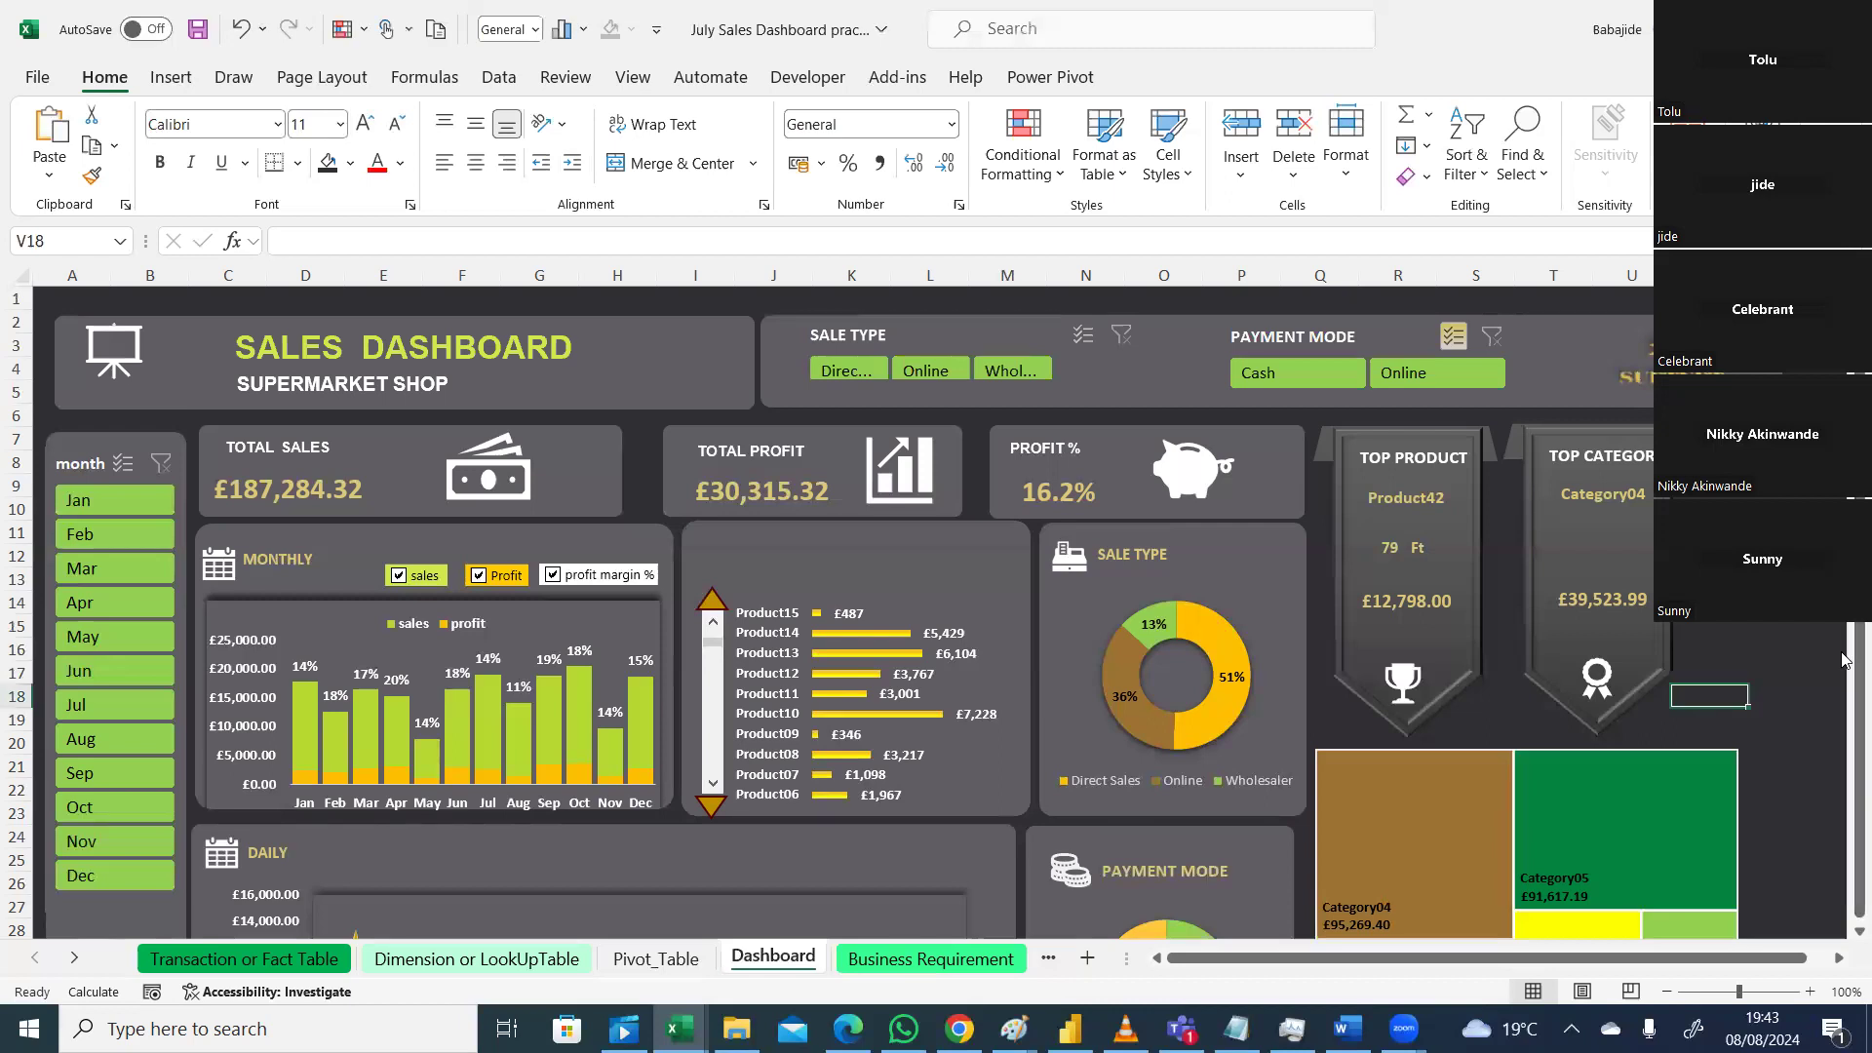
drag(1843, 693, 1842, 695)
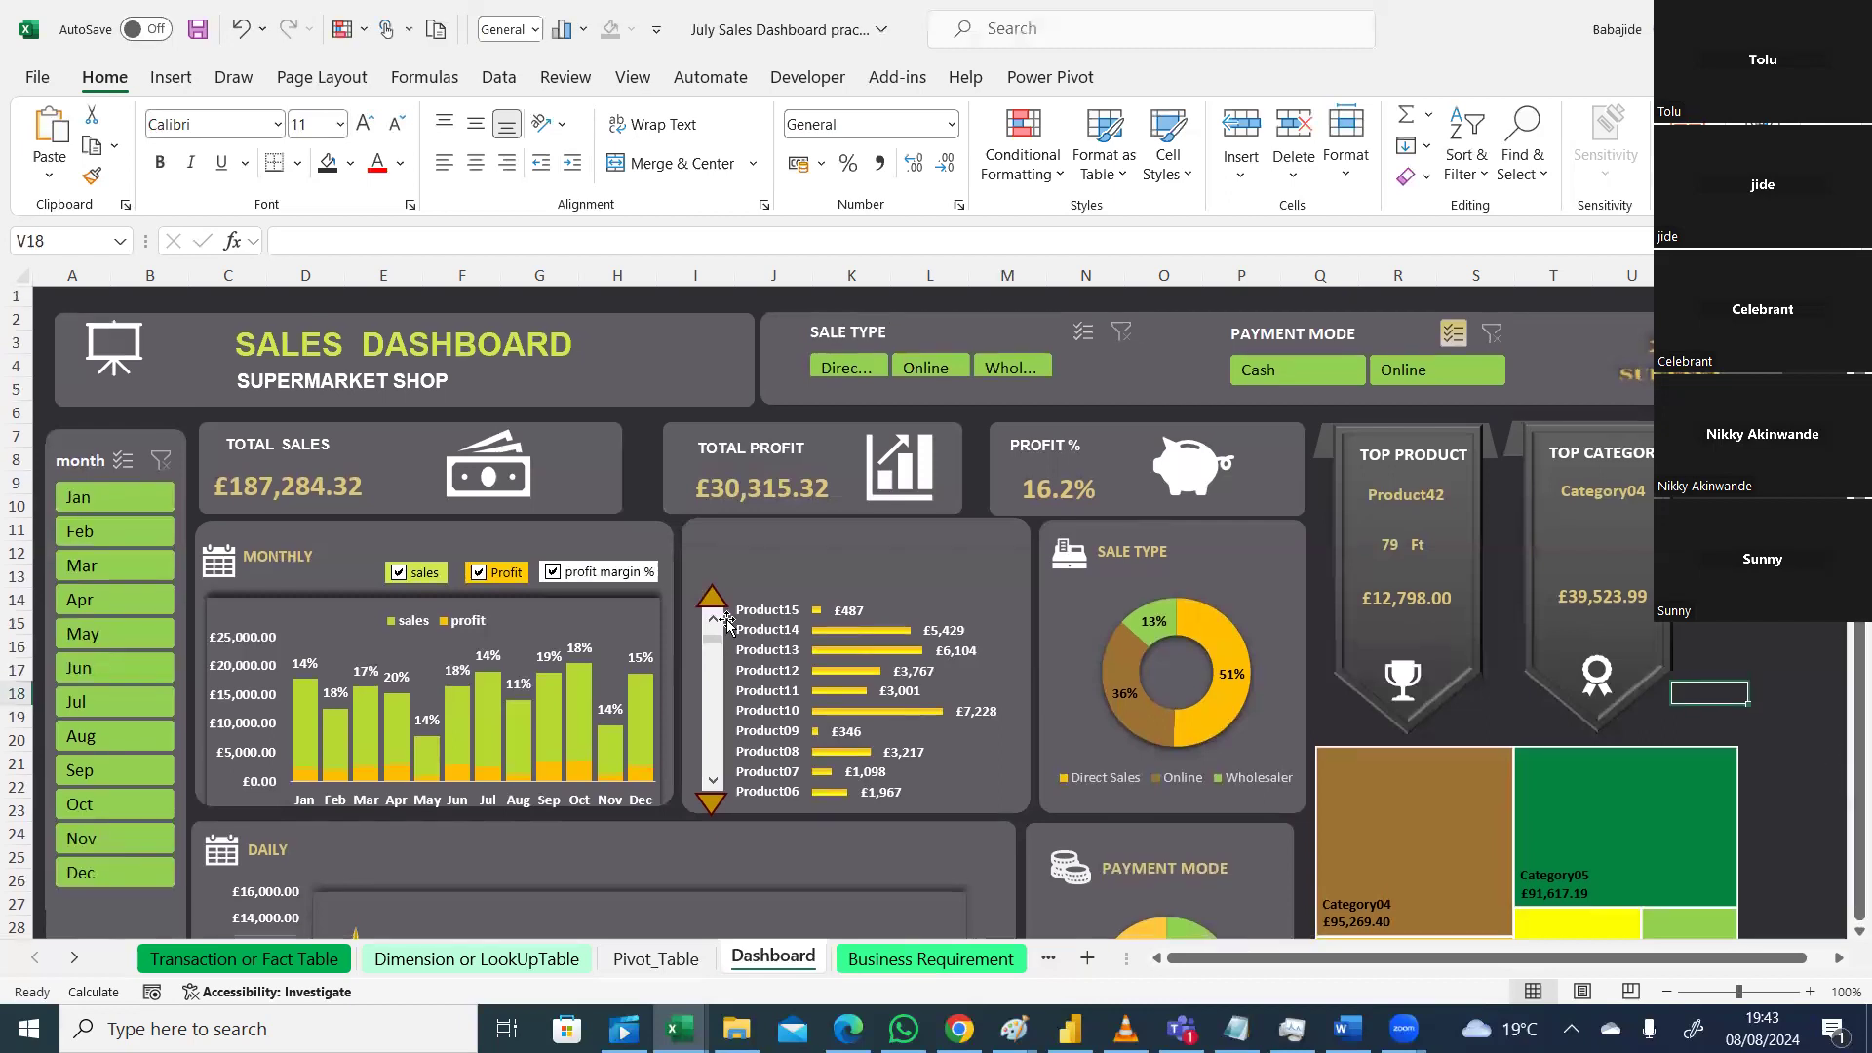
click(101, 503)
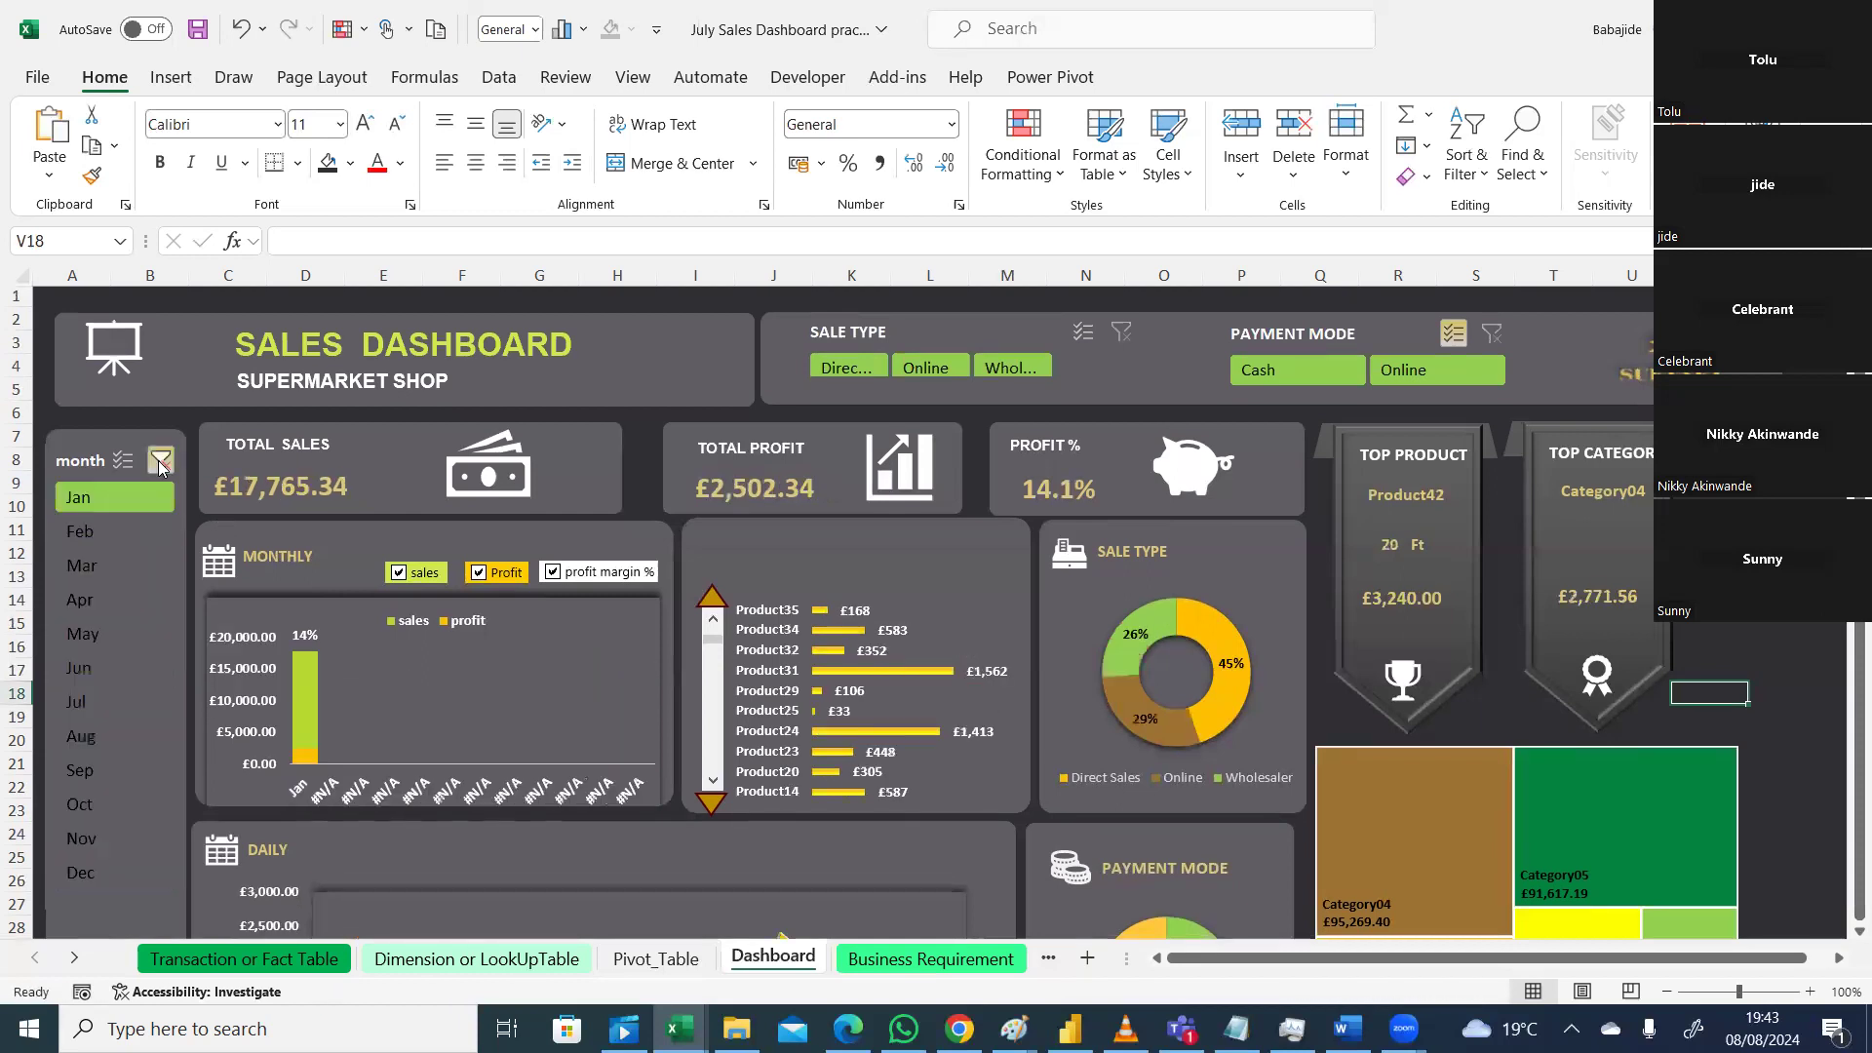
click(161, 466)
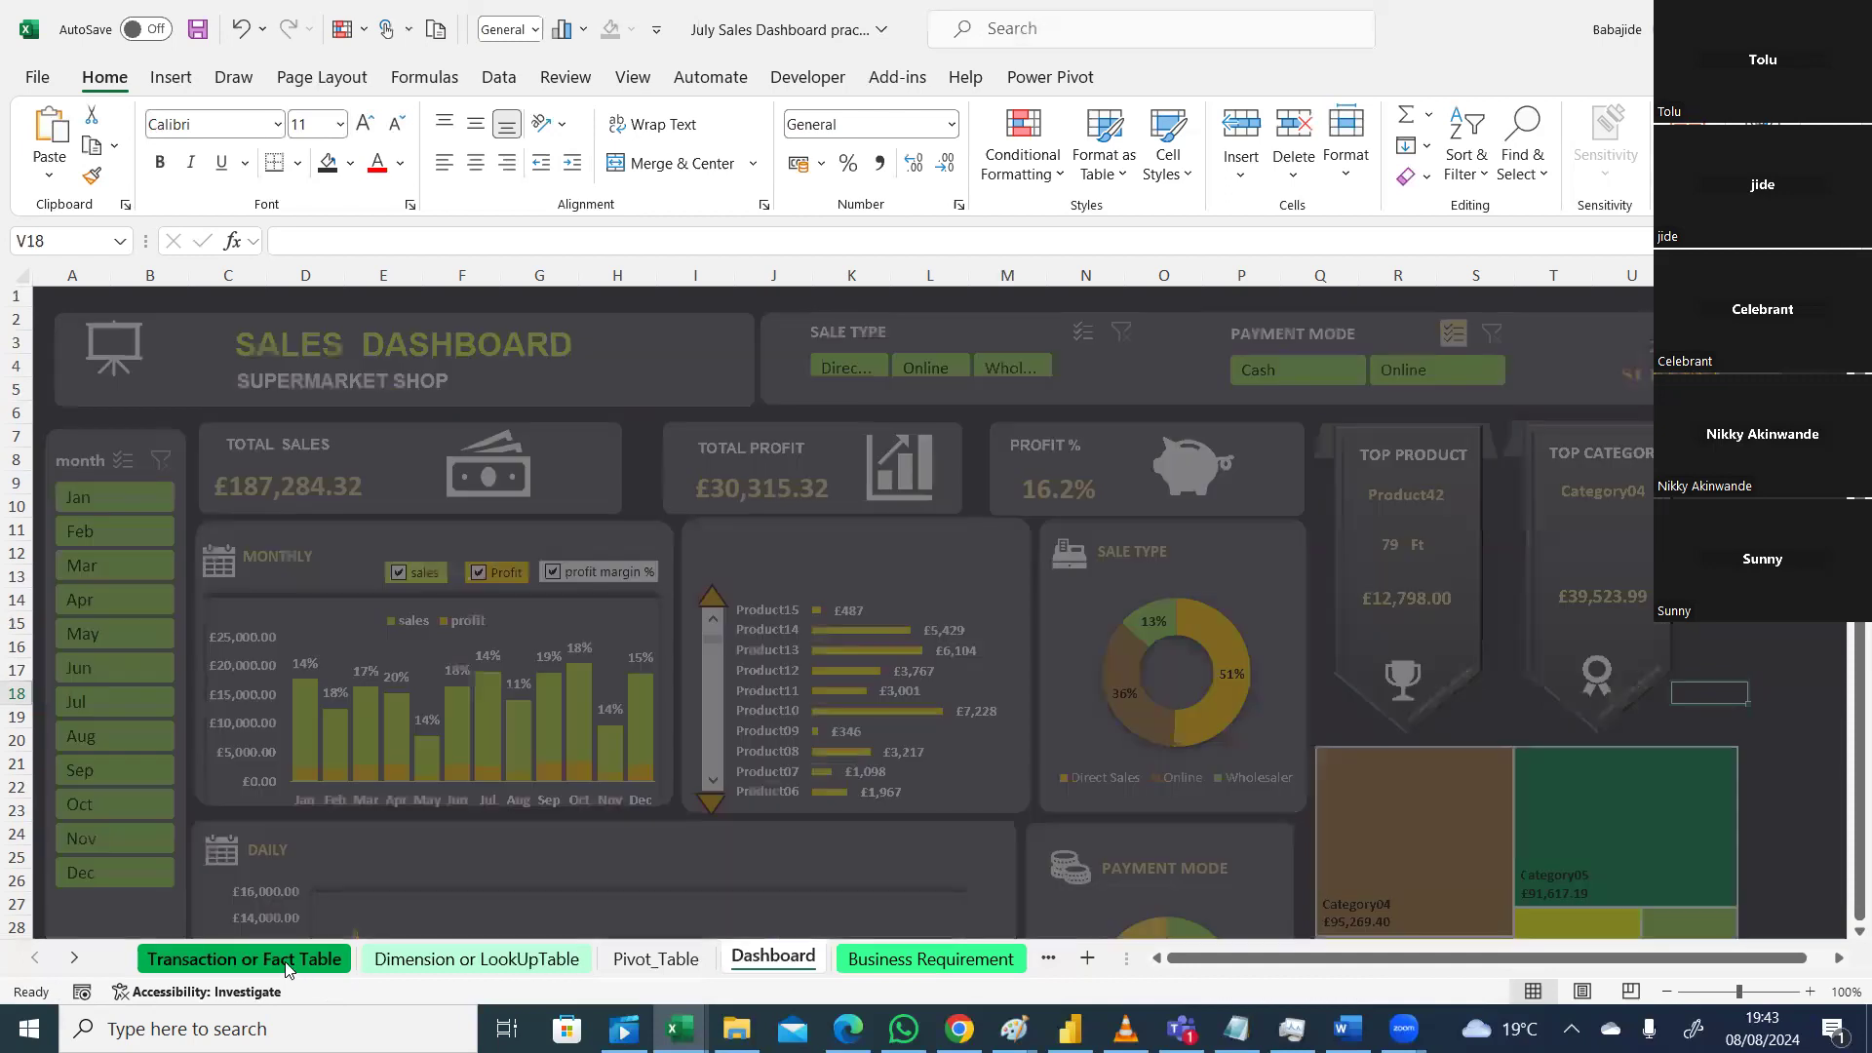
click(286, 960)
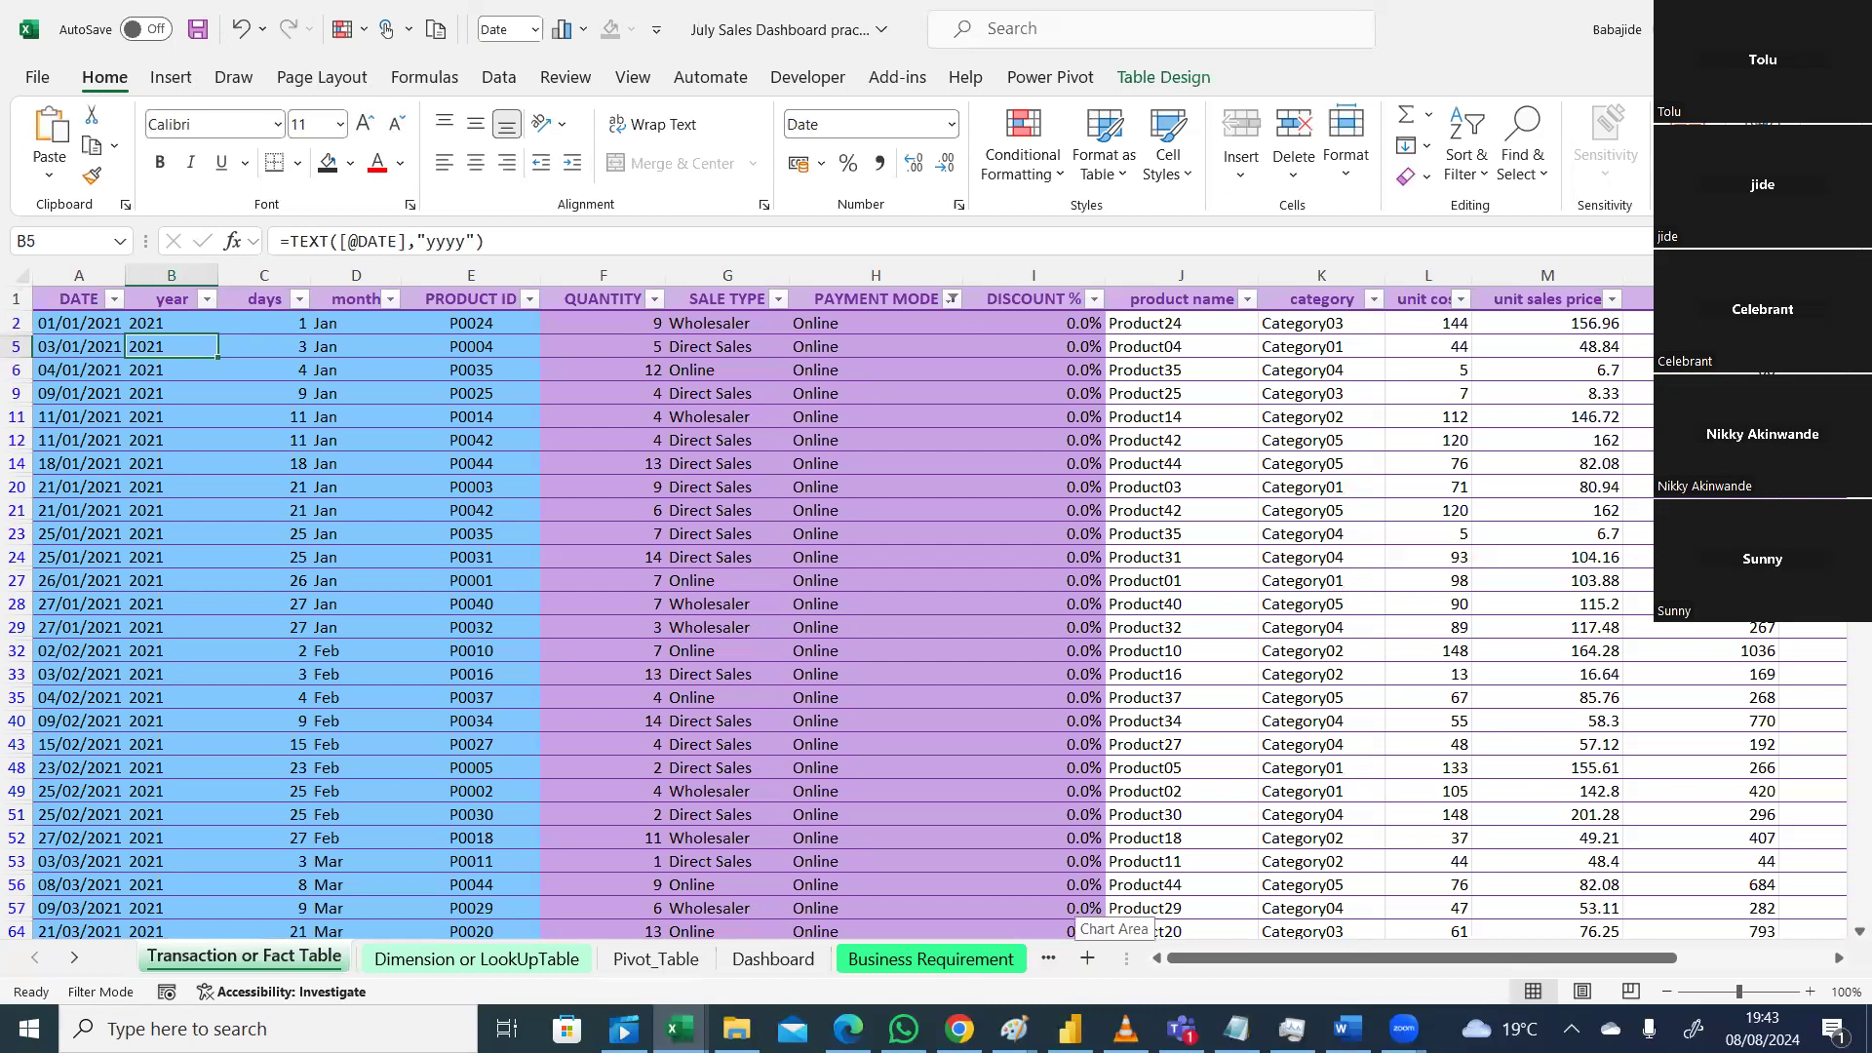
Step: Scroll to the bottom rows of the transaction data, then go back to Dashboard
drag(1859, 317, 1844, 958)
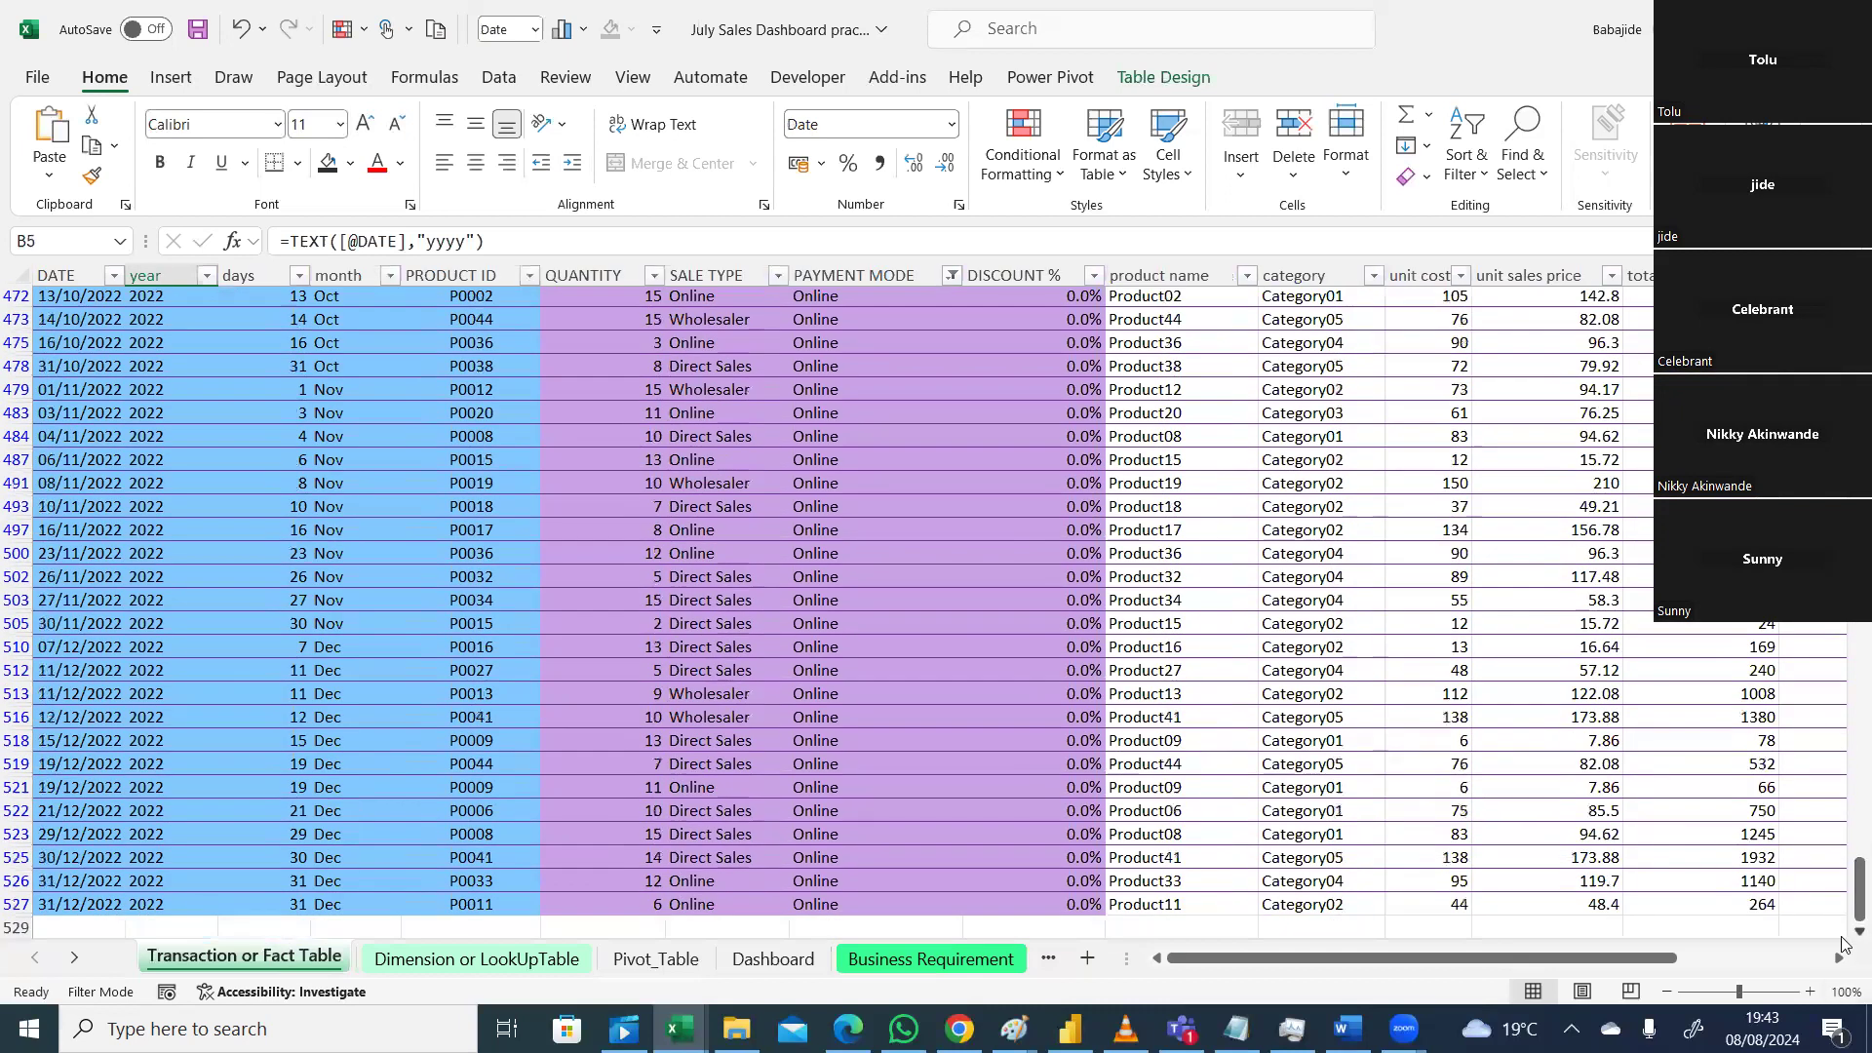
scroll(1843, 936, down, 1)
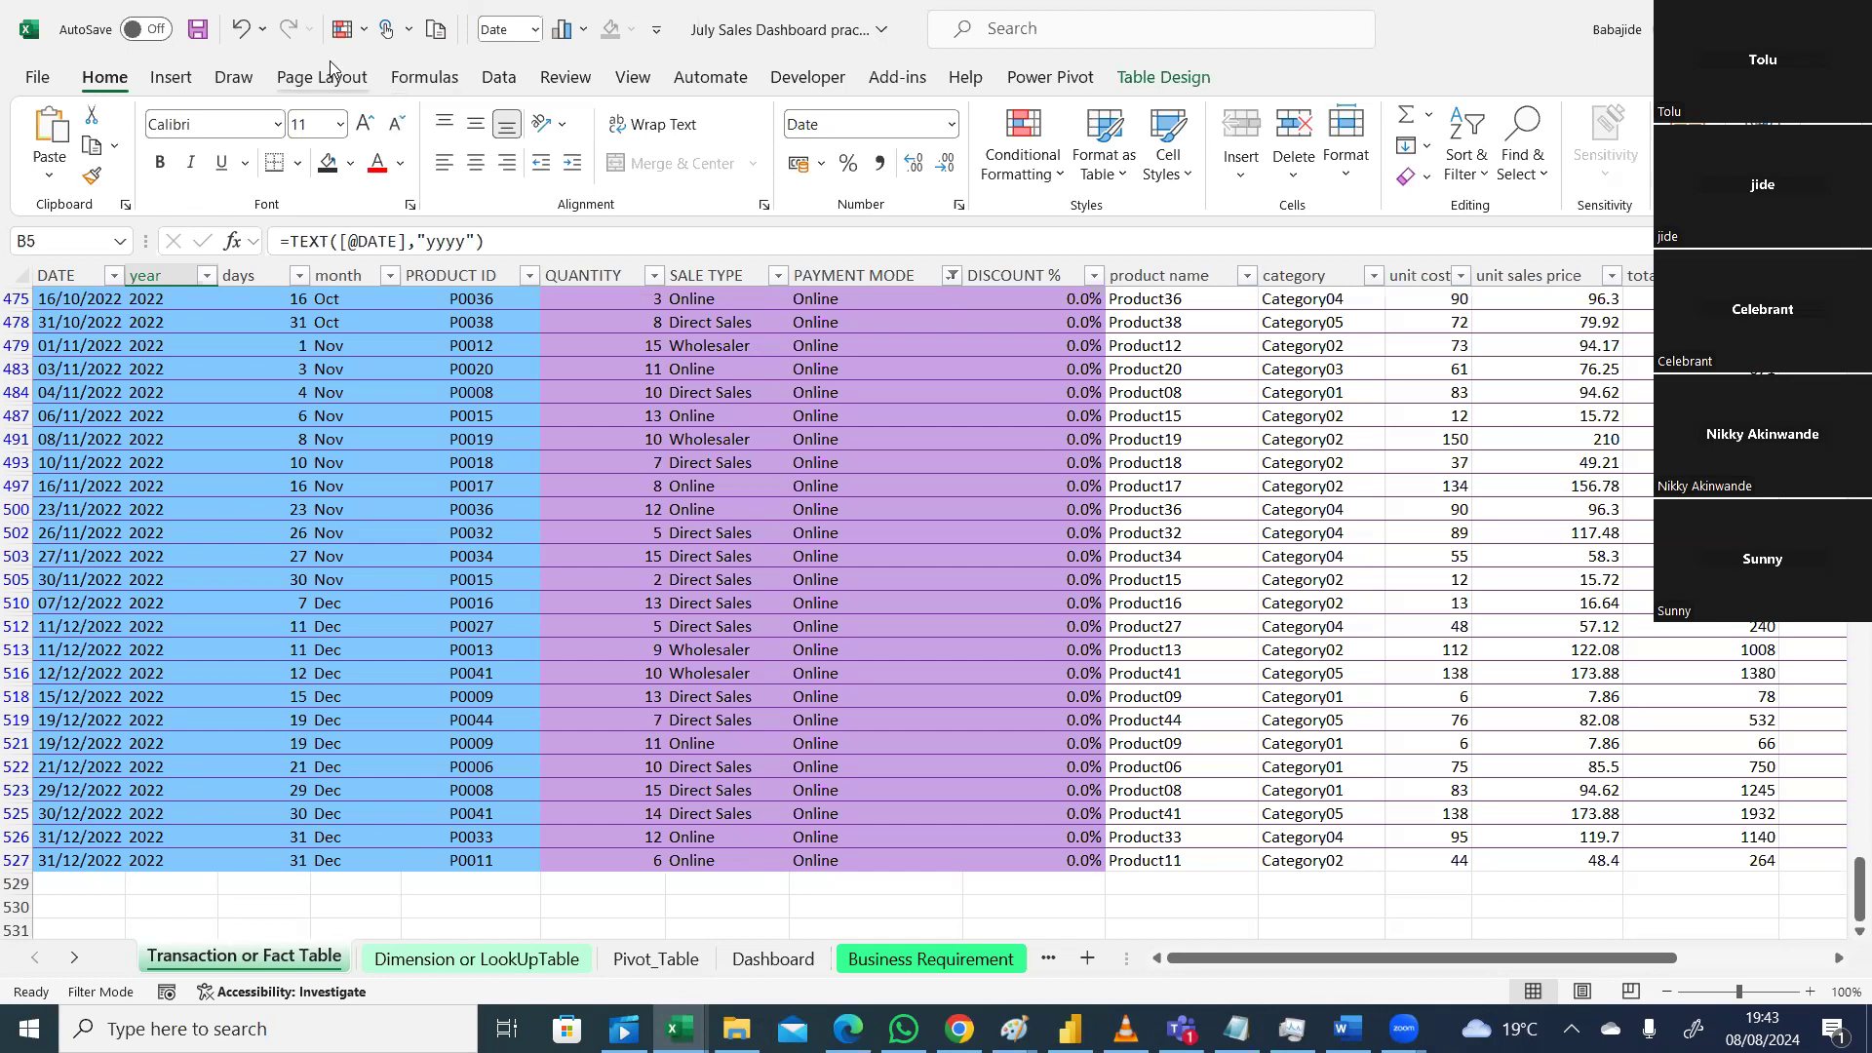
click(773, 958)
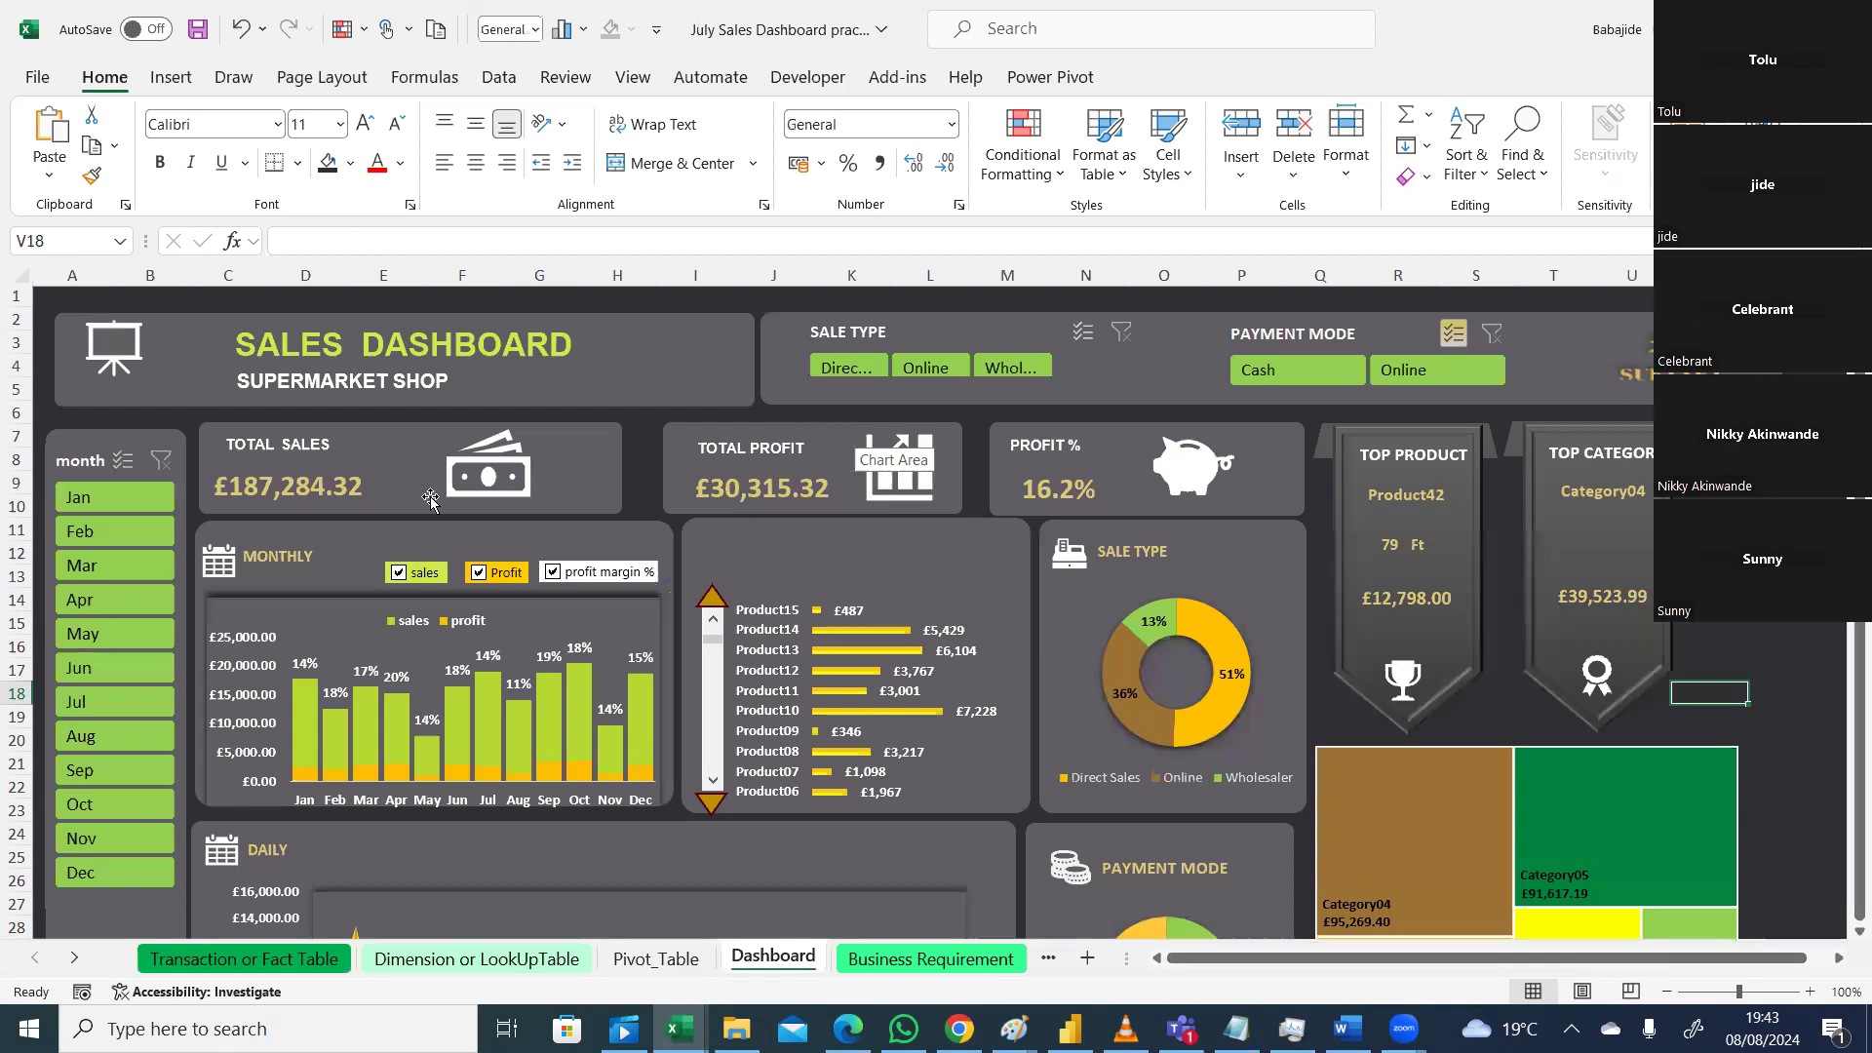
Step: Nudge the month slicer down, clear the year slicer filter, then open Transaction or Fact Table
click(162, 459)
drag(161, 459, 162, 462)
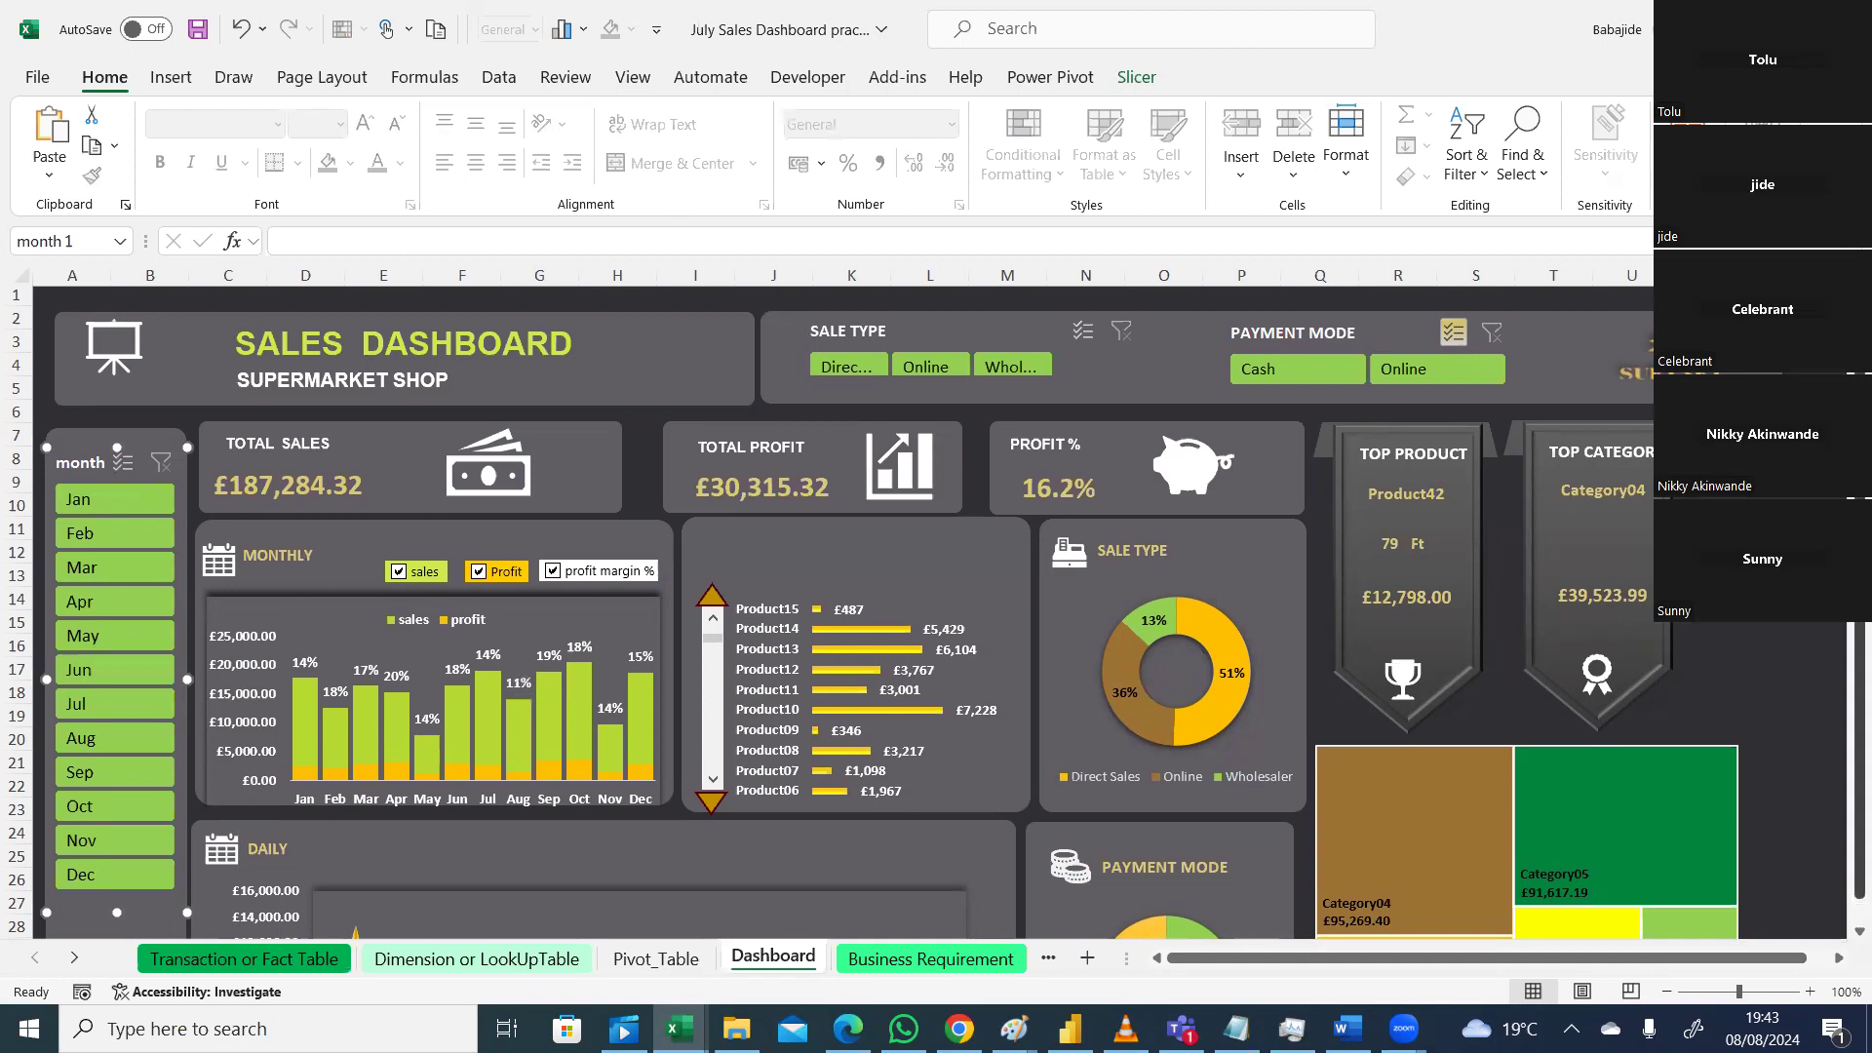
drag(1859, 682, 1846, 985)
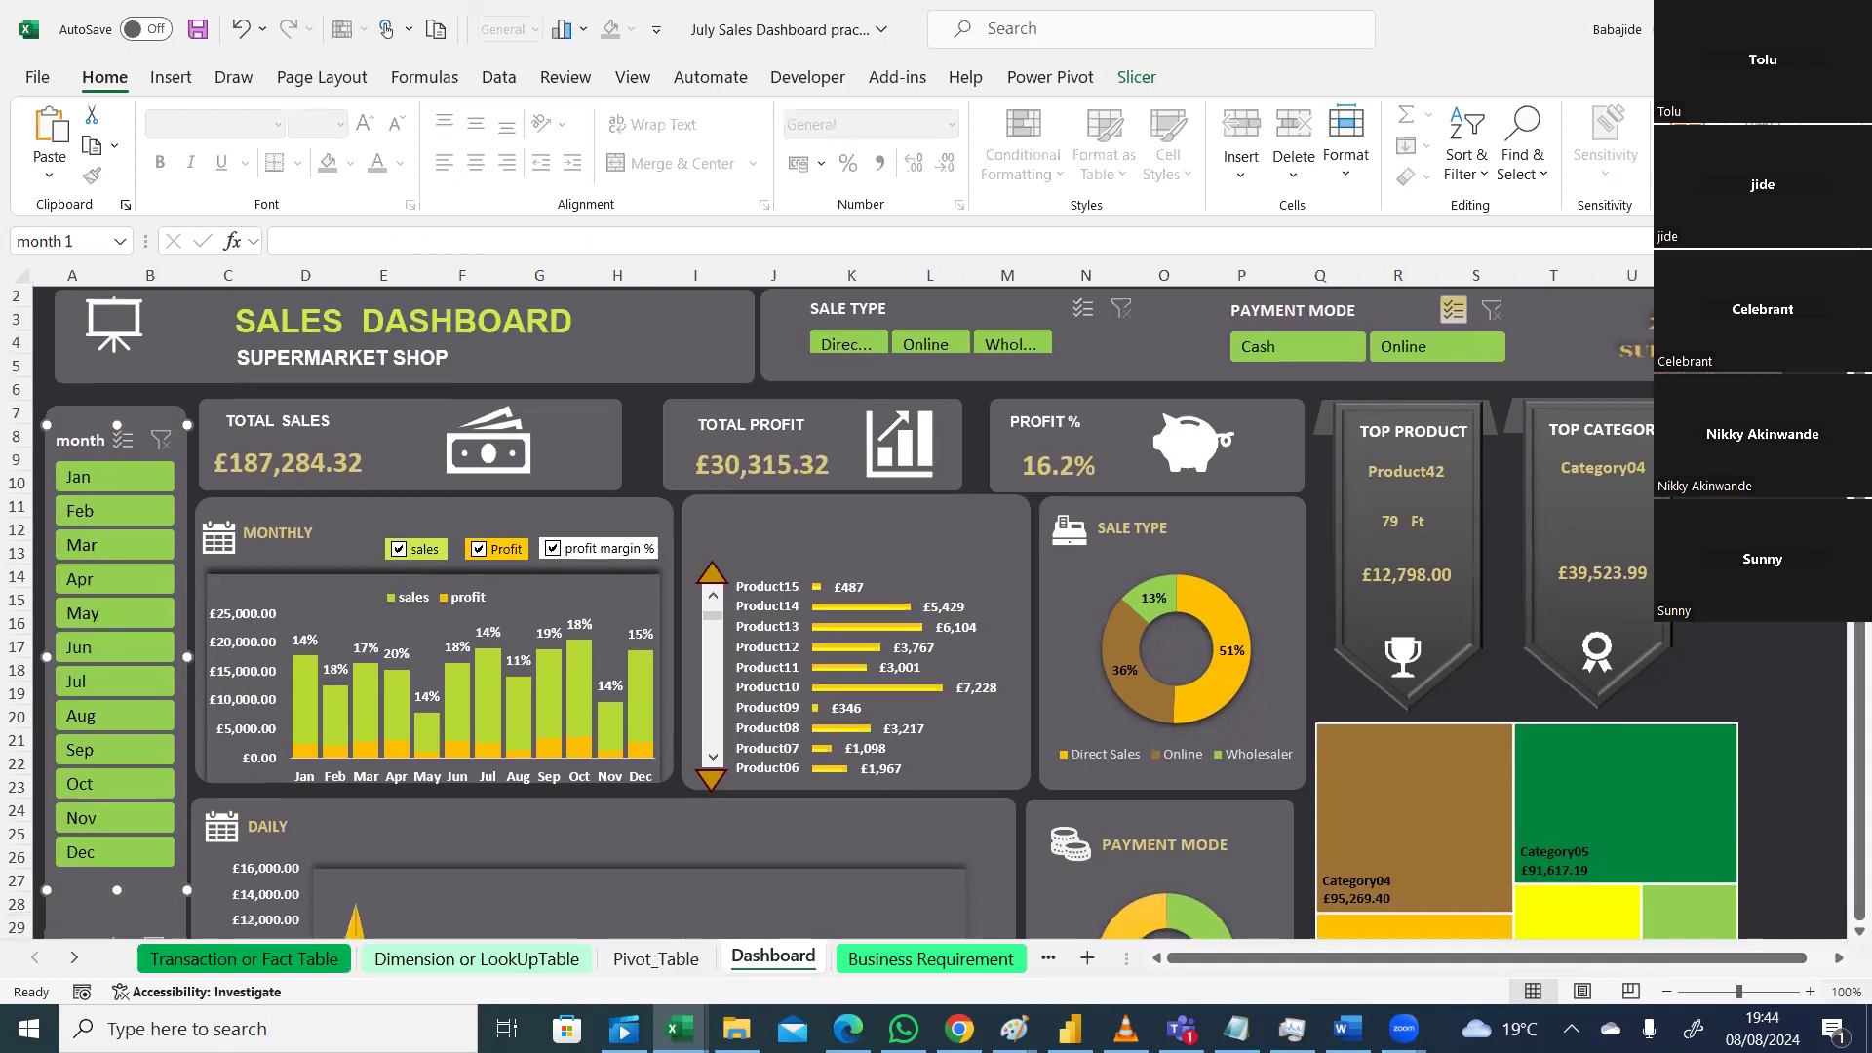
scroll(891, 780, down, 3)
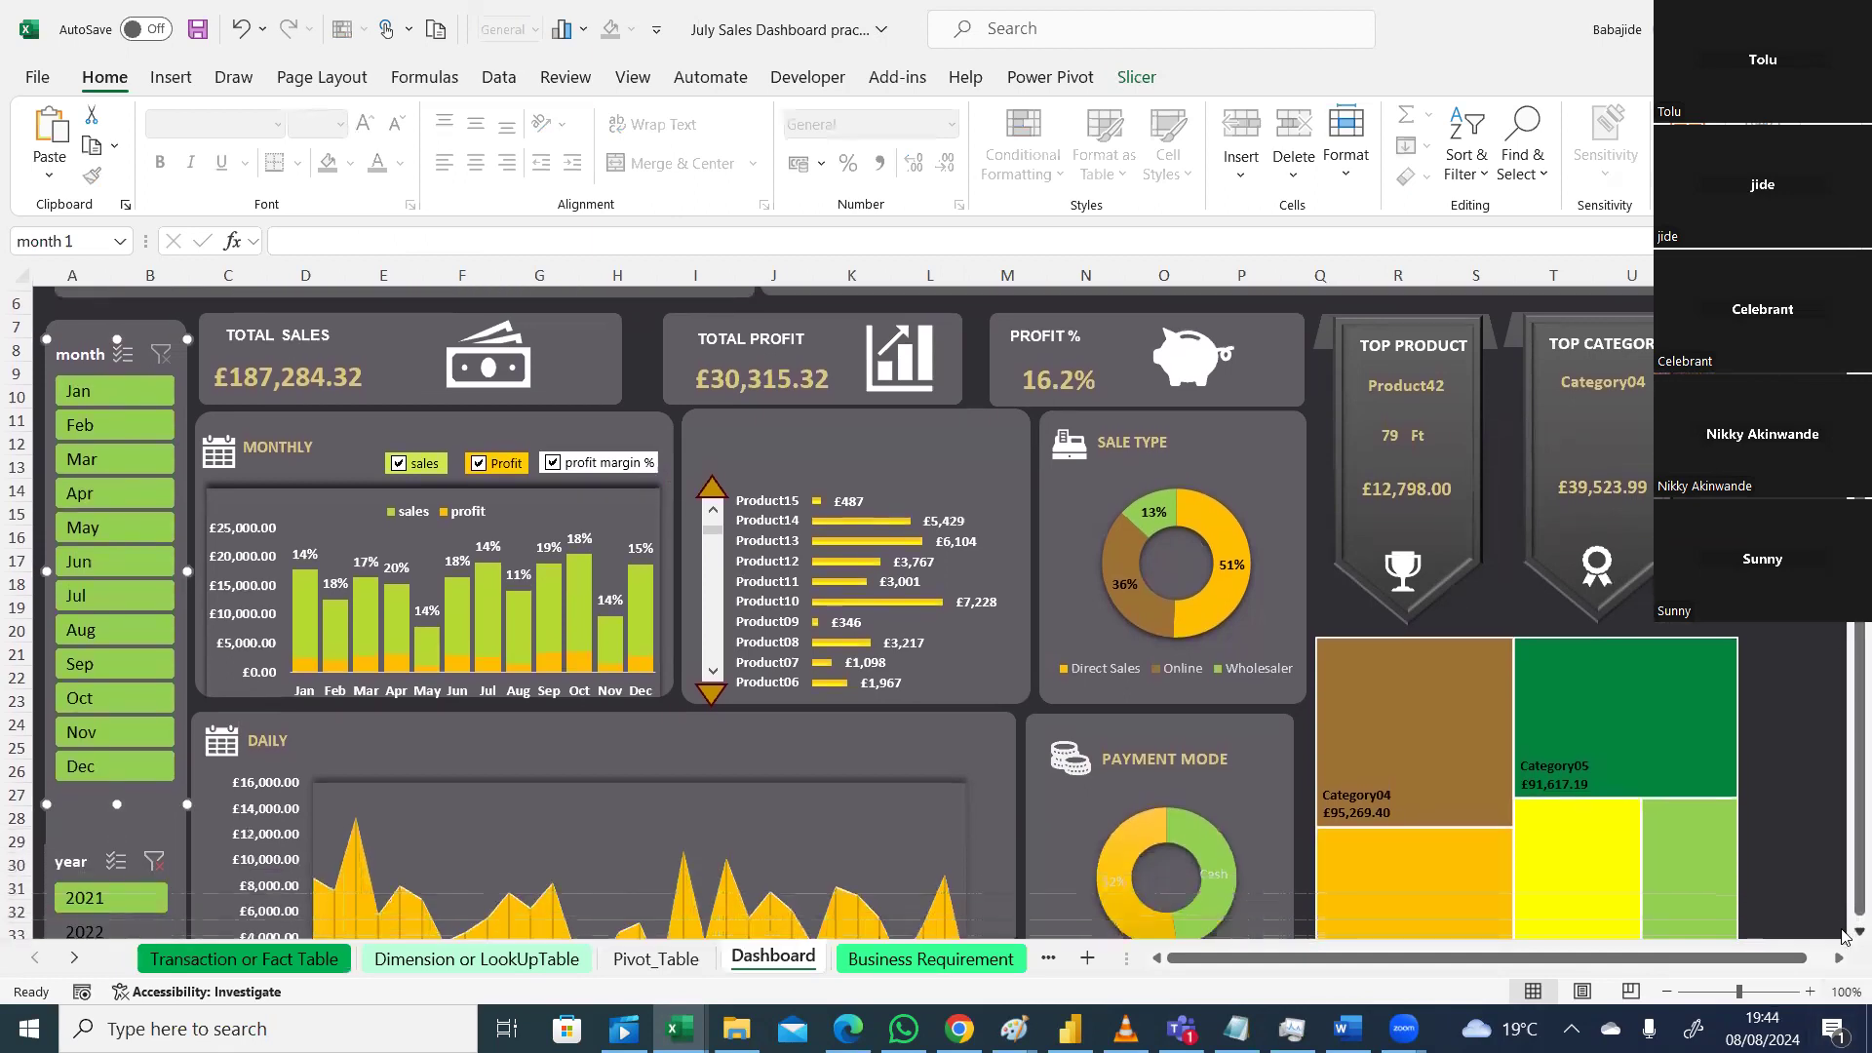
click(152, 741)
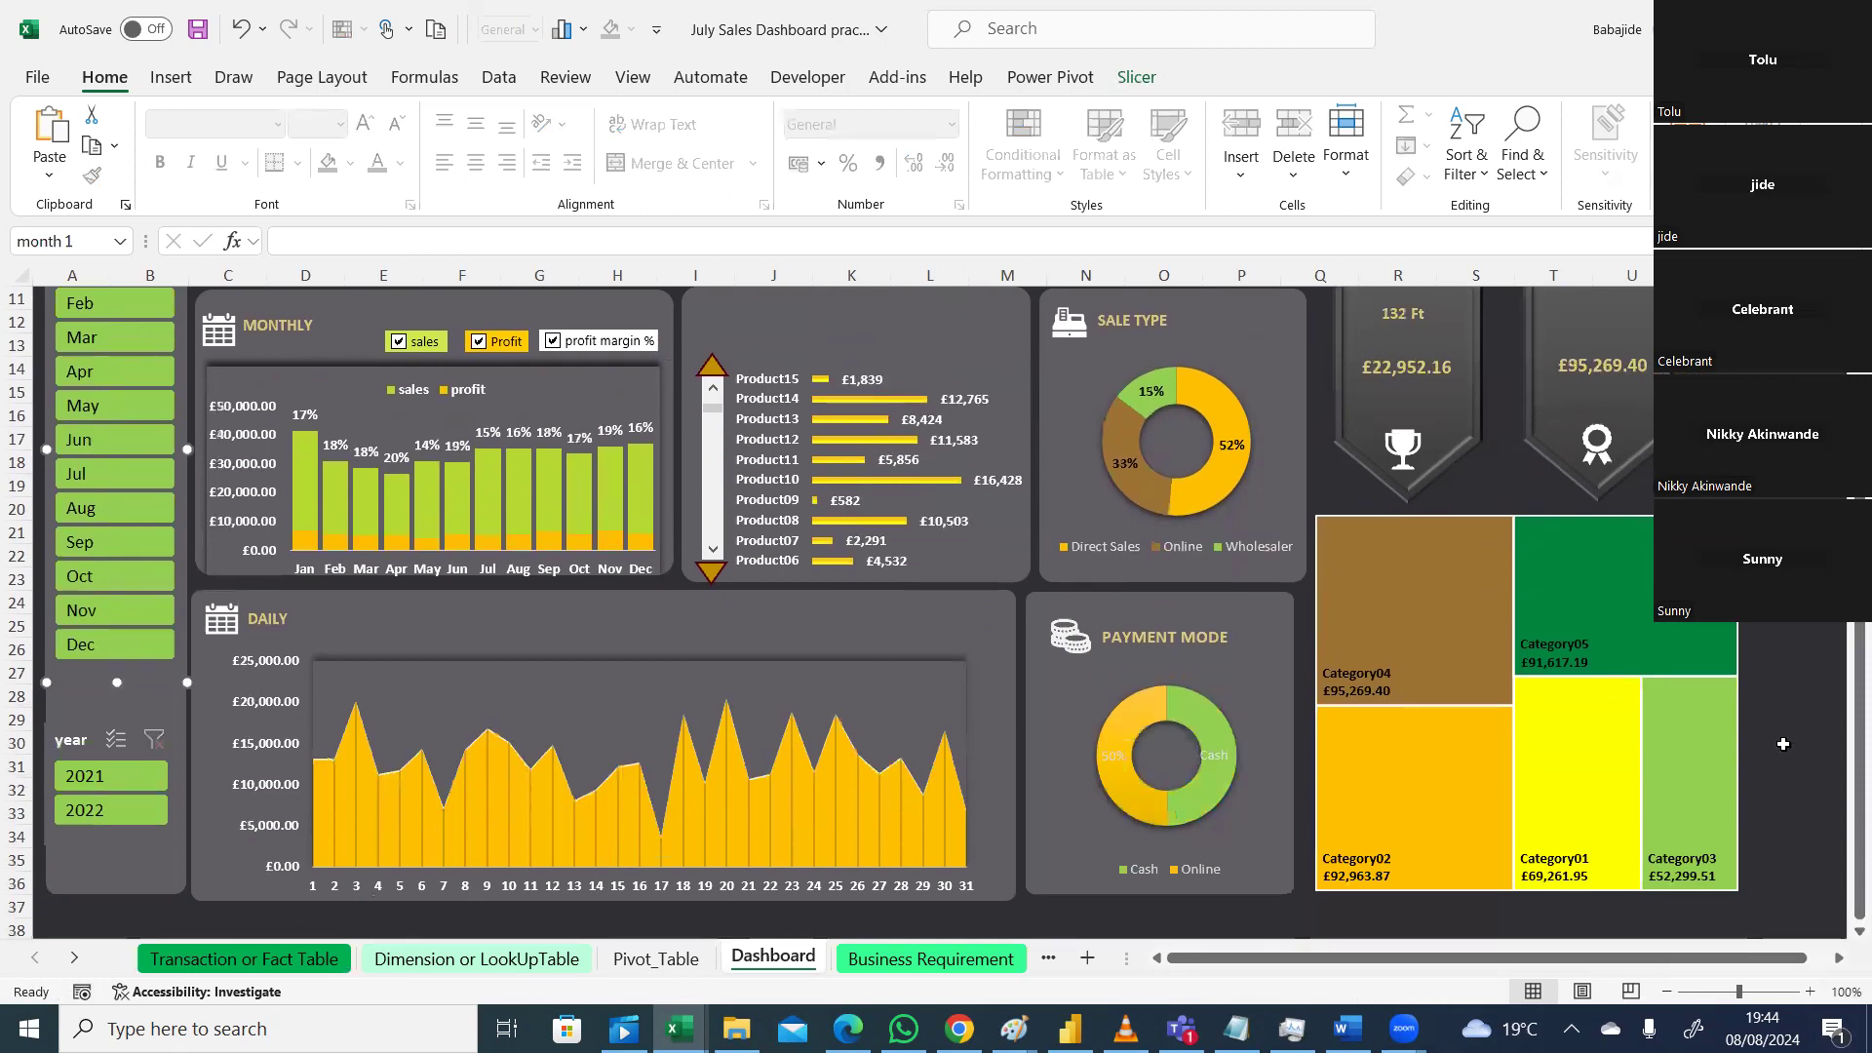
scroll(1843, 756, up, 3)
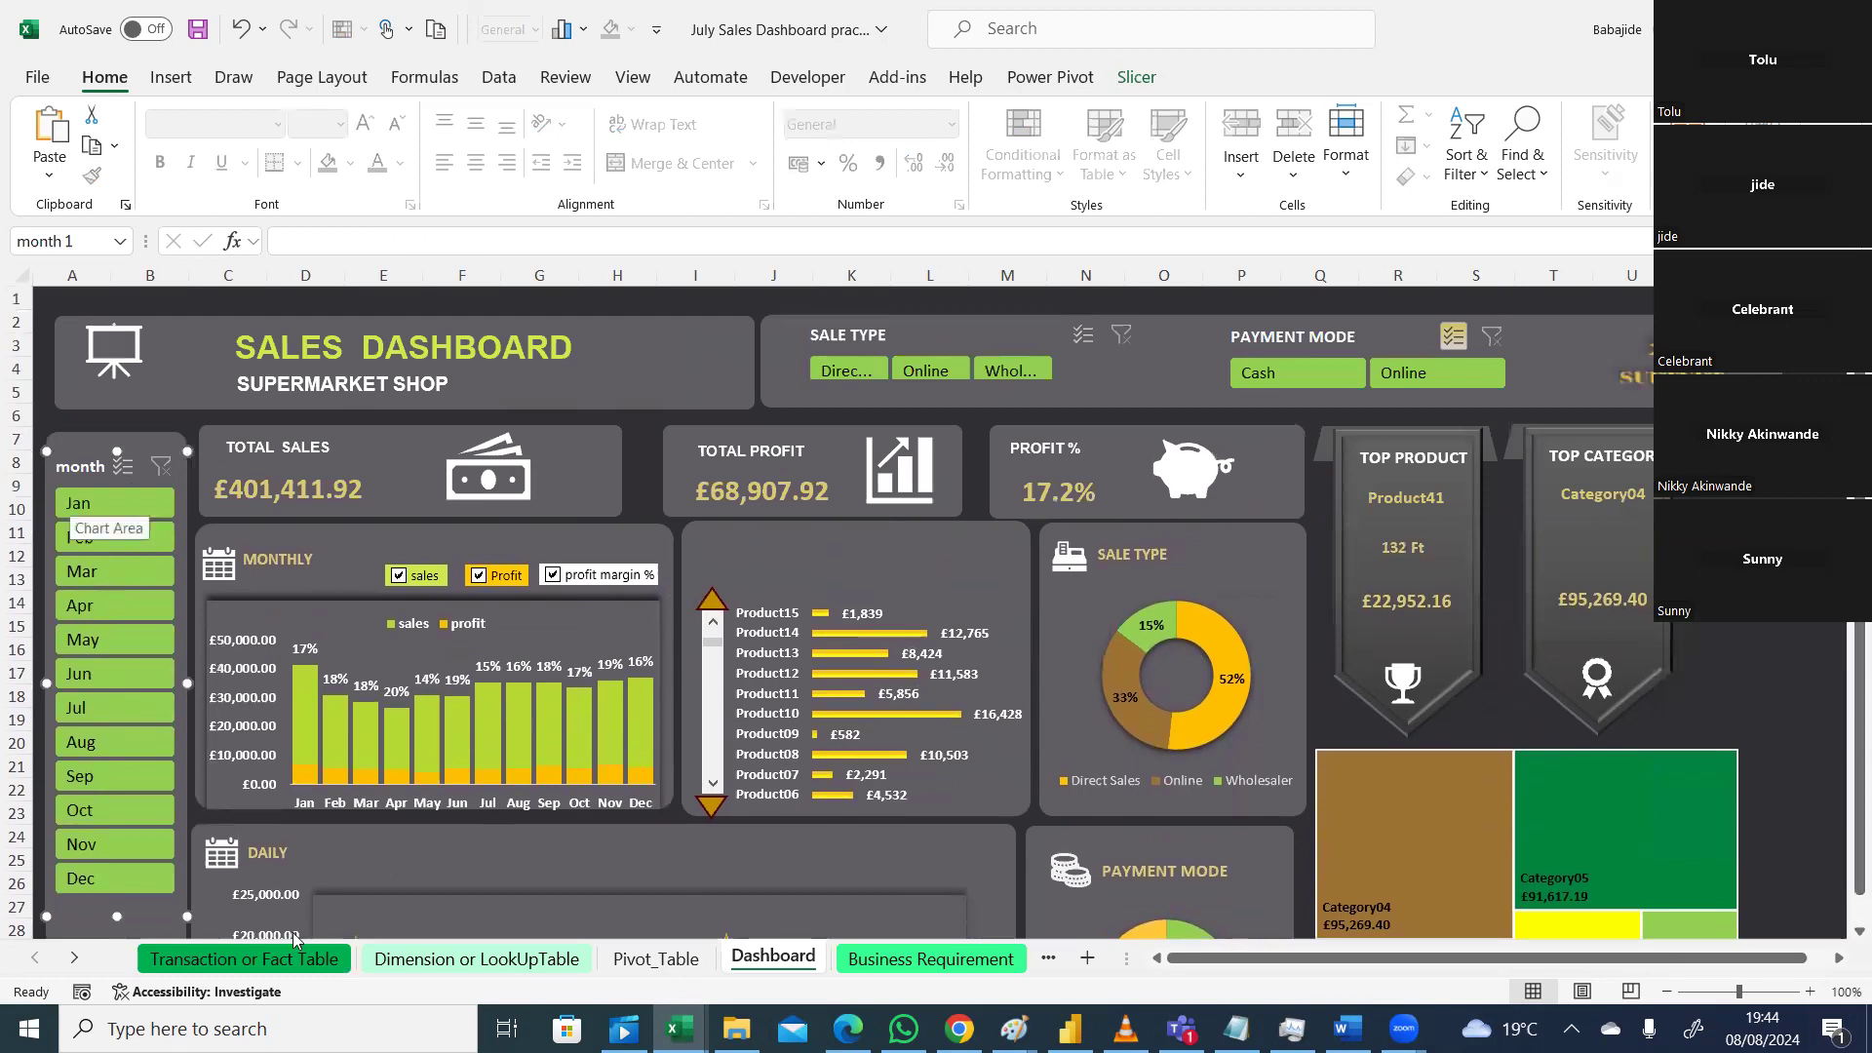
click(244, 959)
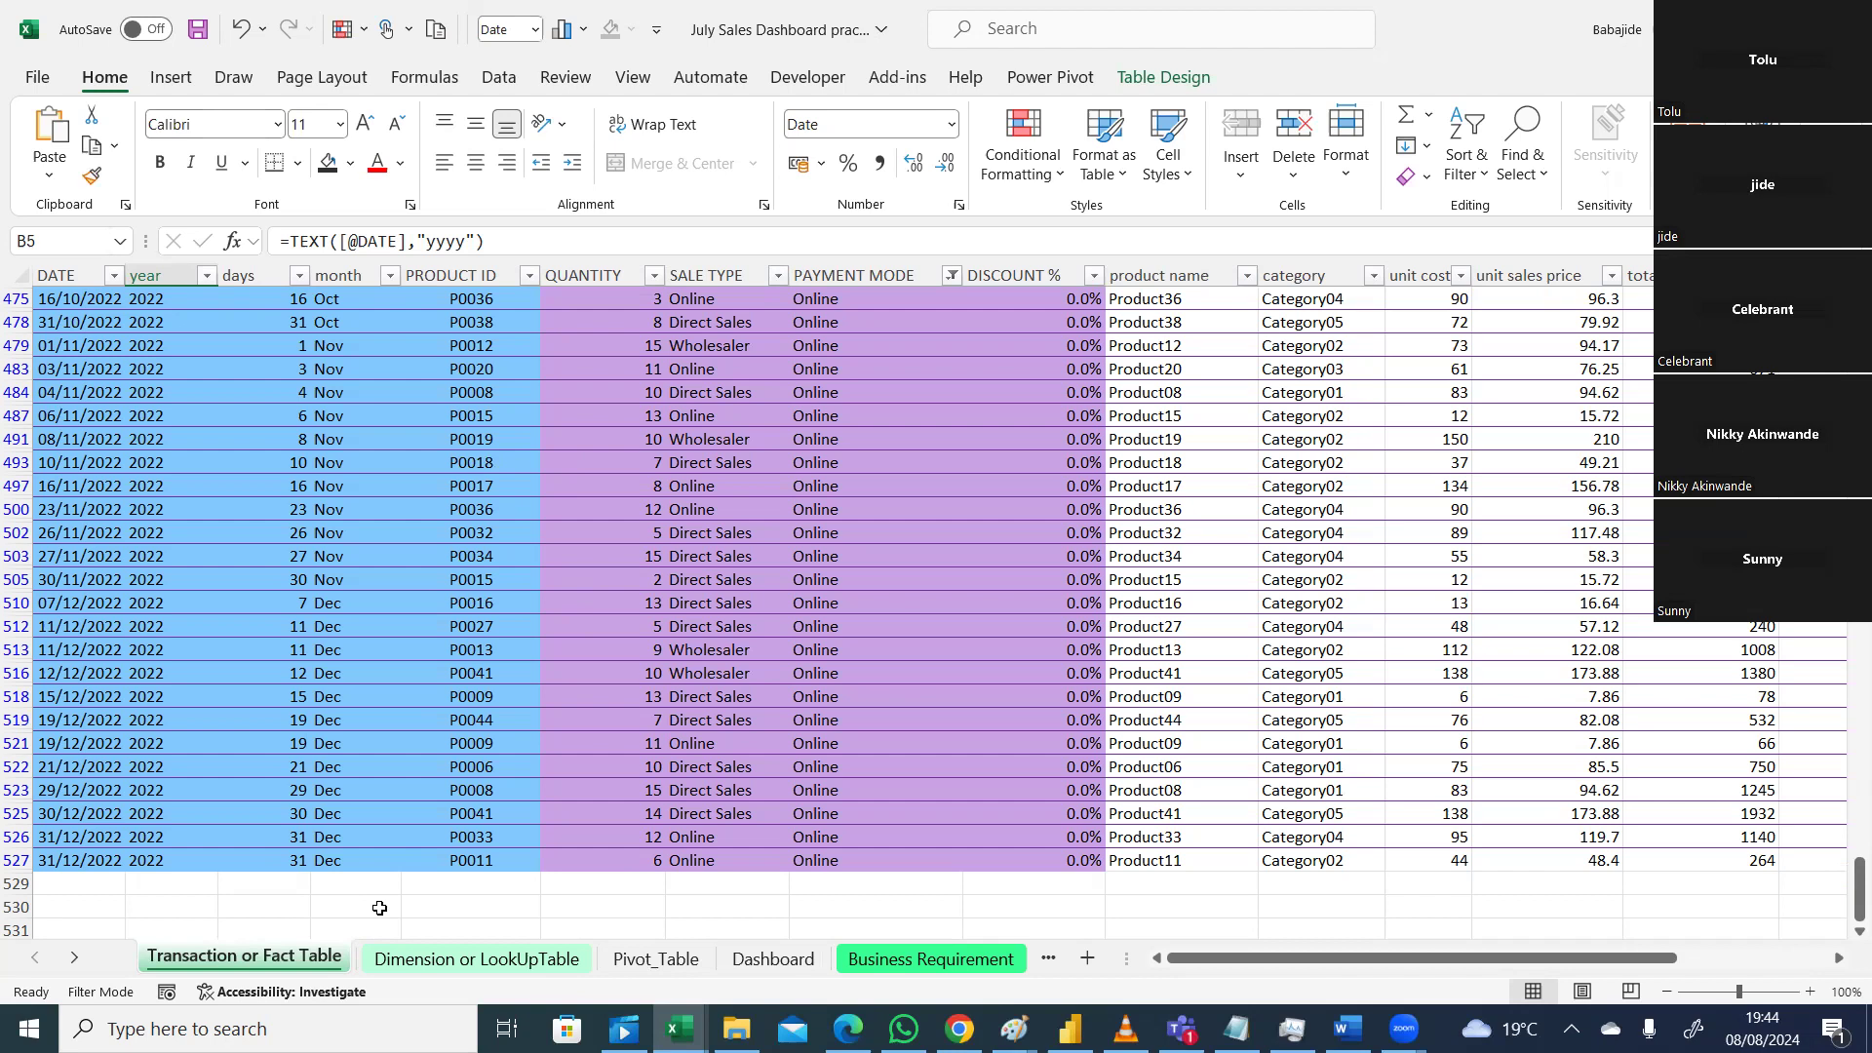
Step: Look through the Dimension or LookUpTable and Pivot_Table sheets, then return to Dashboard
click(453, 963)
click(652, 960)
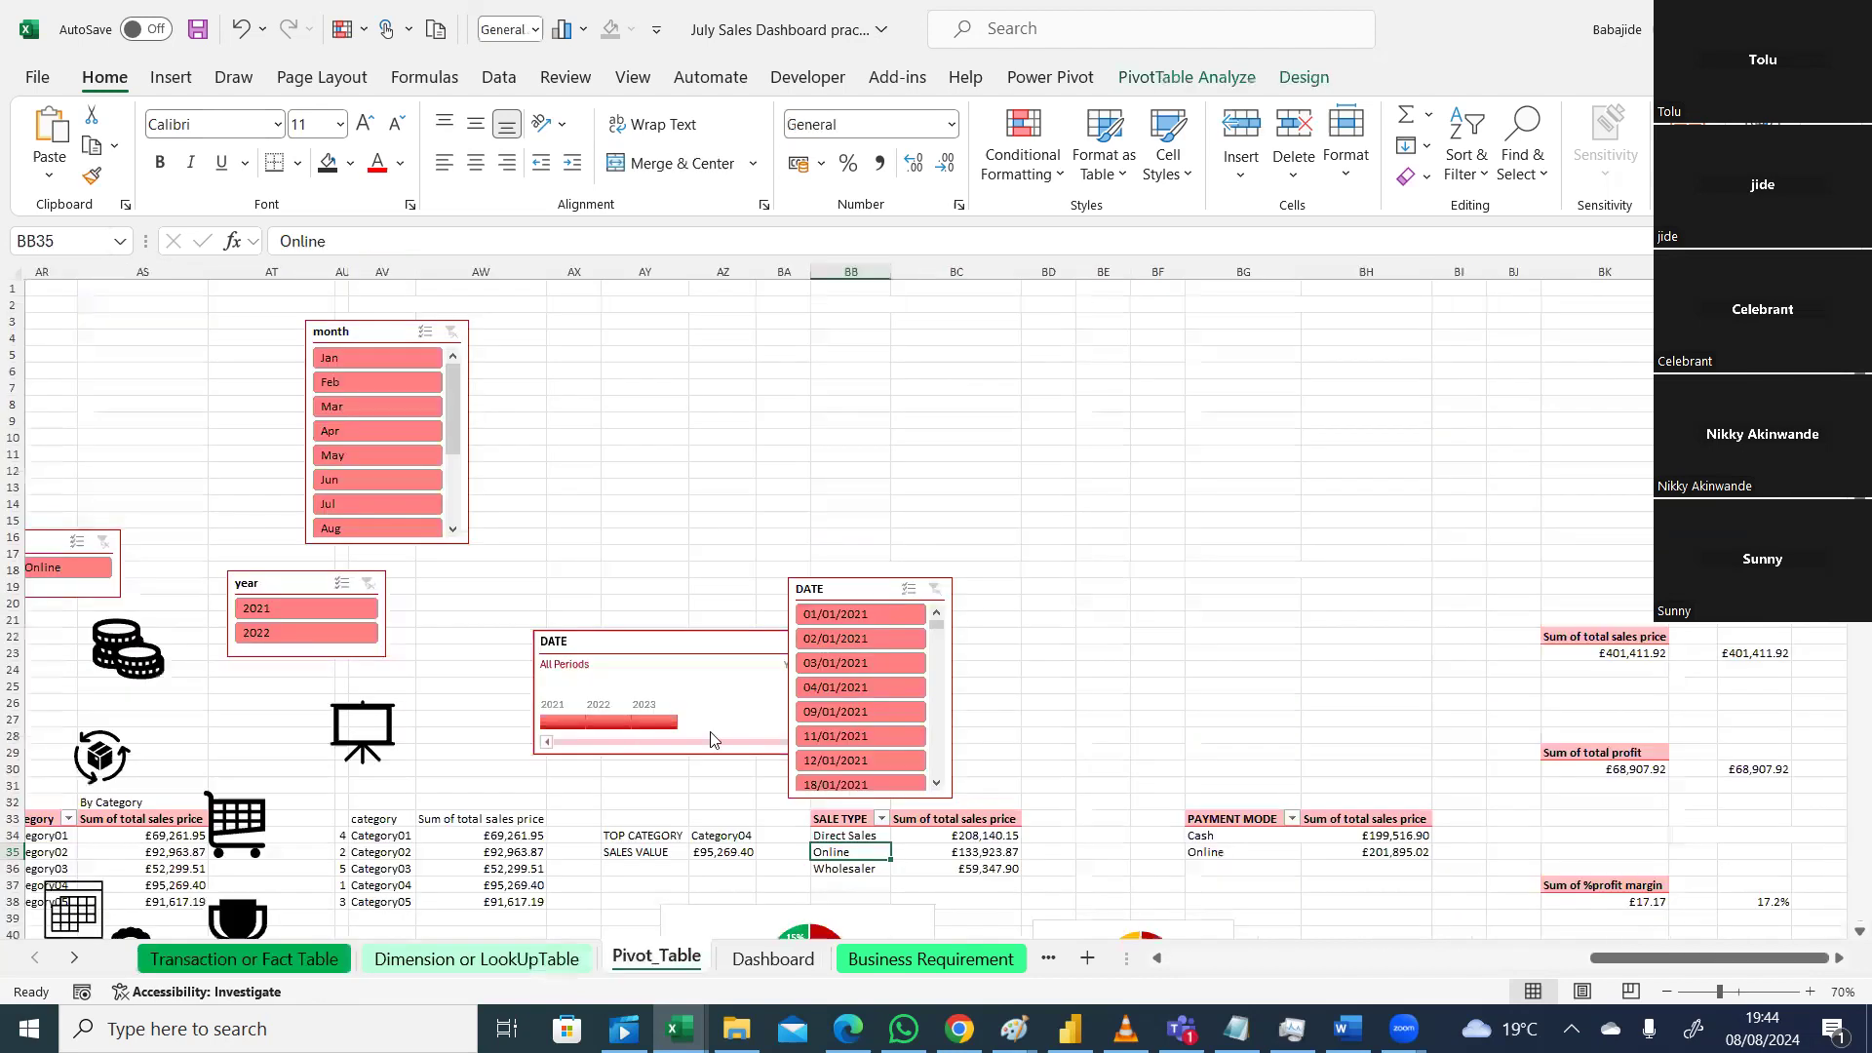
drag(1619, 956, 1429, 975)
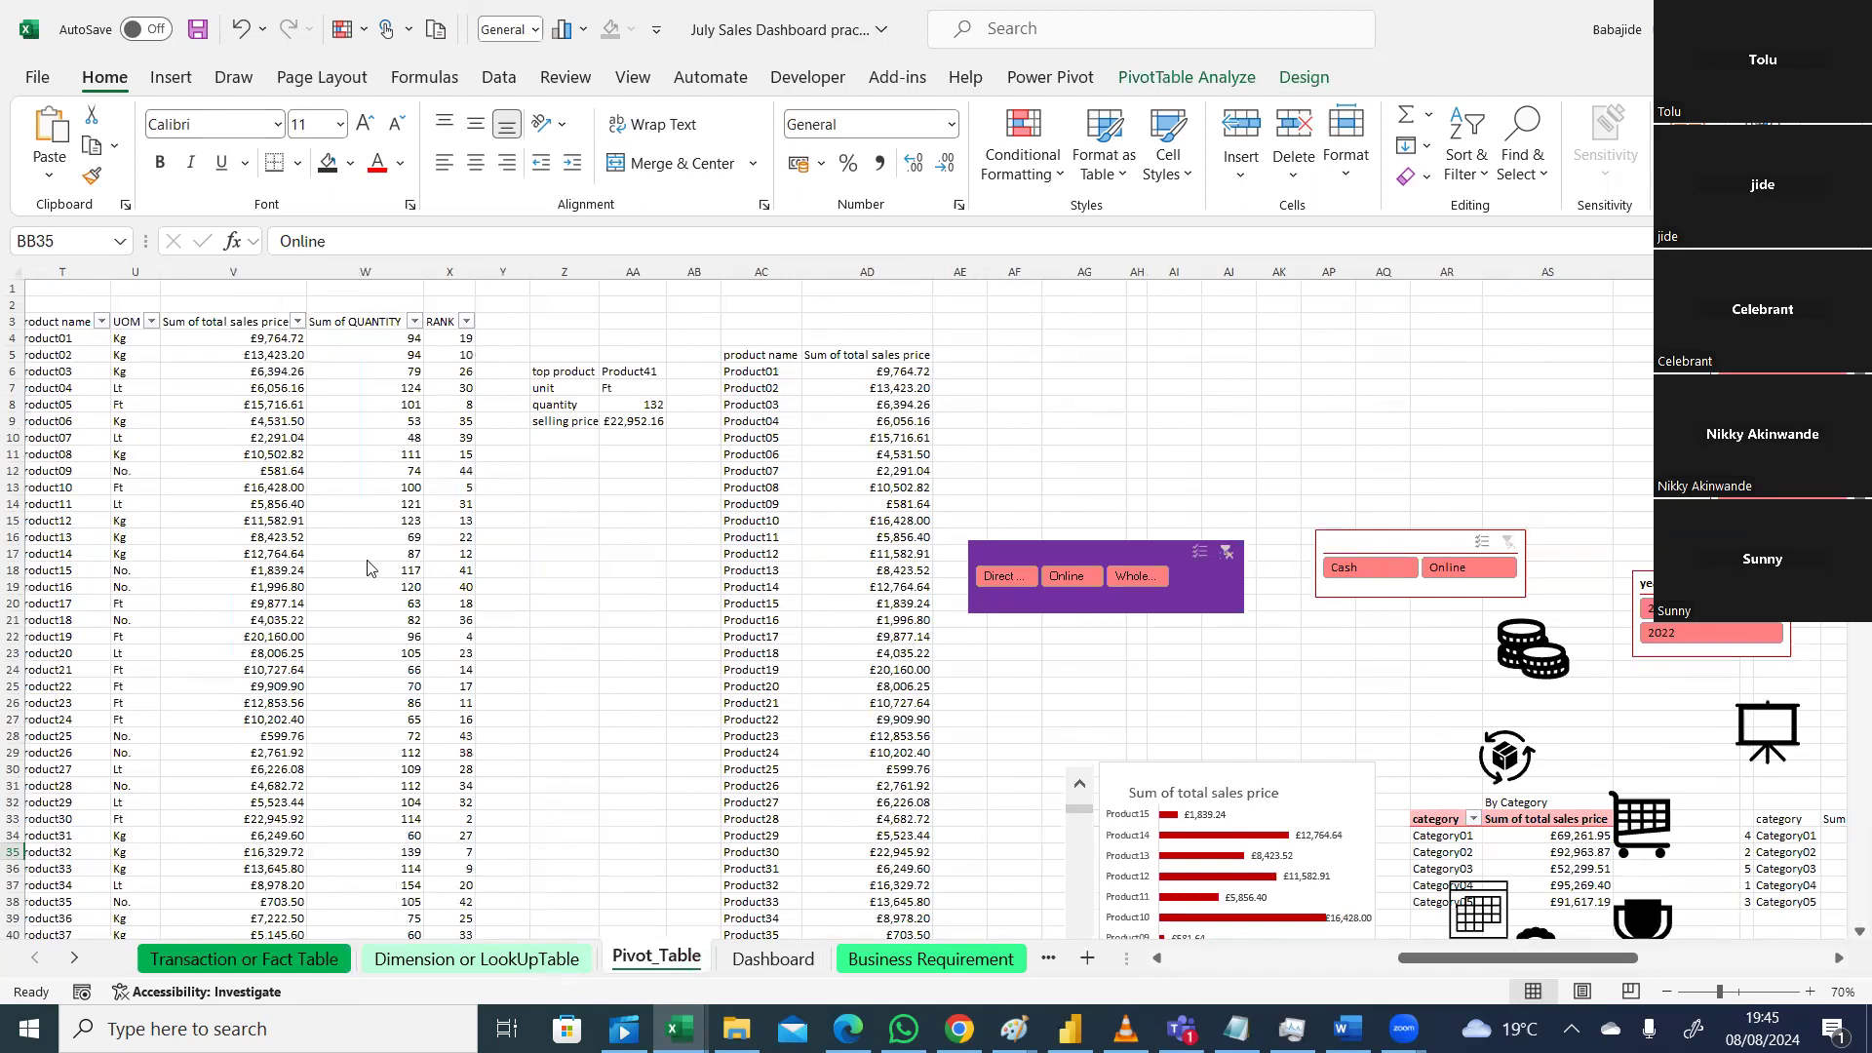
click(255, 961)
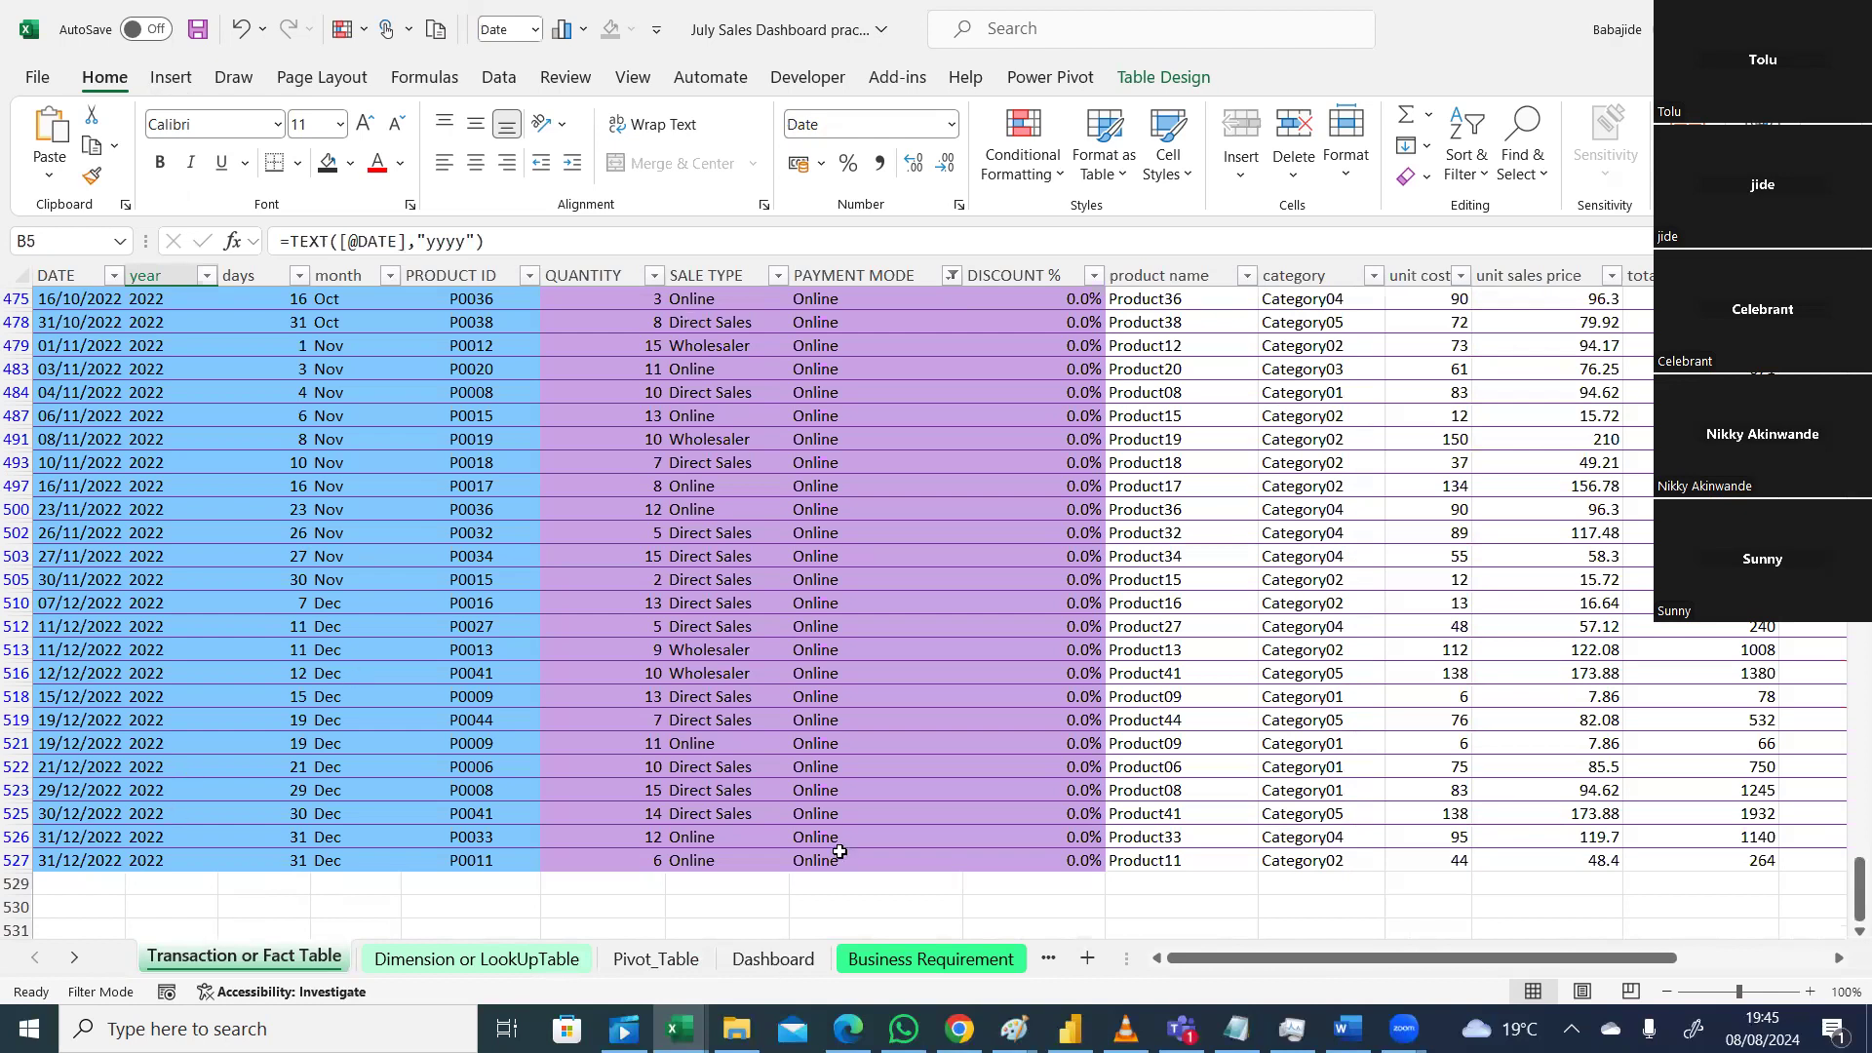
click(778, 960)
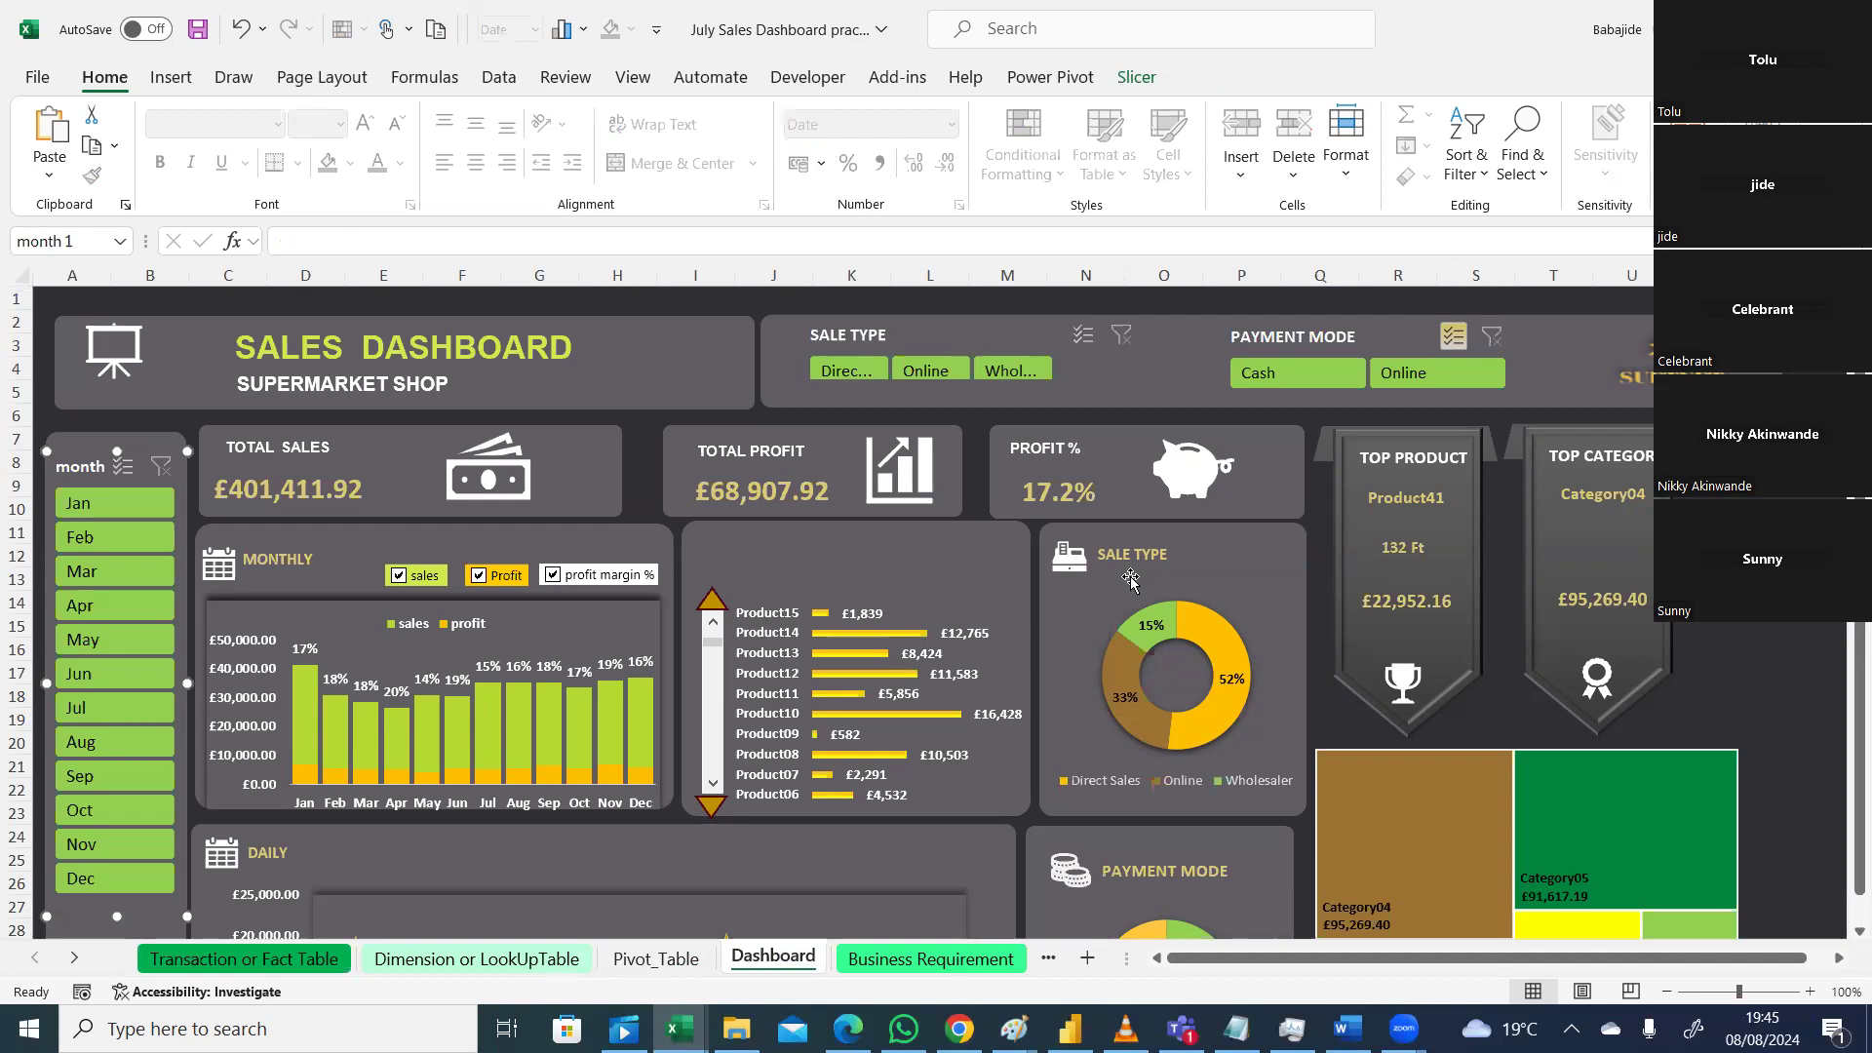
click(1787, 510)
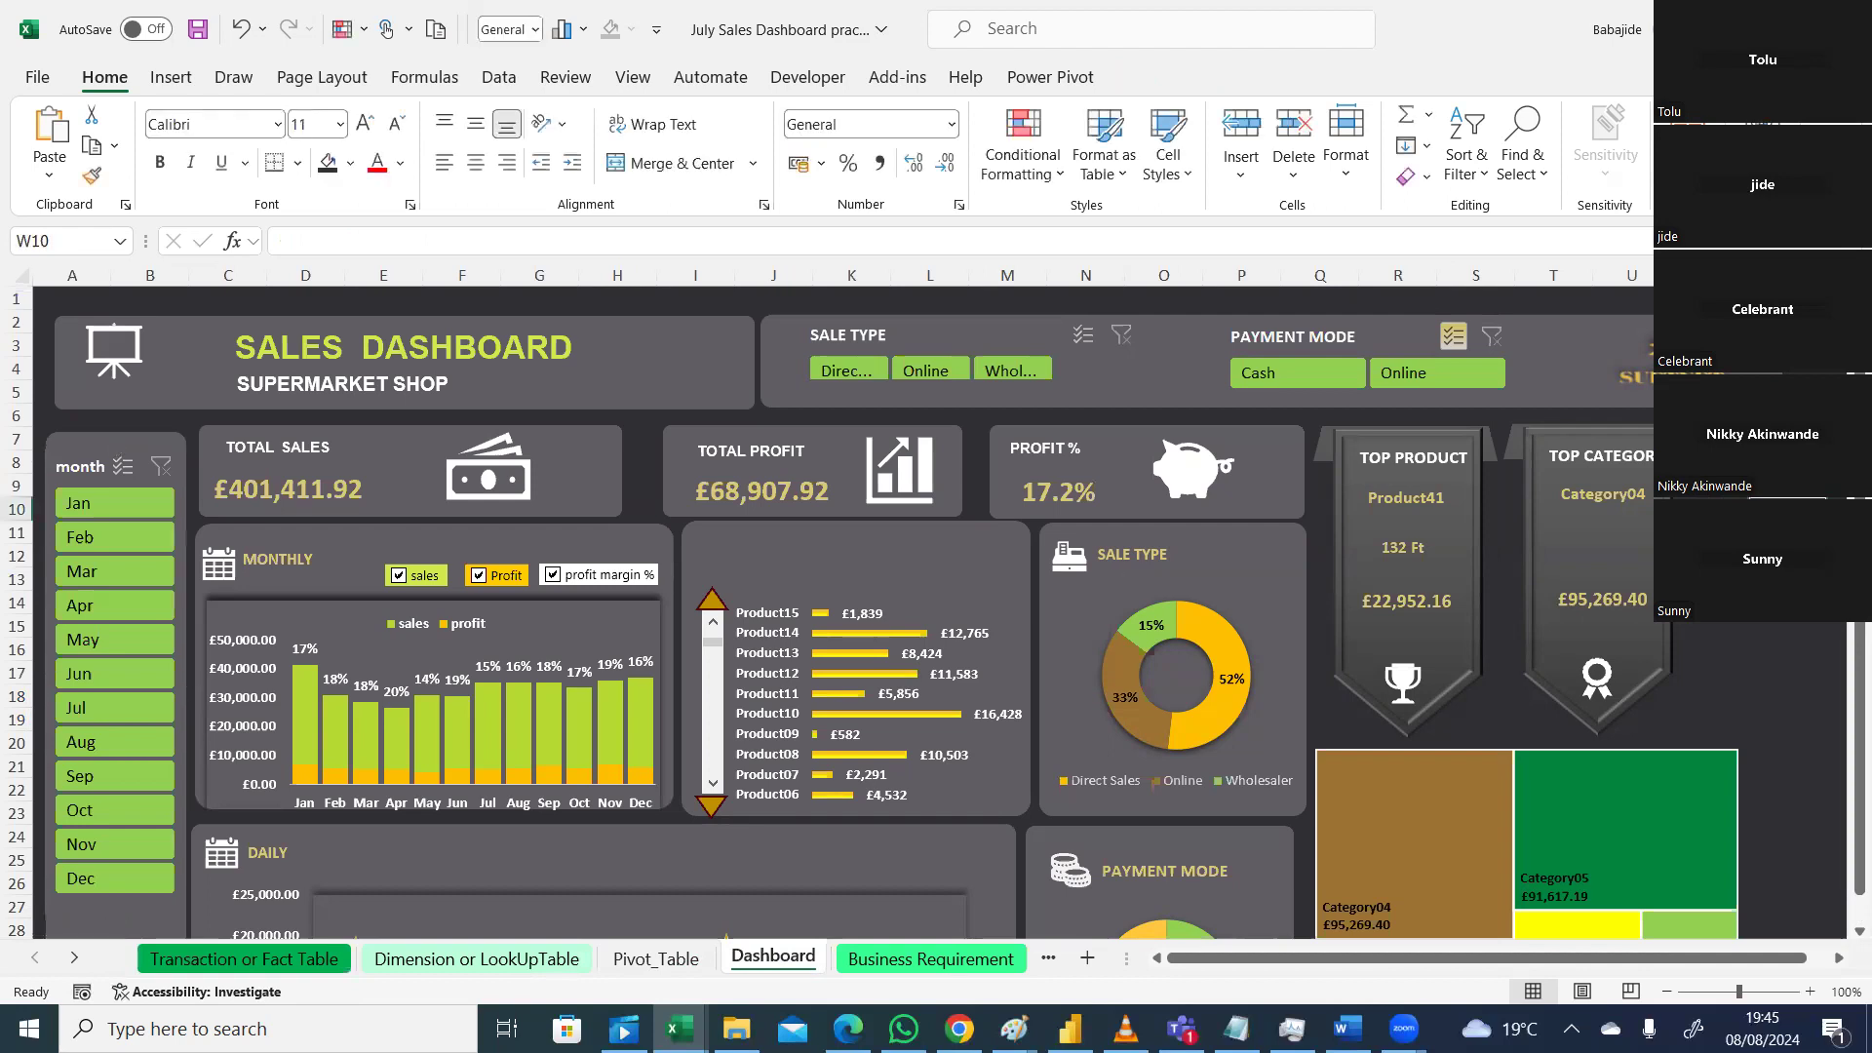
scroll(1847, 638, down, 1)
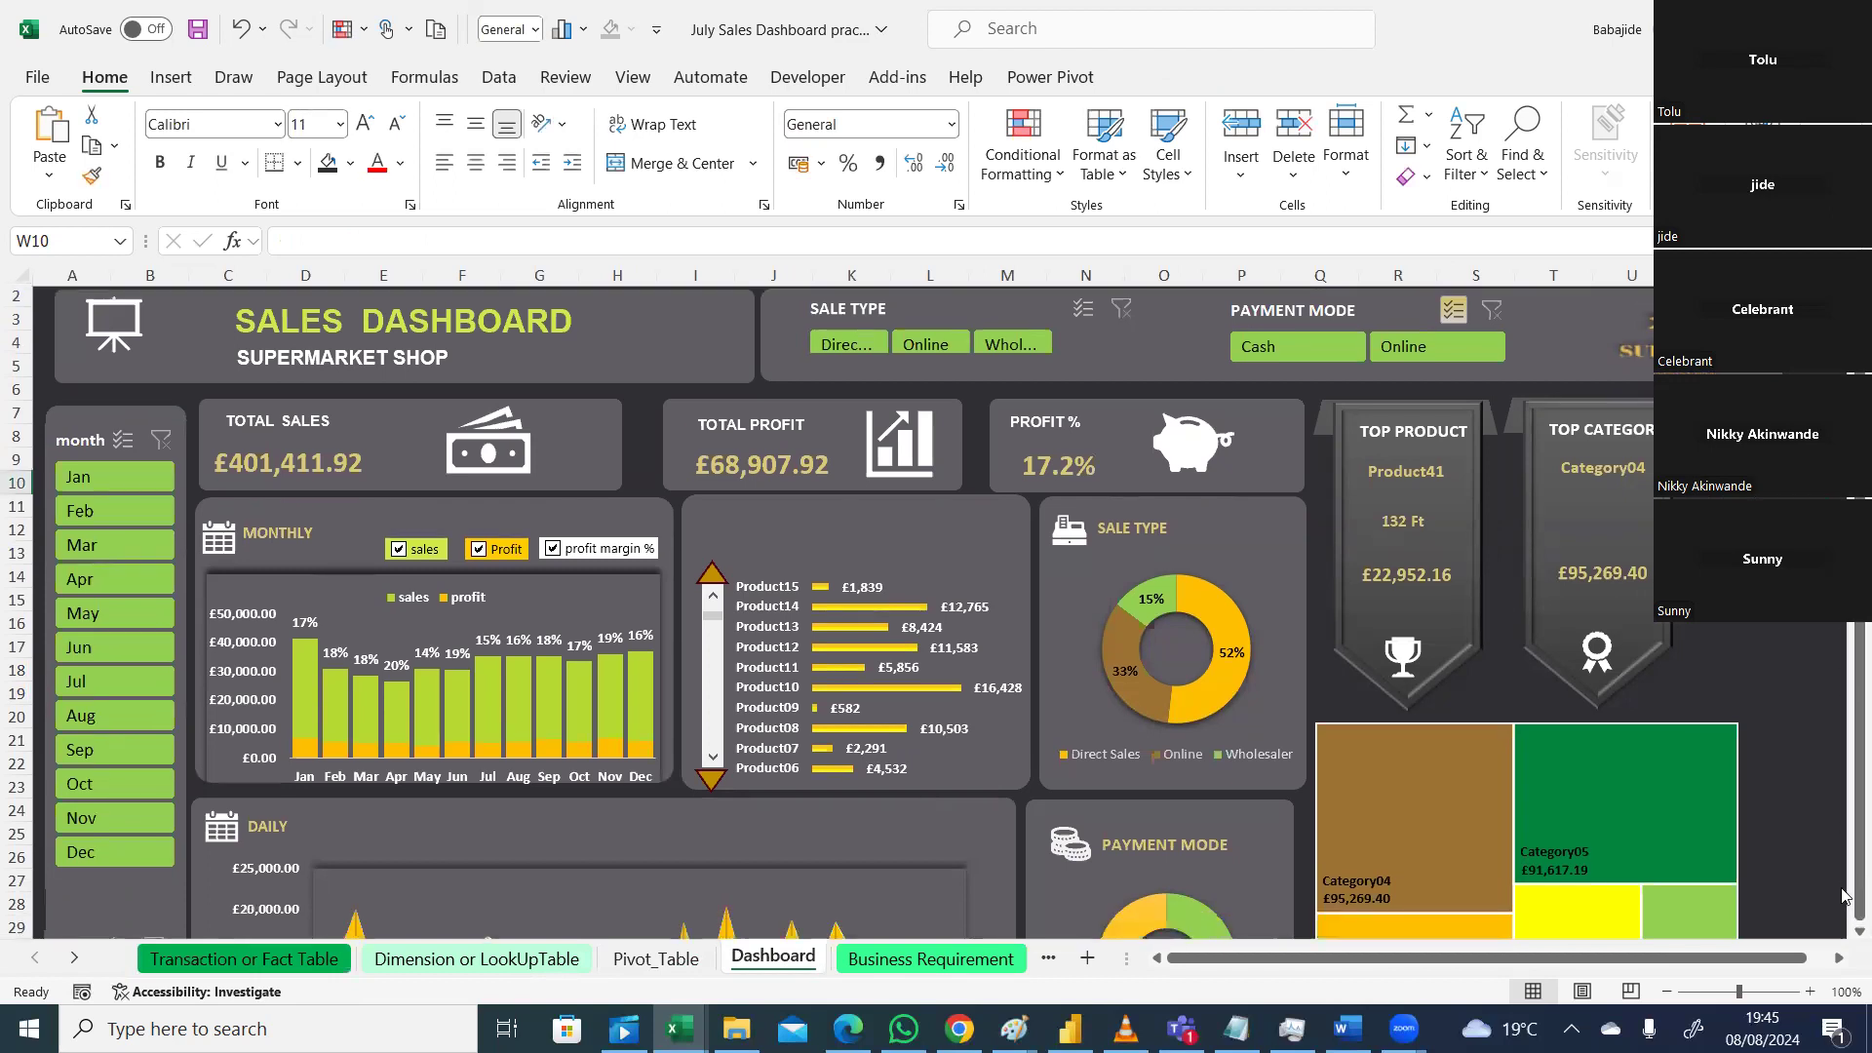
scroll(1843, 932, down, 4)
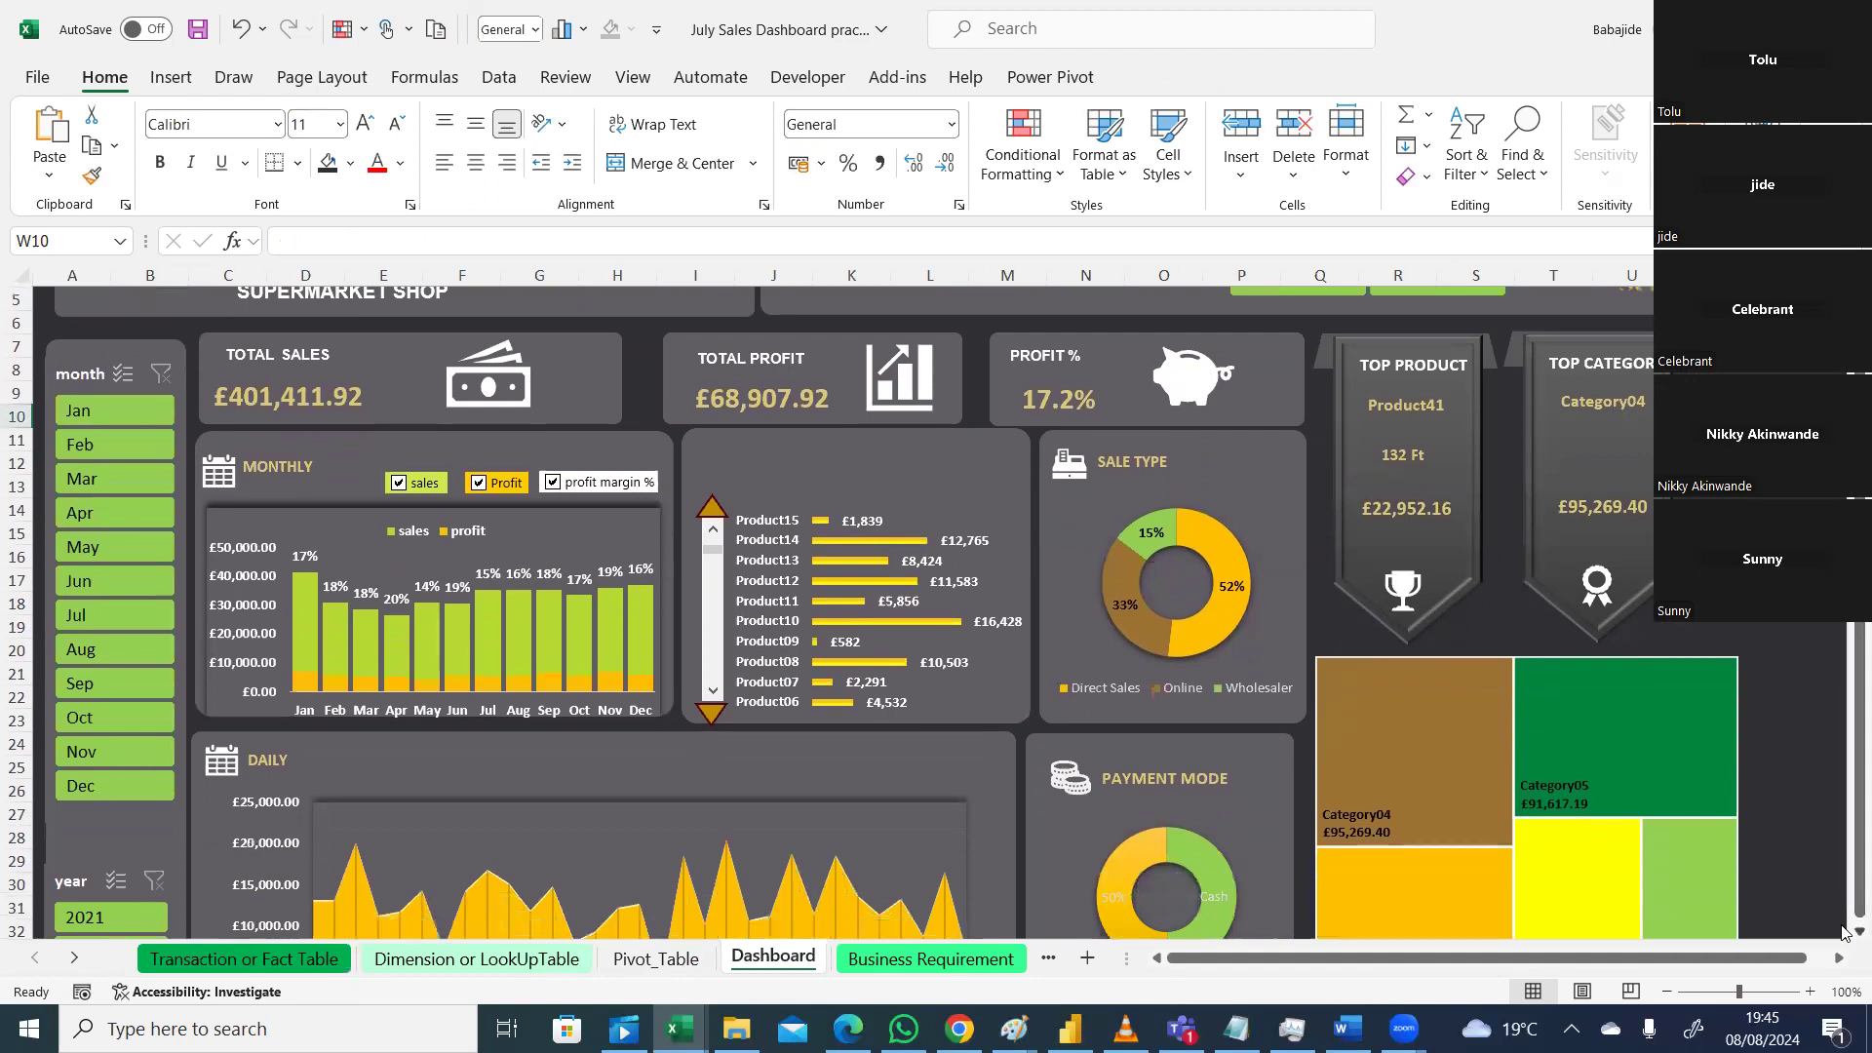
scroll(1843, 932, down, 4)
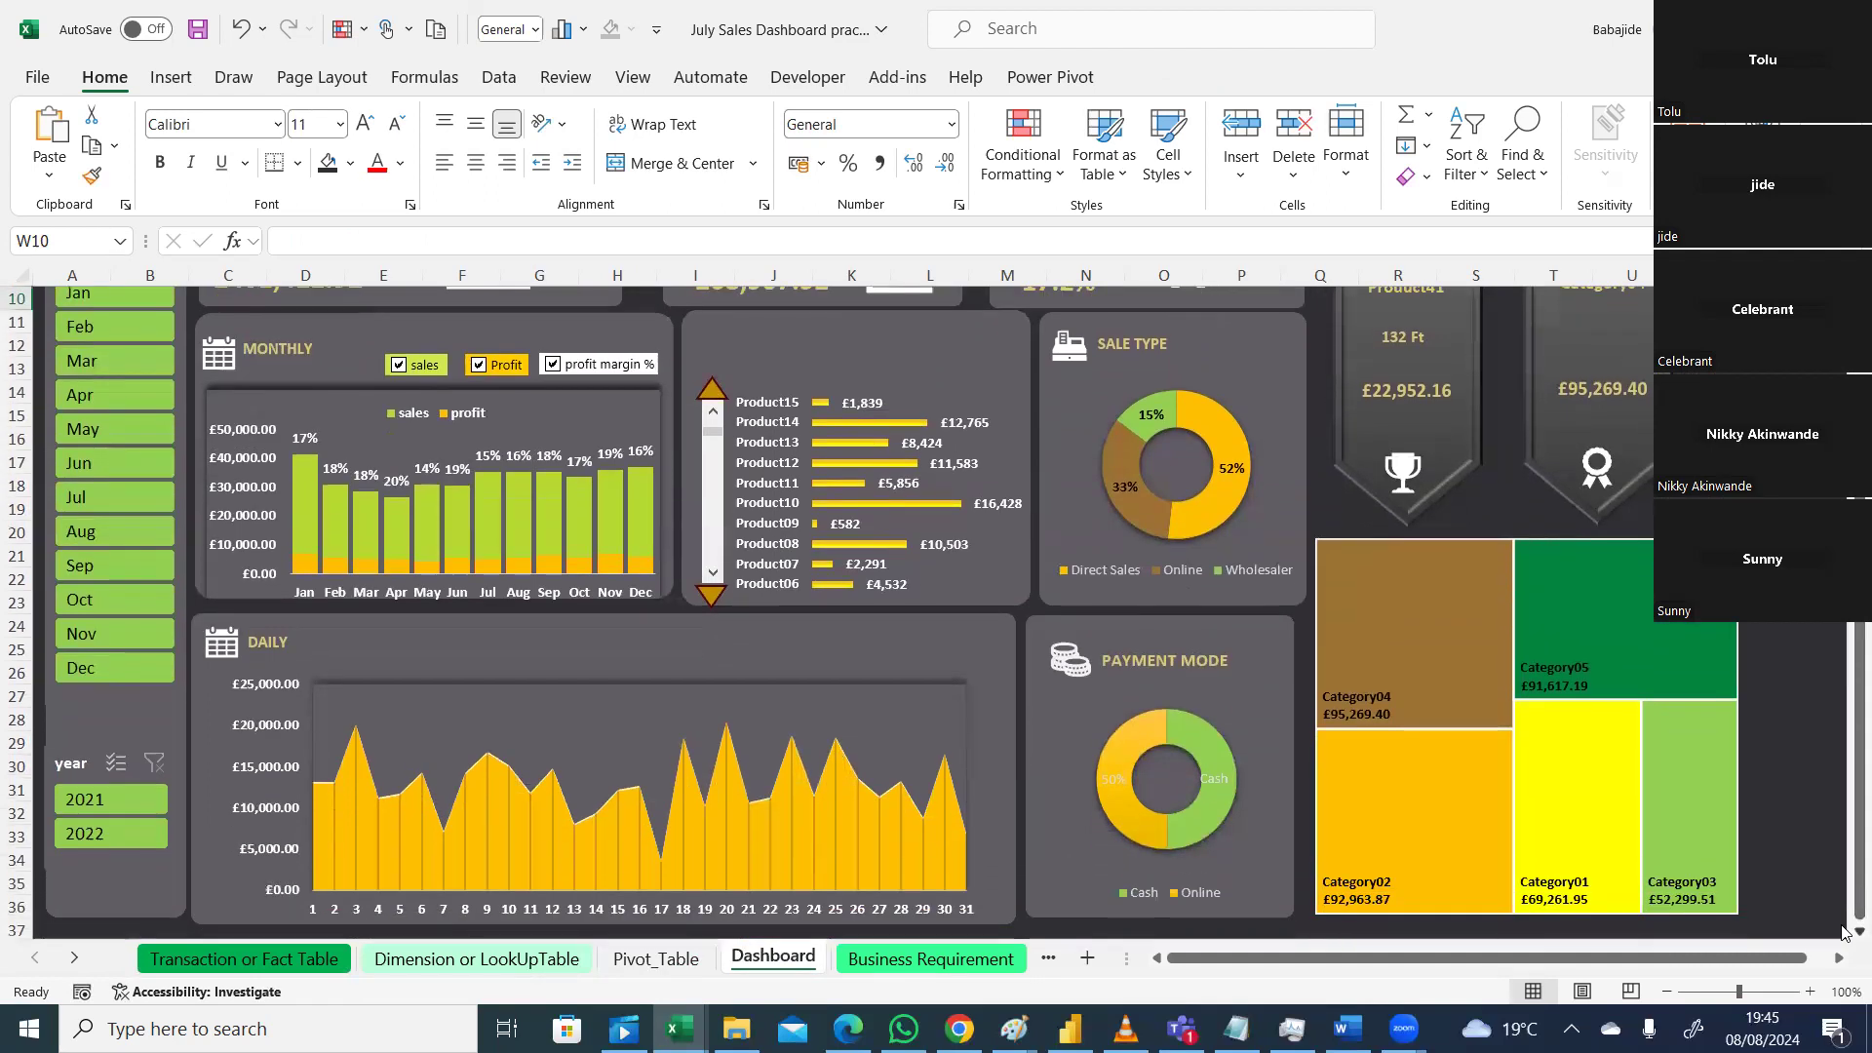
click(1843, 203)
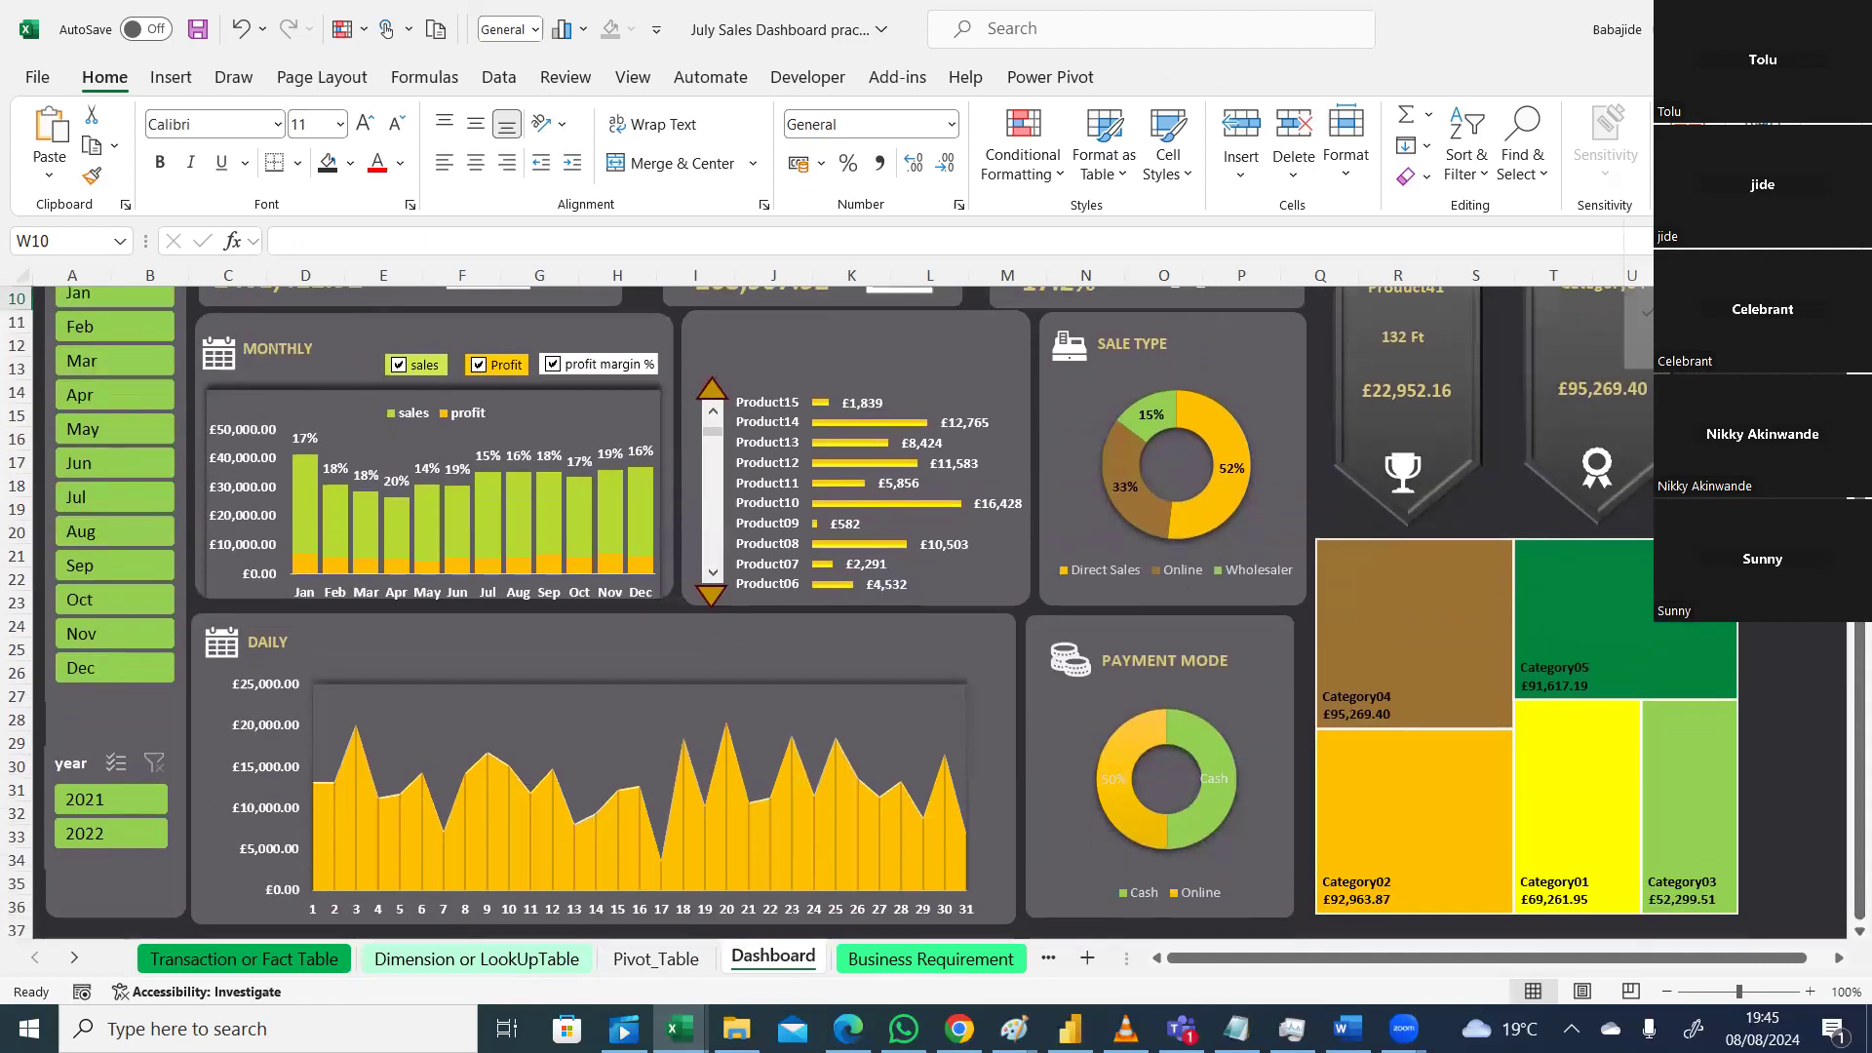